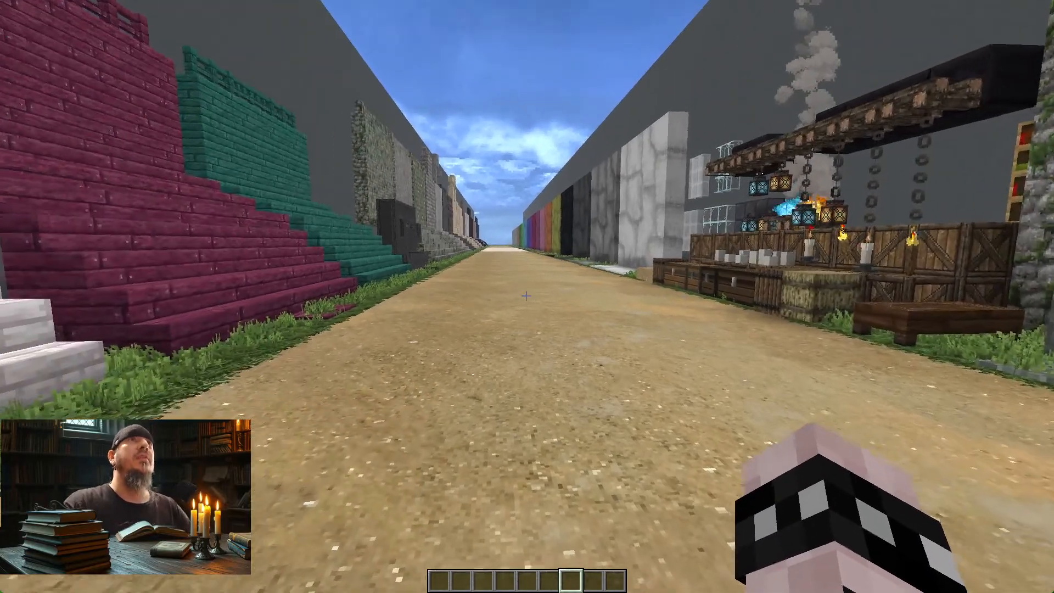
Step: Examine the lantern and candle stall and the labelled workstation blocks behind it, including the Jukebox, Stonecutter, Smoker and Grindstone
key("w")
key("w")
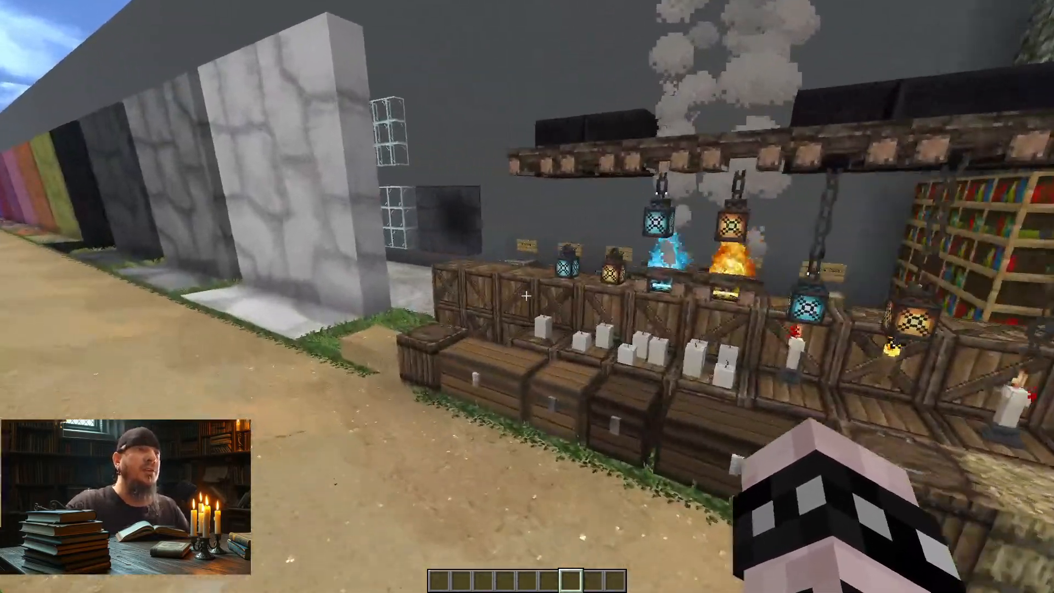
key("w")
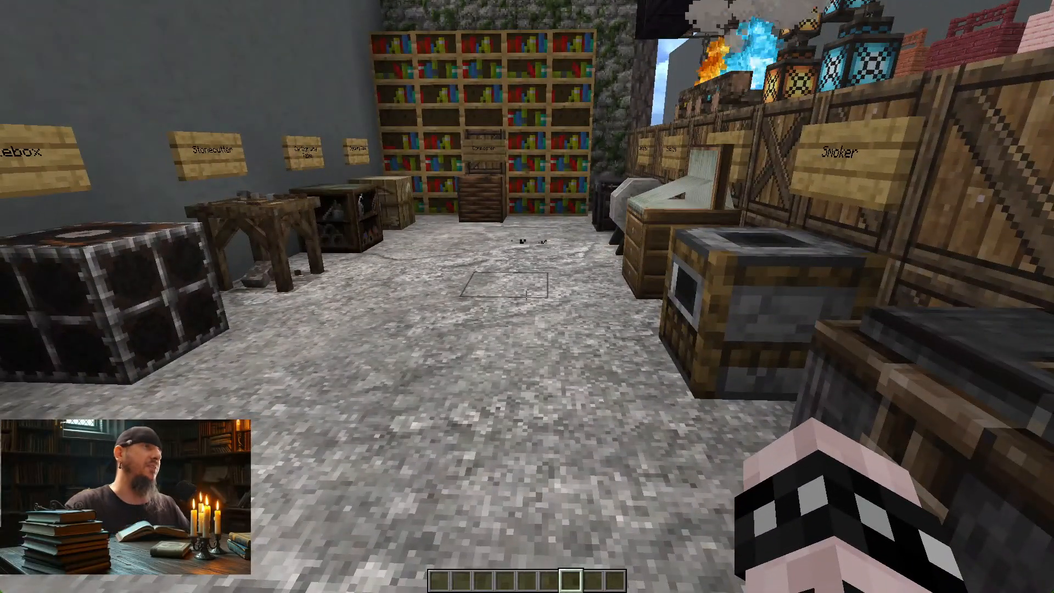
key("w")
key("s")
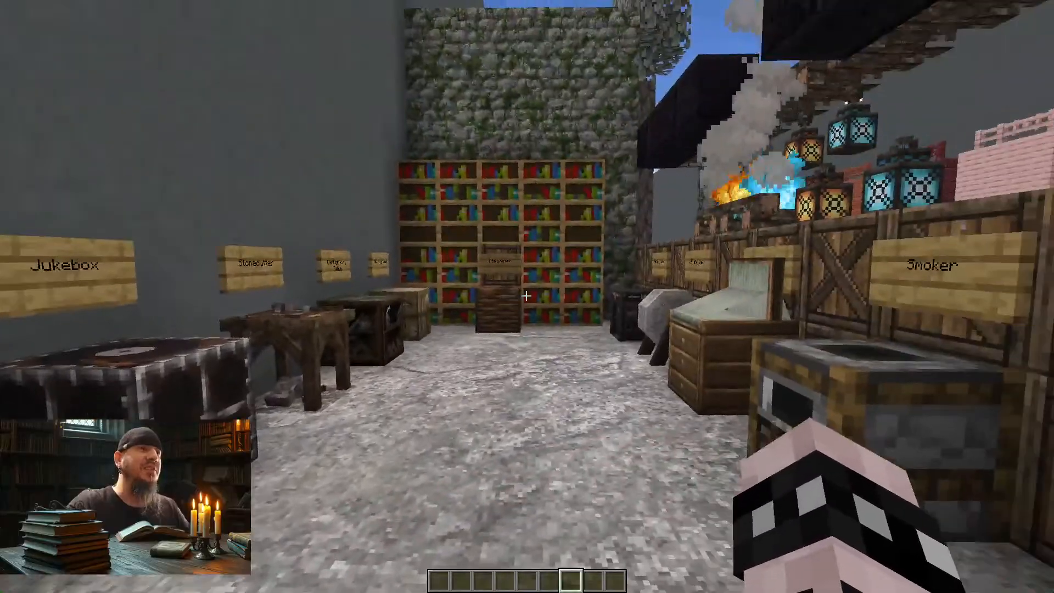
key("w")
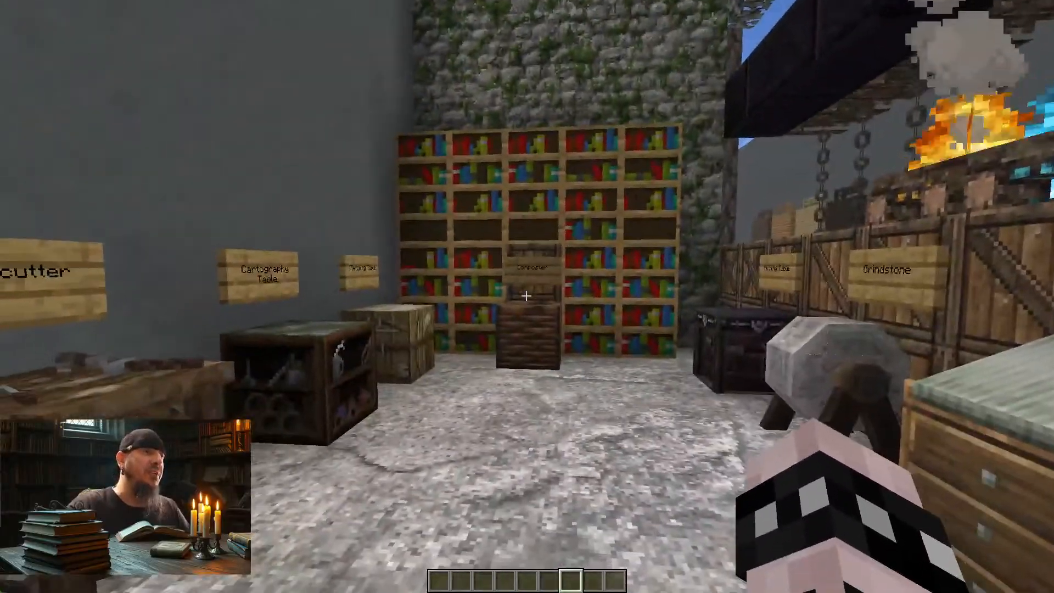
key("w")
key("s")
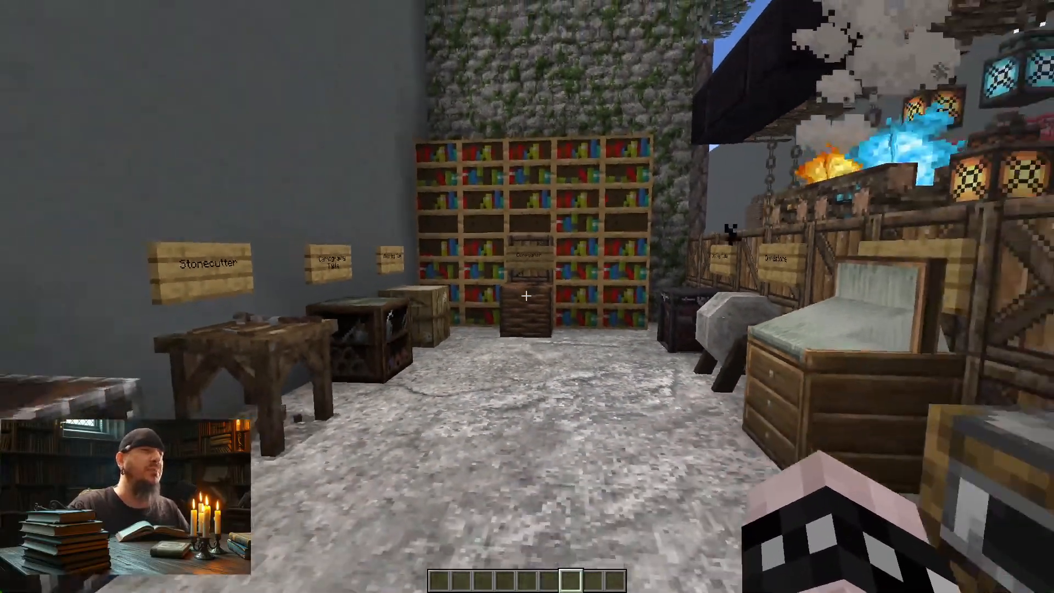
key("w")
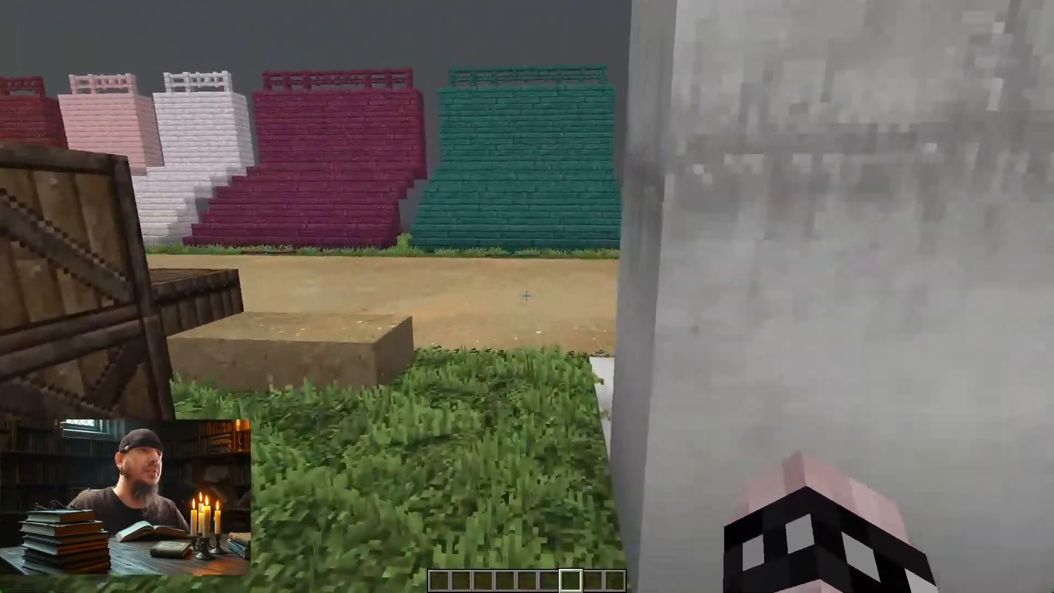
key("w")
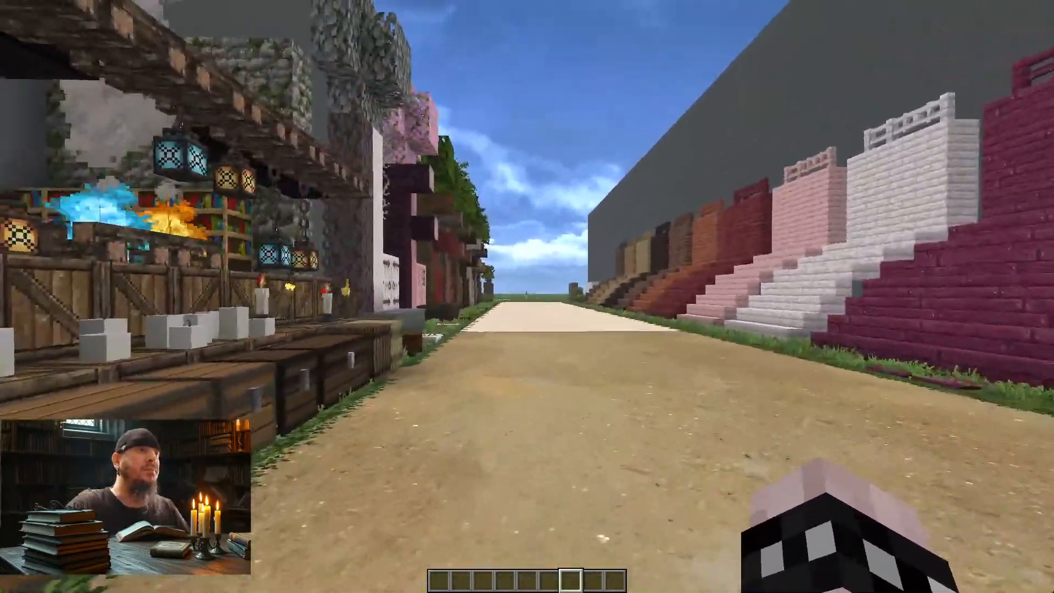
Step: Walk down the gravel and sand road past the stone and brick stair displays and the coloured block walls, examining their textures
key("s")
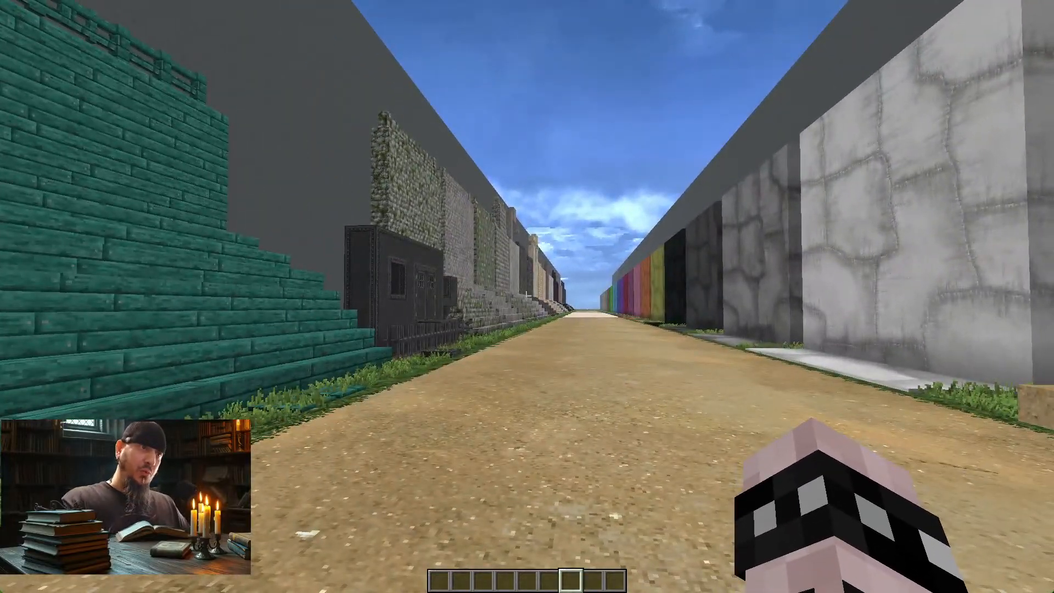
key("w")
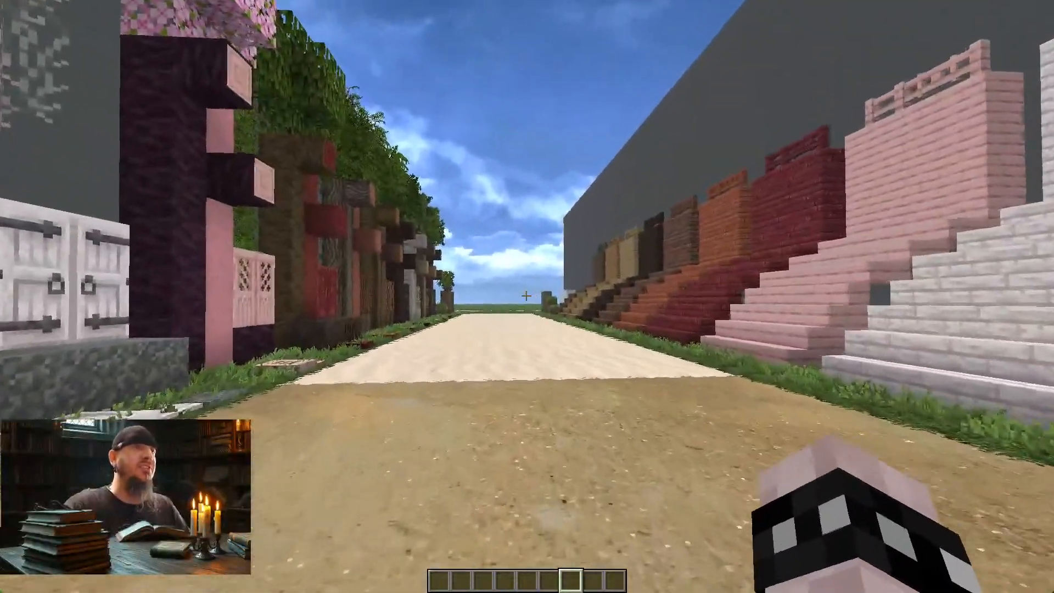
key("s")
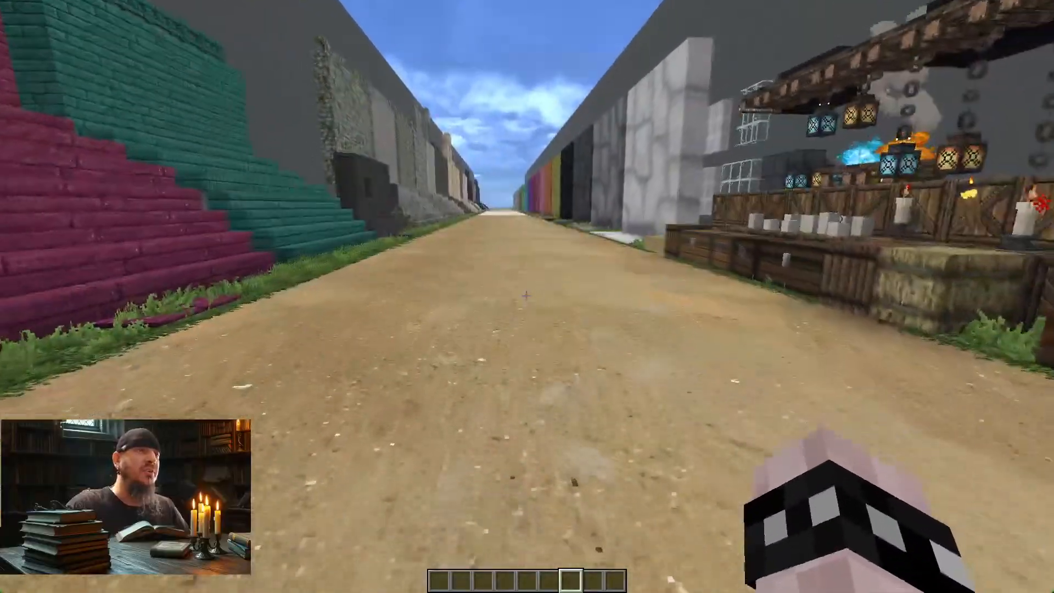
key("w")
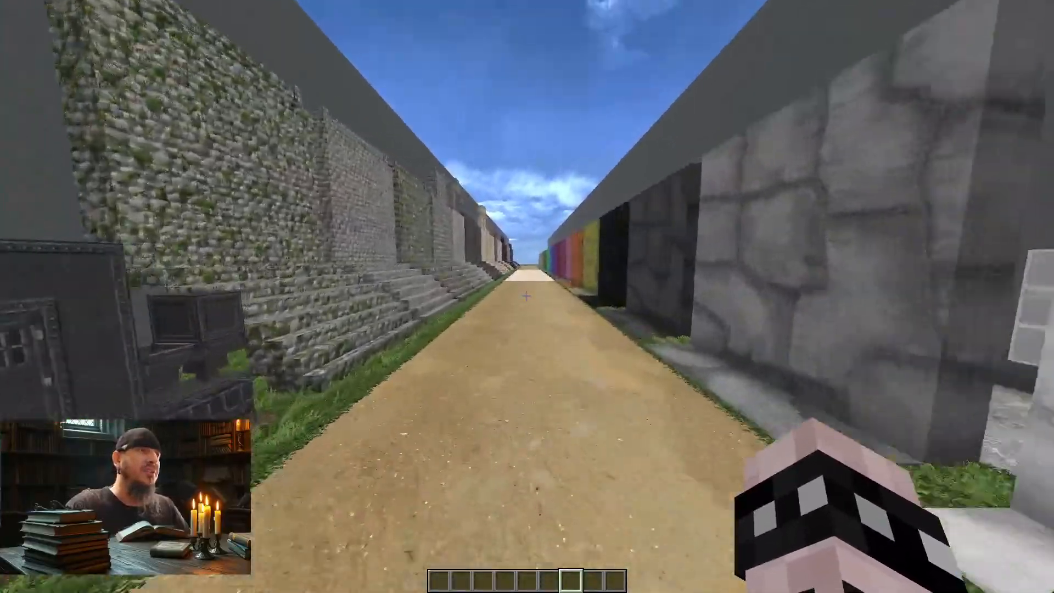
key("w")
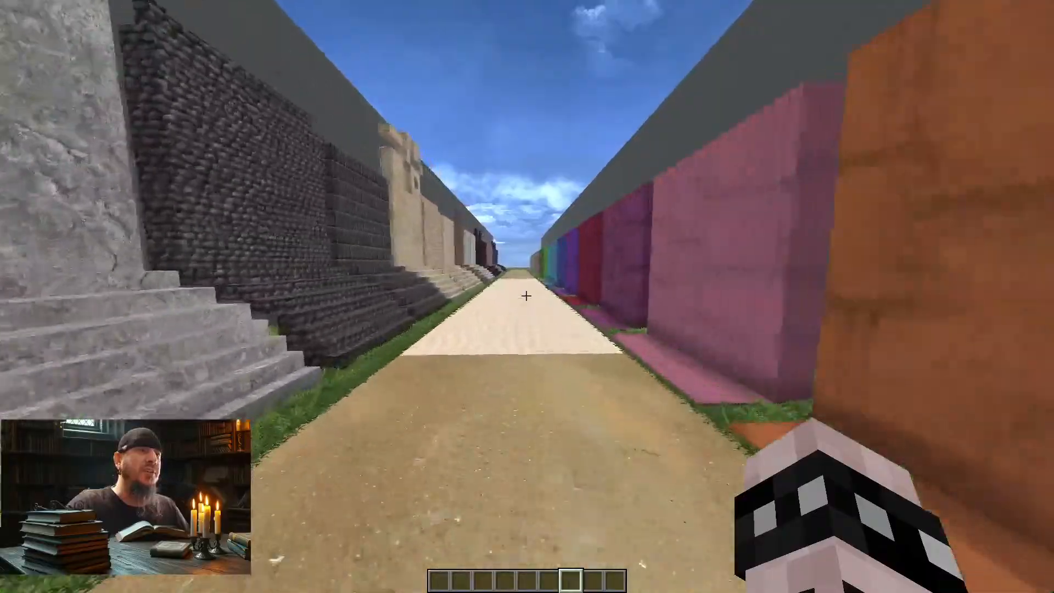
key("w")
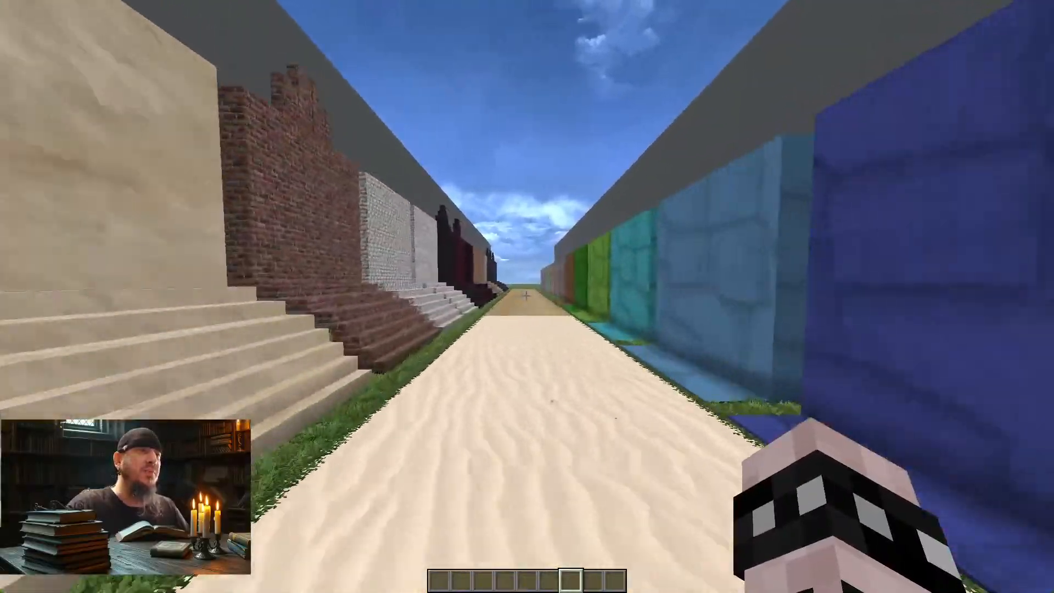
key("w")
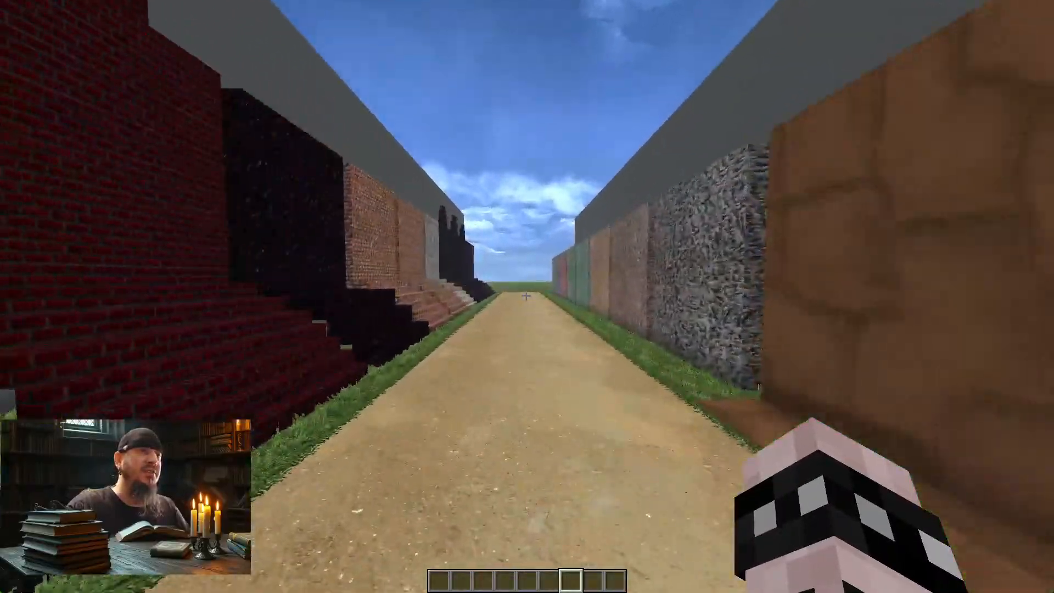
key("w")
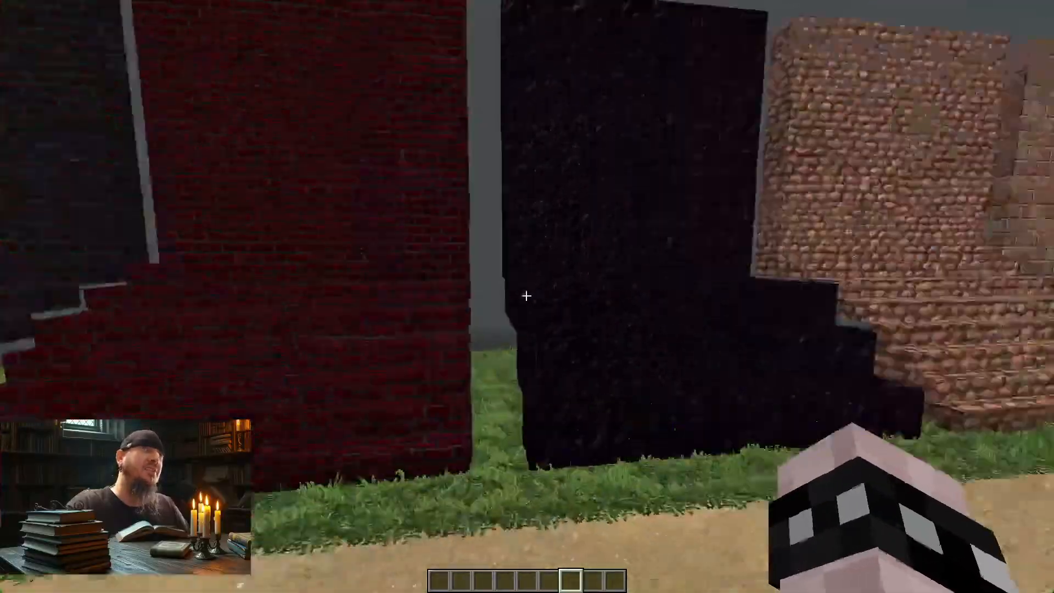
Step: Walk back along the road to the lantern stall, viewing the coloured walls and stone stair displays from the opposite direction
key("w")
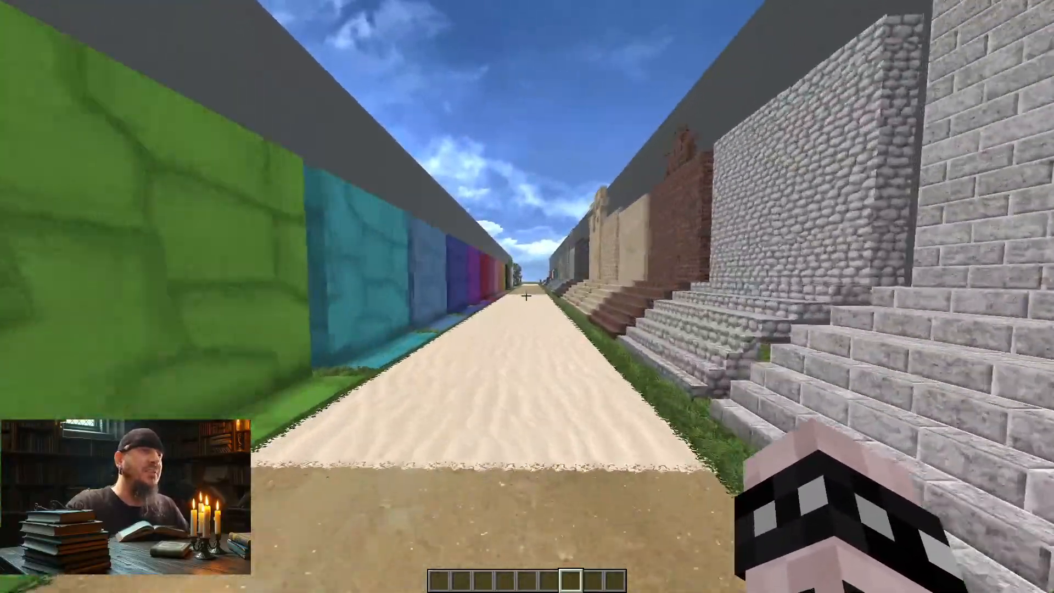
key("w")
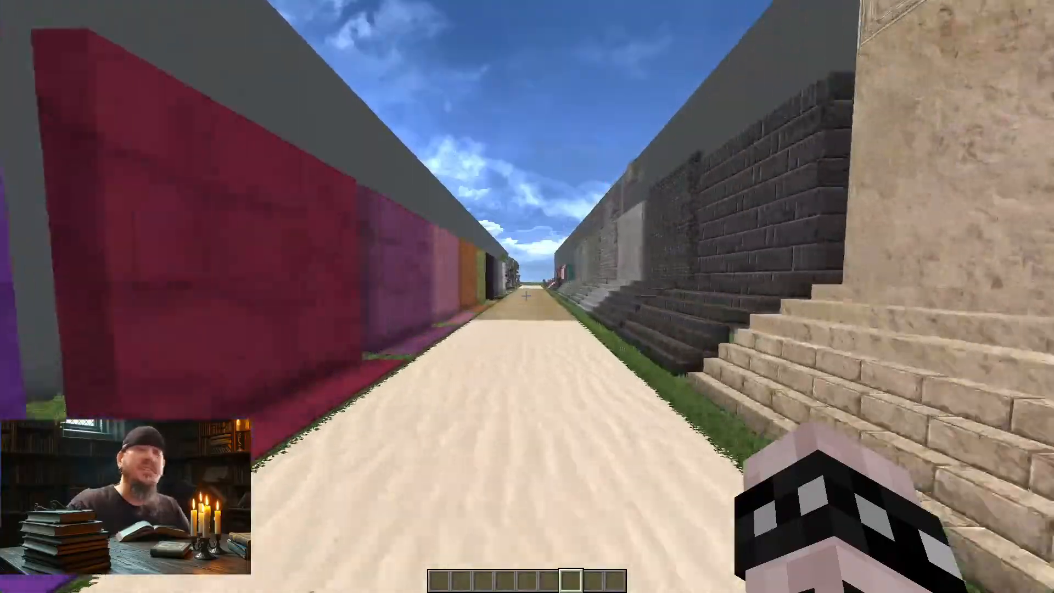
key("w")
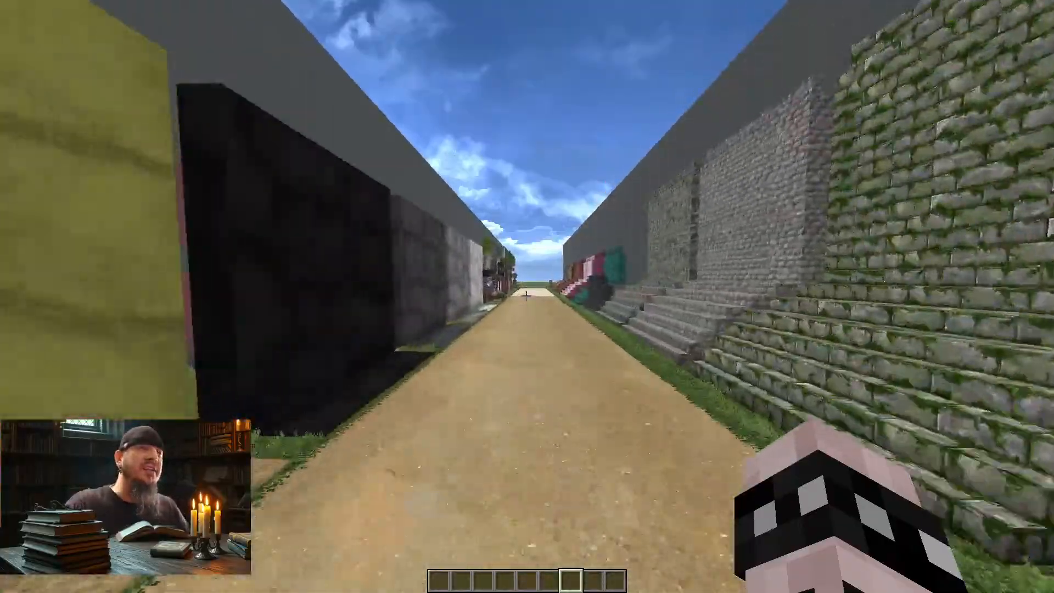
key("w")
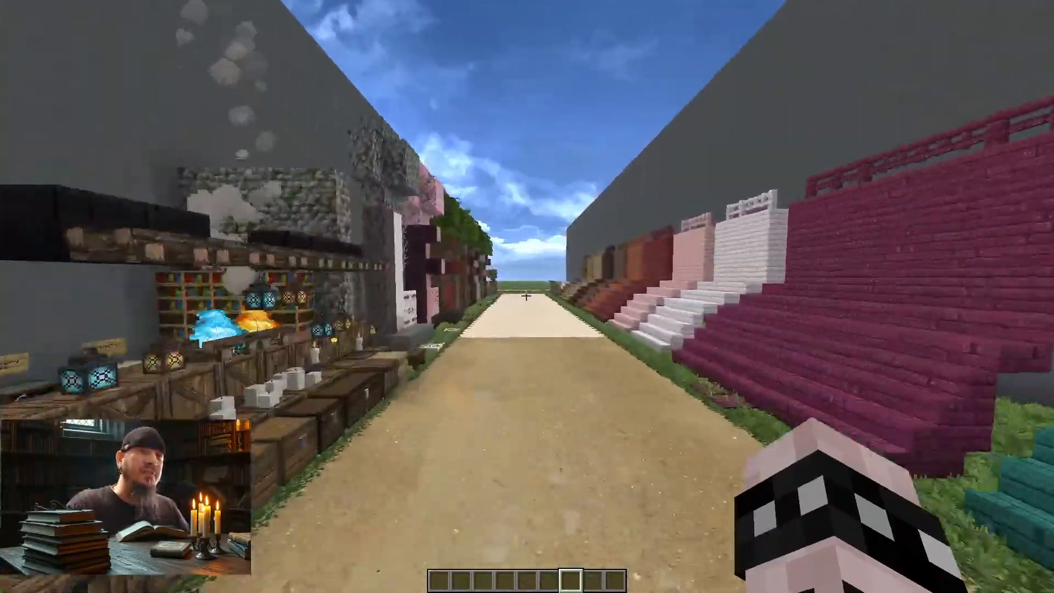
key("w")
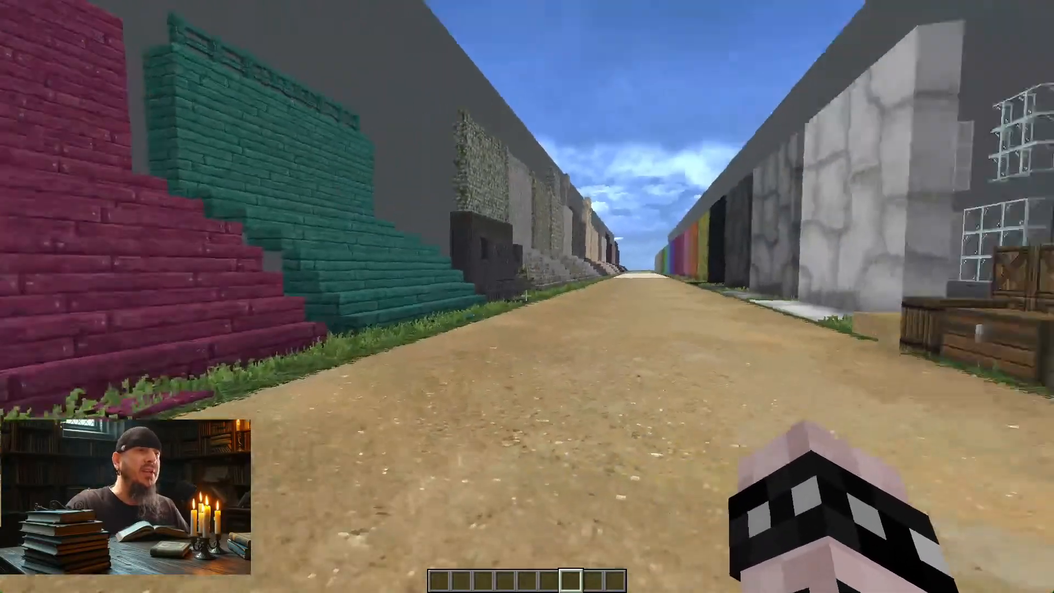
key("s")
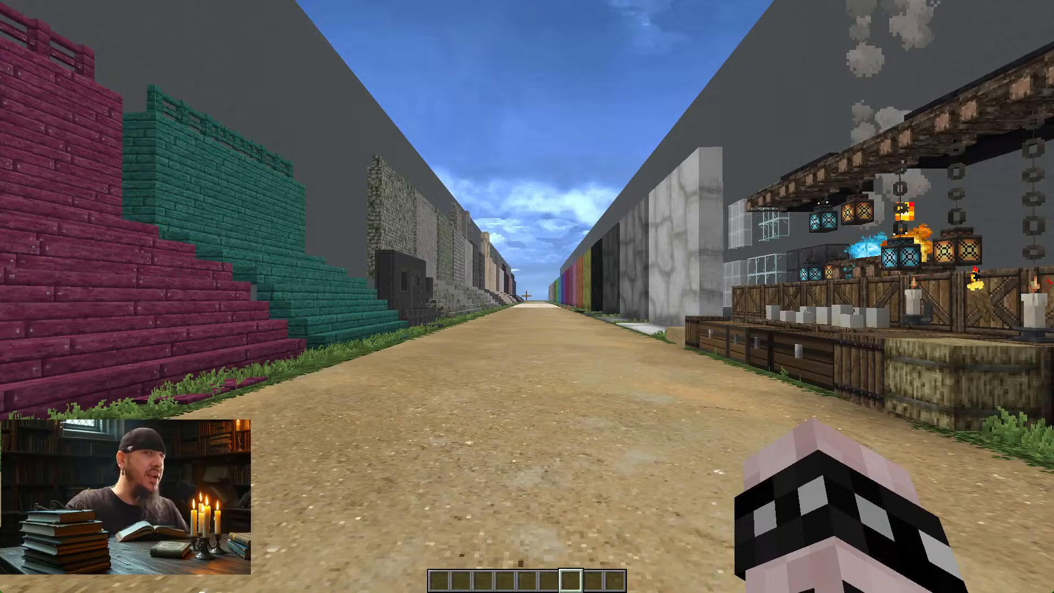
Step: Examine the wooden stair and tree displays along the road and the ground block plots at its end
key("w")
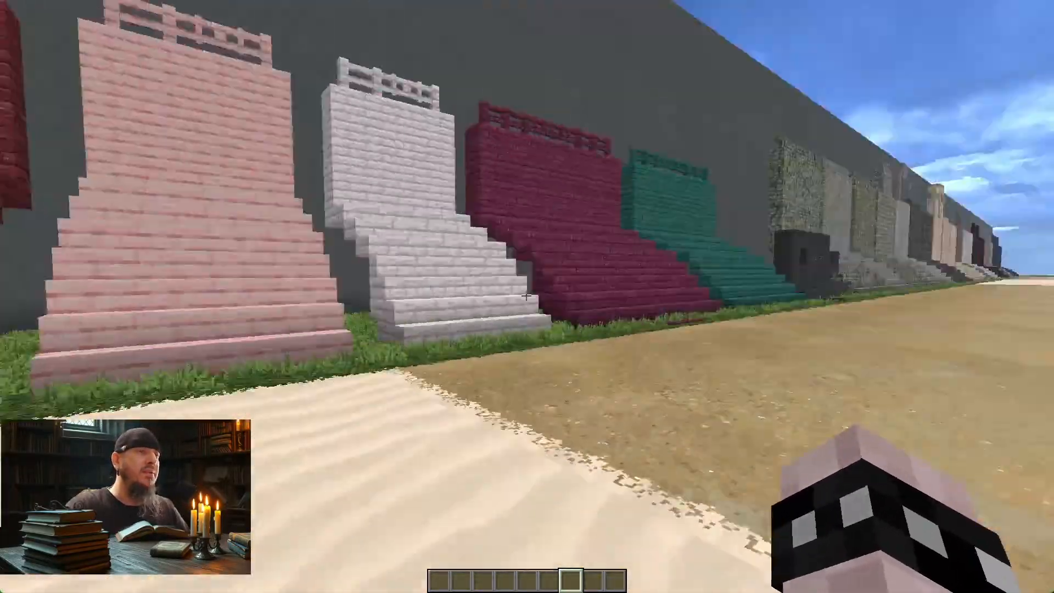
key("w")
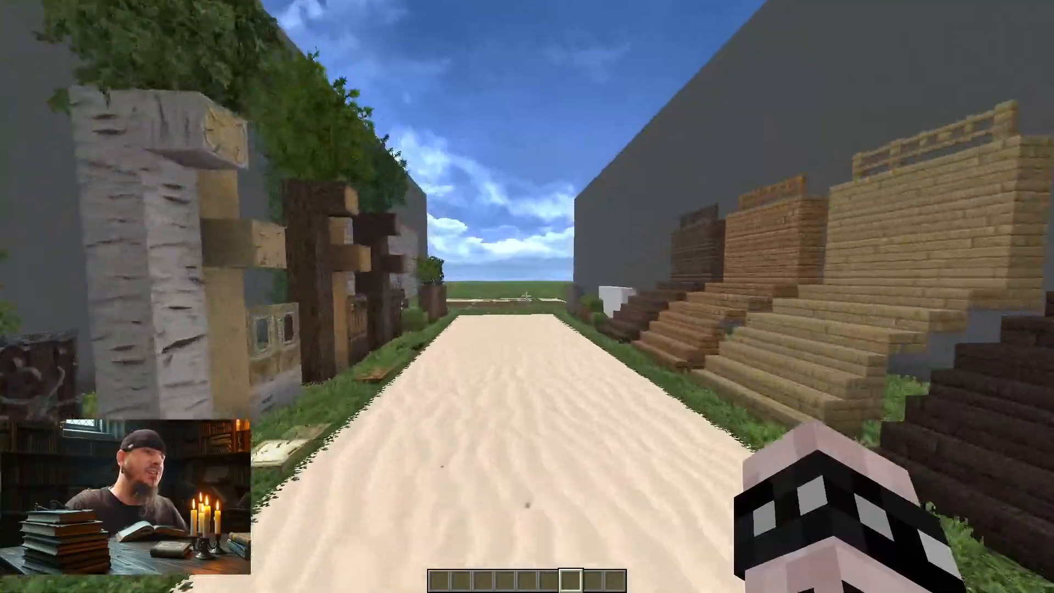
key("w")
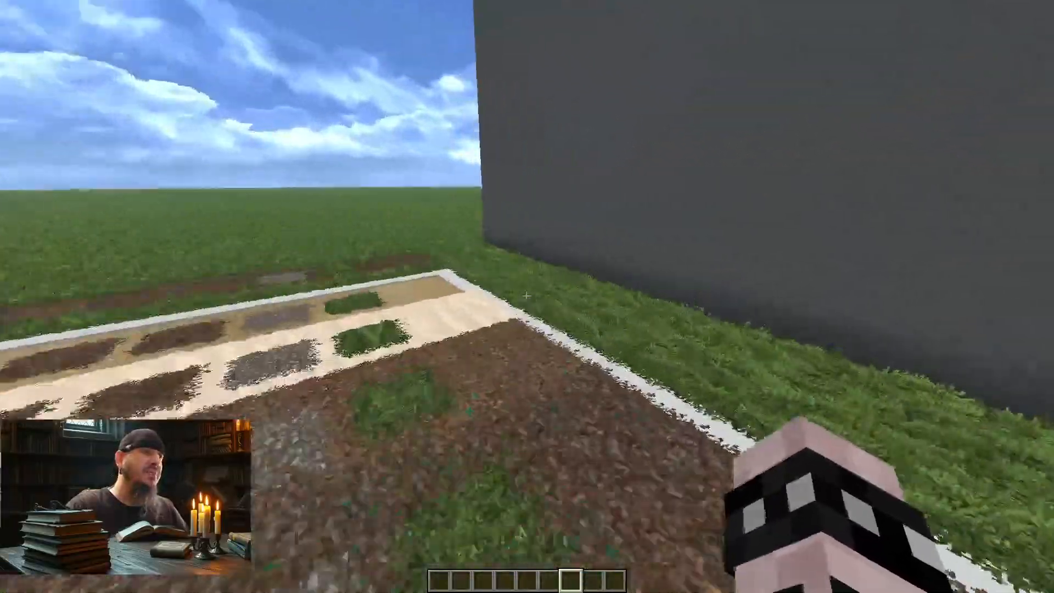
key("w")
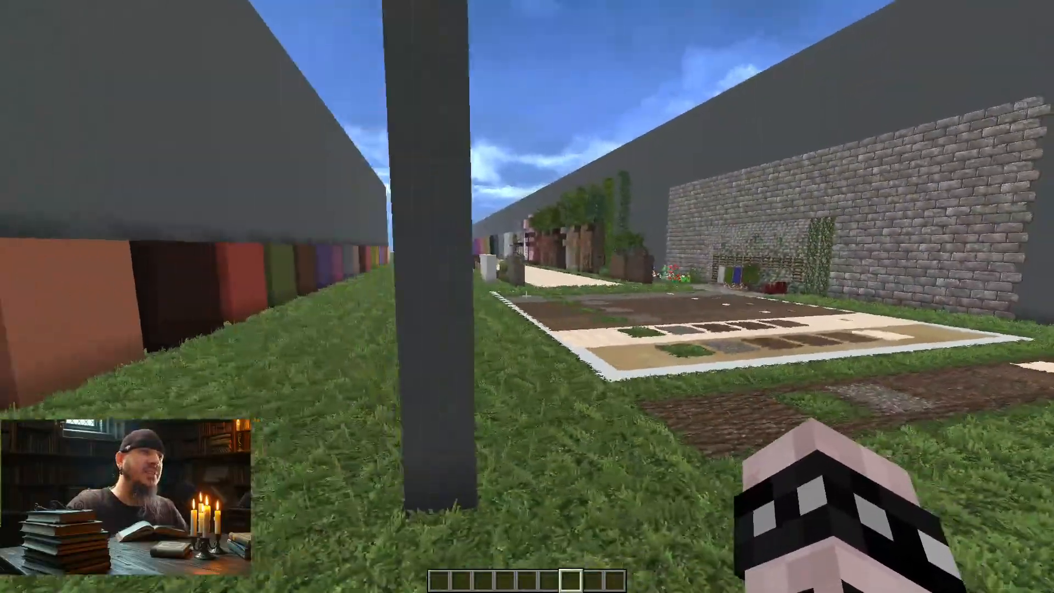
Step: Walk the length of the grass corridor between the grey walls and examine the solid-coloured block walls on both sides
key("w")
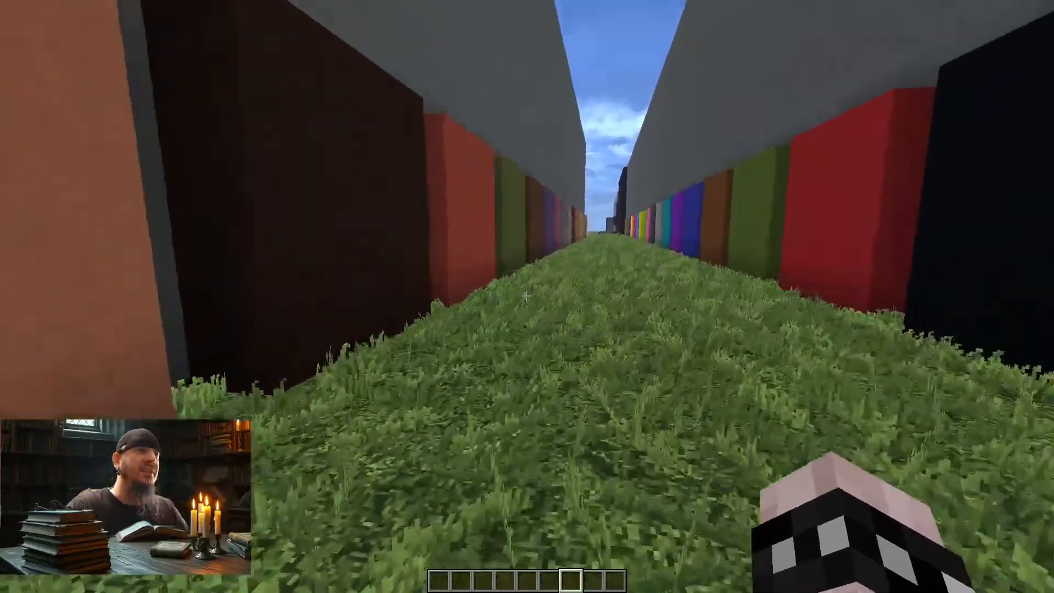
key("w")
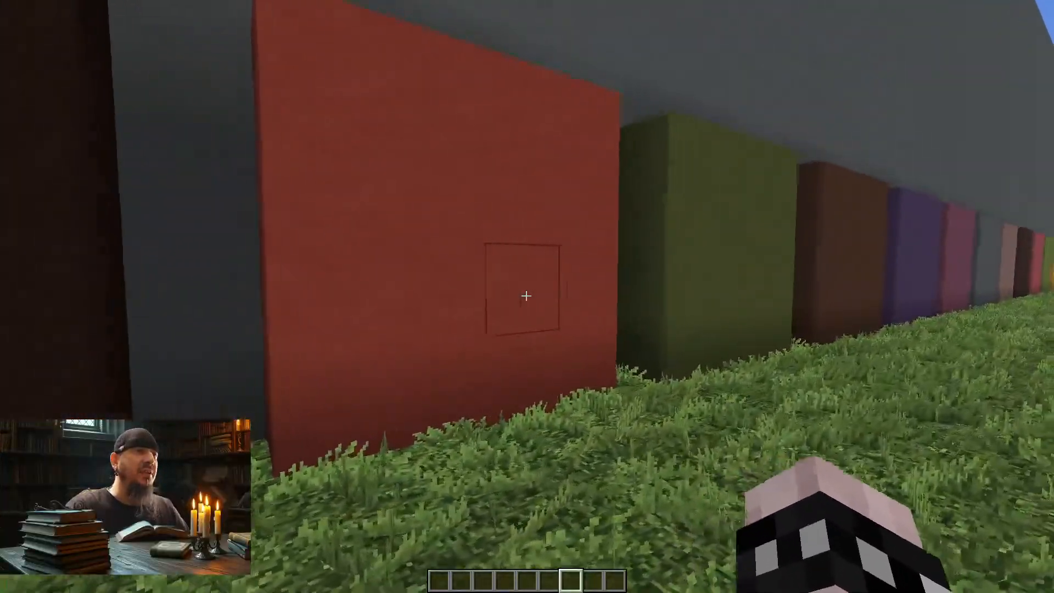
key("w")
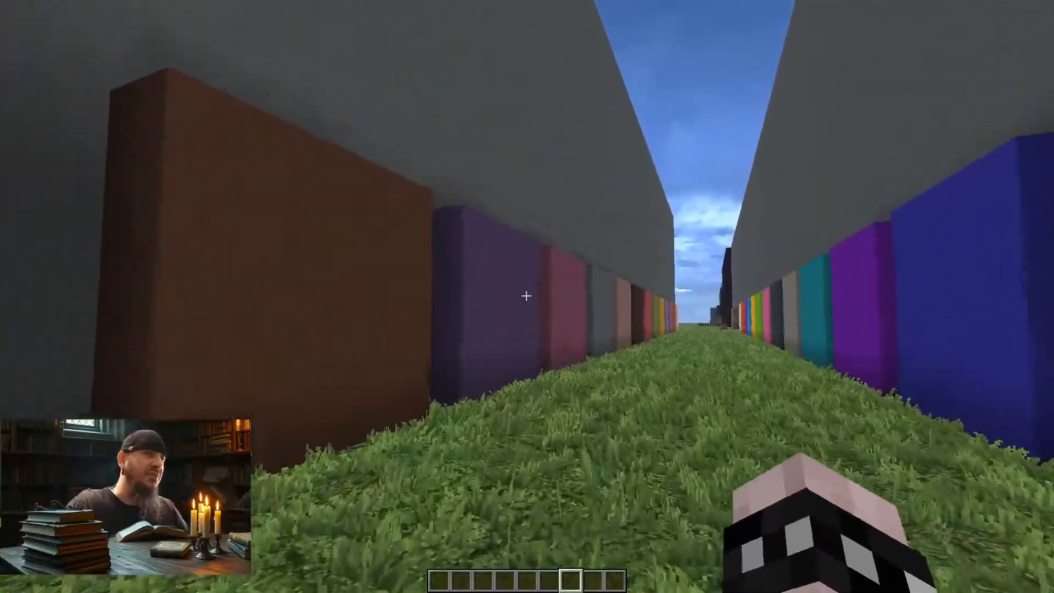
key("w")
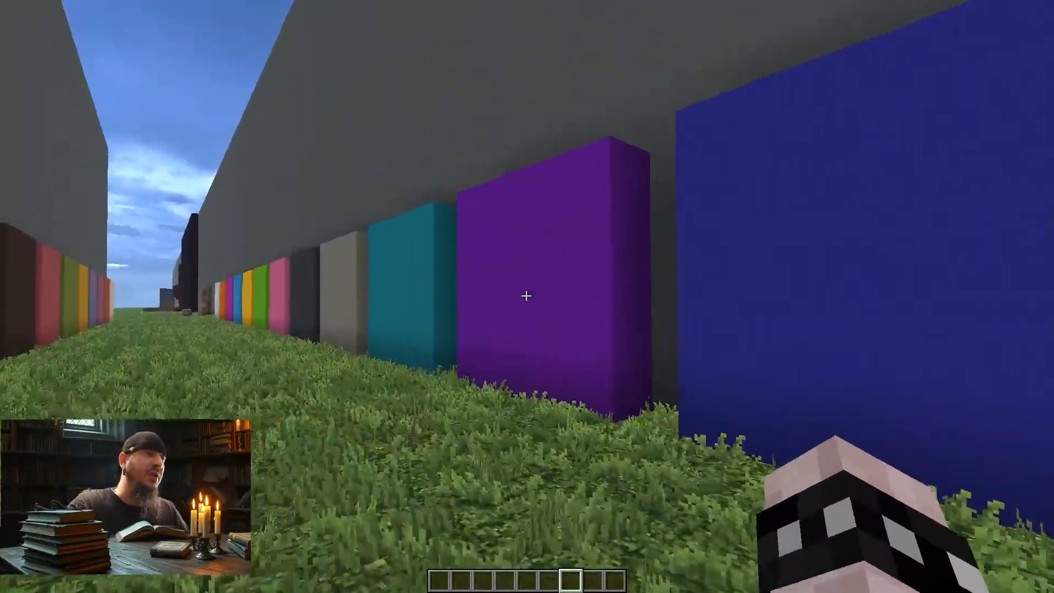
key("w")
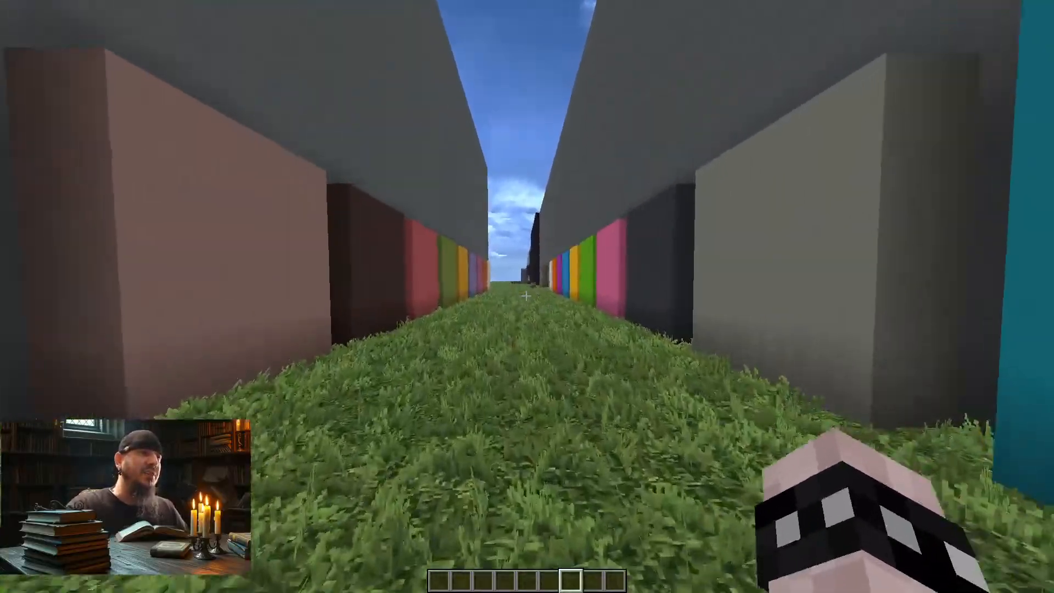
key("w")
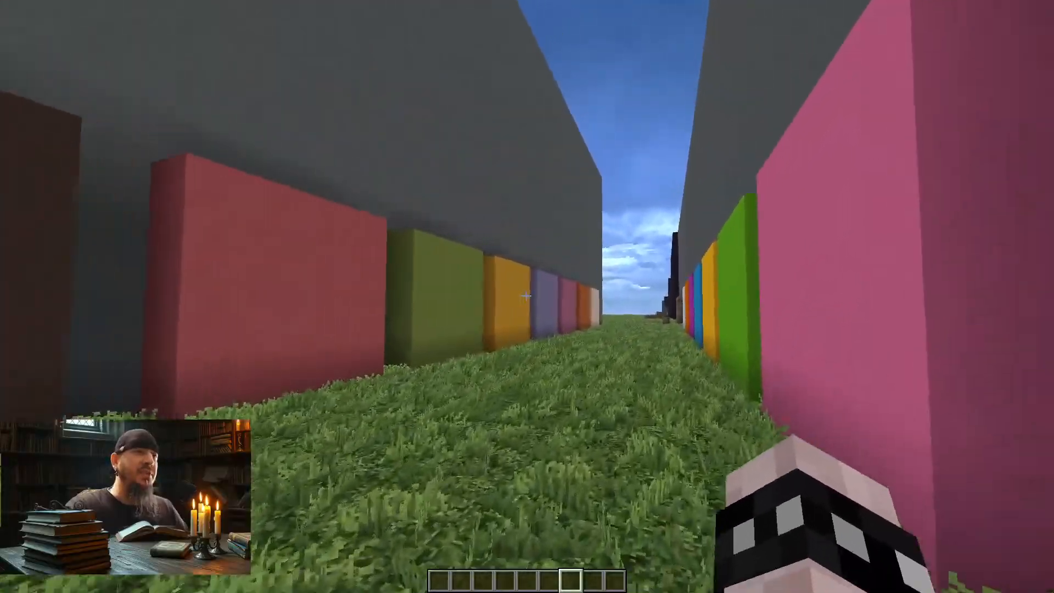
key("w")
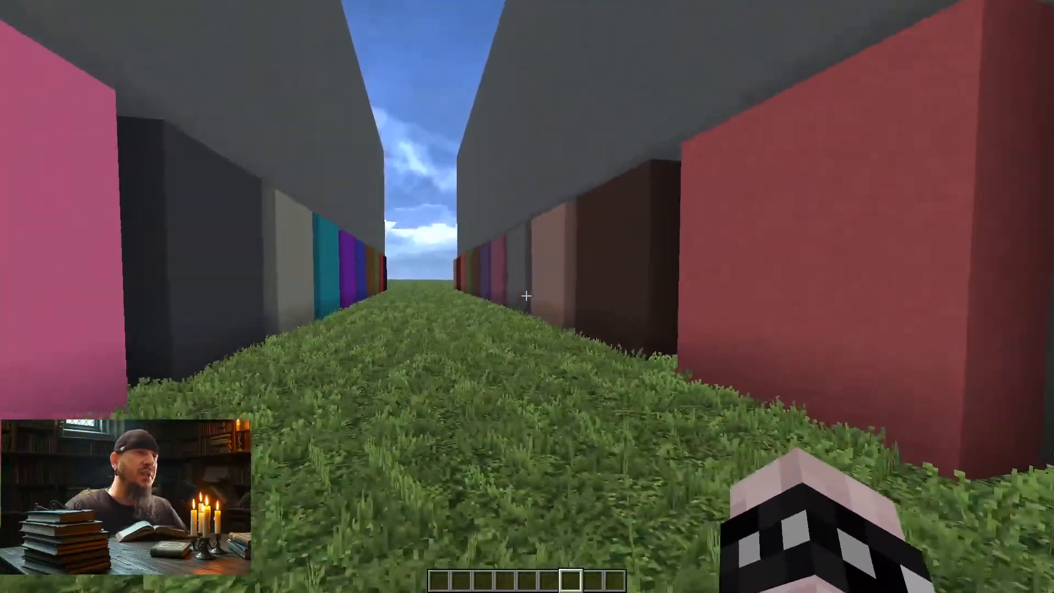
key("w")
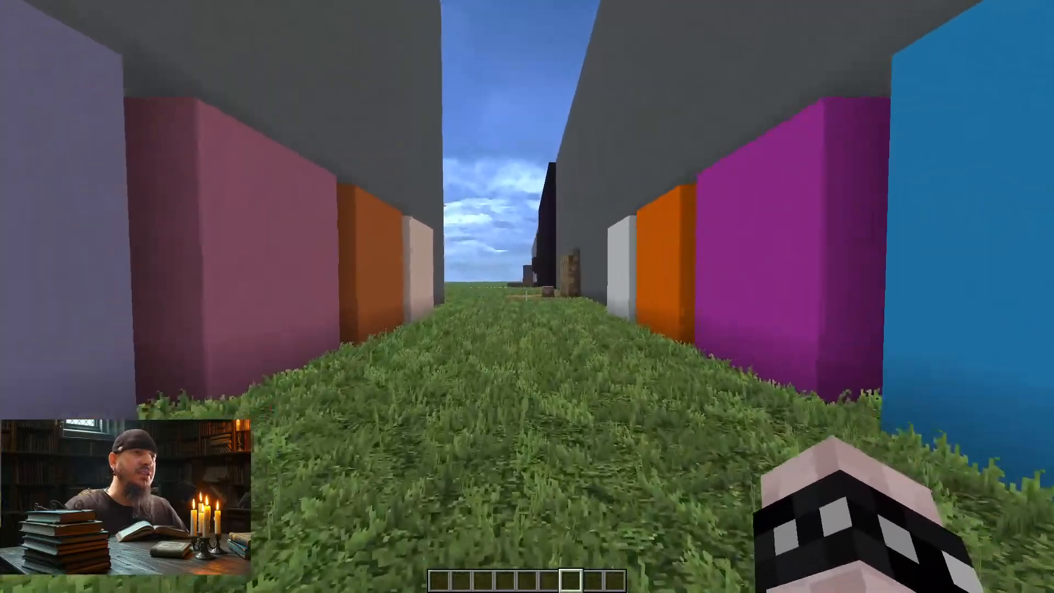
key("w")
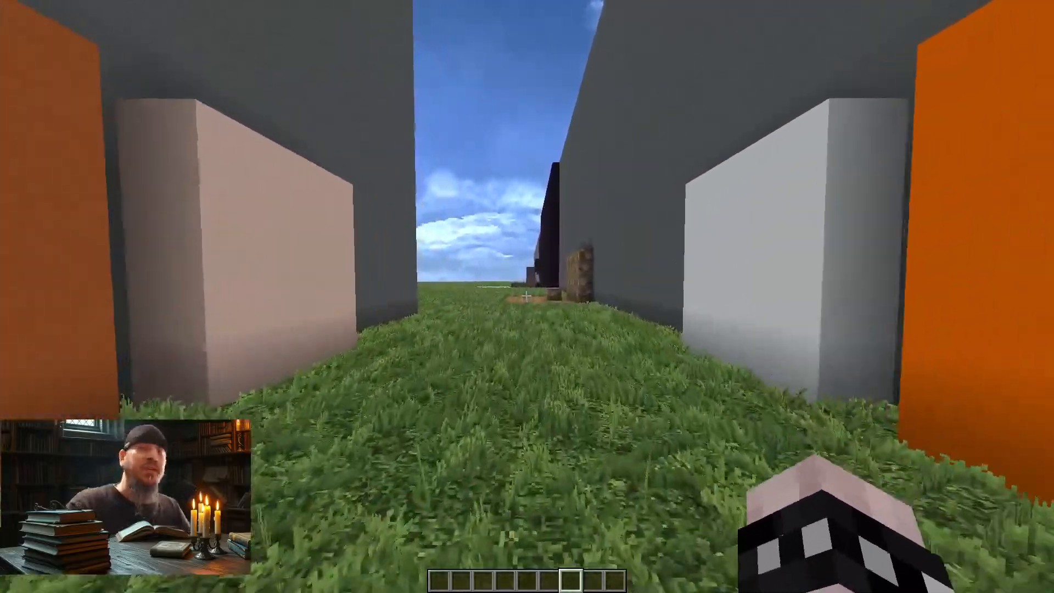
key("w")
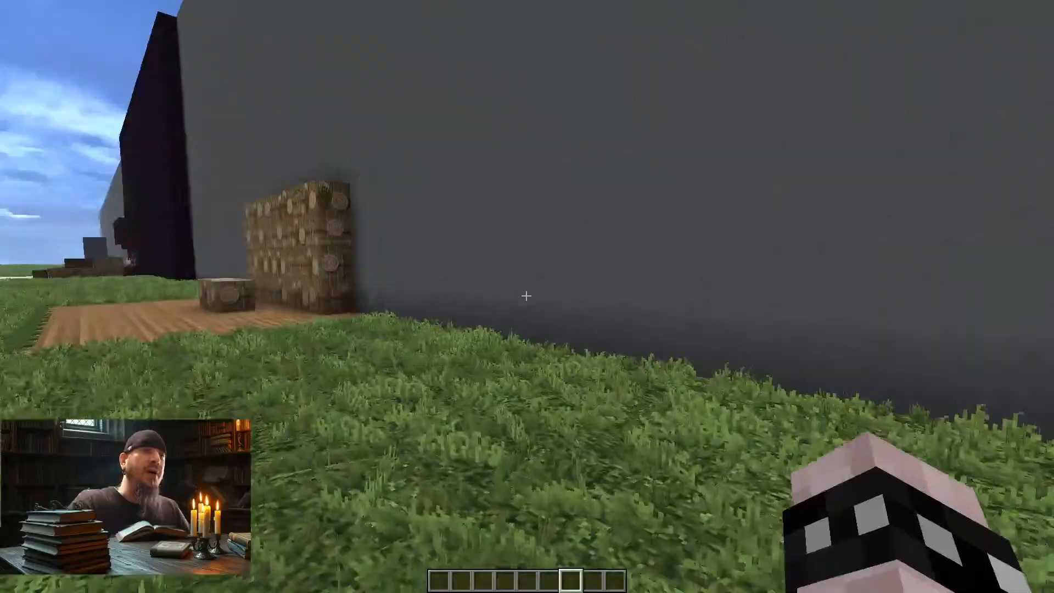
Step: Cross the grass outside the coloured corridor, viewing the fletching display and dark wall, and approach the stone brick building
key("w")
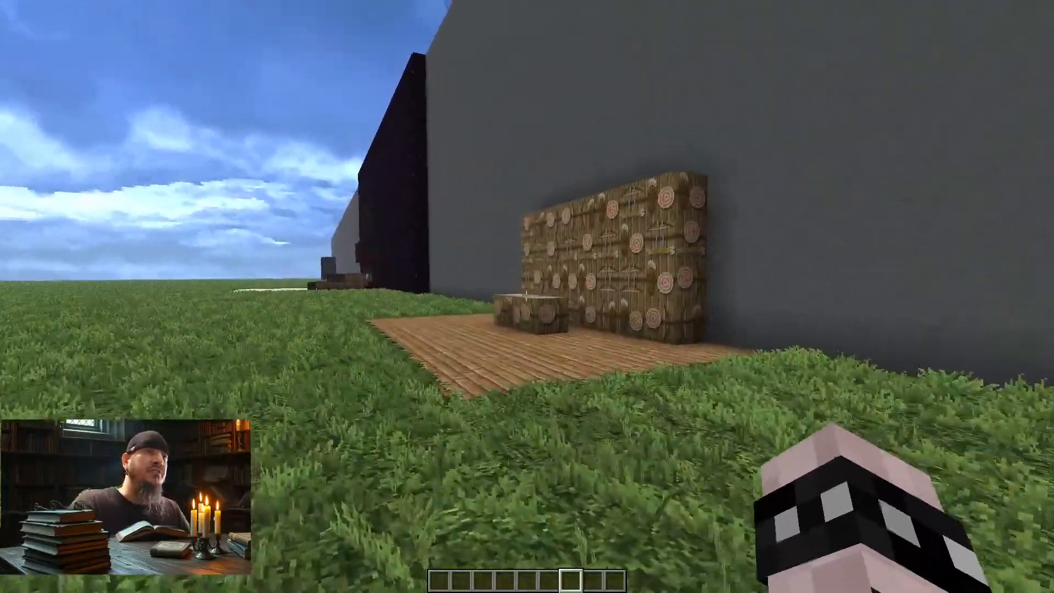
key("a")
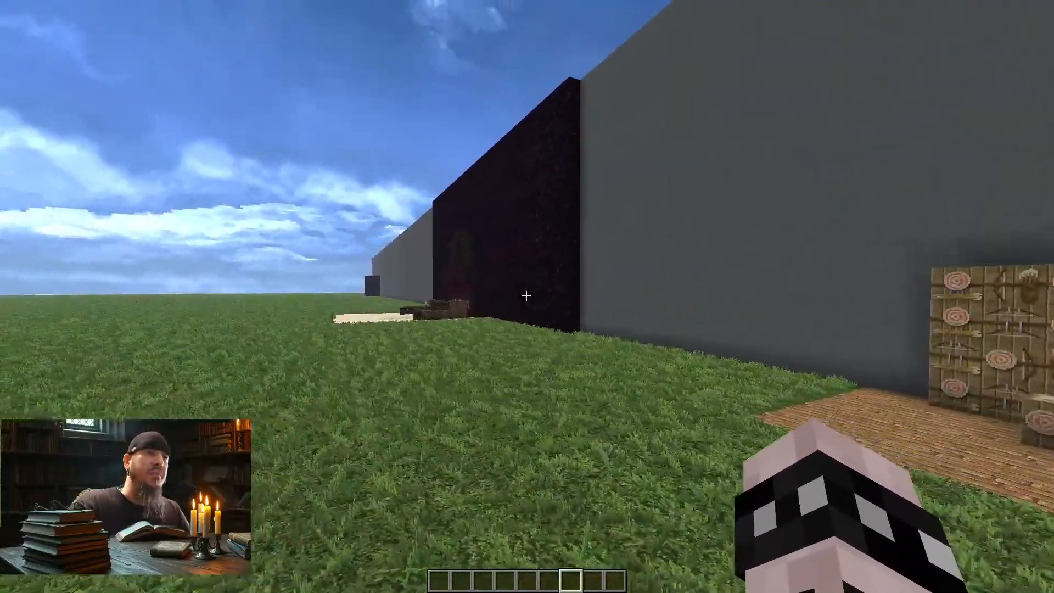
key("a")
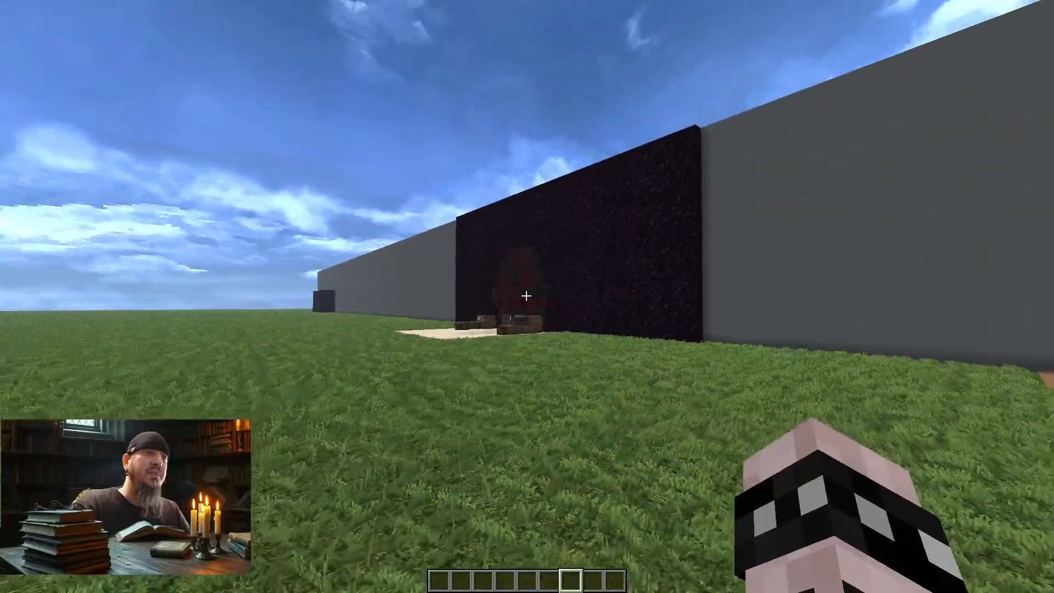
key("a")
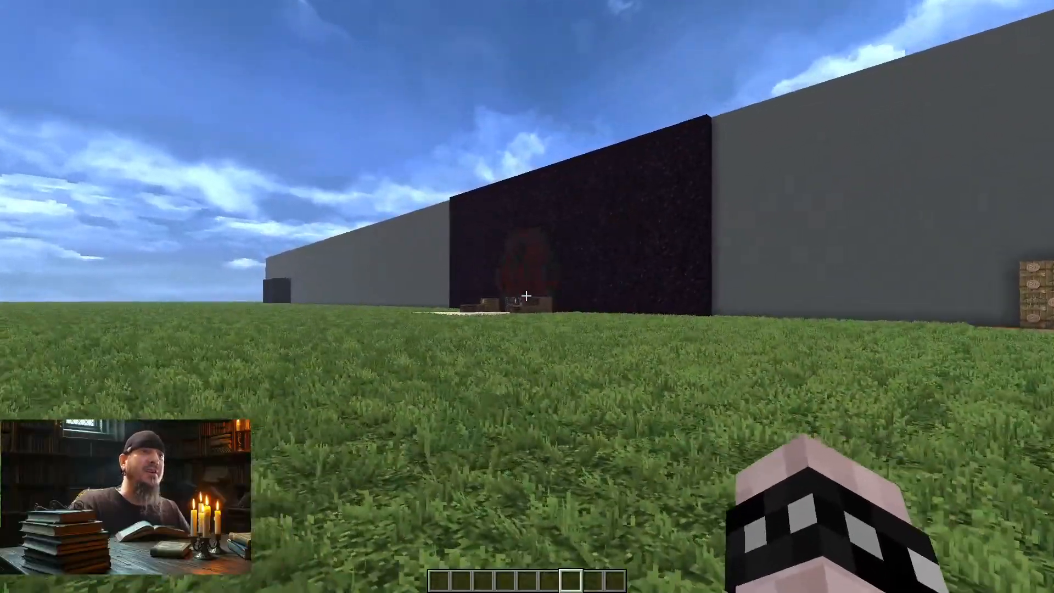
key("a")
key("w")
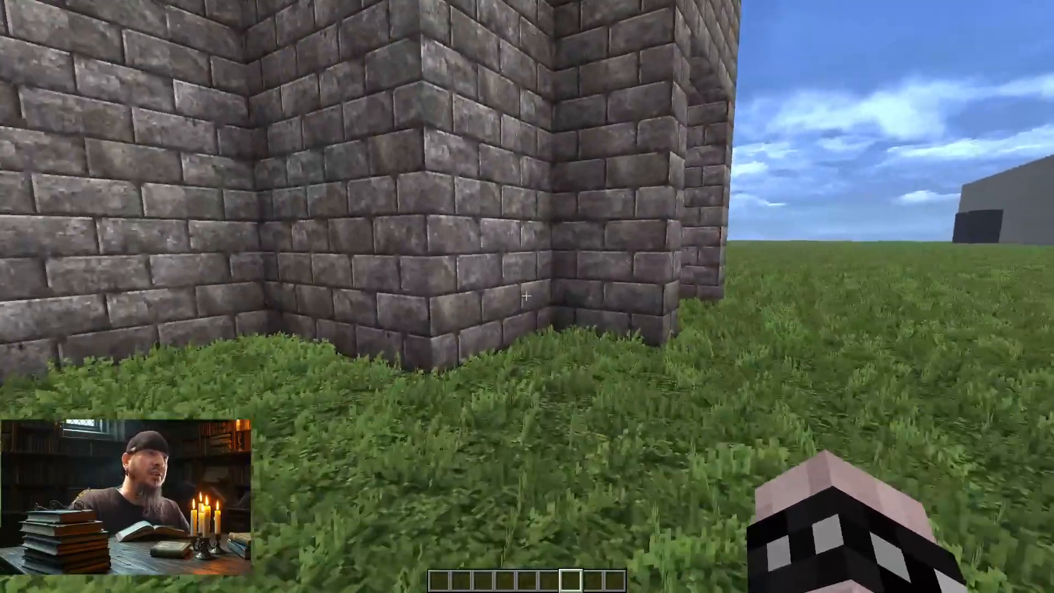
Step: Walk around the stone brick wall into the workshop and examine the drawer desks, crates and furnace displays
key("d")
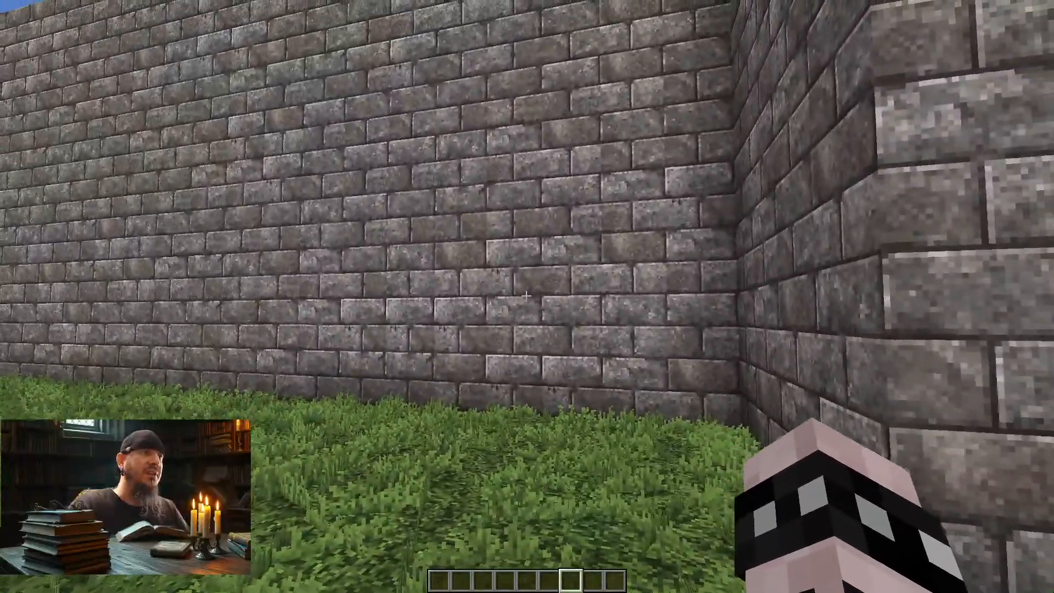
key("d")
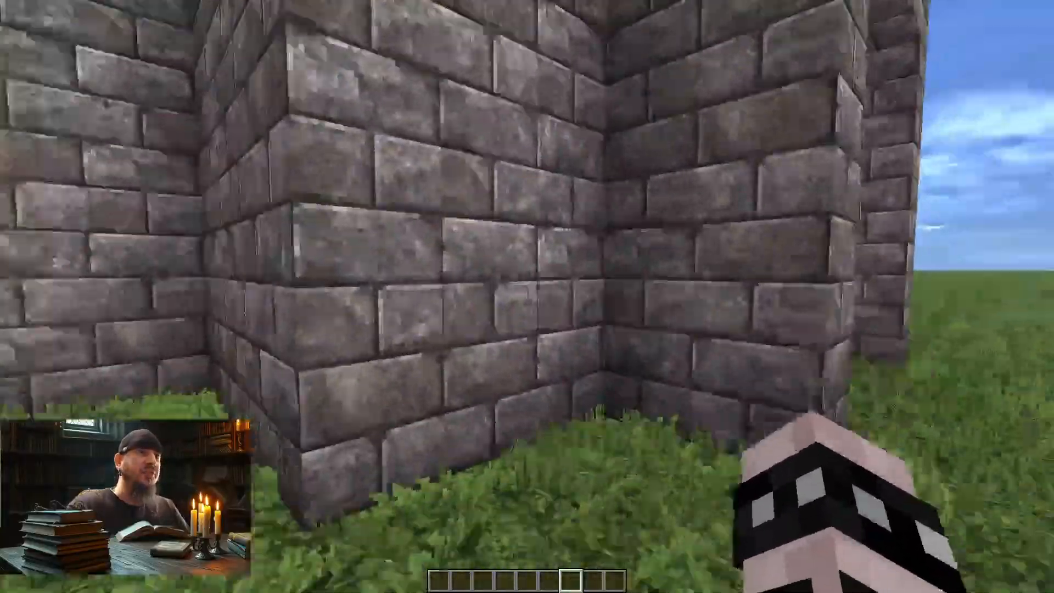
key("w")
key("d")
key("w")
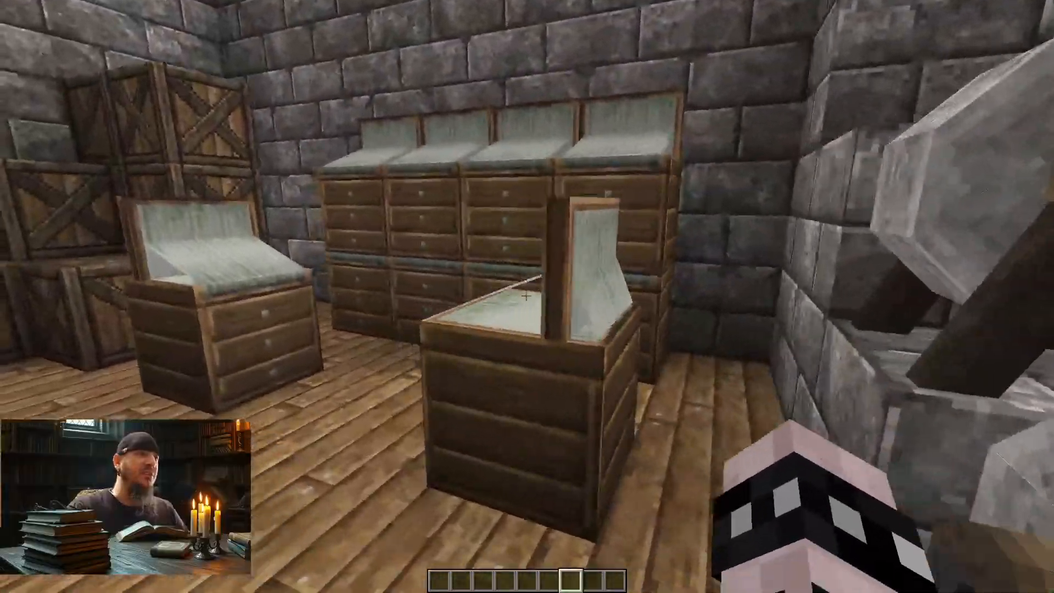
key("w")
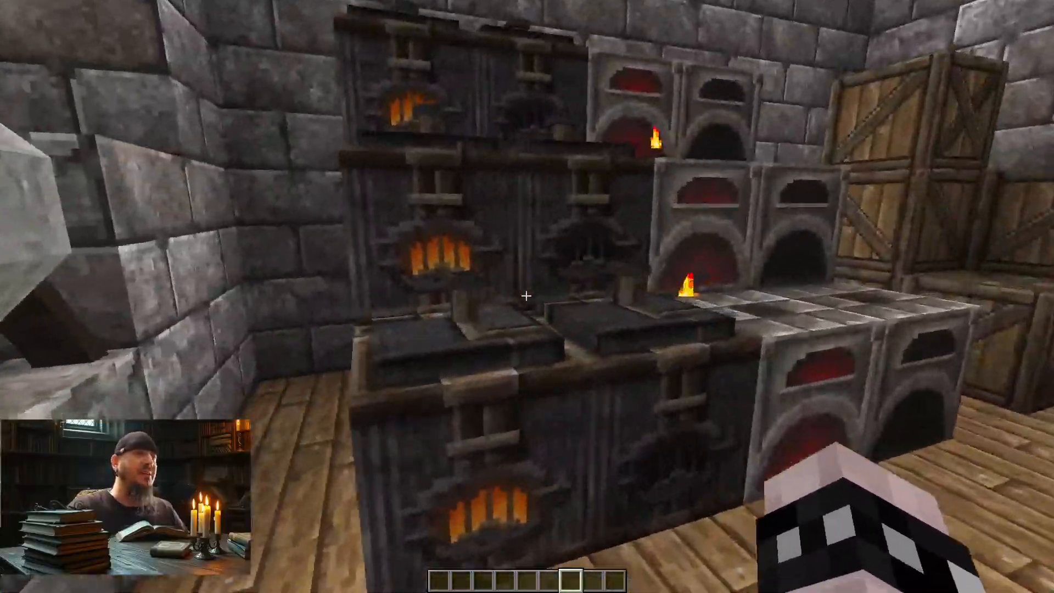
key("s")
key("w")
key("s")
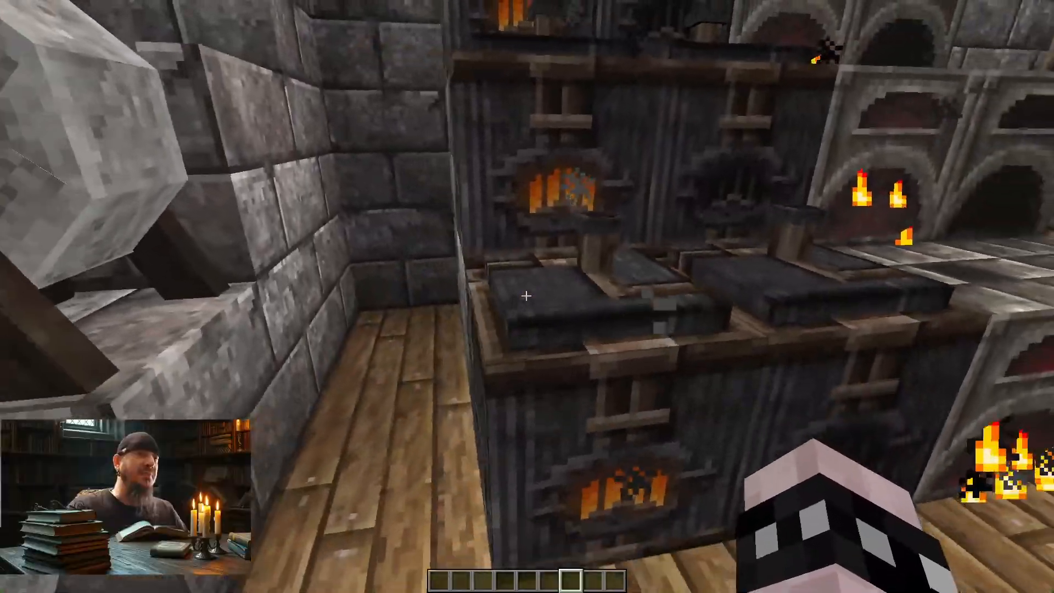
Step: Copy the dark chimney-topped furnace block from the display and place one on the open wooden floor
middle_click(525, 296)
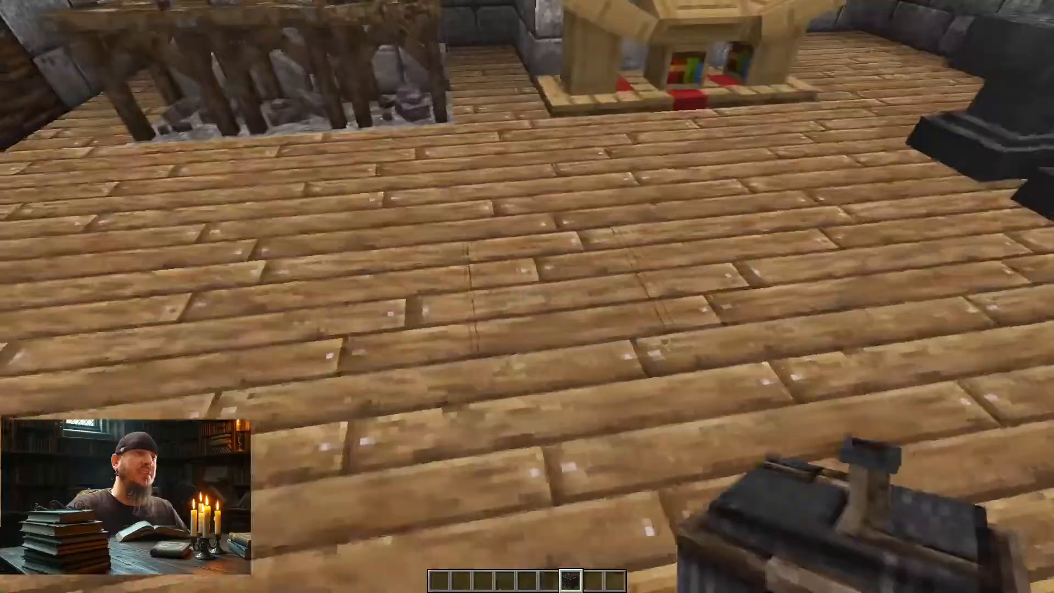
right_click(526, 295)
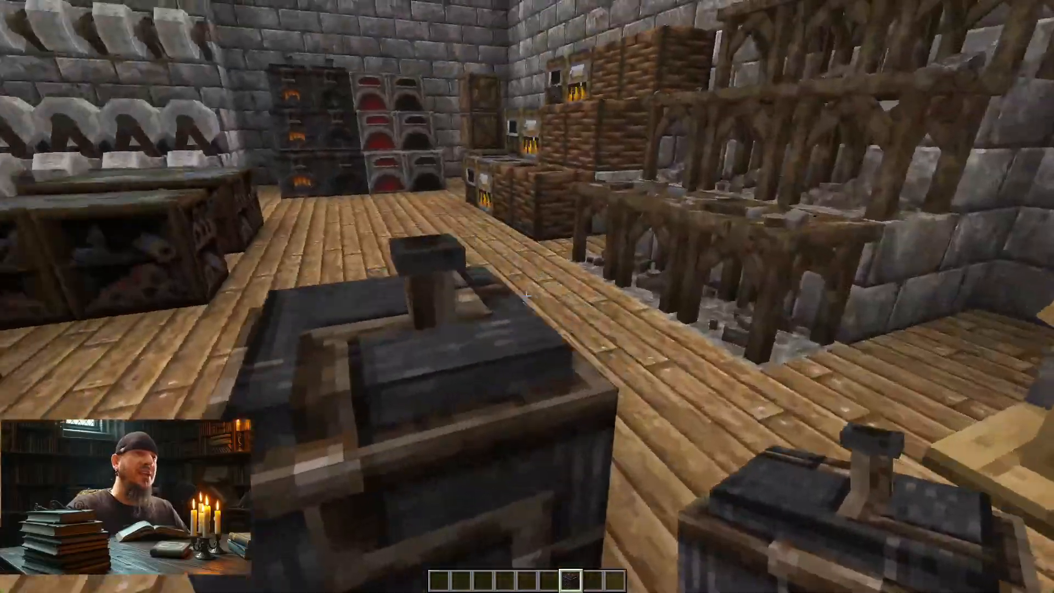
key("s")
key("a")
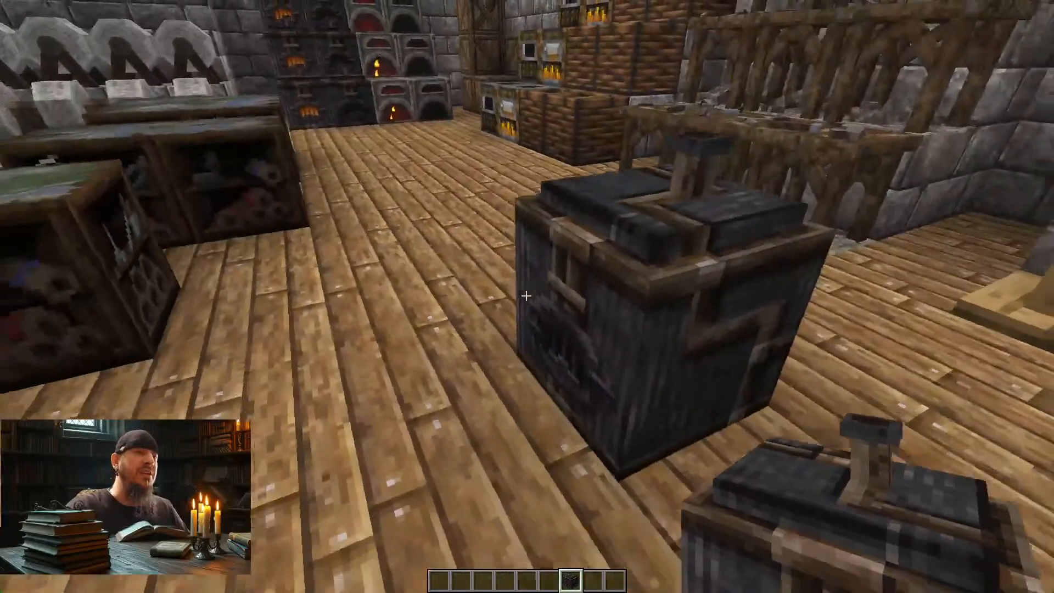
Step: Search the creative inventory for "wall" and put a dark stone wall block in the hotbar slot beside the furnace
key("e")
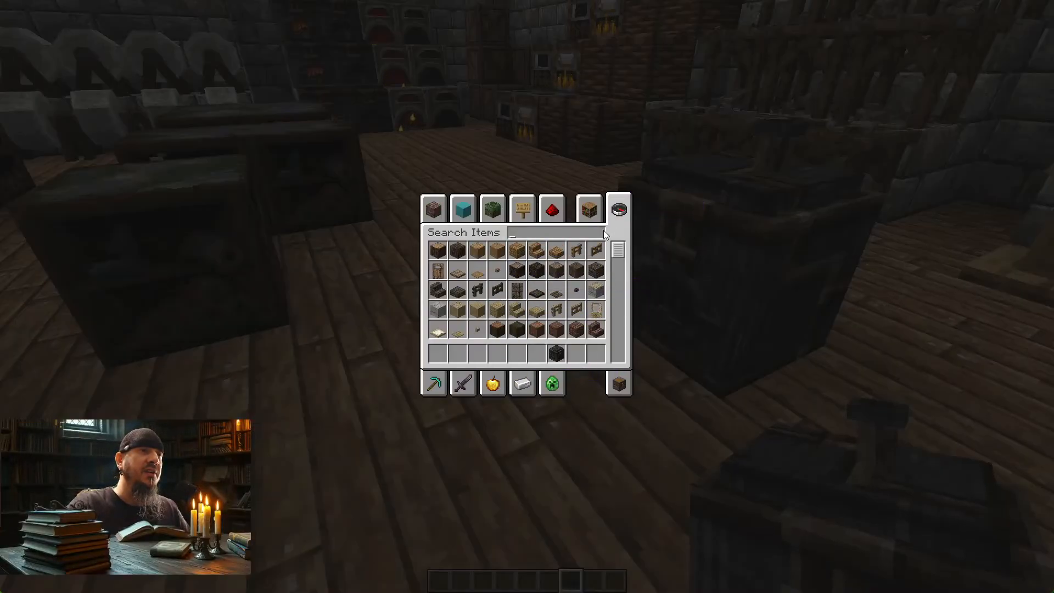
type("wall")
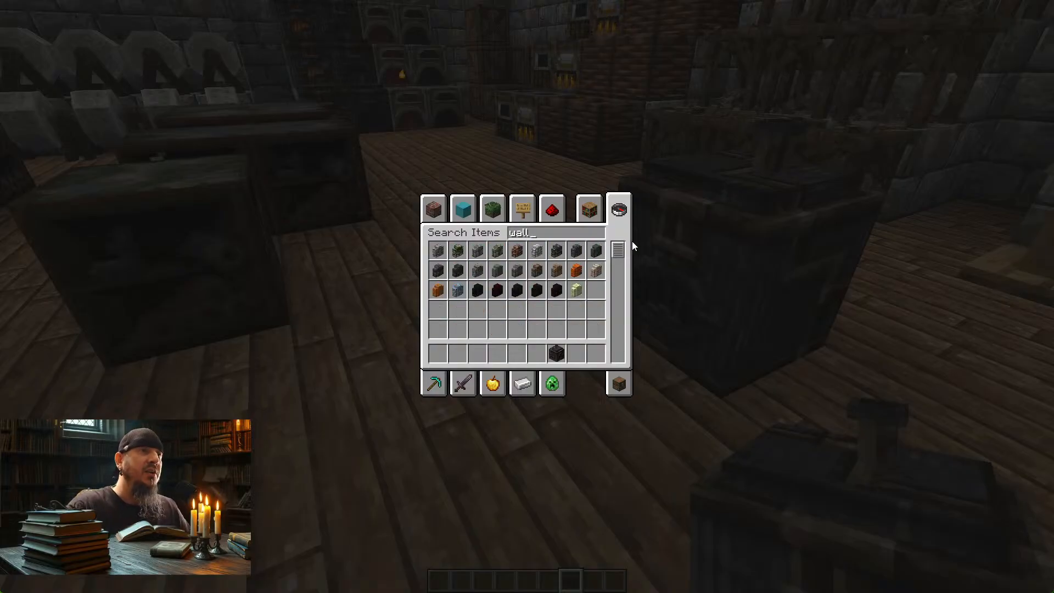
left_click(538, 352)
key("Escape")
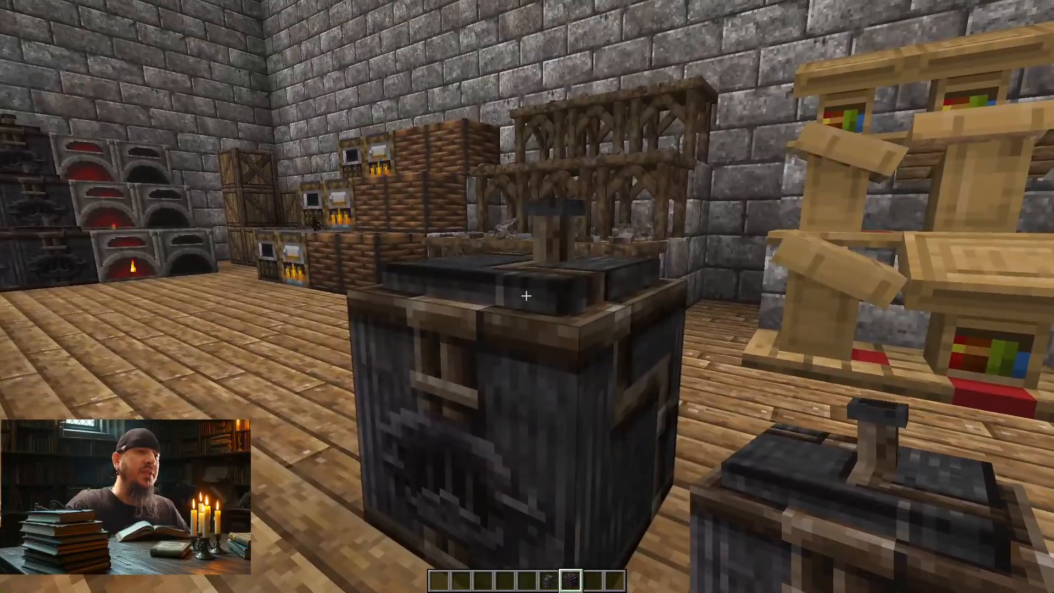
Step: Stack the dark stone wall block on the placed furnace as a chimney and inspect it from all sides
scroll(526, 296, "up", 1)
key("d")
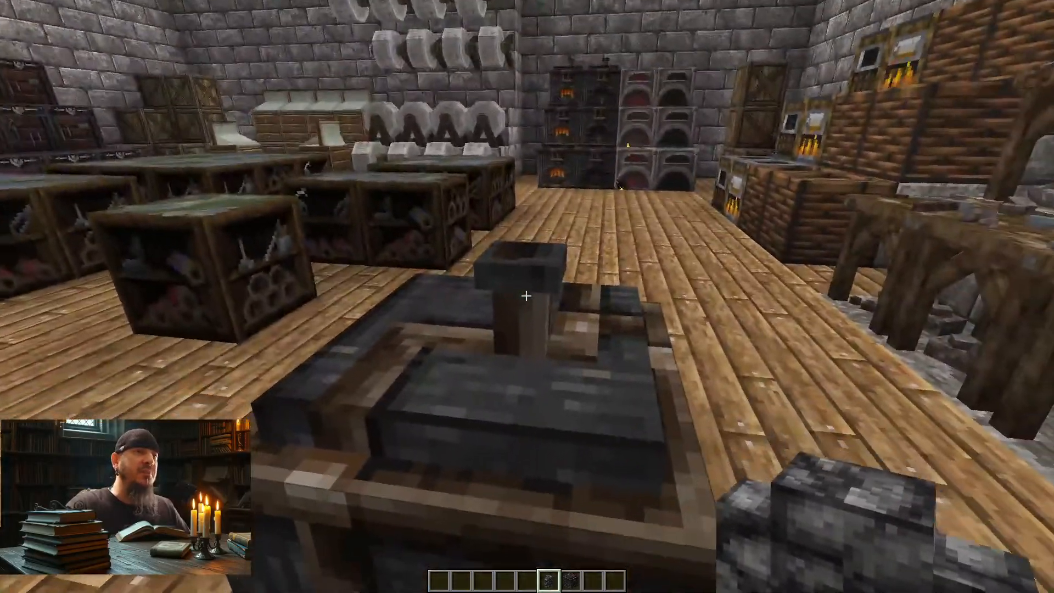
key("a")
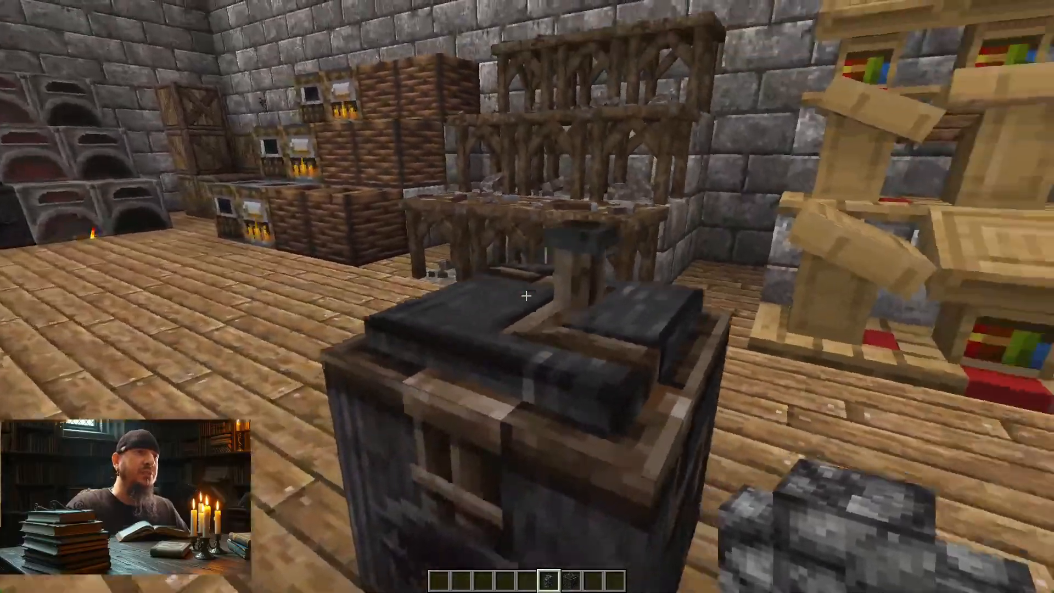
right_click(526, 296)
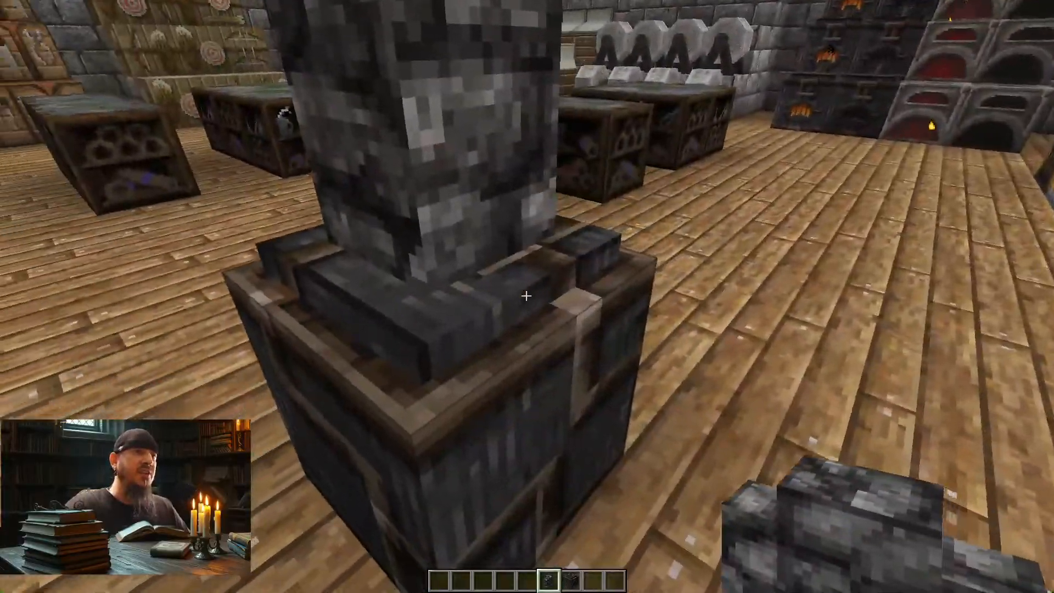
key("d")
key("a")
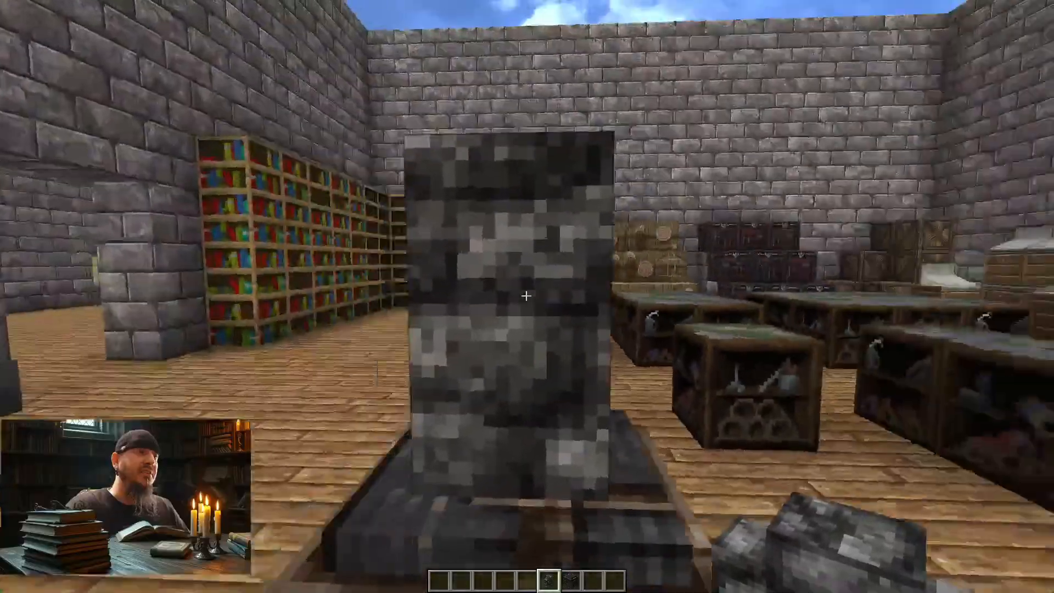
key("a")
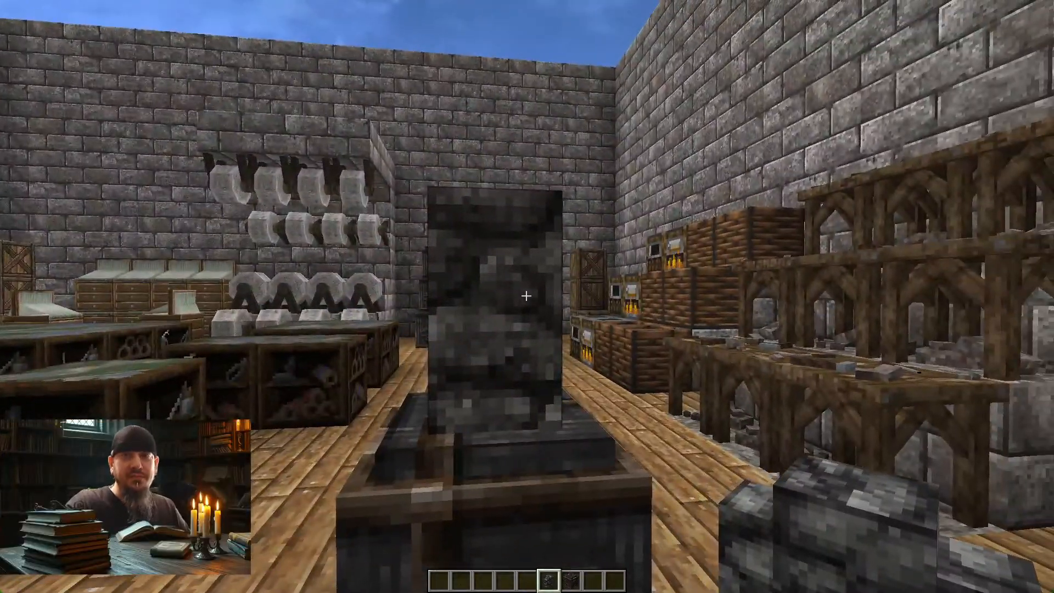
key("d")
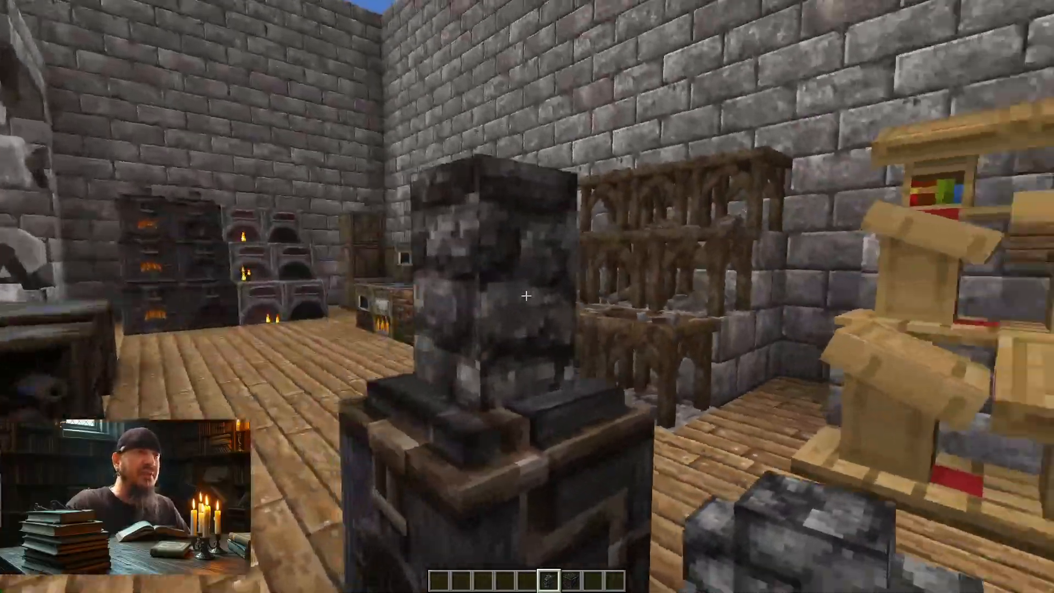
Step: Place a lectern on the open workshop floor near the anvils and bookshelves
key("a")
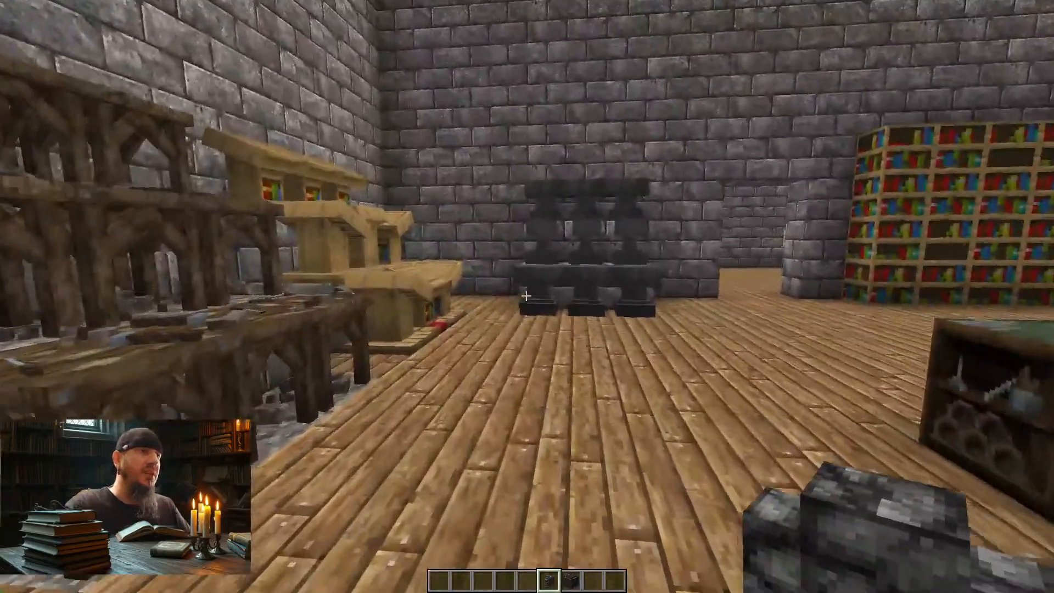
key("s")
key("d")
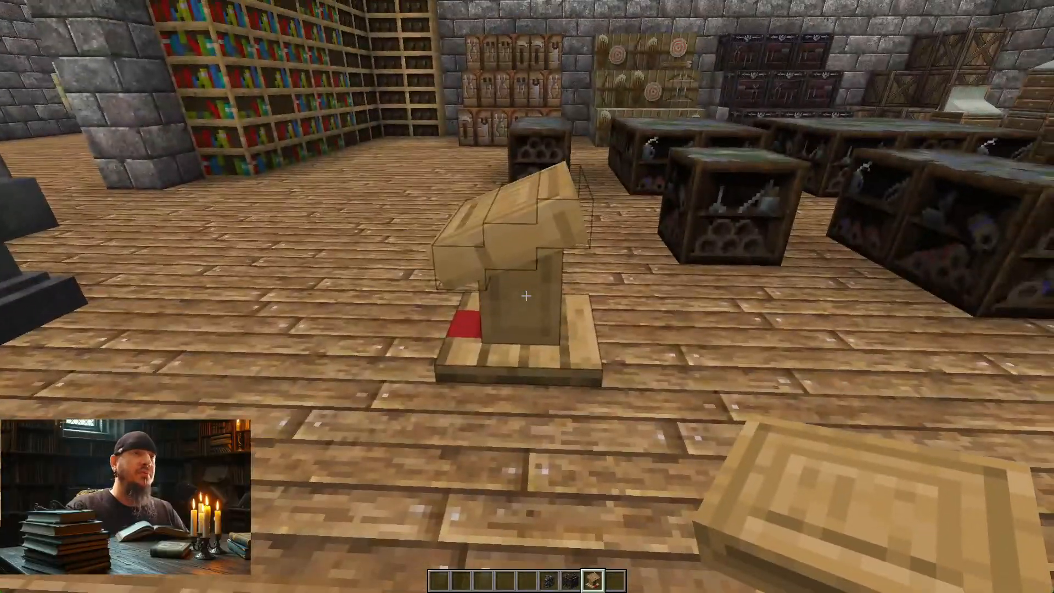
right_click(526, 296)
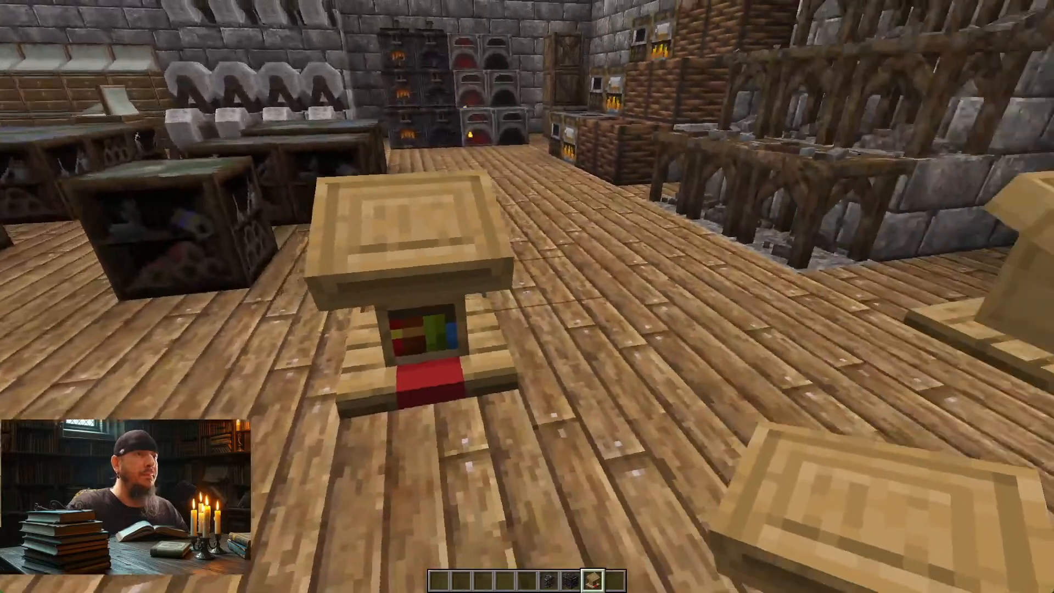
Step: Pause the game and switch to the File Explorer window showing the 1.21.8 Klautos v17 resource pack folder
key("Escape")
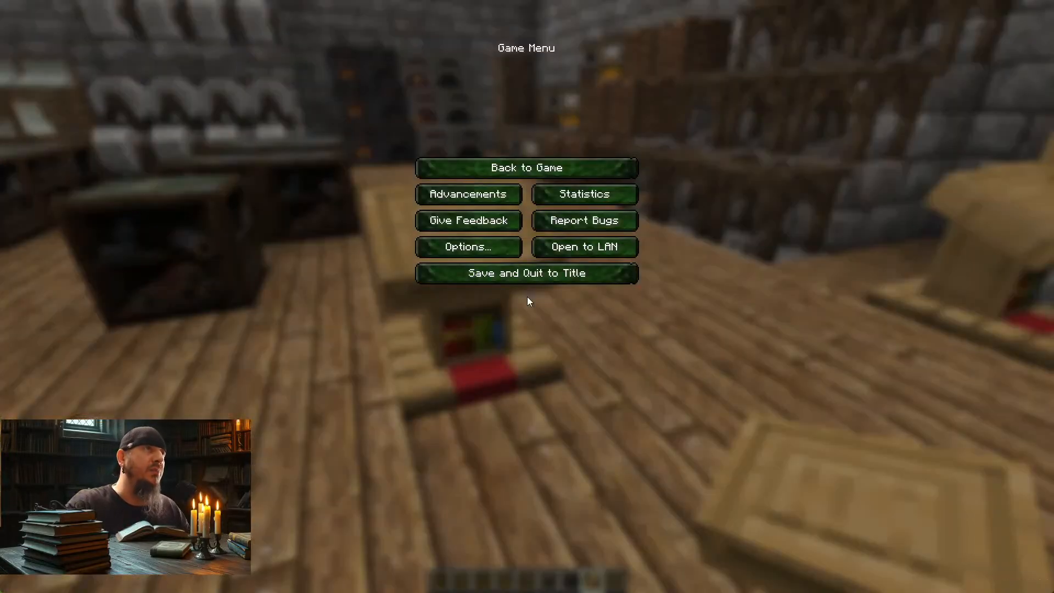
key("alt+Tab")
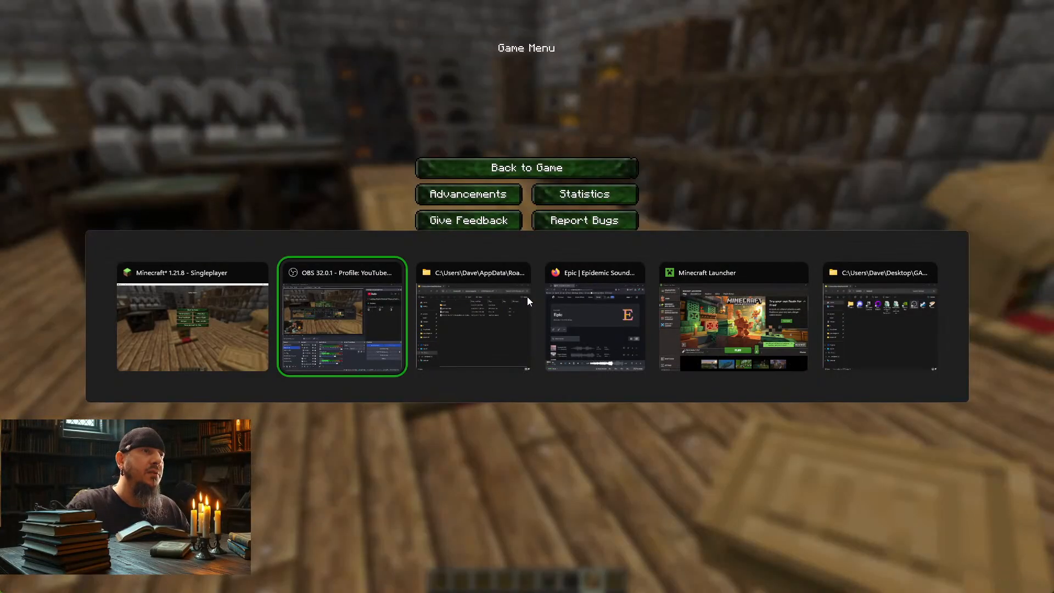
key("alt+Tab")
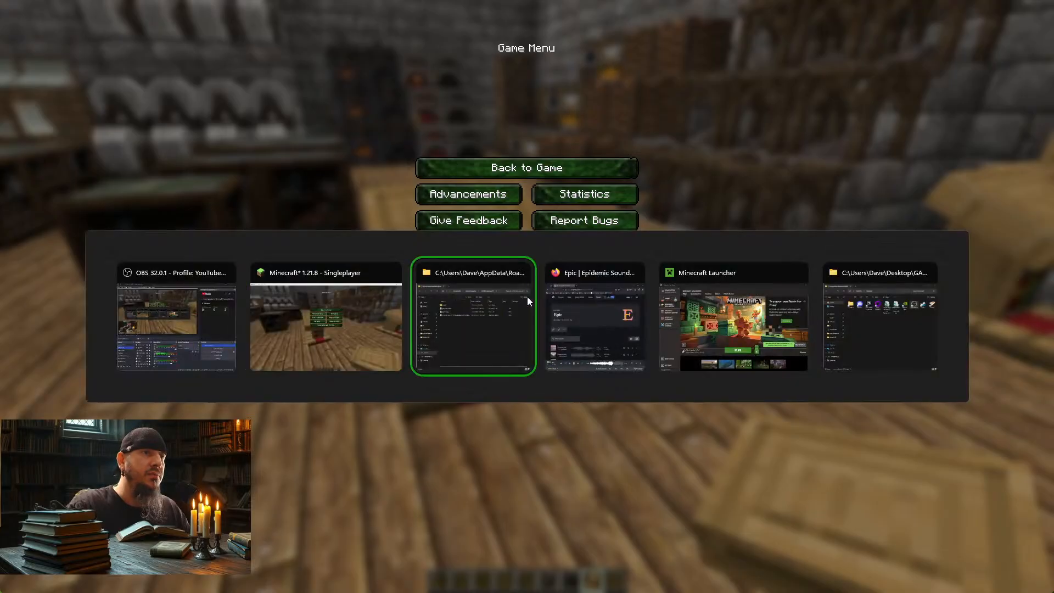
key("alt+Tab")
key("alt+Tab")
key("alt+Tab")
key("alt+Tab")
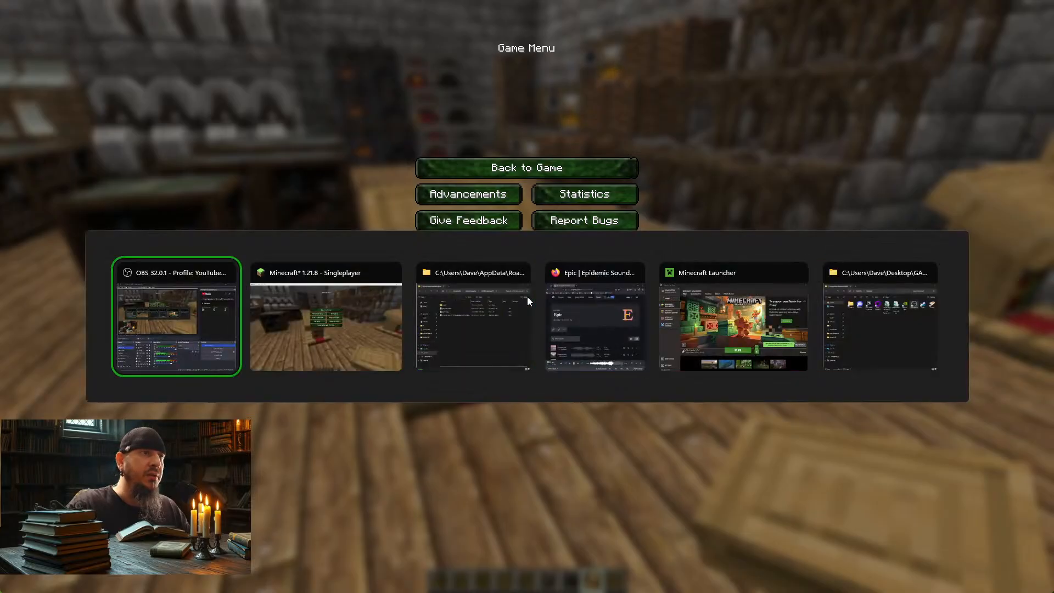
key("alt+Tab")
key("alt+Tab")
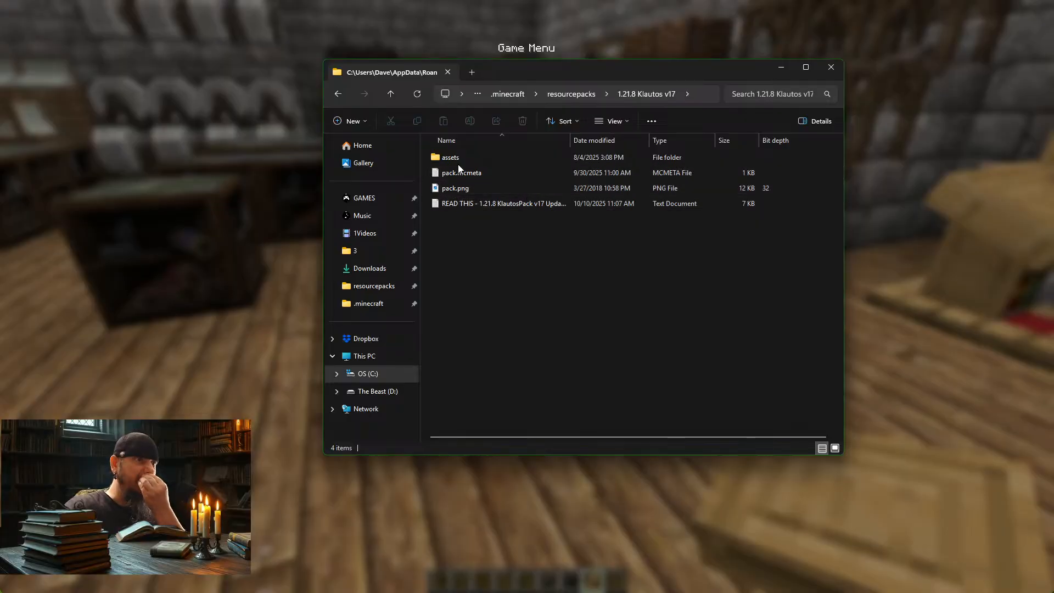
Step: Open the pack's assets/minecraft/textures/block folder and browse its texture files down to the furnace and grass entries
double_click(456, 158)
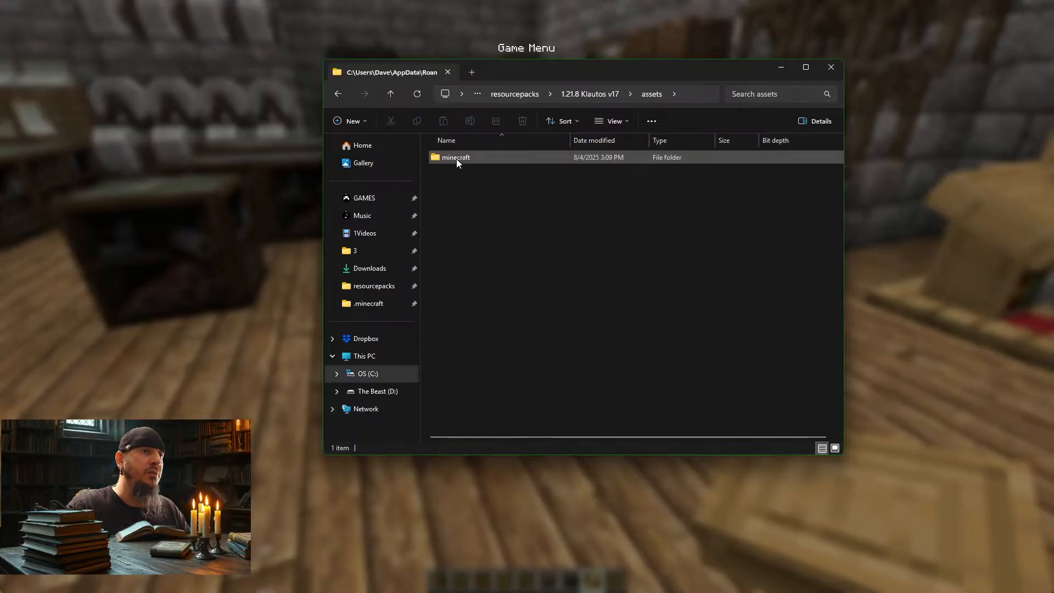
double_click(456, 158)
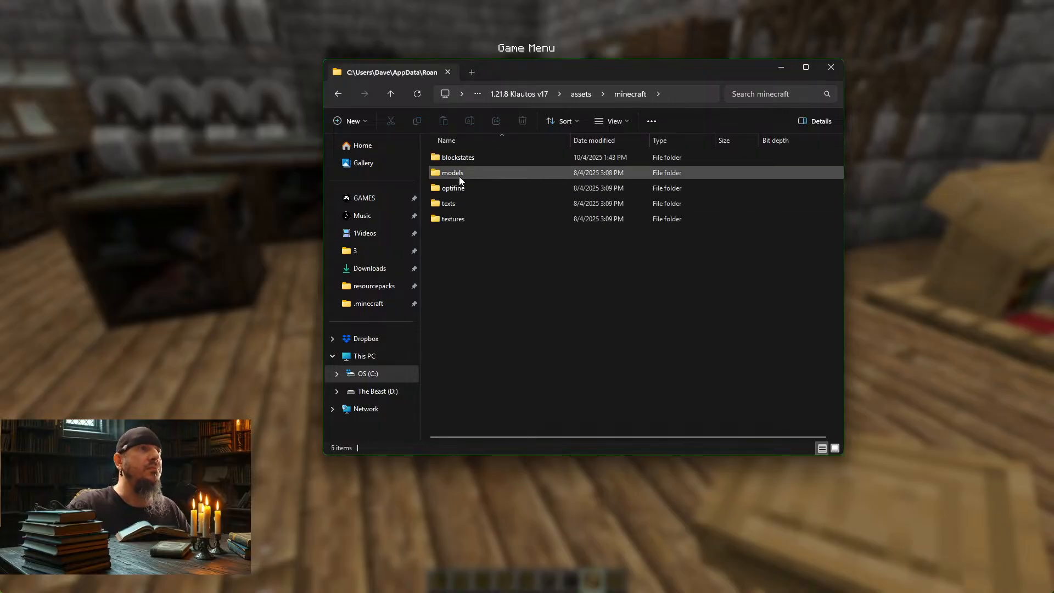
double_click(461, 219)
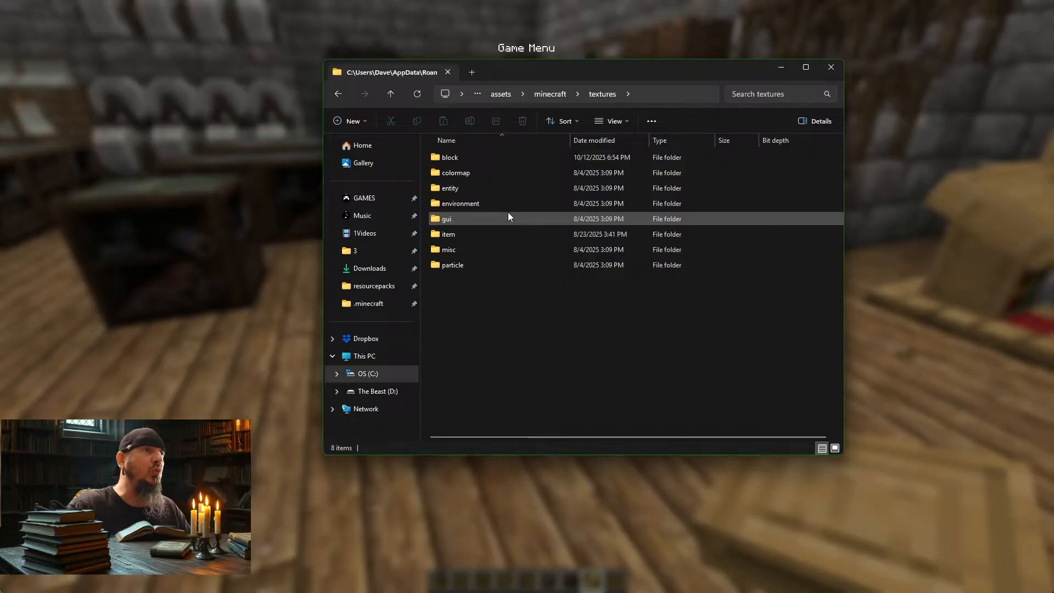
double_click(459, 157)
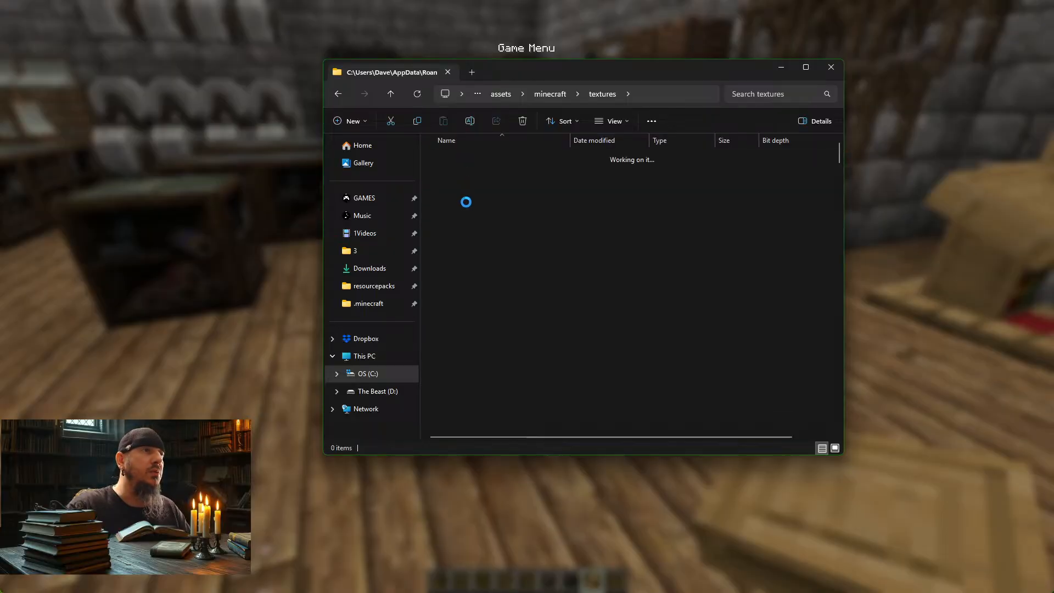
scroll(524, 283, "down", 20)
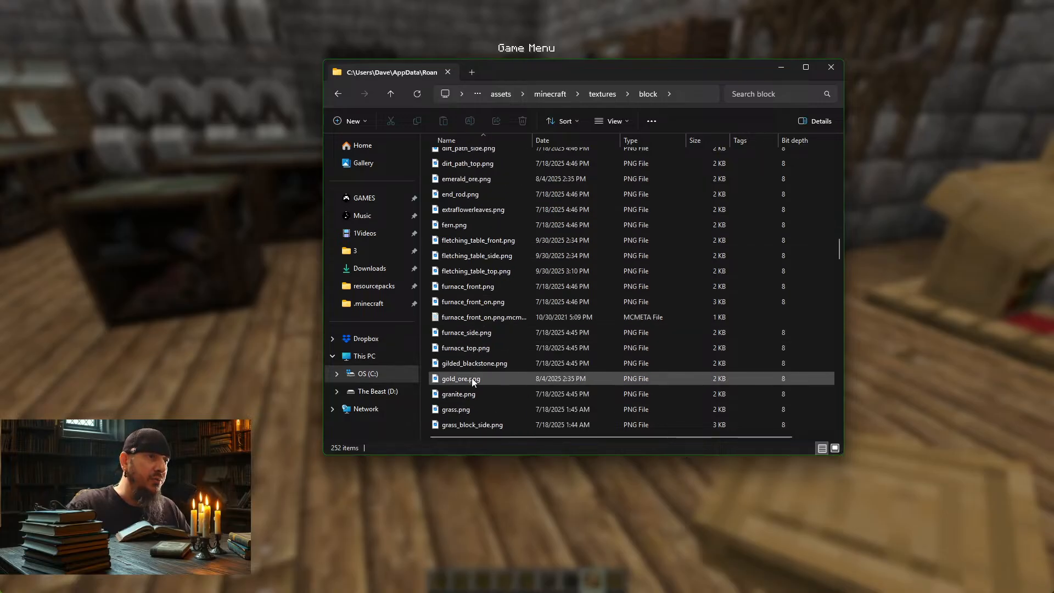
Step: Browse the block texture files down past the lantern entries to the lectern textures
scroll(475, 376, "down", 15)
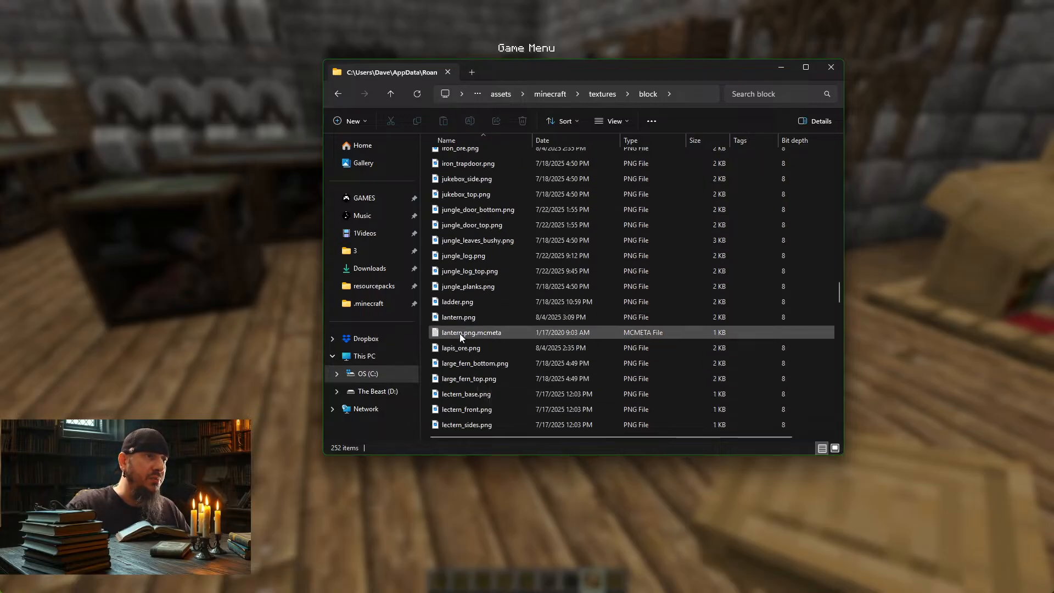
left_click(467, 316)
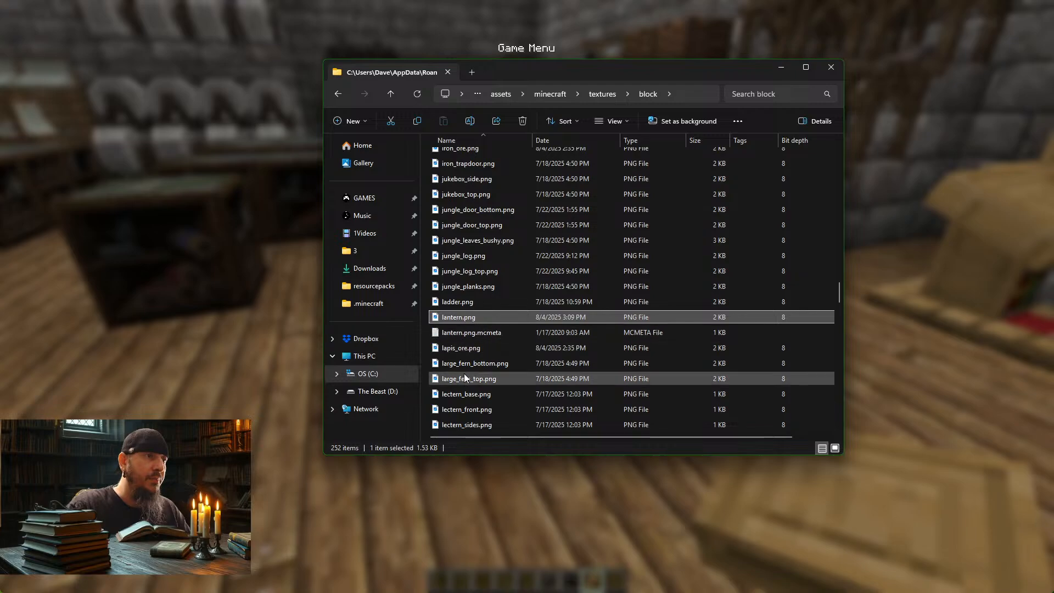
scroll(471, 387, "down", 2)
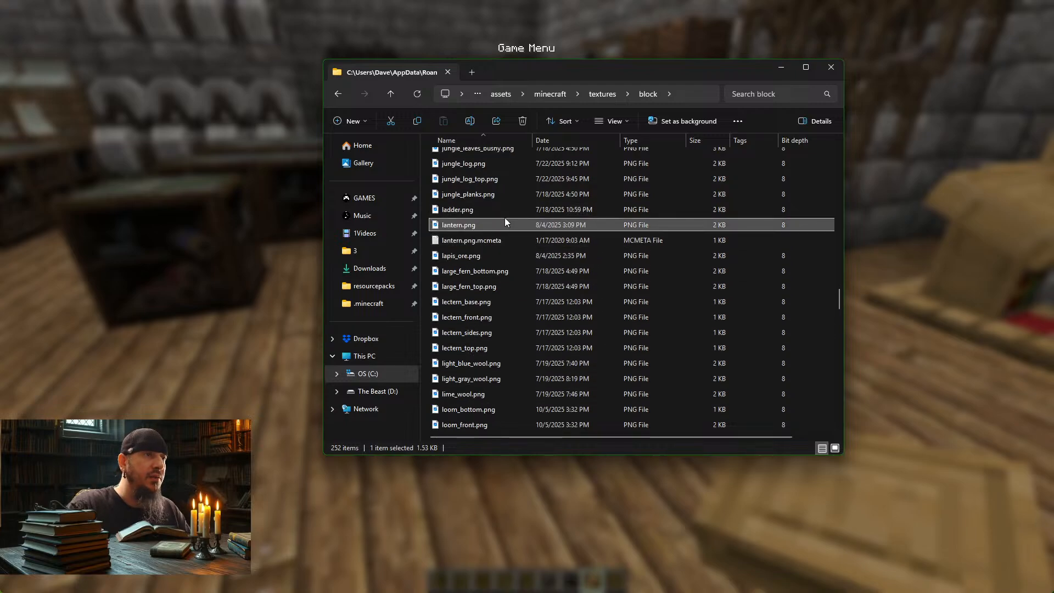
left_click(461, 303)
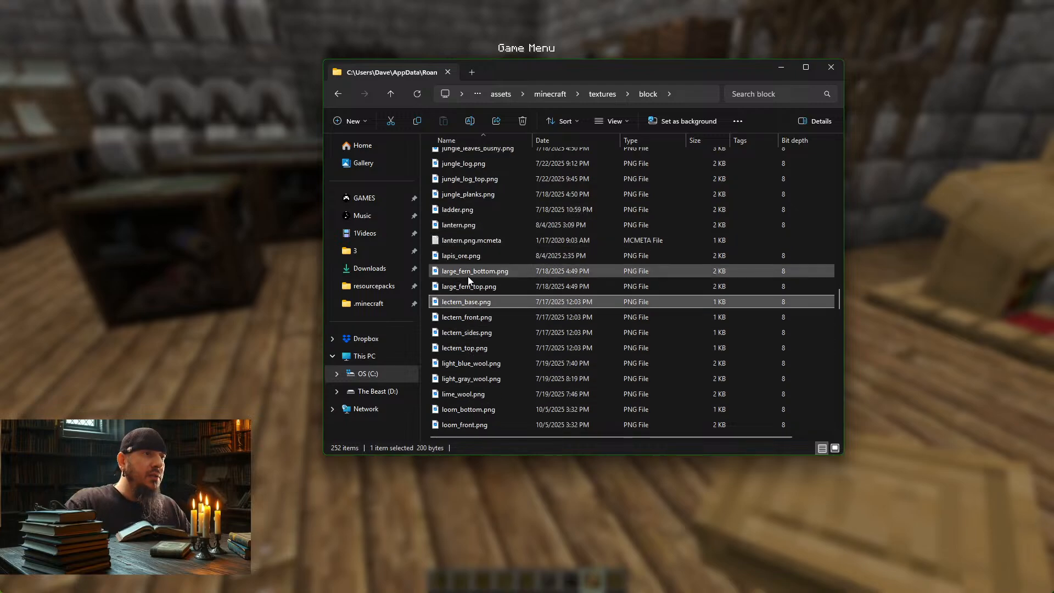
left_click(474, 348, "shift")
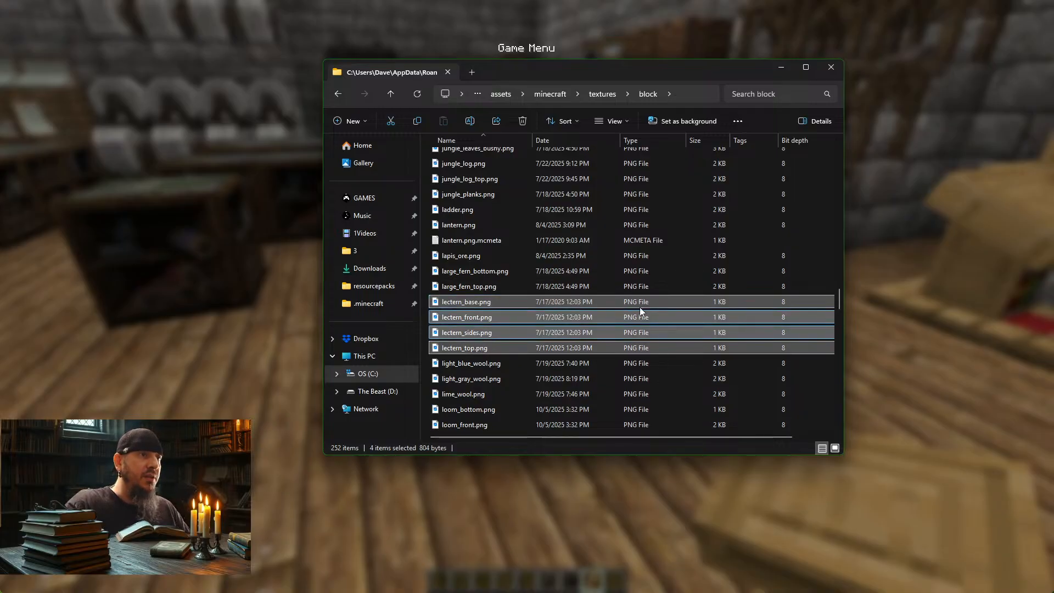
right_click(466, 311)
mouse_move(542, 296)
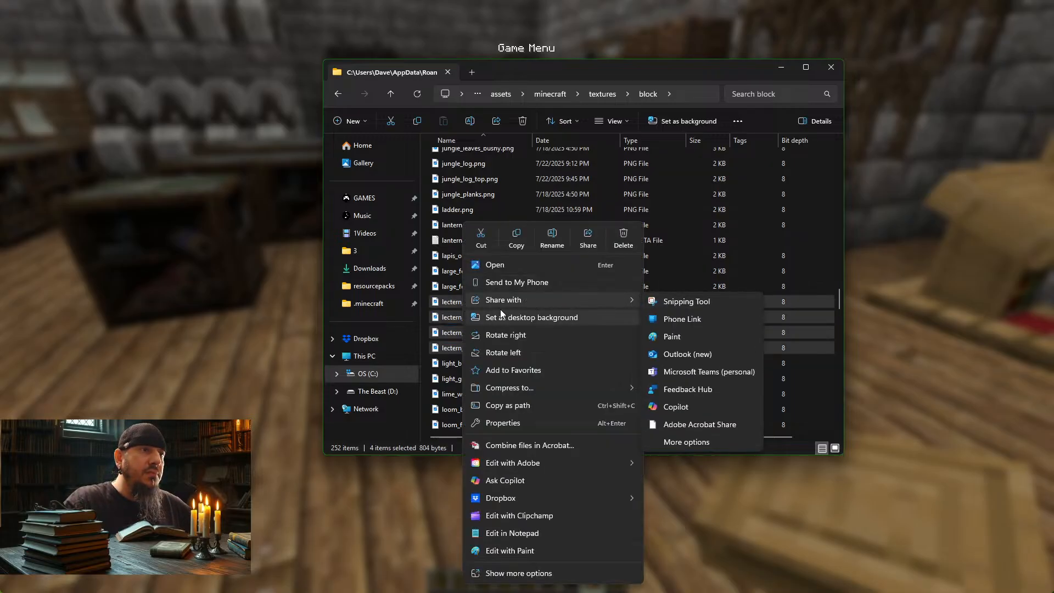
left_click(443, 306)
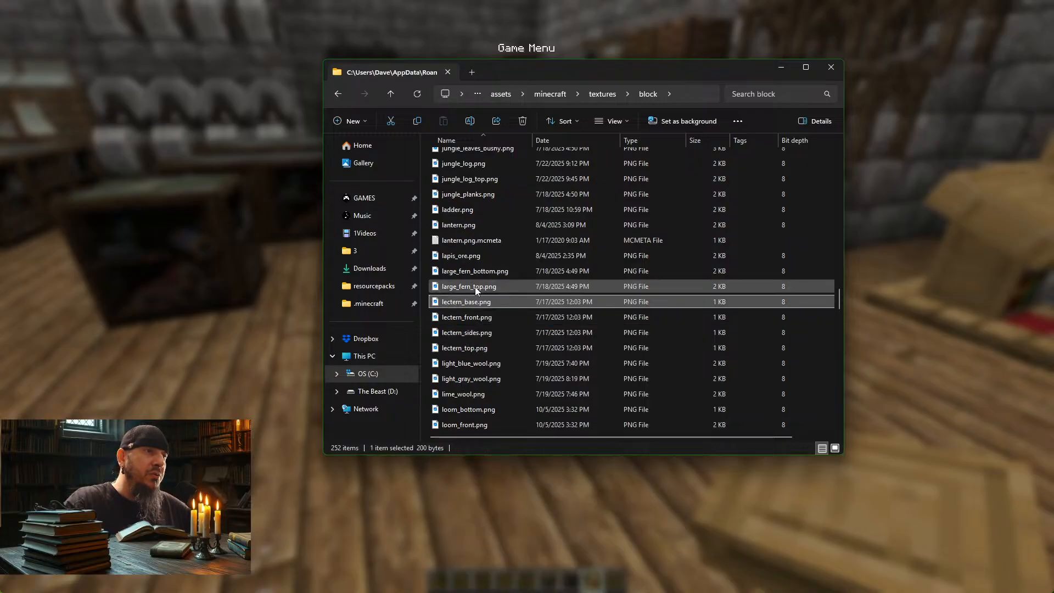
Step: Open the lectern_top.png texture in Adobe Photoshop 2025
left_click(483, 319)
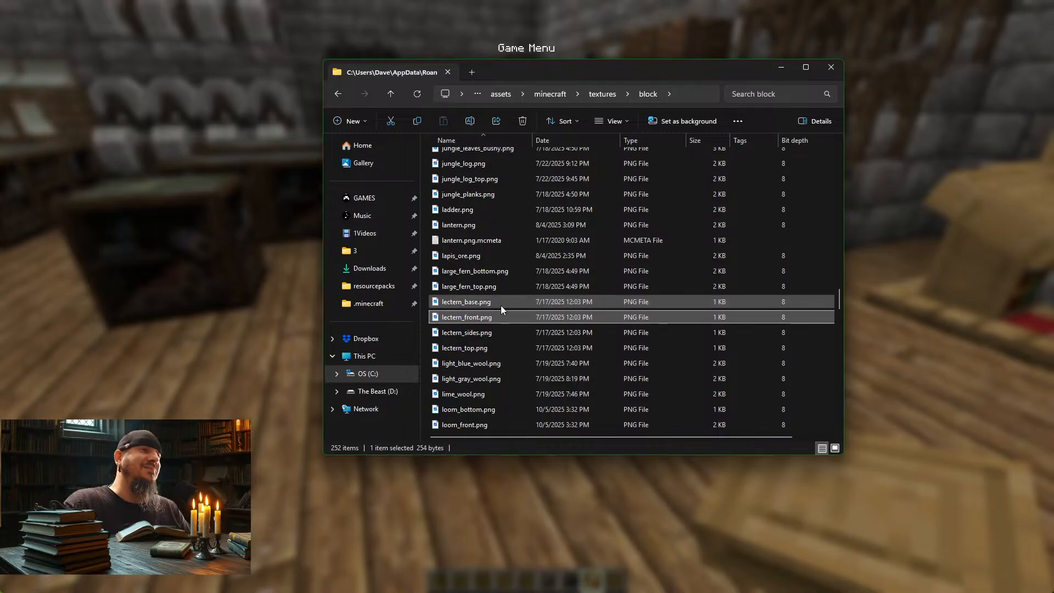
left_click(473, 348)
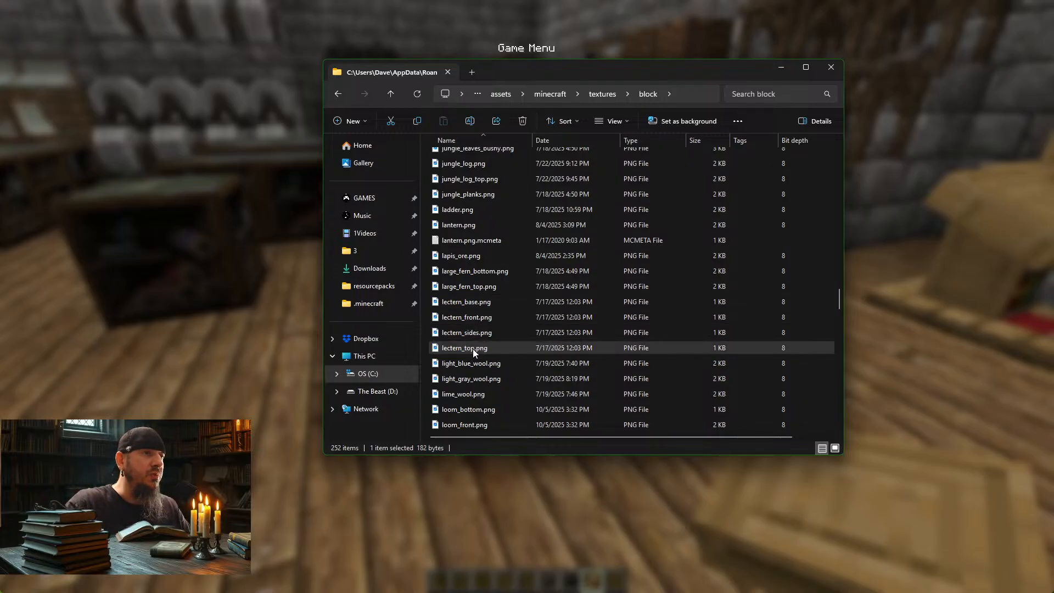
right_click(474, 348)
mouse_move(562, 261)
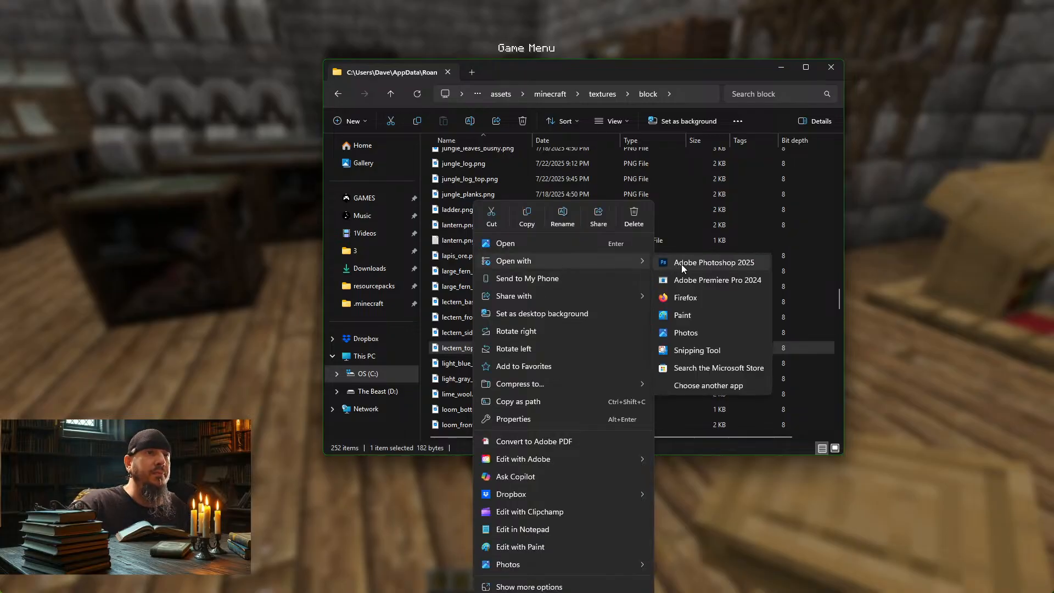
left_click(686, 265)
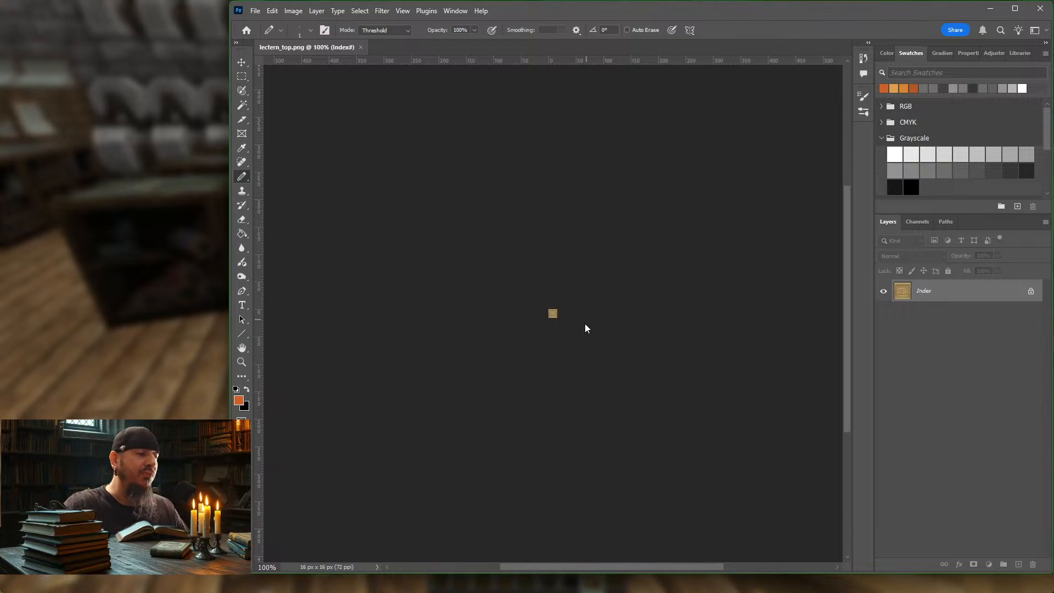
Step: Enlarge the lectern top texture to about 1620% to examine its individual pixels, and activate the Move tool
scroll(560, 317, "up", 2, "alt")
scroll(561, 316, "up", 4, "alt")
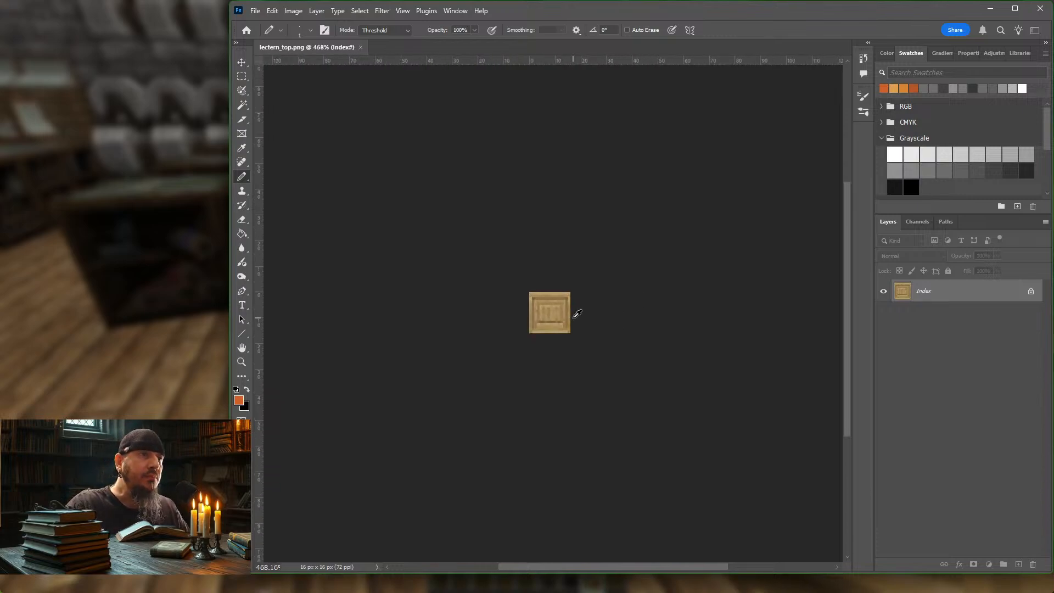
scroll(573, 311, "up", 5)
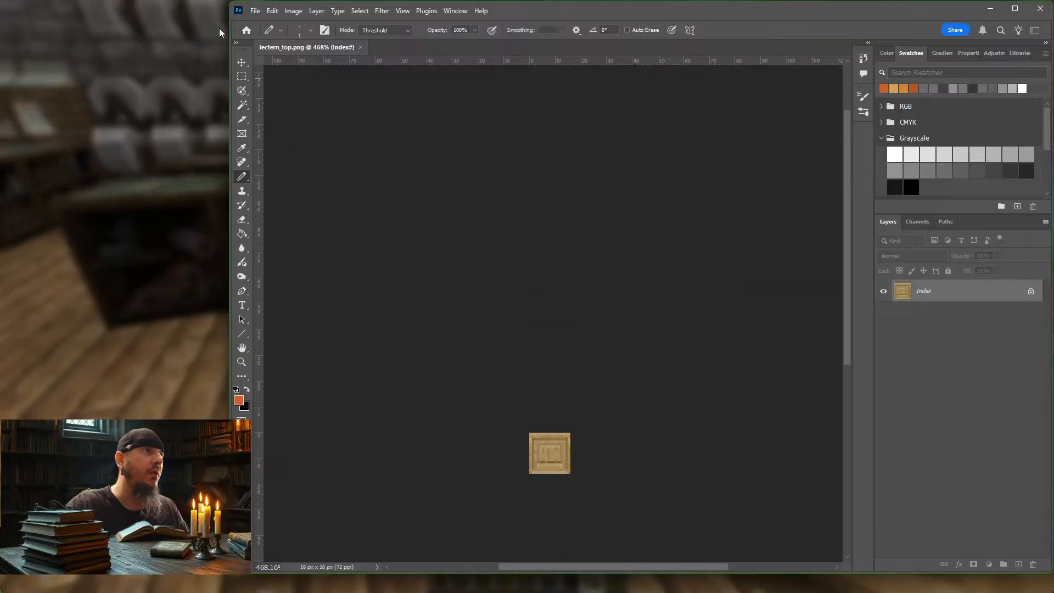
scroll(577, 398, "down", 2)
scroll(582, 385, "down", 1)
scroll(593, 365, "up", 5, "alt")
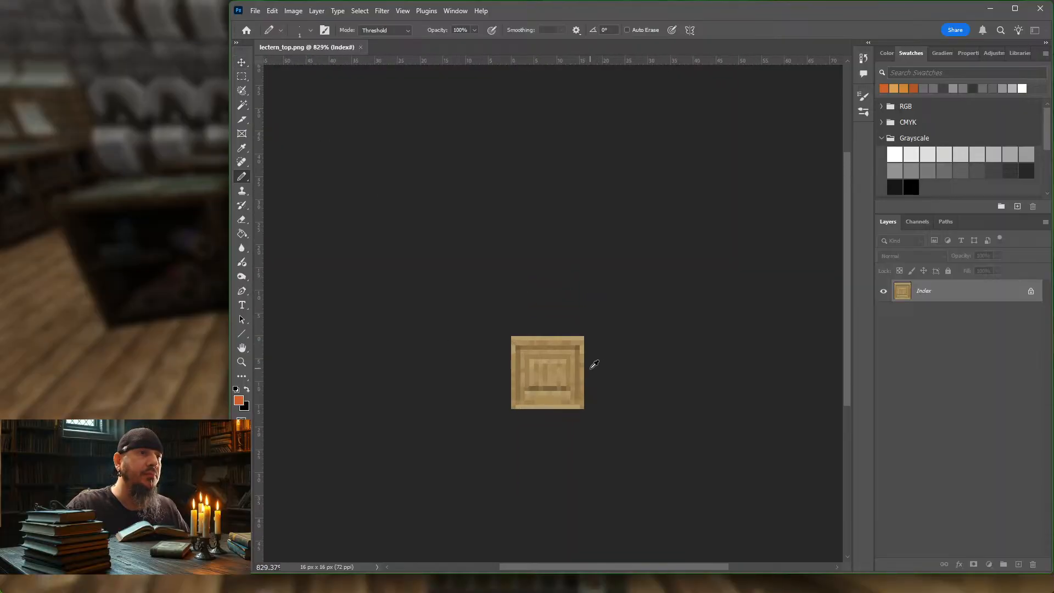
scroll(619, 361, "up", 1, "alt")
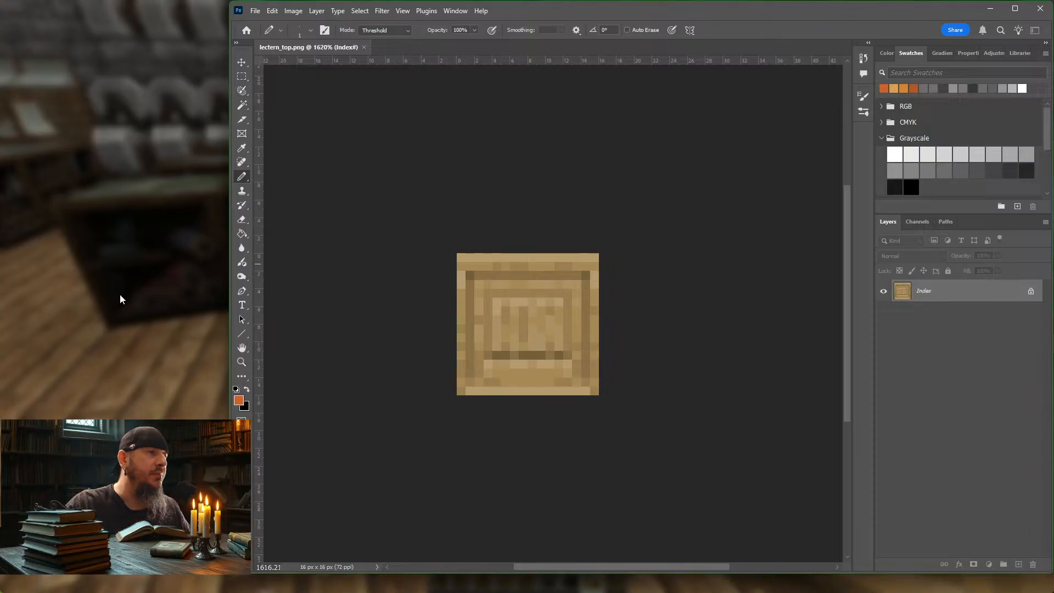
left_click(242, 62)
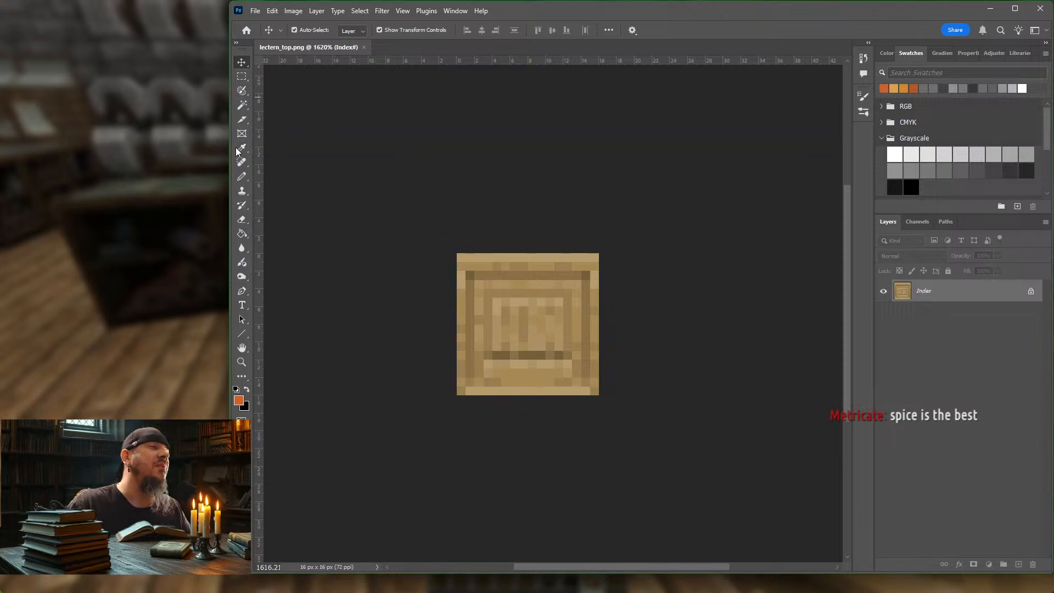
Step: Switch back to Minecraft, resume the game, and walk out through the hallway and back into the workstation room
left_click(147, 152)
left_click(515, 167)
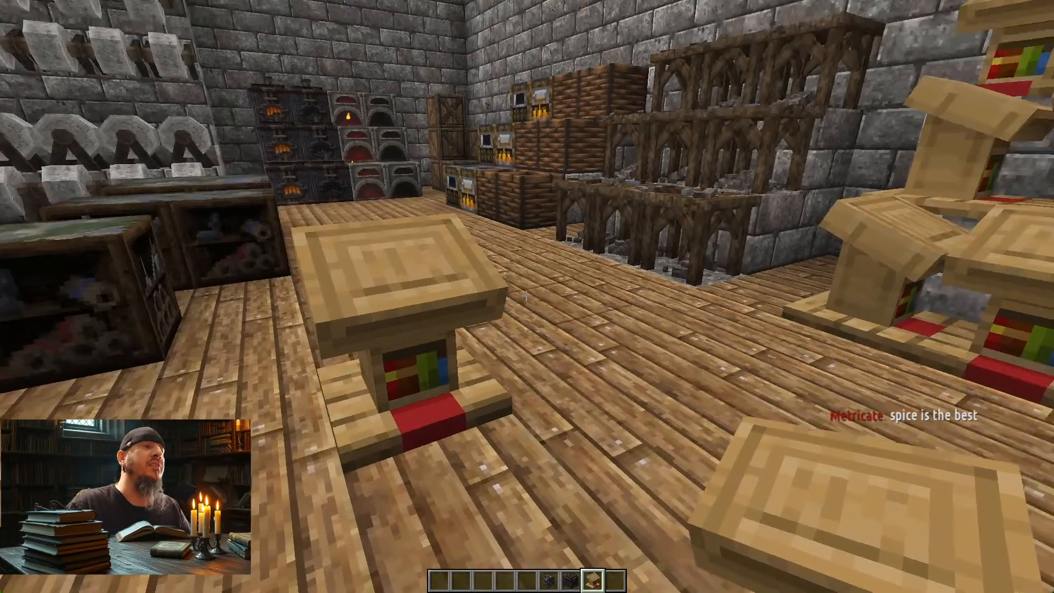
key("s")
key("w")
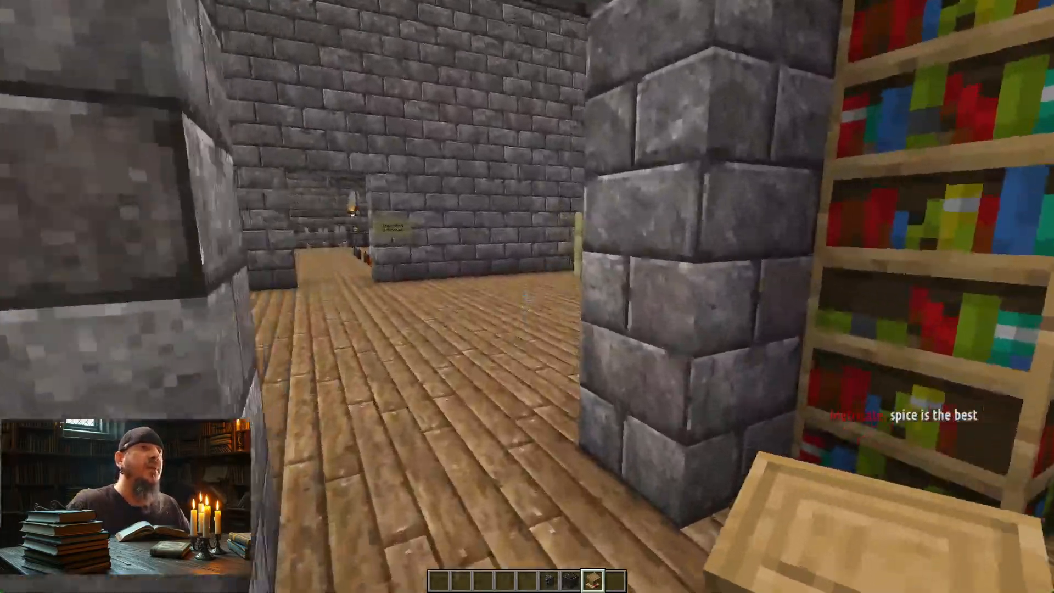
key("w")
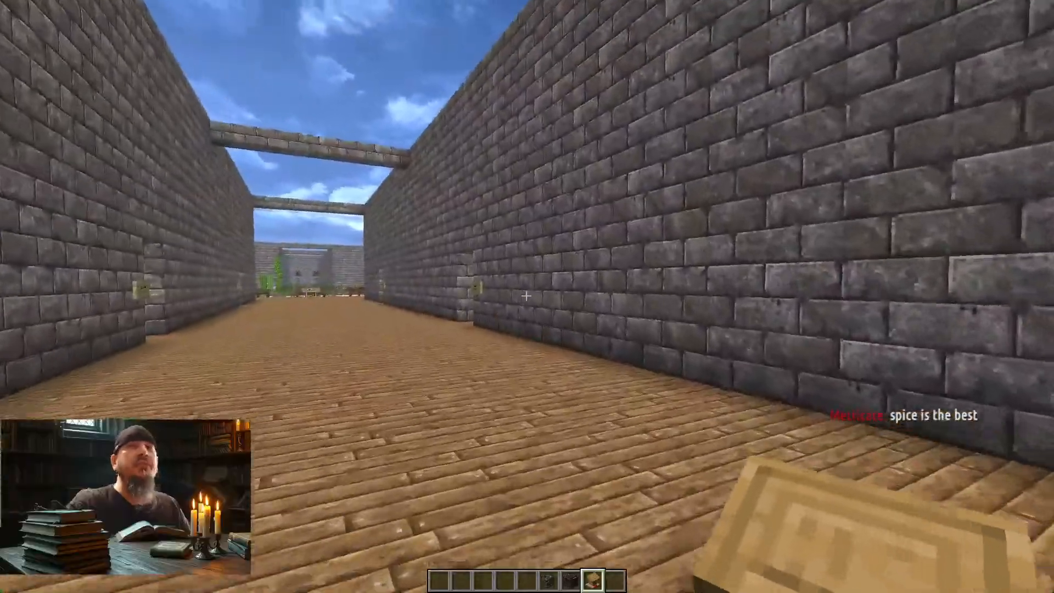
key("w")
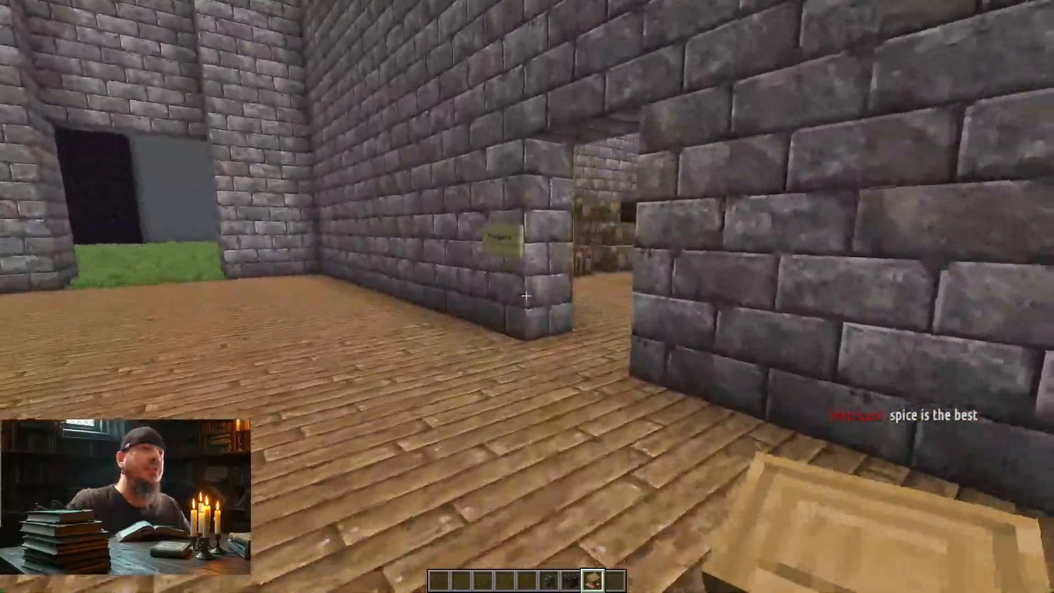
key("w")
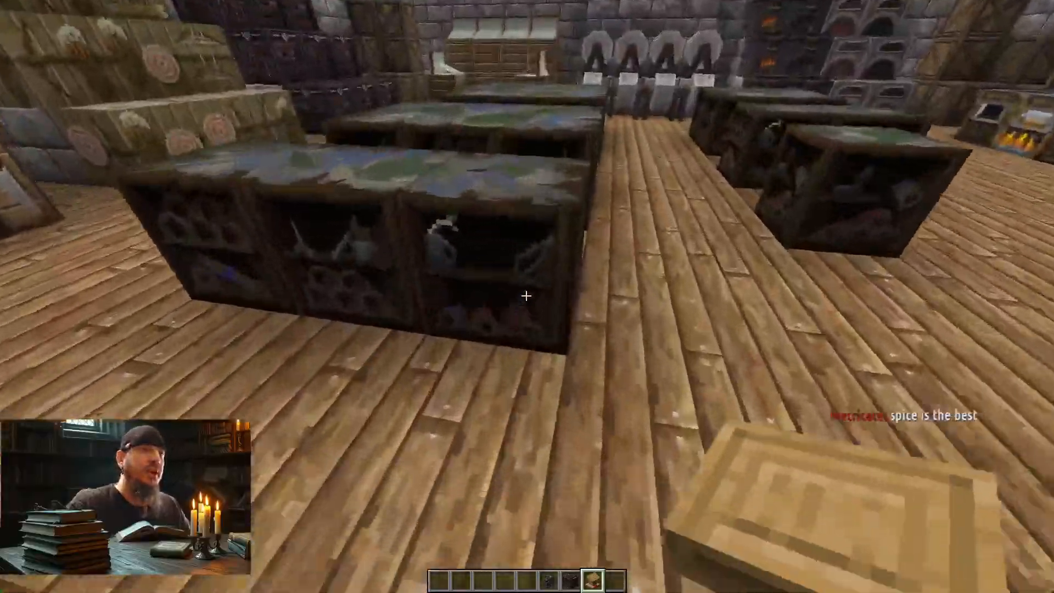
Step: Pick the map-topped cartography table as the held block and place one on the open floor near the bookshelves
key("w")
key("s")
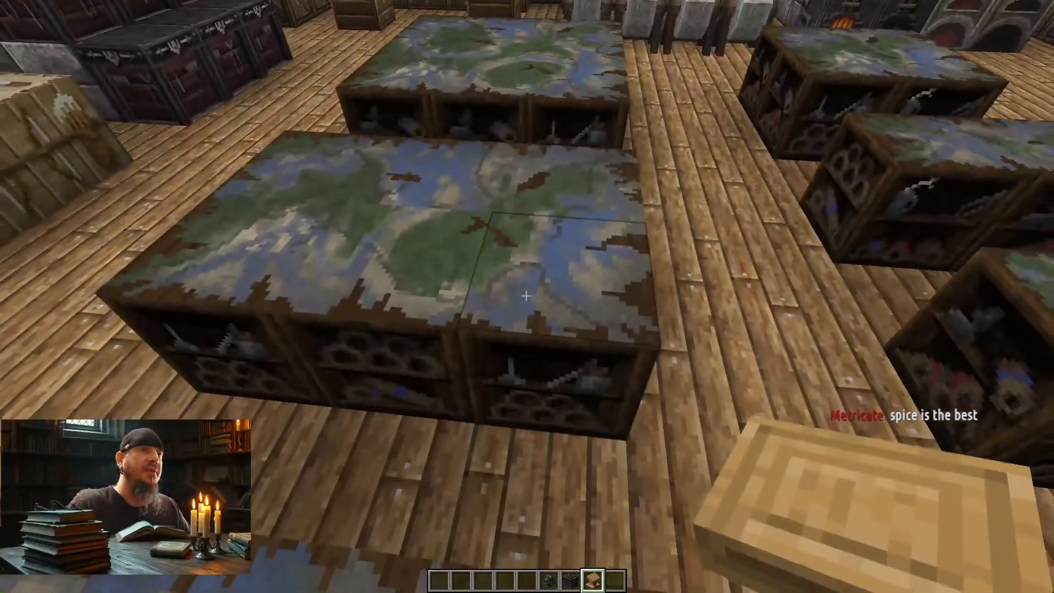
middle_click(527, 295)
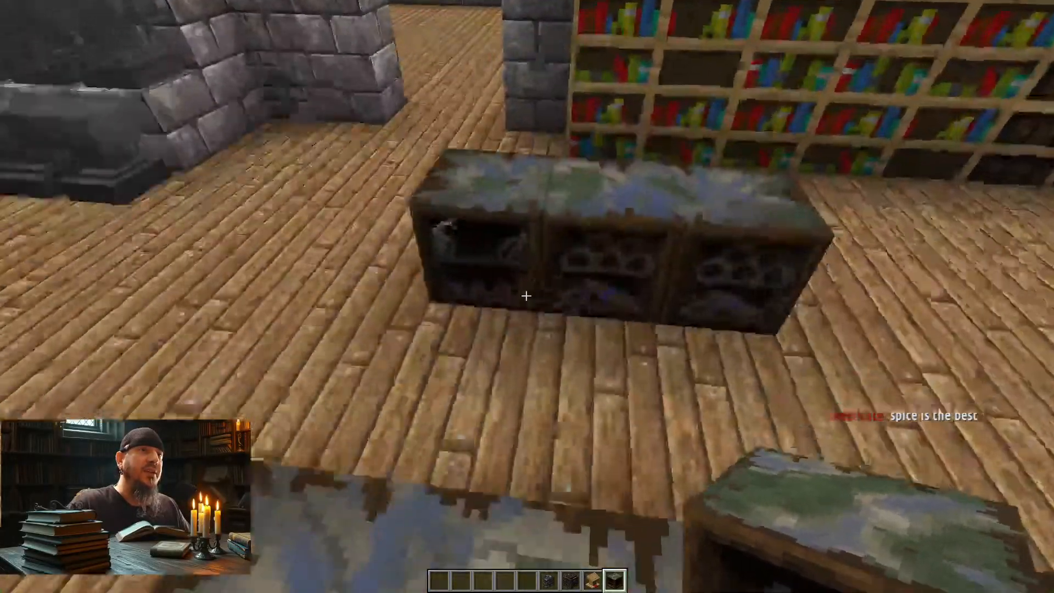
right_click(526, 295)
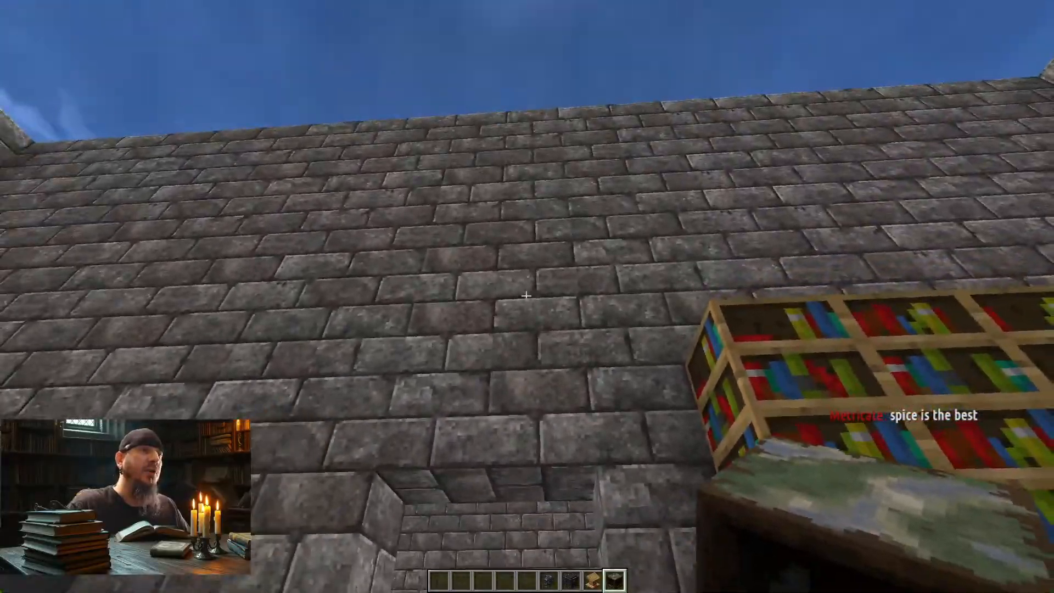
Step: Walk down the main hallway to the room signed Stone and look over its stone block displays
key("w")
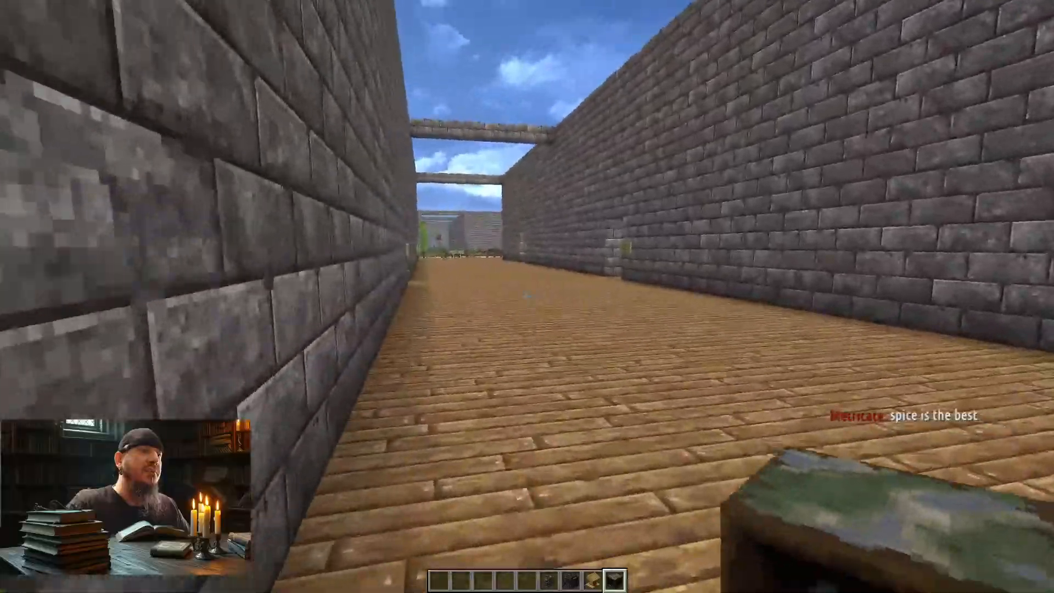
key("w")
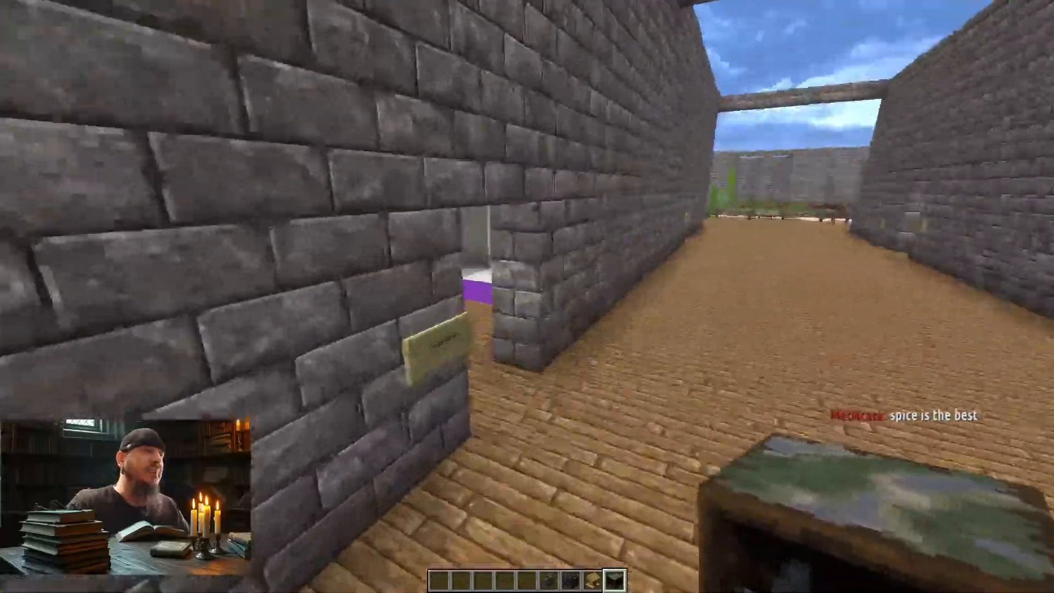
key("w")
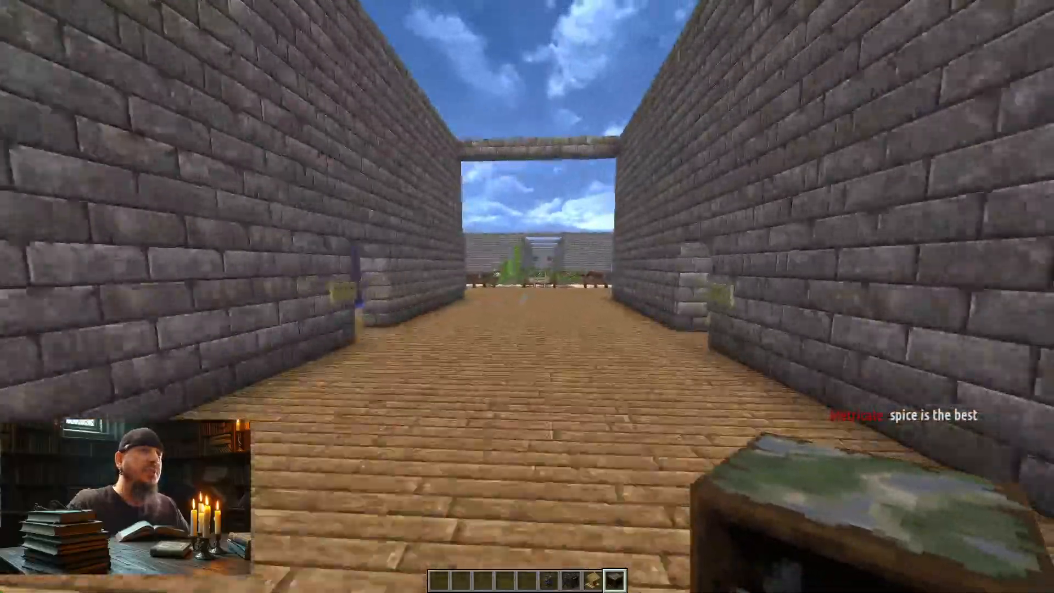
key("w")
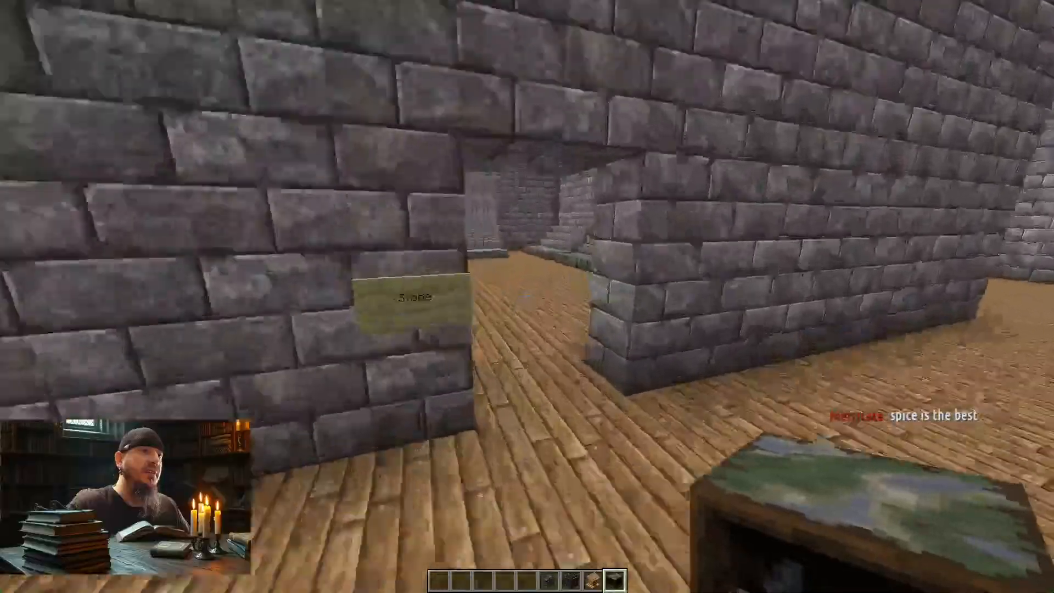
key("w")
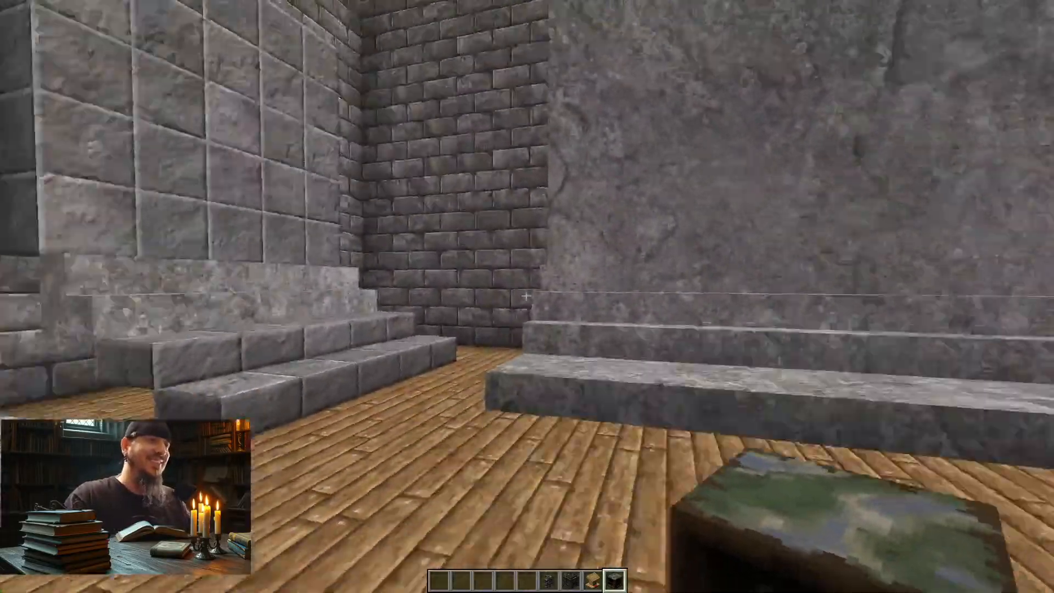
key("w")
Step: Leave the Stone room and walk the hallway past Decoration & Storage toward the grass-floored opening at its end
key("w")
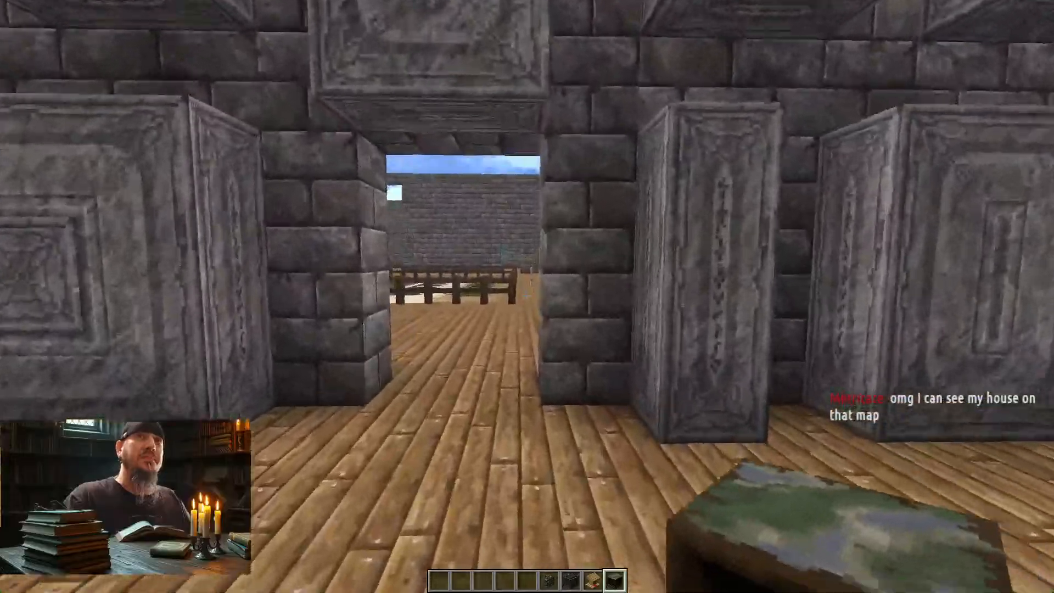
key("w")
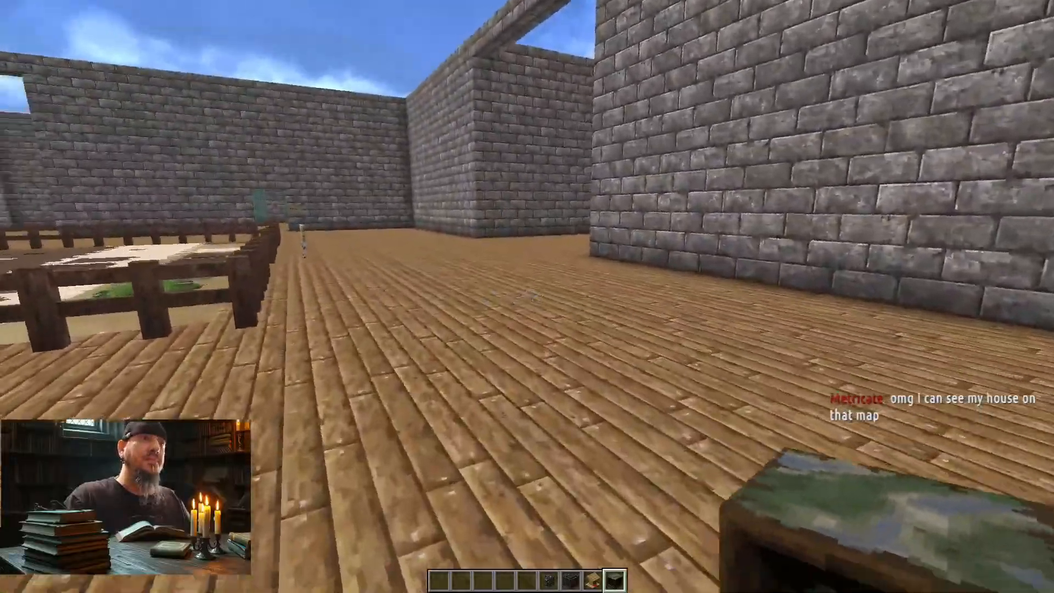
key("w")
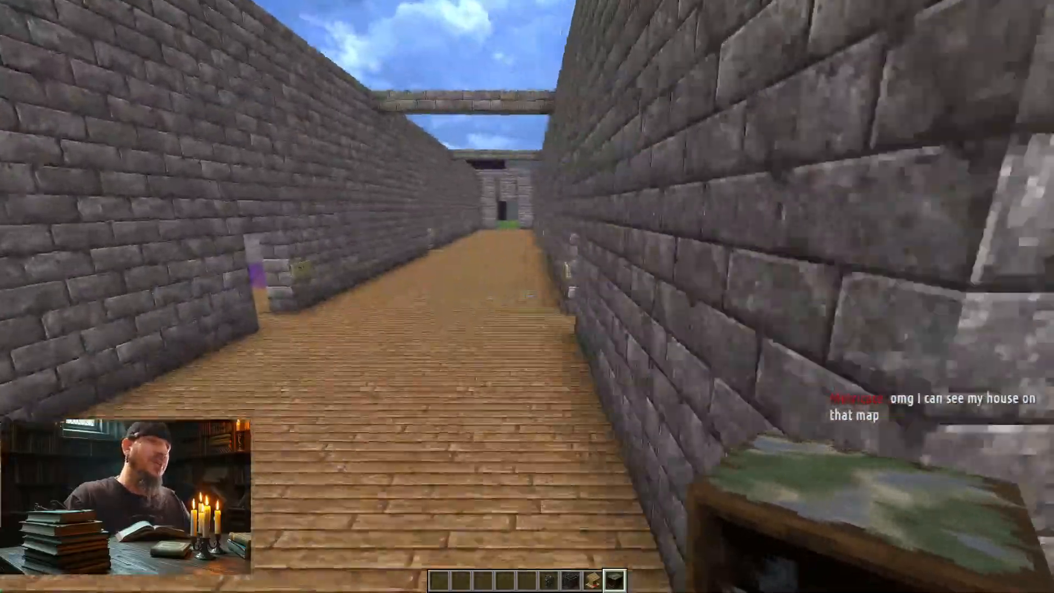
key("w")
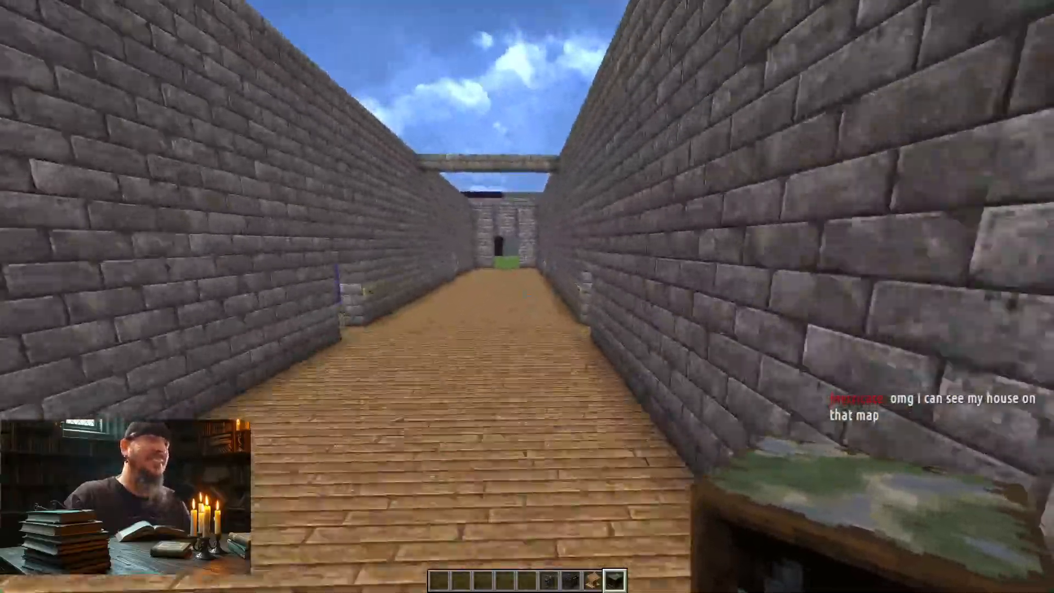
key("w")
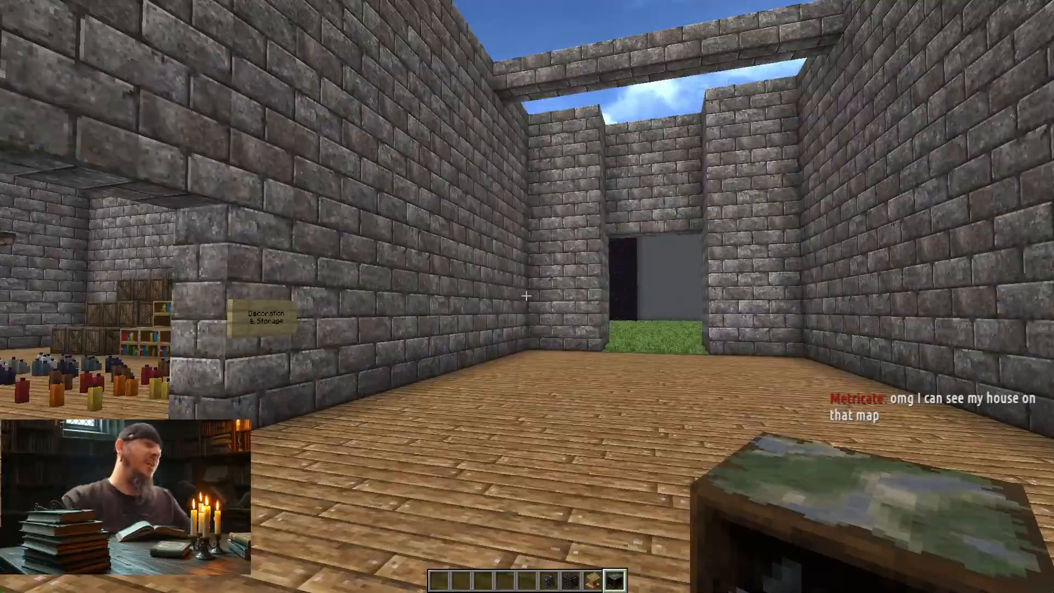
key("w")
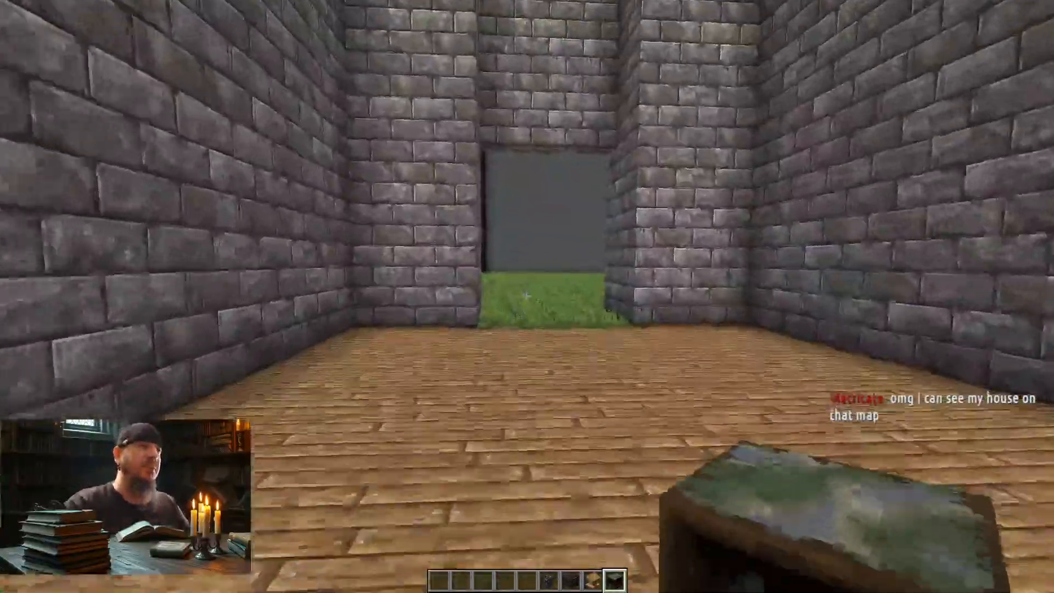
Step: Leave the hallway onto the grass, fly up, and survey the showcase building and the outdoor block display walls from above
key("w")
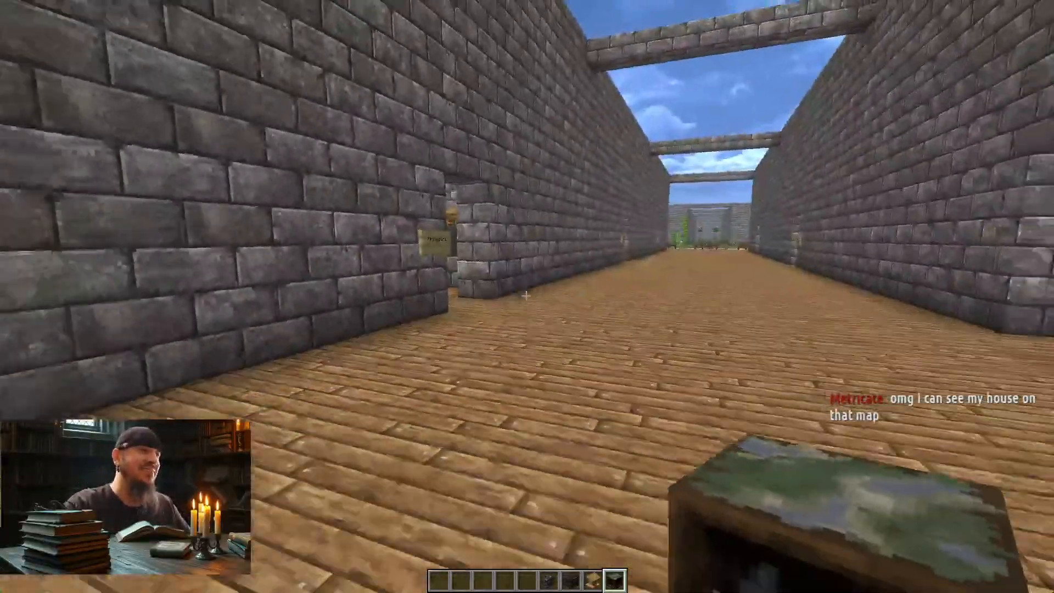
key("w")
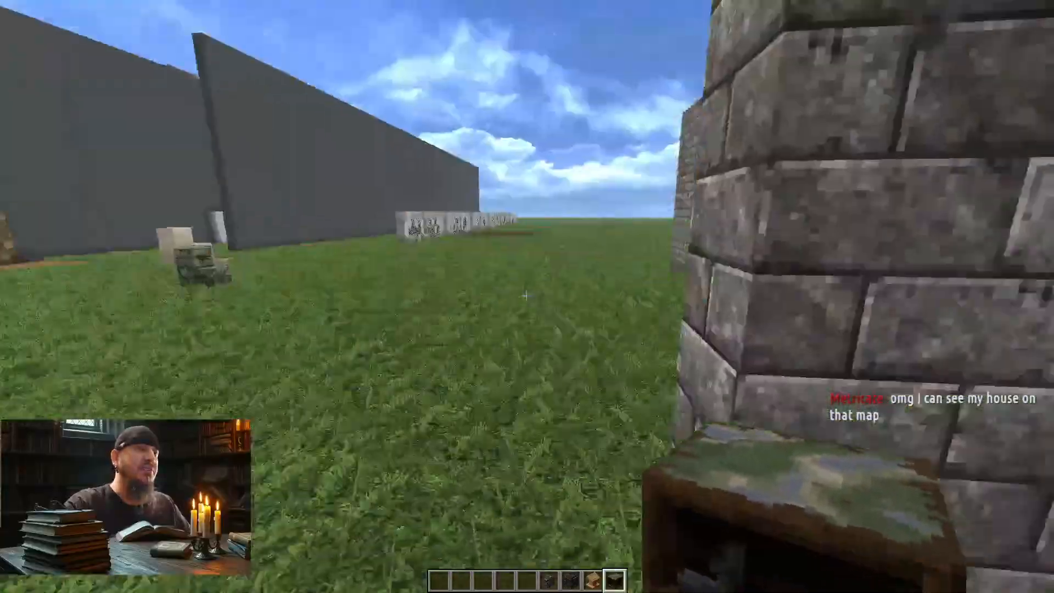
key("s")
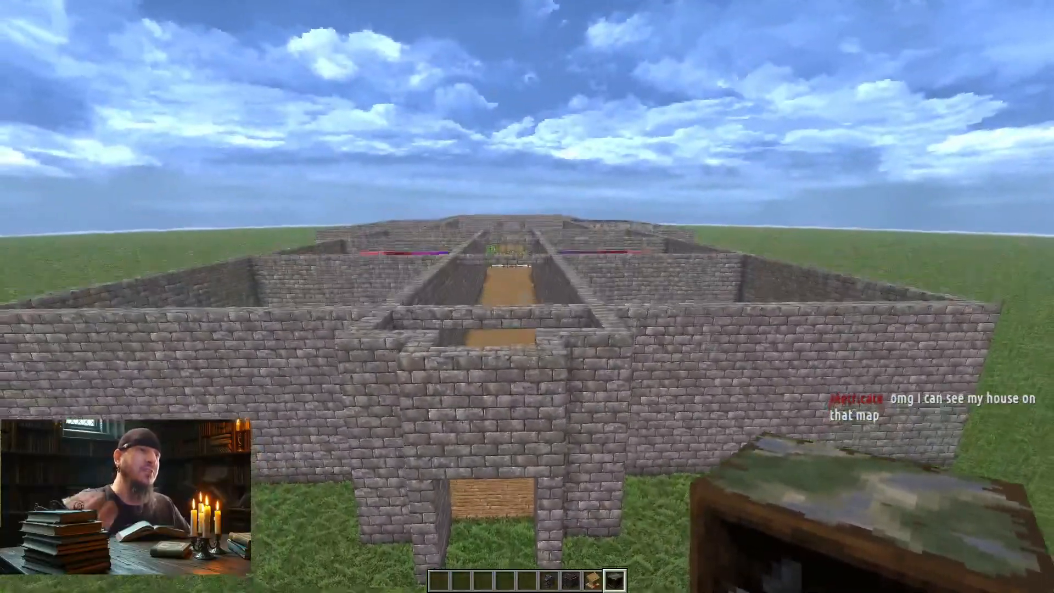
key("space")
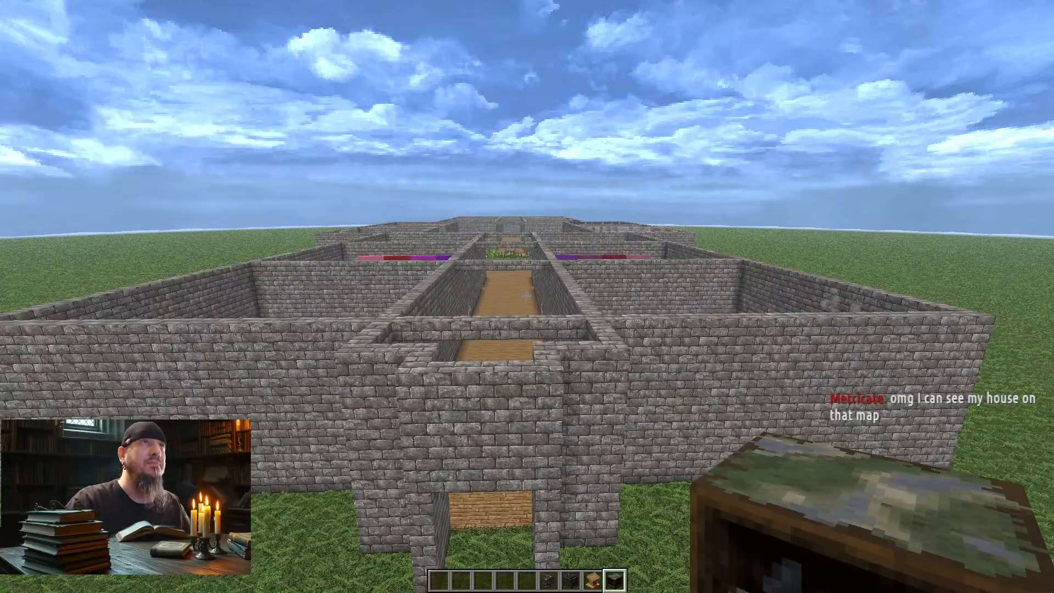
key("space")
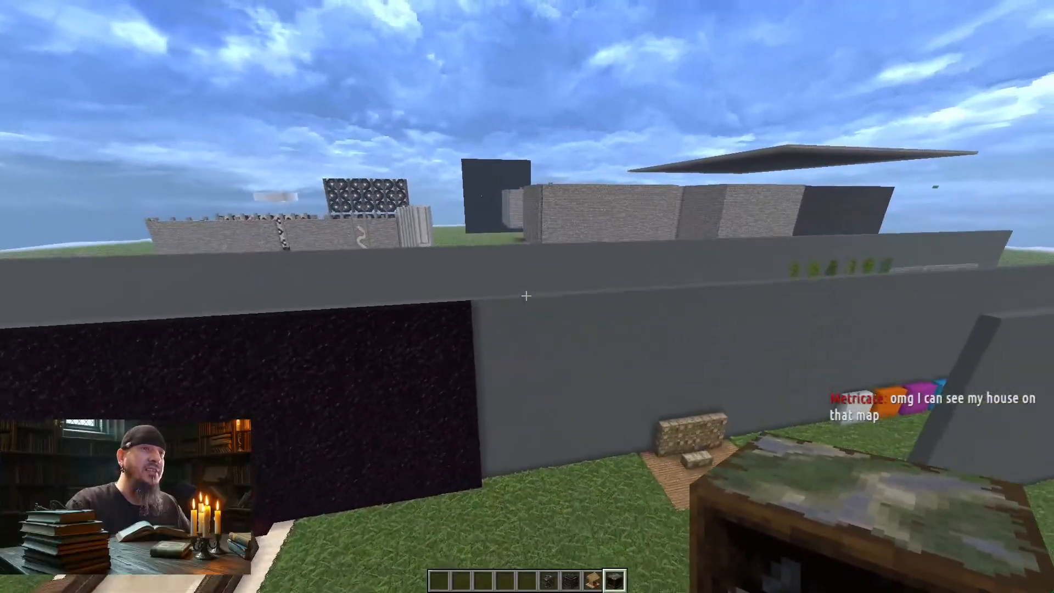
key("space")
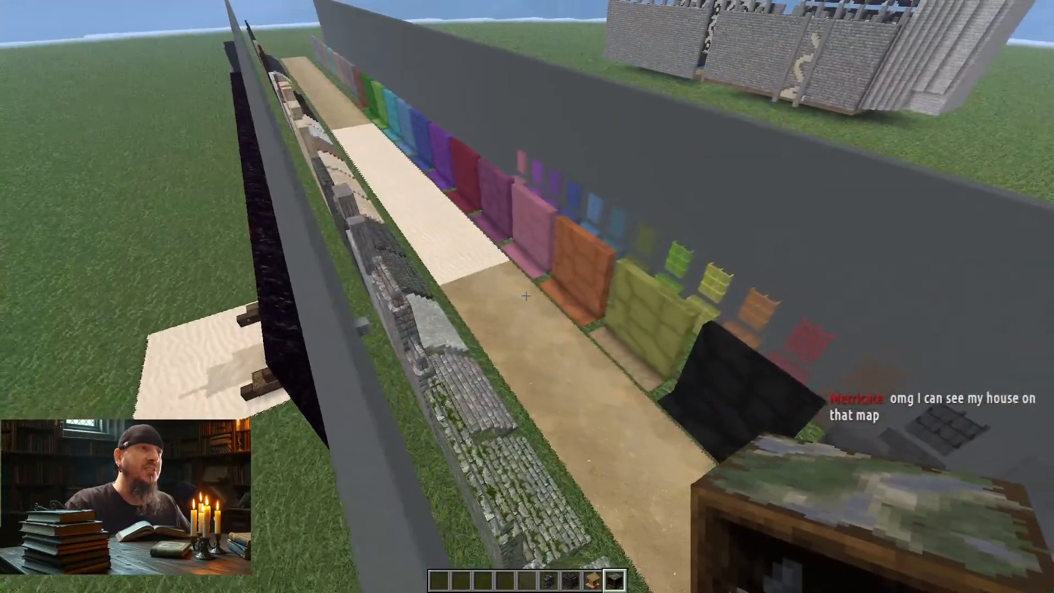
key("d")
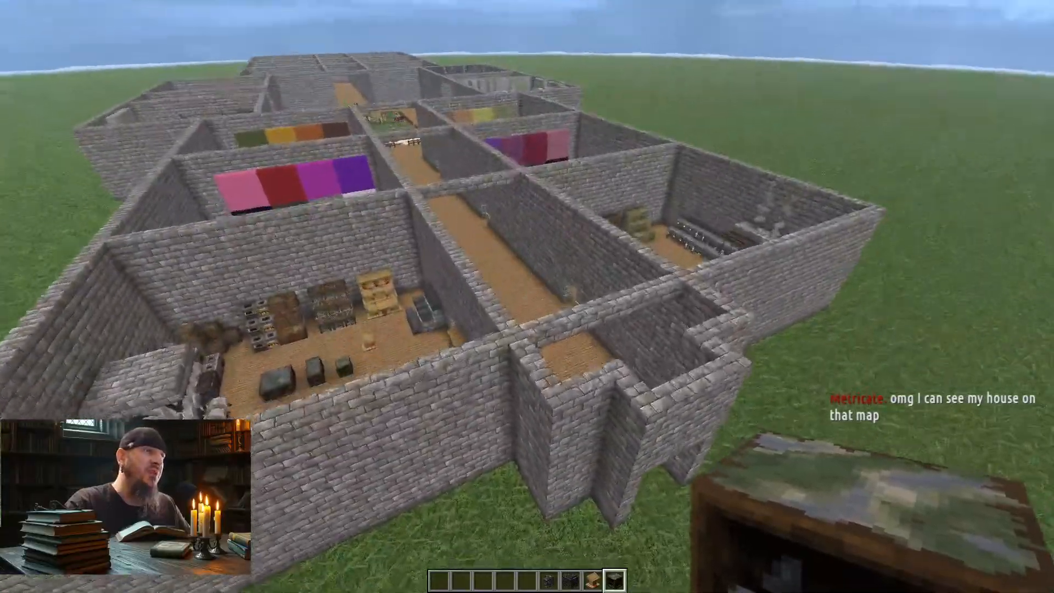
Step: Fly back down into the main hallway and look over the workstation room from its doorway
key("w")
key("shift")
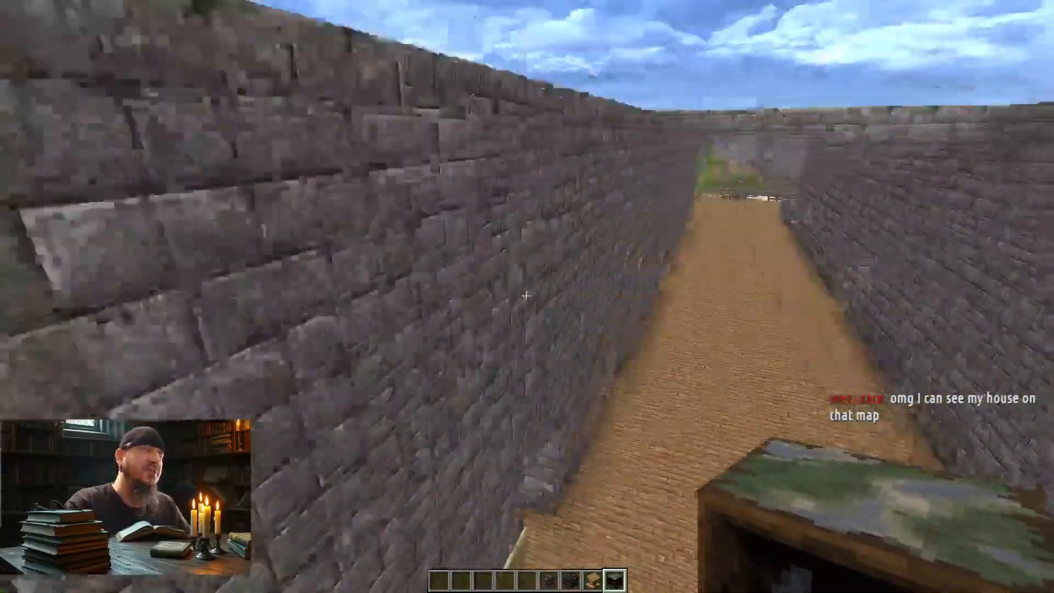
key("w")
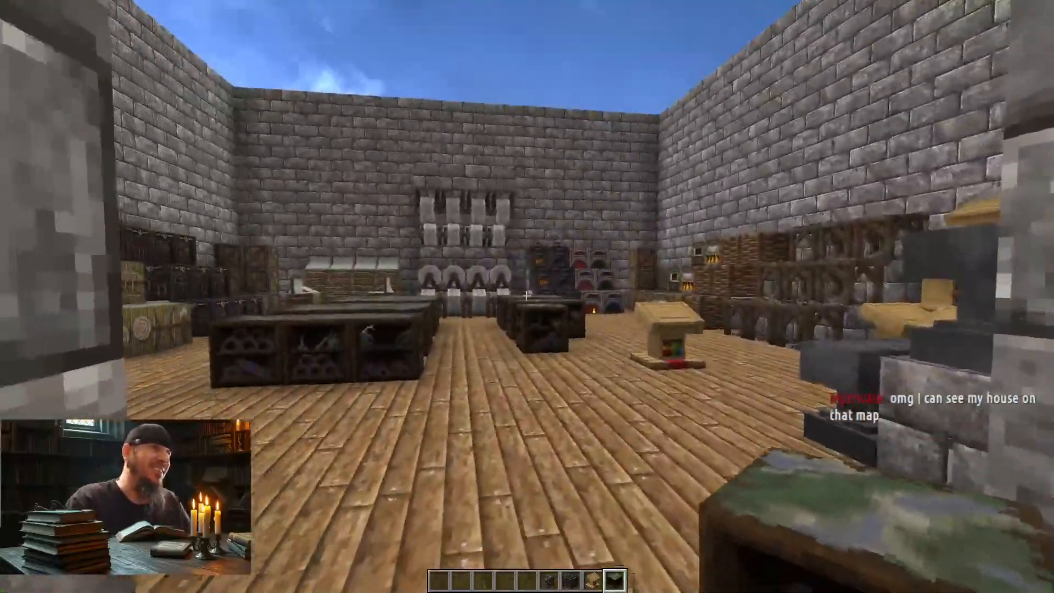
key("w")
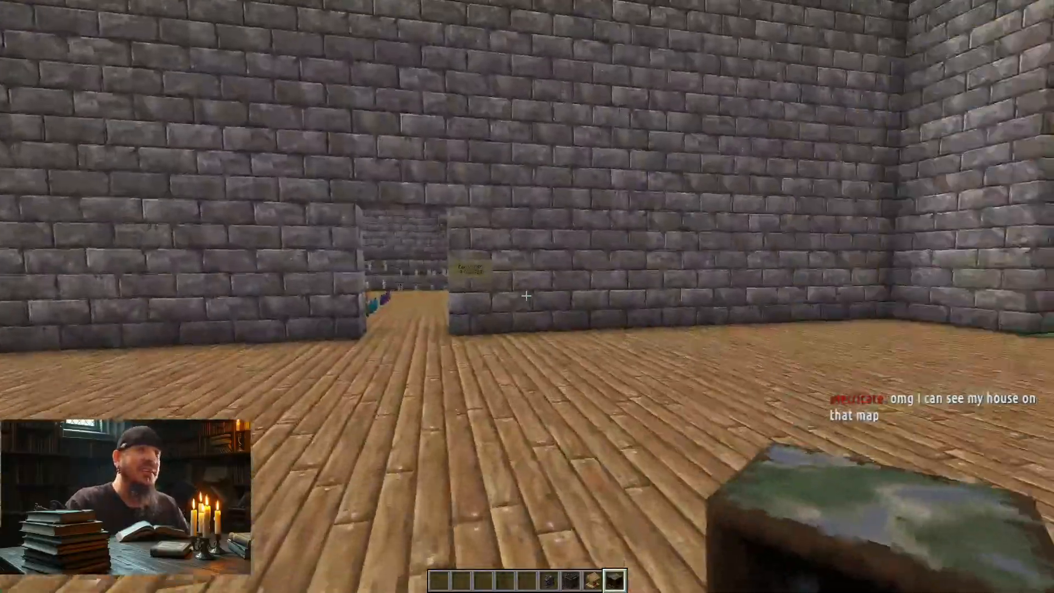
key("w")
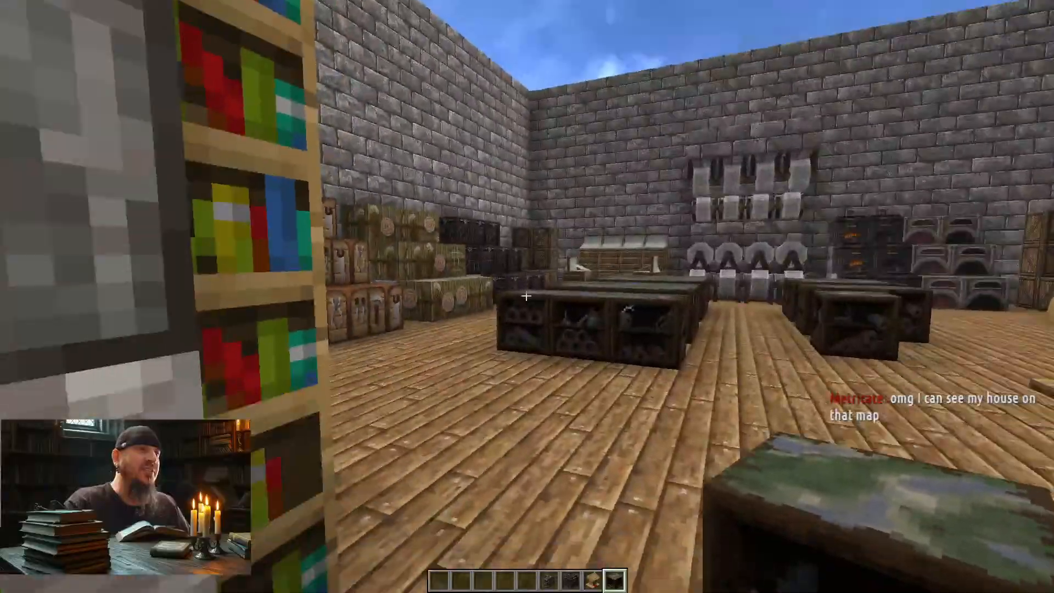
key("s")
key("w")
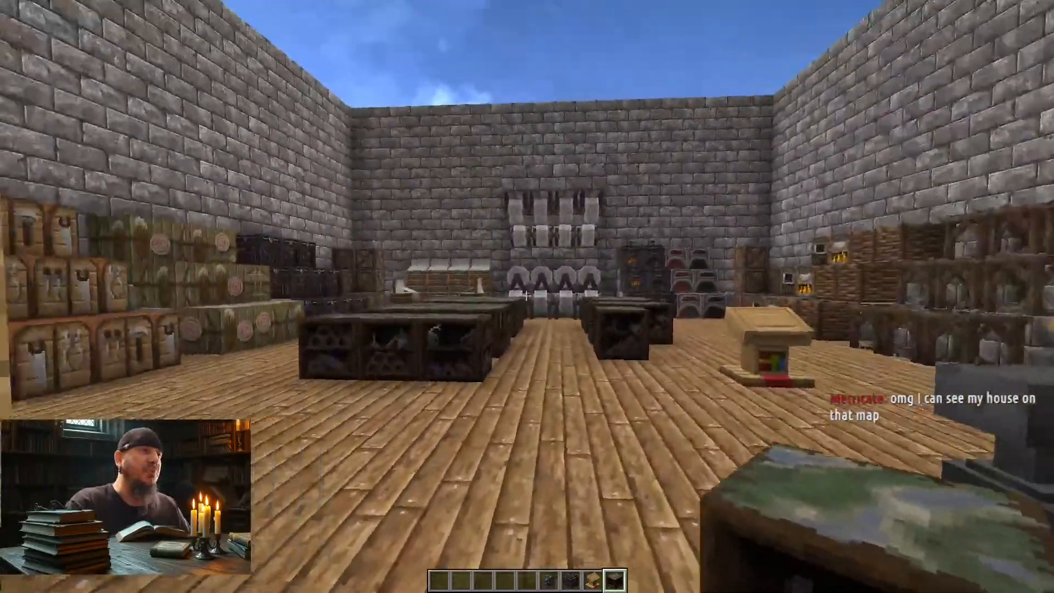
Step: Cross the hallway into the Decoration & Storage room and look over its colored candles, bookshelves, and stacked chests
key("w")
key("w")
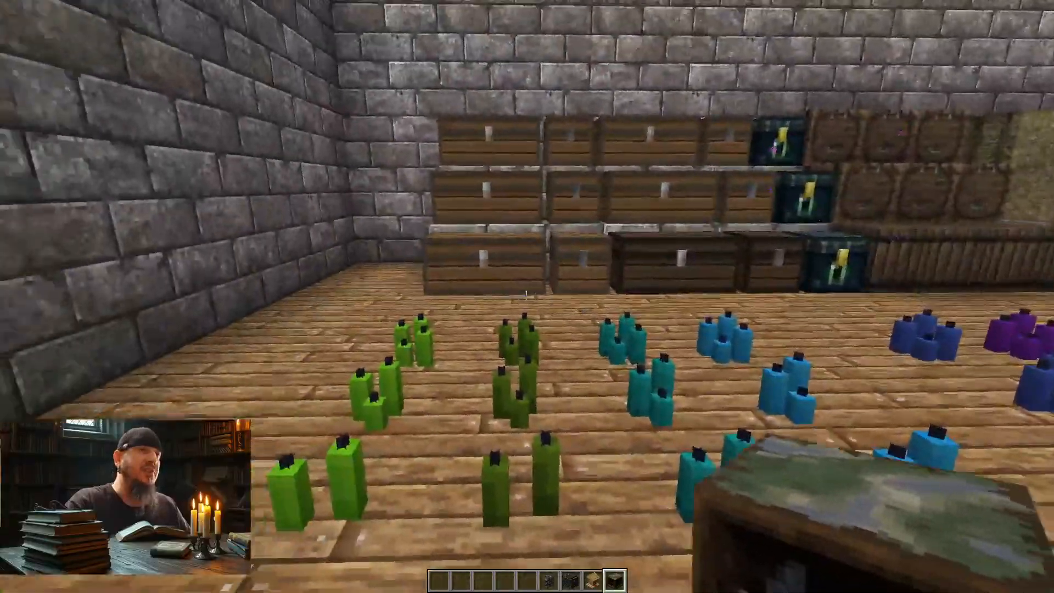
key("d")
key("w")
key("d")
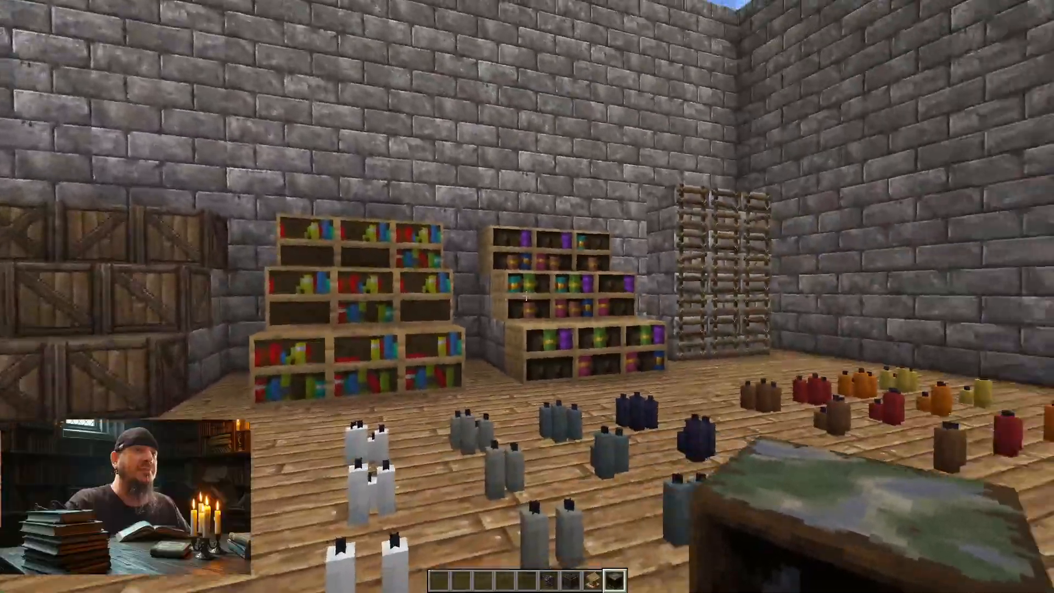
key("w")
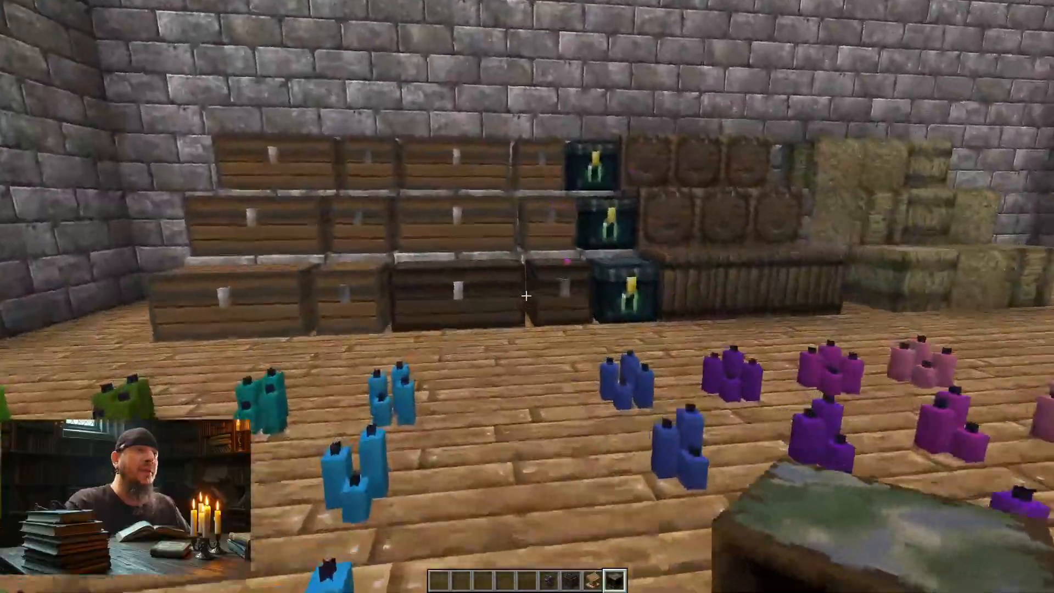
key("w")
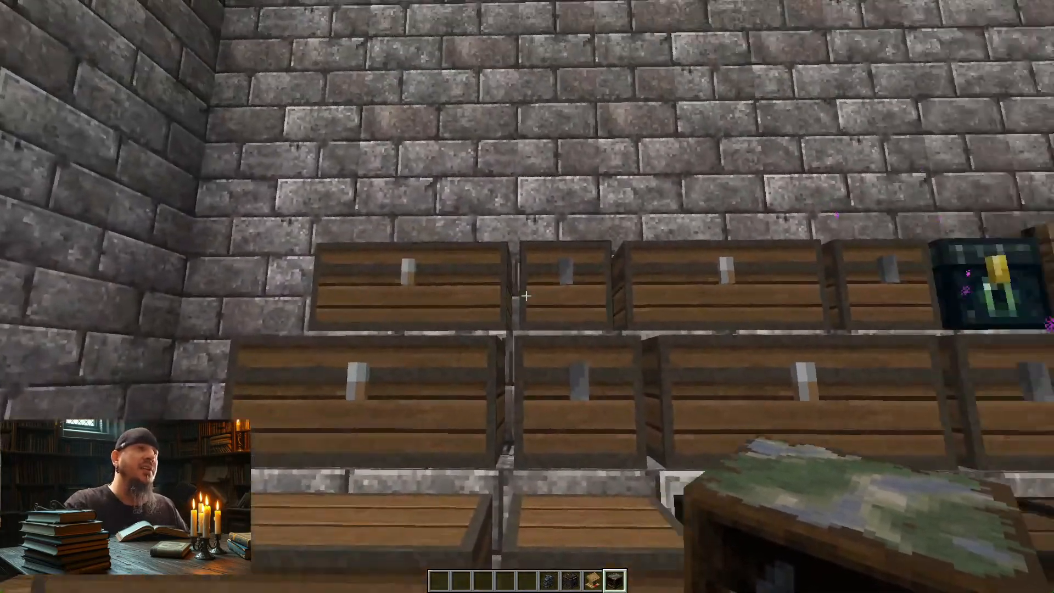
Step: Examine the double, single, and dark trapped chests up close along the storage wall
key("s")
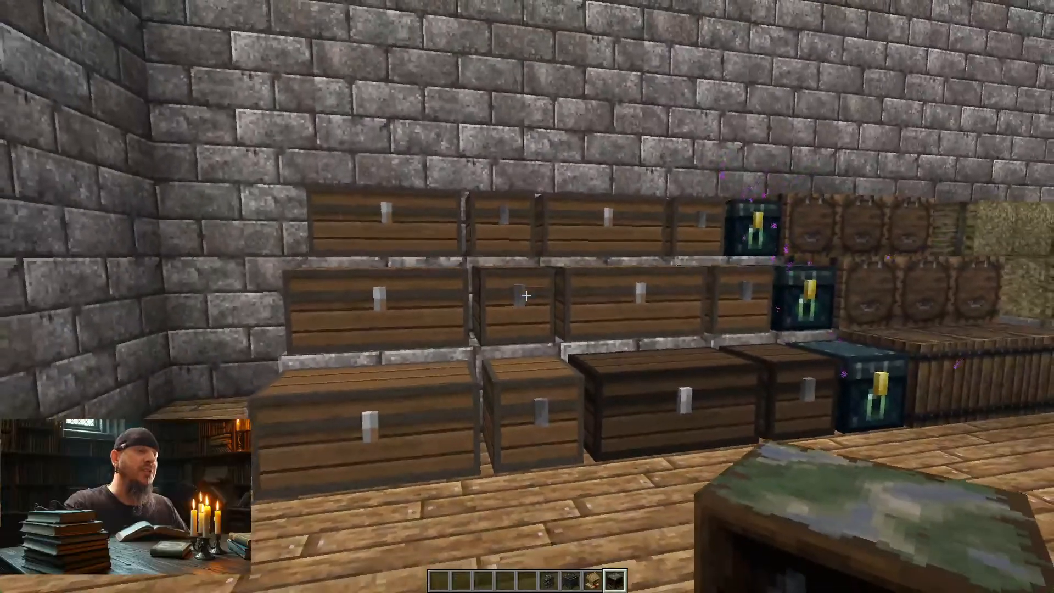
key("w")
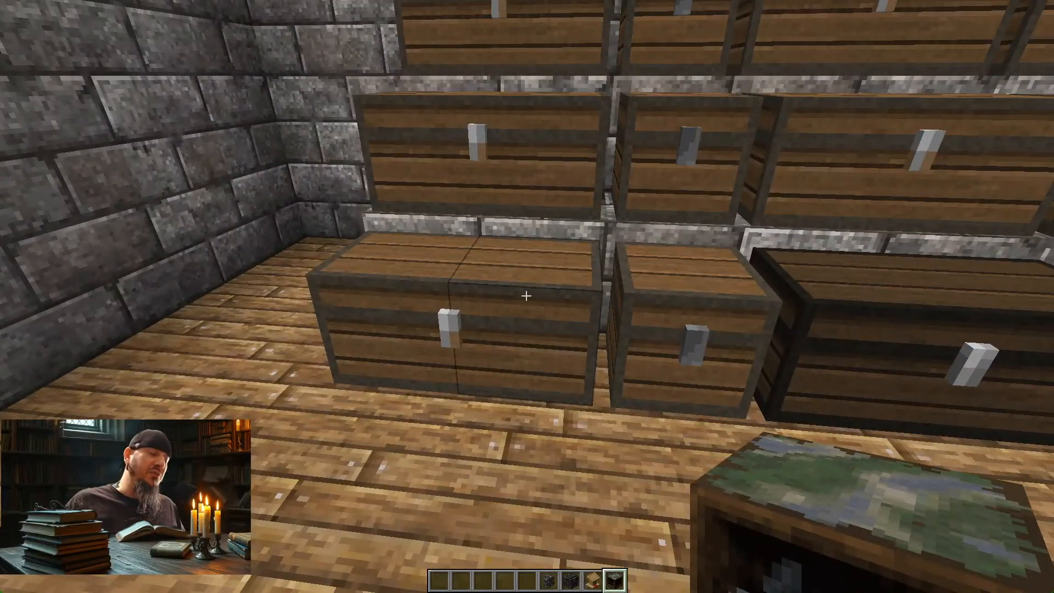
key("d")
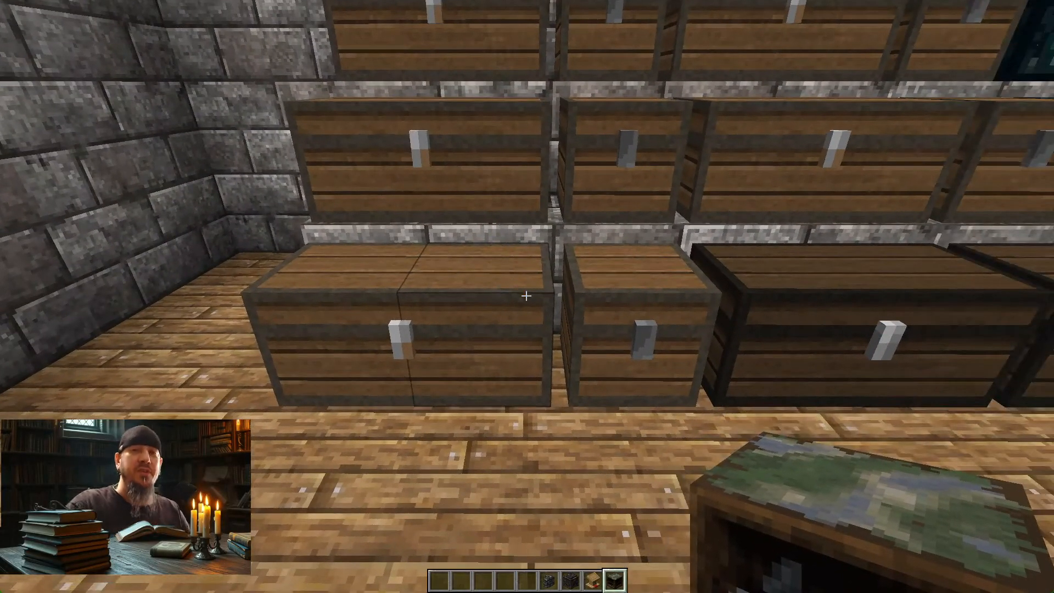
key("s")
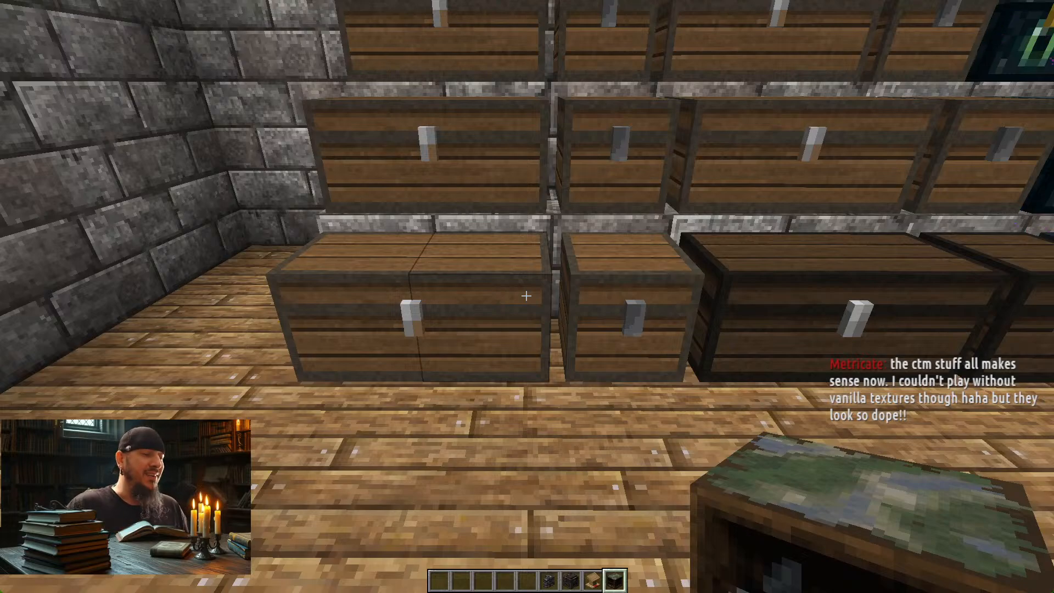
key("d")
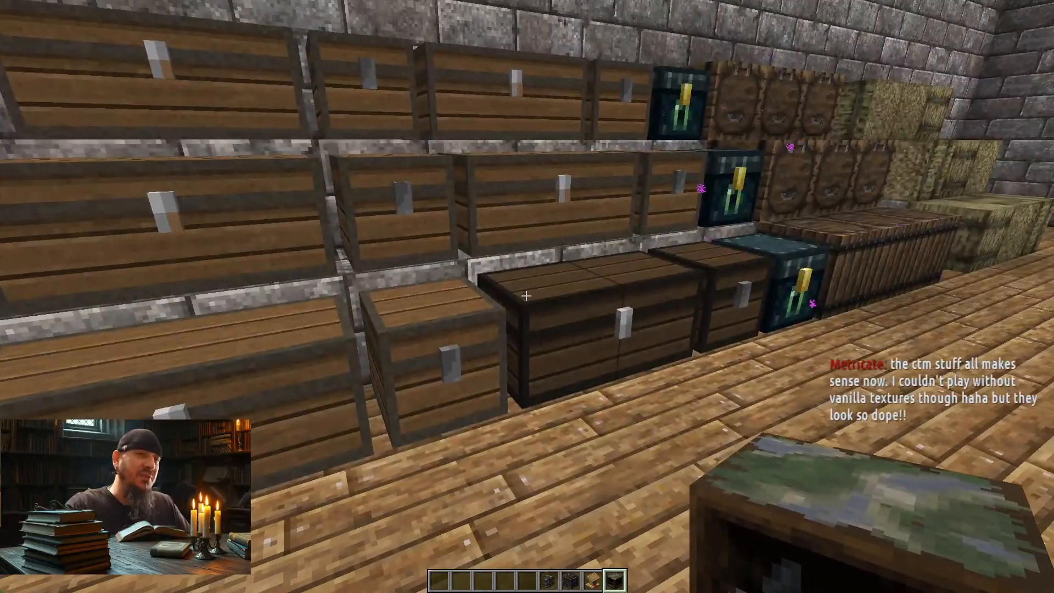
key("a")
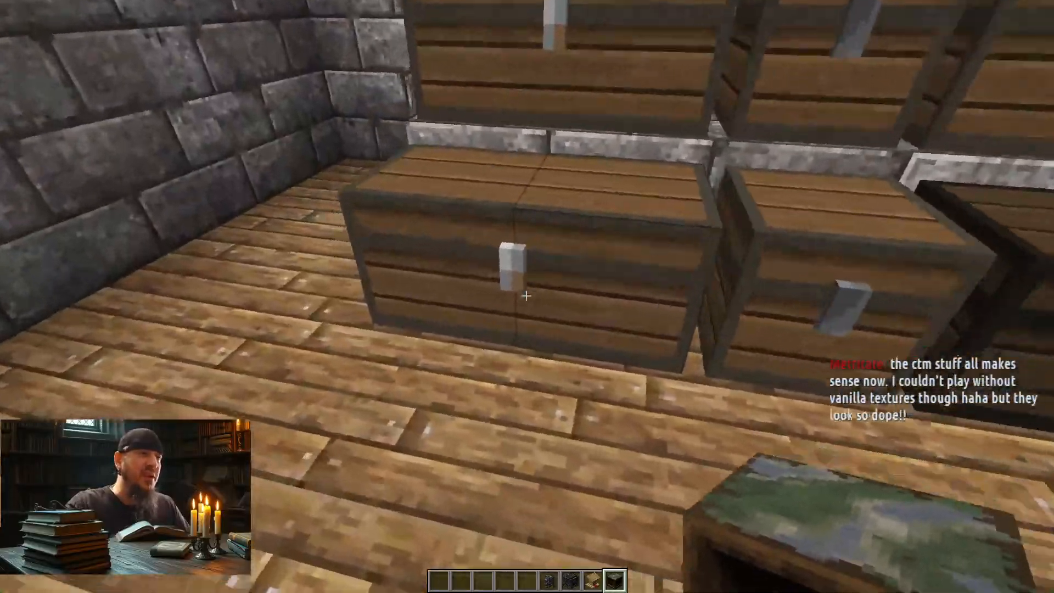
key("d")
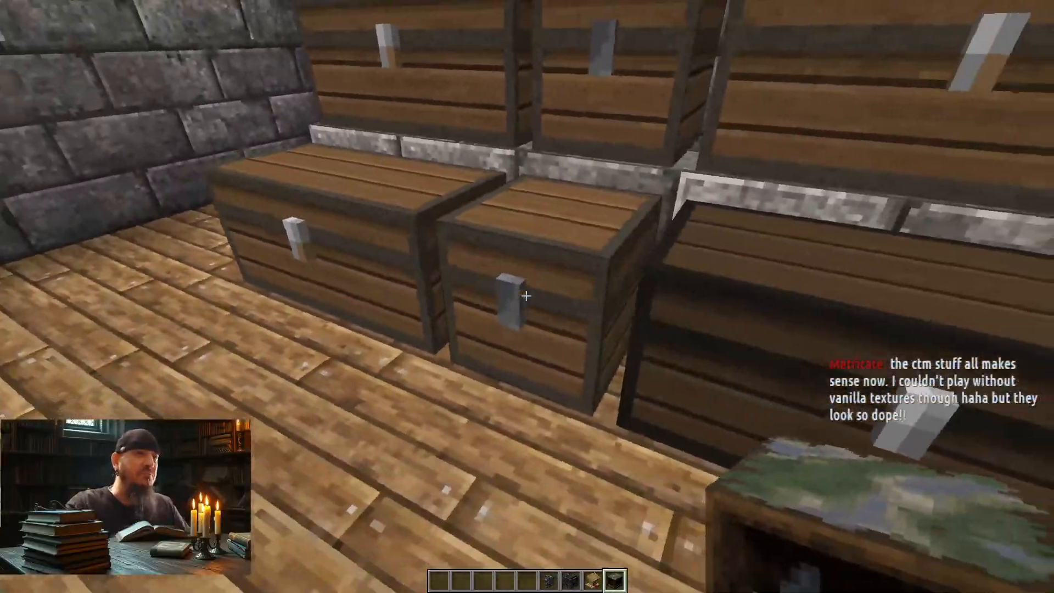
key("s")
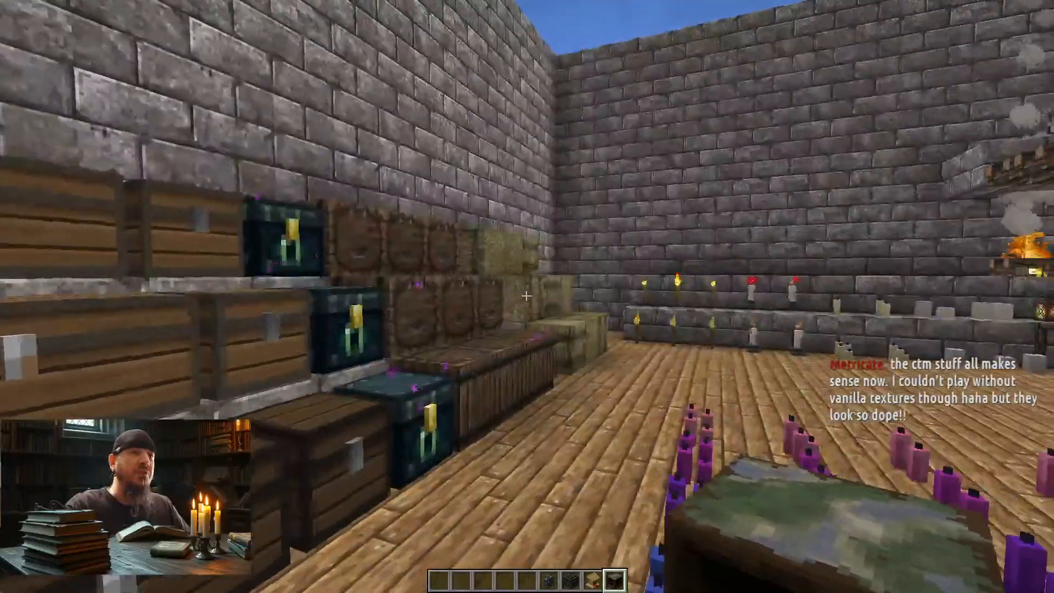
Step: Move past the ender chests, barrels and hay bales to view the torches, lanterns, campfires, crates, and bookshelves
key("d")
key("w")
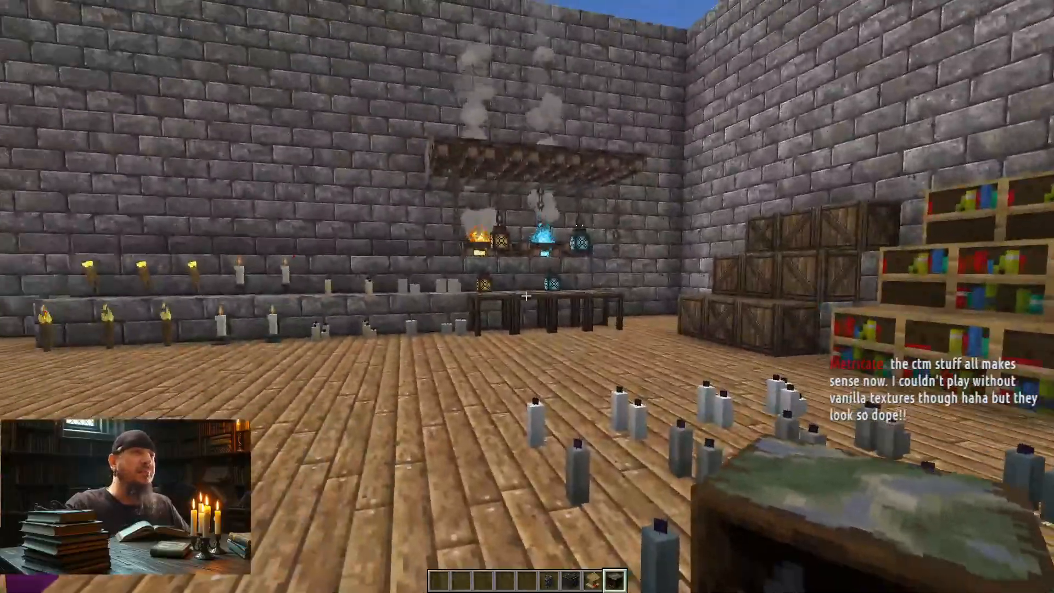
key("w")
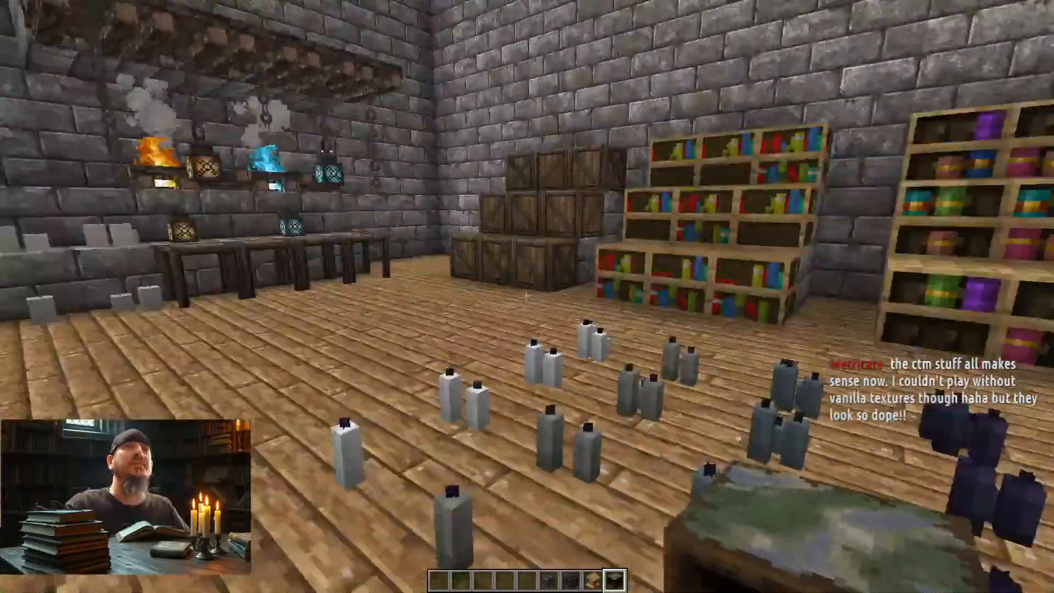
key("w")
Step: Leave the storage room, walk down the hallway to the room signed Concrete, and look over its colored block walls
key("w")
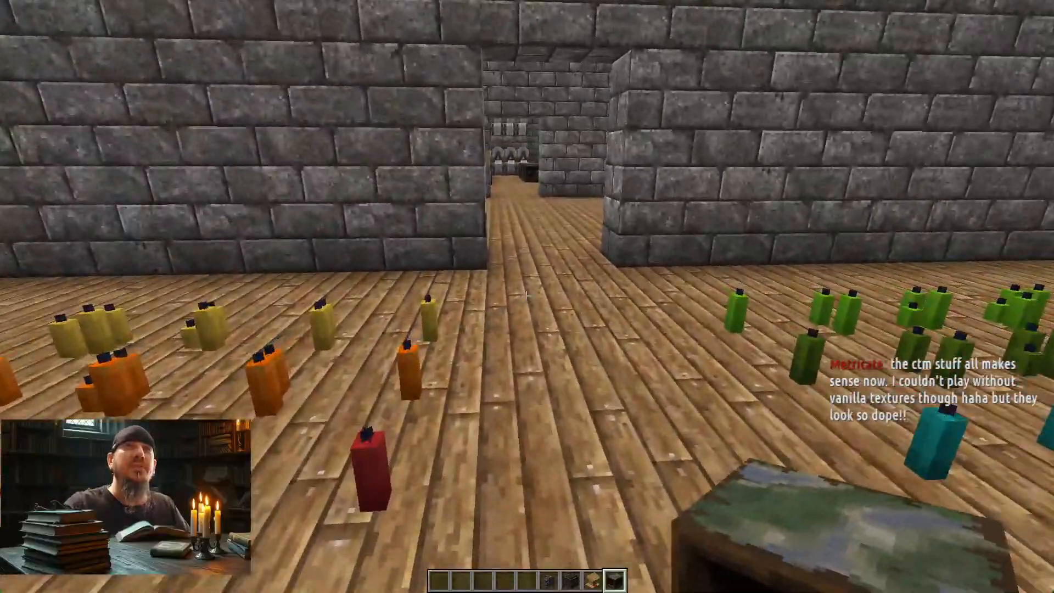
key("w")
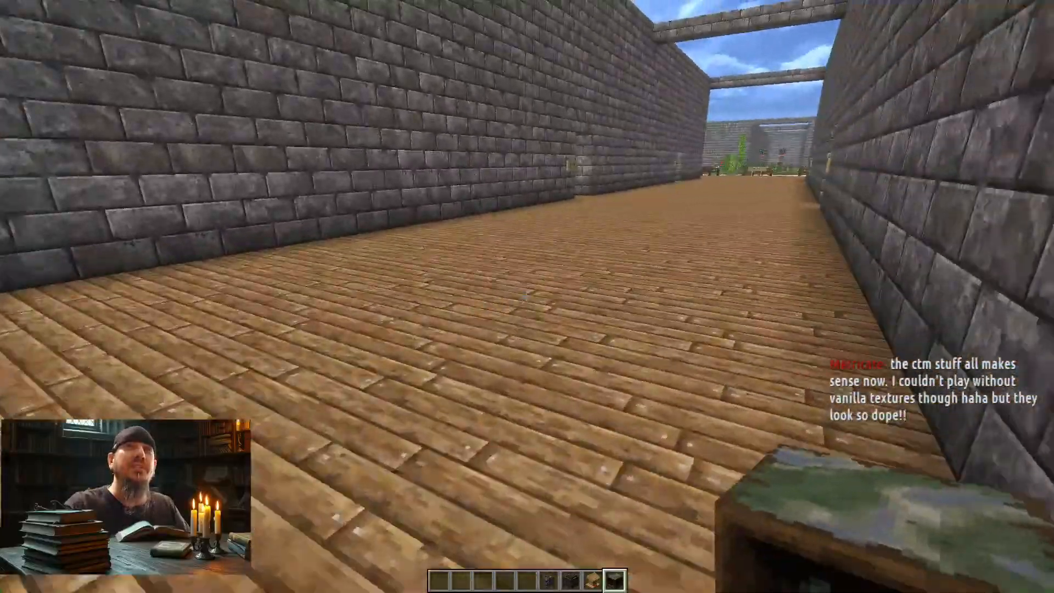
key("w")
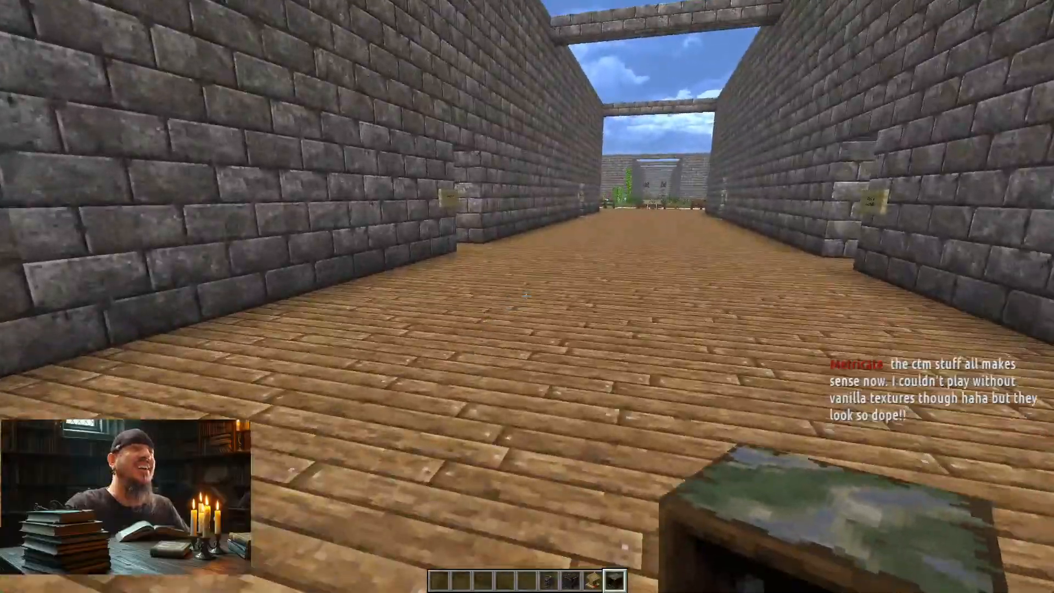
key("w")
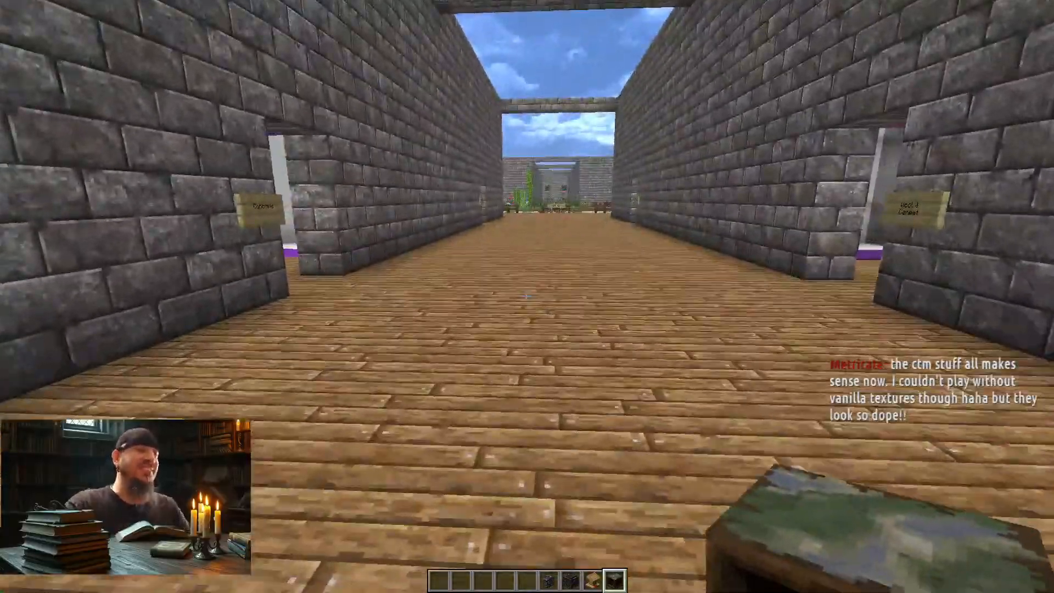
key("w")
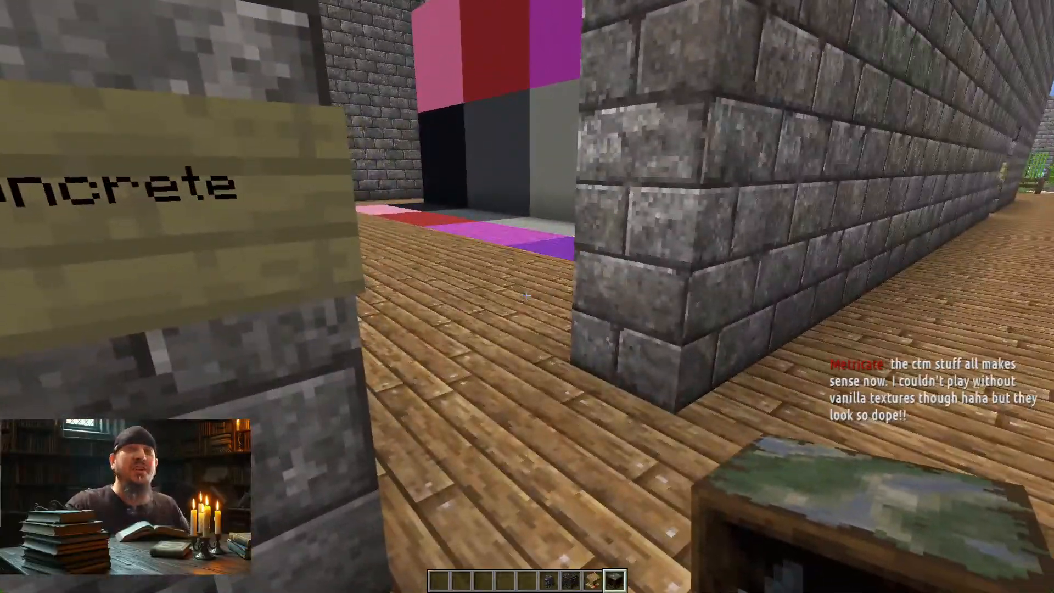
key("w")
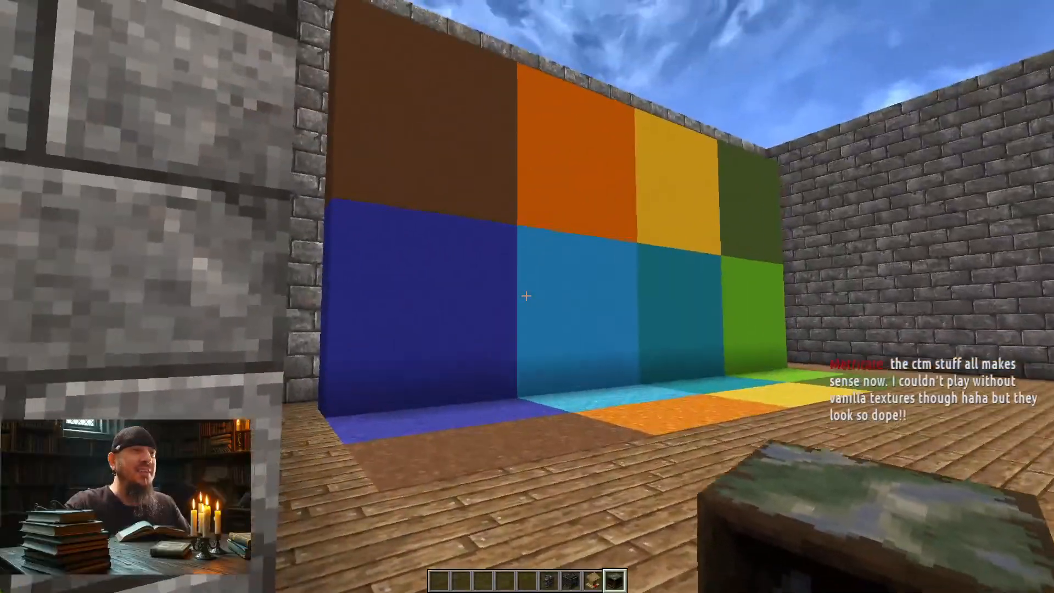
key("w")
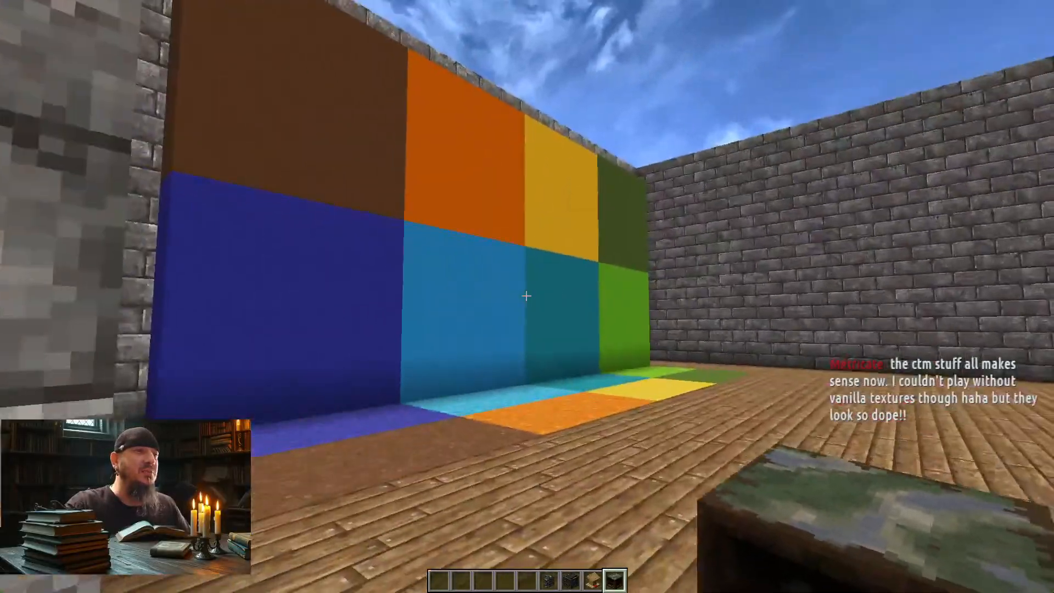
key("w")
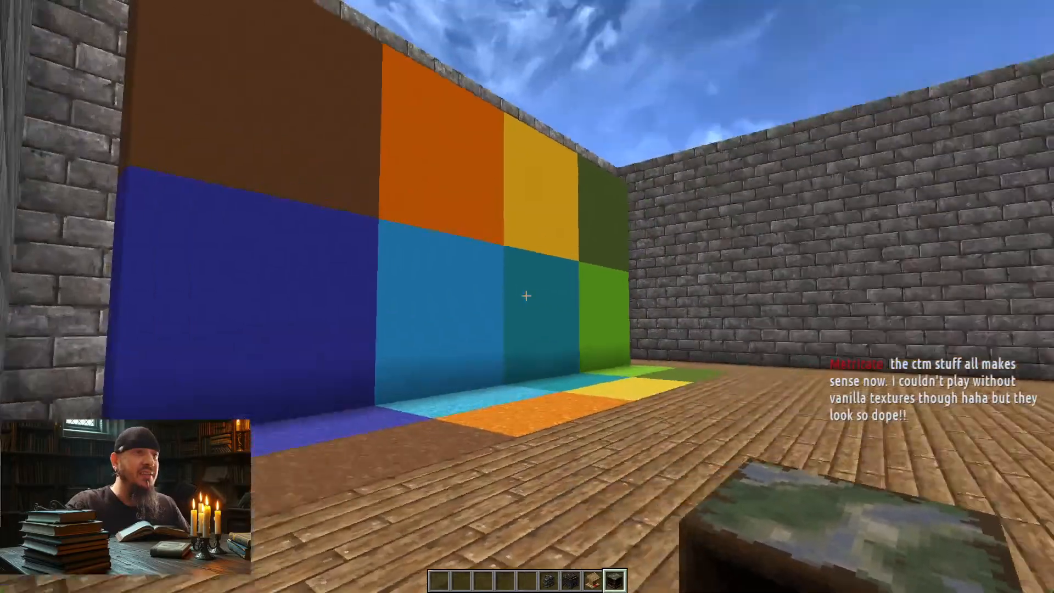
key("w")
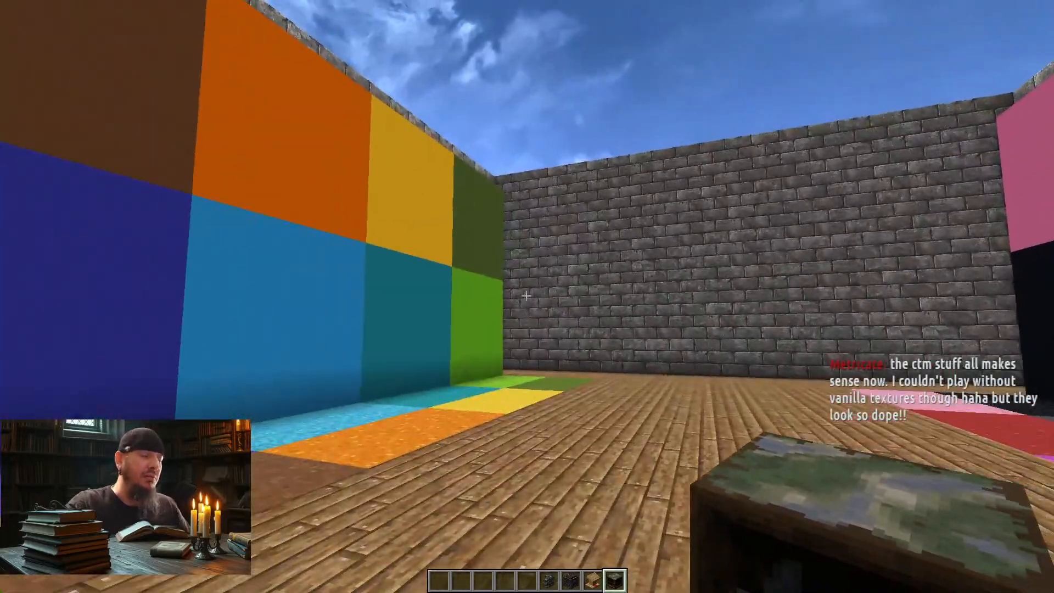
Step: Leave the concrete room, cross the hallway into the wool and carpet room, and look over its colored walls and floor strips
key("w")
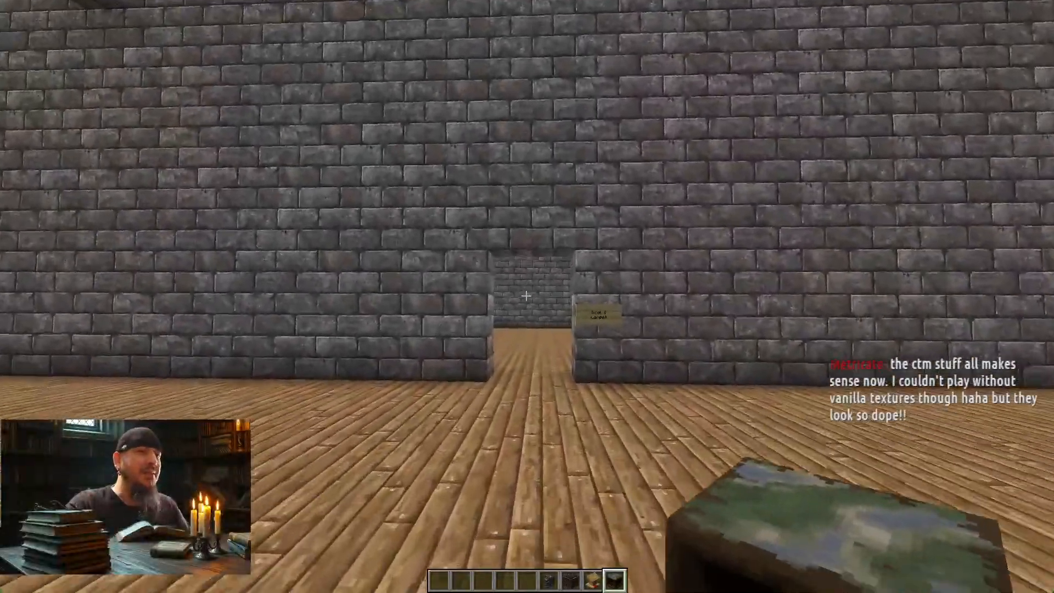
key("w")
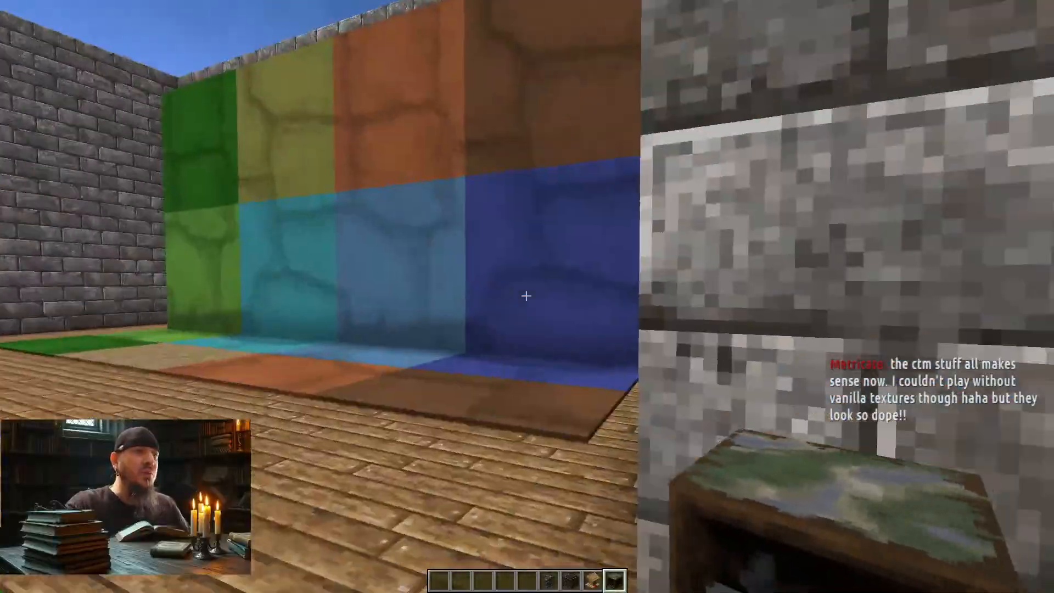
key("w")
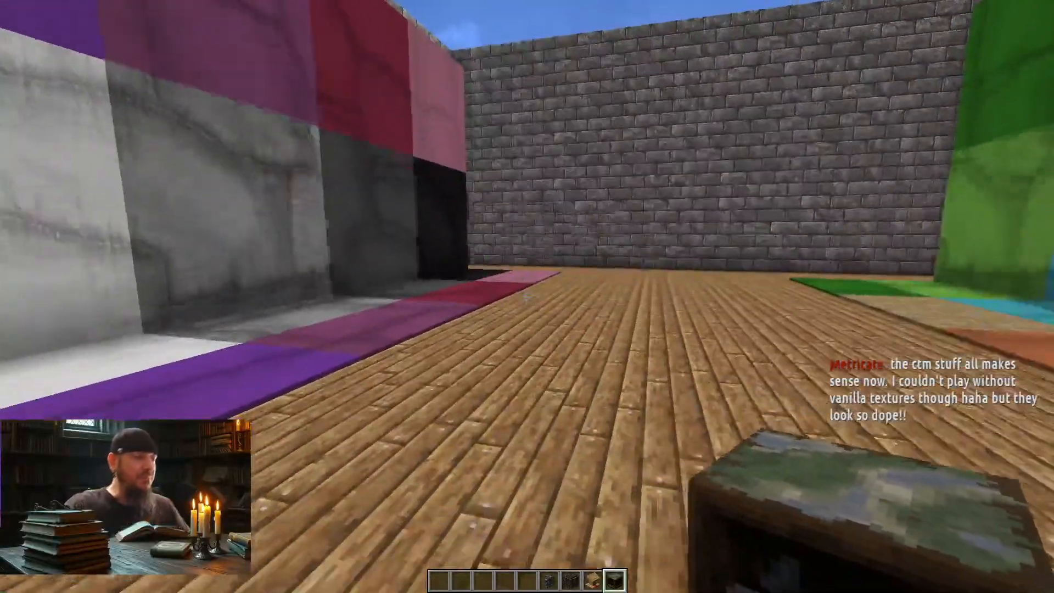
Step: Return to the hallway, enter the room signed Glass, and look over its stained glass blocks and panes
key("w")
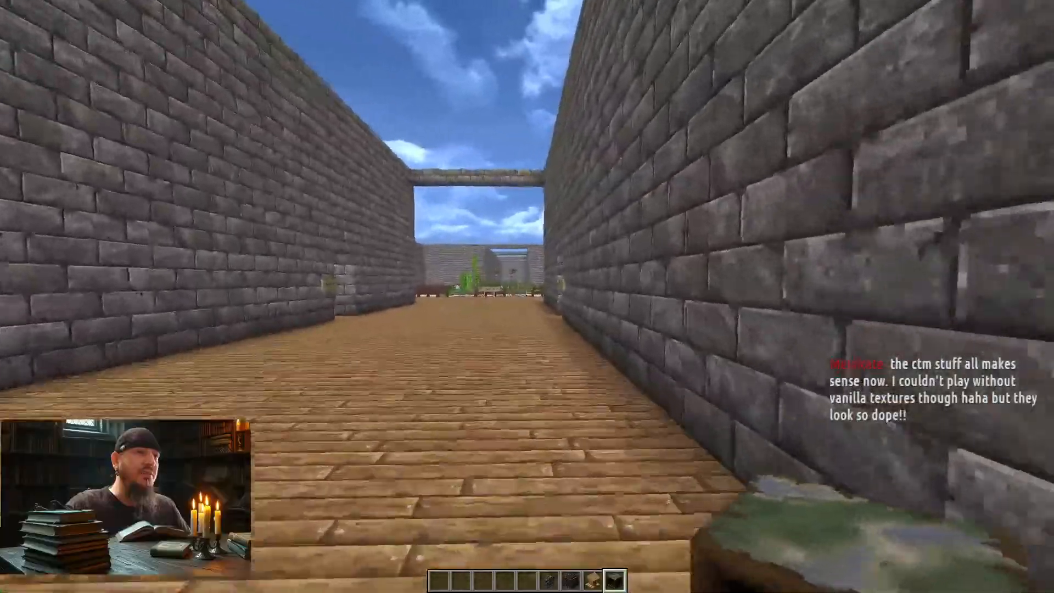
key("w")
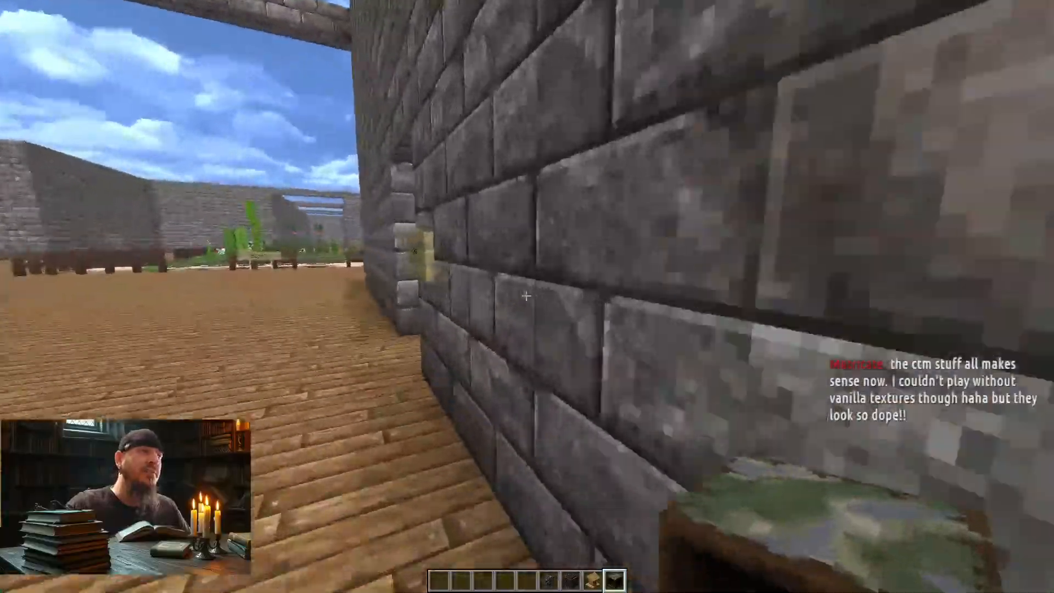
key("w")
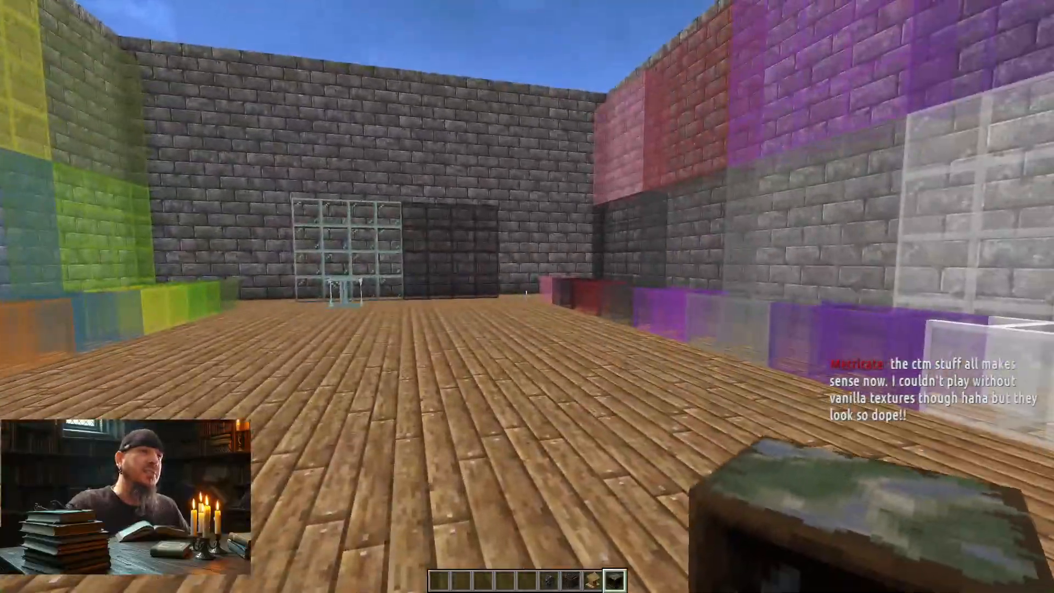
Step: Cross from the glass room into the terracotta room and examine its terracotta walls and glazed floor tiles up close
key("w")
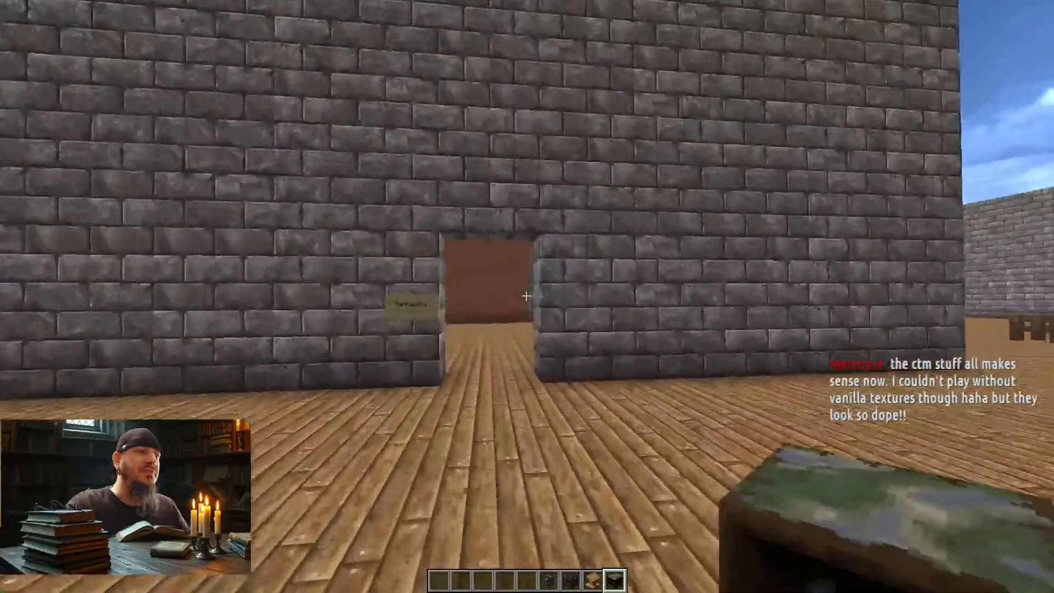
key("w")
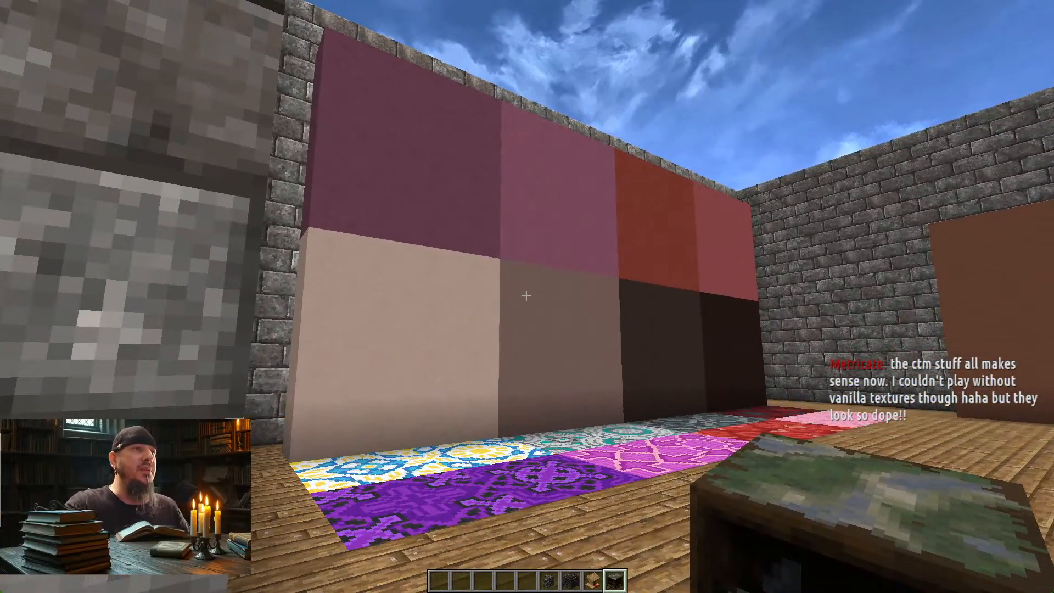
key("w")
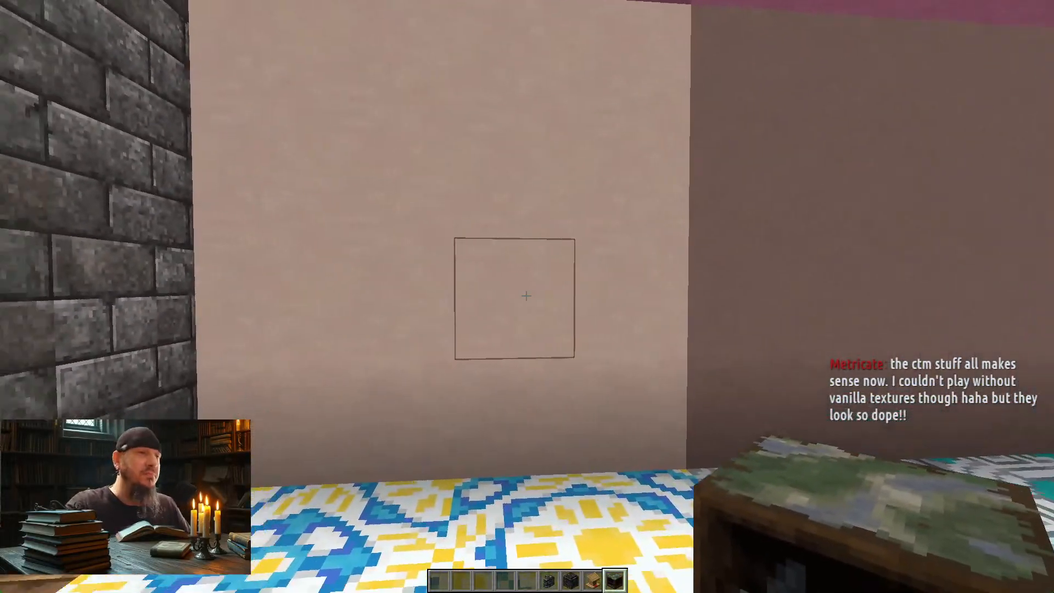
key("w")
key("s")
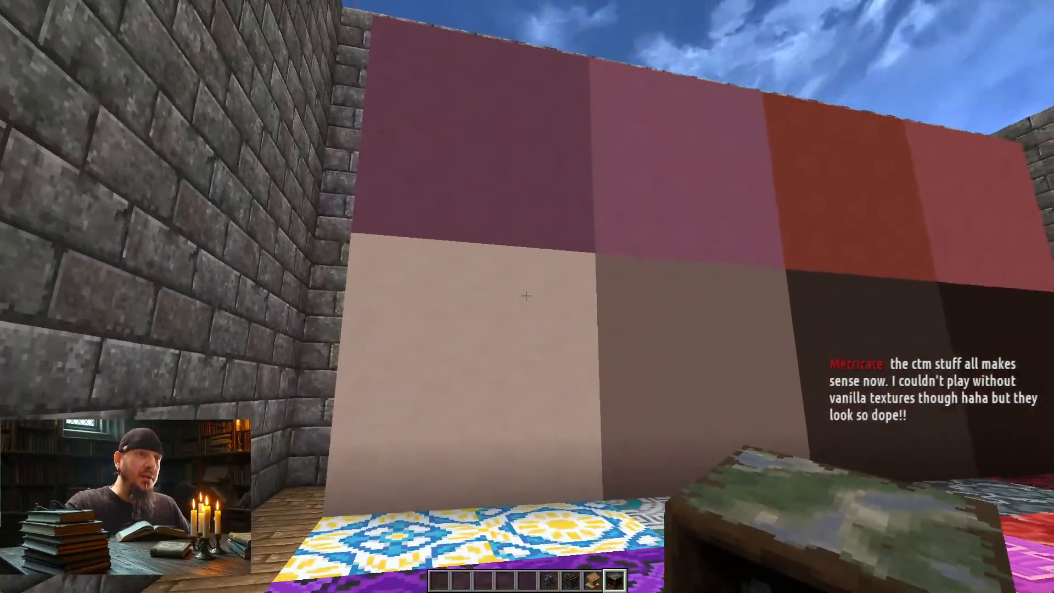
key("s")
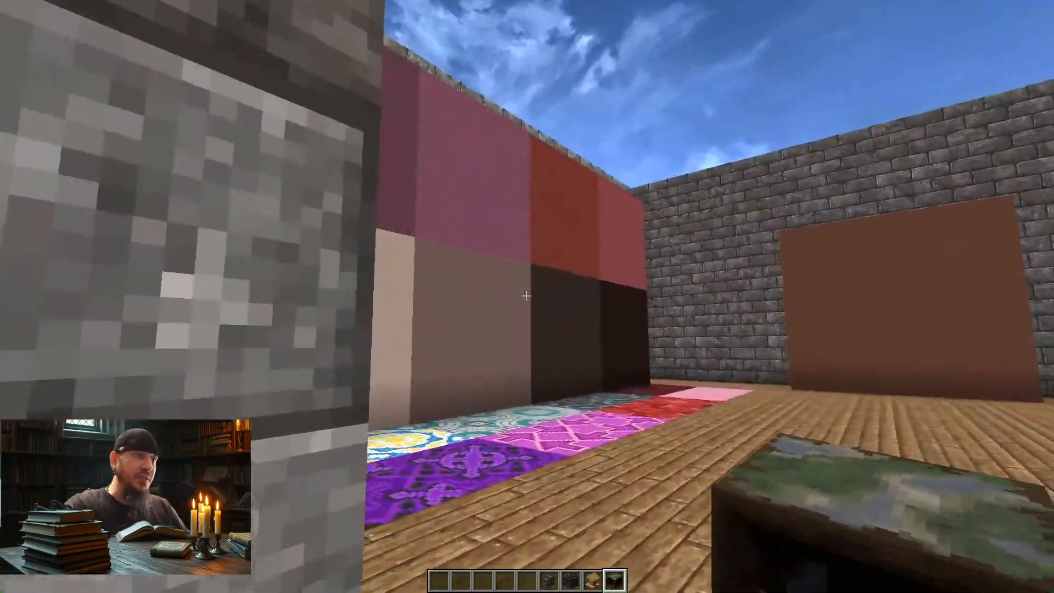
Step: Leave the terracotta room, walk to the fenced central garden, and look over its grasses, vines, bamboo, dead bushes, and flowers
key("w")
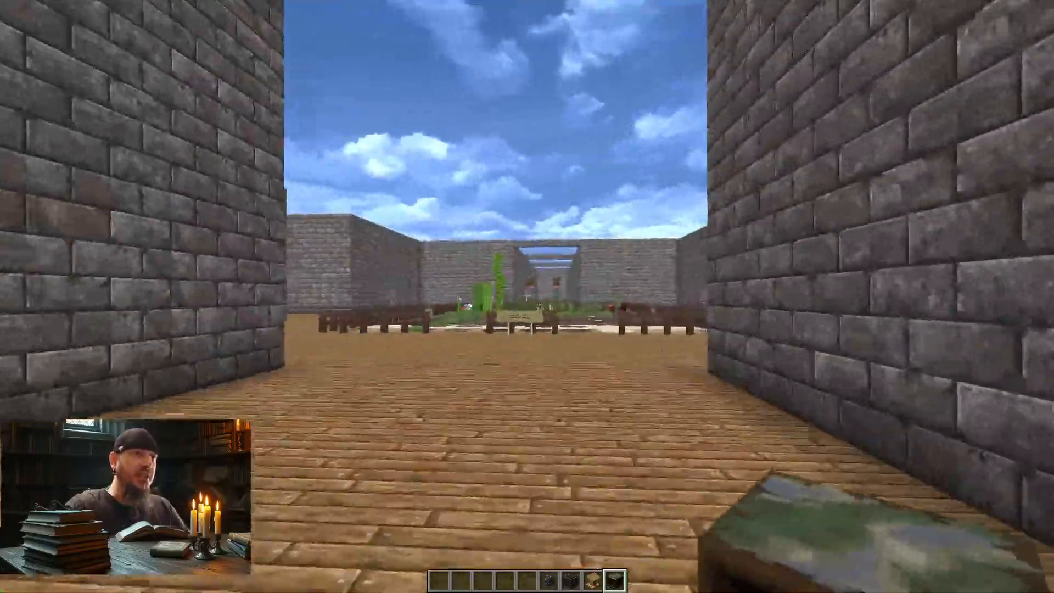
key("w")
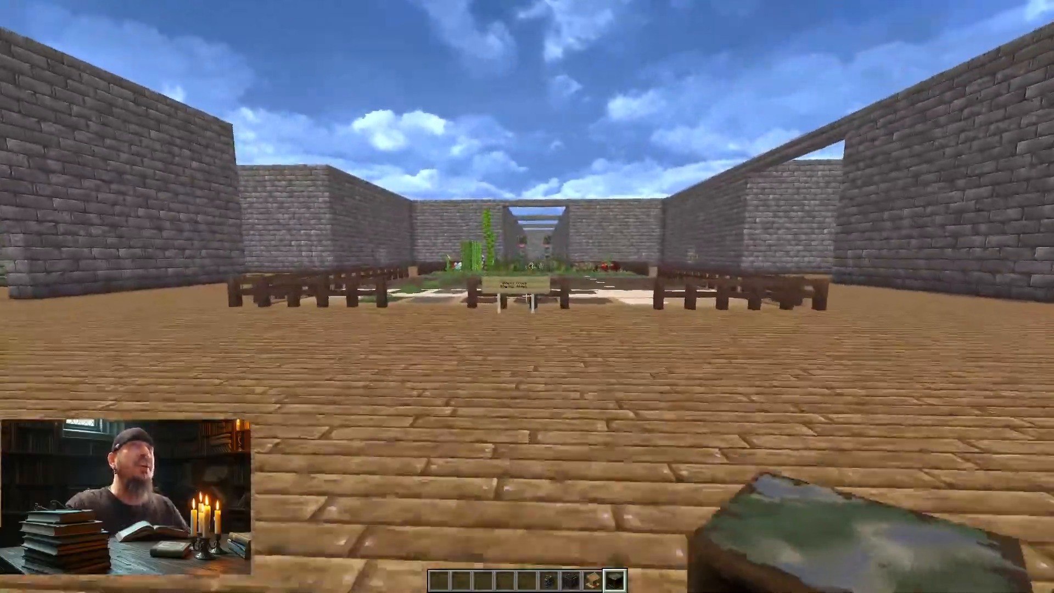
key("w")
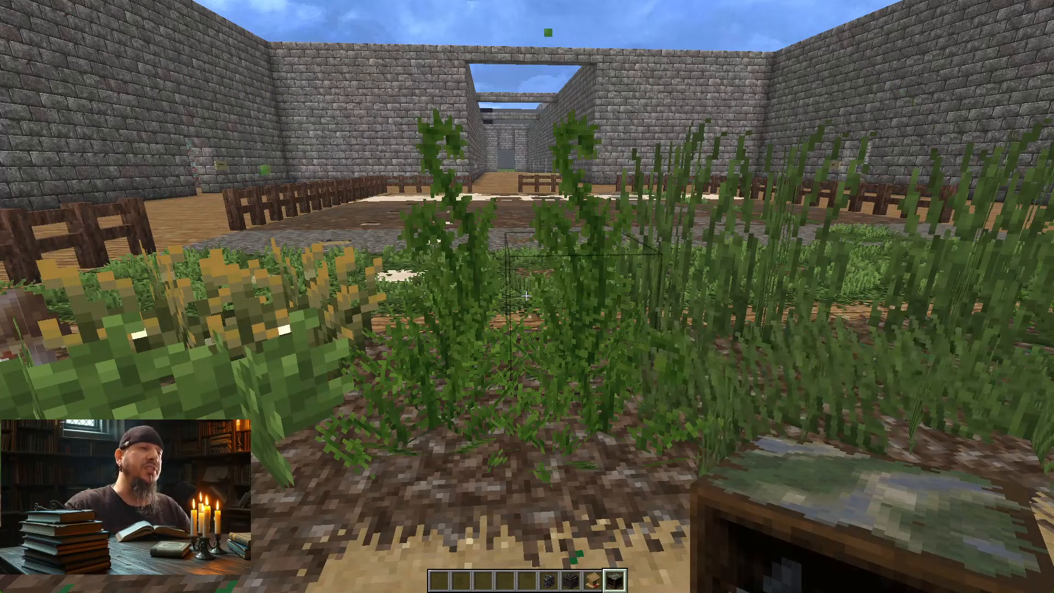
key("a")
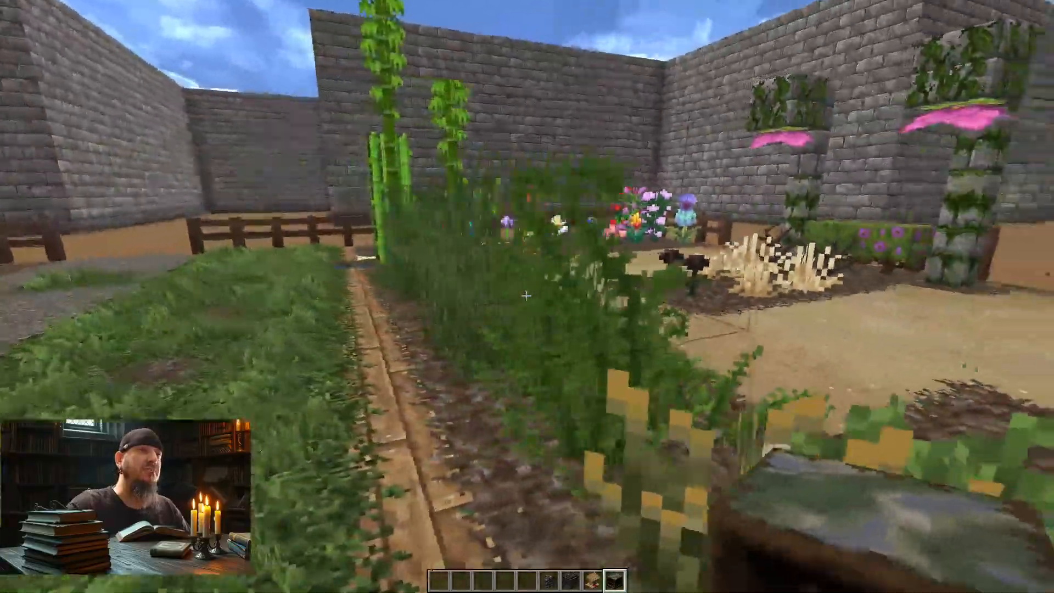
key("a")
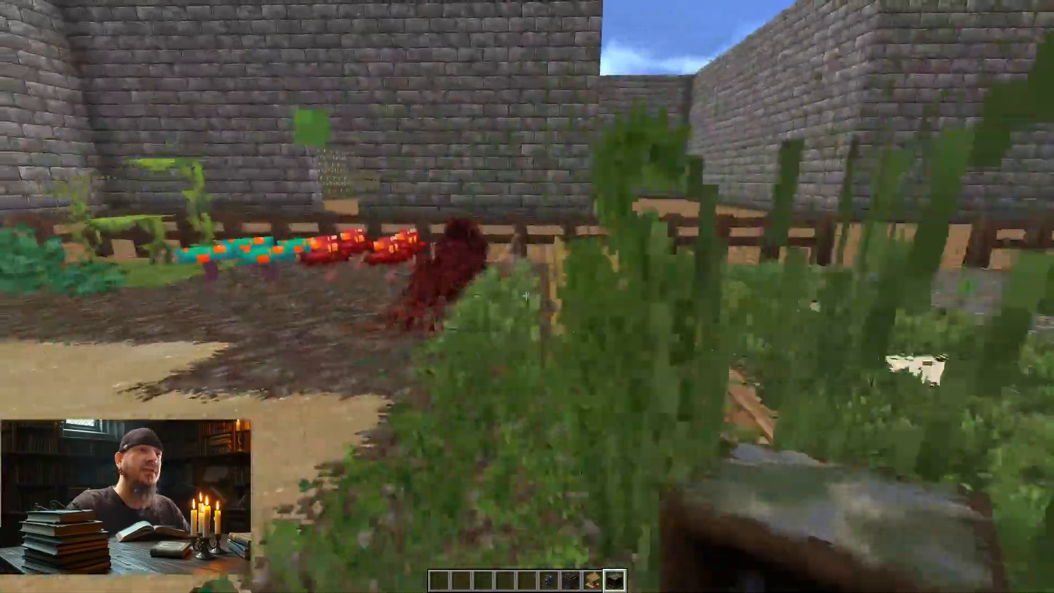
key("a")
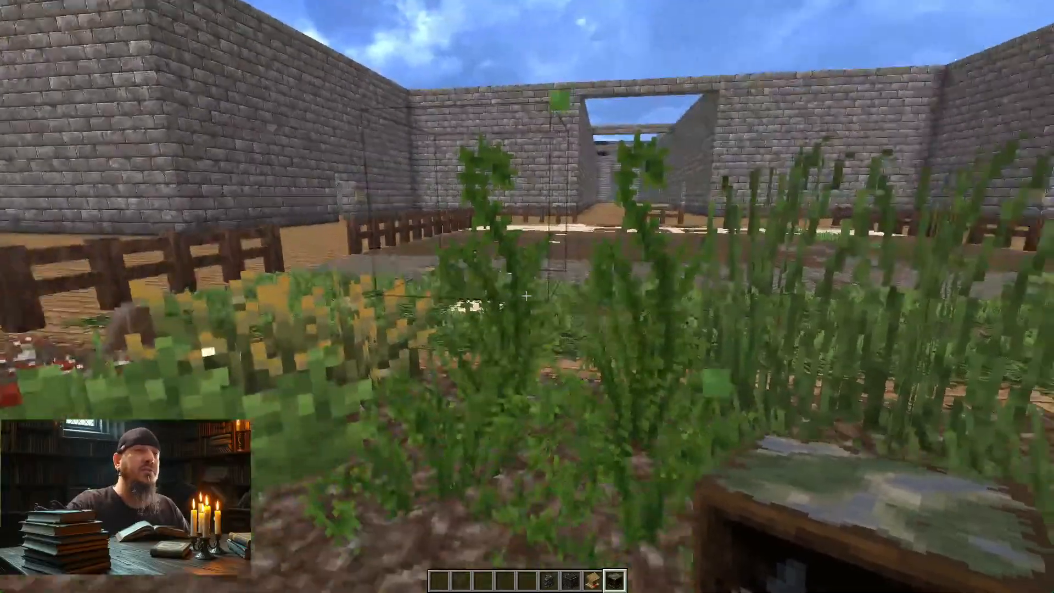
key("a")
key("s")
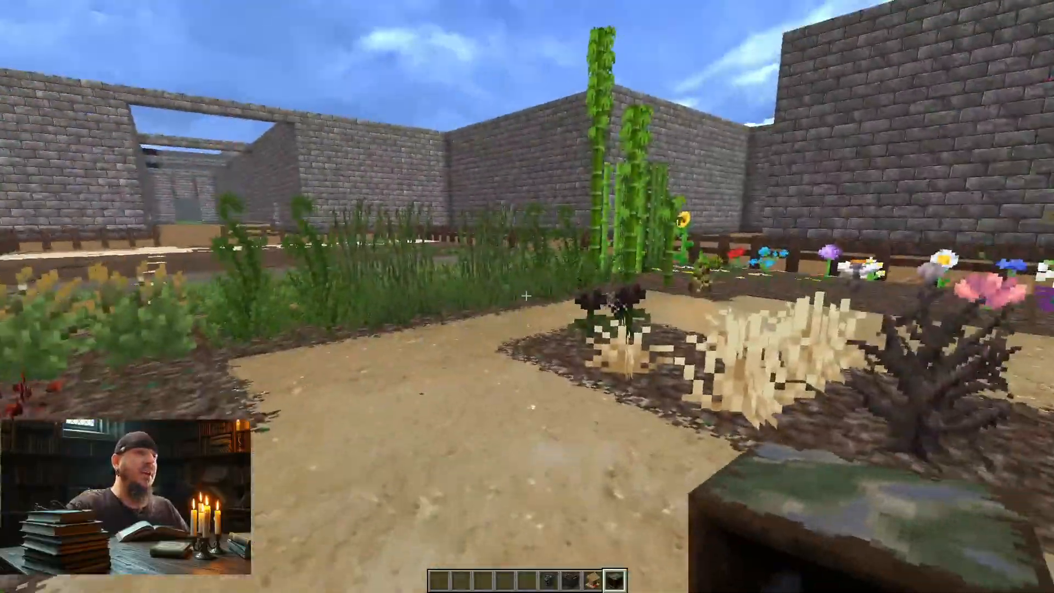
key("w")
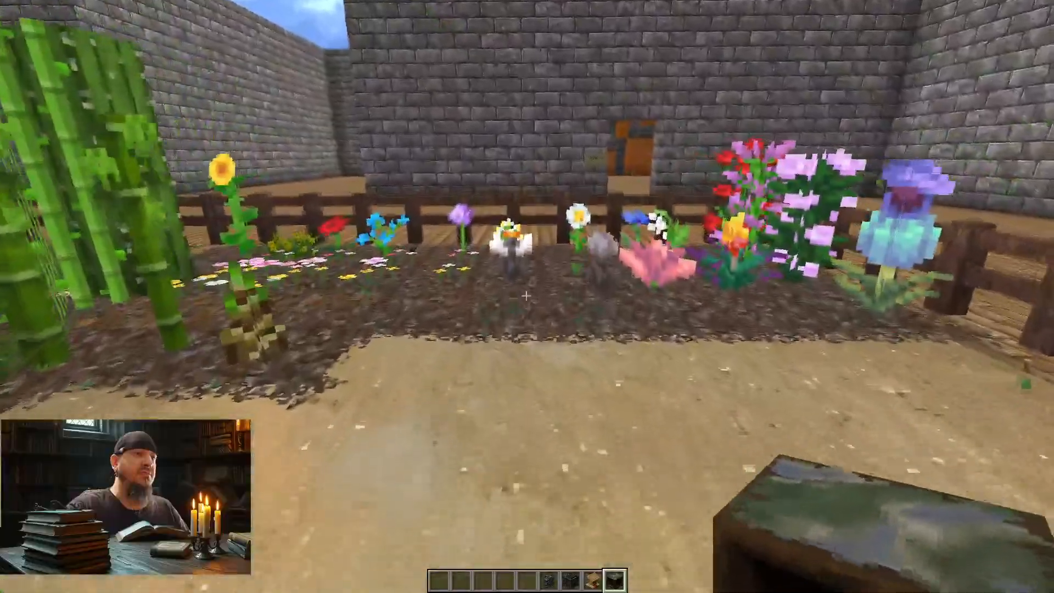
Step: Fly out of the garden over the fence and enter the room signed Sandstone
key("space")
key("space")
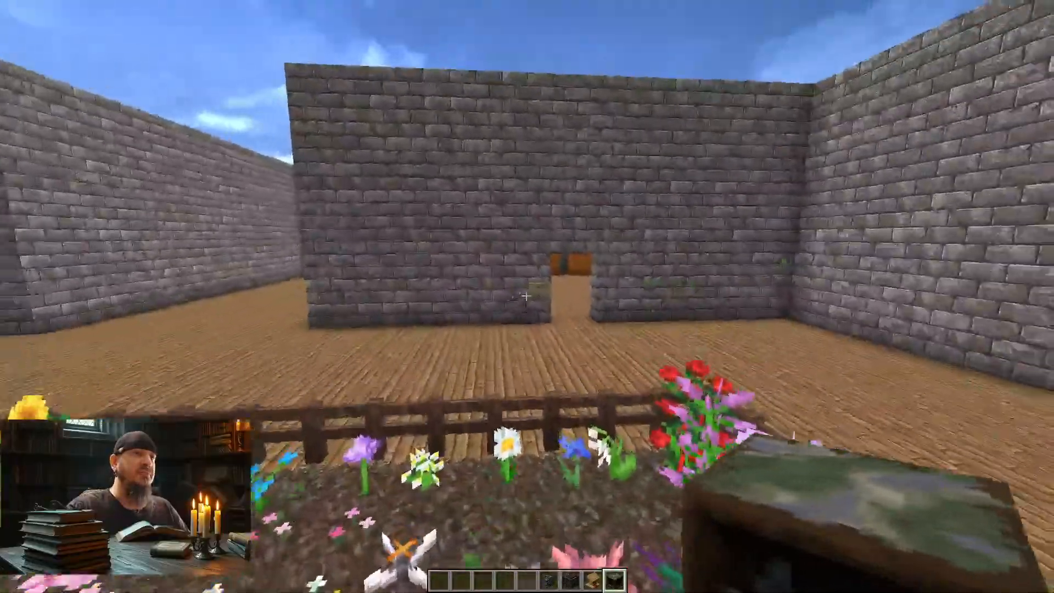
key("w")
key("w")
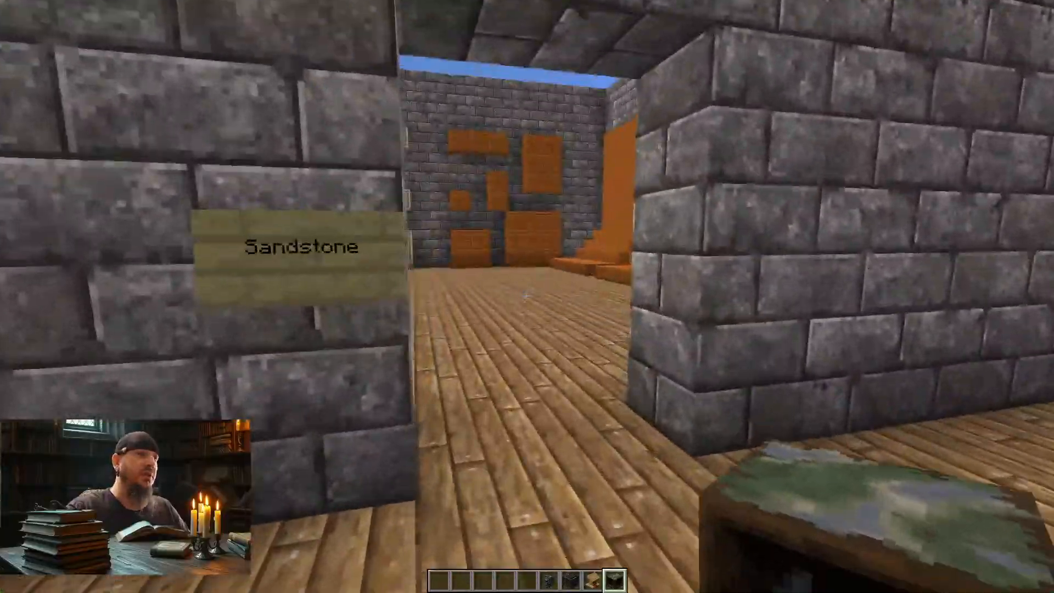
Step: Examine the sandstone walls, bricks, and stairs along the side of the room up close
key("w")
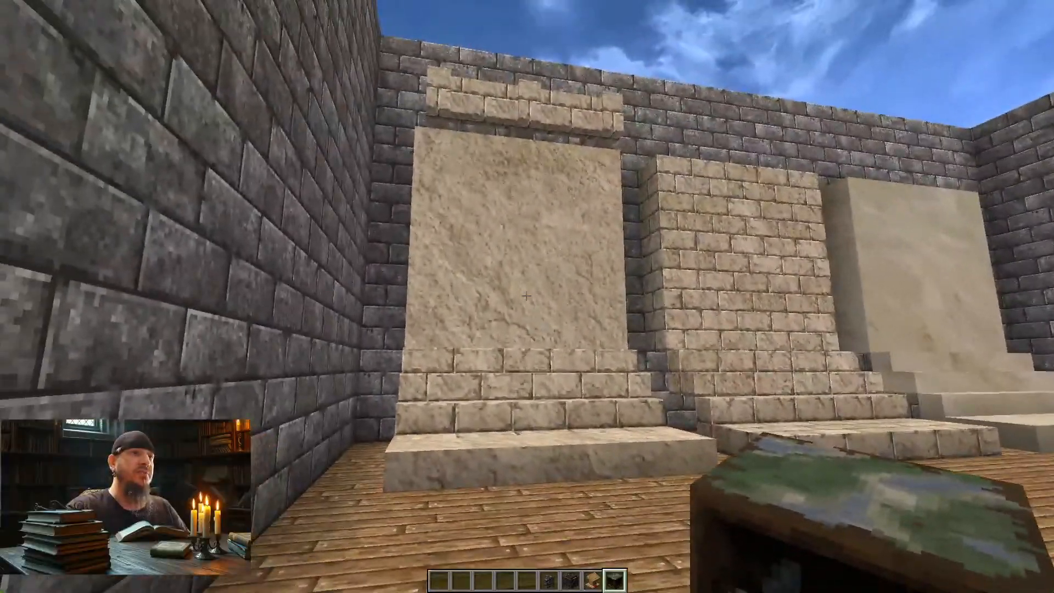
key("w")
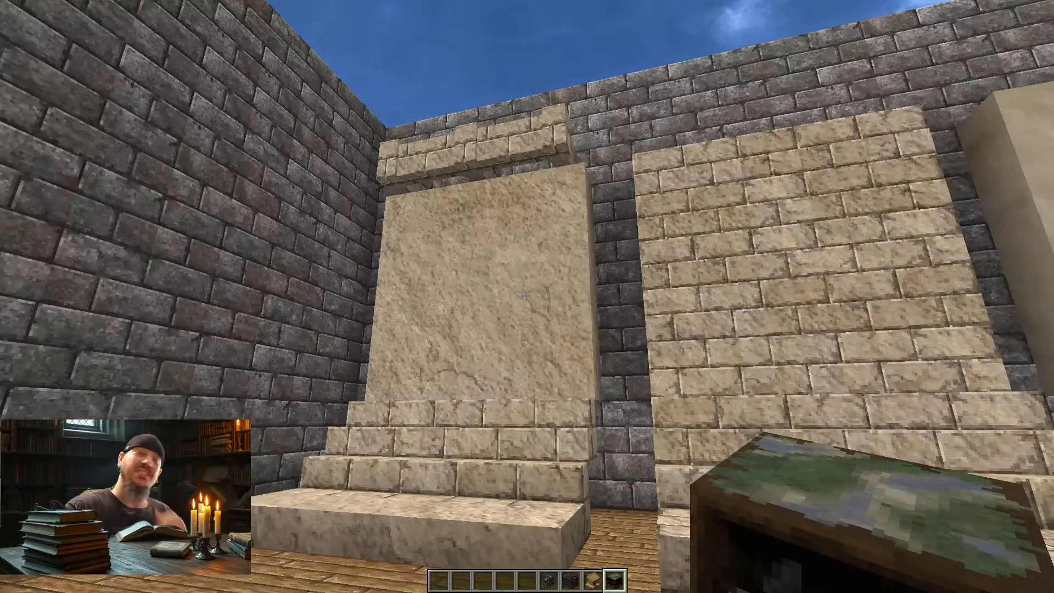
key("w")
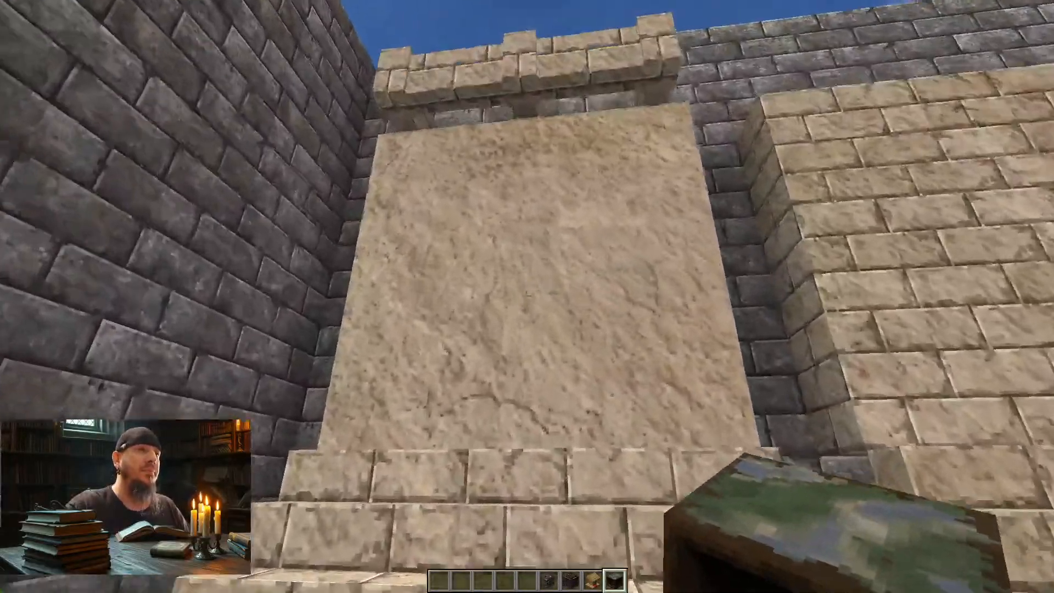
key("s")
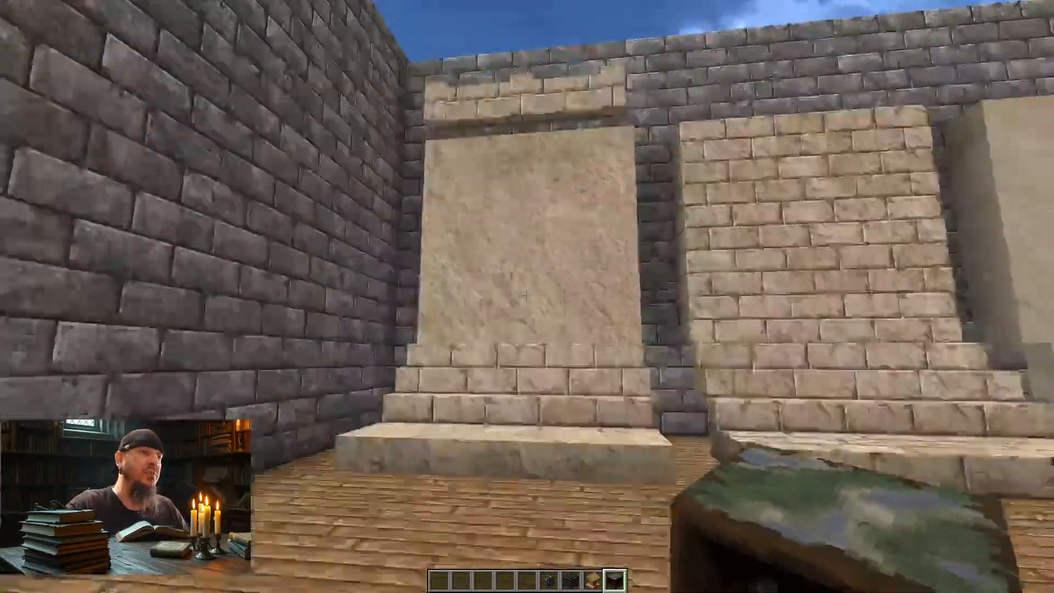
Step: Search the creative inventory for sand and put a Sand block in the first hotbar slot
key("e")
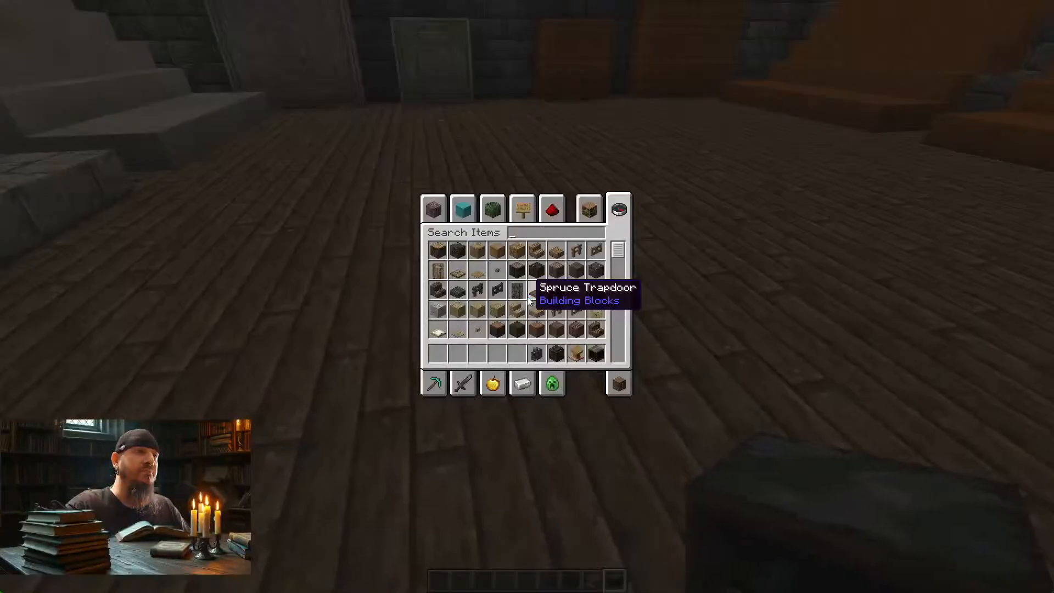
type("sand")
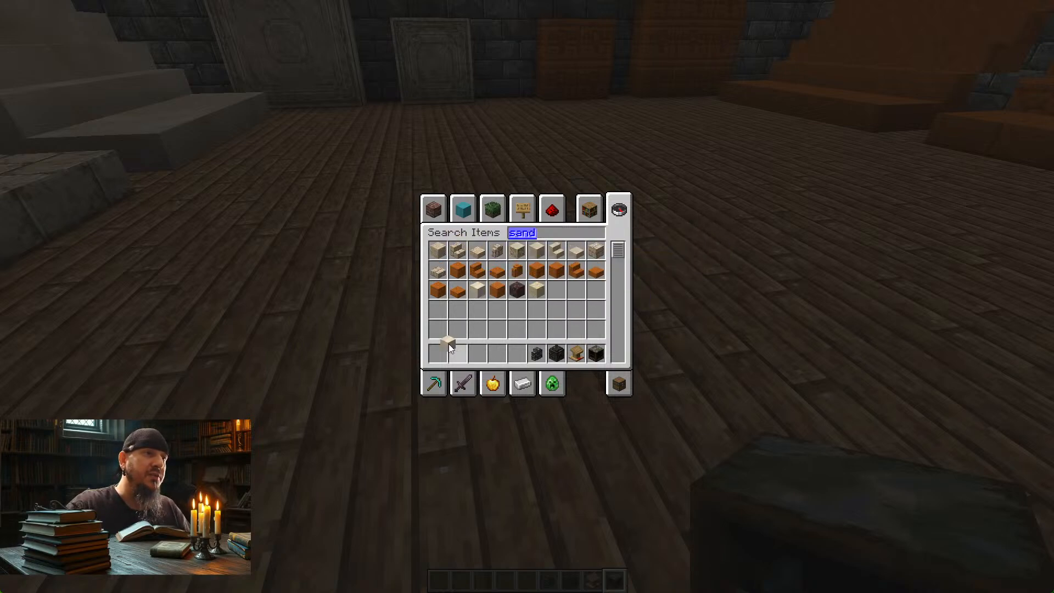
key("e")
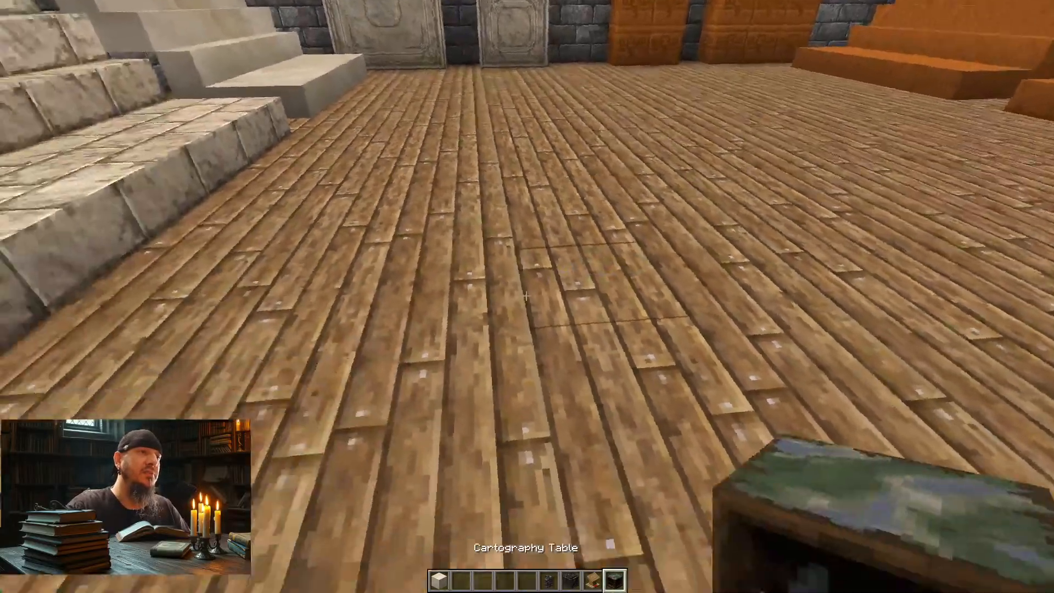
Step: Replace a row of wooden floor blocks with Sand, running alongside the sandstone steps to the chiseled sandstone at the far wall
scroll(526, 296, "down", 1)
left_click(526, 296)
right_click(526, 296)
left_click(526, 296)
right_click(526, 296)
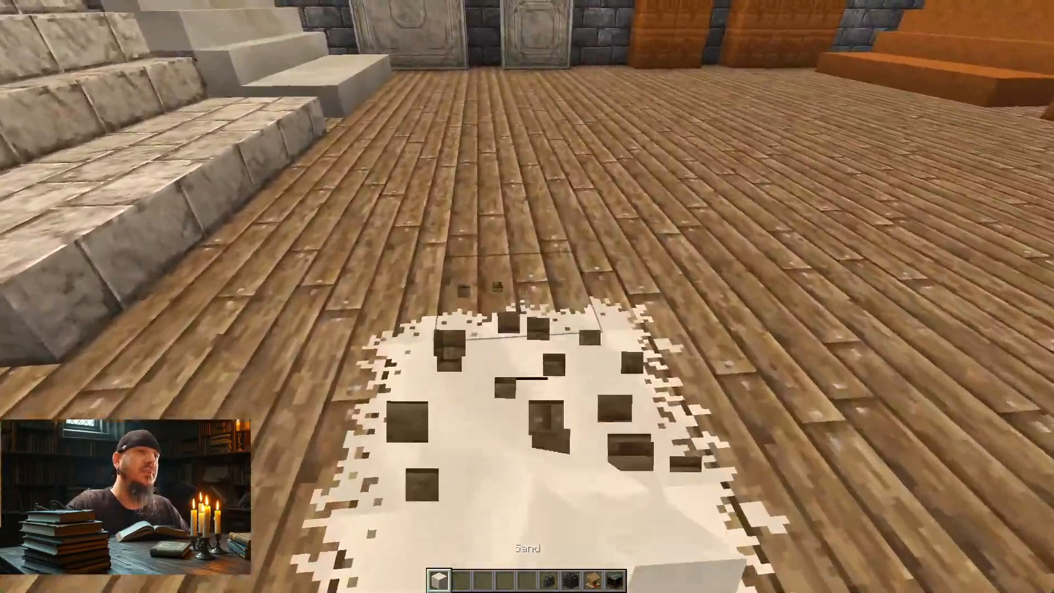
left_click(526, 296)
right_click(527, 295)
left_click(526, 296)
right_click(526, 296)
left_click(526, 296)
right_click(527, 296)
left_click(527, 296)
right_click(526, 296)
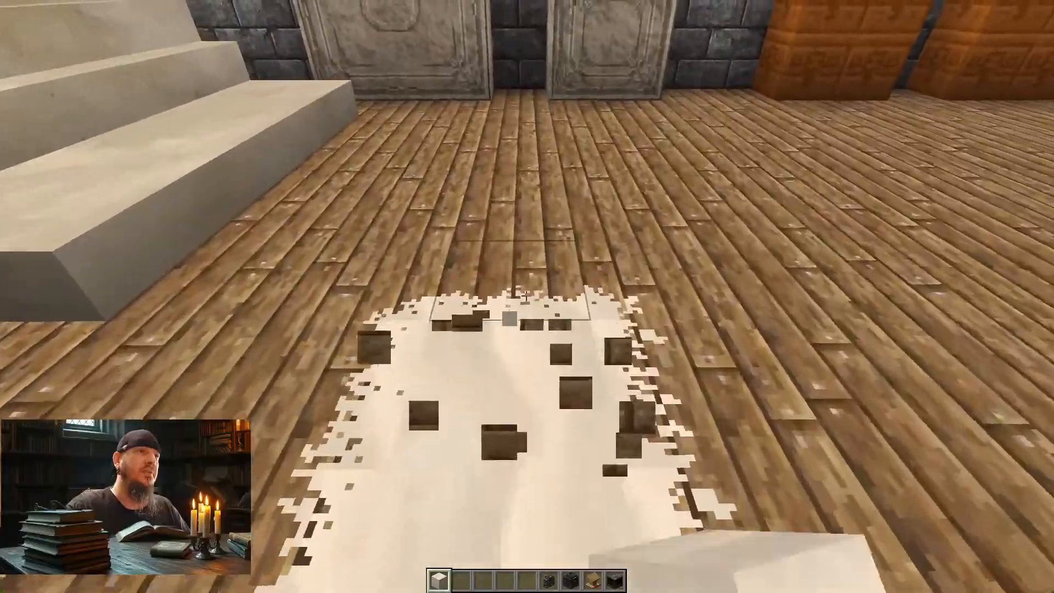
left_click(526, 296)
right_click(526, 296)
left_click(526, 296)
right_click(526, 296)
left_click(526, 296)
right_click(527, 296)
Step: Turn the sand path across the floor in front of the far wall and run a second parallel row back toward the doorway
left_click(527, 296)
right_click(527, 296)
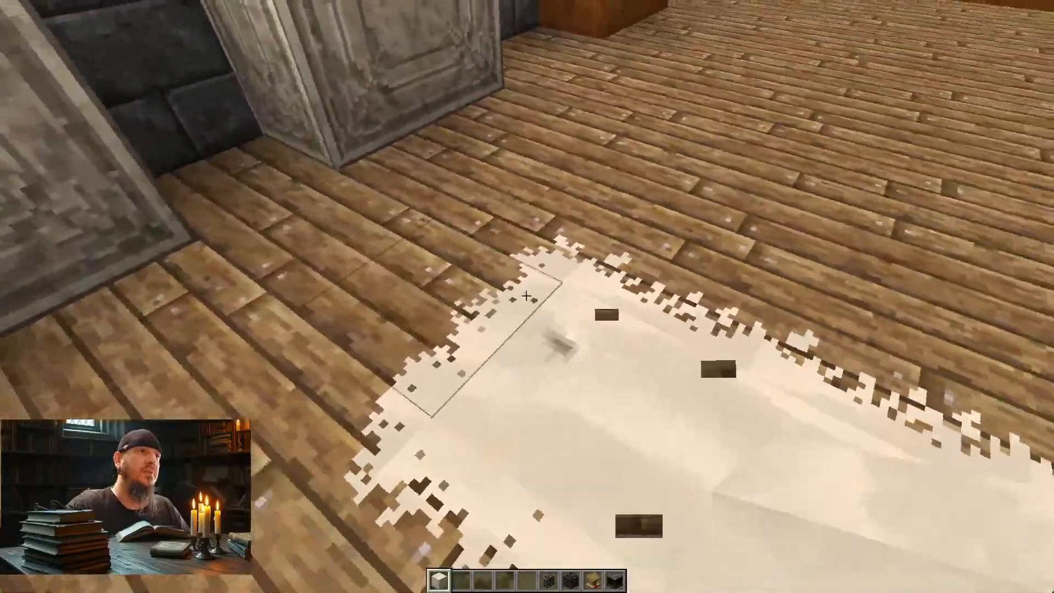
left_click(526, 296)
right_click(527, 296)
left_click(526, 296)
right_click(526, 295)
left_click(527, 296)
right_click(526, 296)
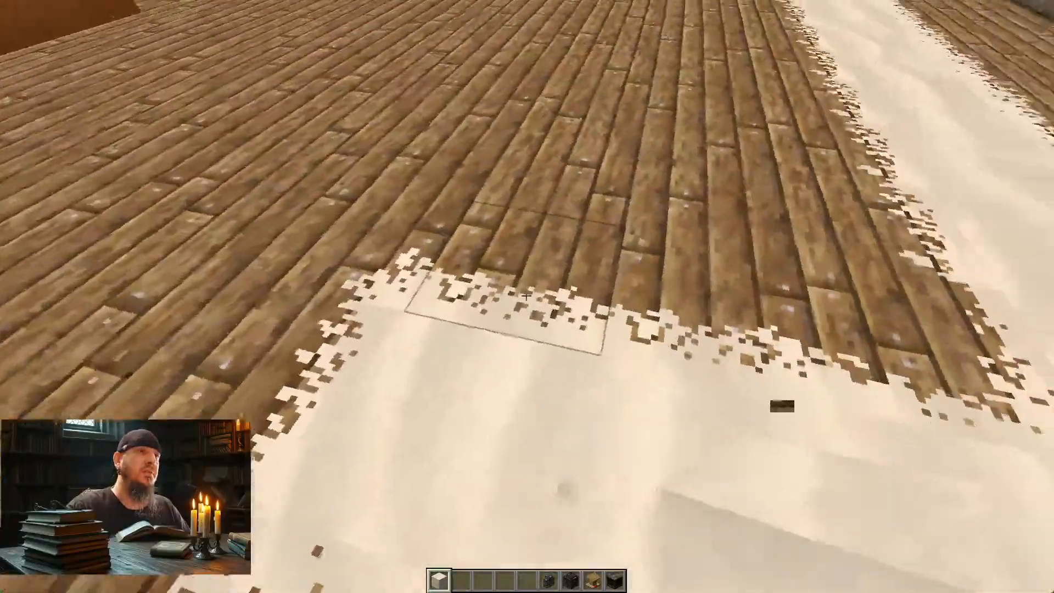
left_click(527, 296)
right_click(527, 296)
left_click(527, 296)
right_click(527, 296)
left_click(527, 296)
right_click(526, 295)
left_click(527, 296)
right_click(527, 296)
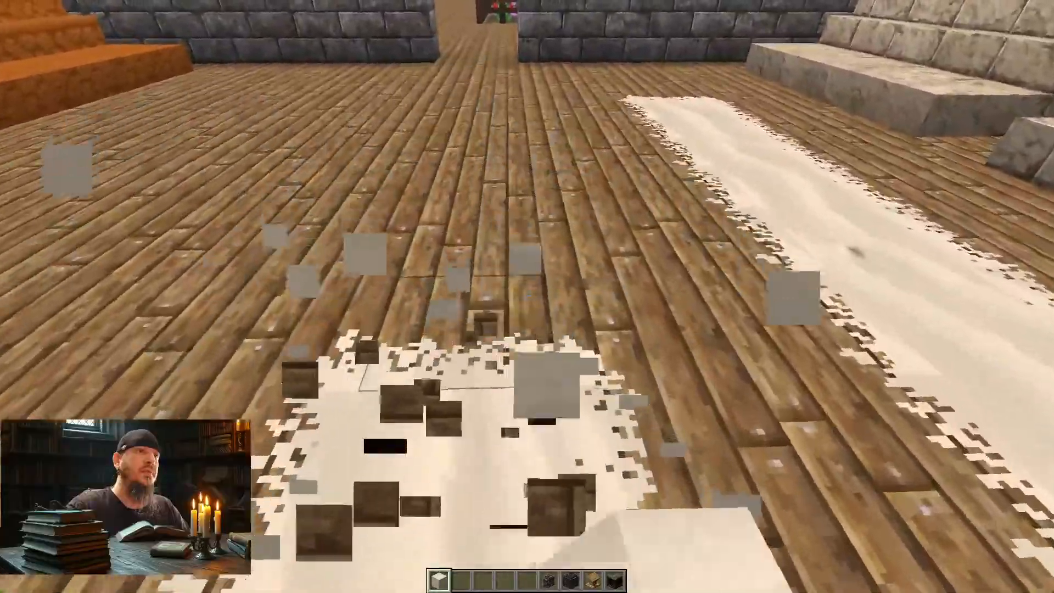
left_click(526, 296)
right_click(527, 296)
right_click(526, 296)
left_click(527, 296)
left_click(527, 296)
right_click(527, 296)
Step: Extend the second sand row toward the doorway and turn it across the floor to join the first row, closing the rectangle
left_click(526, 296)
right_click(527, 295)
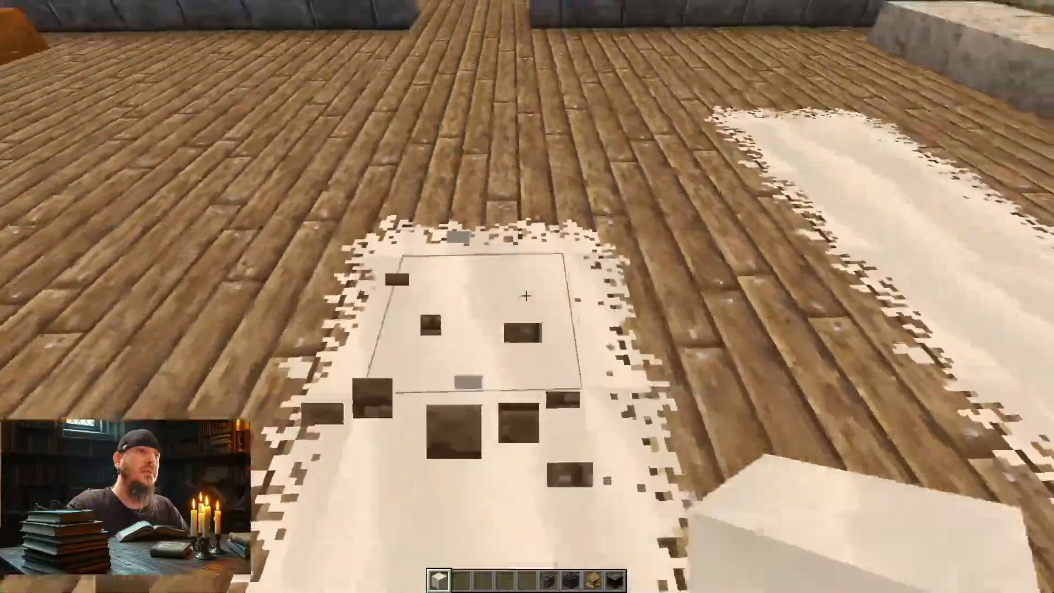
left_click(527, 296)
right_click(526, 296)
left_click(526, 296)
right_click(526, 296)
left_click(526, 296)
right_click(527, 296)
left_click(526, 296)
right_click(526, 295)
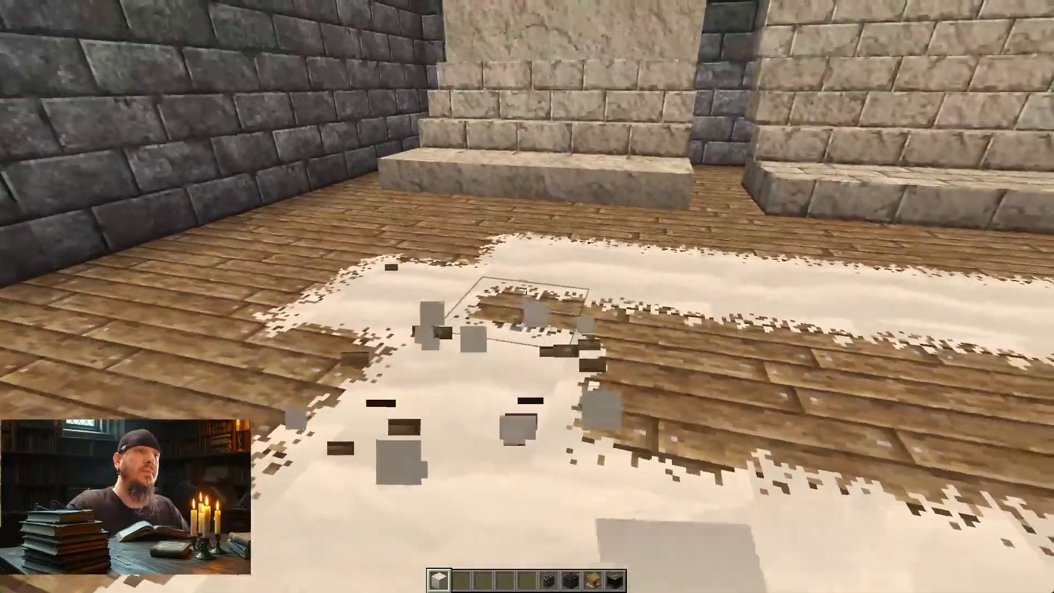
left_click(527, 296)
right_click(527, 296)
left_click(527, 296)
right_click(527, 296)
Step: Replace the near part of the wooden strip enclosed by the two sand rows with Sand
left_click(527, 295)
right_click(527, 296)
right_click(526, 296)
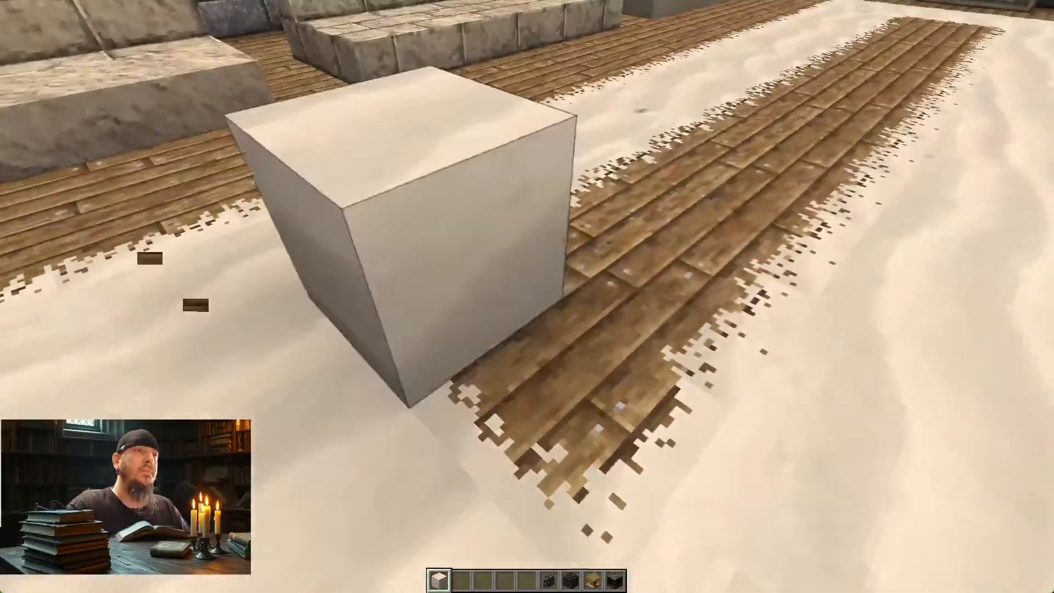
left_click(527, 296)
left_click(526, 296)
right_click(526, 296)
left_click(526, 296)
right_click(527, 296)
left_click(527, 296)
right_click(527, 296)
left_click(526, 296)
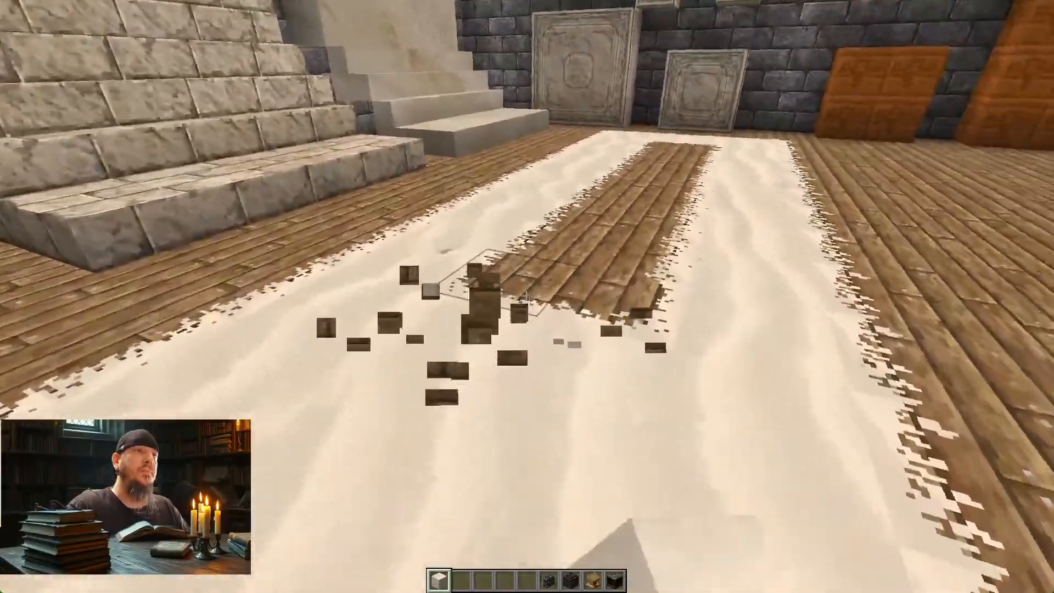
left_click(526, 296)
right_click(527, 296)
left_click(526, 296)
right_click(527, 296)
Step: Continue filling the remaining wooden floor inside the rectangle with Sand, working toward the chiseled sandstone at the far wall
left_click(526, 296)
right_click(527, 296)
right_click(526, 295)
left_click(526, 296)
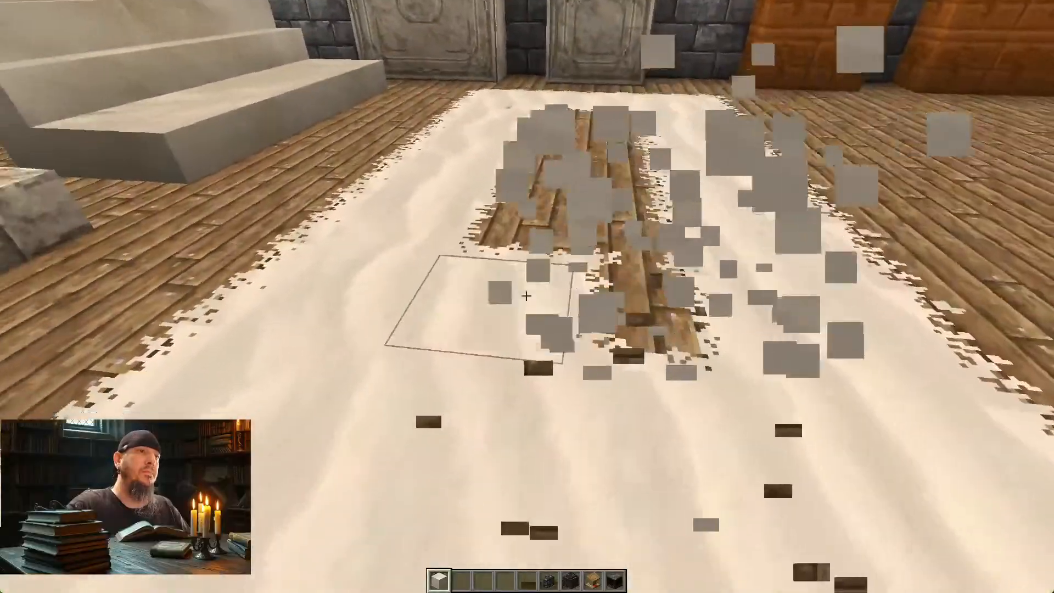
left_click(526, 296)
right_click(526, 296)
left_click(527, 296)
right_click(526, 296)
left_click(527, 296)
right_click(527, 296)
left_click(526, 295)
right_click(526, 296)
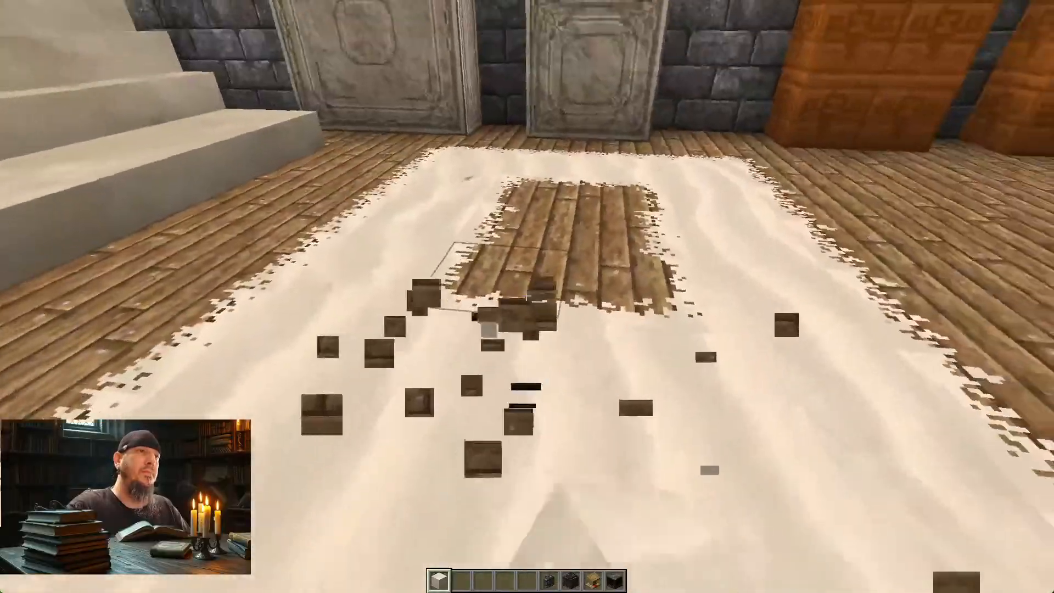
left_click(527, 296)
right_click(526, 296)
left_click(526, 296)
right_click(526, 296)
left_click(526, 296)
right_click(527, 295)
left_click(526, 295)
right_click(526, 296)
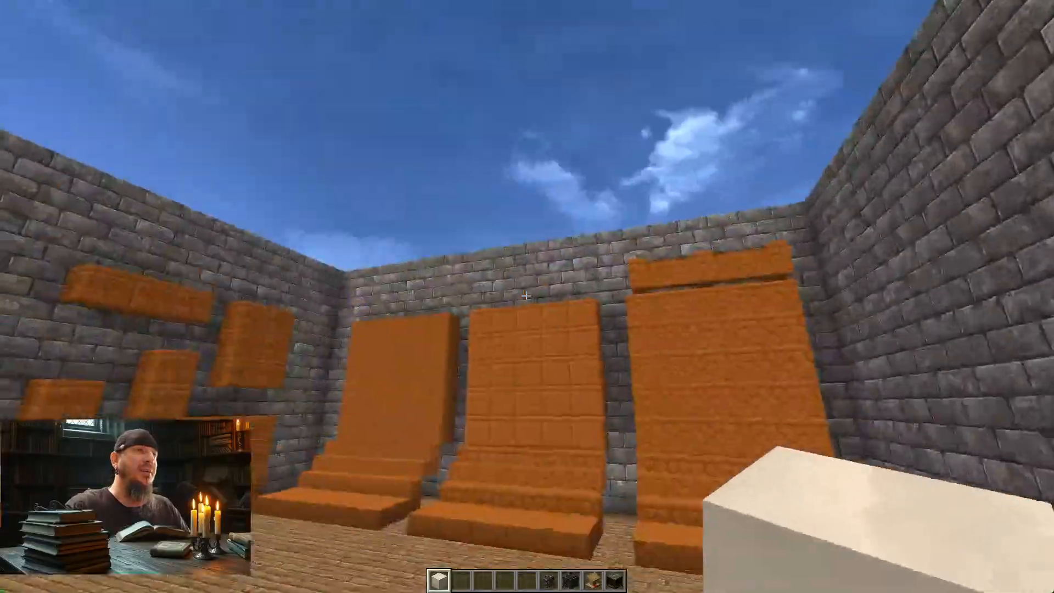
Step: Leave the red sandstone display, go past the fenced garden to the stone ore room, and inspect the coal ore wall up close
key("w")
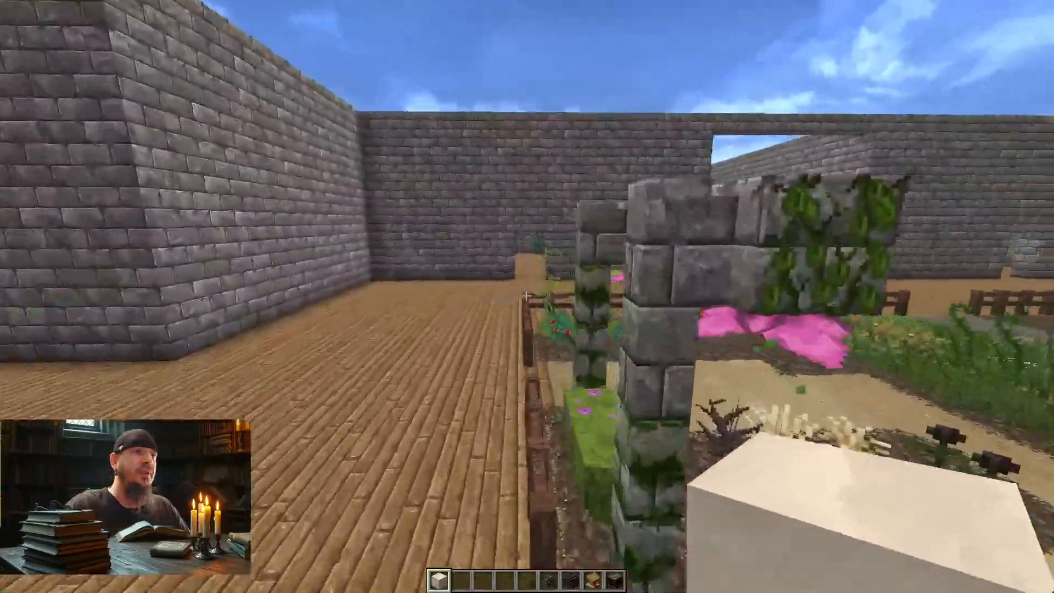
key("w")
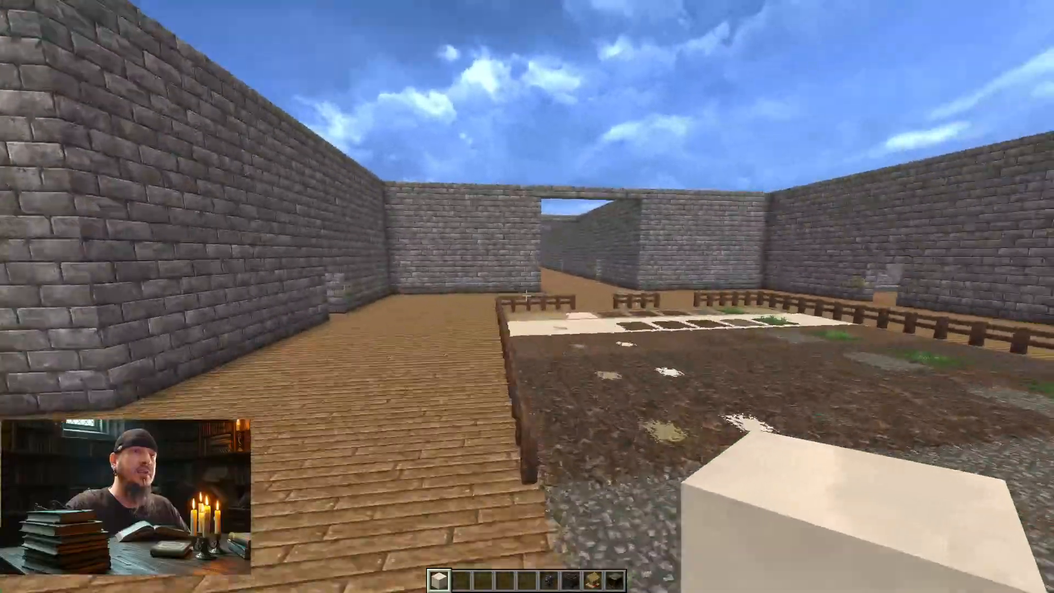
key("w")
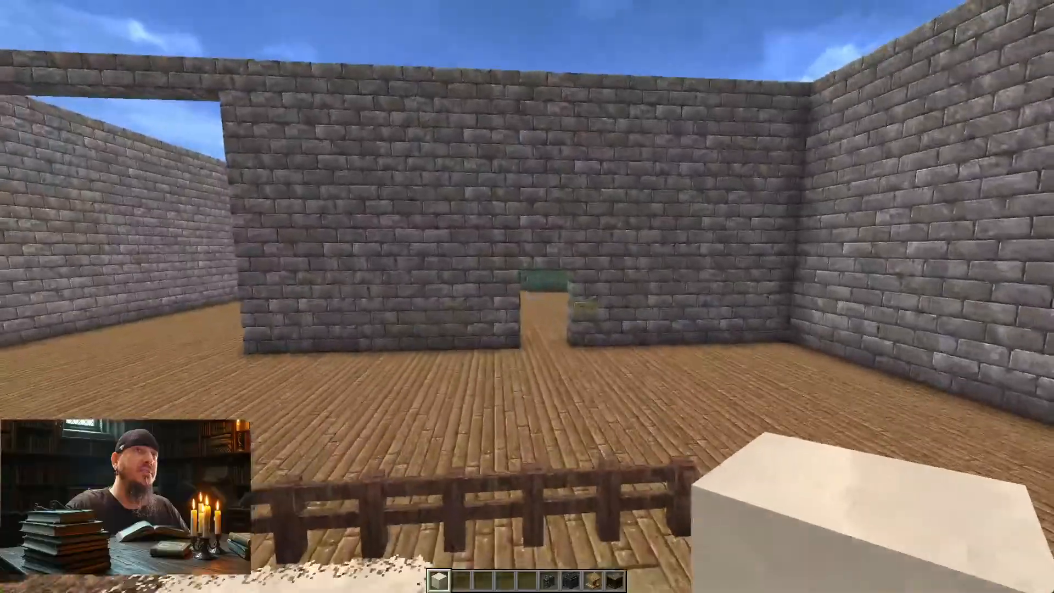
key("w")
key("w")
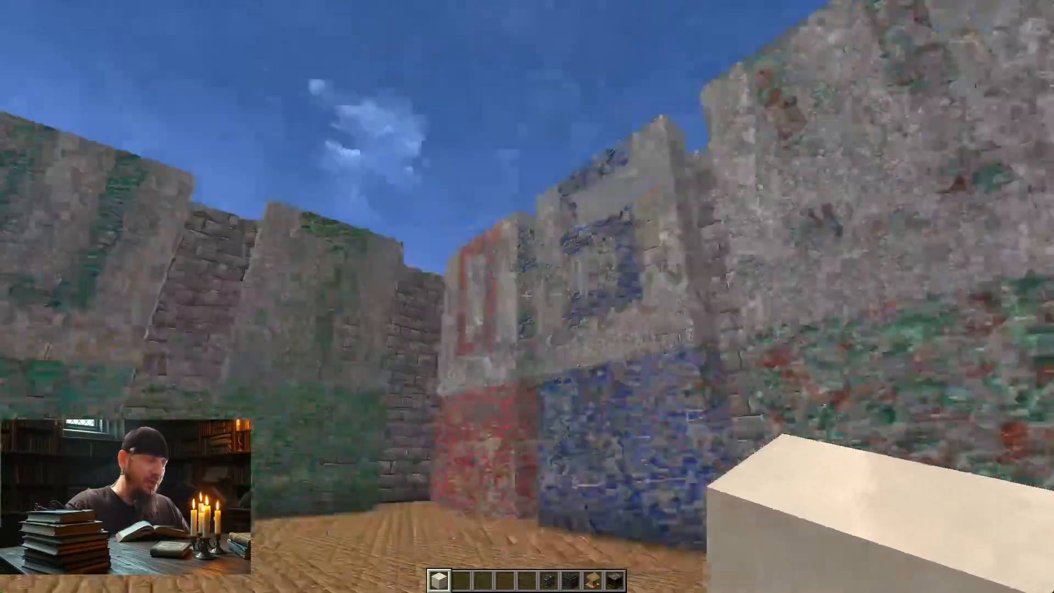
key("w")
key("w")
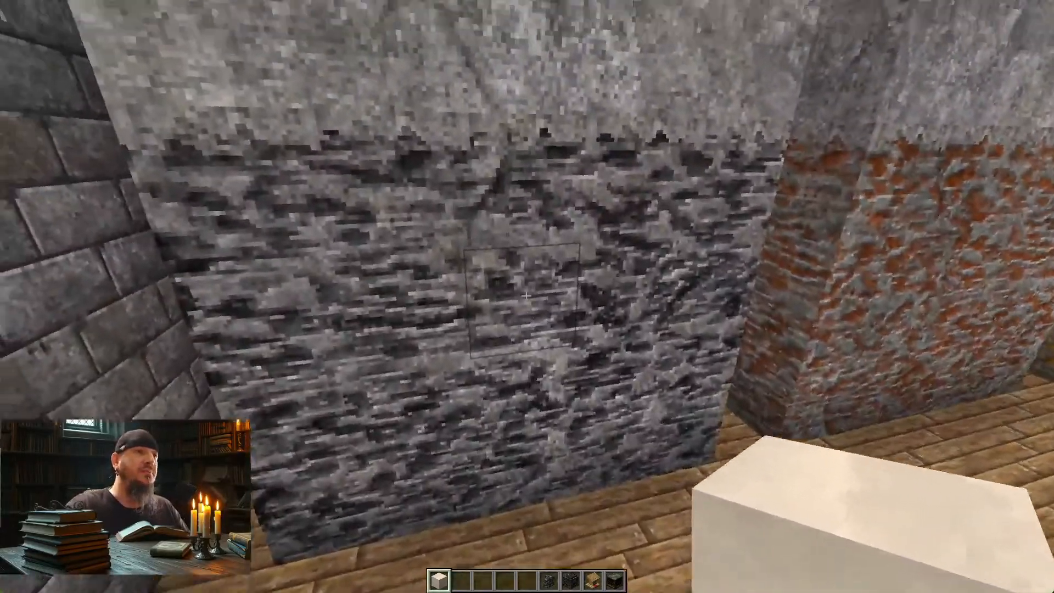
Step: Copy Coal Ore into the hotbar and swap blocks in the lower coal ore band between Stone and Coal Ore
key("2")
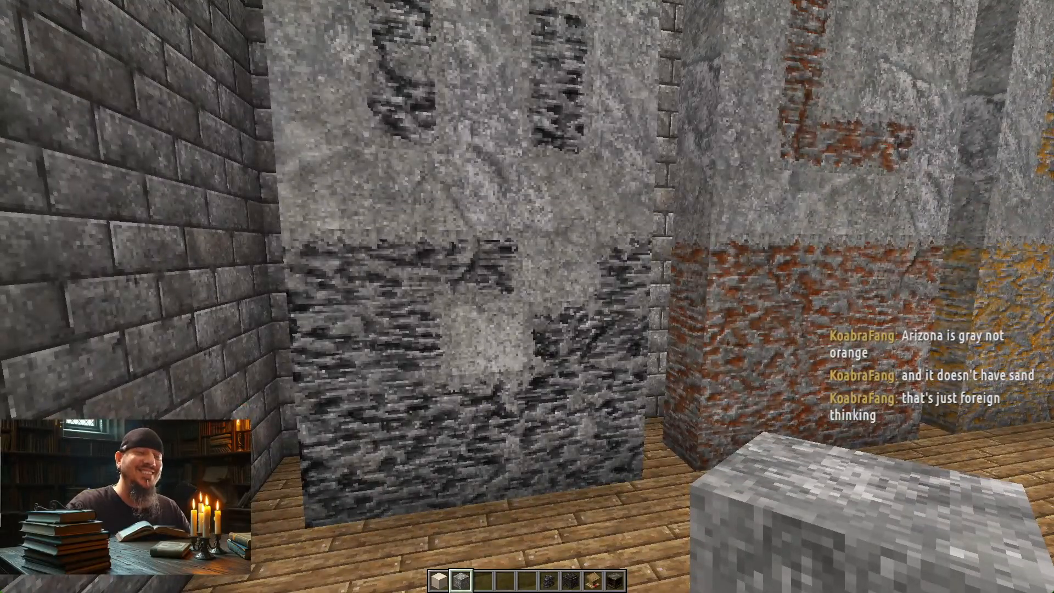
key("w")
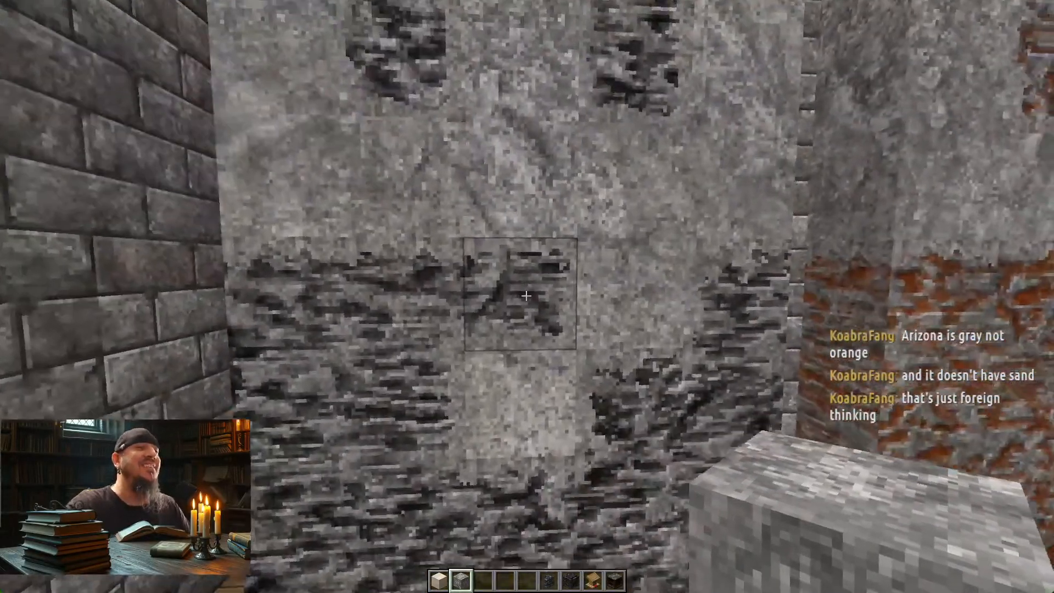
key("w")
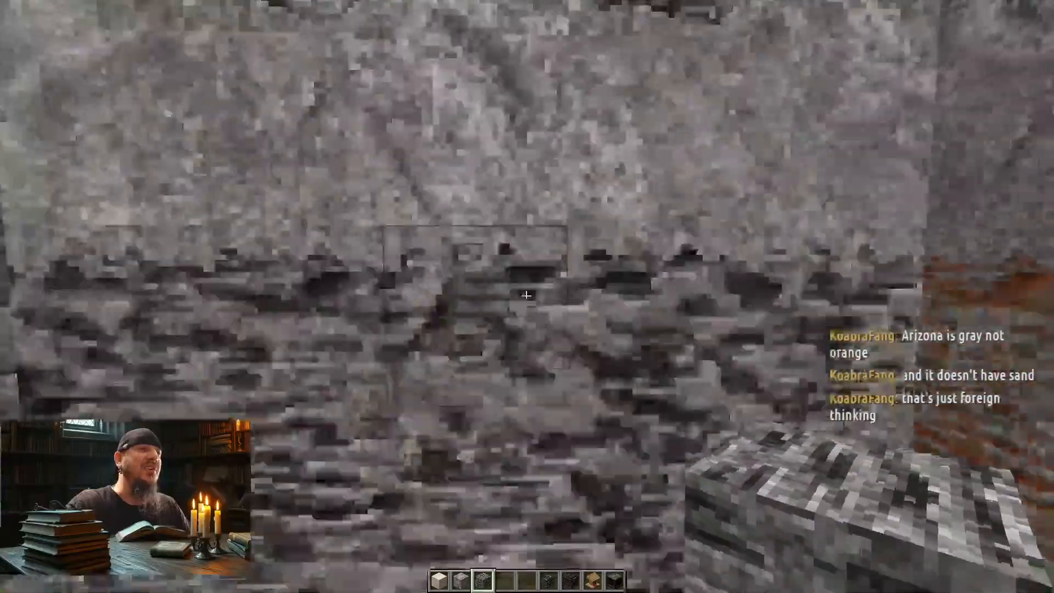
key("s")
middle_click(527, 296)
left_click(527, 296)
right_click(527, 296)
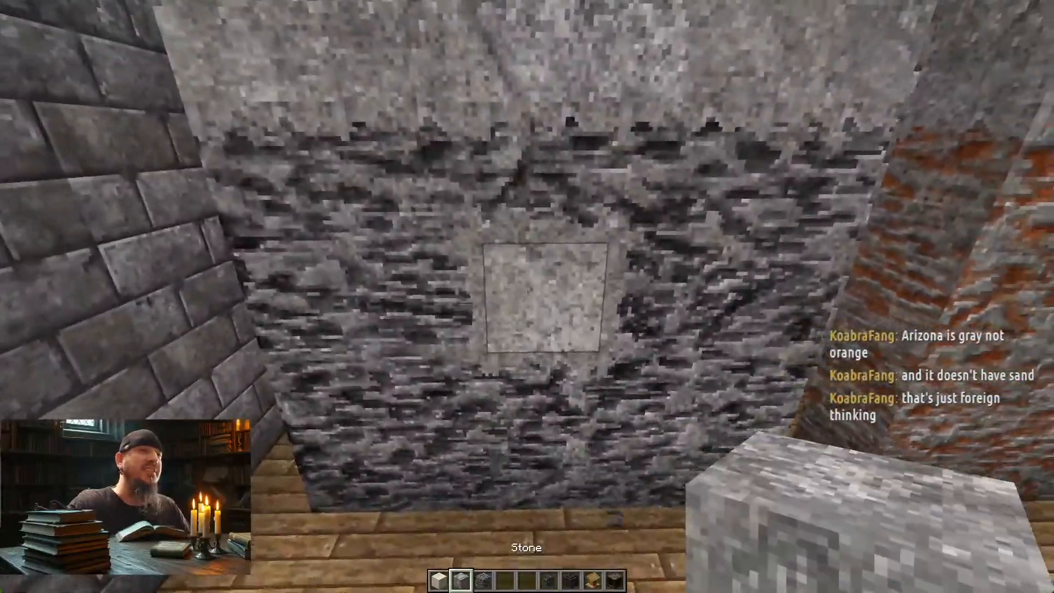
Step: Replace several more blocks in the lower coal ore band with Stone and check the blended edges up close
key("w")
left_click(527, 296)
right_click(527, 296)
key("d")
left_click(527, 297)
right_click(527, 297)
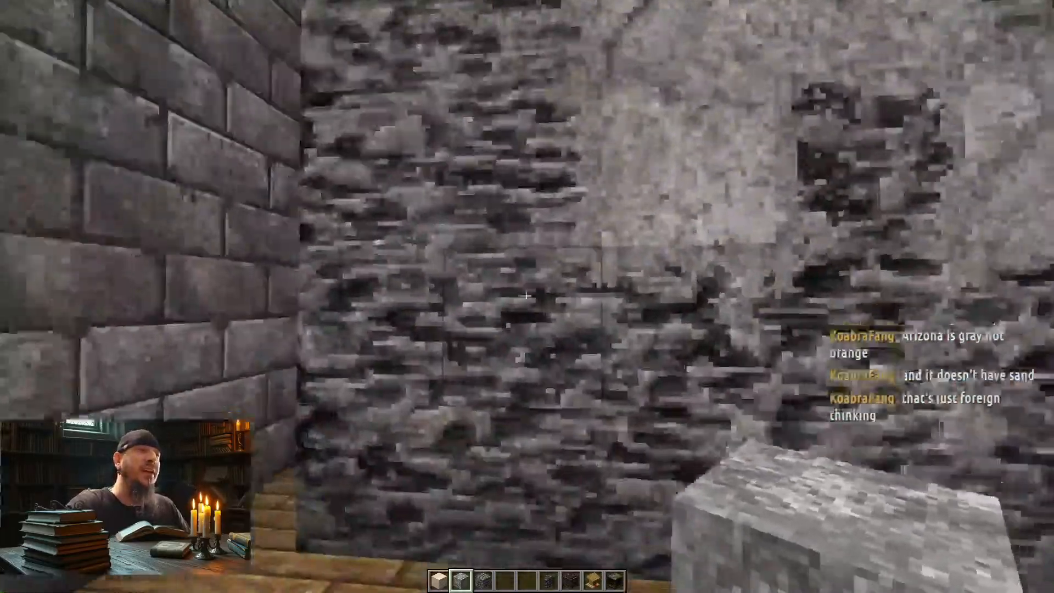
key("w")
key("d")
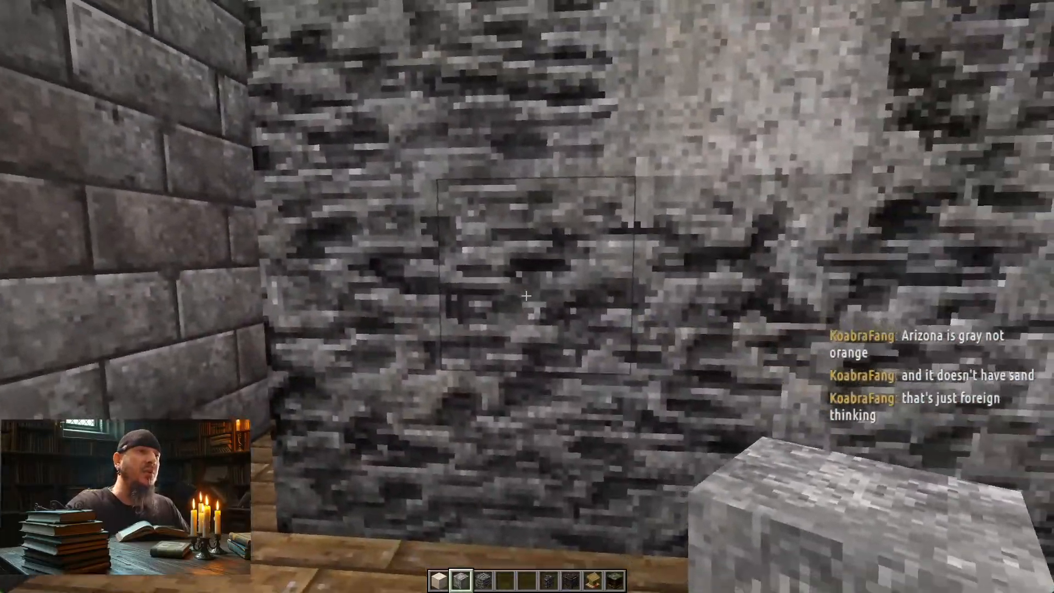
Step: Replace the Stone block in the middle of the lower ore band with Coal Ore
key("s")
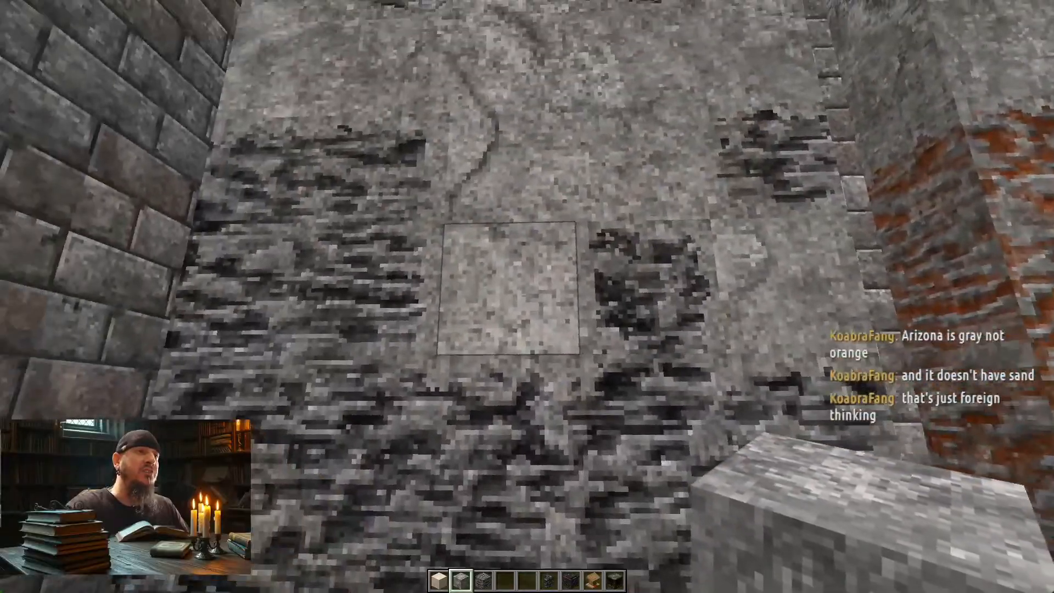
key("s")
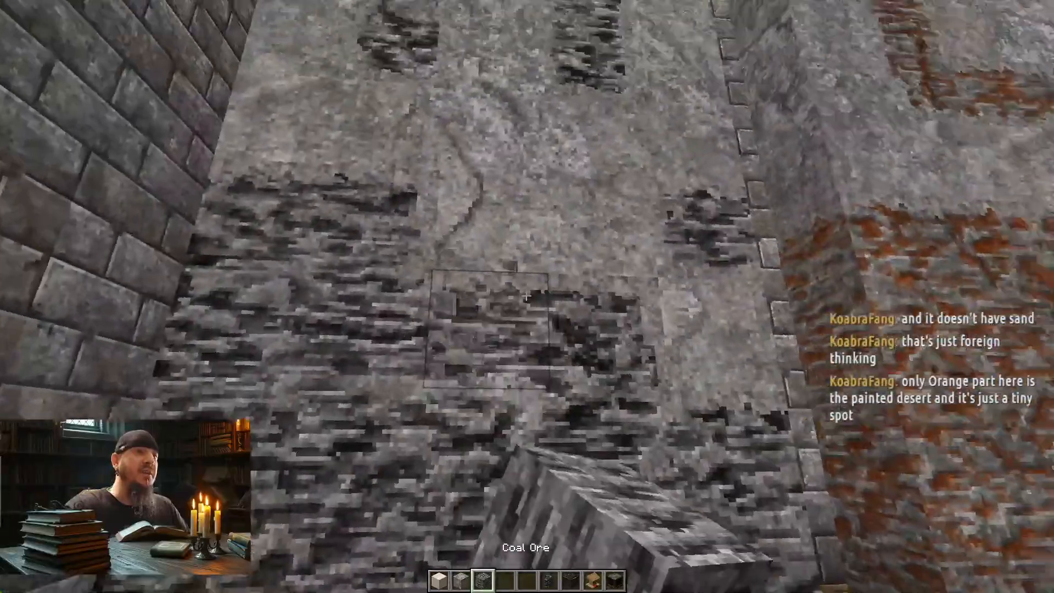
left_click(527, 296)
right_click(527, 296)
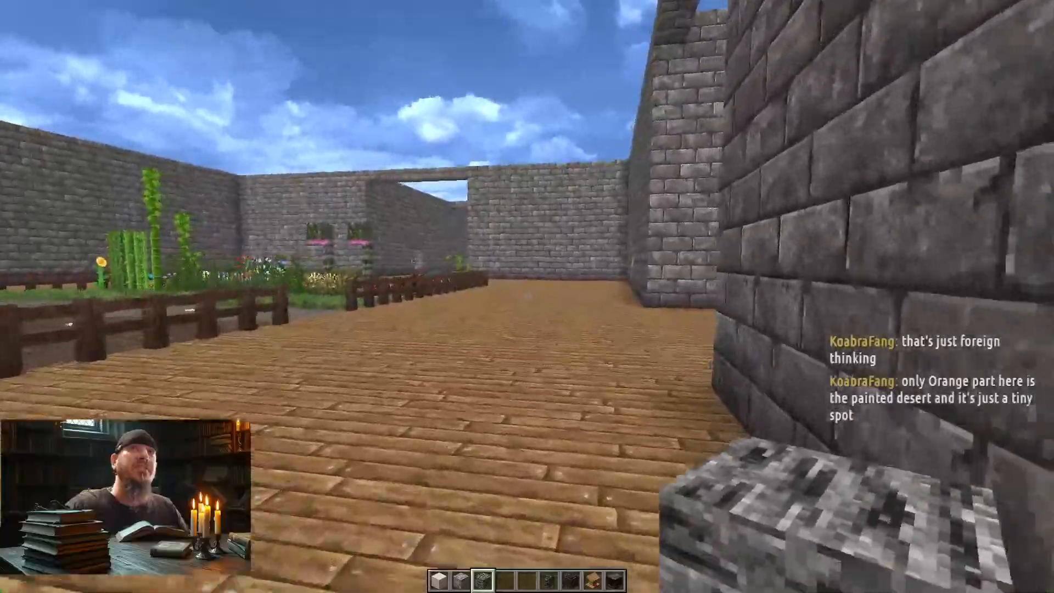
Step: Go along the garden to the deepslate ore room and look over its ore walls
key("w")
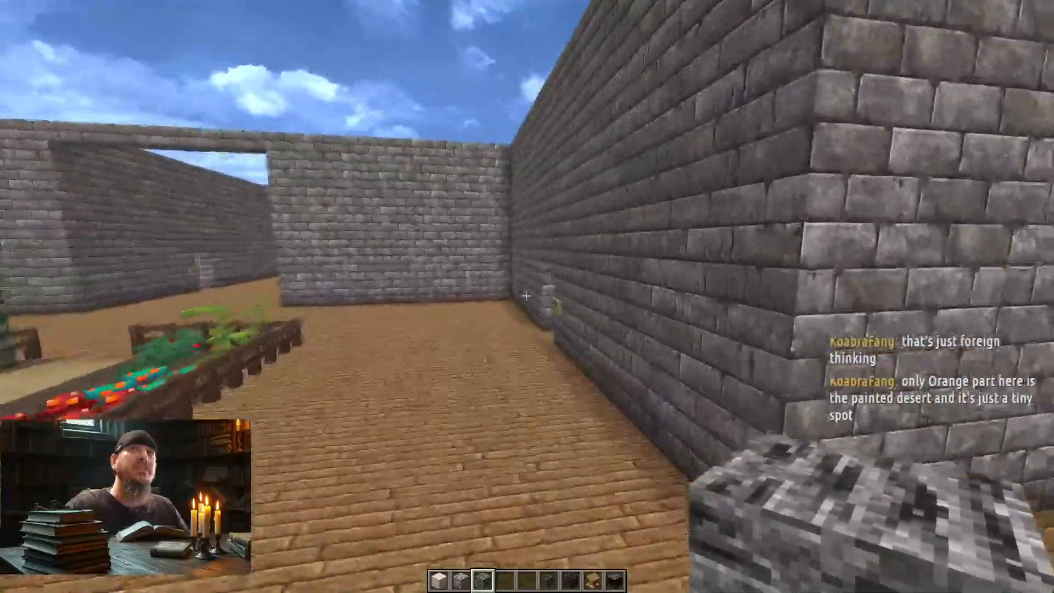
key("w")
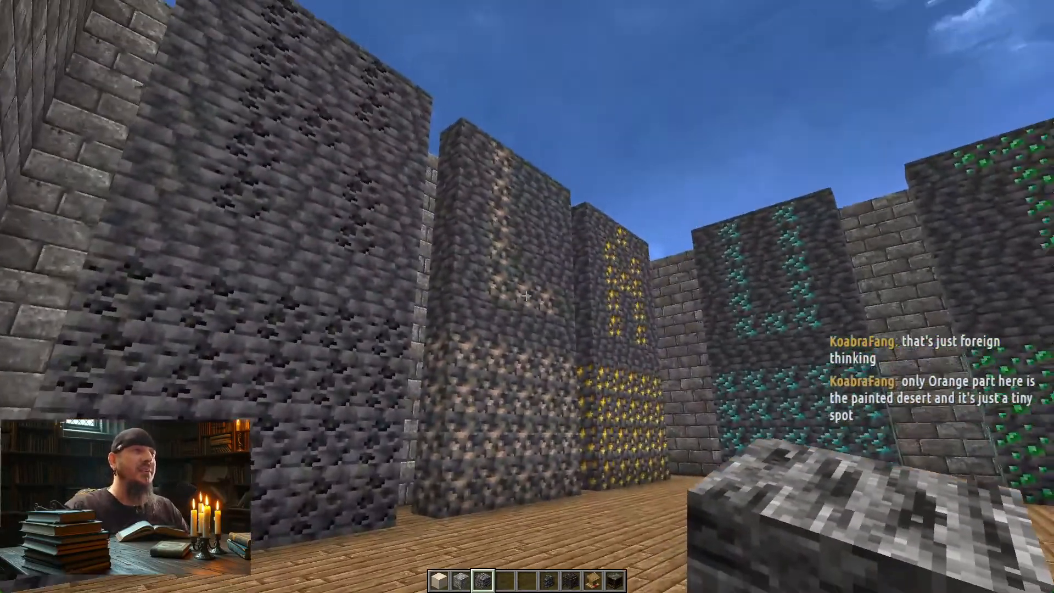
key("w")
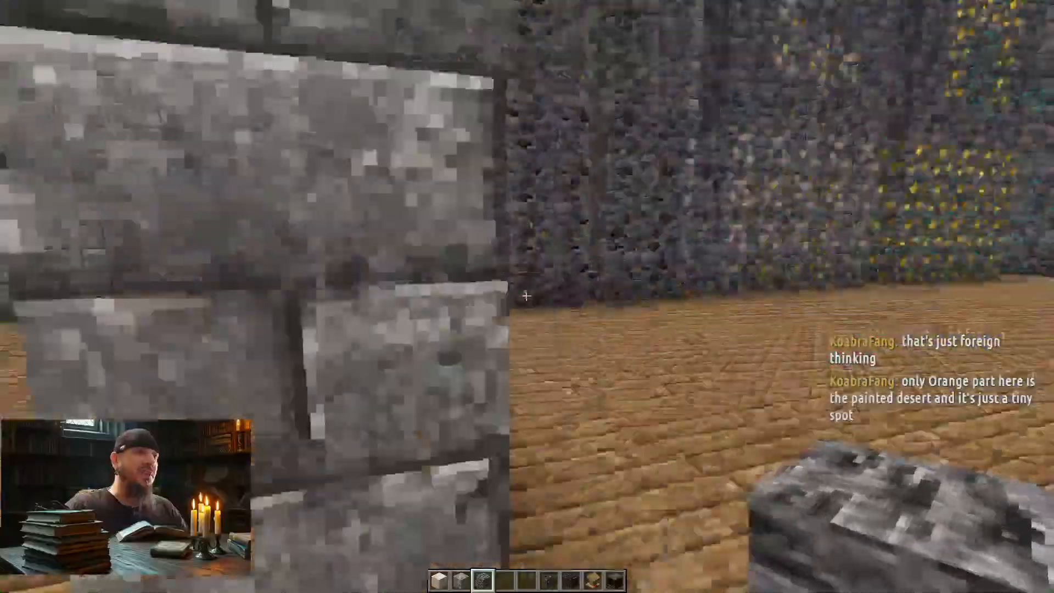
Step: Visit the Obsidian, Blackstone & Nether Brick room and examine its obsidian panels and its dark and red brick walls
key("w")
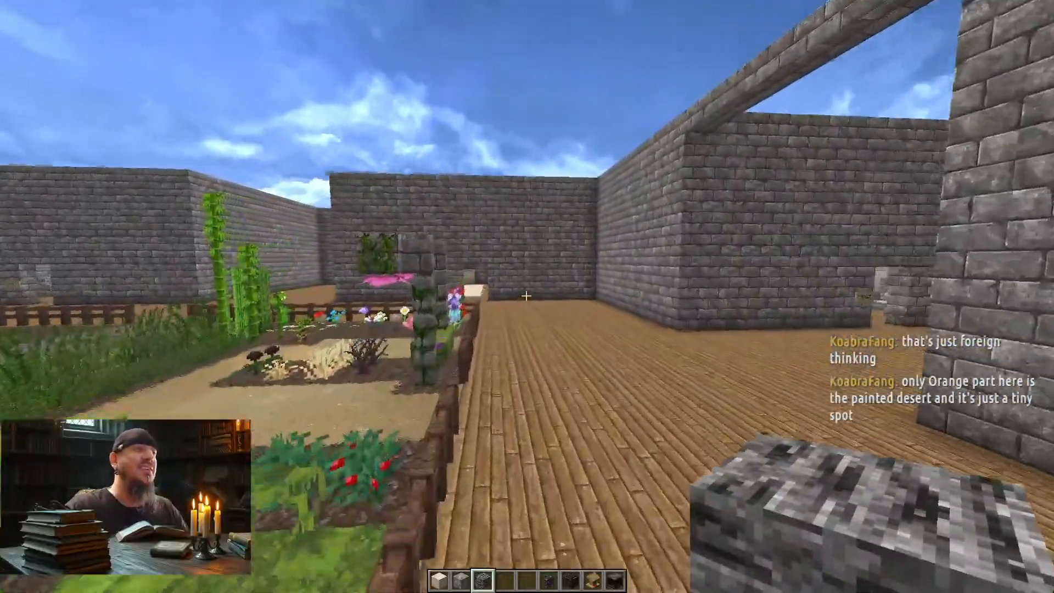
key("w")
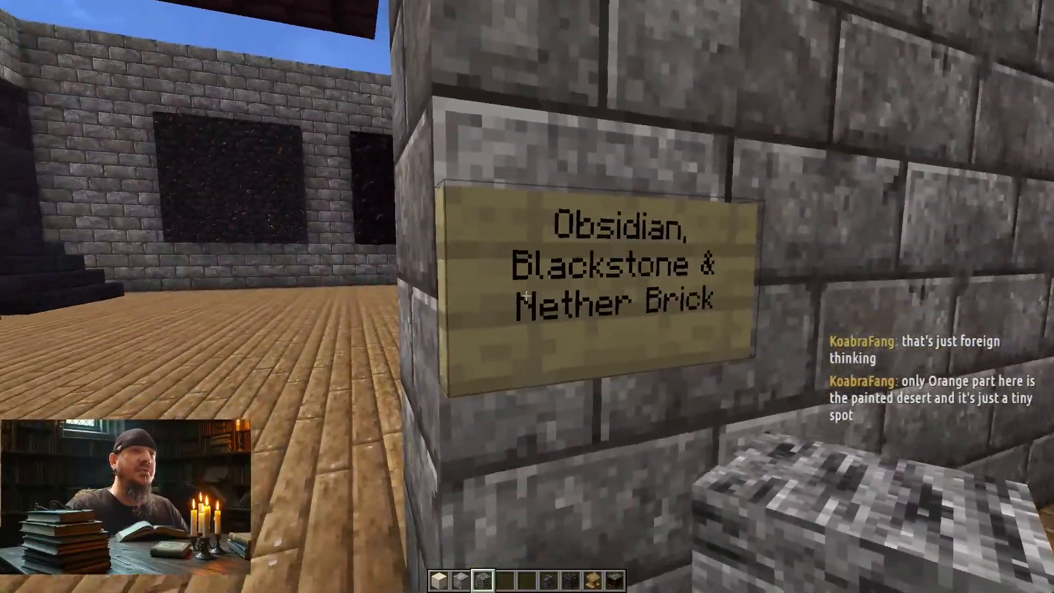
key("w")
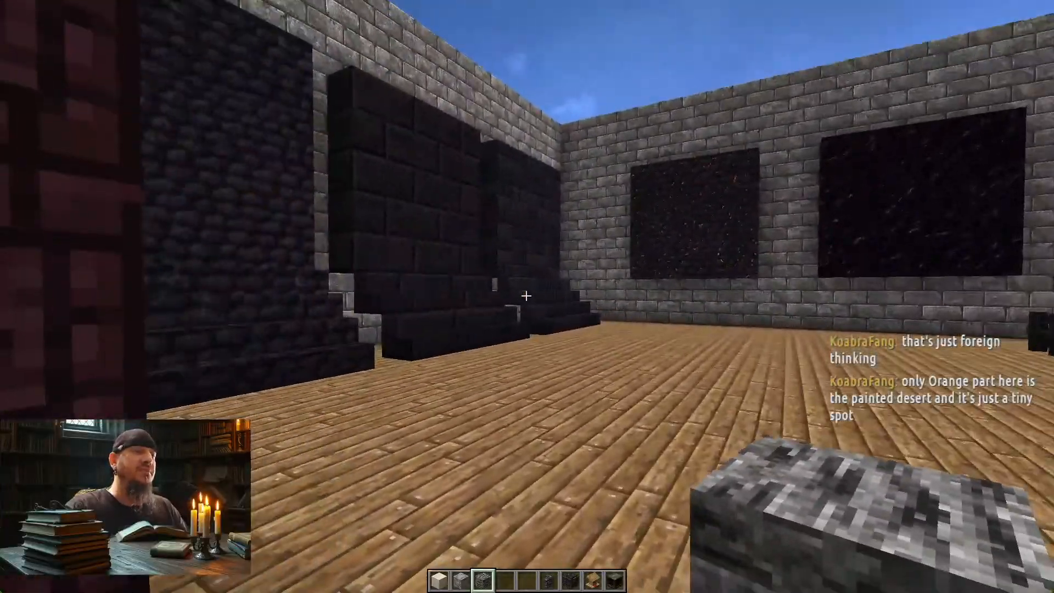
key("w")
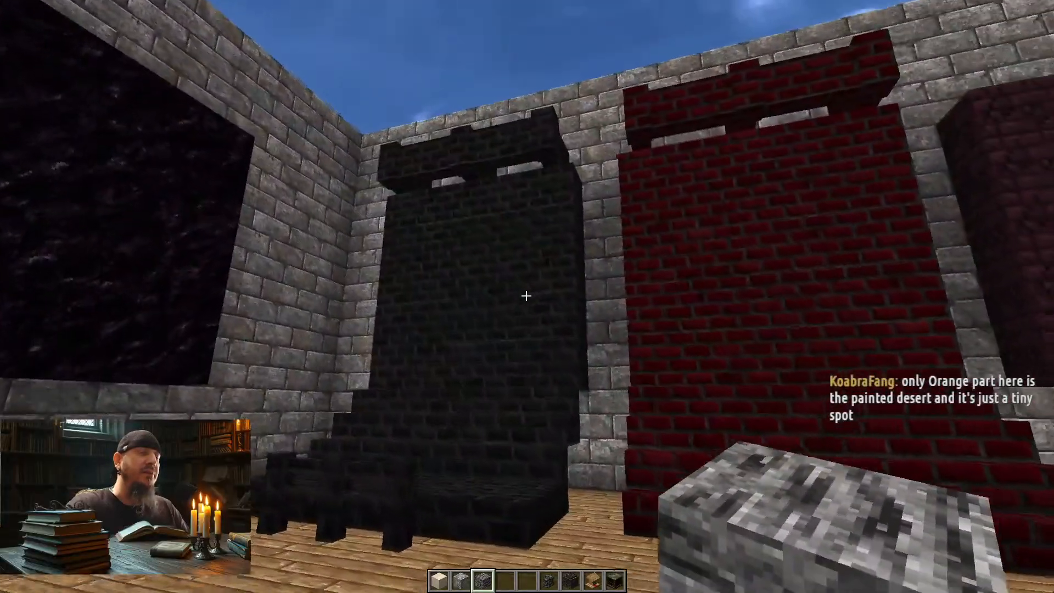
key("w")
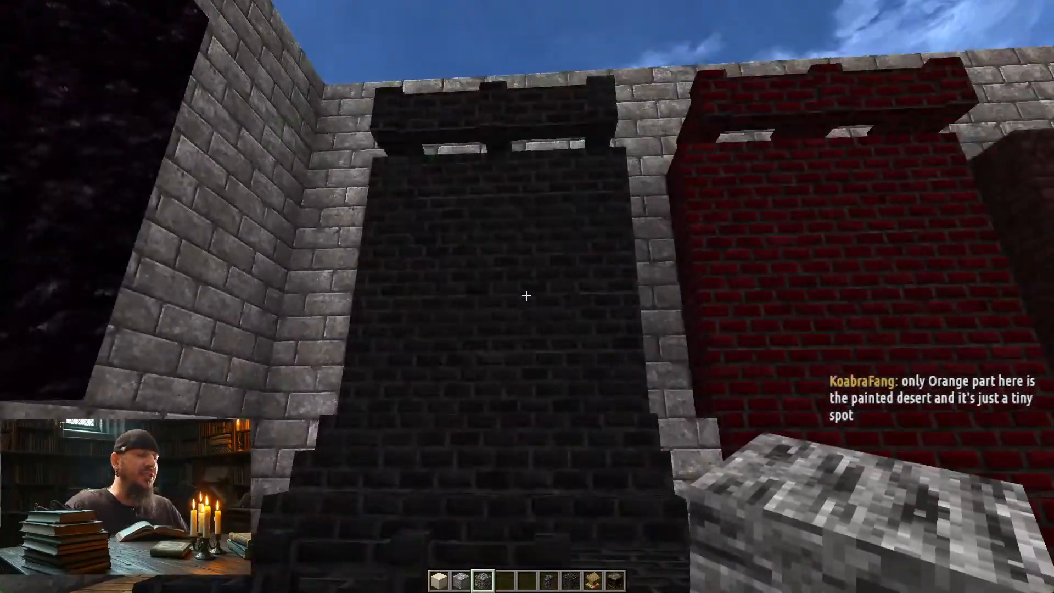
key("s")
key("d")
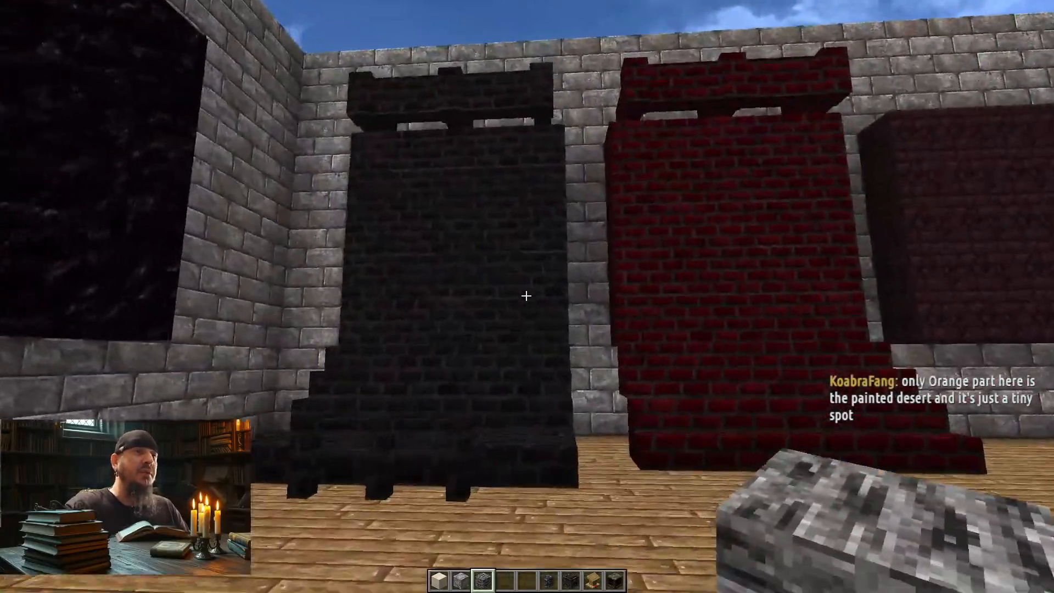
key("w")
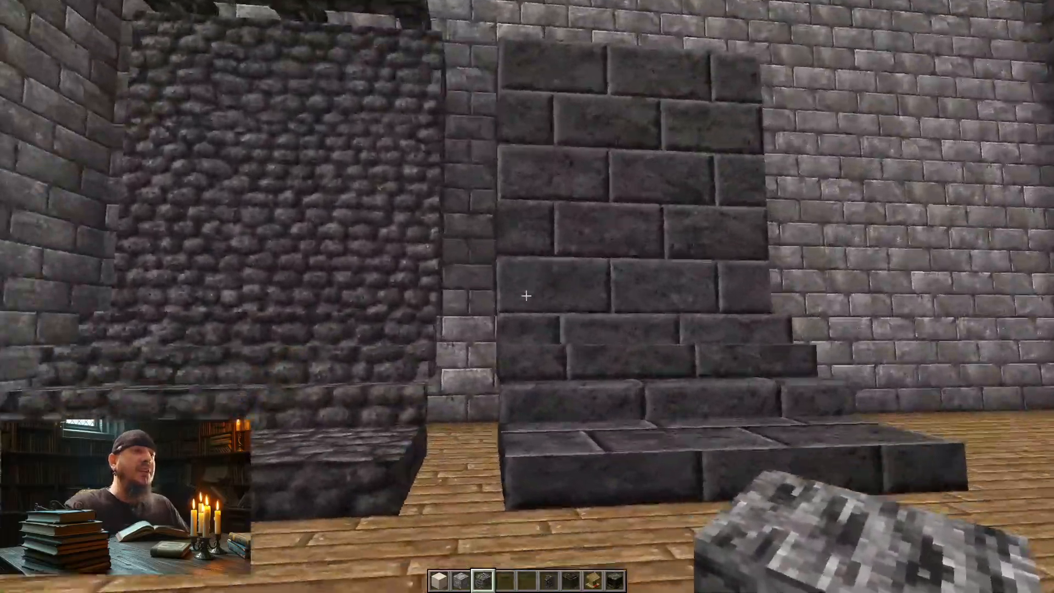
Step: Examine the dark brick wall and stairs and the neighbouring cobbled display up close, and head out into the corridor
key("w")
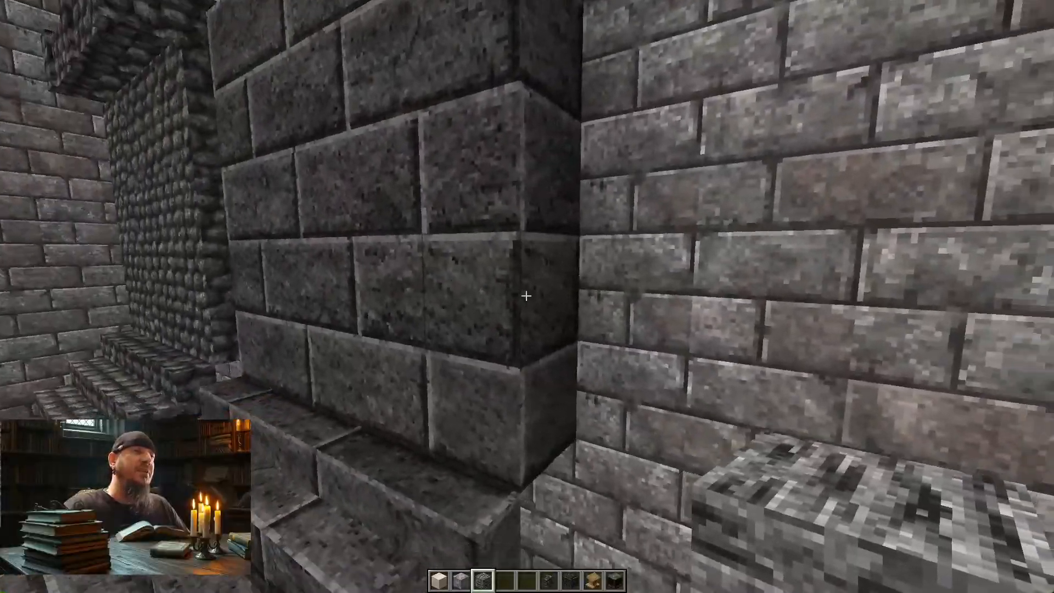
key("a")
key("s")
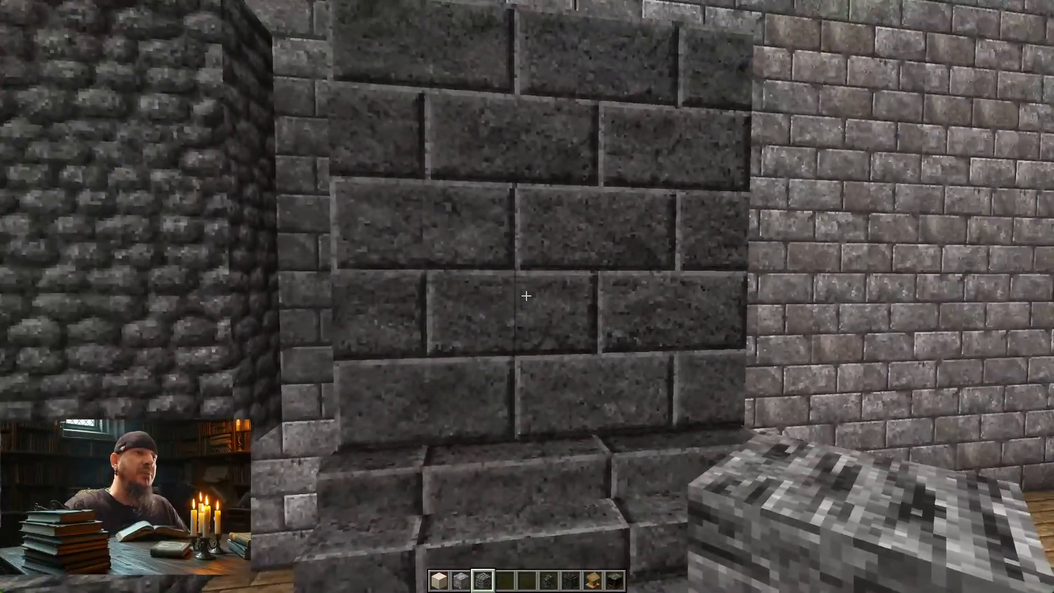
key("w")
key("w")
key("s")
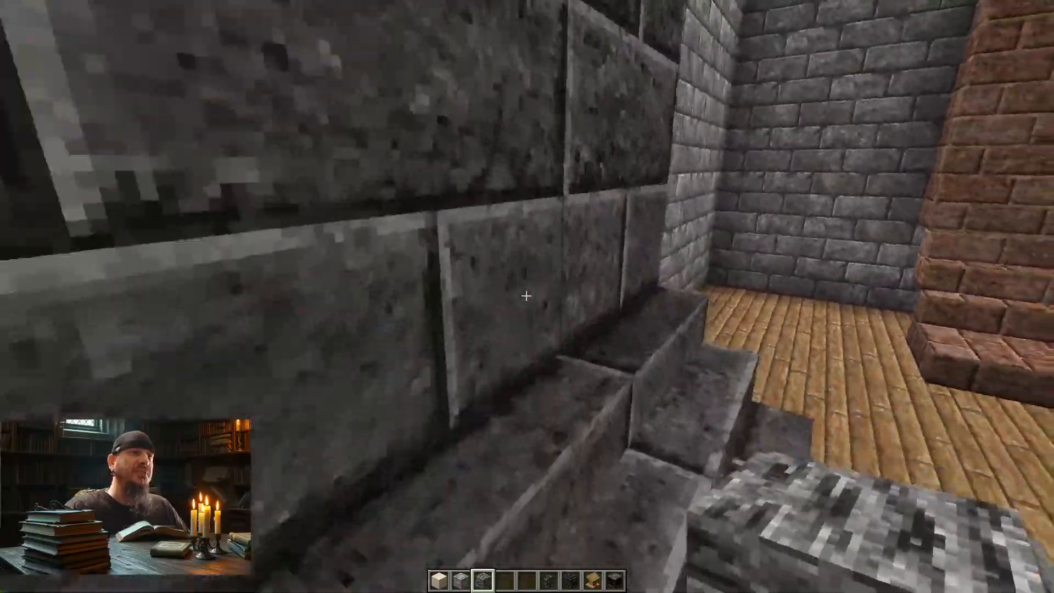
key("s")
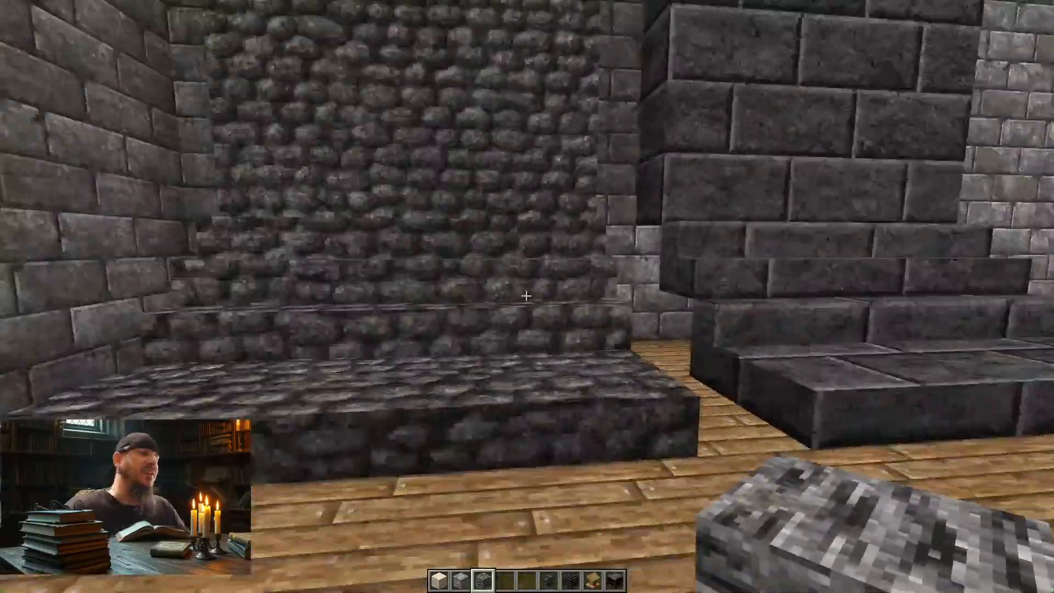
key("w")
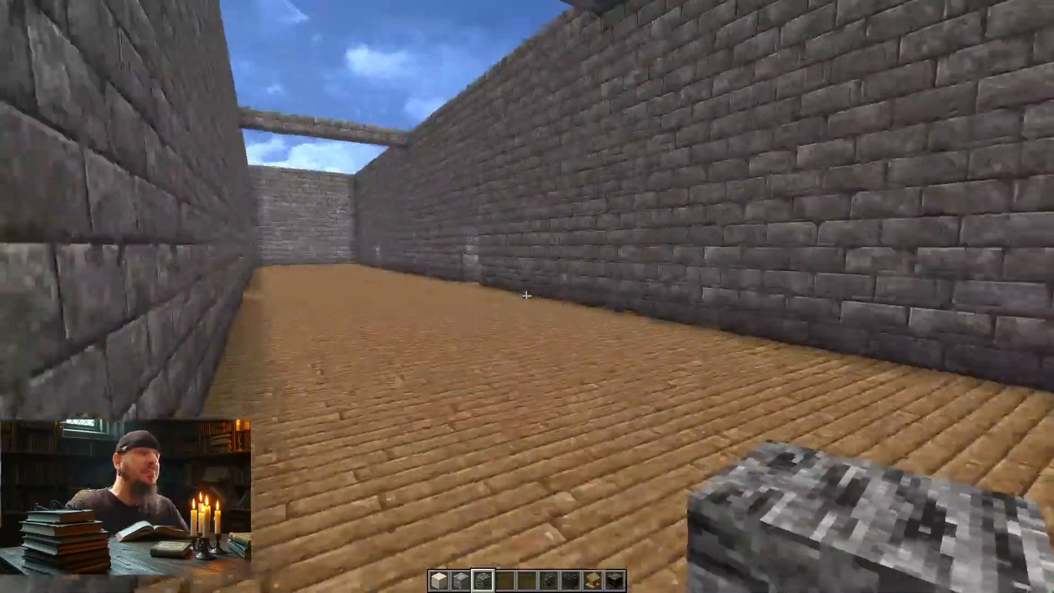
Step: Look over the showcase building from above, enter the professions room and pick the lectern block
key("space")
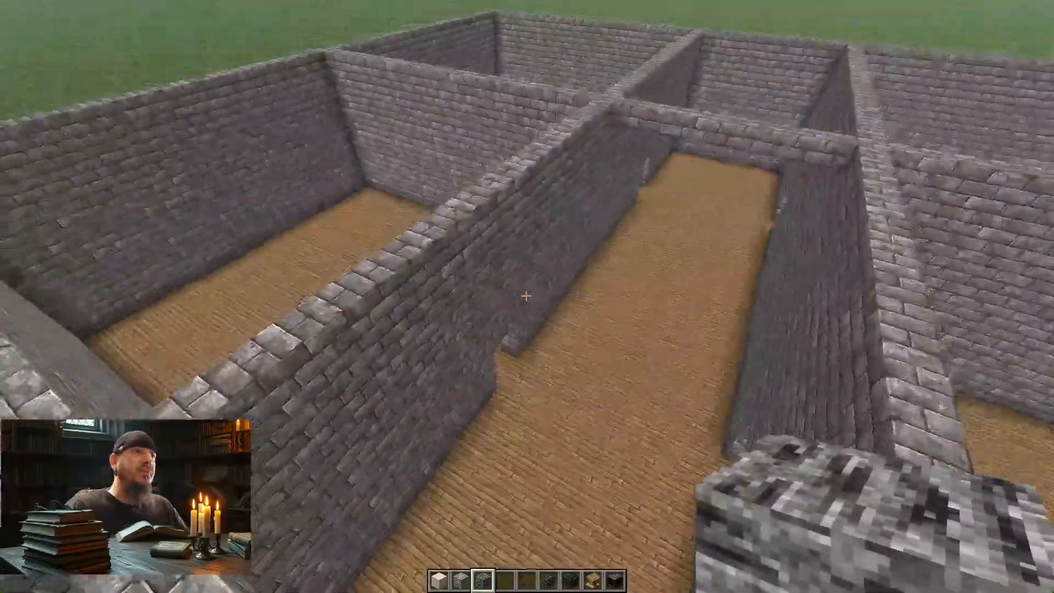
key("space")
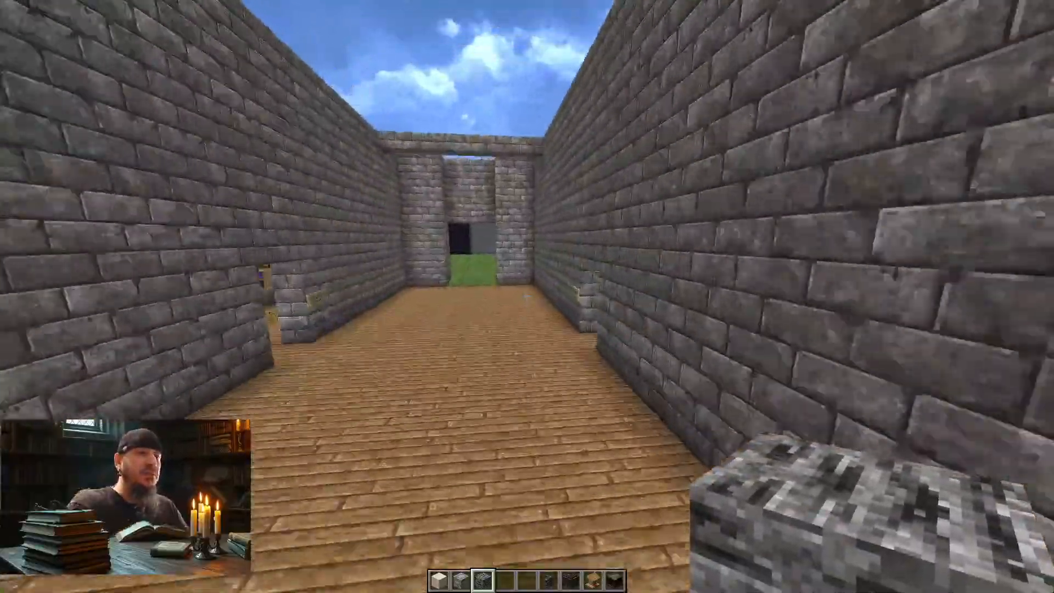
key("w")
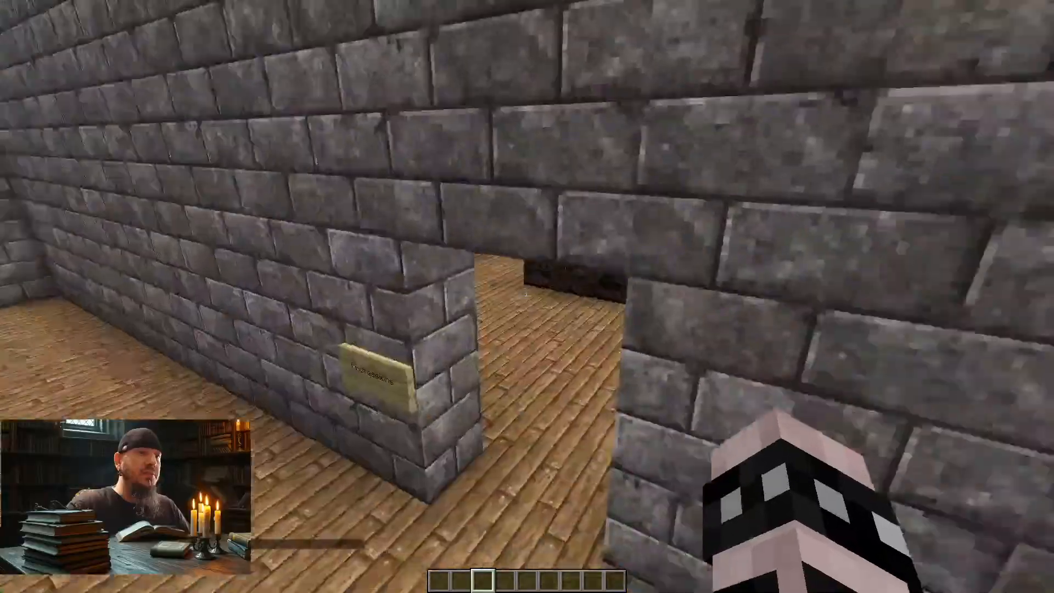
key("w")
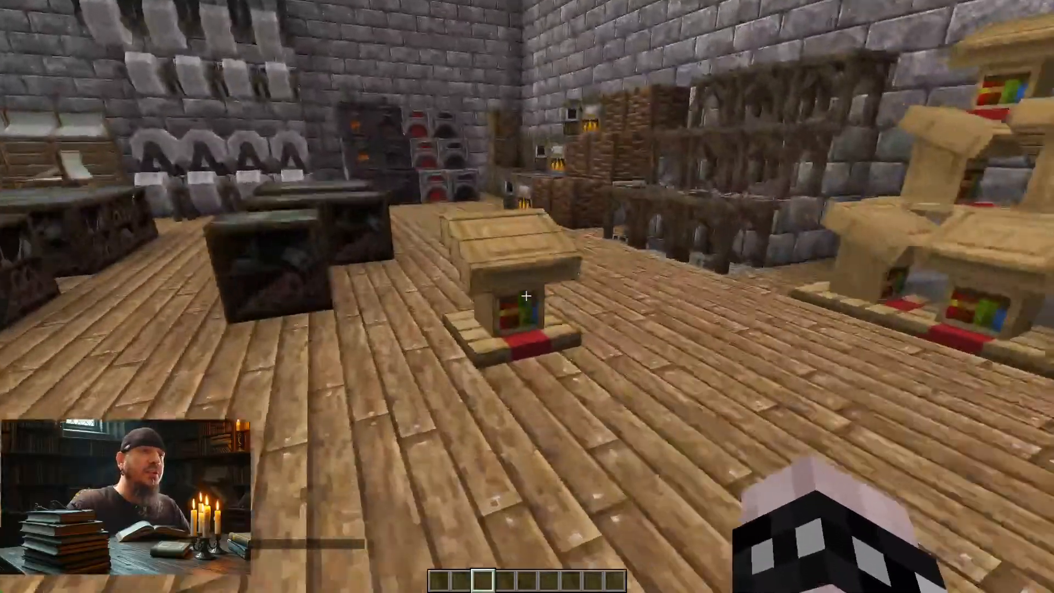
middle_click(527, 297)
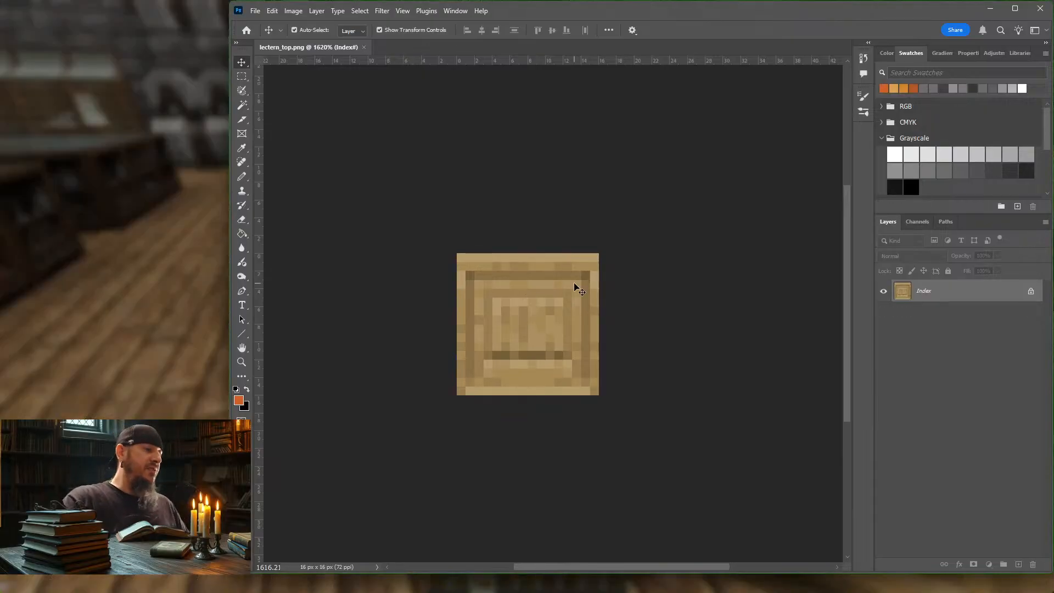
Step: In Photoshop, convert lectern_top.png from Indexed Color to RGB Color mode and unlock its layer
scroll(553, 305, "up", 2)
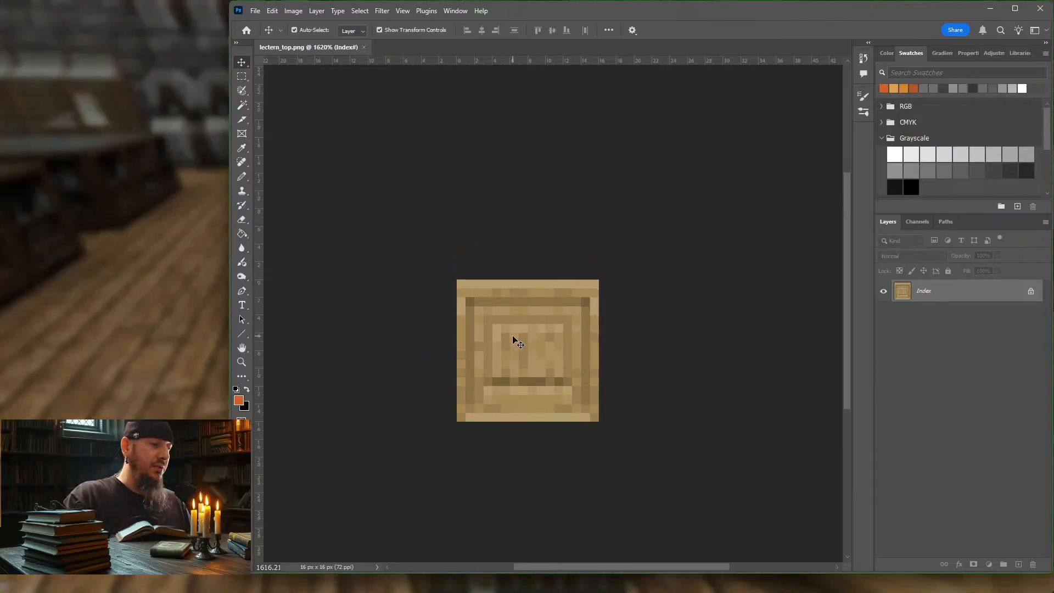
scroll(516, 340, "up", 3, "alt")
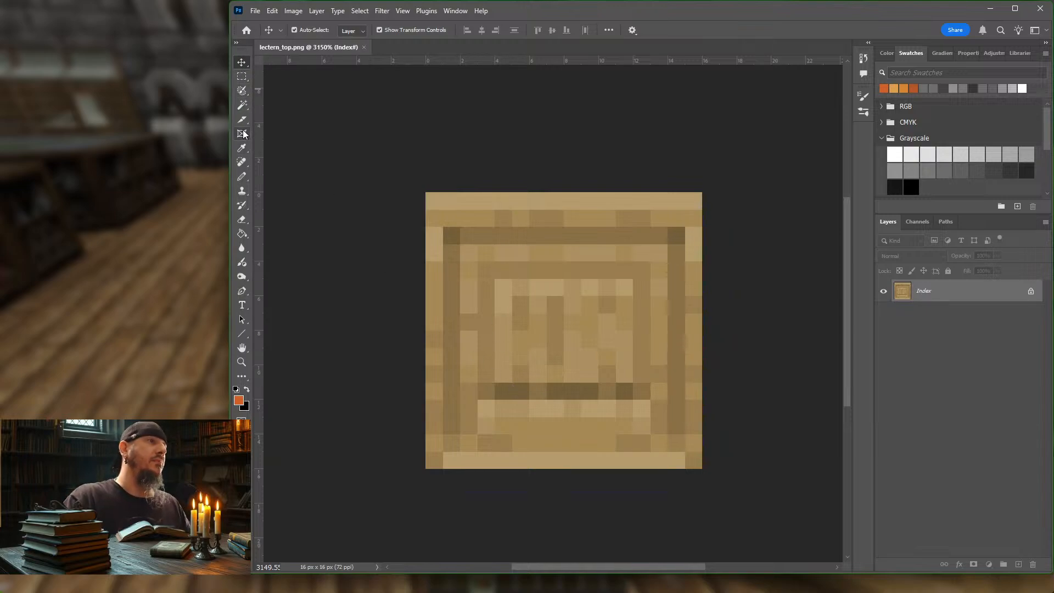
left_click_drag(243, 120, 271, 120)
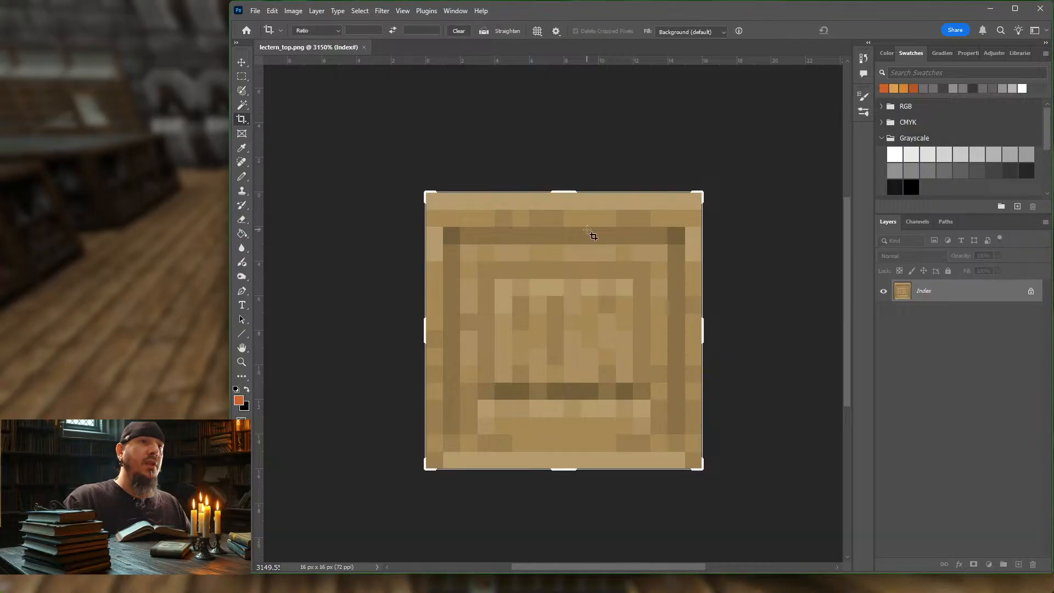
left_click(294, 11)
mouse_move(326, 24)
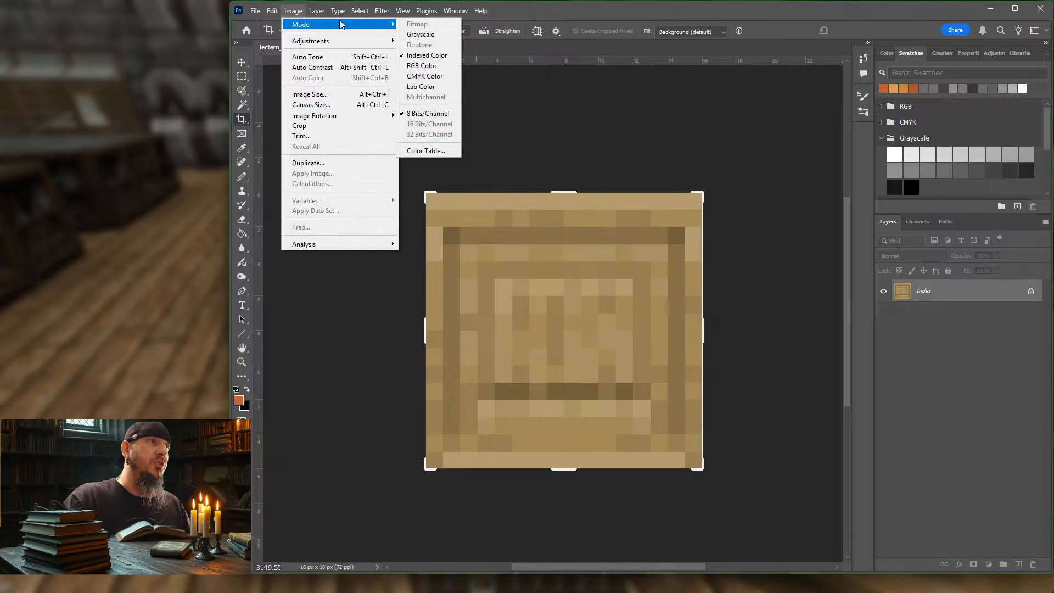
left_click(428, 67)
left_click(1030, 291)
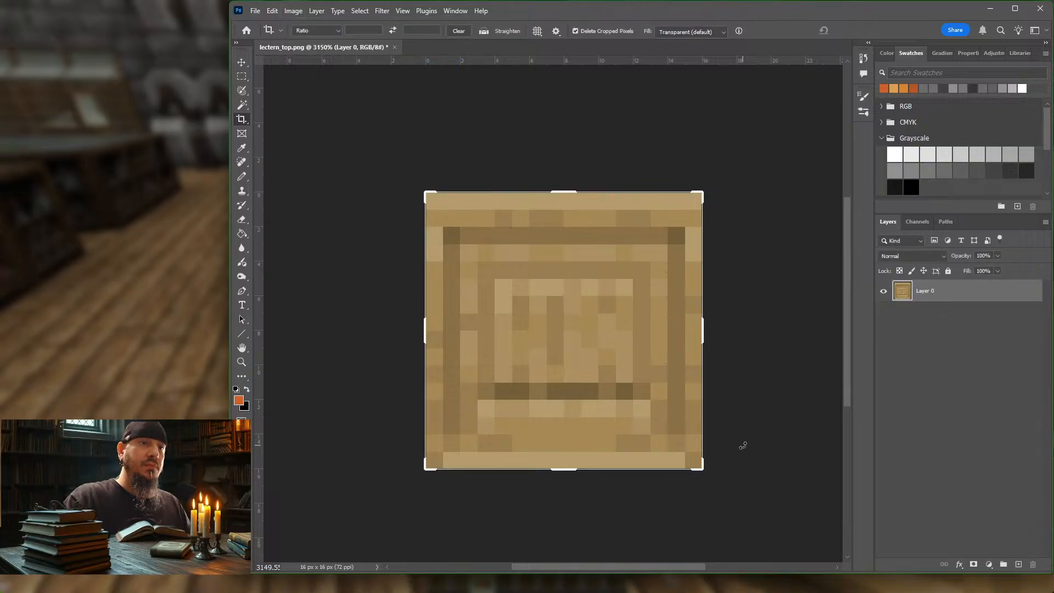
Step: Extend the lectern_top.png canvas to 32 x 32 px with the Crop tool, keeping the texture in the upper-left quarter
left_click_drag(702, 468, 742, 546)
key("Return")
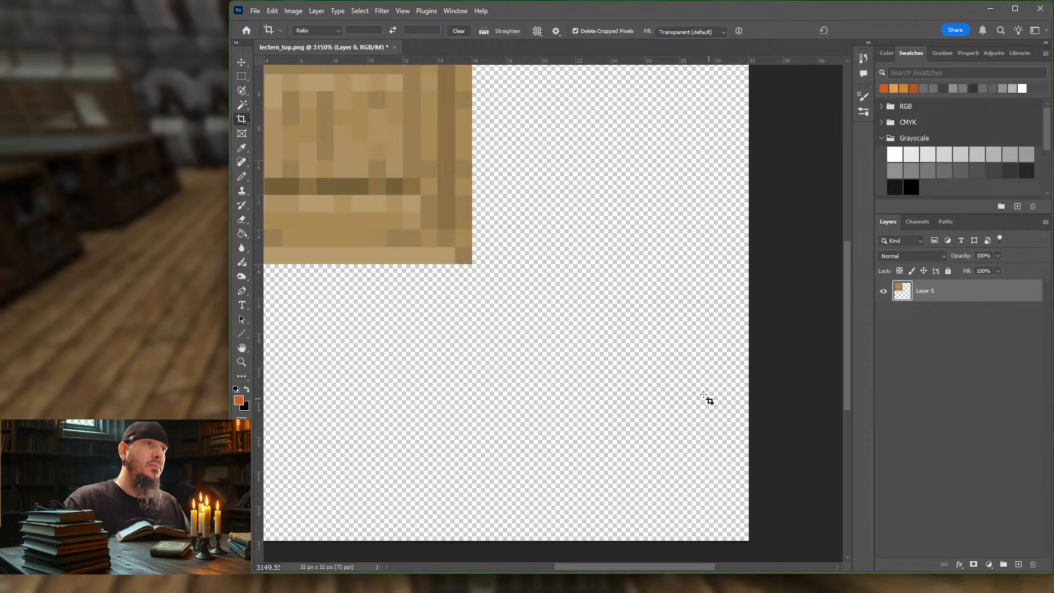
key("ctrl+0")
Step: Scale the lectern texture to 200% so it fills the canvas, using Nearest Neighbor interpolation
left_click(241, 62)
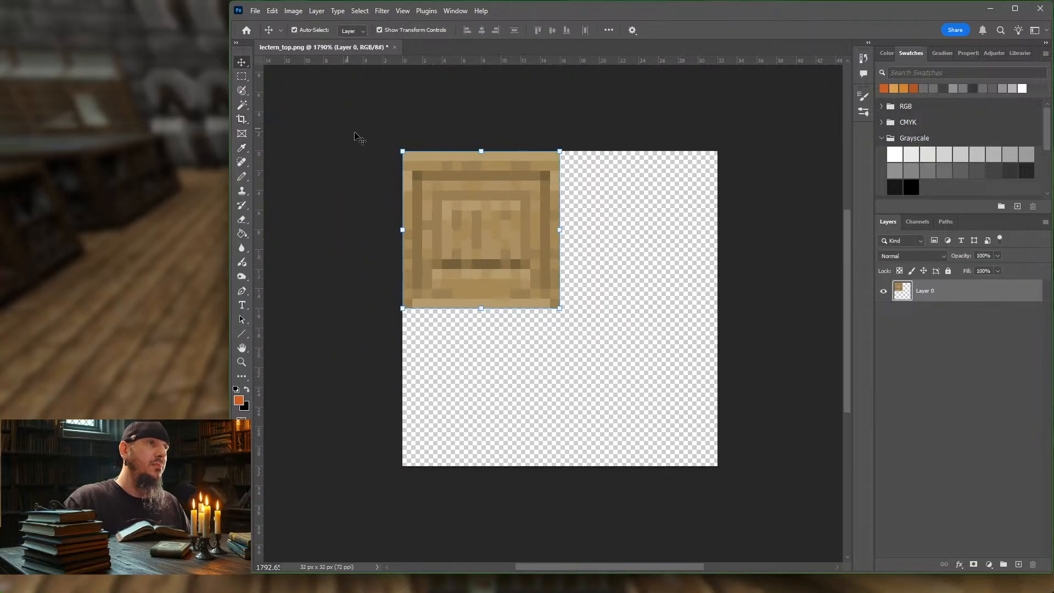
left_click_drag(559, 308, 715, 464)
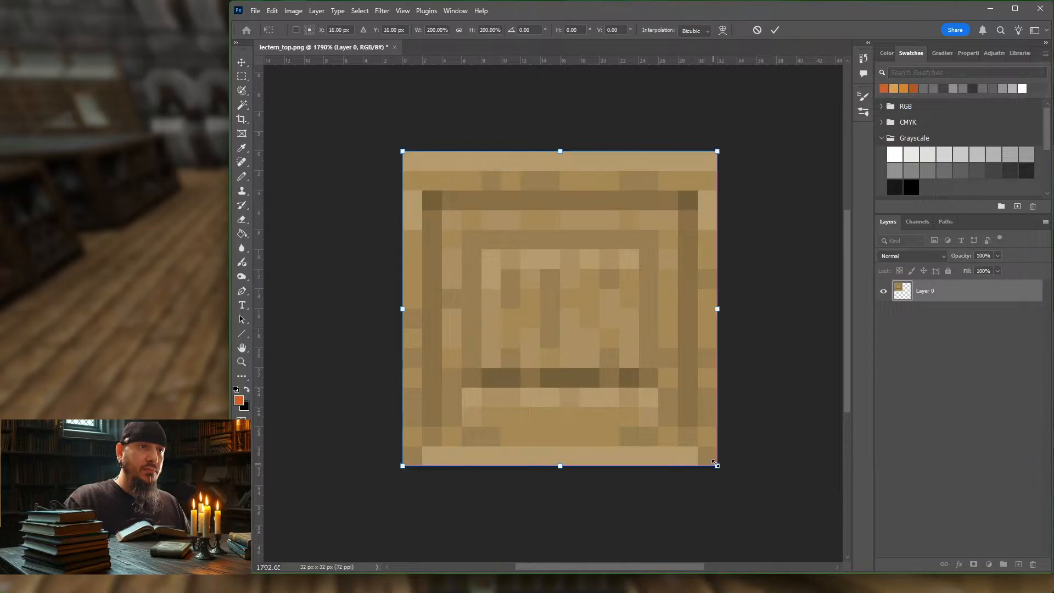
left_click(698, 30)
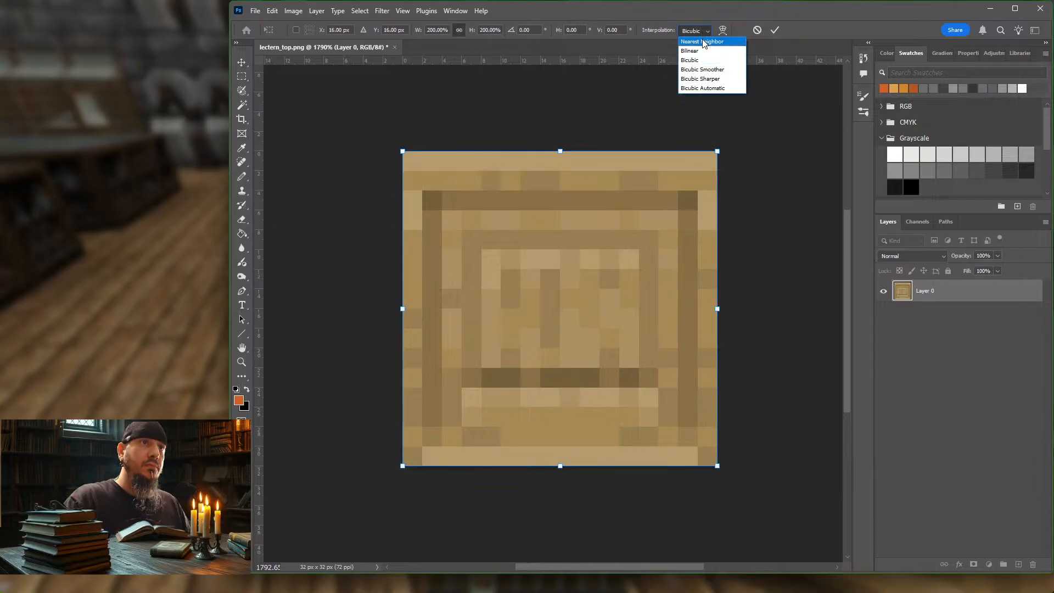
left_click(703, 42)
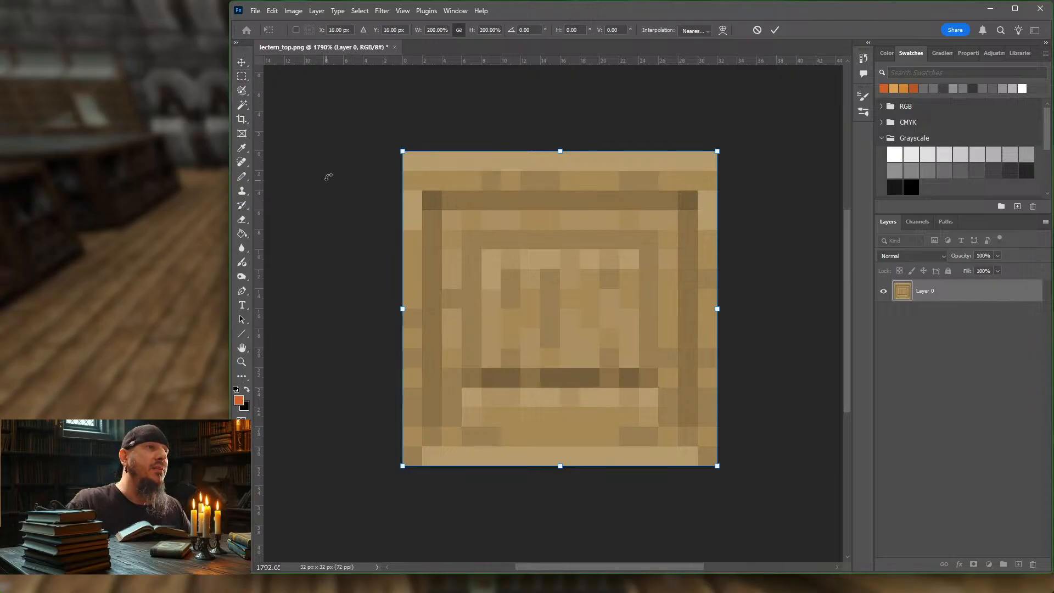
key("Return")
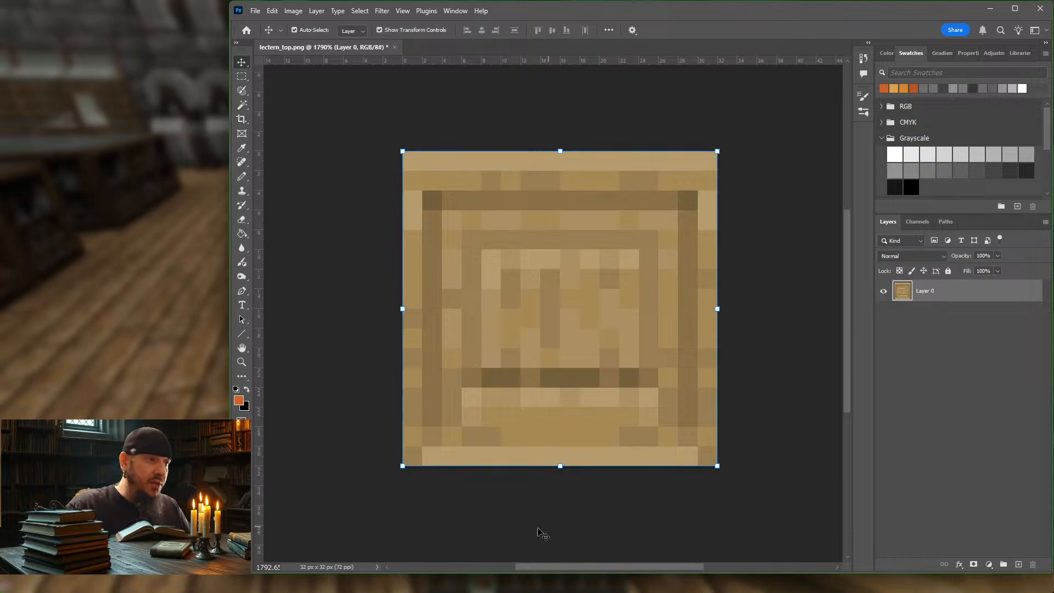
Step: Deselect the texture layer and switch back to Minecraft, resuming the game beside the lecterns
left_click(241, 76)
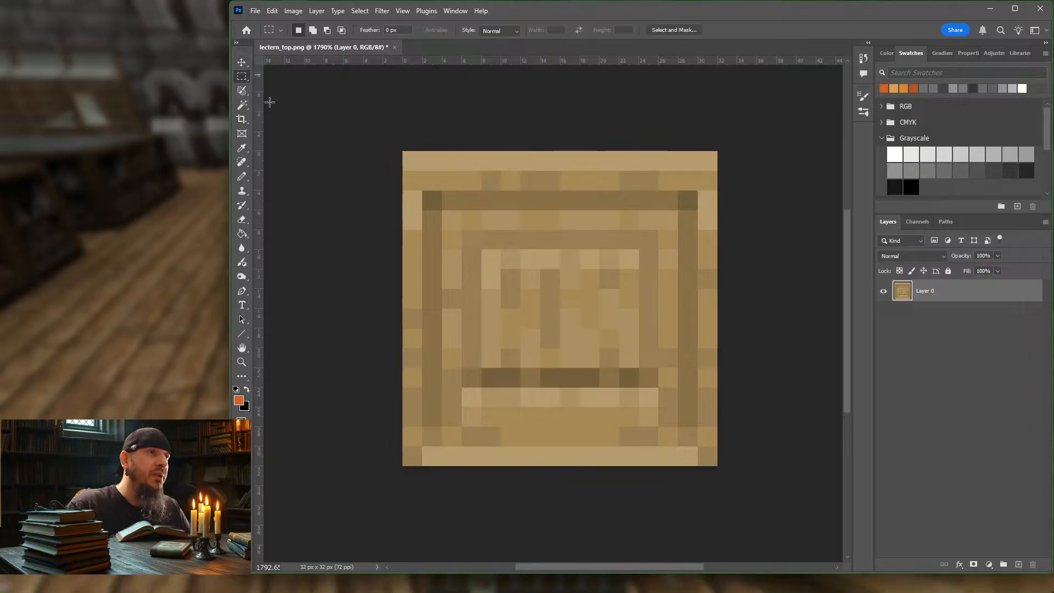
left_click(1006, 399)
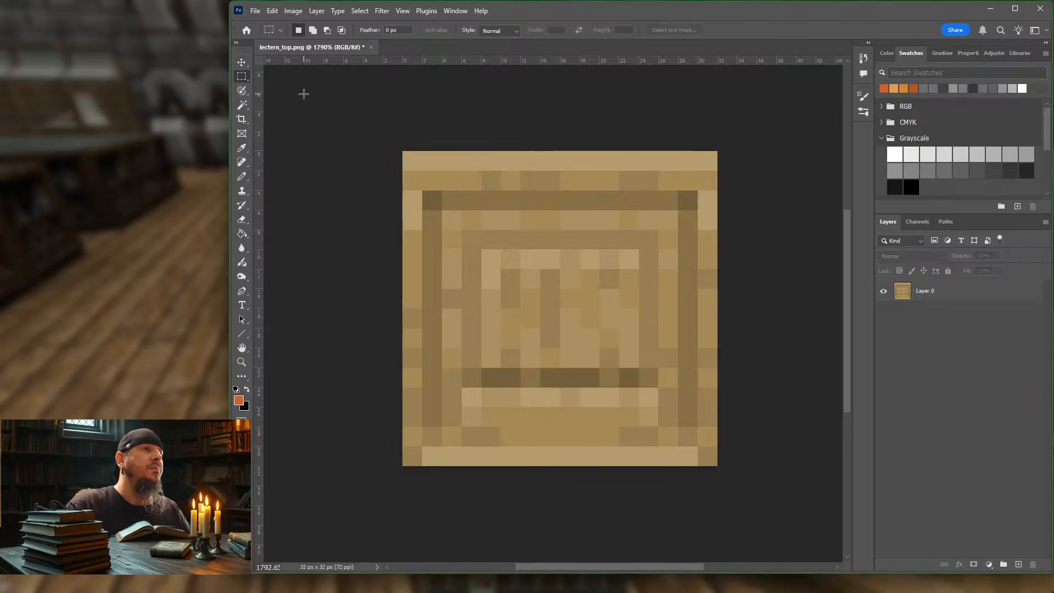
left_click(171, 228)
left_click(518, 171)
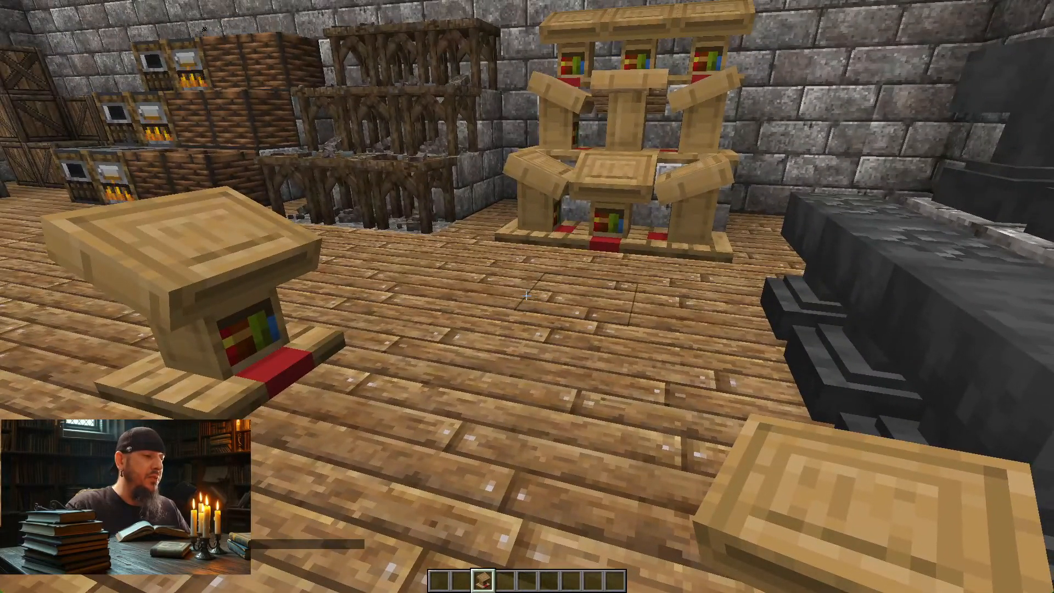
Step: Switch to File Explorer and open the resource pack's assets/minecraft/models/block folder
key("alt+Tab")
key("alt+Tab")
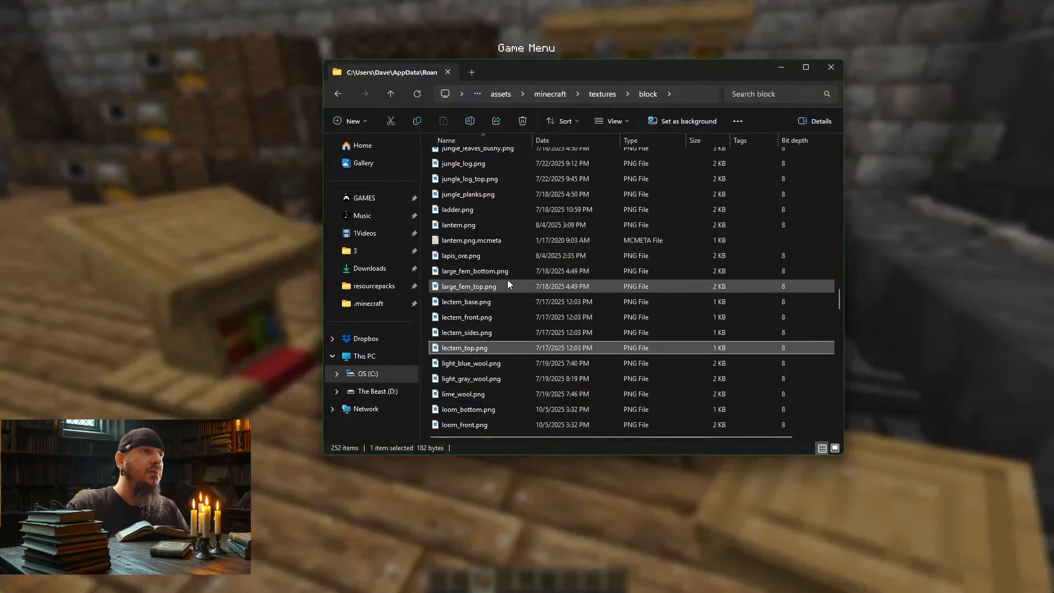
scroll(554, 165, "up", 1)
left_click(556, 94)
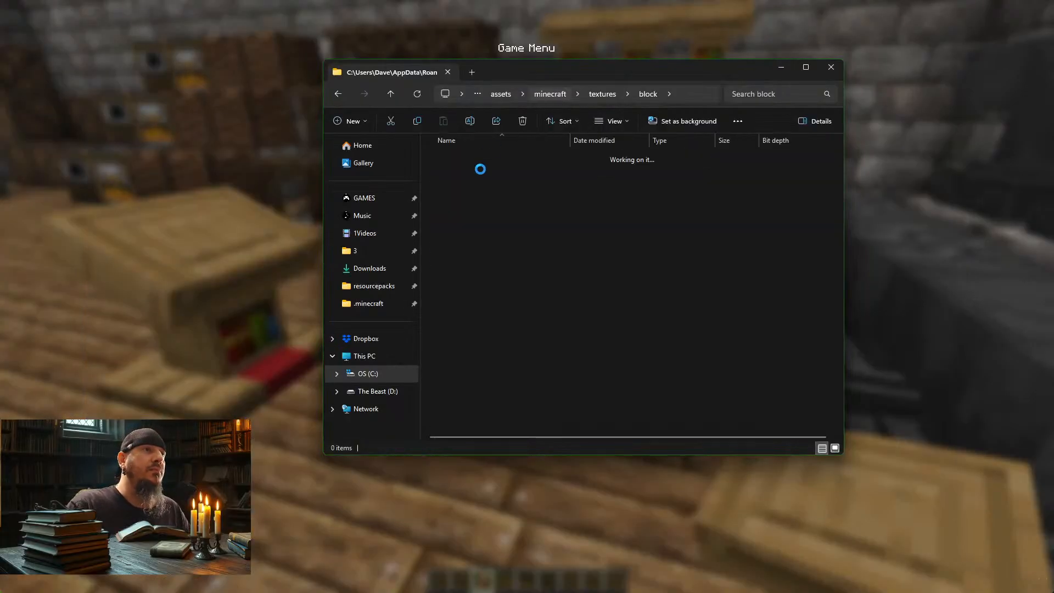
double_click(460, 171)
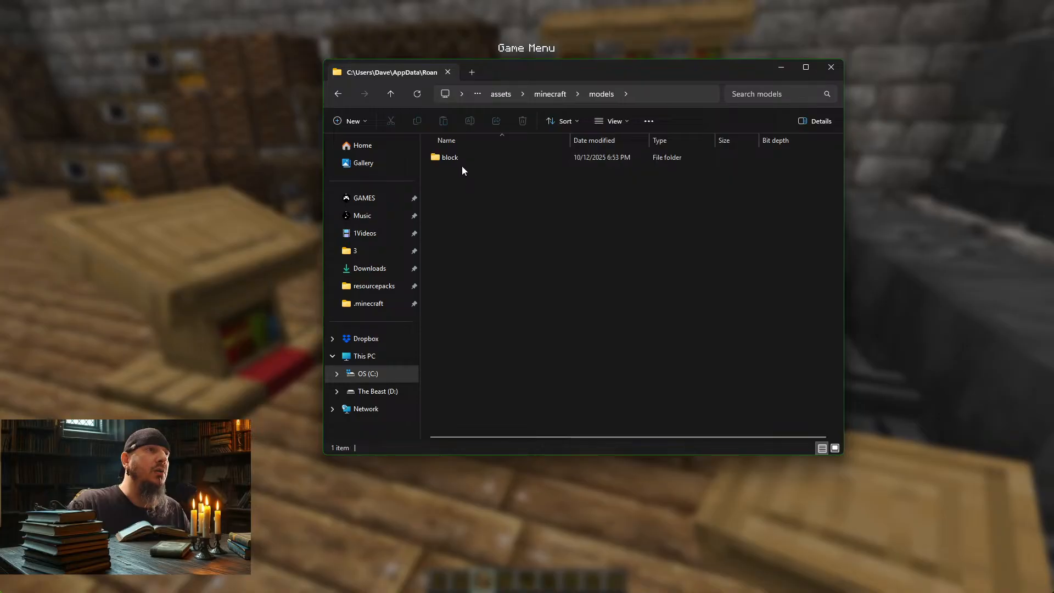
double_click(456, 156)
Step: Find lectern.json among the block models and open it with a chosen program
scroll(469, 329, "down", 6)
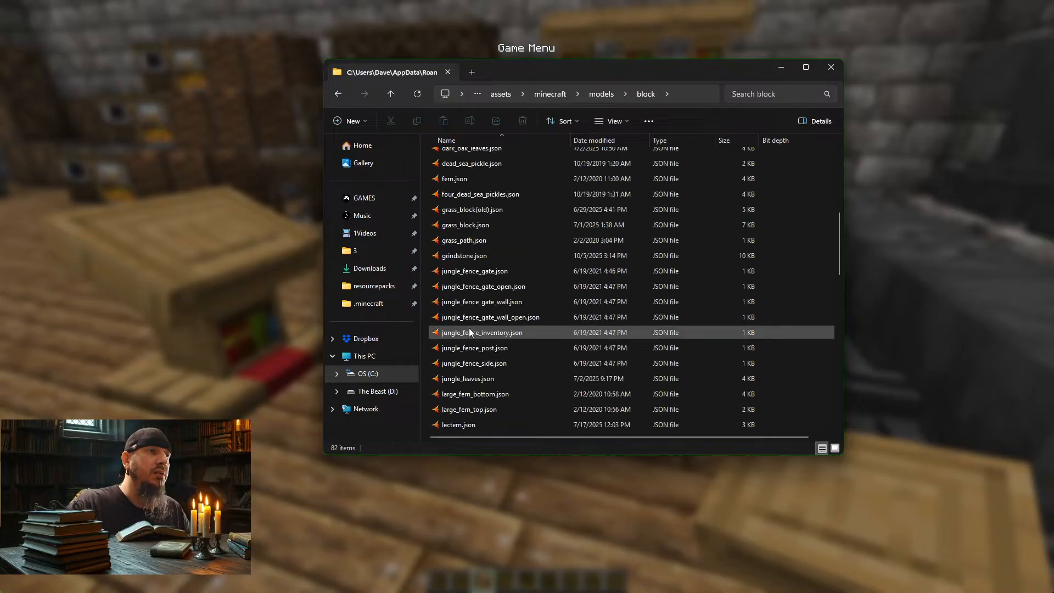
scroll(470, 332, "down", 1)
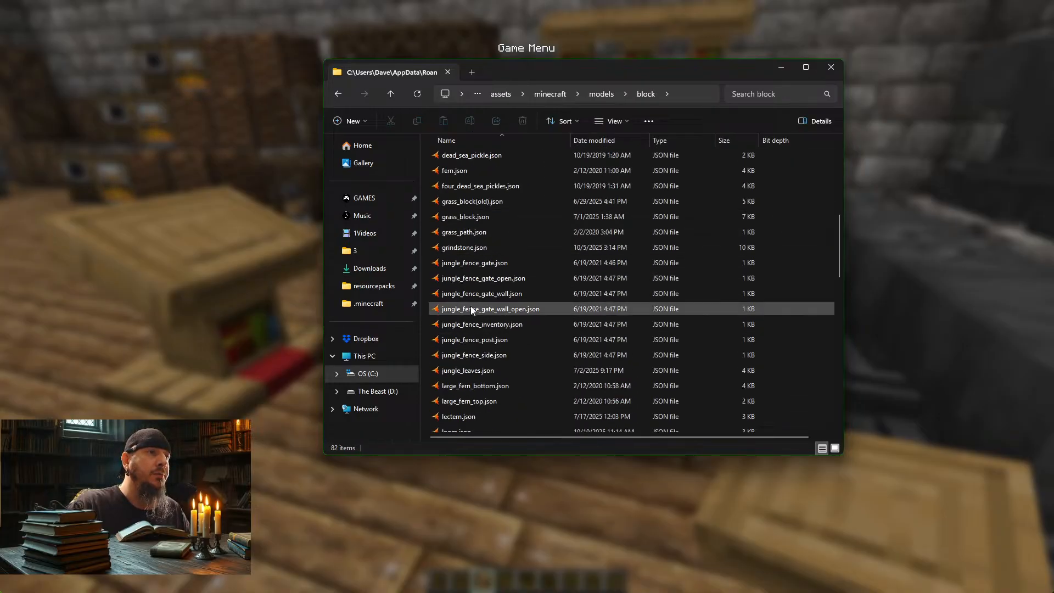
scroll(471, 311, "down", 1)
left_click(461, 380)
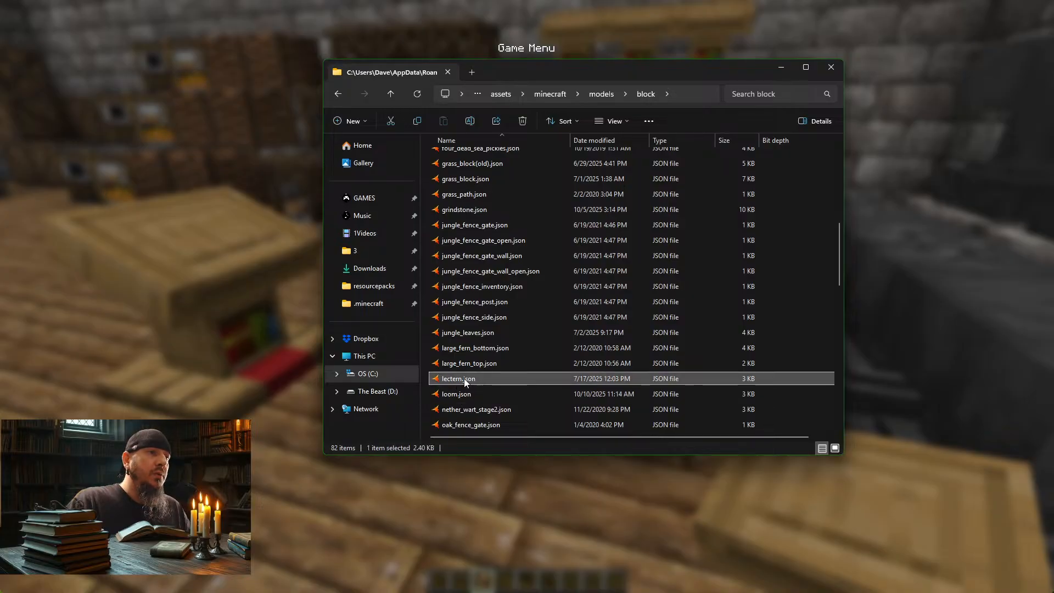
right_click(464, 381)
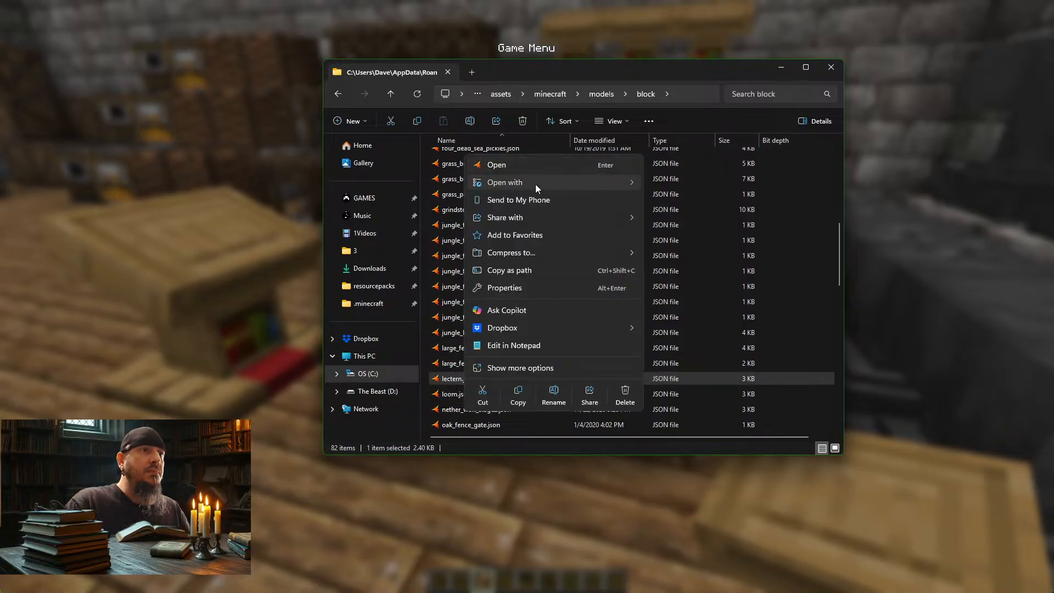
mouse_move(535, 183)
left_click(706, 185)
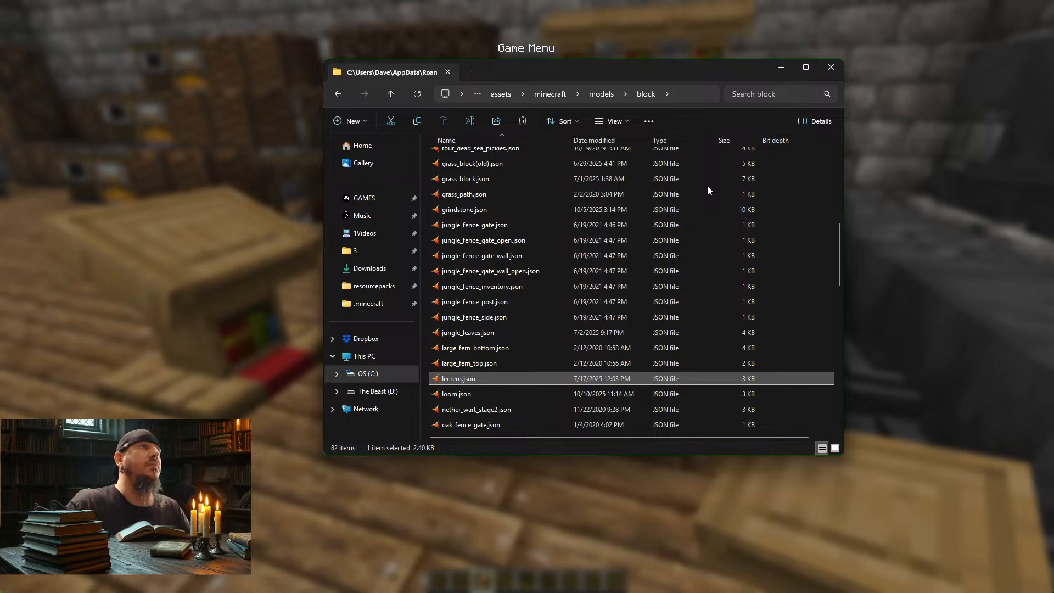
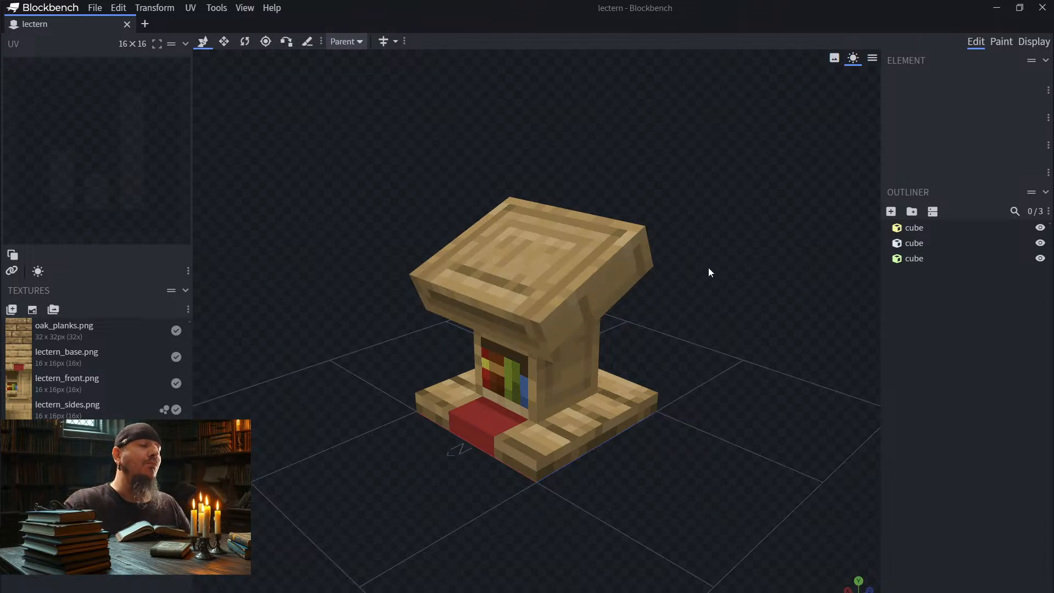
Step: Restore the model editor from full screen, reposition it and resize its window so the lectern in Minecraft stays visible beside it
left_click_drag(793, 304, 848, 303)
left_click(1020, 8)
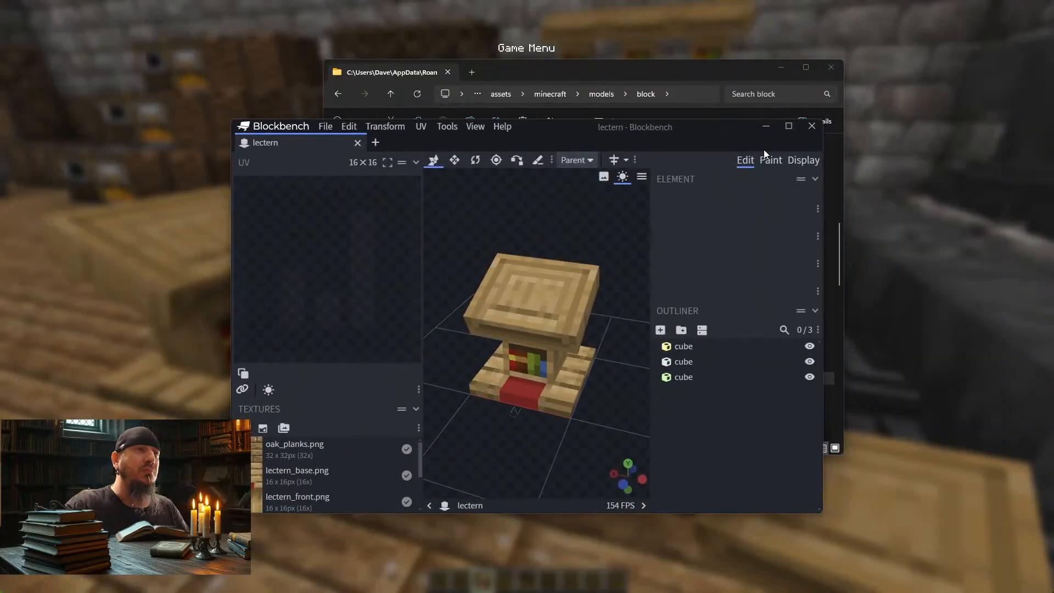
left_click_drag(697, 132, 927, 8)
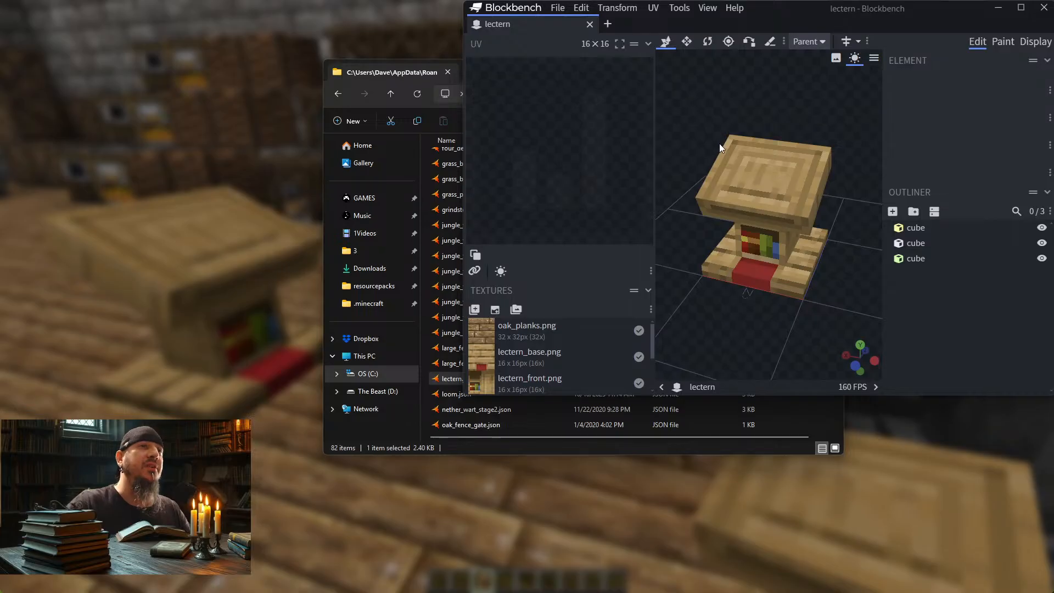
left_click_drag(466, 393, 235, 553)
Step: Examine the lectern's slanted top cube and the UV mapping of its upper face
left_click_drag(813, 278, 696, 235)
left_click(673, 233)
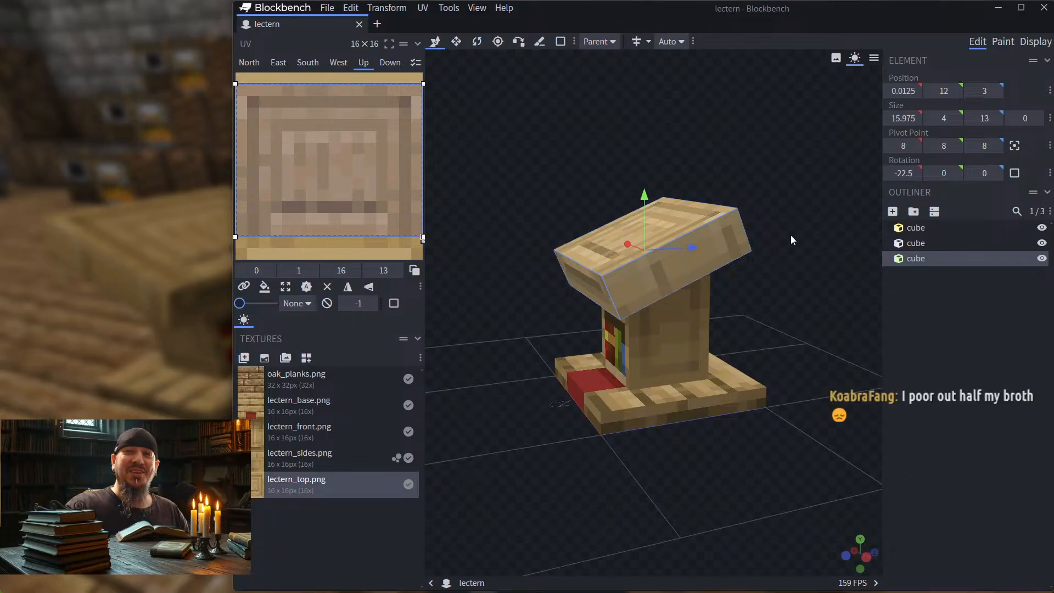
left_click(953, 329)
left_click(956, 256)
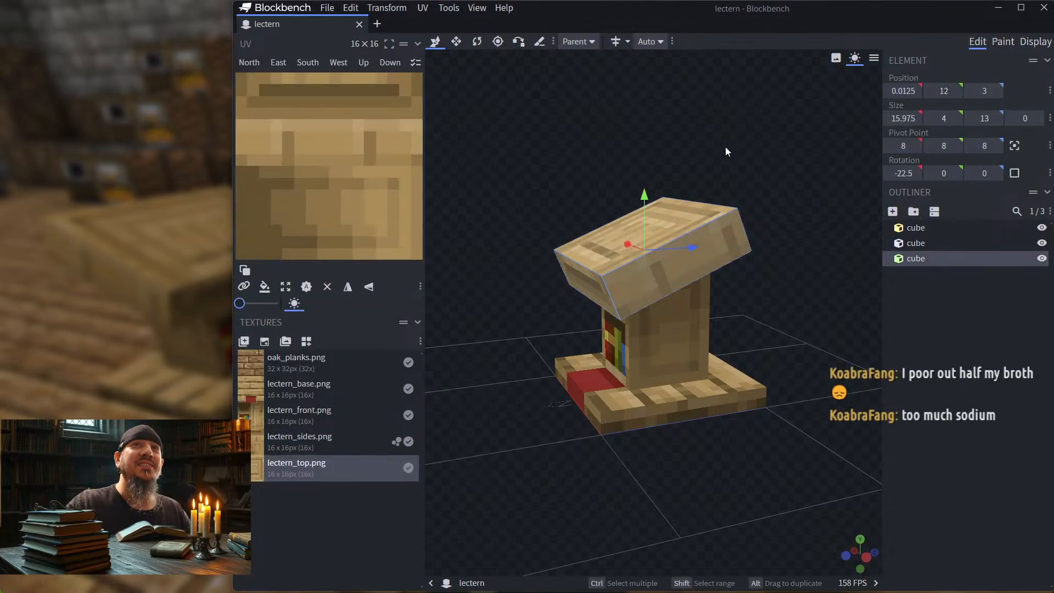
left_click_drag(776, 170, 796, 198)
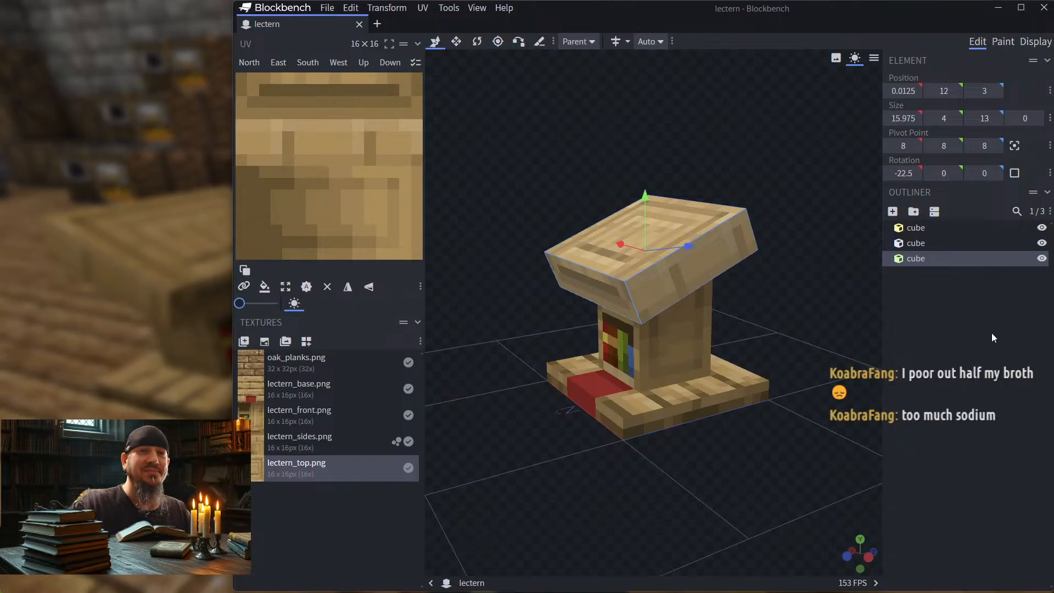
left_click(971, 289)
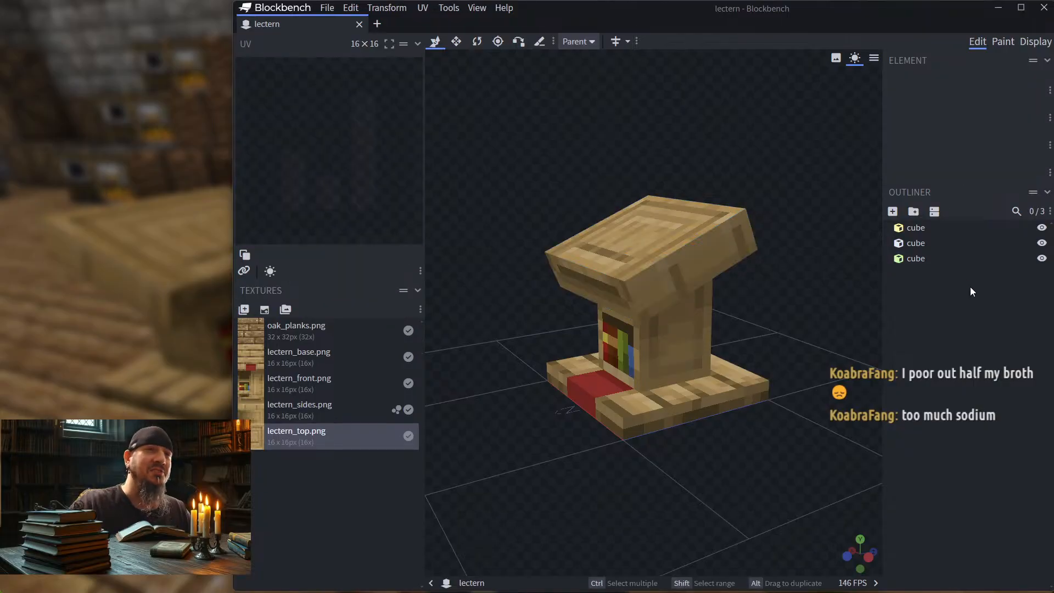
left_click(664, 222)
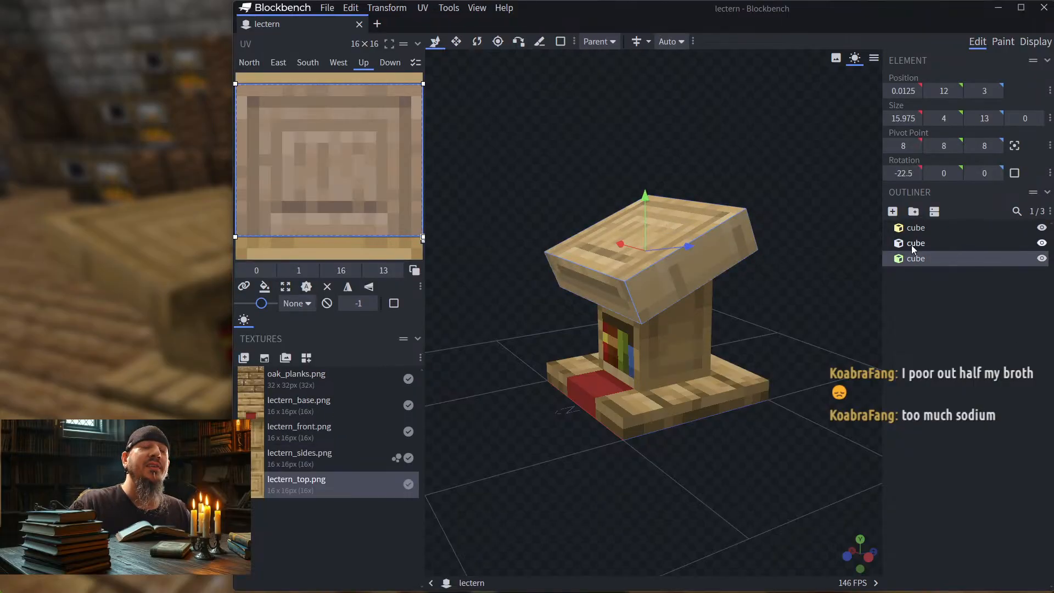
left_click_drag(784, 228, 805, 233)
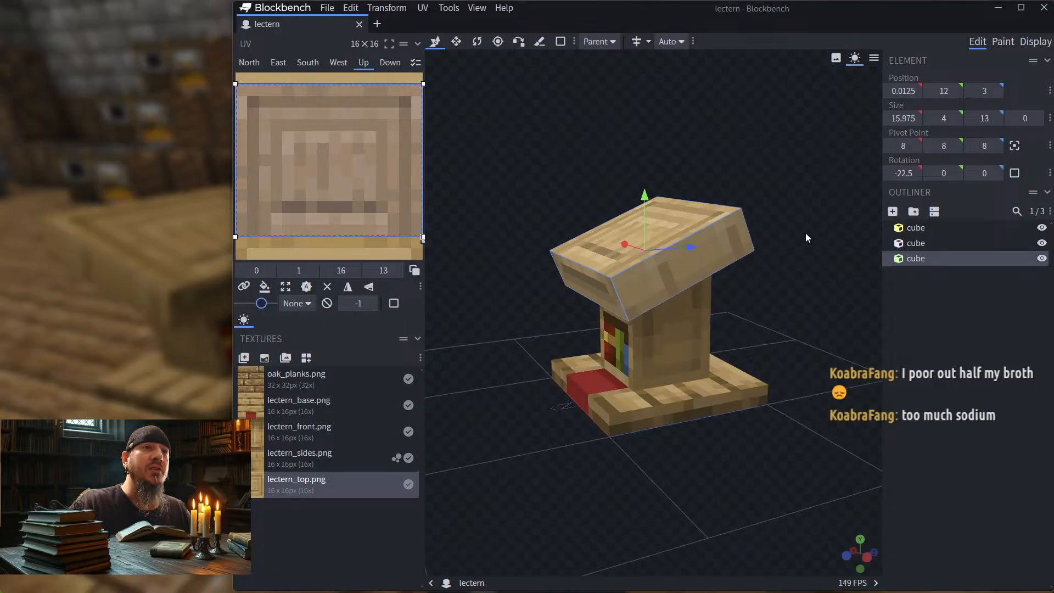
Step: Reduce the slanted top cube's height to 3 by raising its underside, and shorten its west face UV to 3
left_click(723, 244)
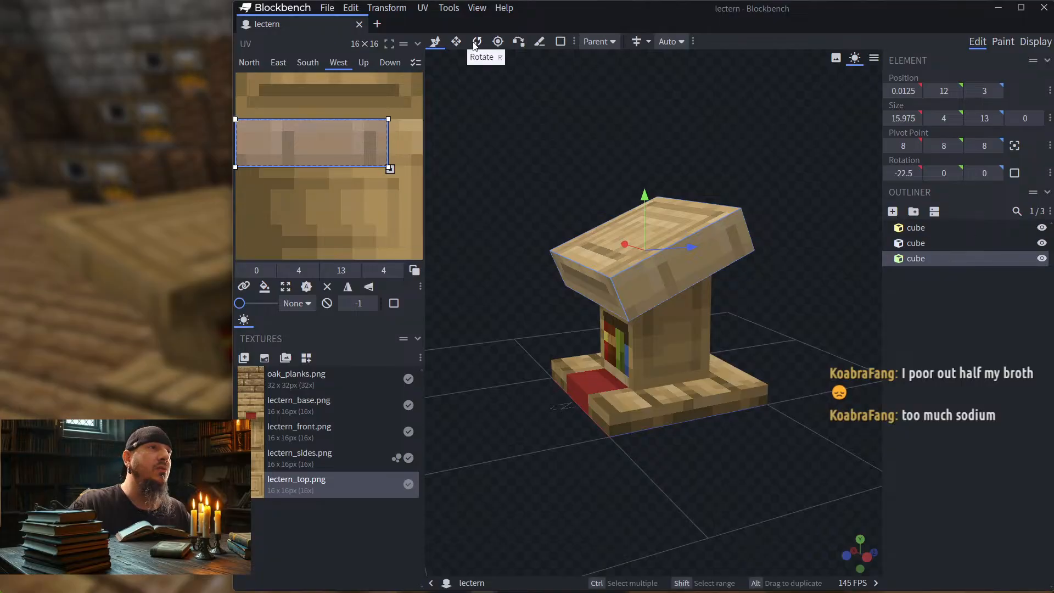
left_click(458, 42)
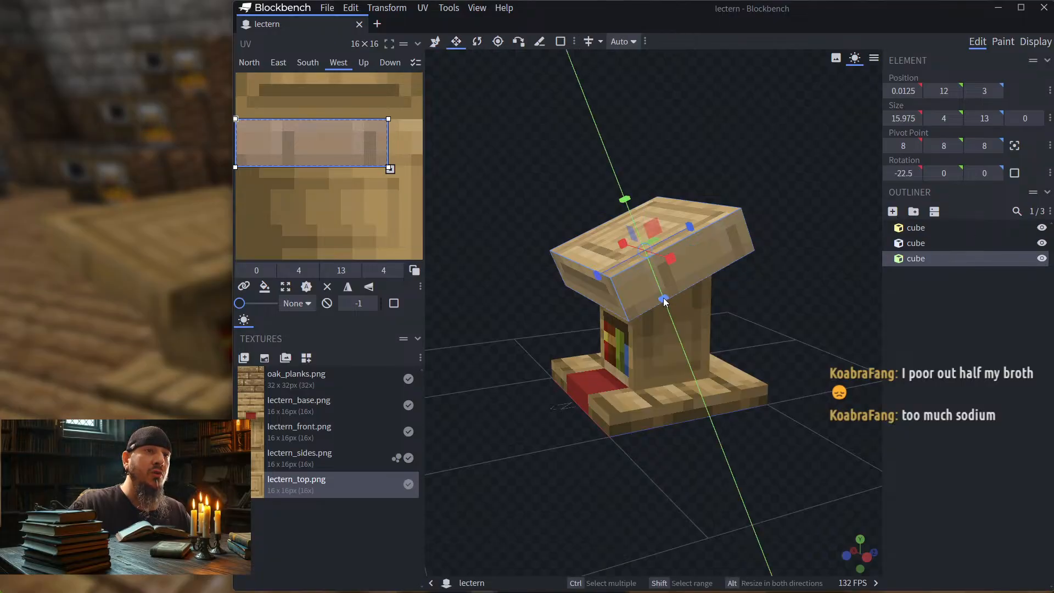
left_click_drag(663, 299, 660, 294)
left_click_drag(329, 167, 330, 160)
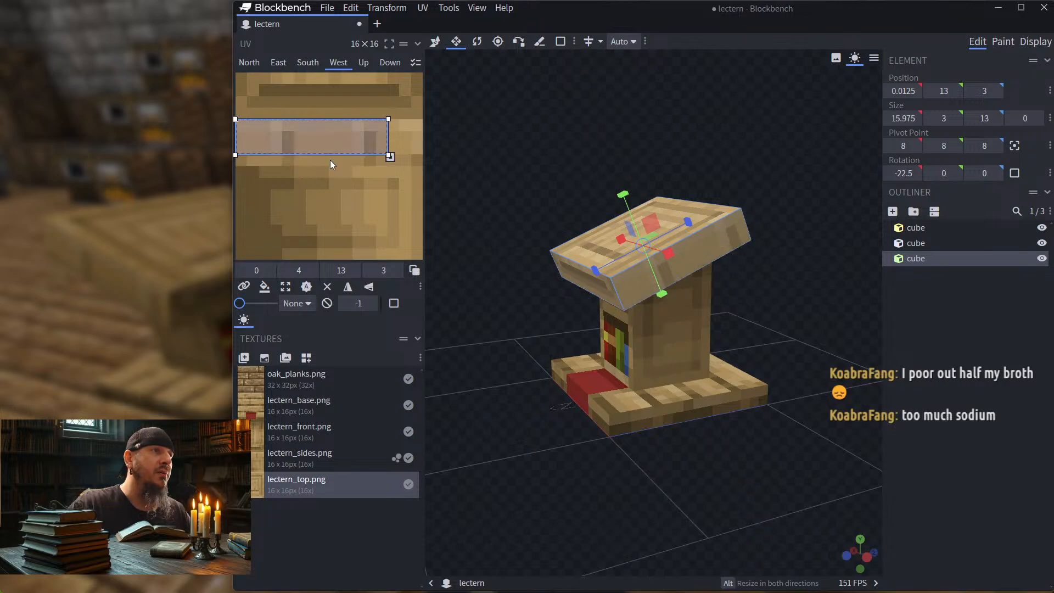
Step: Shorten the UV areas of the slanted top's north, east and south faces to a height of 3
left_click_drag(551, 202, 609, 256)
left_click(606, 272)
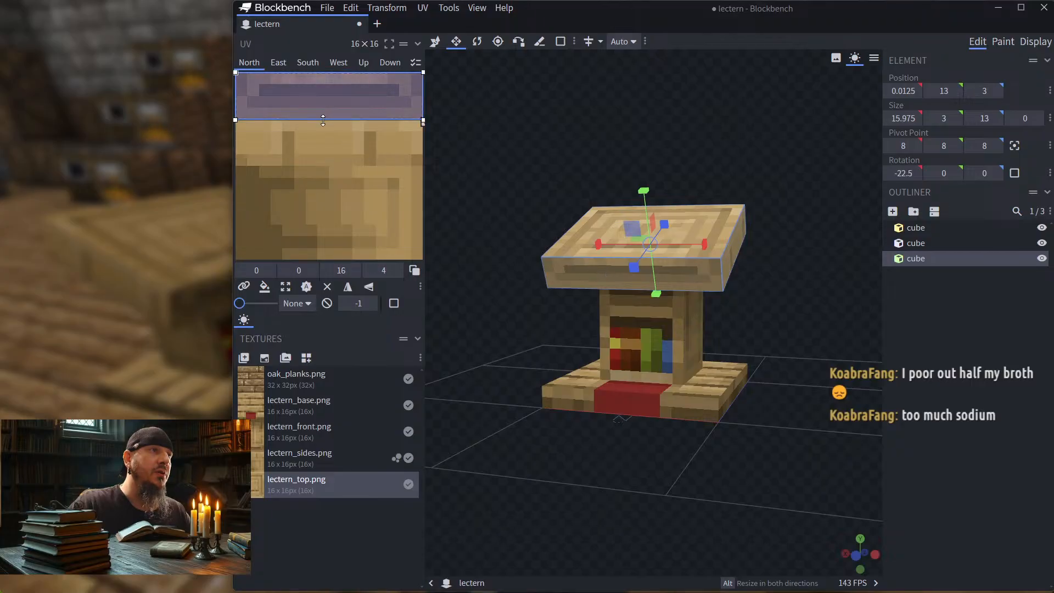
left_click_drag(324, 116, 324, 111)
left_click_drag(482, 157, 598, 172)
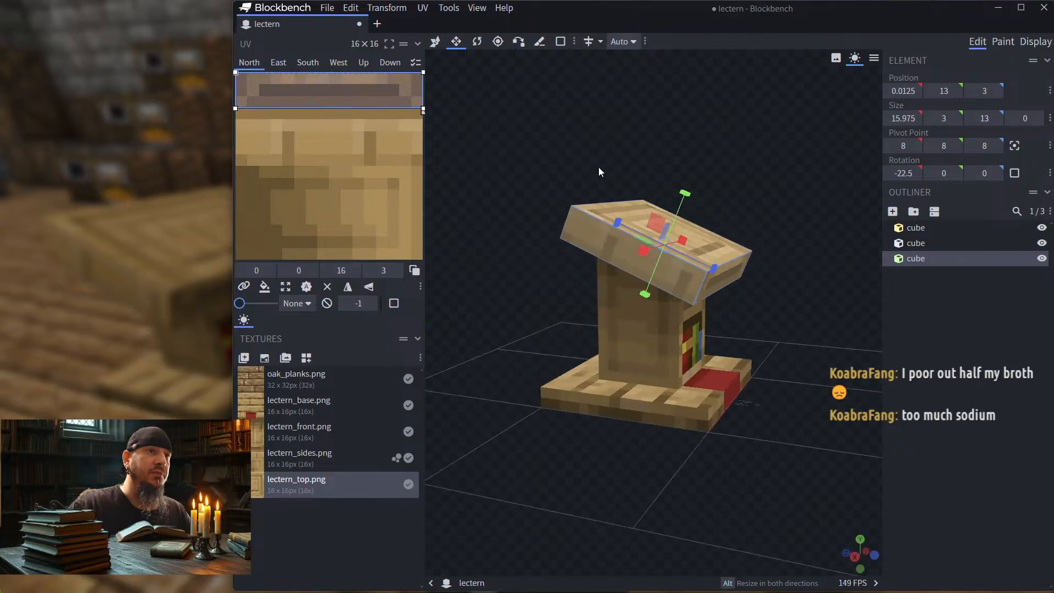
left_click(608, 242)
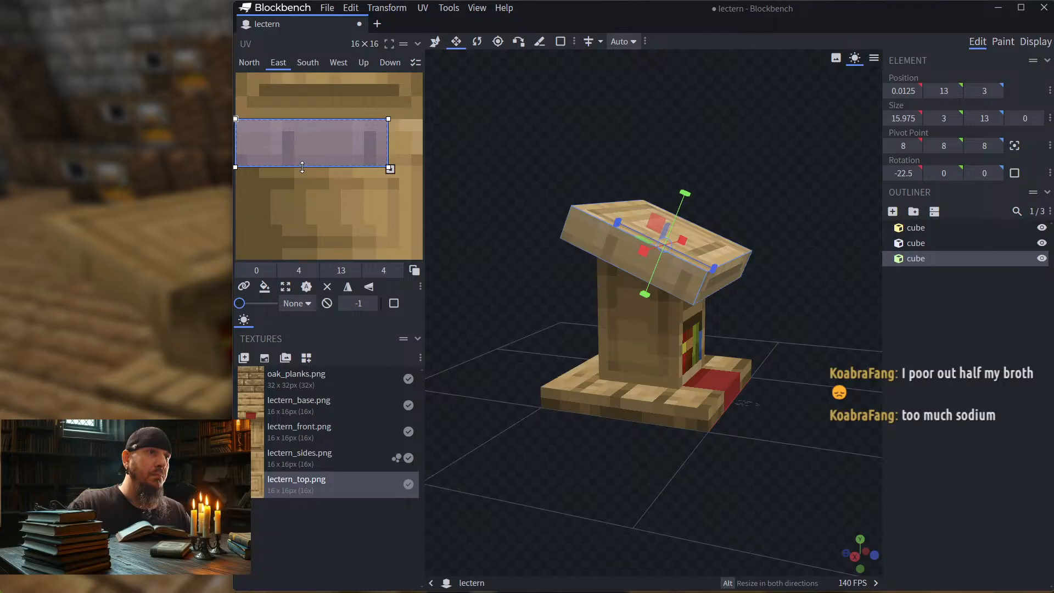
left_click_drag(301, 166, 305, 160)
left_click_drag(467, 186, 611, 219)
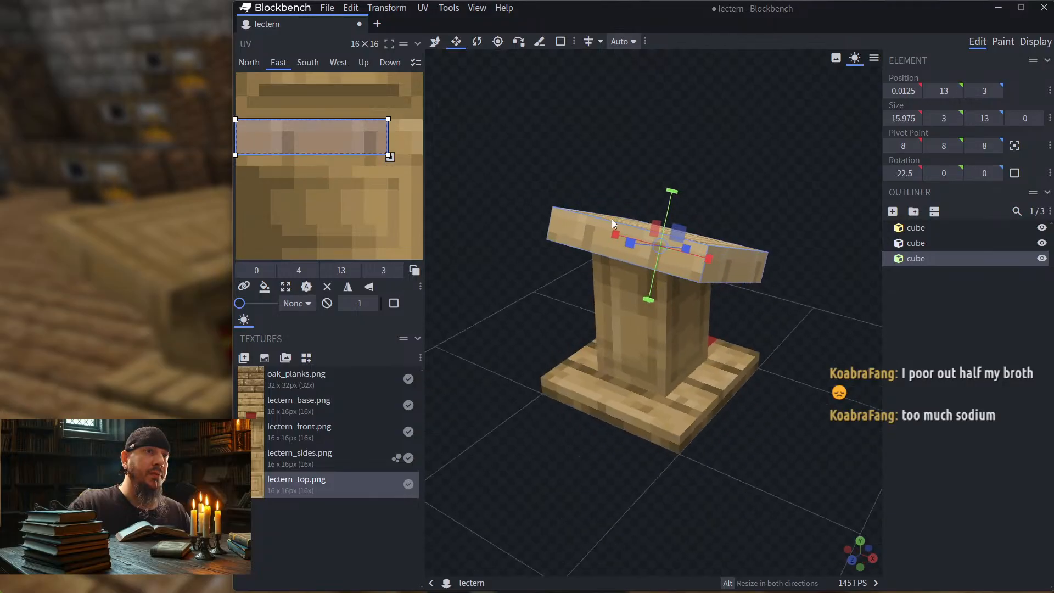
left_click(585, 234)
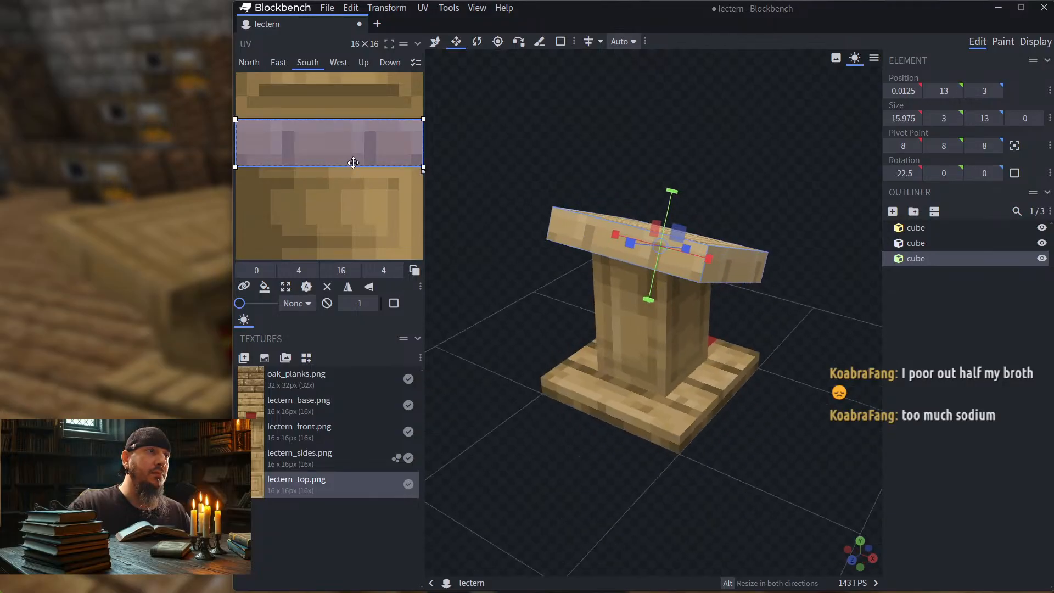
left_click_drag(353, 163, 355, 159)
Step: Inspect the lectern from below and behind, and deselect the top cube
left_click_drag(559, 176, 672, 331)
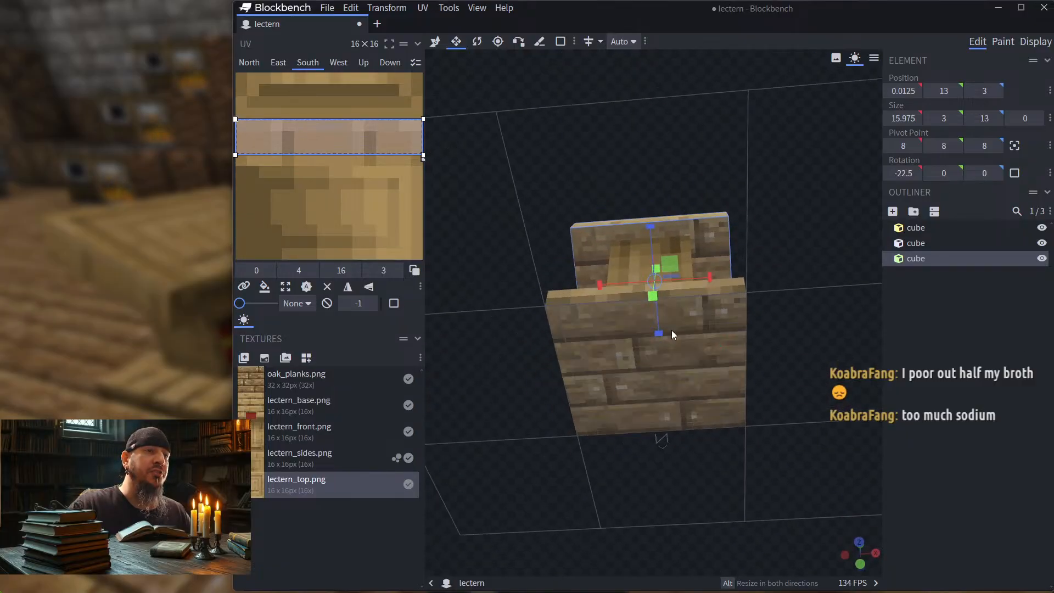
left_click_drag(478, 253, 606, 369)
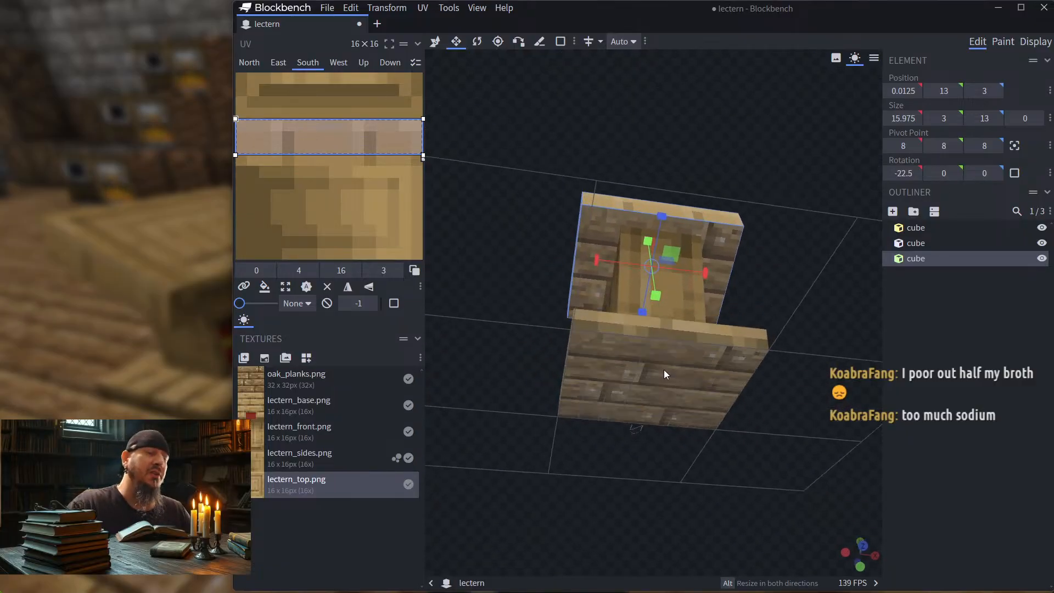
mouse_move(519, 230)
left_mouse_down()
mouse_move(542, 216)
mouse_move(545, 251)
mouse_move(510, 216)
mouse_move(510, 254)
left_mouse_up()
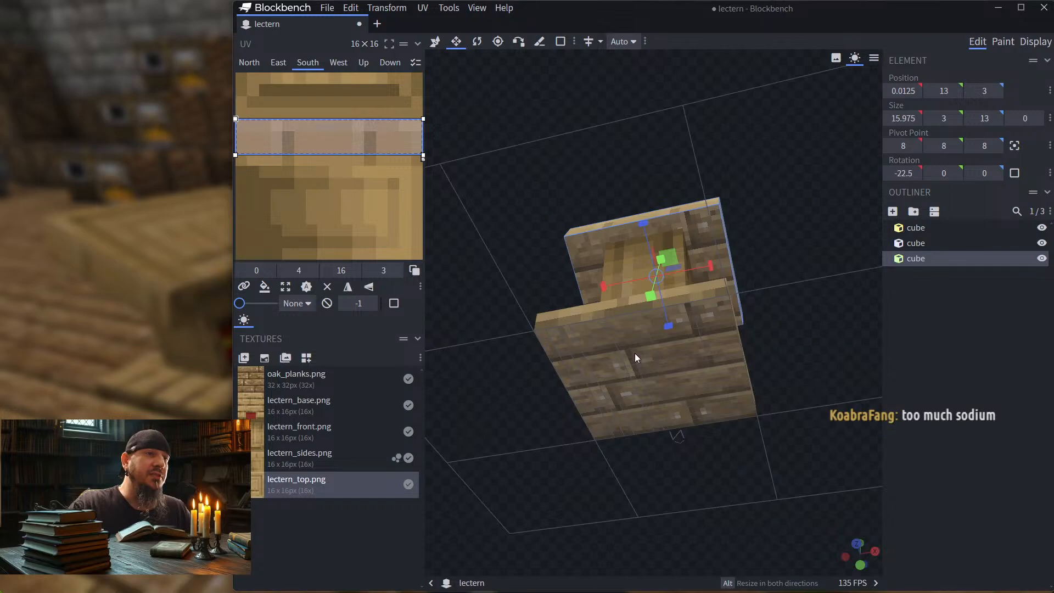
left_click_drag(539, 313, 744, 331)
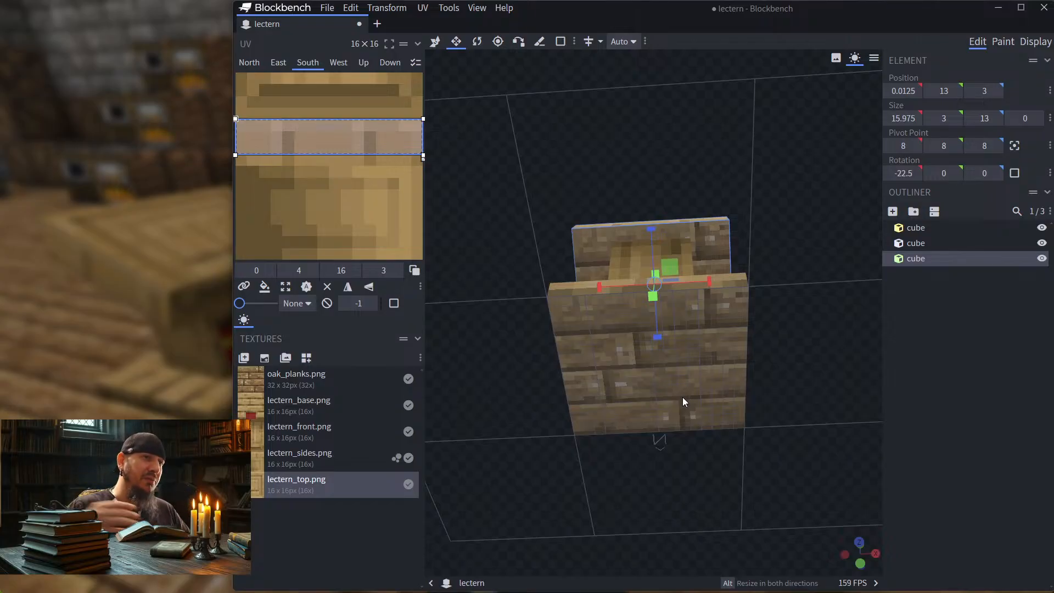
left_click_drag(508, 294, 976, 339)
left_click(974, 334)
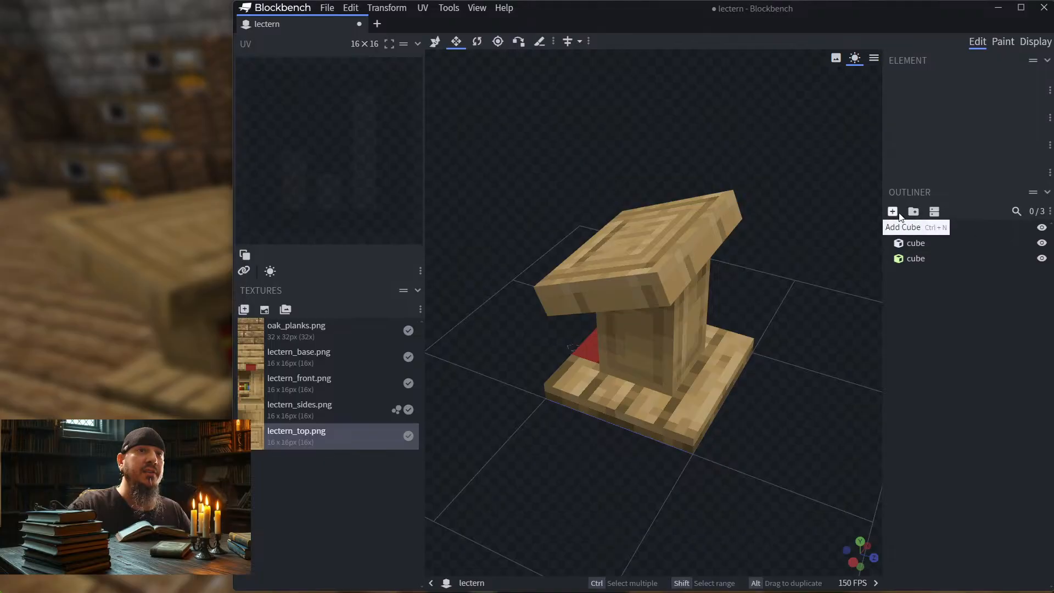
Step: Add a new cube to the model and raise it to a Y position of 19
left_click(893, 211)
left_click_drag(688, 426, 615, 456)
left_click(435, 41)
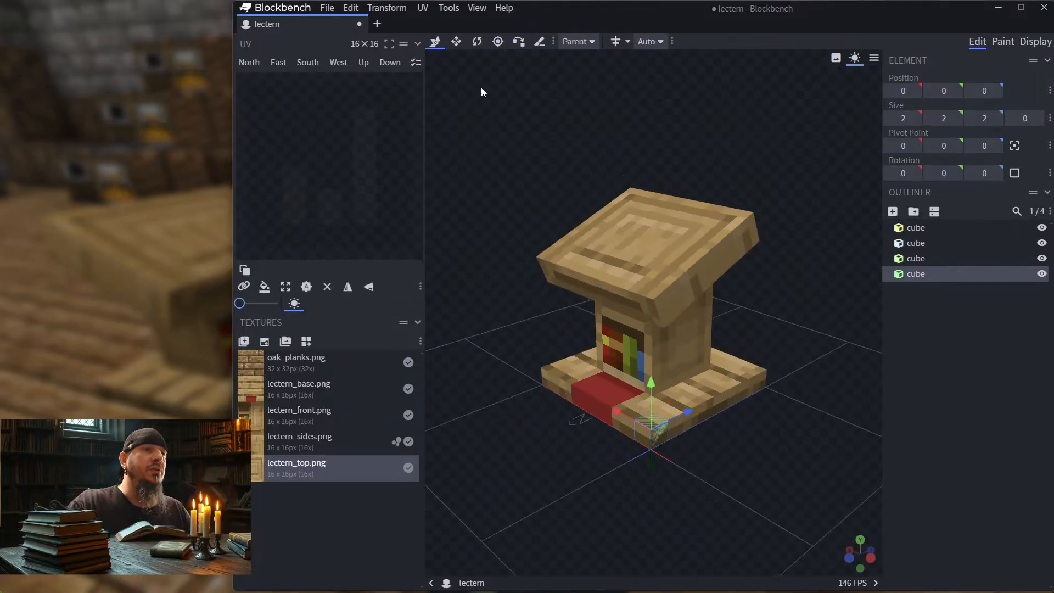
left_click_drag(649, 379, 653, 156)
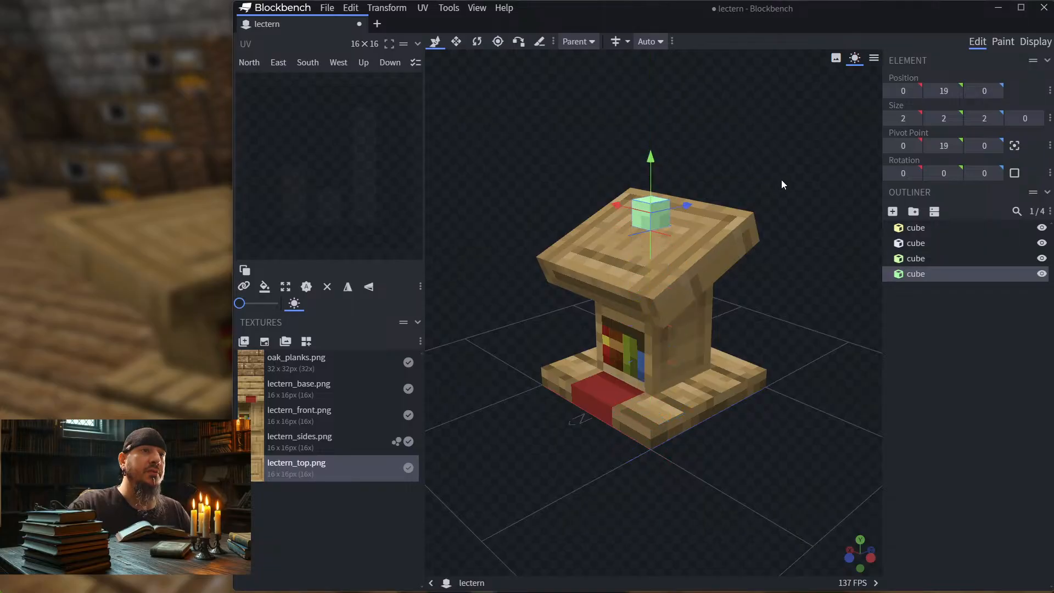
Step: Flatten the new cube to a depth of 0 and widen it to 6 along the X axis
left_click_drag(782, 179, 749, 203)
left_click(456, 41)
left_click_drag(714, 142, 522, 291)
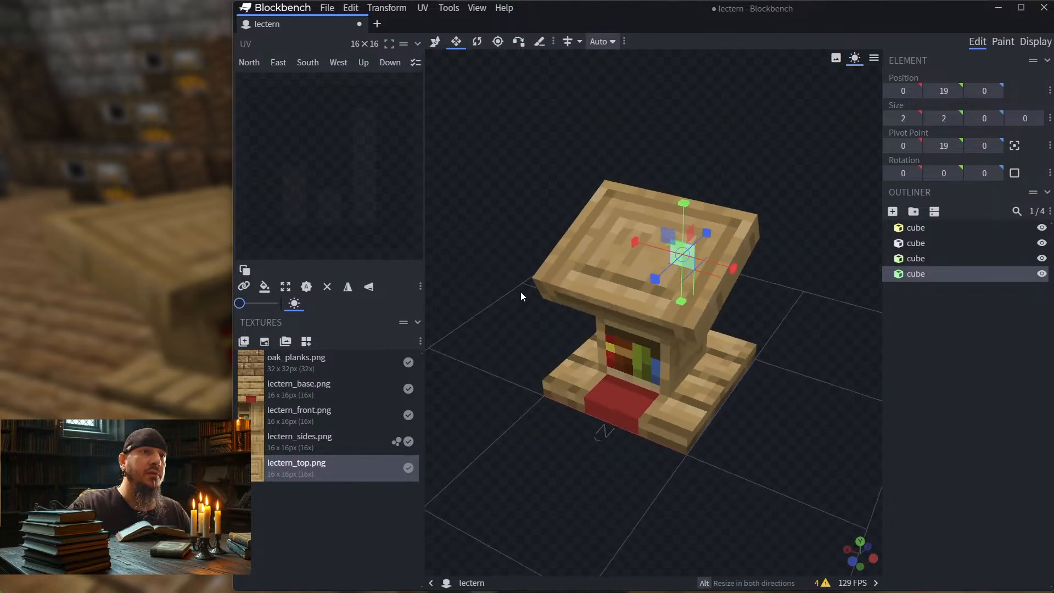
left_click_drag(716, 258, 800, 296)
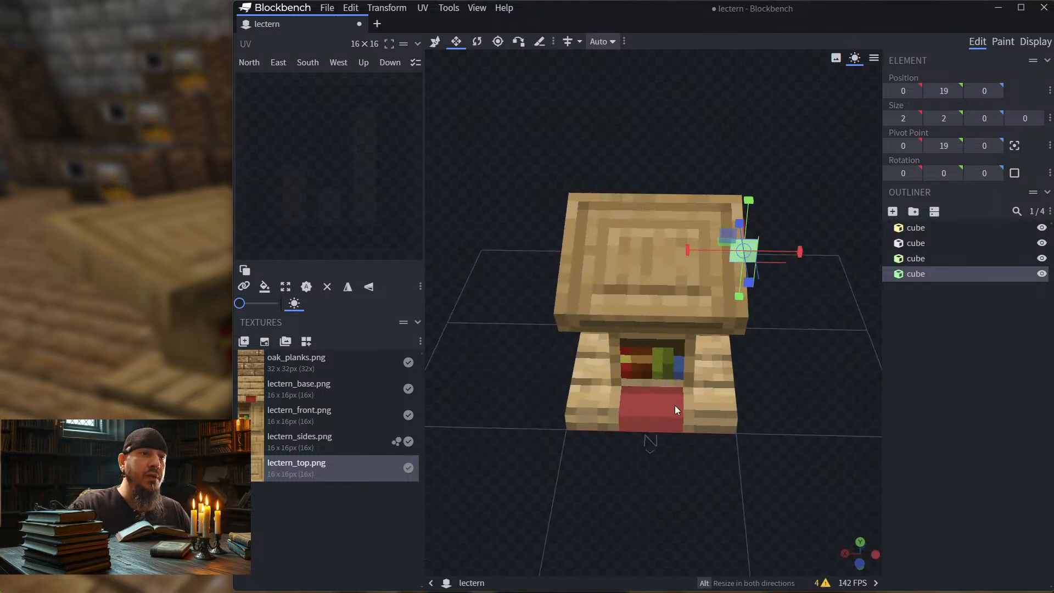
left_click_drag(675, 406, 699, 319)
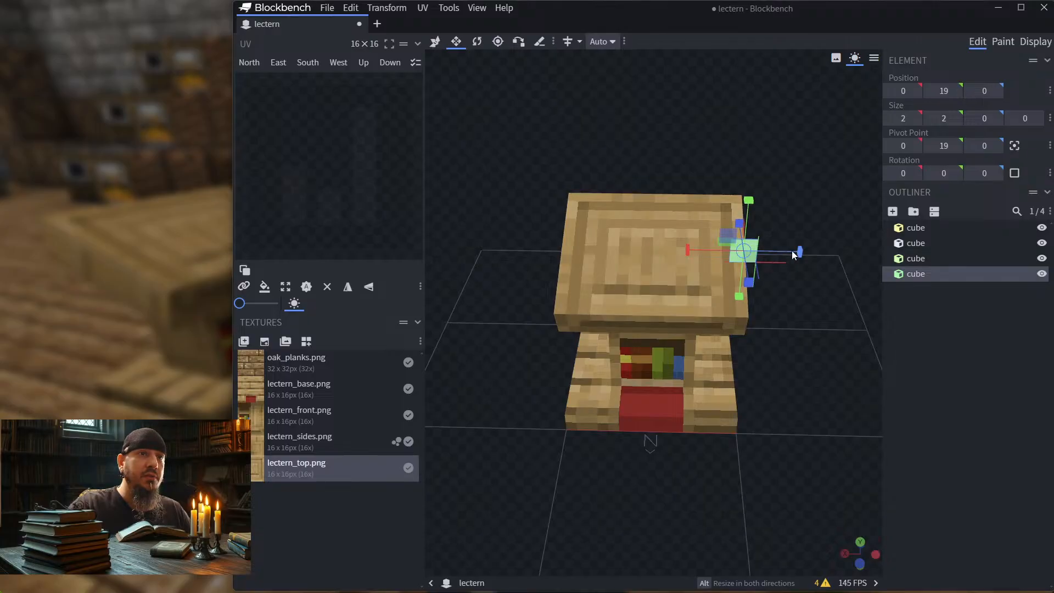
mouse_move(803, 257)
left_mouse_down()
mouse_move(840, 264)
mouse_move(821, 297)
mouse_move(813, 264)
left_mouse_up()
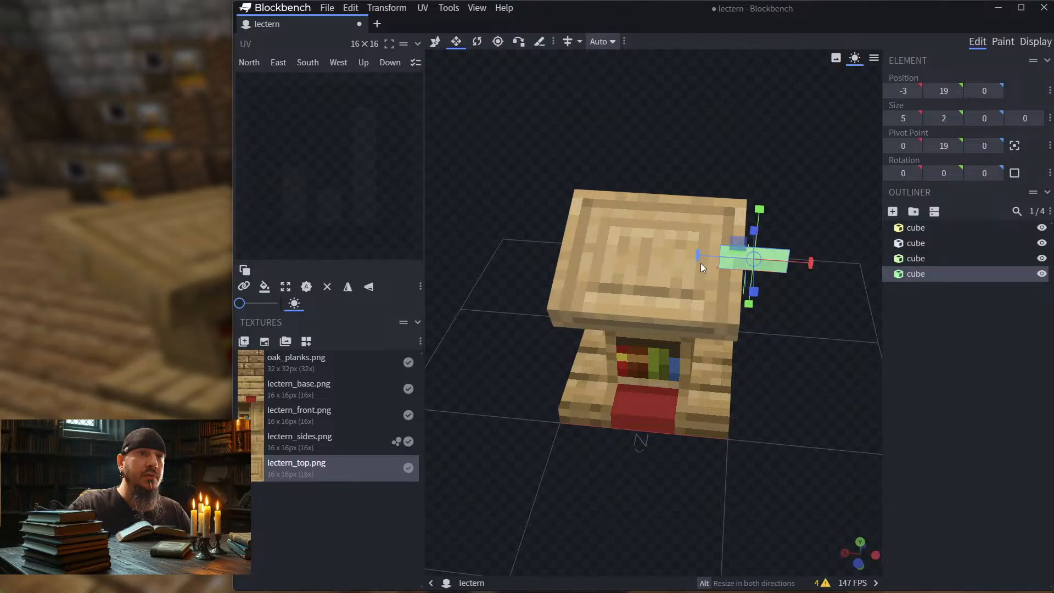
left_click_drag(699, 256, 690, 256)
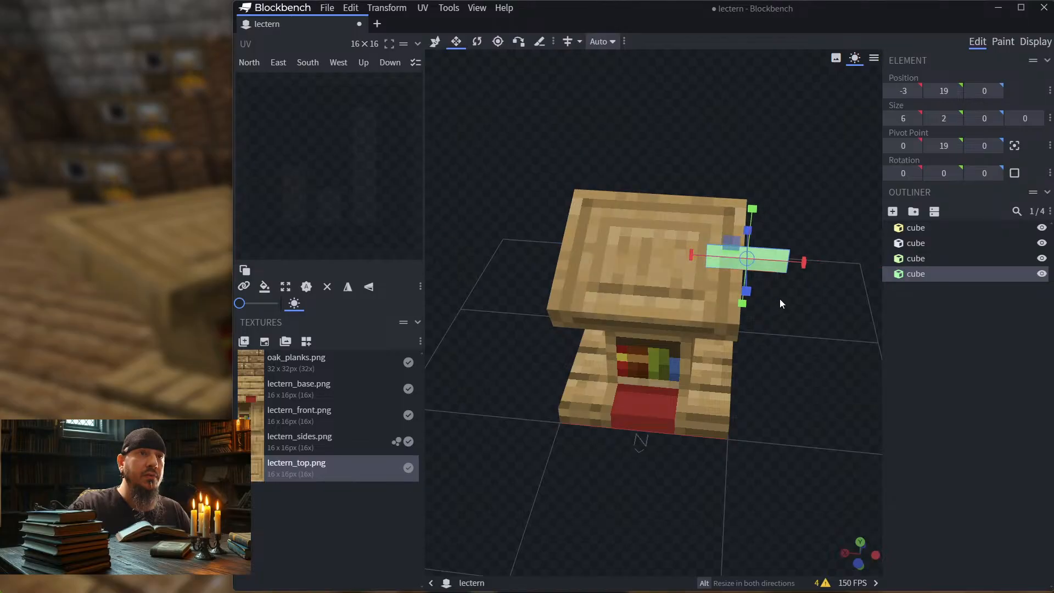
mouse_move(793, 302)
left_mouse_down()
mouse_move(572, 279)
mouse_move(779, 296)
left_mouse_up()
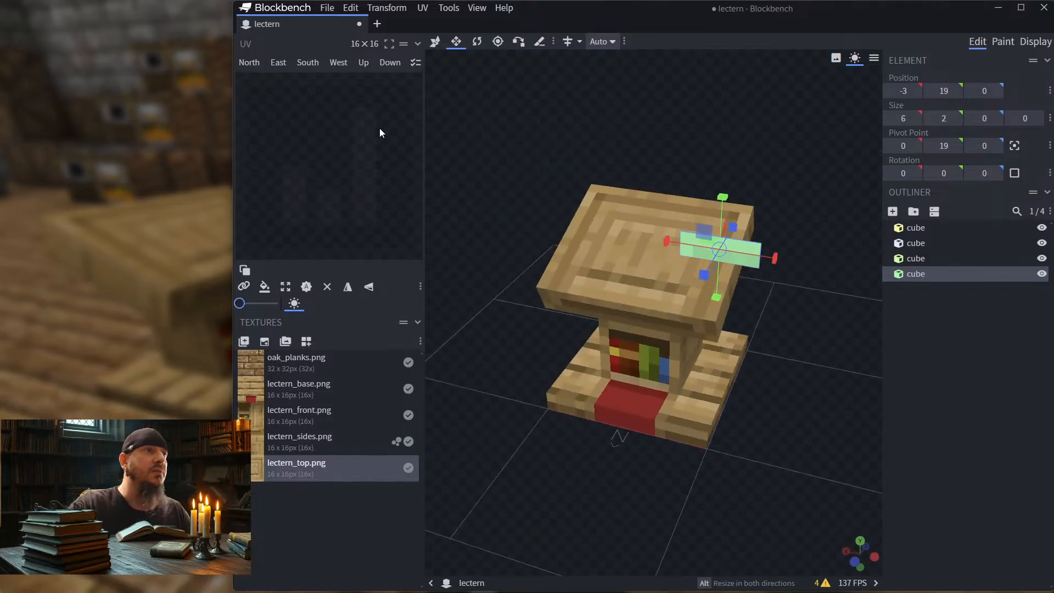
Step: Move the flat piece to position 5, 18, 10 so it is centred near the upper back of the lectern
left_click(434, 42)
left_click_drag(665, 240, 663, 287)
left_click_drag(730, 283, 799, 251)
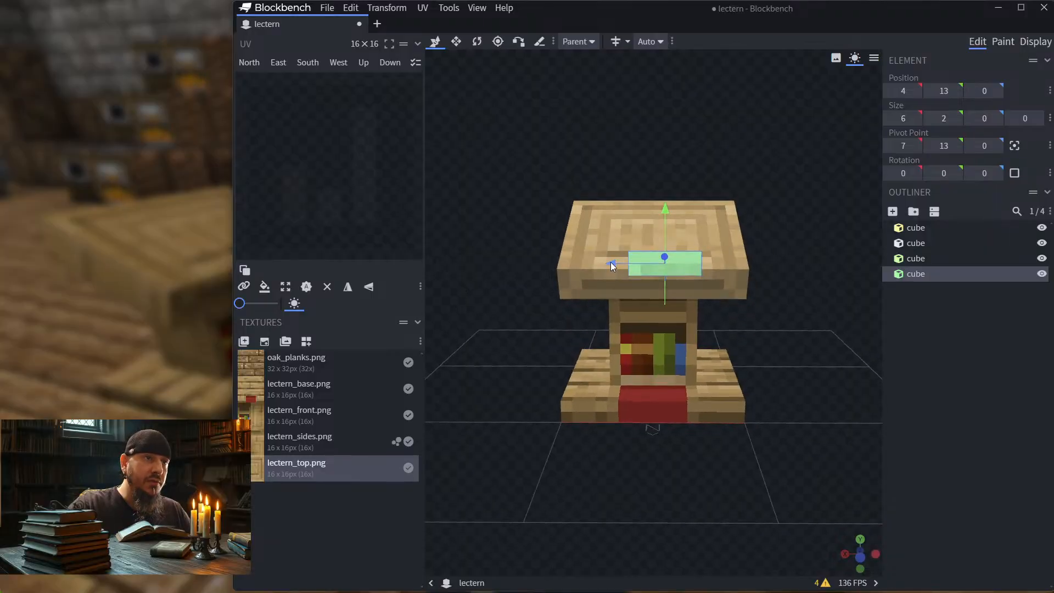
left_click_drag(610, 262, 601, 263)
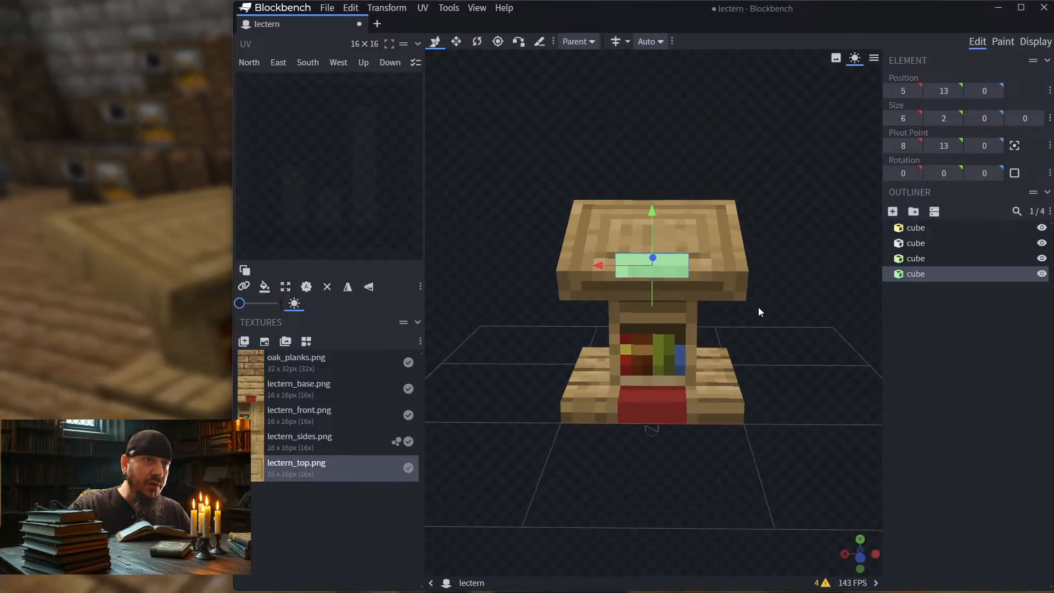
left_click_drag(759, 307, 669, 333)
left_click_drag(569, 230, 566, 191)
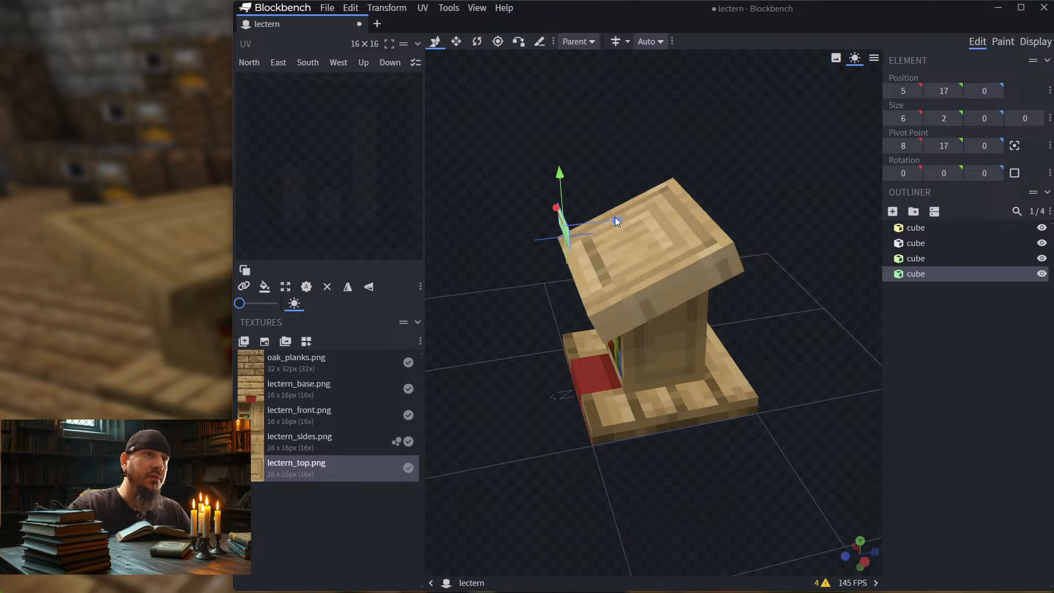
left_click_drag(615, 216, 859, 254)
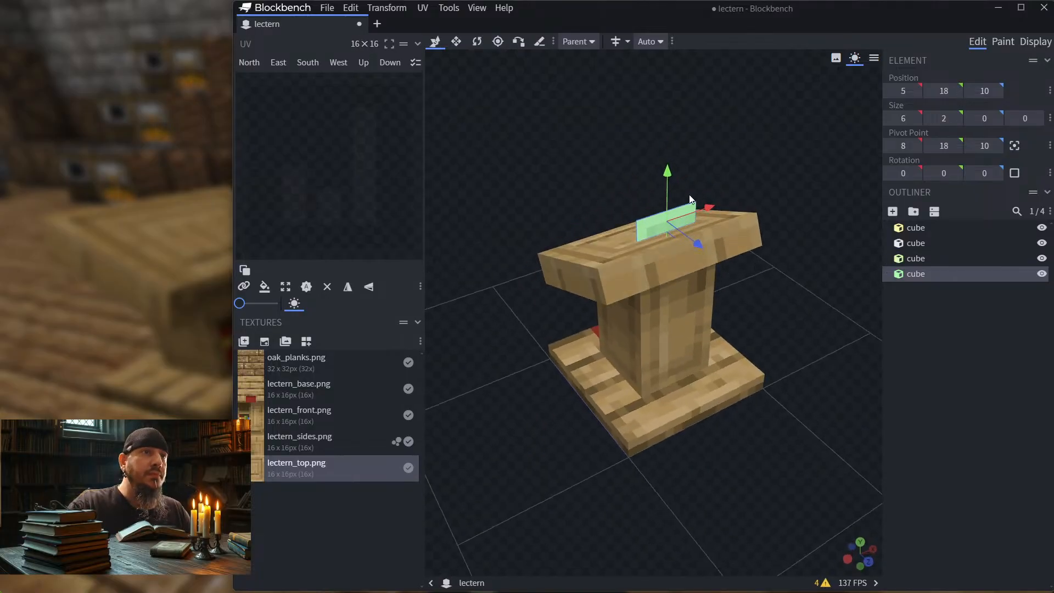
Step: Lay the flat piece down at size 6 × 0 × 2 and rotate it -22.5° about X to match the slanted top
left_click(477, 42)
left_click_drag(690, 224, 864, 304)
left_click_drag(729, 134, 723, 93)
scroll(693, 182, "up", 7)
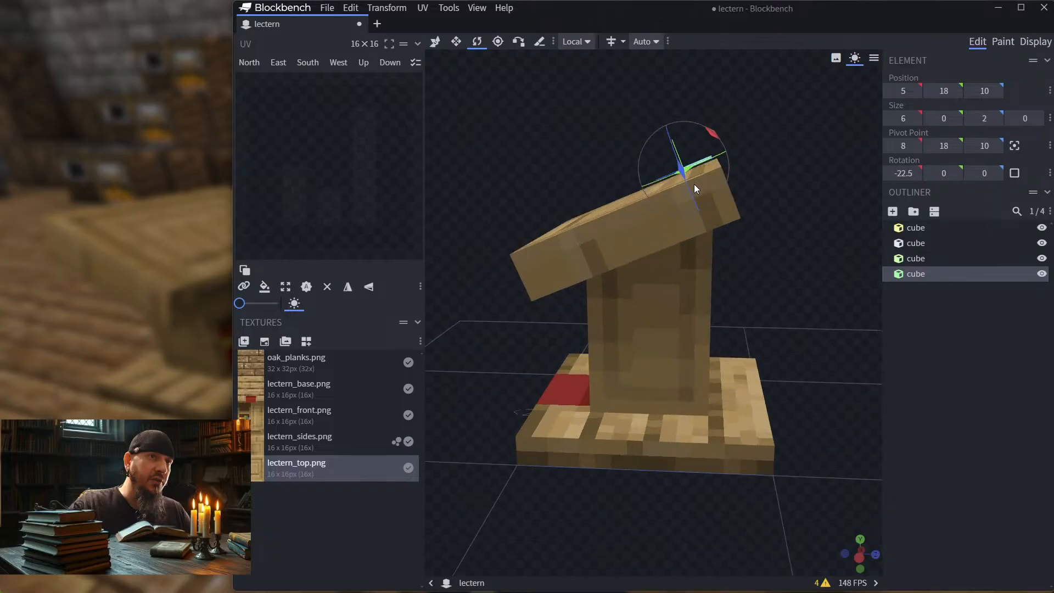
right_click_drag(817, 154, 817, 226)
left_click_drag(816, 226, 603, 332)
left_click_drag(561, 404, 585, 430)
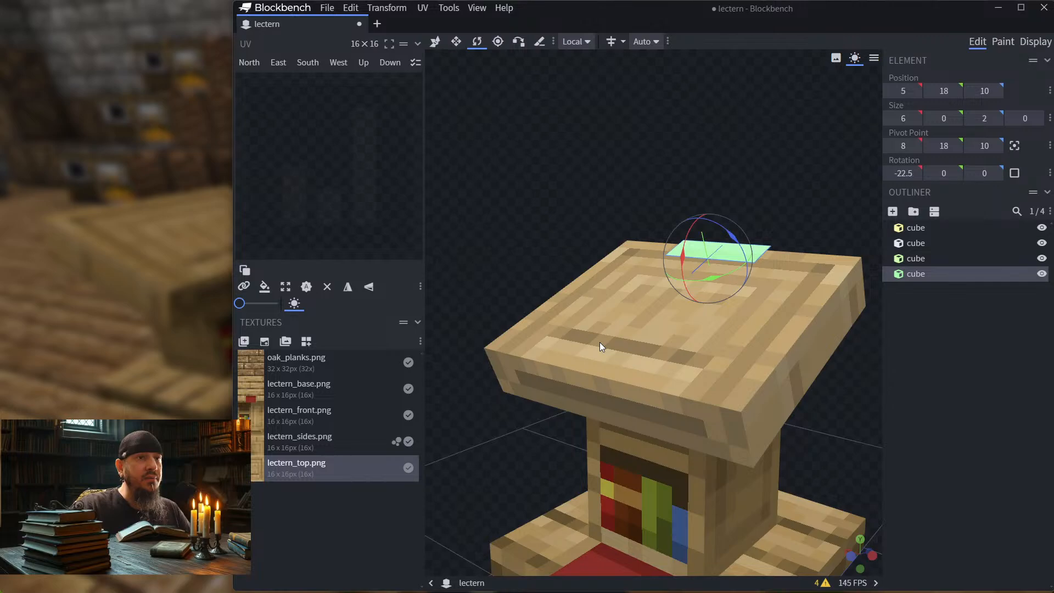
Step: Lower the flat piece to a Y position of 17.6 so it sits close against the lectern's slanted top
left_click_drag(599, 342, 650, 391)
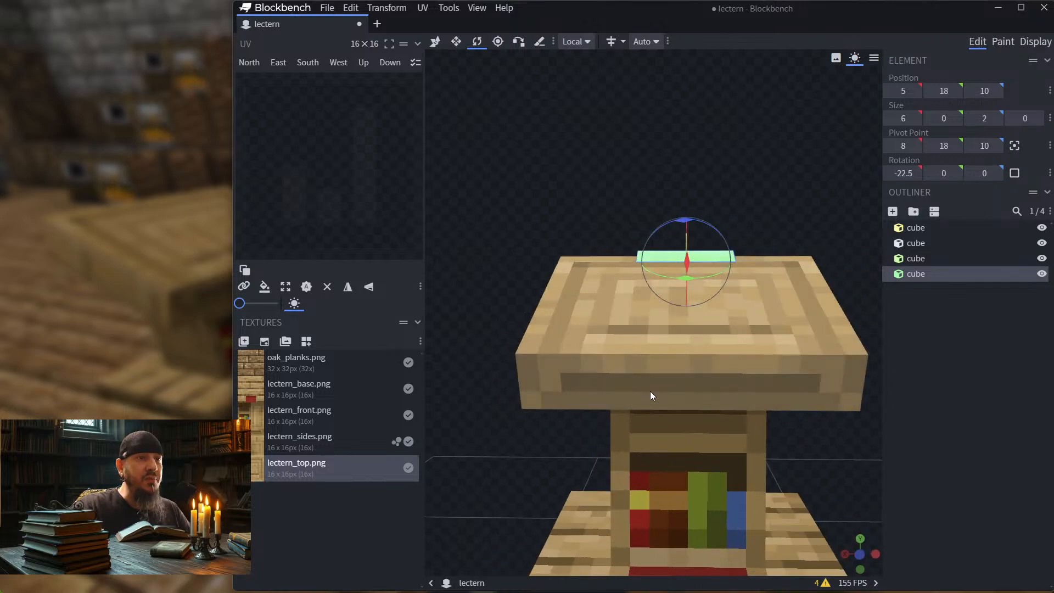
left_click_drag(475, 387, 560, 403)
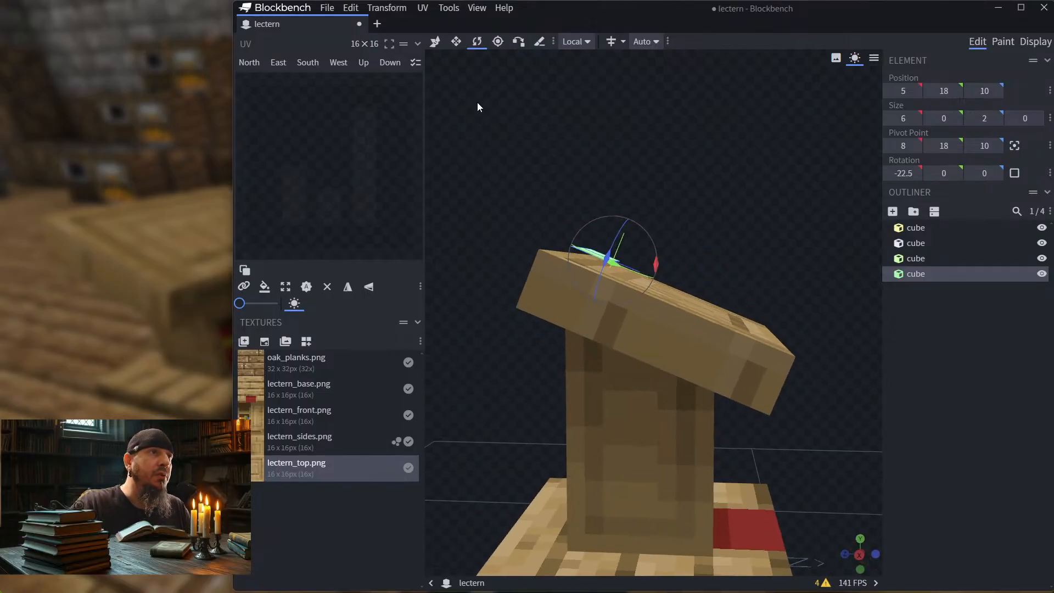
left_click(437, 43)
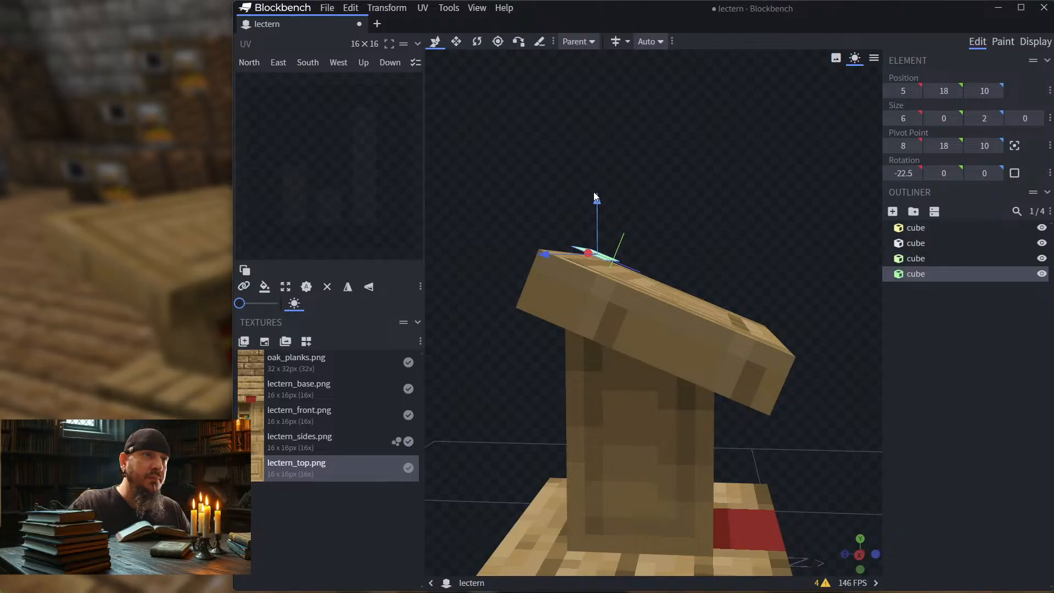
left_click_drag(599, 198, 685, 186)
scroll(638, 213, "up", 2)
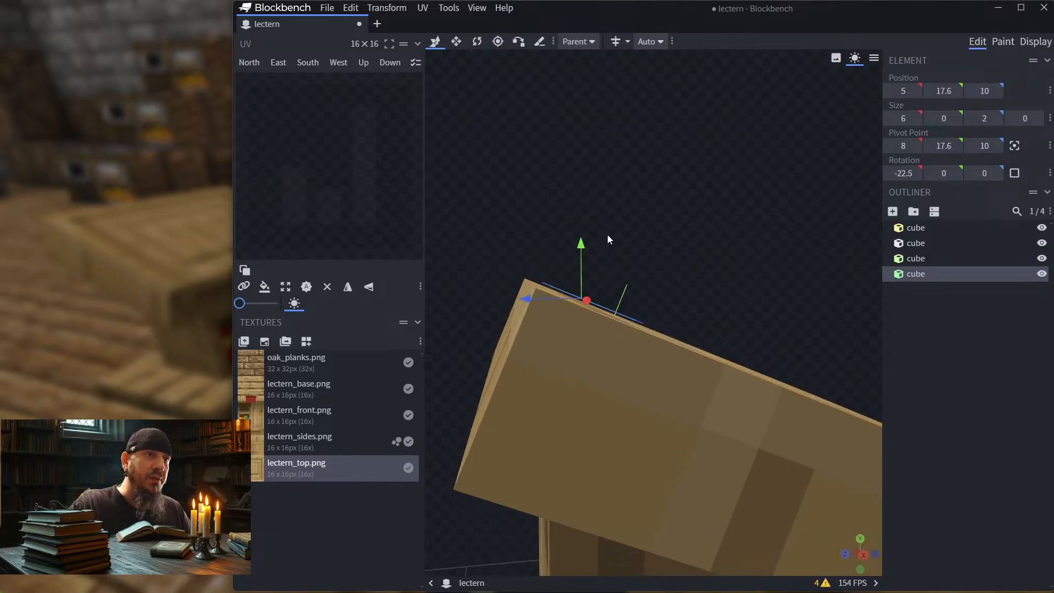
Step: Move the flat piece to Y 17.8 and Z 10.5 to align it with the back edge of the slanted top
left_click_drag(607, 235, 581, 236)
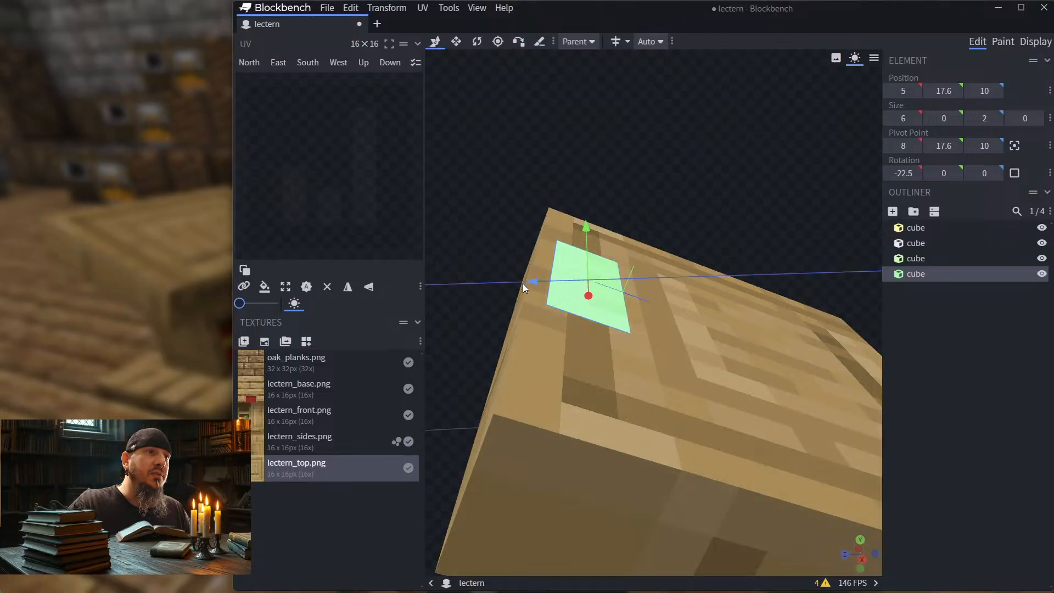
left_click_drag(523, 284, 511, 282)
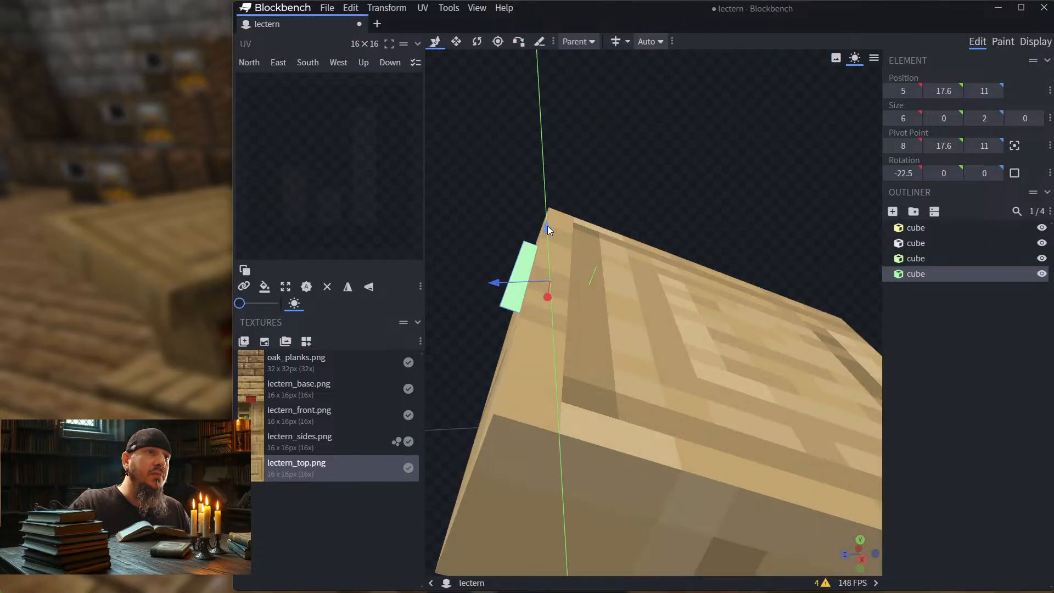
left_click_drag(548, 225, 550, 203)
right_click(550, 204)
left_click(605, 177)
left_click_drag(607, 183, 621, 160)
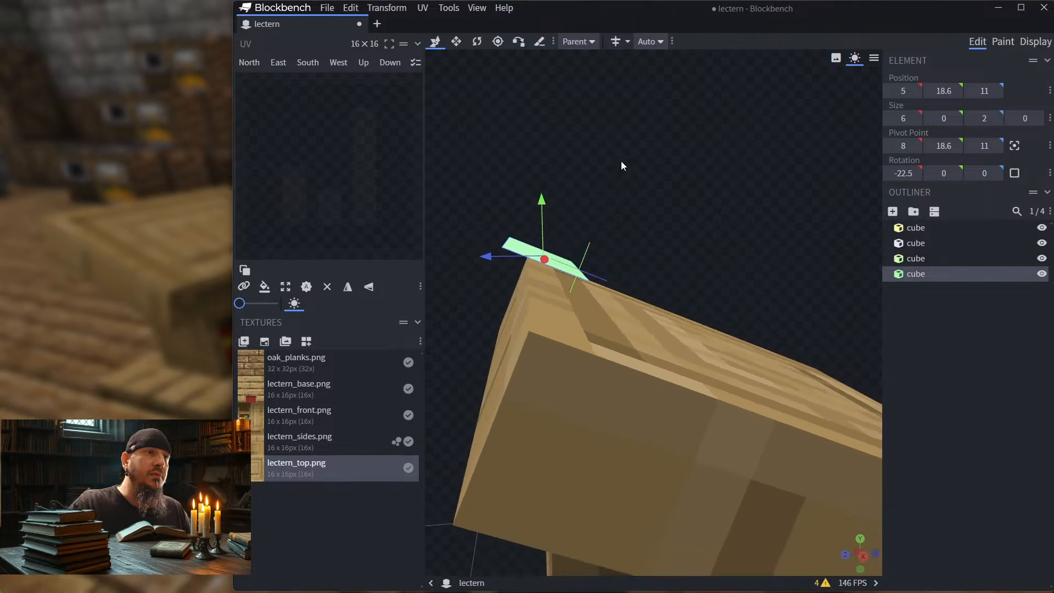
left_click_drag(543, 197, 544, 223)
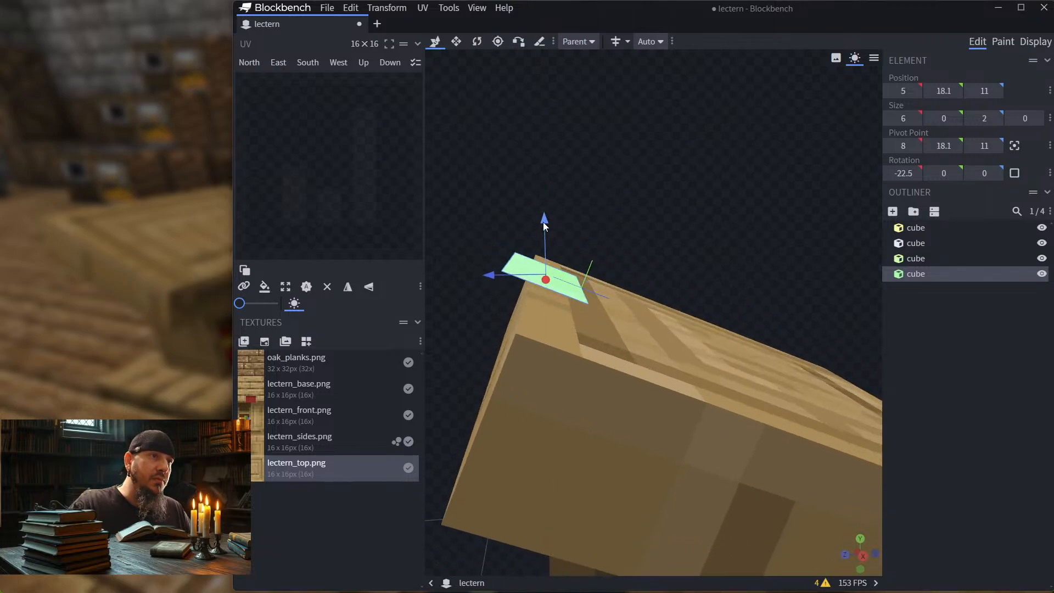
left_click_drag(490, 278, 517, 282)
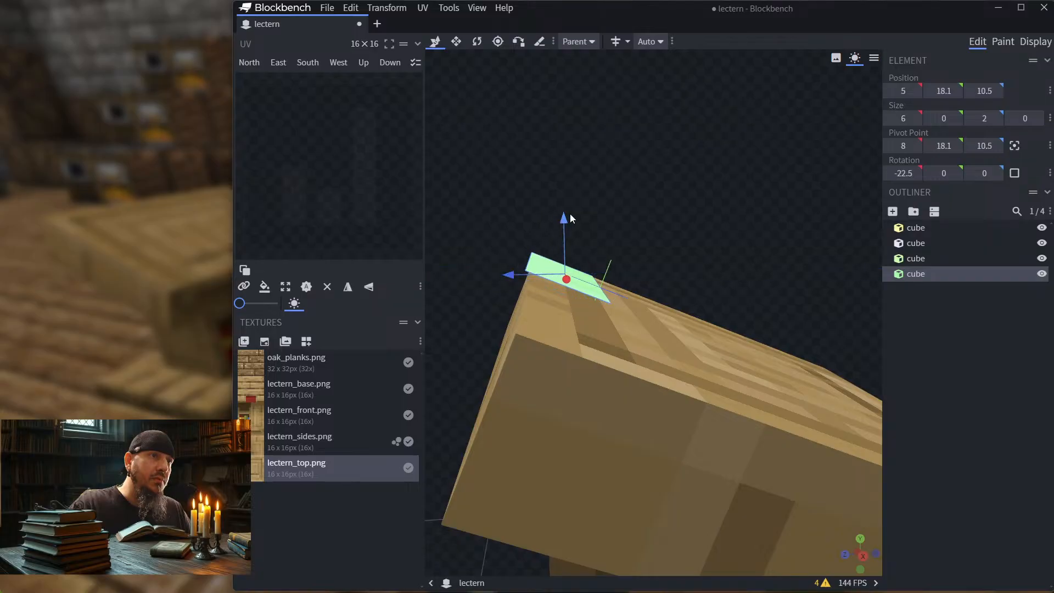
left_click_drag(564, 221, 504, 226)
left_click_drag(515, 210, 521, 203)
Step: Extend the flat piece toward the front of the slanted top to a depth of 12, starting at Z 0.5
left_click(640, 292)
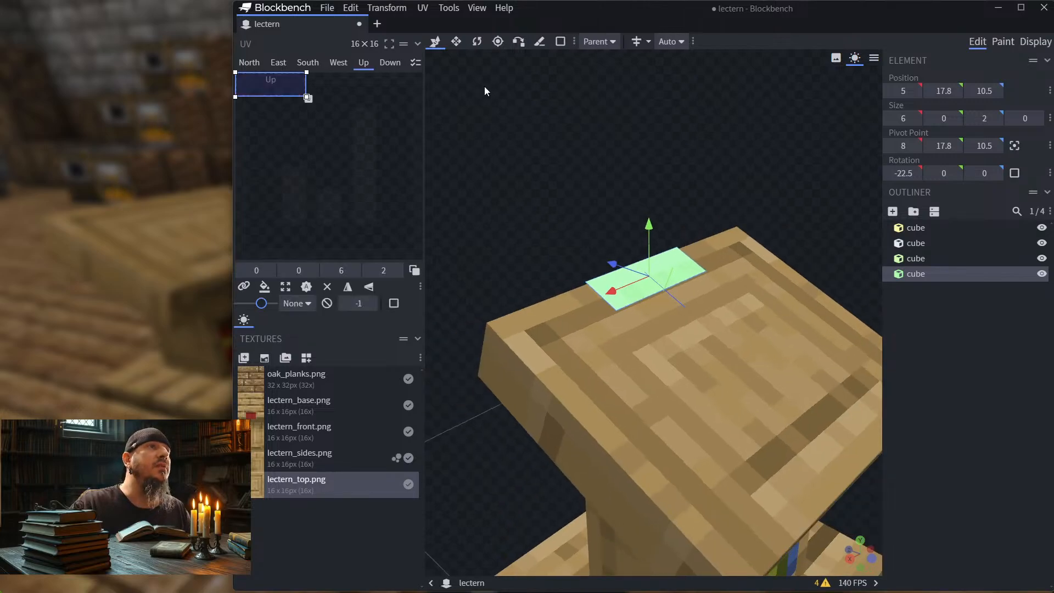
left_click(457, 47)
left_click_drag(690, 307, 800, 482)
scroll(753, 184, "down", 5)
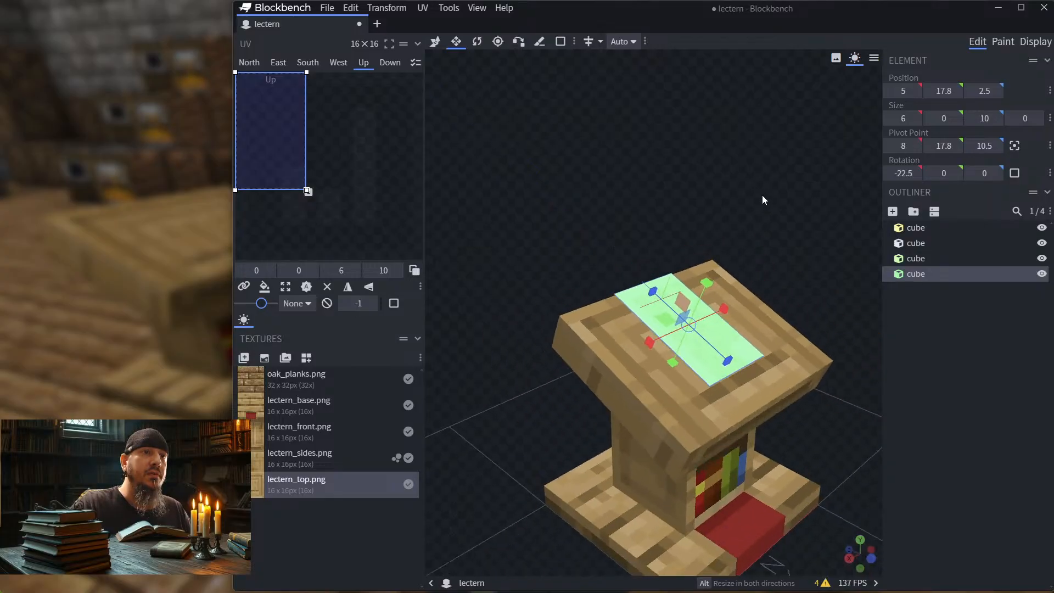
left_click_drag(762, 196, 642, 203)
left_click_drag(552, 253, 535, 301)
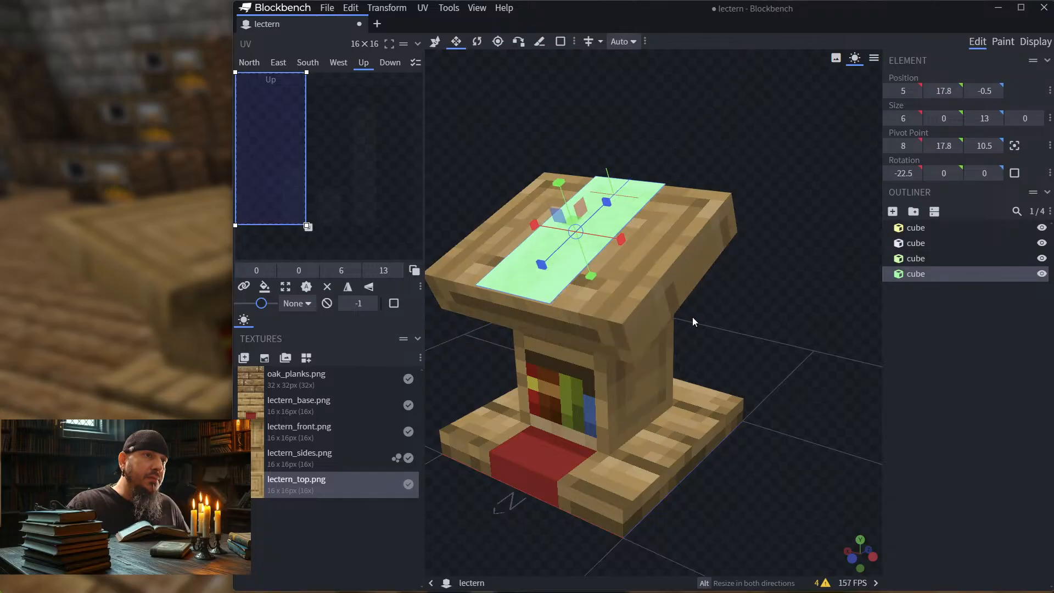
left_click_drag(733, 319, 834, 319)
left_click_drag(834, 284, 715, 212)
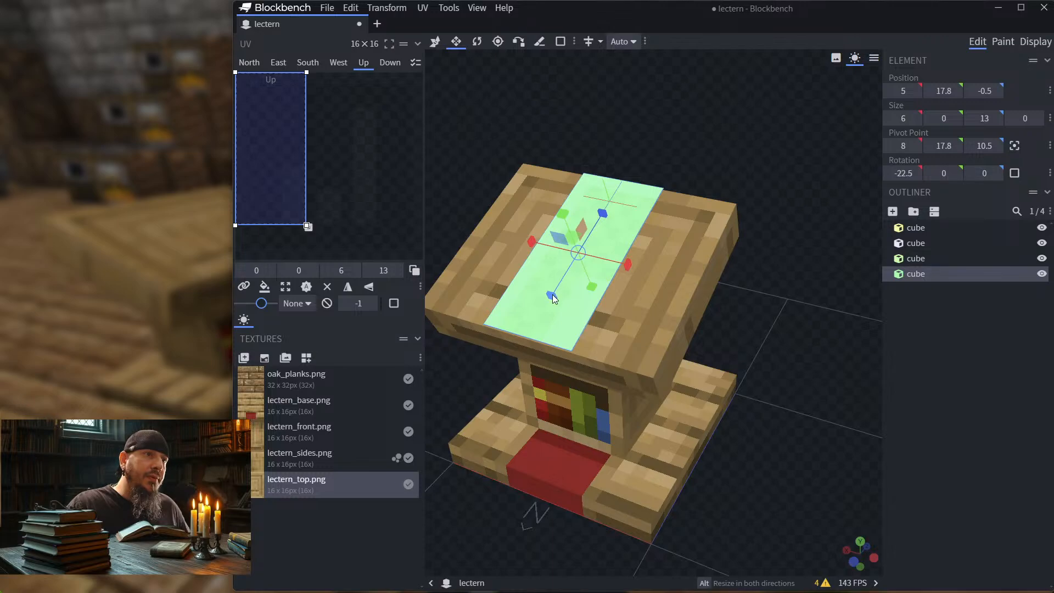
left_click_drag(554, 287, 556, 290)
left_click_drag(755, 163, 696, 134)
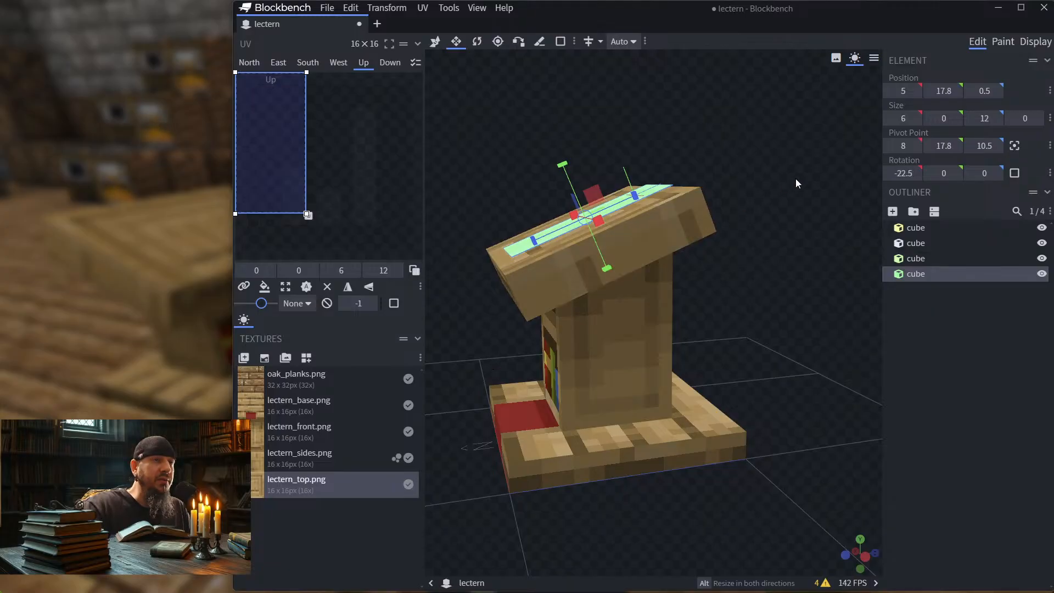
left_click_drag(796, 179, 768, 186)
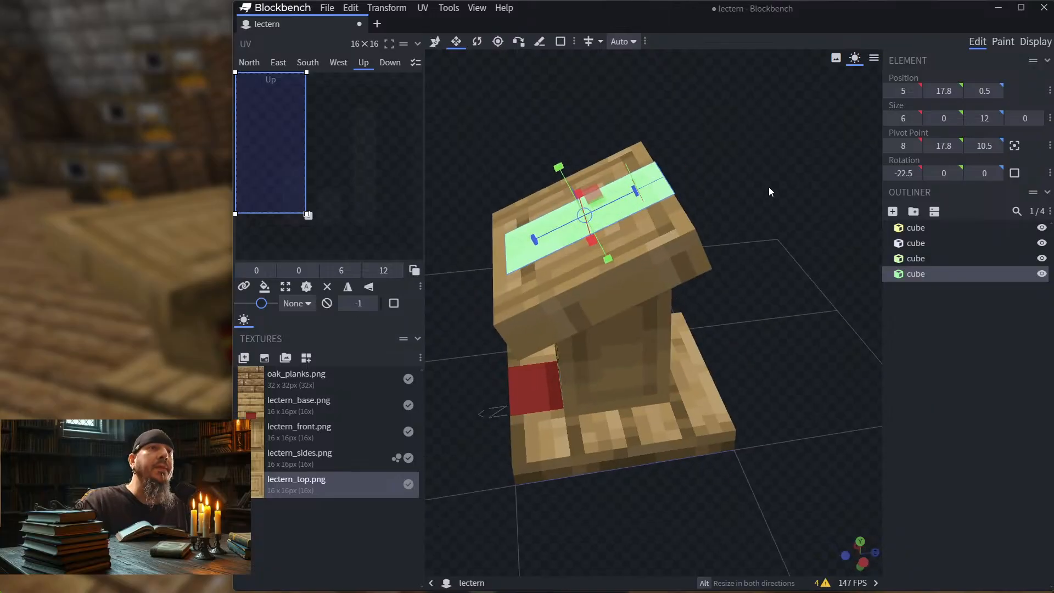
Step: Duplicate the flat strip and raise the copy to a Y position of 19.8
left_click(949, 271)
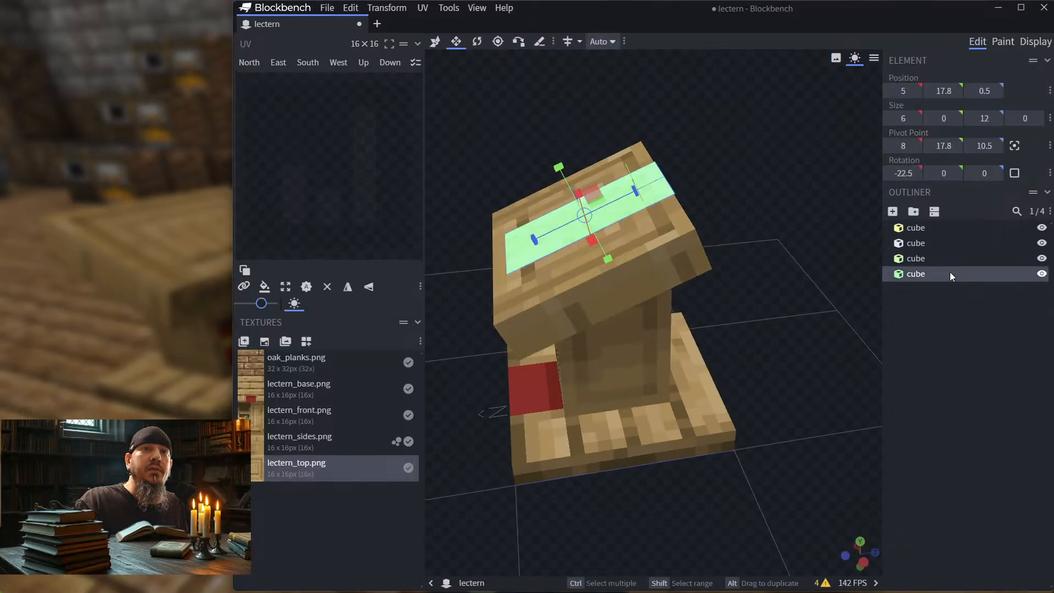
right_click(949, 272)
left_click(885, 317)
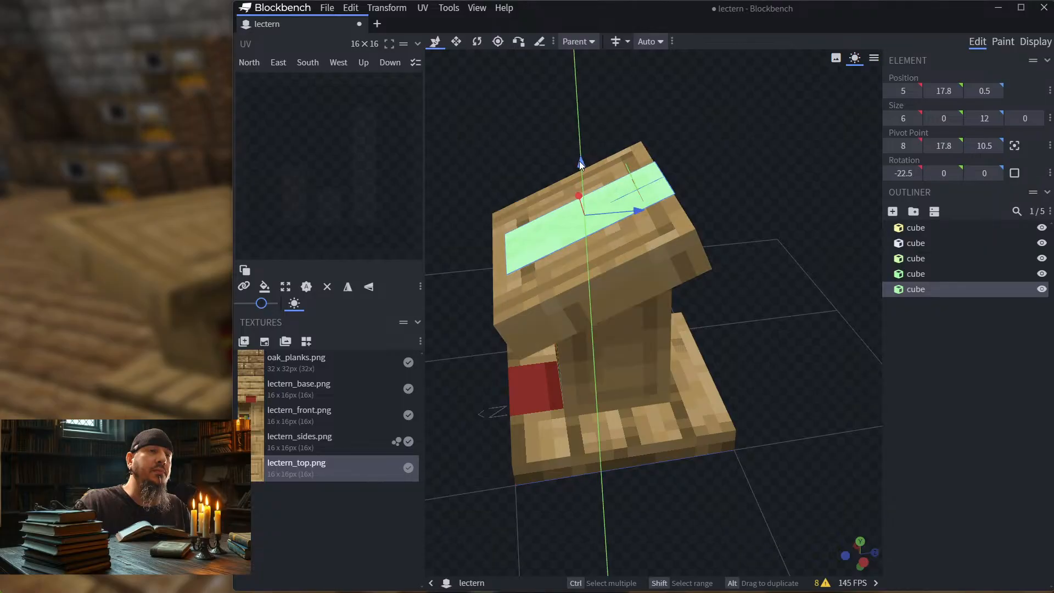
left_click_drag(578, 160, 579, 134)
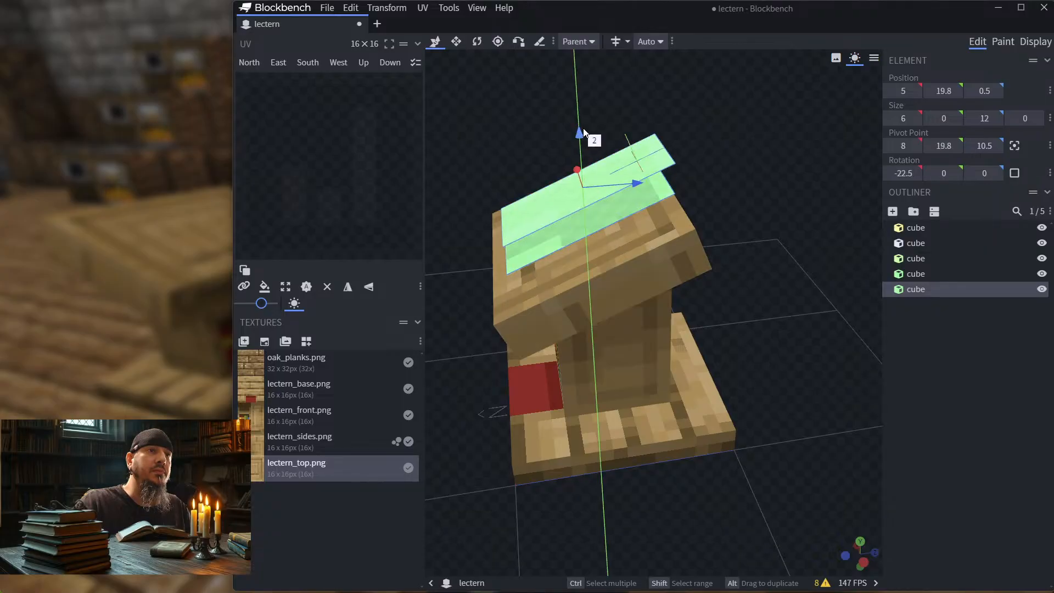
left_click(475, 43)
left_click_drag(617, 123, 644, 108)
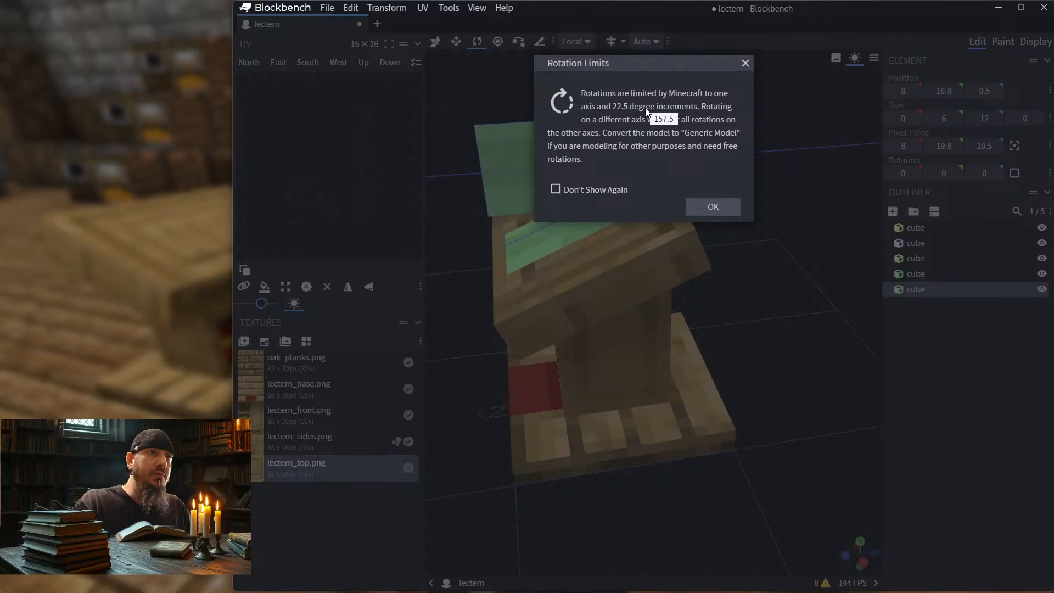
left_click(722, 203)
left_click_drag(766, 173, 833, 172)
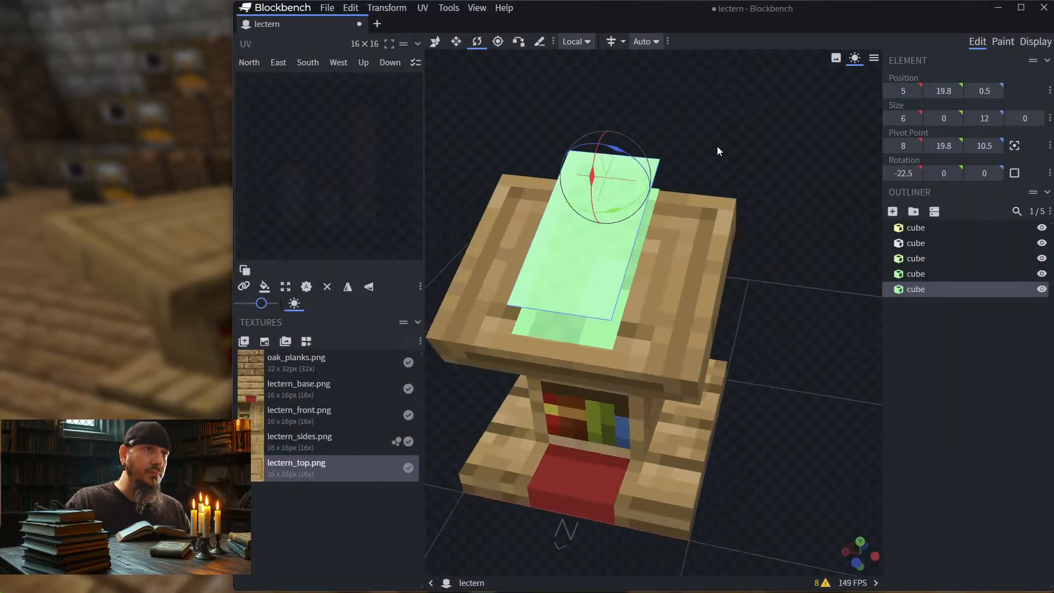
left_click_drag(717, 146, 687, 152)
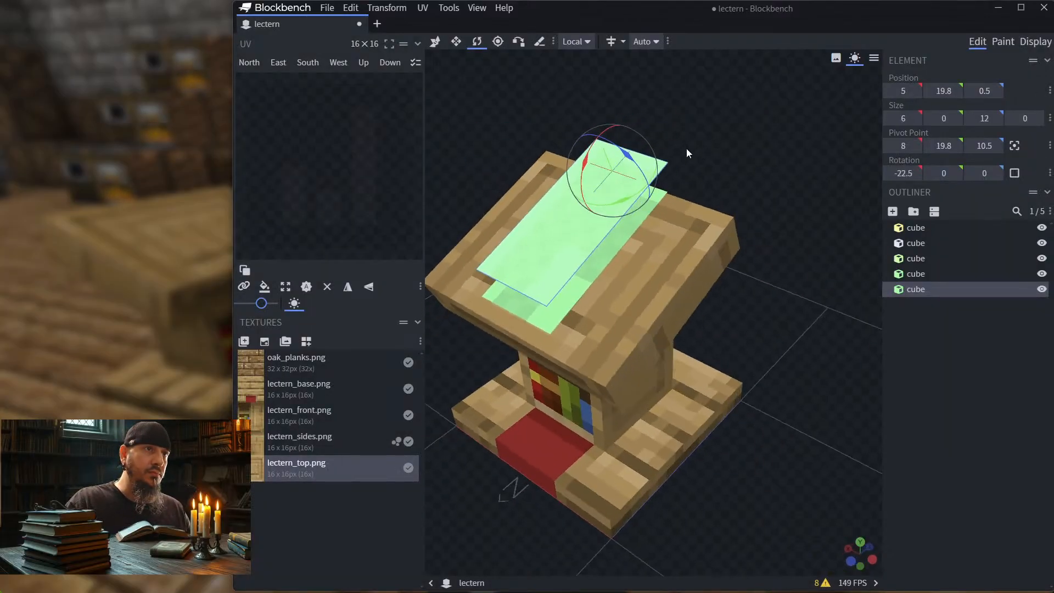
Step: Rotate the copied strip to 45° about X and move it behind the lectern top to Y 14.8, Z 8.5
left_click_drag(583, 171, 606, 131)
left_click_drag(753, 166, 708, 161)
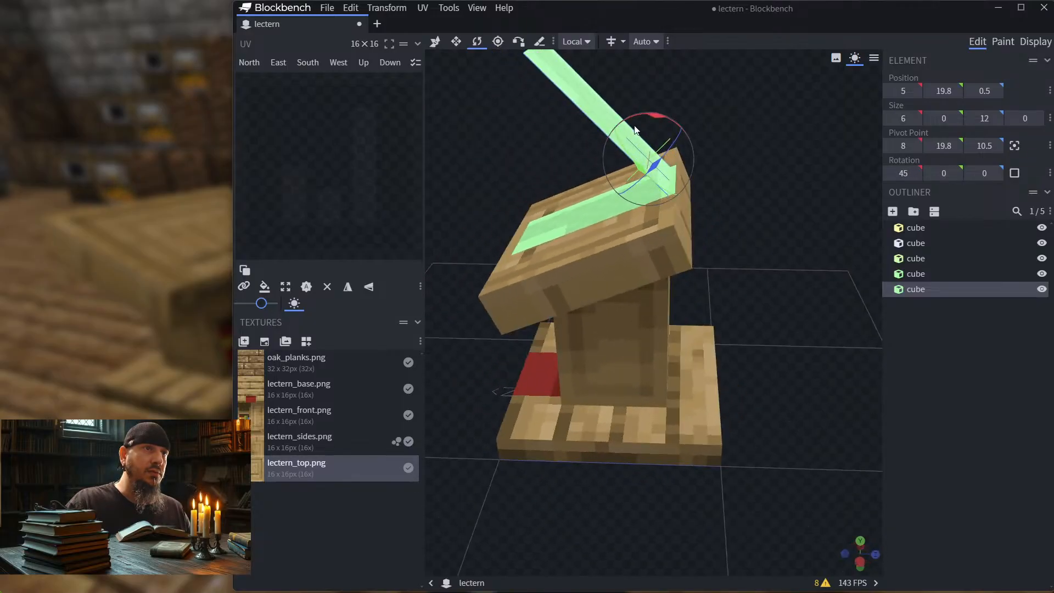
left_click(434, 41)
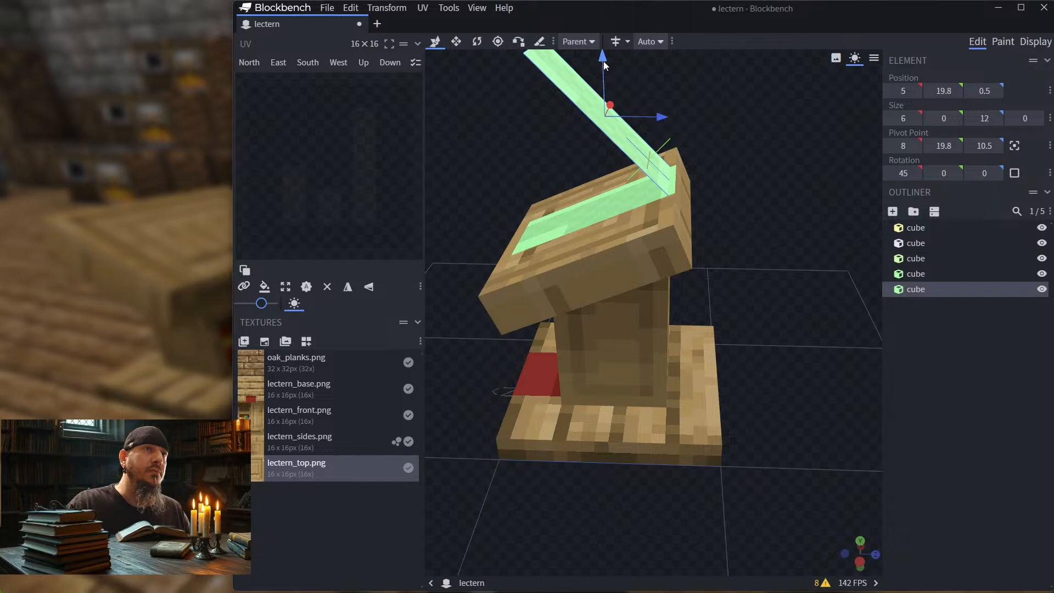
left_click_drag(604, 61, 606, 136)
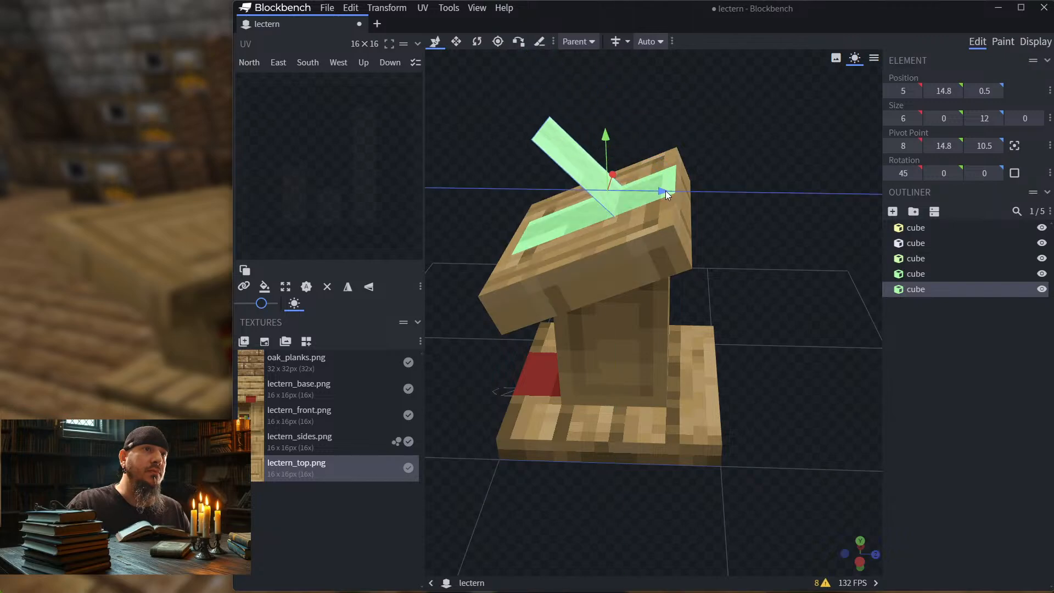
left_click_drag(665, 190, 802, 180)
scroll(792, 175, "down", 2)
right_click(800, 180)
left_click(787, 169)
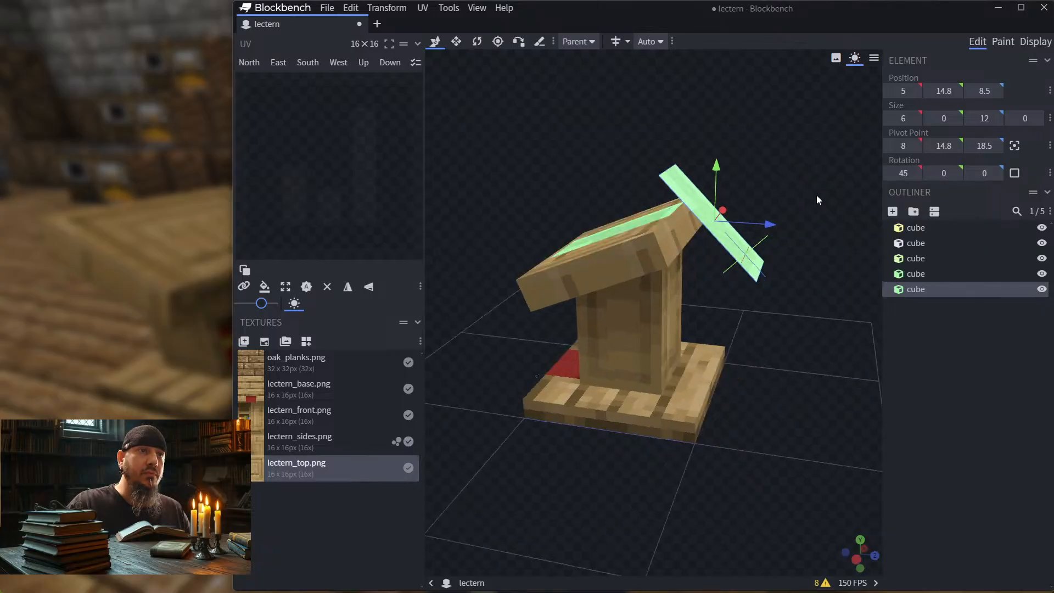
Step: Move the angled strip to Y 11.8 and Z 9.5 so its upper end nears the back edge of the slanted top
right_click_drag(815, 195, 810, 226)
scroll(727, 146, "up", 5)
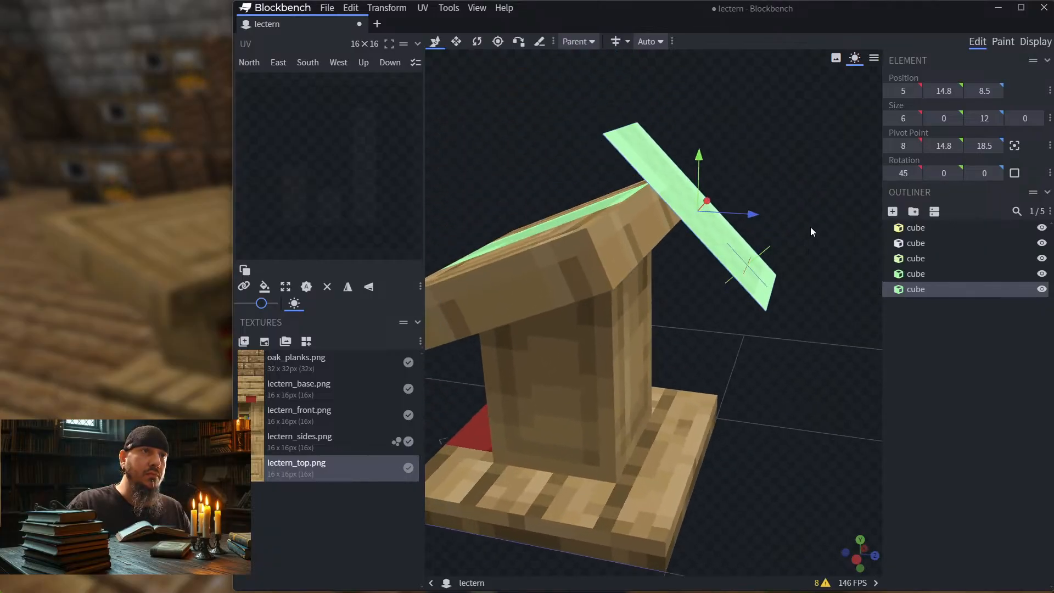
left_click_drag(810, 226, 822, 215)
left_click_drag(693, 154, 700, 206)
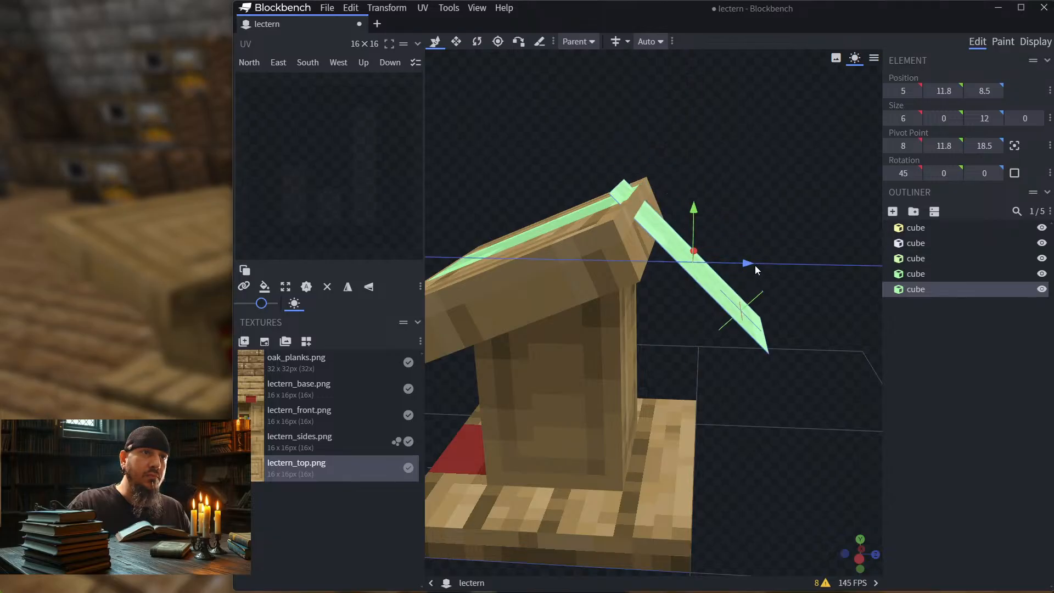
left_click_drag(756, 268, 767, 265)
left_click_drag(725, 156, 737, 160)
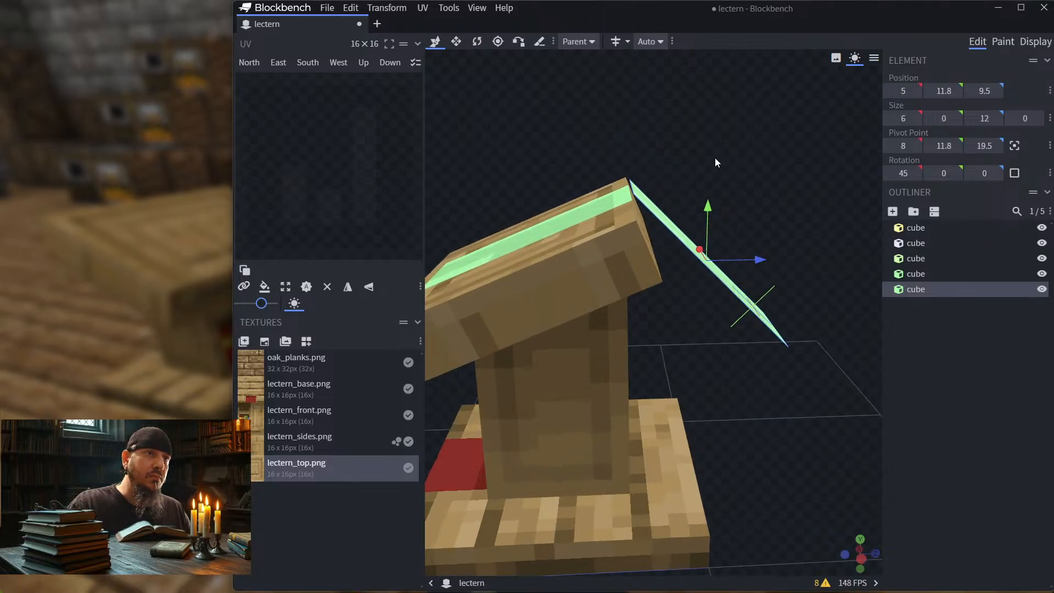
Step: Use Vertex Snap to align the angled strip's upper corner with the back corner of the strip on the slanted top
scroll(713, 157, "up", 5)
left_click_drag(665, 89, 672, 109)
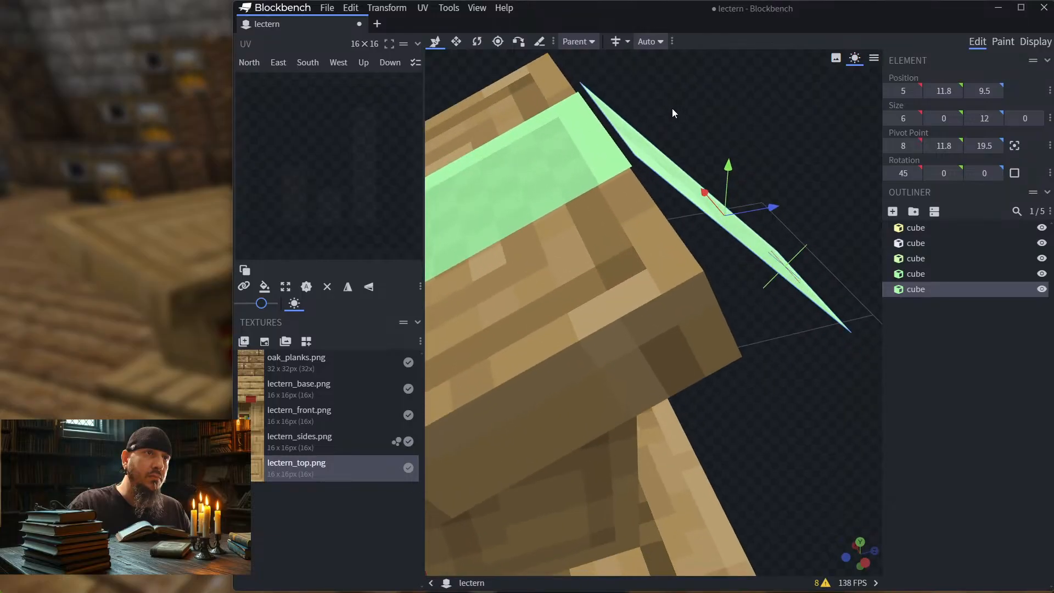
left_click(645, 150)
left_click_drag(672, 66, 666, 80)
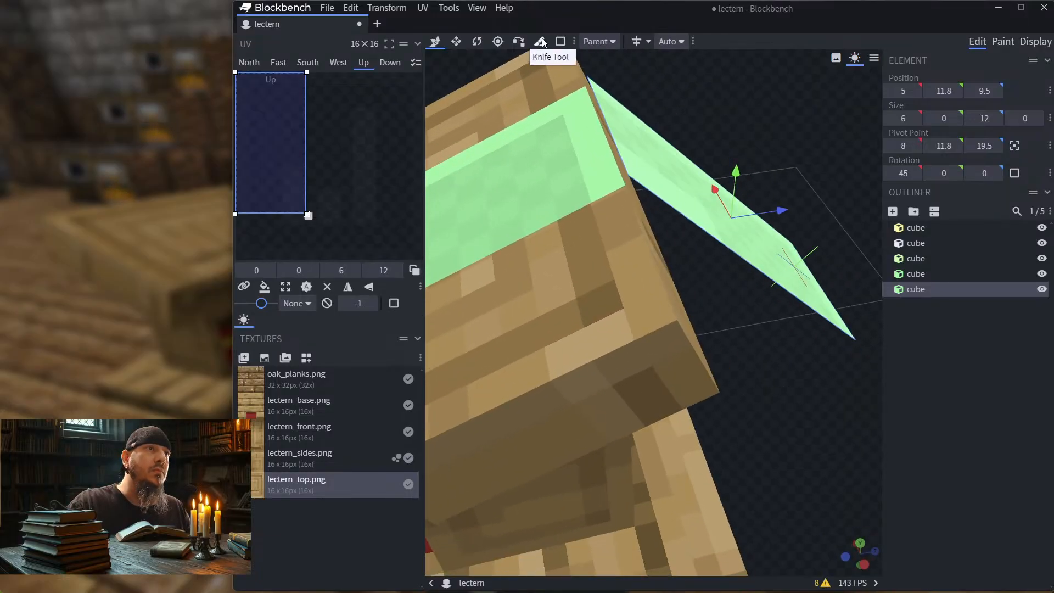
left_click(518, 41)
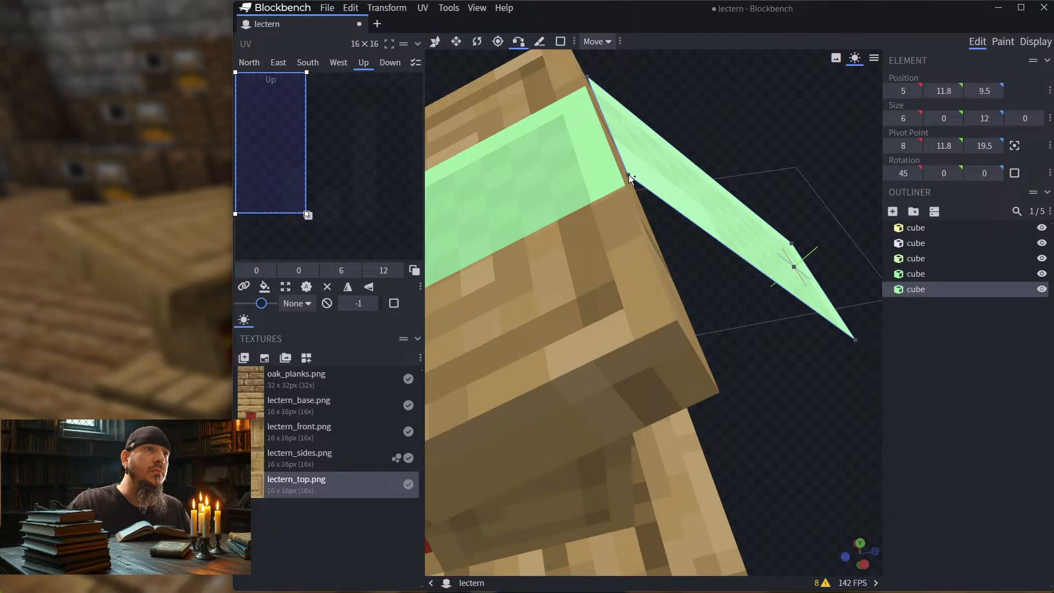
left_click(629, 175)
left_click(596, 178)
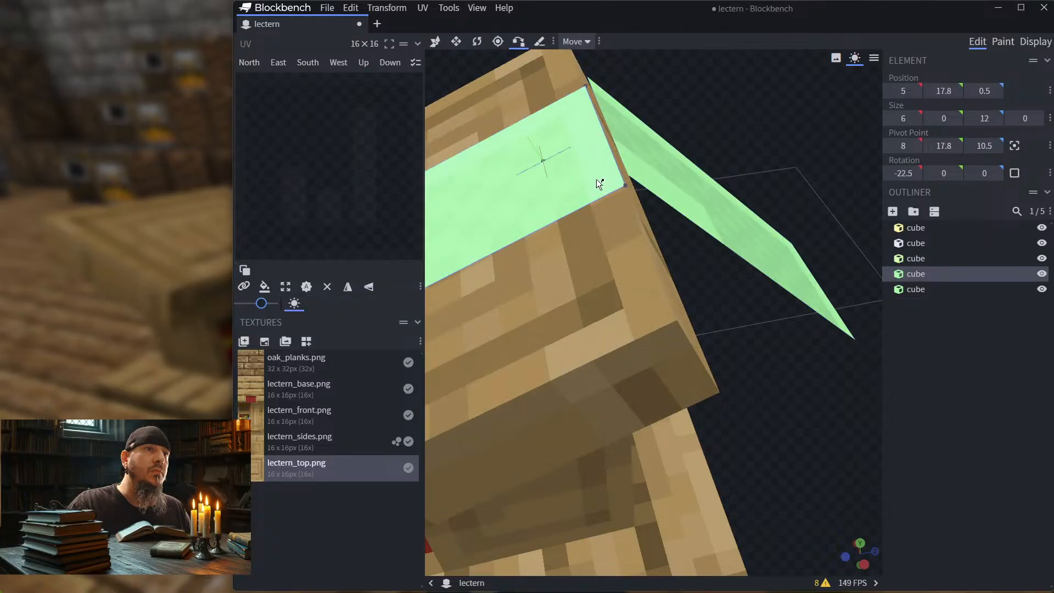
left_click(624, 186)
left_click_drag(719, 107, 693, 70)
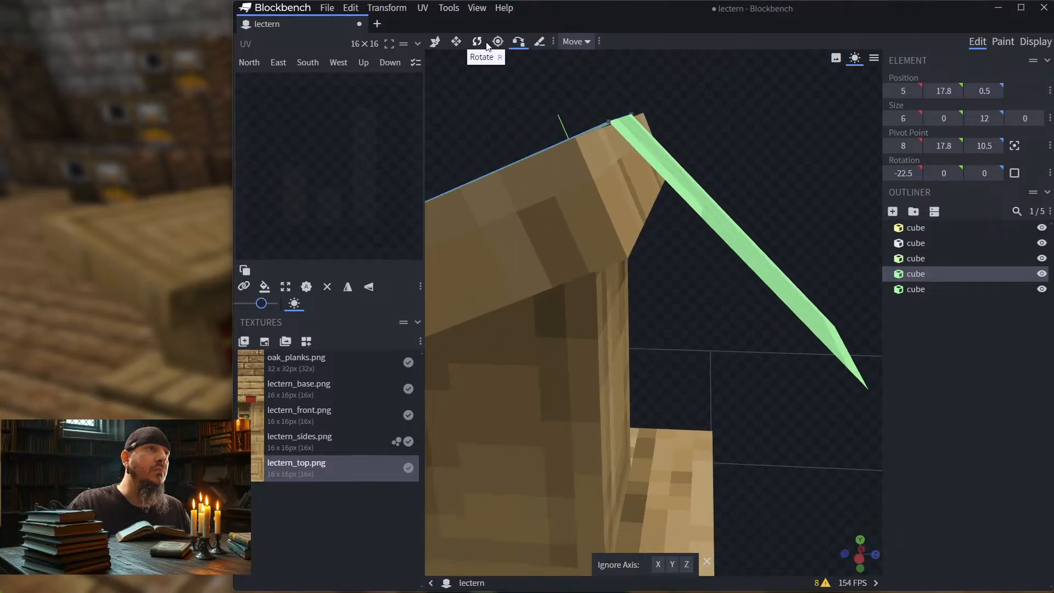
left_click(456, 42)
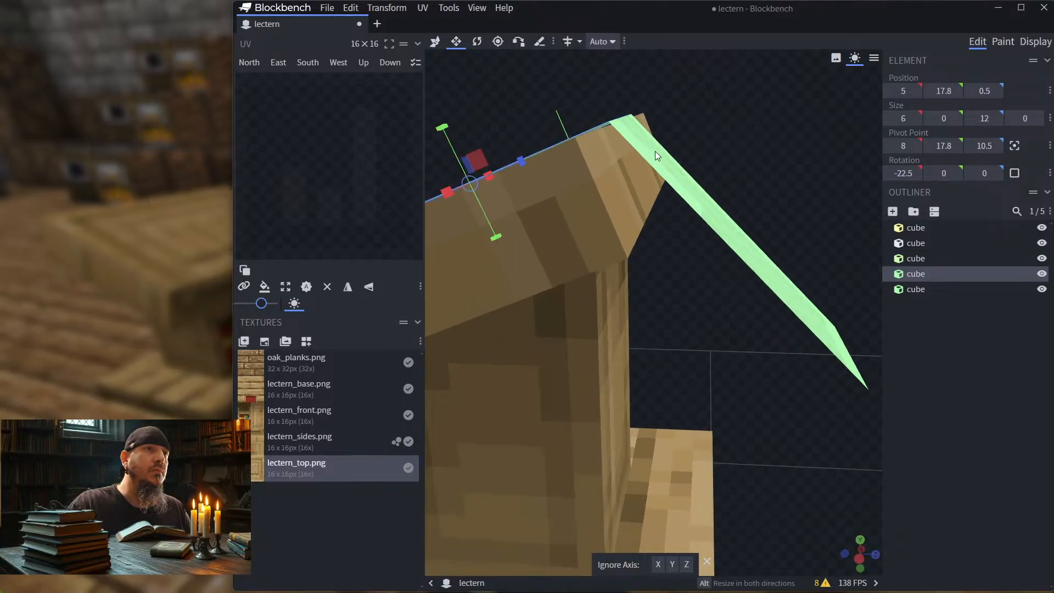
left_click(434, 41)
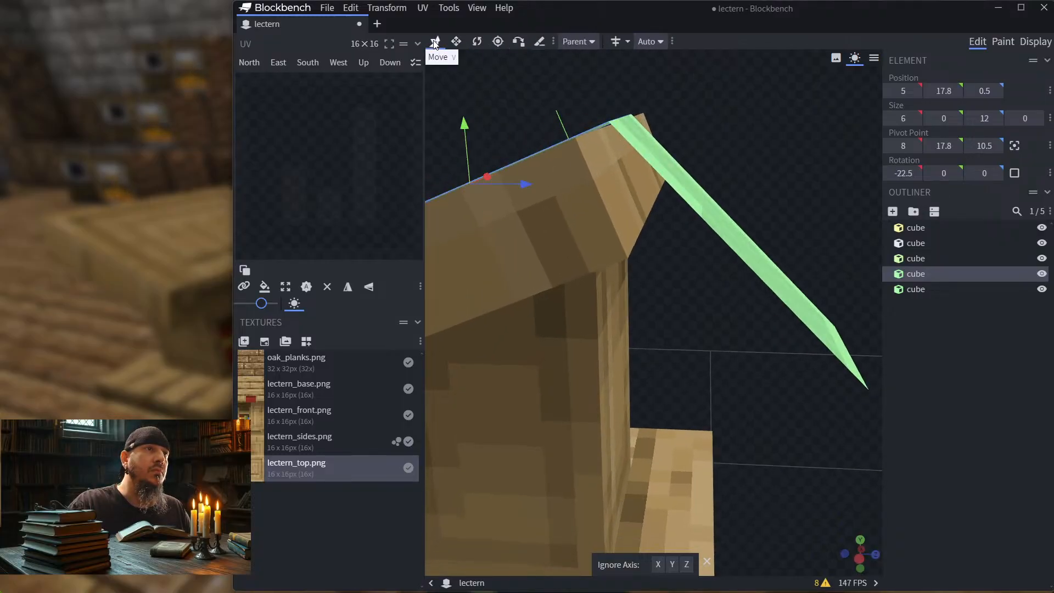
Step: Rotate the angled strip behind the lectern to -22.5° about X so it stands parallel to the slanted top's back face
left_click(679, 180)
left_click(477, 42)
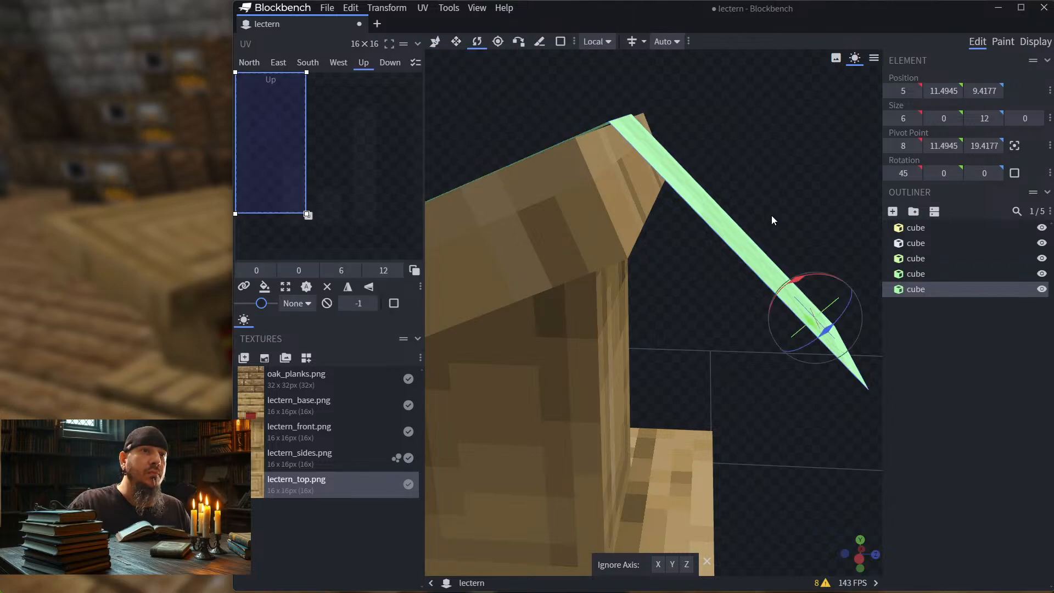
mouse_move(843, 230)
left_mouse_down()
mouse_move(786, 242)
mouse_move(831, 236)
left_mouse_up()
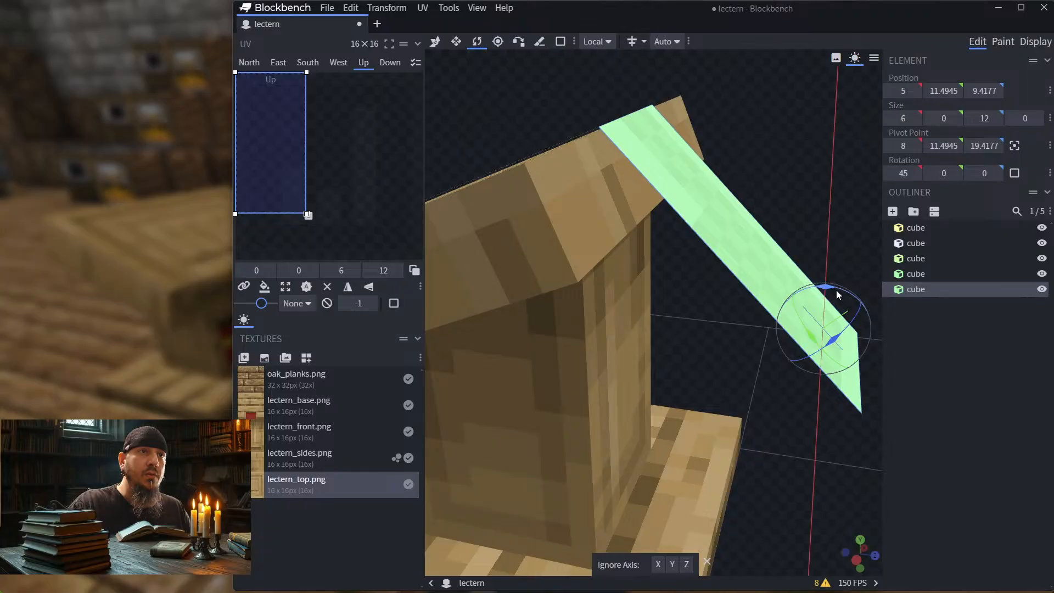
mouse_move(837, 291)
left_mouse_down()
mouse_move(846, 292)
mouse_move(840, 282)
left_mouse_up()
left_click_drag(821, 161, 809, 189)
Step: Move the rotated strip to Y 7.4945 and Z 16.4177, bringing its upper end close to the slanted top's back edge
left_click(435, 41)
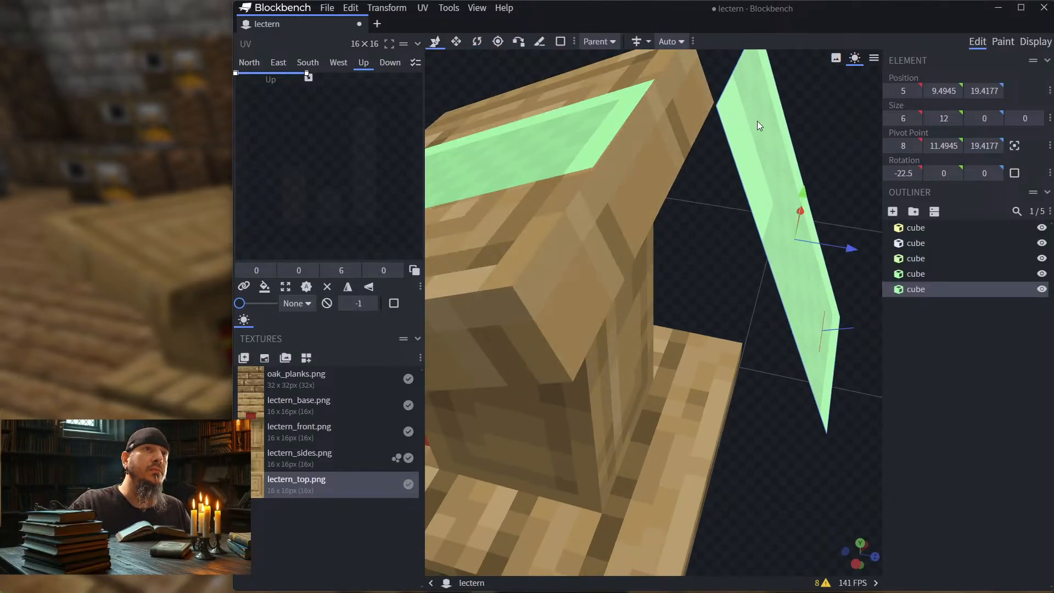
left_click_drag(851, 249, 719, 244)
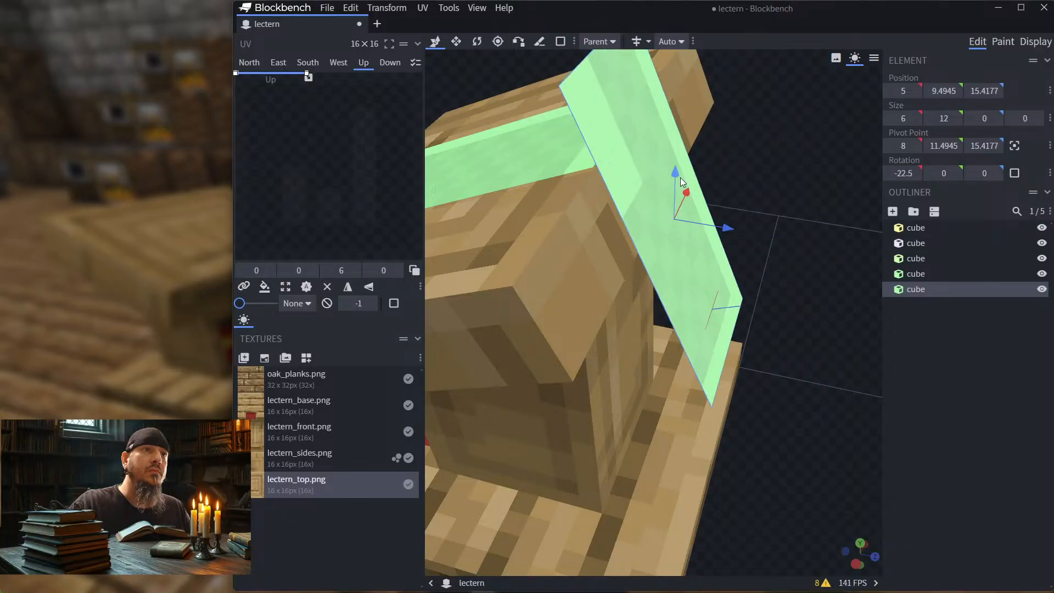
left_click_drag(769, 166, 782, 146)
left_click_drag(664, 163, 687, 234)
left_click_drag(712, 266, 742, 269)
left_click_drag(732, 172, 677, 137)
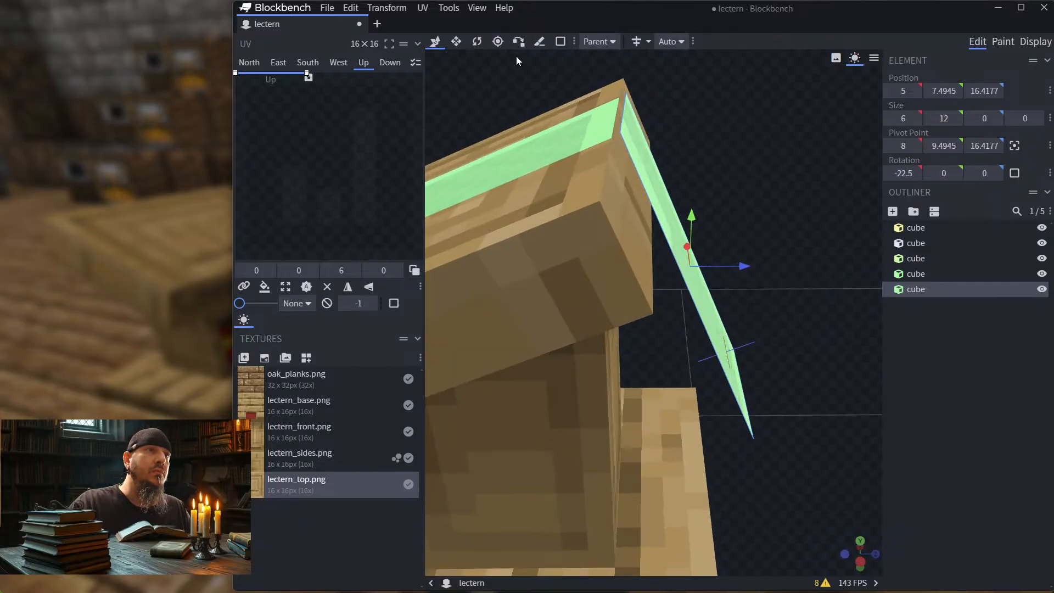
Step: Use Vertex Snap to align the back strip's upper corner with the rear corner of the strip on the slanted top
left_click(518, 41)
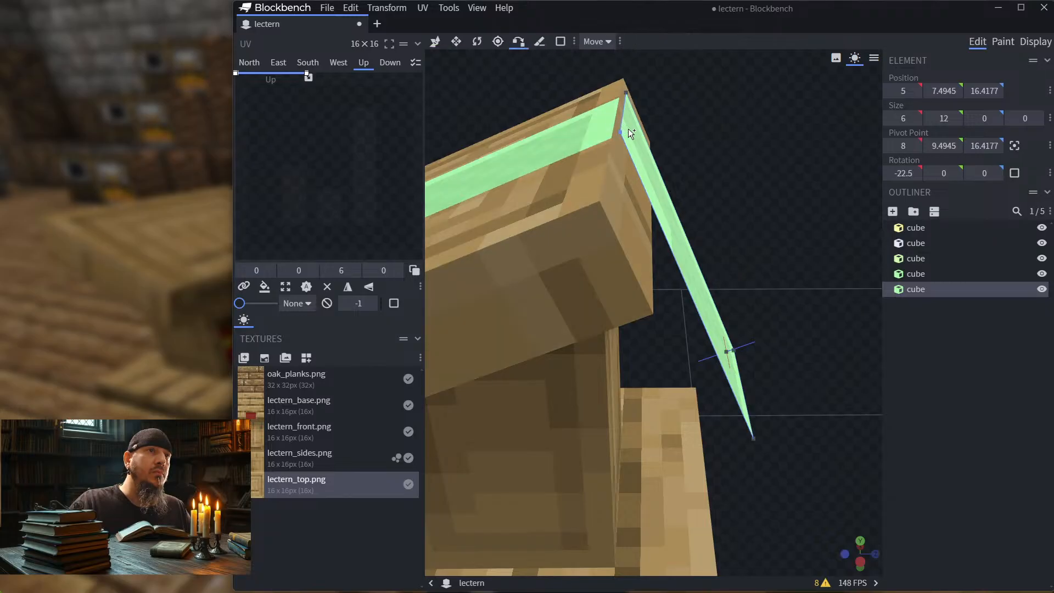
left_click(620, 132)
left_click(599, 132)
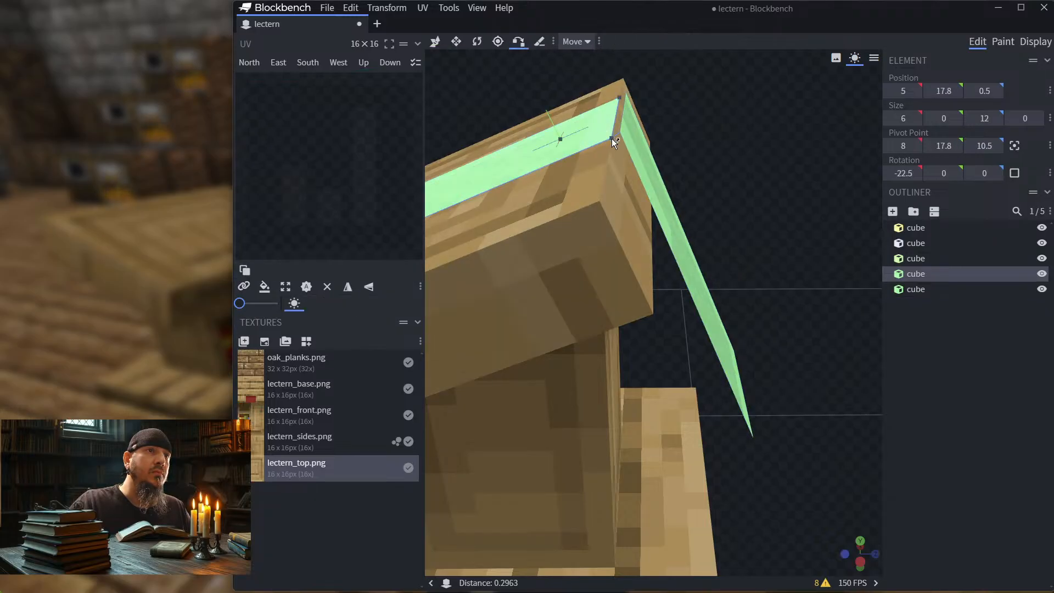
left_click(611, 137)
left_click_drag(704, 117, 644, 95)
Step: Shorten the back strip from its lower end to a height of 3 so it covers only the slanted top's back face
left_click(661, 142)
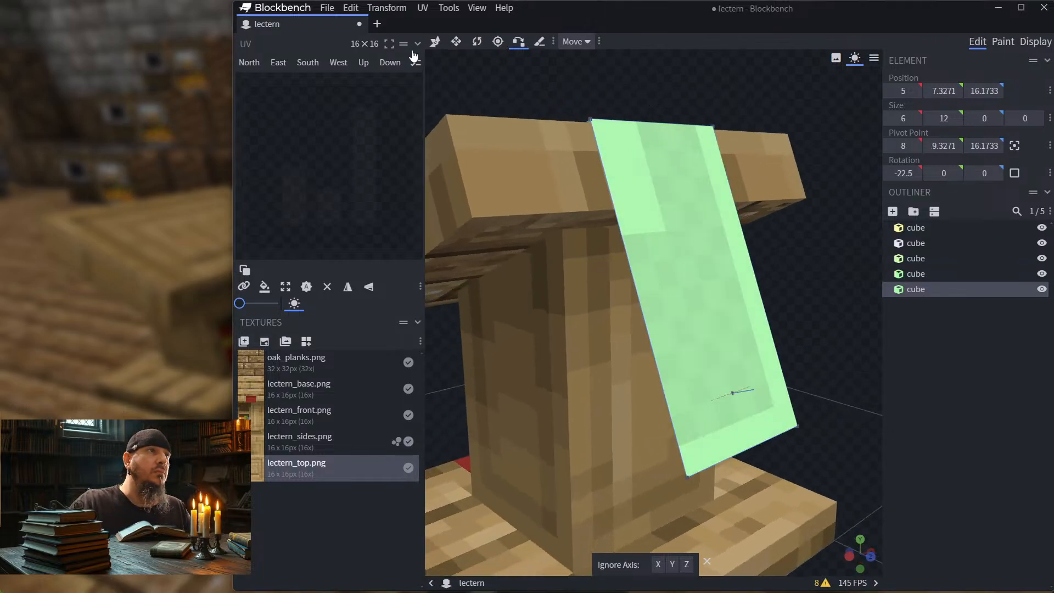
left_click(456, 42)
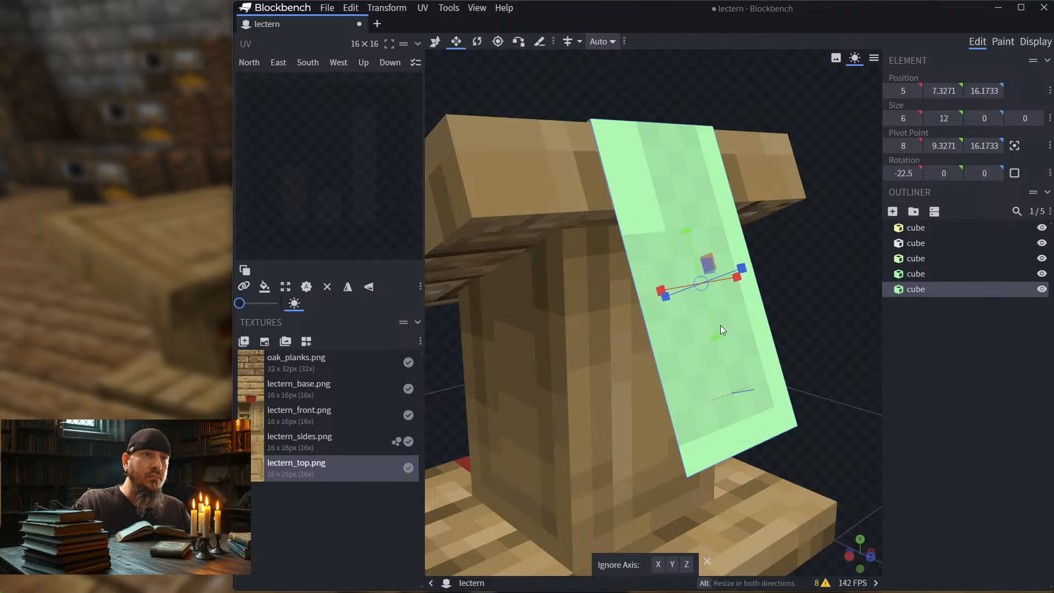
left_click_drag(715, 337, 635, 122)
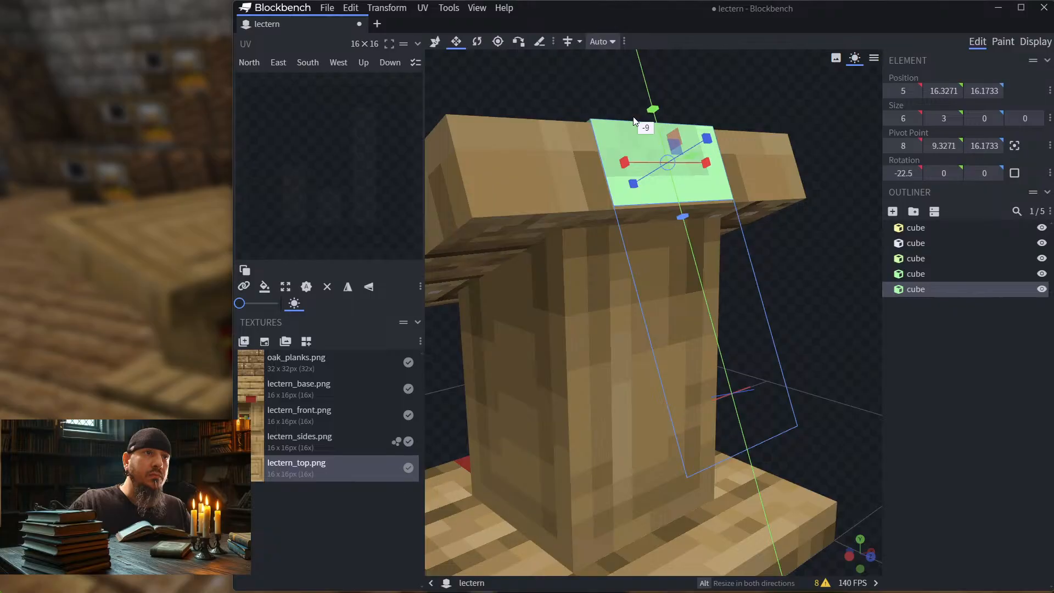
left_click_drag(771, 300, 825, 307)
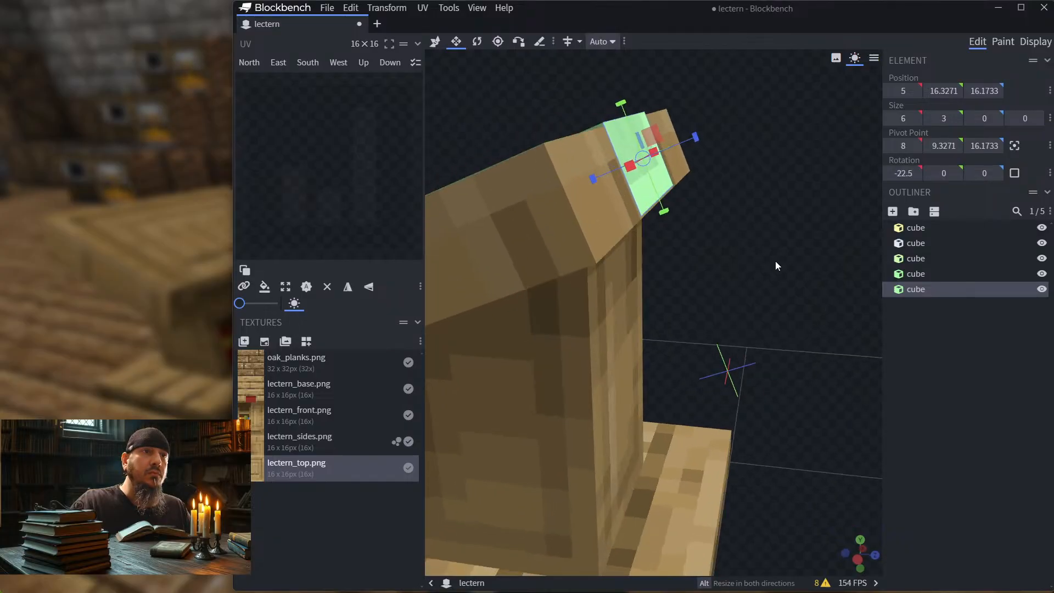
mouse_move(775, 262)
left_mouse_down()
mouse_move(789, 250)
mouse_move(783, 275)
left_mouse_up()
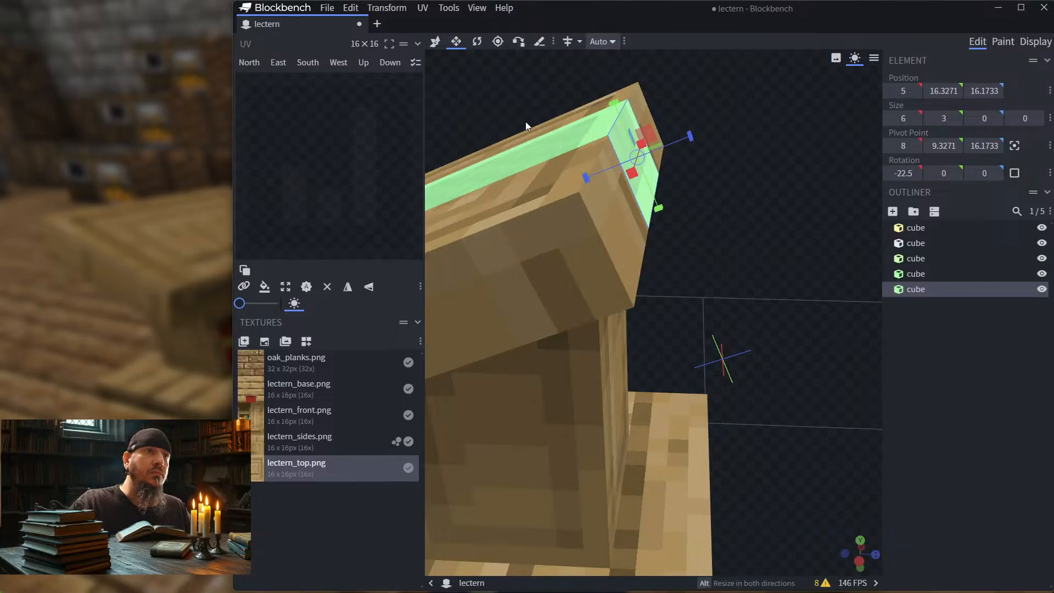
Step: Duplicate the strip on the slanted top and move the copy behind the lectern to Z 9.5
left_click(554, 144)
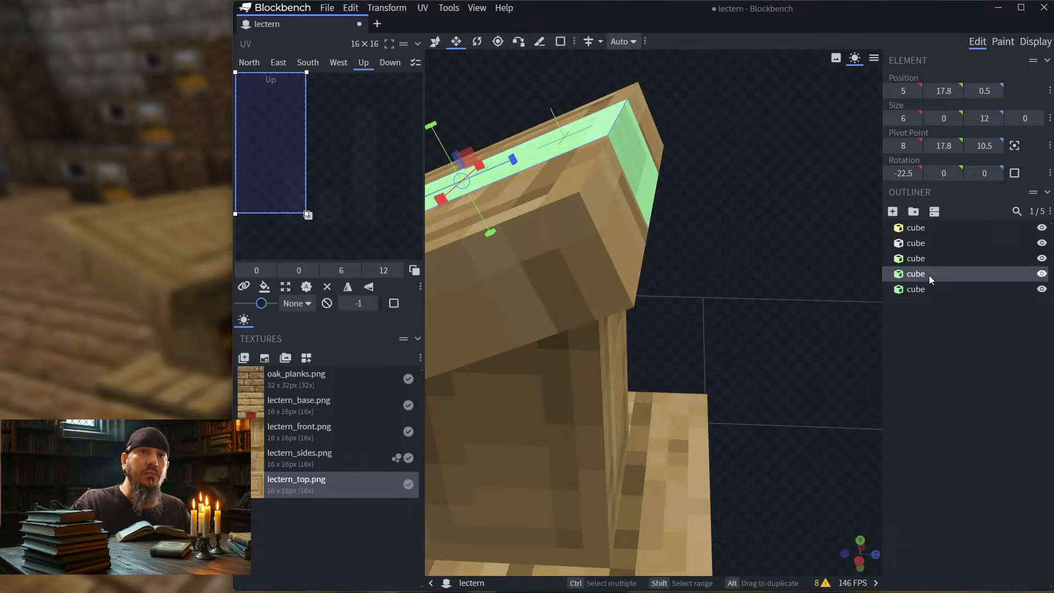
right_click(928, 275)
left_click(860, 304)
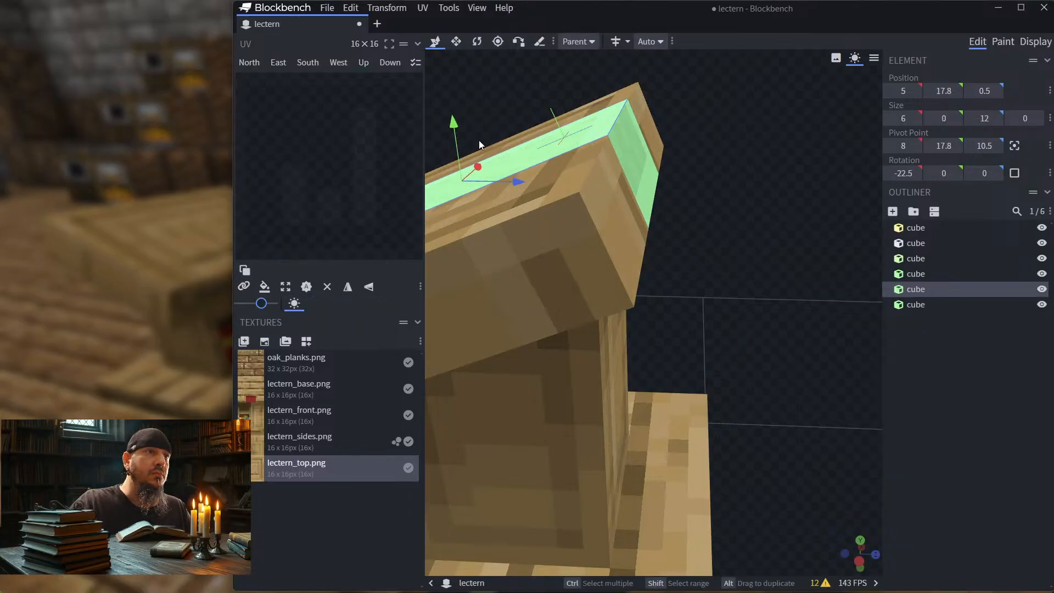
left_click_drag(518, 183, 784, 189)
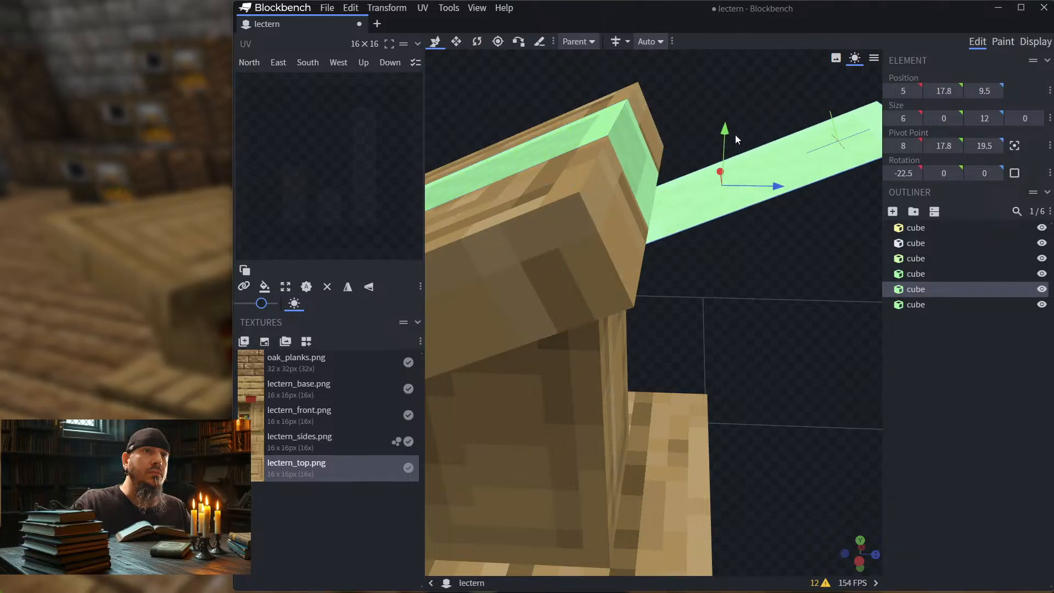
Step: Rotate the newly copied strip behind the lectern to 0° about X so it hangs vertically
left_click(785, 163)
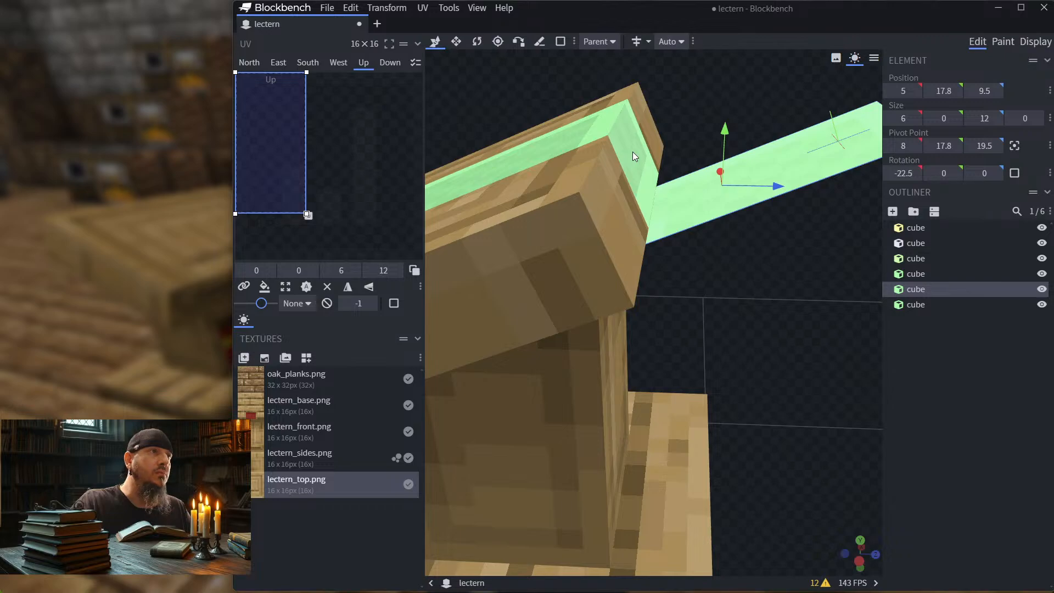
left_click(632, 152)
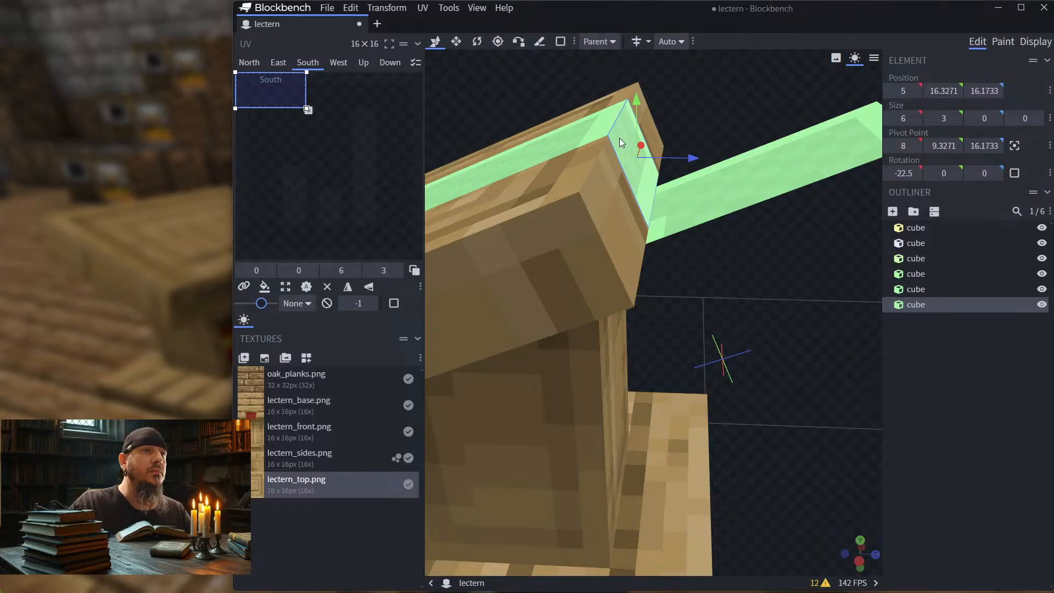
left_click(771, 168)
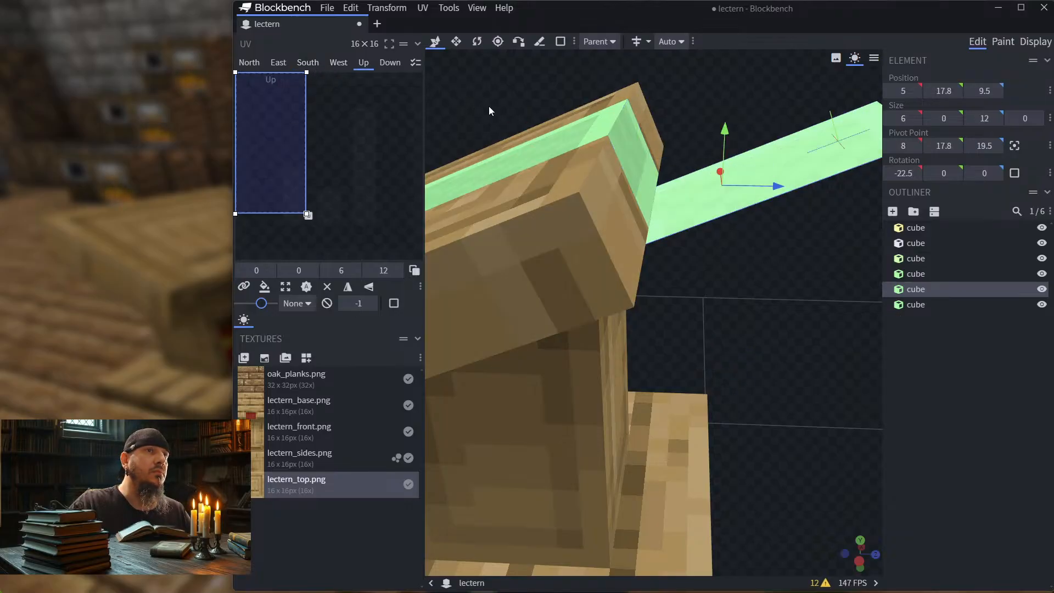
left_click_drag(848, 229, 795, 179)
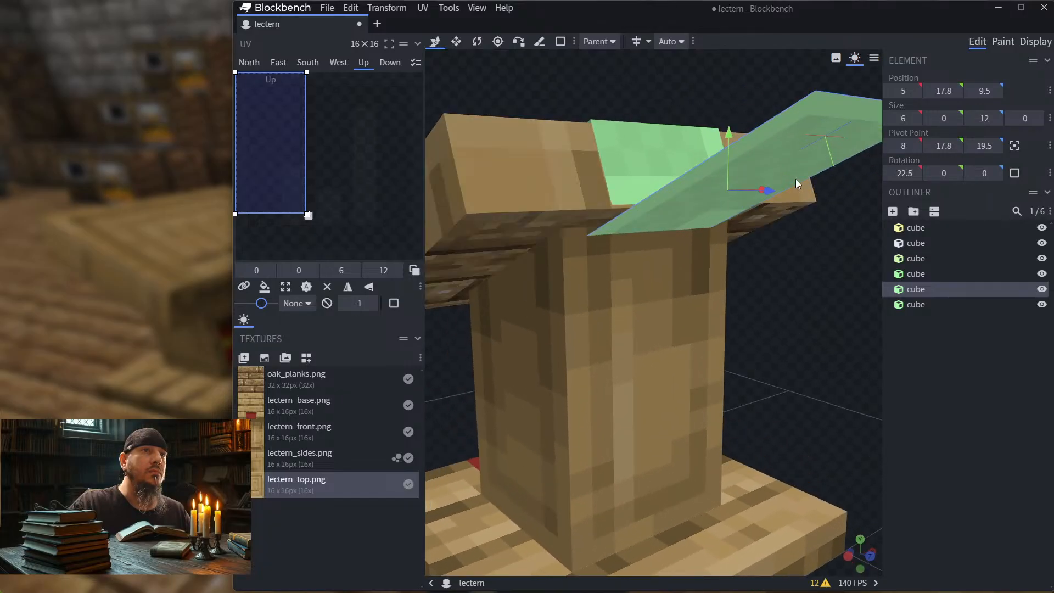
left_click(779, 144)
left_click_drag(779, 144, 799, 185)
left_click(800, 184)
left_click_drag(803, 255, 828, 289)
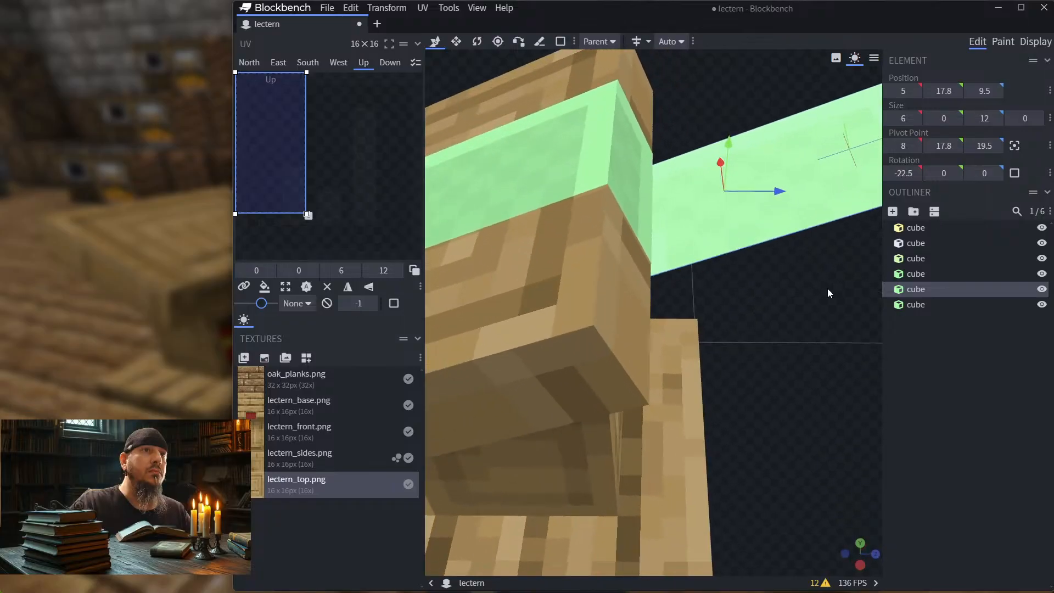
left_click(476, 42)
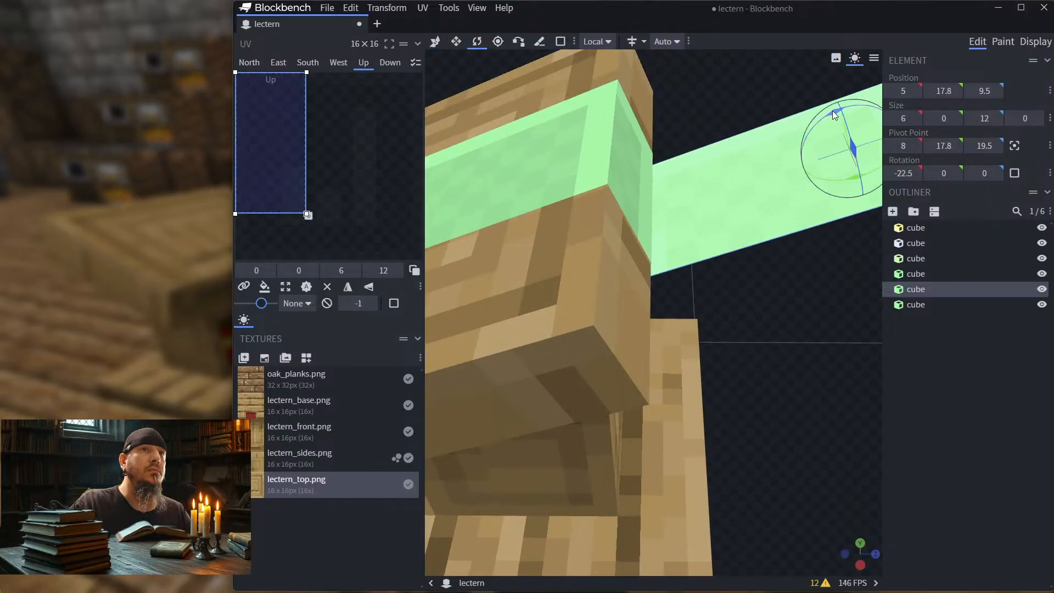
left_click_drag(806, 120, 818, 233)
key("ctrl+z")
left_click(818, 233)
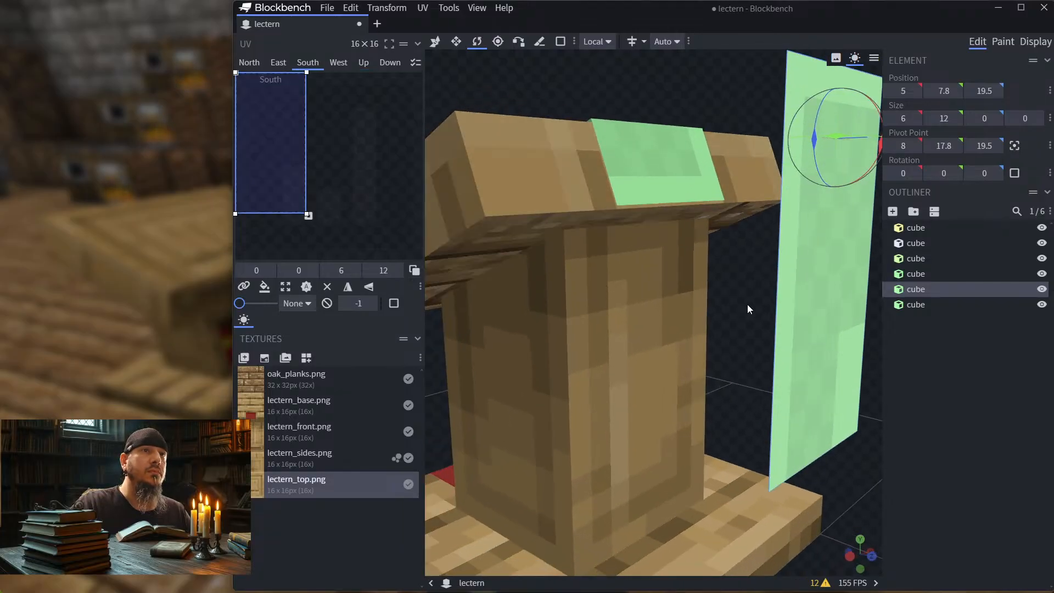
Step: Move the vertical strip down to Y 5.8 and forward to Z 14.5, close to the back of the lectern post
left_click_drag(748, 303, 748, 275)
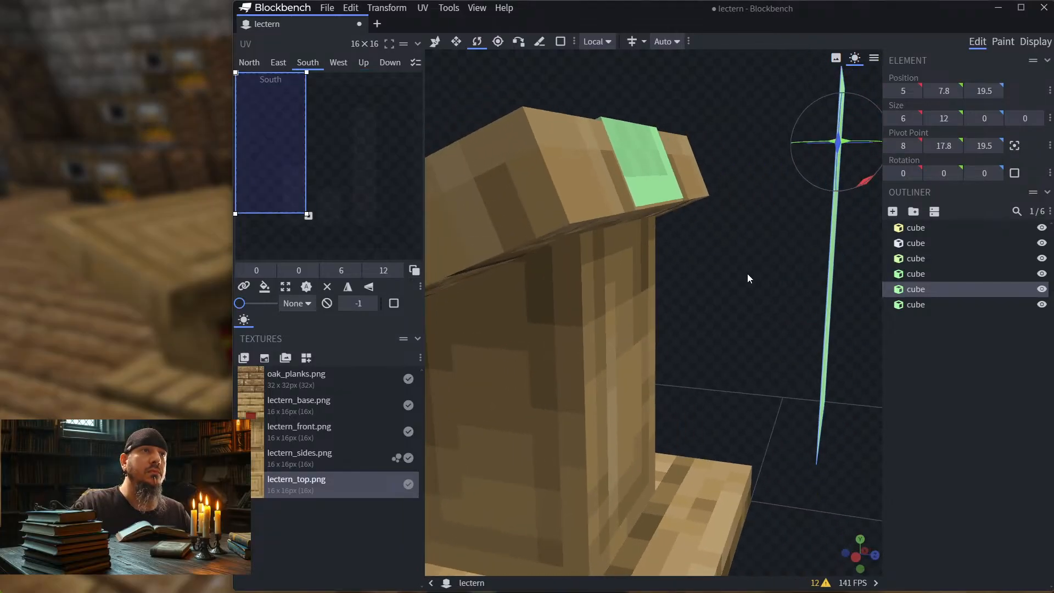
left_click(434, 41)
left_click_drag(835, 208, 845, 328)
left_click_drag(763, 321, 724, 321)
scroll(766, 290, "down", 2)
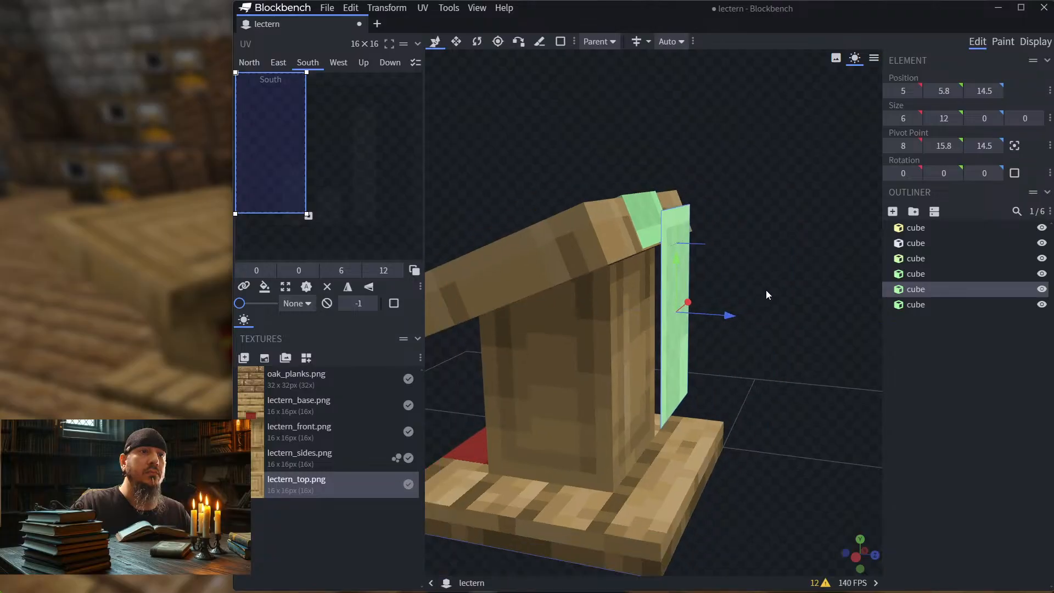
scroll(767, 287, "up", 5)
mouse_move(767, 284)
left_mouse_down()
mouse_move(710, 274)
mouse_move(676, 285)
mouse_move(804, 309)
mouse_move(753, 290)
left_mouse_up()
left_click_drag(783, 258, 734, 227)
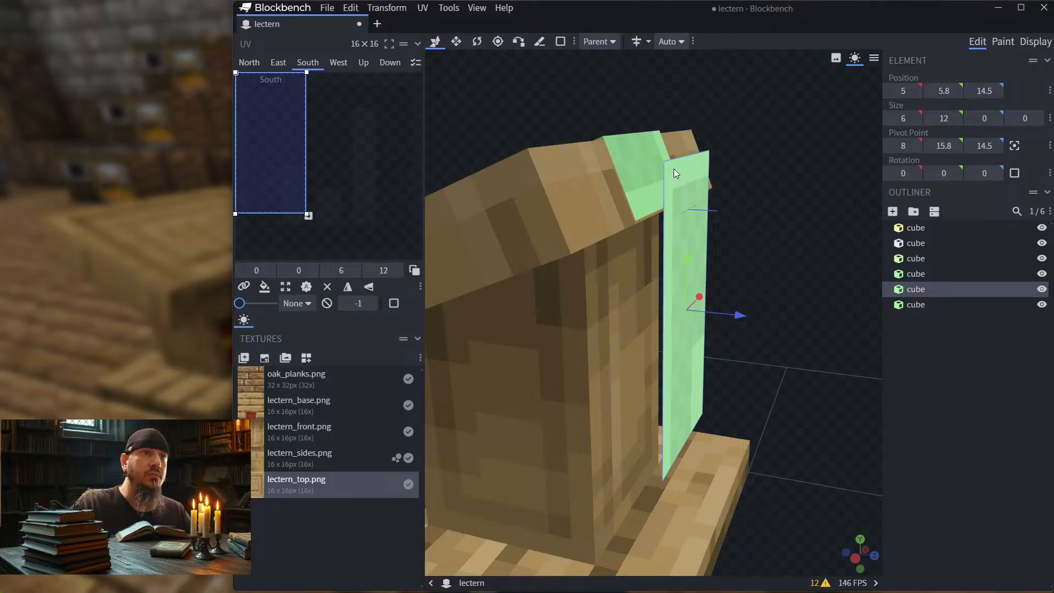
Step: Use Vertex Snap to attach the vertical strip's upper corner to the lower corner of the short back strip
left_click(518, 42)
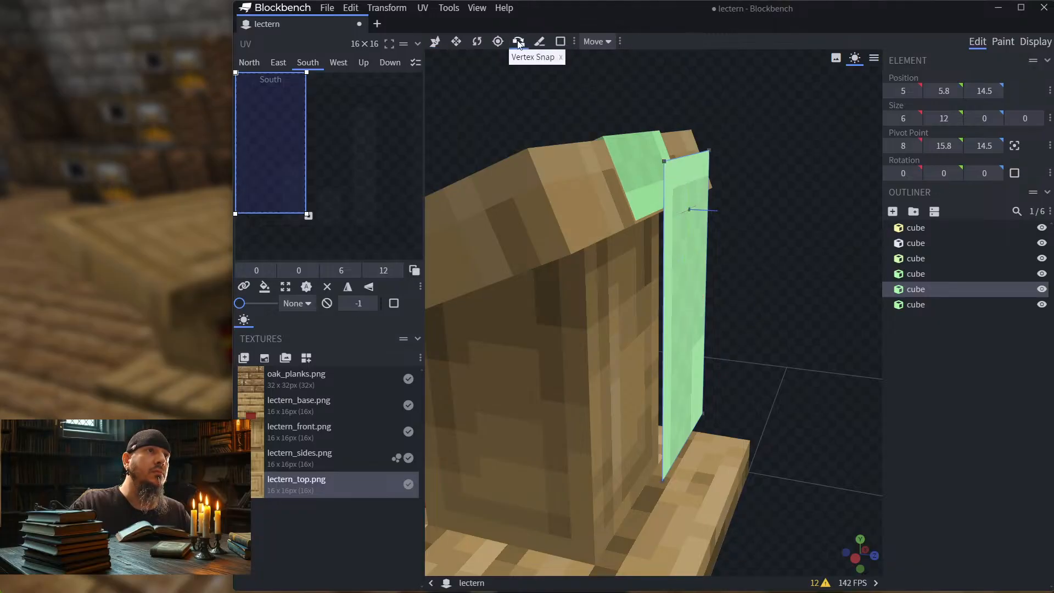
left_click(664, 160)
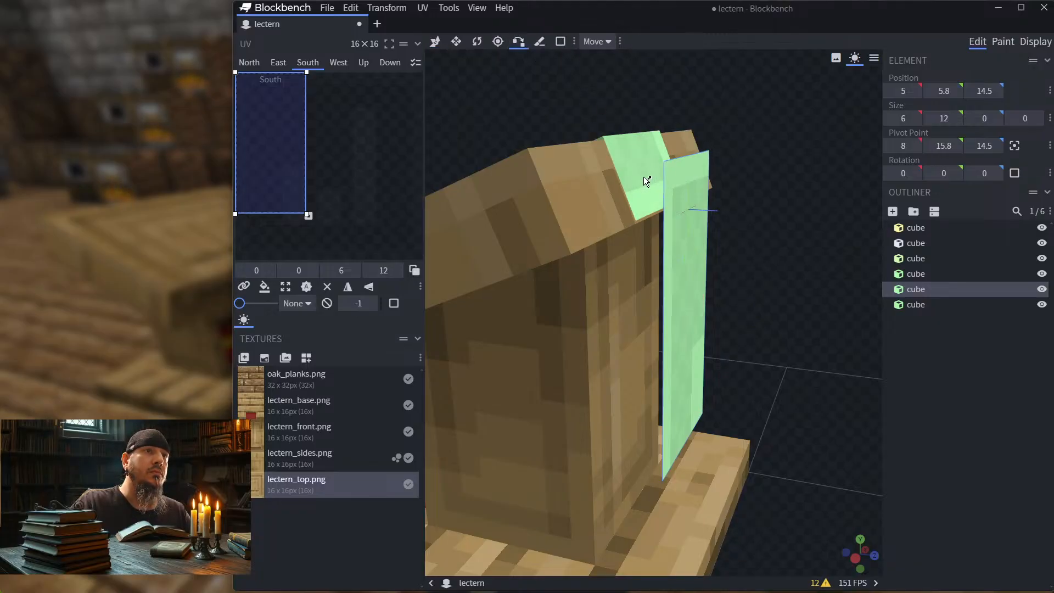
left_click(643, 193)
left_click(636, 222)
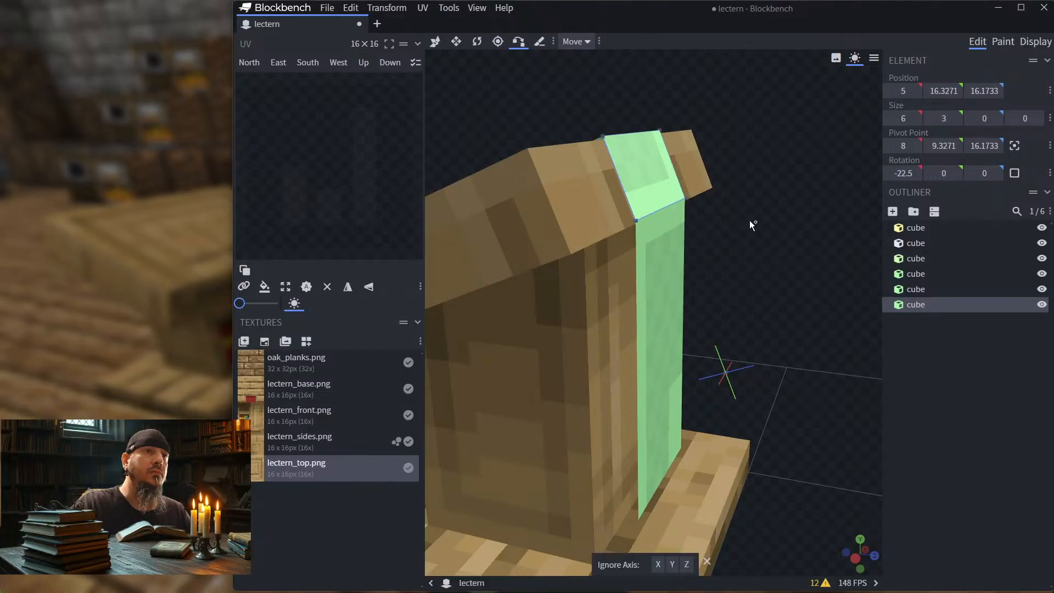
left_click_drag(749, 220, 802, 255)
scroll(731, 194, "up", 4)
left_click_drag(813, 253, 811, 240)
scroll(707, 136, "up", 5)
left_click_drag(707, 136, 691, 333)
scroll(730, 223, "down", 10)
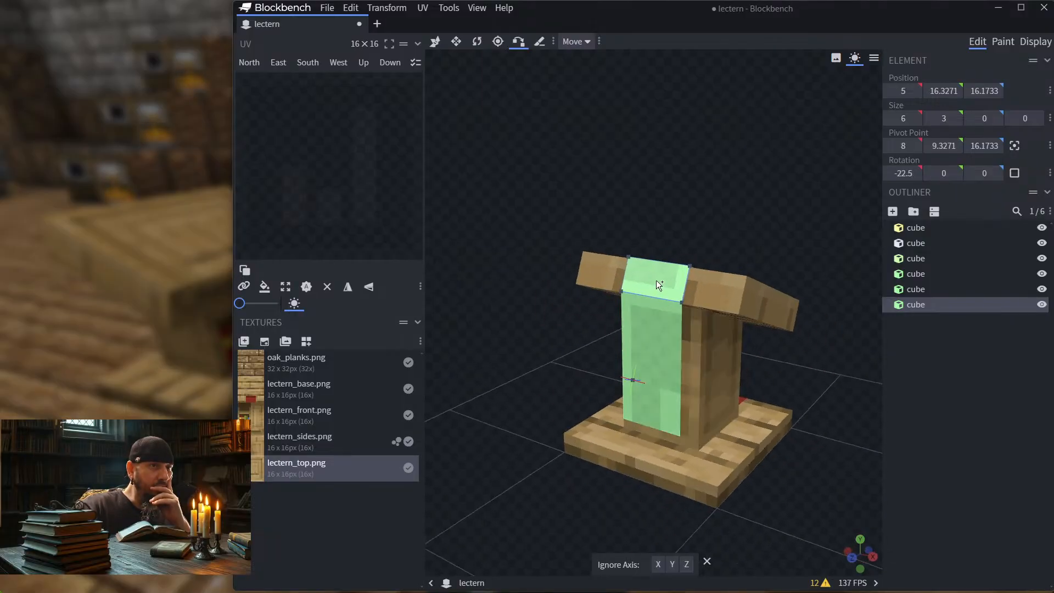
Step: Shorten the vertical strip from its lower end to a height of 10, keeping its upper edge in place, and deselect it
left_click(435, 41)
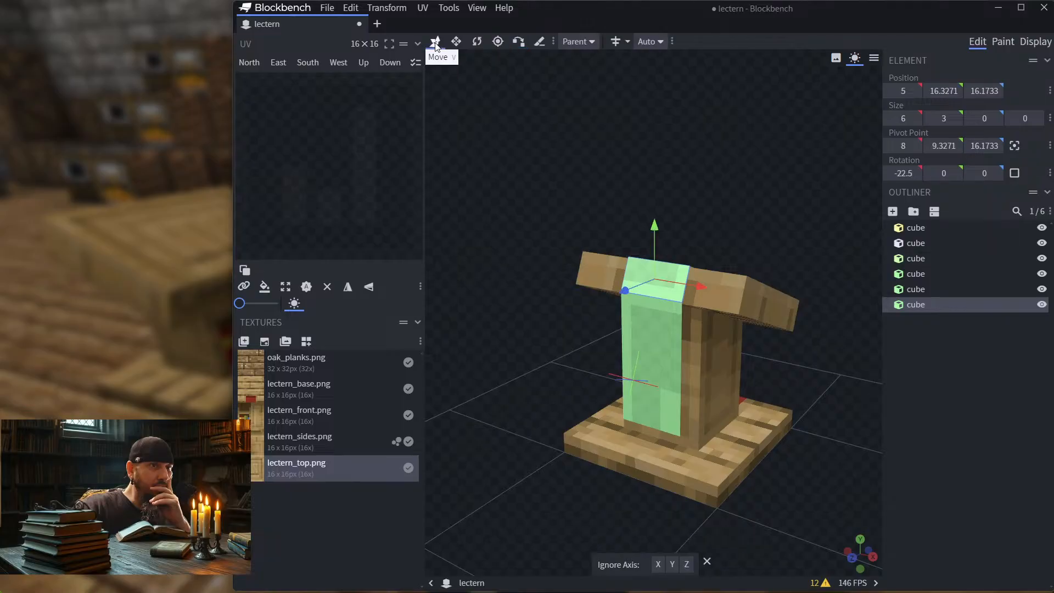
left_click_drag(822, 391, 653, 346)
left_click(655, 346)
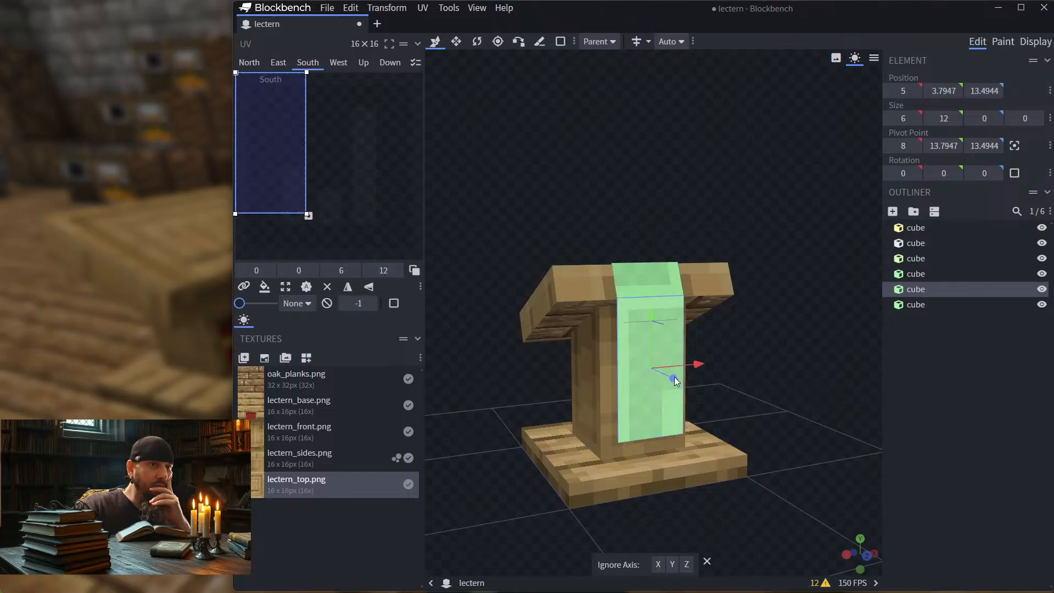
left_click(458, 44)
left_click_drag(651, 424, 651, 411)
left_click_drag(755, 383, 654, 374)
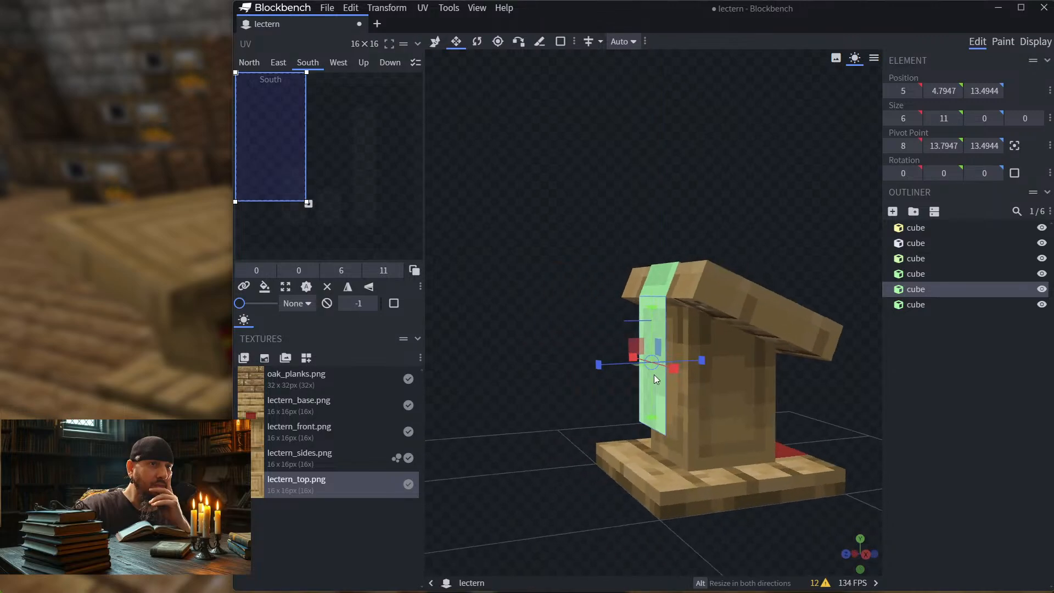
left_click_drag(656, 416, 621, 354)
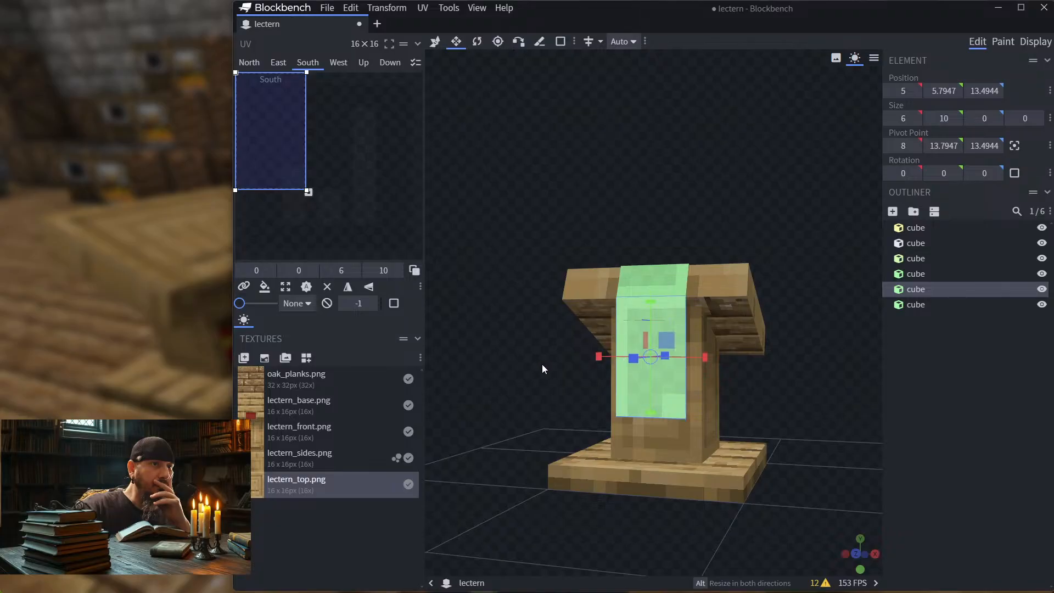
left_click_drag(542, 364, 519, 229)
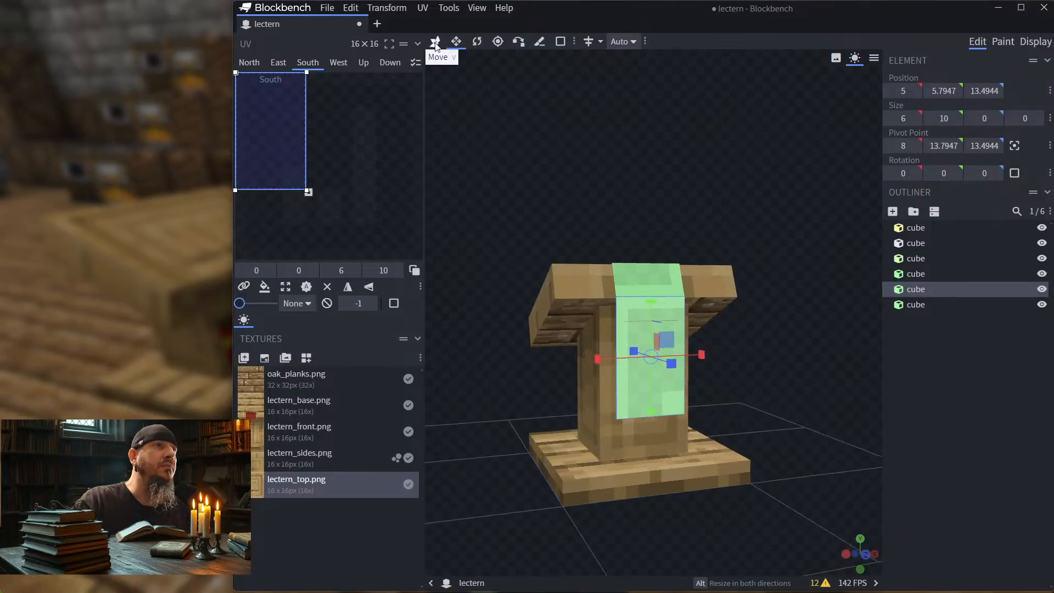
left_click(970, 407)
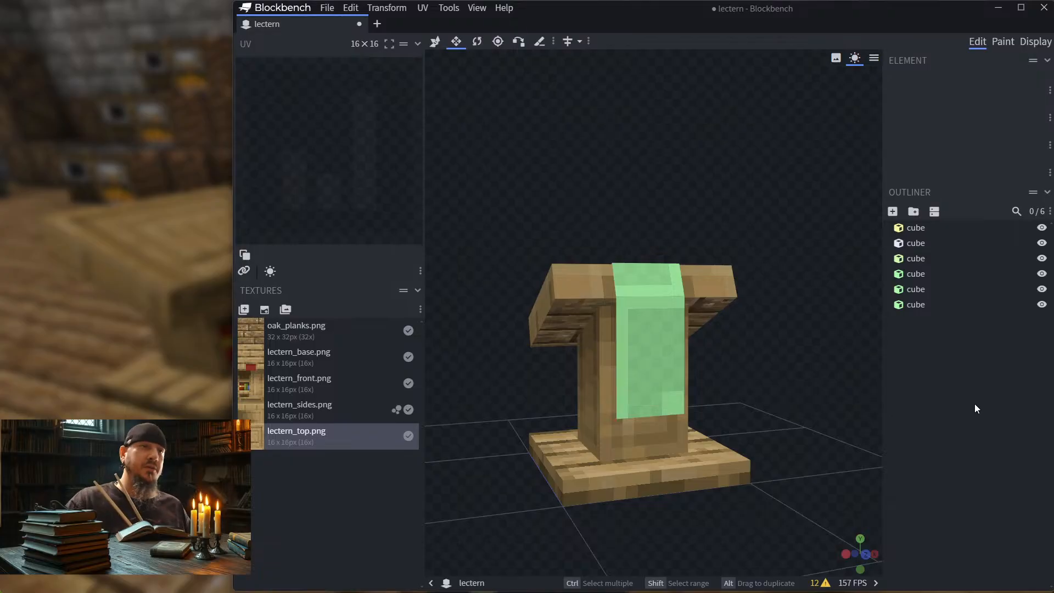
Step: Select the flat strip on the lectern's slanted top and switch to Paint mode
left_click_drag(554, 213, 722, 219)
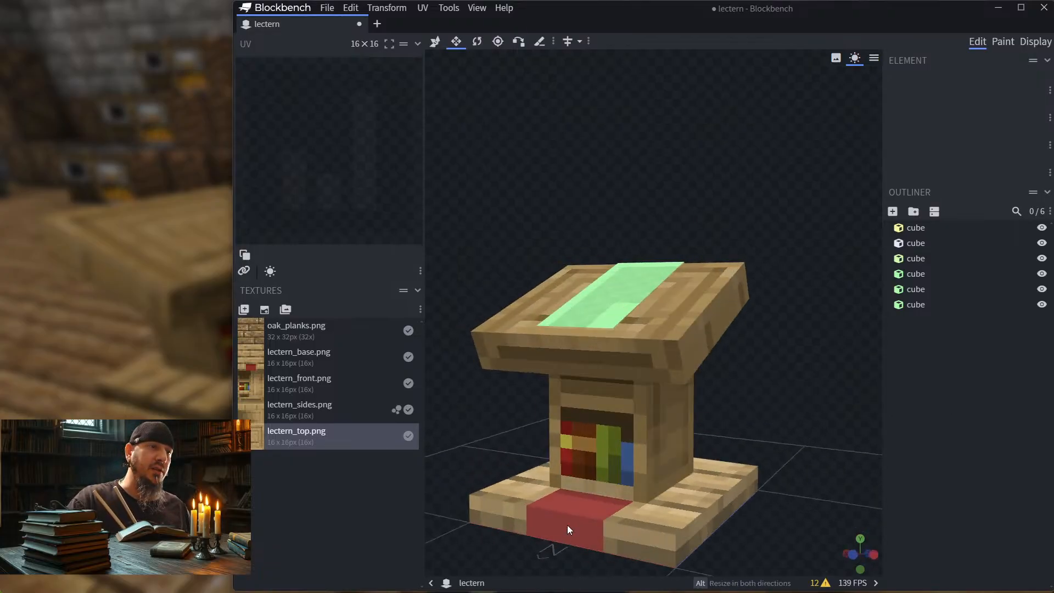
left_click_drag(786, 379, 675, 402)
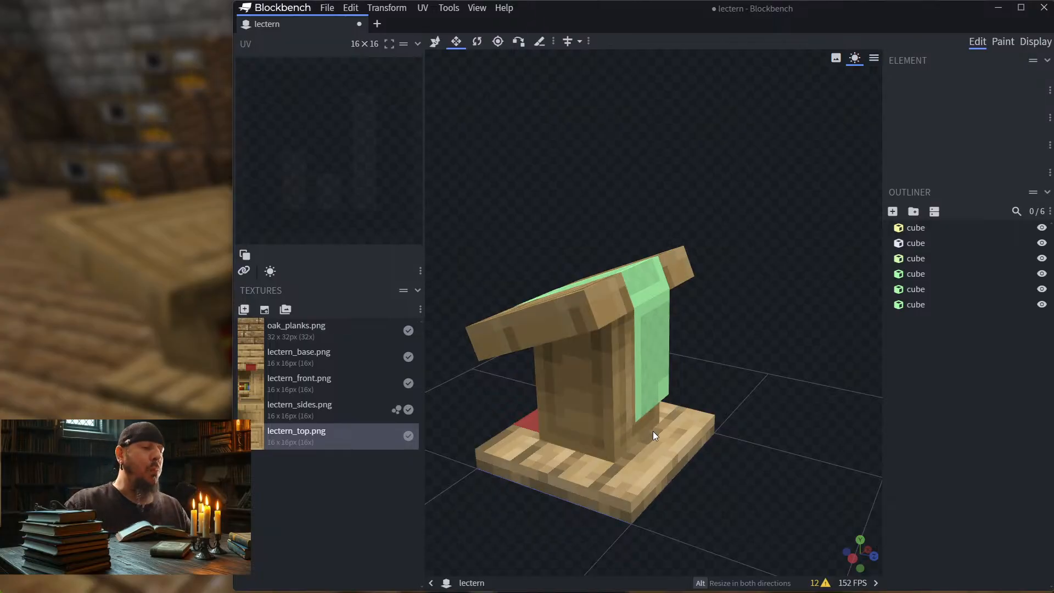
left_click_drag(600, 188, 675, 195)
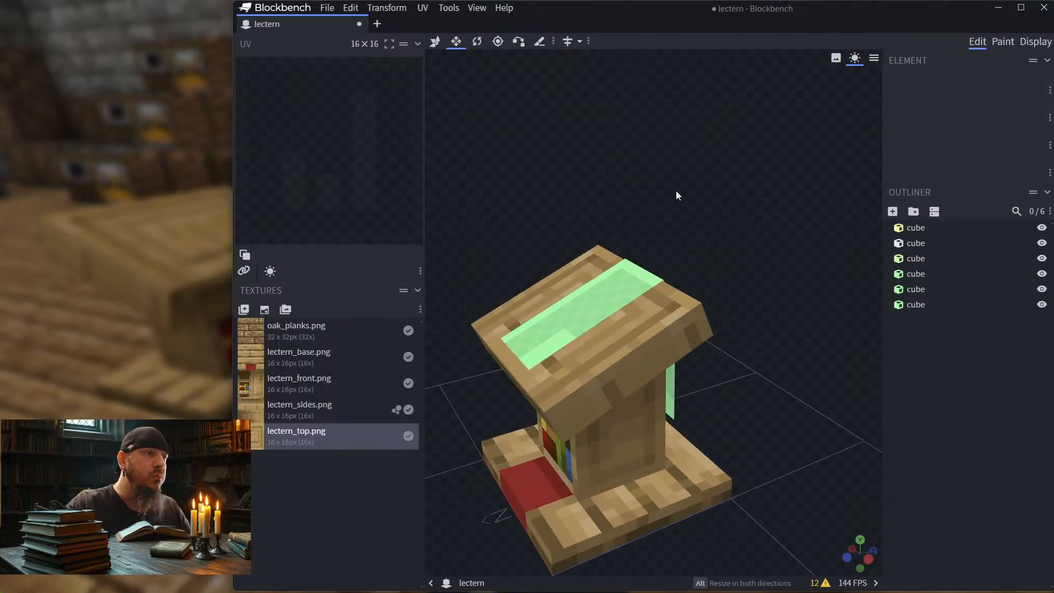
left_click_drag(727, 251, 748, 264)
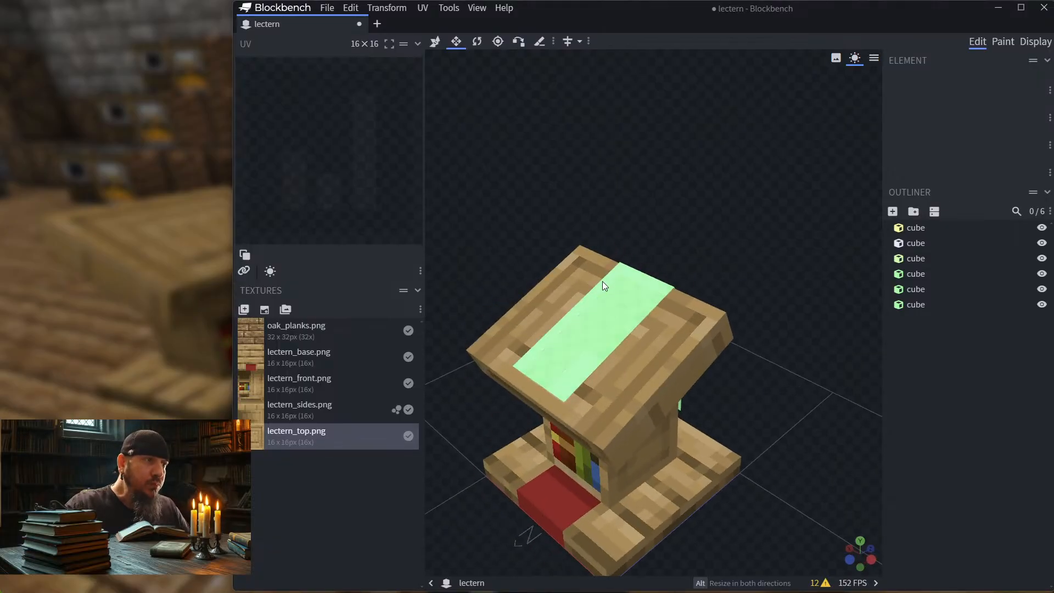
left_click(608, 306)
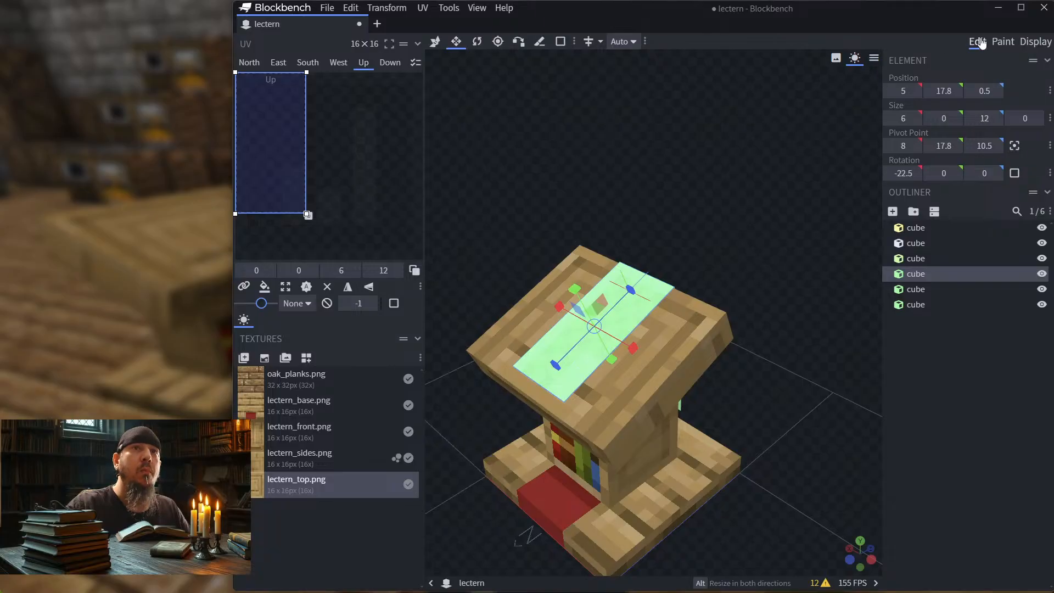
left_click(1010, 44)
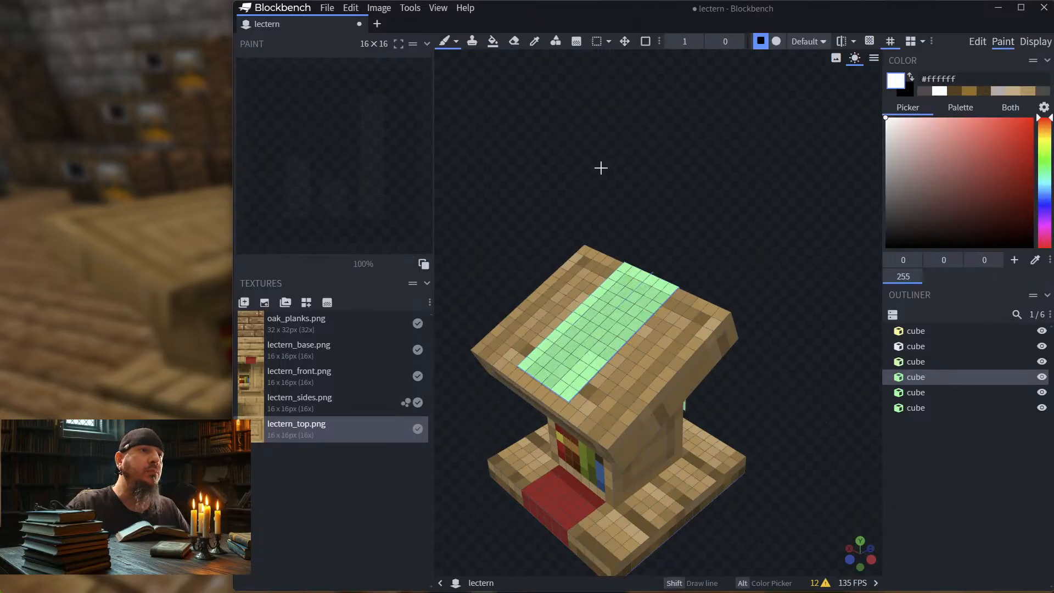
left_click(615, 313)
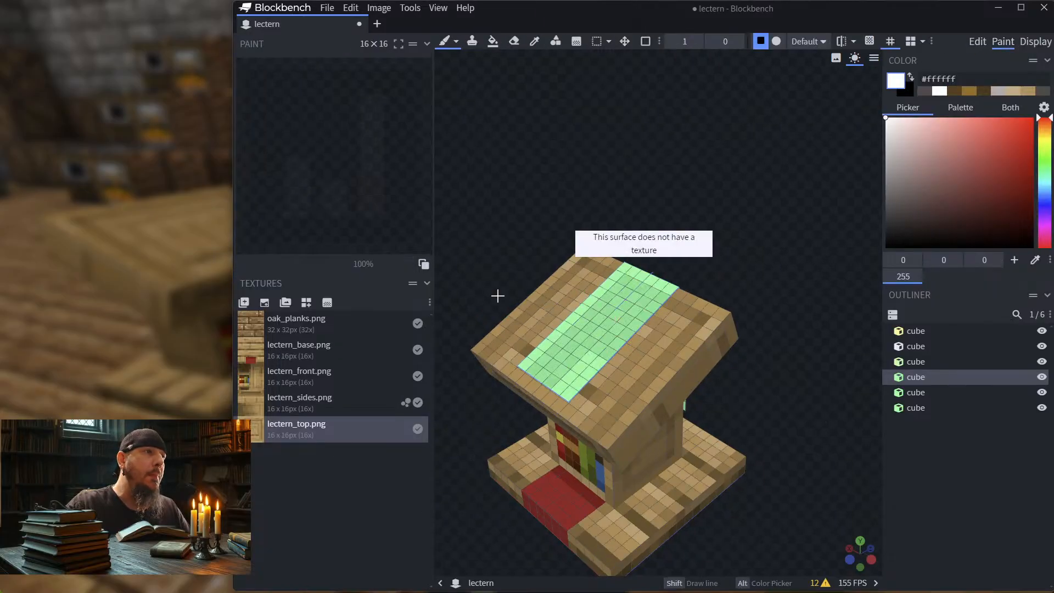
Step: Create a texture template named lectern_cloth at 16x pixel density for the selected top strip
left_click(265, 302)
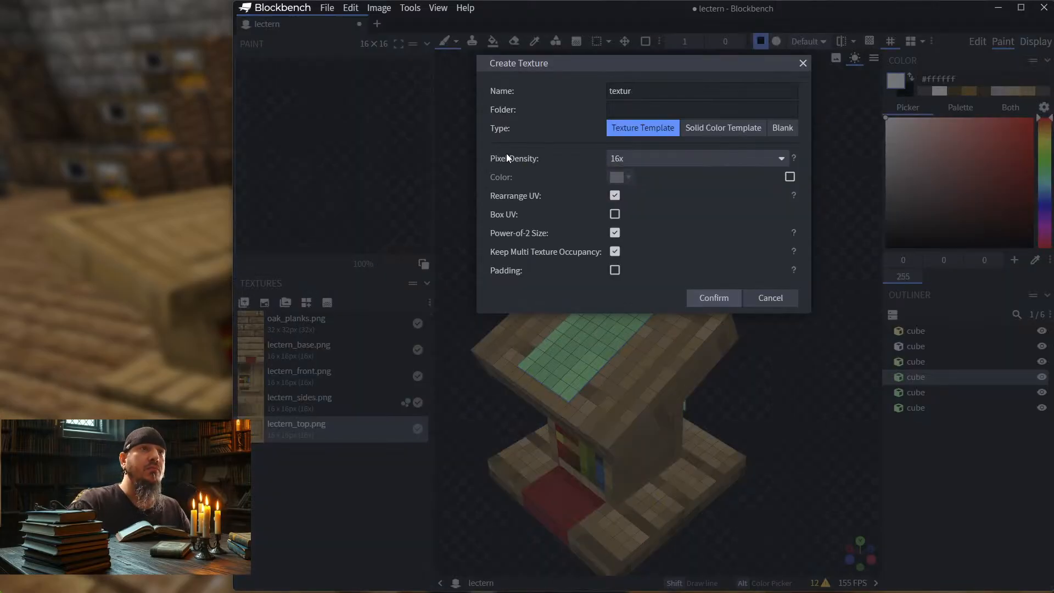
key("BackSpace")
key("BackSpace")
key("BackSpace")
key("BackSpace")
key("BackSpace")
key("BackSpace")
key("BackSpace")
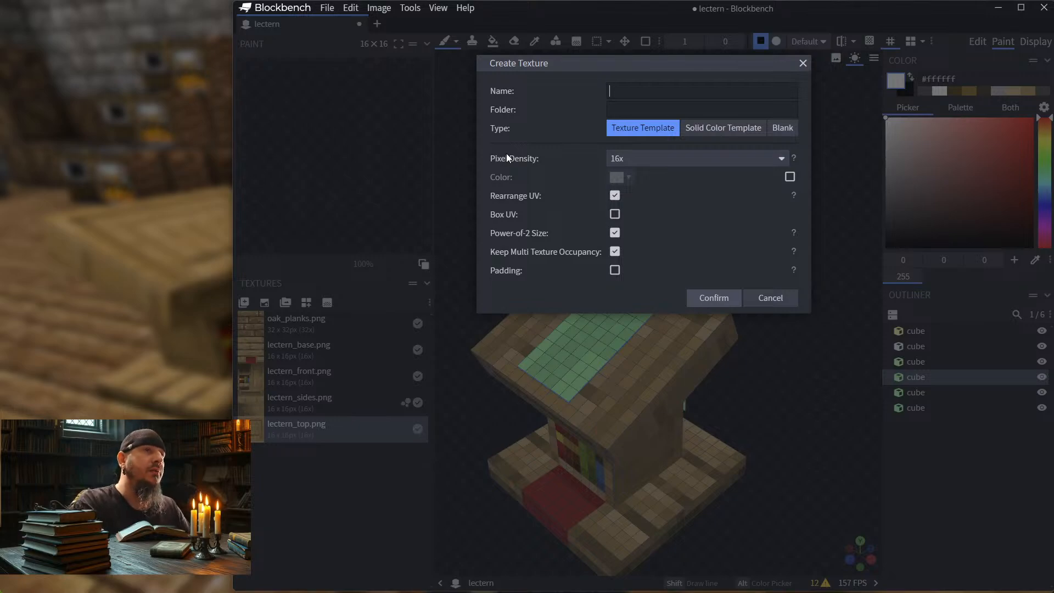
type("lectern")
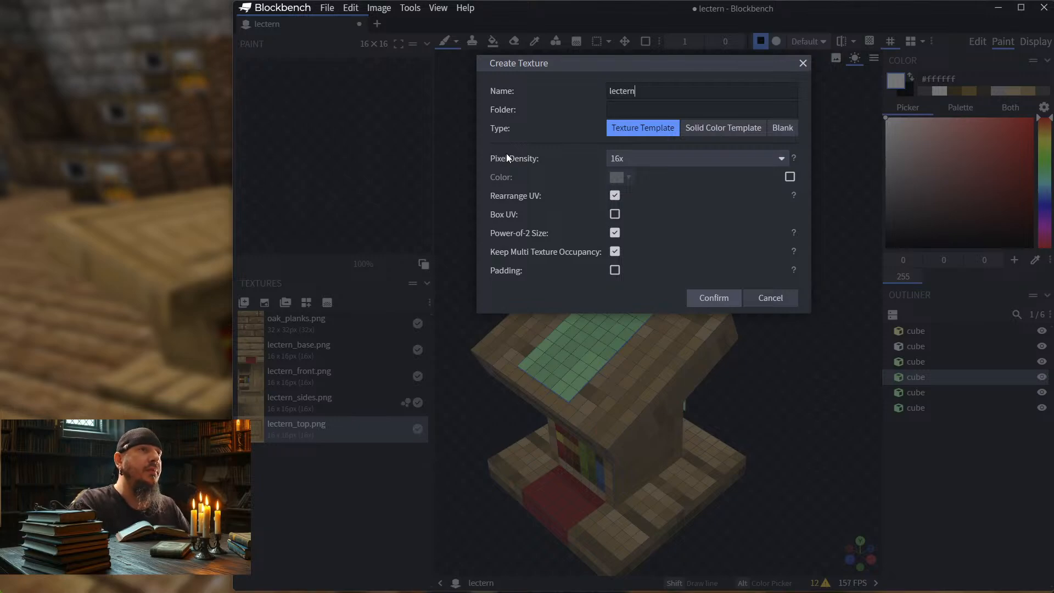
type("_cloth")
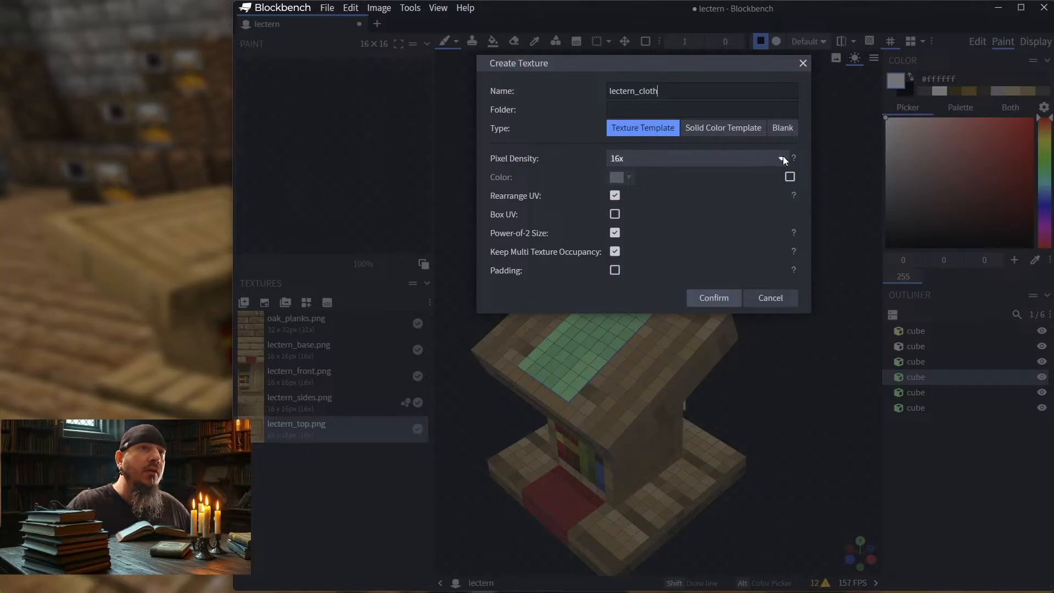
left_click(721, 302)
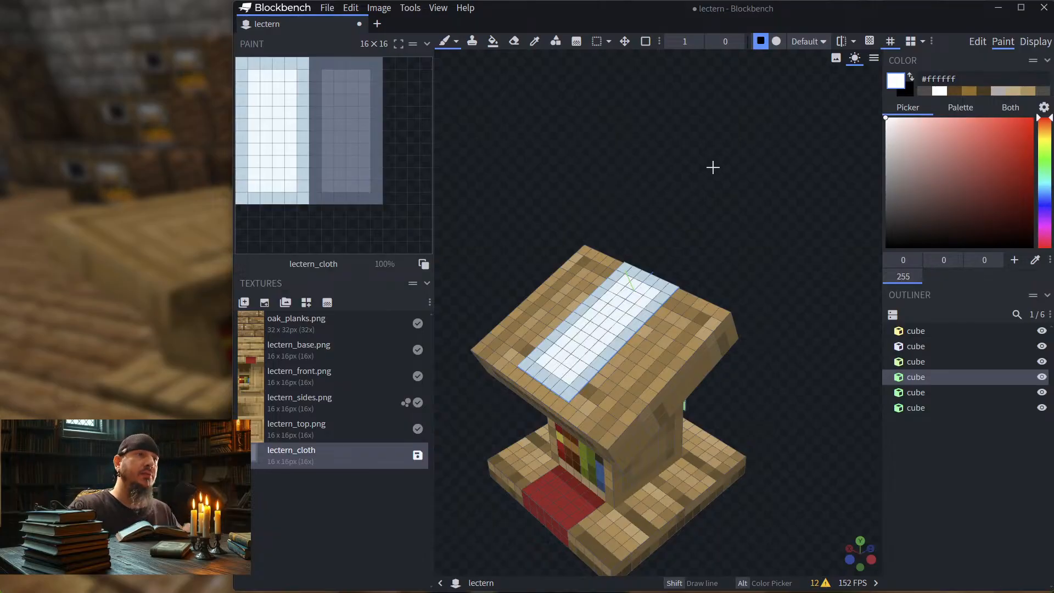
Step: Return to Edit mode and examine the top strip's Up and Down face areas on the cloth texture
left_click_drag(713, 166, 654, 237)
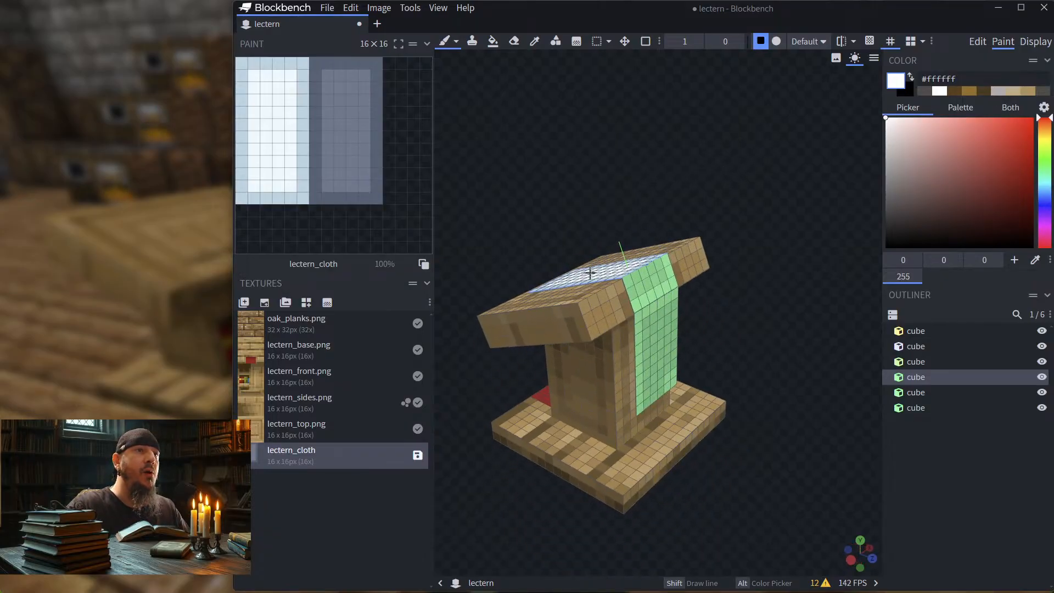
left_click_drag(517, 121, 572, 115)
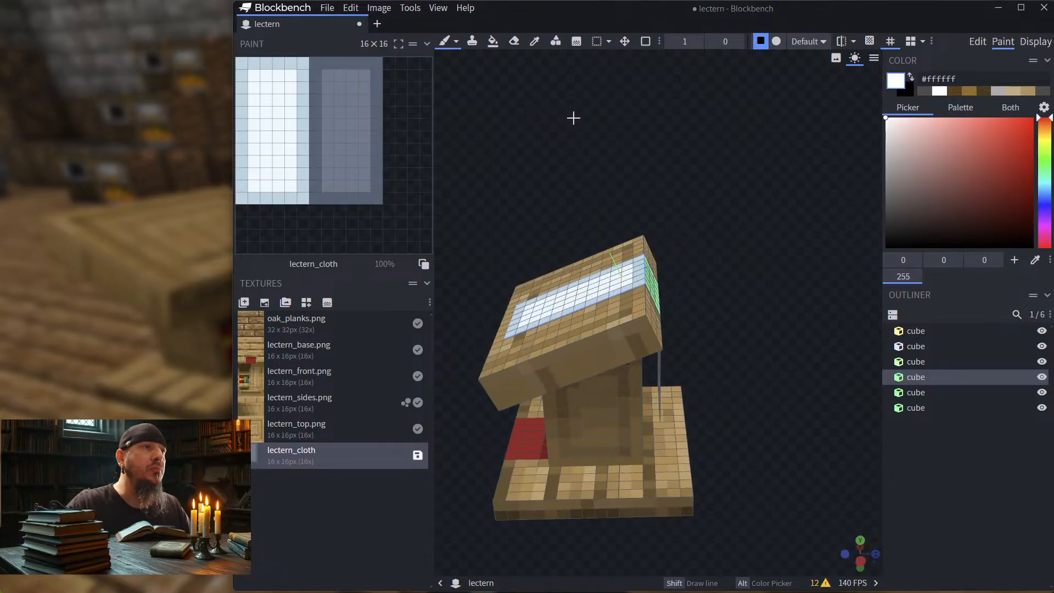
left_click_drag(565, 172, 611, 314)
left_click(977, 41)
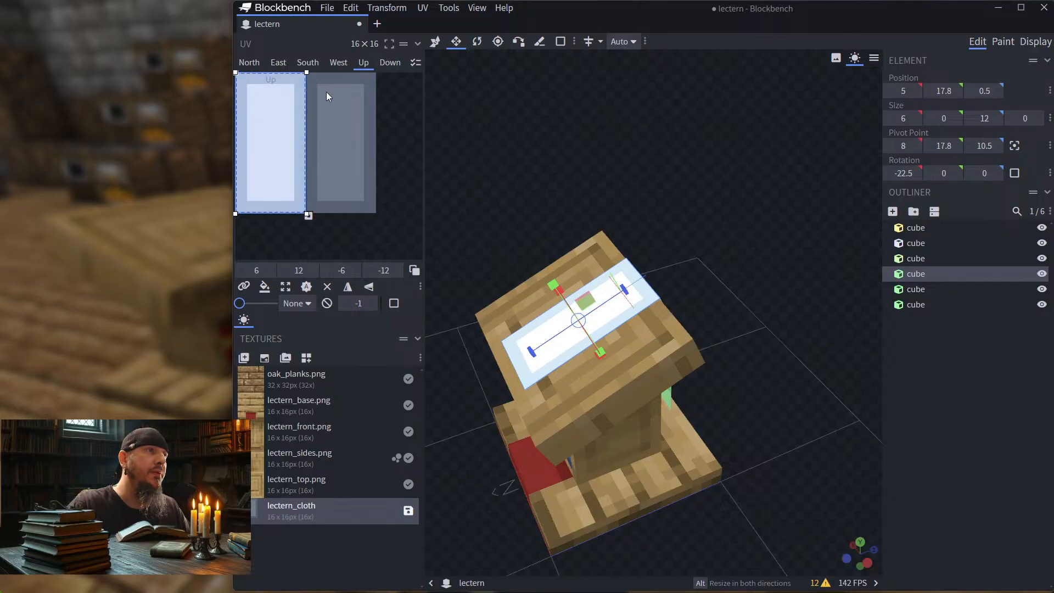
left_click(389, 63)
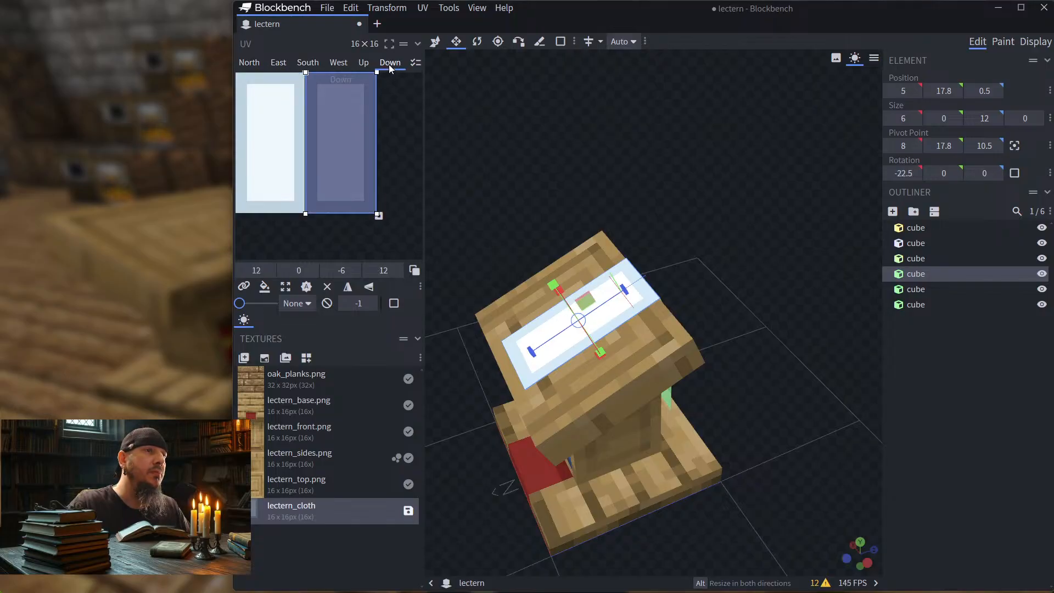
left_click(276, 116)
Step: Apply the lectern_cloth texture to the outer faces of the short back strip and the hanging vertical strip
left_click_drag(656, 163, 635, 182)
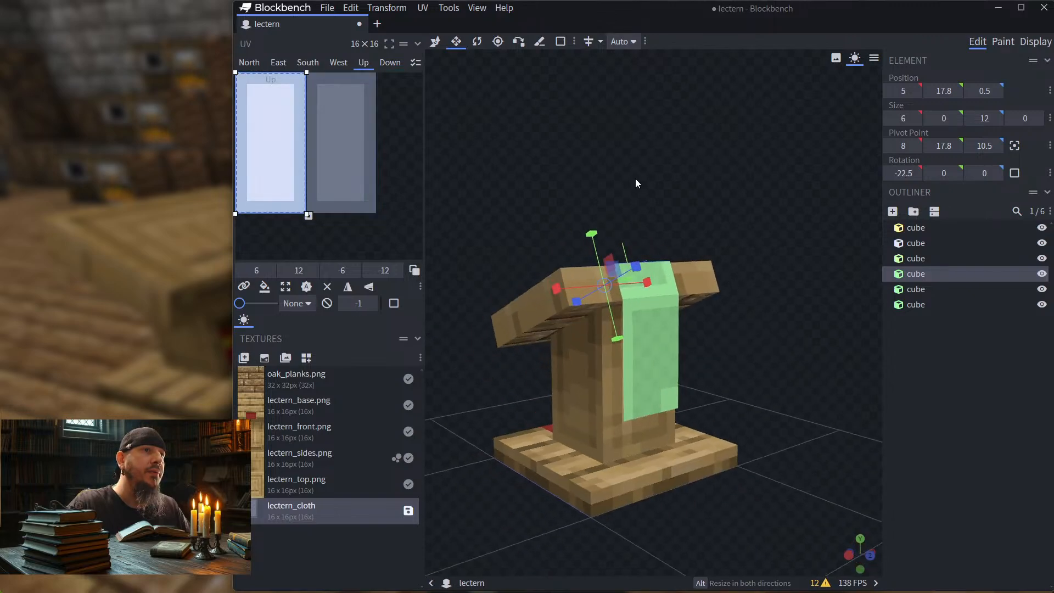
left_click(659, 271)
left_click_drag(660, 270, 764, 219)
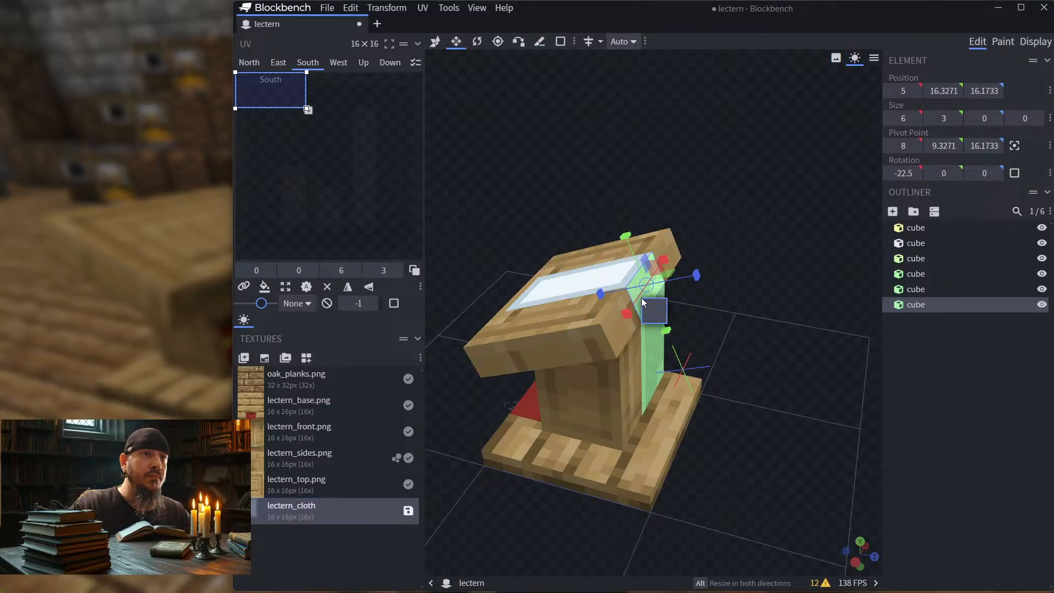
left_click_drag(643, 302, 755, 297)
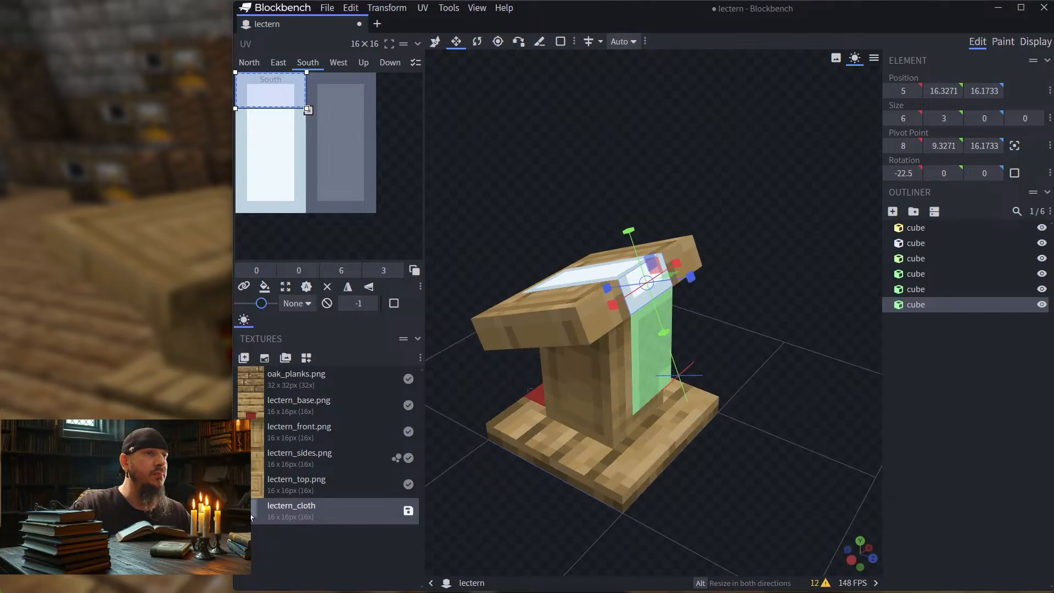
left_click_drag(251, 516, 651, 372)
Step: Hide the lectern's base, post and slanted top cubes, leaving only the three cloth strips displayed
left_click_drag(712, 466, 753, 442)
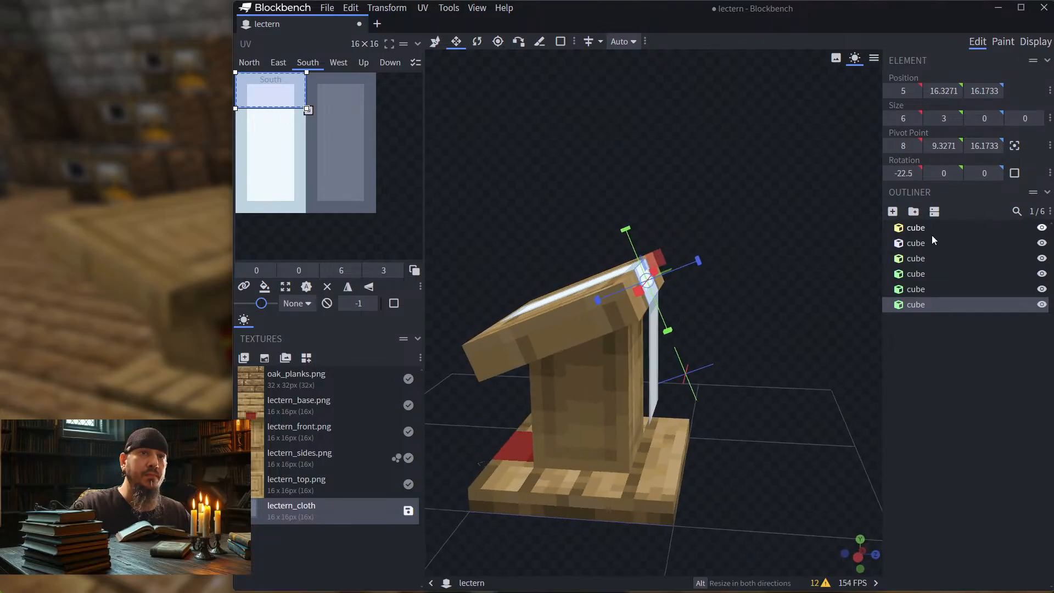
left_click(1042, 227)
left_click(1042, 243)
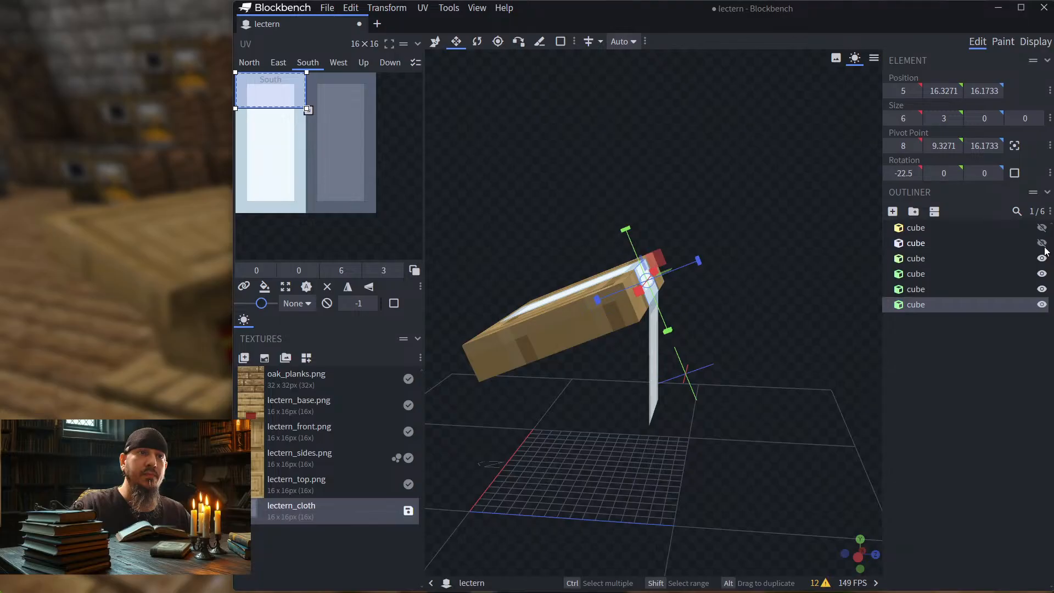
left_click(1042, 258)
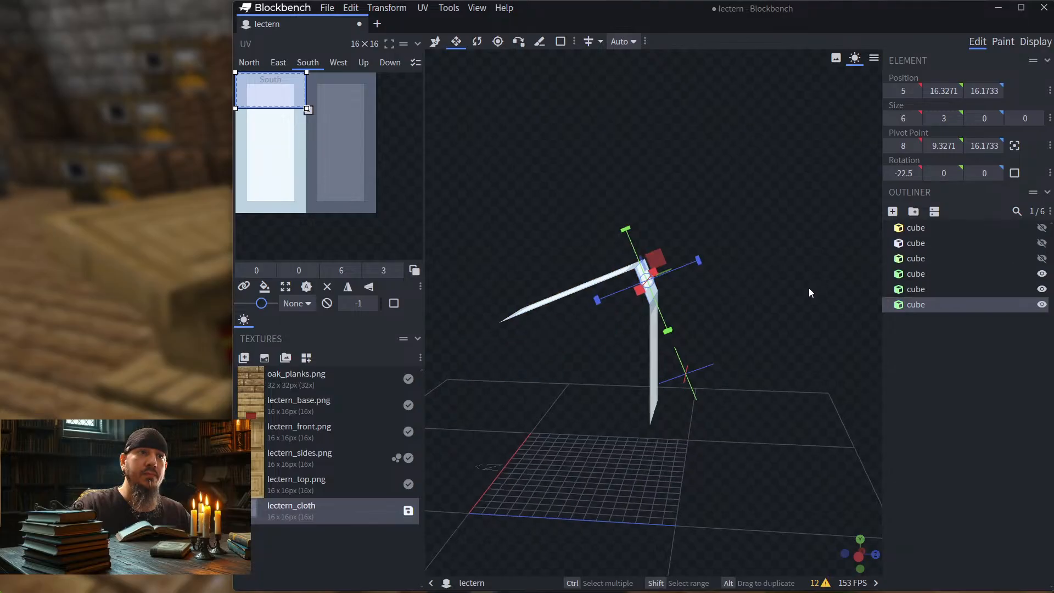
Step: Apply the lectern_cloth texture to the inner faces of the short back strip and the vertical strip
left_click_drag(808, 288, 844, 239)
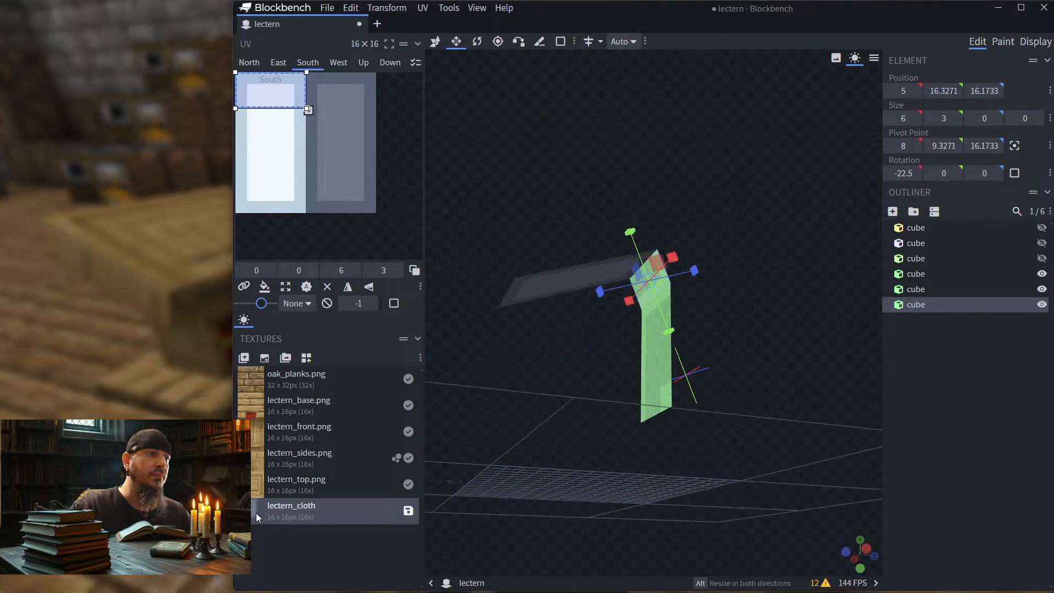
left_click_drag(256, 513, 643, 294)
left_click_drag(285, 516, 651, 360)
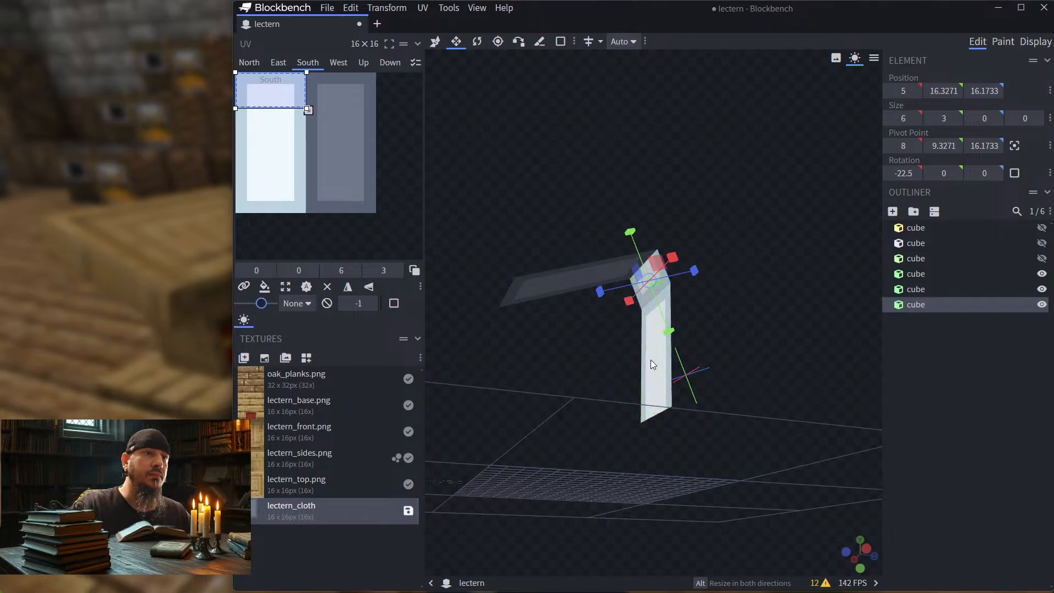
Step: Move the North face UVs of the vertical strip and the short back strip to 6, 0 on the darker half of the texture
left_click(651, 360)
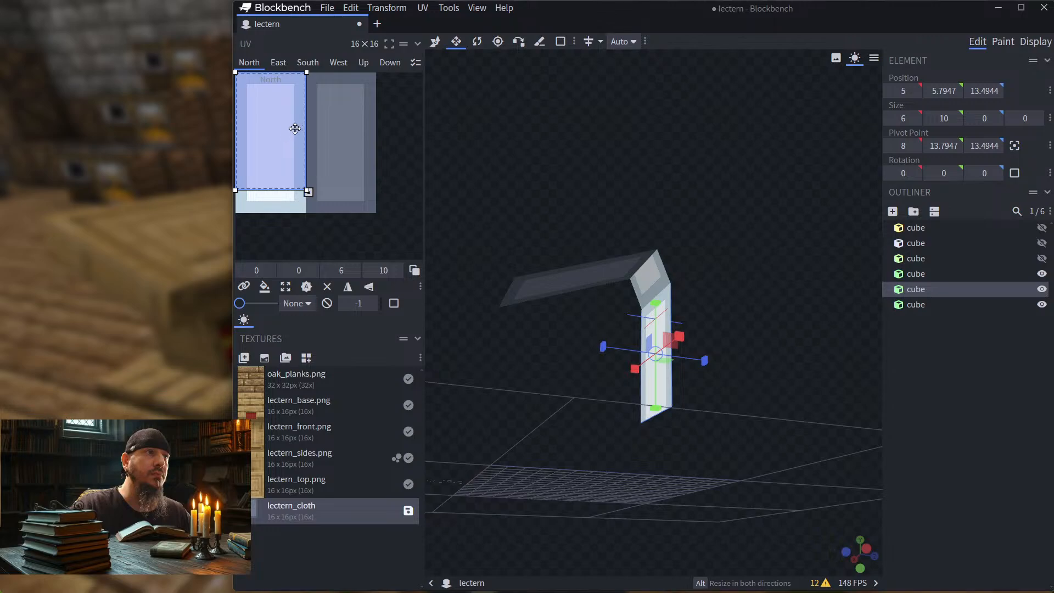
left_click_drag(297, 130, 358, 117)
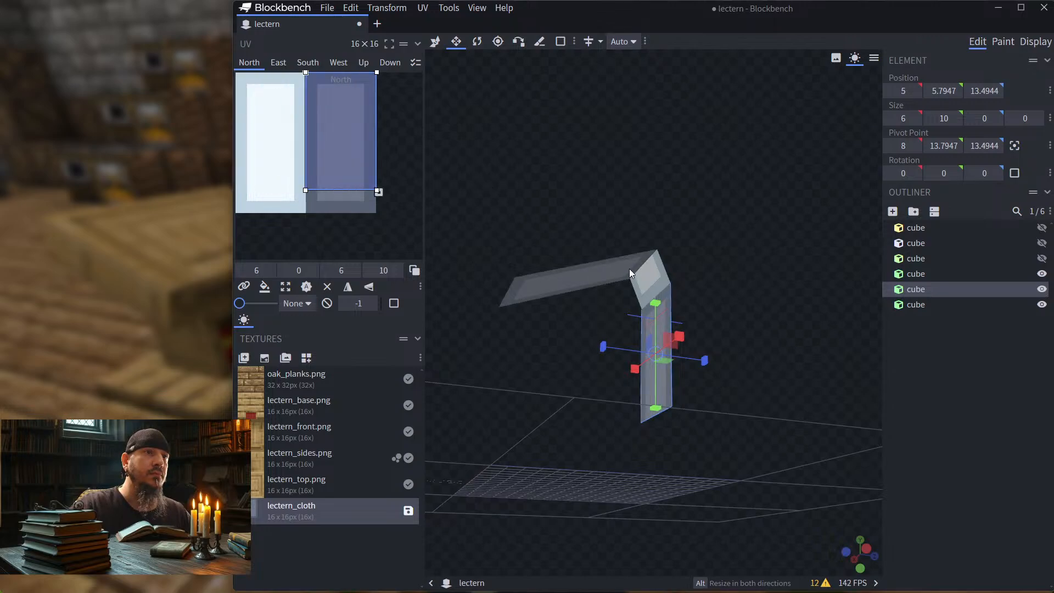
left_click(647, 275)
left_click_drag(281, 94, 348, 88)
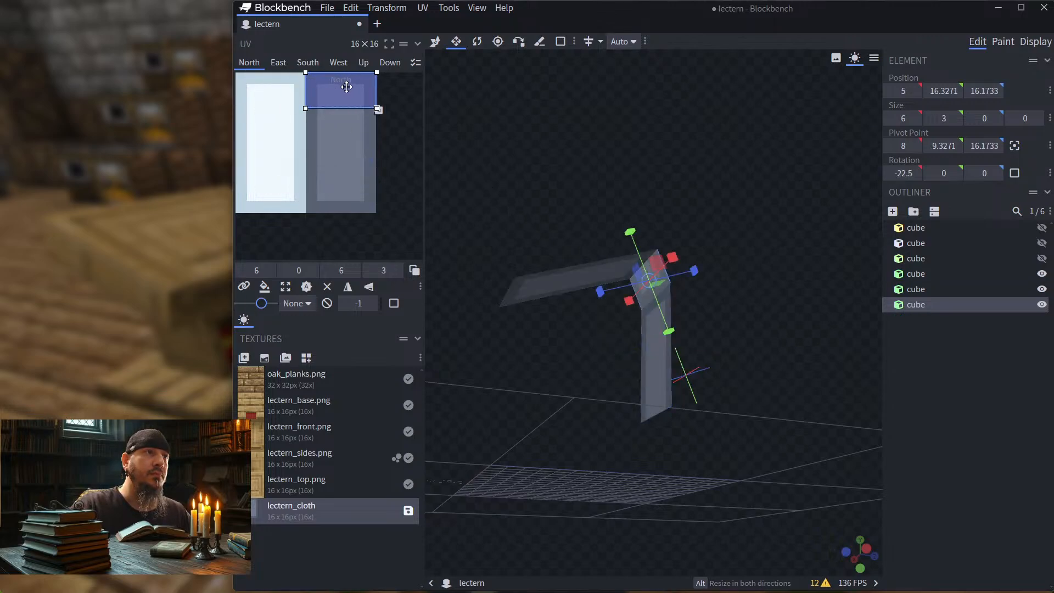
Step: Save the cloth texture as lectern_cloth.png in the resource pack's textures/block folder
left_click_drag(672, 165, 585, 206)
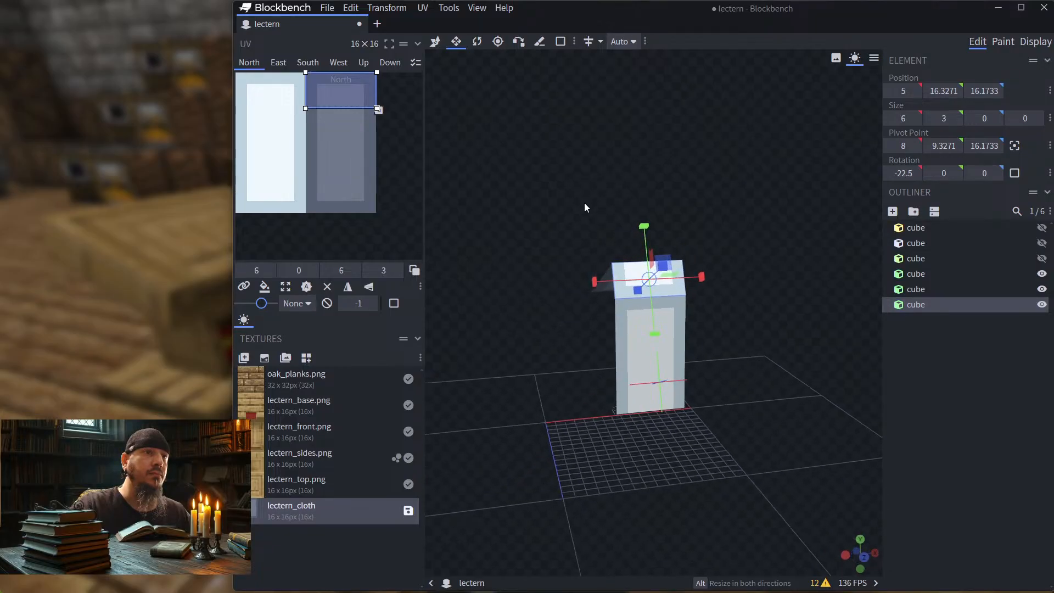
left_click(640, 340)
left_click_drag(703, 258, 681, 231)
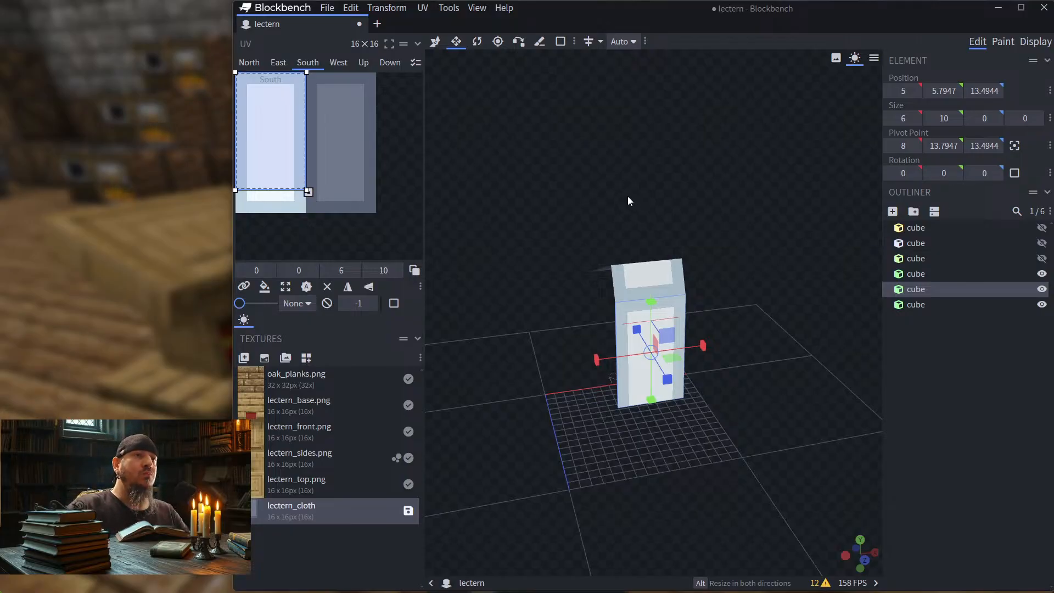
left_click_drag(627, 196, 849, 208)
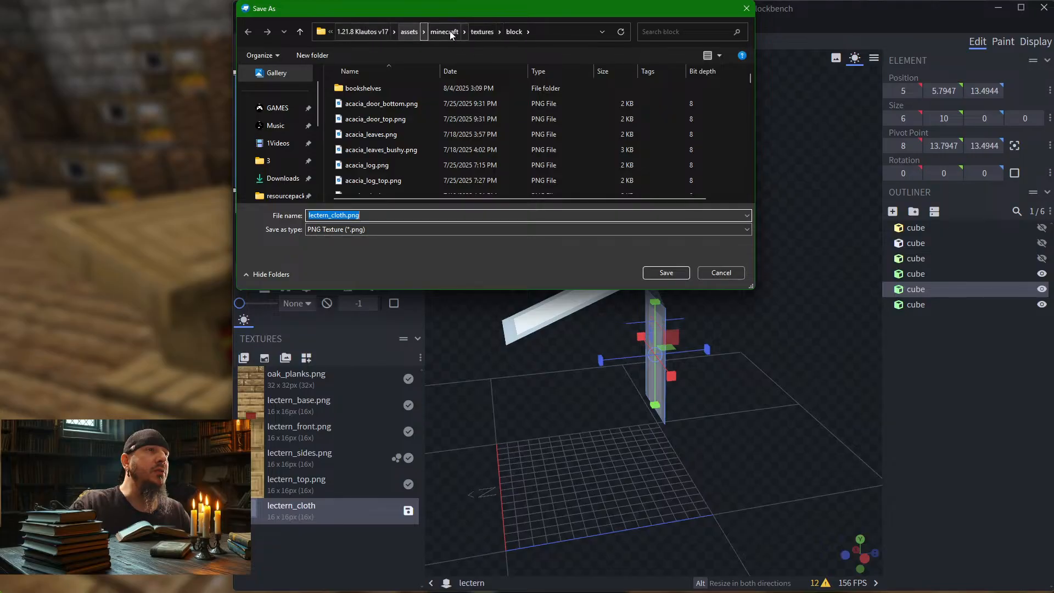
left_click(667, 273)
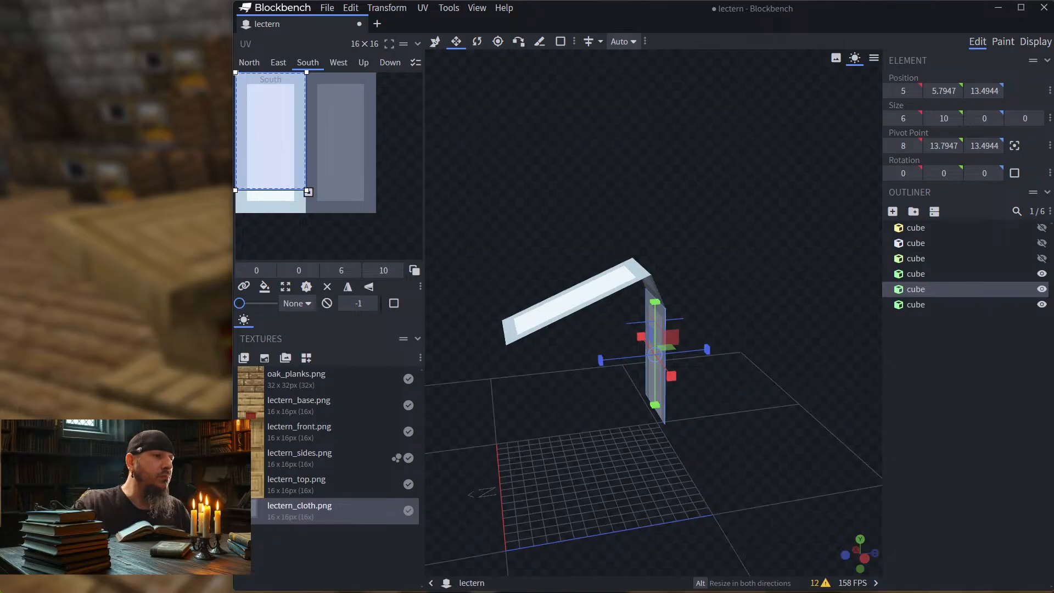
Step: Switch to File Explorer and open the resource pack's assets/minecraft/textures/block folder
mouse_move(332, 592)
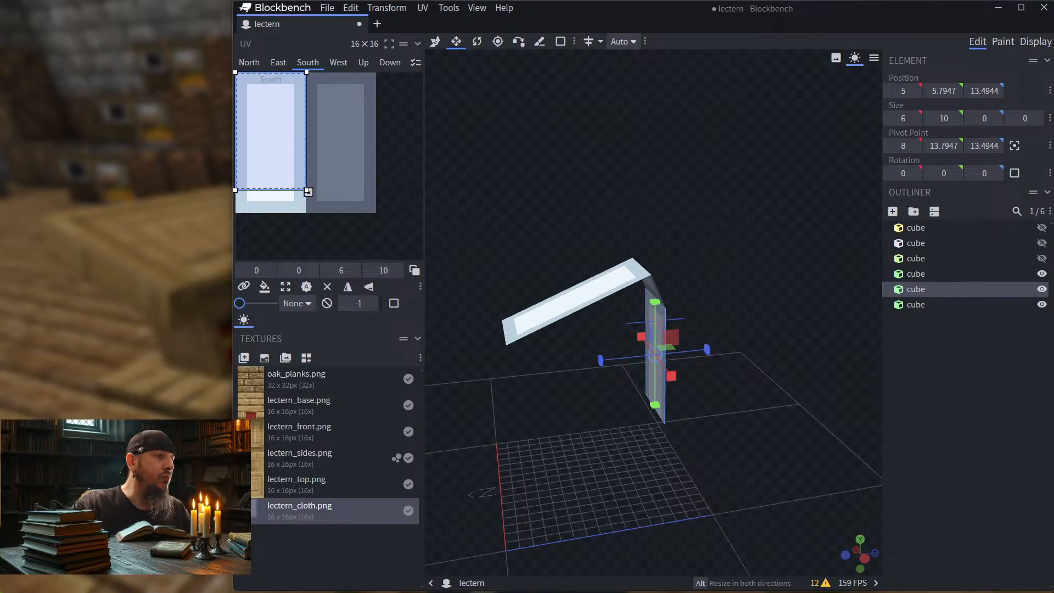
mouse_move(114, 592)
left_click(159, 590)
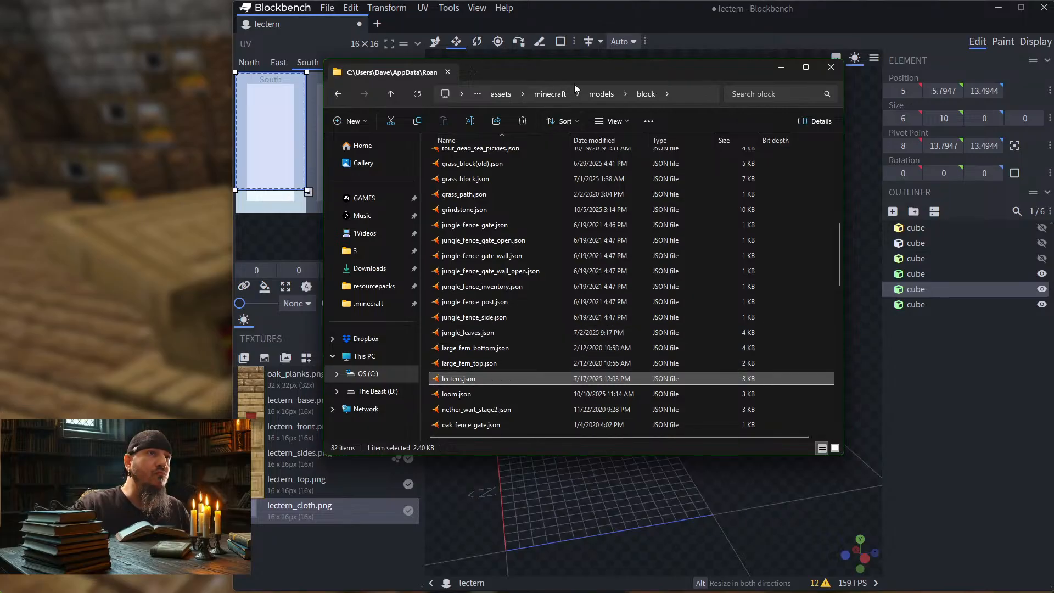
left_click(550, 94)
left_click(456, 219)
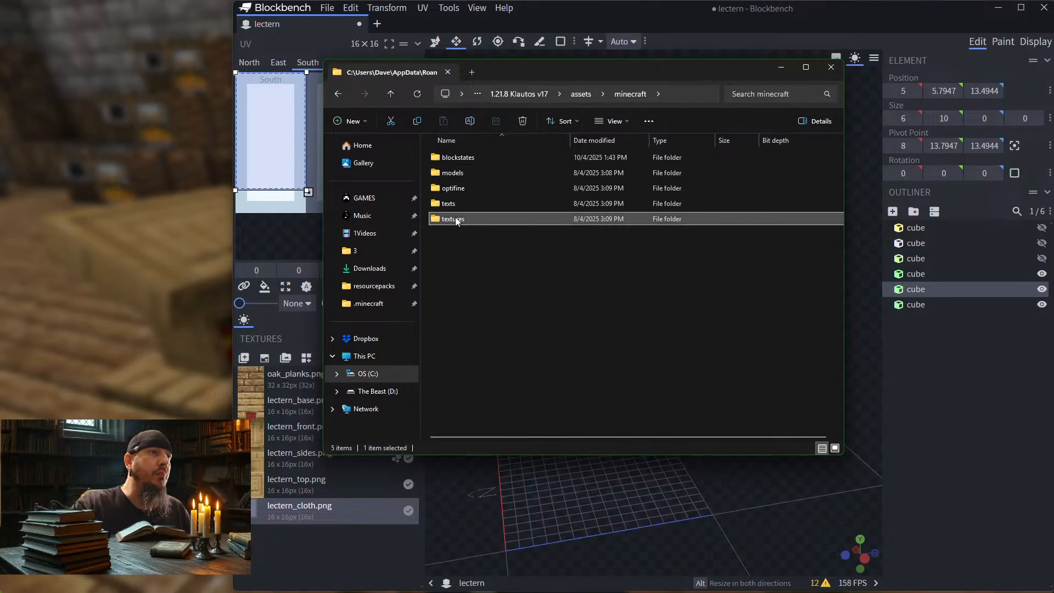
double_click(455, 218)
double_click(463, 157)
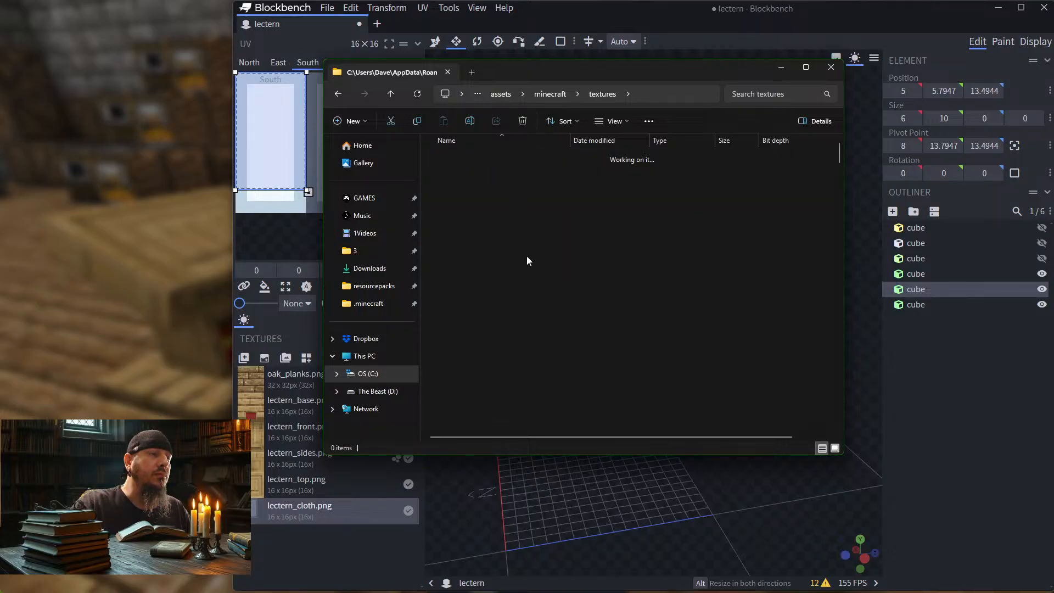
Step: Find lectern_cloth.png in the block textures folder and open it with Adobe Photoshop 2025
scroll(515, 292, "down", 20)
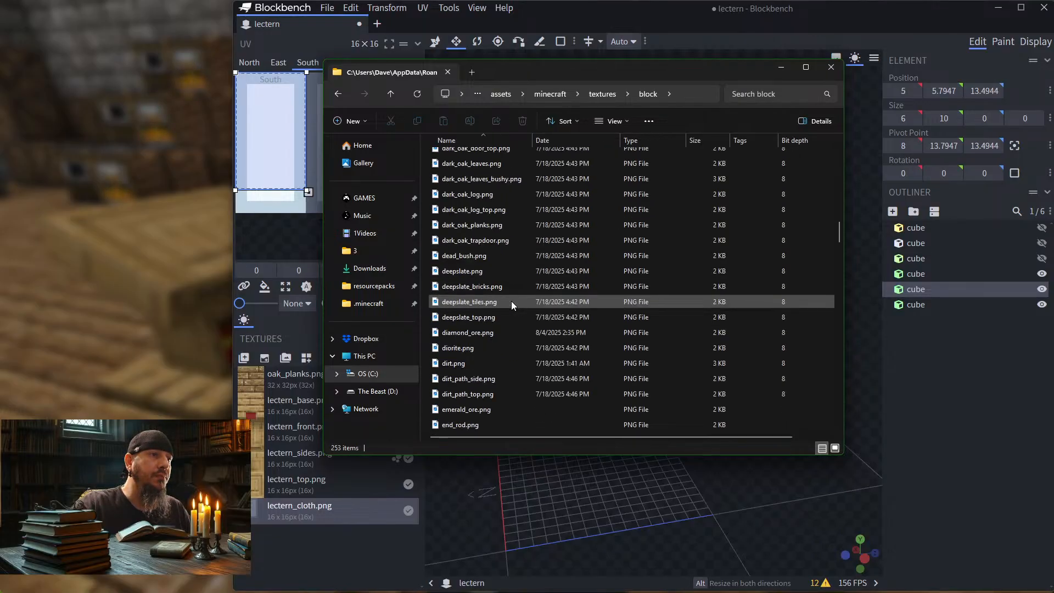
scroll(512, 301, "down", 20)
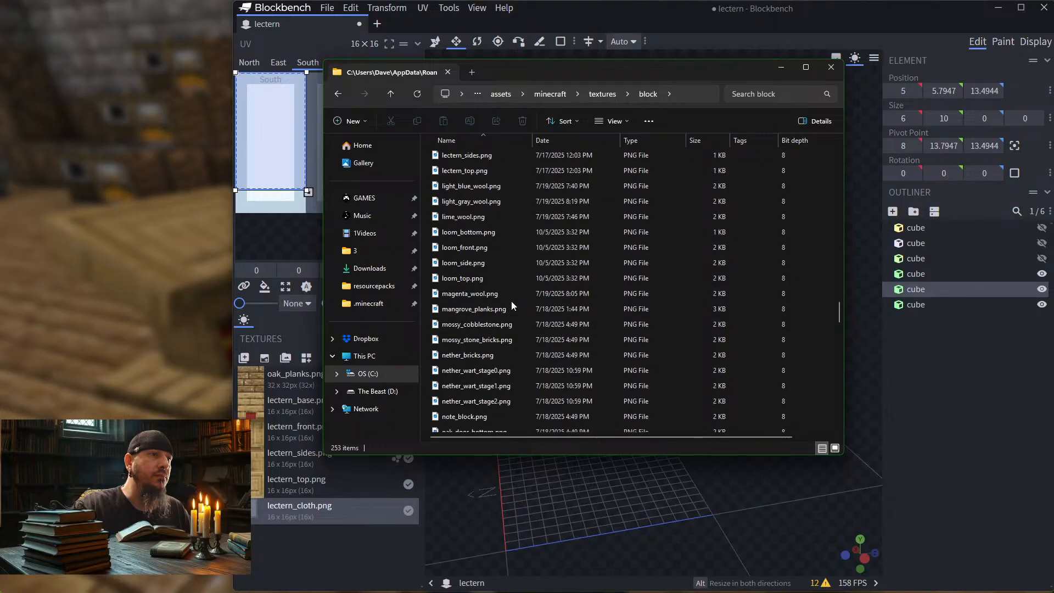
scroll(482, 217, "up", 1)
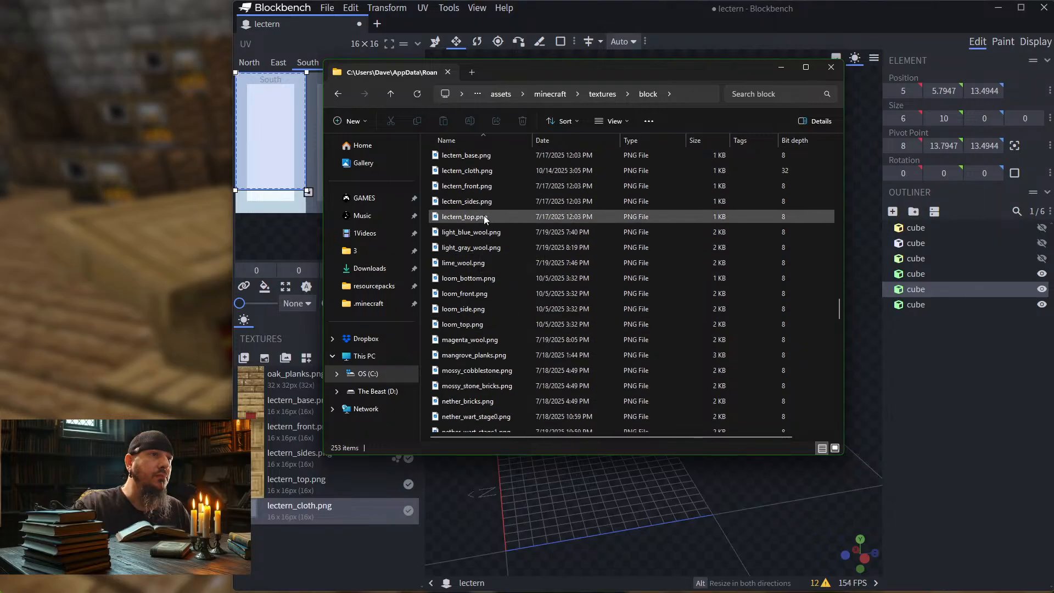
left_click(460, 172)
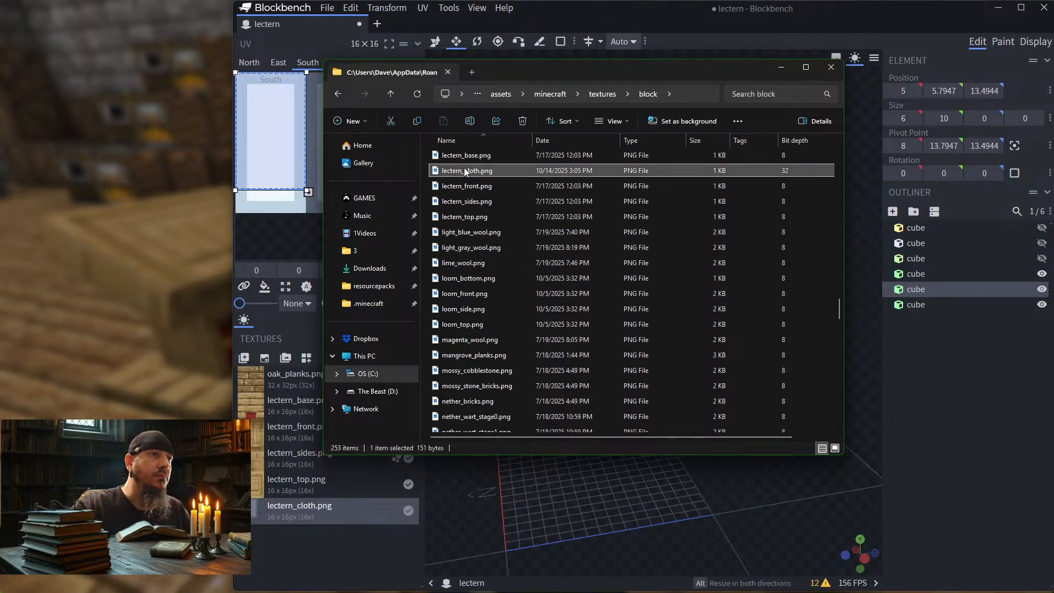
right_click(465, 171)
mouse_move(528, 229)
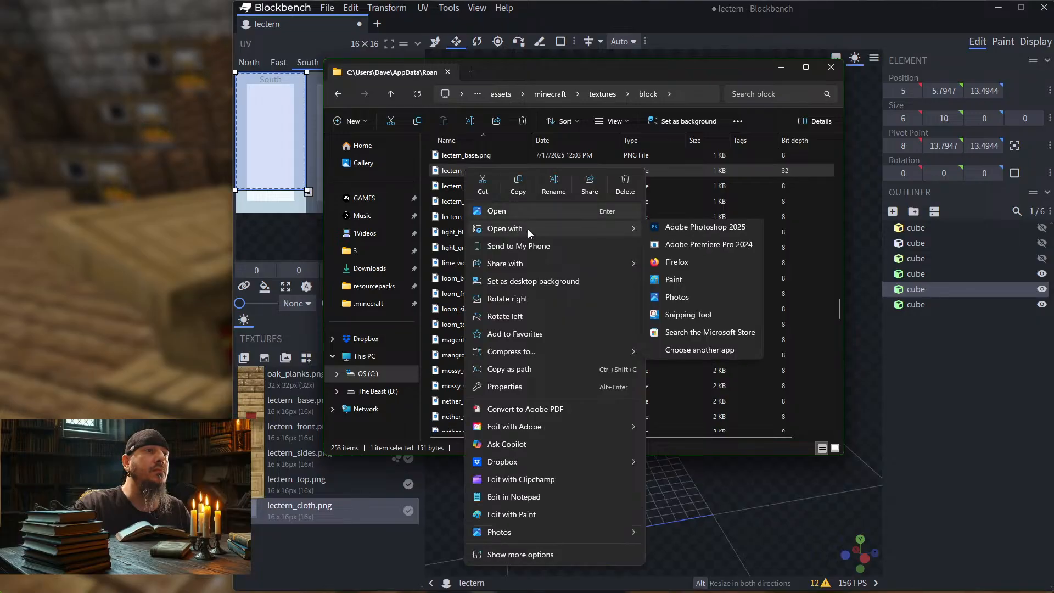
left_click(668, 227)
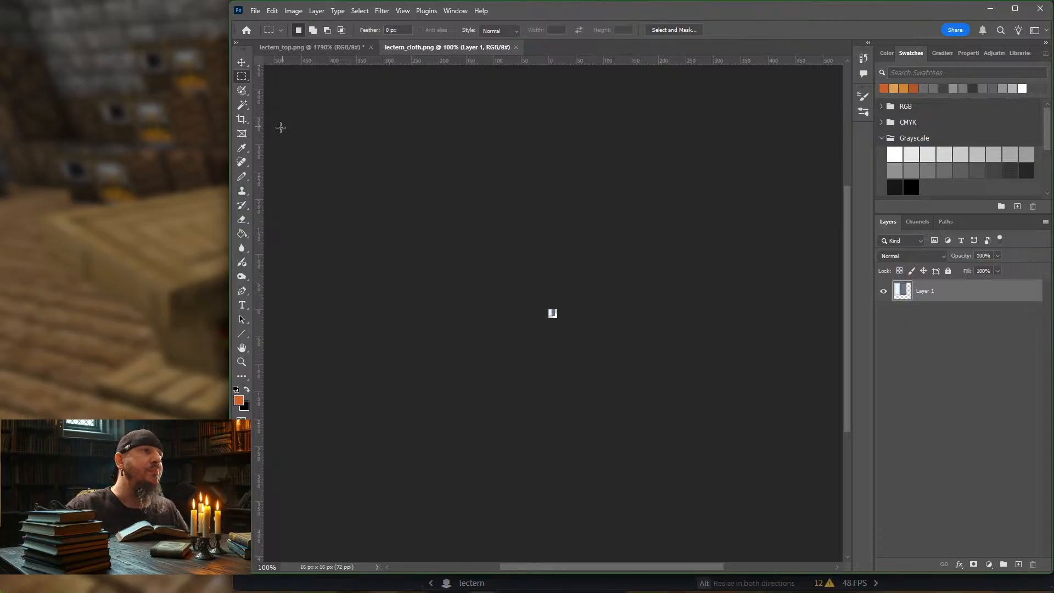
Step: Return to the lectern model in Blockbench and check the dimensions of the slanted top strip and the short back strip
key("alt+Tab")
key("alt+Tab")
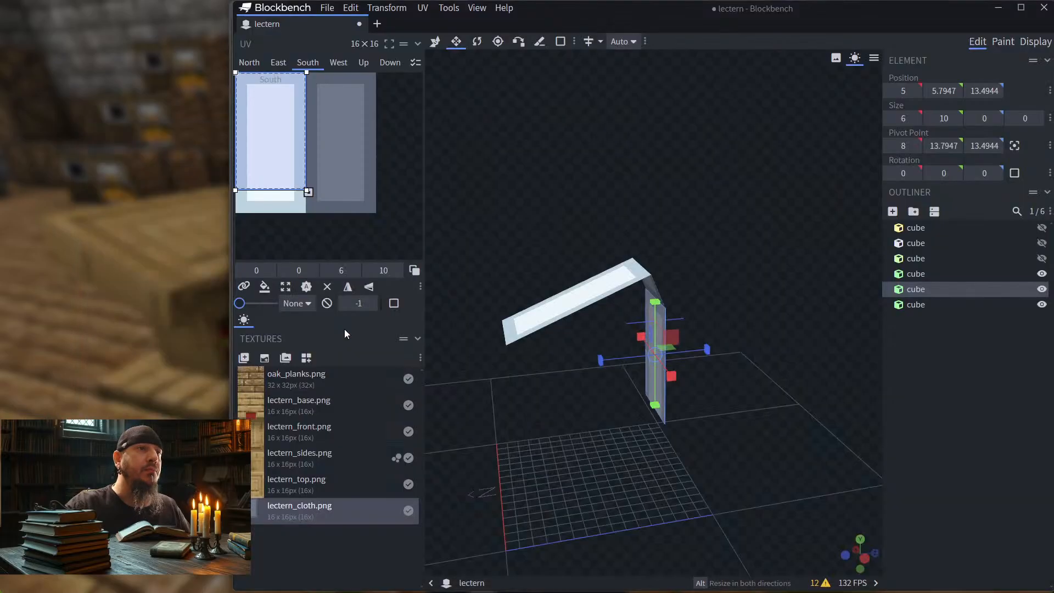
left_click(595, 291)
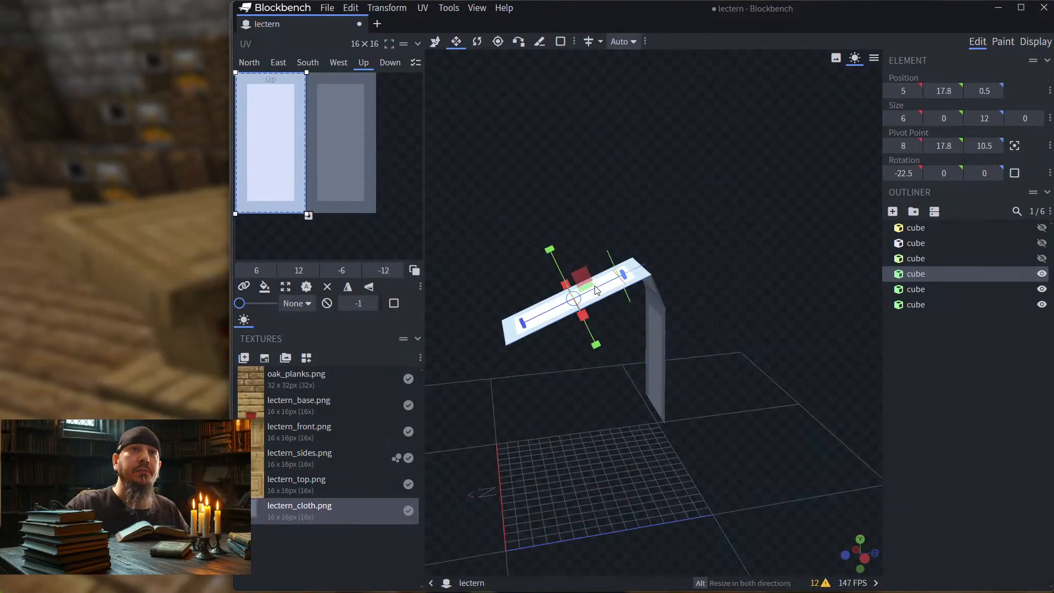
left_click_drag(817, 174, 538, 74)
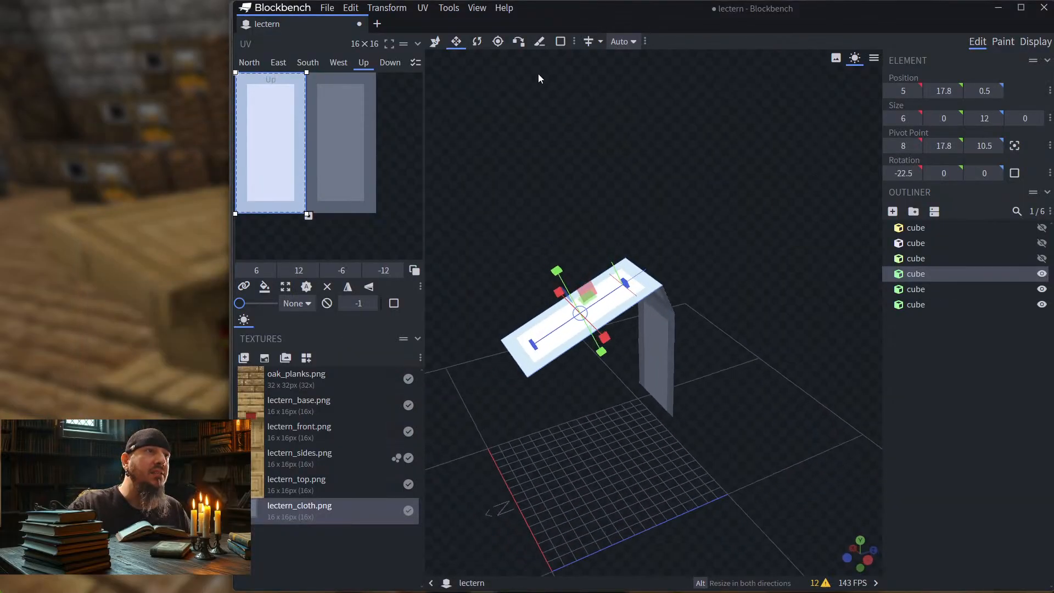
left_click(436, 42)
left_click_drag(781, 190, 770, 199)
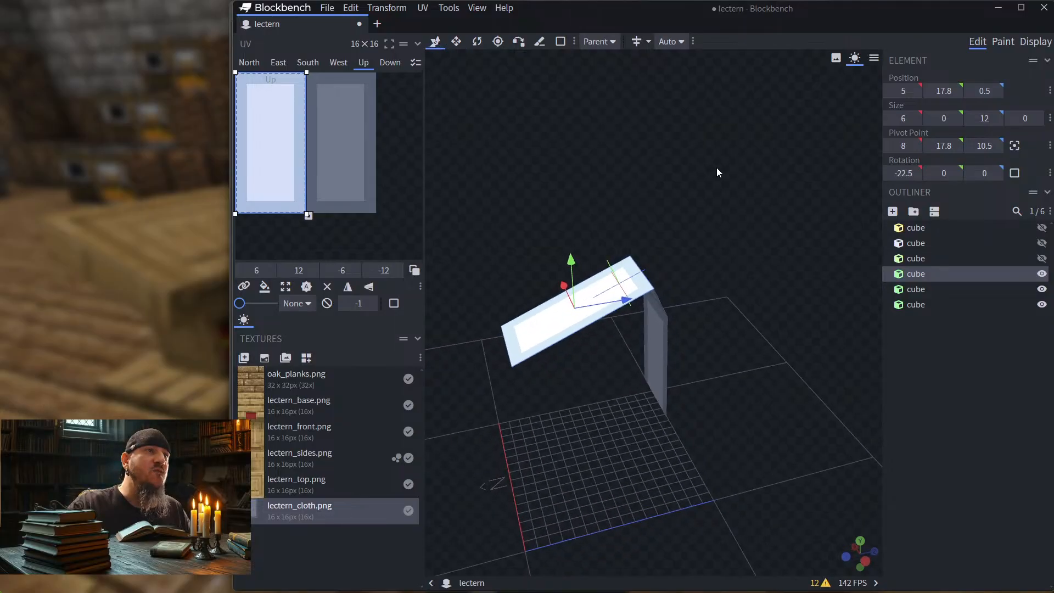
left_click(457, 43)
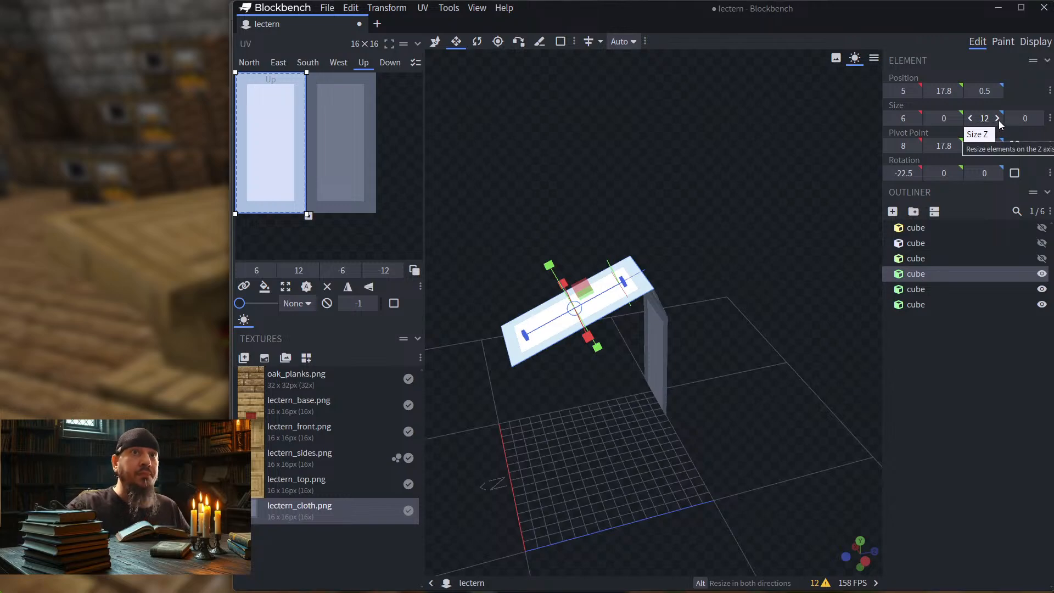
left_click_drag(814, 195, 736, 201)
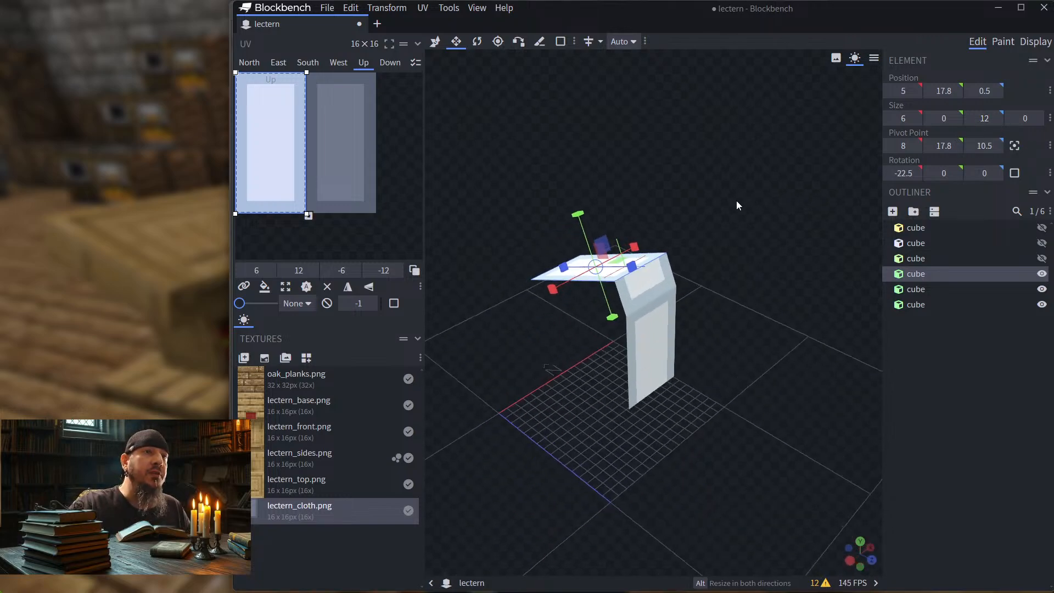
left_click(663, 275)
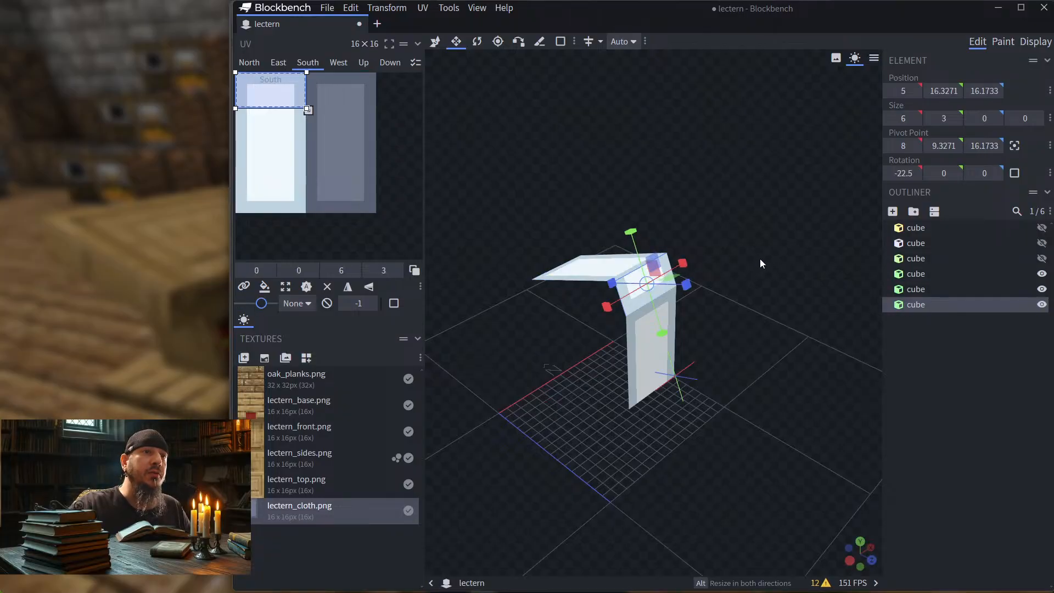
left_click_drag(760, 259, 808, 212)
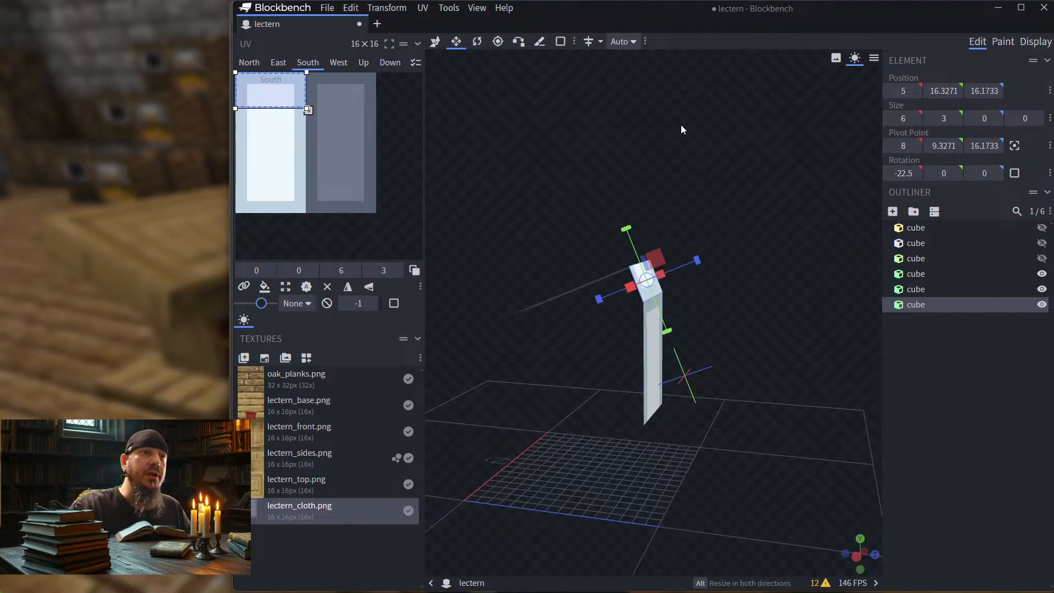
Step: Examine all three cloth strips in turn, comparing each one's size and the texture area its outer face uses
left_click_drag(682, 129, 585, 313)
left_click(582, 327)
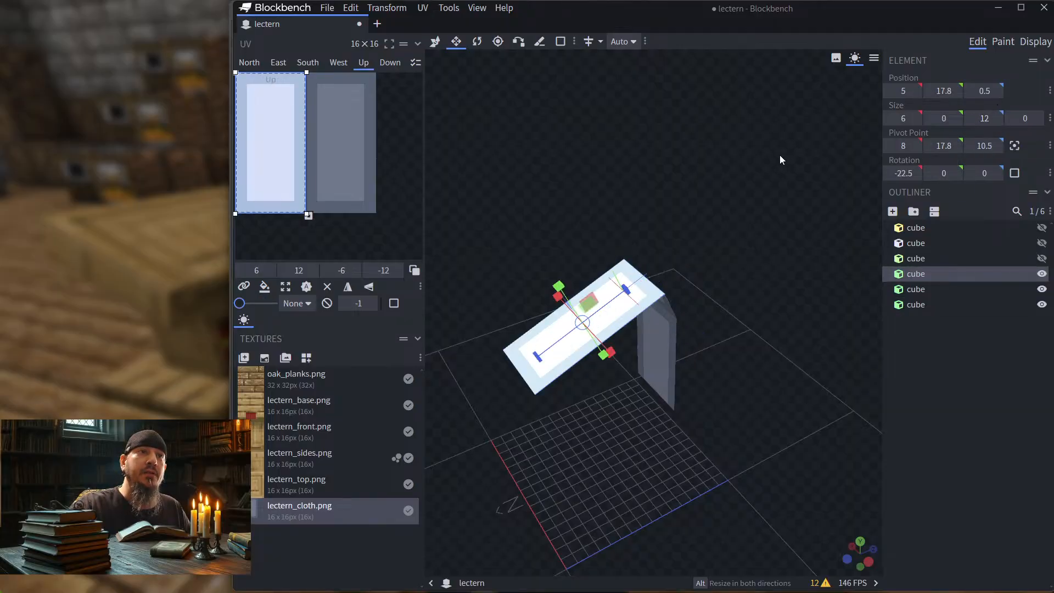
left_click_drag(779, 155, 667, 241)
left_click(654, 279)
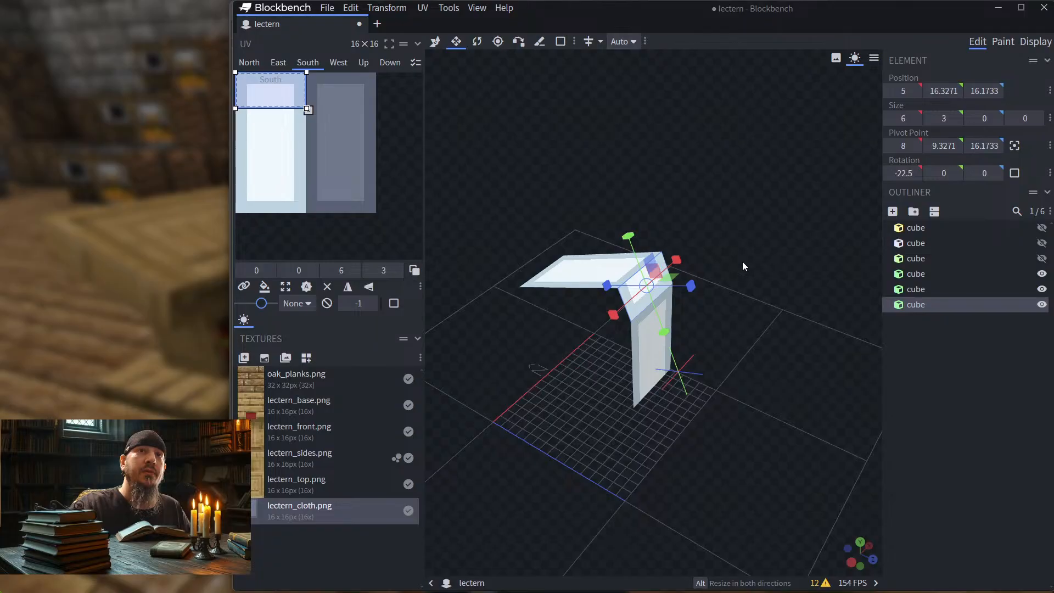
left_click_drag(742, 261, 747, 198)
left_click(643, 354)
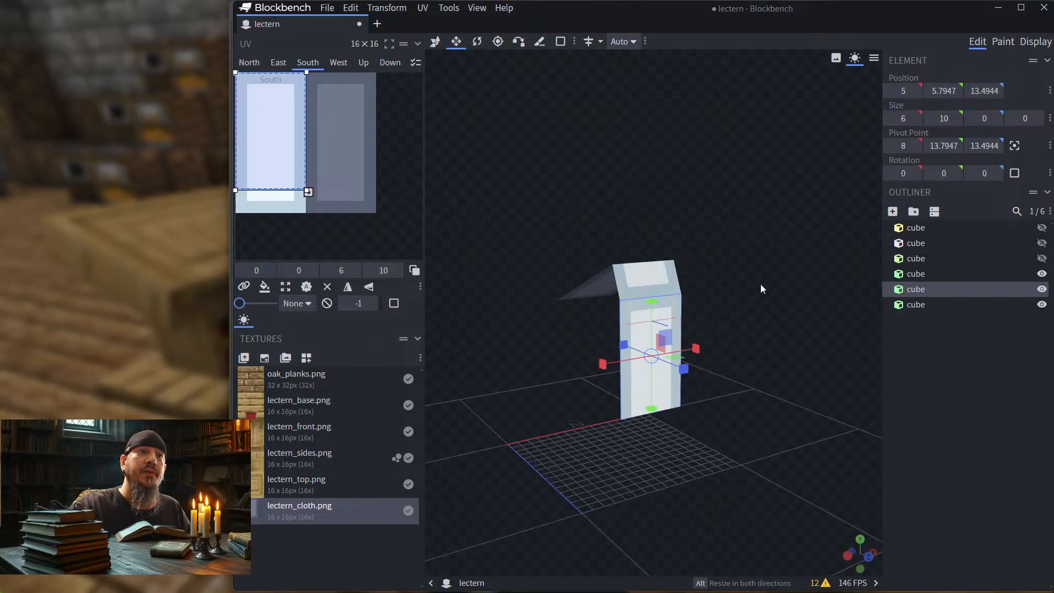
left_click_drag(760, 284, 804, 275)
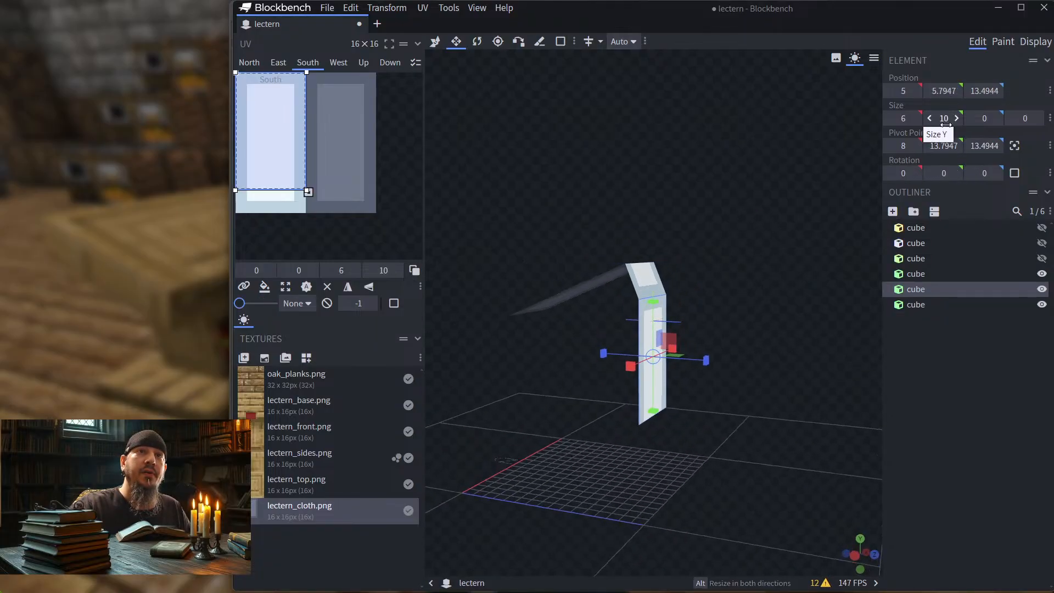
left_click_drag(773, 212, 730, 223)
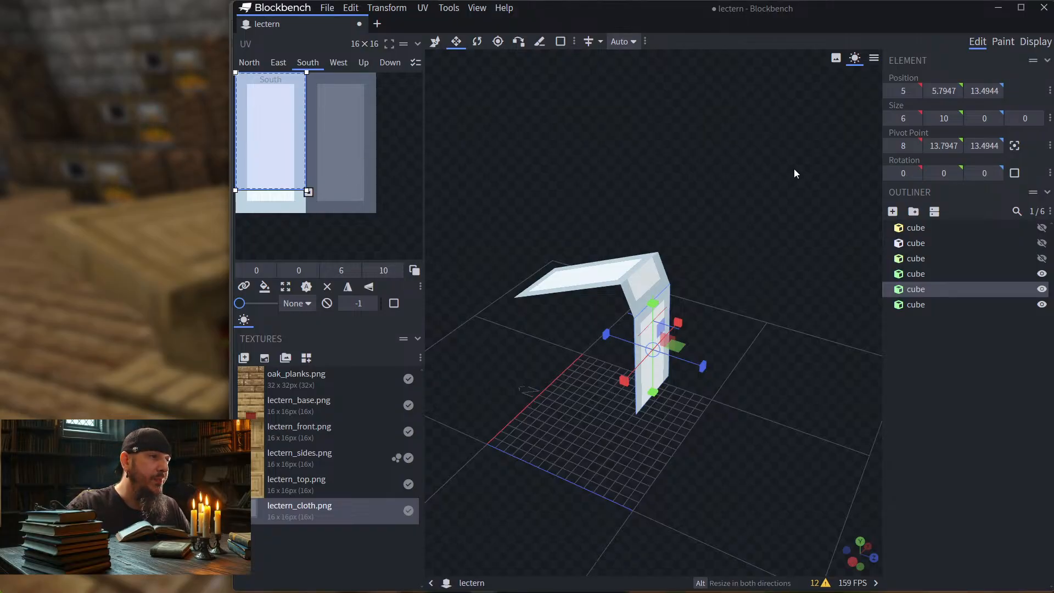
left_click_drag(799, 207, 728, 236)
left_click(576, 298)
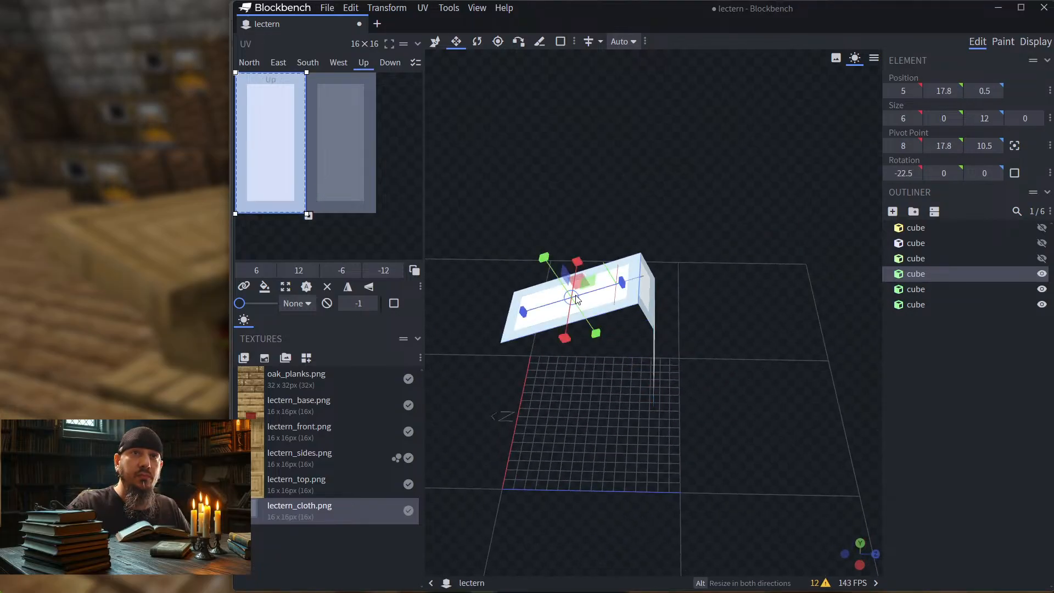
left_click(644, 292)
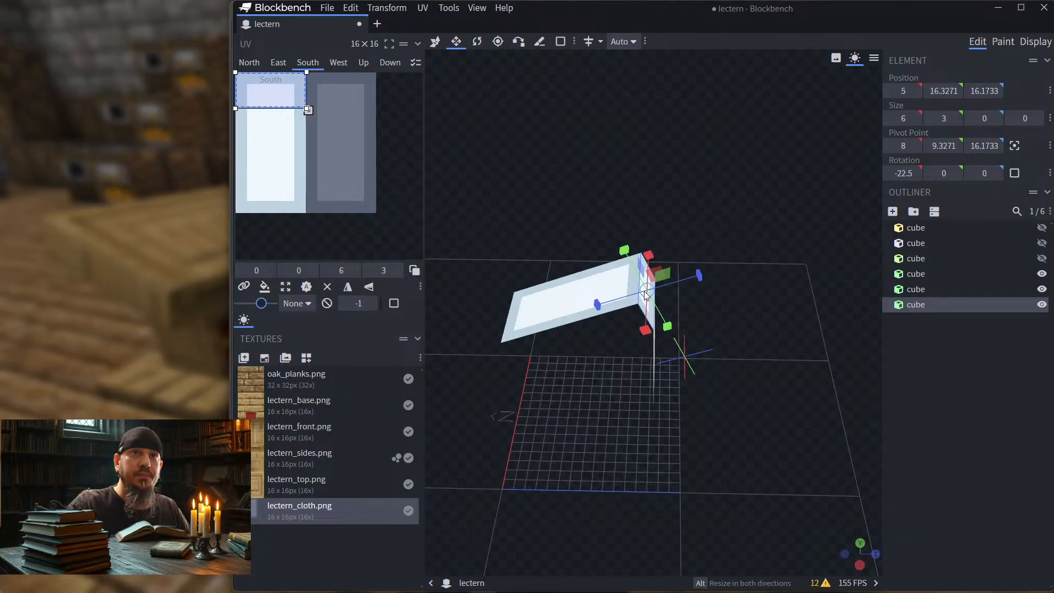
left_click_drag(714, 269, 650, 348)
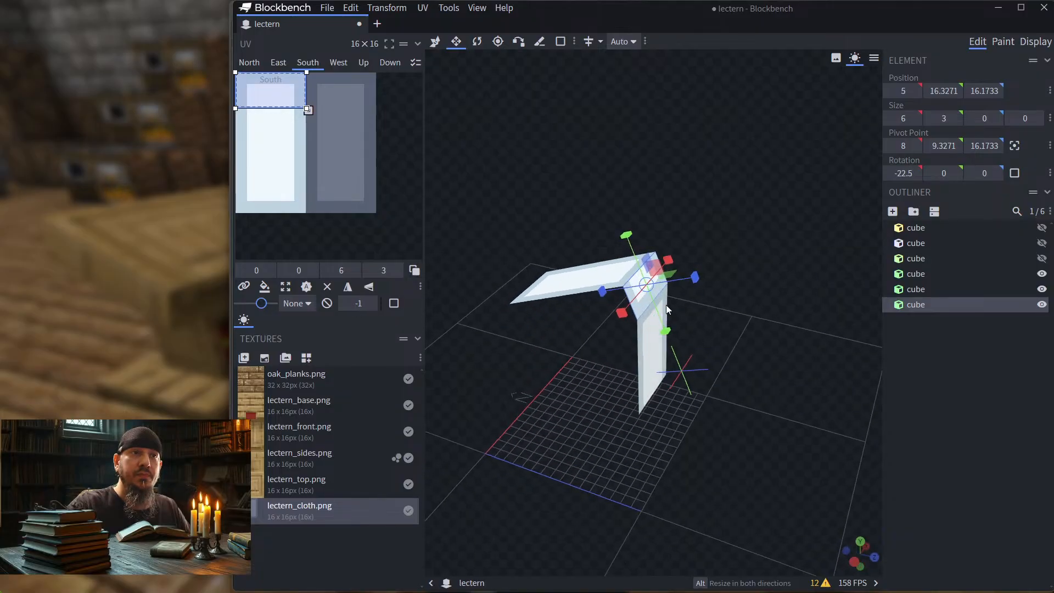
left_click(649, 348)
left_click_drag(738, 221, 720, 233)
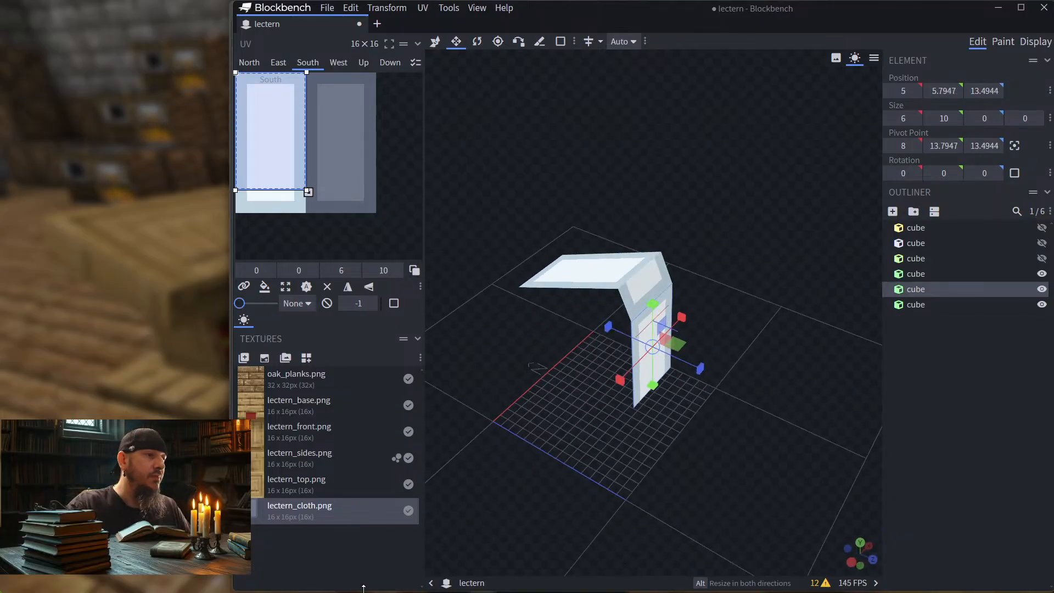
Step: Switch to Photoshop and use the Crop tool to extend the lectern_cloth.png canvas to 64 x 64 px, keeping the artwork in the upper-left corner
left_click(332, 590)
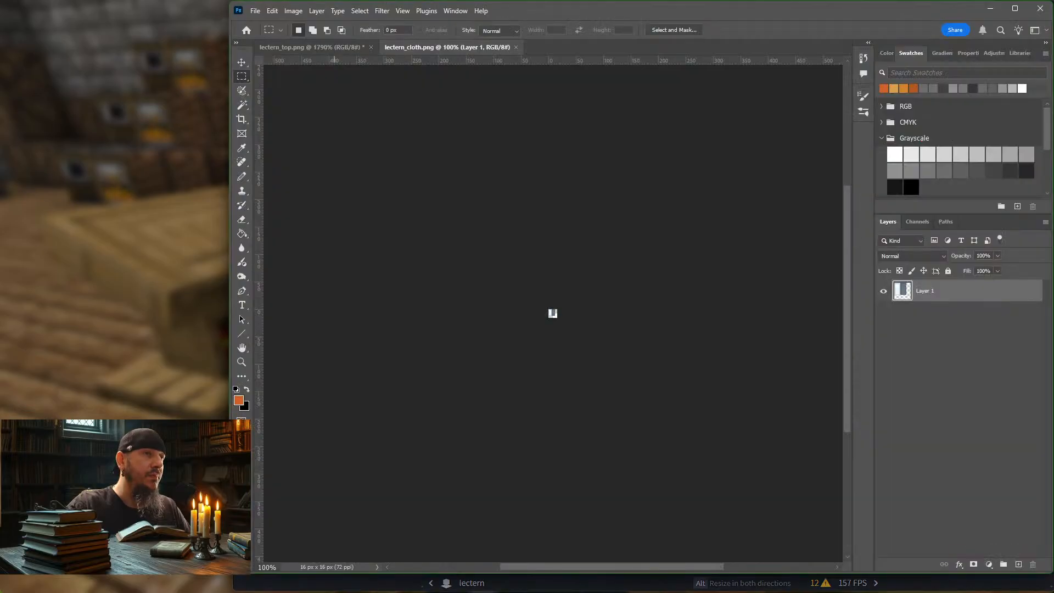
scroll(568, 303, "up", 13, "alt")
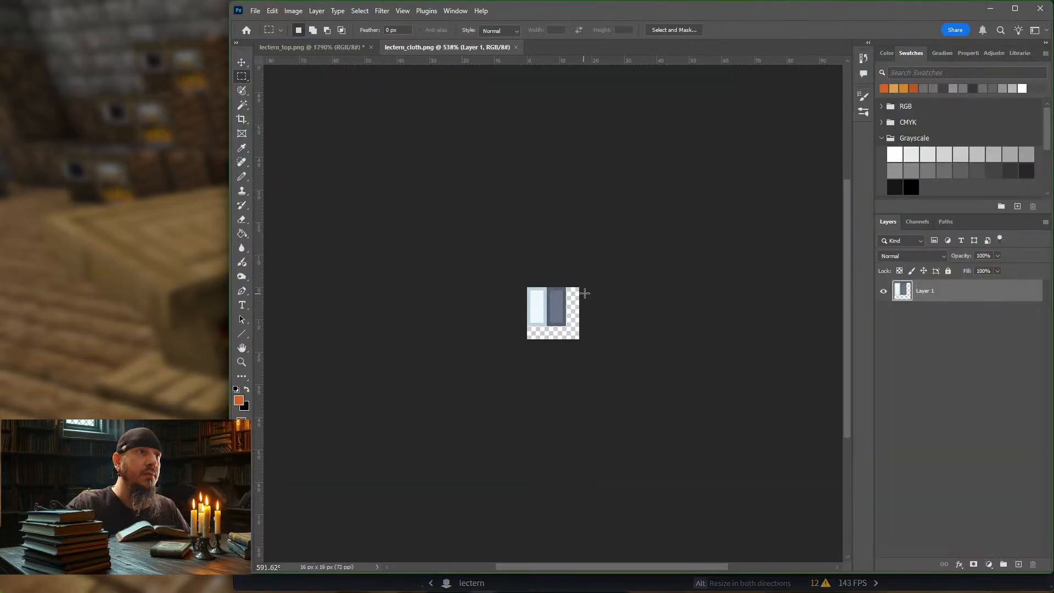
scroll(599, 303, "up", 5, "alt")
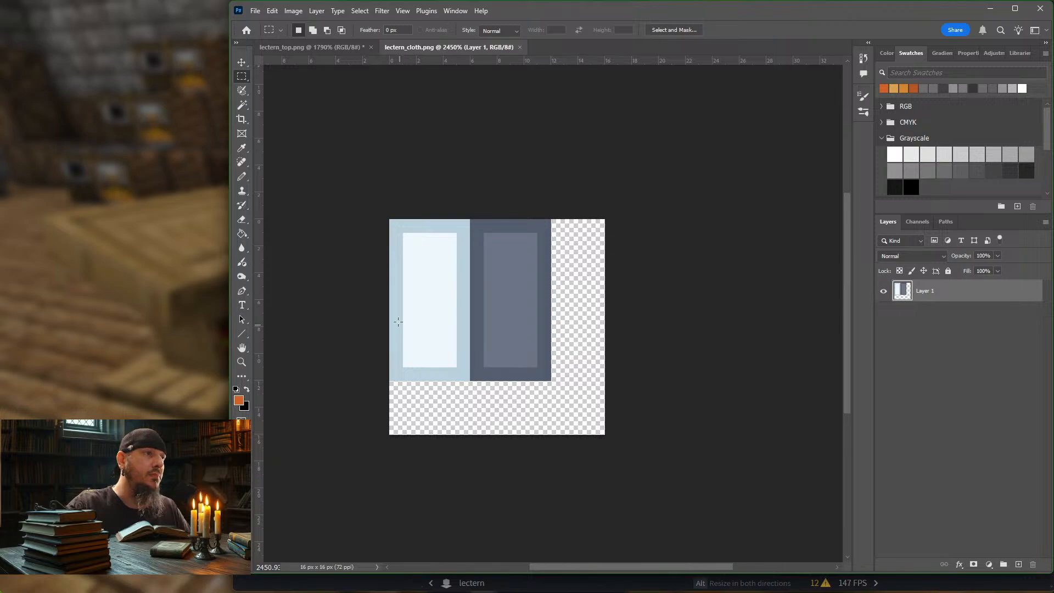
left_click(240, 120)
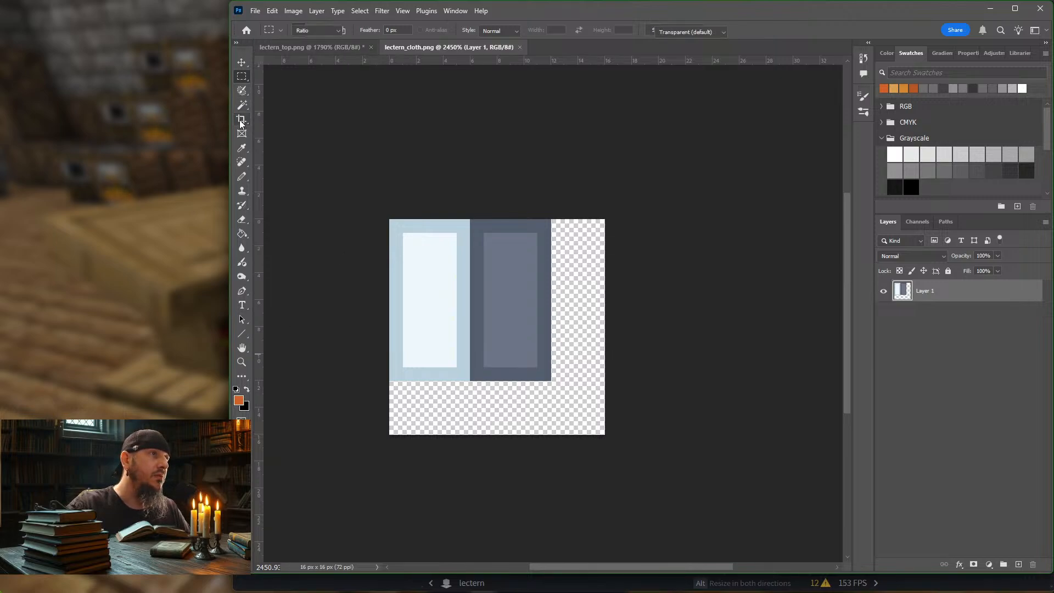
left_click_drag(607, 439, 749, 528)
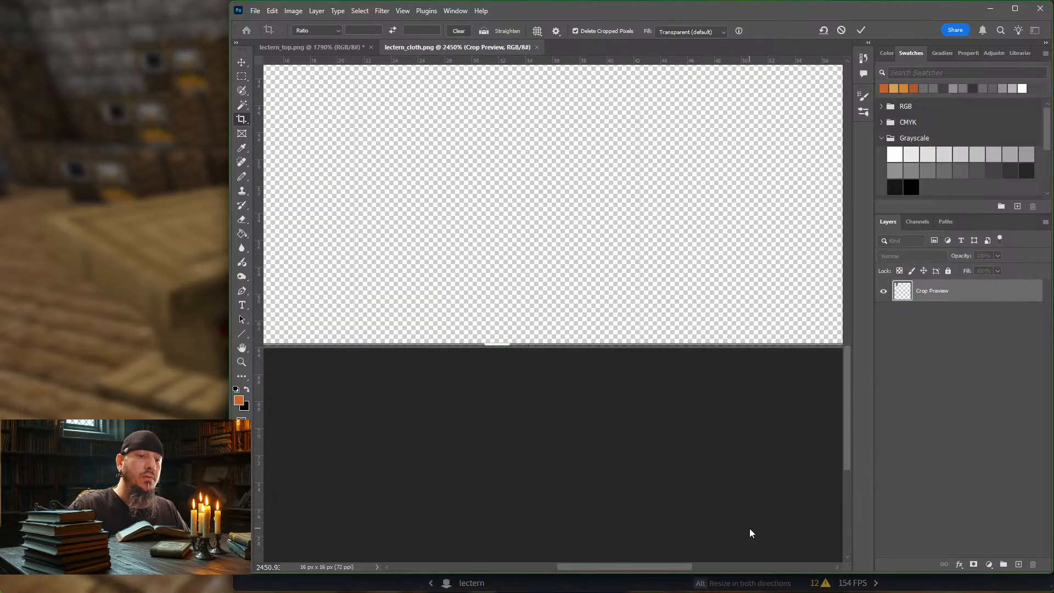
key("Return")
scroll(418, 323, "down", 3, "alt")
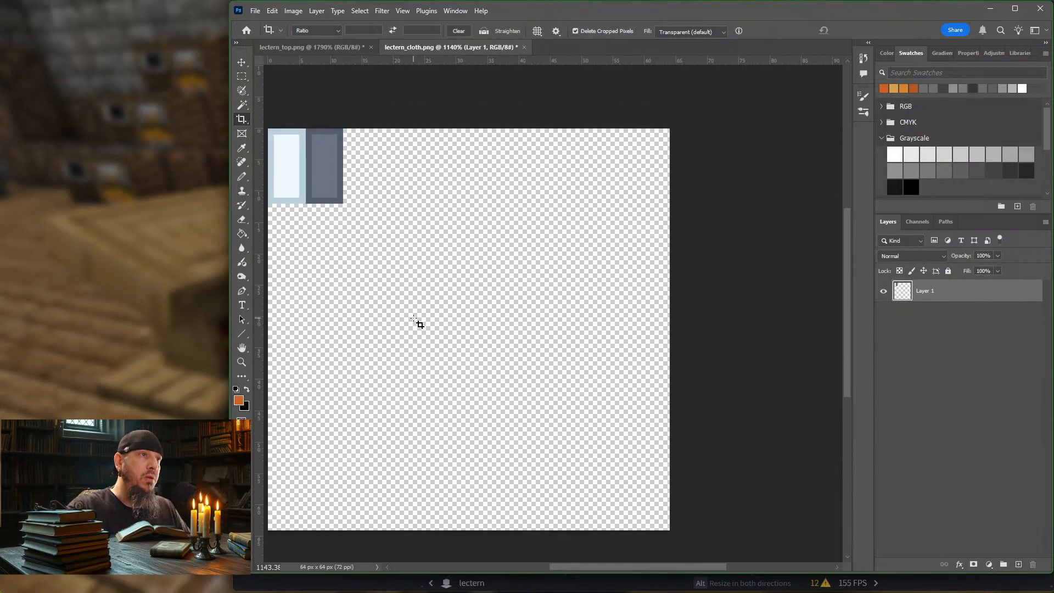
scroll(420, 311, "left", 2)
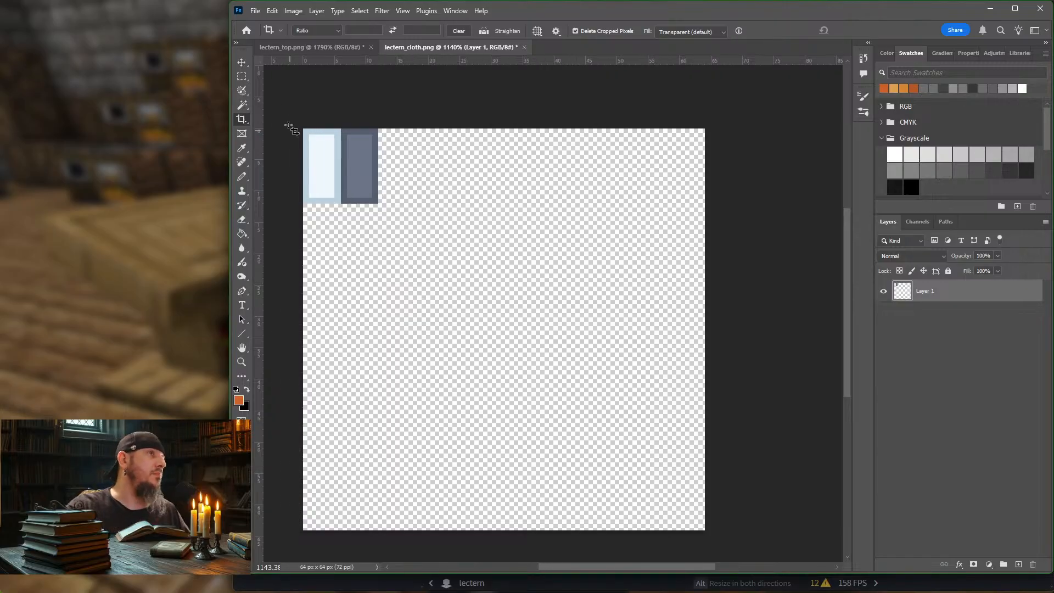
left_click(244, 77)
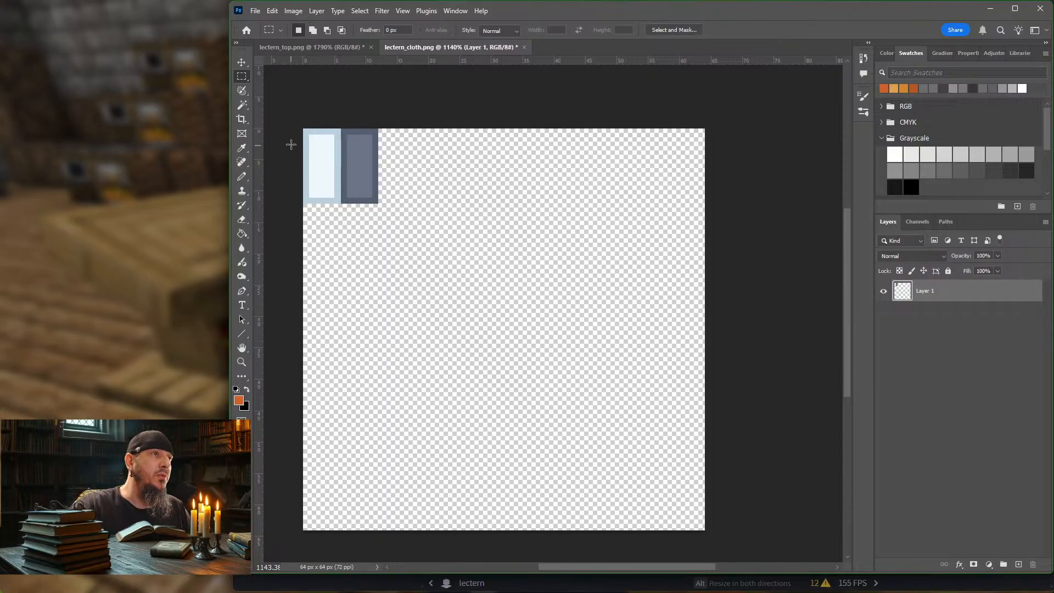
Step: Try a tall selection about 21 x 50 px from the canvas corner, checking the cloth's proportions from behind in Blockbench before returning to Photoshop
left_click_drag(302, 128, 434, 442)
left_click(161, 178)
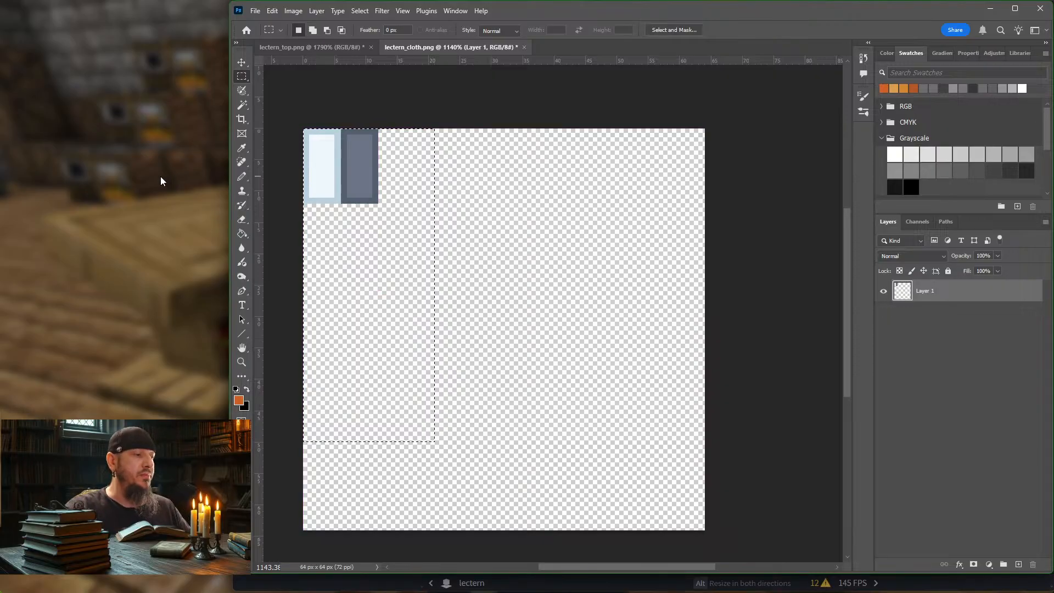
key("alt+Tab")
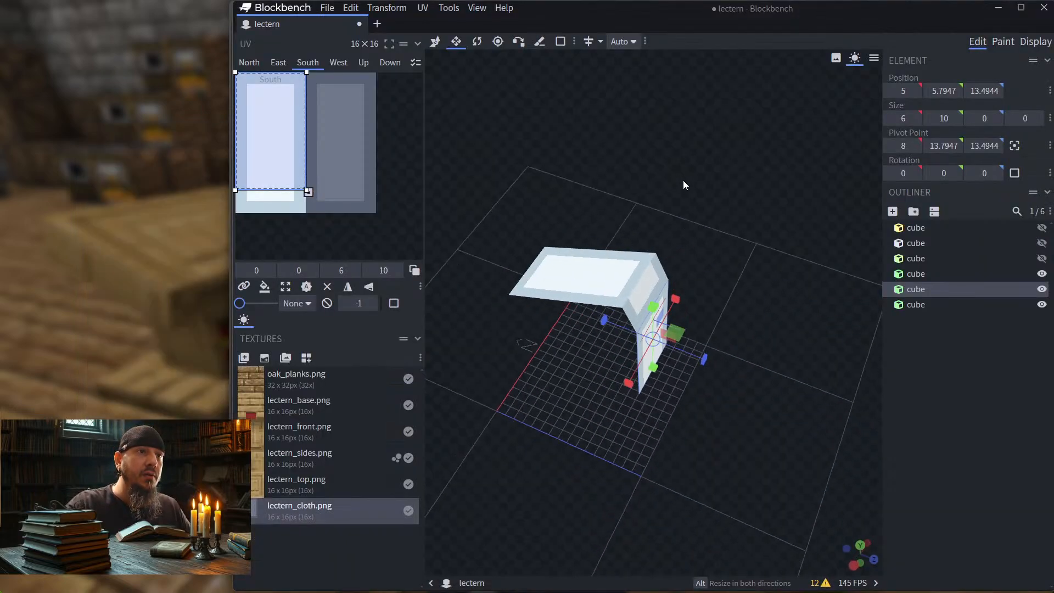
left_click_drag(682, 180, 607, 145)
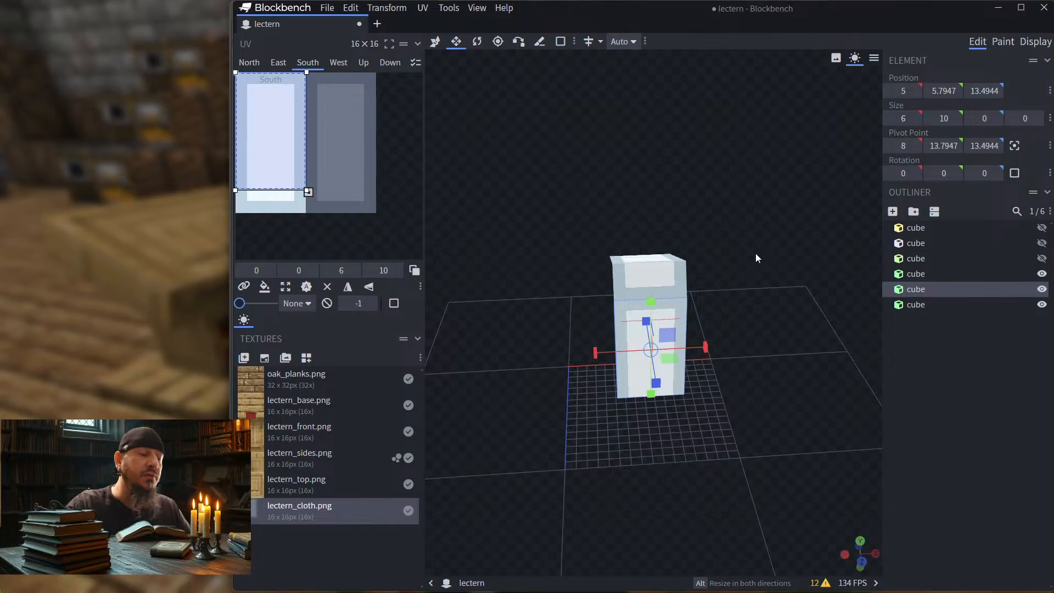
key("alt+Tab")
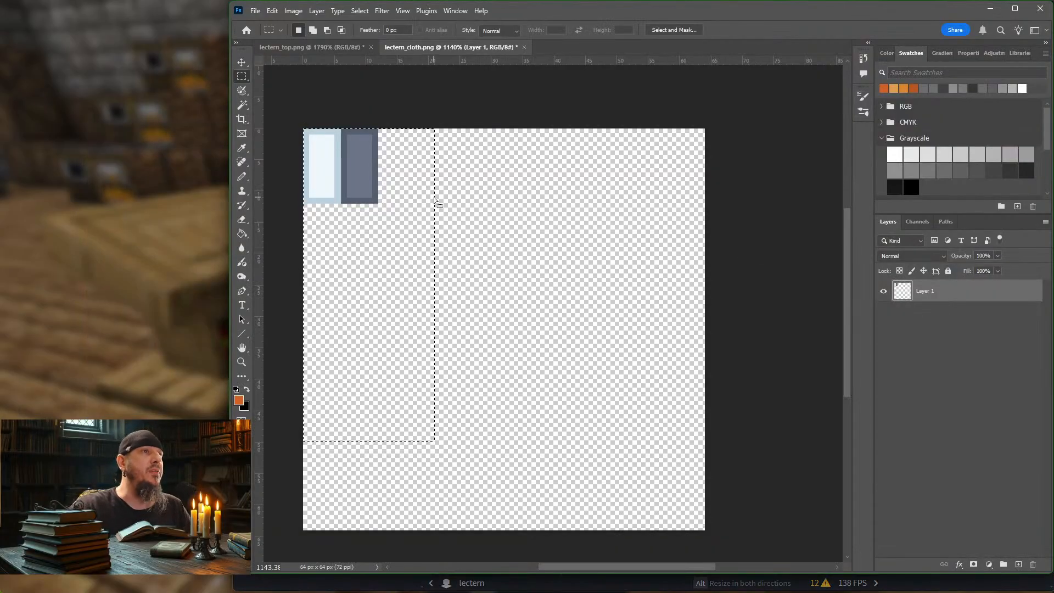
Step: Select an area about 12 x 50 px from the canvas's upper-left corner and fill it entirely with mid grey, covering the old artwork
left_click_drag(304, 130, 378, 441)
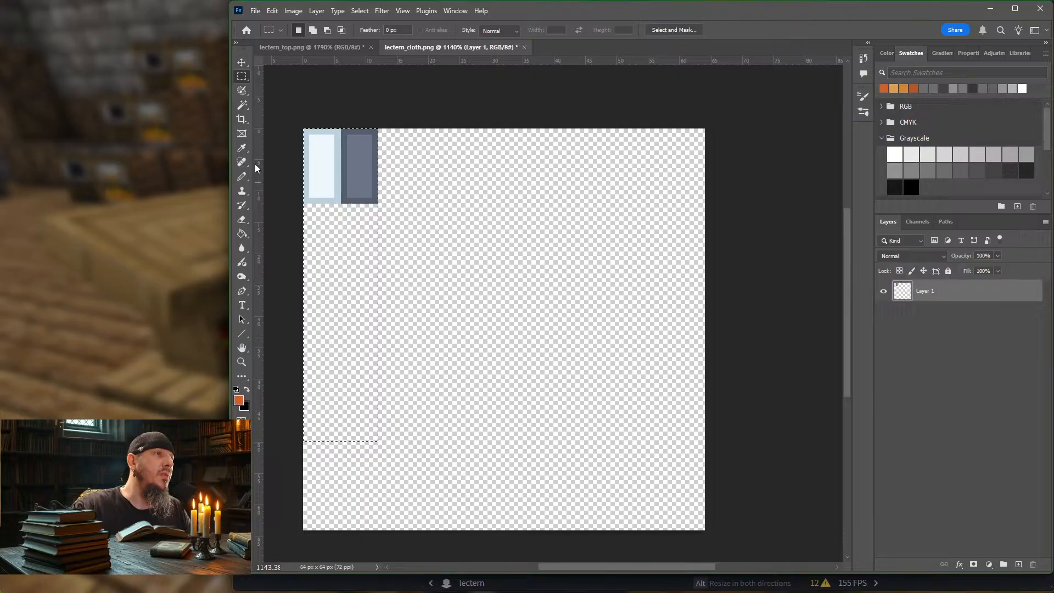
left_click(241, 233)
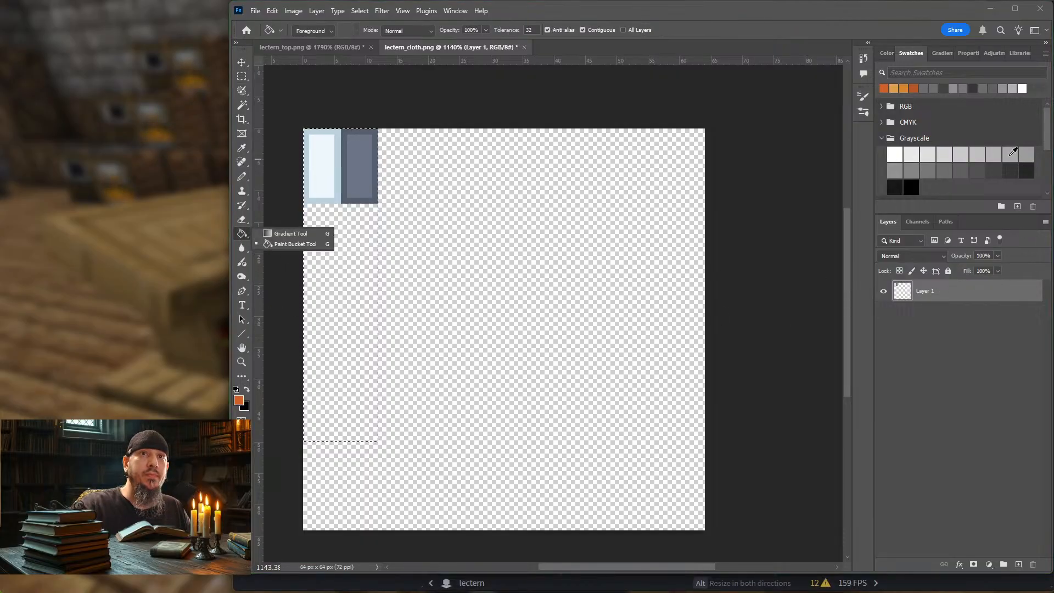
left_click(1013, 152)
left_click(330, 317)
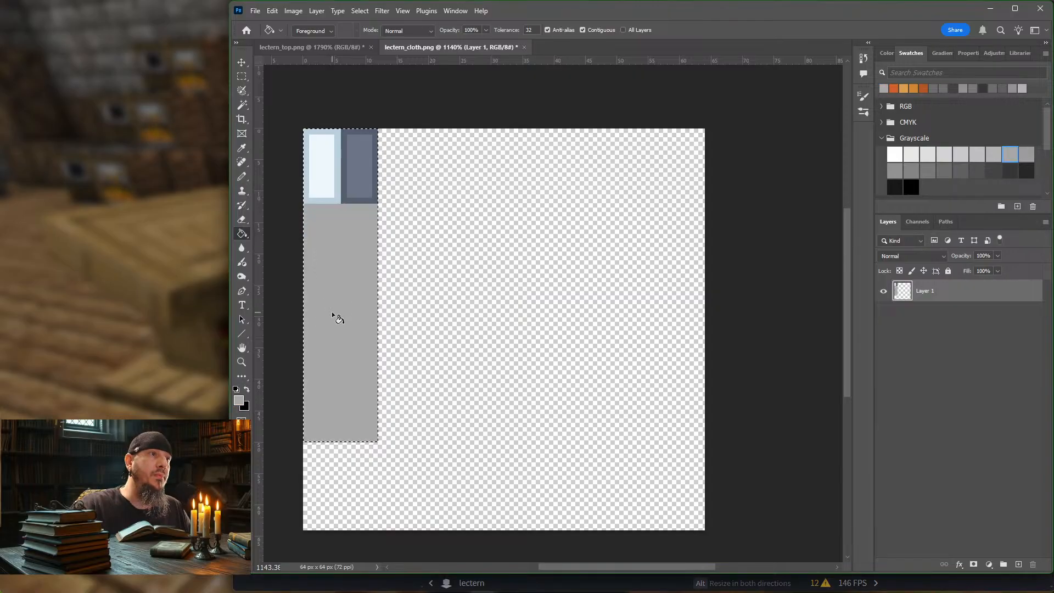
left_click(328, 170)
left_click(338, 170)
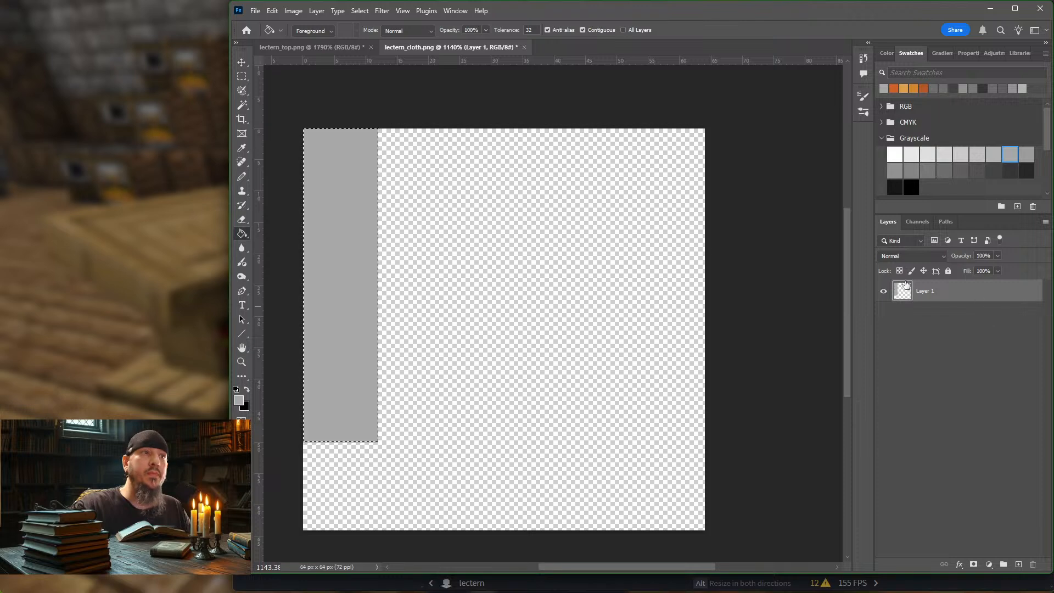
Step: Crop the lectern_cloth.png canvas to 32 x 64 px, keeping the grey strip along its left edge
left_click(241, 64)
left_click(358, 91)
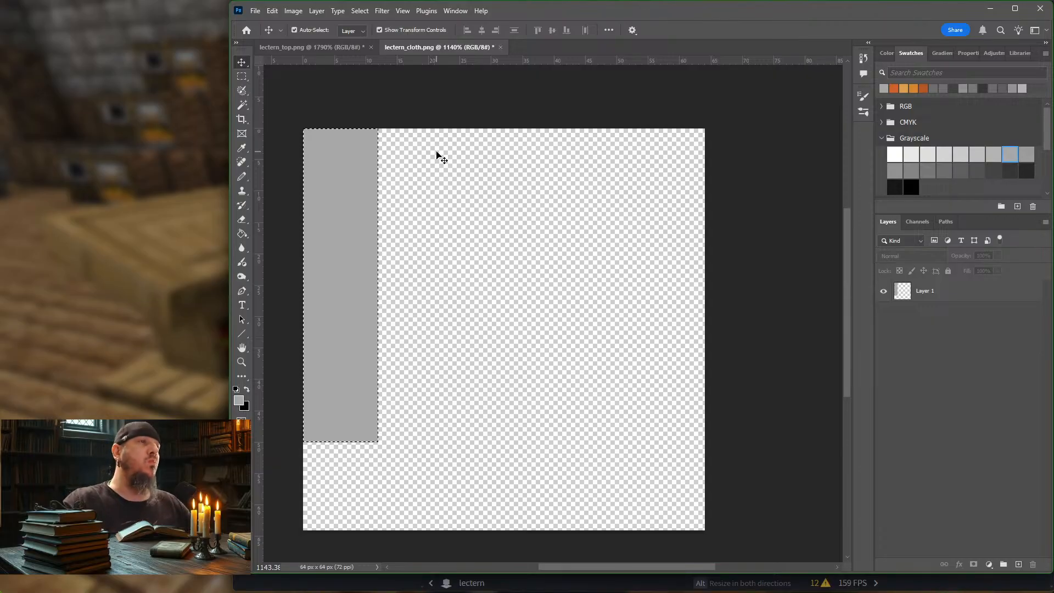
scroll(287, 137, "down", 2)
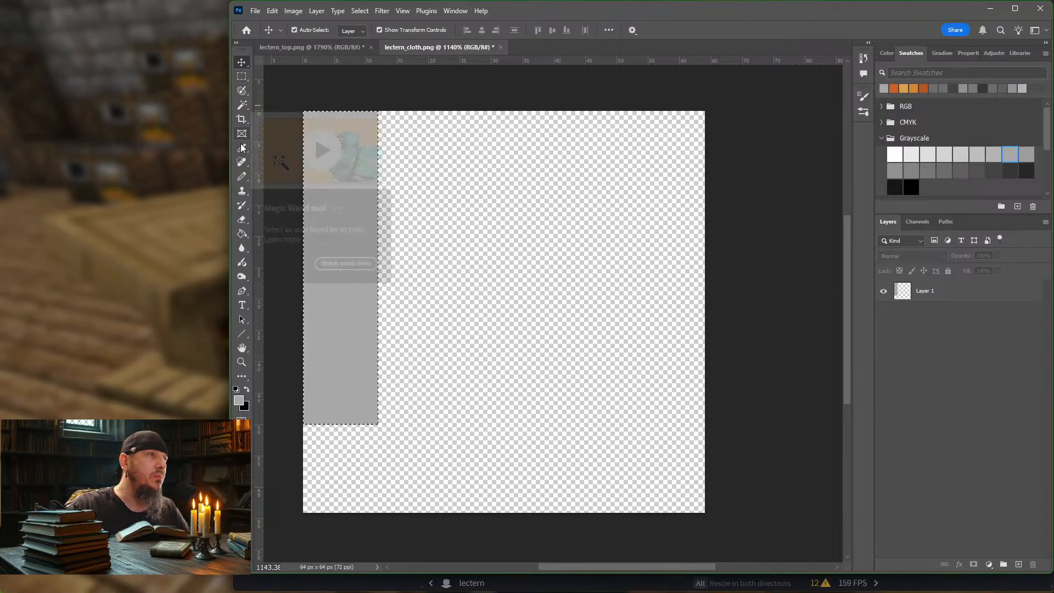
left_click(242, 119)
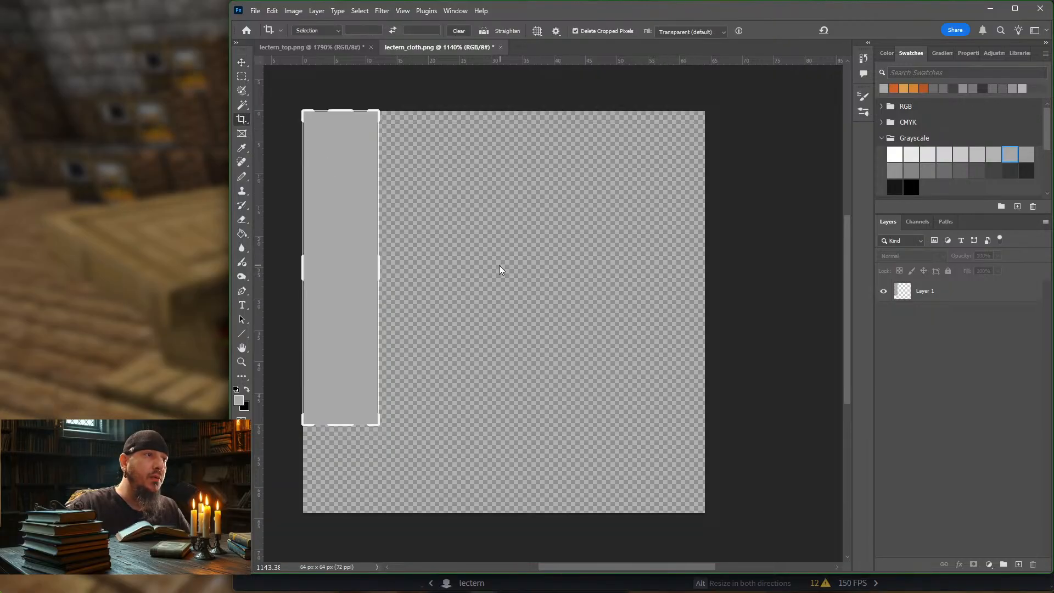
key("Escape")
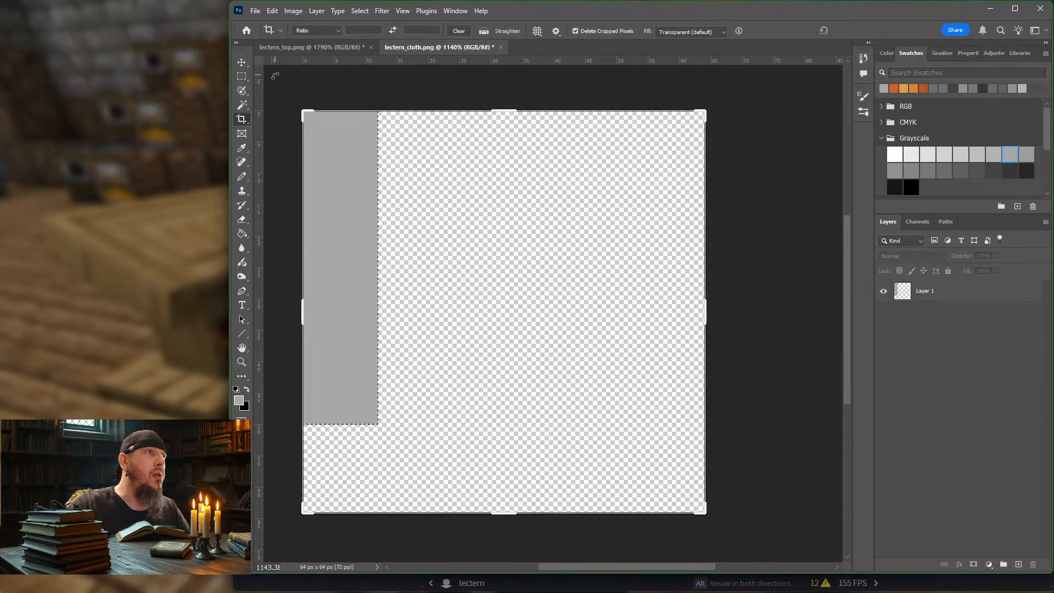
left_click_drag(705, 312, 604, 318)
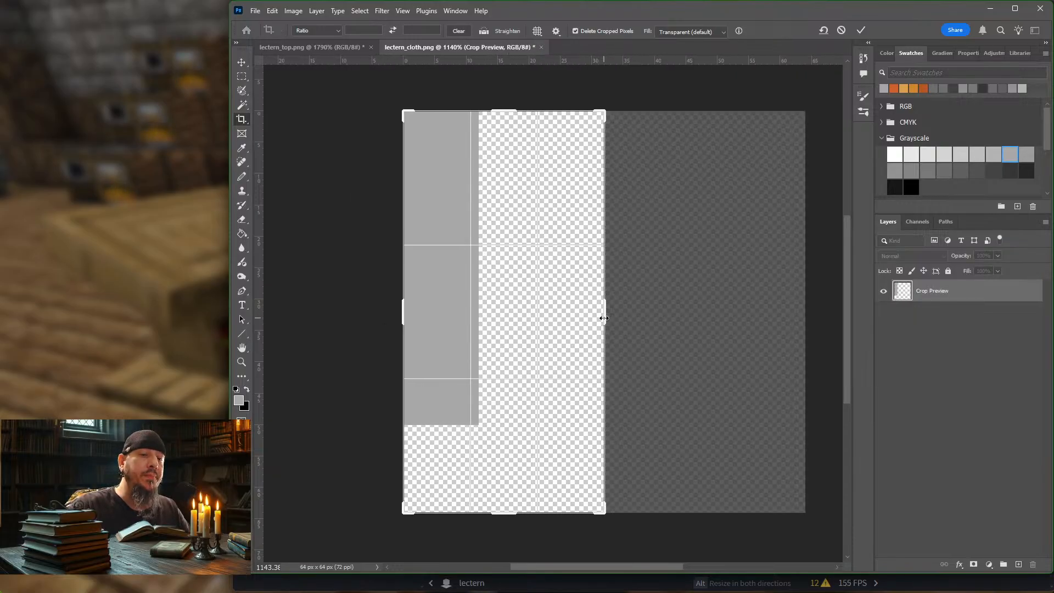
key("Return")
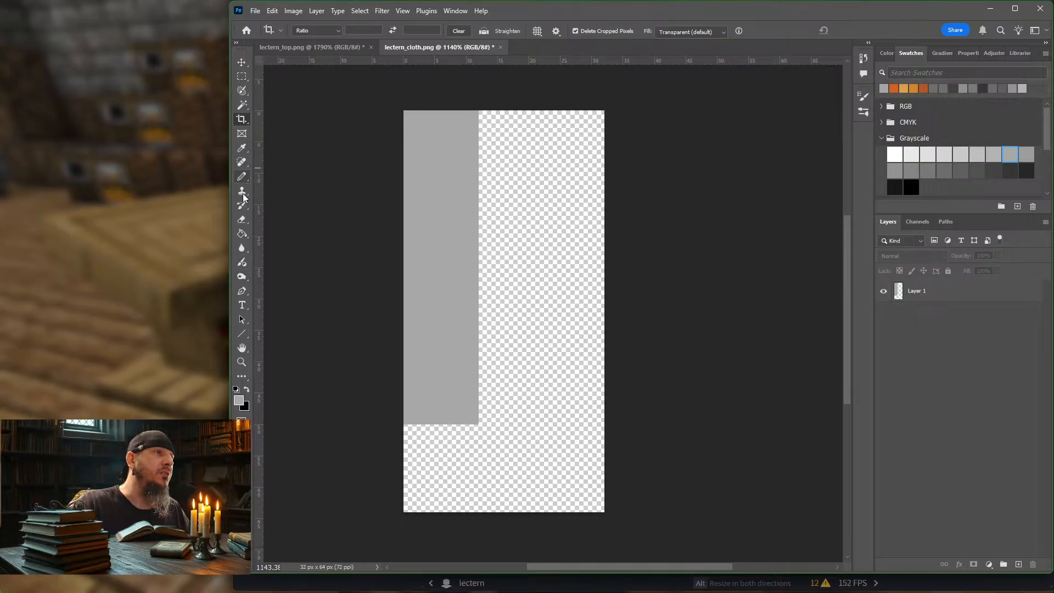
Step: Add a new layer above Layer 1 and load the grey strip's outline as a selection
left_click(241, 233)
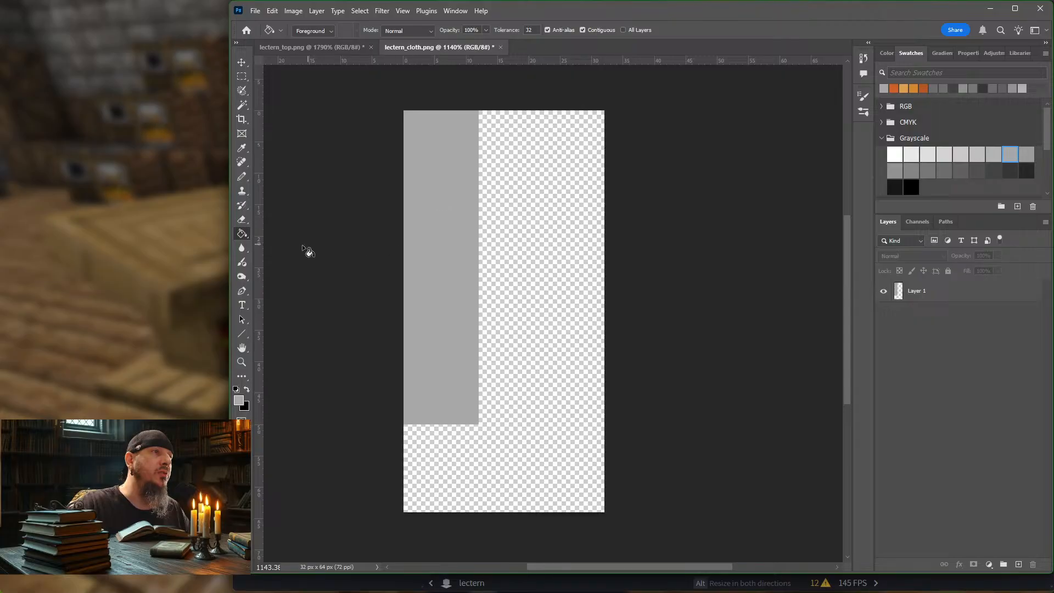
left_click(961, 293)
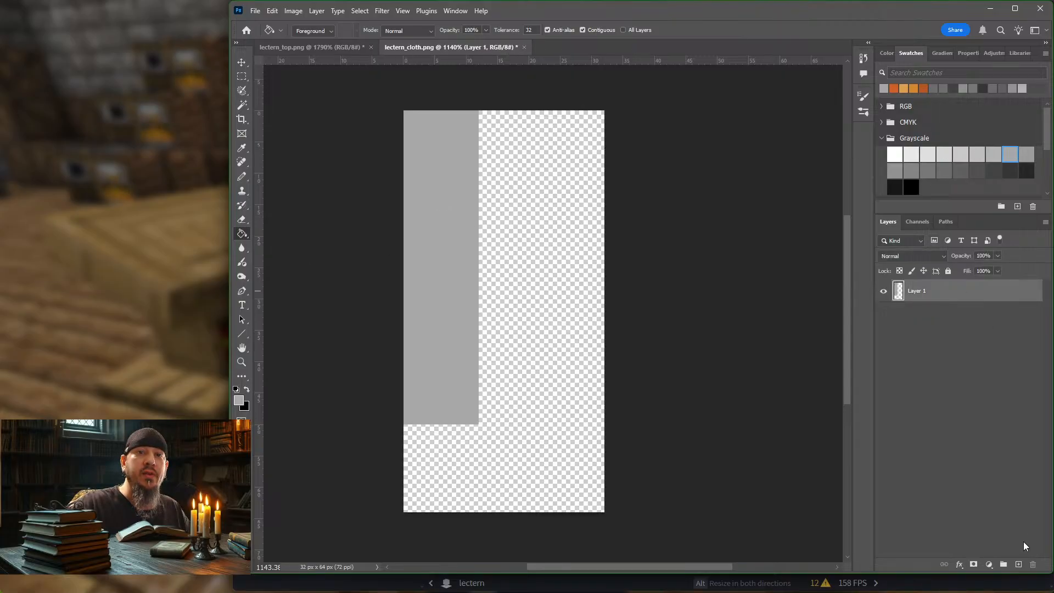
left_click(1018, 565)
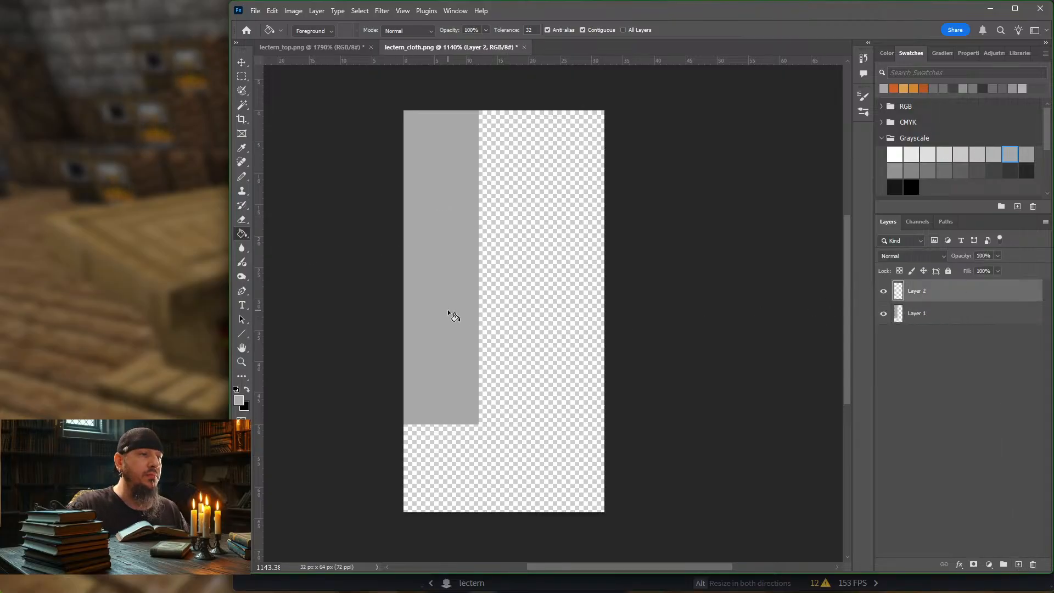
left_click(898, 313, "ctrl")
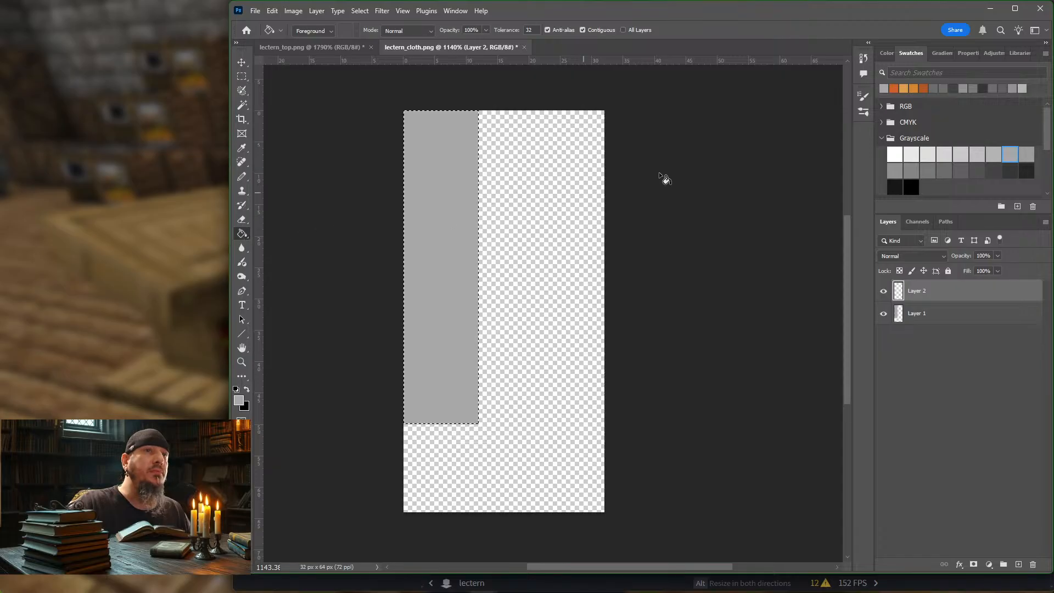
Step: Set the foreground colour to red #b31625 and fill the strip selection on Layer 2 with the Paint Bucket
left_click(240, 402)
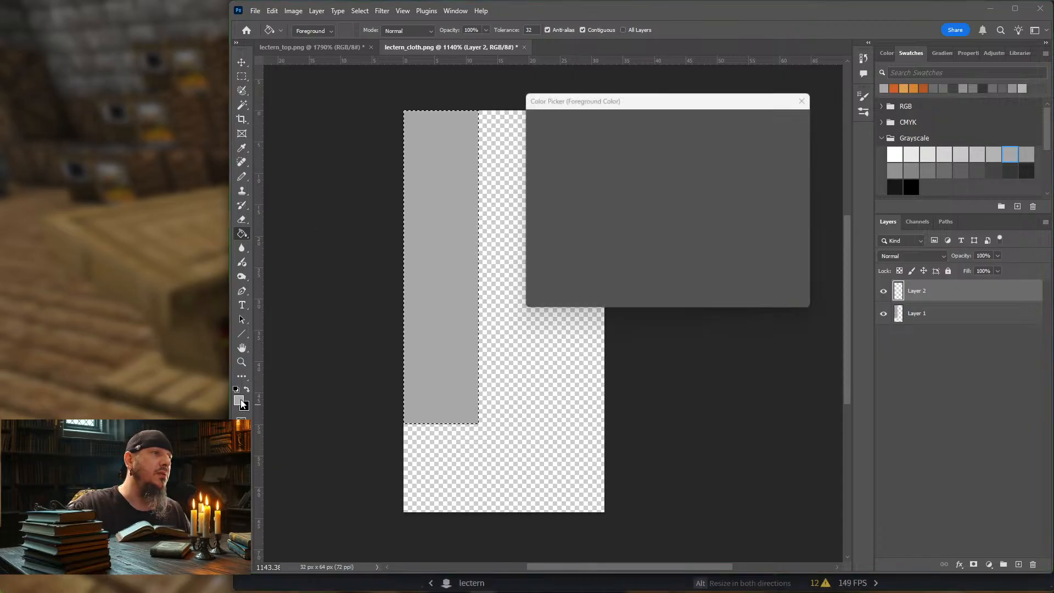
left_click(635, 151)
left_click(654, 151)
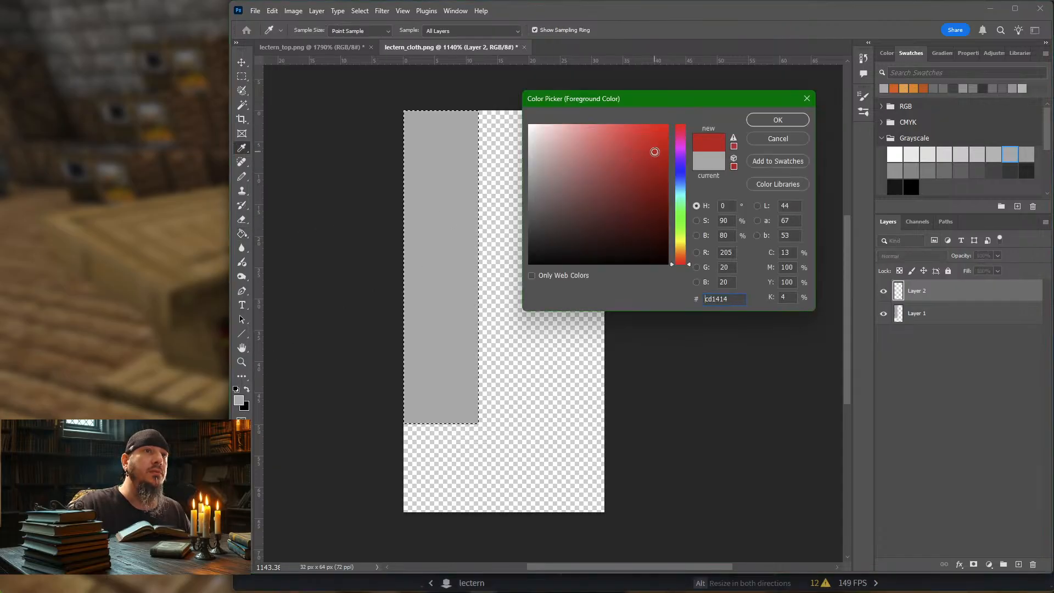
left_click_drag(671, 159, 679, 126)
left_click(665, 160)
left_click(663, 162)
left_click(681, 170)
left_click(661, 163)
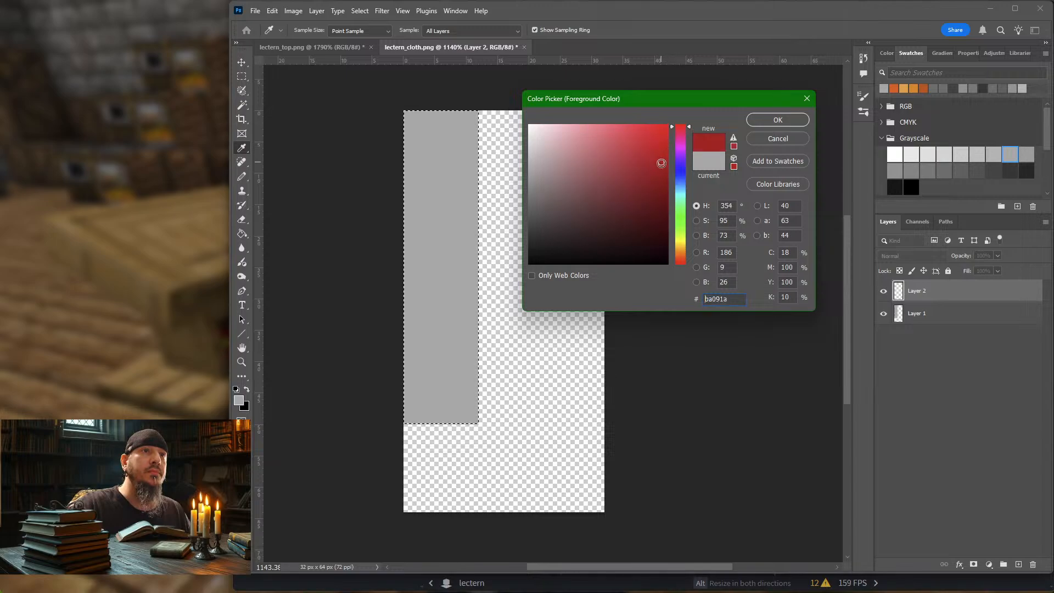
left_click_drag(661, 163, 650, 165)
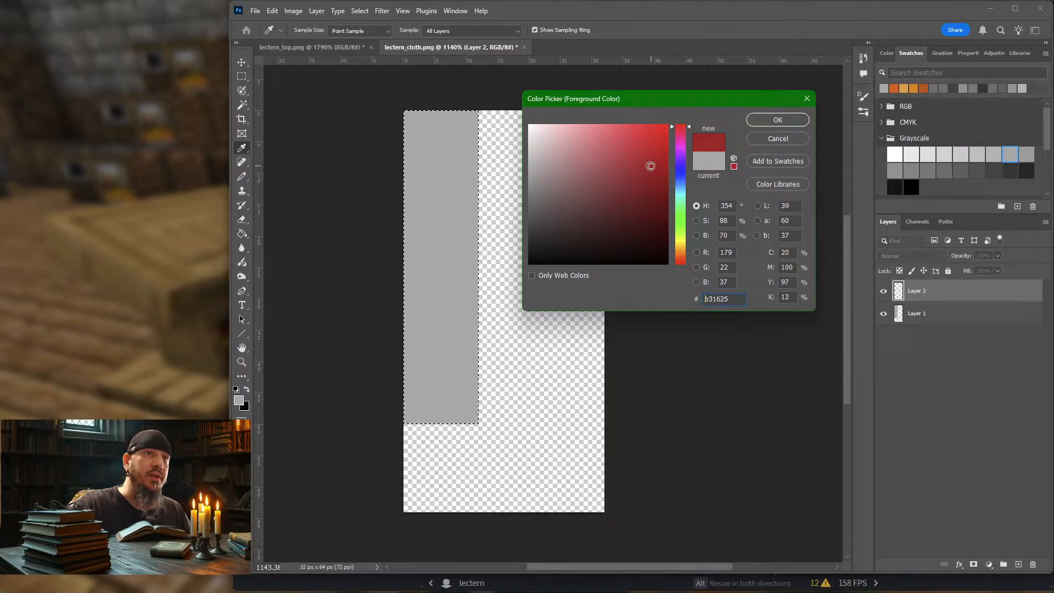
left_click(769, 118)
key("g")
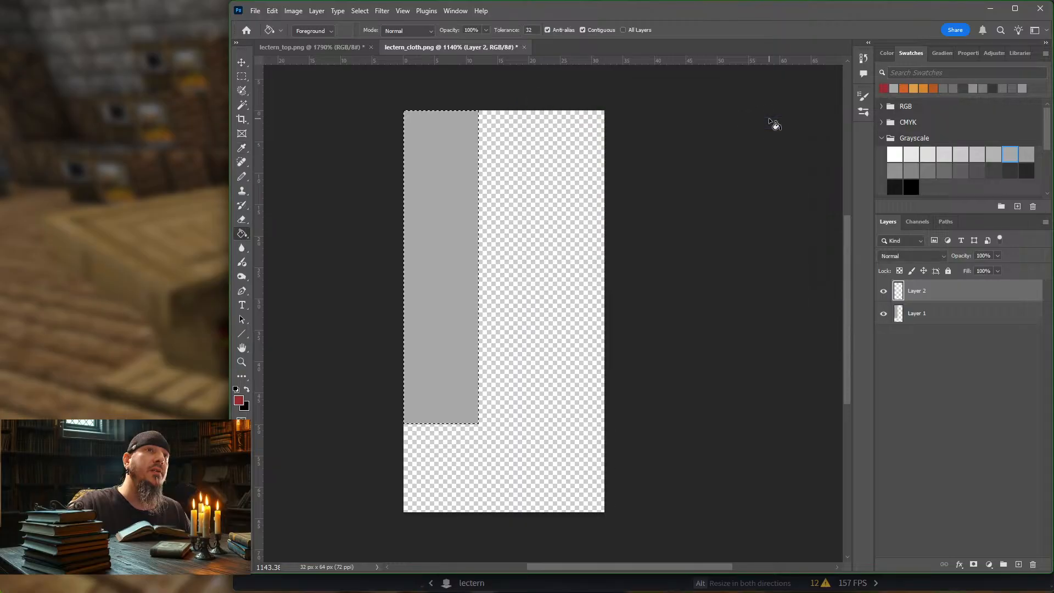
left_click(427, 251)
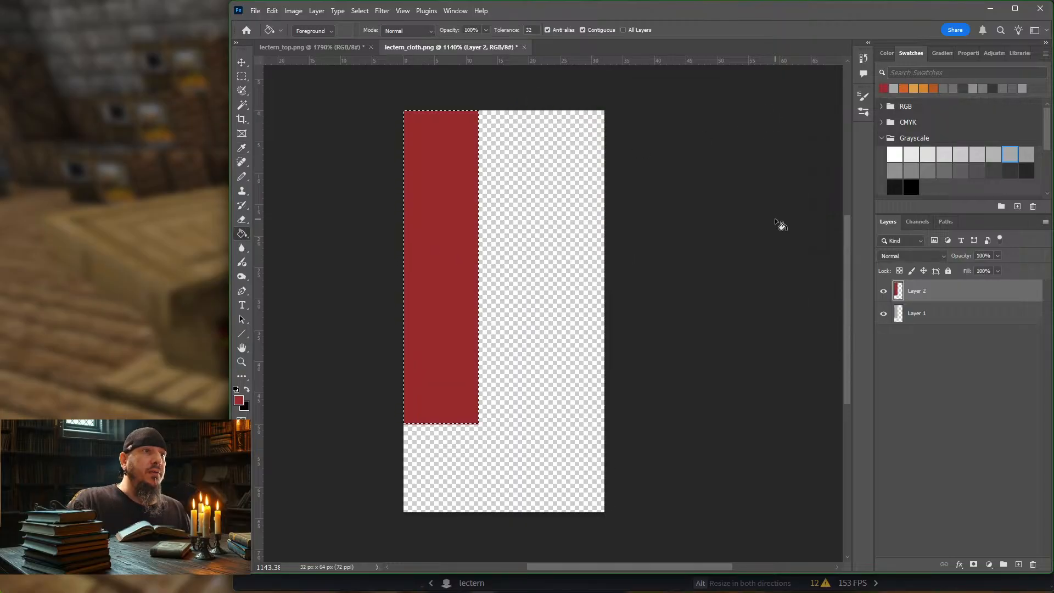
Step: Duplicate the red strip directly against its right edge and fill the copy with dark red #8a0512
left_click(242, 62)
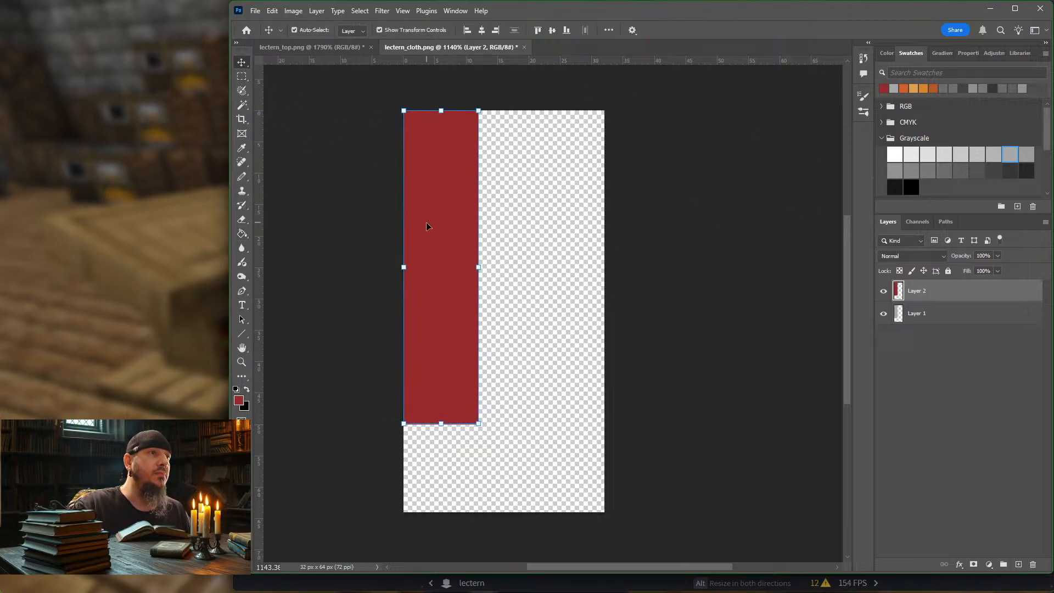
left_click_drag(442, 252, 517, 248, "alt")
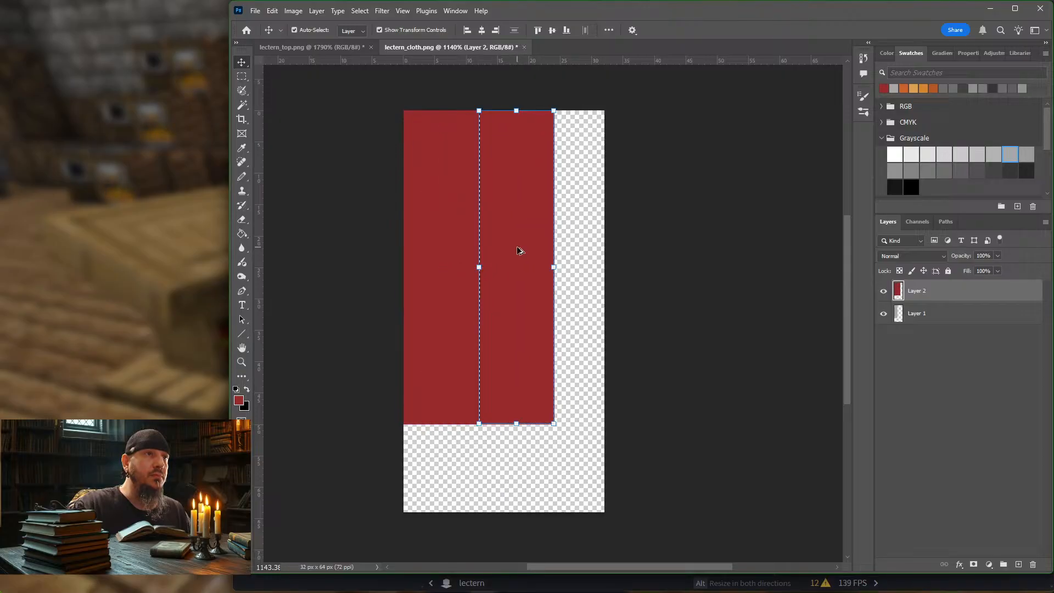
left_click(245, 236)
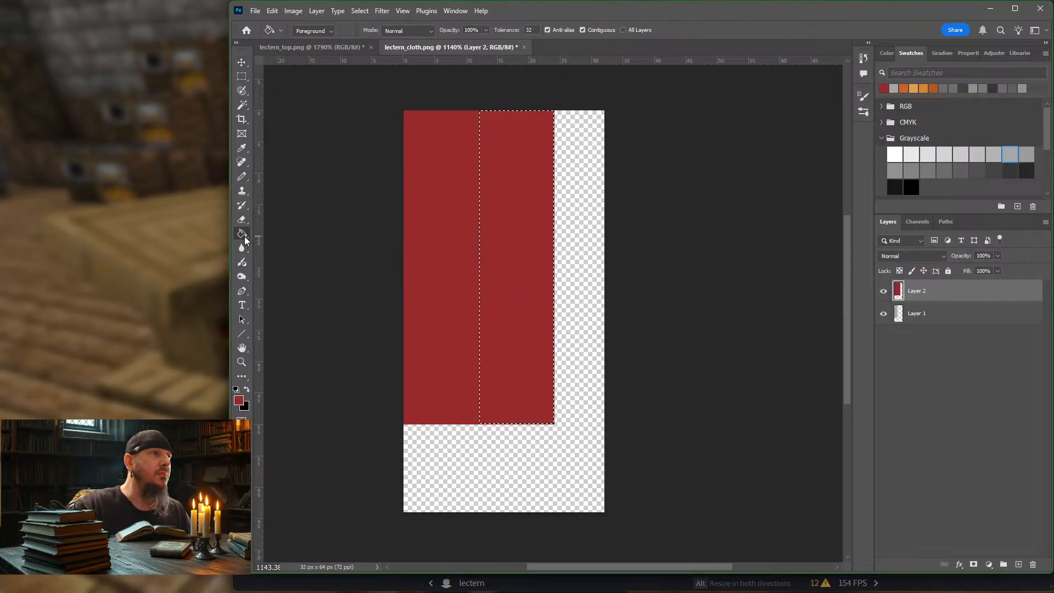
left_click(239, 399)
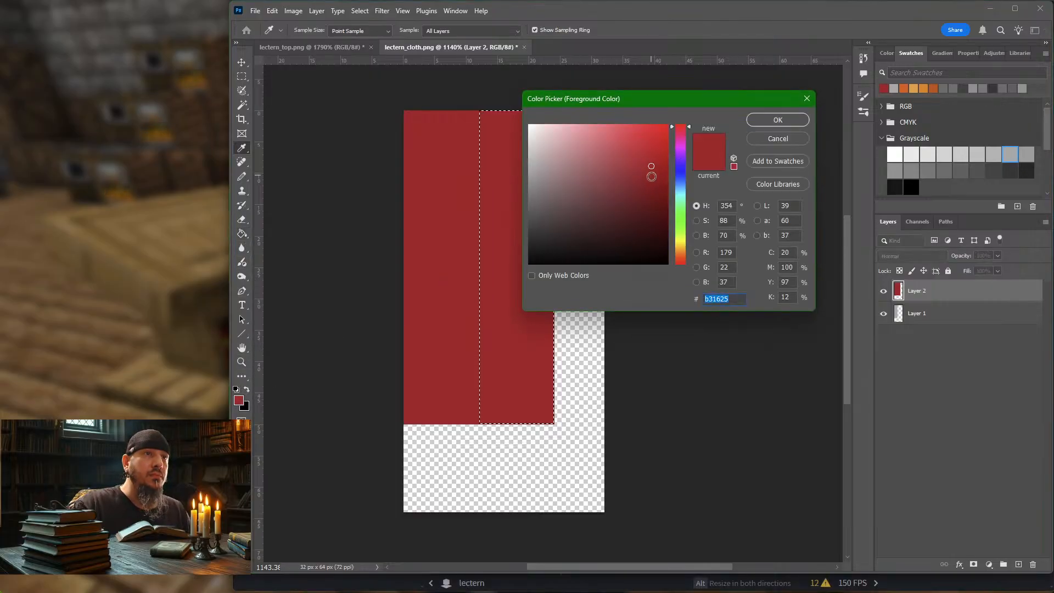
left_click_drag(660, 181, 663, 188)
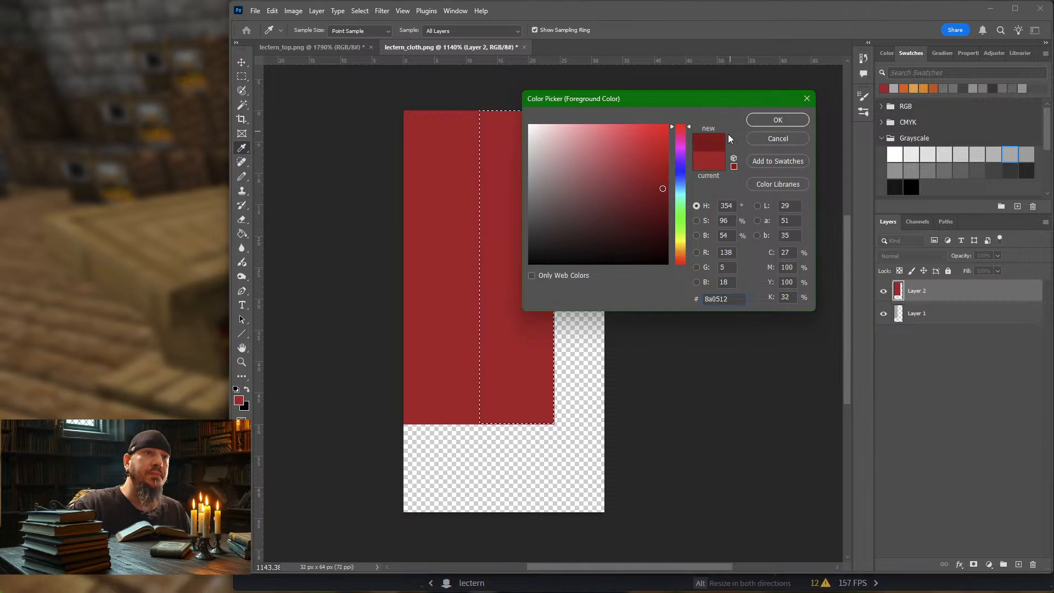
left_click(758, 122)
key("g")
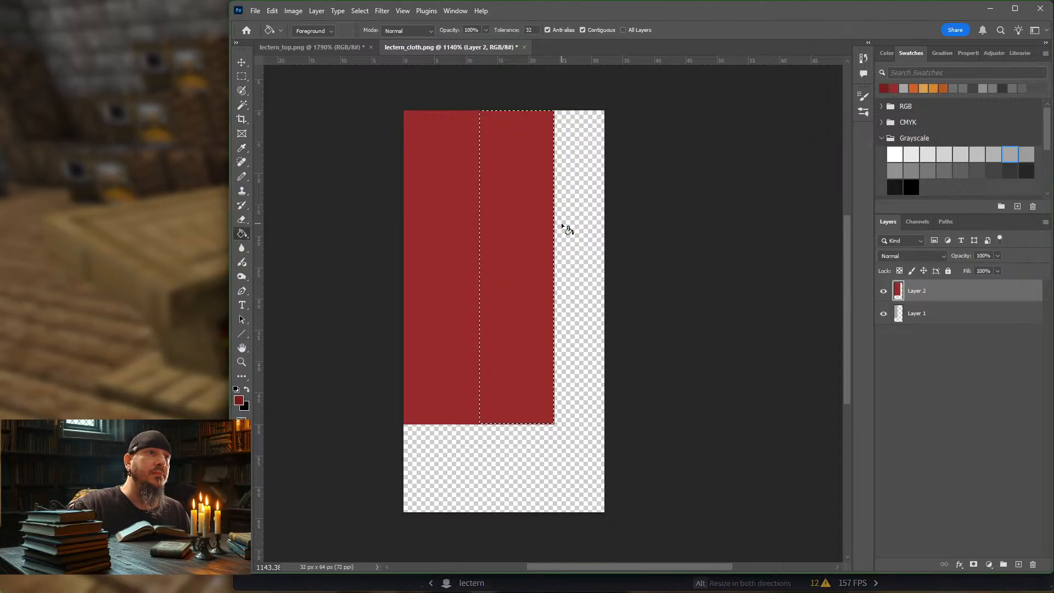
left_click(526, 240)
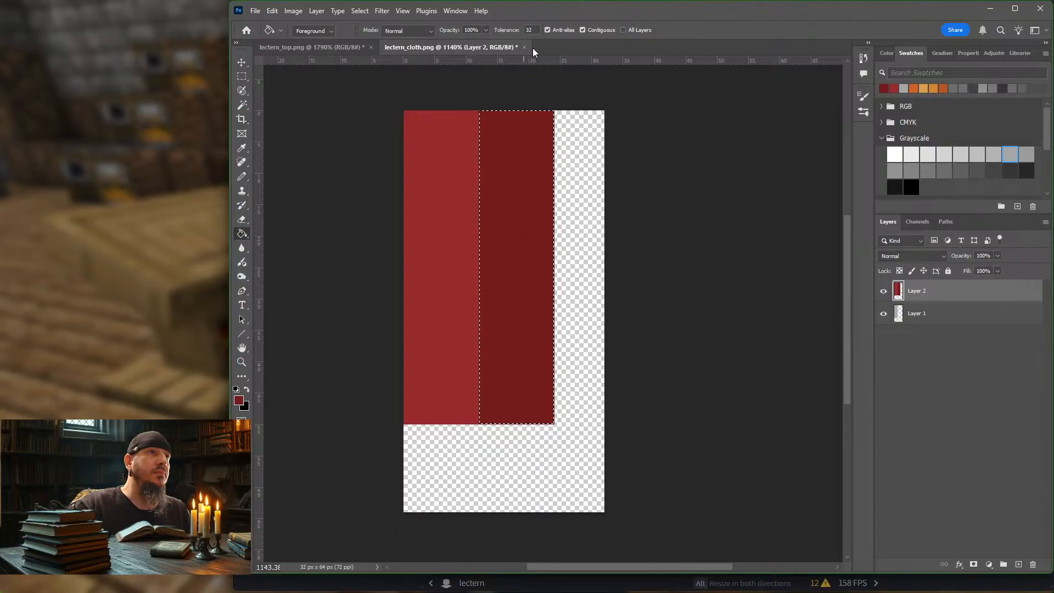
Step: Deselect the dark red strip and export the texture as a PNG-8, replacing lectern_cloth.png in the block folder
left_click(242, 77)
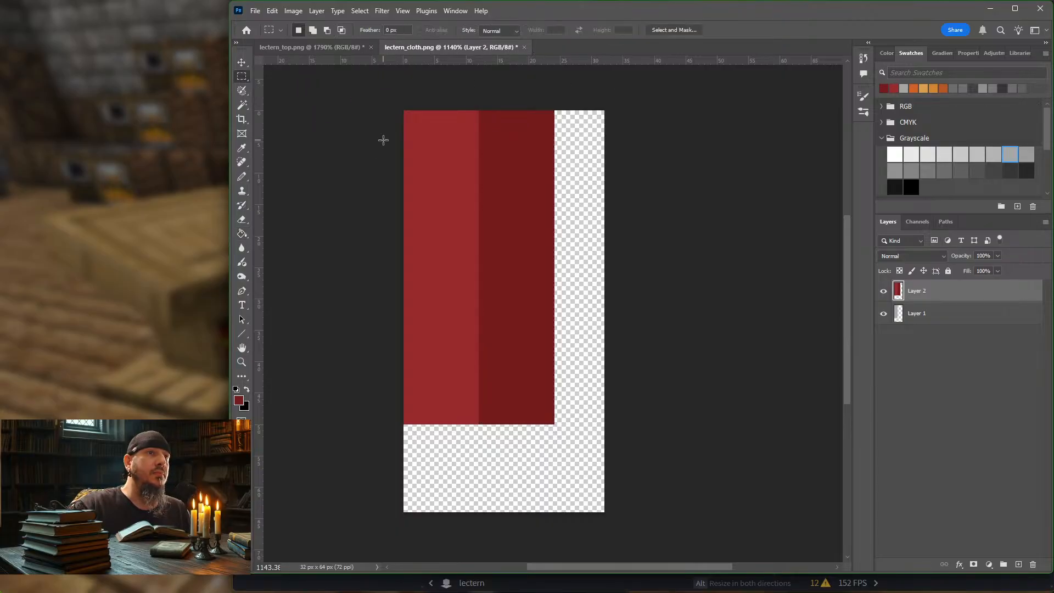
left_click(384, 139)
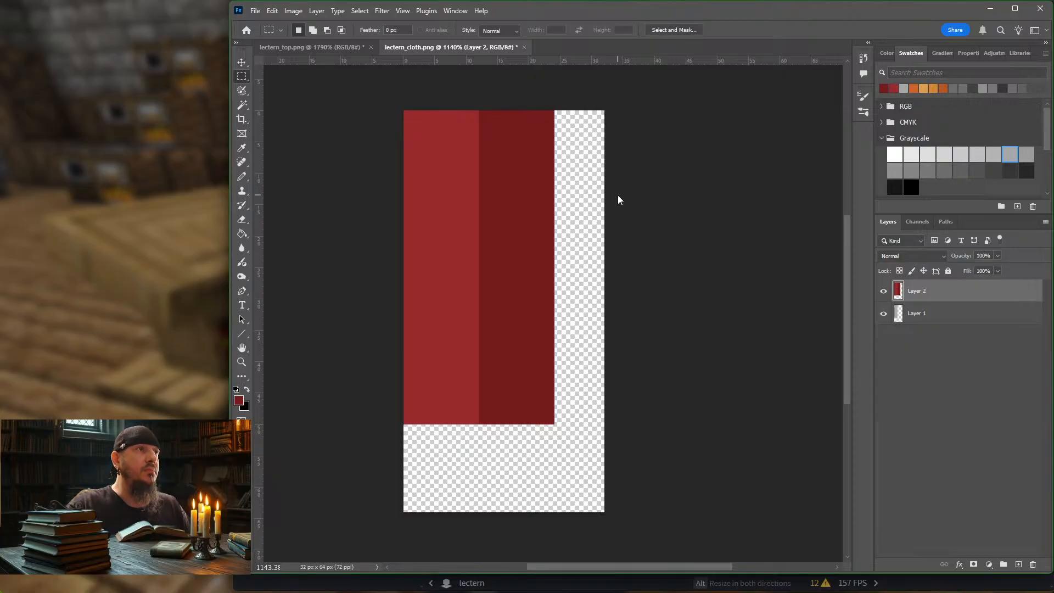
key("ctrl+alt+shift+s")
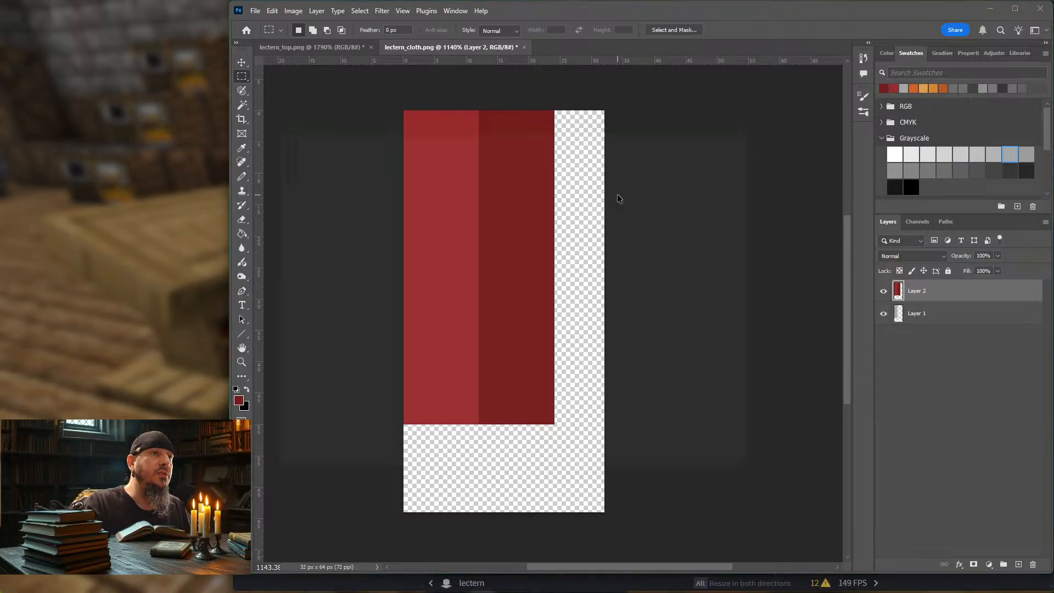
key("Return")
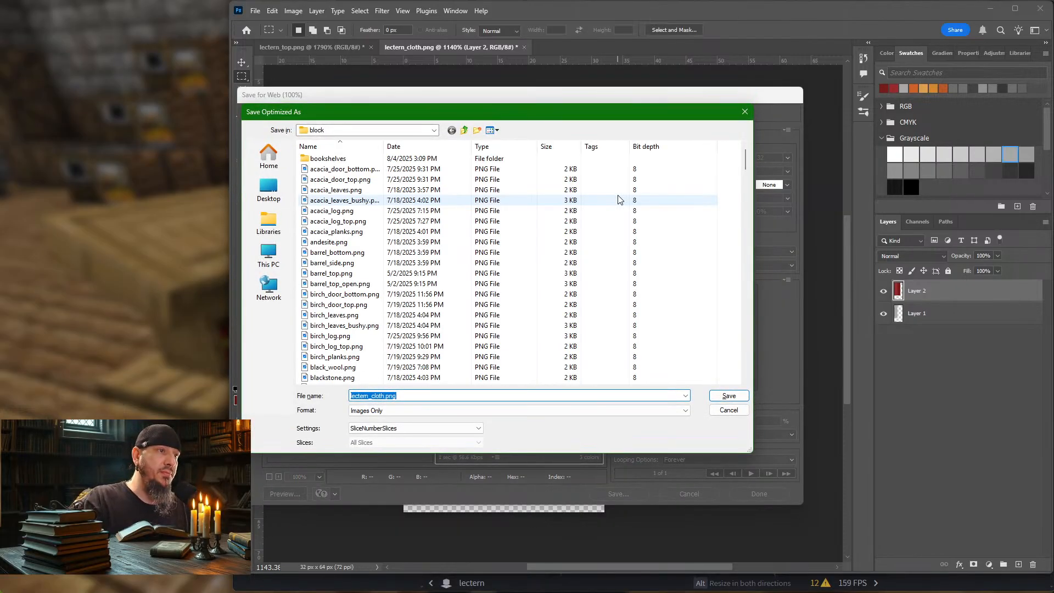
key("Return")
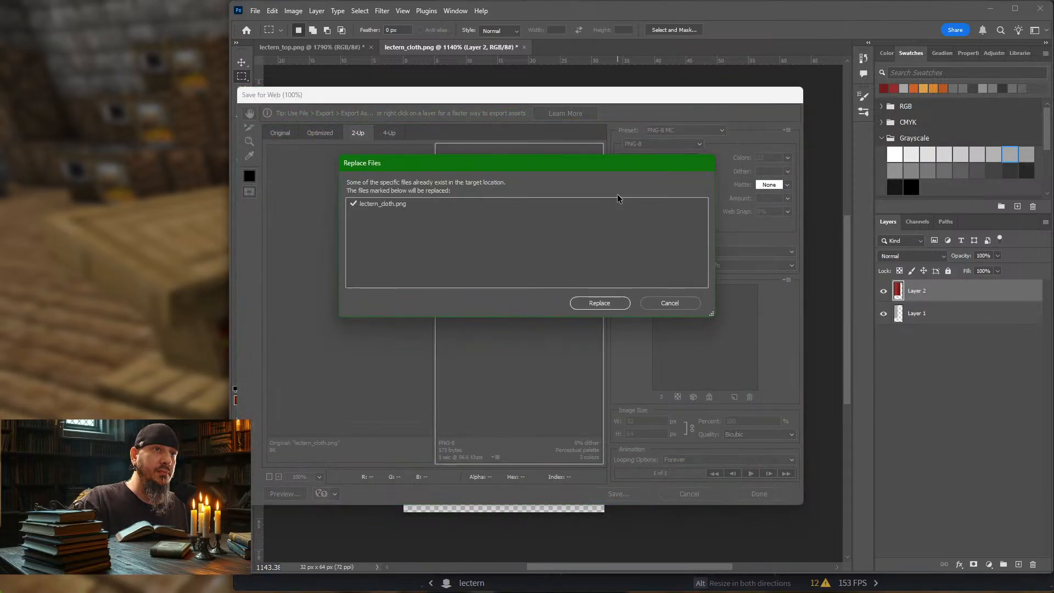
key("Return")
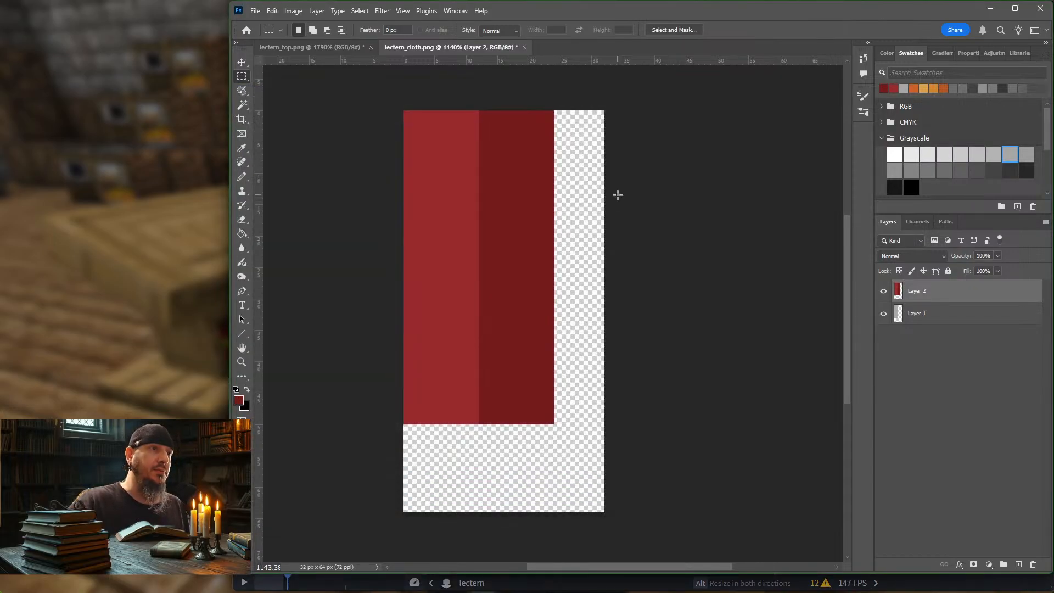
left_click(190, 184)
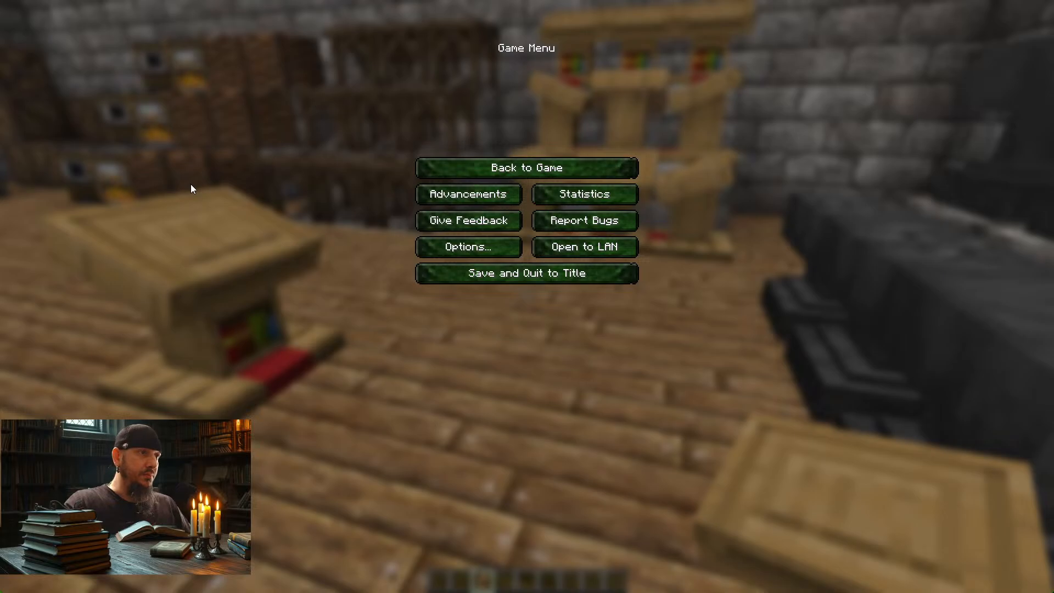
left_click(435, 173)
key("alt+Tab")
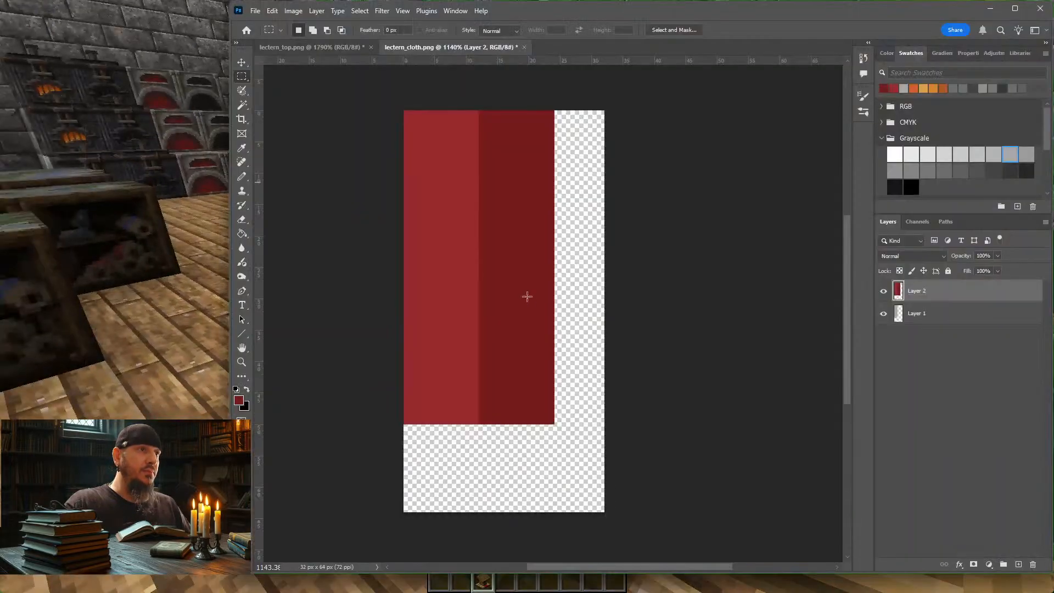
key("alt+Tab")
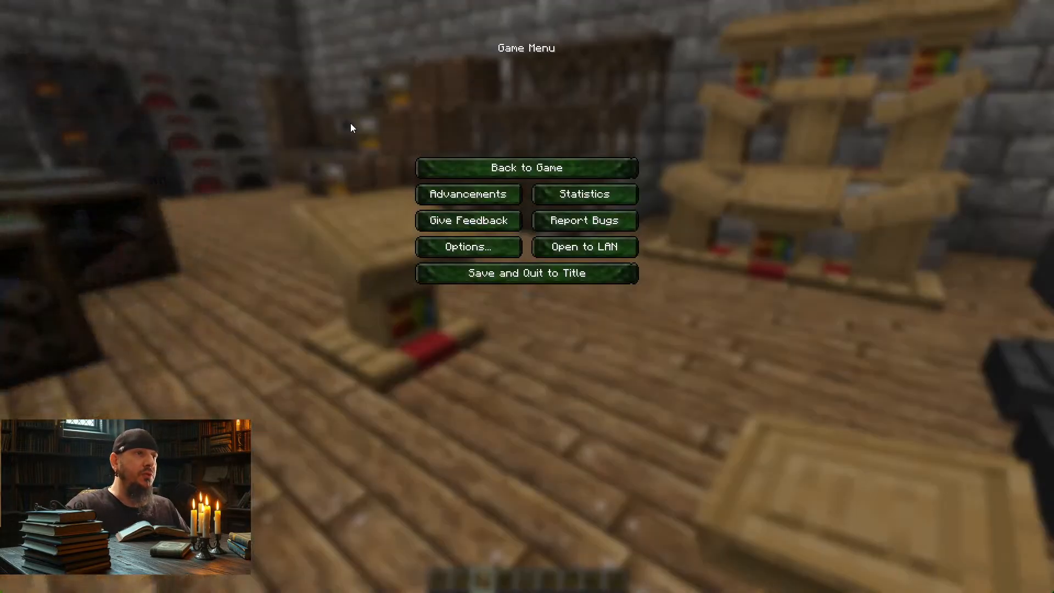
Step: Switch to Blockbench and shorten the sloping cloth strip's Up-face UV area to 9.5 units high
key("alt+Tab")
key("alt+Tab")
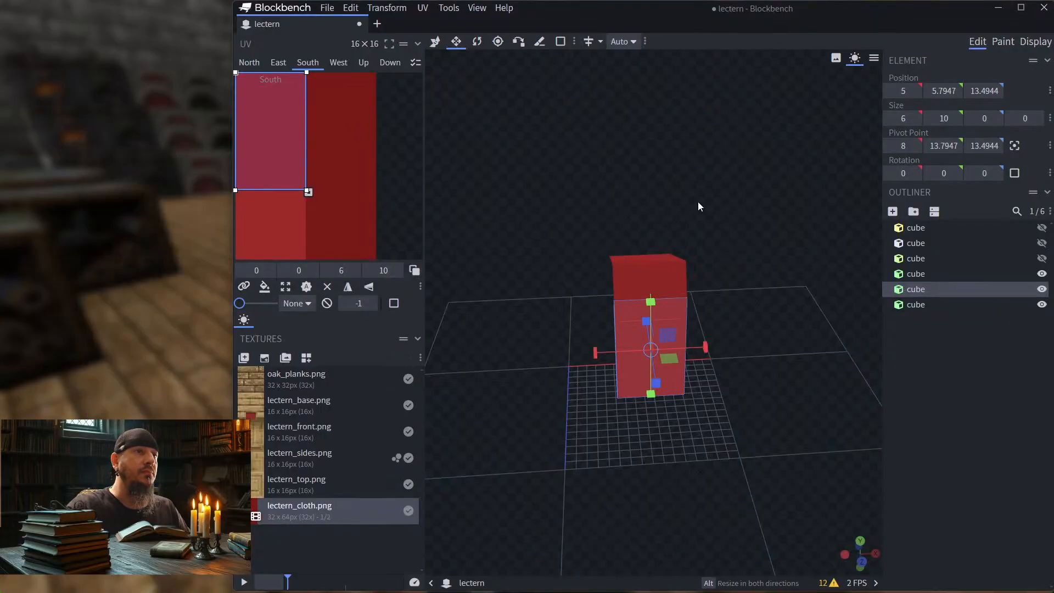
left_click_drag(697, 205, 784, 228)
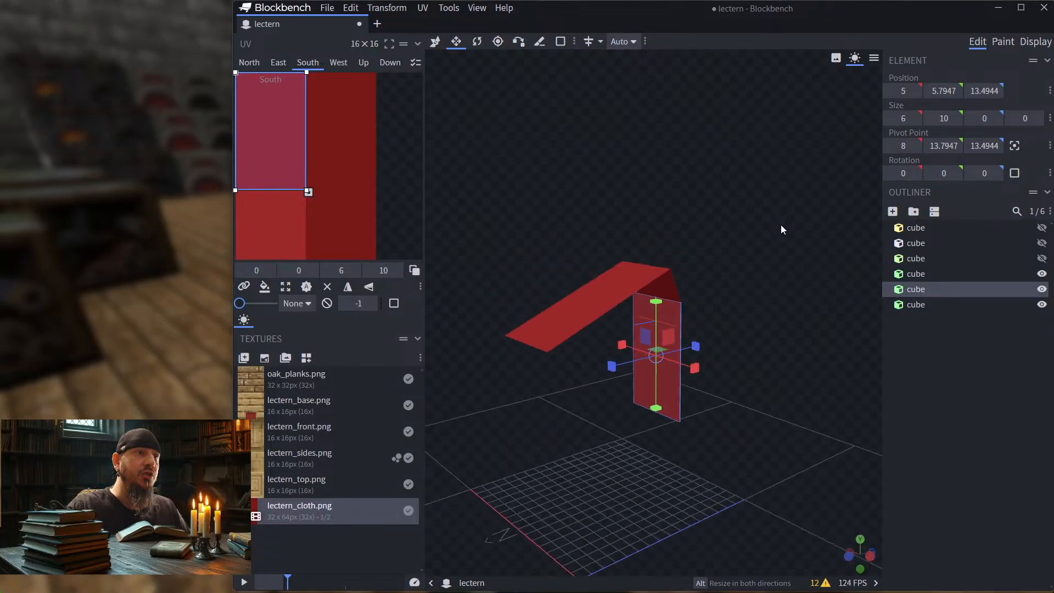
left_click(601, 293)
left_click_drag(774, 191, 758, 227)
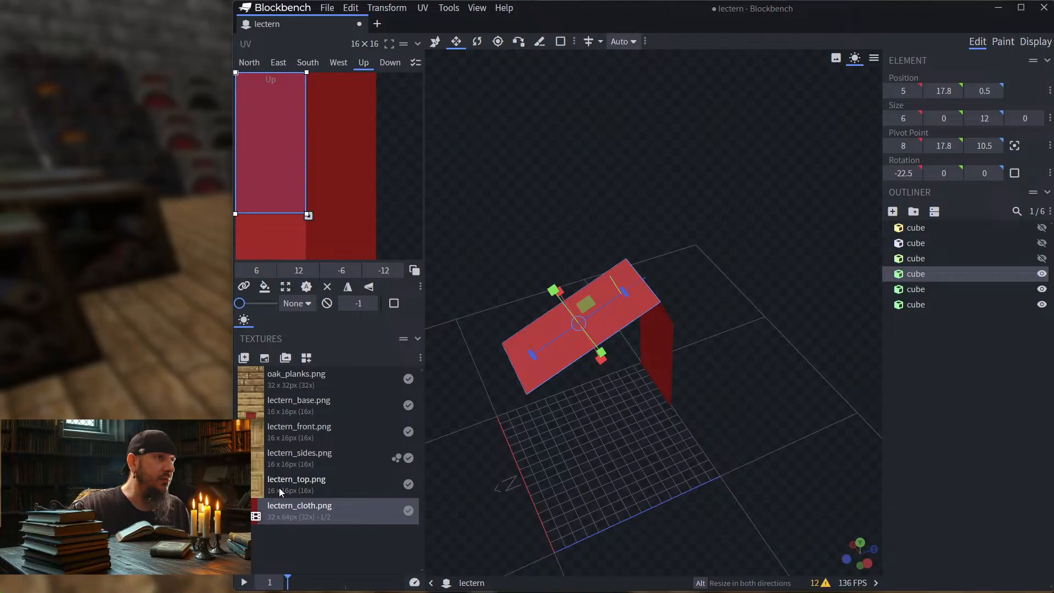
left_click_drag(282, 219, 280, 186)
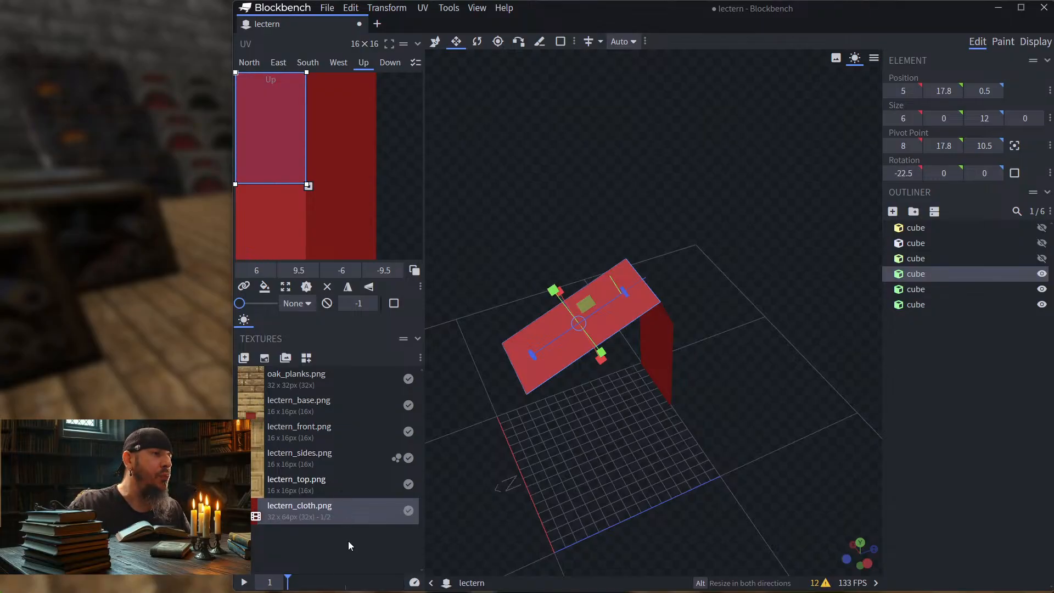
Step: Switch to Photoshop and widen the lectern_cloth.png canvas to 64 x 64 px with the Crop tool, keeping the strips along the left edge
key("alt+Tab")
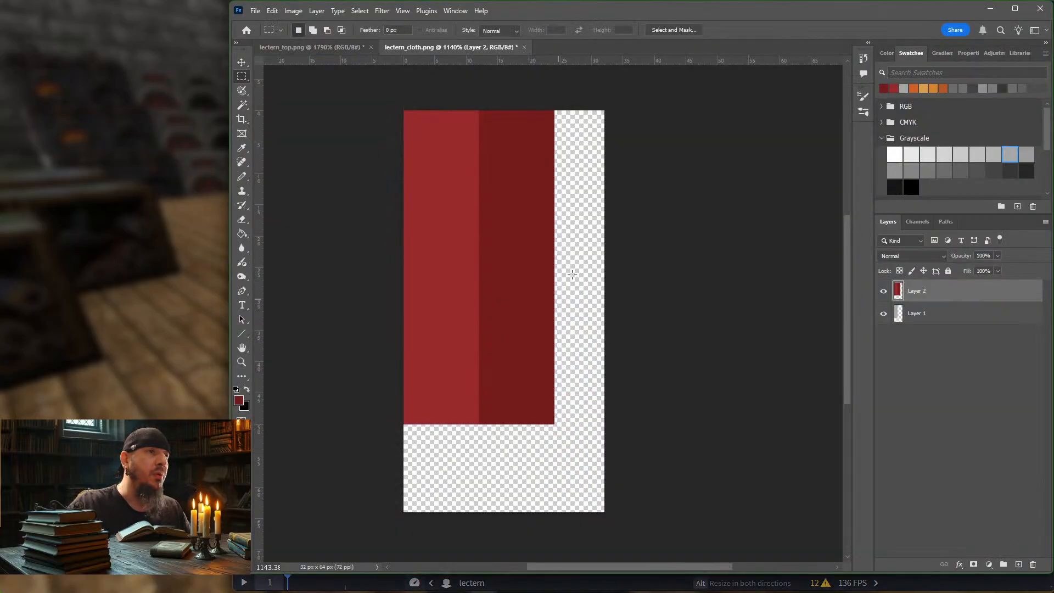
left_click(242, 62)
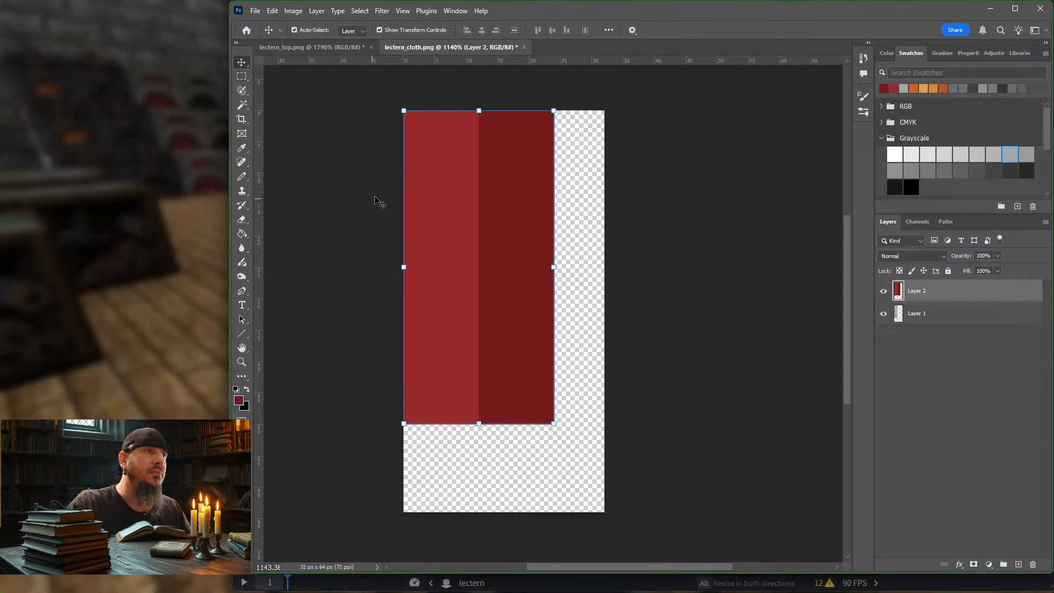
left_click(241, 120)
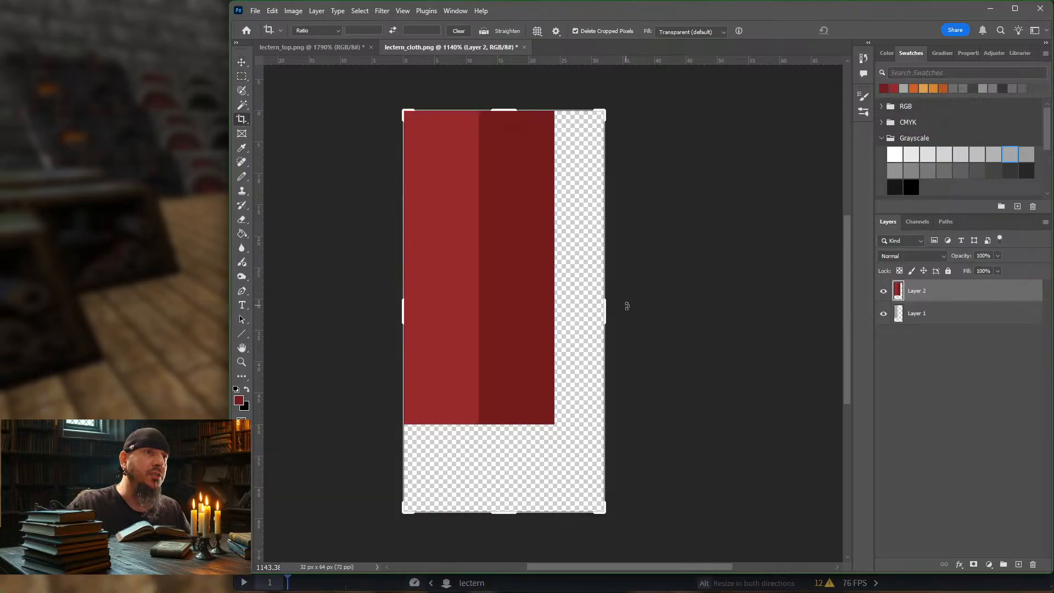
left_click_drag(605, 313, 707, 318)
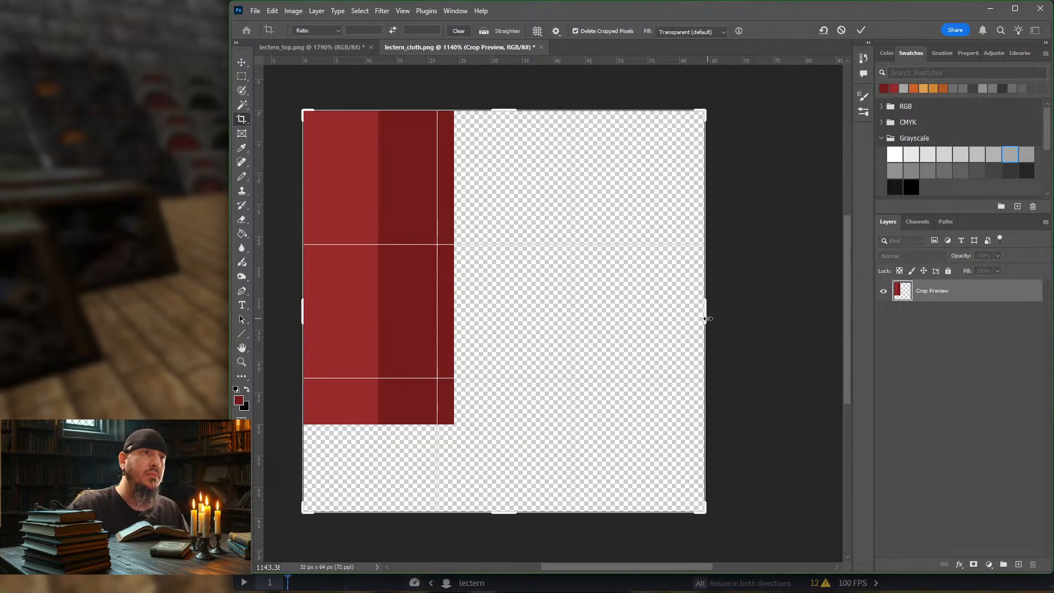
key("Return")
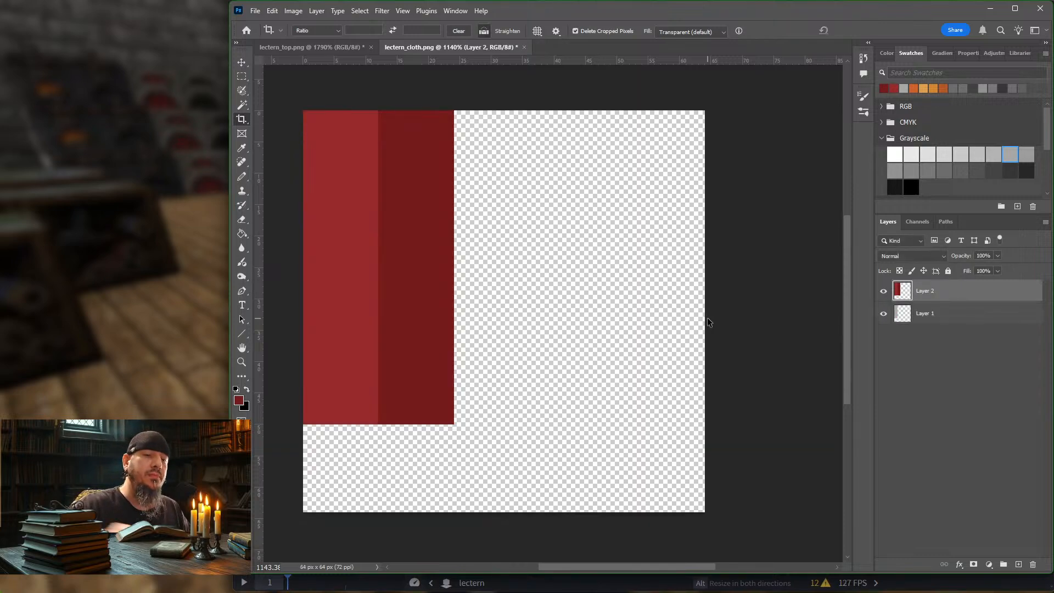
Step: Export the 64 x 64 px texture as a PNG-8, replacing lectern_cloth.png in the block folder
key("ctrl+alt+shift+s")
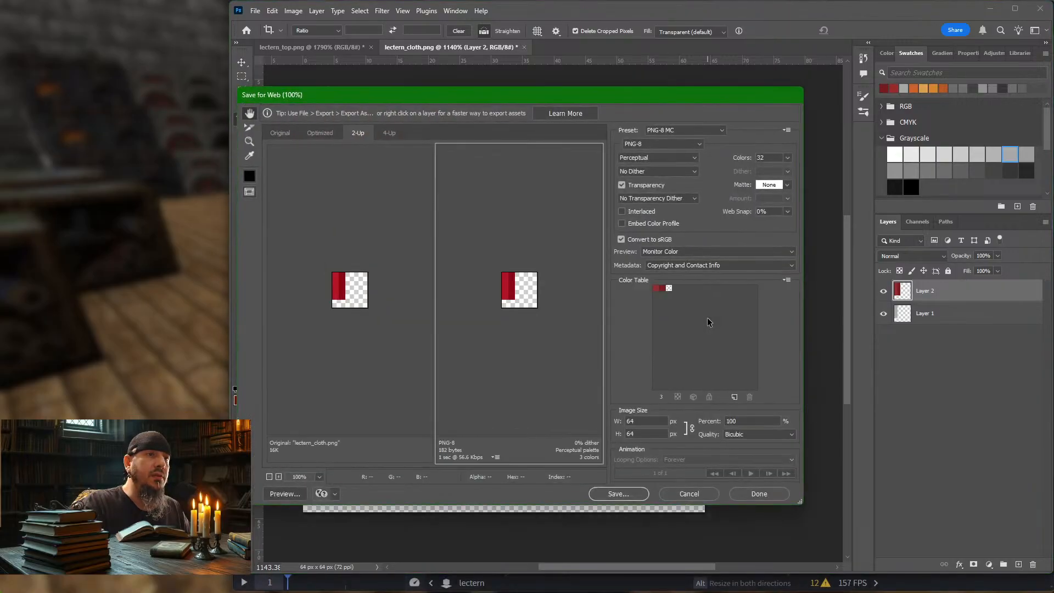
key("Return")
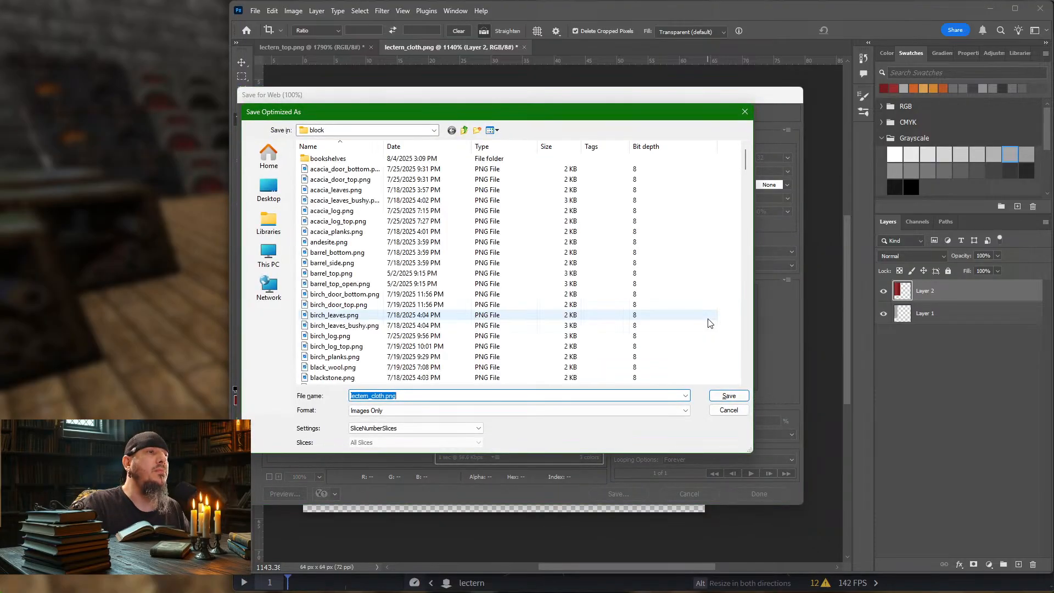
key("Return")
key("Return")
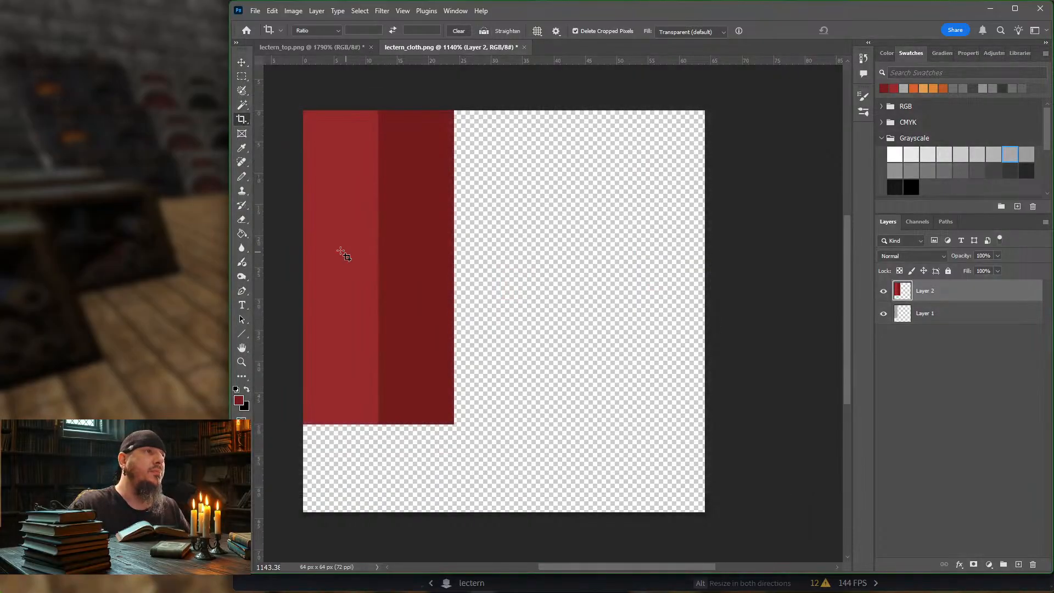
Step: Switch to Blockbench and fit the sloping strip's Up-face UV to the bright red band, 3 units wide and 7 high
left_click(185, 222)
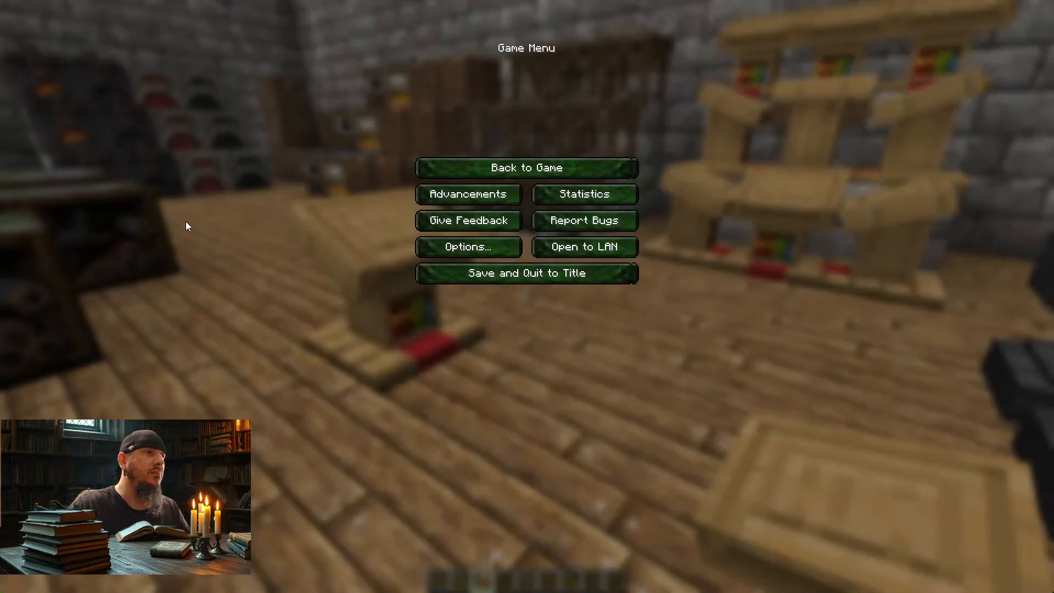
key("alt+Tab")
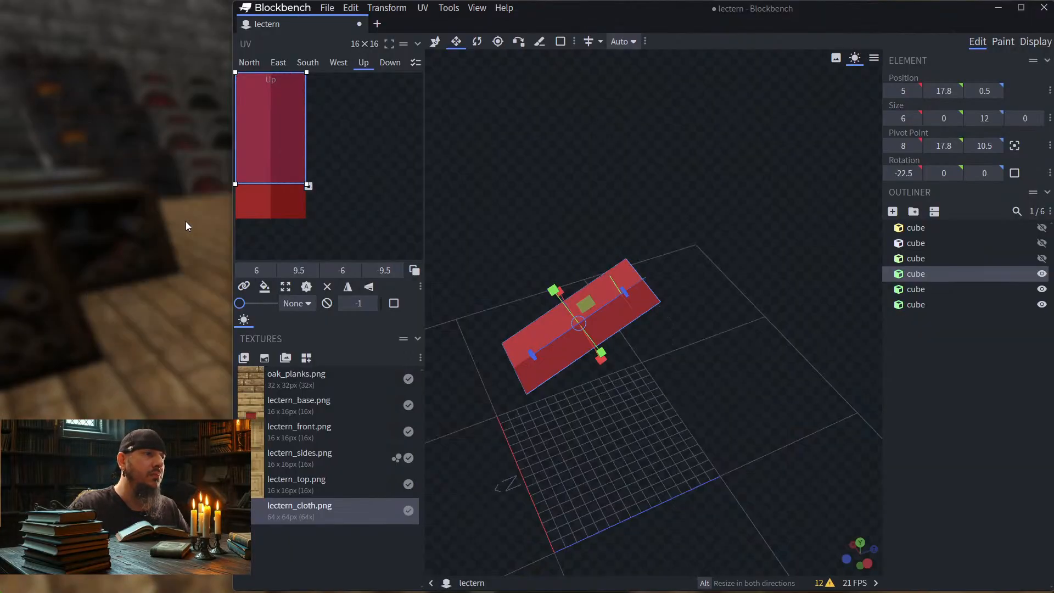
left_click_drag(498, 225, 624, 160)
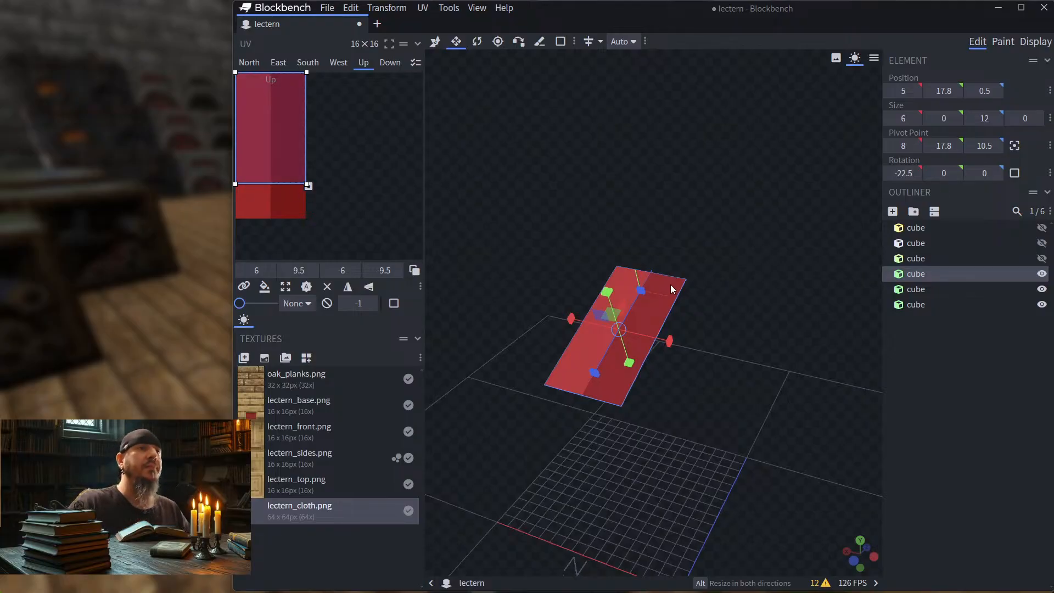
left_click_drag(804, 250, 744, 268)
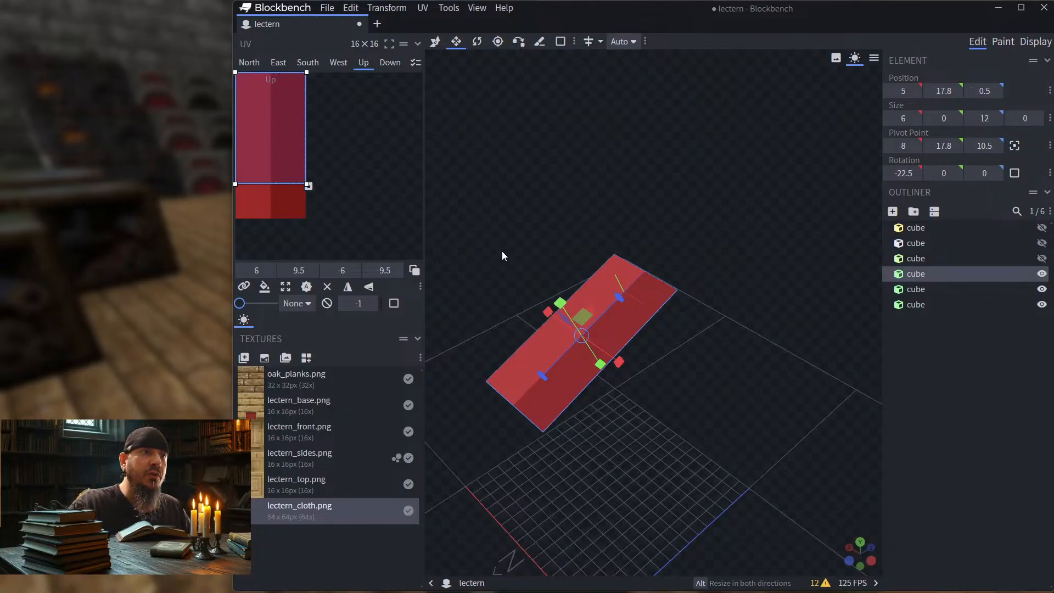
left_click_drag(273, 184, 261, 155)
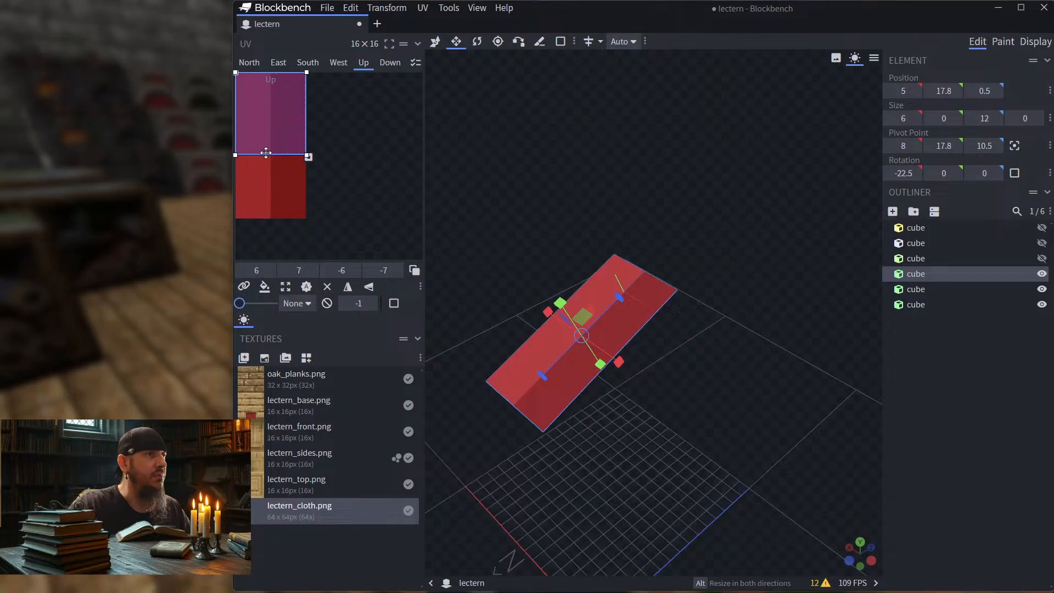
left_click_drag(306, 121, 272, 140)
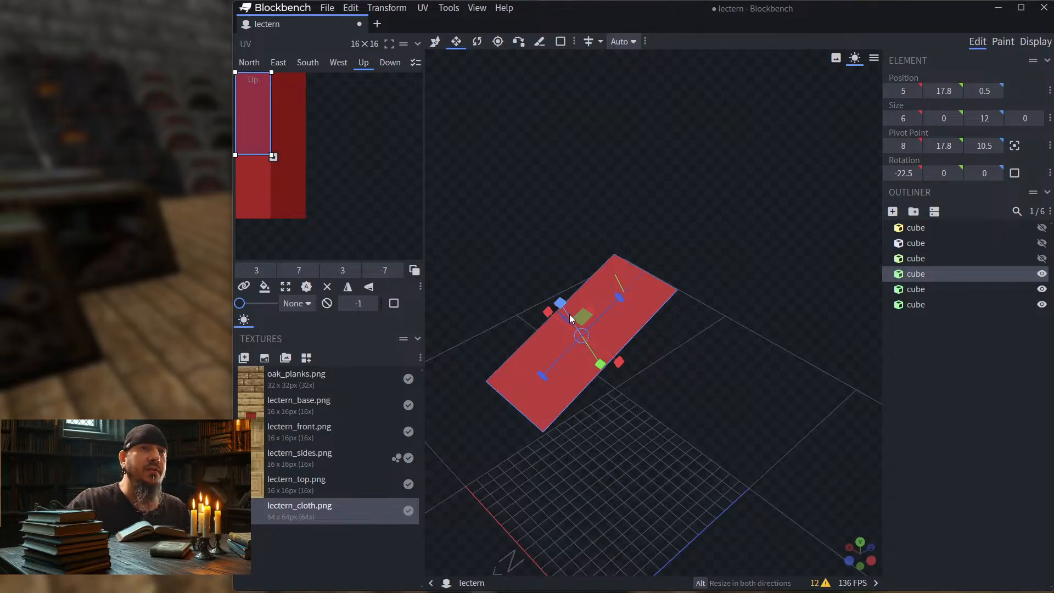
Step: Stretch the sloping strip's Up-face UV area to 12 units high and shorten it back to 3.5
left_click_drag(255, 155, 258, 70)
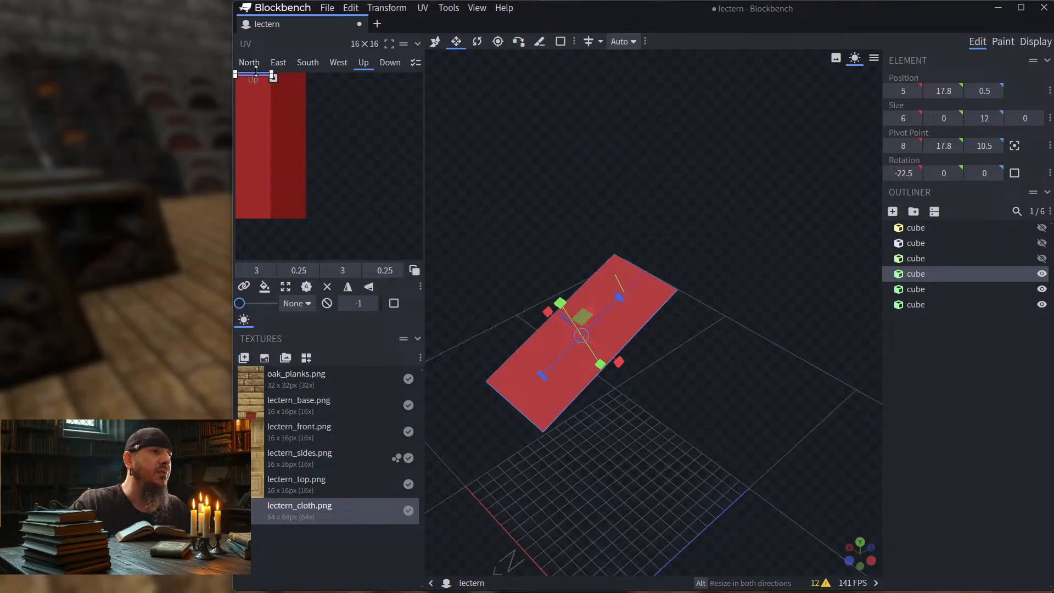
left_click_drag(257, 74, 261, 208)
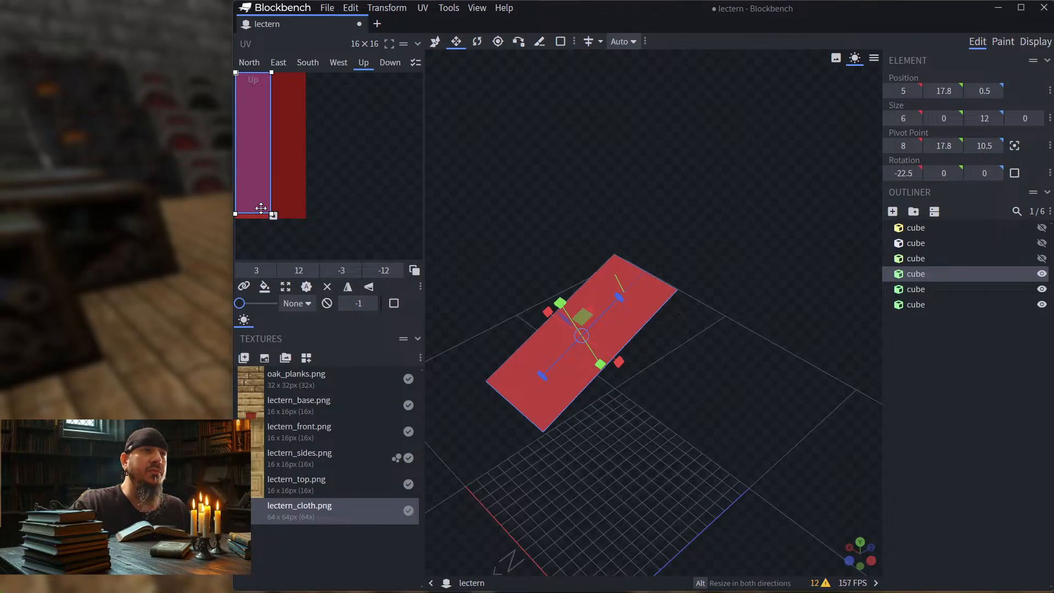
left_click_drag(261, 208, 262, 109)
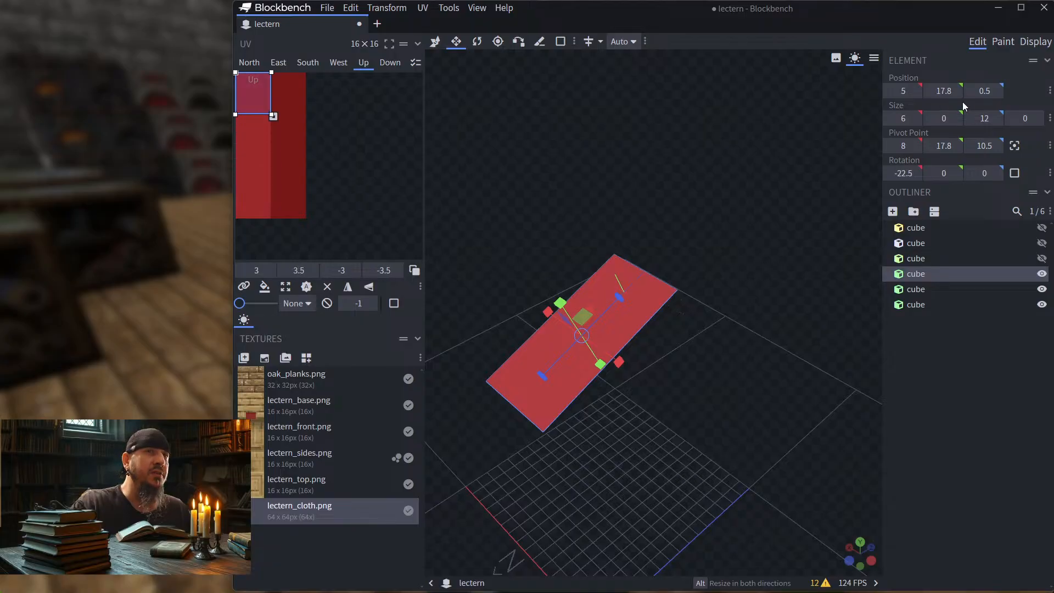
Step: Inspect how the cloth texture maps onto the vertical hanging strip and the sloping strip
left_click_drag(524, 299, 712, 208)
left_click(672, 369)
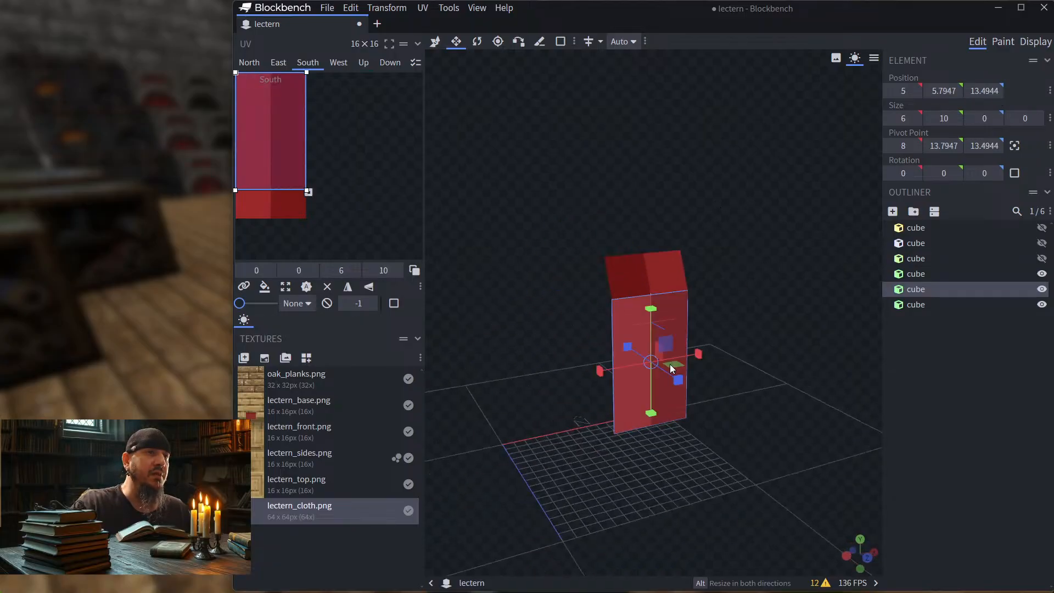
left_click_drag(786, 279, 577, 380)
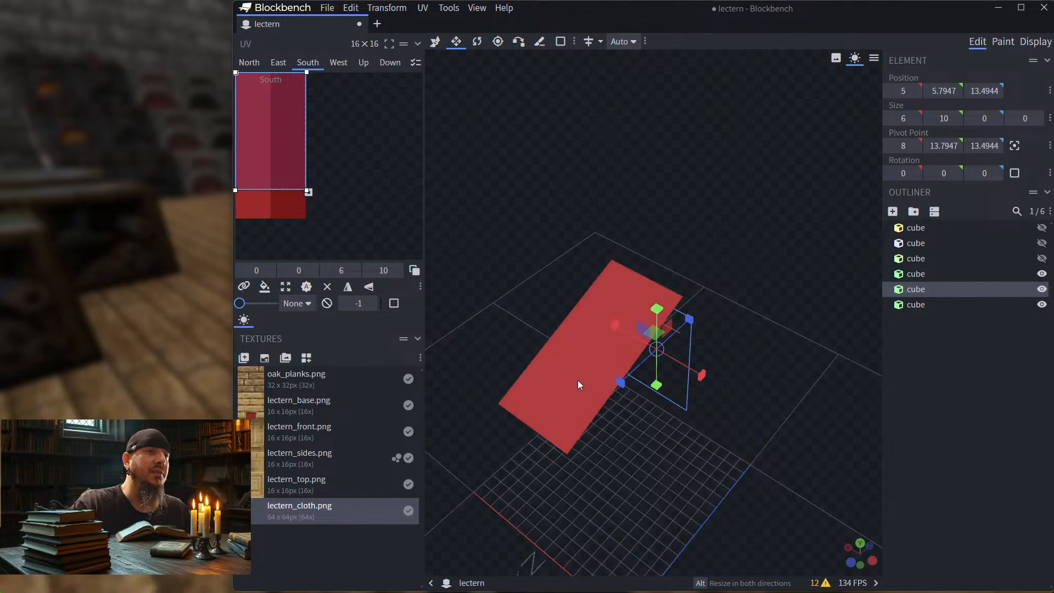
left_click(578, 380)
Step: Switch to Photoshop and open the recent file Pixelated.png
key("alt+Tab")
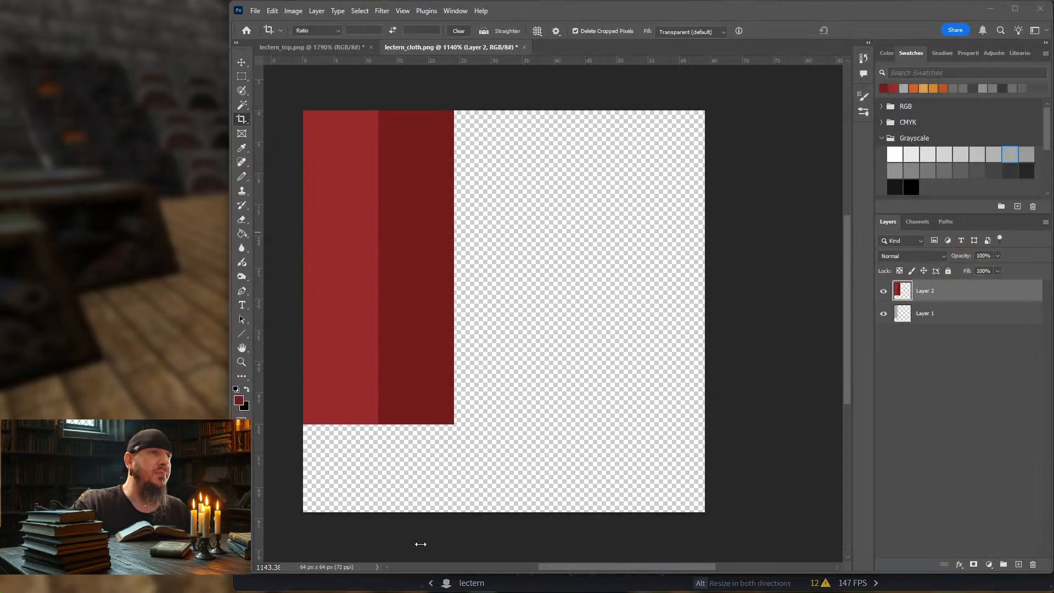
left_click(255, 11)
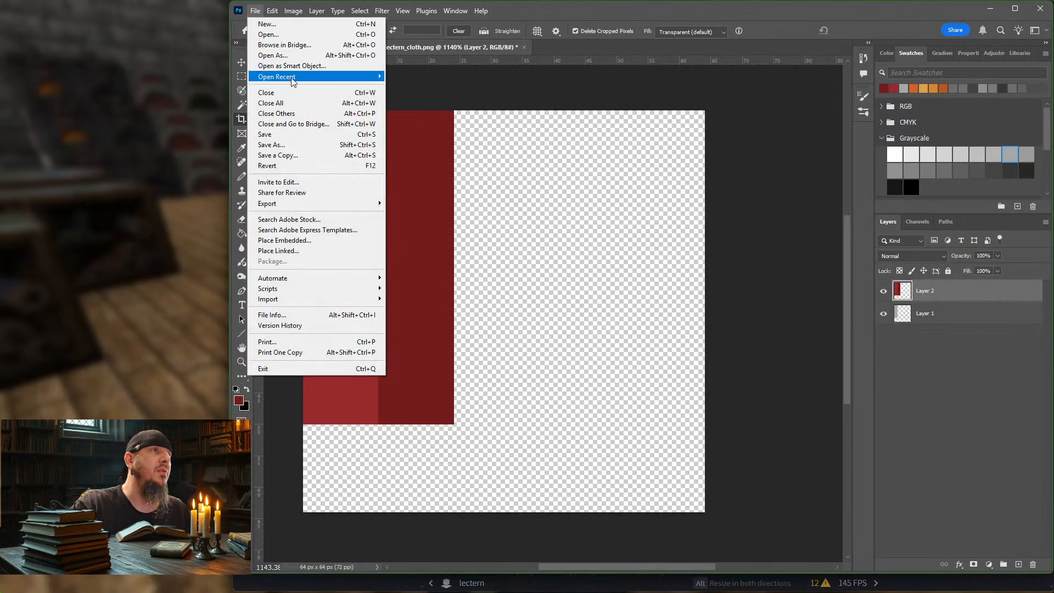
mouse_move(280, 77)
left_click(429, 130)
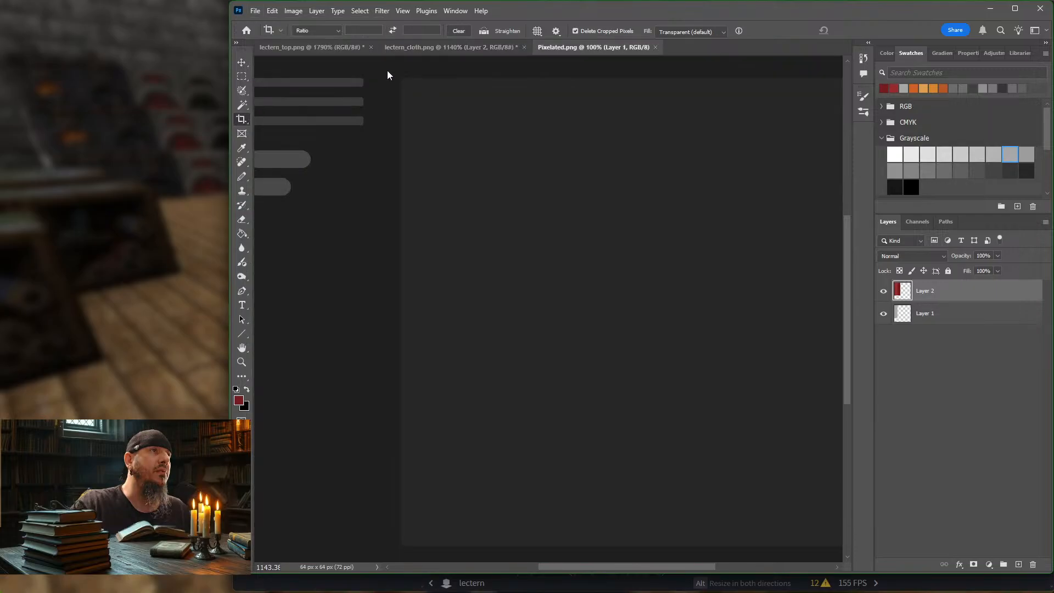
Step: Copy the checkered pattern from Pixelated.png into lectern_cloth.png as a new layer, set to Soft Light at 16% opacity
left_click_drag(541, 302, 363, 119)
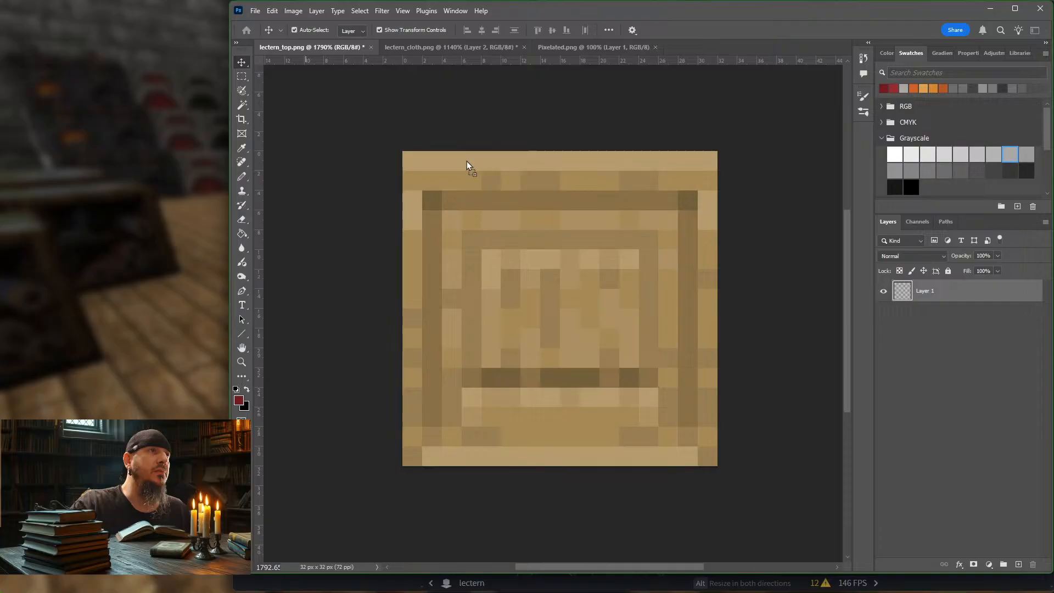
left_click_drag(440, 51, 456, 173)
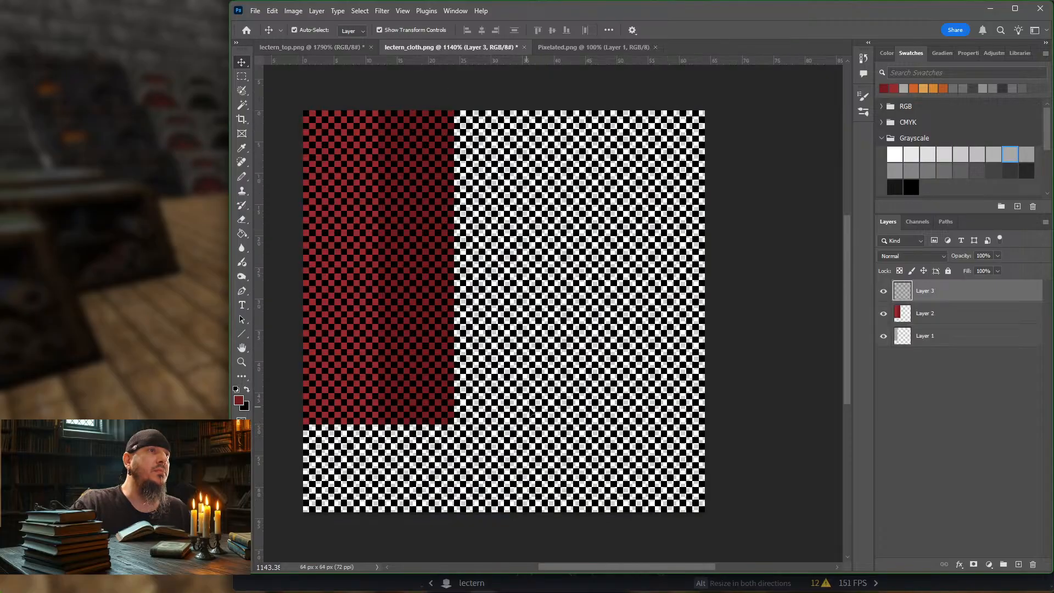
left_click(944, 256)
left_click(894, 417)
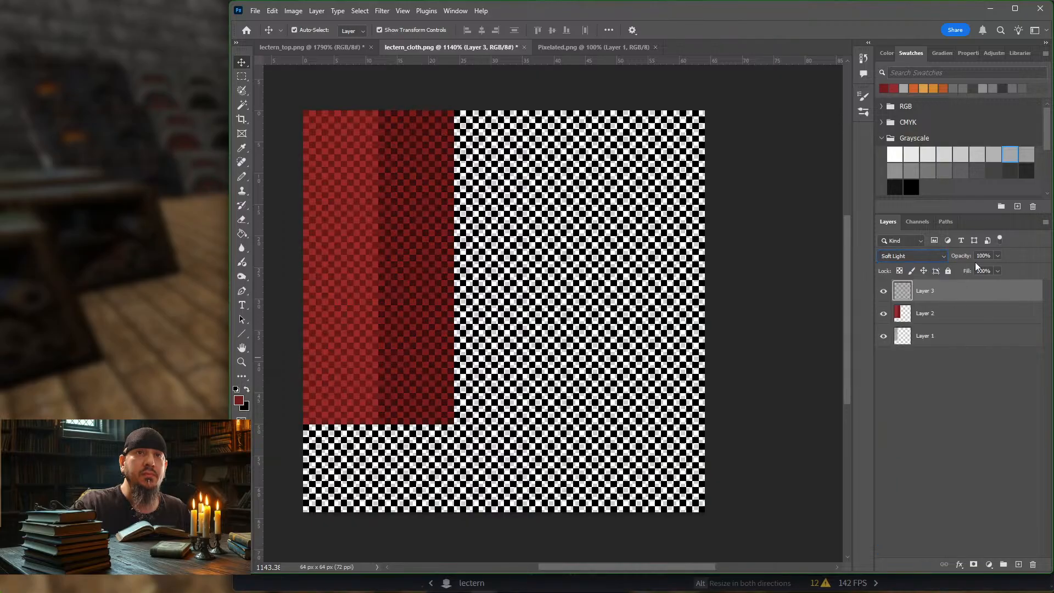
left_click(998, 256)
left_click_drag(973, 272, 965, 273)
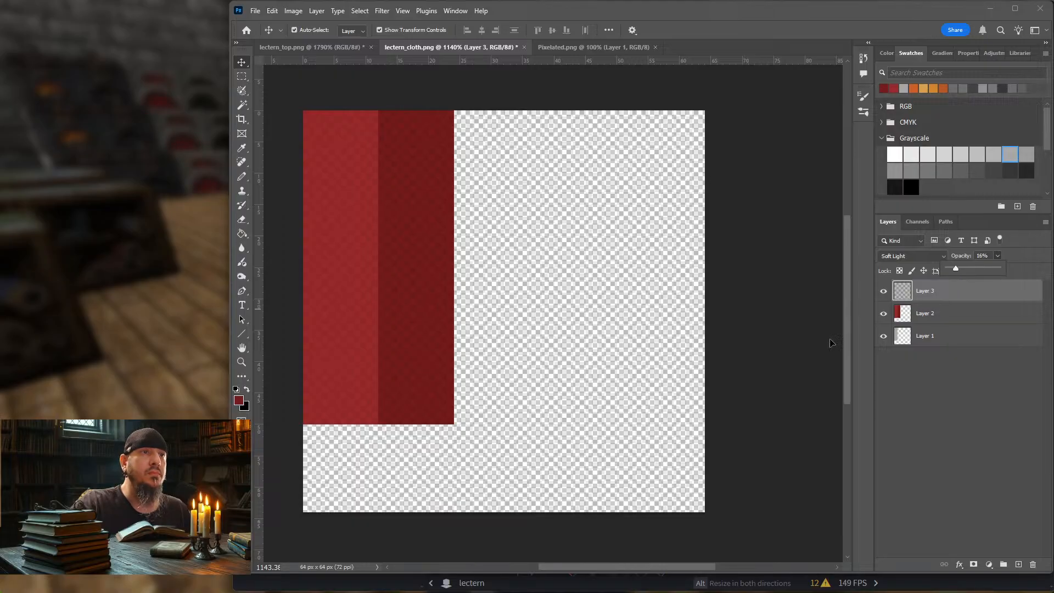
left_click(775, 342)
left_click(361, 236)
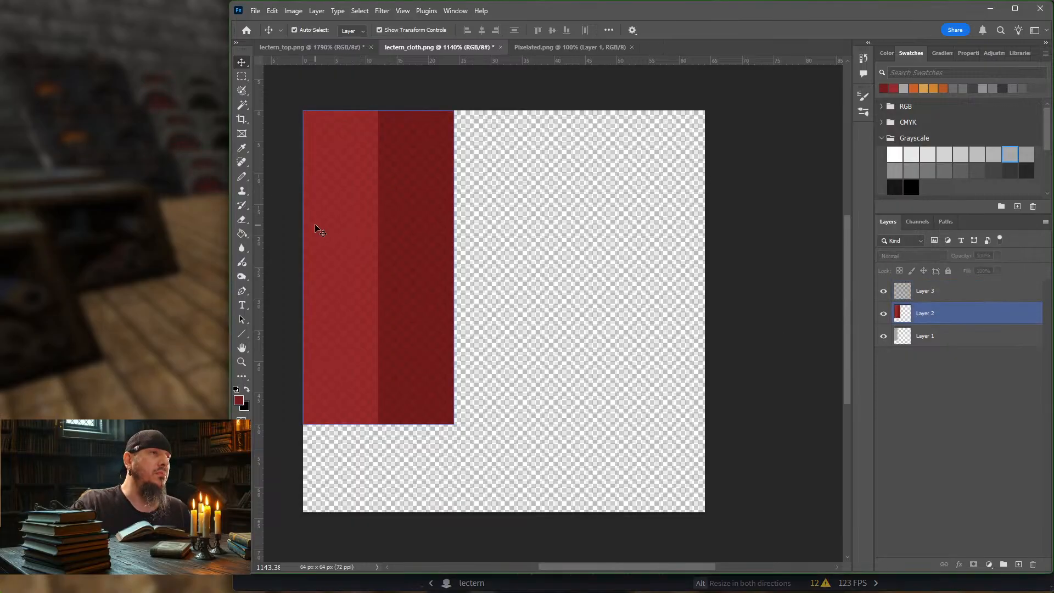
left_click(308, 120)
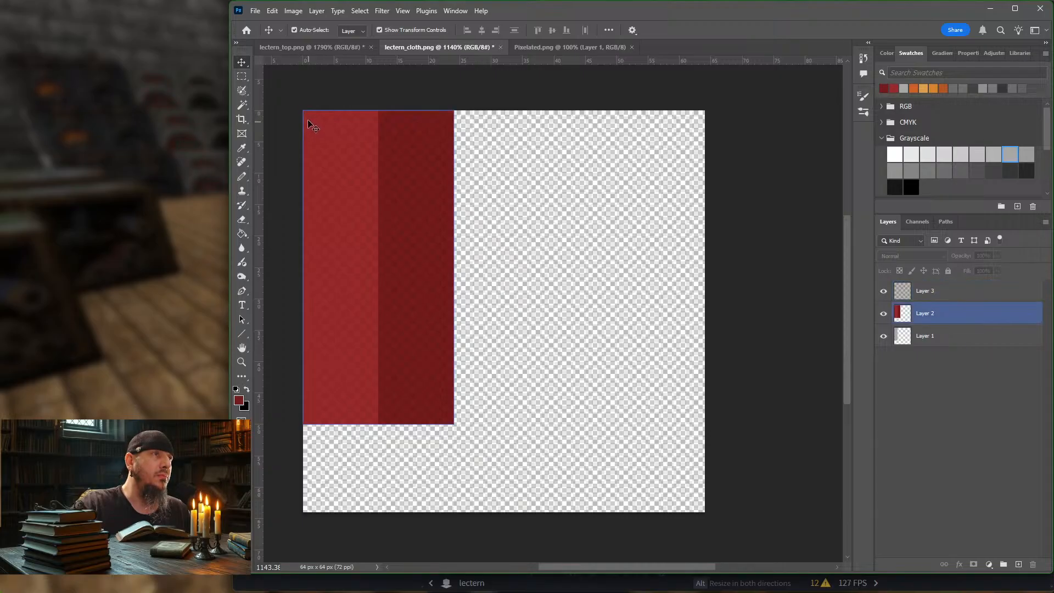
left_click(242, 77)
left_click_drag(303, 111, 375, 258)
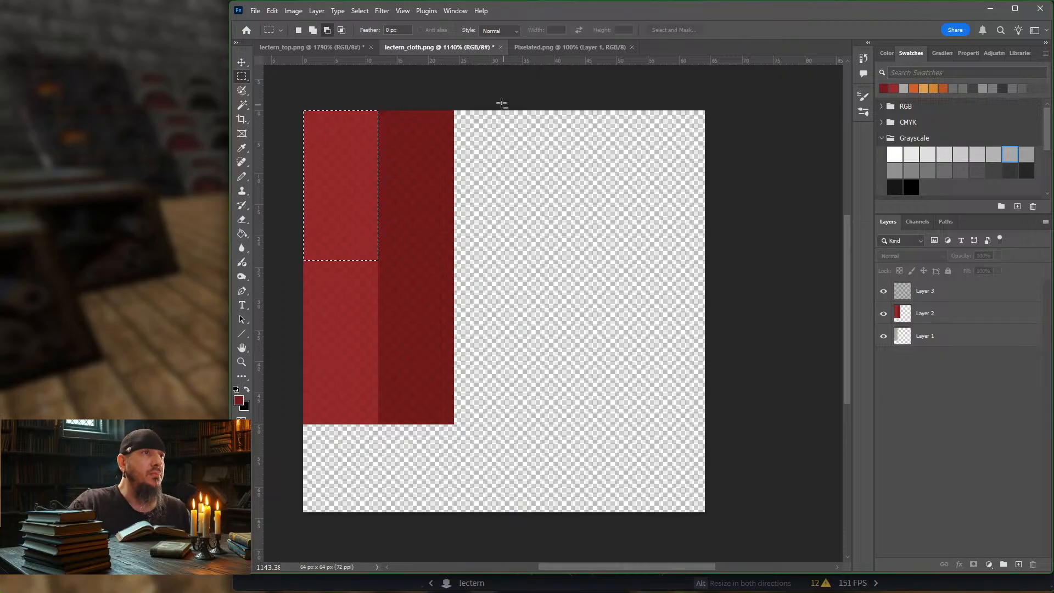
left_click(404, 83)
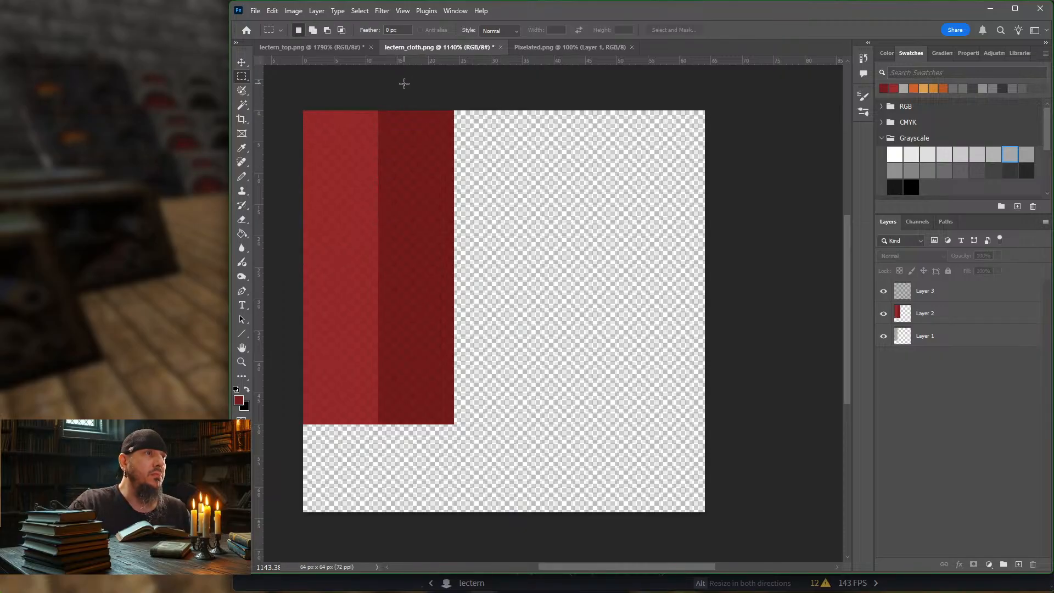
Step: Raise the checkered pattern layer's opacity to 43%
left_click(979, 292)
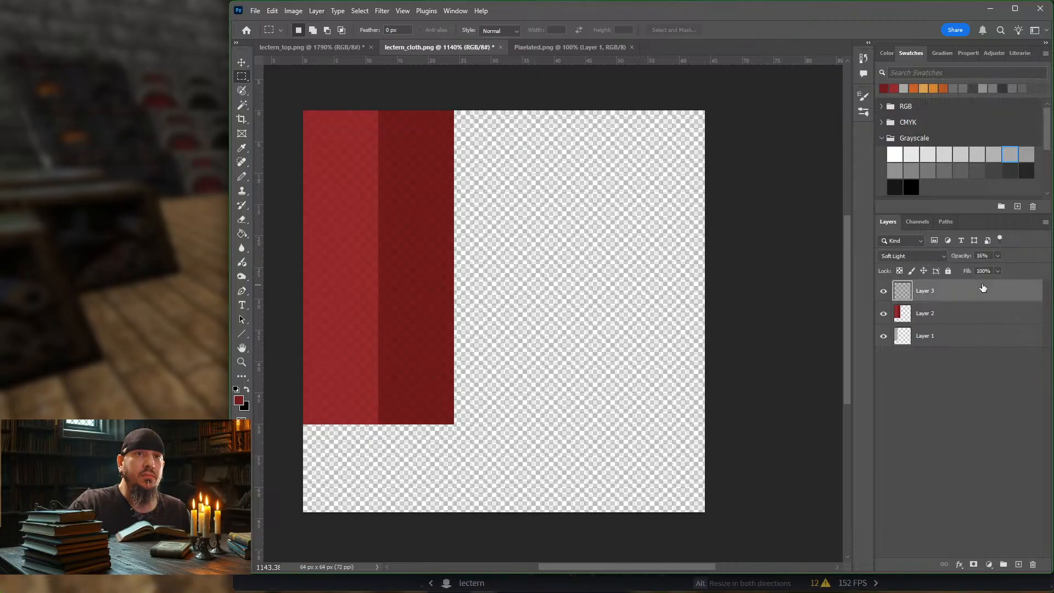
left_click(997, 256)
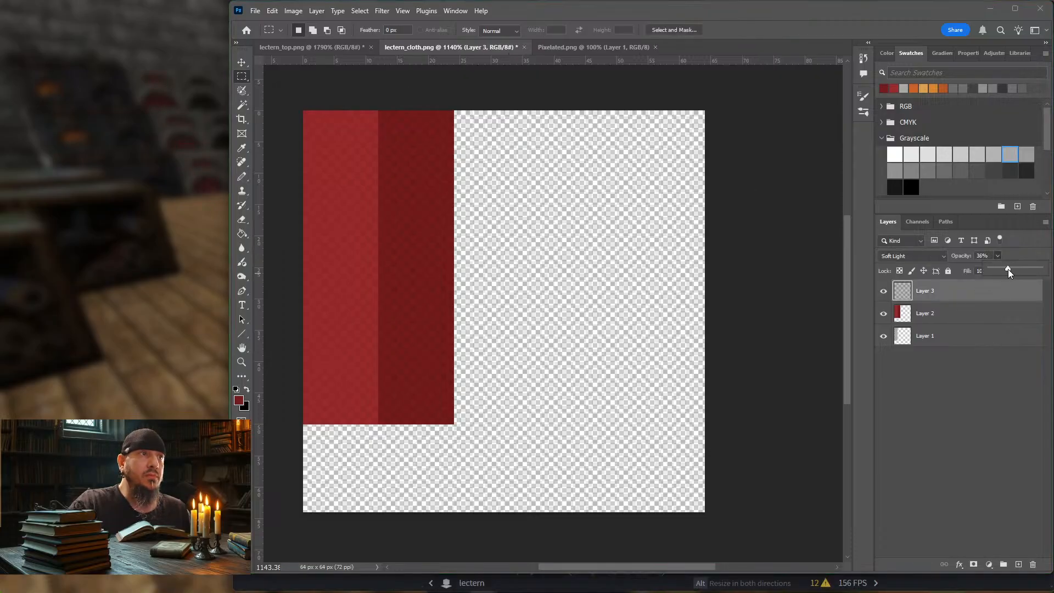
left_click_drag(1008, 268, 1012, 269)
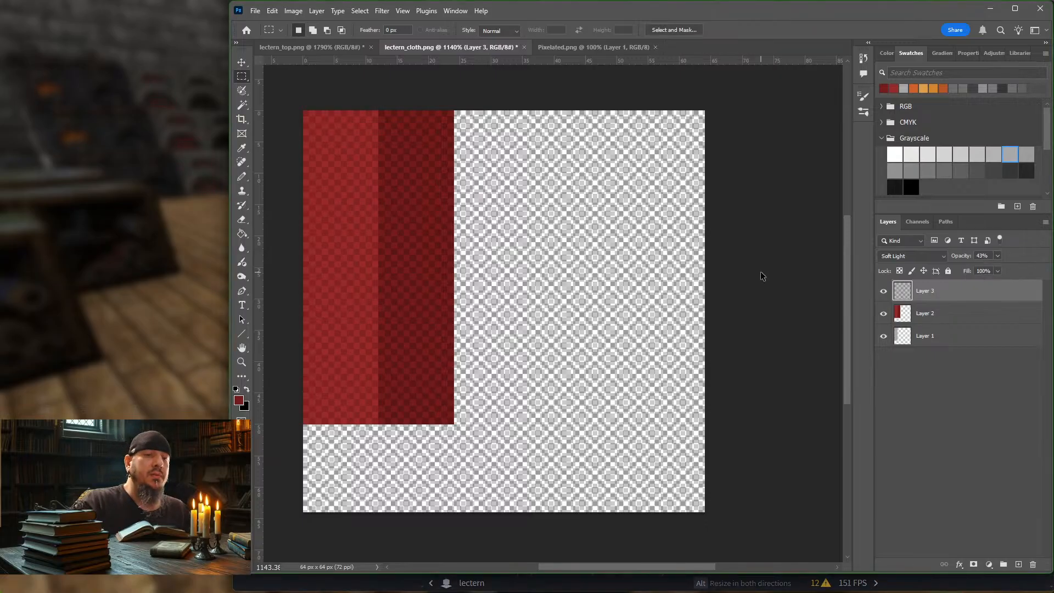
Step: Export the cloth texture for web as a PNG-8, overwriting lectern_cloth.png in the block folder
key("ctrl+alt+shift+s")
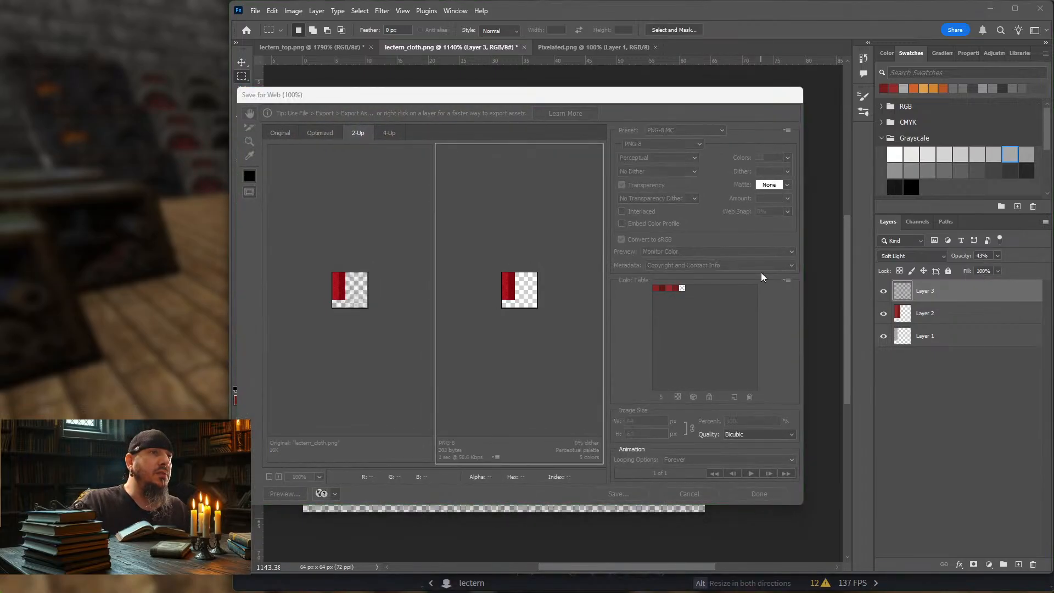
key("Return")
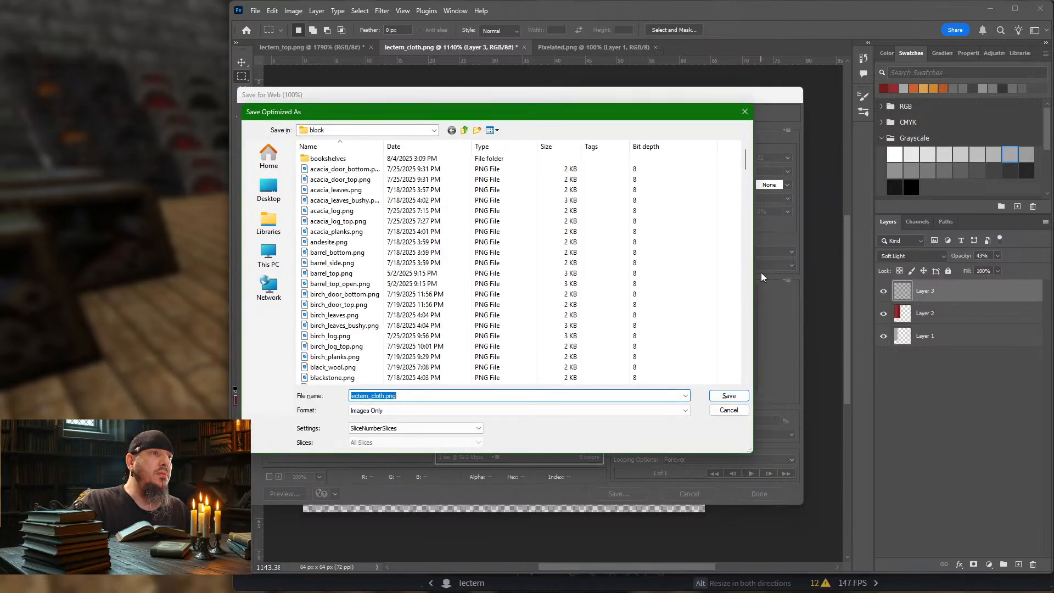
key("Return")
key("Return")
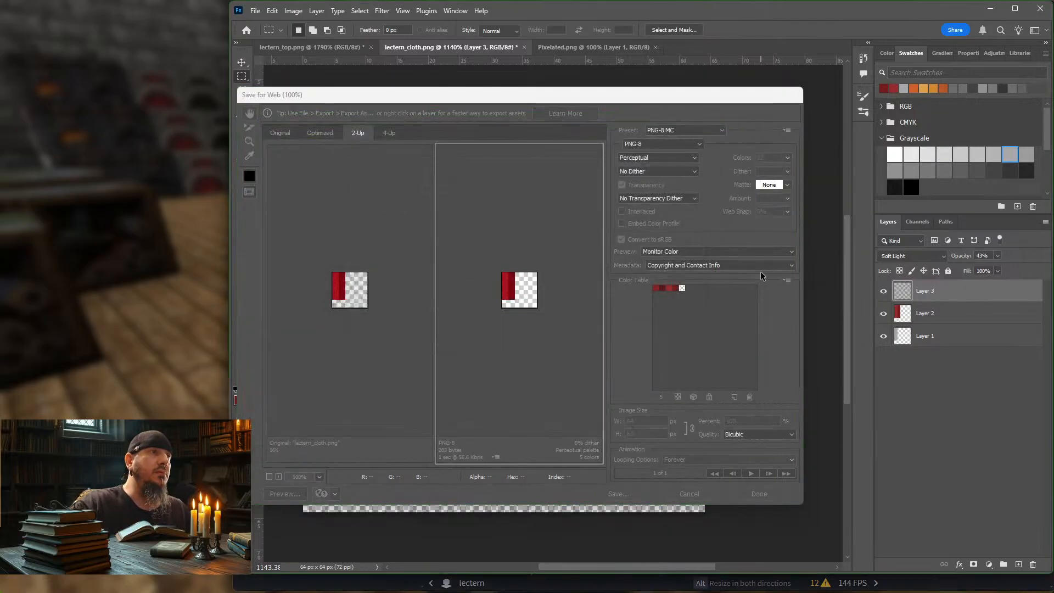
Step: Switch to Blockbench and resize the sloping strip's Up-face UV area to 3 units wide and 6 high
key("alt+Tab")
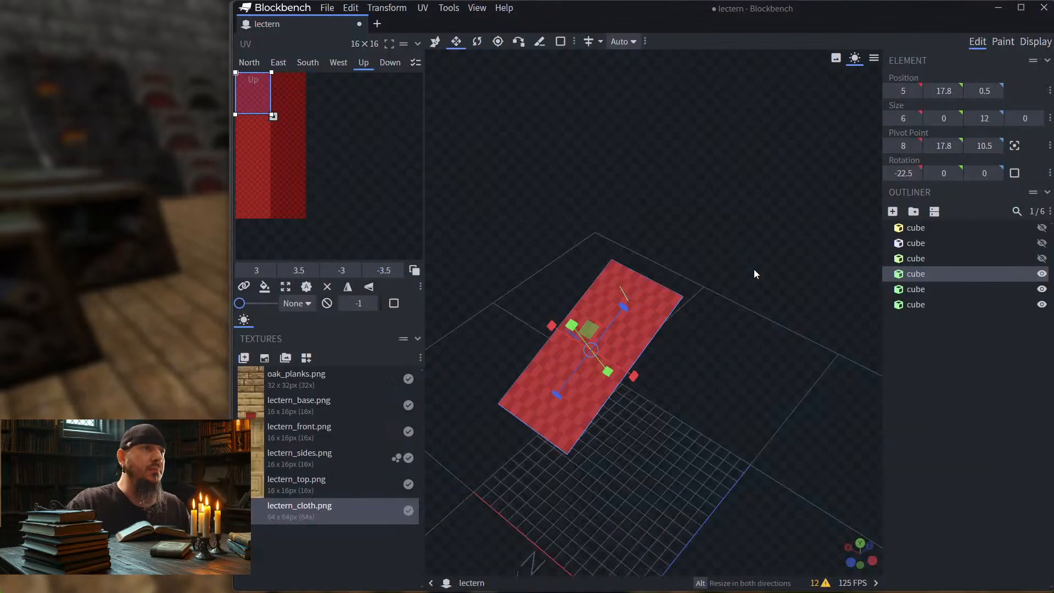
mouse_move(681, 200)
left_mouse_down()
mouse_move(739, 214)
mouse_move(721, 194)
mouse_move(724, 216)
mouse_move(677, 190)
left_mouse_up()
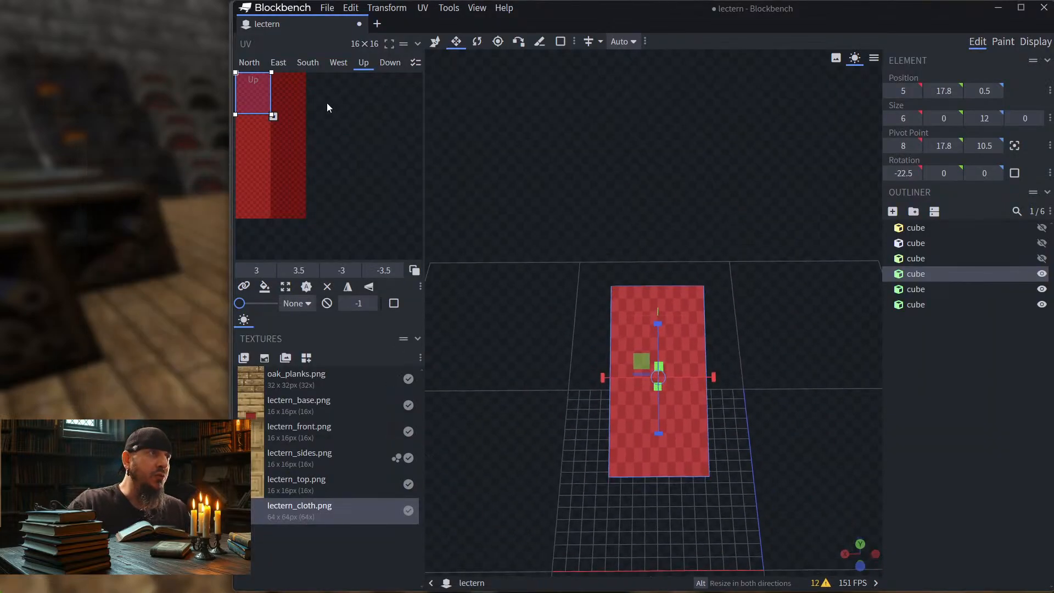
left_click_drag(258, 116, 245, 86)
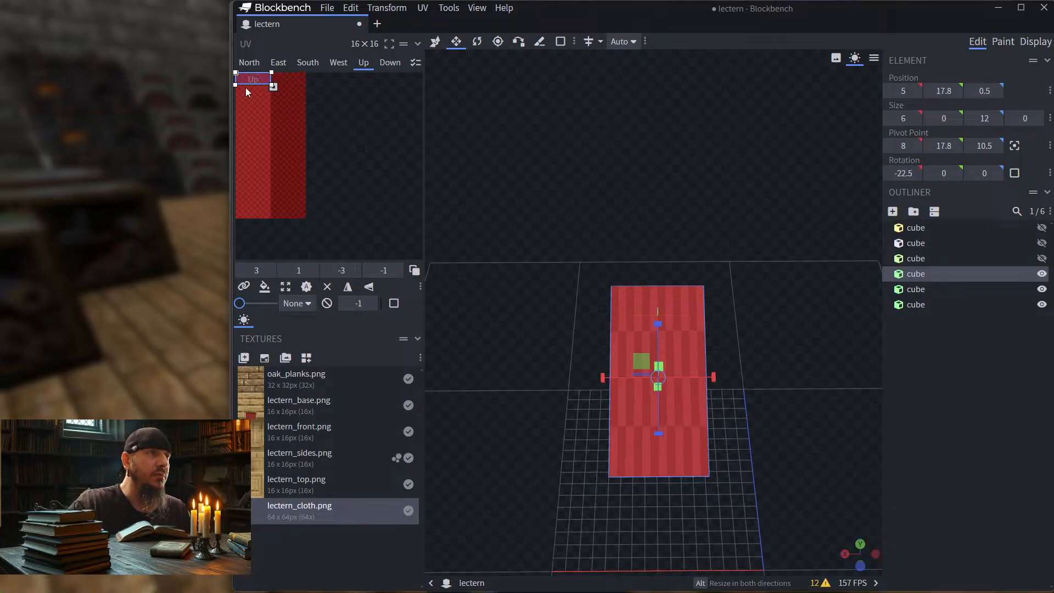
left_click_drag(245, 88, 246, 87)
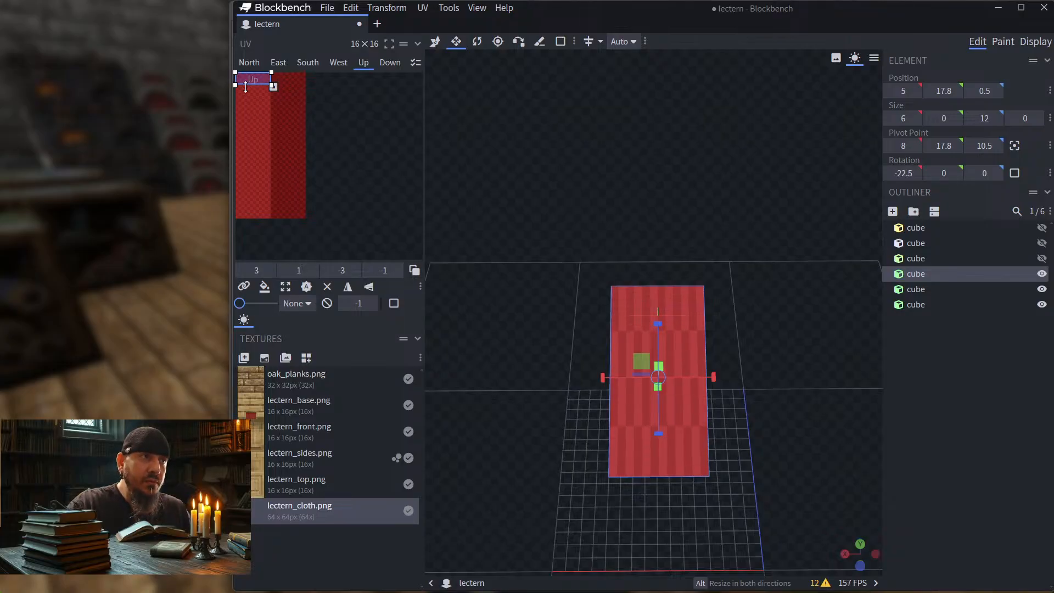
left_click_drag(246, 87, 249, 143)
right_click(245, 137)
left_click(245, 127)
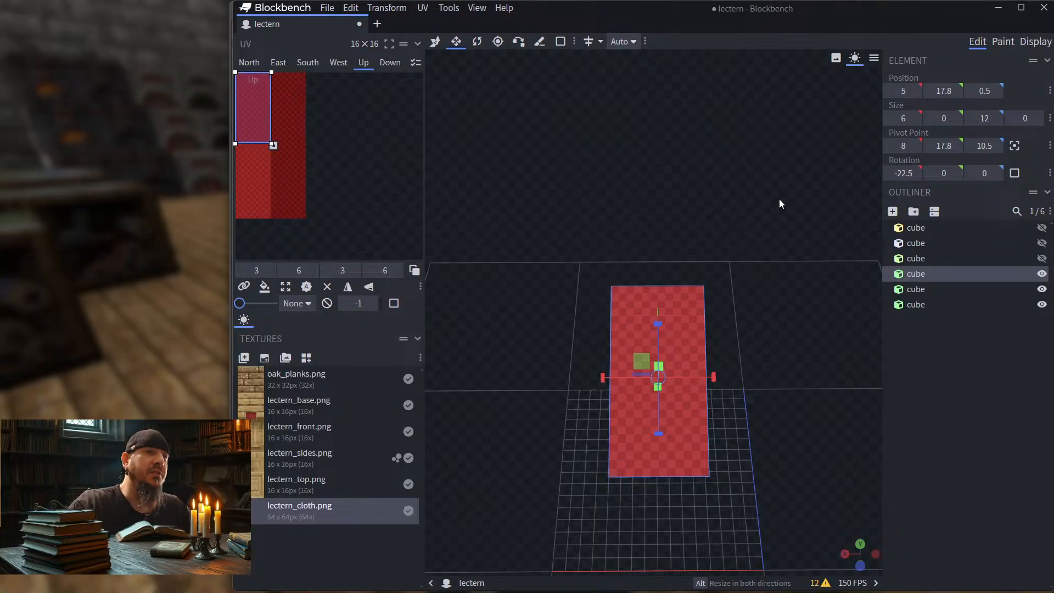
left_click_drag(778, 199, 777, 203)
mouse_move(782, 222)
left_mouse_down()
mouse_move(804, 199)
mouse_move(776, 214)
left_mouse_up()
mouse_move(272, 110)
left_mouse_down()
mouse_move(301, 118)
mouse_move(273, 130)
left_mouse_up()
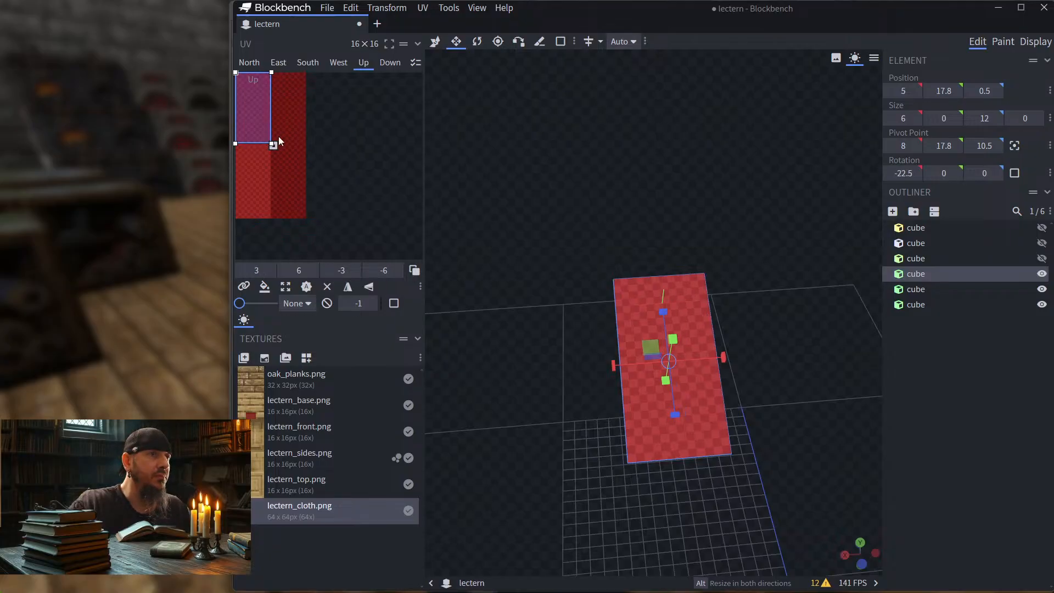
Step: Narrow the short joining strip's South-face UV area to 3 units and move it down the bright red band to 0, 5
left_click_drag(808, 212, 661, 184)
left_click_drag(706, 215, 665, 276)
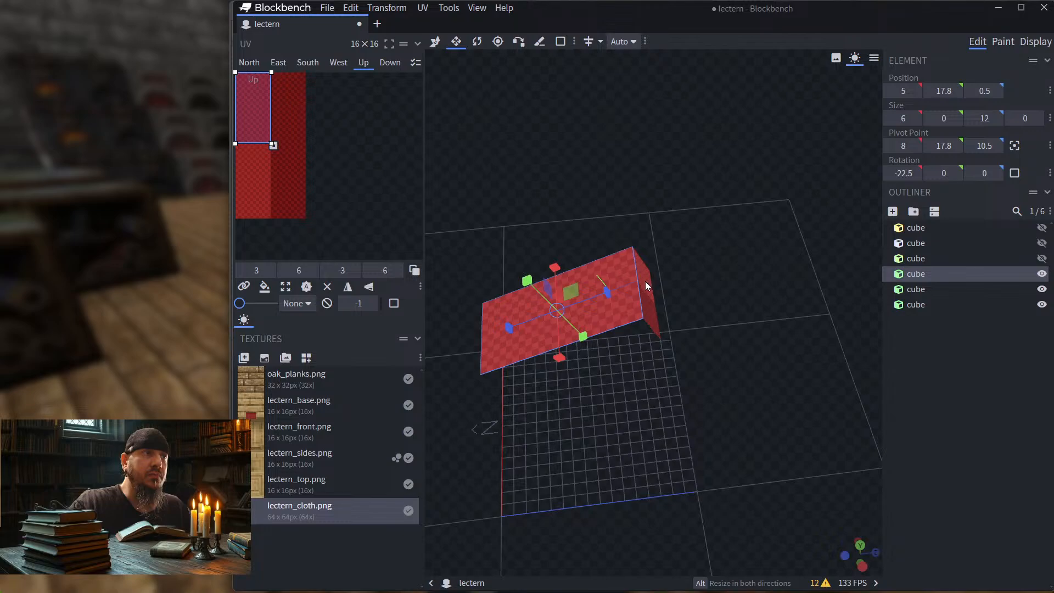
left_click(644, 281)
left_click_drag(766, 172, 632, 159)
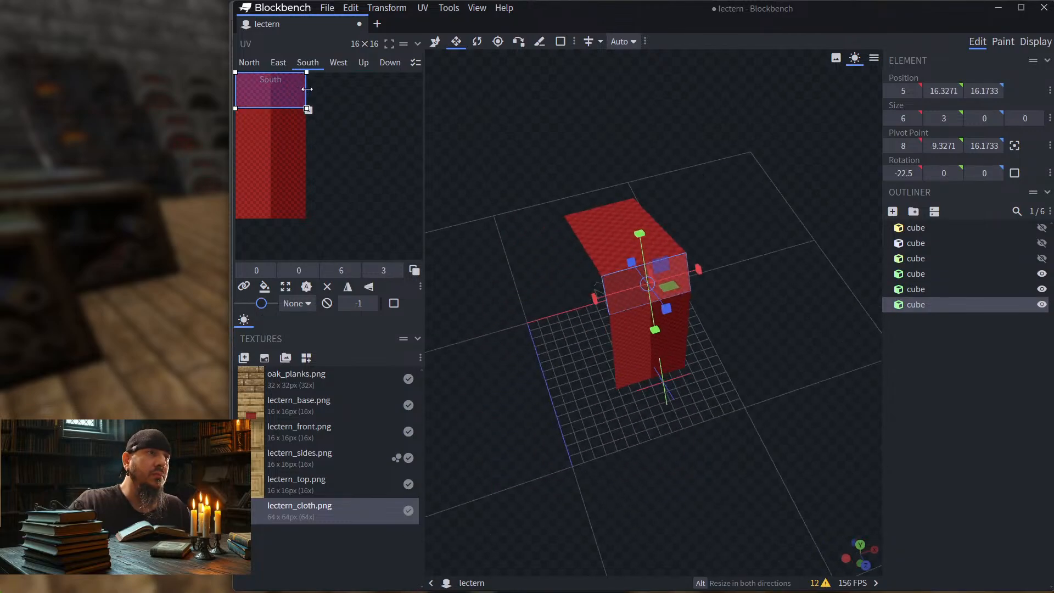
left_click_drag(306, 88, 249, 150)
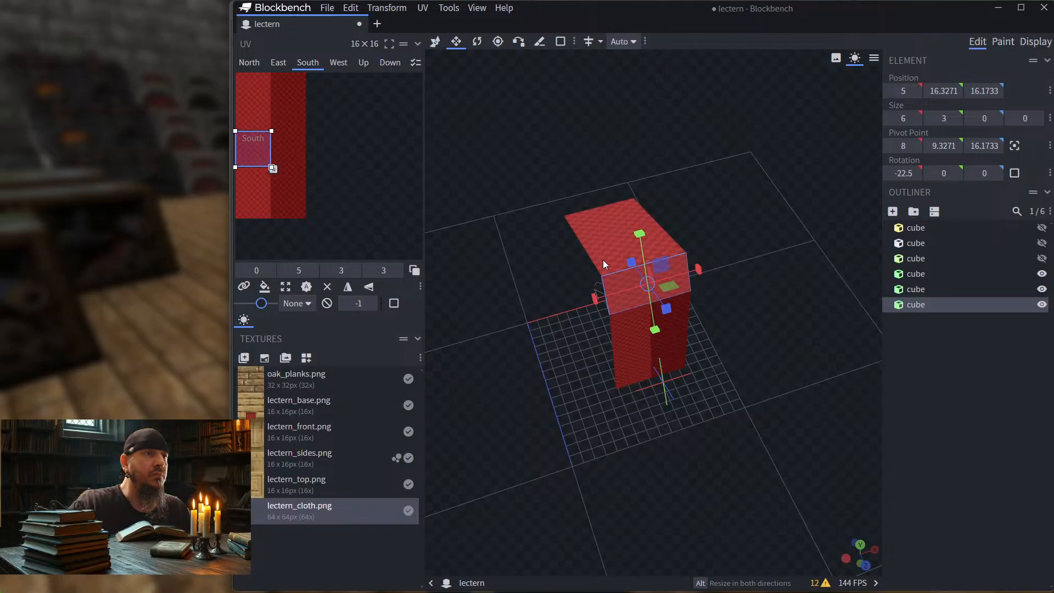
Step: Shorten the joining strip's South-face UV area to 1.5 units high and move it to 0, 6
scroll(542, 252, "up", 5)
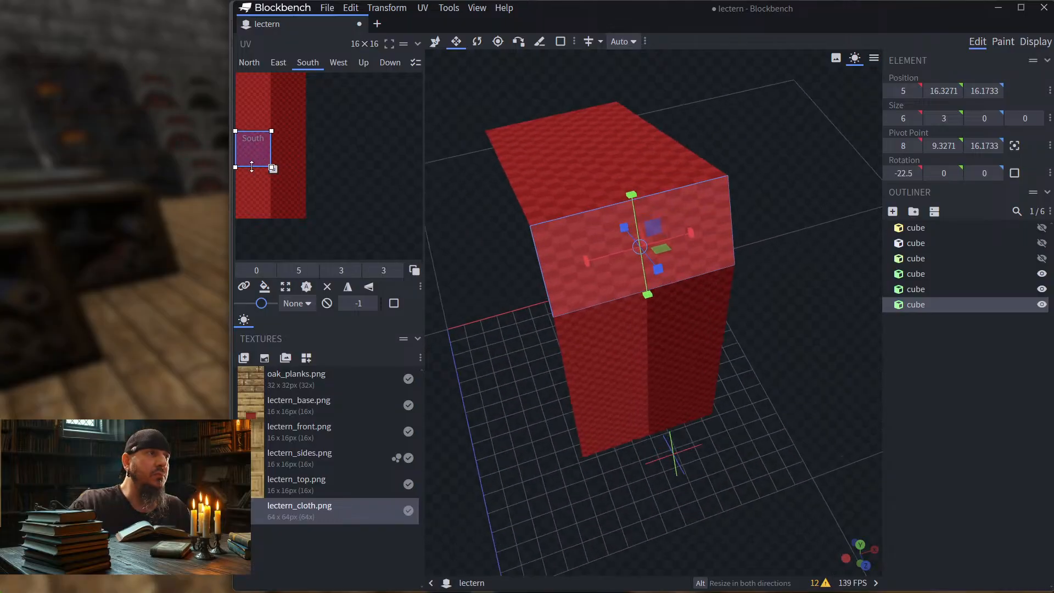
left_click_drag(250, 167, 253, 149)
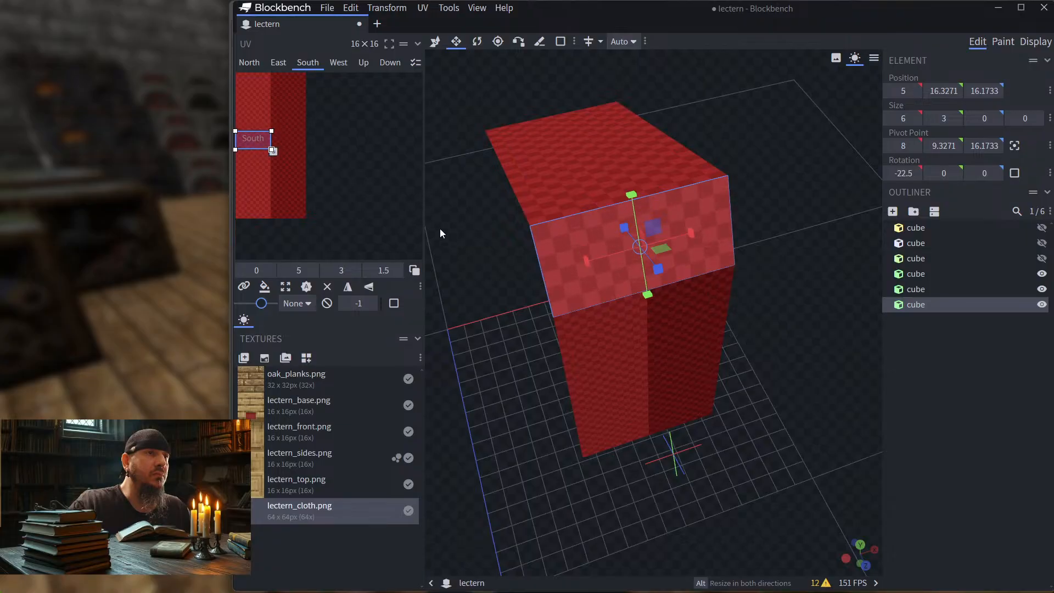
left_click_drag(439, 233, 459, 255)
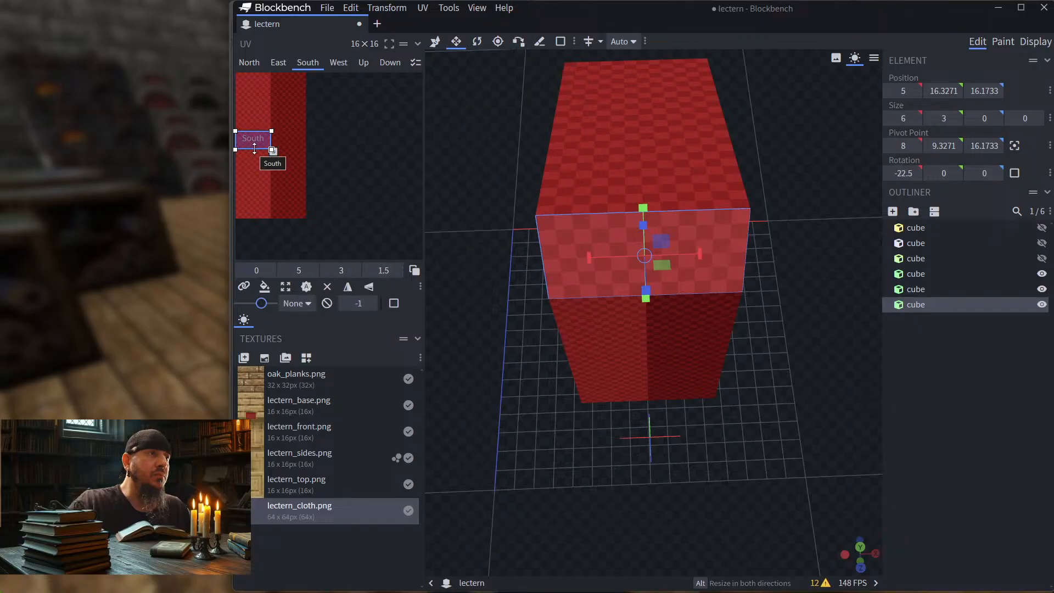
mouse_move(254, 148)
left_mouse_down()
mouse_move(250, 204)
mouse_move(251, 82)
mouse_move(245, 151)
left_mouse_up()
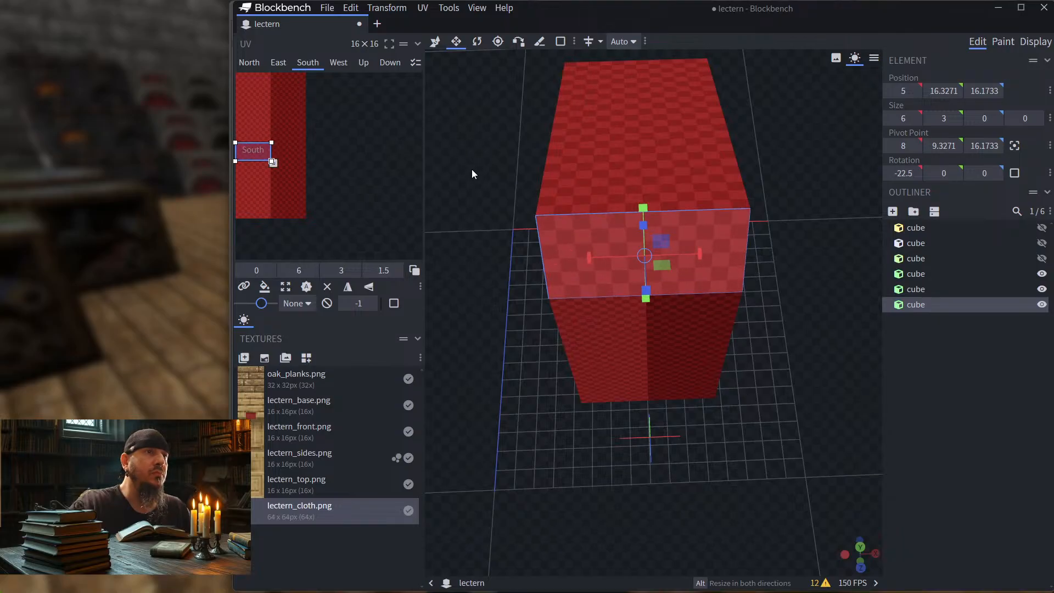
Step: Narrow the vertical hanging strip's South-face UV area to 3 units and move it down the bright red band to 0, 2.5
left_click_drag(472, 169, 542, 111)
scroll(546, 115, "down", 4)
left_click_drag(722, 182, 575, 192)
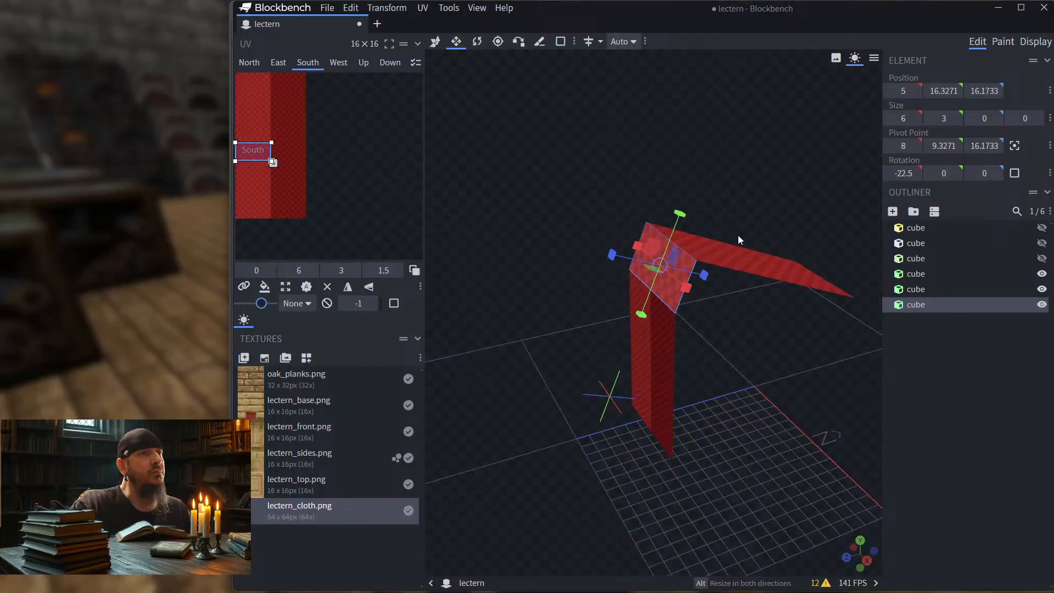
left_click(743, 259)
left_click(657, 275)
left_click(657, 356)
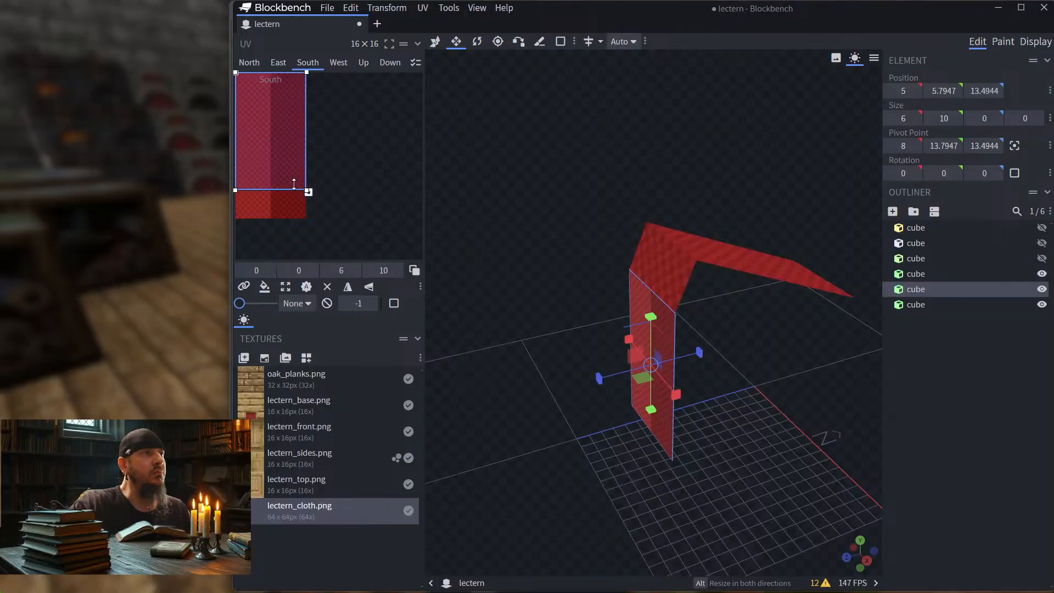
left_click_drag(307, 138, 271, 151)
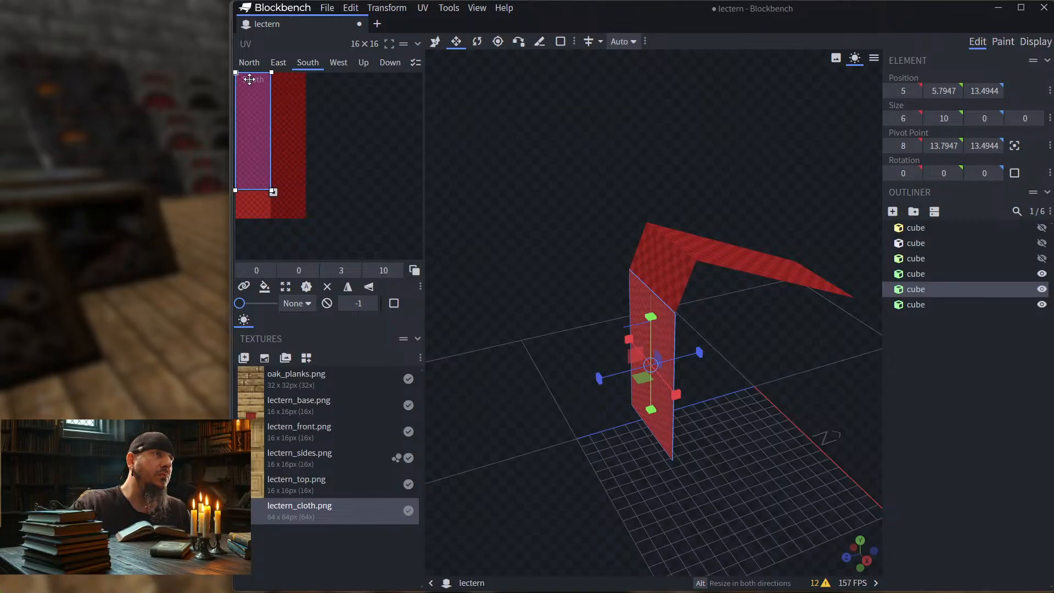
left_click_drag(252, 117, 248, 146)
Step: Select the sloping cloth strip
left_click_drag(563, 225, 567, 192)
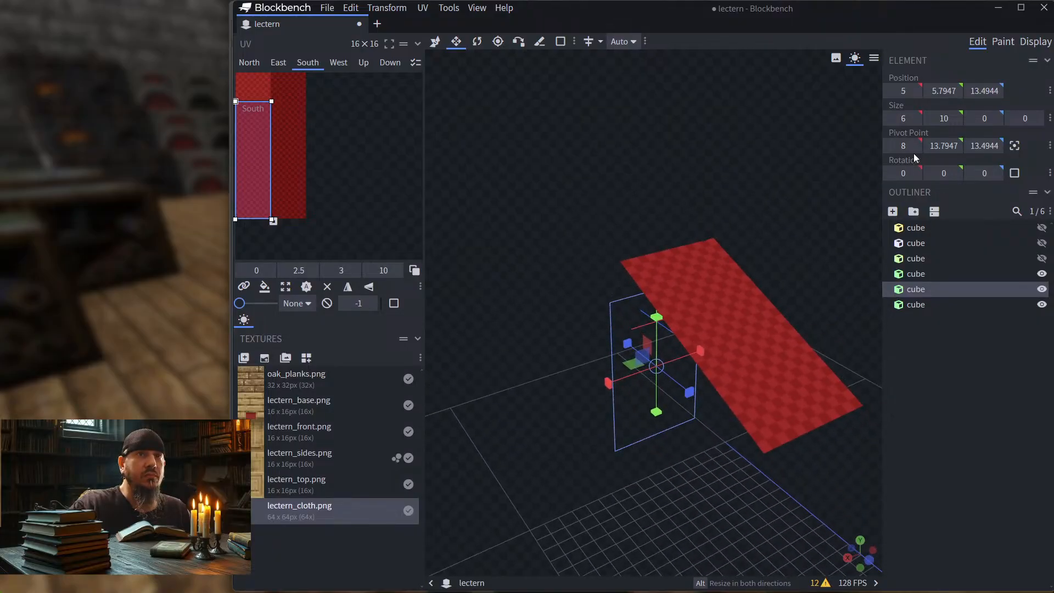
left_click(746, 329)
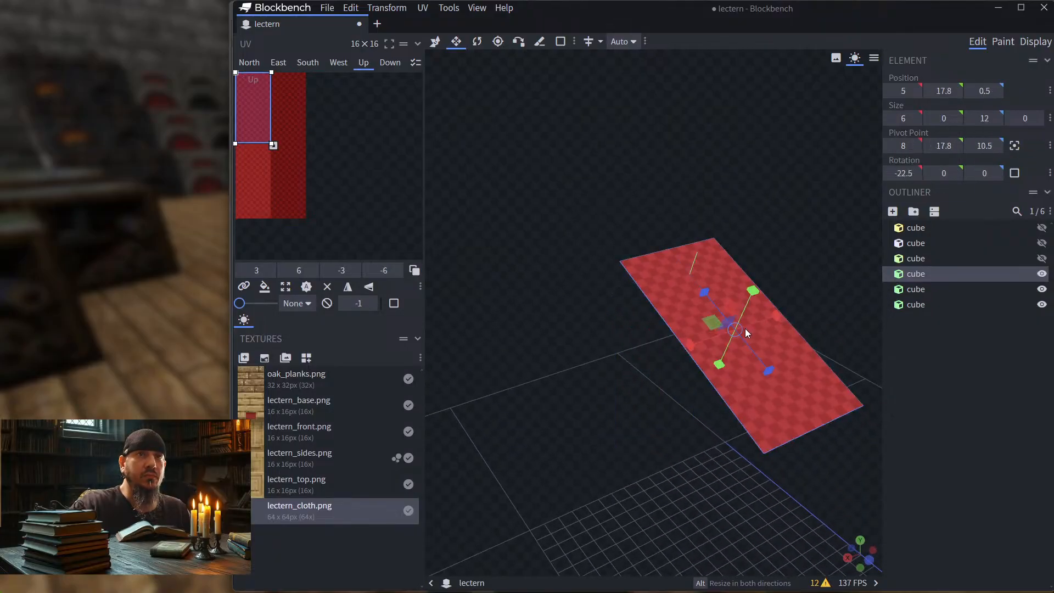
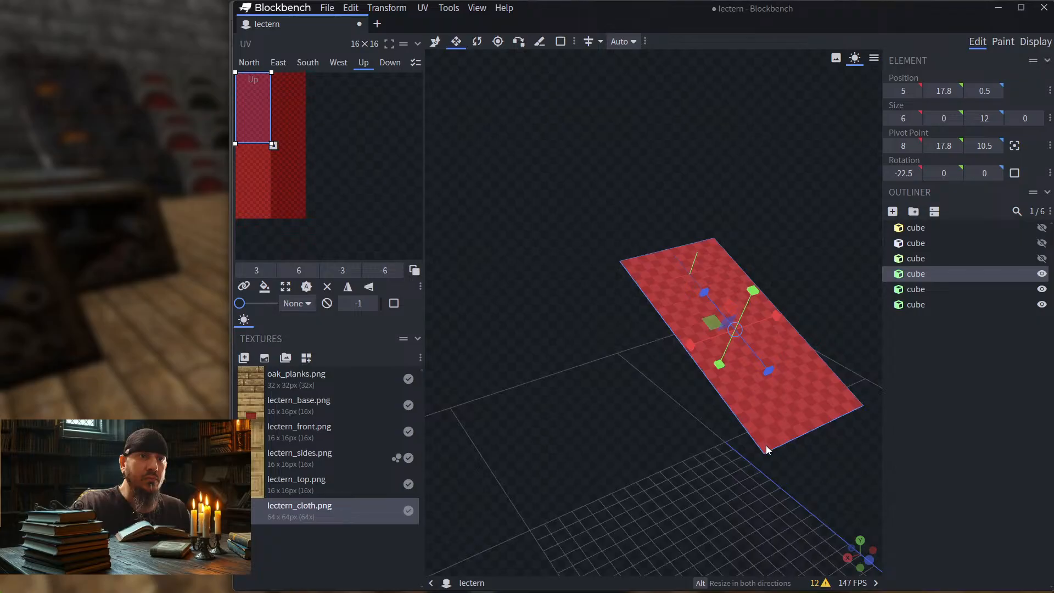
Step: Shorten the vertical hanging strip's South-face UV area from its upper edge to 5 units high, starting at 0, 7.5
mouse_move(517, 210)
left_mouse_down()
mouse_move(528, 199)
mouse_move(531, 212)
left_mouse_up()
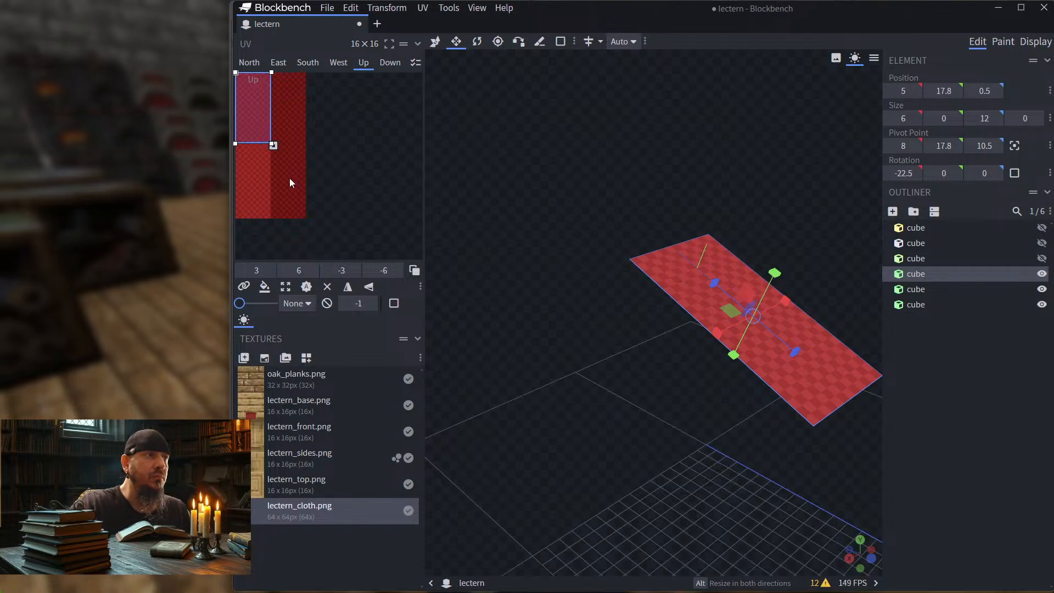
left_click_drag(250, 144, 252, 144)
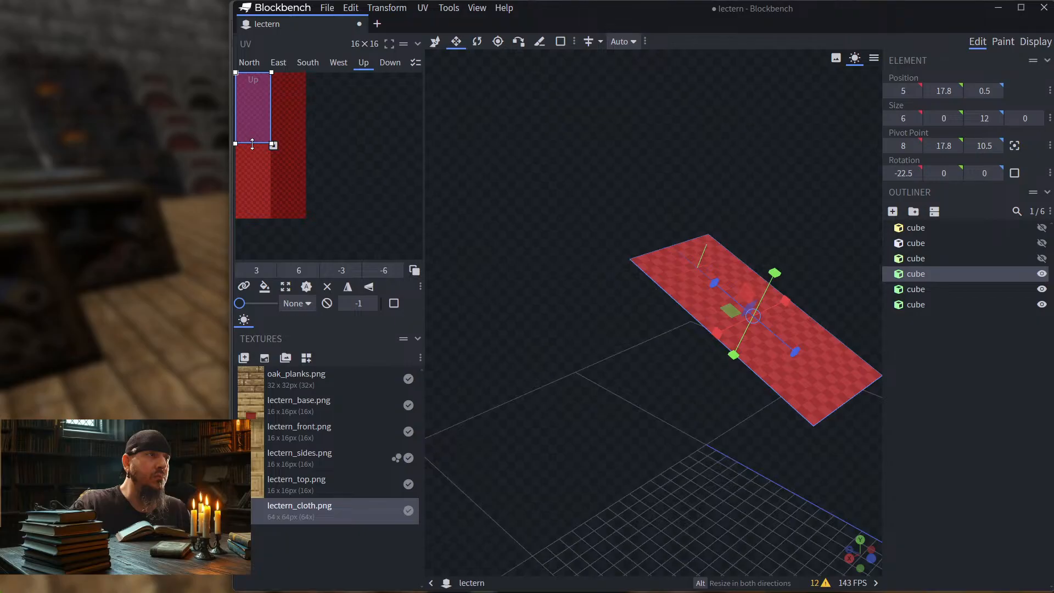
left_click_drag(516, 177, 618, 200)
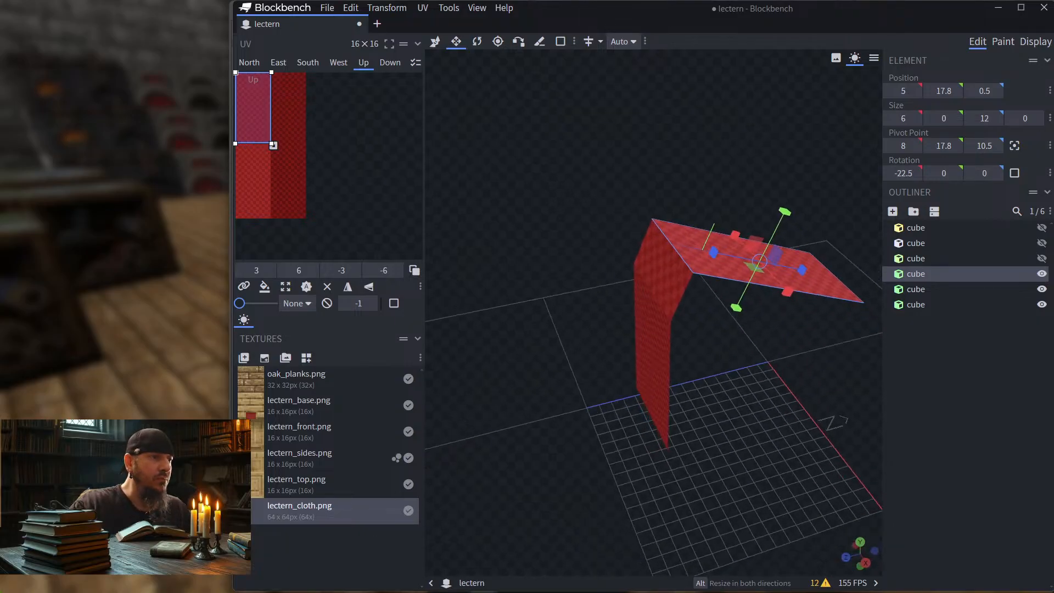
left_click_drag(515, 225, 661, 201)
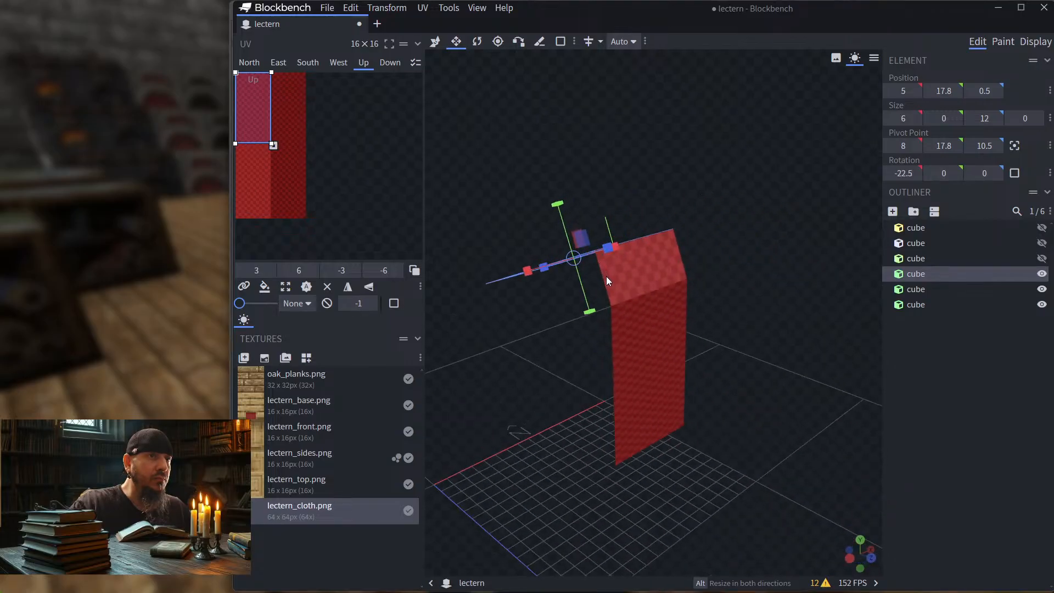
left_click_drag(484, 196, 528, 235)
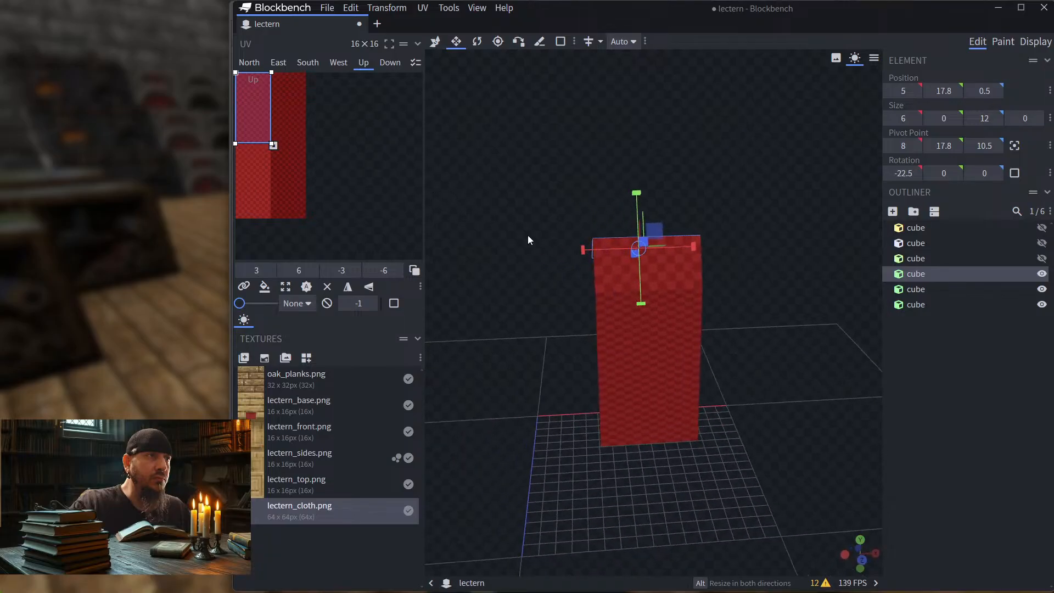
left_click(618, 272)
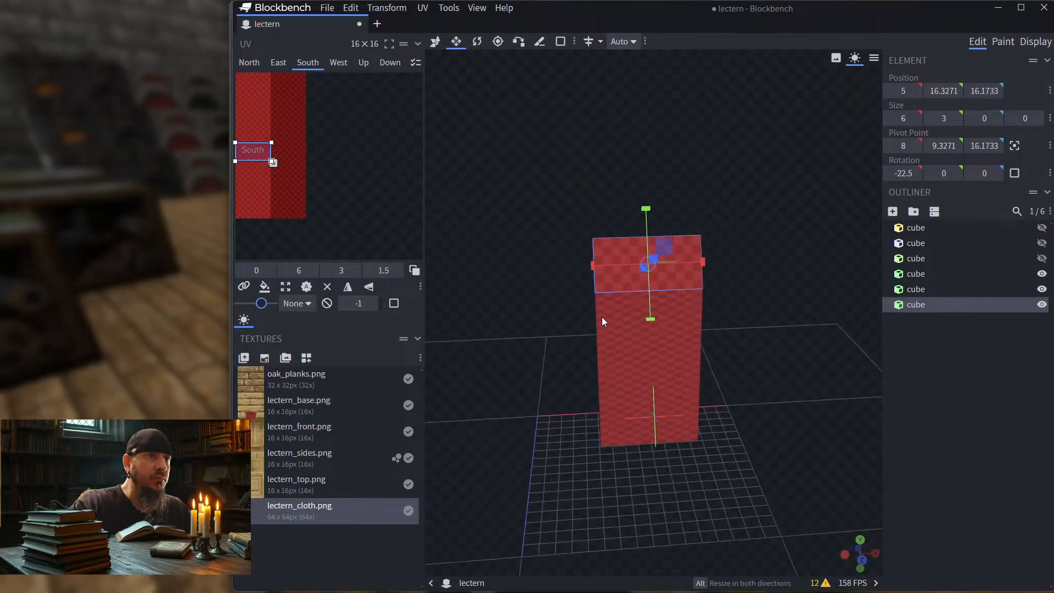
left_click(624, 311)
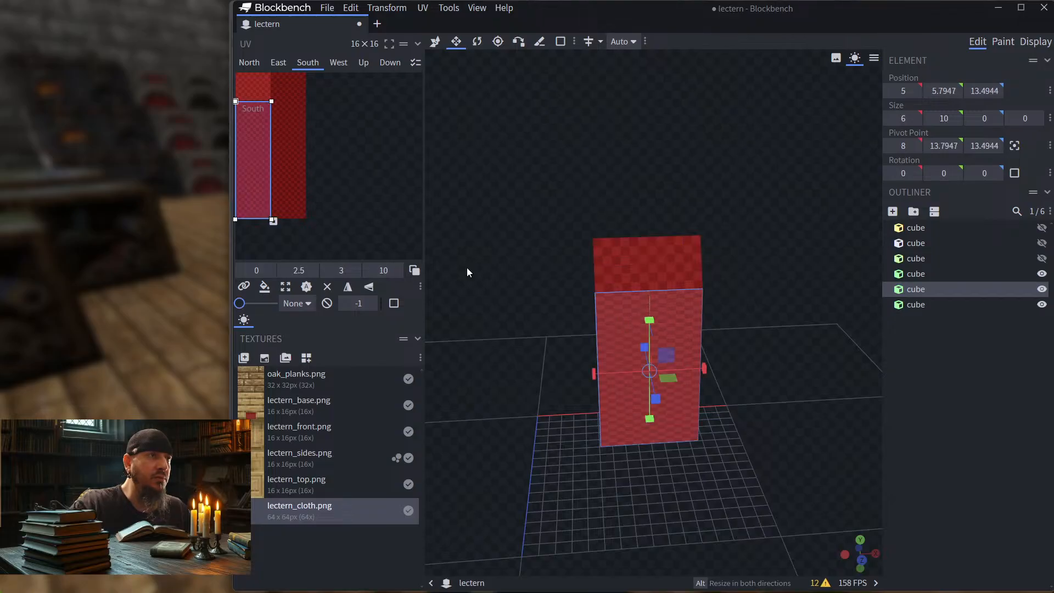
left_click_drag(253, 102, 268, 160)
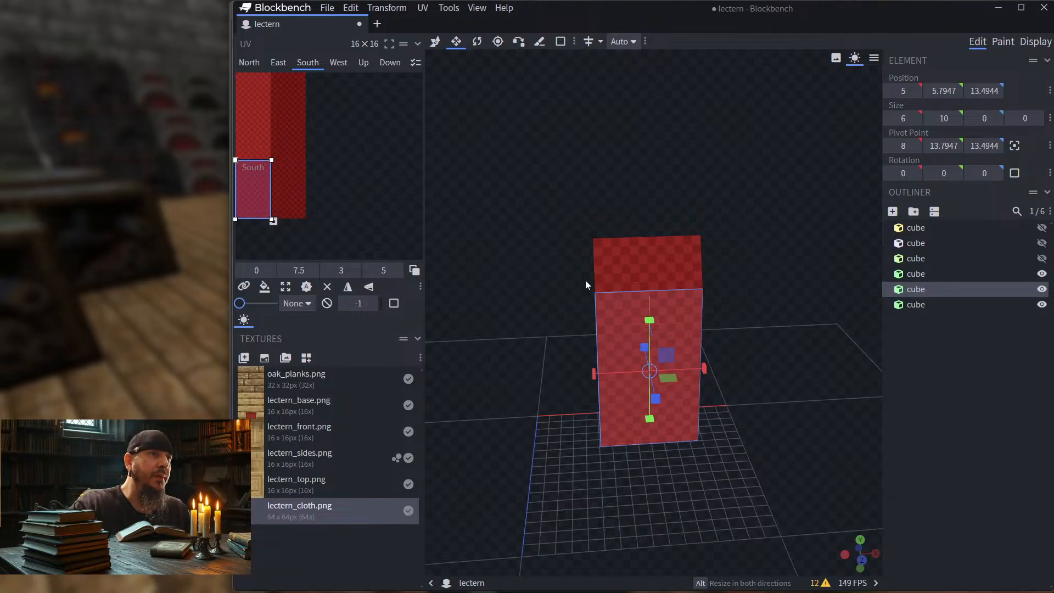
Step: Apply the lectern_cloth.png texture to the underside of the sloping cloth strip and select its Down face
left_click(627, 267)
left_click_drag(512, 269, 627, 296)
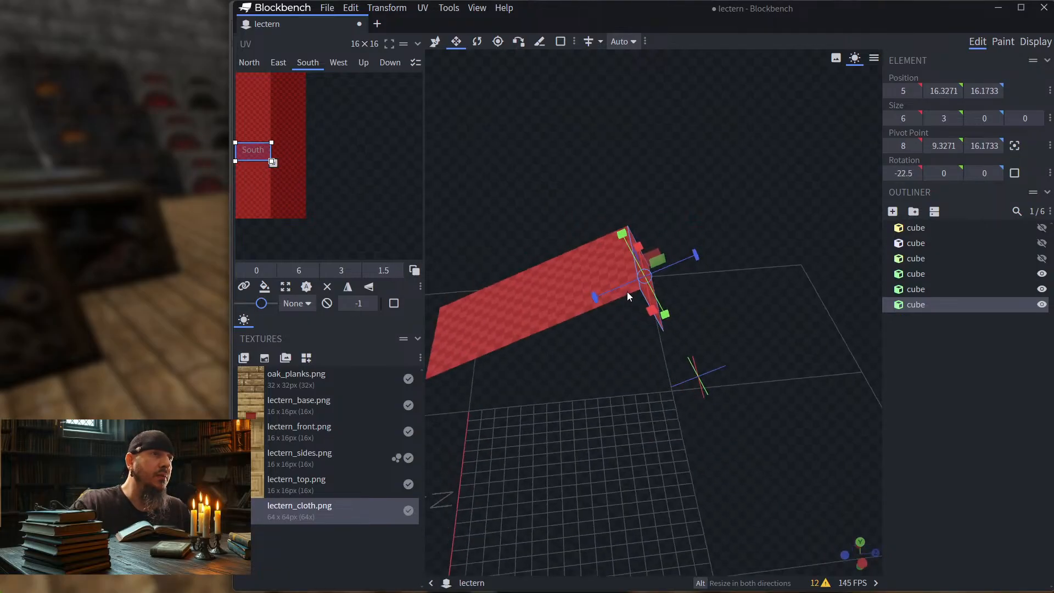
left_click(563, 283)
left_click_drag(718, 295, 719, 231)
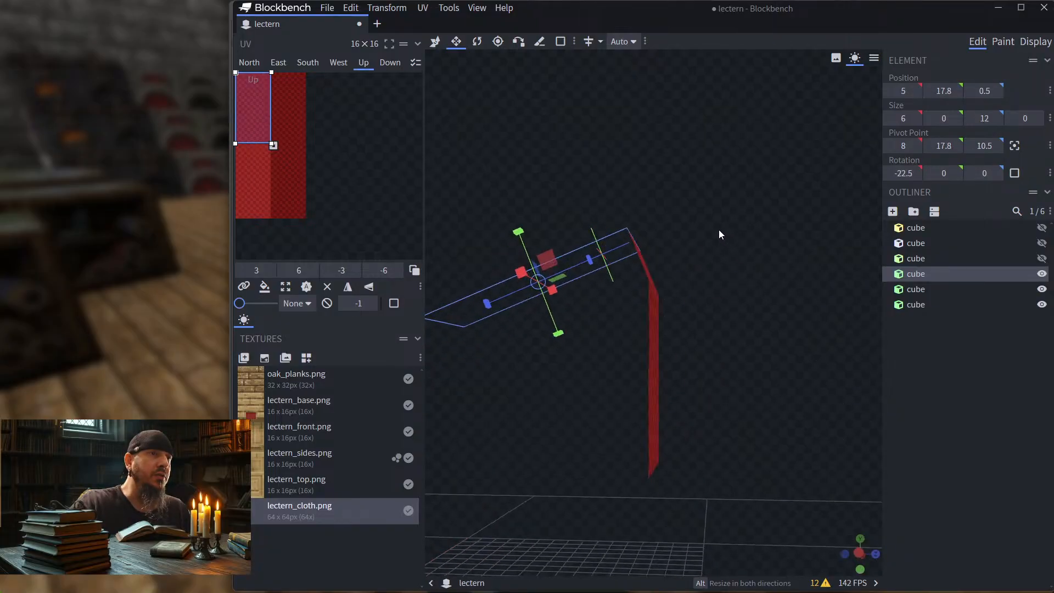
left_click_drag(562, 272, 410, 282)
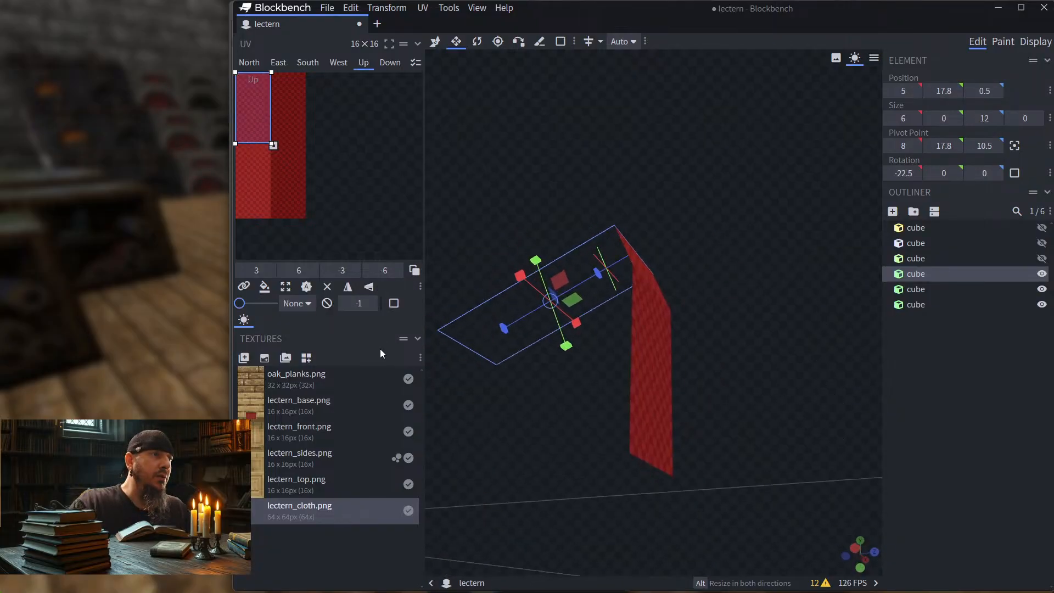
left_click_drag(251, 509, 476, 343)
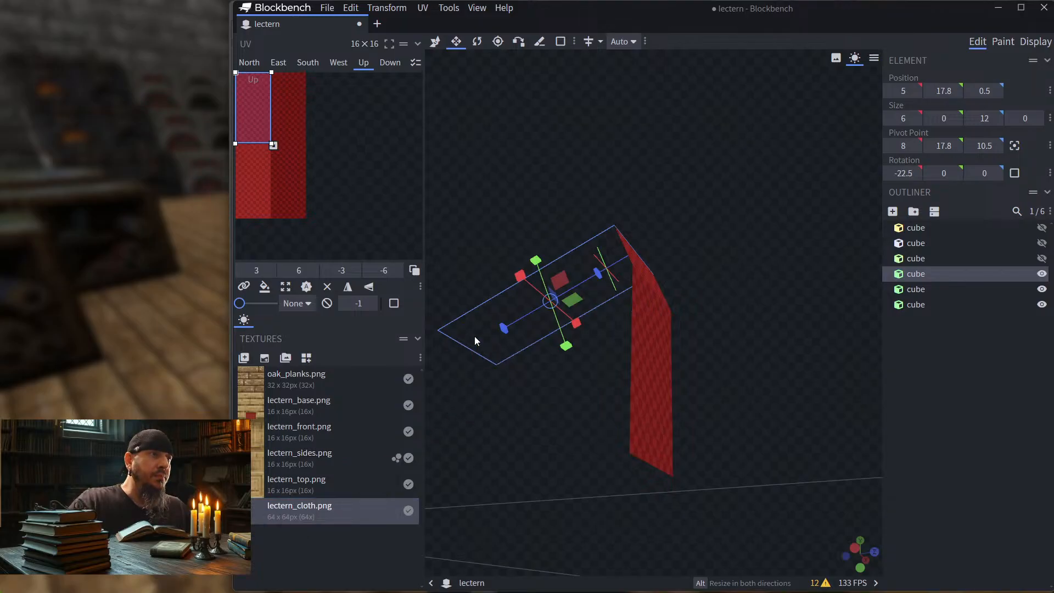
left_click(480, 324)
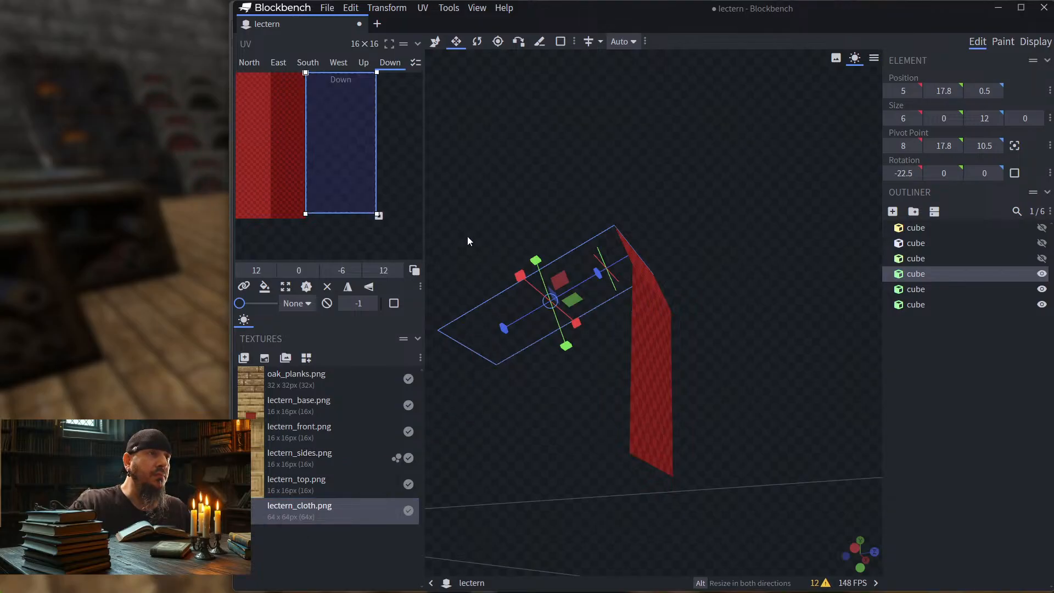
Step: Move the sloping strip's Down-face UV area onto the dark red band, to 9, 0
left_click_drag(353, 147, 319, 142)
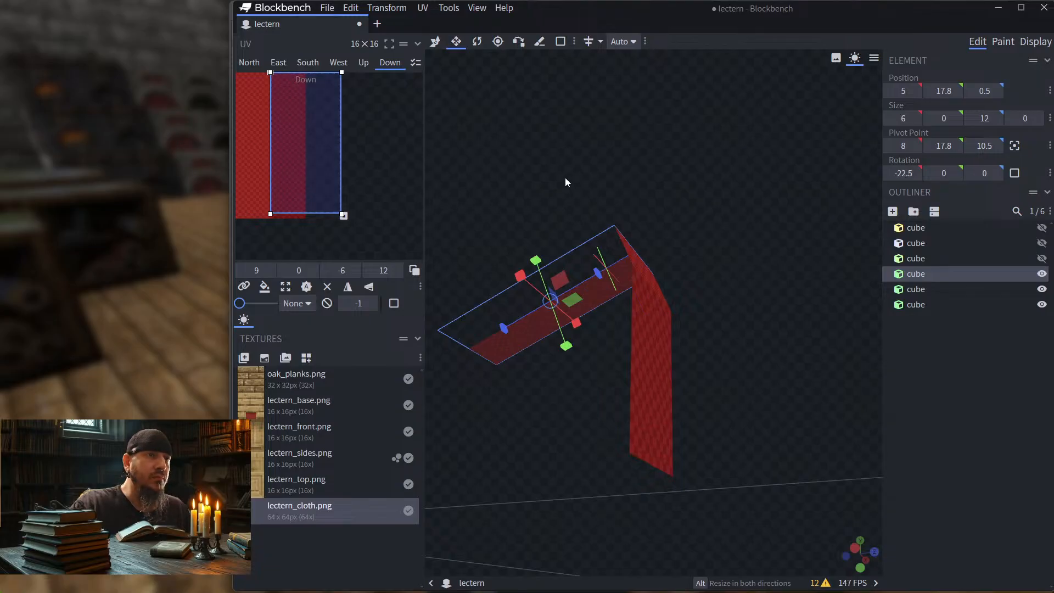
left_click_drag(565, 177, 539, 209)
scroll(513, 222, "up", 3)
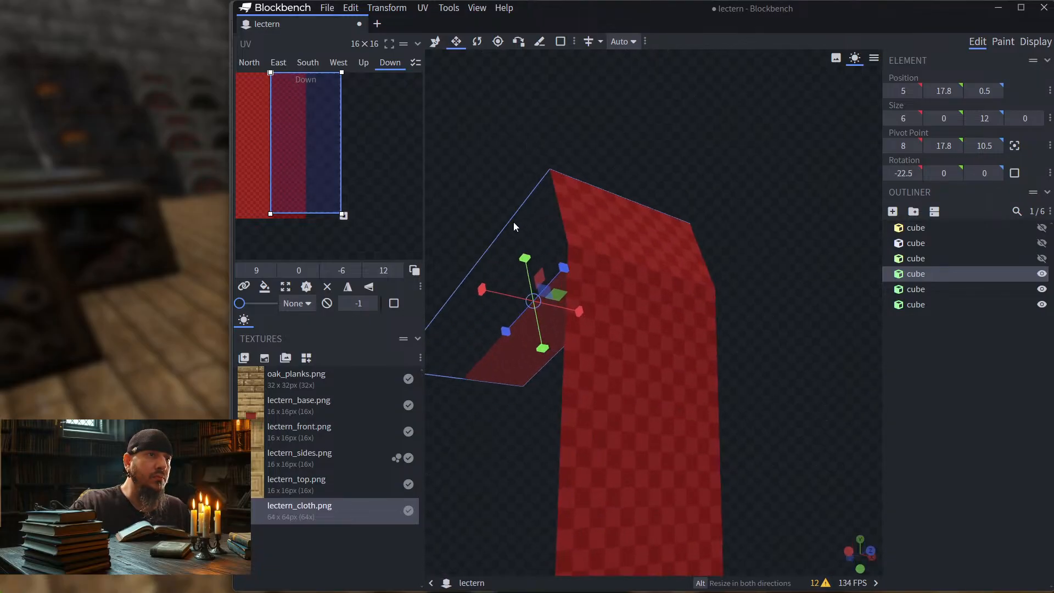
left_click_drag(423, 172, 645, 160)
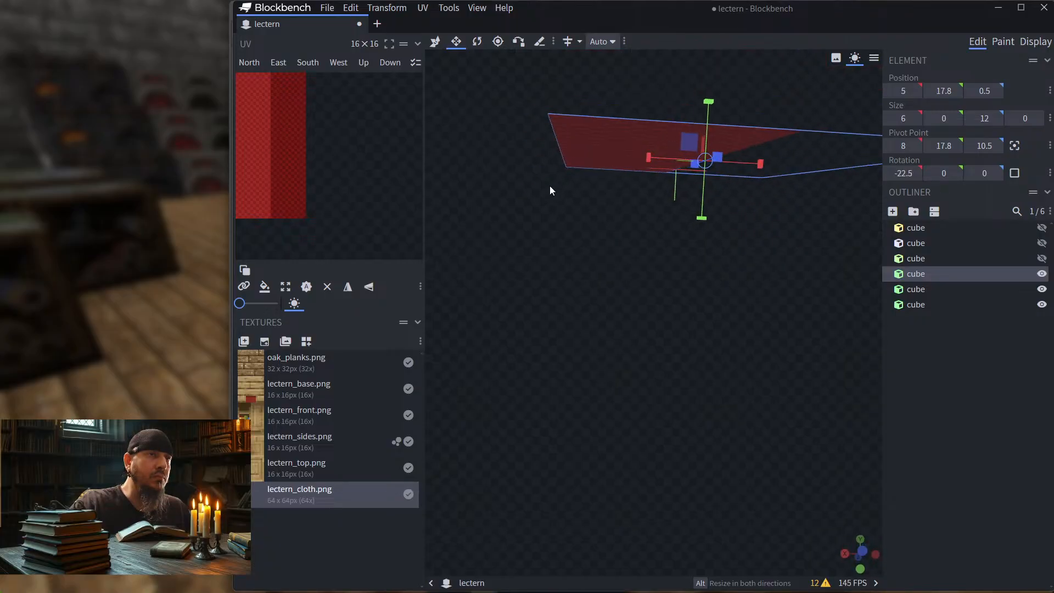
left_click_drag(550, 189, 664, 245)
mouse_move(851, 384)
left_mouse_down()
mouse_move(816, 390)
mouse_move(853, 392)
left_mouse_up()
right_click_drag(854, 391, 726, 384)
left_click_drag(726, 378, 633, 328)
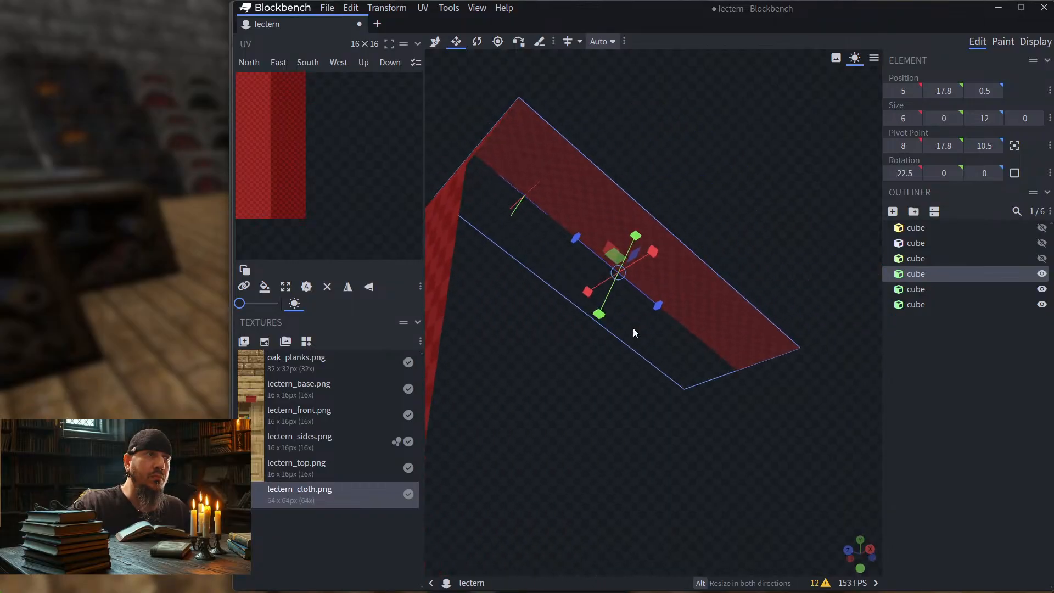
Step: Reduce the sloping strip's Down-face UV area to 3 units wide and 7 units high, within the dark red band
left_click(608, 215)
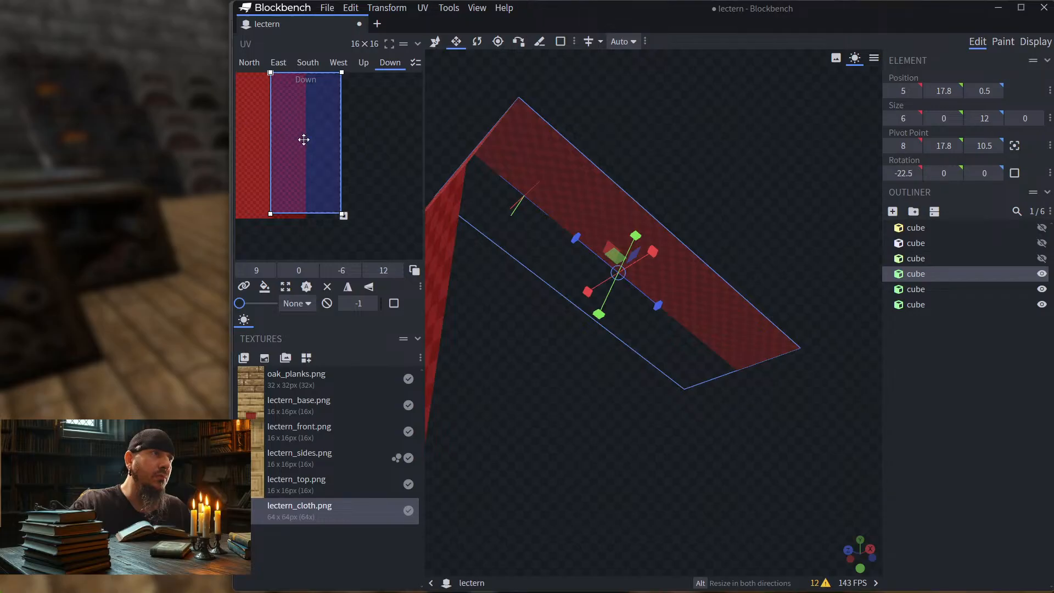
left_click(306, 215)
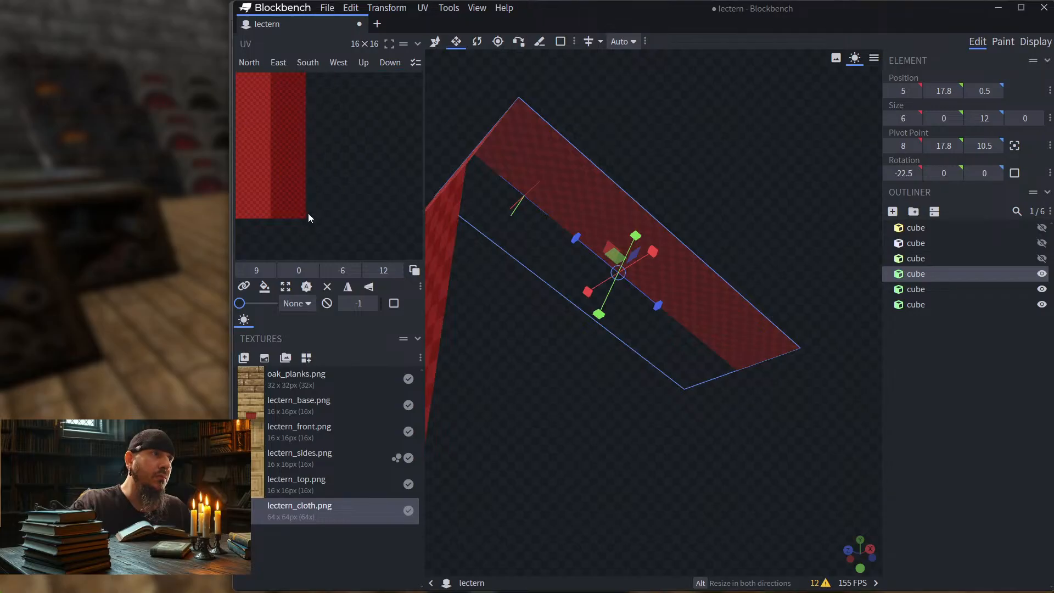
left_click(301, 166)
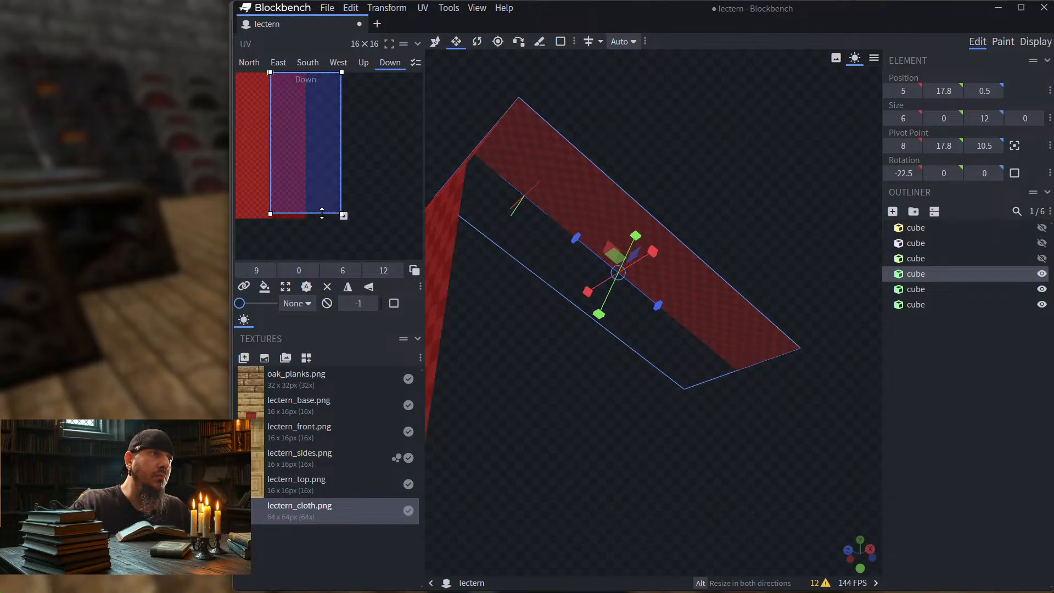
left_click_drag(322, 214, 309, 135)
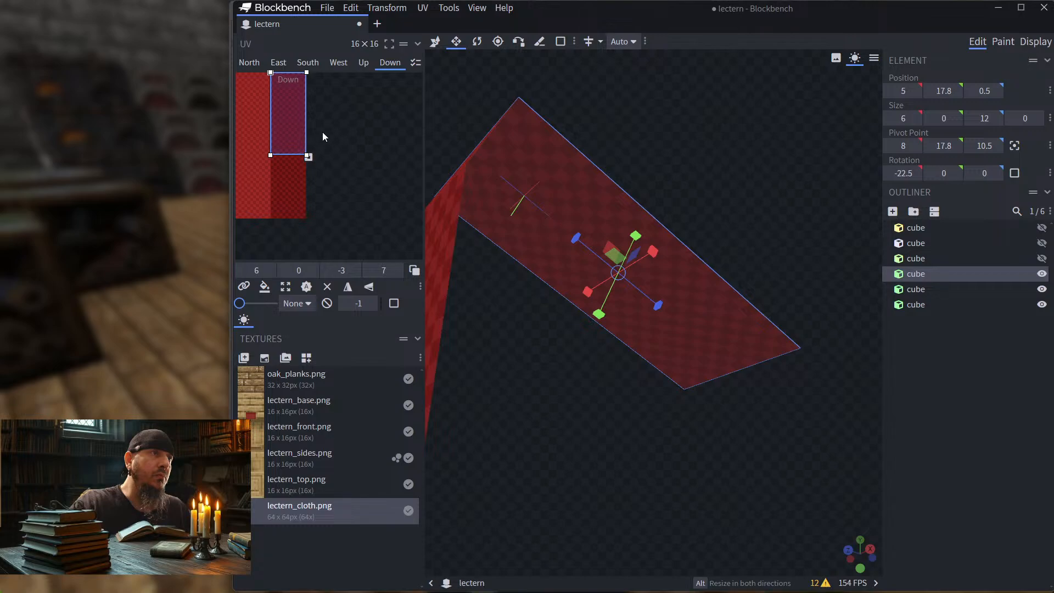
Step: Shorten the sloping strip's Down-face UV area to 6 units high, matching the height of its Up-face area
left_click_drag(696, 150, 699, 160)
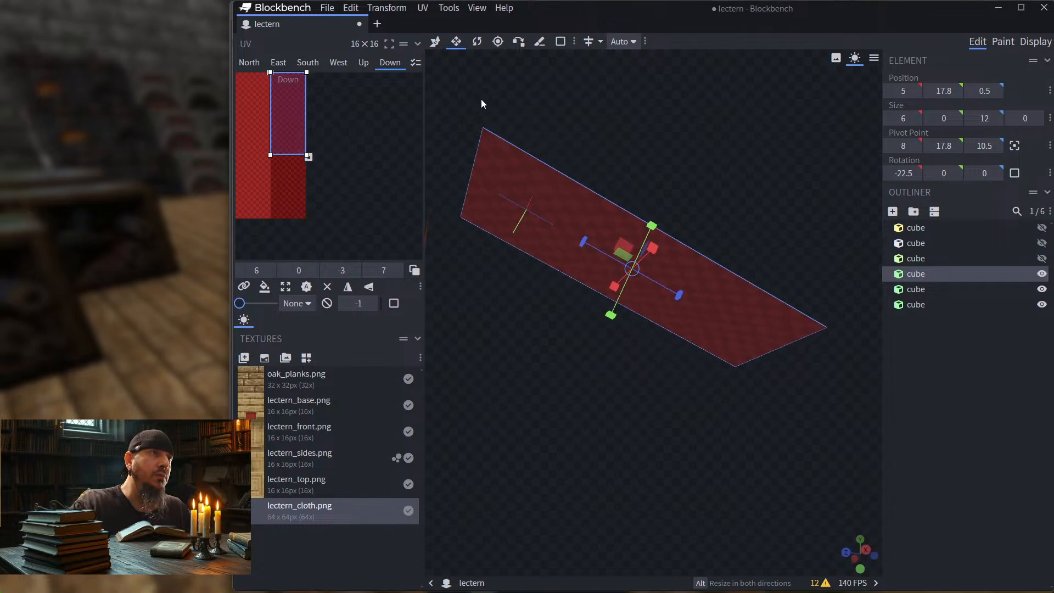
left_click(364, 64)
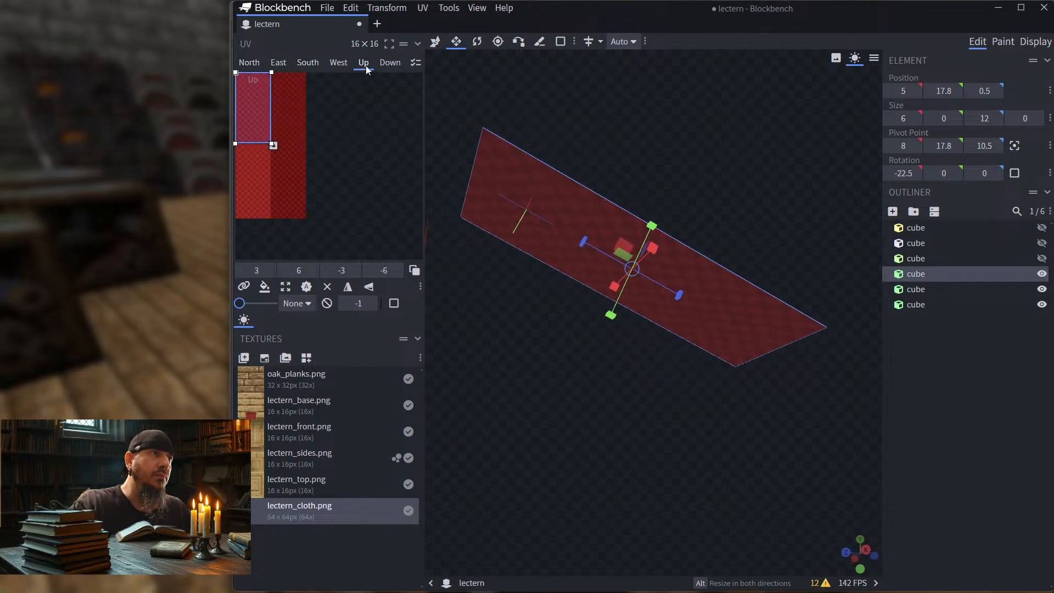
left_click(390, 63)
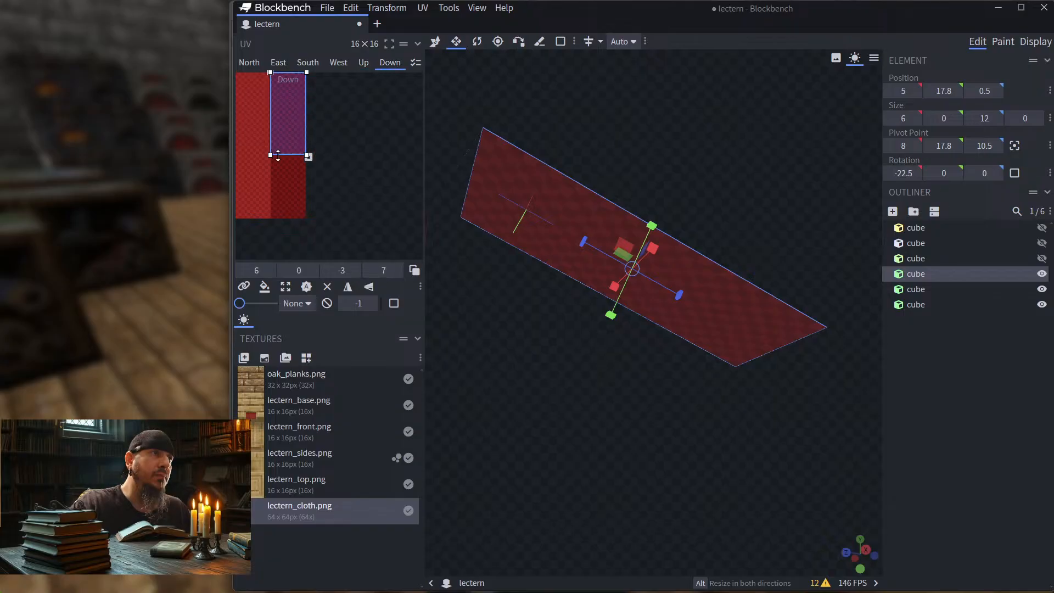
left_click_drag(282, 143, 282, 153)
left_click(364, 64)
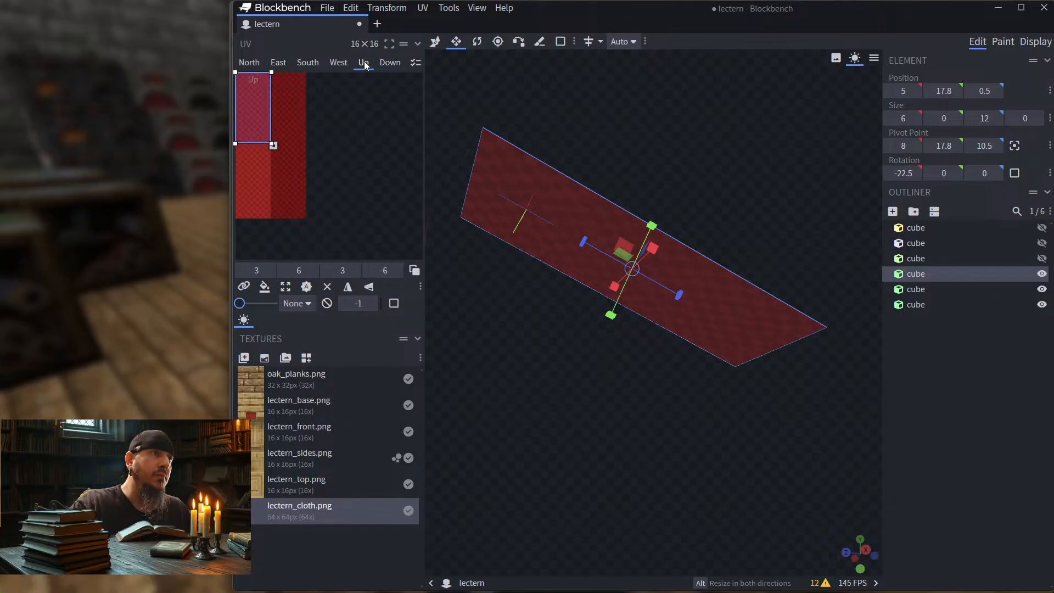
left_click(389, 63)
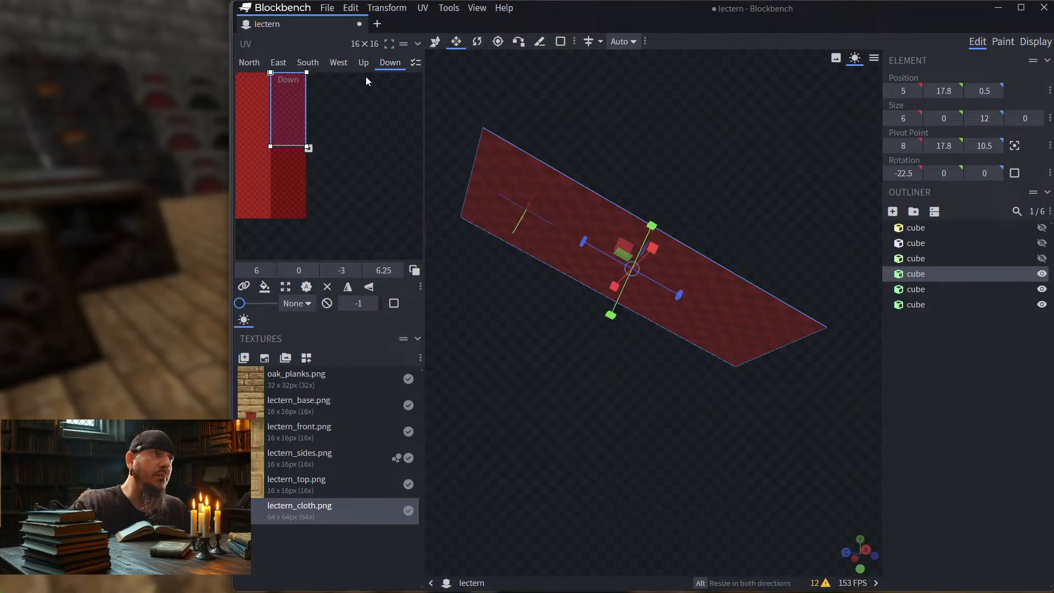
left_click_drag(282, 147, 283, 144)
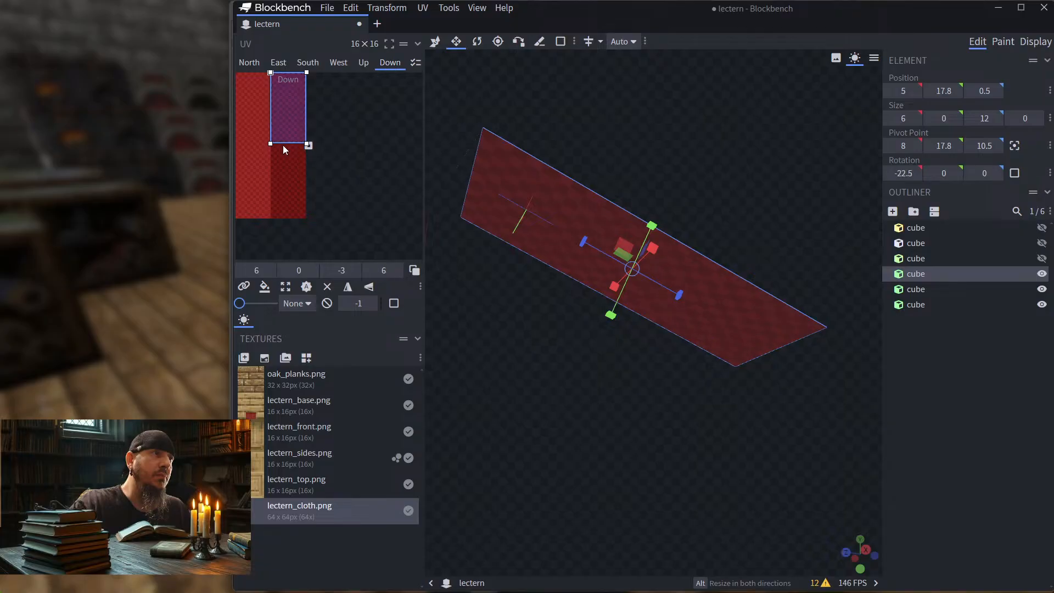
left_click(364, 63)
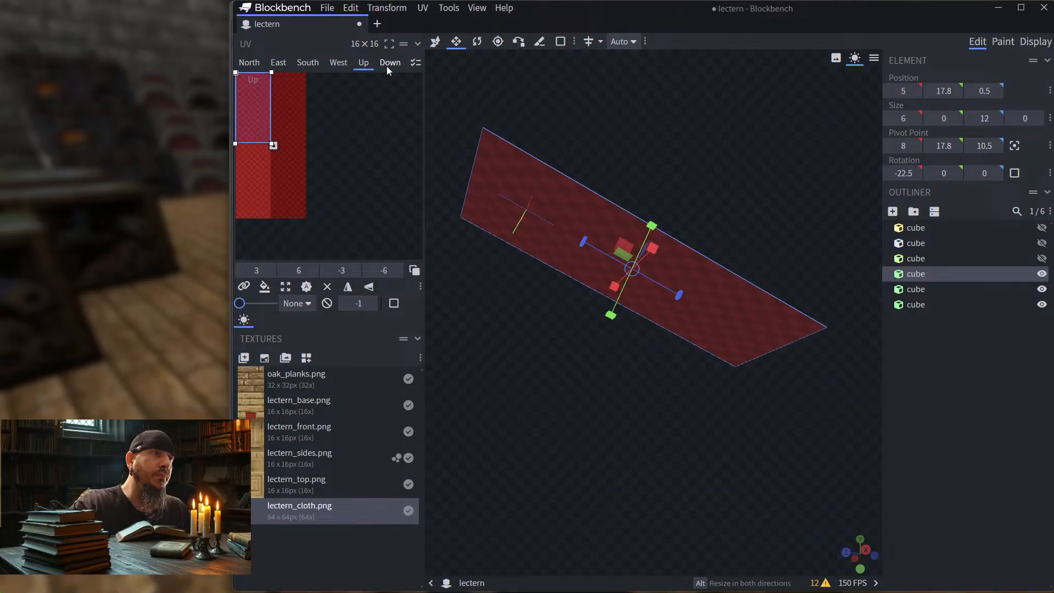
left_click(390, 65)
left_click(368, 66)
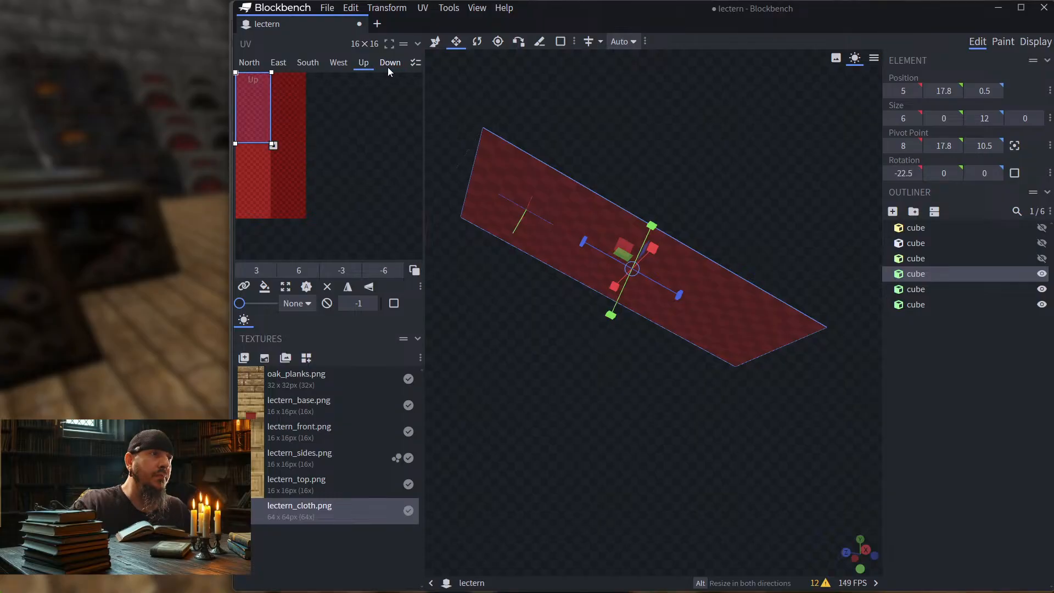
left_click(389, 63)
Step: Apply the lectern_cloth.png texture to the North face of the short joining strip
mouse_move(628, 125)
left_mouse_down()
mouse_move(670, 142)
mouse_move(749, 122)
mouse_move(683, 111)
mouse_move(634, 124)
left_mouse_up()
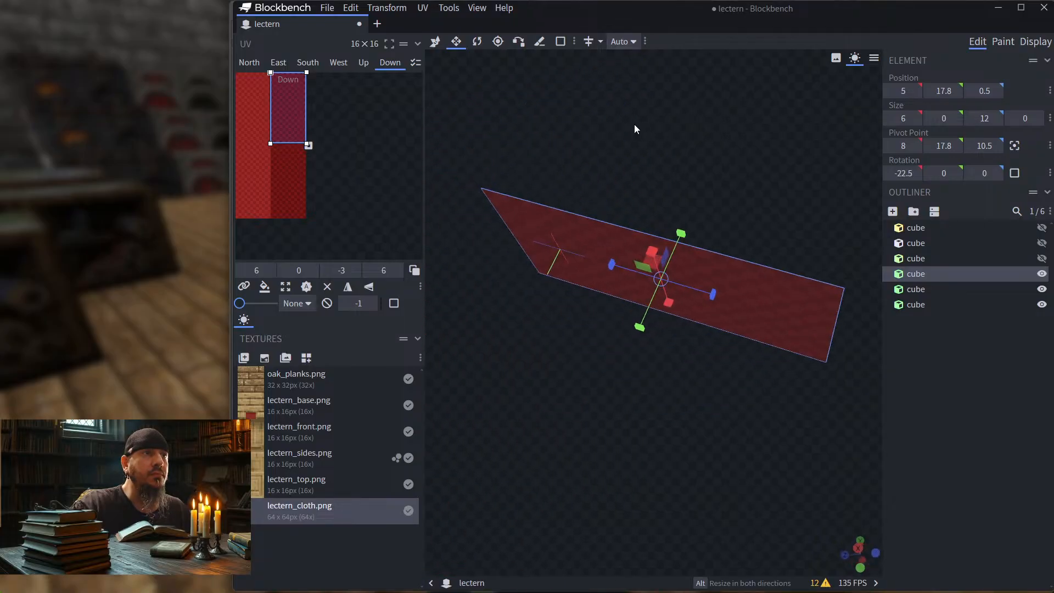
left_click_drag(490, 240, 527, 163)
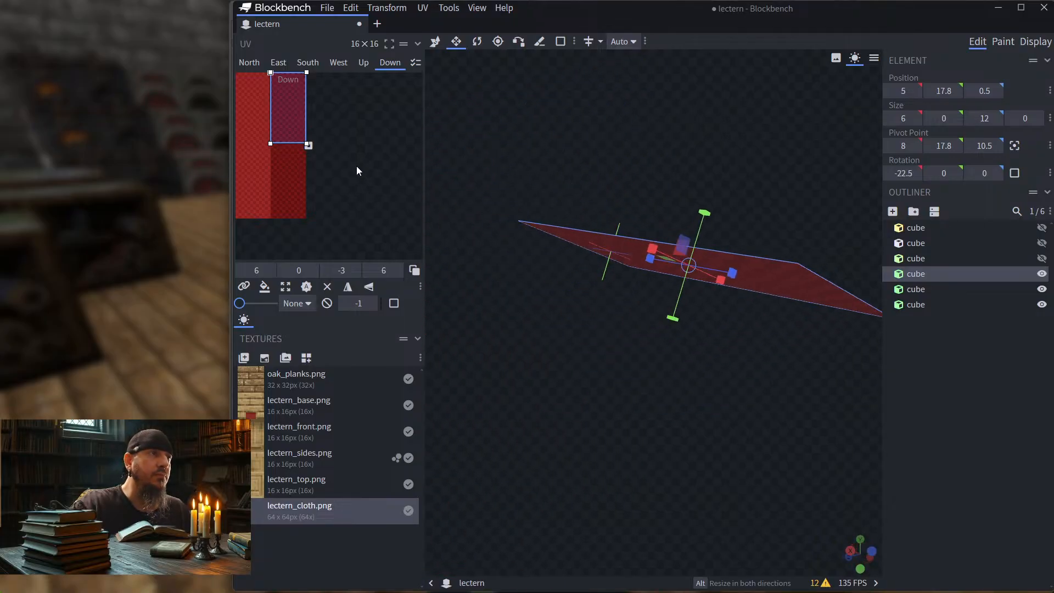
left_click(538, 257)
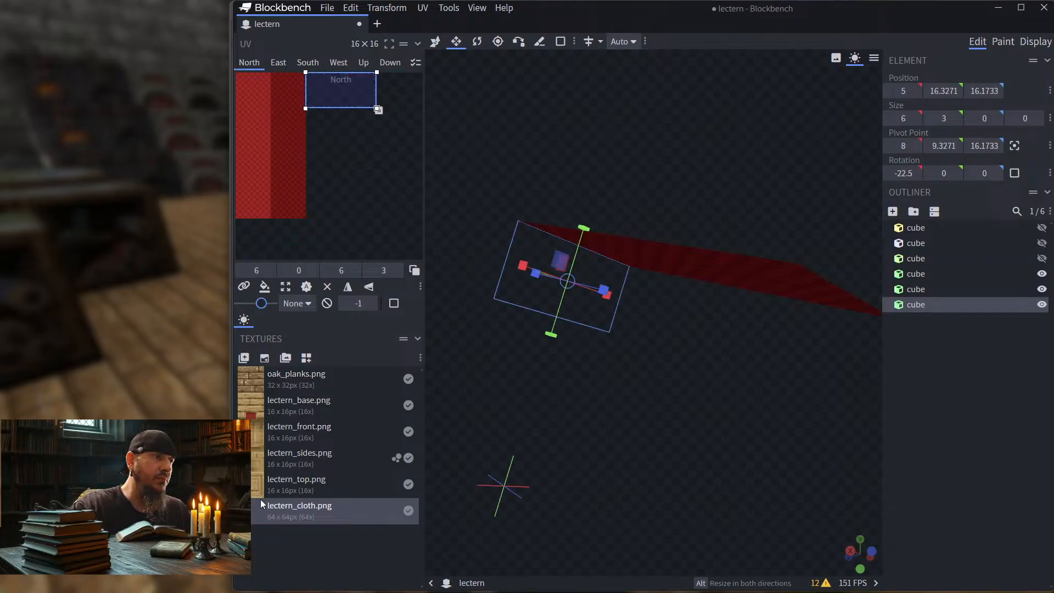
left_click_drag(406, 379, 516, 297)
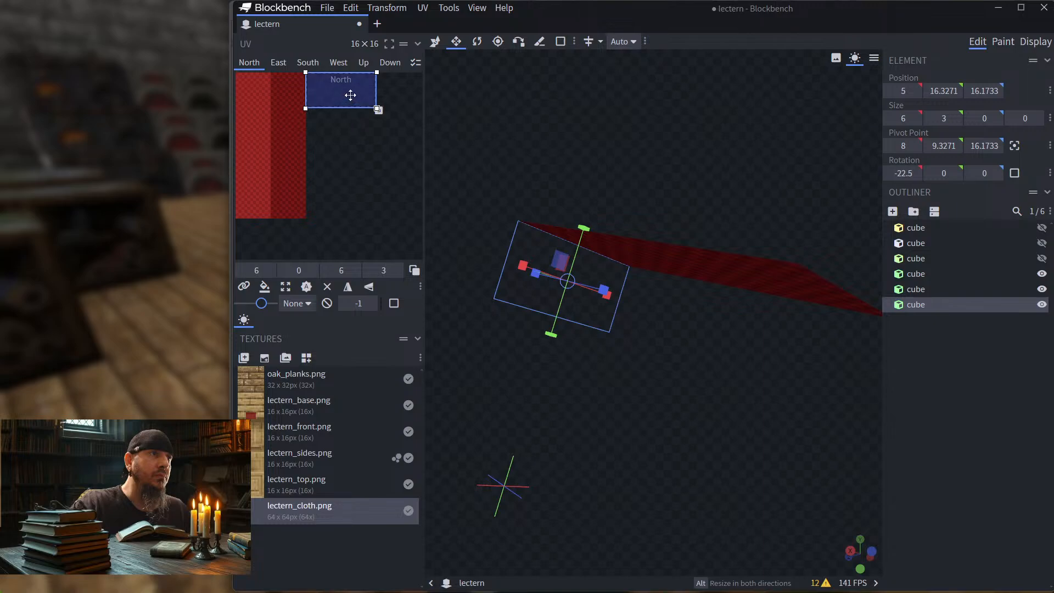
Step: Move the short joining strip's North-face UV area onto the dark red band at 3, 0 and size it 3 by 1.5 units
left_click_drag(348, 90, 308, 102)
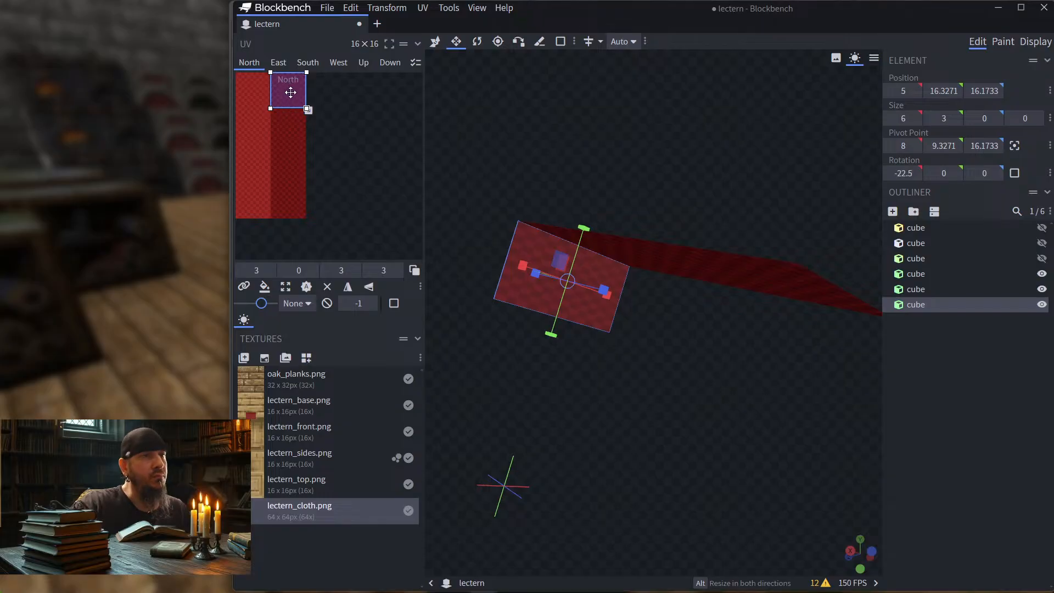
left_click_drag(290, 110, 292, 109)
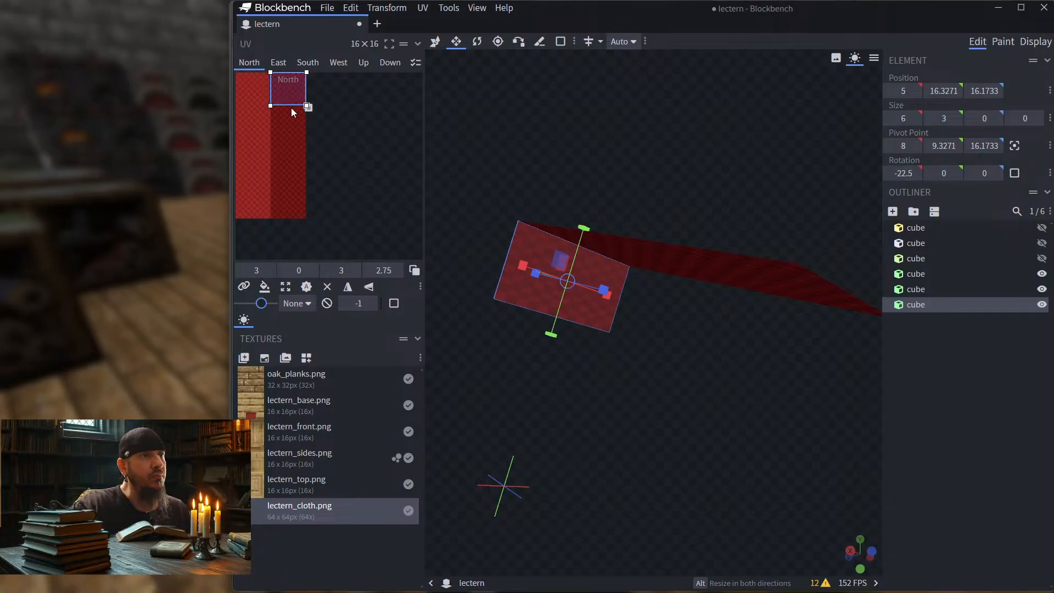
left_click_drag(555, 128, 741, 186)
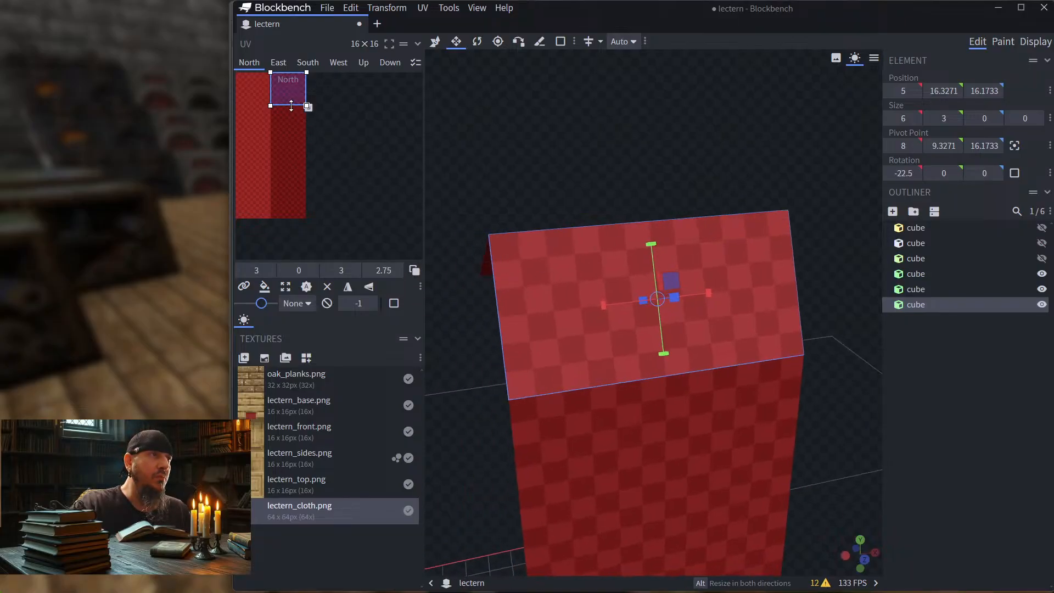
left_click_drag(291, 105, 291, 126)
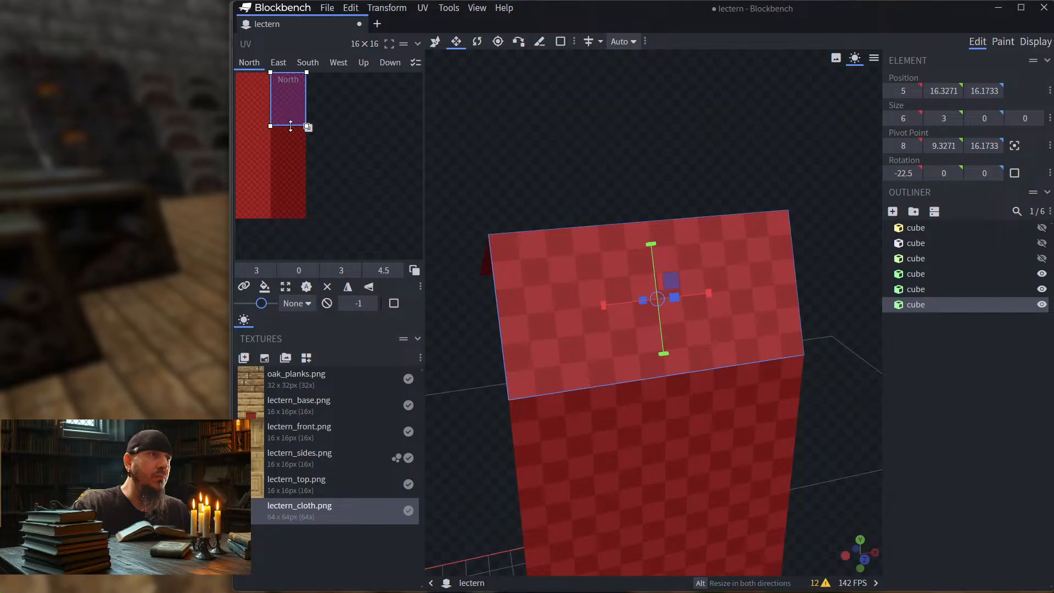
left_click_drag(510, 156, 518, 252)
left_click_drag(284, 127, 291, 94)
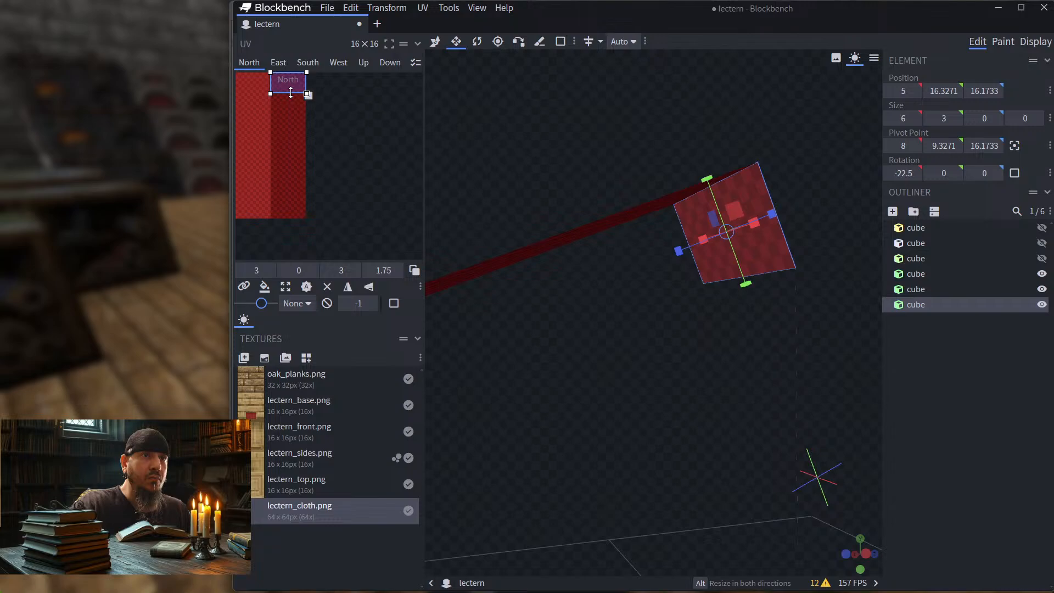
left_click_drag(291, 93, 291, 91)
right_click(291, 92)
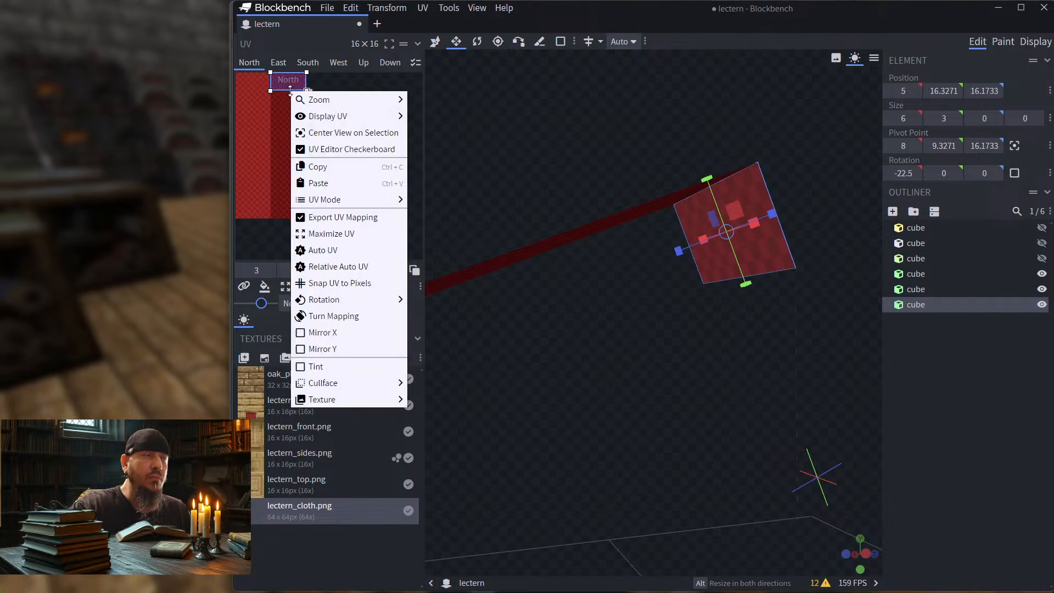
Step: Lower the joining strip's North-face UV area along the dark red band to 3, 6.5, using its South-face area as reference
left_click_drag(288, 81, 288, 145)
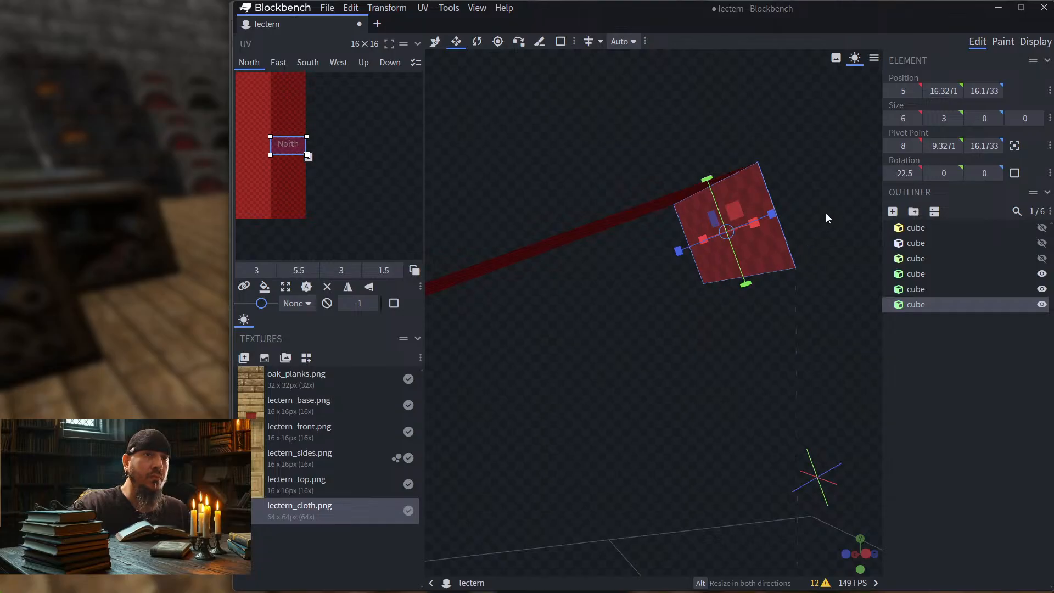
left_click_drag(826, 213, 805, 238)
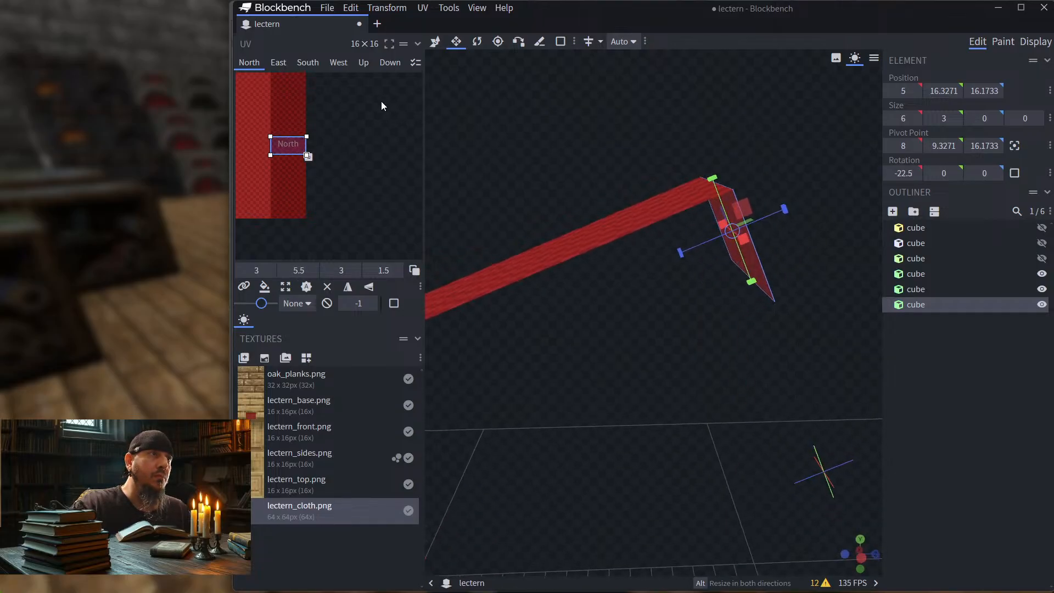
left_click(311, 62)
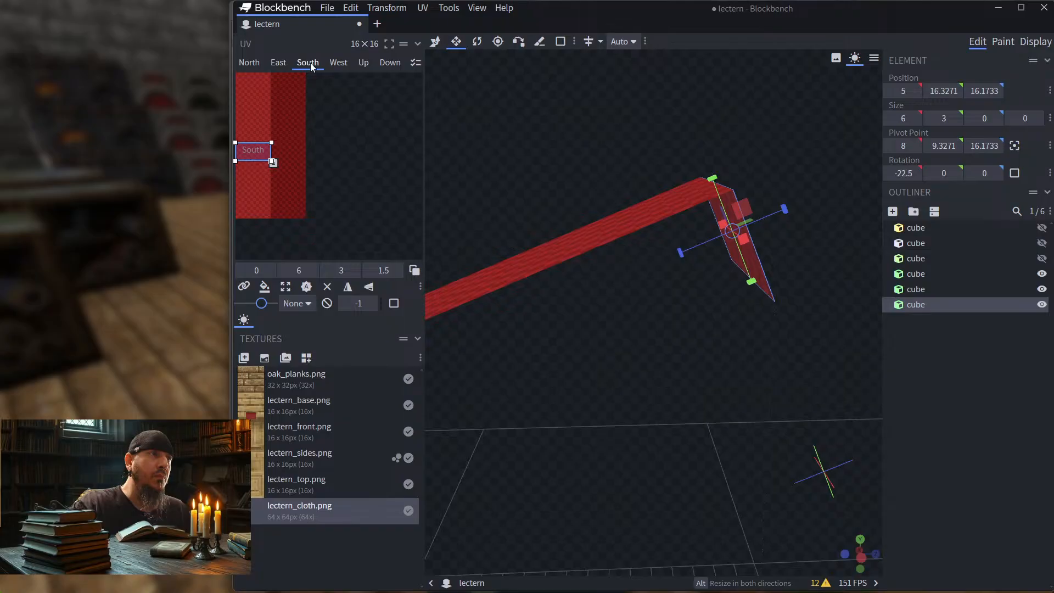
left_click(246, 63)
left_click_drag(288, 147, 289, 160)
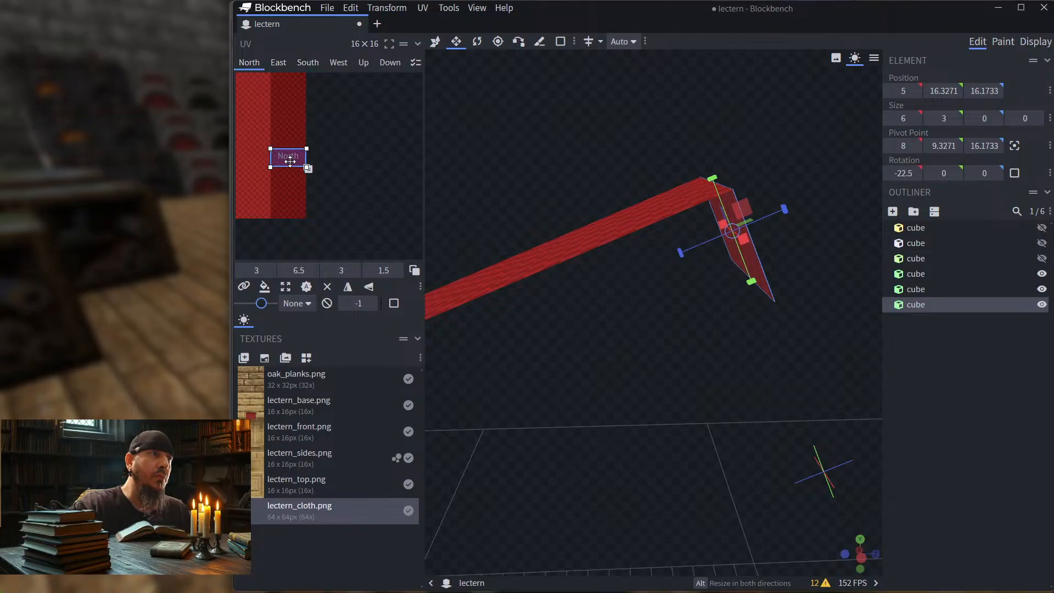
Step: Copy the UV mapping of the joining strip's South face
left_click(303, 63)
right_click(254, 153)
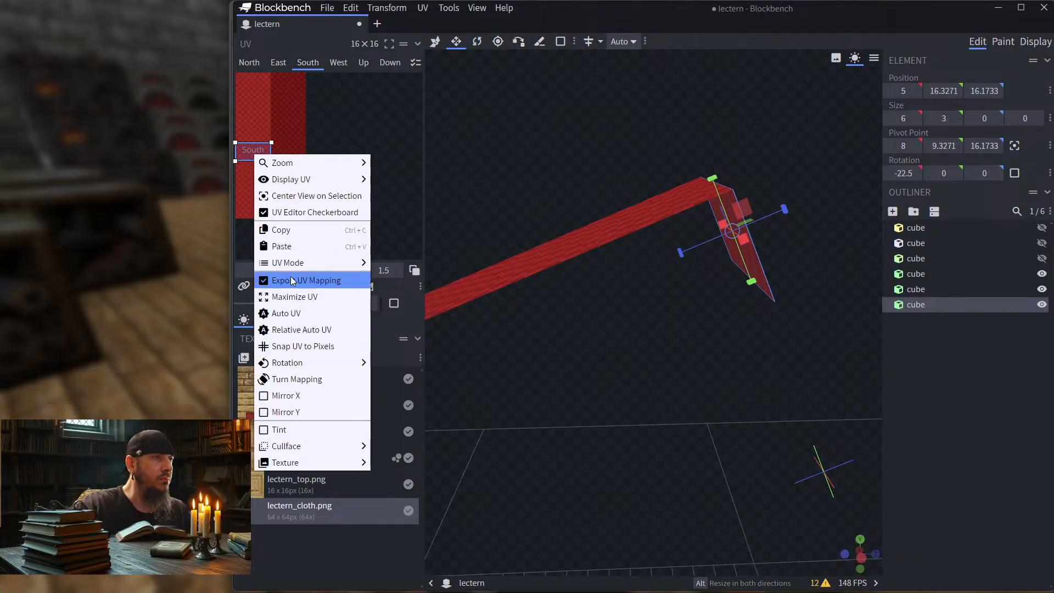
left_click(289, 229)
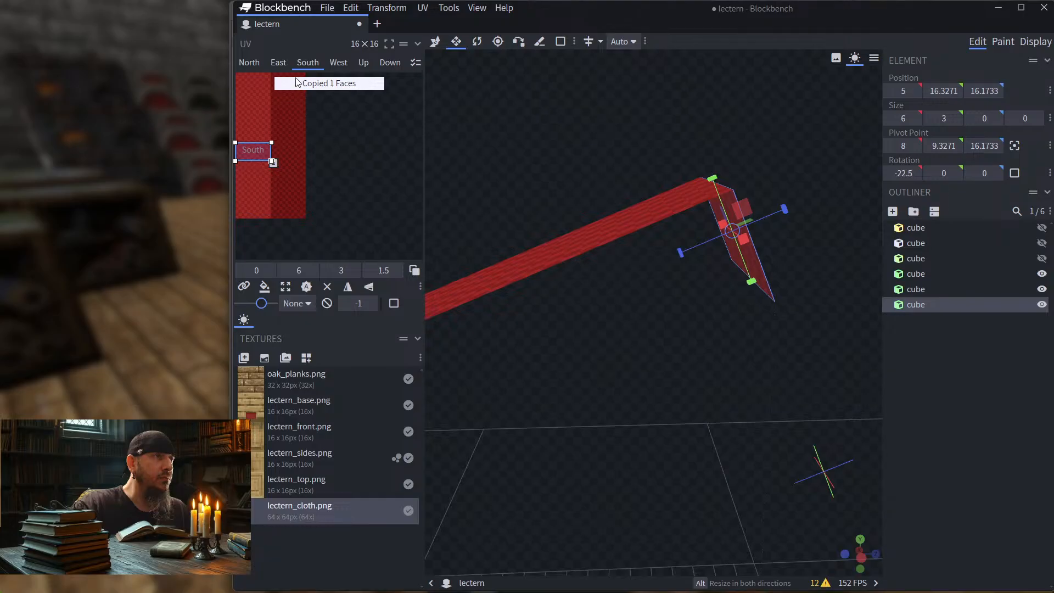
right_click(252, 153)
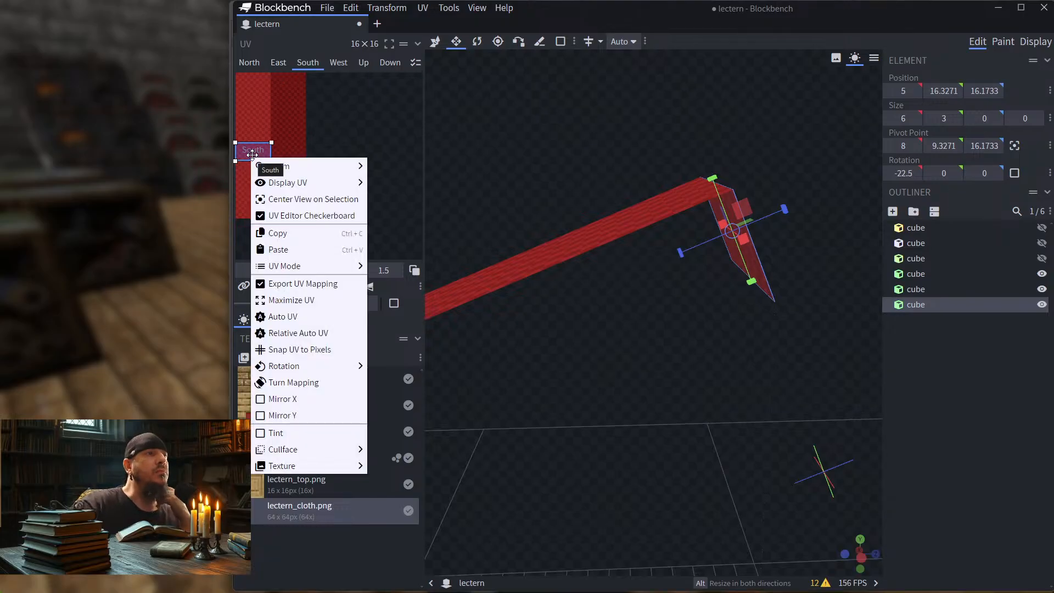
left_click(567, 136)
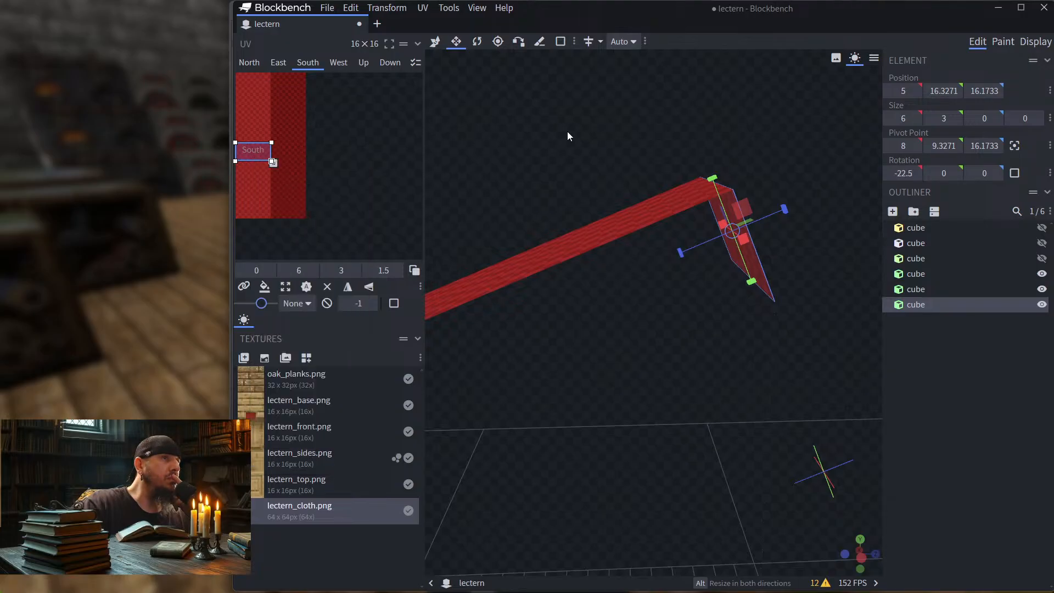
Step: Apply the joining strip's South-face mapping to all its faces and shift the North-face UV area onto the dark red band at 3, 6
left_click(756, 259)
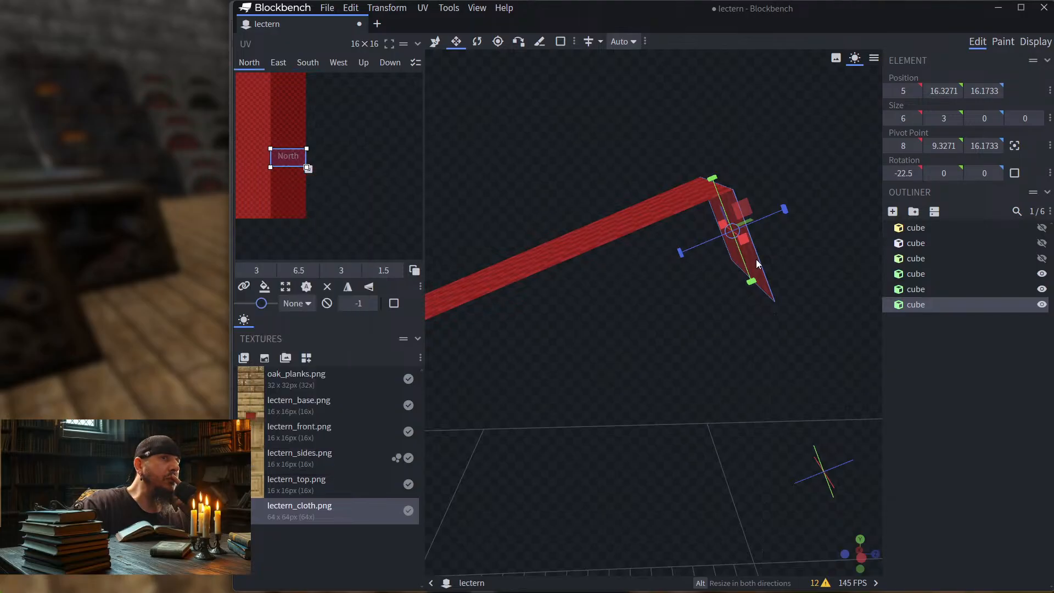
left_click_drag(620, 237, 635, 292)
left_click(652, 272)
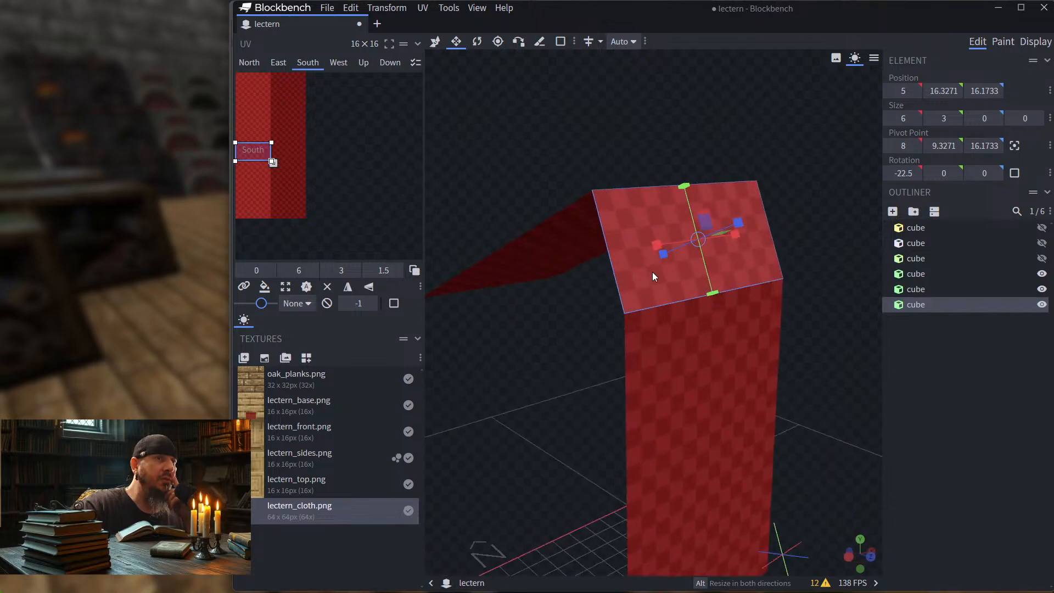
left_click(264, 288)
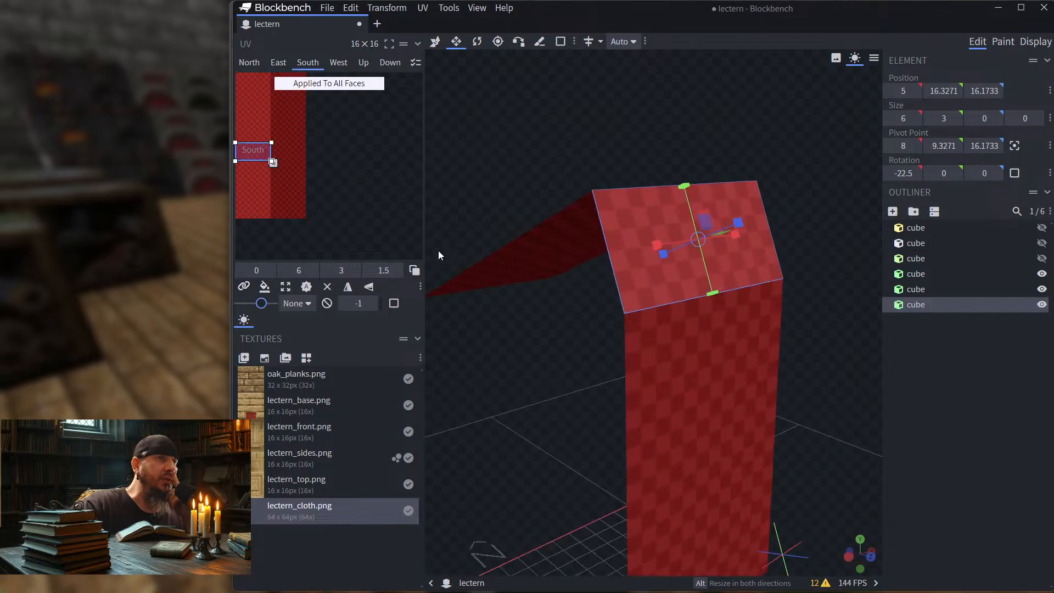
left_click_drag(438, 250, 608, 150)
left_click(773, 257)
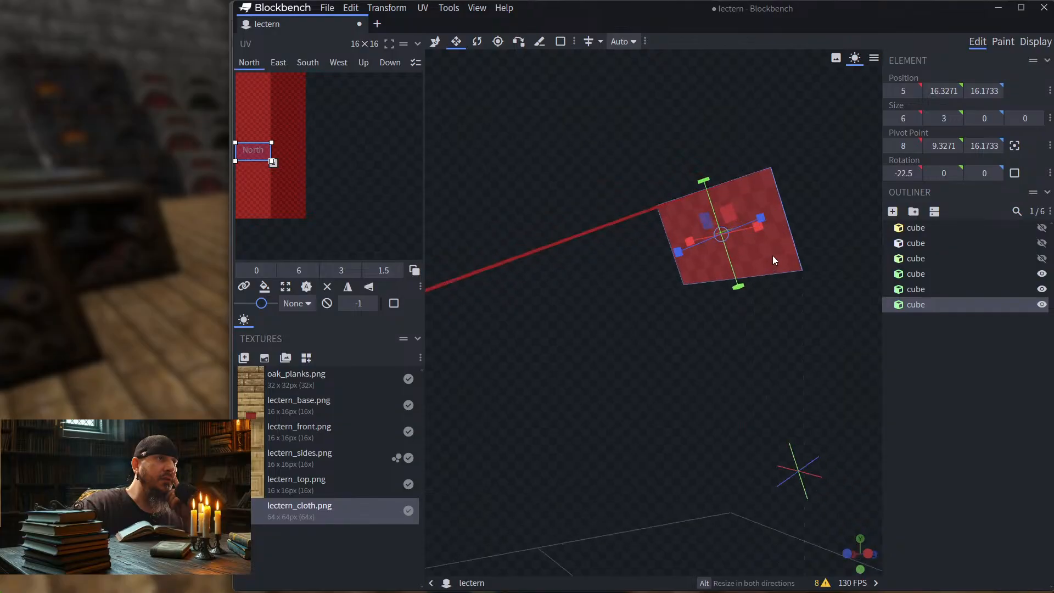
left_click_drag(245, 152, 281, 153)
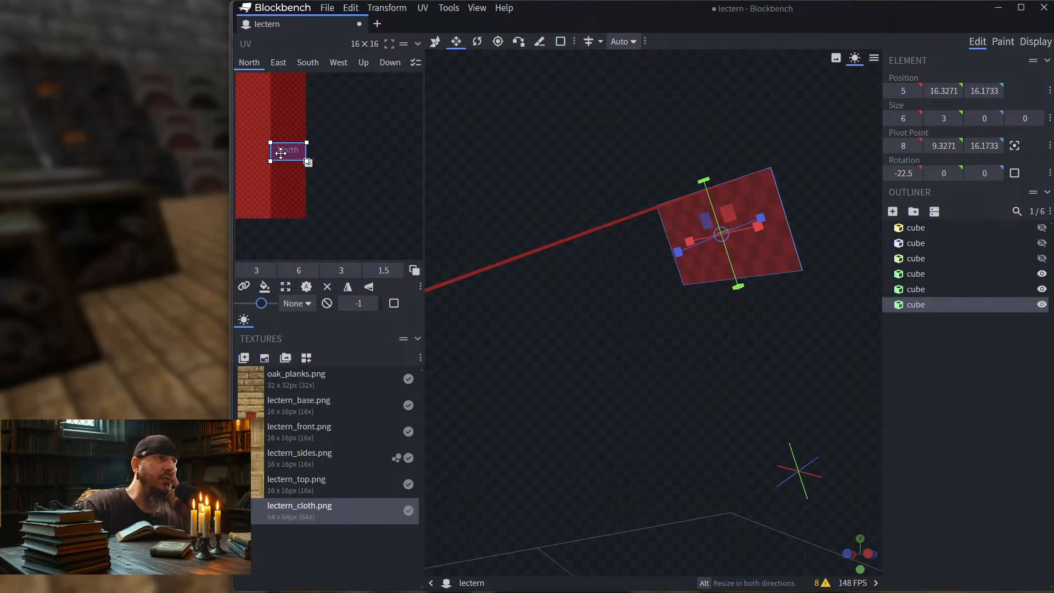
Step: Apply the sloping strip's Up-face mapping to all its faces and shift the Down-face UV area sideways onto the dark red band
left_click_drag(588, 156, 614, 189)
left_click(617, 258)
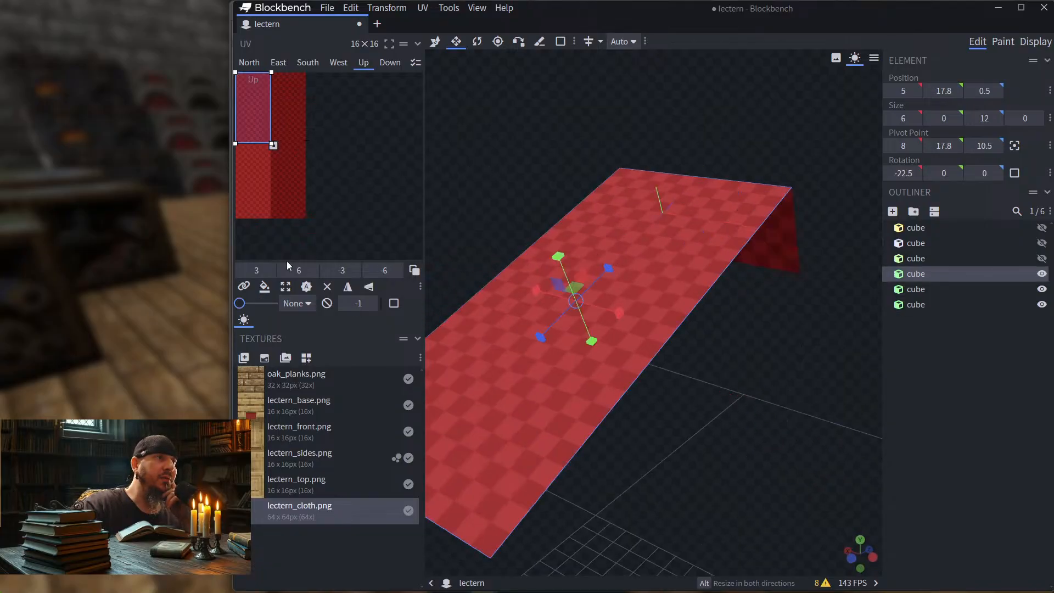
left_click(265, 286)
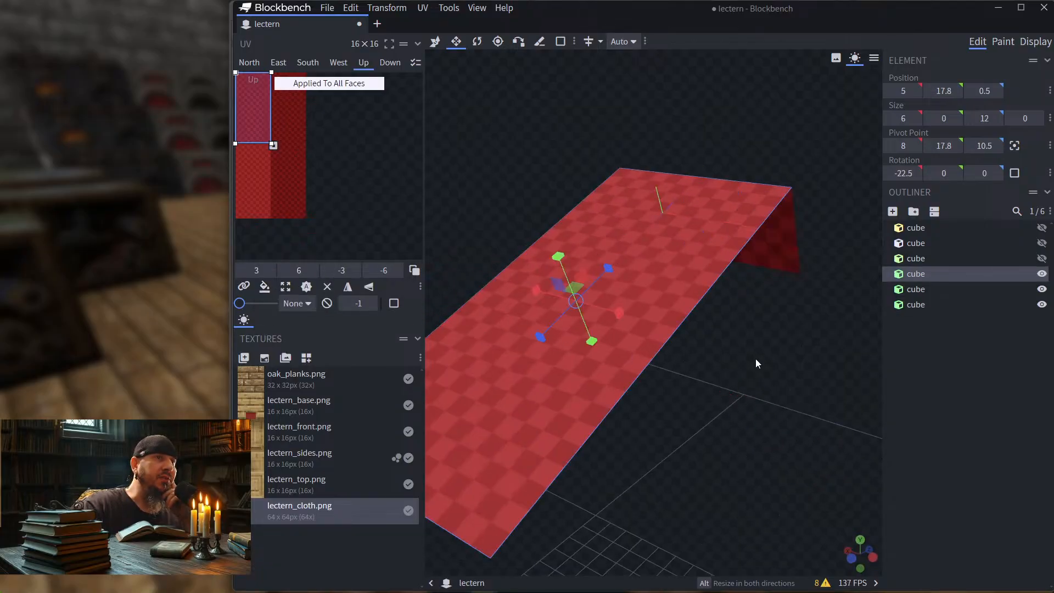
left_click(740, 327)
left_click_drag(532, 141, 460, 328)
left_click(567, 249)
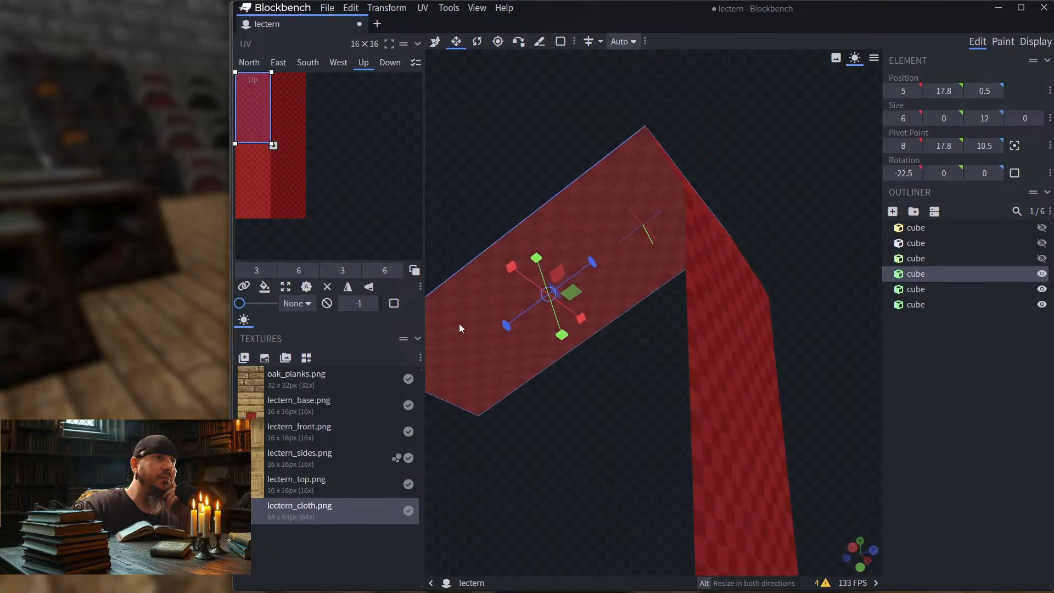
left_click(459, 328)
left_click_drag(254, 103, 292, 103)
Step: Apply the vertical hanging strip's South-face mapping to all its faces and shift the North-face UV area onto the dark red band at 3, 7.5
left_click_drag(829, 186, 776, 219)
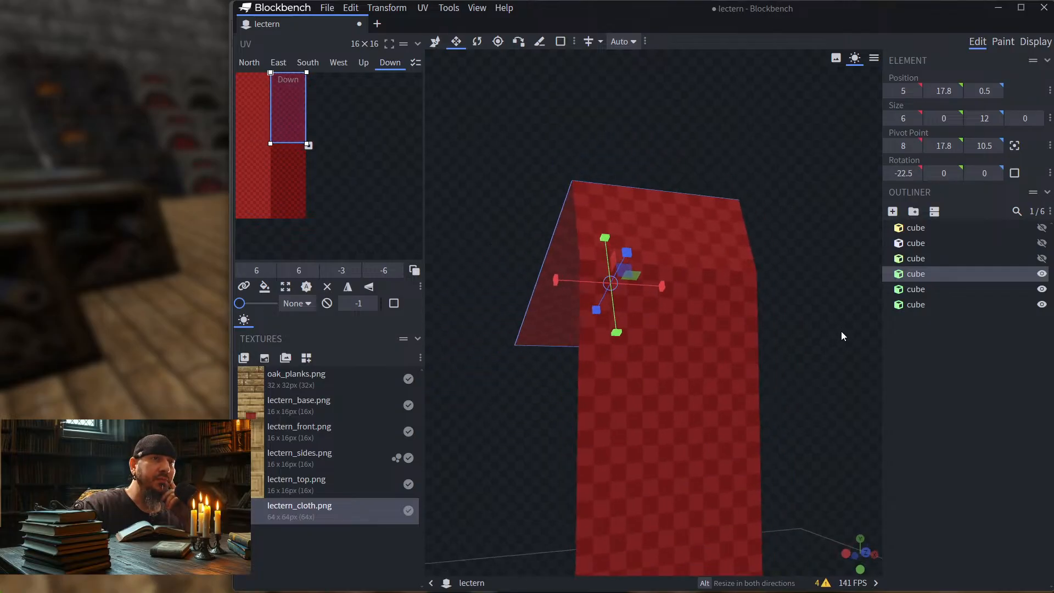
left_click(709, 391)
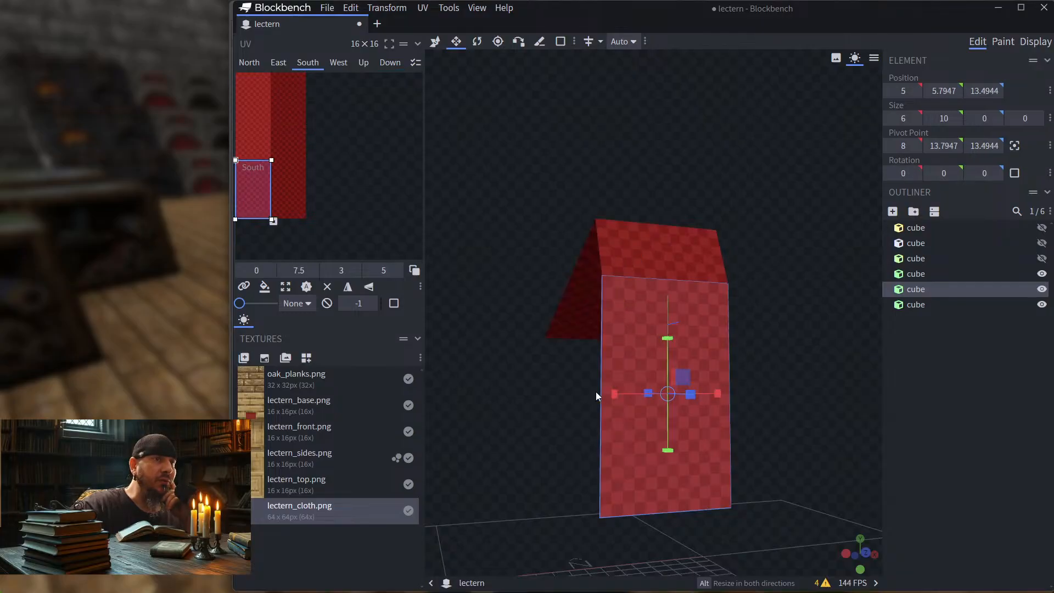
left_click_drag(454, 318, 712, 467)
left_click(734, 463)
left_click(713, 452)
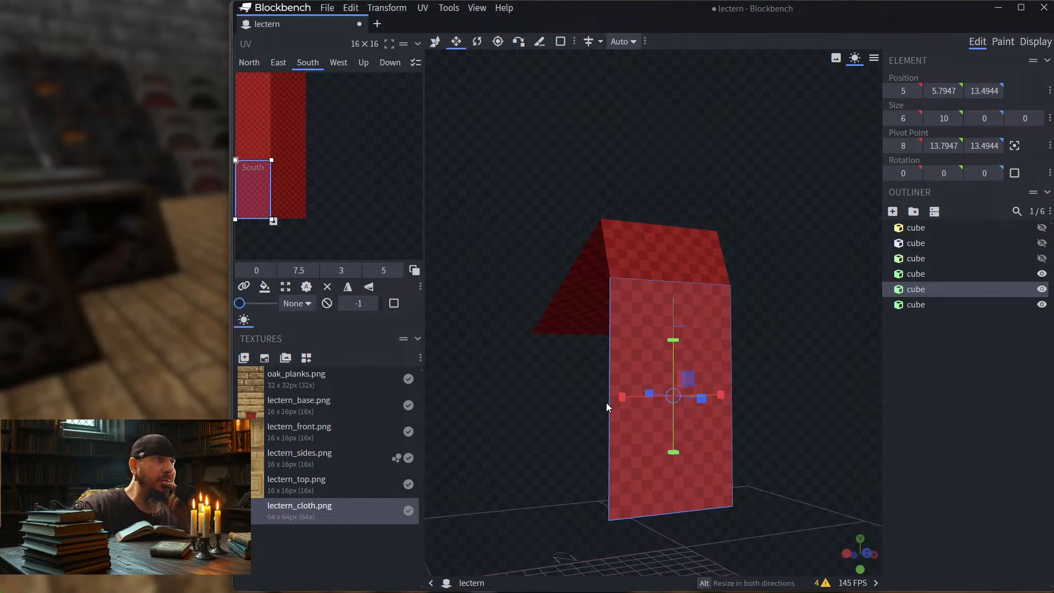
left_click(265, 287)
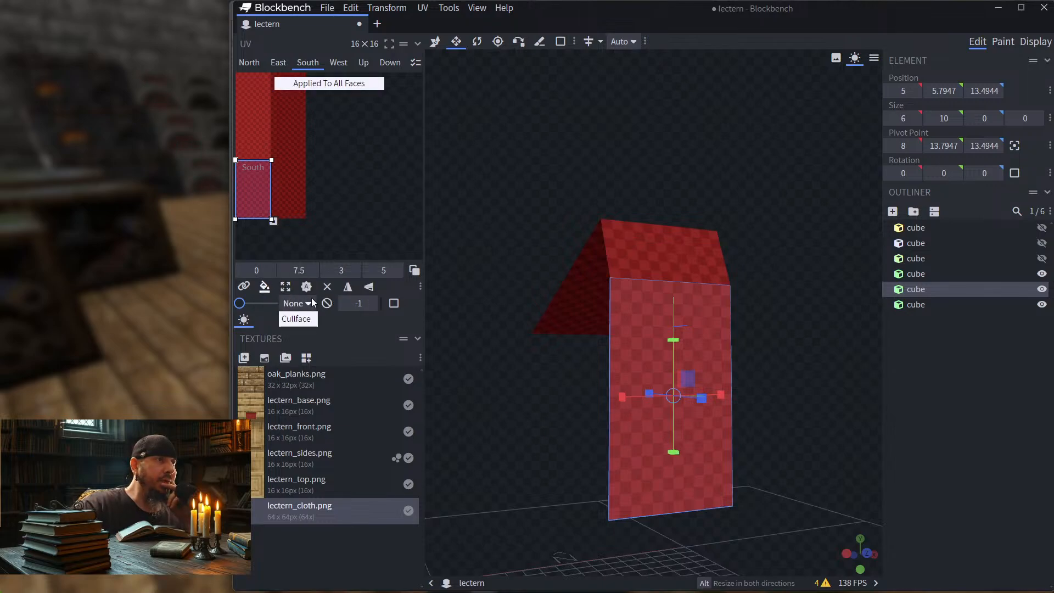
left_click_drag(501, 416, 718, 461)
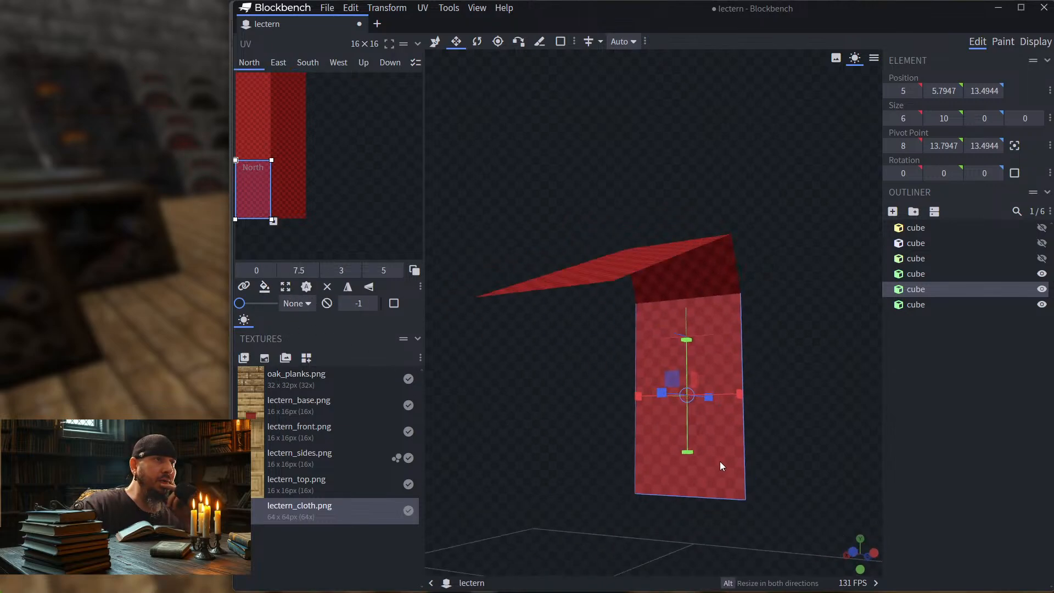
left_click(720, 462)
left_click_drag(254, 202, 285, 193)
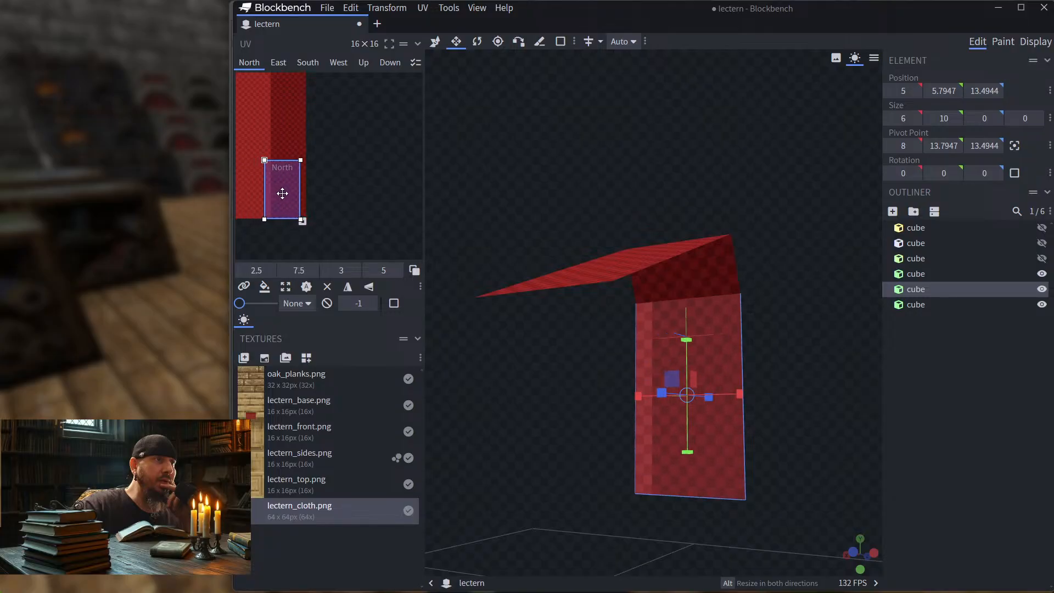
Step: Show the lectern's three hidden wooden cubes and clear the selection to view the whole model with its cloth
left_click_drag(571, 165, 604, 175)
left_click(1041, 243)
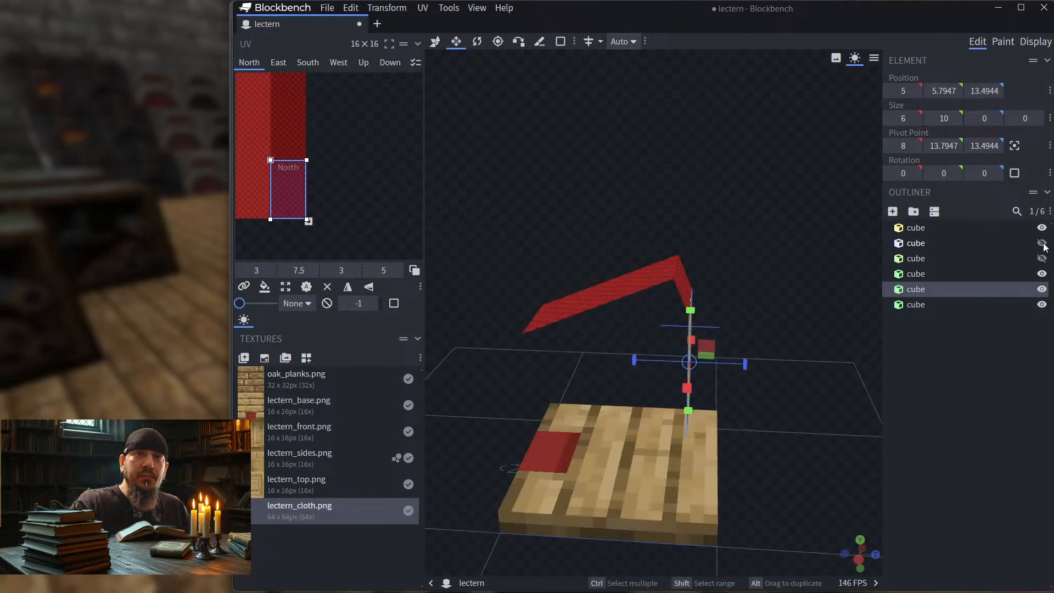
left_click(1041, 228)
left_click(1041, 258)
left_click_drag(811, 180, 711, 171)
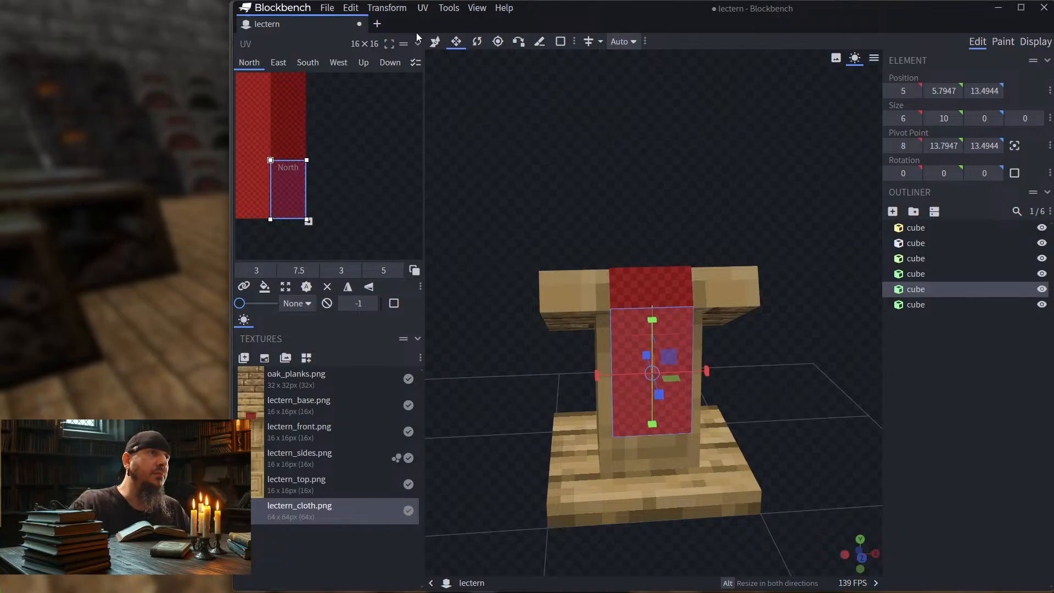
left_click(435, 41)
left_click(987, 434)
left_click_drag(656, 174, 815, 215)
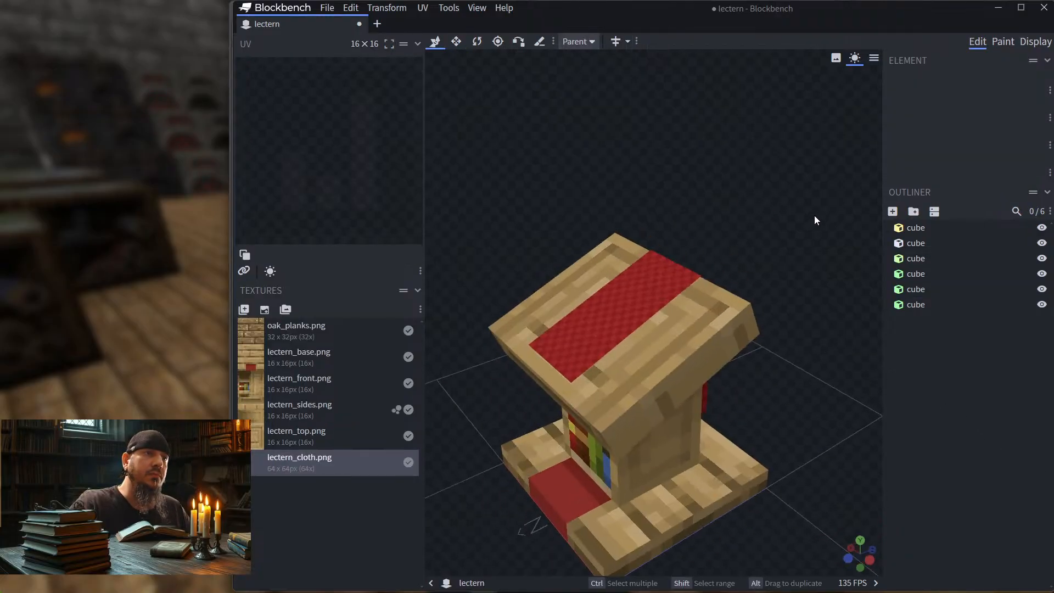
Step: Export the lectern as a Java Block/Item Model named lectern.json in the Klautos pack's models/block folder
left_click(336, 7)
mouse_move(372, 207)
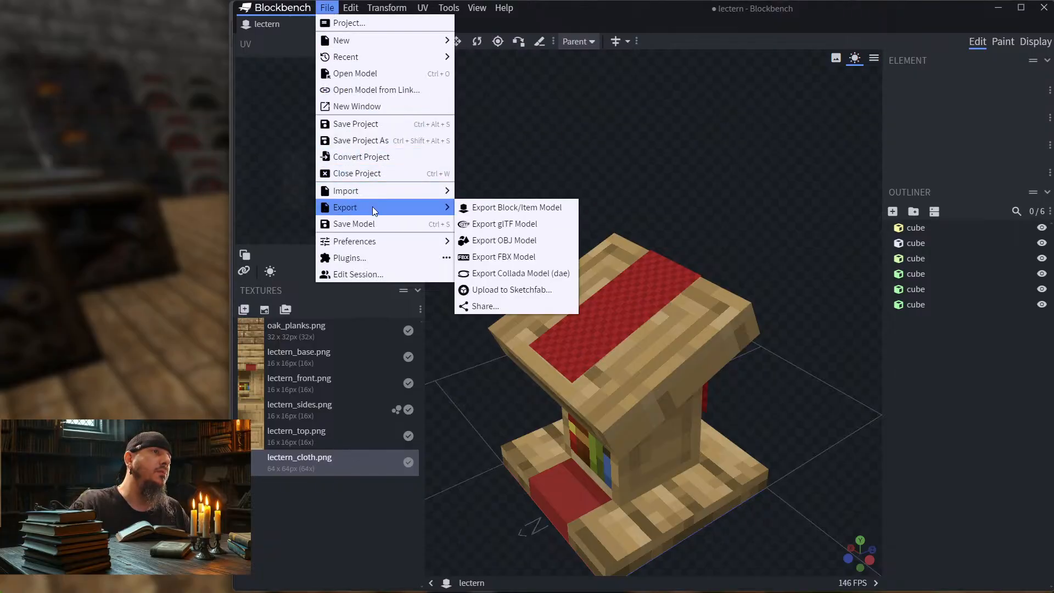
left_click(486, 207)
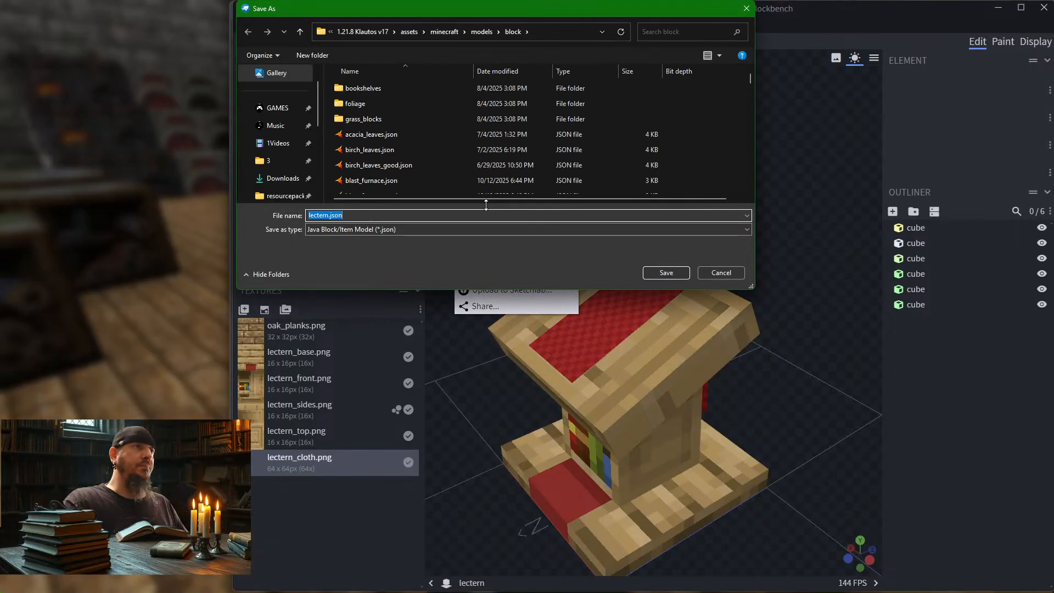
left_click(666, 273)
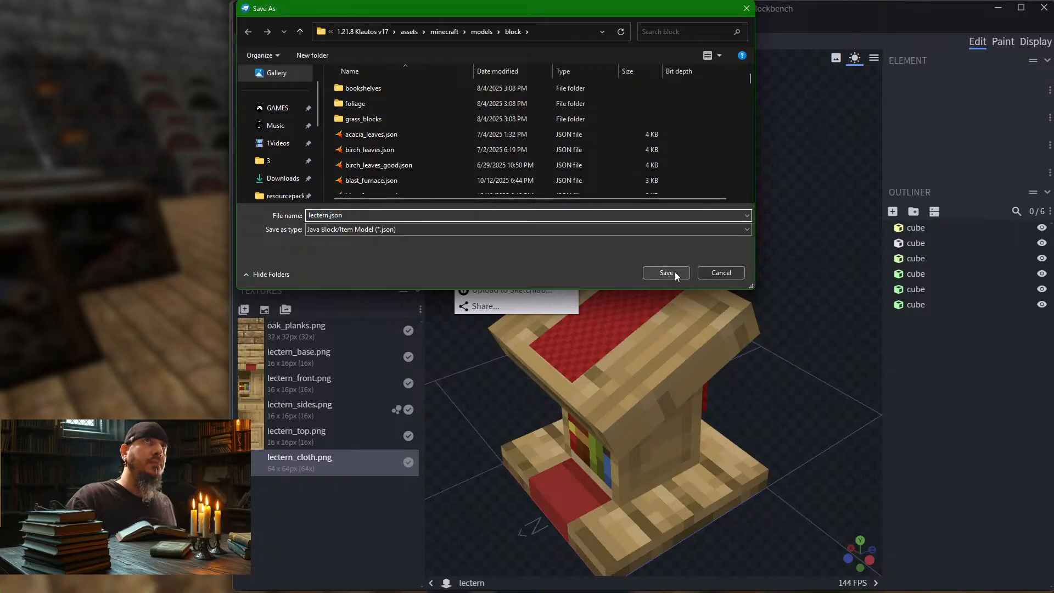
left_click(562, 321)
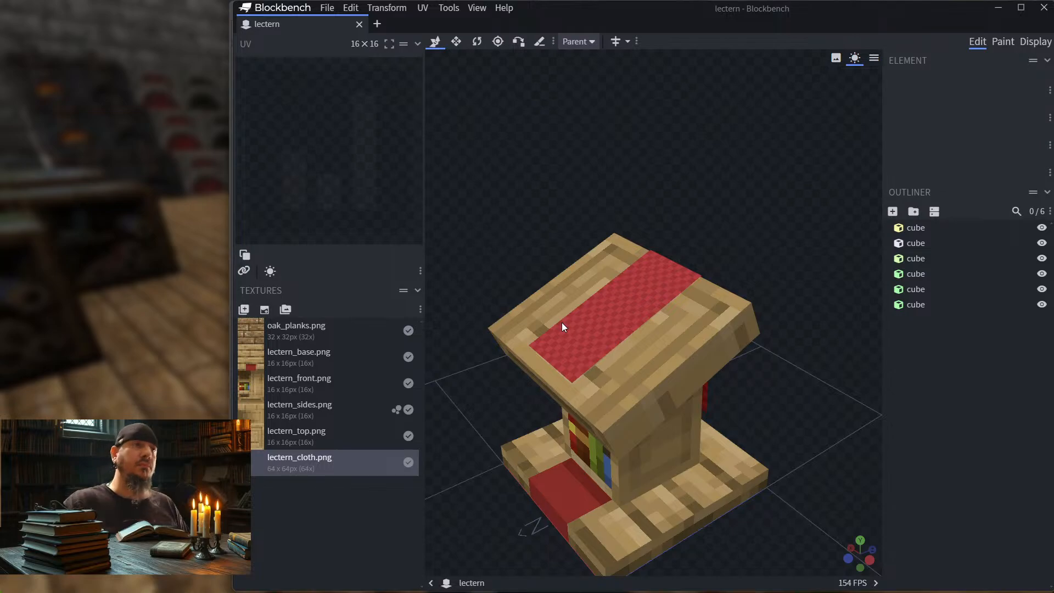
Step: Switch to Minecraft, resume the game and reload the resource packs
left_click(95, 157)
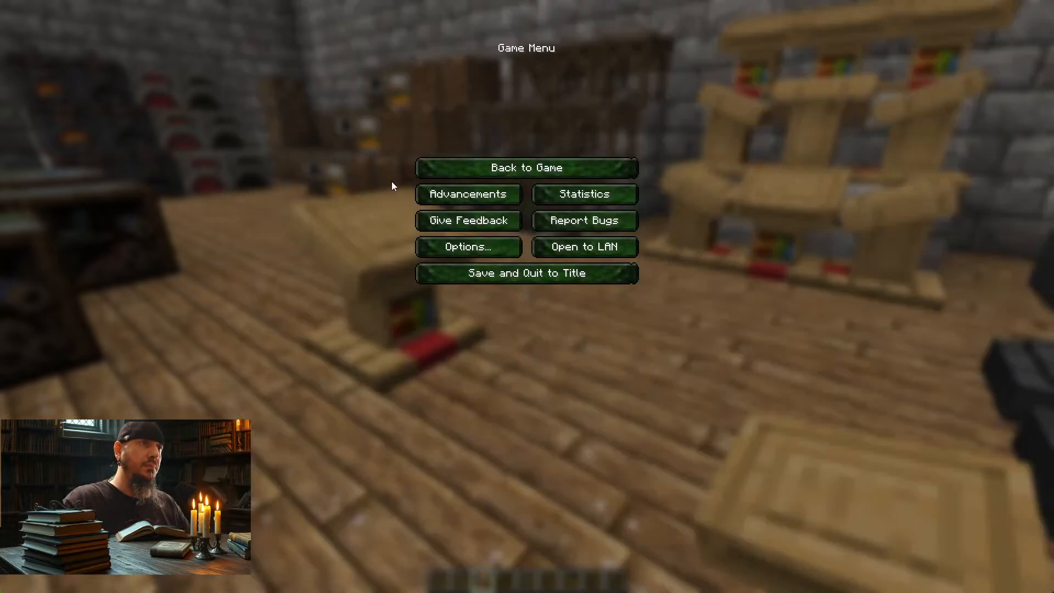
left_click(434, 169)
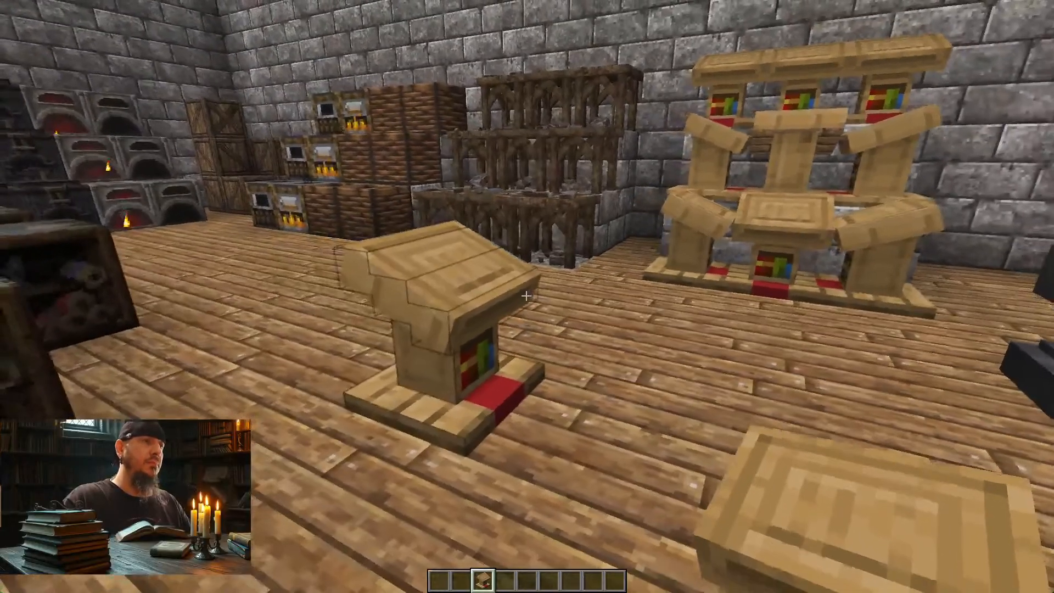
key("F3+t")
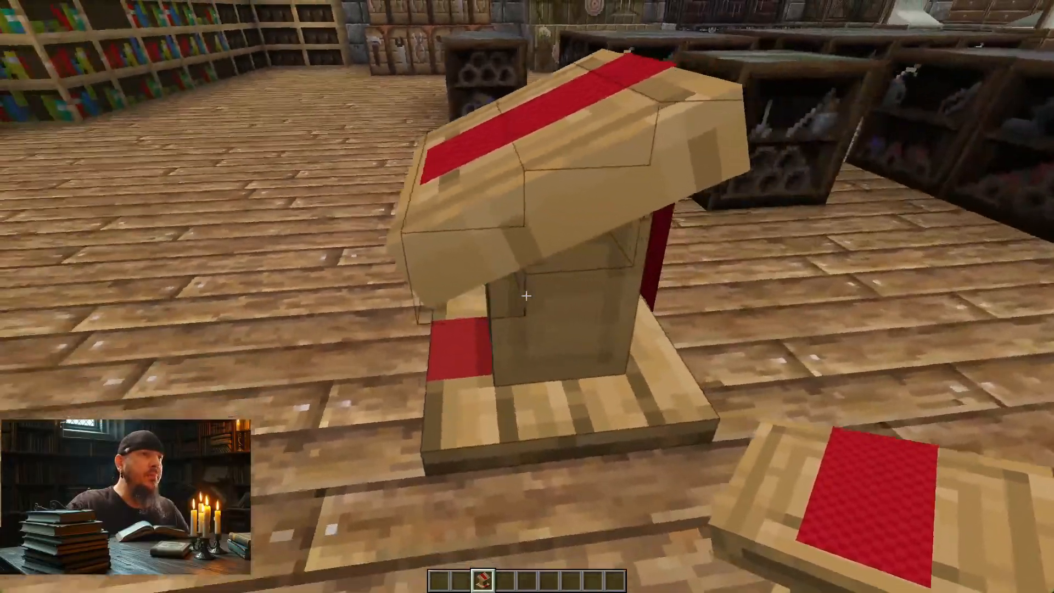
Step: Walk around the placed lectern to examine its red cloth from the back, front and sides
key("d")
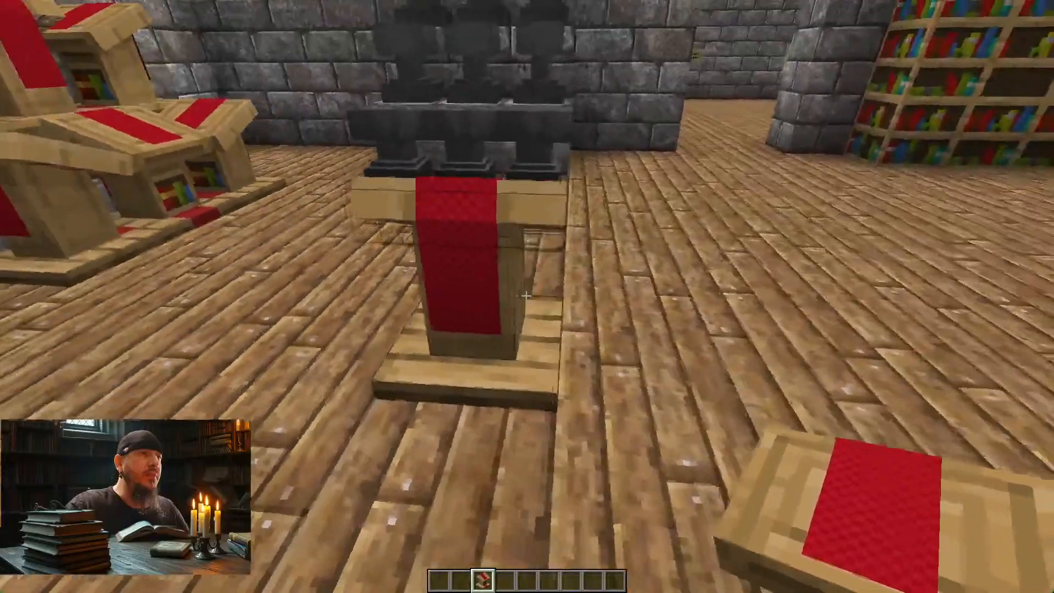
key("a")
key("a")
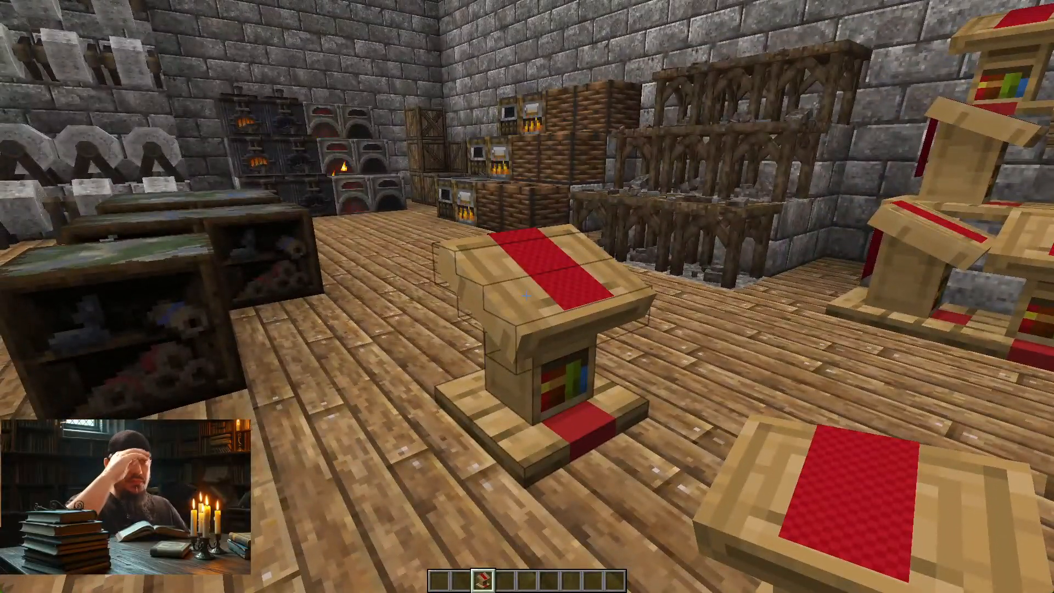
key("a")
key("a")
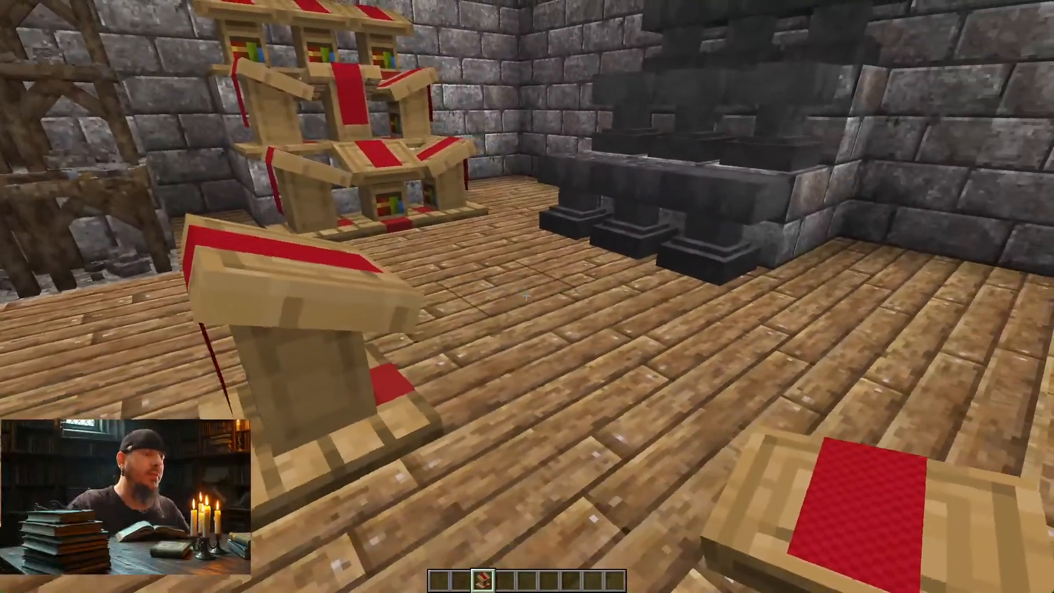
Step: Switch to Photoshop, add a mask limiting Layer 3's checker pattern to Layer 2's red area, and make Layer 2 active
key("alt+Tab")
key("alt+Tab")
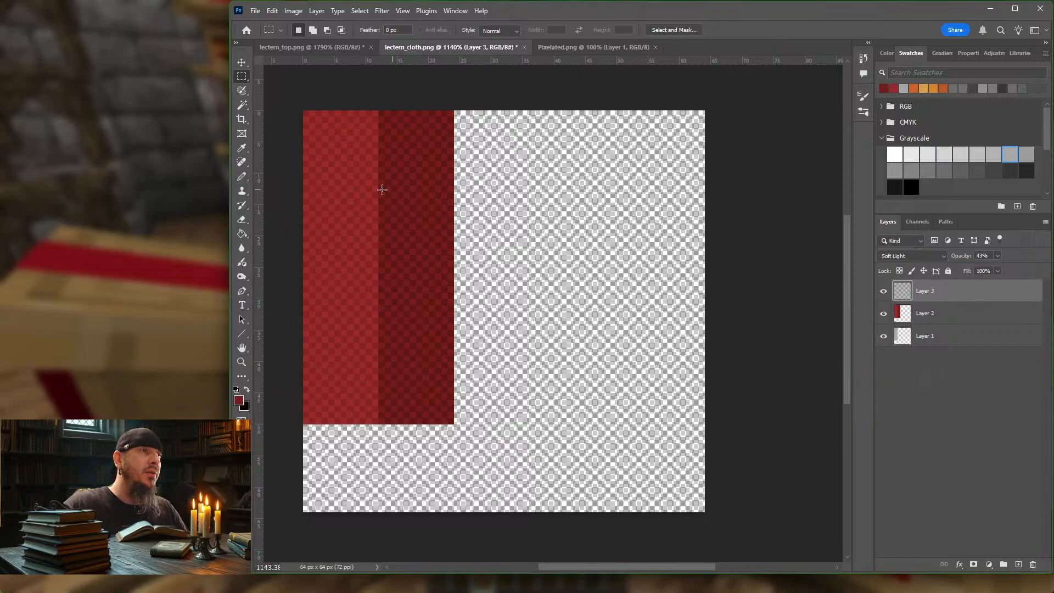
left_click(898, 318, "ctrl")
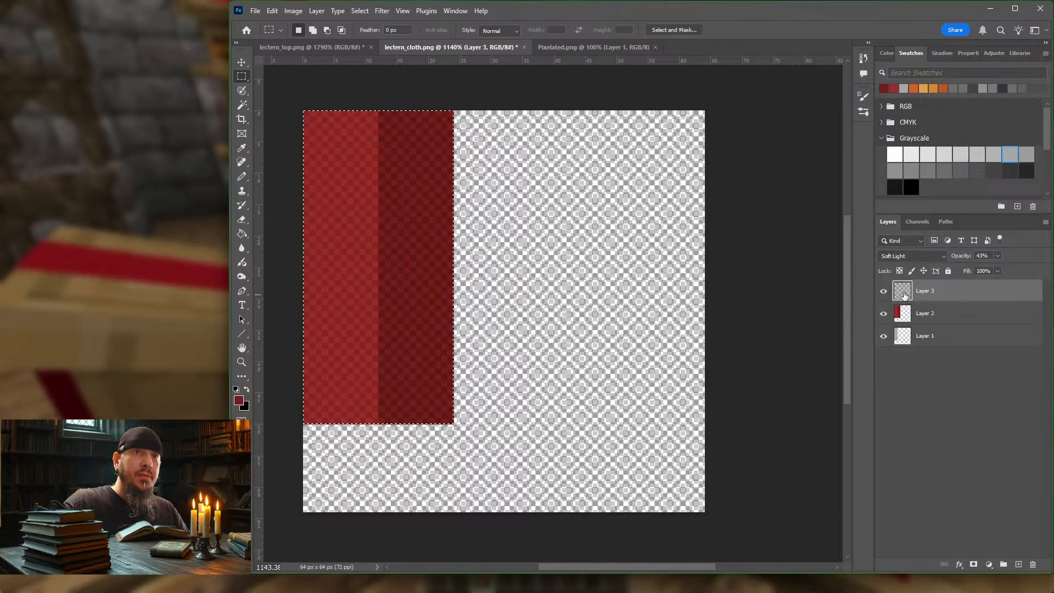
left_click(973, 563)
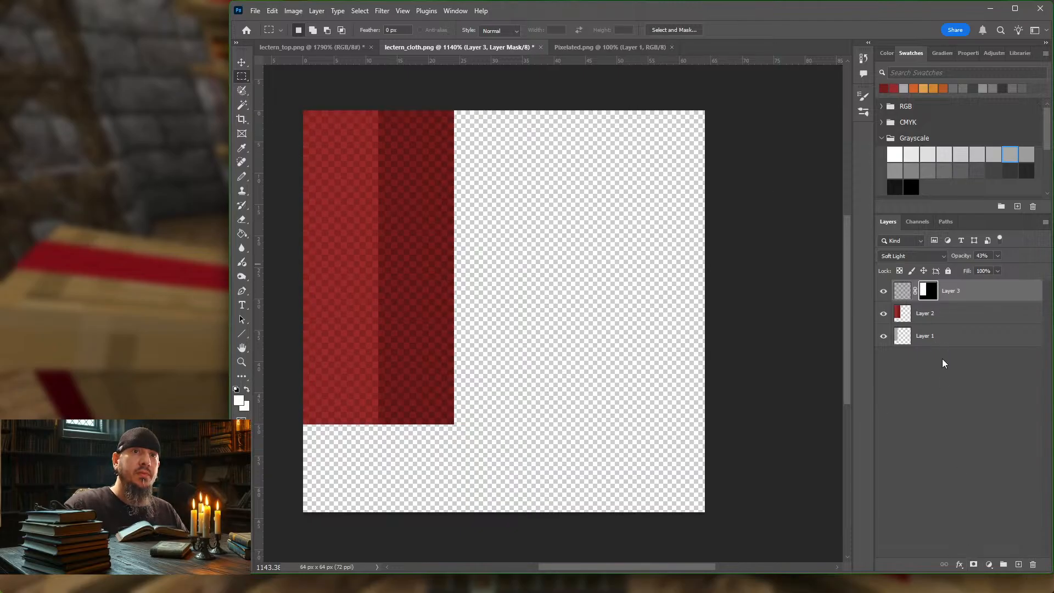
left_click(948, 323)
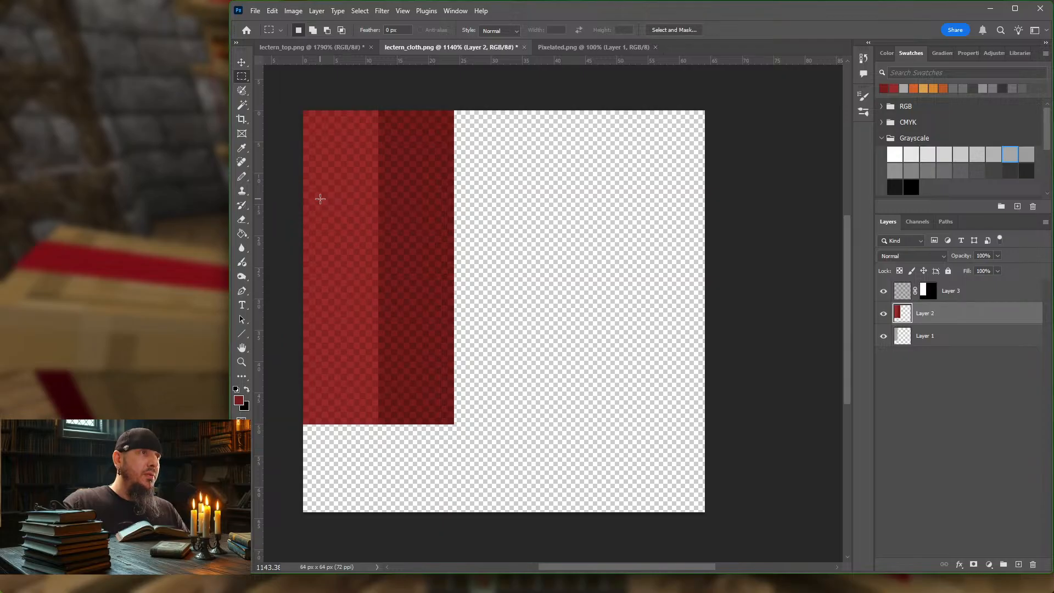
Step: Hide and show Layer 3 repeatedly to compare the plain red bands with the checker-patterned cloth
scroll(322, 199, "up", 2, "alt")
scroll(321, 199, "up", 1, "alt")
scroll(321, 199, "down", 2, "alt")
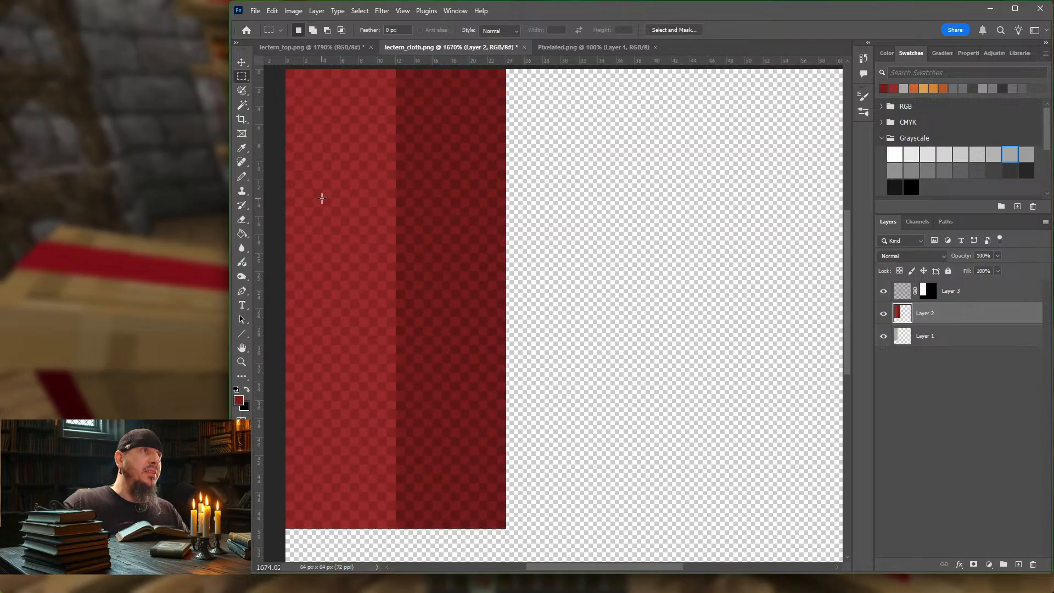
scroll(321, 199, "left", 5)
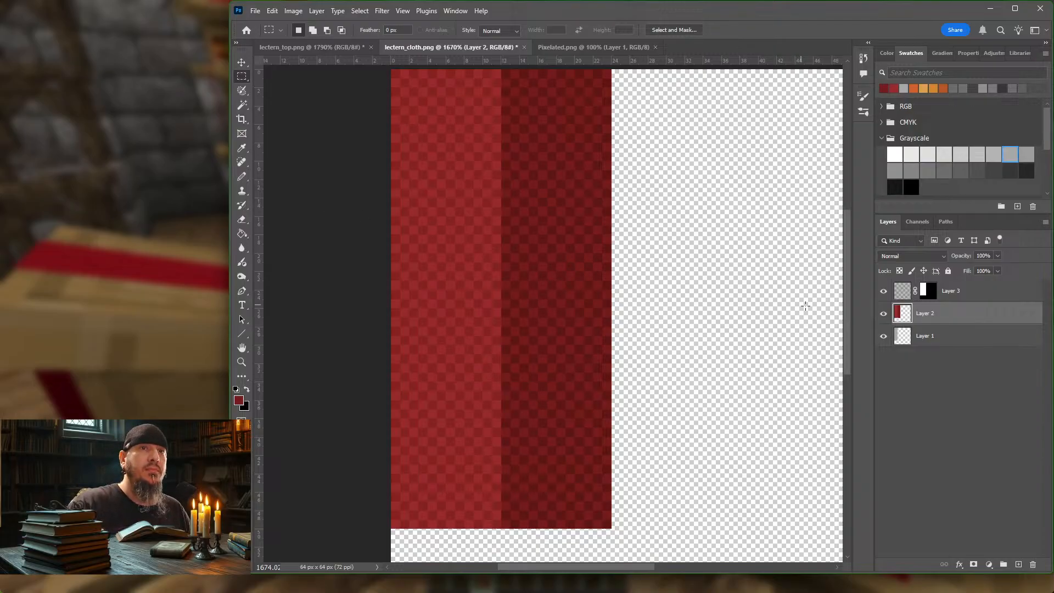
left_click(883, 292)
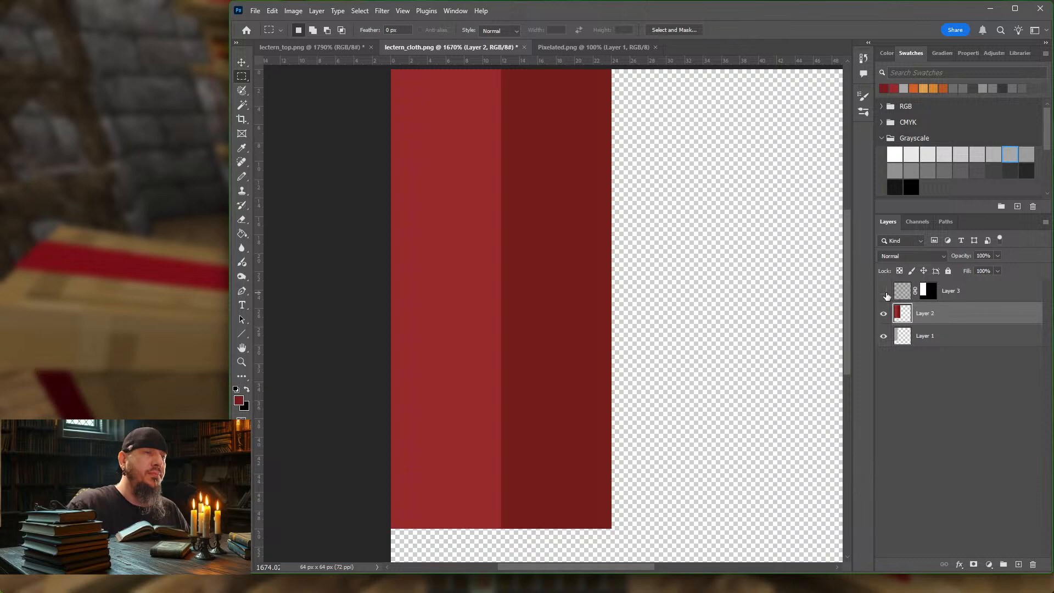
left_click(884, 291)
left_click(884, 291)
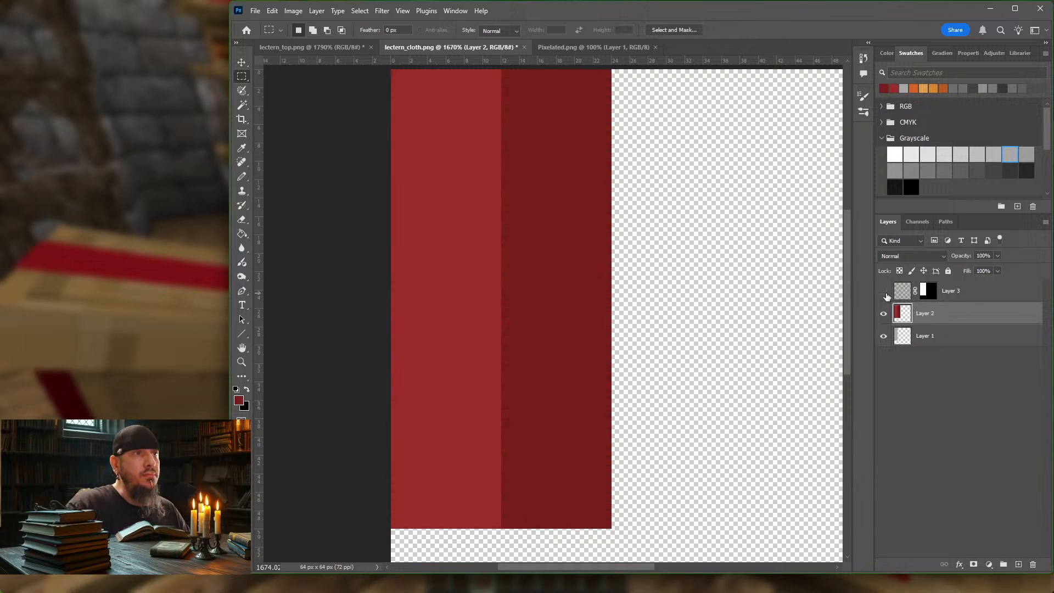
left_click(884, 292)
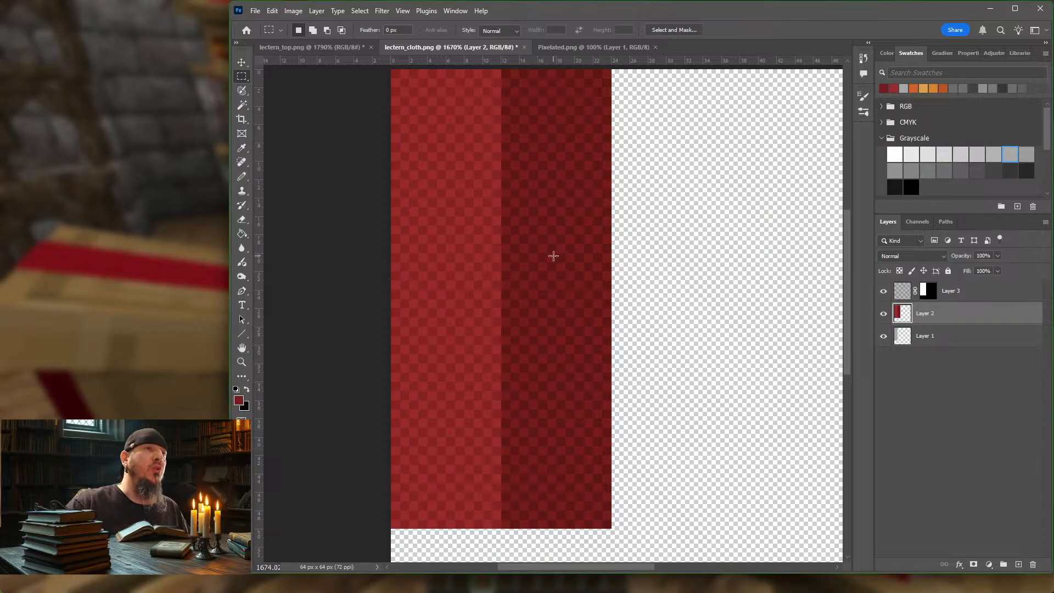
Step: Place two horizontal guides across the cloth texture, about 24 px and 30 px below its upper edge
scroll(518, 199, "up", 1)
scroll(518, 200, "down", 1)
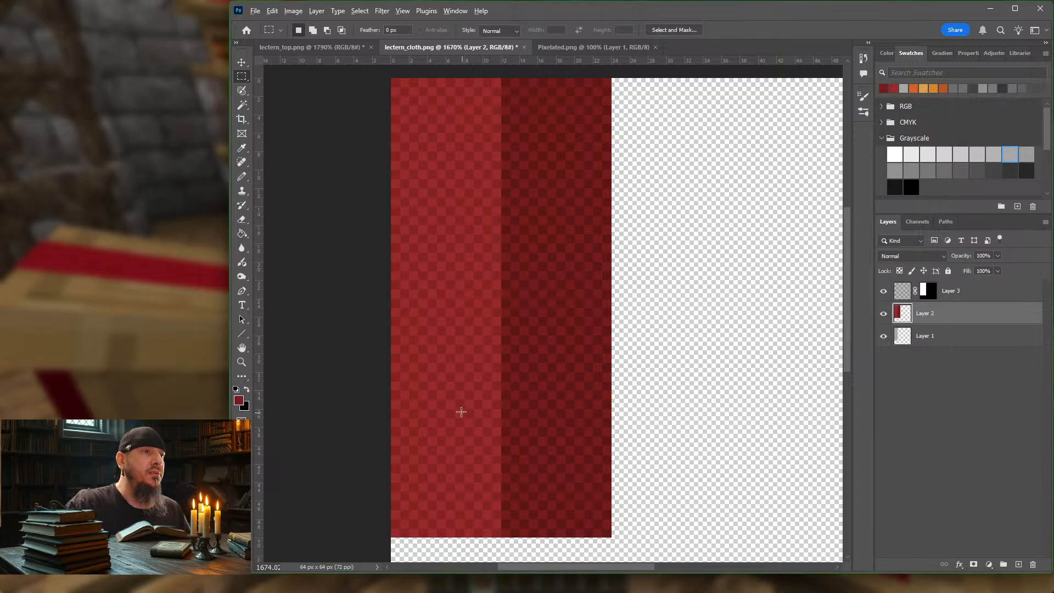
scroll(456, 411, "up", 3, "alt")
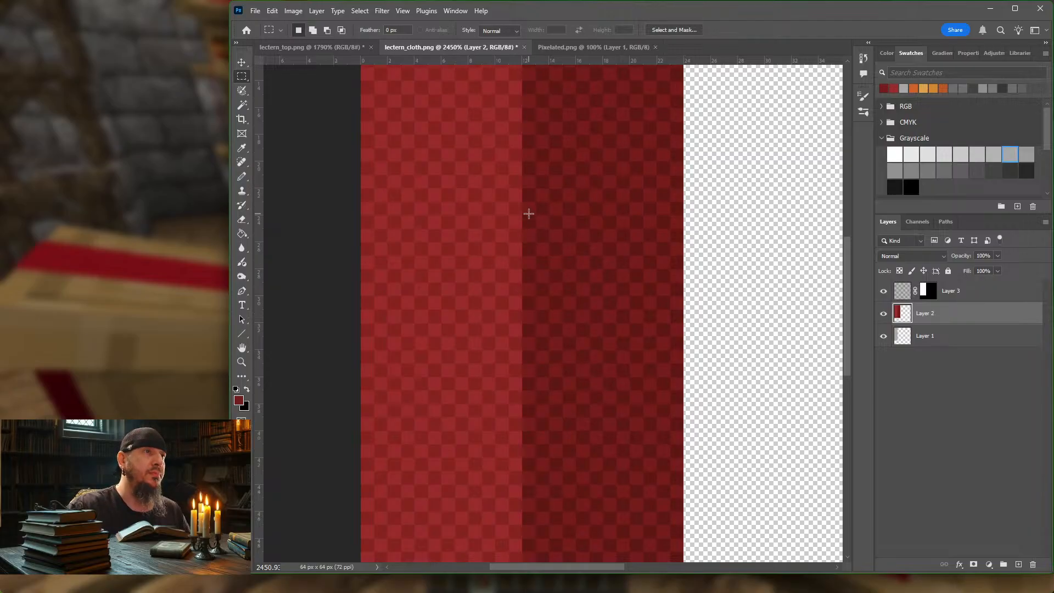
scroll(529, 214, "down", 2, "alt")
scroll(528, 214, "down", 1, "alt")
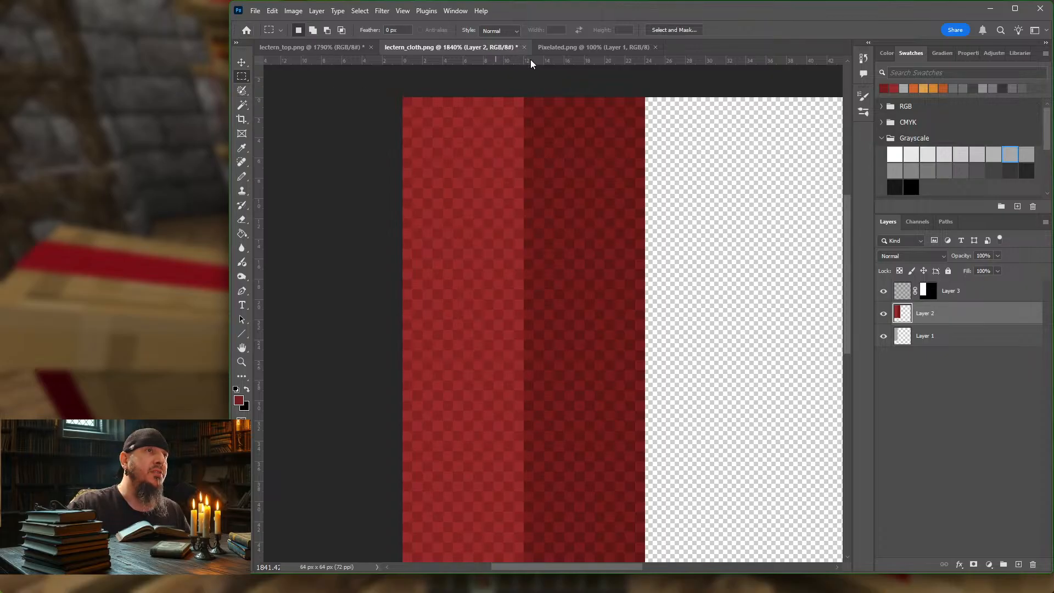
left_click_drag(531, 60, 560, 340)
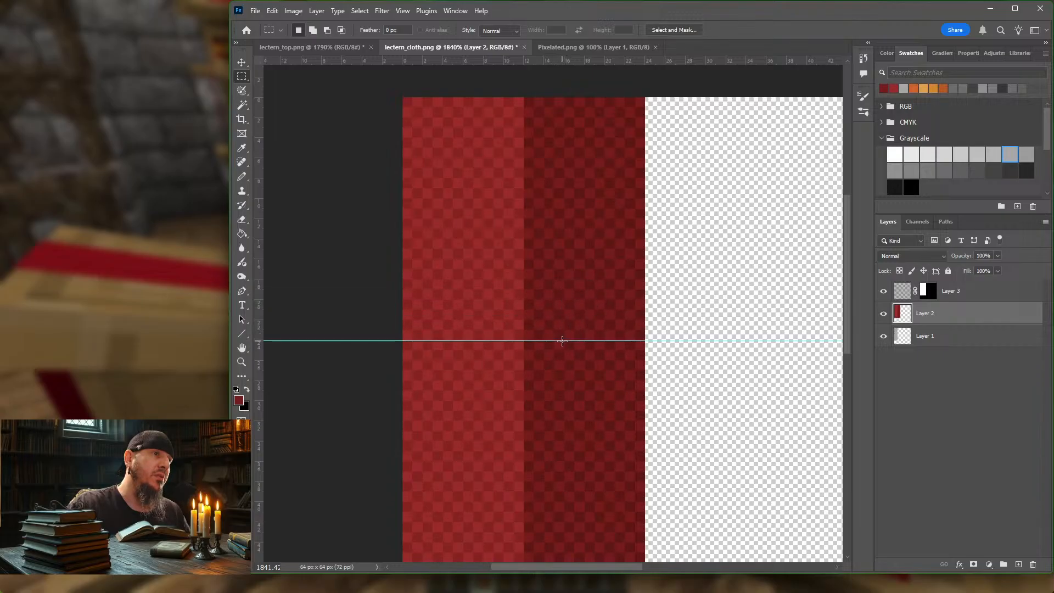
scroll(513, 165, "down", 3)
scroll(512, 166, "down", 1)
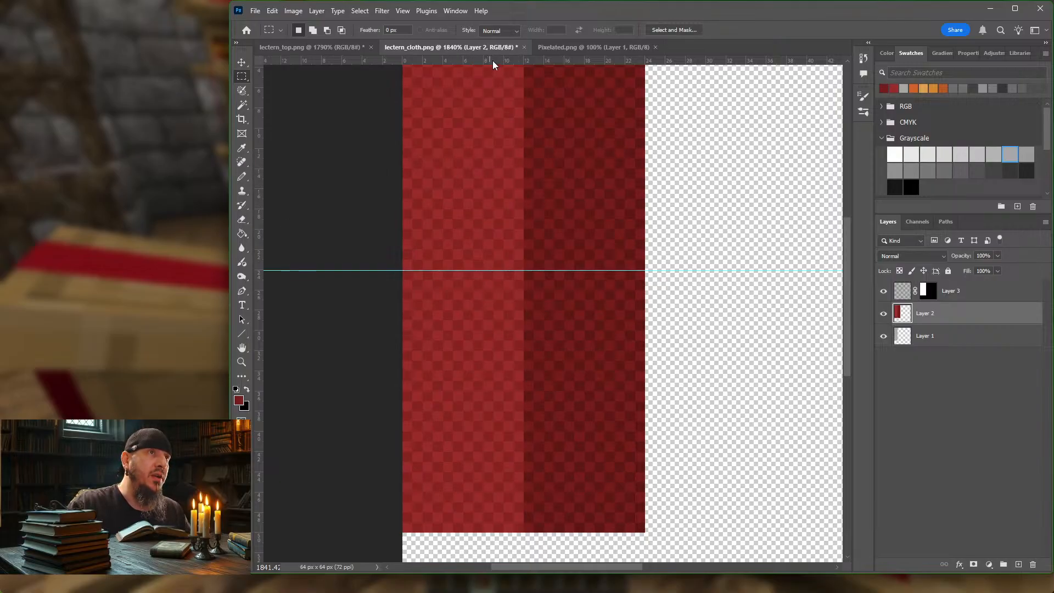
left_click_drag(493, 65, 500, 331)
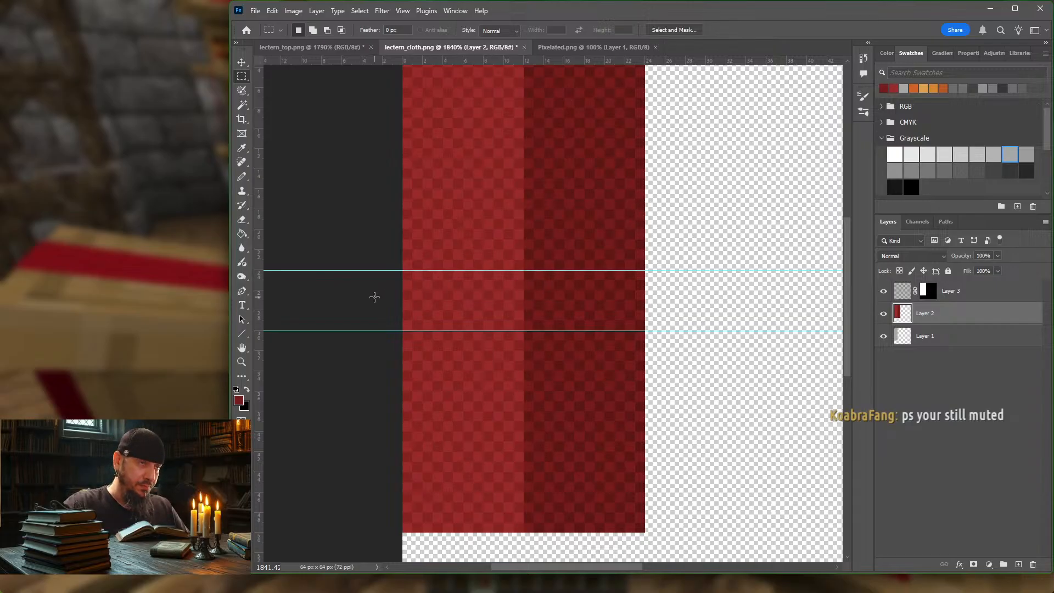
Step: Add a layer mask to Layer 2 and set the foreground colour to black
scroll(366, 230, "up", 3)
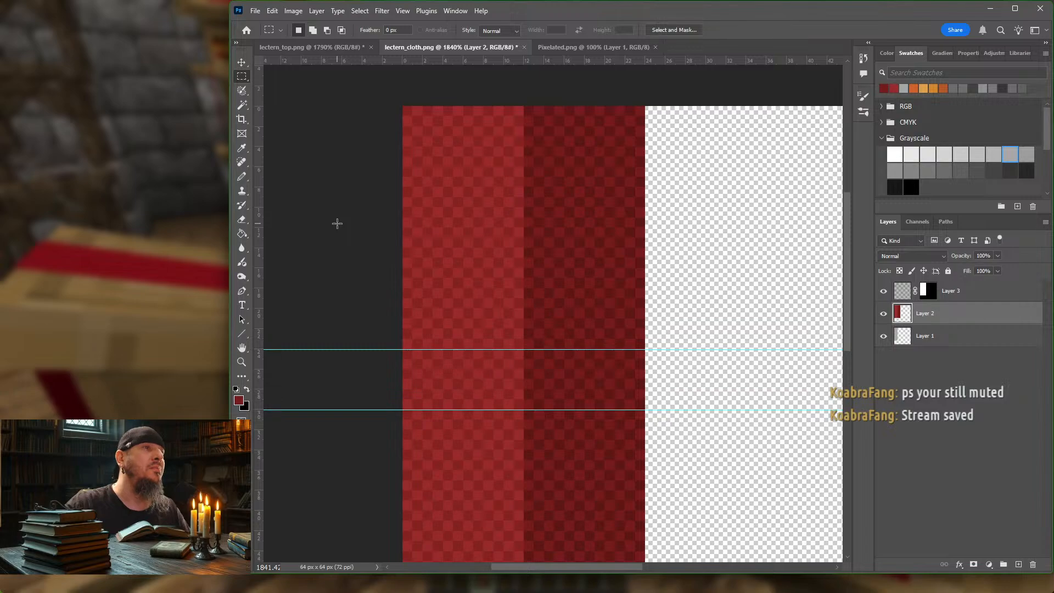
scroll(337, 223, "down", 2)
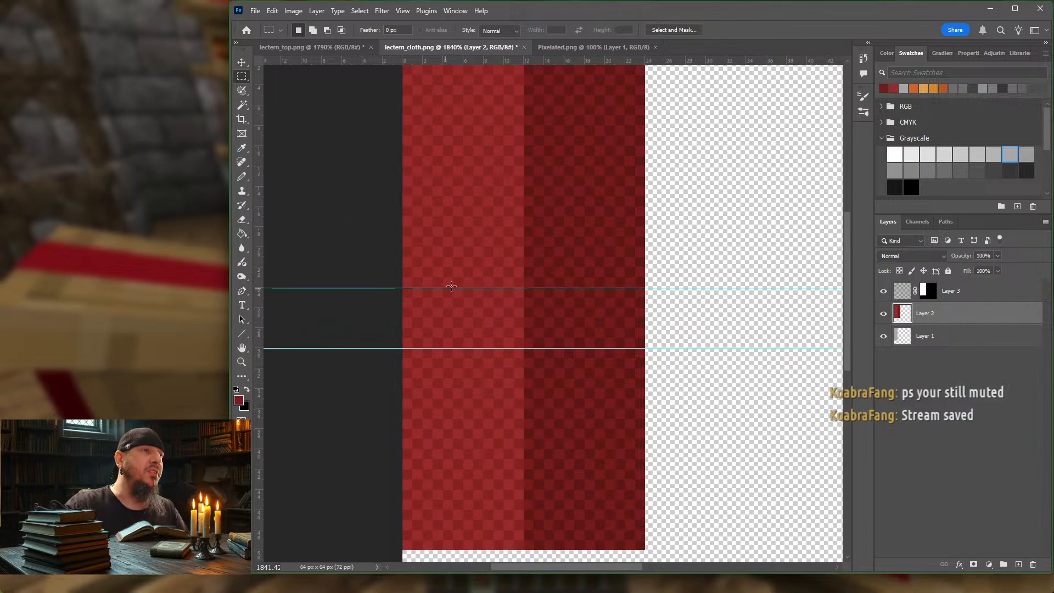
scroll(443, 254, "up", 1)
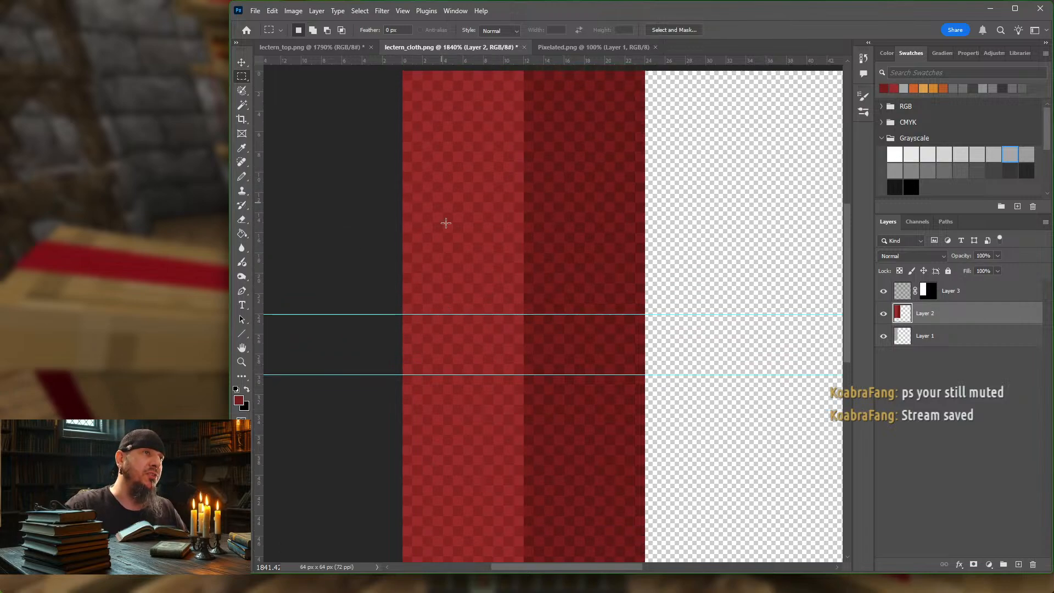
scroll(407, 325, "down", 2)
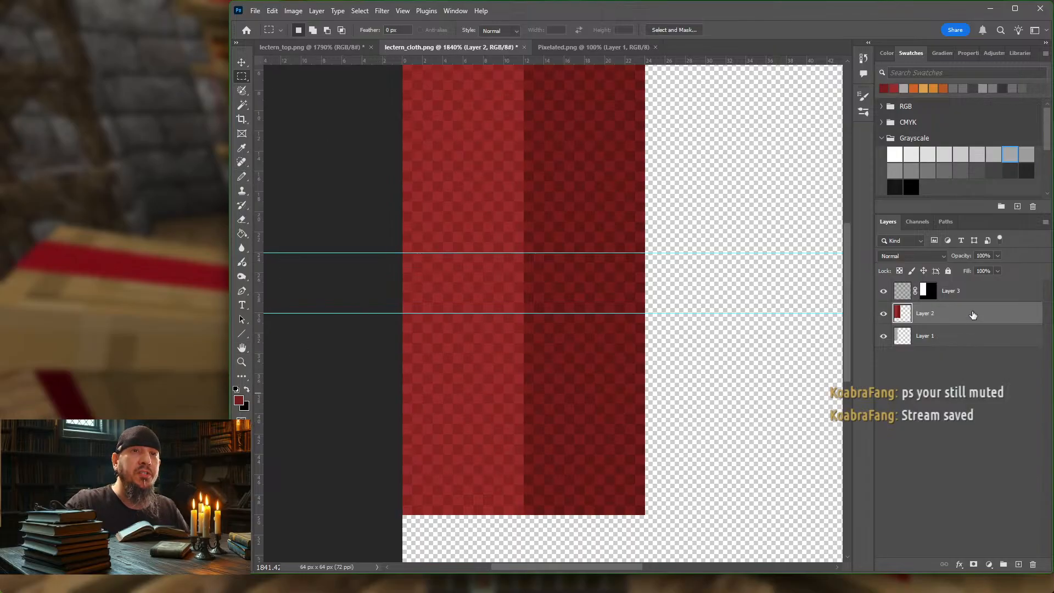
left_click(973, 564)
left_click(236, 389)
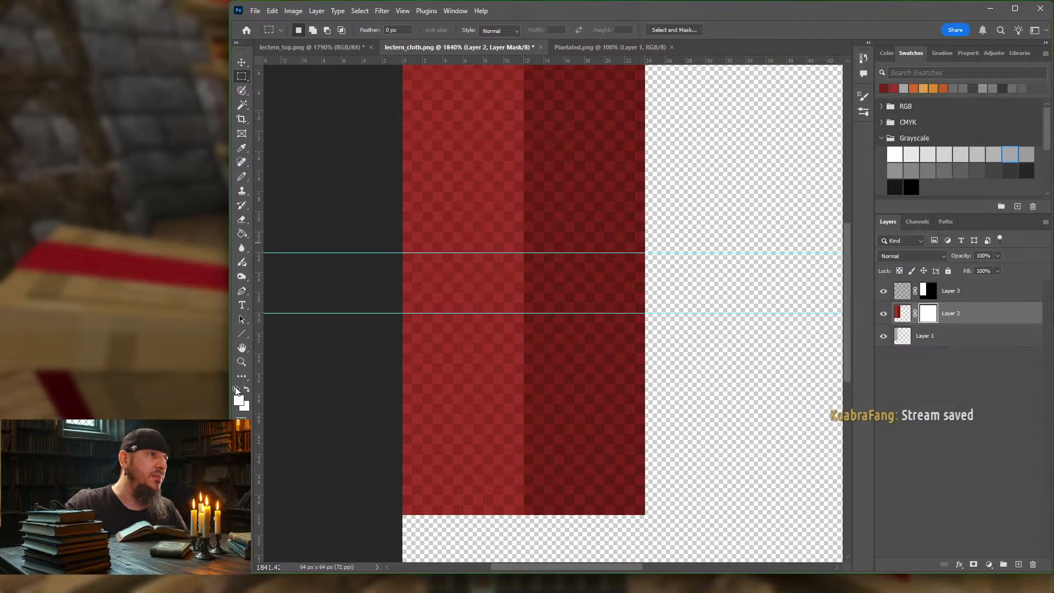
left_click(247, 389)
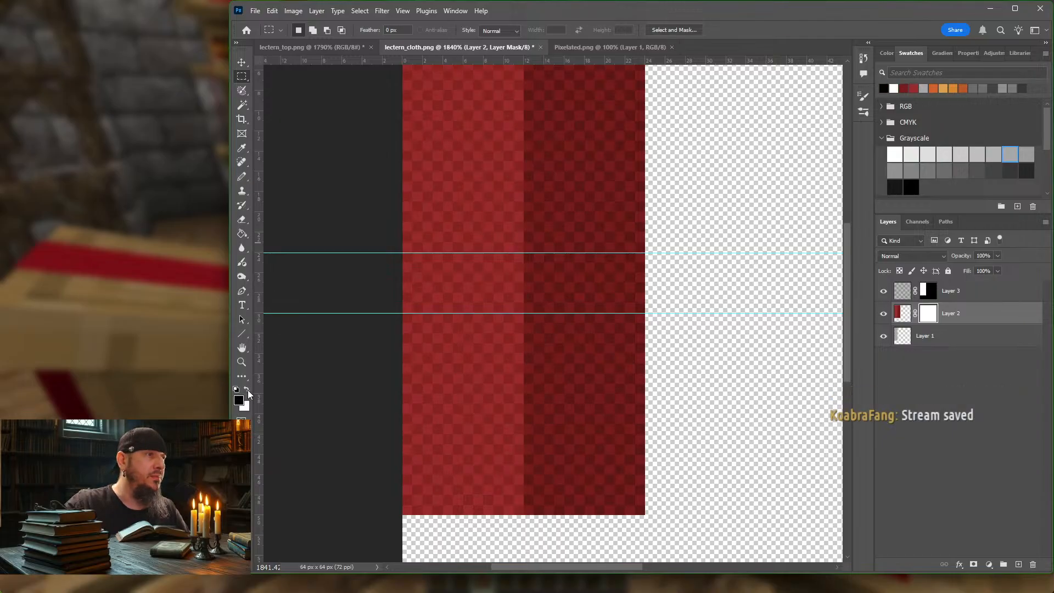
Step: Mask out a small stepped group of pixels at the bright red band's lower-left corner with the Pencil tool
left_click(242, 176)
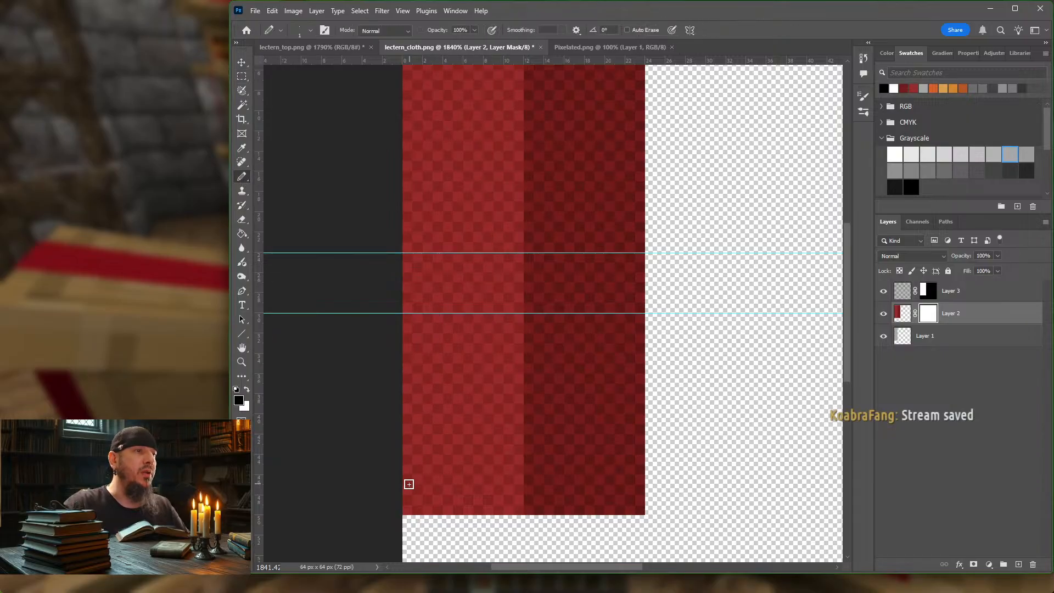
left_click(408, 510)
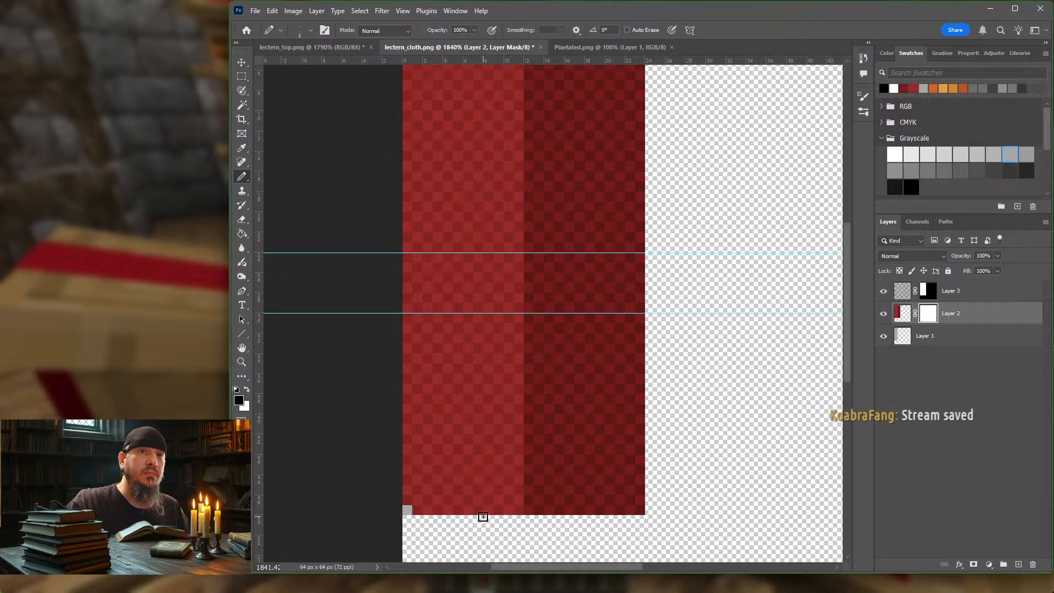
key("ctrl+z")
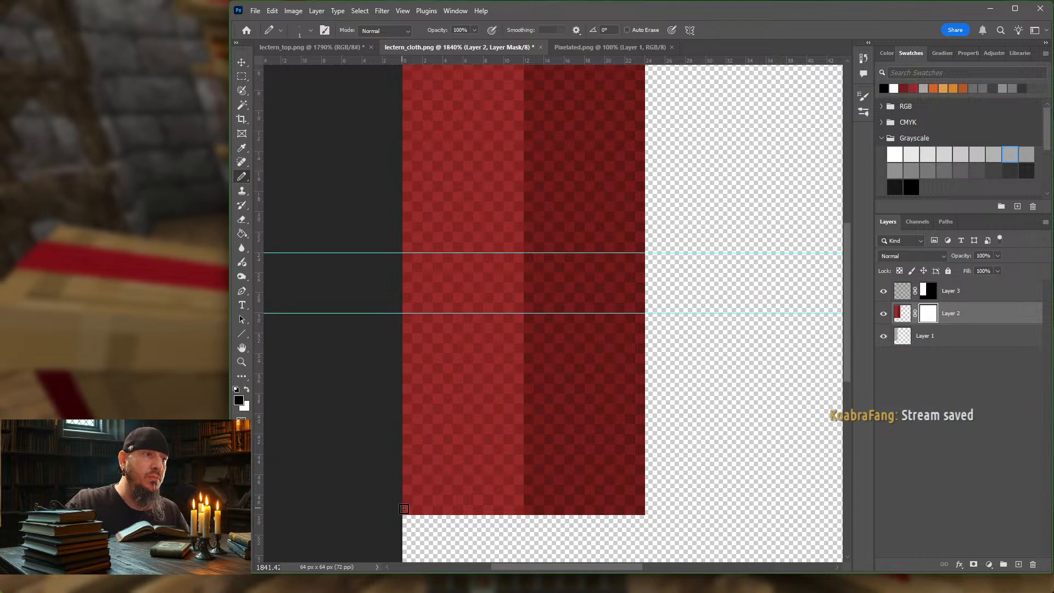
mouse_move(408, 510)
left_mouse_down()
mouse_move(407, 499)
mouse_move(425, 520)
left_mouse_up()
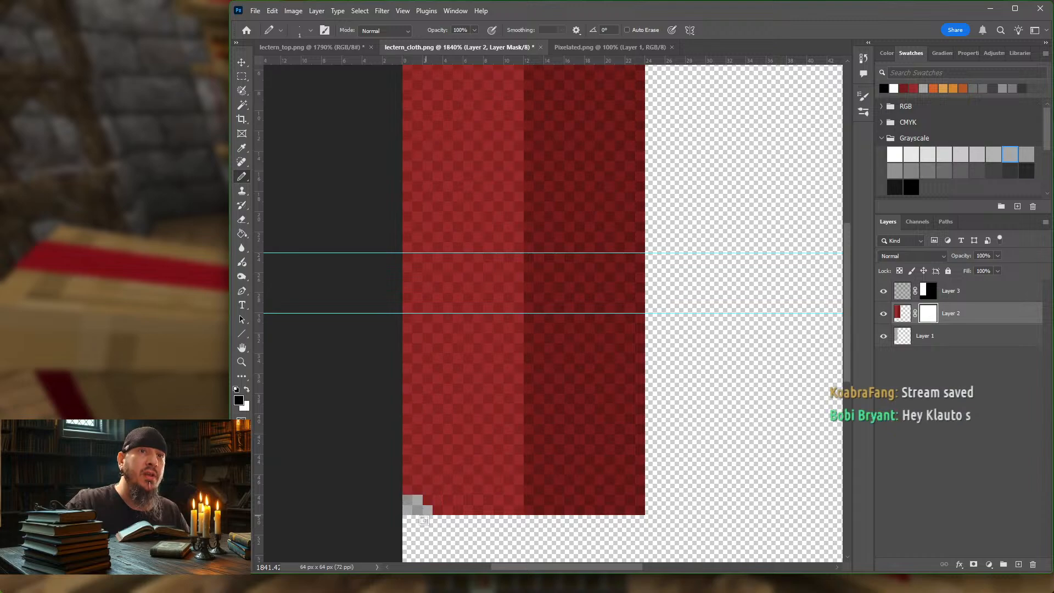
Step: With Layer 3 hidden, replace the stepped notch in Layer 2's mask with a 3 px square at the bright red band's lower-left corner
left_click(883, 291)
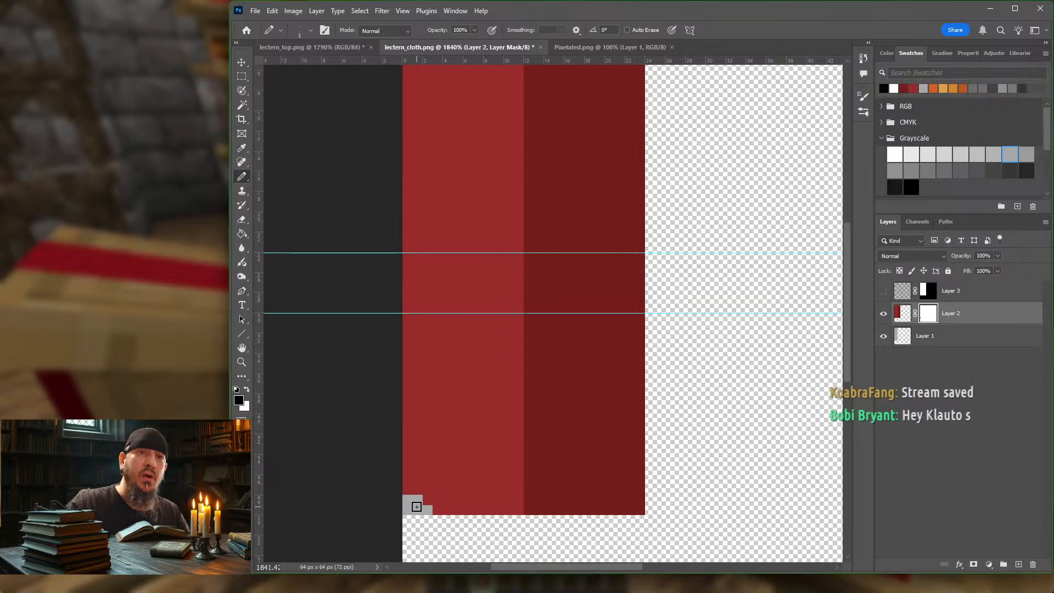
left_click(984, 322)
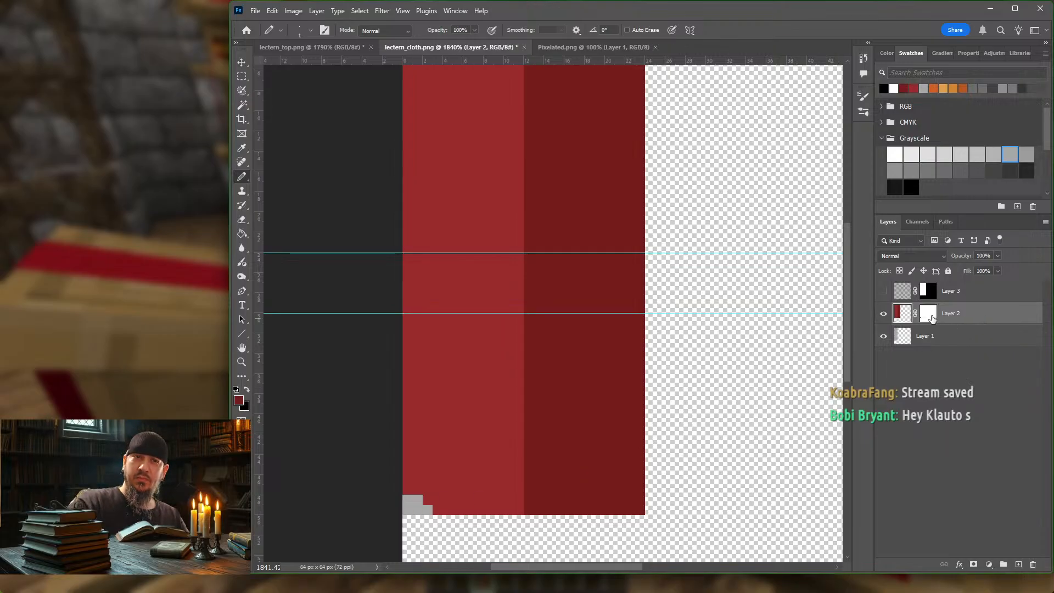
left_click(931, 319)
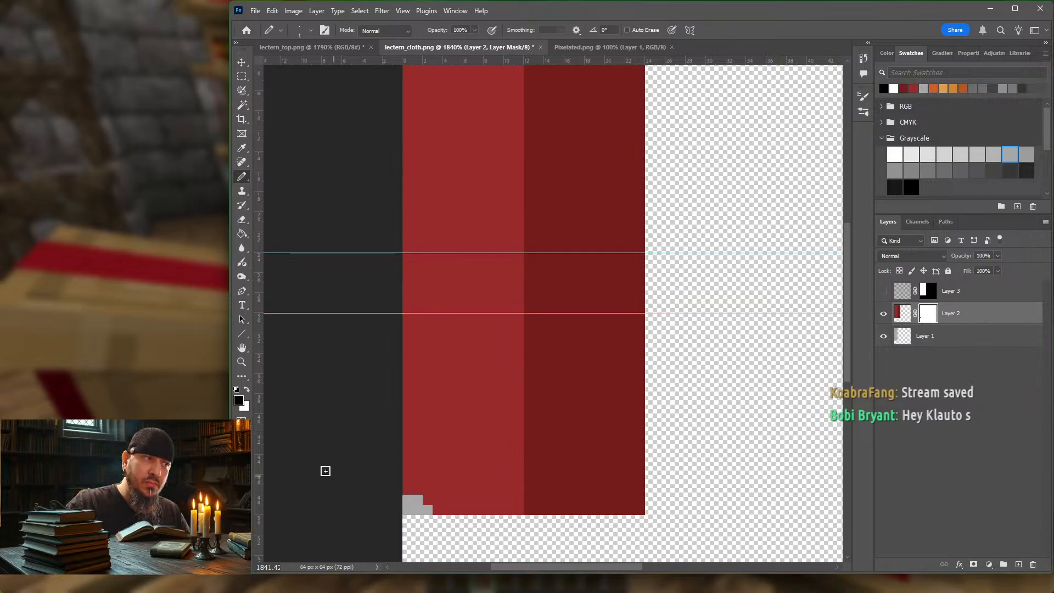
left_click(245, 390)
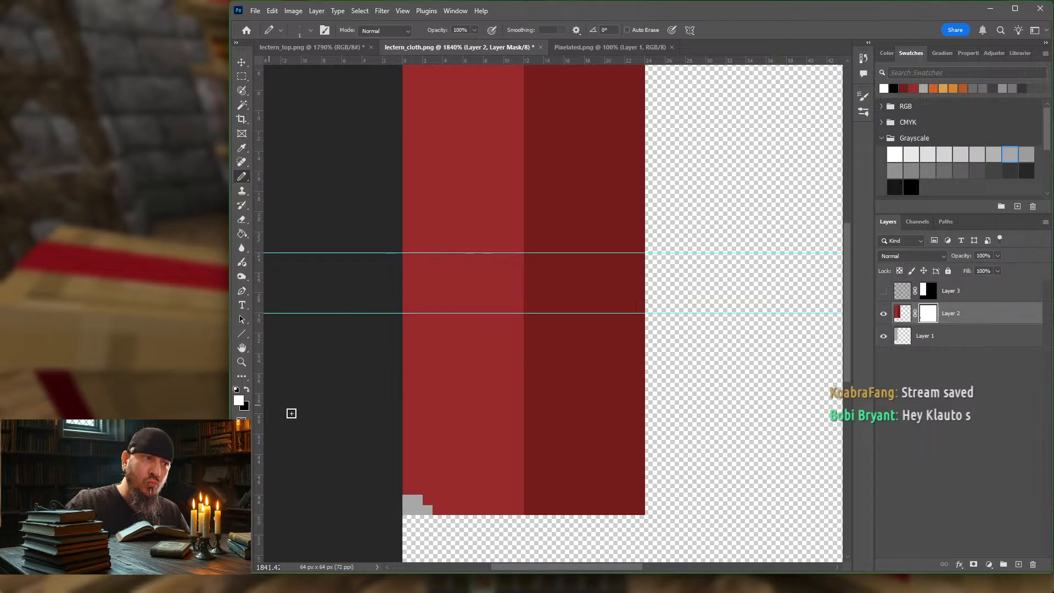
mouse_move(414, 502)
left_mouse_down()
mouse_move(409, 510)
mouse_move(431, 510)
left_mouse_up()
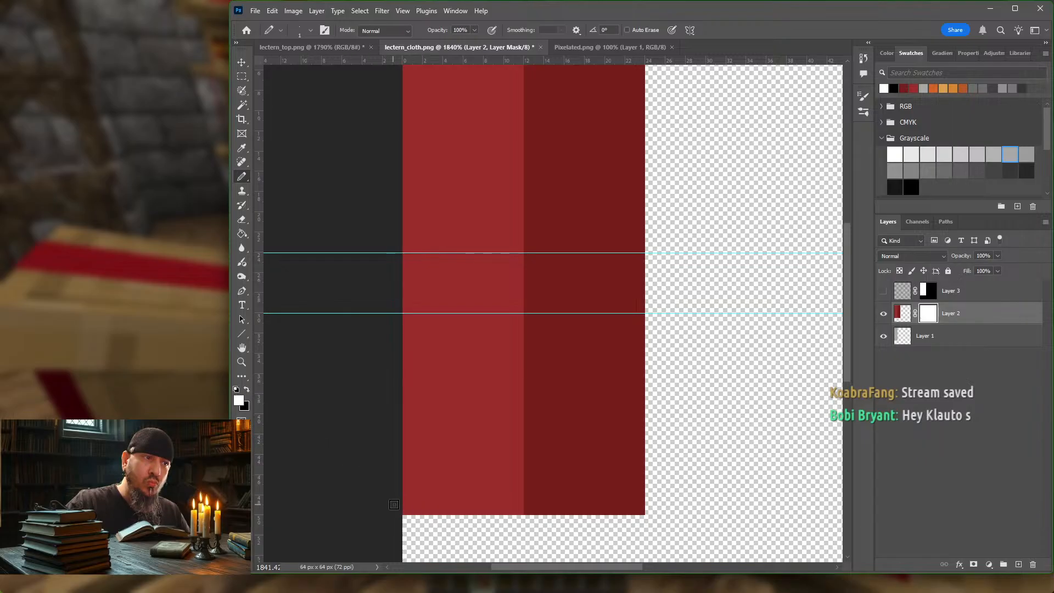
left_click(247, 389)
mouse_move(407, 511)
left_mouse_down()
mouse_move(419, 500)
mouse_move(408, 491)
left_mouse_up()
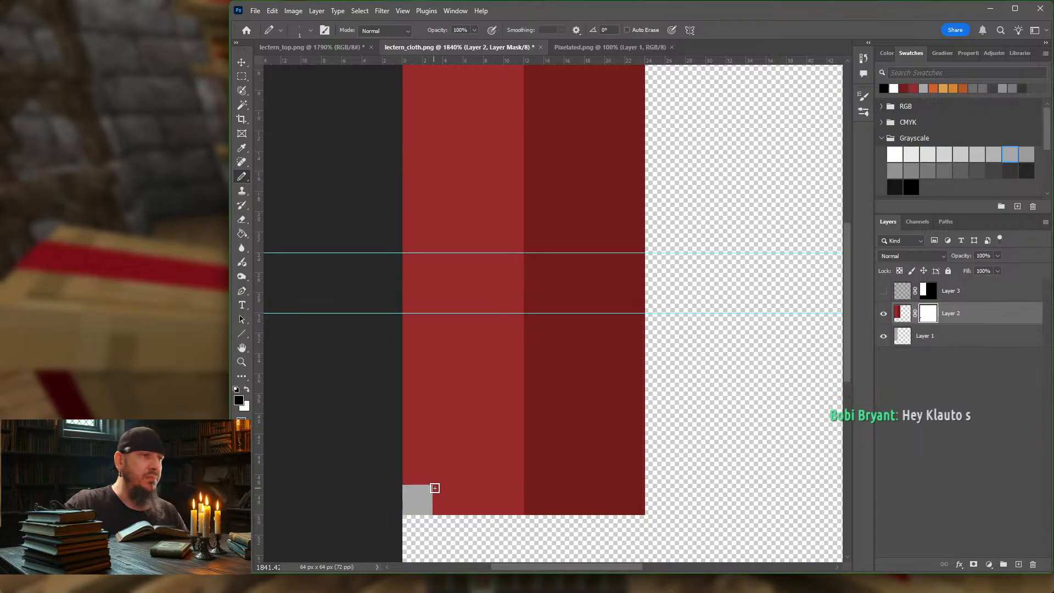
Step: Hide Layer 1 and delete it
left_click(883, 335)
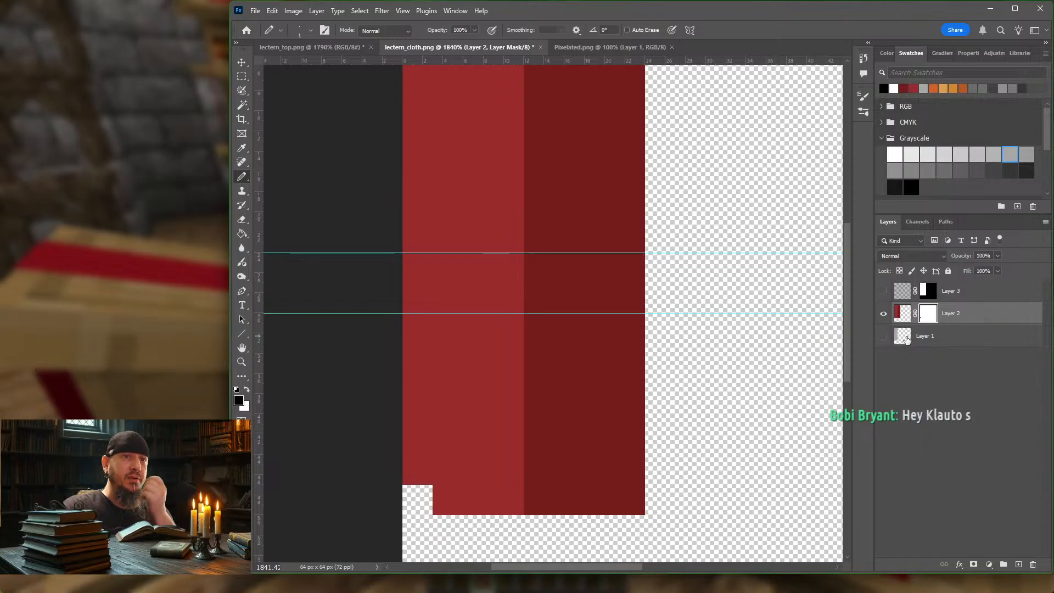
left_click(971, 346)
key("Delete")
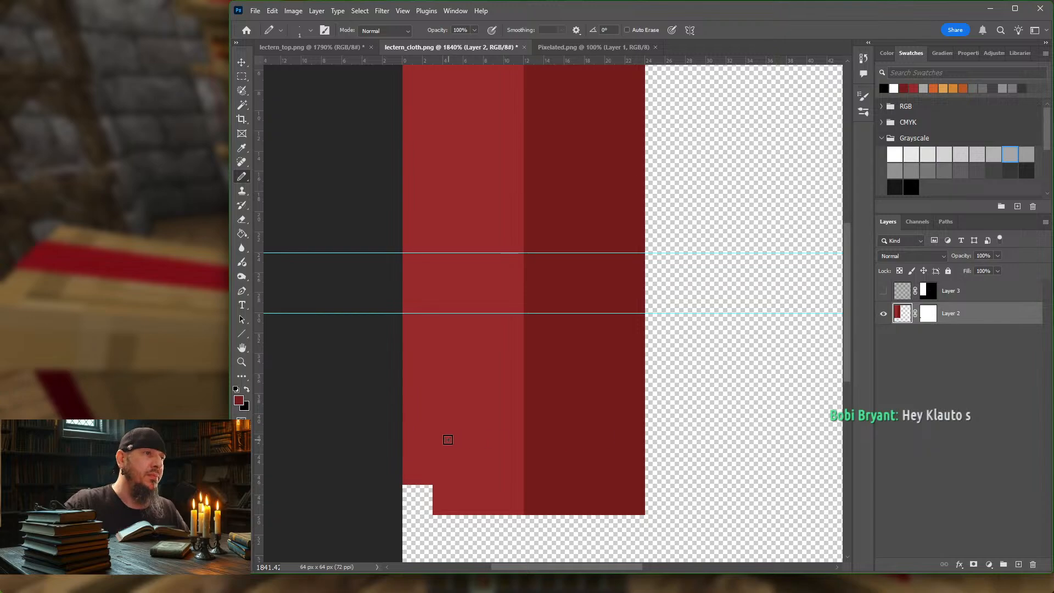
Step: Restore the masked corner square of the bright red band by painting white on Layer 2's mask
key("d")
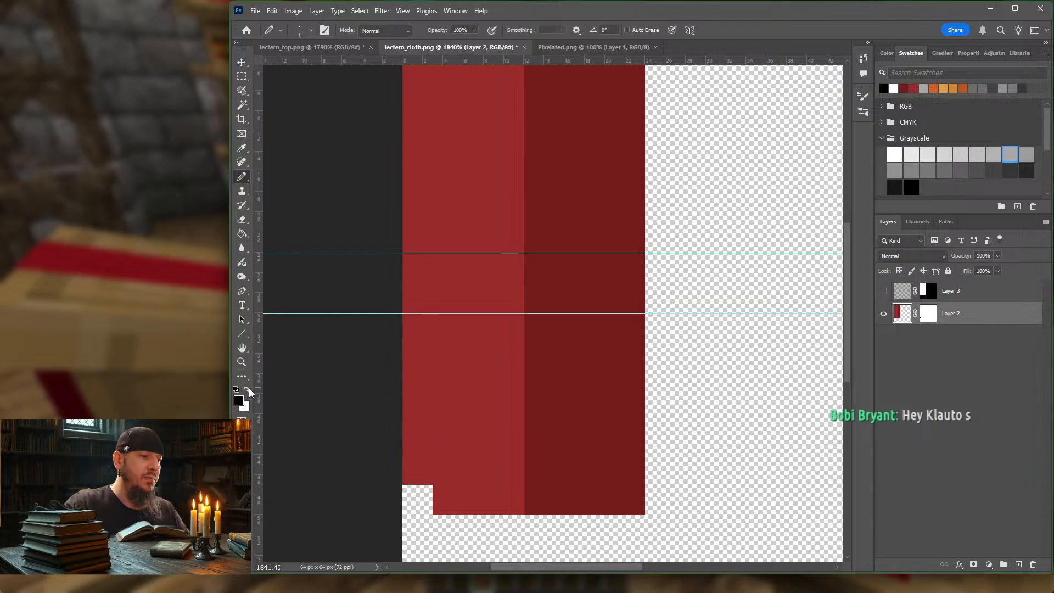
left_click(248, 389)
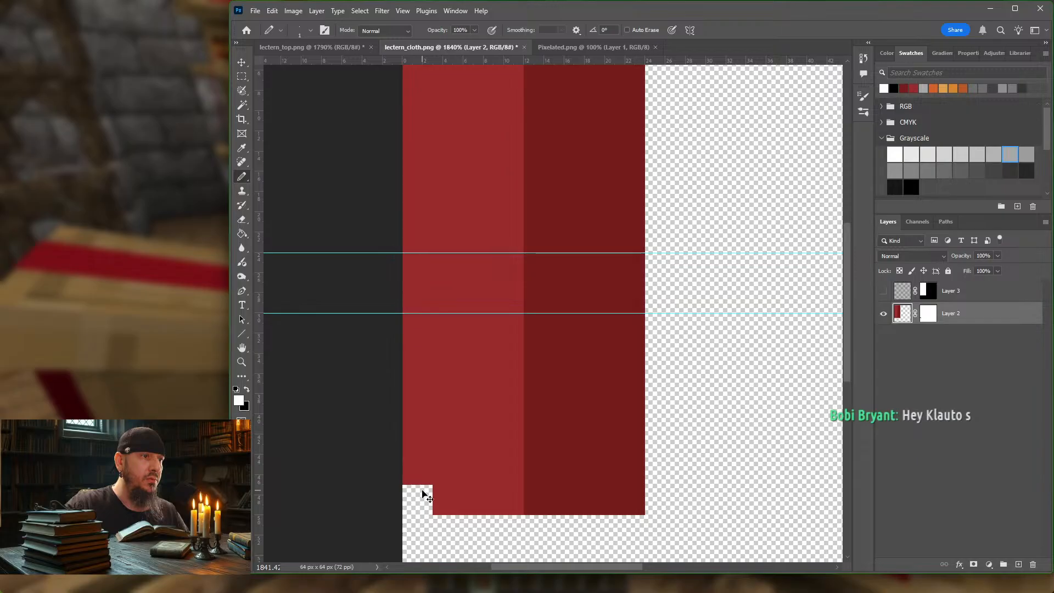
key("ctrl+z")
key("ctrl+shift+z")
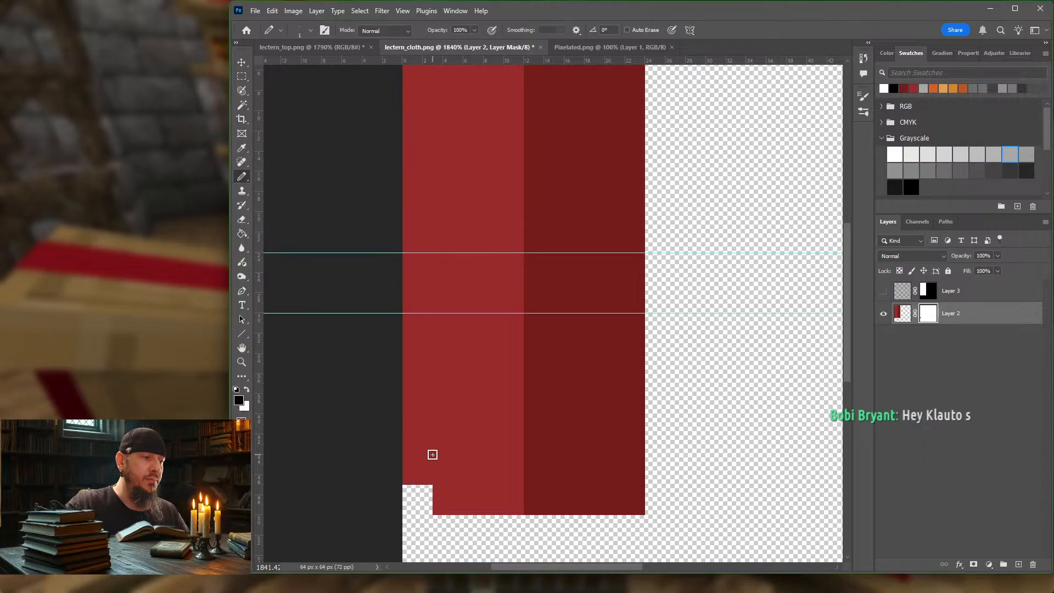
key("x")
mouse_move(427, 486)
left_mouse_down()
mouse_move(427, 507)
mouse_move(403, 489)
mouse_move(405, 506)
left_mouse_up()
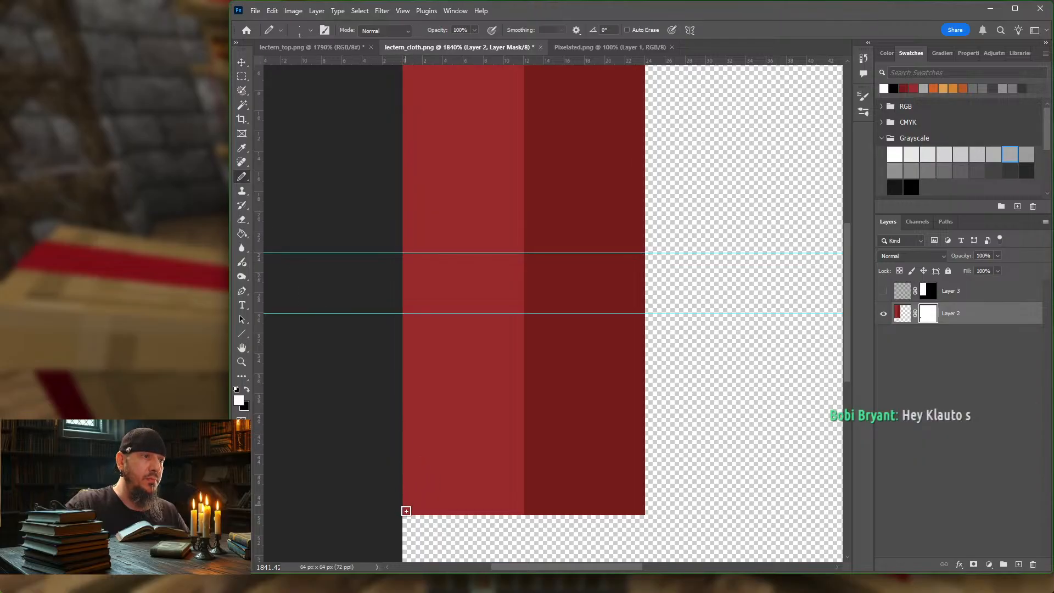
Step: Show Layer 3 and clip it to Layer 2
left_click(883, 292)
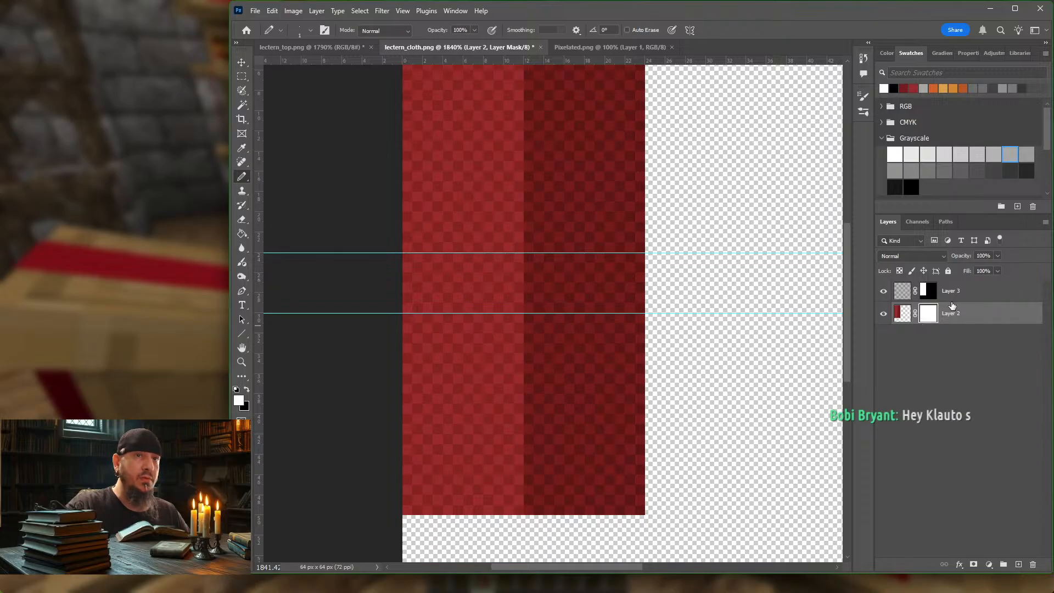
left_click(952, 303, "alt")
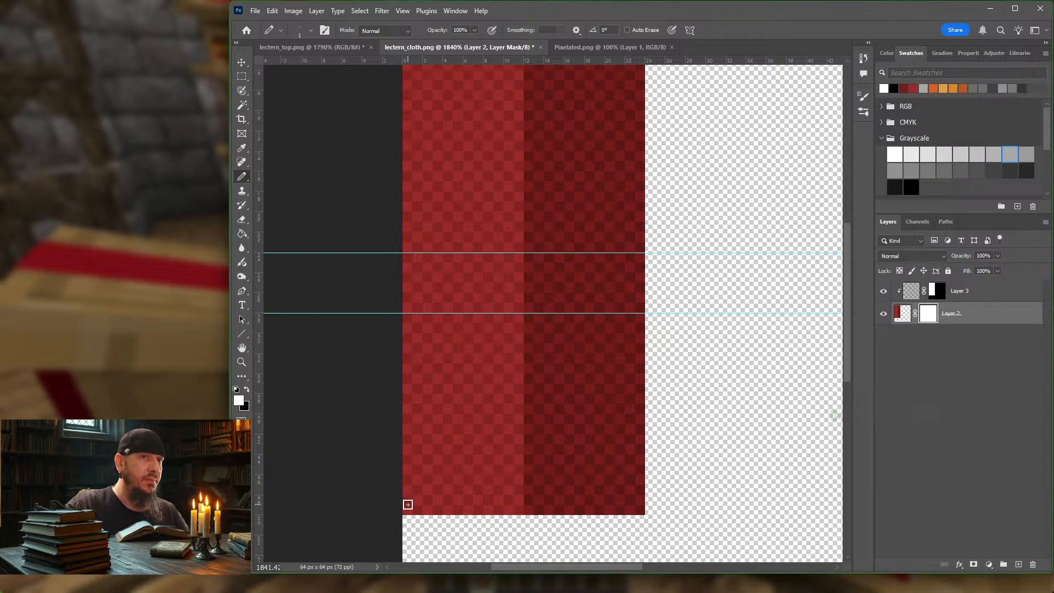
Step: Mask the bright red band's lower end into a symmetrical stepped point about 10 px tall with a 2 px wide tip
key("x")
mouse_move(407, 507)
left_mouse_down()
mouse_move(440, 507)
mouse_move(408, 488)
mouse_move(407, 470)
left_mouse_up()
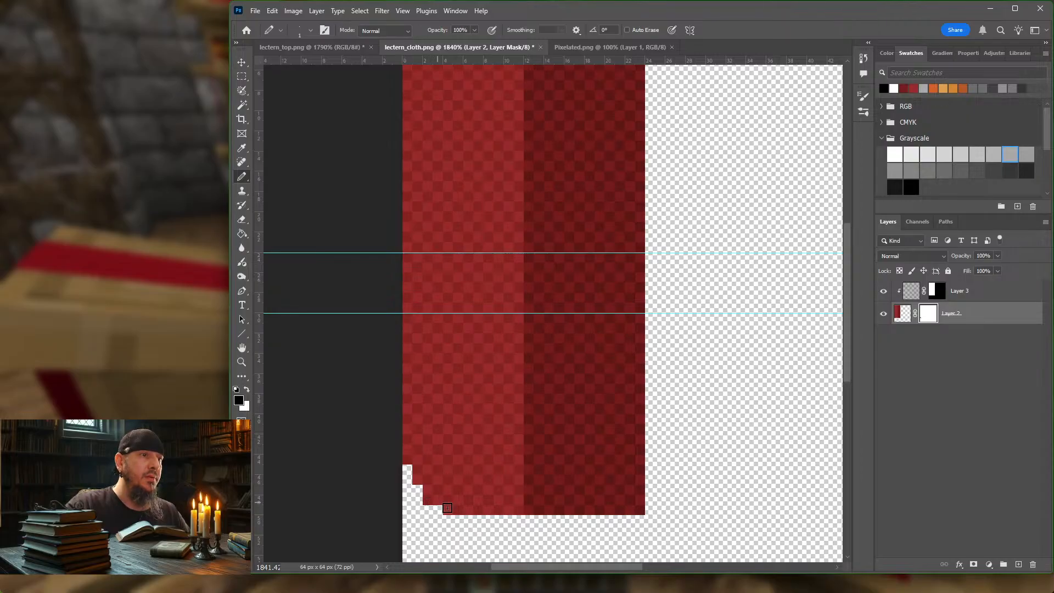
mouse_move(517, 509)
left_mouse_down()
mouse_move(518, 440)
mouse_move(502, 517)
mouse_move(499, 478)
mouse_move(488, 518)
left_mouse_up()
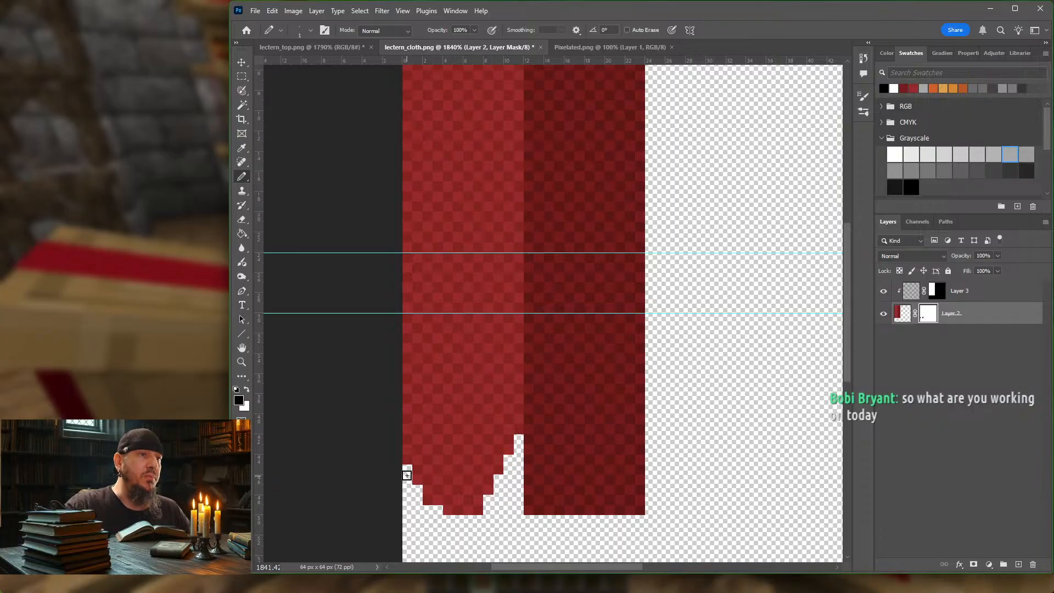
mouse_move(405, 437)
left_mouse_down()
mouse_move(400, 461)
mouse_move(437, 518)
left_mouse_up()
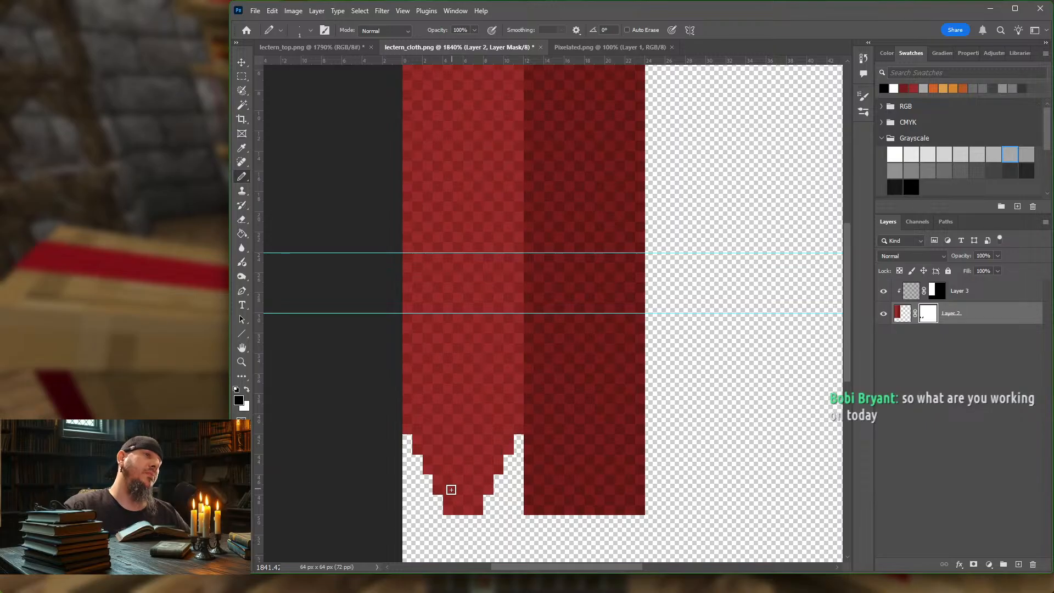
left_click_drag(443, 507, 409, 417)
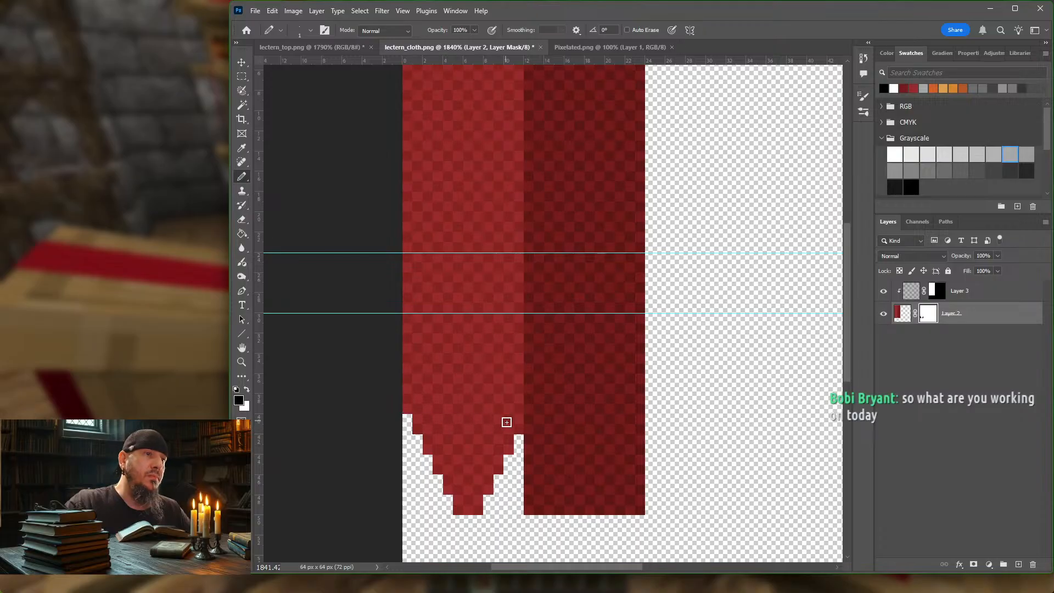
mouse_move(517, 432)
left_mouse_down()
mouse_move(518, 419)
mouse_move(500, 470)
left_mouse_up()
left_click_drag(490, 489, 482, 502)
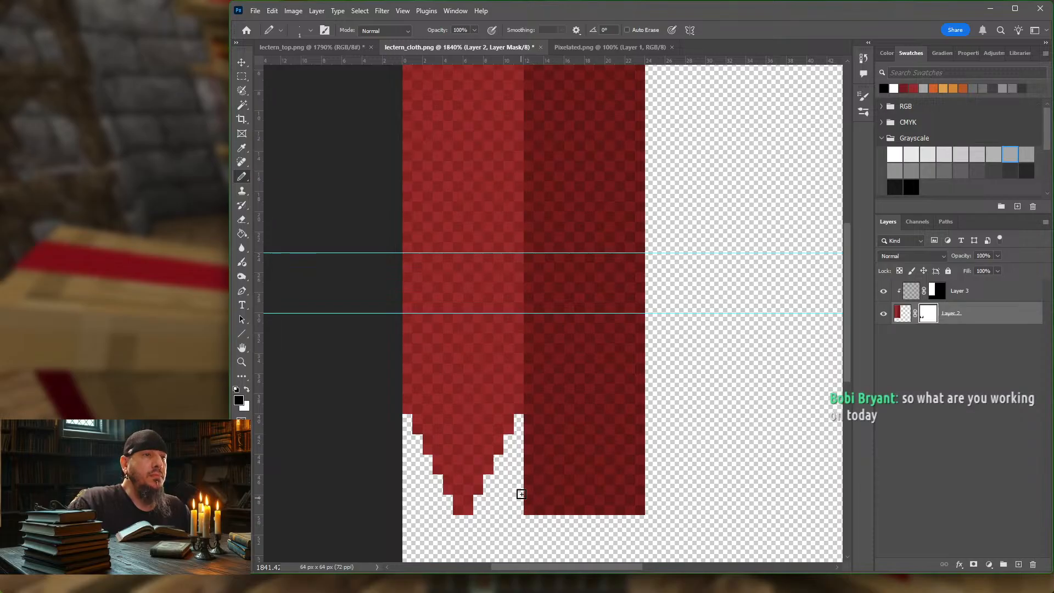
Step: Mask the dark red band's lower end into a matching stepped point about 10 px tall with a 2 px wide tip
left_click_drag(529, 418, 529, 510)
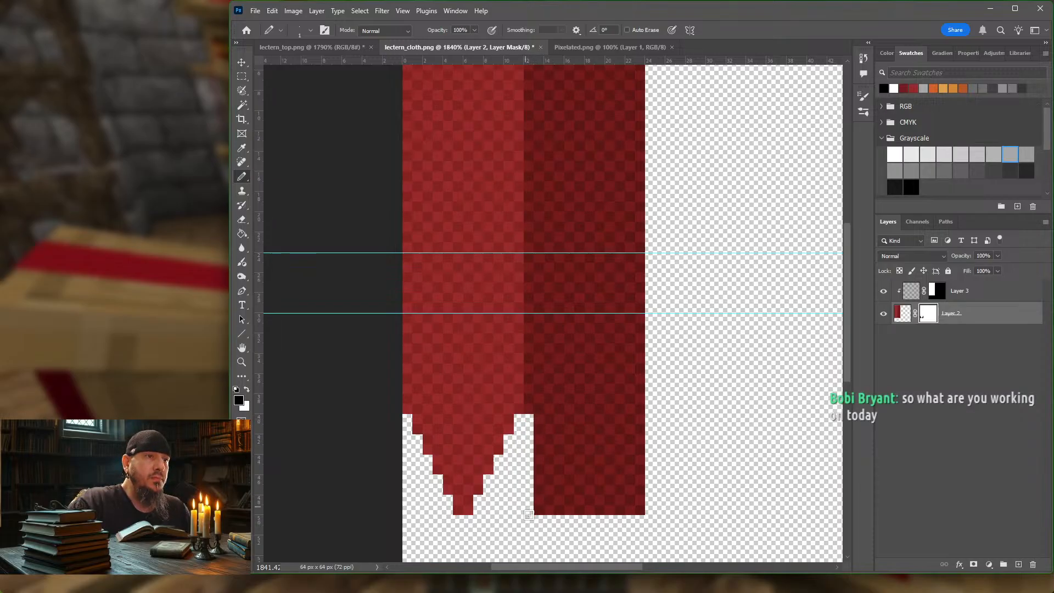
left_click_drag(639, 419, 641, 450)
left_click(641, 510)
mouse_move(644, 517)
left_mouse_down()
mouse_move(635, 433)
mouse_move(619, 517)
mouse_move(622, 469)
left_mouse_up()
left_click(610, 499)
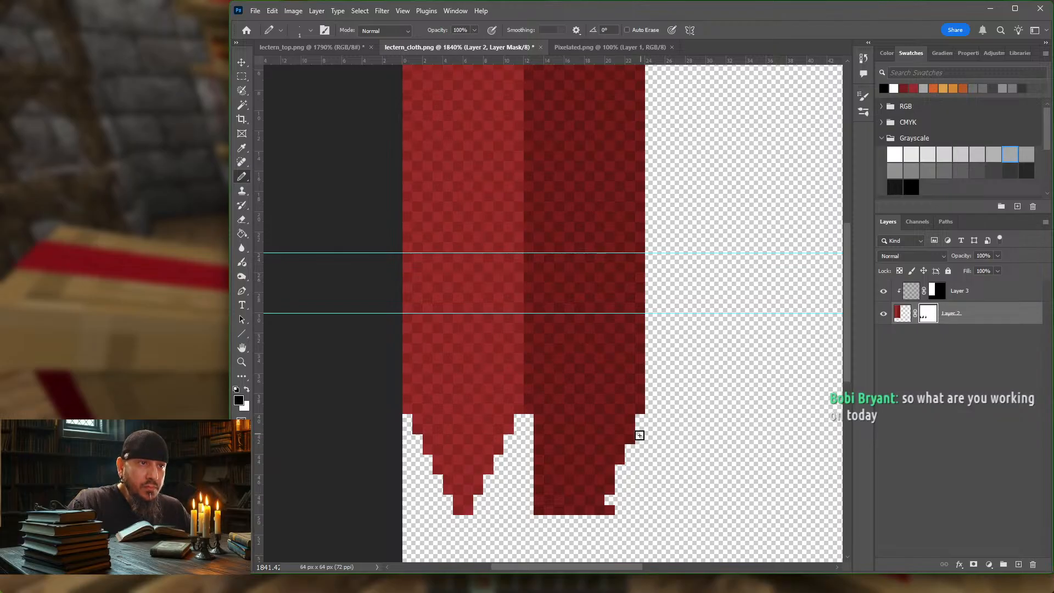
left_click(620, 461)
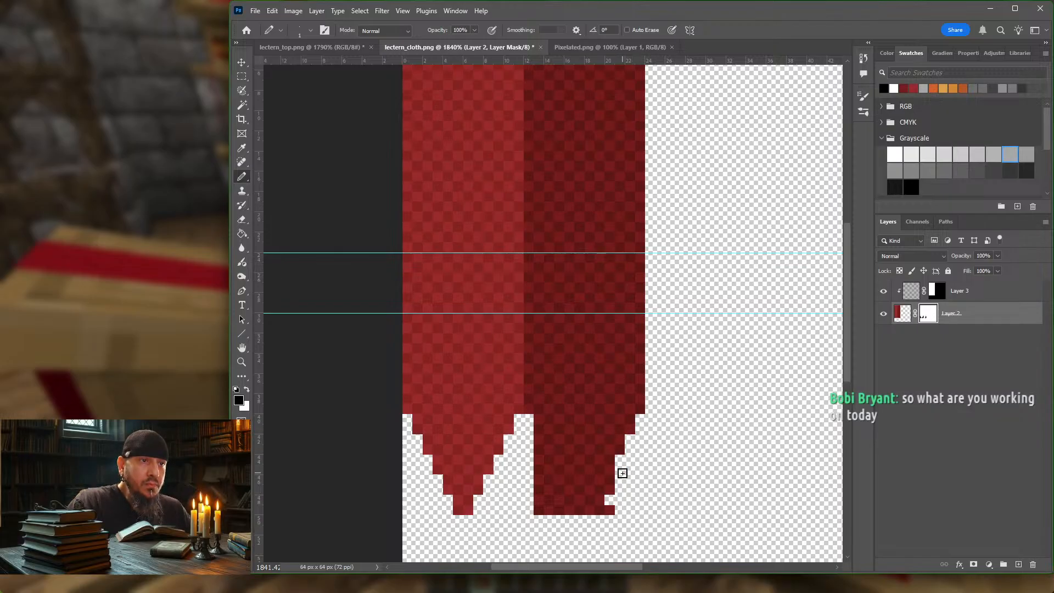
left_click(610, 490)
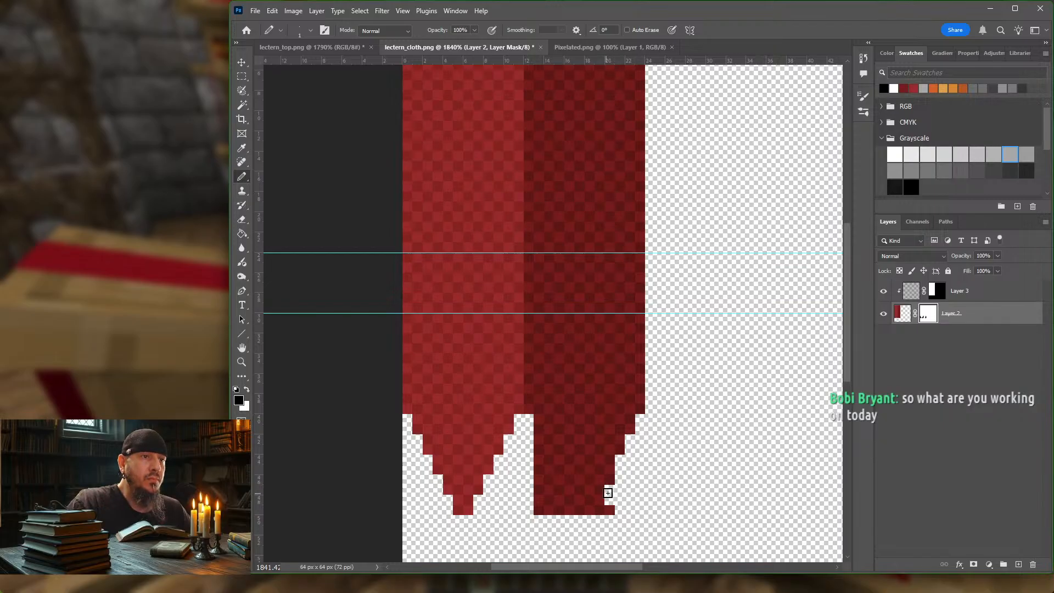
left_click(608, 481)
left_click(603, 503)
left_click_drag(602, 508, 611, 511)
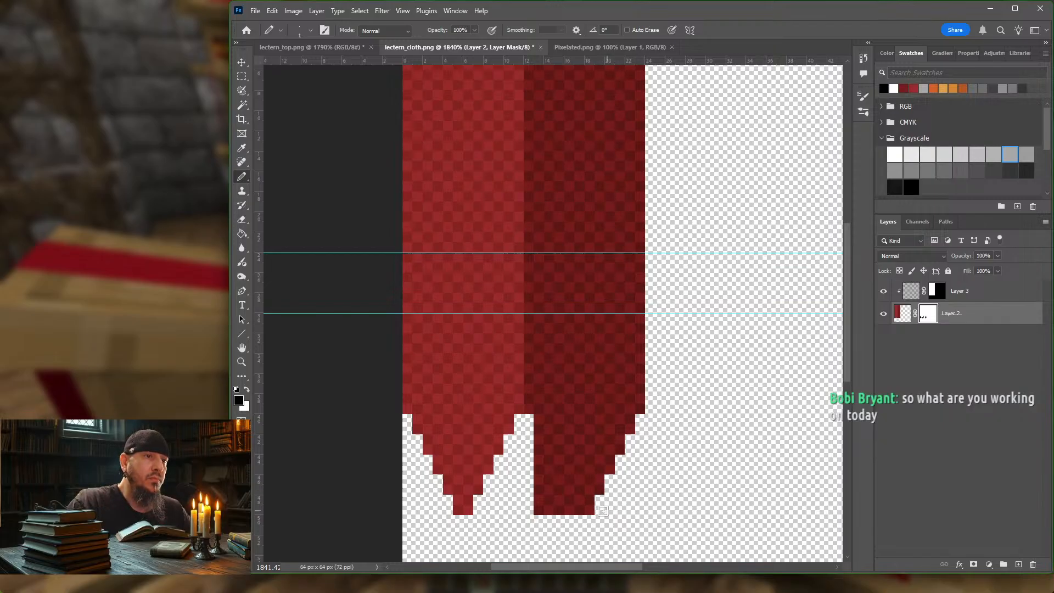
mouse_move(539, 511)
left_mouse_down()
mouse_move(537, 439)
mouse_move(549, 459)
mouse_move(546, 511)
mouse_move(551, 483)
mouse_move(560, 510)
left_mouse_up()
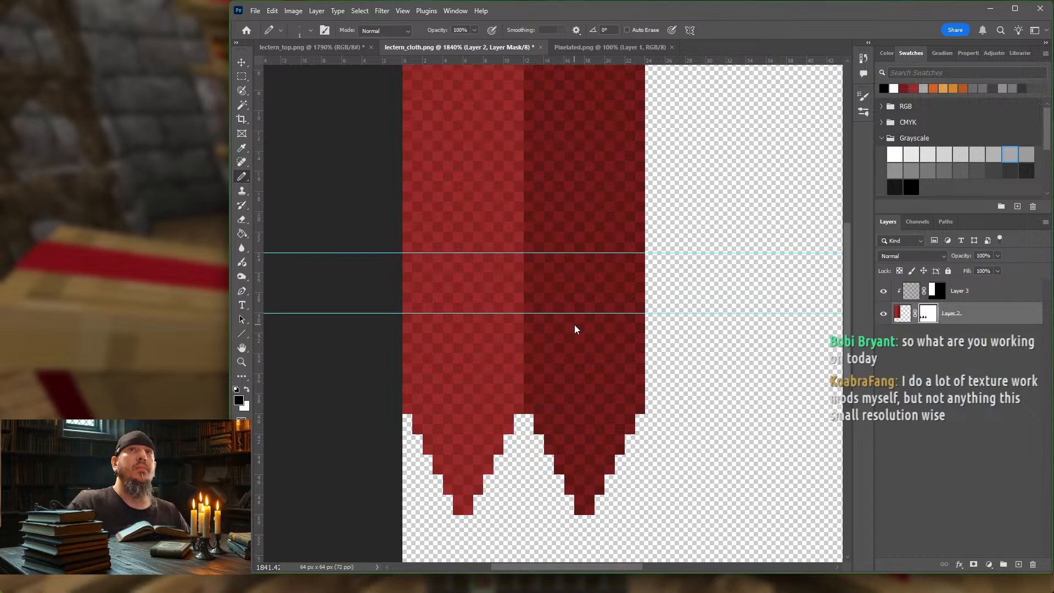
Step: Export the texture for the web as a PNG-8, overwriting lectern_cloth.png in the block folder
key("ctrl+alt+shift+s")
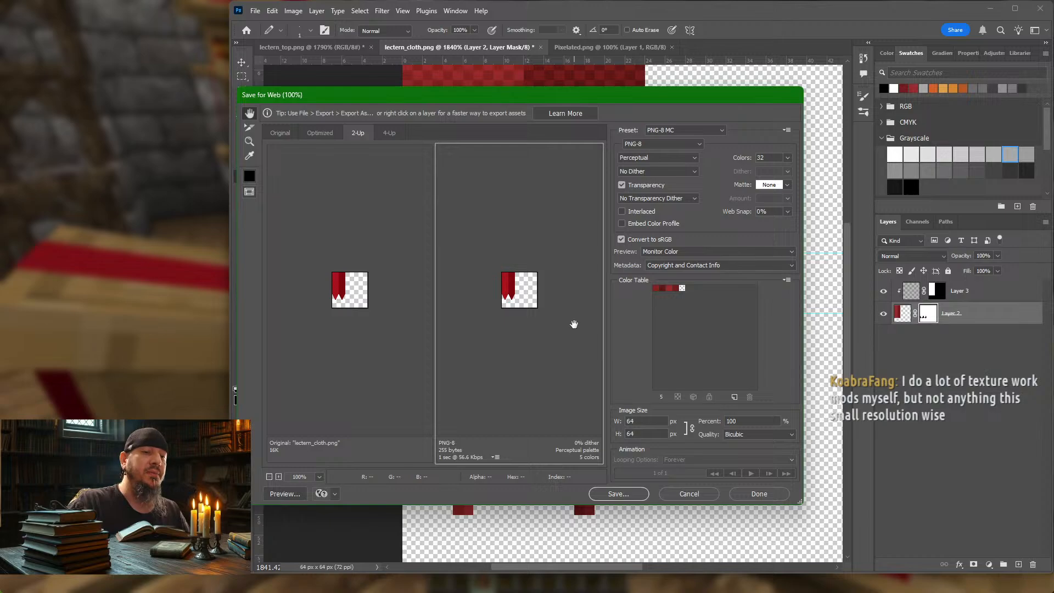
key("Return")
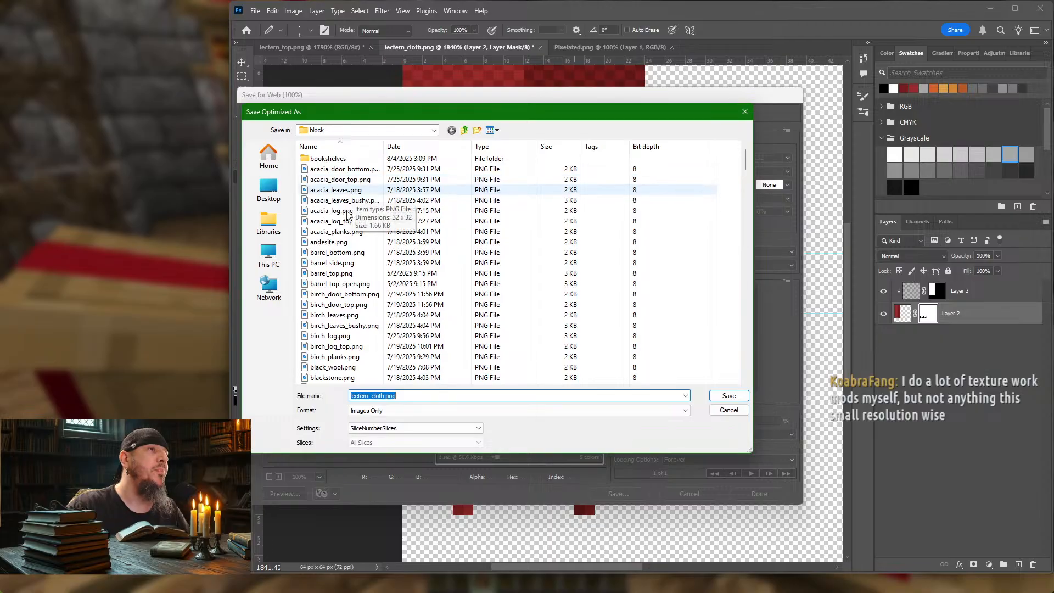
left_click(730, 397)
left_click(604, 305)
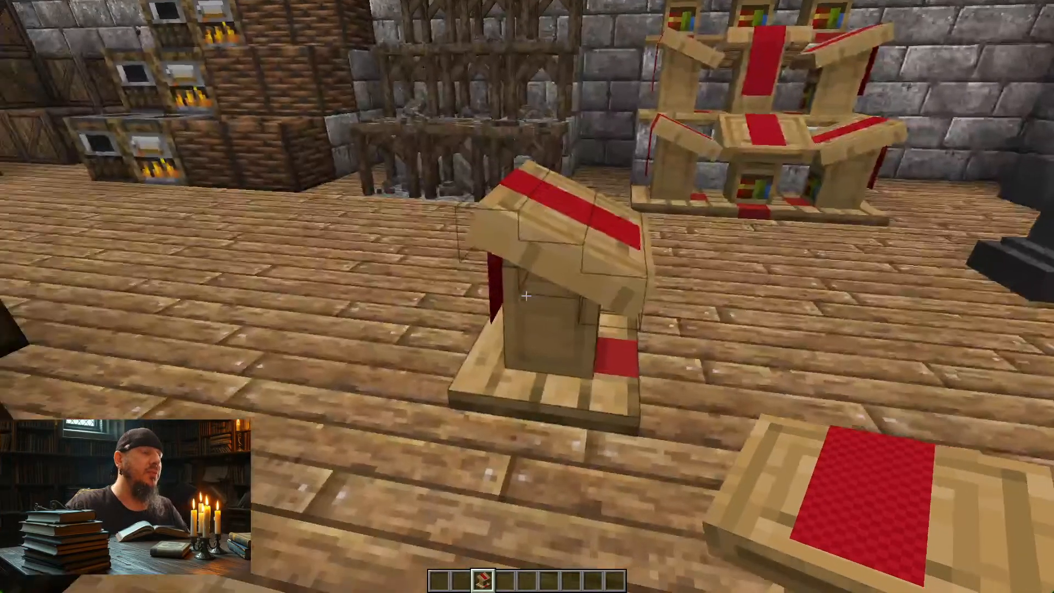
Step: Switch to Minecraft, reload the resource packs and inspect the lectern's cloth from several sides
key("w")
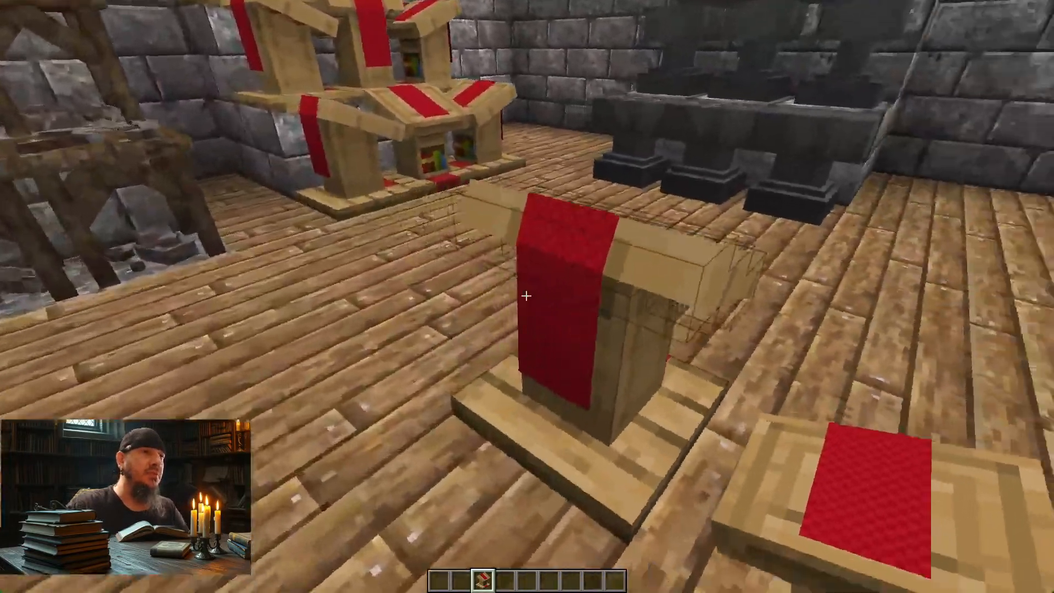
key("s")
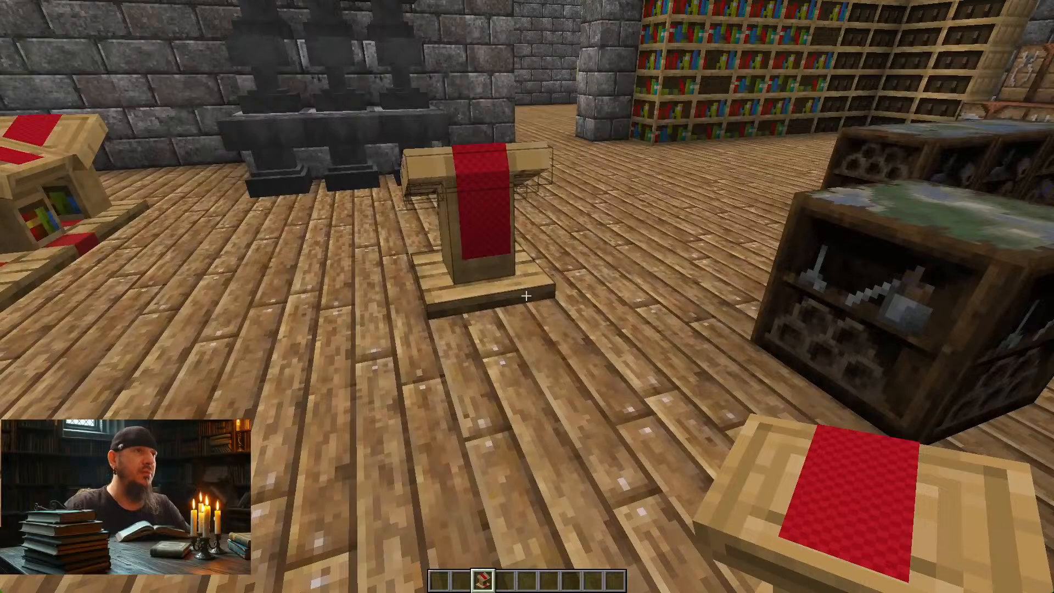
key("F3+t")
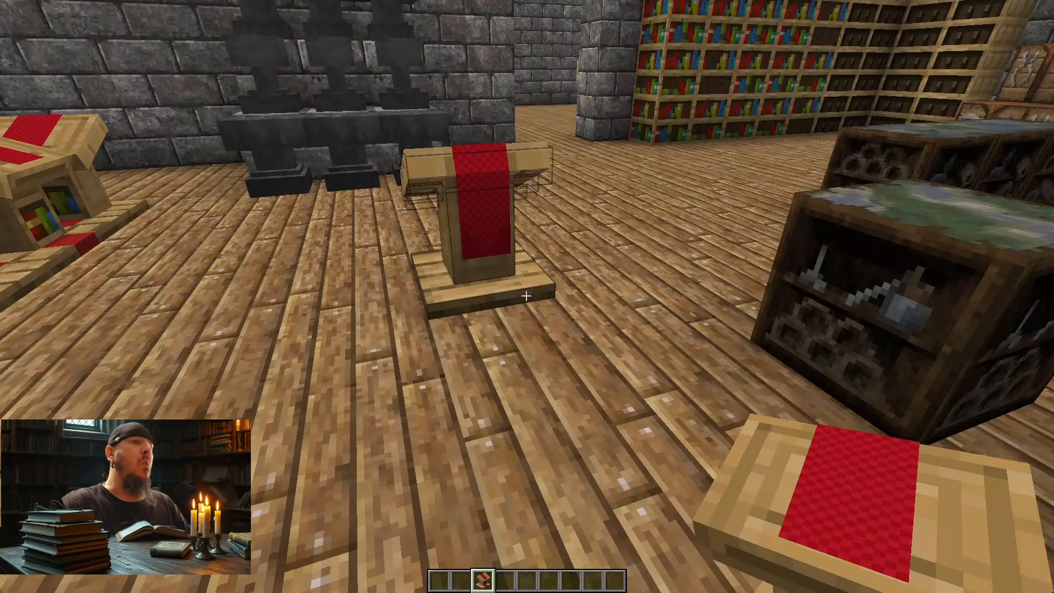
key("a")
key("w")
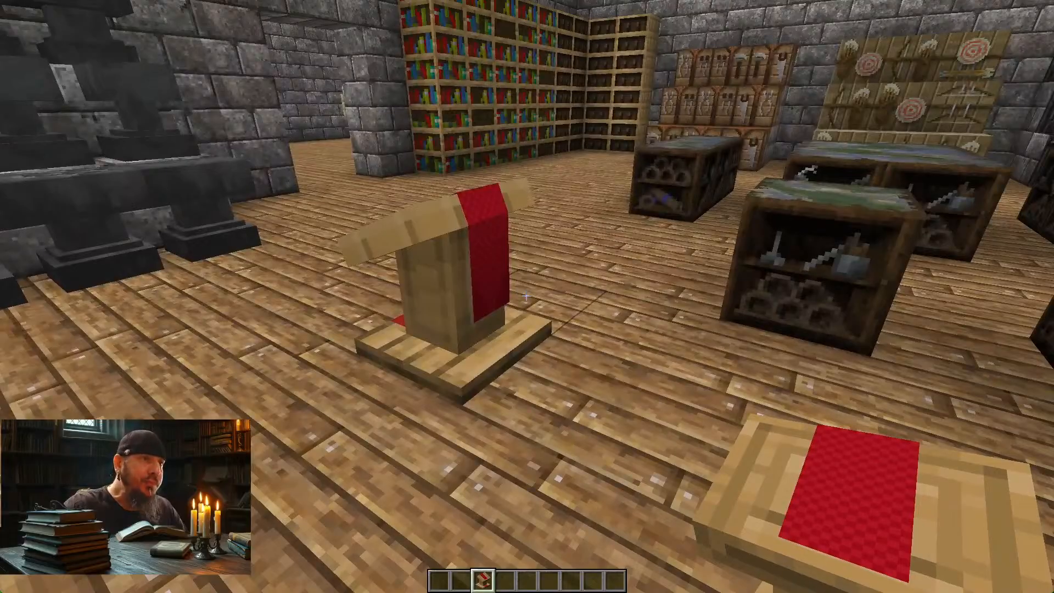
key("w")
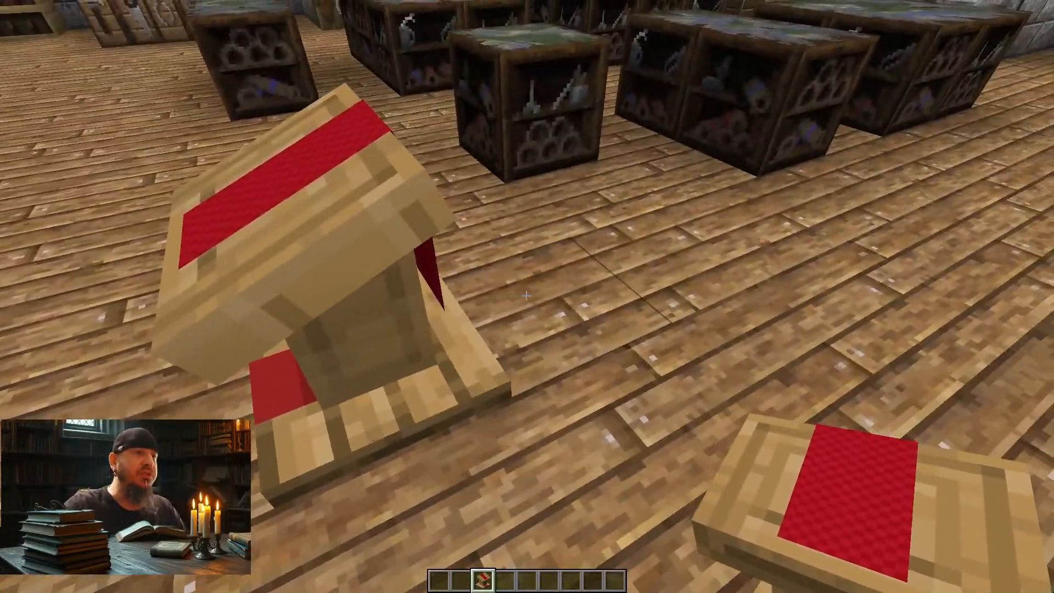
Step: Place a cartography table beside the lectern, remove it and select the lectern item again
key("4")
right_click(526, 295)
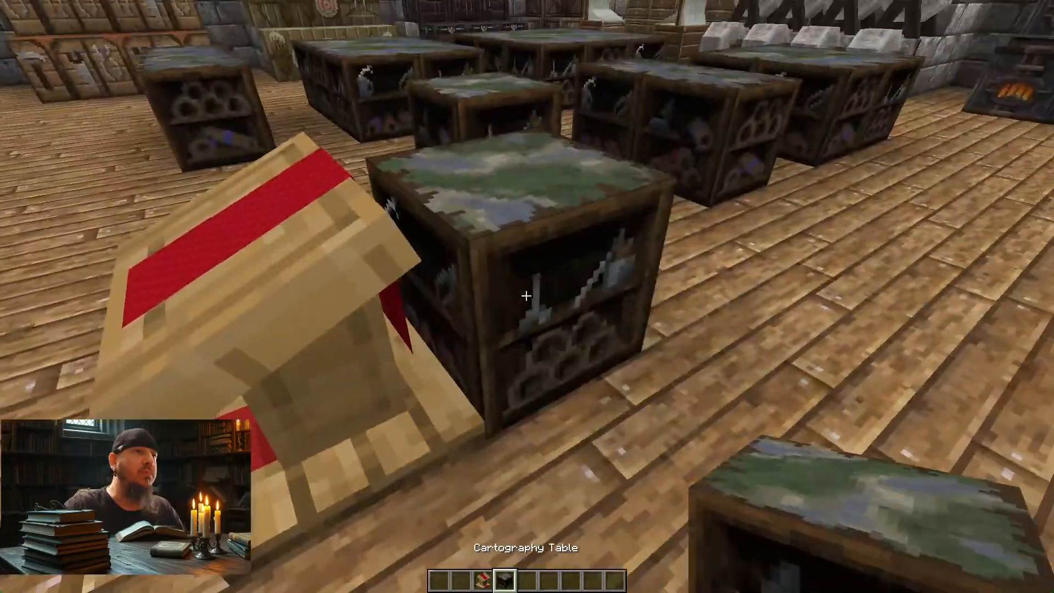
left_click(526, 295)
key("3")
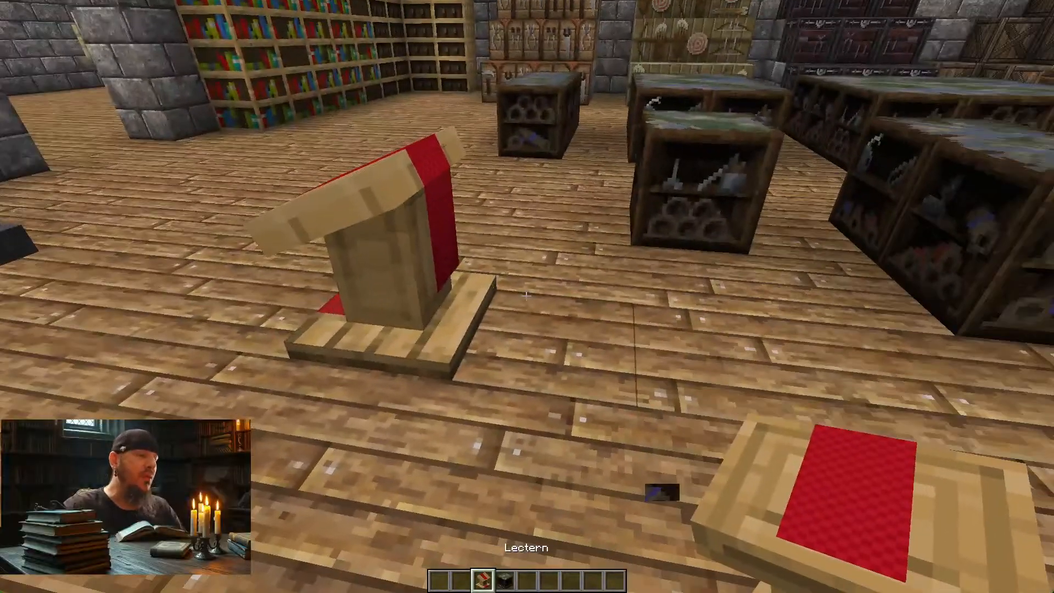
Step: Switch to Blockbench and try clearing the texture from the south face of the hanging cloth panel
key("alt+Tab")
key("alt+Tab")
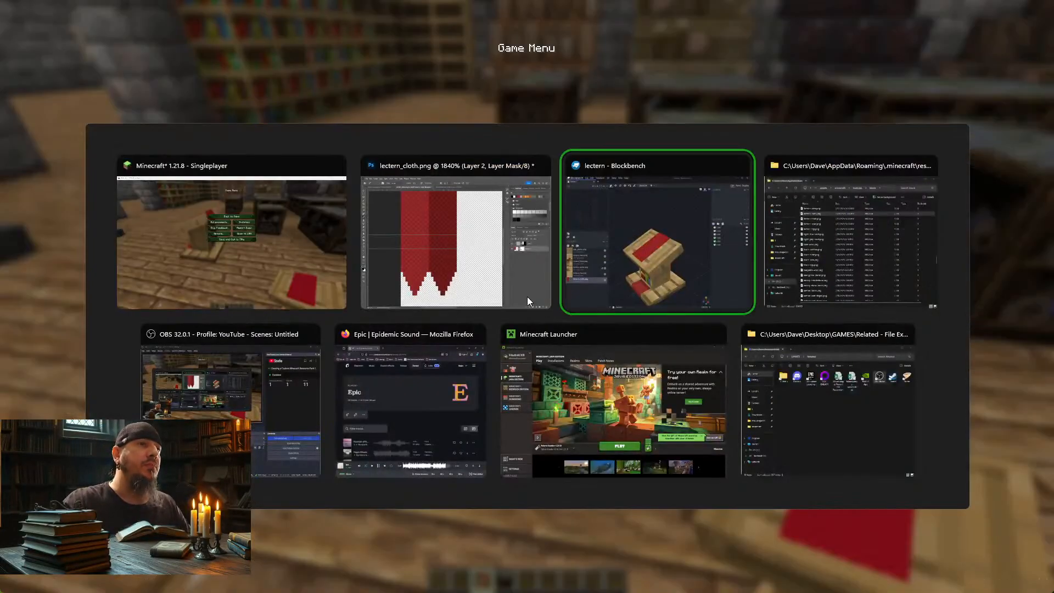
left_click_drag(779, 228, 623, 220)
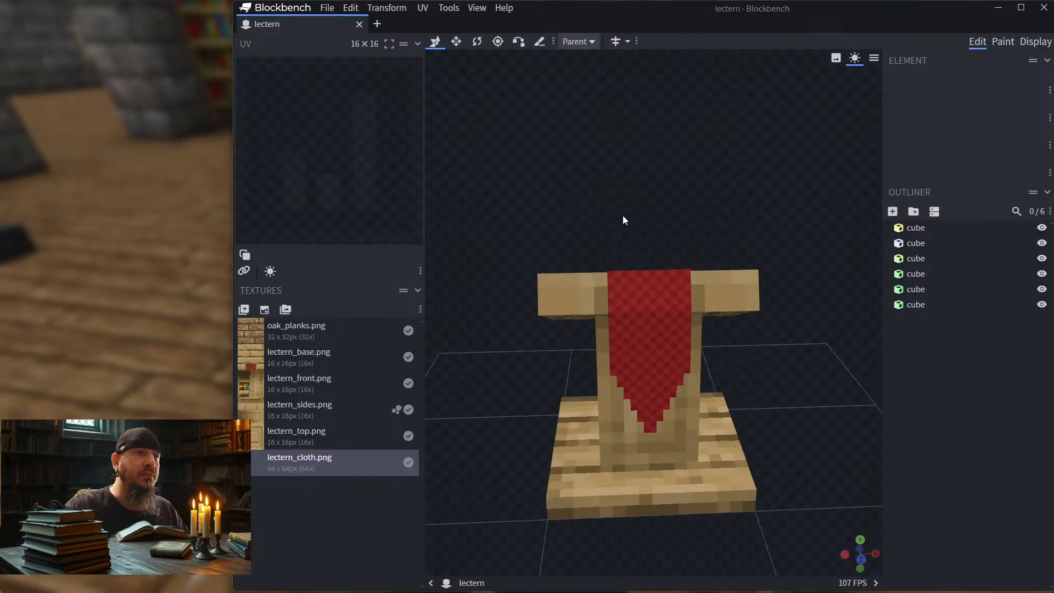
left_click(651, 352)
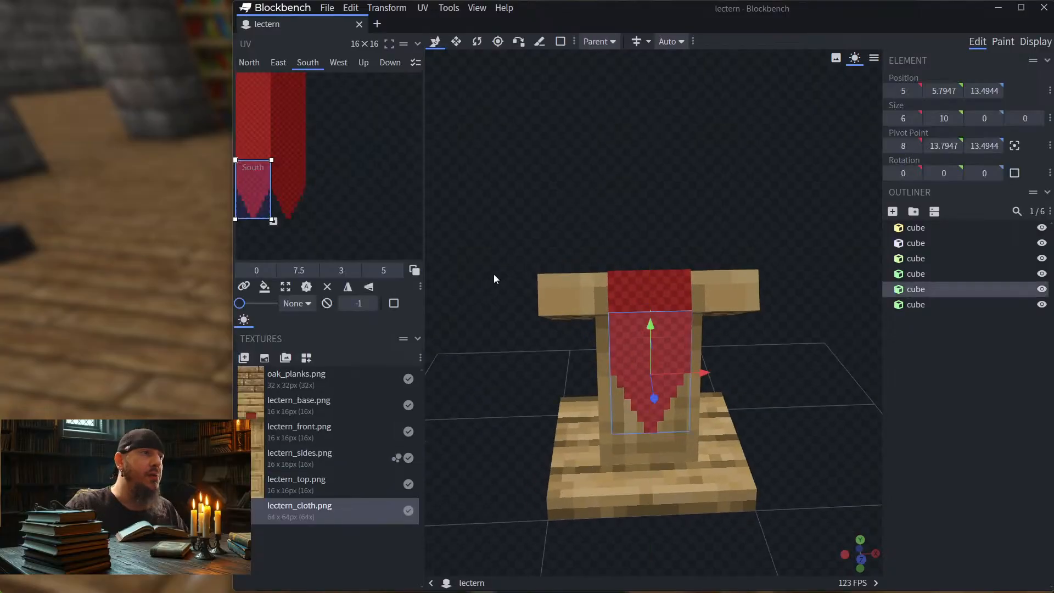
right_click(259, 139)
mouse_move(336, 434)
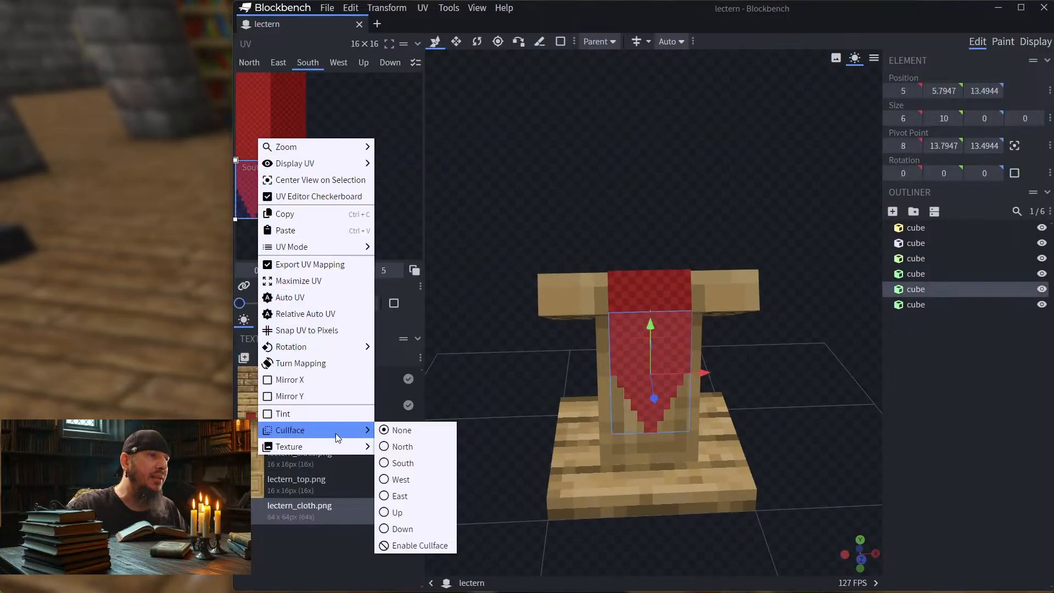
left_click(410, 461)
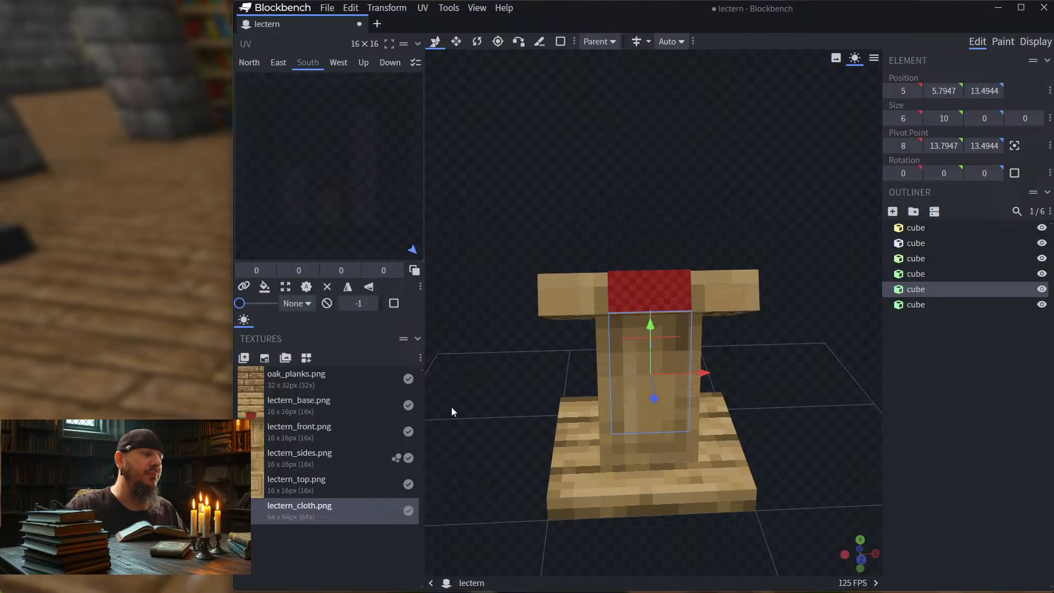
key("ctrl+z")
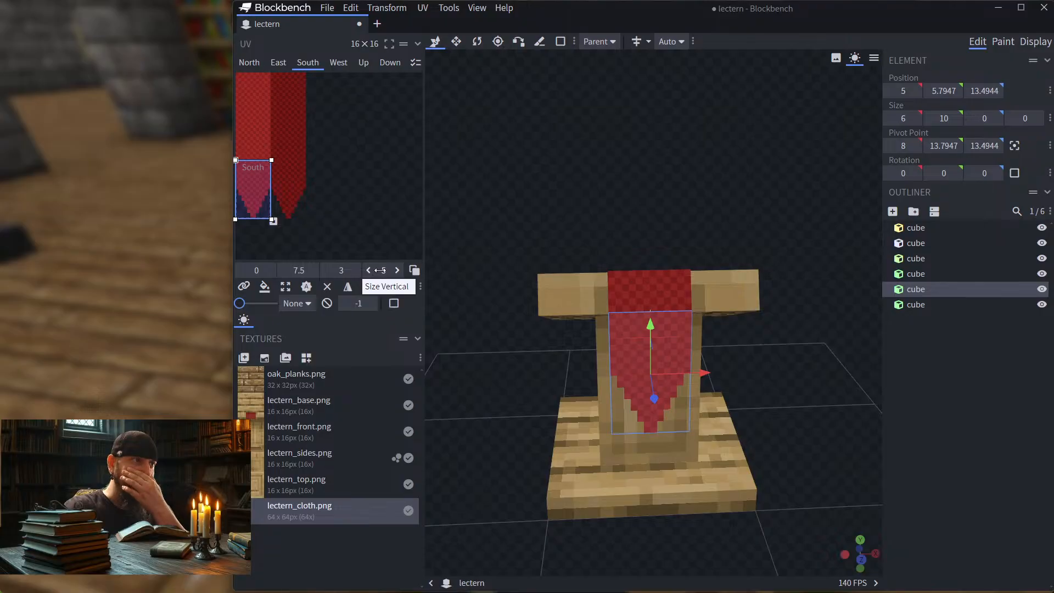
Step: Try the Blank texture on the hanging cloth panel, and undo it
left_click_drag(478, 202, 521, 194)
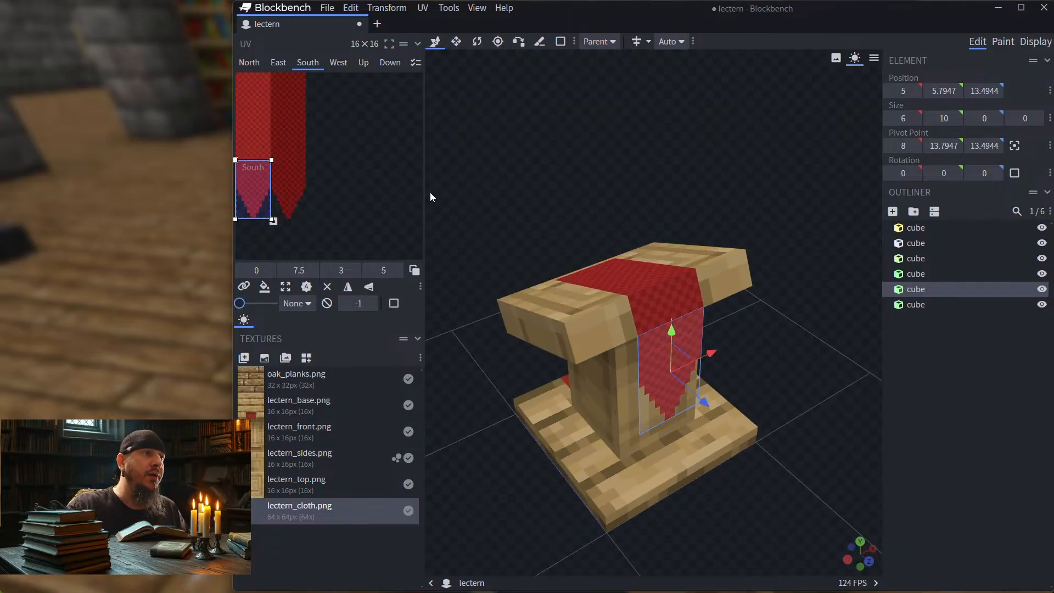
left_click_drag(604, 288, 690, 329)
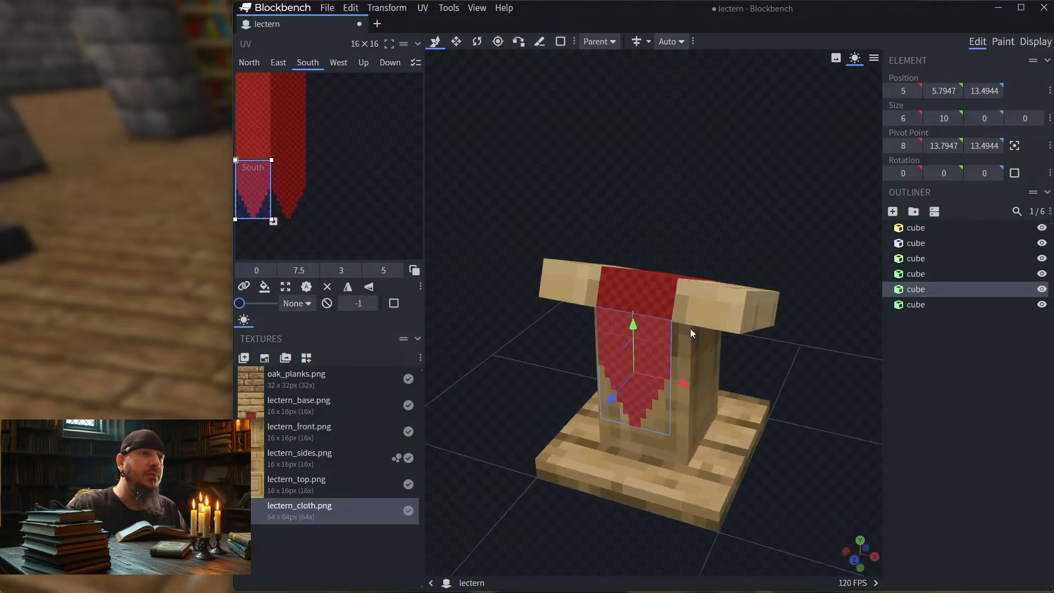
right_click(649, 356)
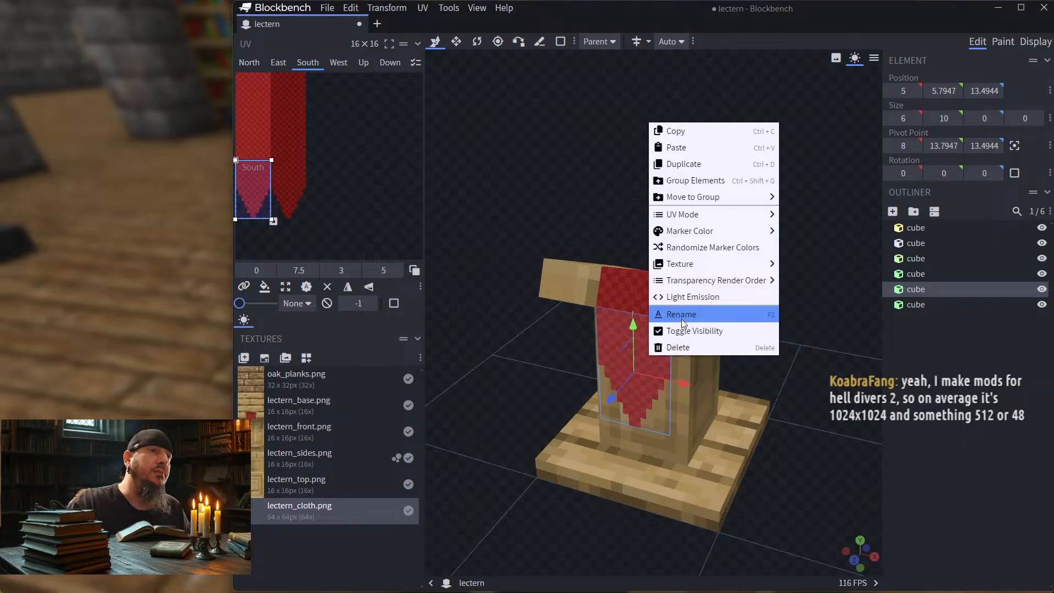
mouse_move(705, 267)
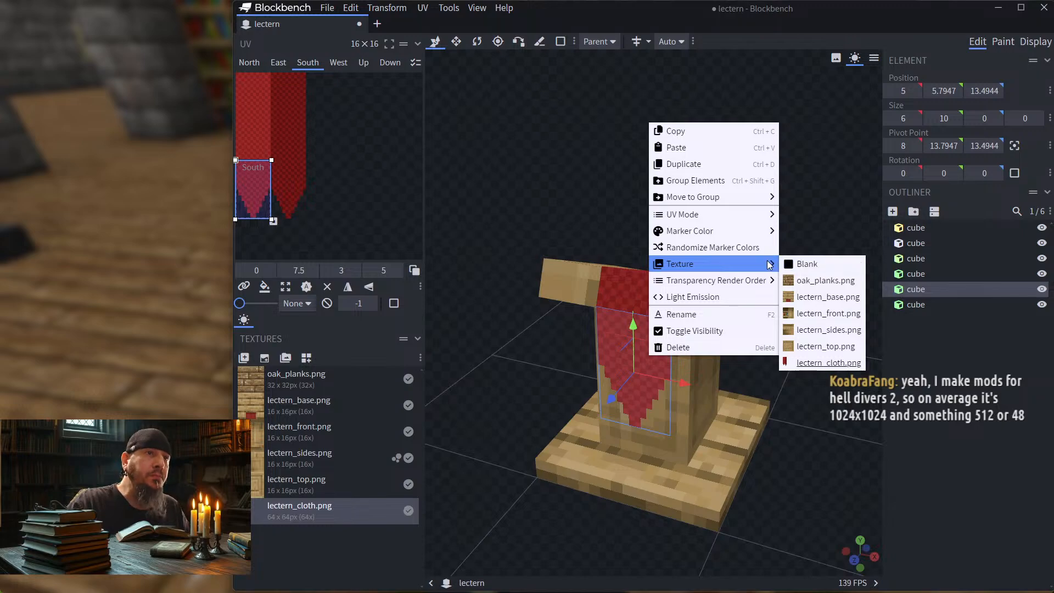
mouse_move(758, 226)
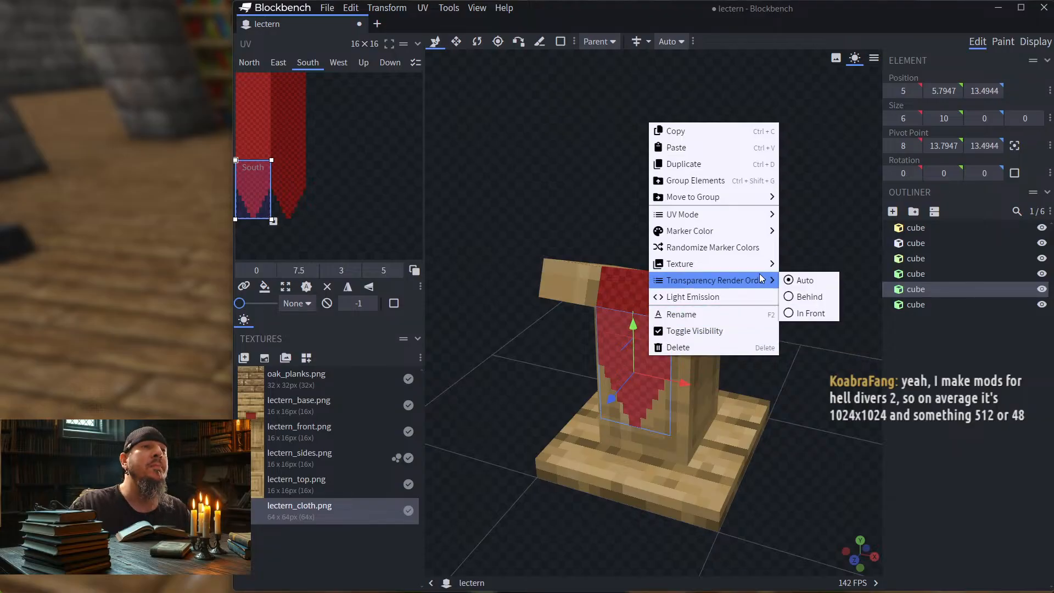
mouse_move(755, 280)
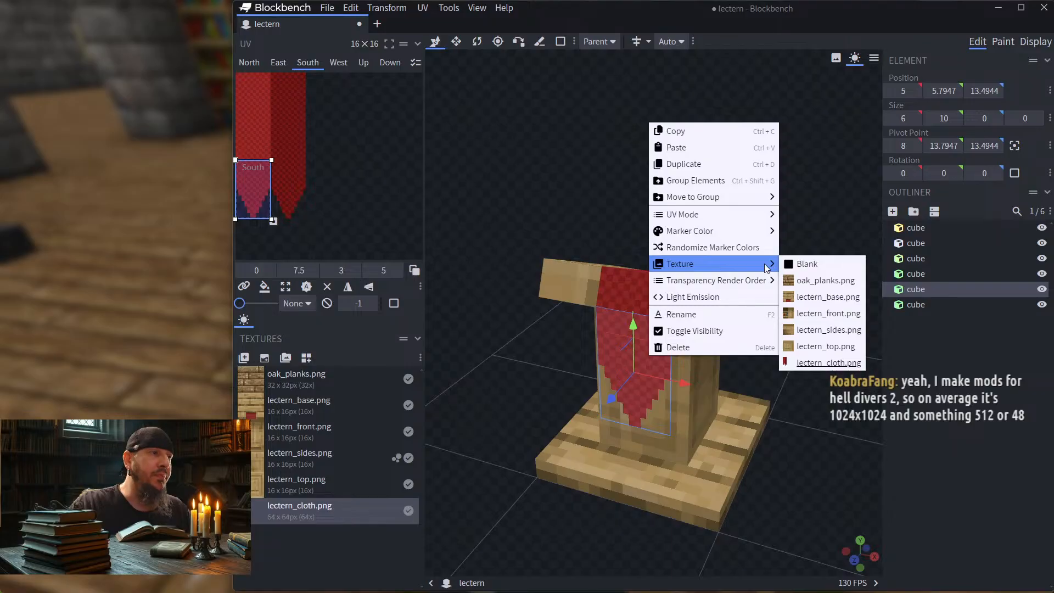
left_click(805, 265)
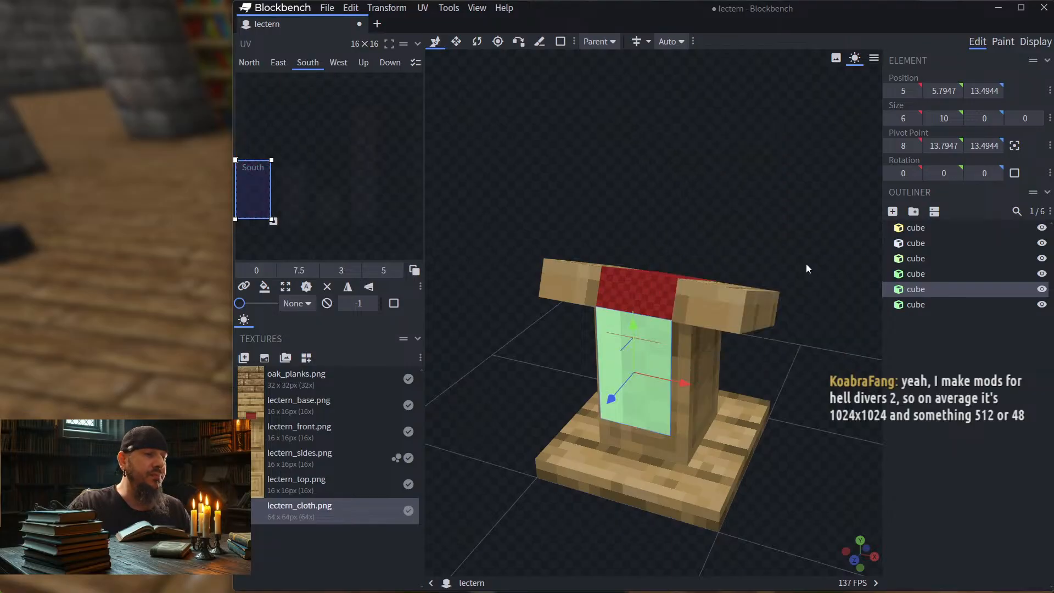
left_click_drag(676, 232, 738, 157)
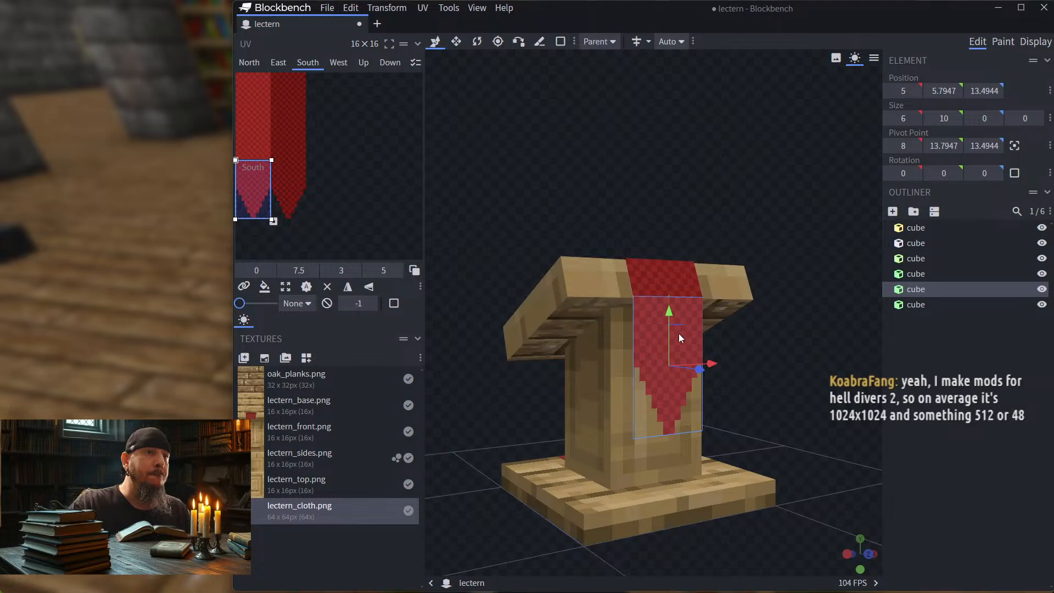
Step: Look through the hanging cloth panel's texture options and examine the panel on the lectern model from several sides
right_click(669, 394)
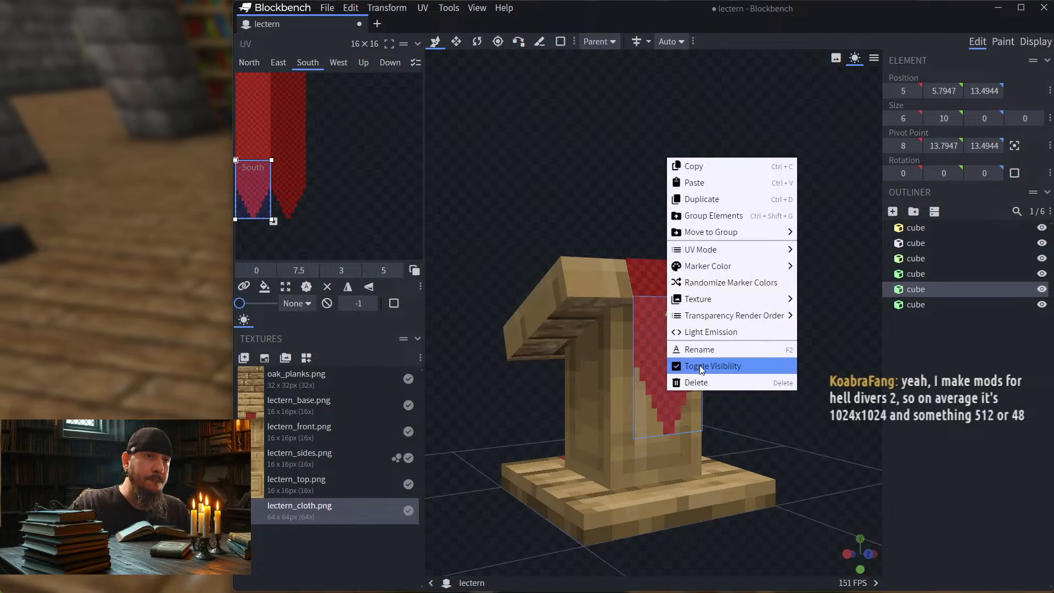
mouse_move(749, 316)
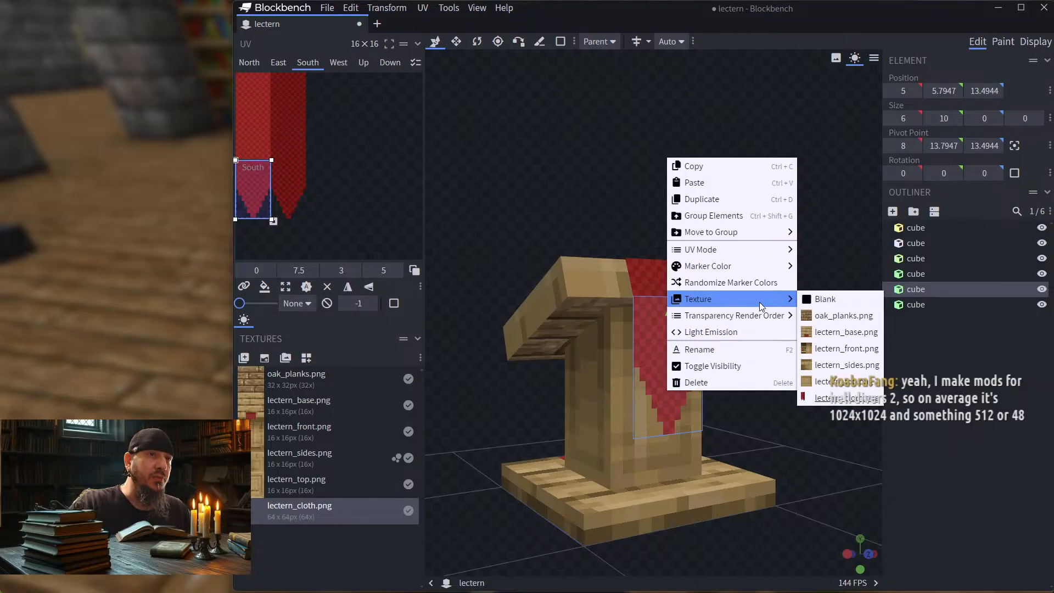
left_click(527, 180)
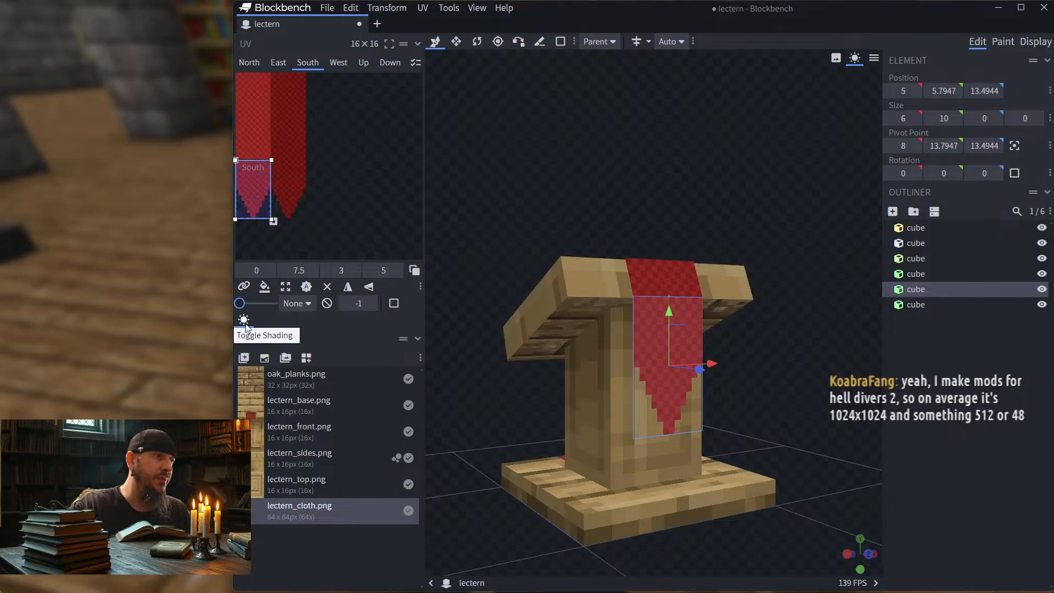
left_click_drag(509, 325, 626, 394)
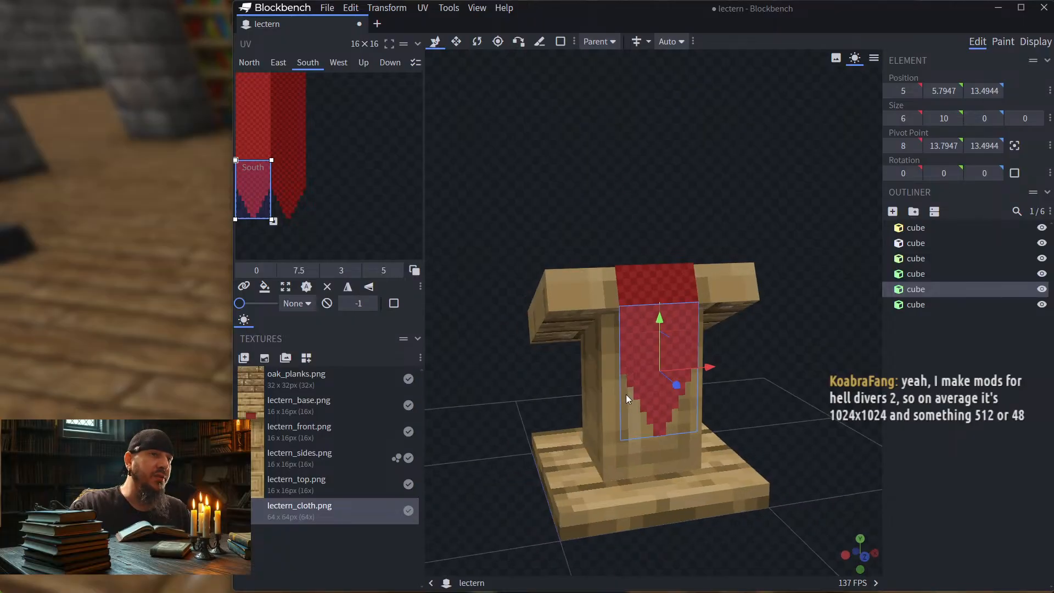
left_click_drag(675, 158, 640, 181)
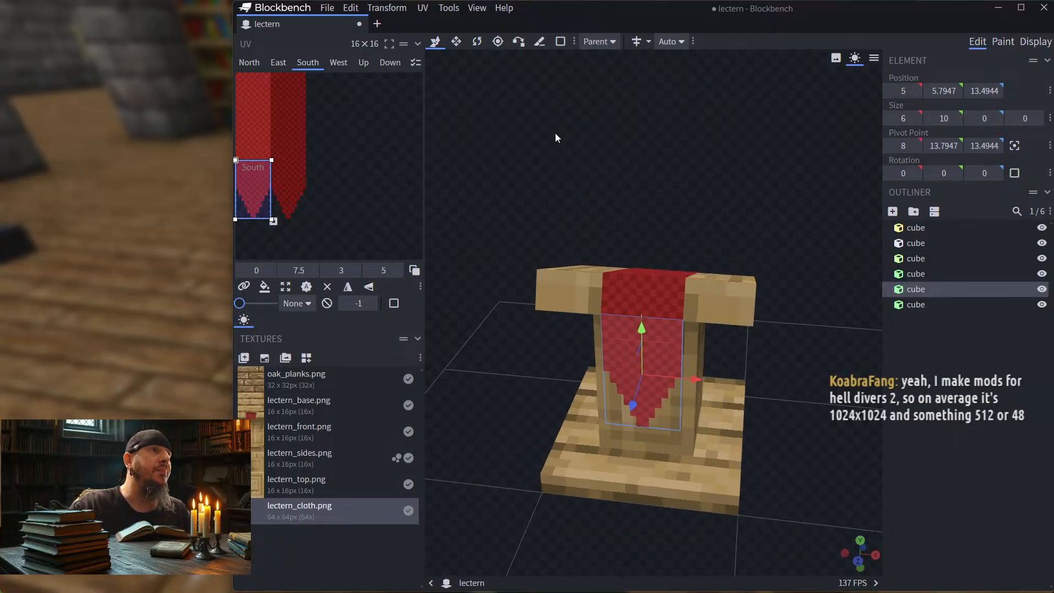
left_click_drag(557, 137, 620, 133)
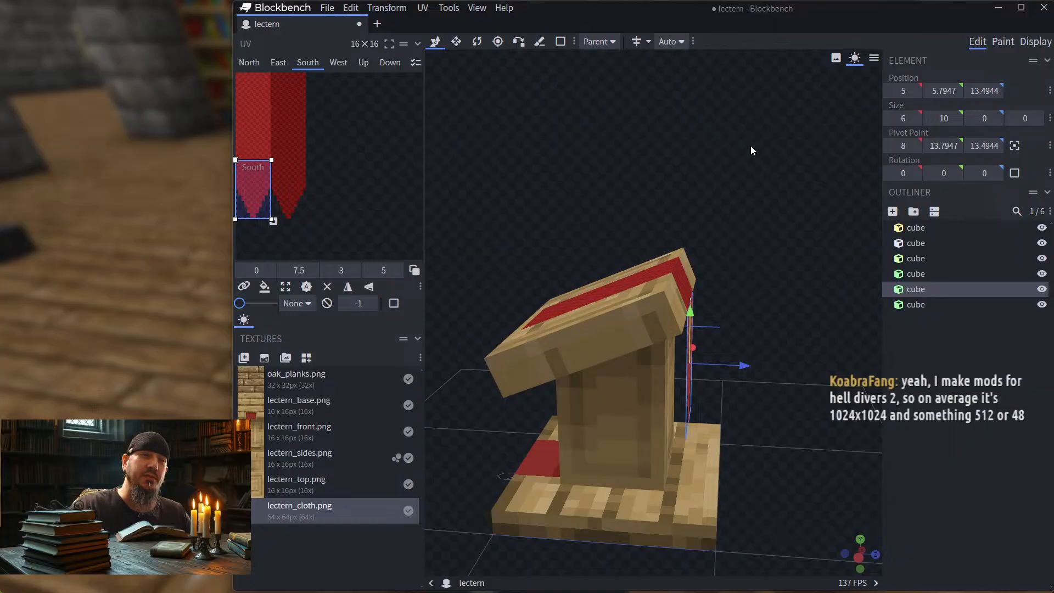
left_click_drag(752, 150, 668, 143)
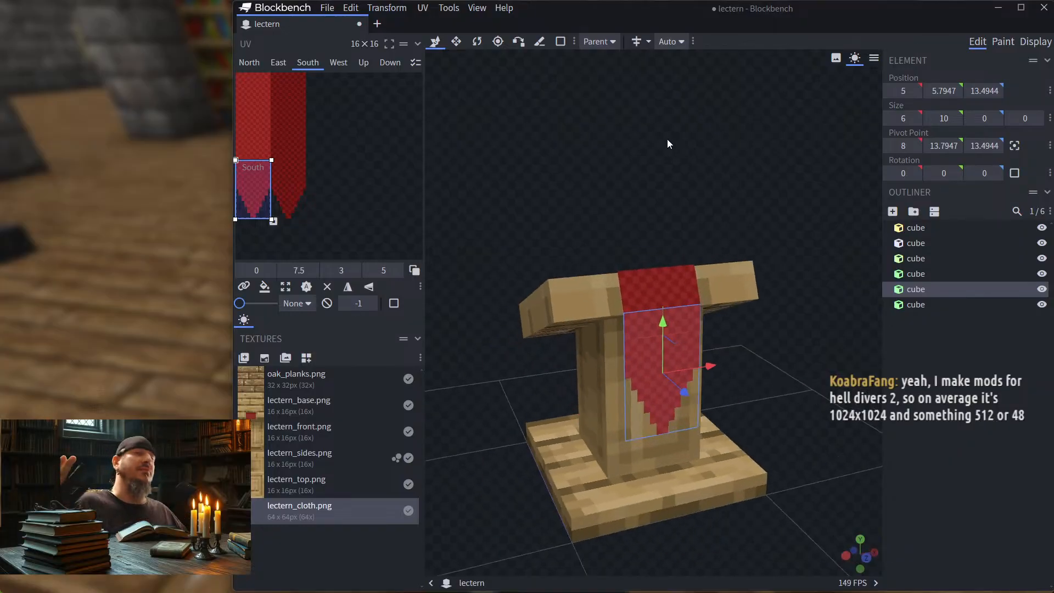
Step: Switch to Minecraft, temporarily place a cartography table against the lectern's cloth side, and inspect the hanging cloth
left_click(167, 214)
key("Escape")
scroll(527, 297, "down", 1)
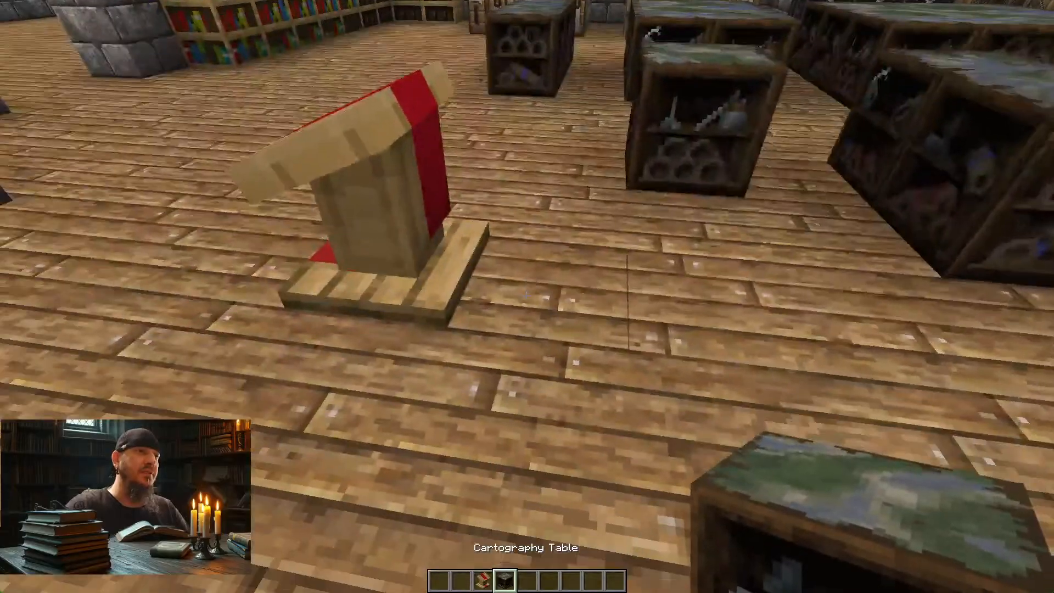
right_click(527, 296)
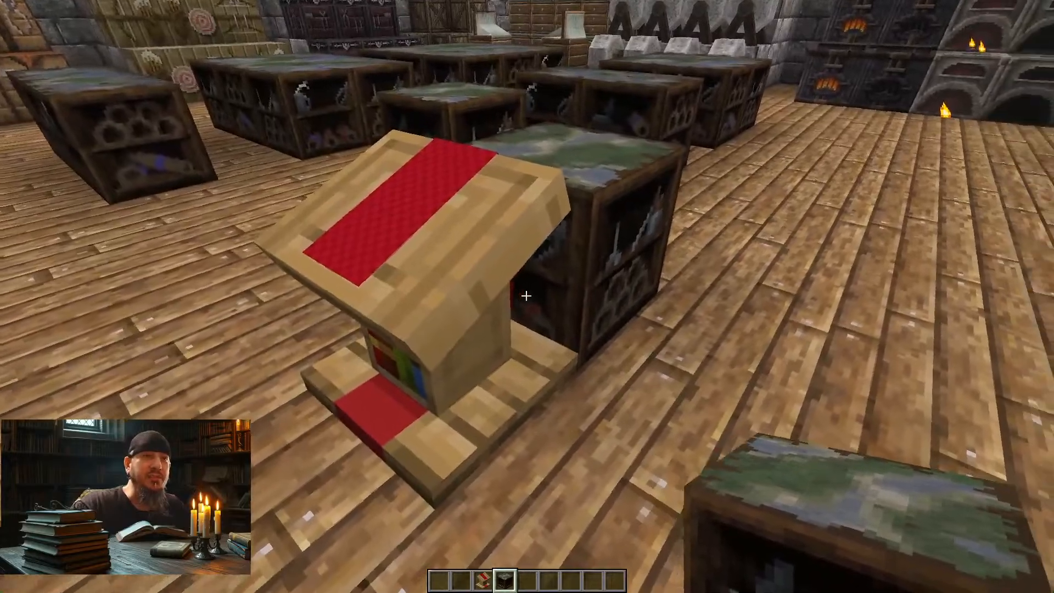
key("w")
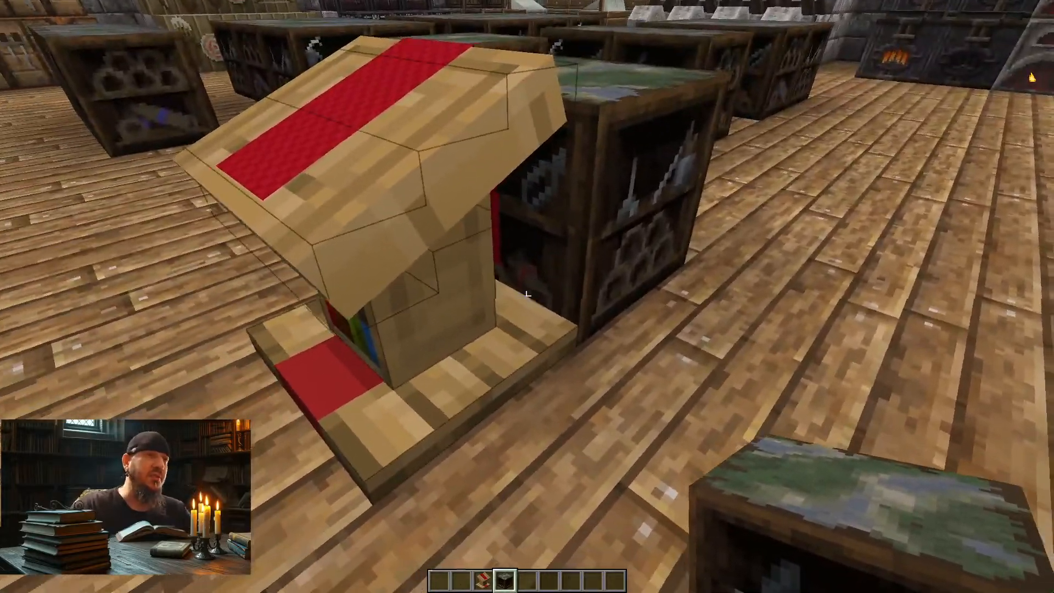
key("d")
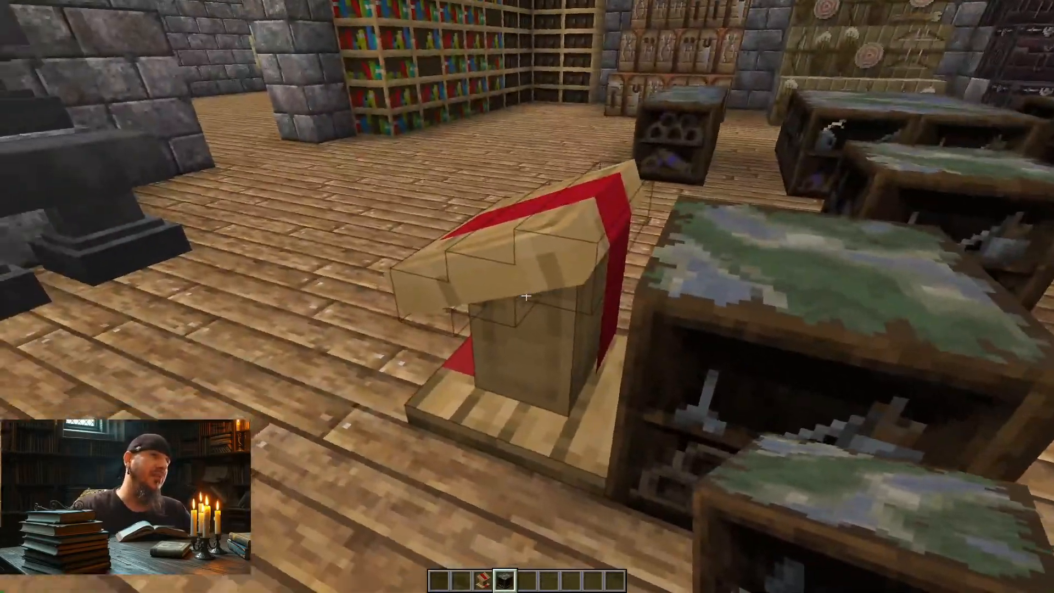
left_click(526, 297)
key("s")
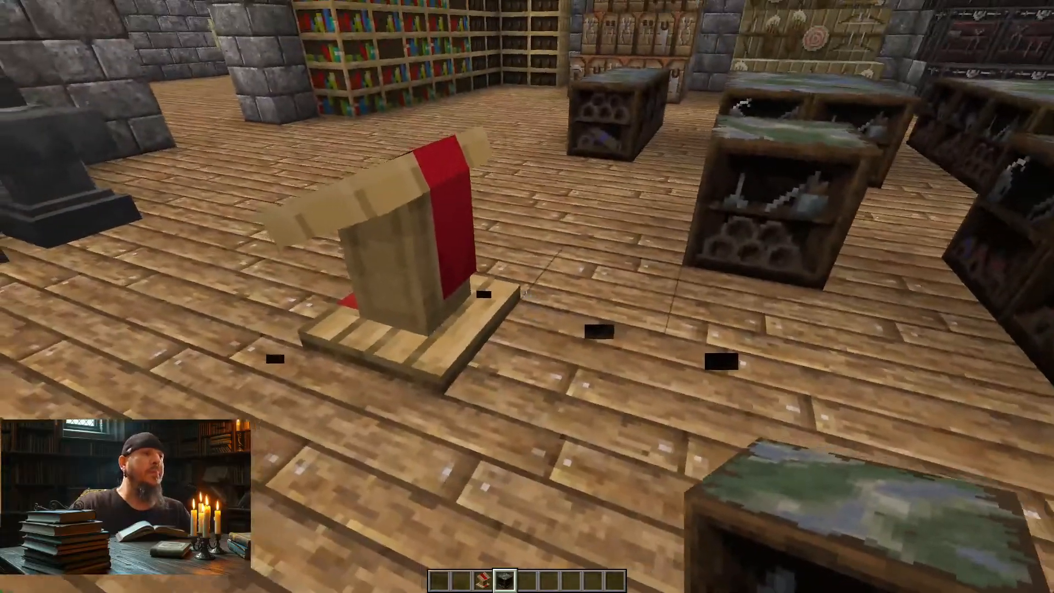
key("d")
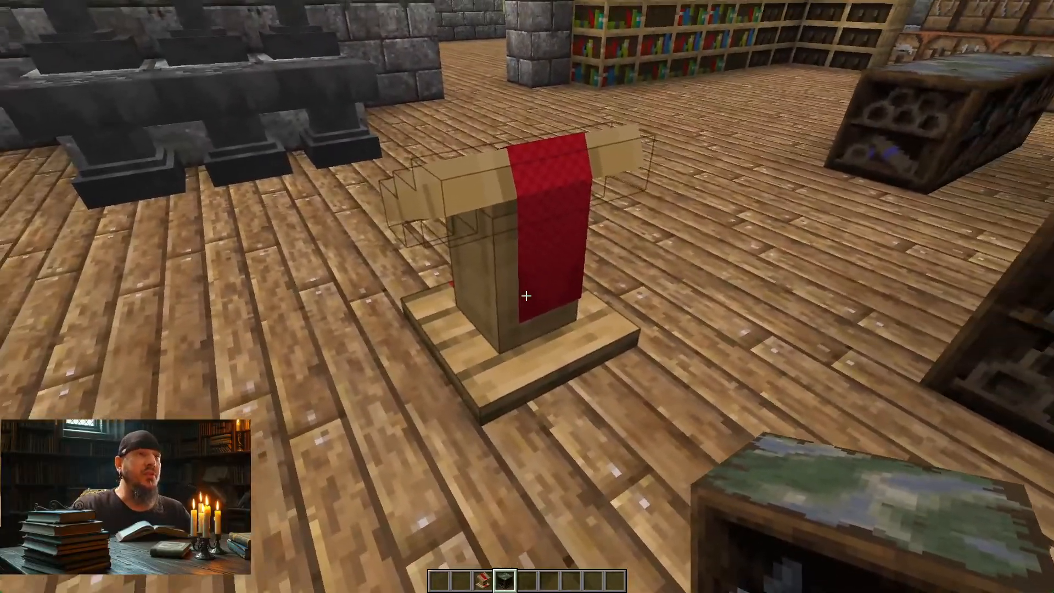
key("d")
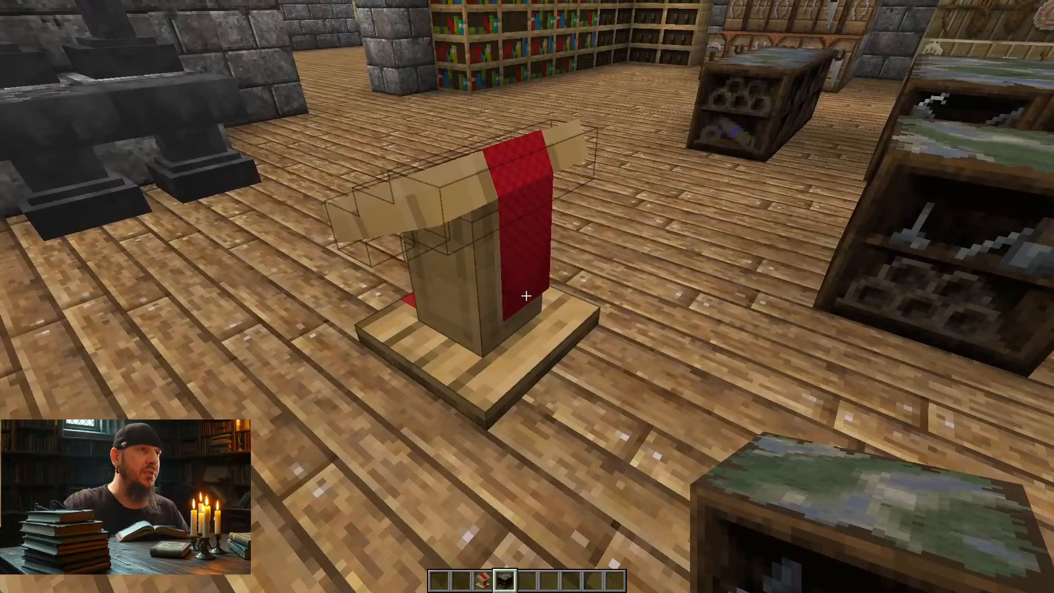
Step: Switch to Photoshop and hide the checkered Layer 3 overlay in lectern_cloth.png
key("alt+Tab")
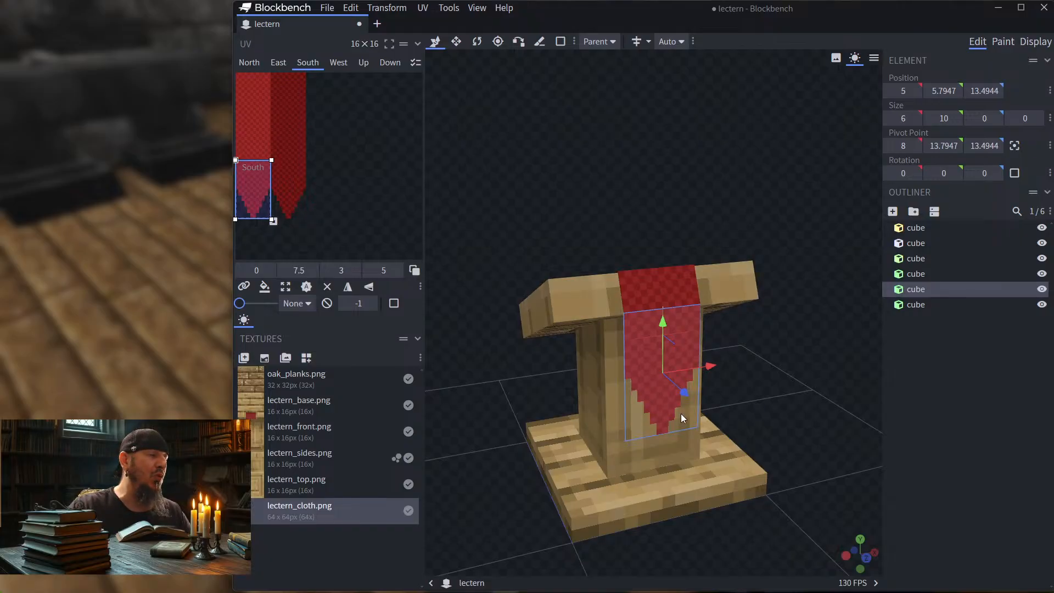
key("alt+Tab")
key("Tab")
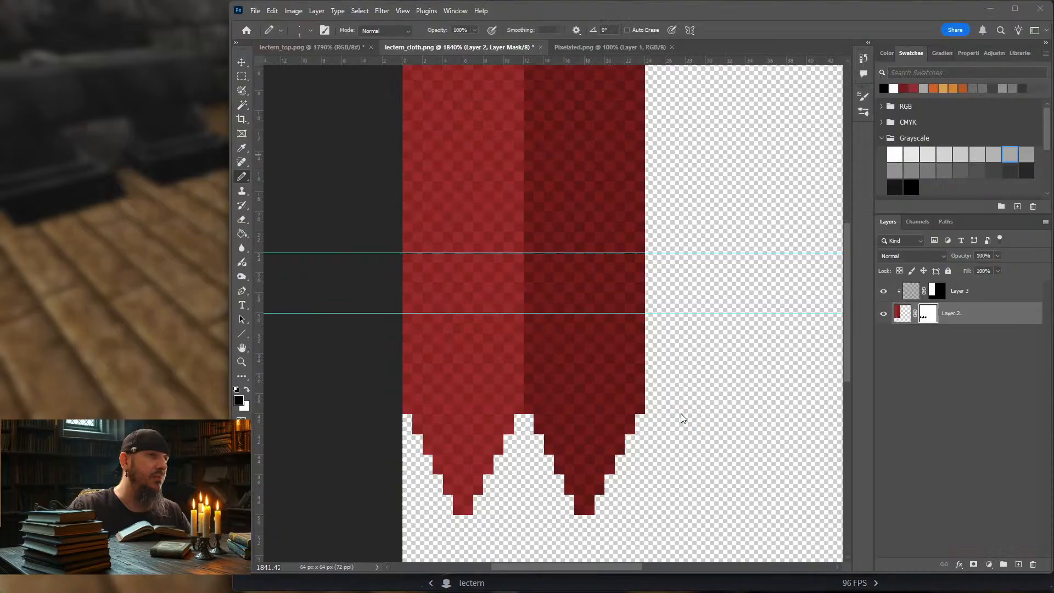
left_click(884, 291)
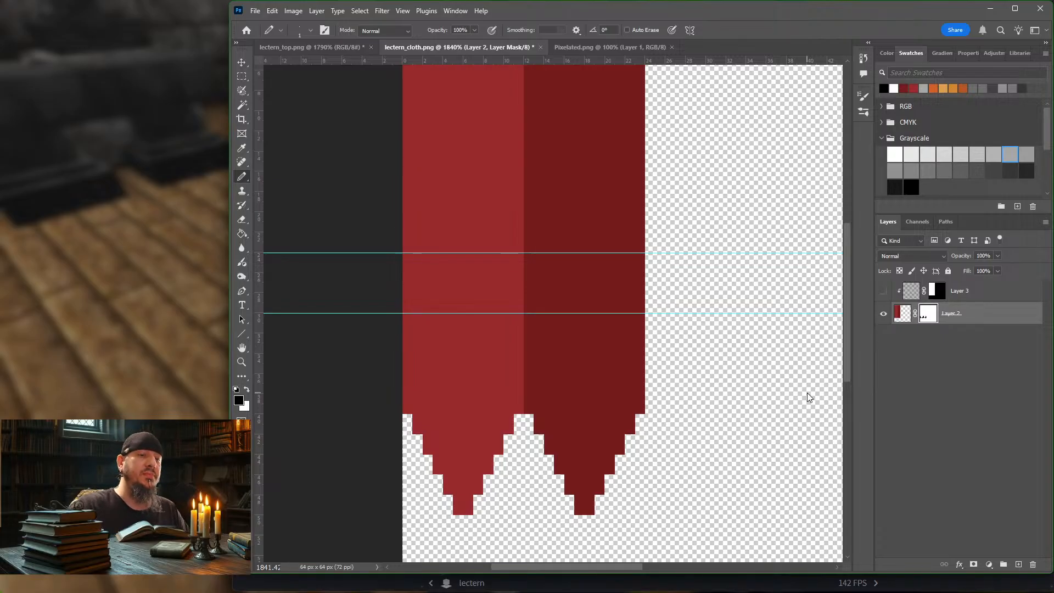
Step: Export the plain red texture for the web as a 32-color PNG-8, overwriting lectern_cloth.png in the block folder
key("ctrl+alt+shift+s")
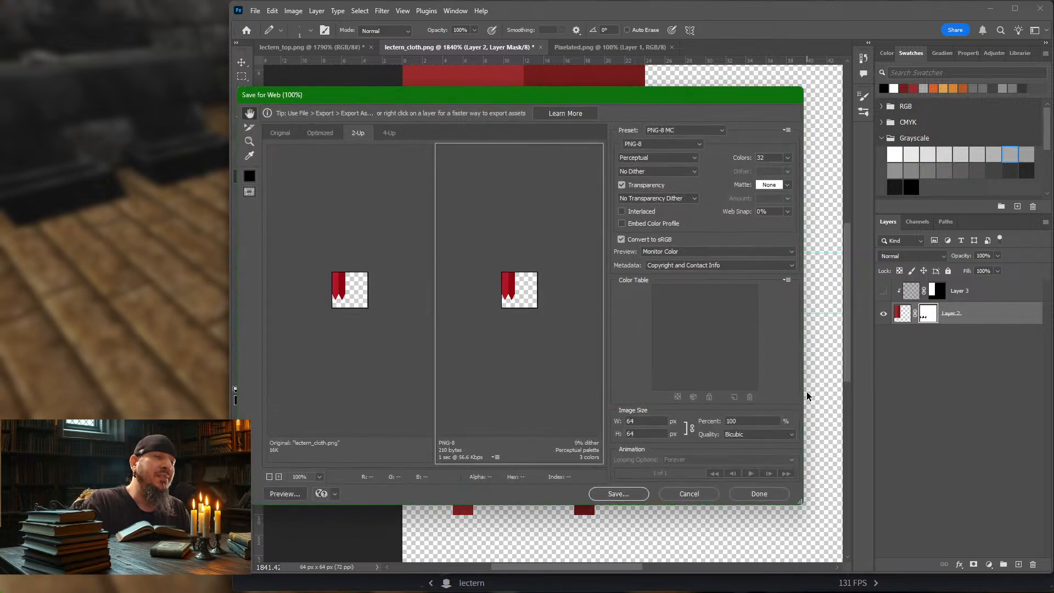
key("Return")
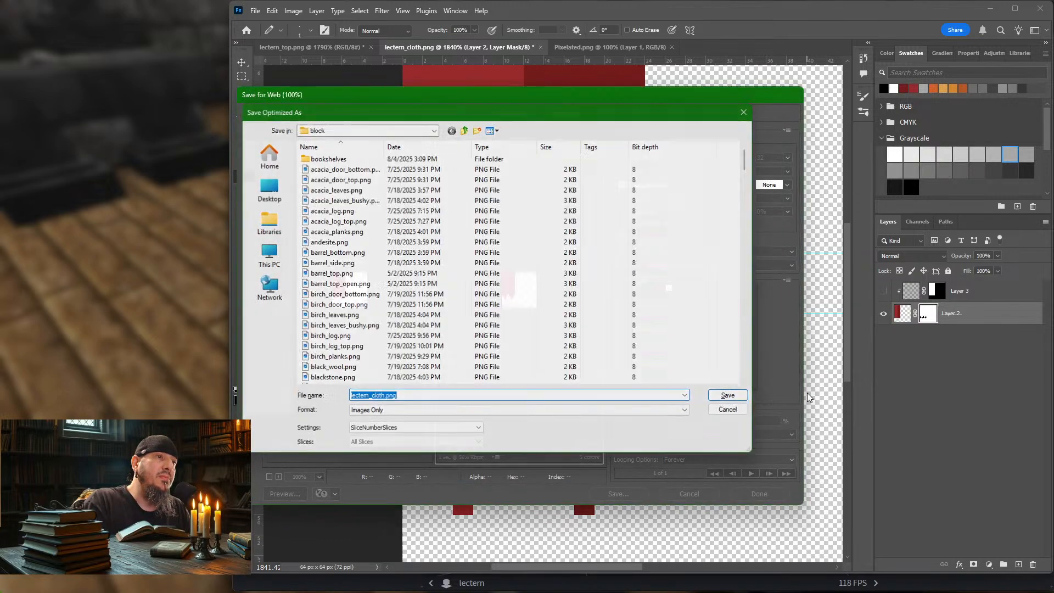
key("Return")
key("Return")
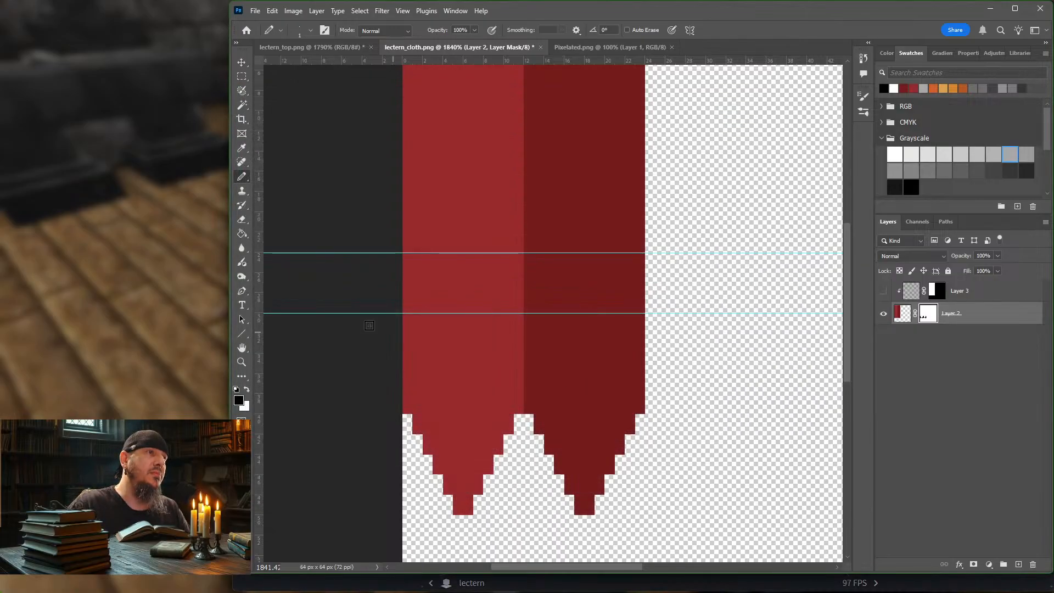
Step: Switch to Minecraft and reload the resource packs to load the newly exported plain cloth texture
left_click(123, 202)
key("Escape")
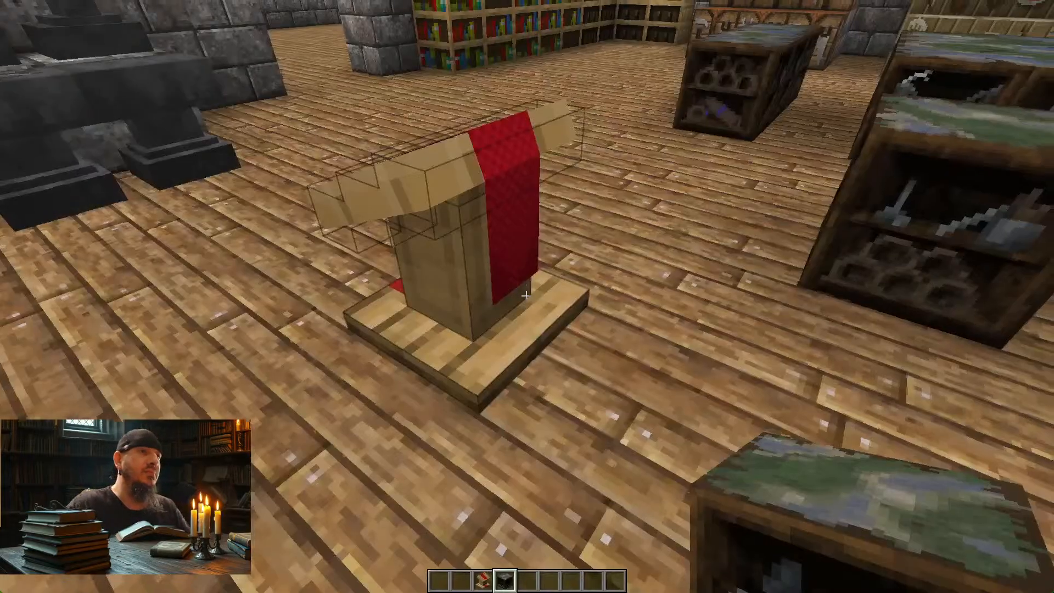
key("F3+t")
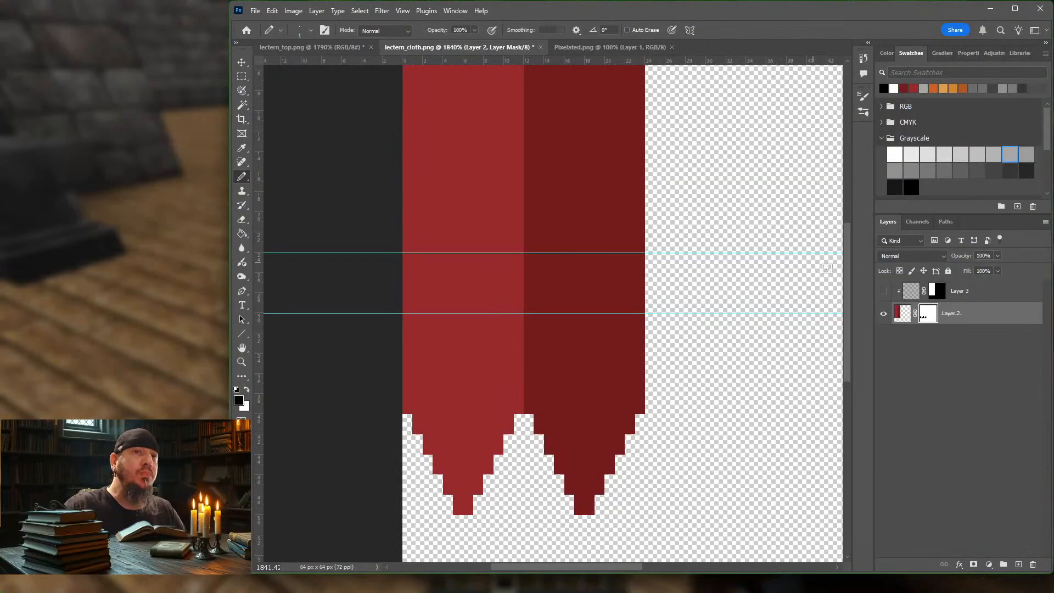
Step: Show the checkered Layer 3 overlay again in Photoshop, and inspect the lectern's hanging cloth from the front in Minecraft
left_click(885, 291)
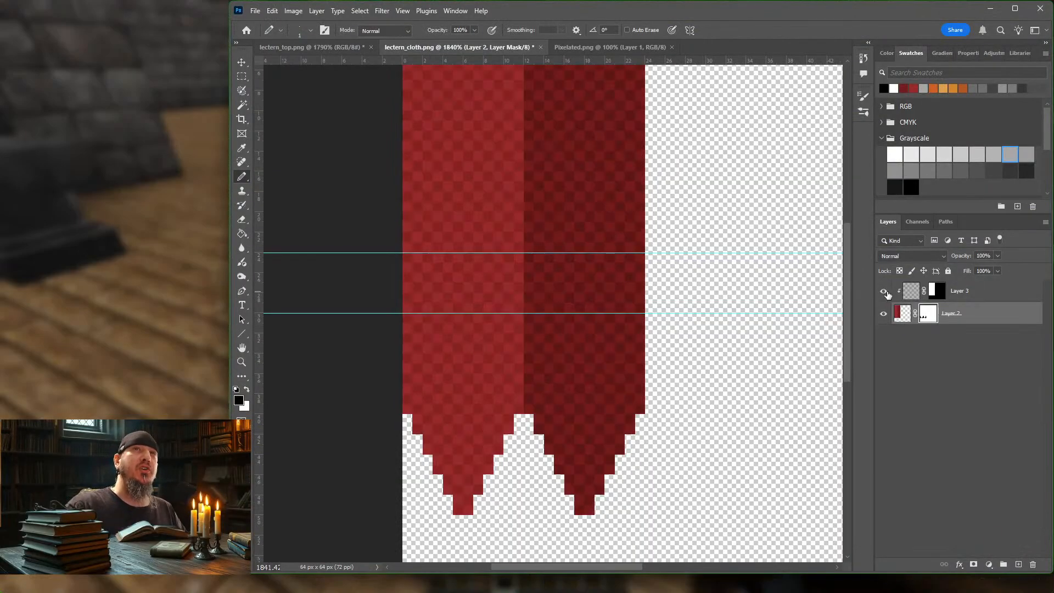
left_click(170, 236)
key("Escape")
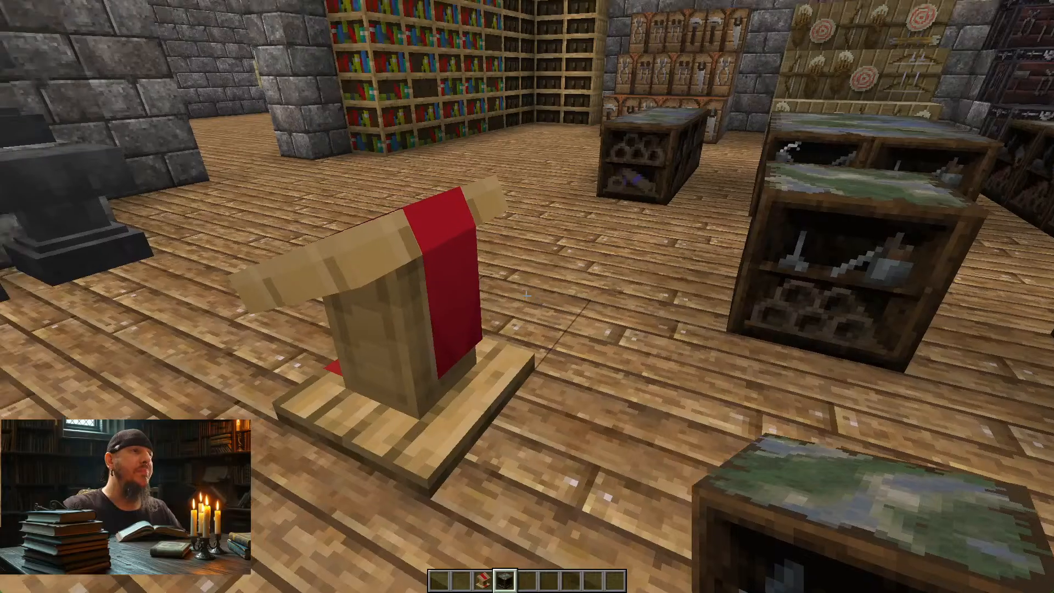
key("d")
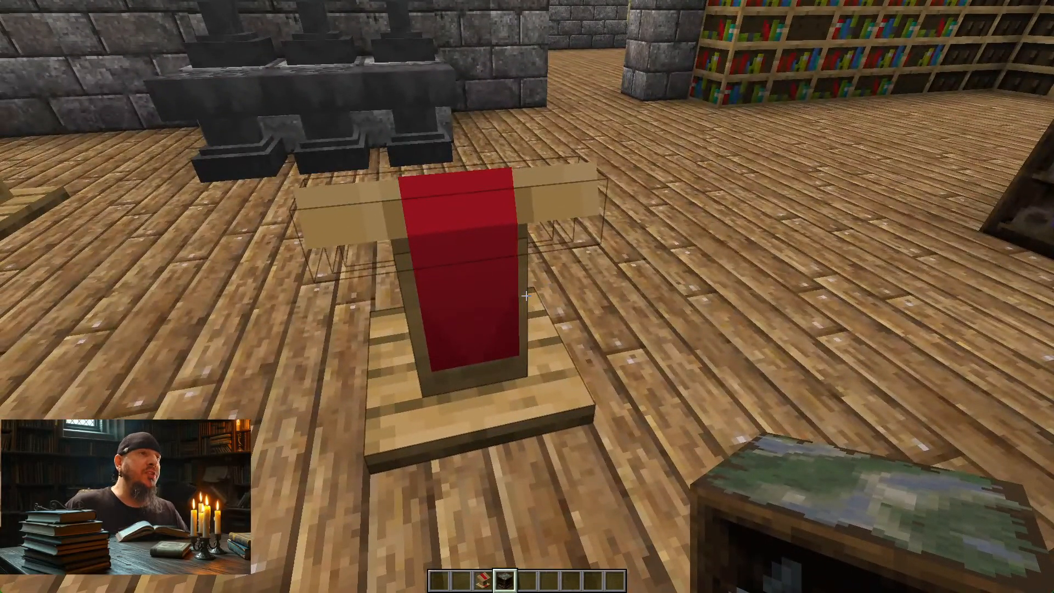
Step: Switch to Blockbench and review lectern_cloth.png's texture properties, including its render mode, without changing anything
key("alt+Tab")
key("alt+Tab")
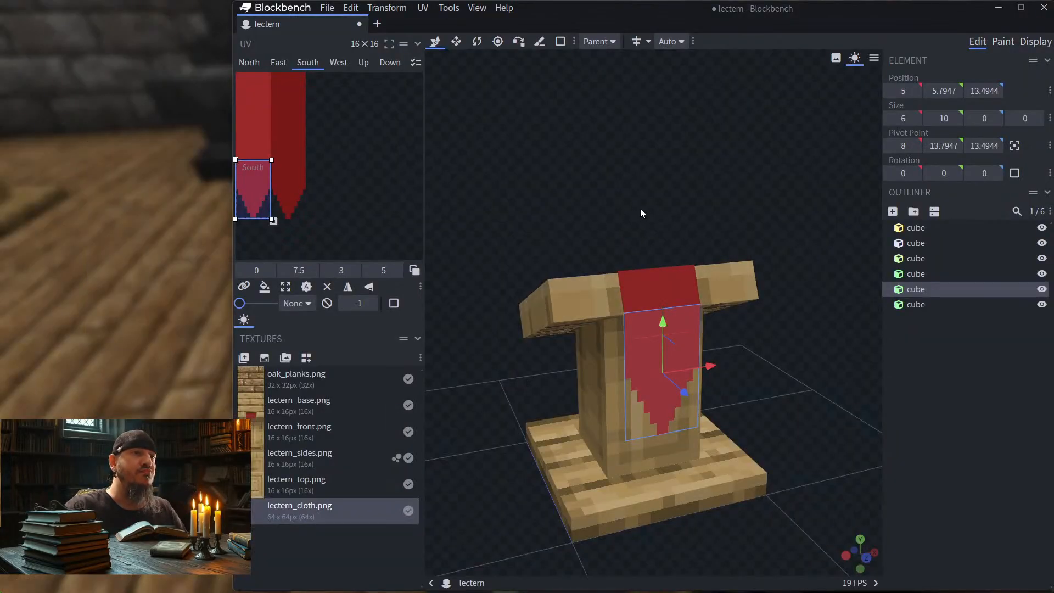
left_click_drag(641, 209, 603, 173)
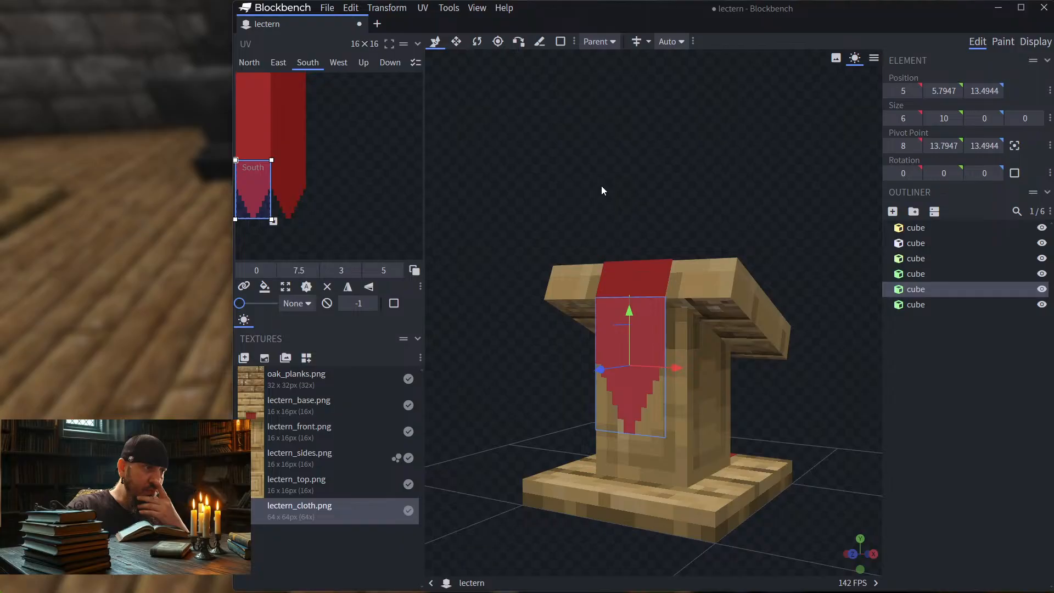
right_click(342, 511)
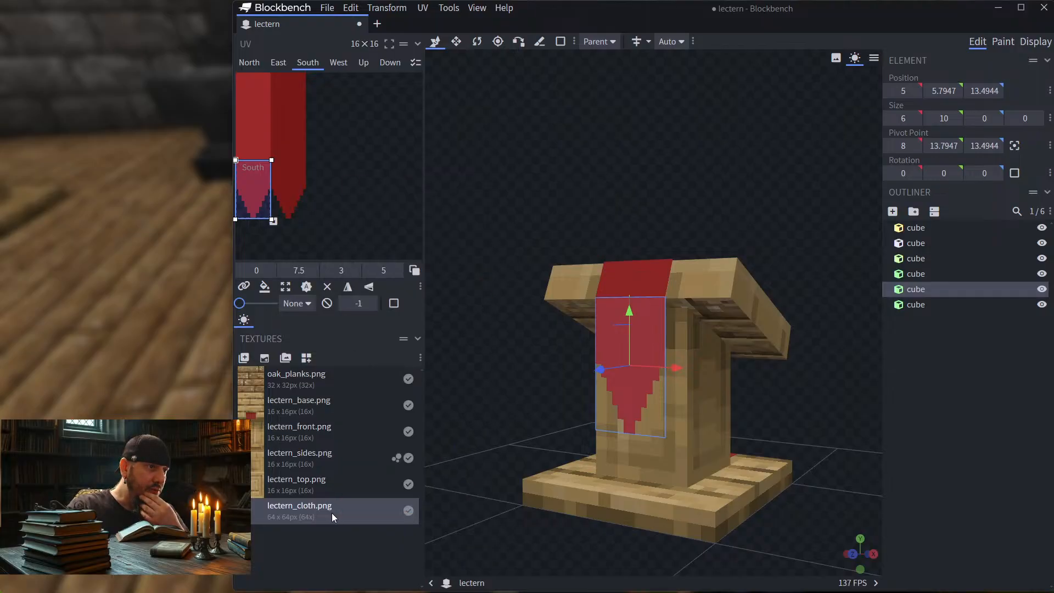
right_click(334, 512)
left_click(371, 506)
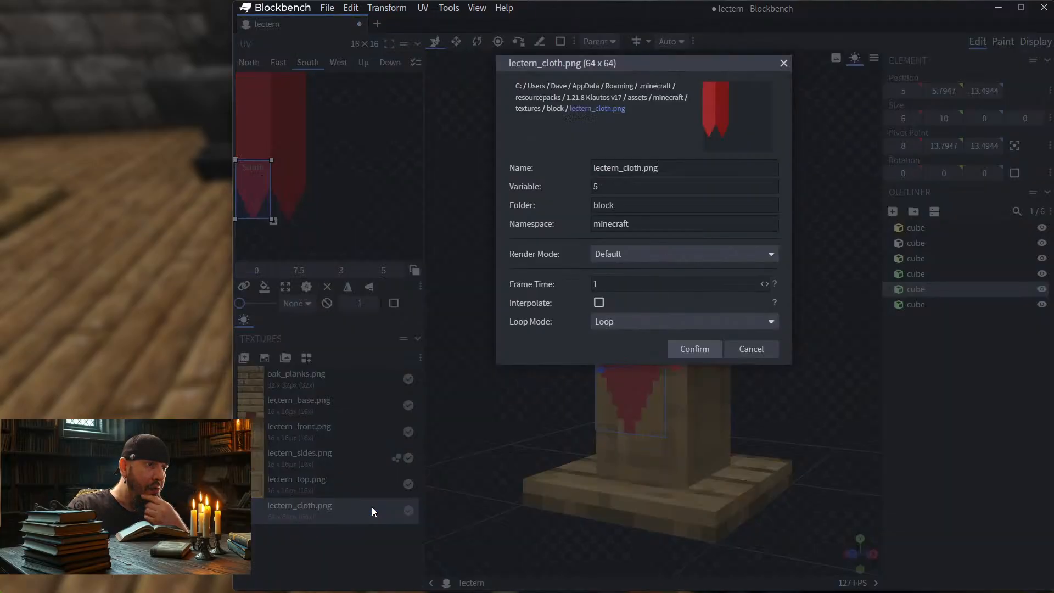
left_click(662, 255)
left_click(662, 254)
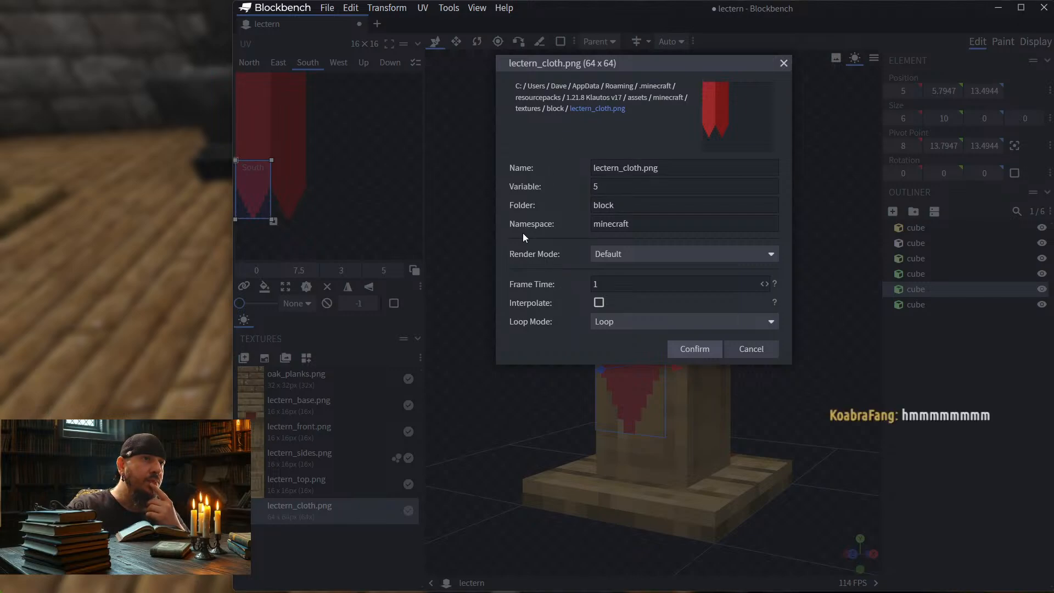
left_click(764, 352)
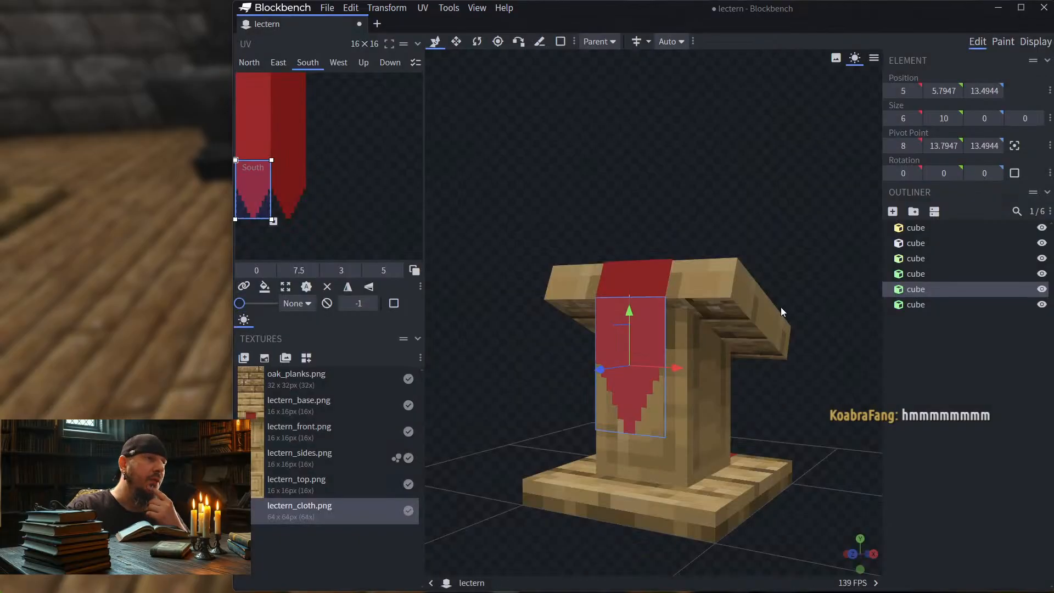
Step: Look through the actions available for the lectern_cloth.png texture and examine the cloth on the model from the front
right_click(315, 516)
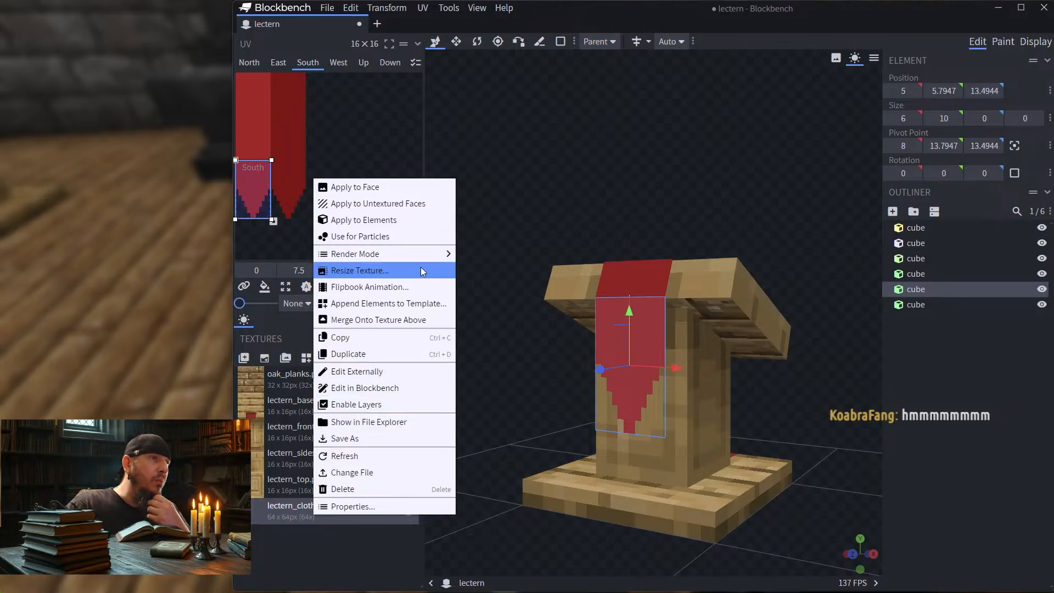
mouse_move(423, 258)
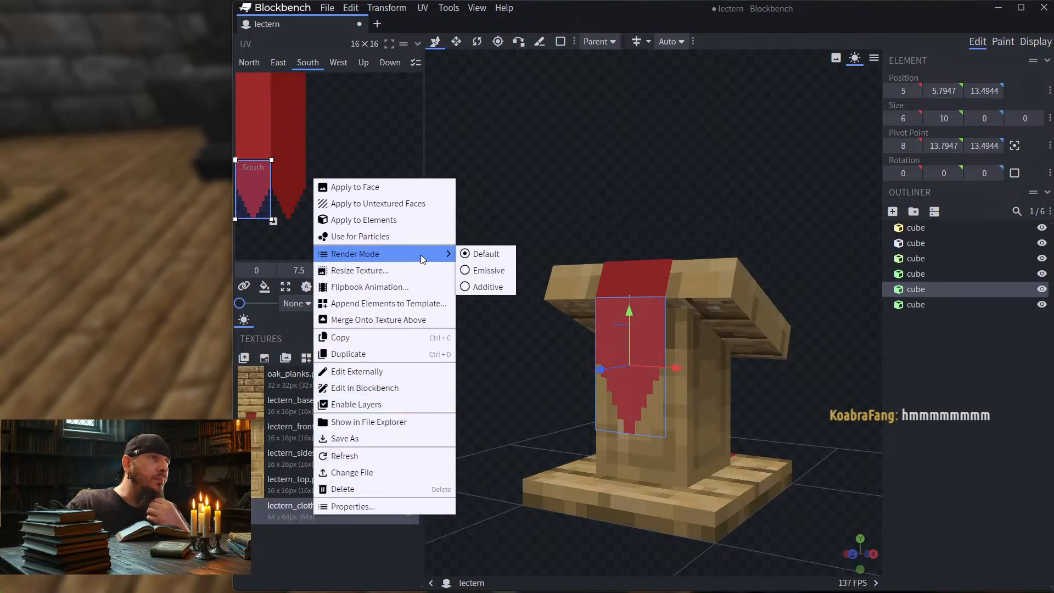
left_click(626, 126)
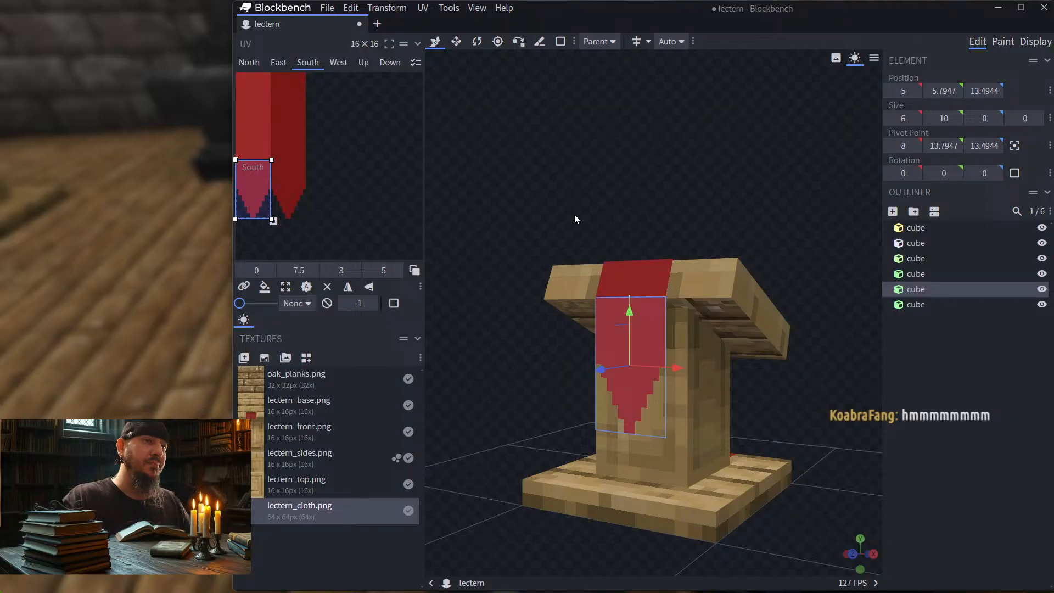
left_click_drag(574, 219, 755, 237)
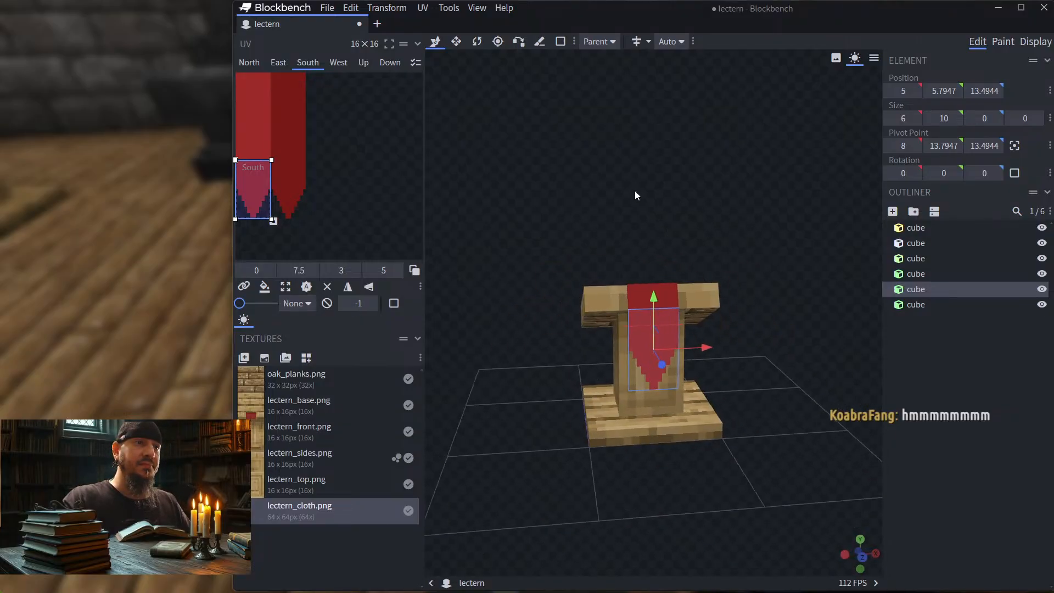
mouse_move(533, 188)
left_mouse_down()
mouse_move(582, 189)
mouse_move(532, 191)
left_mouse_up()
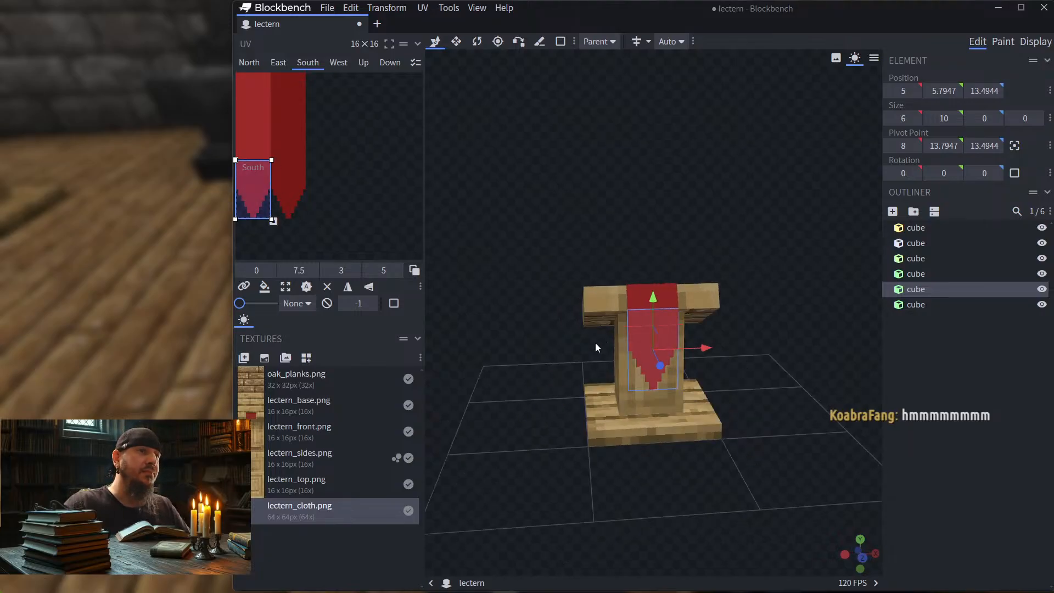
Step: Switch to Photoshop and paint Layer 2's mask white over both pointed ends, restoring straight, square bottoms on the cloth
key("alt+Tab")
key("Tab")
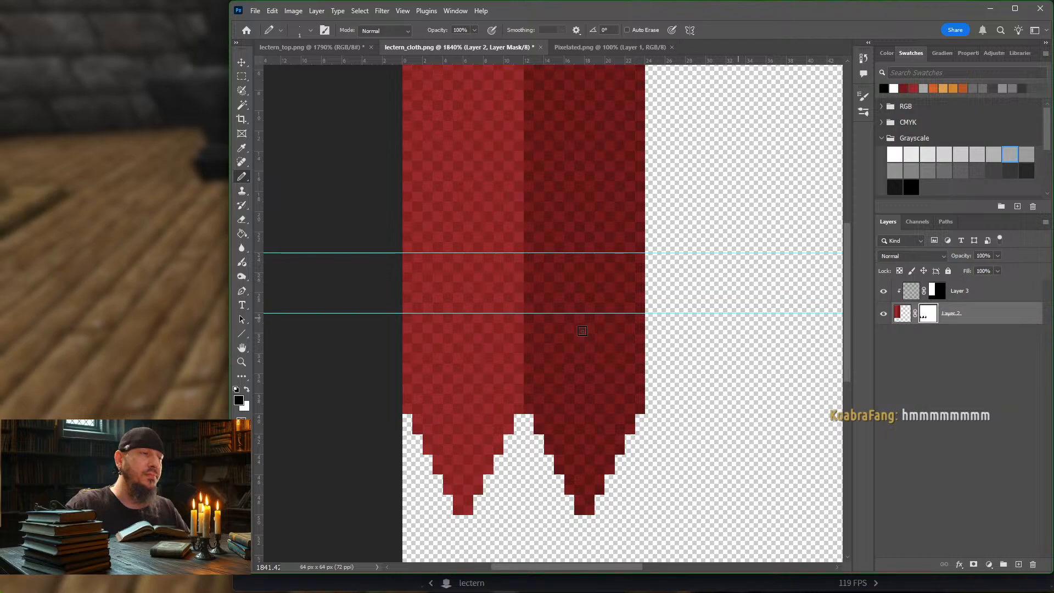
left_click(246, 390)
mouse_move(407, 420)
left_mouse_down()
mouse_move(412, 478)
mouse_move(428, 500)
mouse_move(632, 500)
left_mouse_up()
key("]")
key("]")
key("]")
key("]")
mouse_move(680, 457)
left_mouse_down()
mouse_move(348, 478)
mouse_move(635, 419)
mouse_move(519, 410)
left_mouse_up()
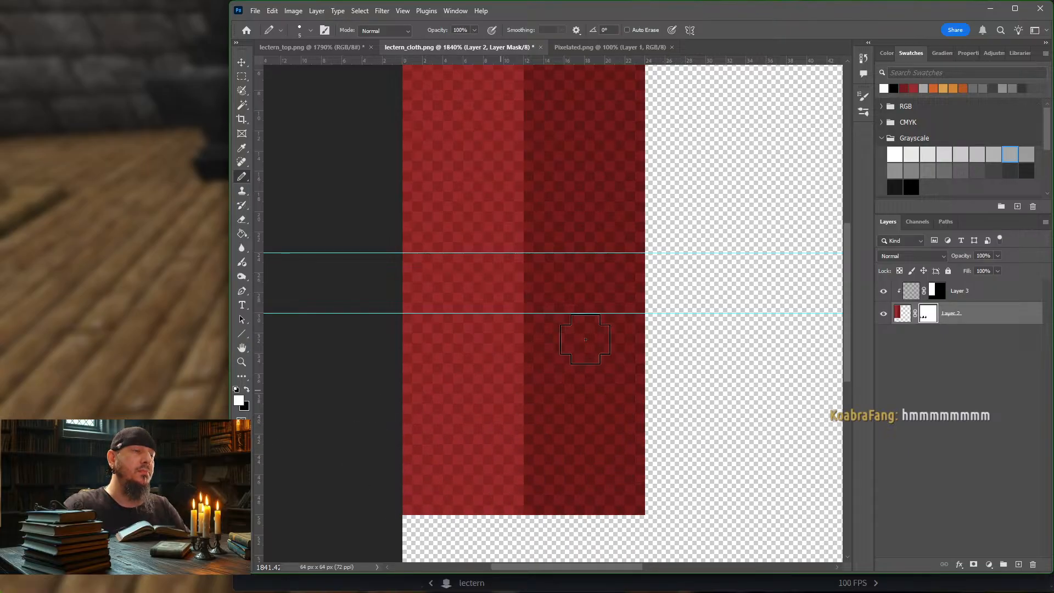
scroll(681, 276, "up", 1)
scroll(675, 265, "down", 2, "alt")
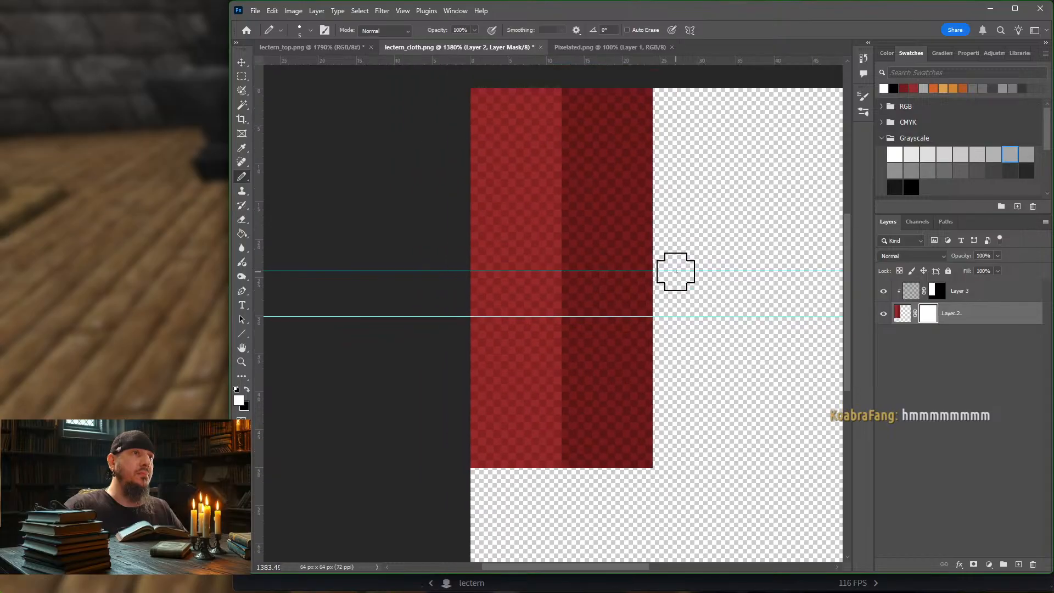
scroll(676, 264, "up", 1)
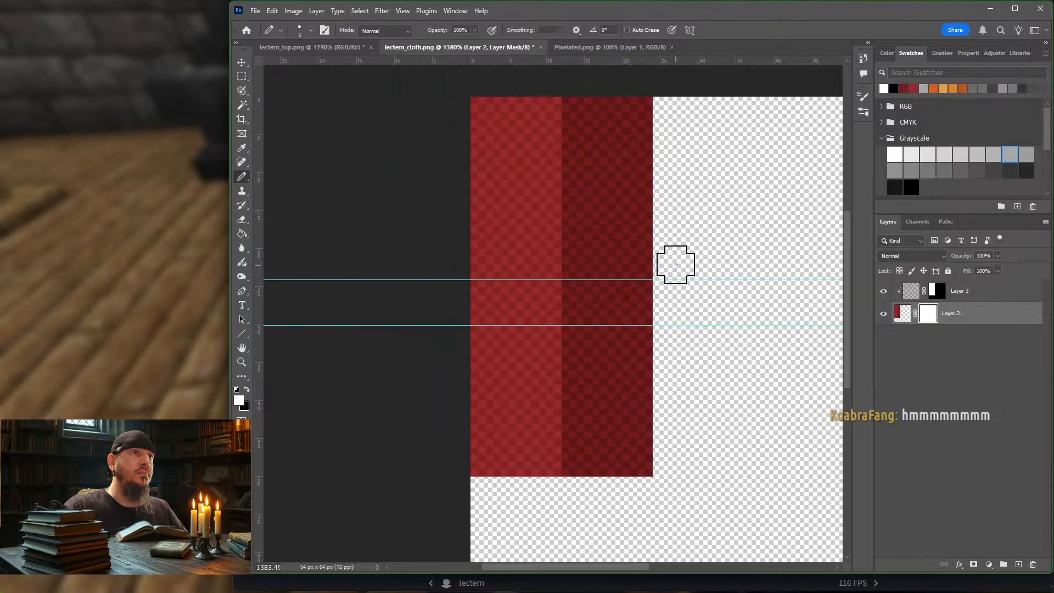
Step: Pick a near-black gray swatch and add a new empty layer directly above Layer 2
left_click(900, 314)
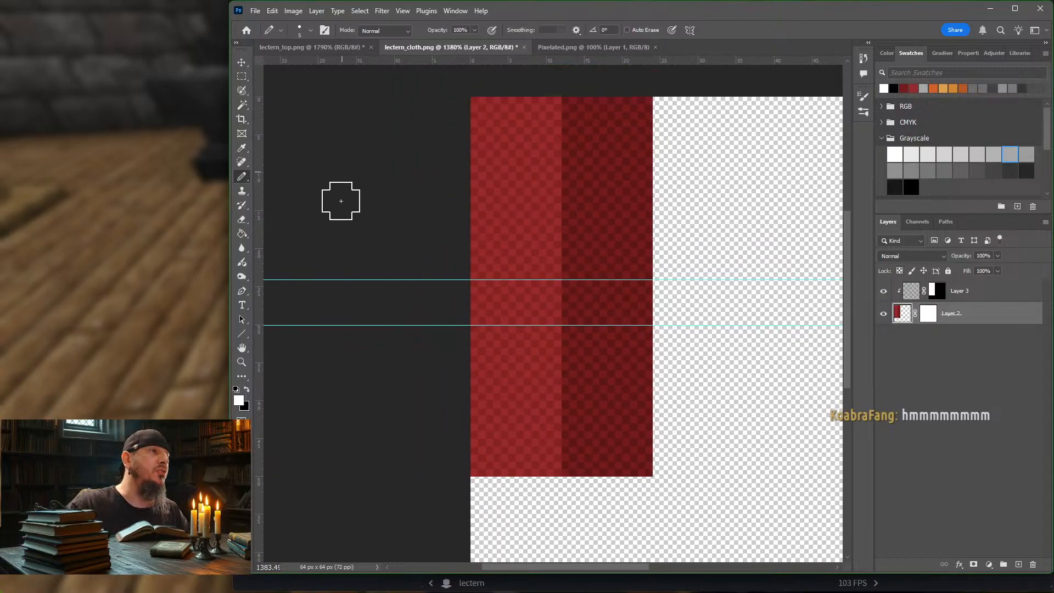
left_click(1027, 170)
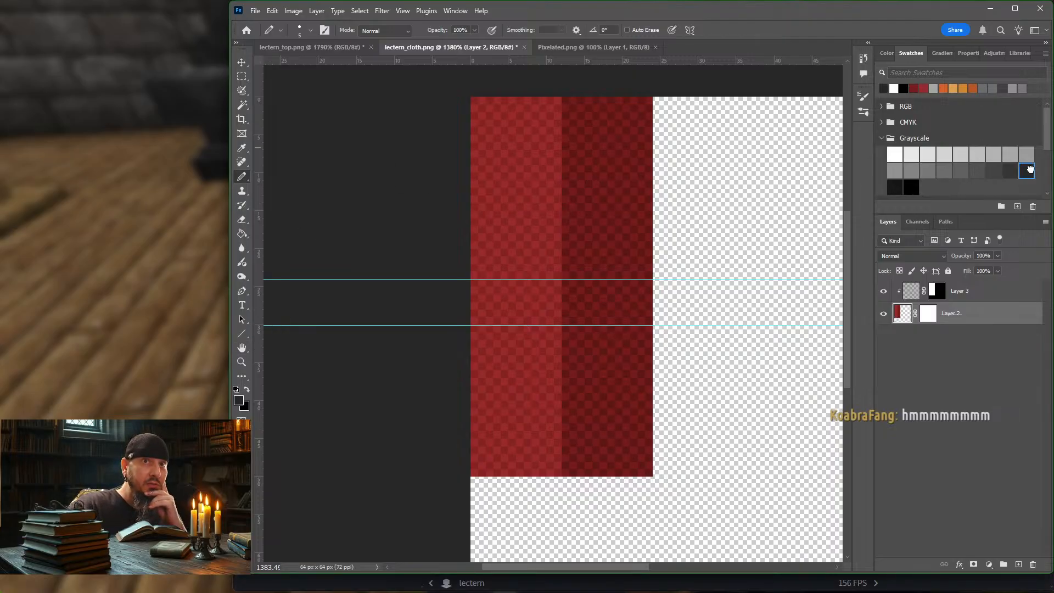
left_click(1018, 565)
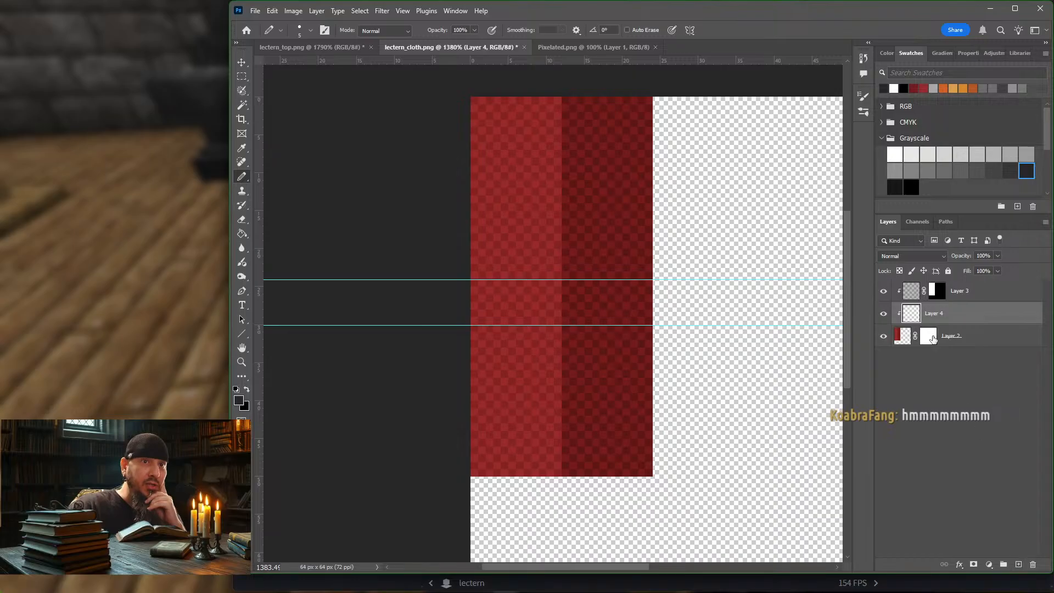
Step: Hide the checkered Layer 3 and release the clipping masks on Layer 3 and Layer 4
left_click(883, 291)
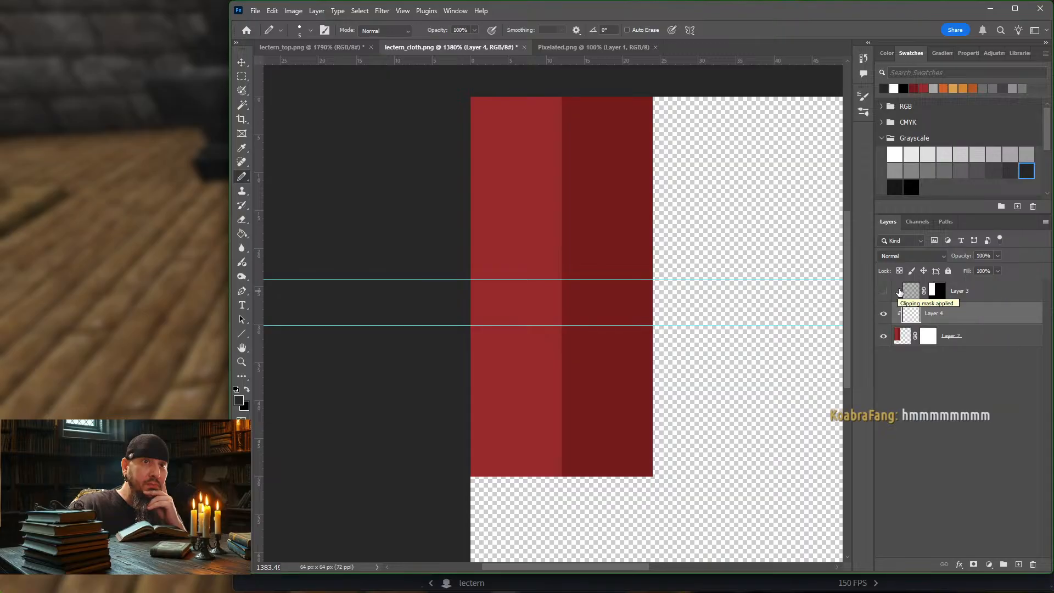
left_click(994, 295)
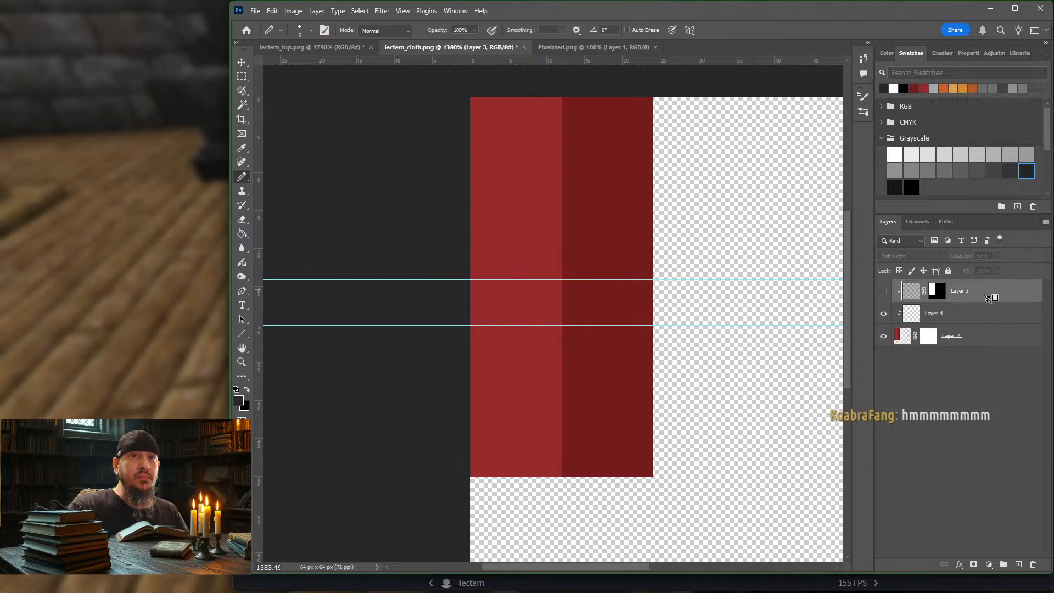
left_click(988, 299, "alt")
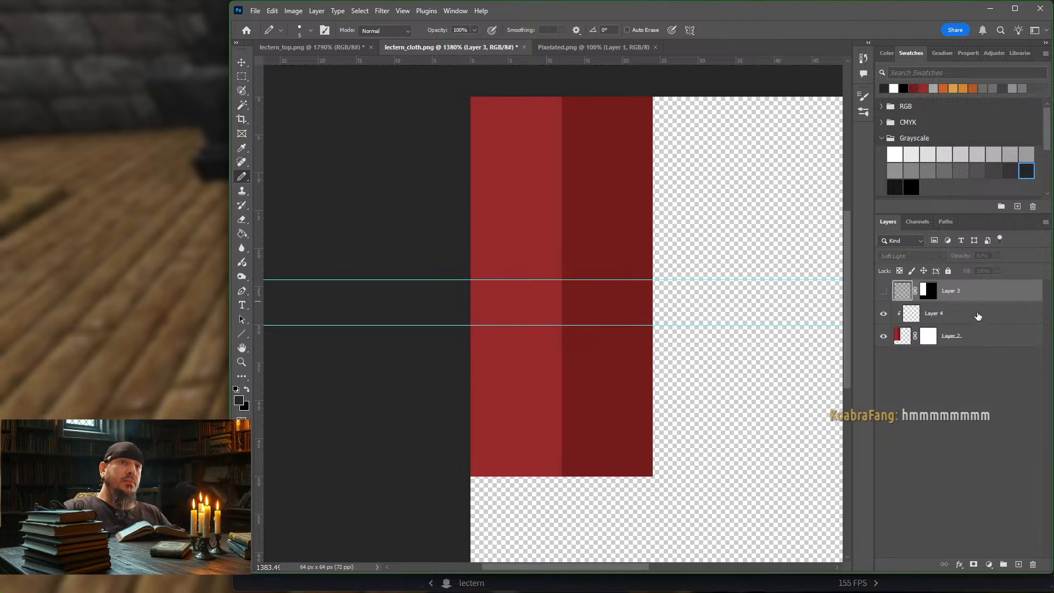
left_click(973, 316)
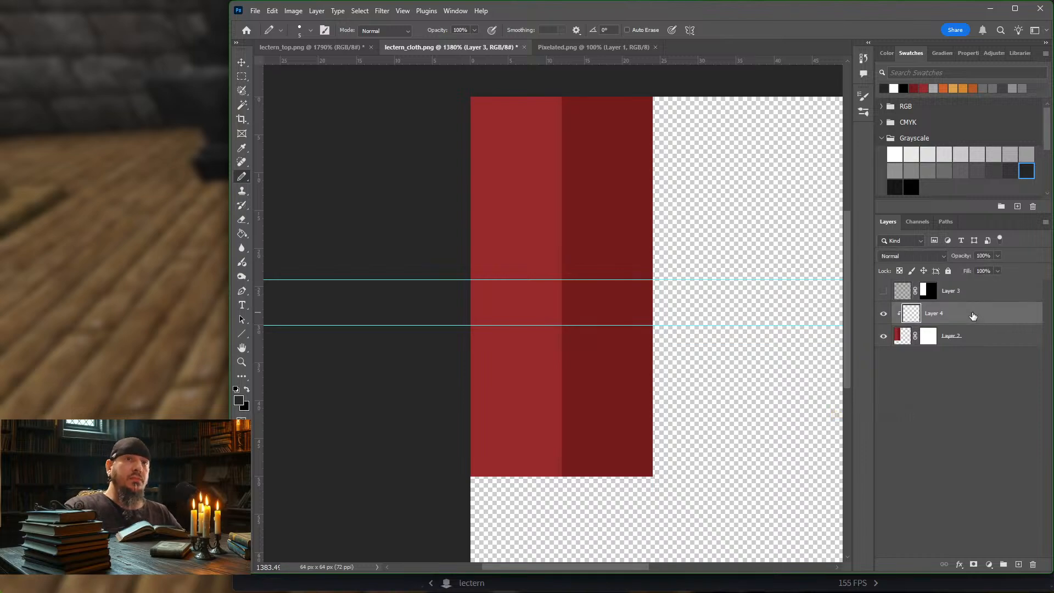
left_click(1005, 322, "alt")
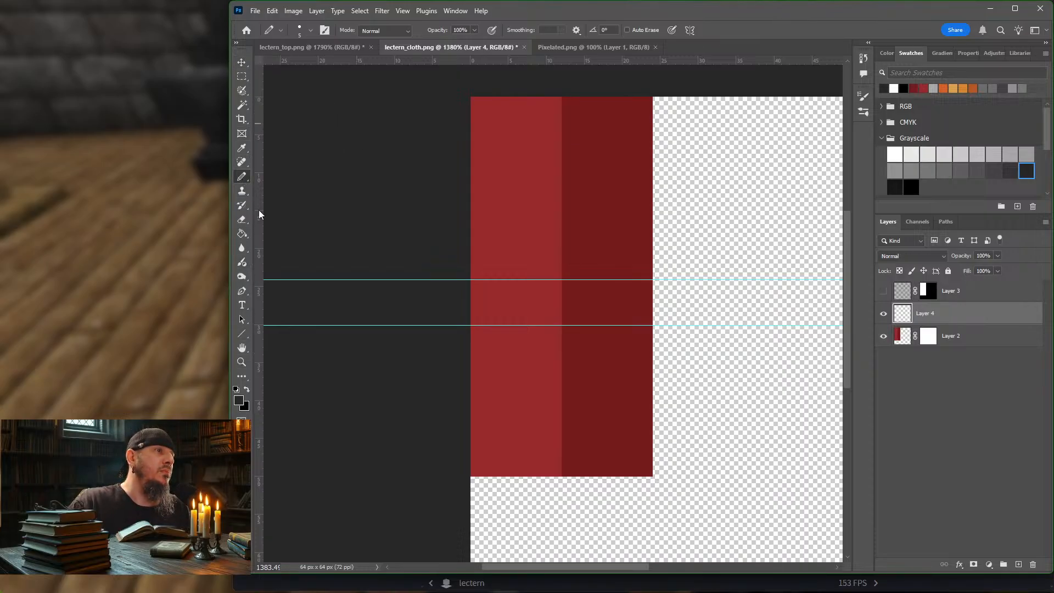
Step: Set the foreground color to the slightly warm dark gray #2f2929
left_click(239, 400)
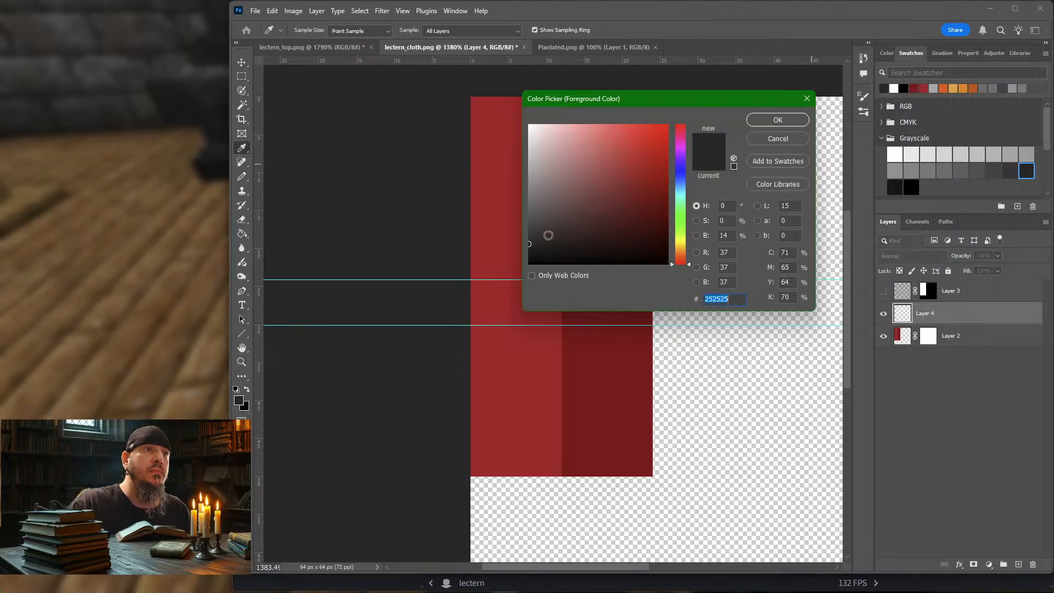
left_click_drag(542, 239, 546, 238)
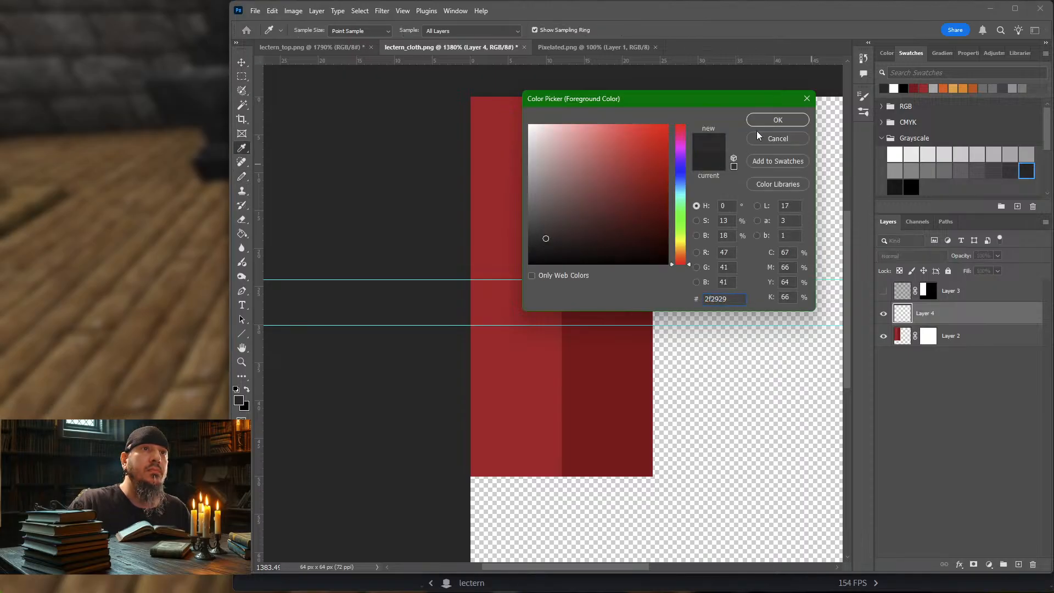
left_click(767, 120)
key("b")
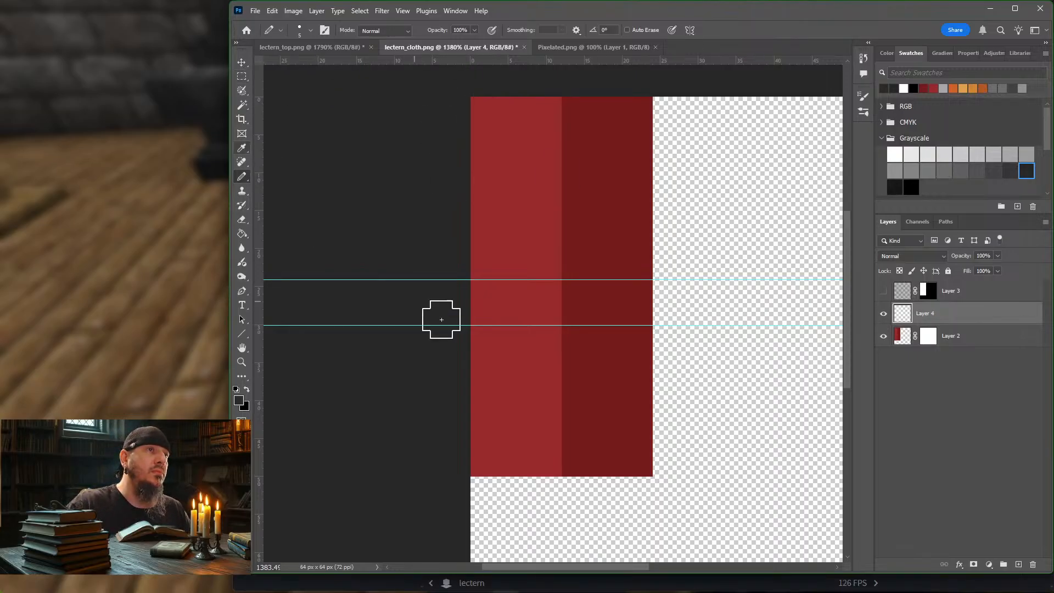
Step: Select a 2 px frame around the cloth, adding a 4 px band down its center seam with the Rectangular Marquee tool
left_click(242, 77)
left_click_drag(472, 98, 668, 112)
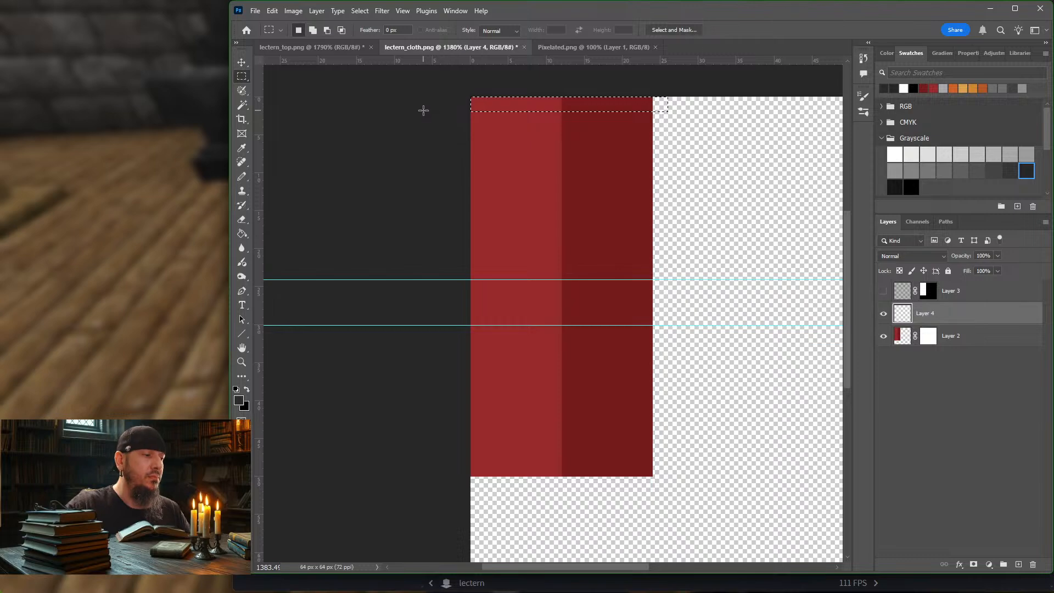
left_click_drag(470, 97, 485, 483, "shift")
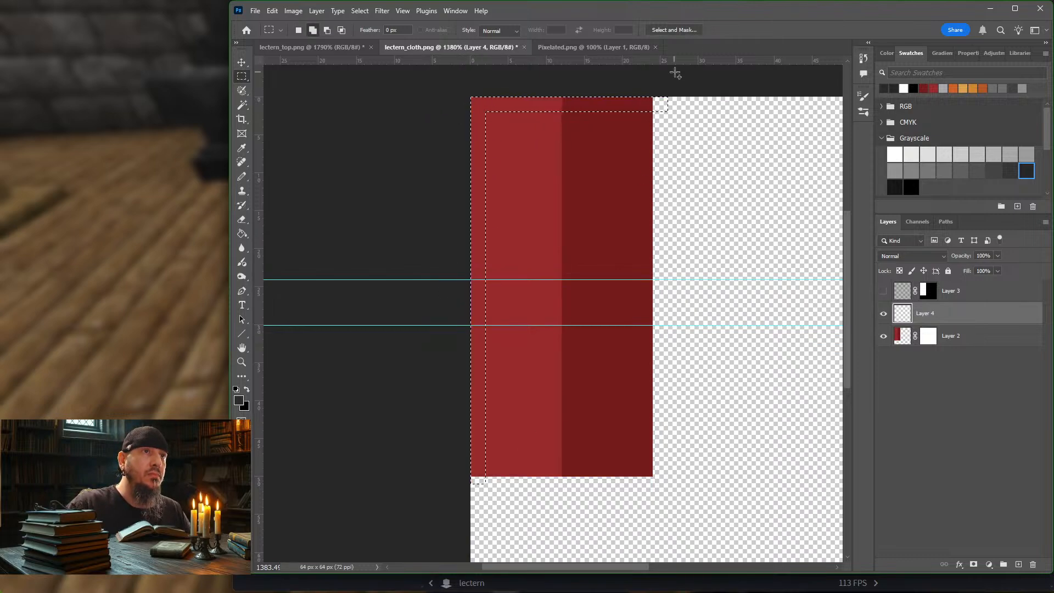
left_click_drag(675, 98, 638, 506, "shift")
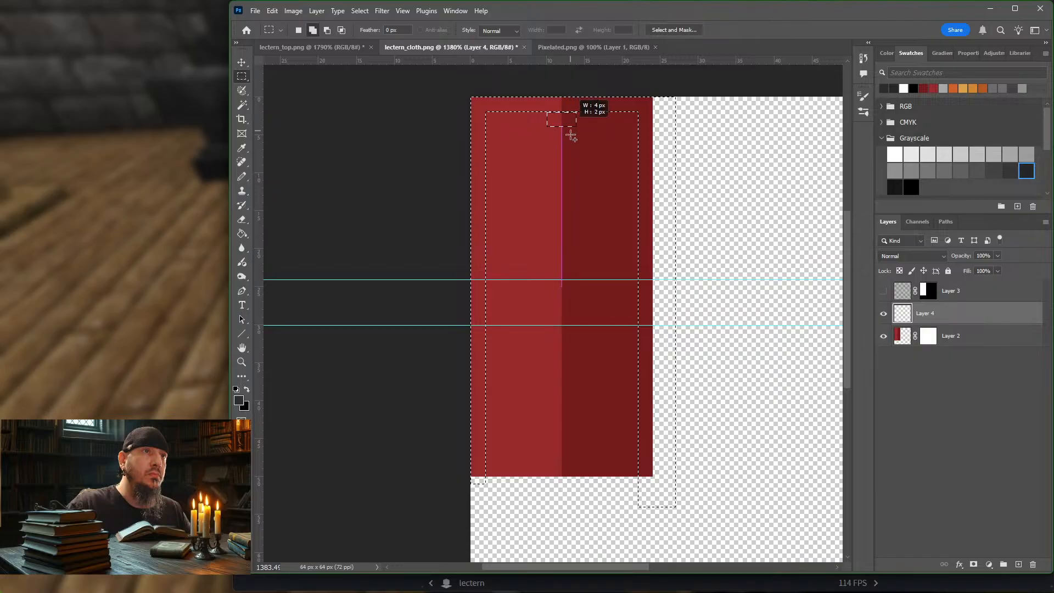
left_click_drag(572, 324, 580, 449)
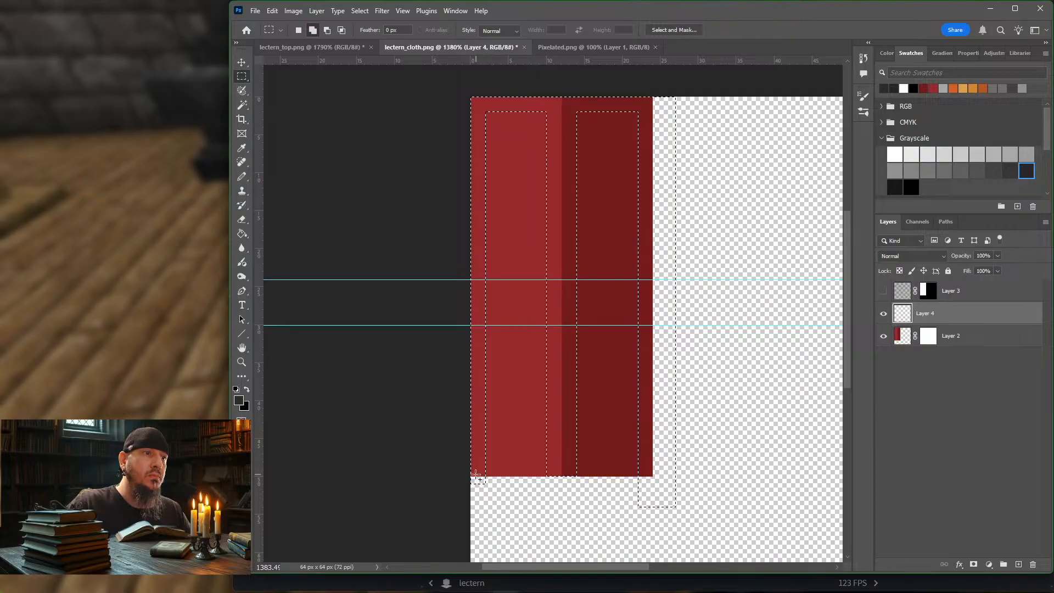
left_click_drag(471, 469, 650, 471)
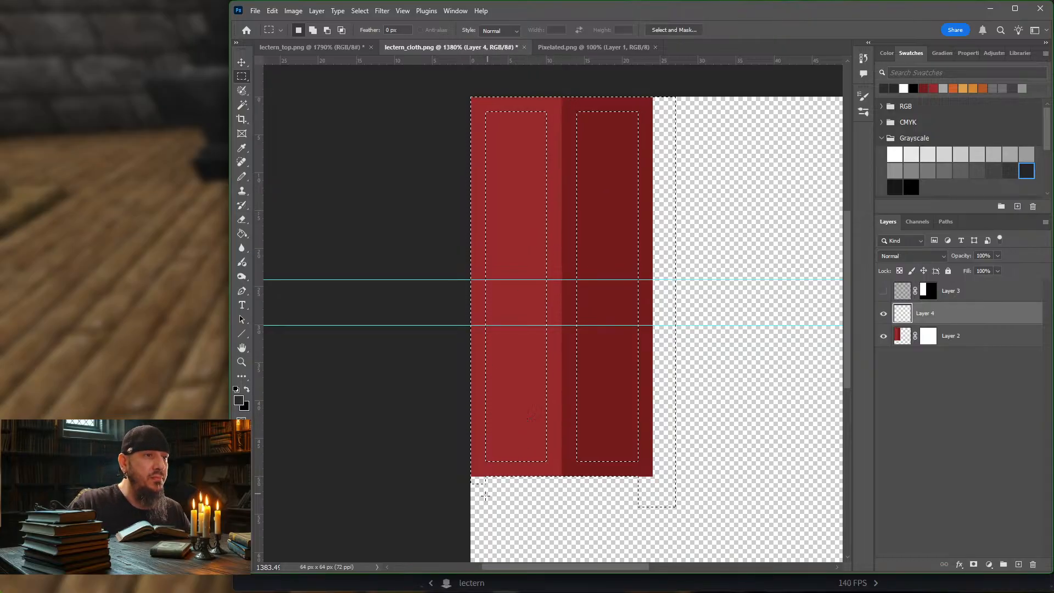
Step: Subtract the selection areas extending past the cloth's edges and turn the remaining frame into a layer mask on Layer 4
key("alt")
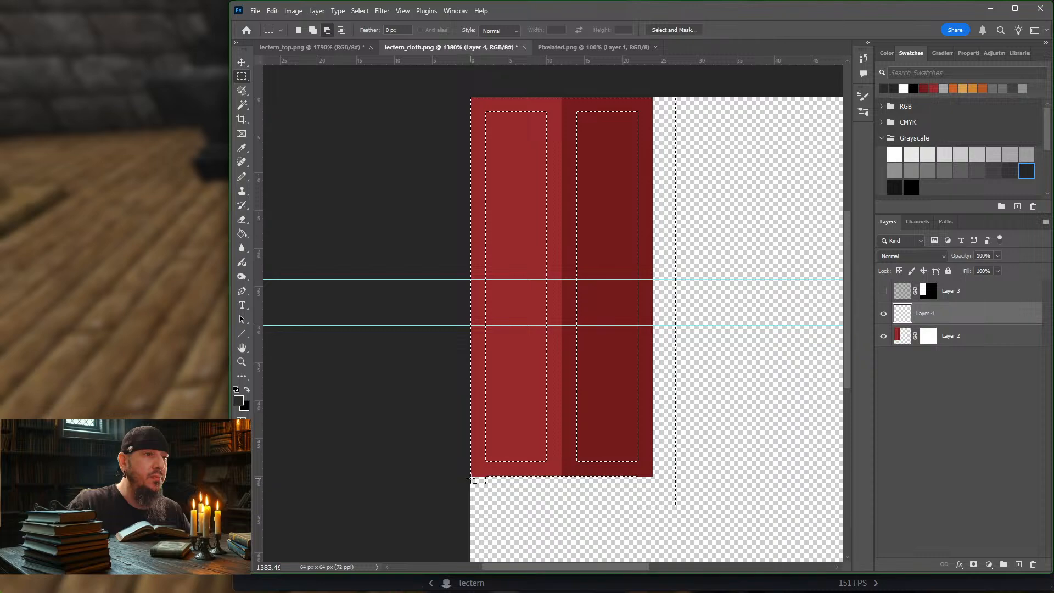
left_click_drag(470, 478, 498, 495, "alt")
mouse_move(629, 486)
left_mouse_down("alt")
mouse_move(705, 503)
mouse_move(618, 478)
left_mouse_up("alt")
left_click_drag(729, 499, 658, 88)
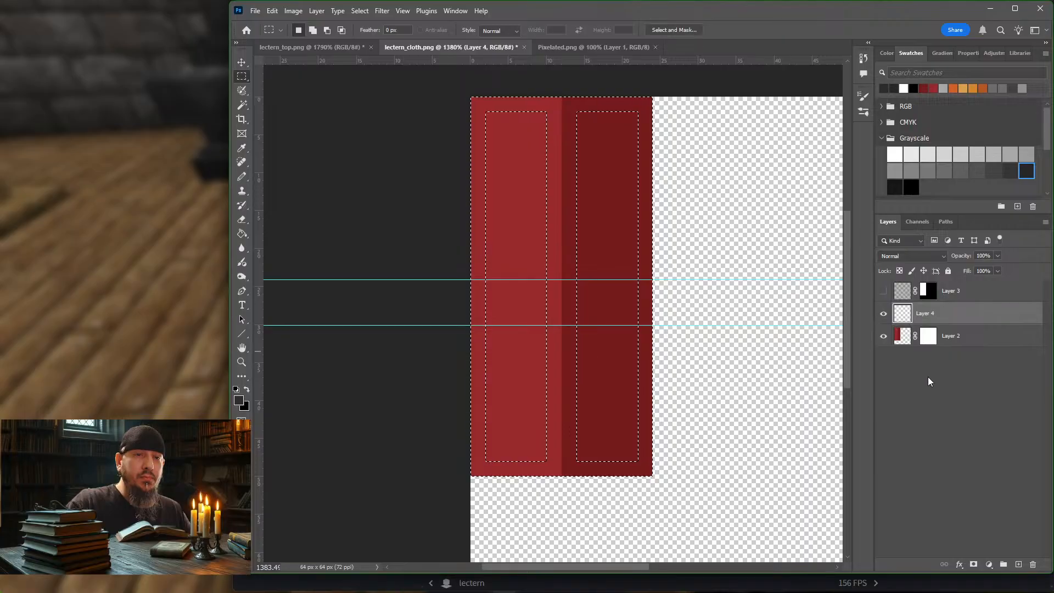
left_click(973, 564)
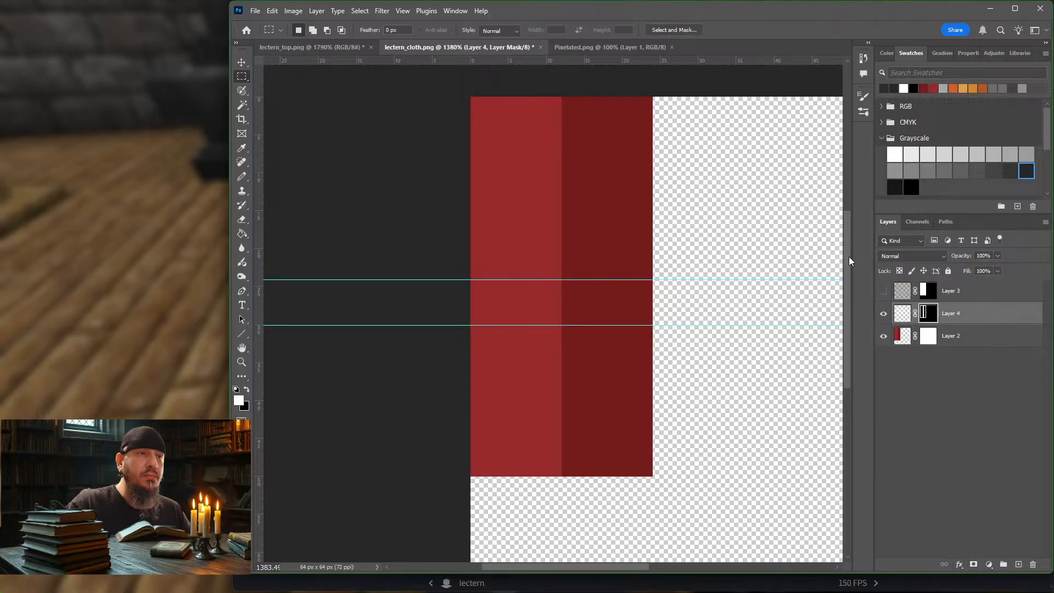
Step: Pencil near-black from the Grayscale swatches over Layer 4's unmasked area, filling the entire border and center band
left_click(907, 316)
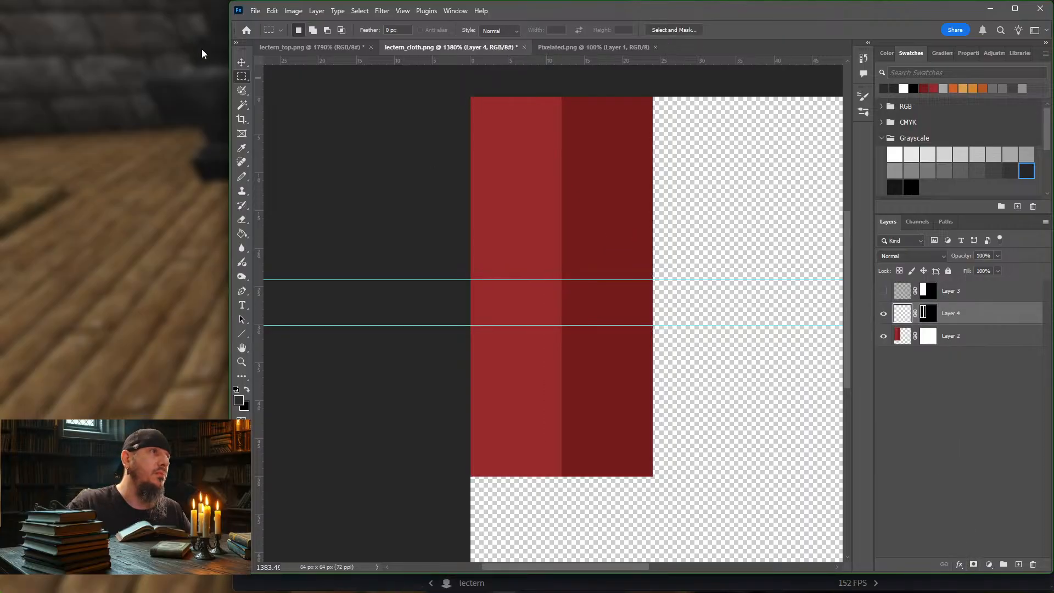
left_click(241, 176)
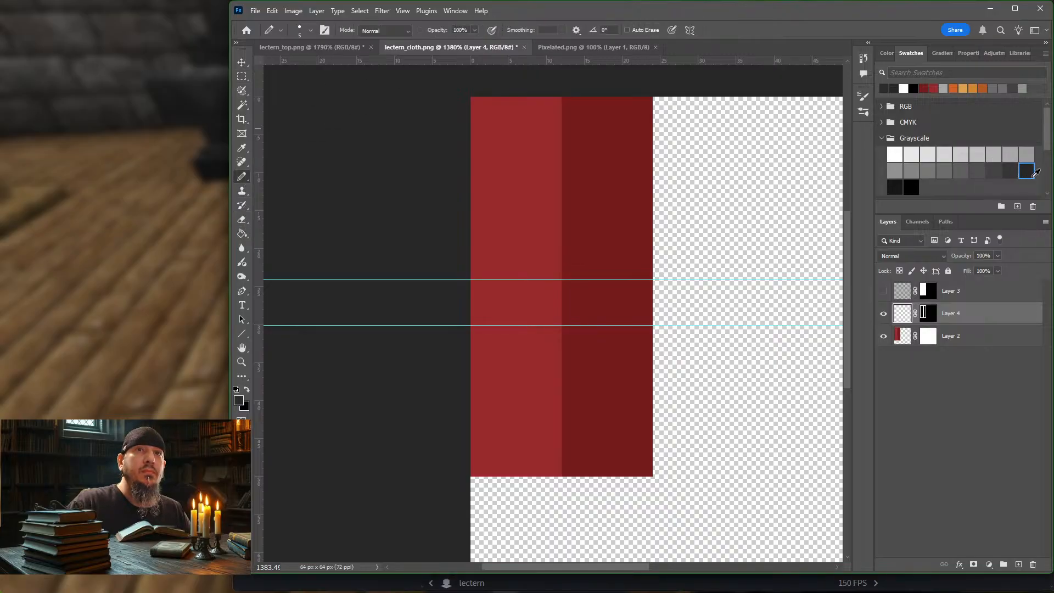
left_click(897, 187)
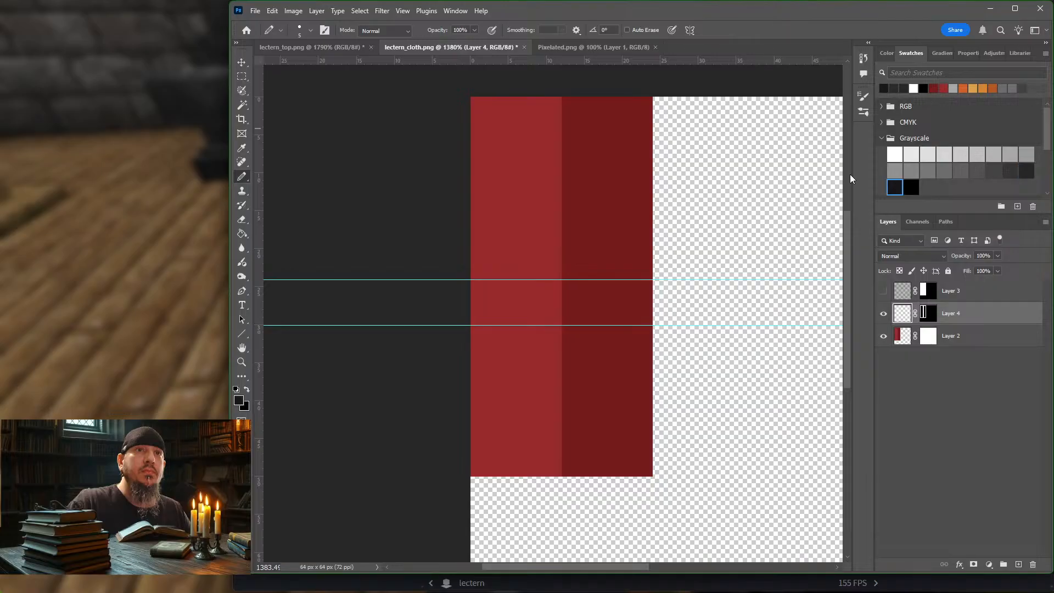
mouse_move(482, 101)
left_mouse_down()
mouse_move(579, 102)
mouse_move(630, 285)
mouse_move(592, 476)
mouse_move(466, 461)
left_mouse_up()
key("bracketright")
key("bracketright")
key("bracketright")
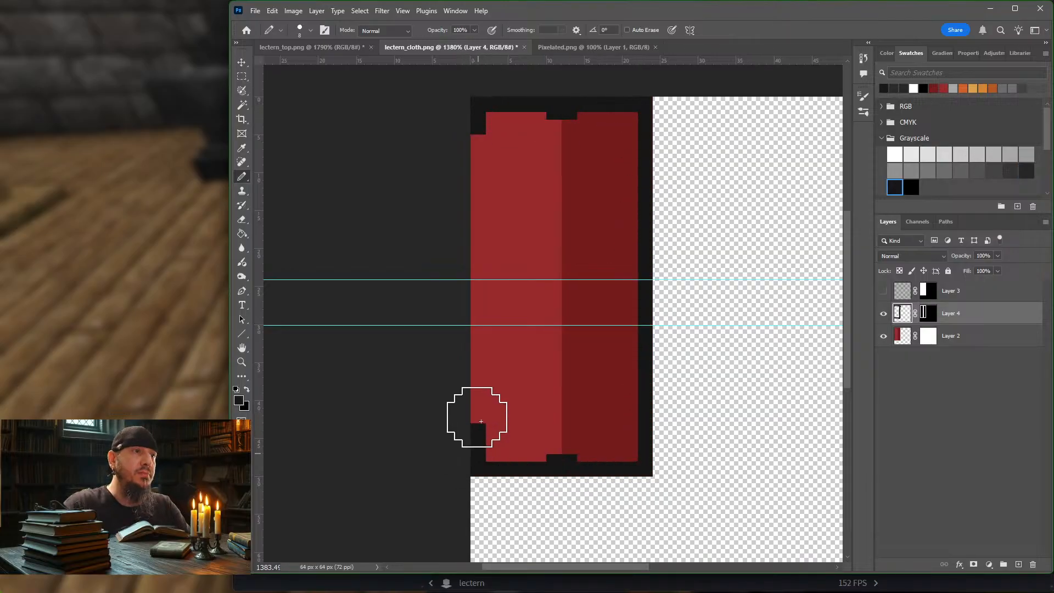
left_click_drag(478, 419, 478, 101)
left_click_drag(543, 134, 576, 477)
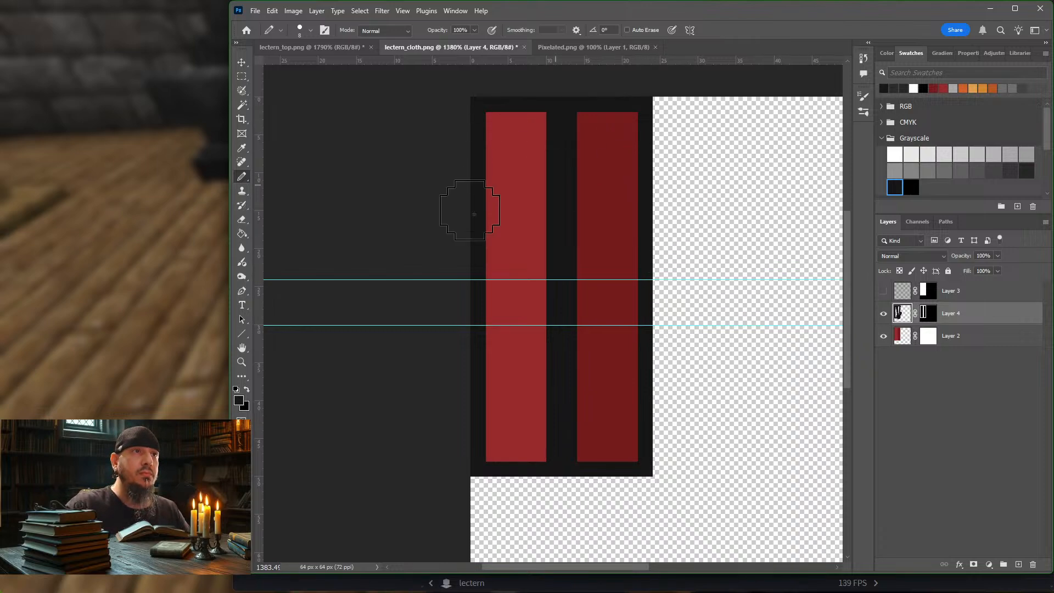
mouse_move(475, 214)
left_mouse_down()
mouse_move(577, 328)
mouse_move(494, 439)
mouse_move(607, 289)
mouse_move(596, 275)
left_mouse_up()
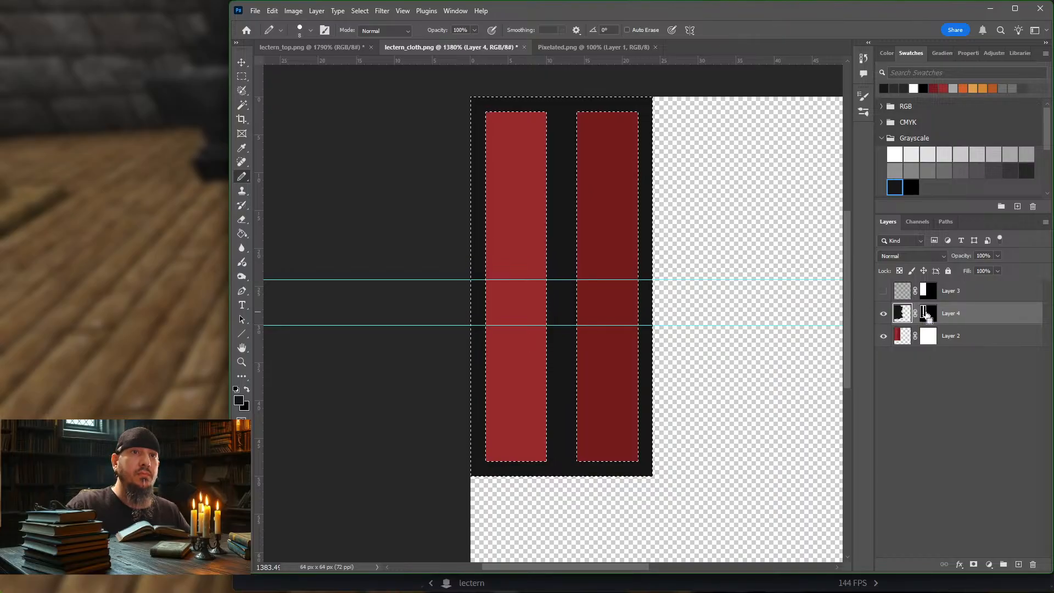
Step: Delete Layer 4's excess paint outside the border frame using its mask's inverted selection, and deselect
left_click(380, 12)
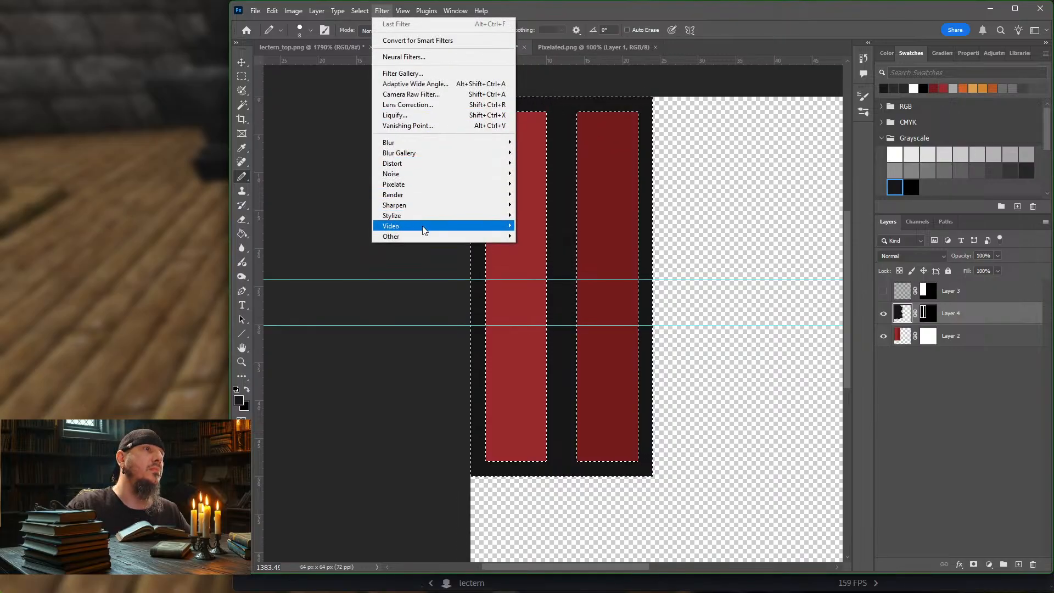
left_click(367, 54)
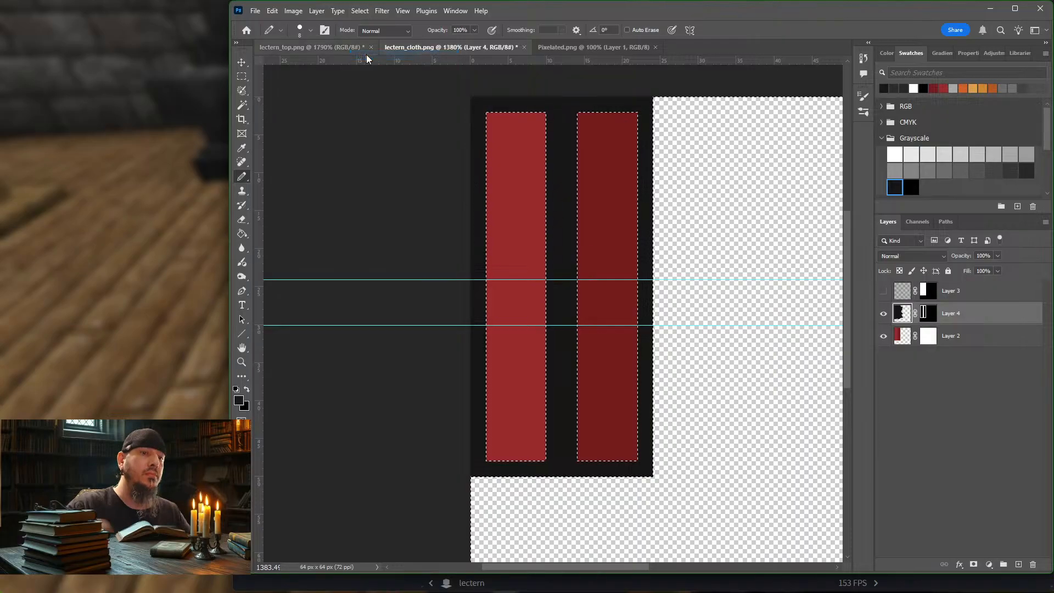
key("Delete")
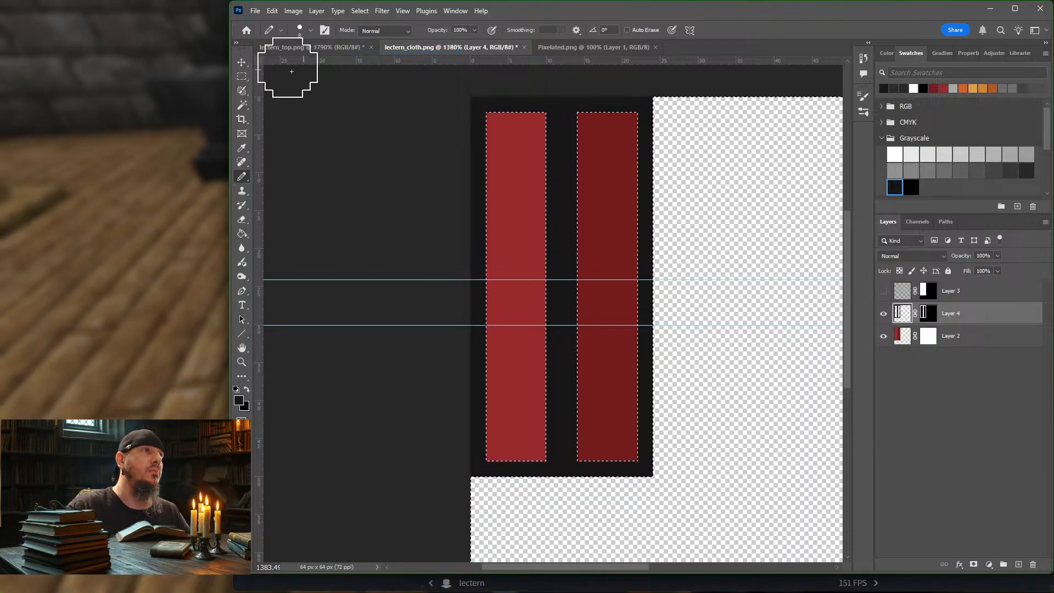
left_click(242, 75)
left_click(410, 133)
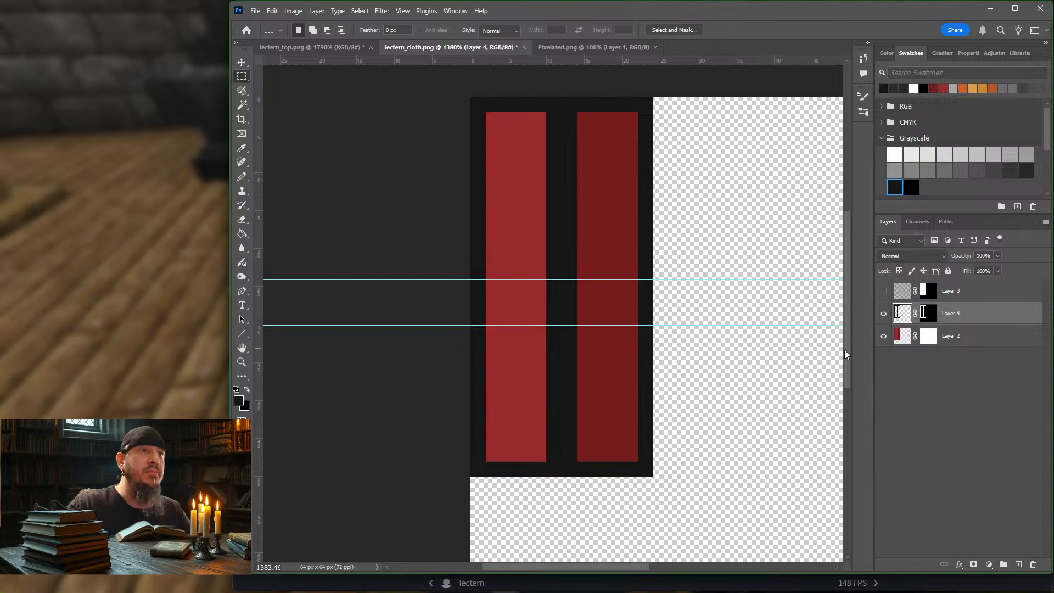
Step: With a 1 px pressure-sensitive Pencil in 25% Gray, draw a mottled highlight along Layer 4's border around the bright red panel
left_click(903, 338)
left_click(903, 314)
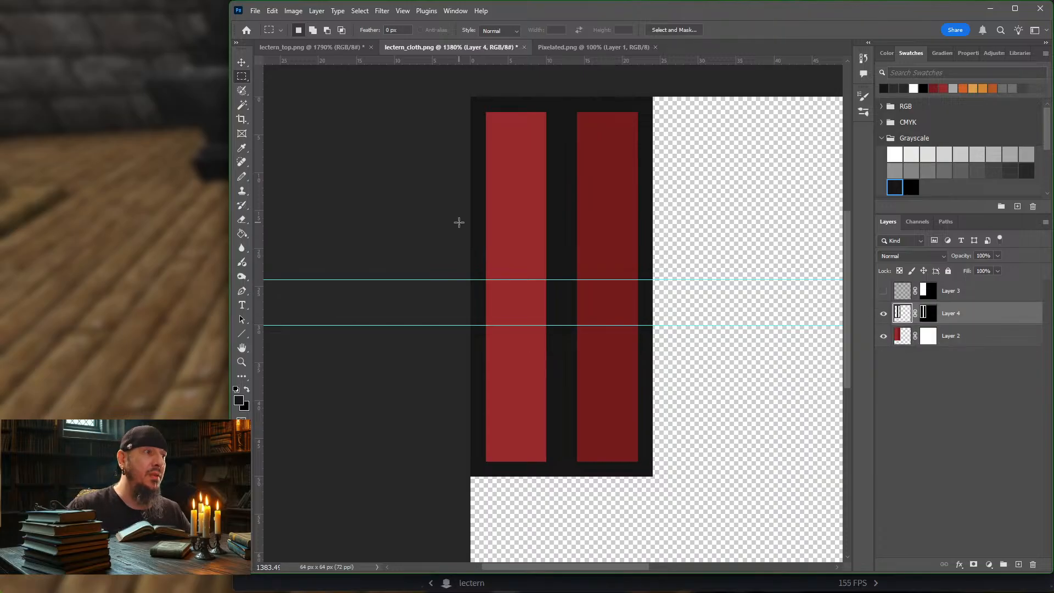
left_click(242, 177)
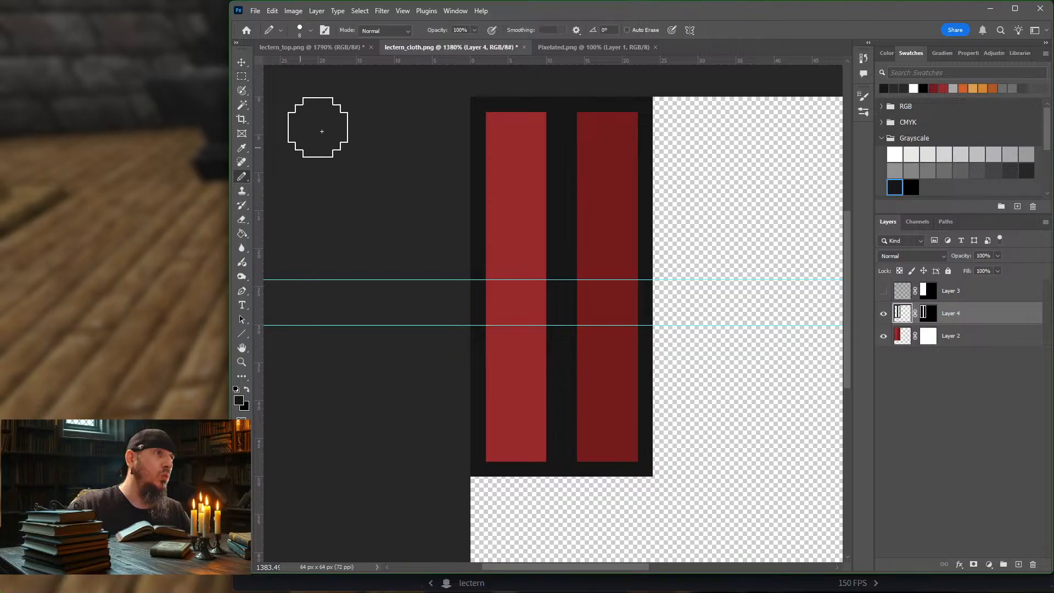
left_click(961, 153)
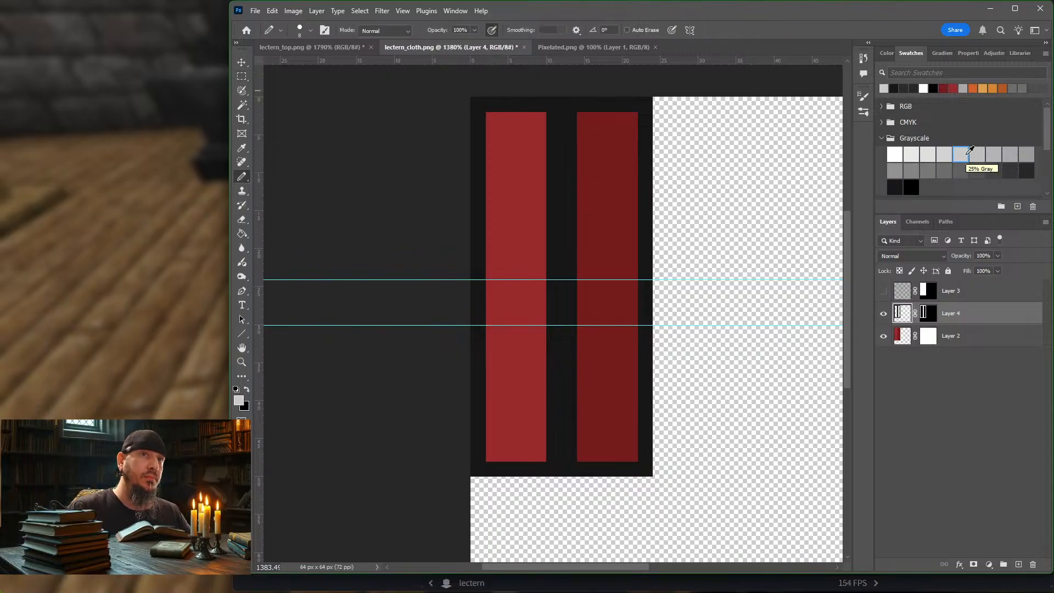
key("bracketleft")
key("bracketleft")
key("bracketleft")
key("bracketleft")
key("bracketleft")
key("bracketleft")
key("bracketleft")
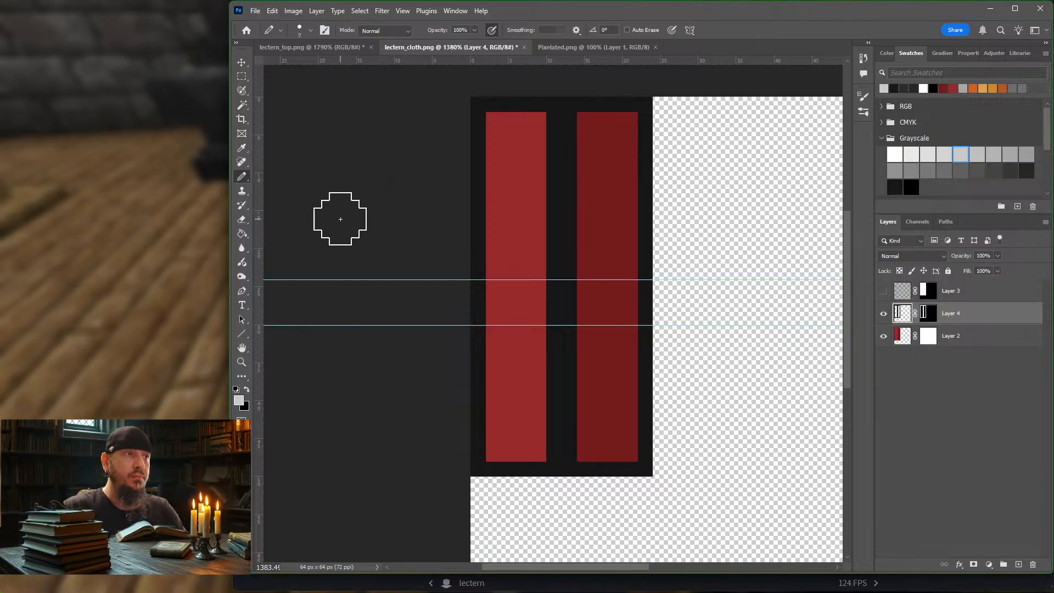
mouse_move(481, 123)
left_mouse_down()
mouse_move(480, 468)
mouse_move(533, 466)
mouse_move(548, 437)
mouse_move(547, 122)
mouse_move(481, 113)
mouse_move(546, 106)
left_mouse_up()
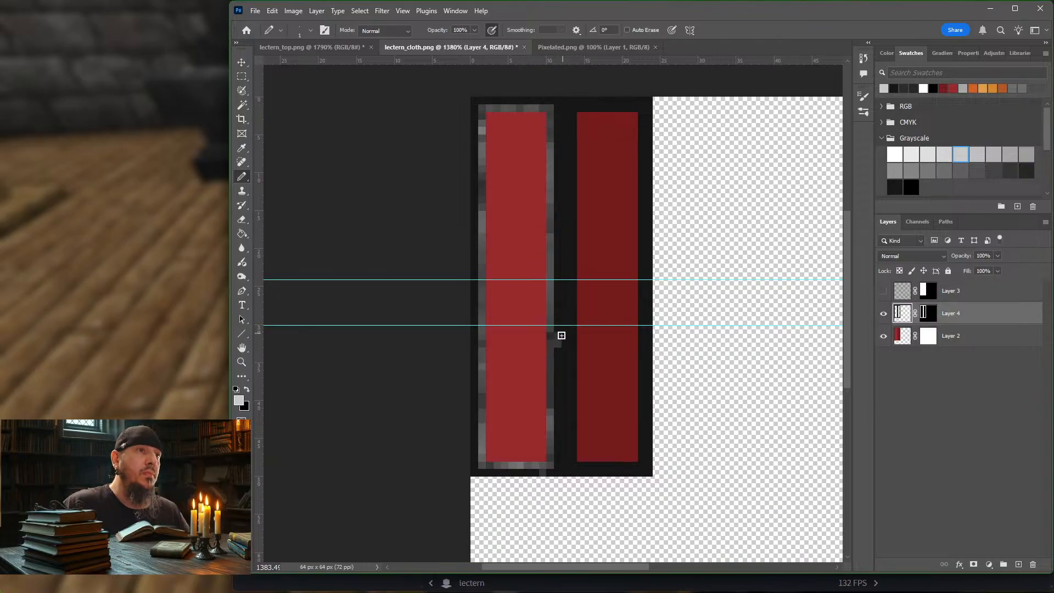
key("e")
left_click_drag(558, 348, 560, 335)
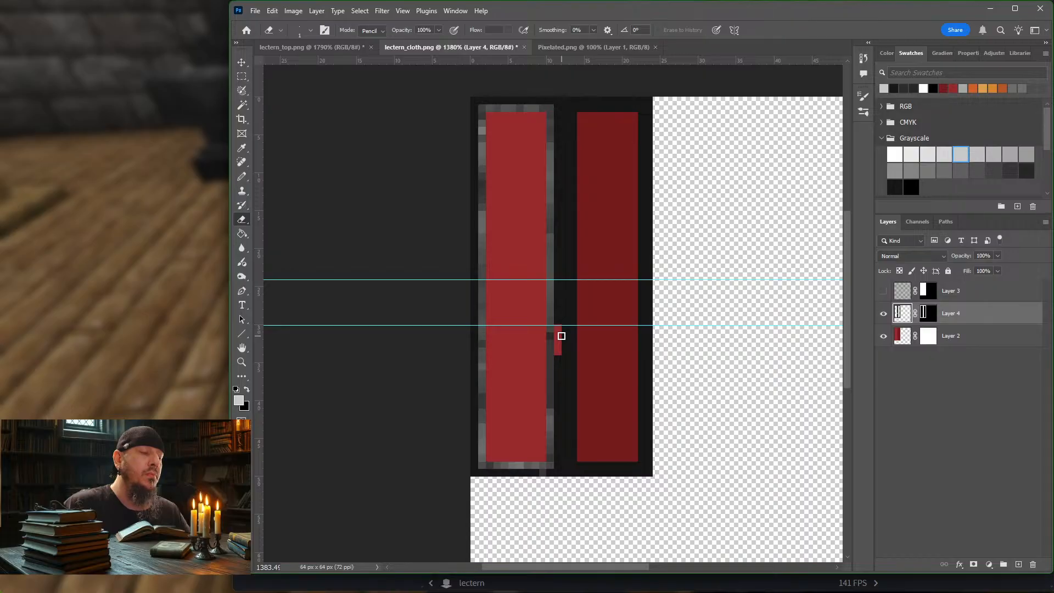
key("ctrl+z")
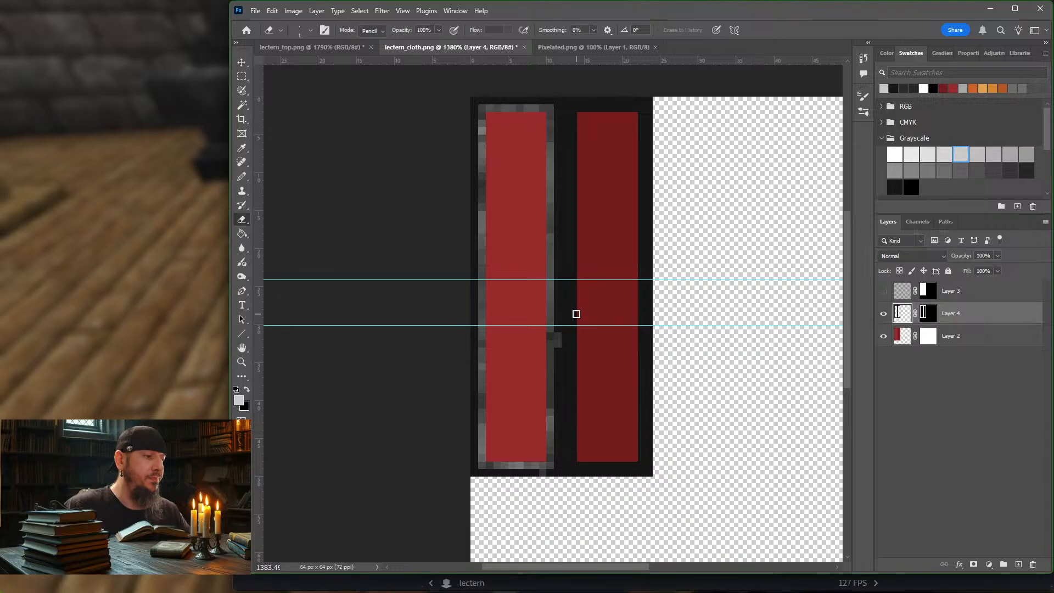
left_click(572, 306, "alt")
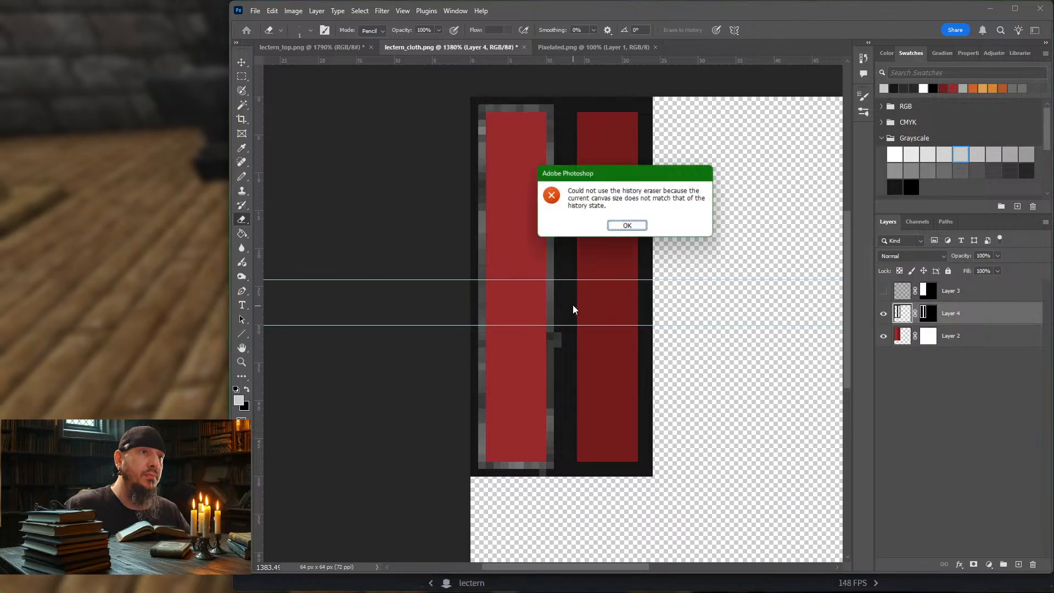
left_click(629, 231)
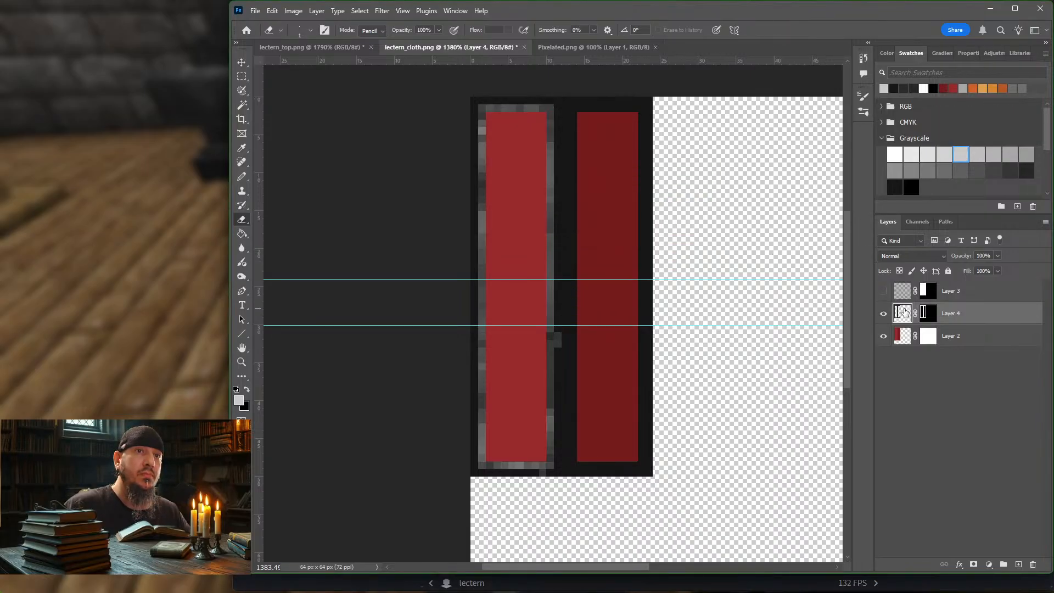
Step: Cover the stray gray pixels with sampled near-black and pencil a matching mottled light-gray edge around the dark red panel
left_click(242, 178)
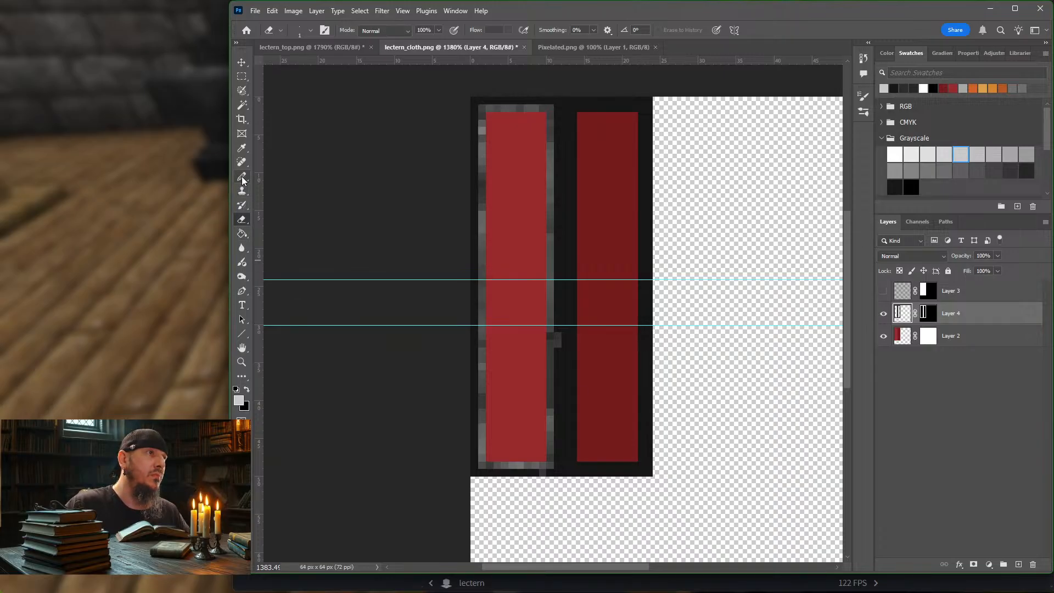
left_click(569, 357, "alt")
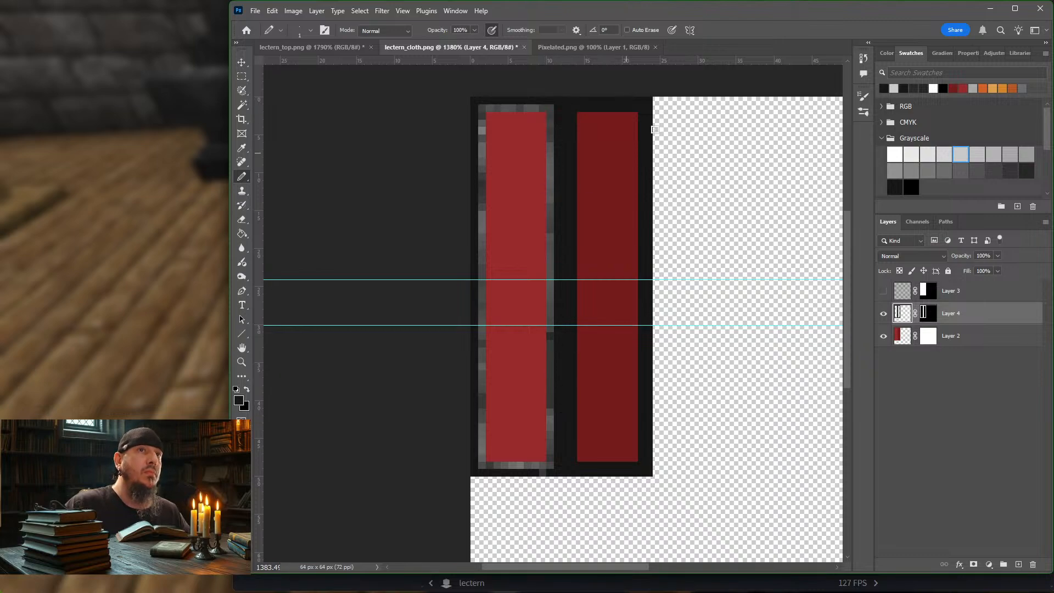
left_click(899, 89)
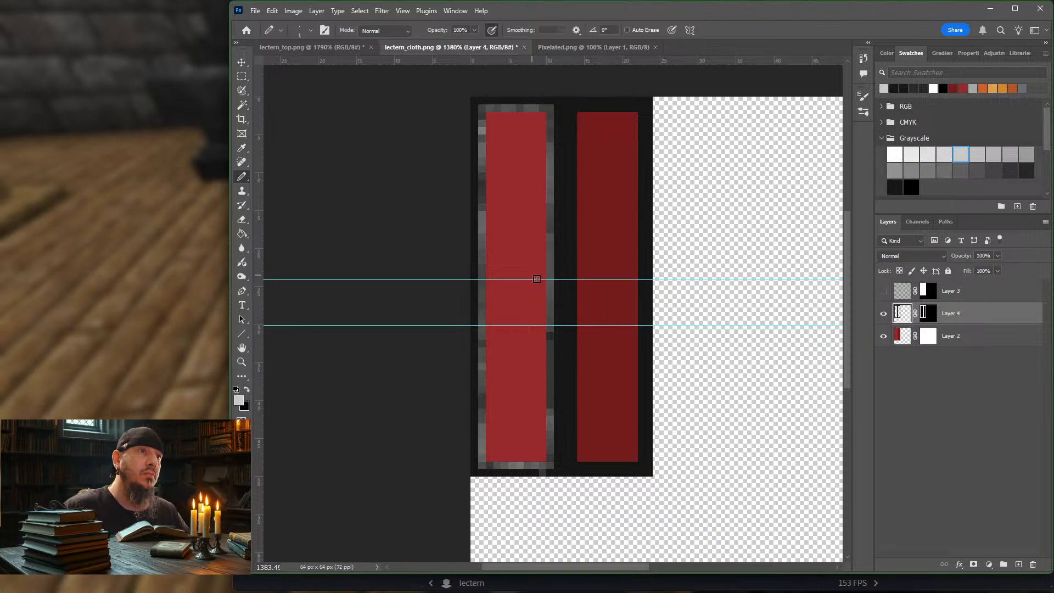
mouse_move(570, 310)
left_mouse_down()
mouse_move(571, 467)
mouse_move(631, 463)
mouse_move(642, 423)
mouse_move(643, 131)
mouse_move(616, 108)
mouse_move(575, 111)
mouse_move(573, 334)
left_mouse_up()
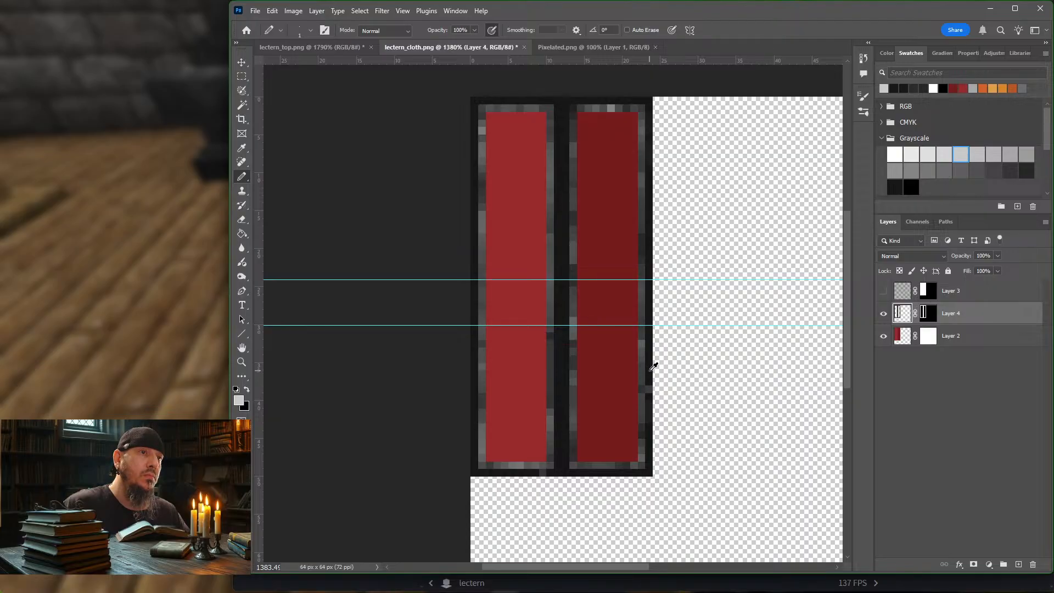
left_click(650, 370, "alt")
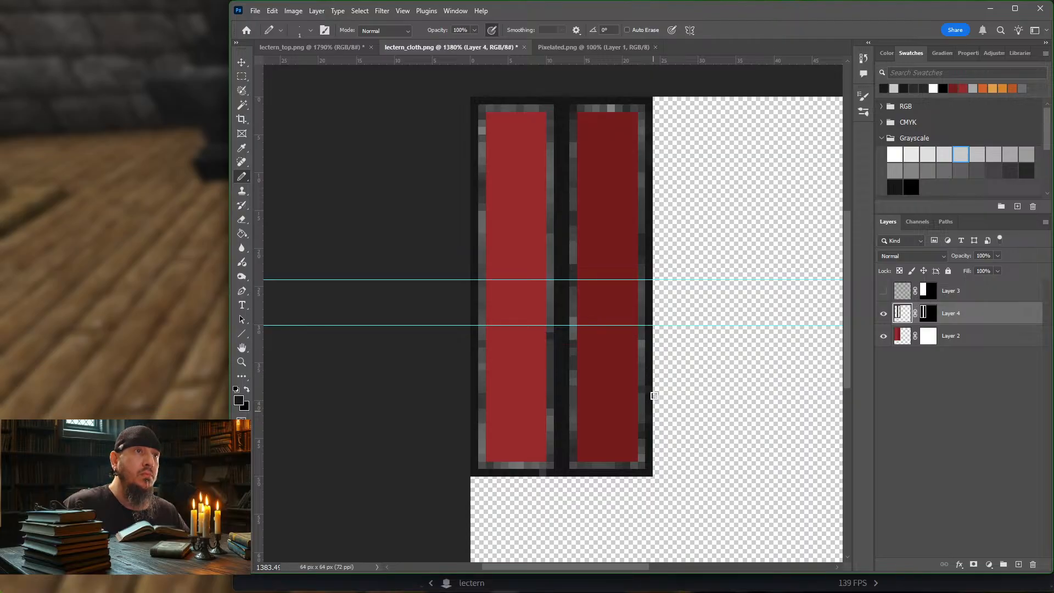
Step: Sample a gray from Layer 4's border and pencil mottled dark-gray texture over its outer edge and the center band
left_click(612, 105, "alt")
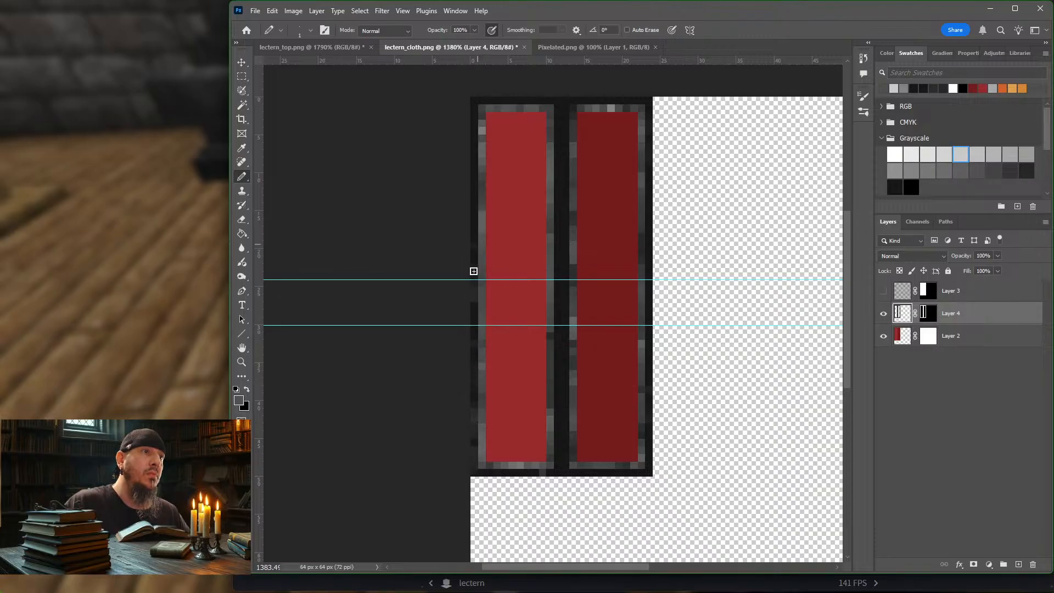
mouse_move(477, 139)
left_mouse_down()
mouse_move(476, 99)
mouse_move(539, 95)
mouse_move(491, 102)
mouse_move(521, 105)
left_mouse_up()
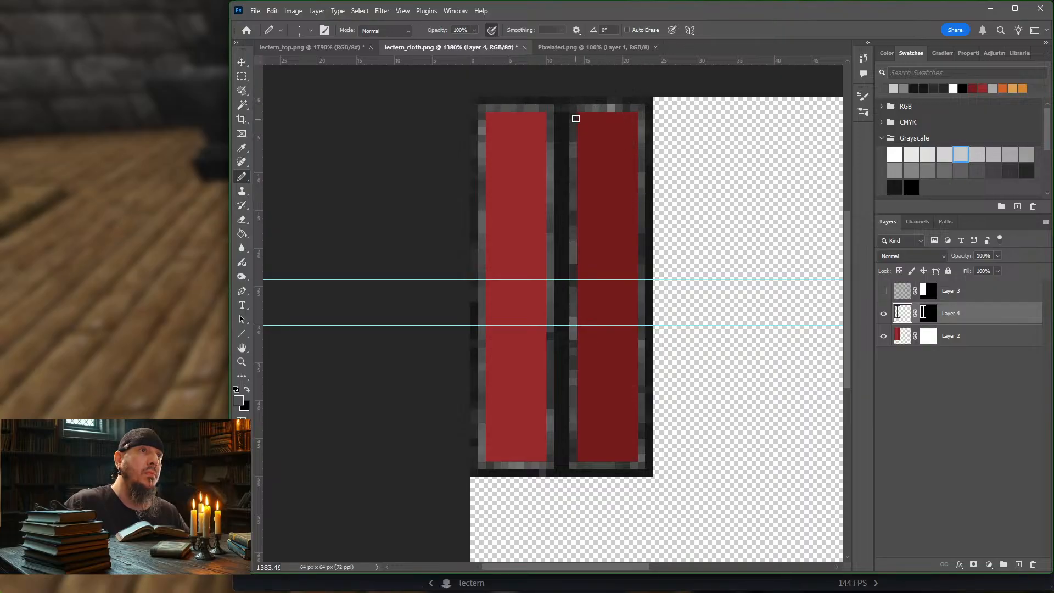
left_click_drag(561, 123, 565, 409)
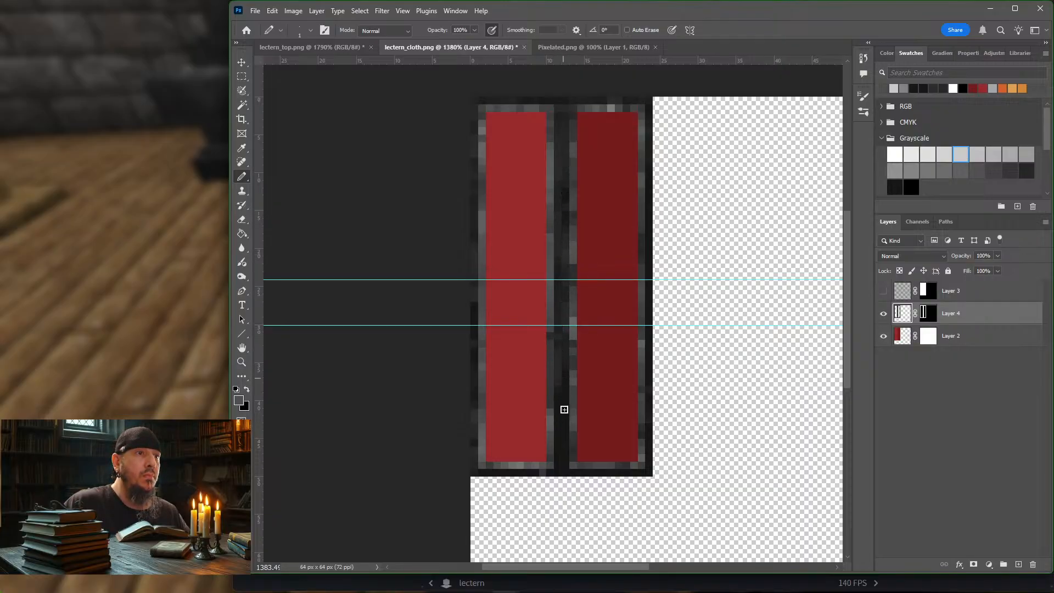
mouse_move(559, 448)
left_mouse_down()
mouse_move(654, 474)
mouse_move(648, 450)
left_mouse_up()
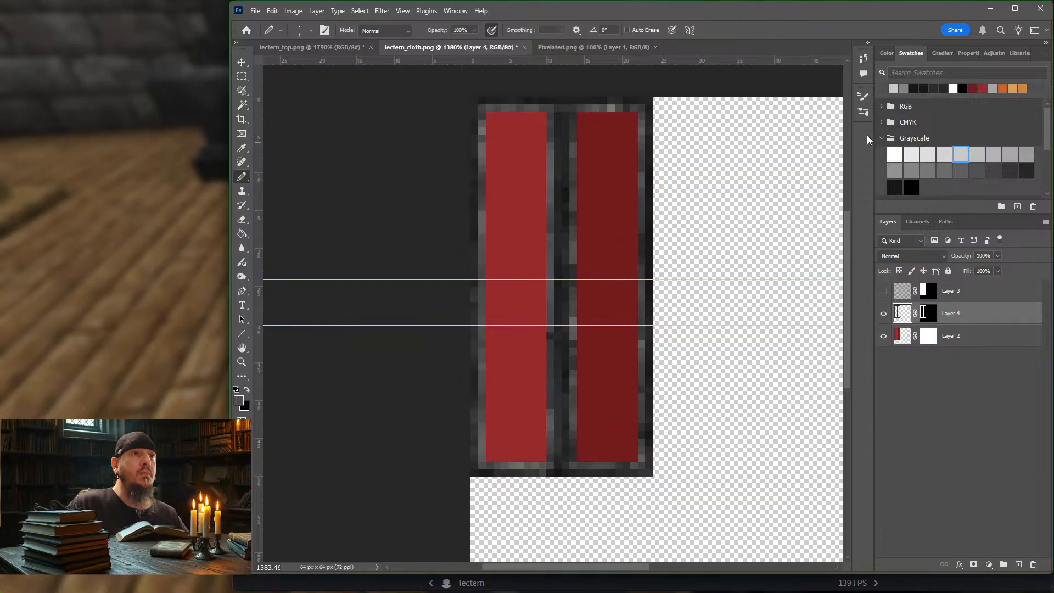
Step: Set the background color to a medium gray from the Grayscale swatches
left_click(1013, 170)
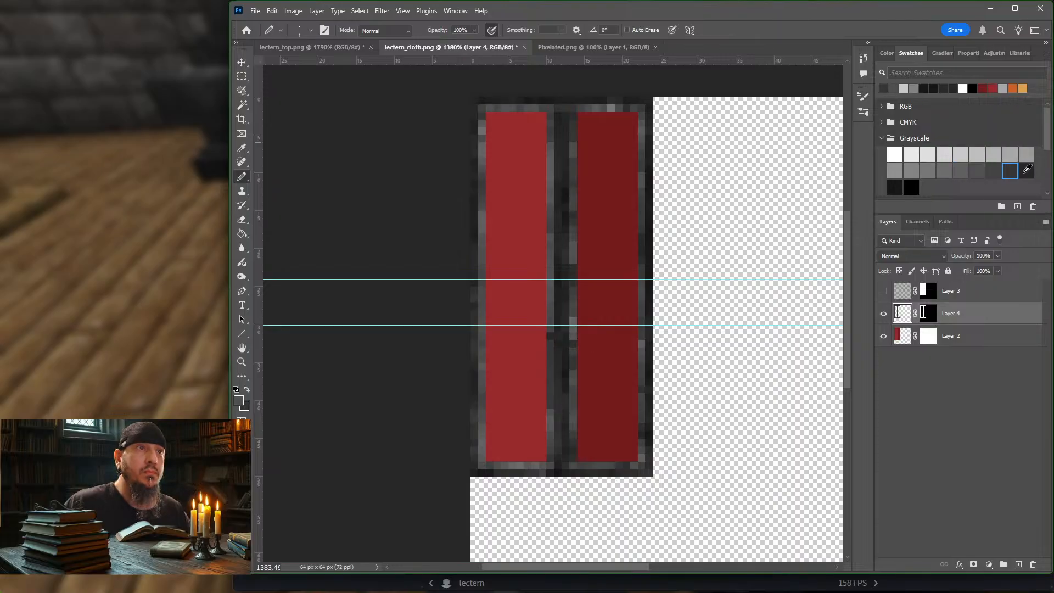
left_click(1026, 170)
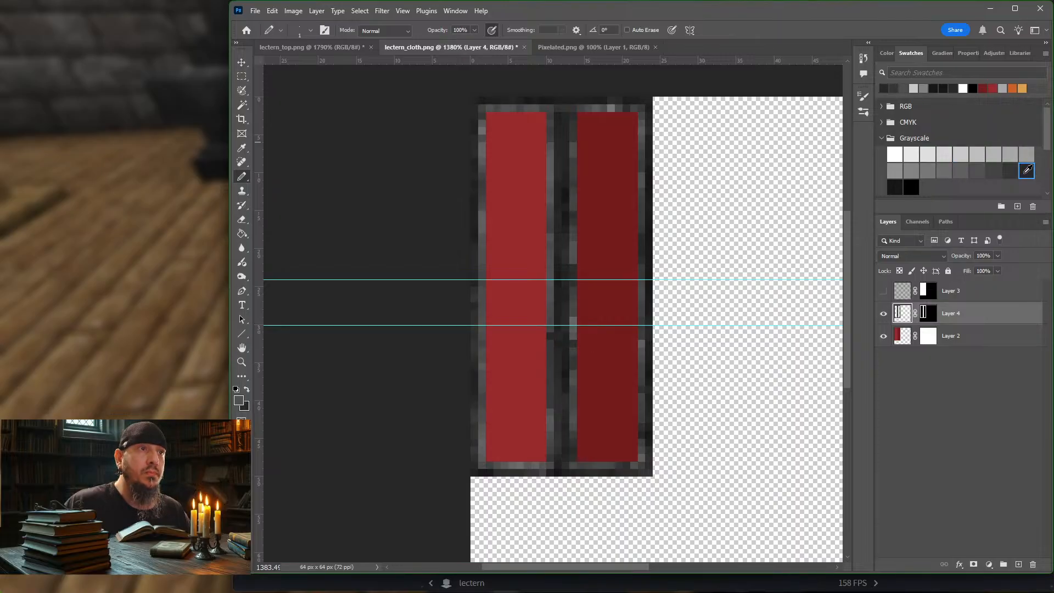
left_click(929, 171)
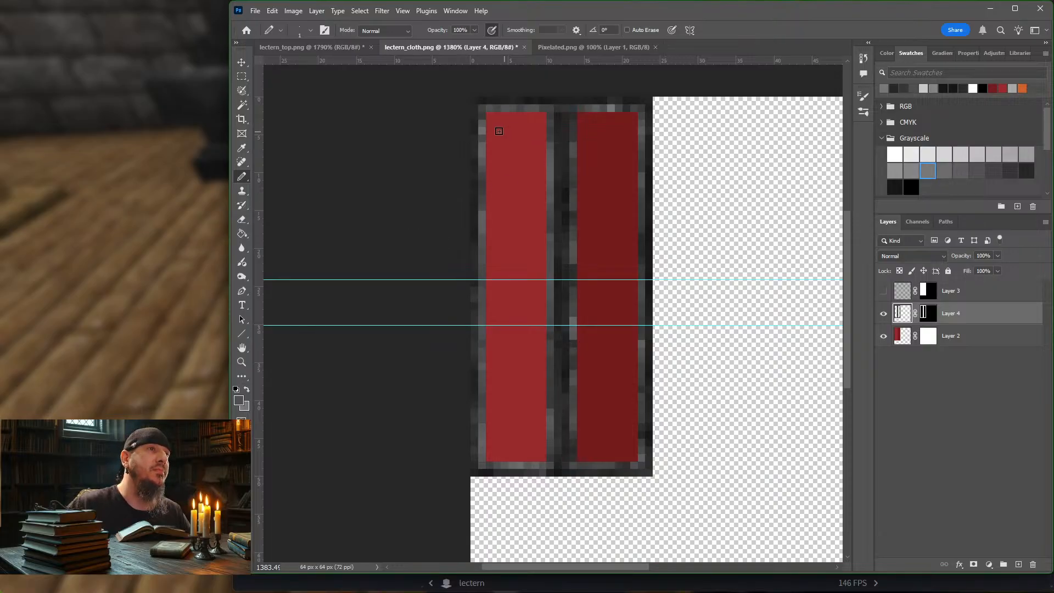
Step: On Layer 2, shade the bright red panel with blotchy strokes of a 5 px Pencil in dark red #541717
scroll(477, 125, "up", 2, "alt")
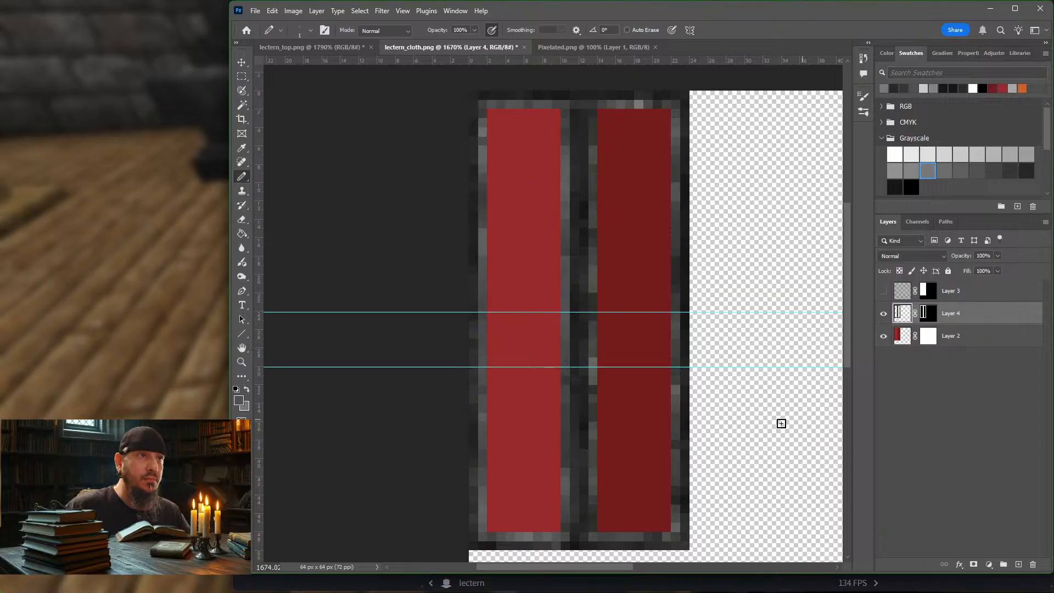
left_click(902, 340)
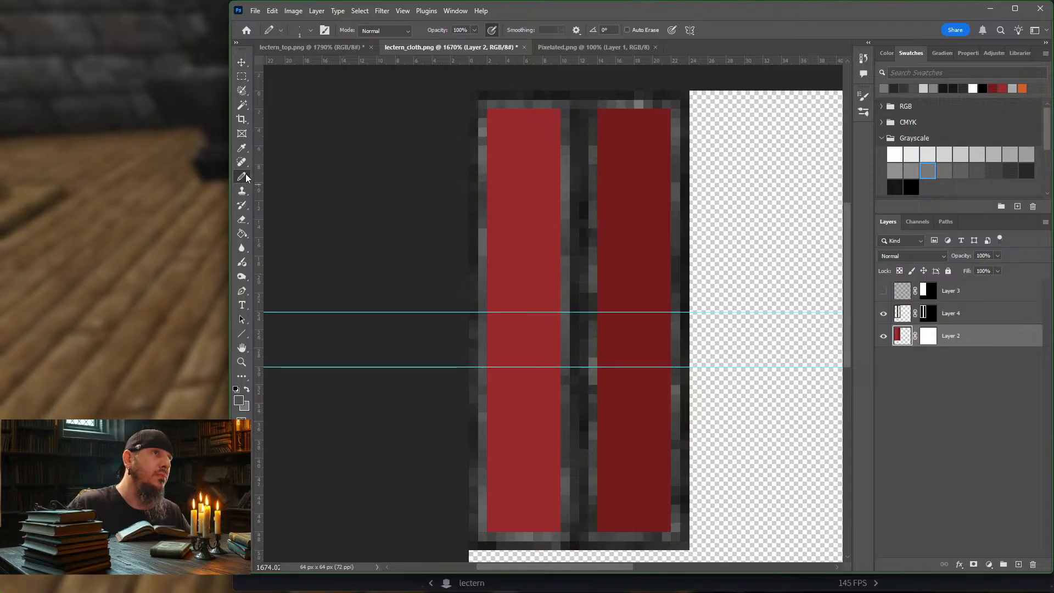
left_click(492, 30)
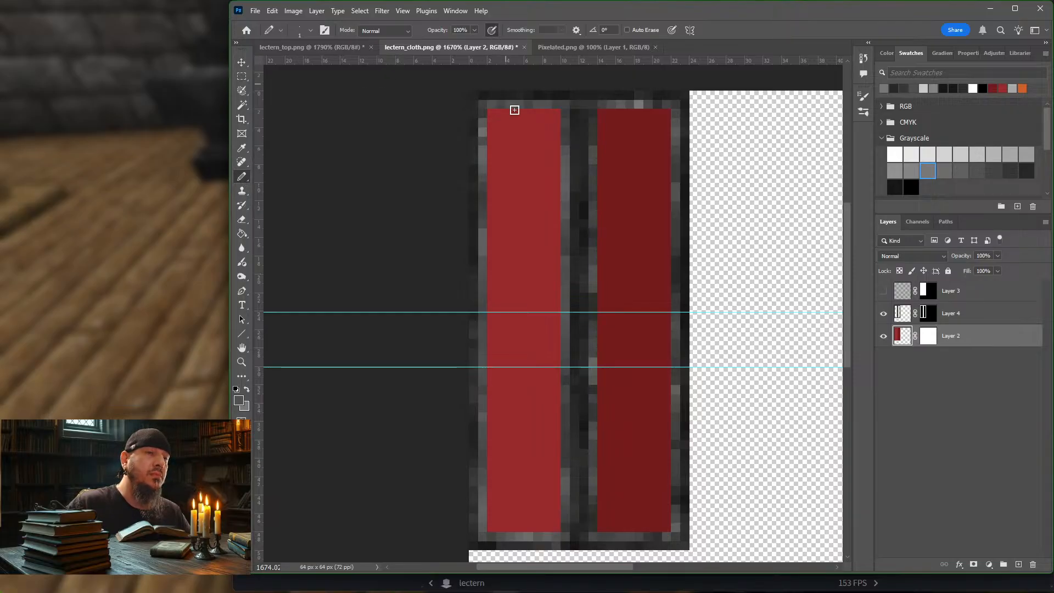
key("bracketright")
key("bracketright")
key("bracketright")
key("bracketright")
key("bracketright")
key("bracketright")
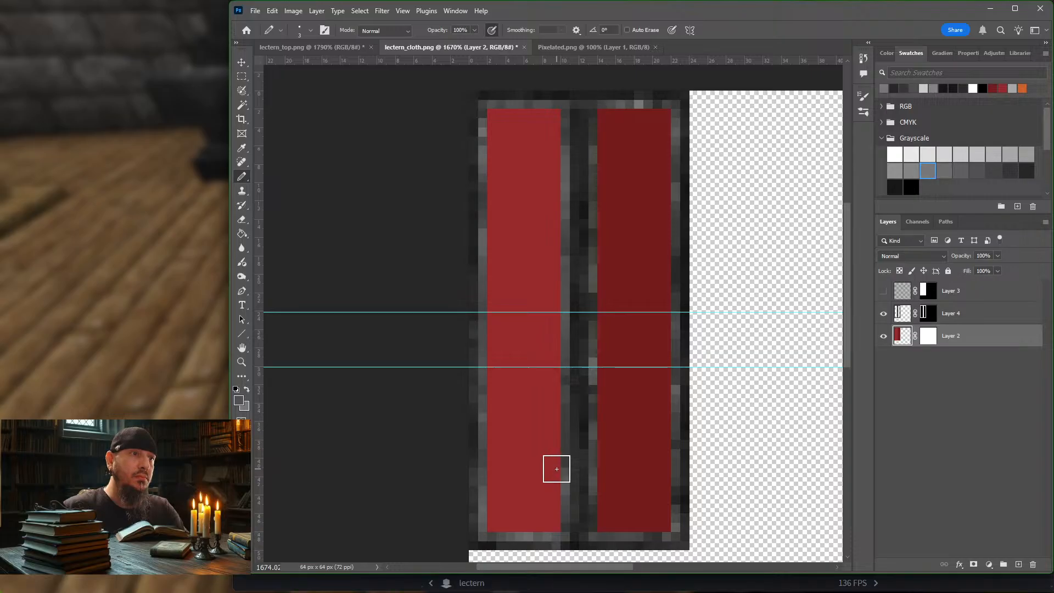
left_click(239, 401)
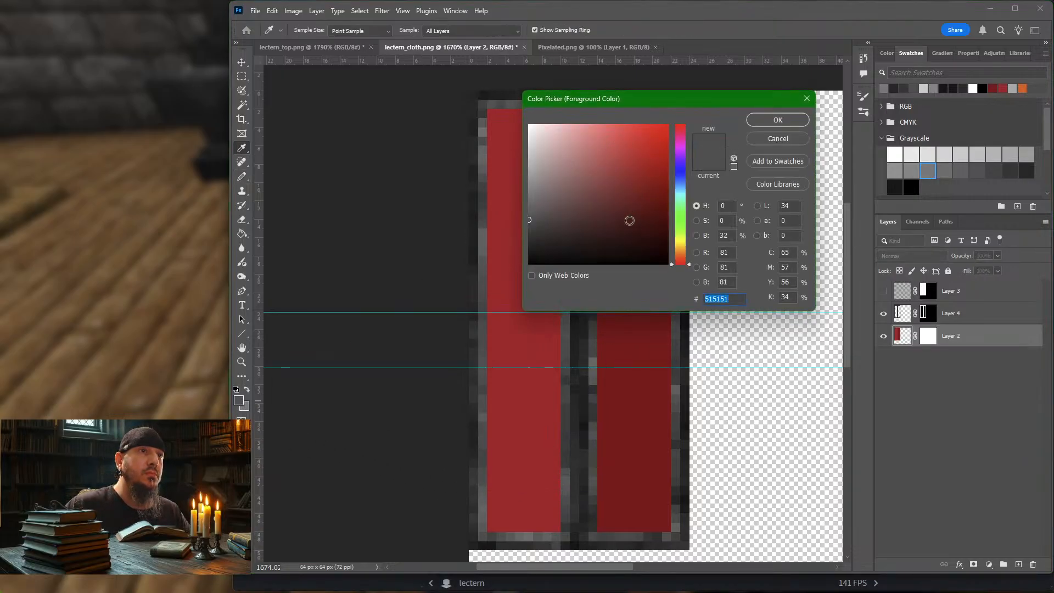
left_click(635, 201)
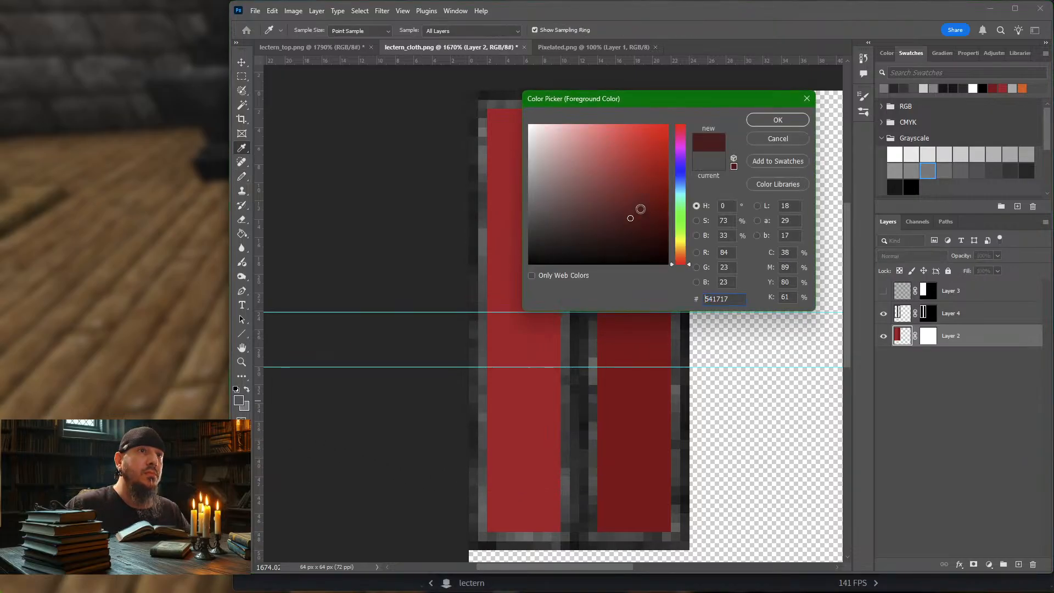
left_click(755, 120)
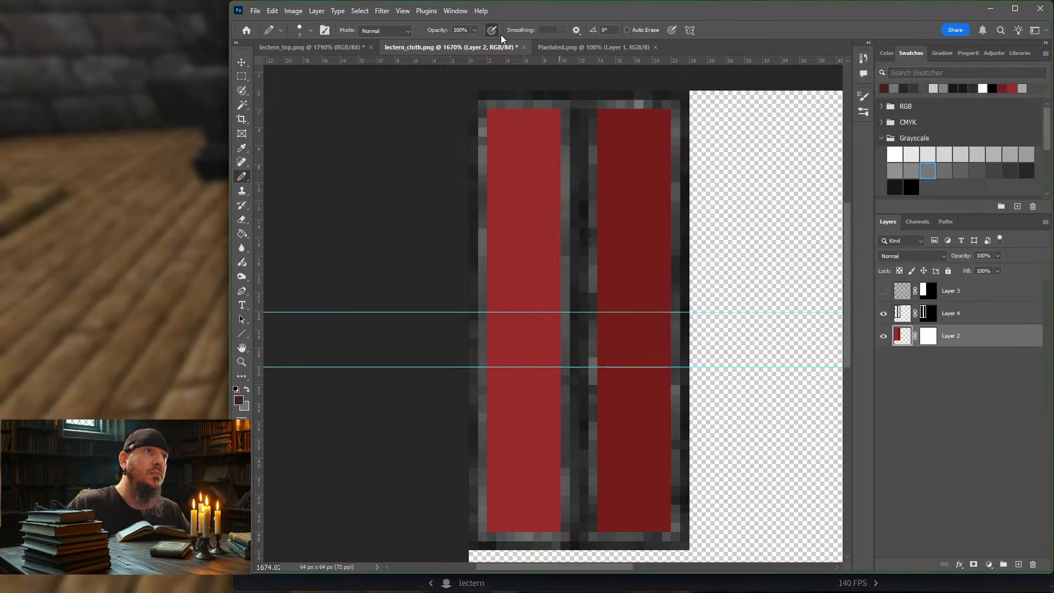
key("bracketleft")
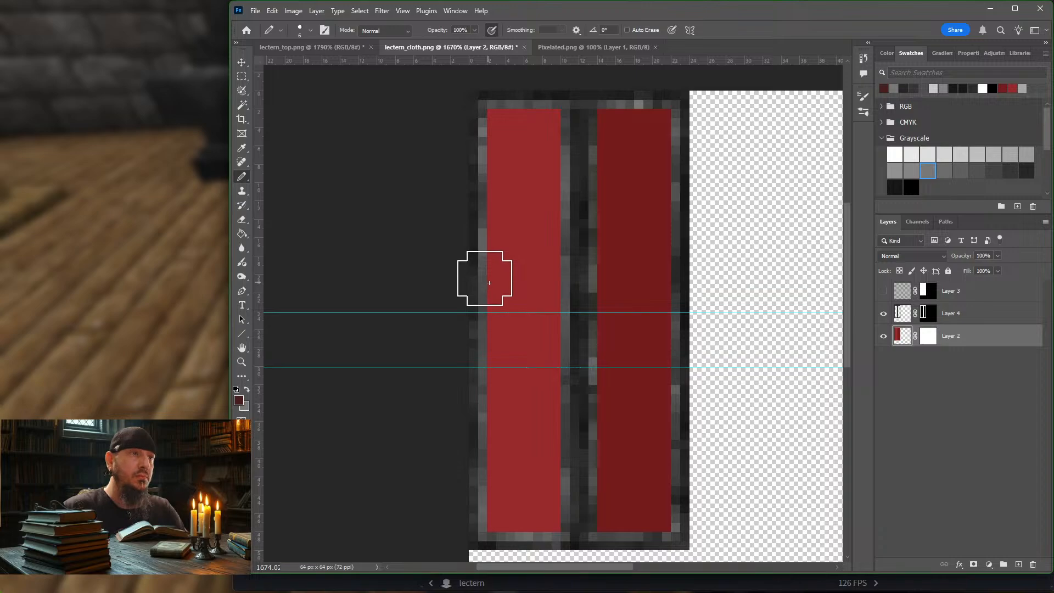
key("bracketleft")
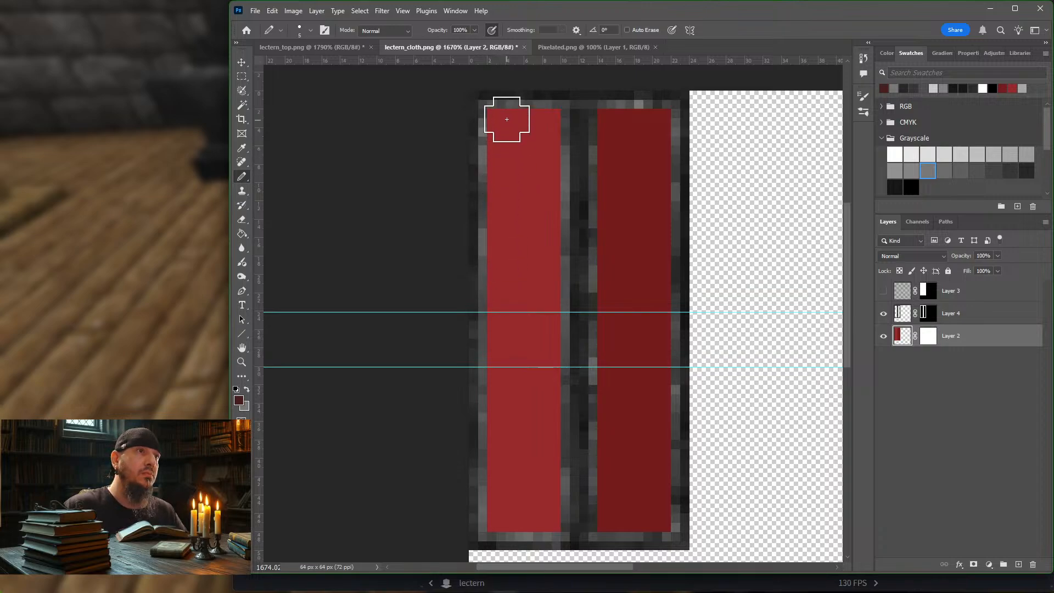
mouse_move(507, 119)
left_mouse_down()
mouse_move(527, 131)
mouse_move(539, 125)
mouse_move(532, 264)
mouse_move(497, 367)
mouse_move(544, 331)
mouse_move(499, 371)
mouse_move(496, 466)
mouse_move(534, 505)
mouse_move(505, 531)
mouse_move(550, 501)
mouse_move(547, 360)
mouse_move(516, 415)
mouse_move(531, 367)
mouse_move(550, 89)
mouse_move(501, 98)
mouse_move(483, 379)
mouse_move(551, 106)
mouse_move(550, 470)
mouse_move(492, 390)
mouse_move(519, 217)
mouse_move(548, 459)
mouse_move(543, 376)
mouse_move(503, 420)
mouse_move(498, 72)
mouse_move(551, 290)
mouse_move(543, 92)
mouse_move(528, 413)
left_mouse_up()
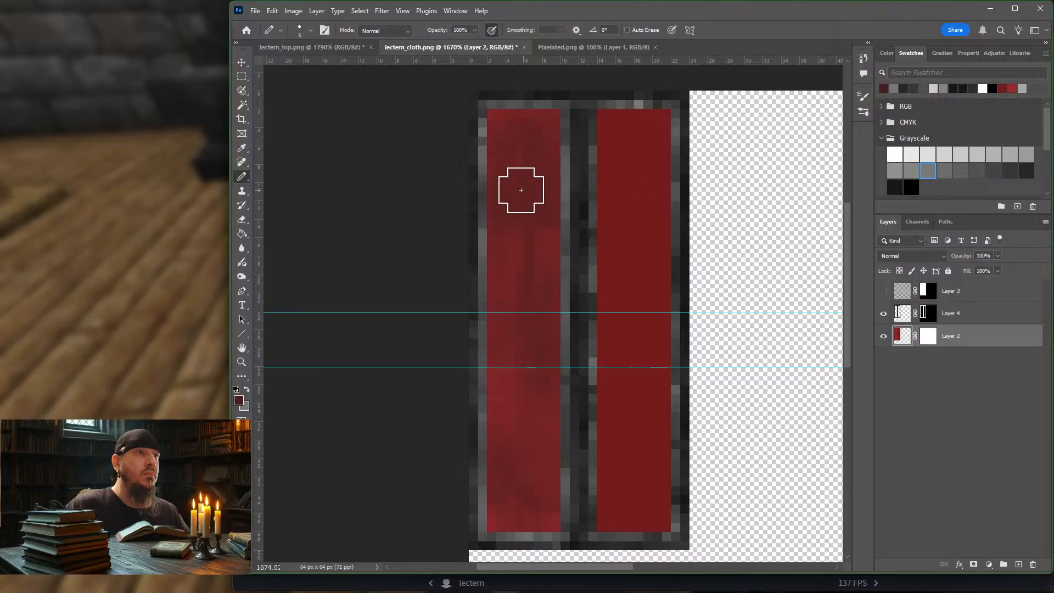
mouse_move(521, 190)
left_mouse_down()
mouse_move(547, 513)
mouse_move(482, 352)
left_mouse_up()
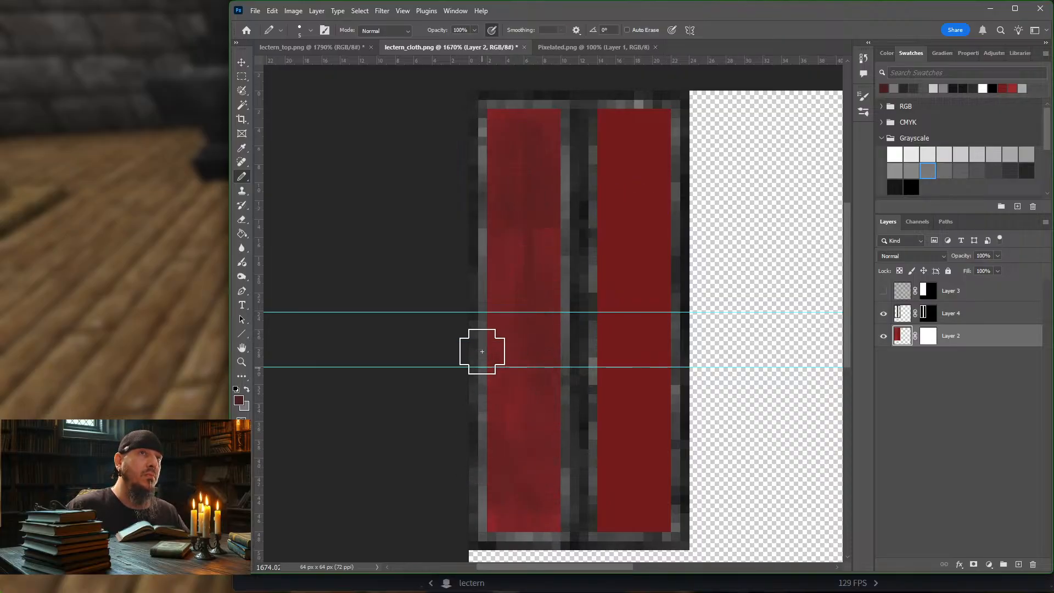
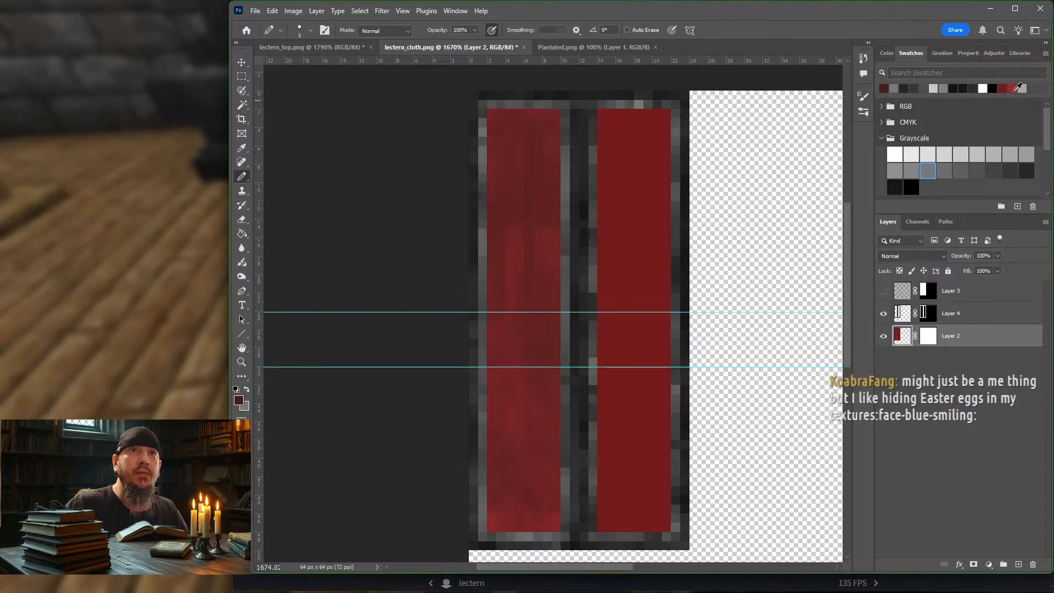
Step: Set the foreground color to a burnt orange-red, #b04529, starting from the bright red swatch
left_click(1013, 87)
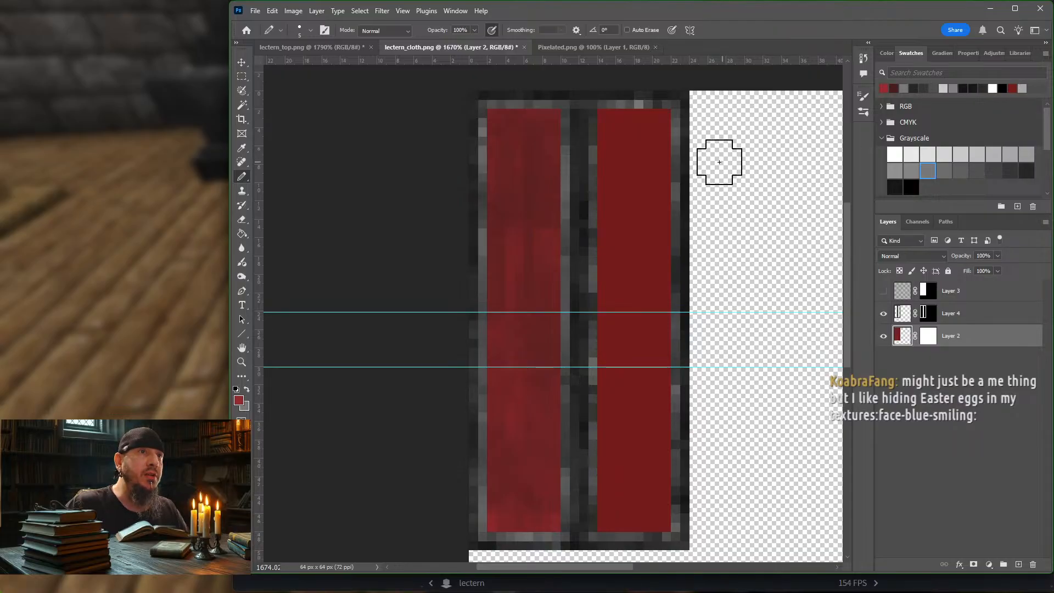
left_click(240, 401)
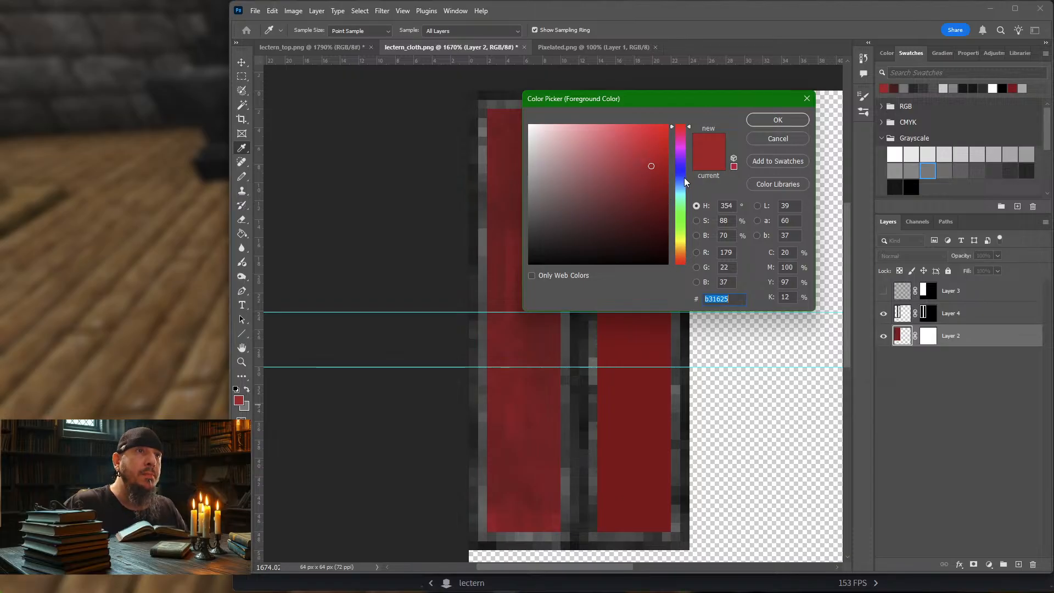
left_click(682, 256)
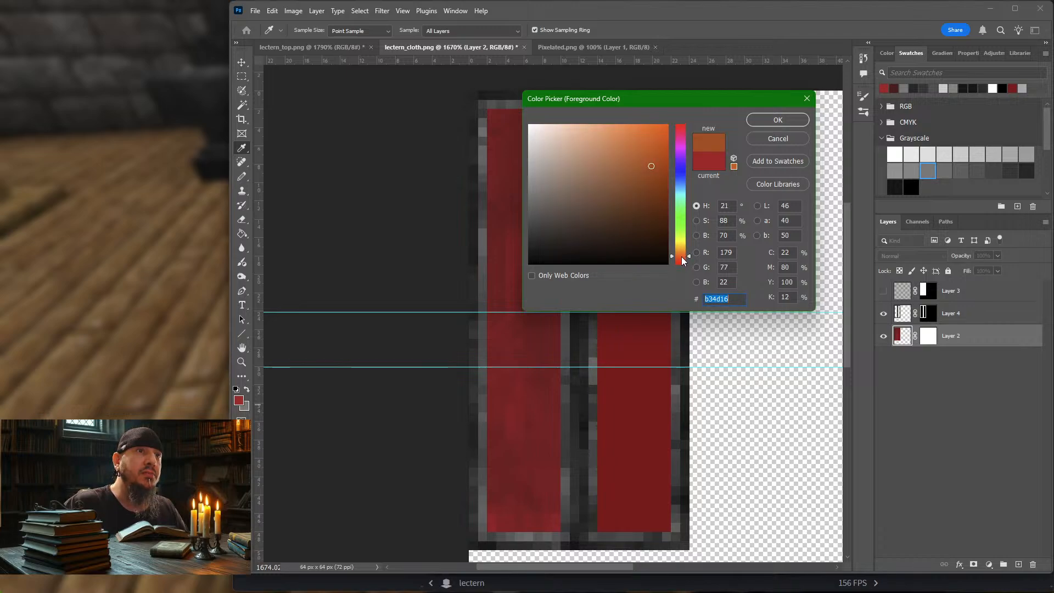
left_click(681, 256)
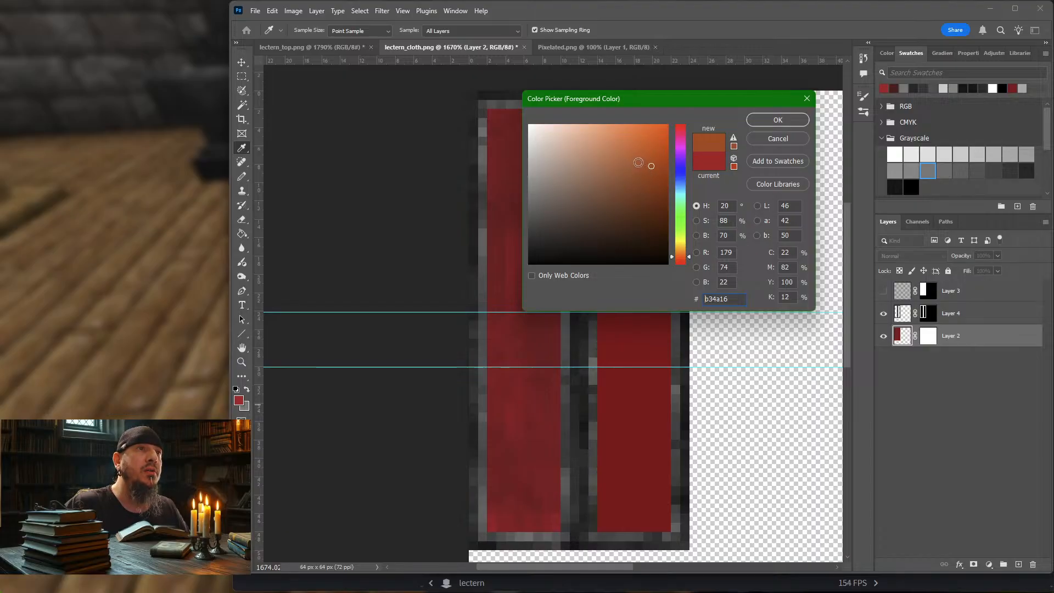
left_click(636, 167)
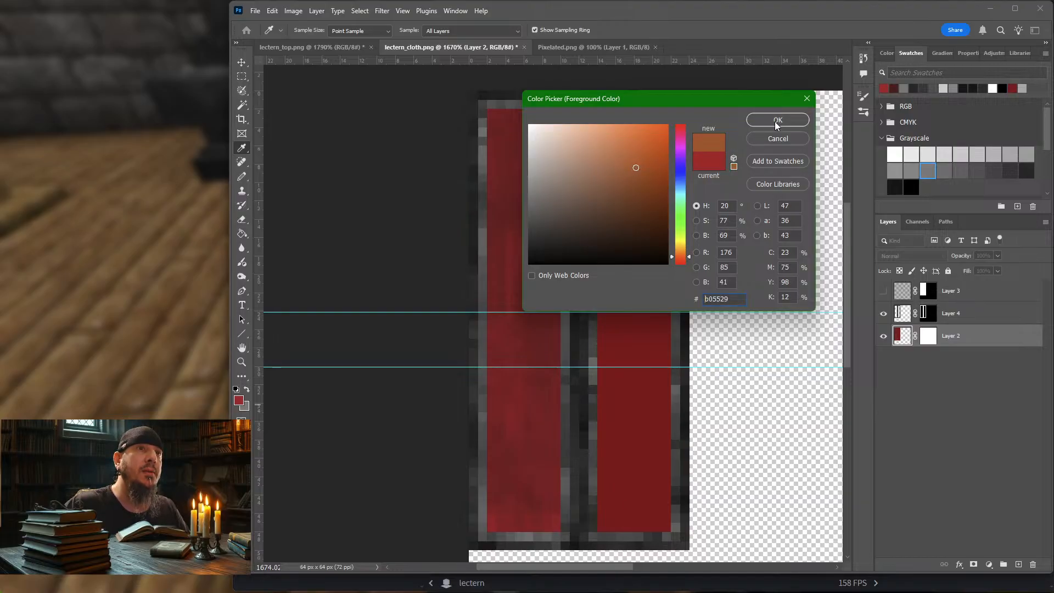
left_click(684, 259)
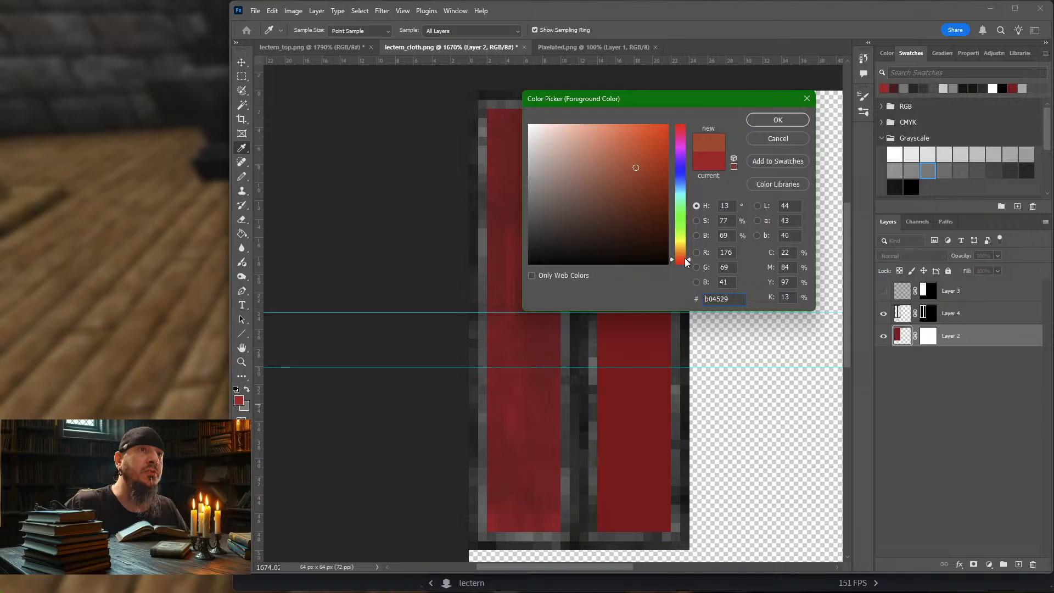
left_click(769, 120)
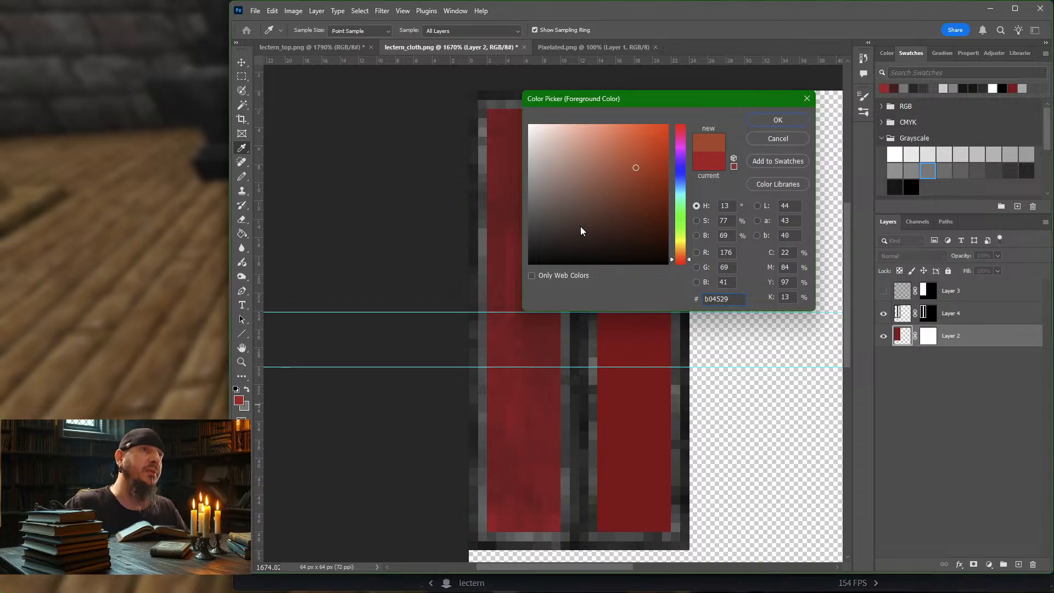
Step: On Layer 2, mottle the already shaded red panel with the orange-red using a 4 px Pencil
key("b")
key("bracketleft")
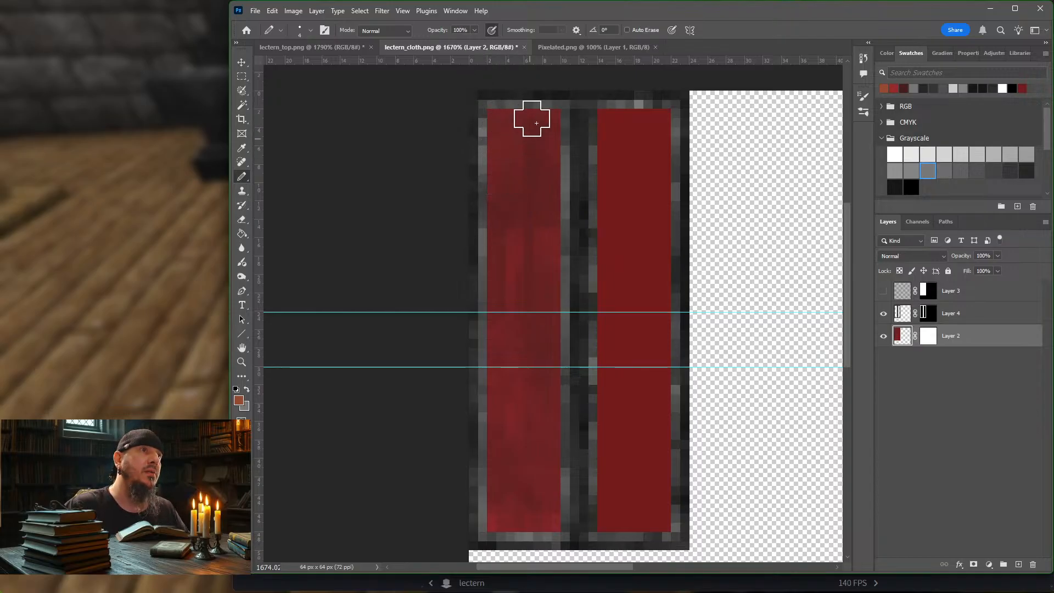
mouse_move(549, 244)
left_mouse_down()
mouse_move(517, 286)
mouse_move(549, 296)
left_mouse_up()
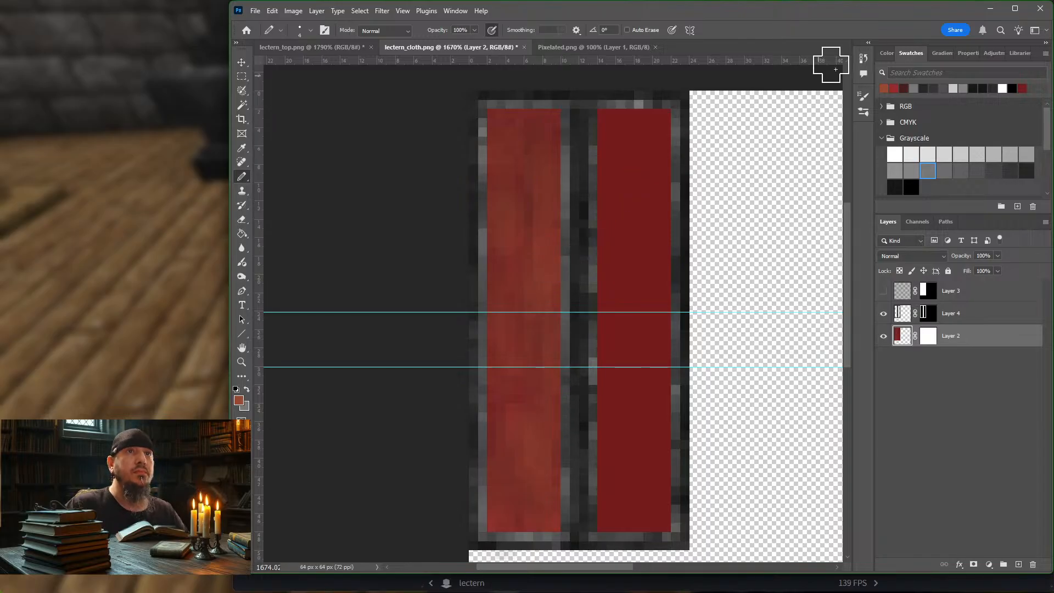
Step: Blend recent dark red, crimson and orange-red over the same panel in vertical streaks, reducing the Pencil from 3 px to 1 px
left_click(904, 87)
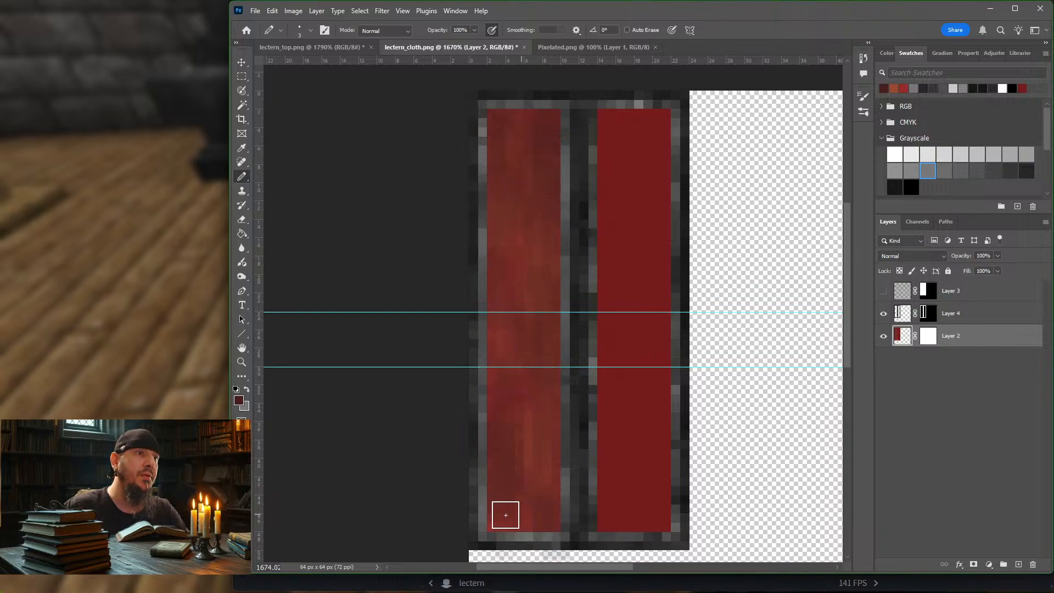
left_click(906, 88)
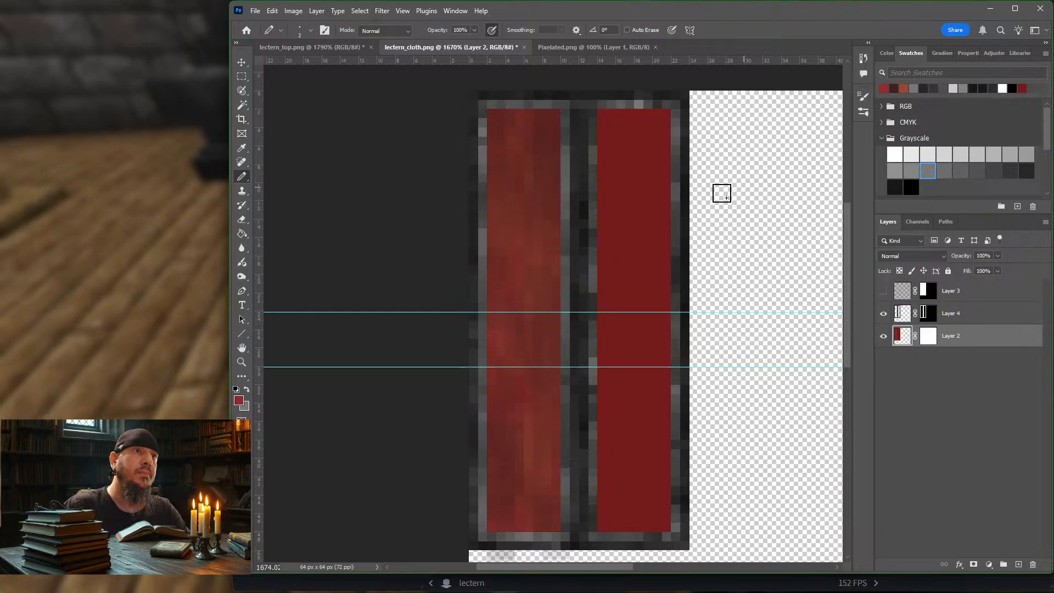
key("bracketleft")
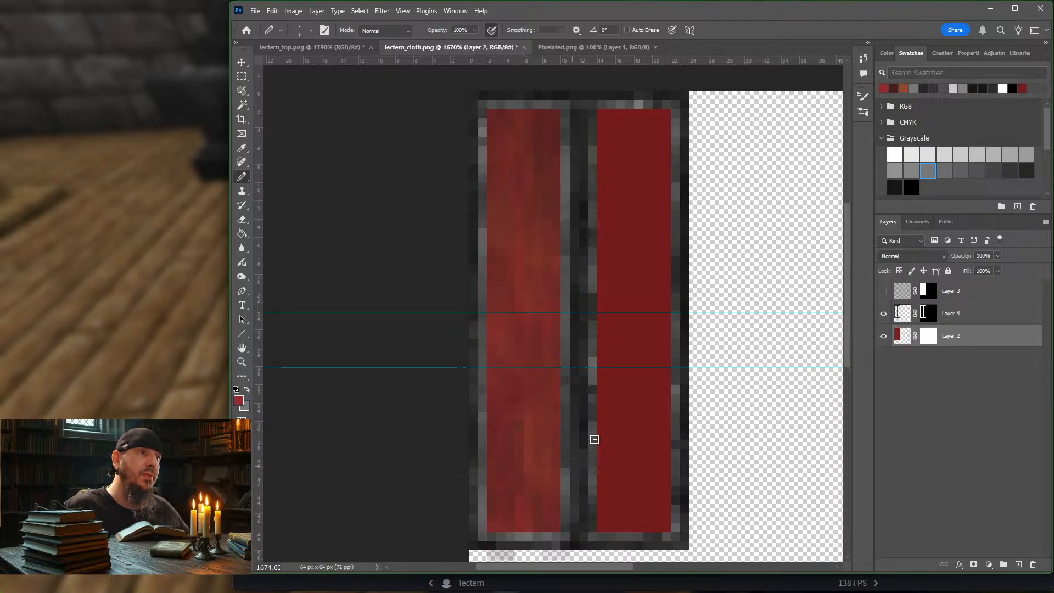
left_click(905, 87)
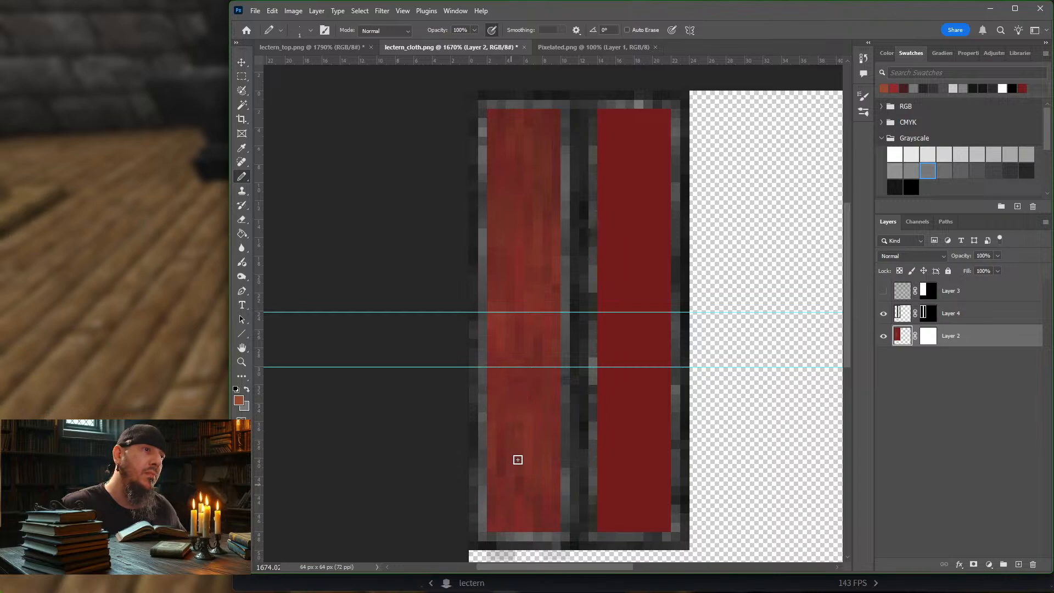
left_click(895, 88)
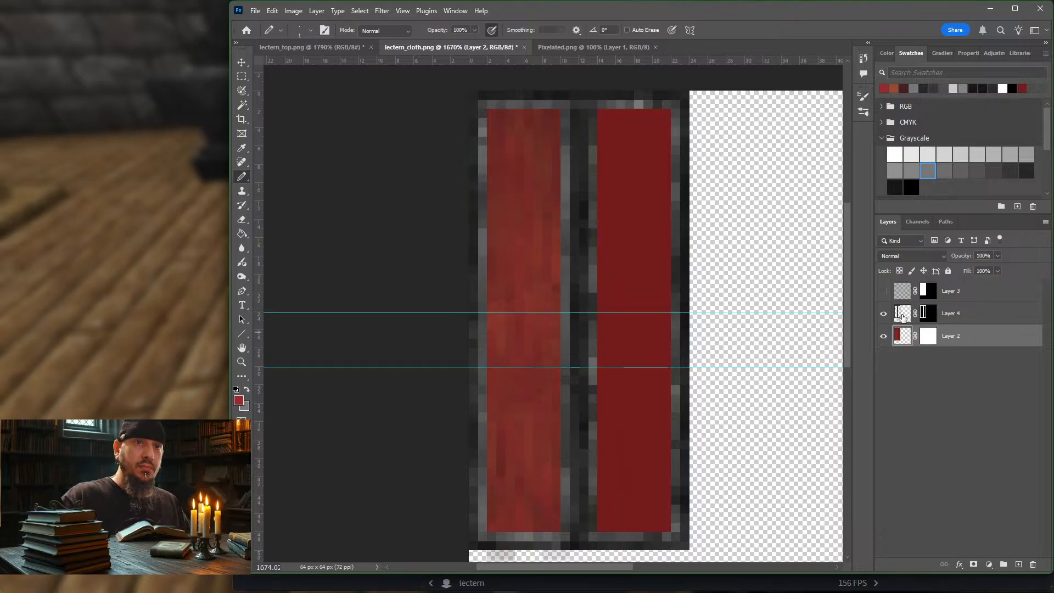
Step: On Layer 4's mask, hide every other pixel of the gray edge along the streaked panel's left and bottom sides with a 1 px black Pencil
left_click(928, 314)
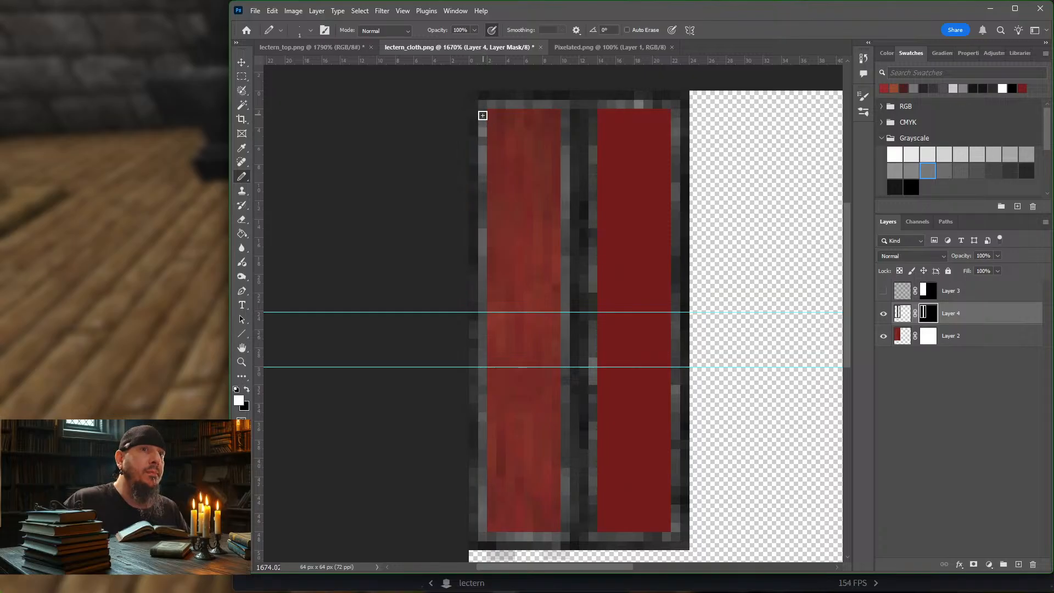
key("x")
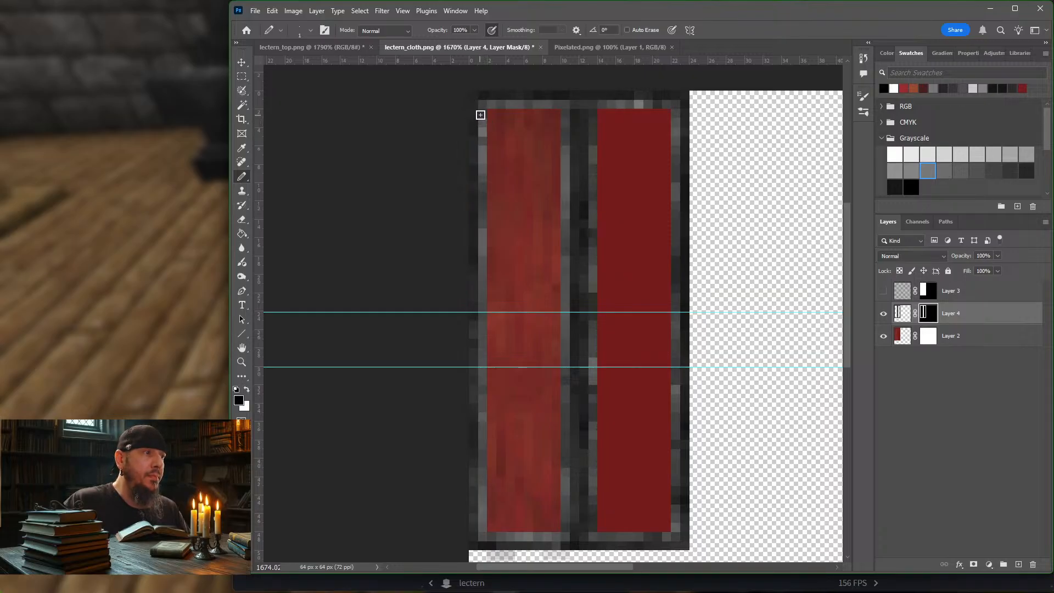
left_click_drag(483, 112, 483, 124)
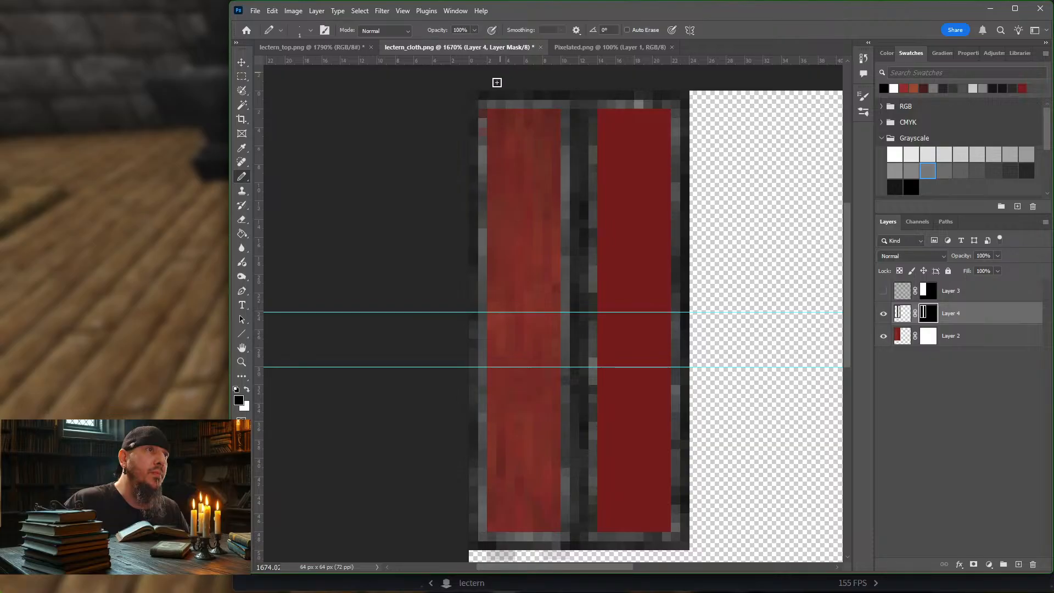
left_click(483, 132)
left_click(484, 150)
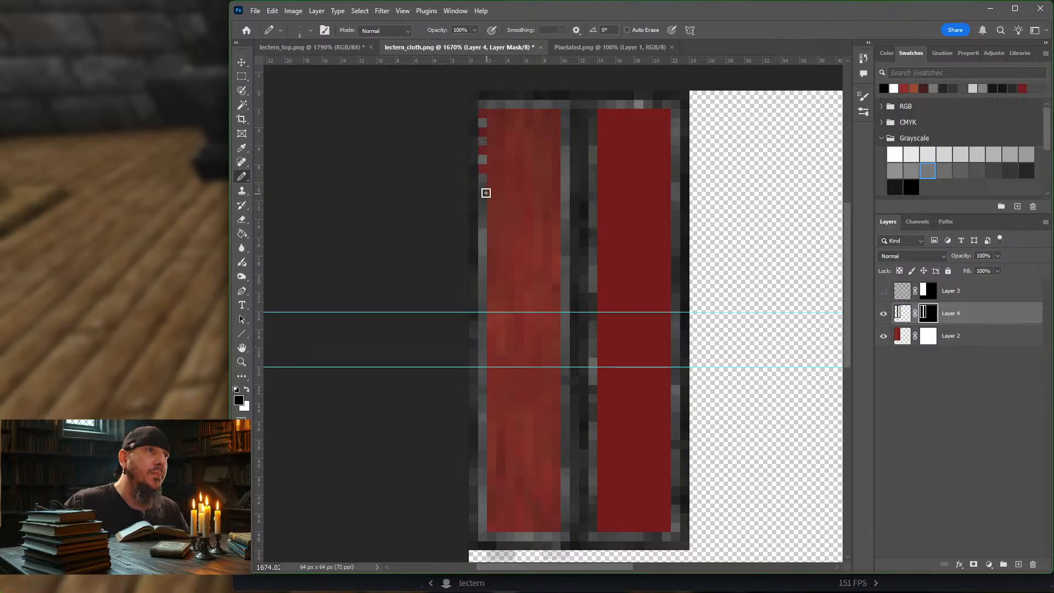
left_click(483, 187)
left_click(485, 205)
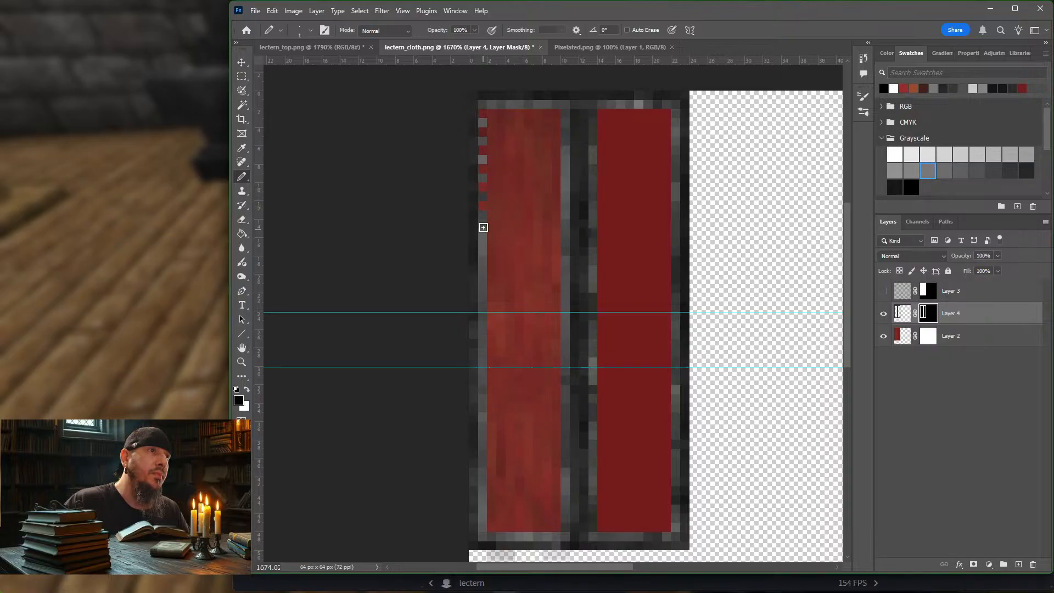
left_click(483, 226)
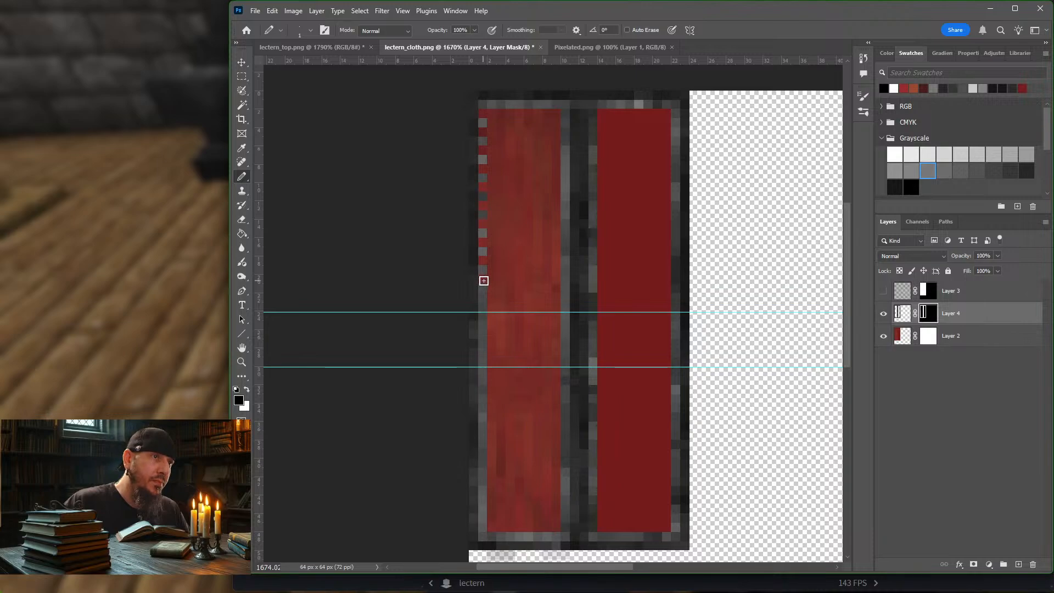
left_click(483, 301)
left_click(484, 336)
left_click(483, 354)
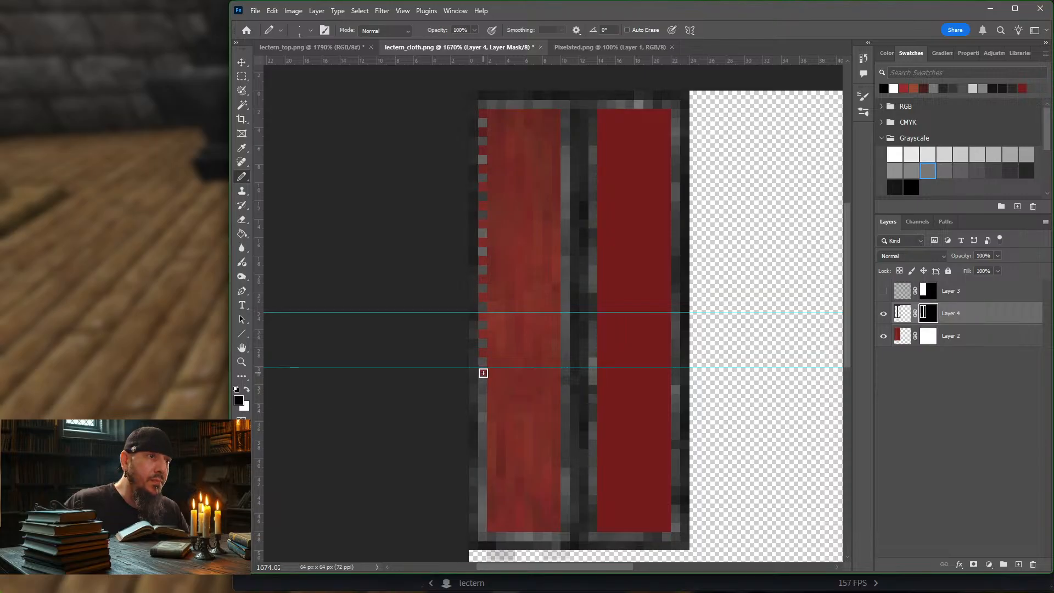
left_click(484, 391)
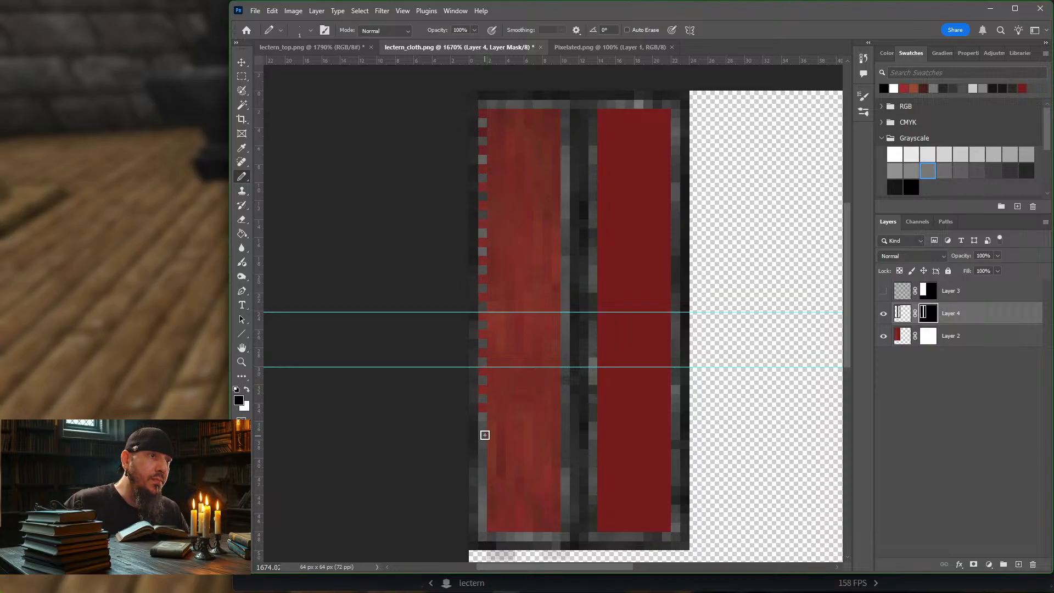
left_click(484, 428)
left_click(484, 447)
left_click(484, 464)
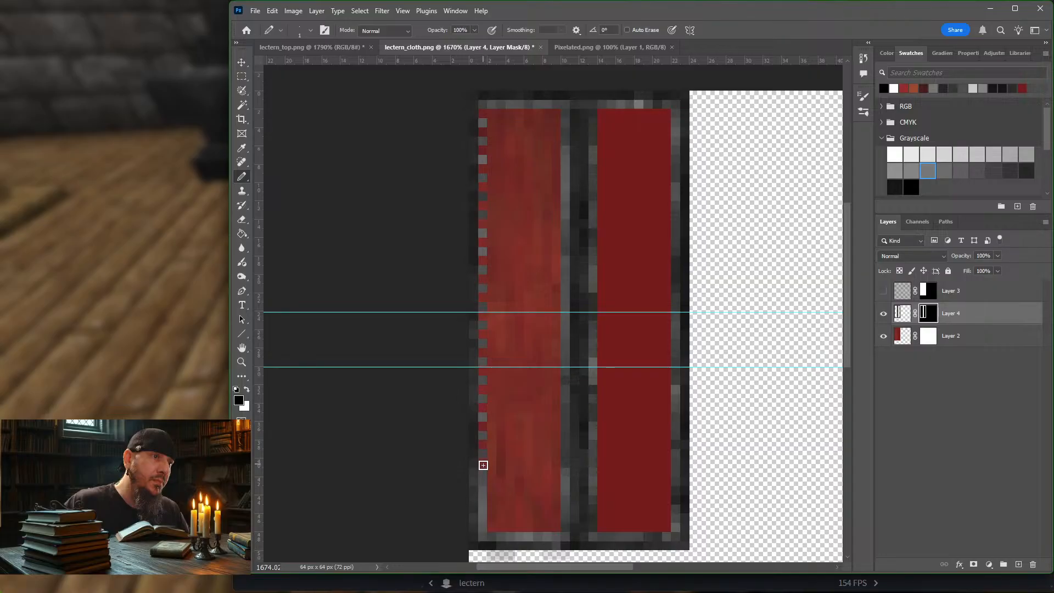
left_click(483, 483)
left_click(482, 502)
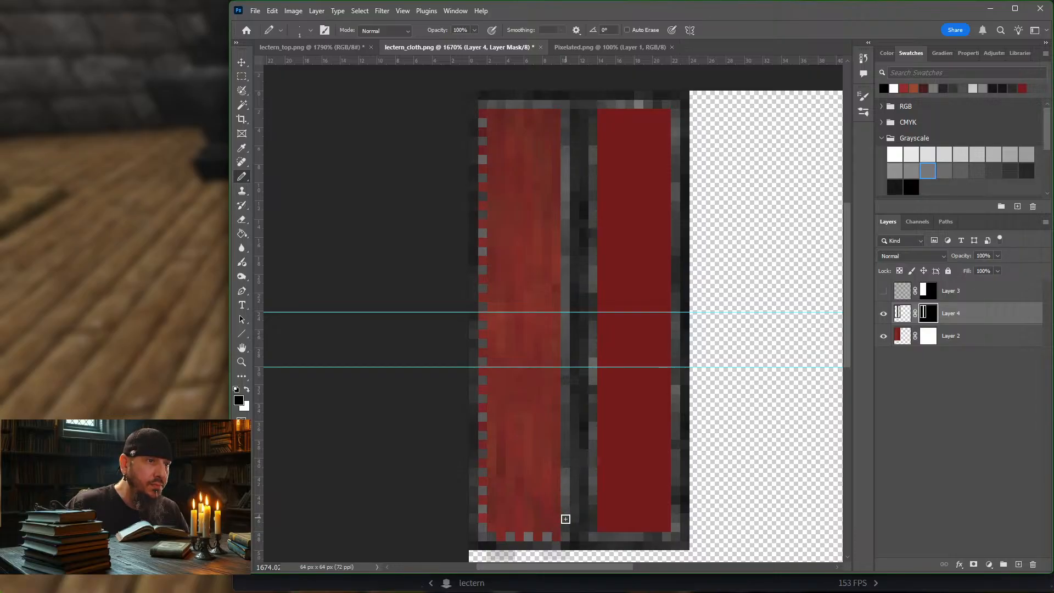
Step: Hide every other gray edge pixel along the streaked panel's right side on Layer 4's mask
left_click(565, 525)
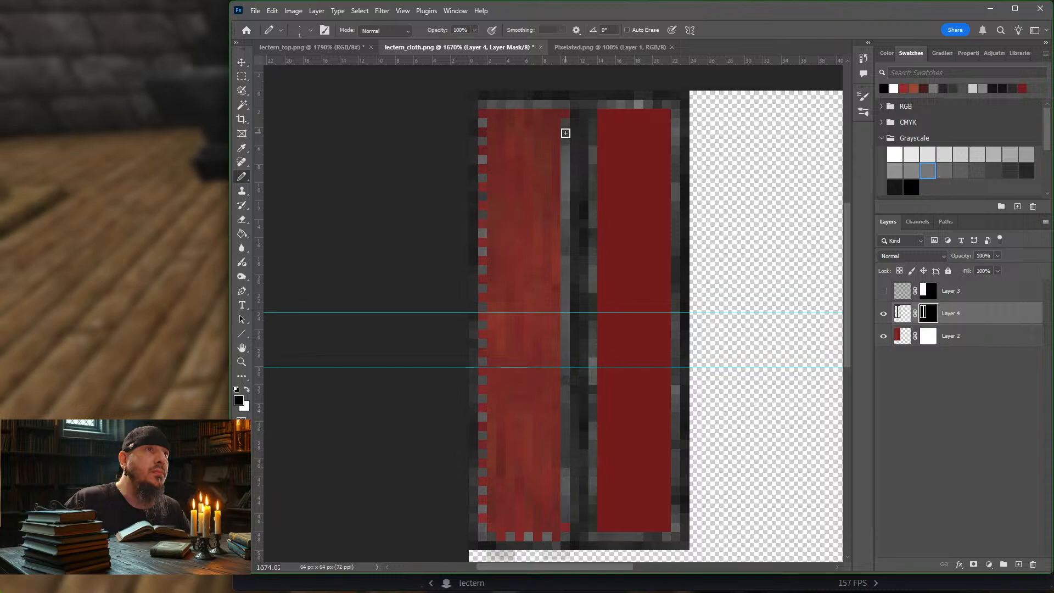
left_click(565, 133)
left_click(565, 151)
left_click(564, 169)
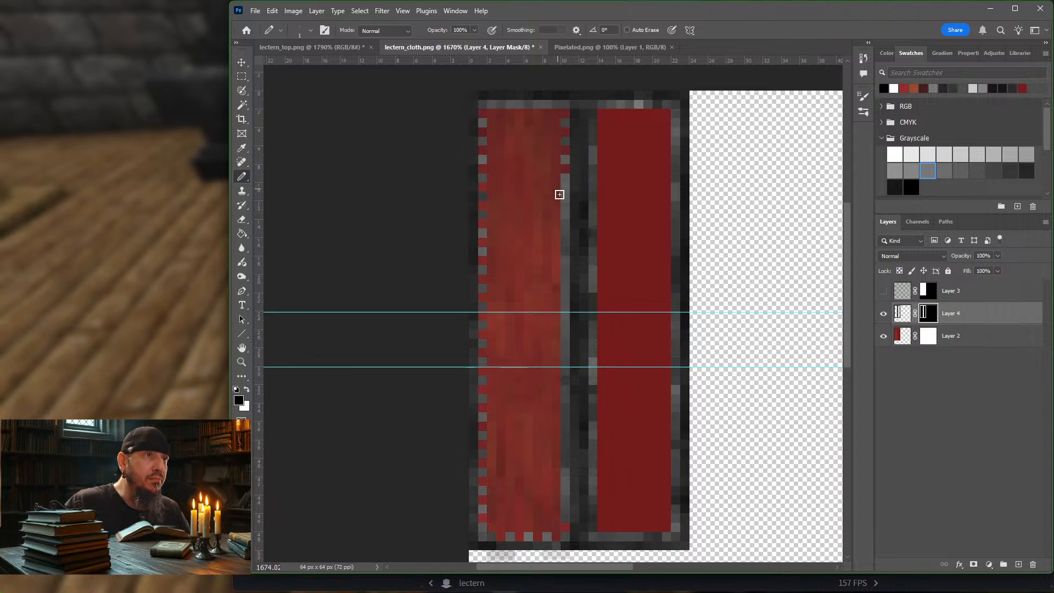
left_click(564, 187)
left_click(565, 204)
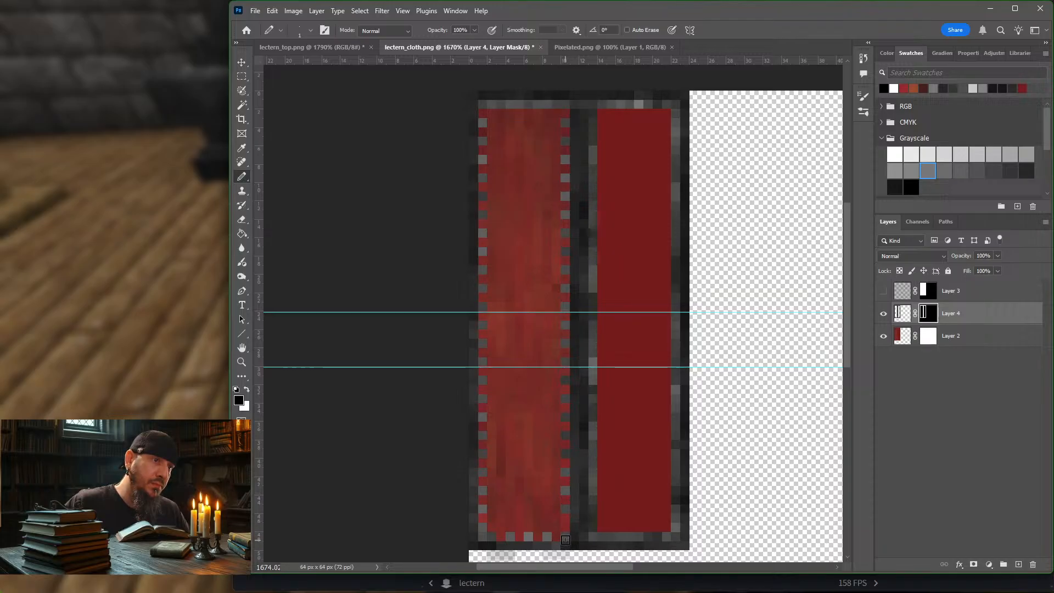
Step: Rework the alternating pixels along the streaked panel's bottom edge by hiding them in black and restoring selected ones in white
key("x")
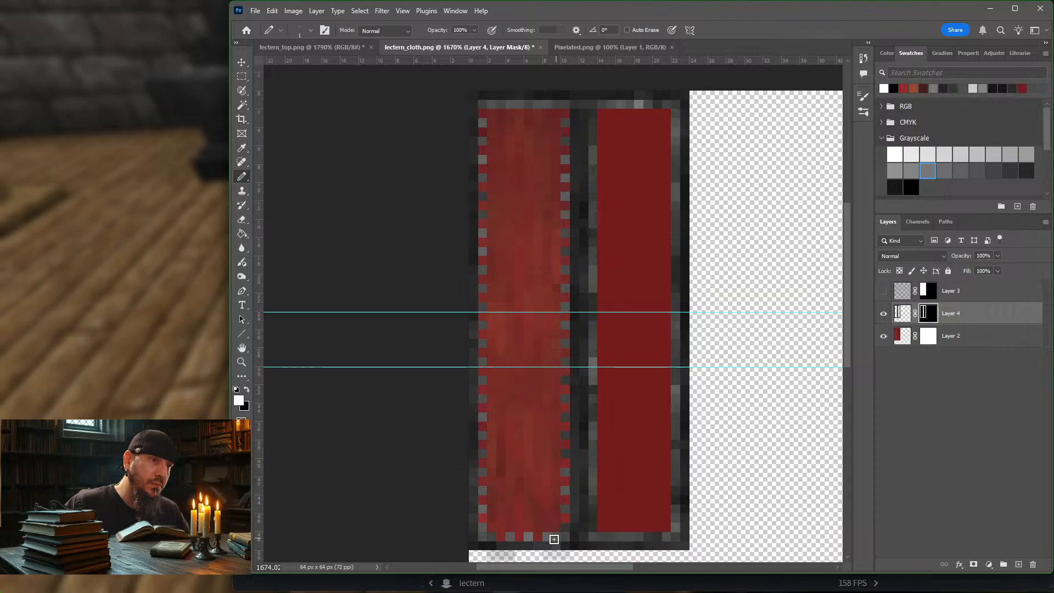
key("x")
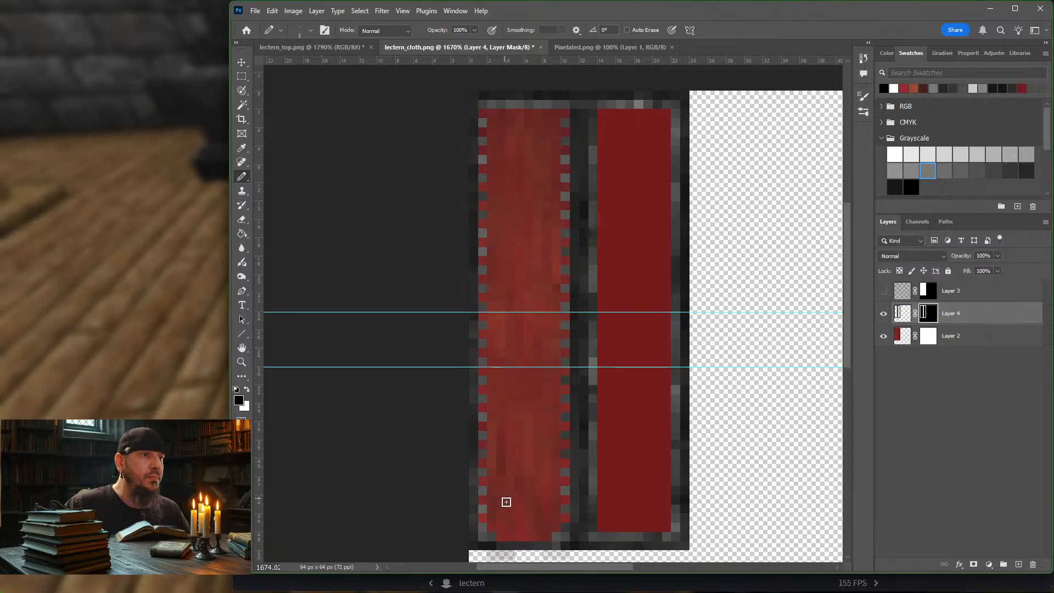
key("x")
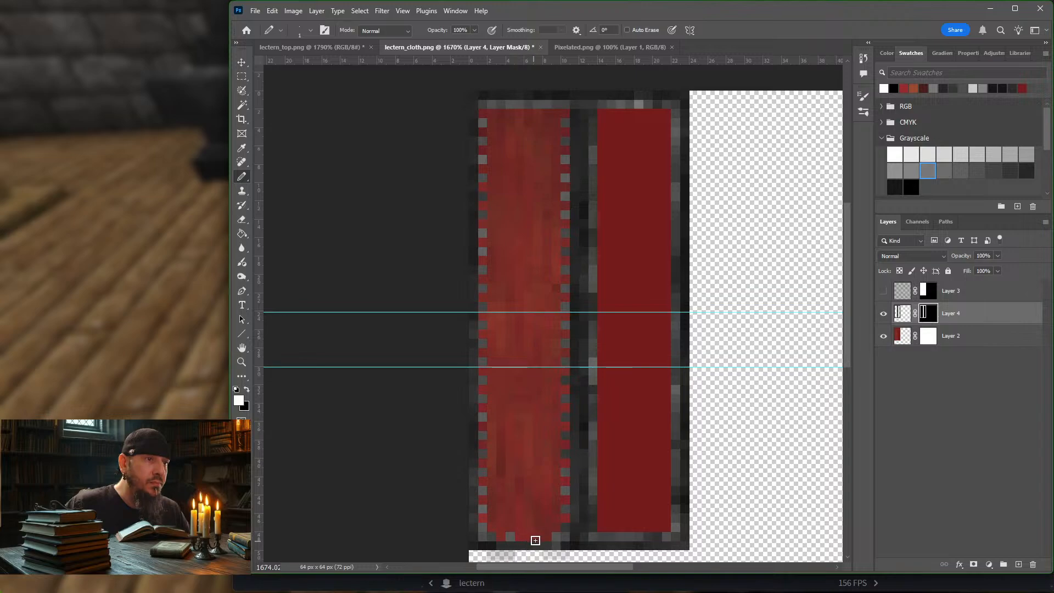
left_click(537, 539)
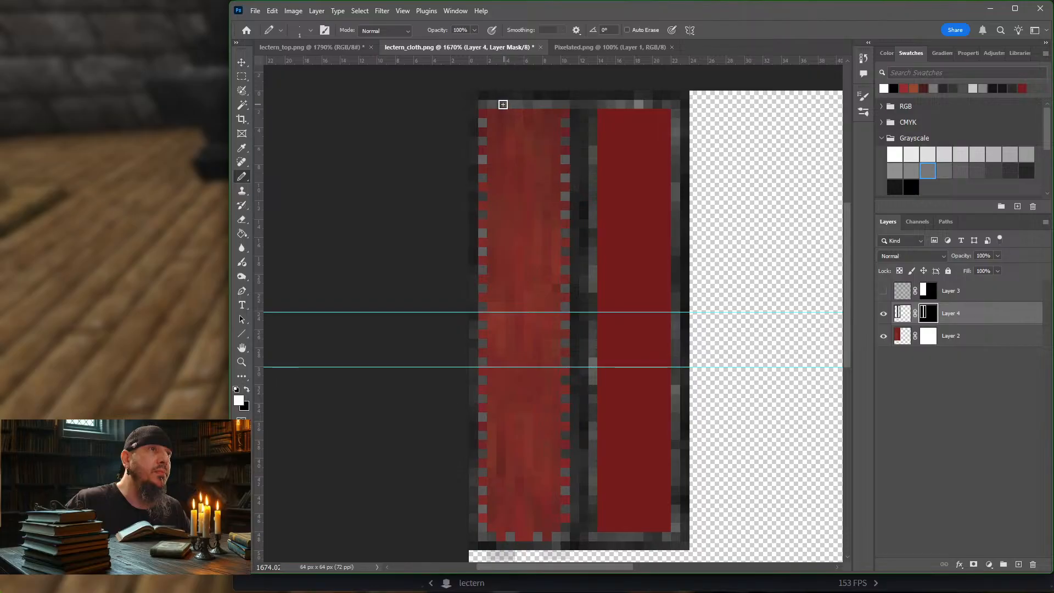
Step: Mask and restore gray pixels along the streaked panel's top edge to form a symmetrical alternating stitch pattern
key("x")
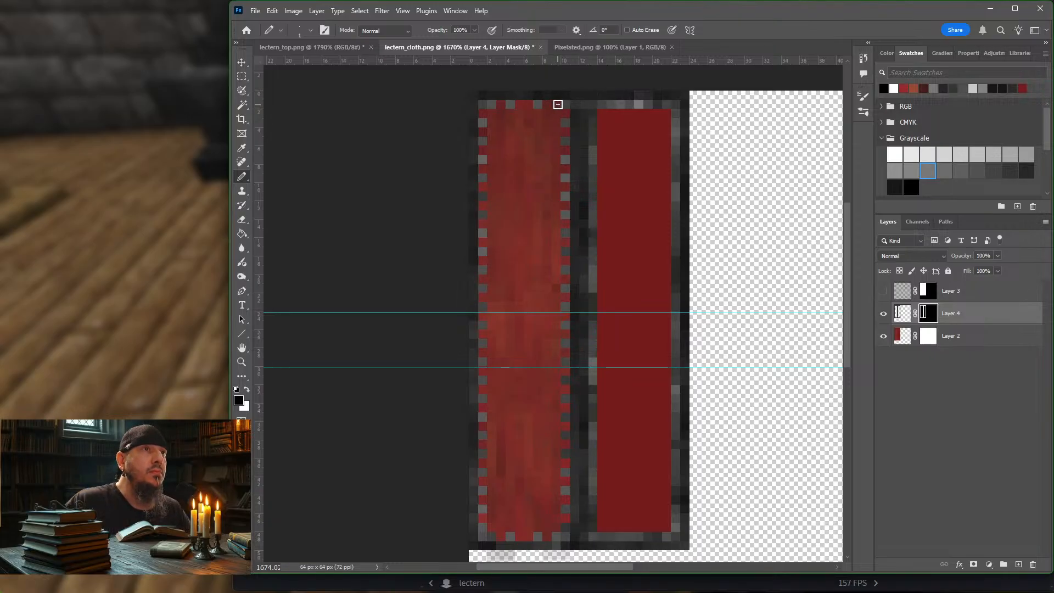
key("x")
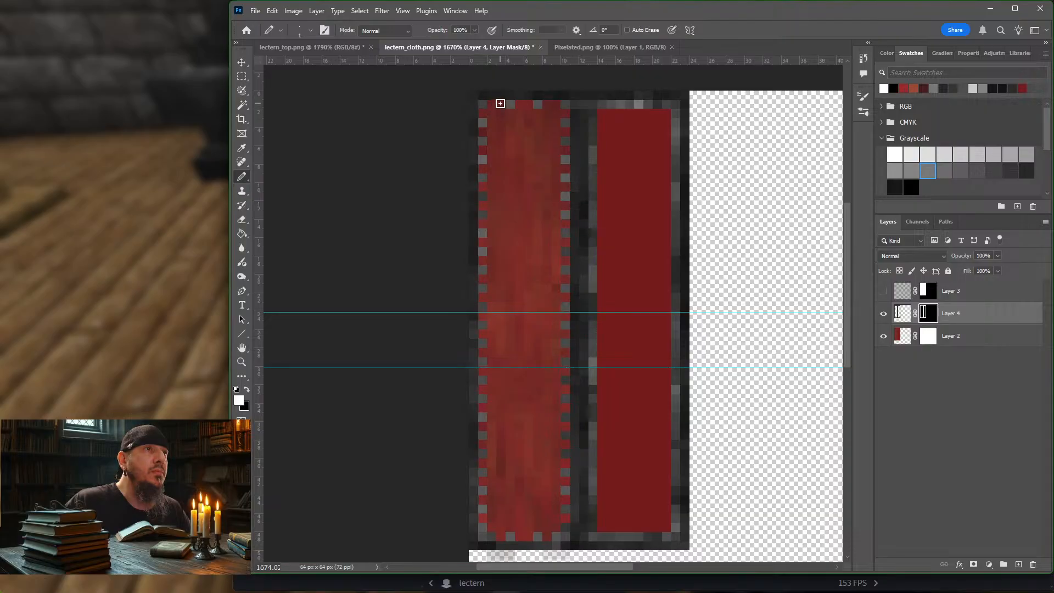
left_click_drag(515, 106, 528, 106)
key("x")
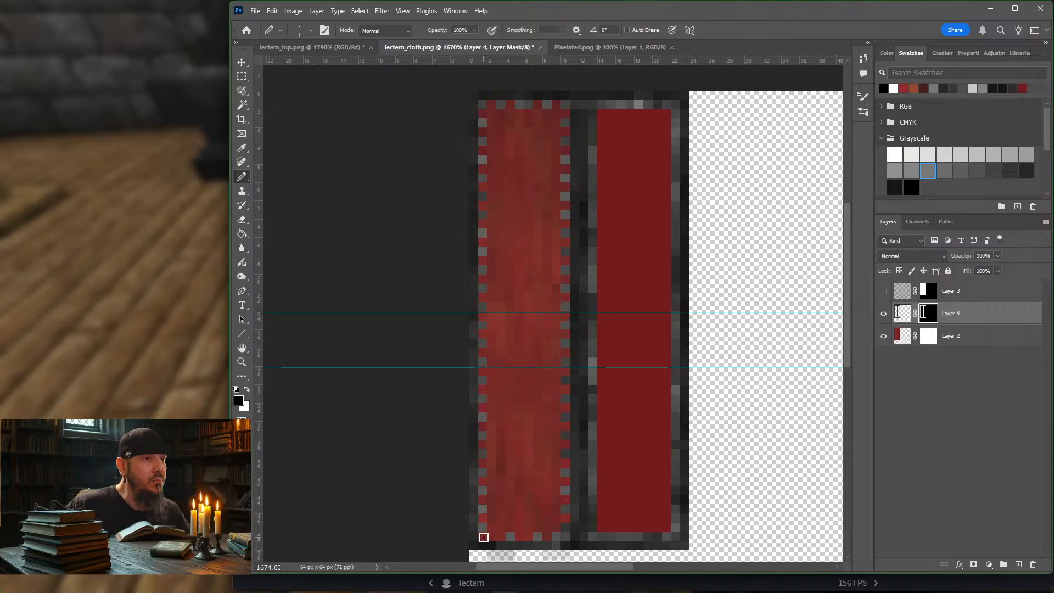
key("x")
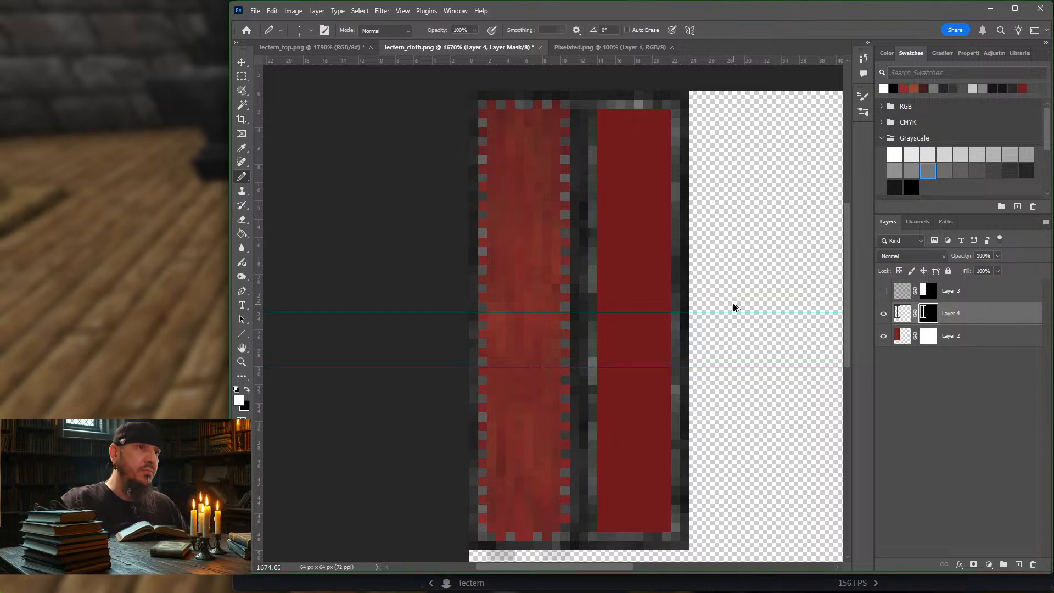
Step: Export the cloth texture for web as a PNG-8, overwriting lectern_cloth.png in the block folder
key("ctrl+alt+shift+s")
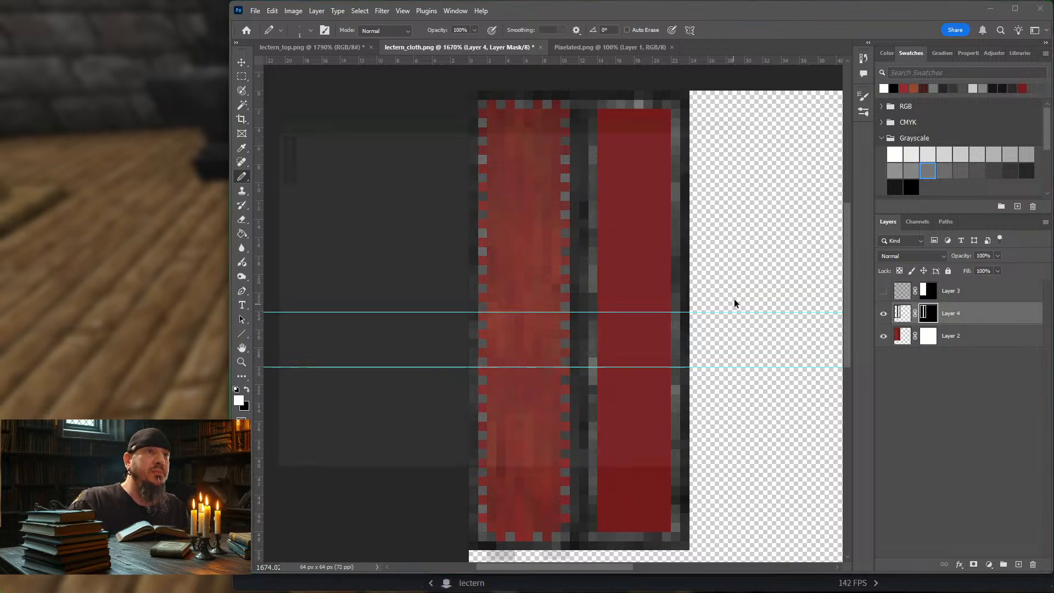
key("Return")
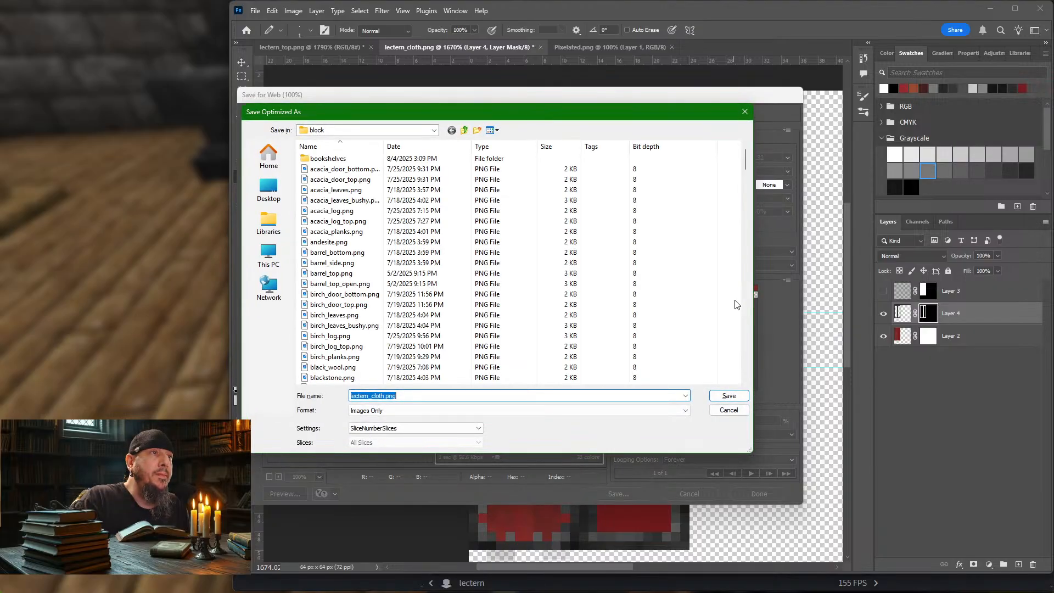
key("Return")
key("Return")
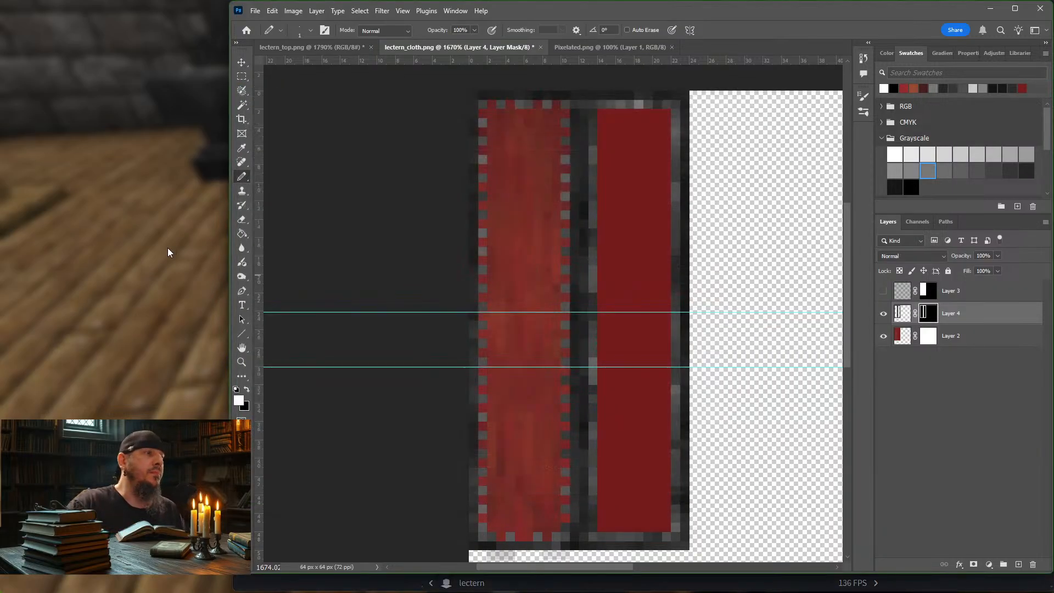
Step: Switch to Minecraft, resume the game and reload the resource packs to load the new cloth texture
left_click(168, 253)
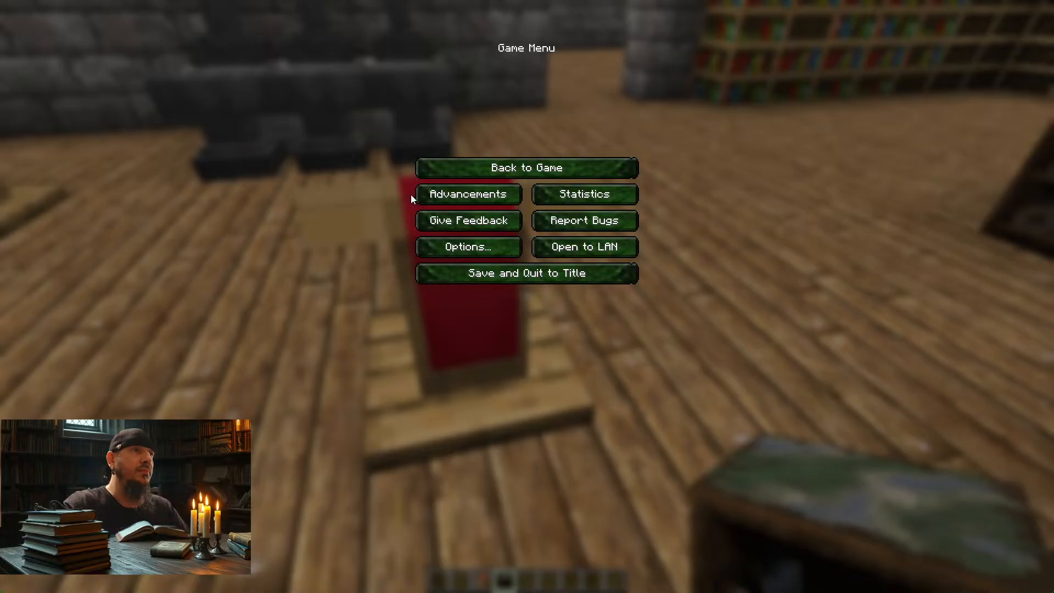
left_click(527, 167)
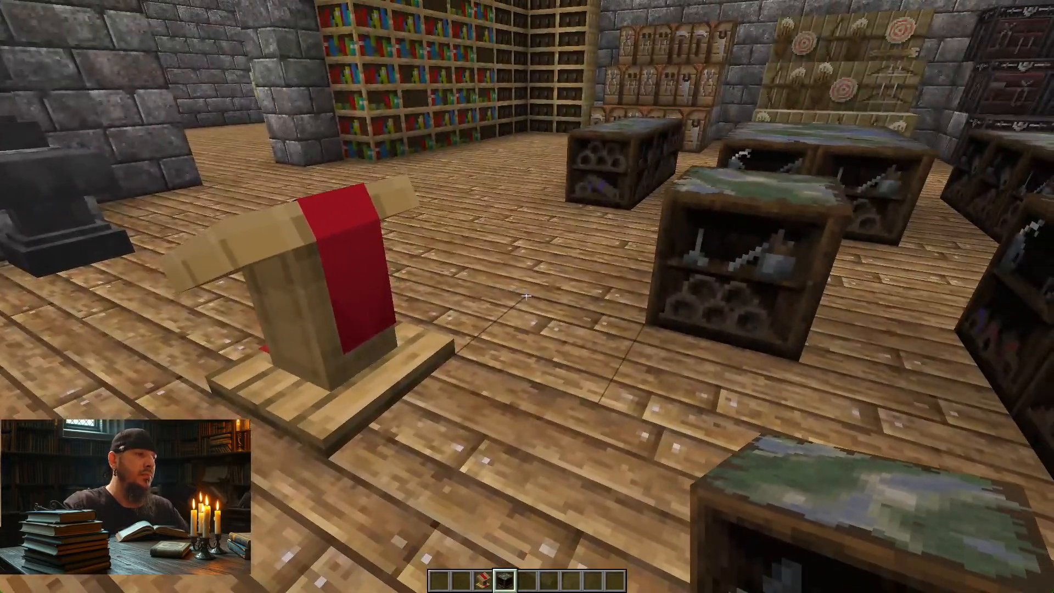
key("F3+t")
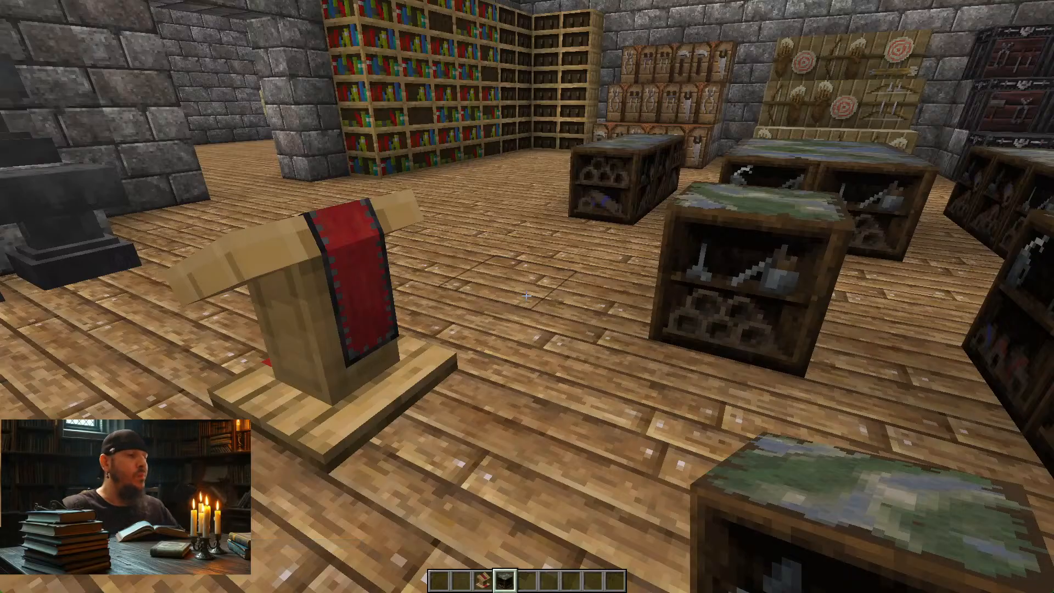
Step: Examine the stitched cloth on the lectern's sloped top and back from several sides in the game
key("a")
key("w")
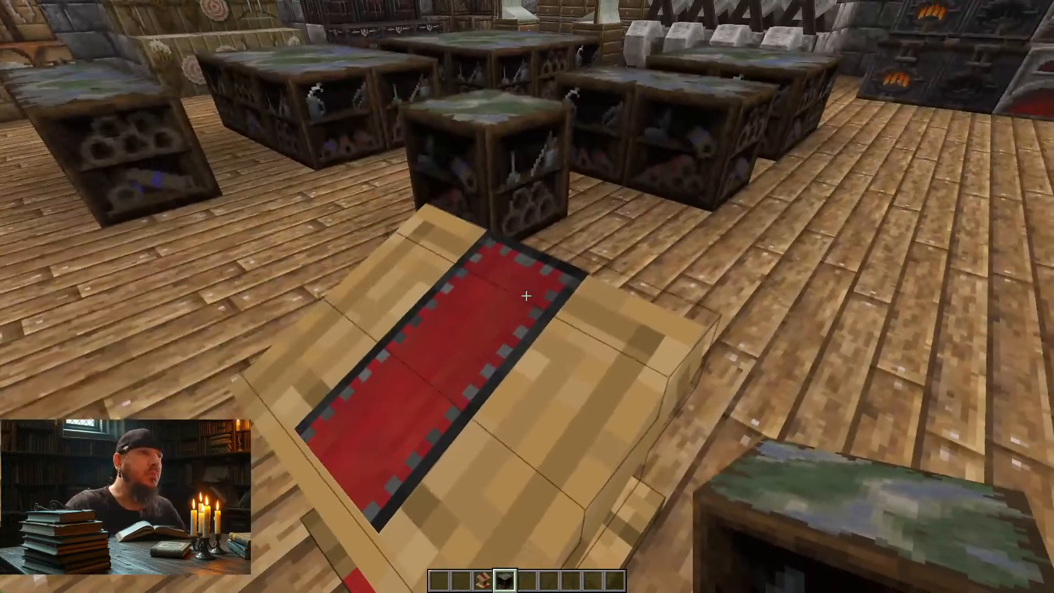
key("s")
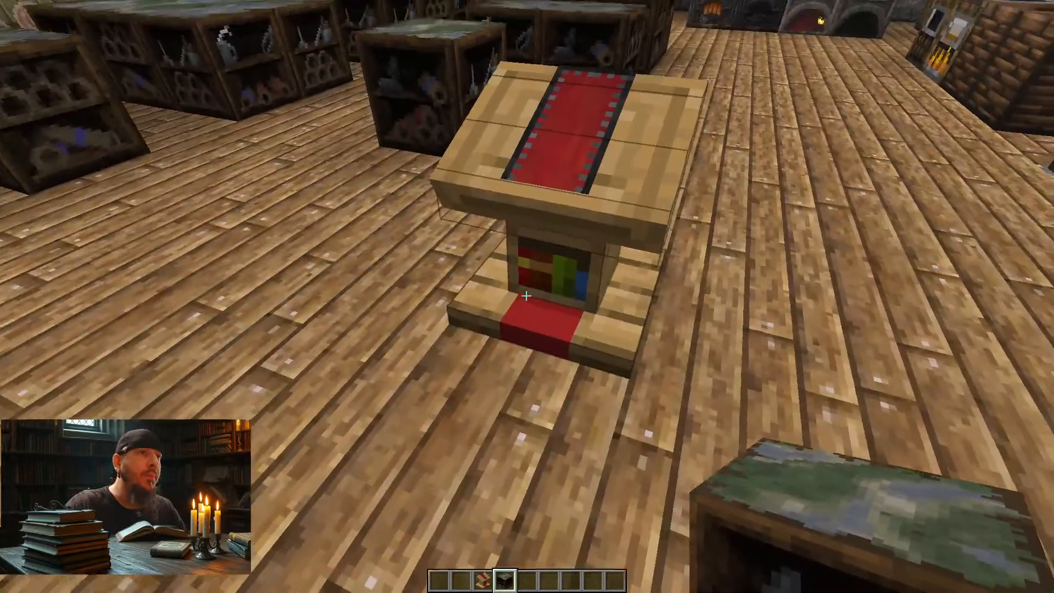
key("w")
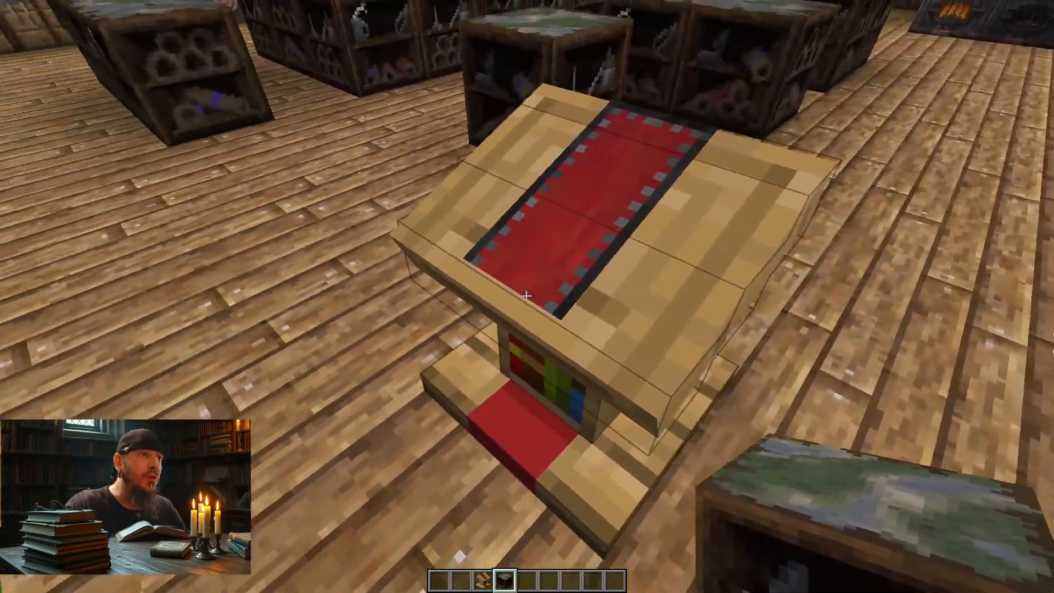
key("d")
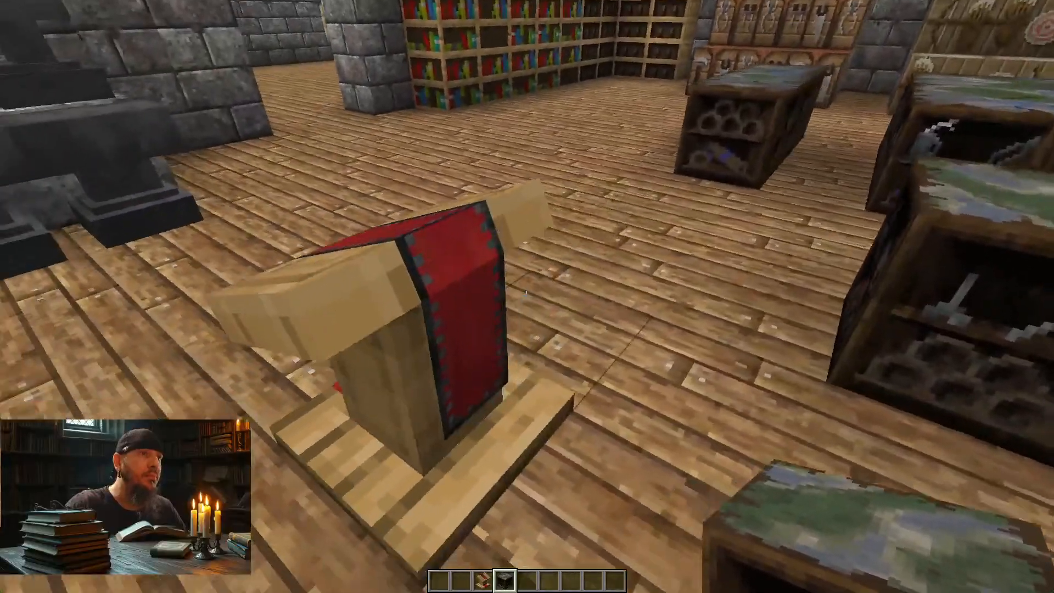
key("a")
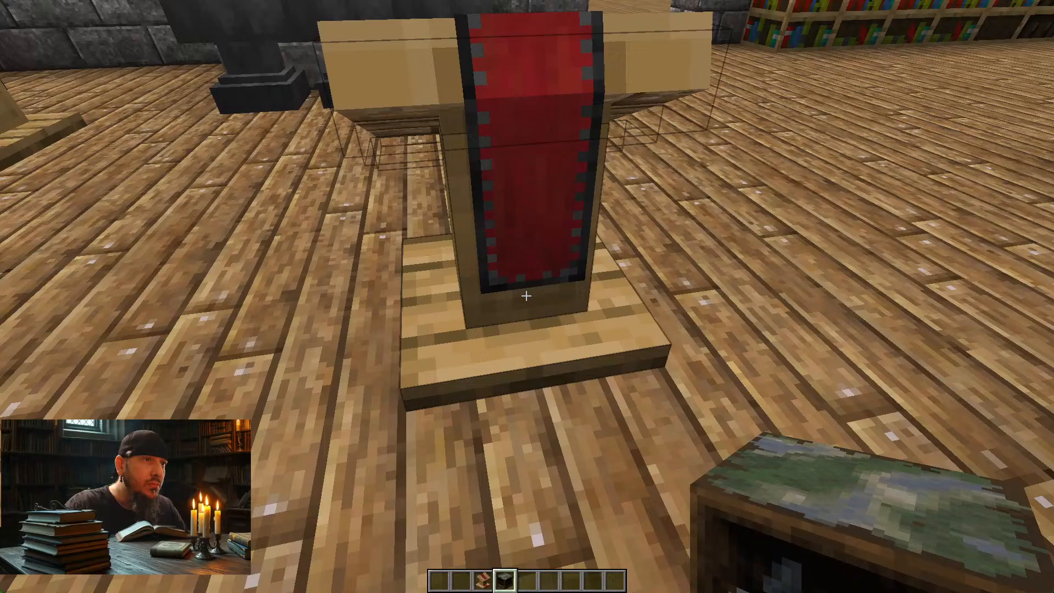
key("w")
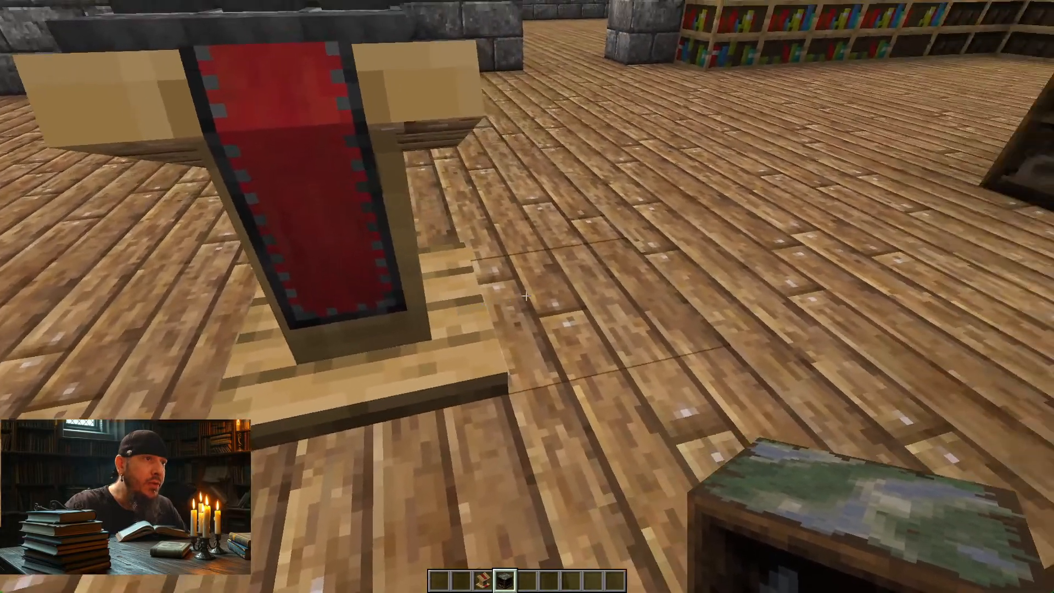
key("s")
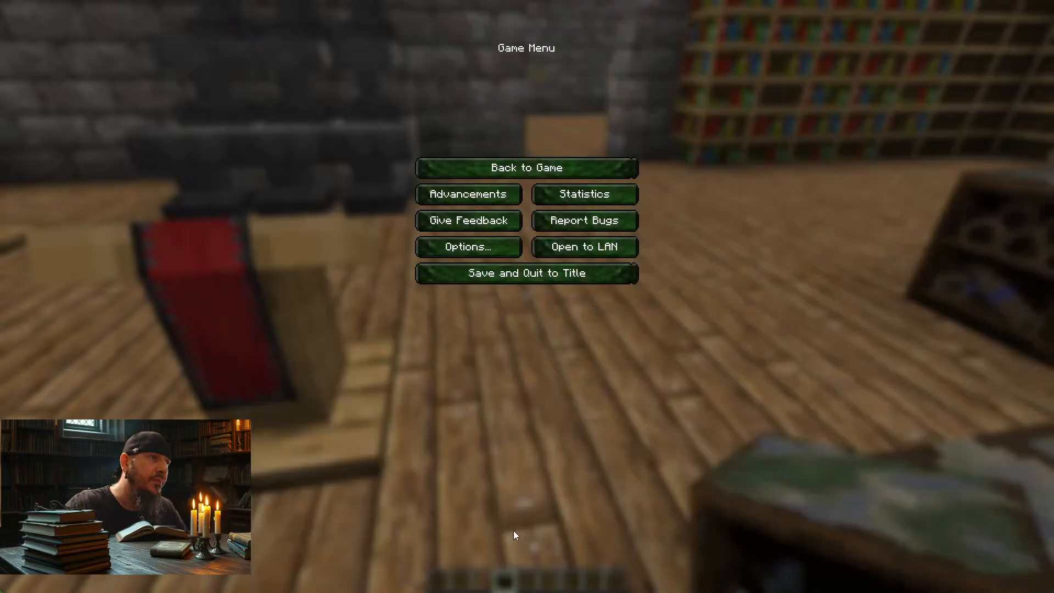
key("Escape")
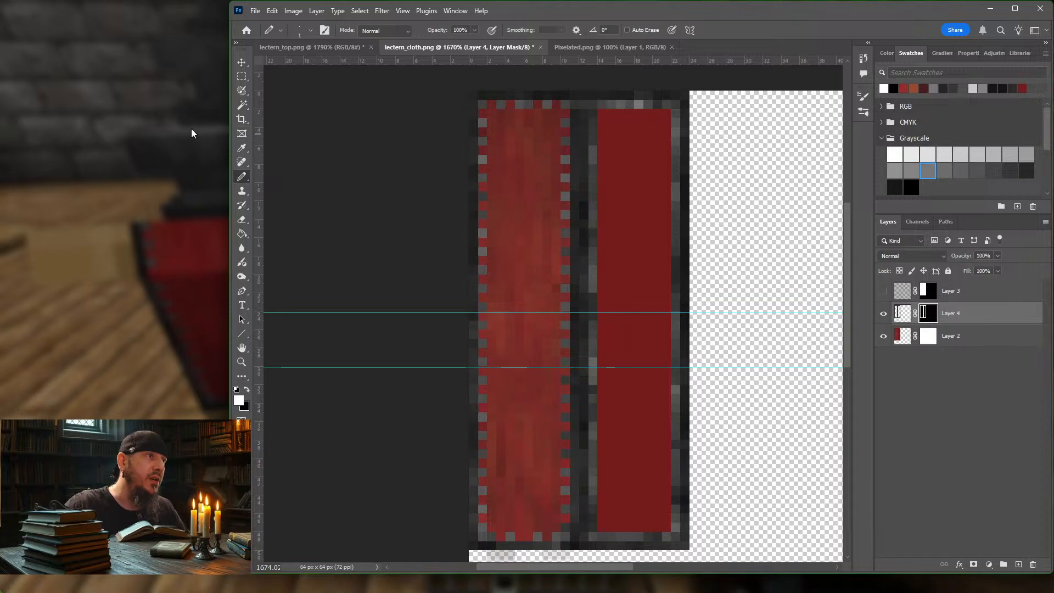
left_click(175, 113)
key("Escape")
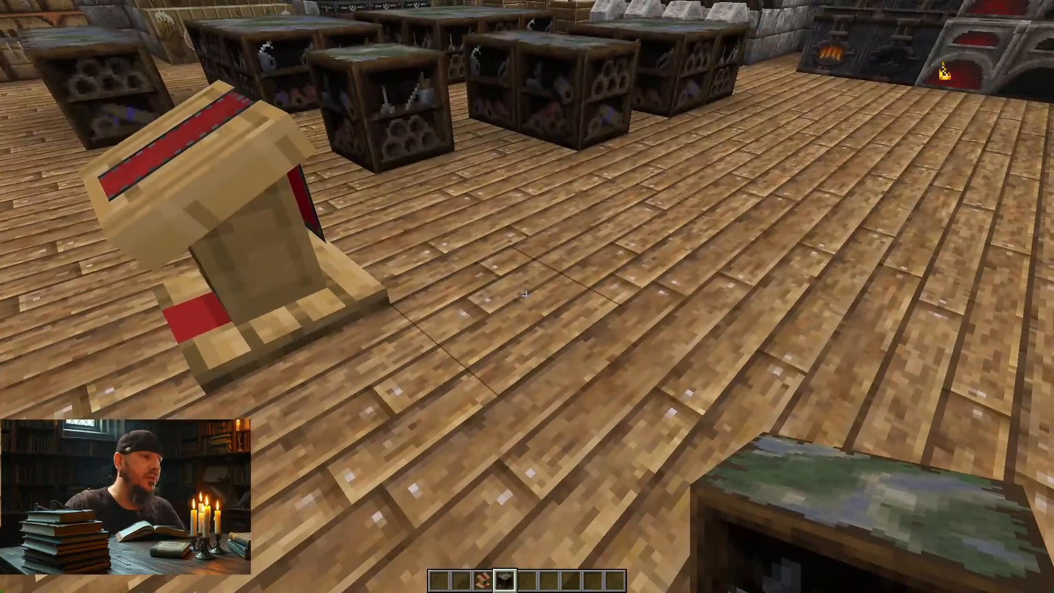
Step: Switch to Blockbench and mirror the UV of the sloped top cloth's Up face on the Y axis
key("alt+Tab")
key("alt+Tab")
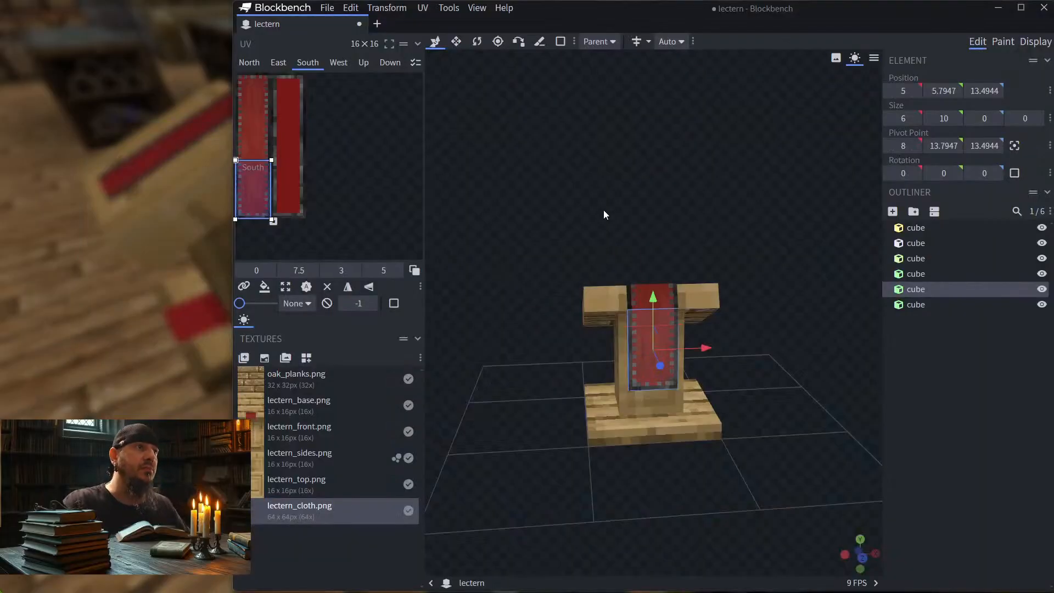
left_click_drag(604, 210, 641, 248)
scroll(680, 223, "up", 6)
left_click(635, 271)
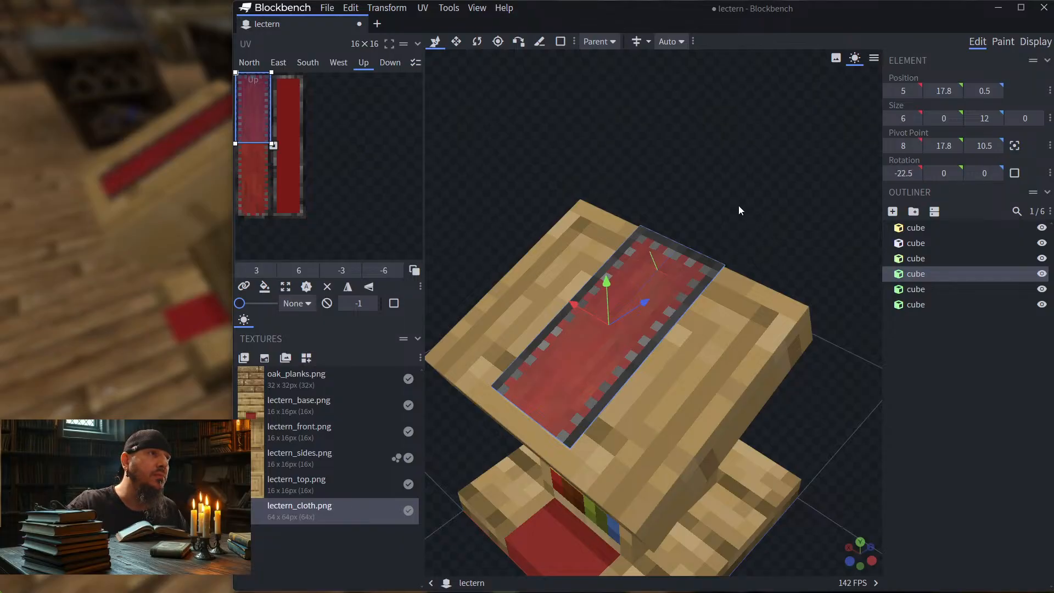
left_click_drag(735, 208, 659, 265)
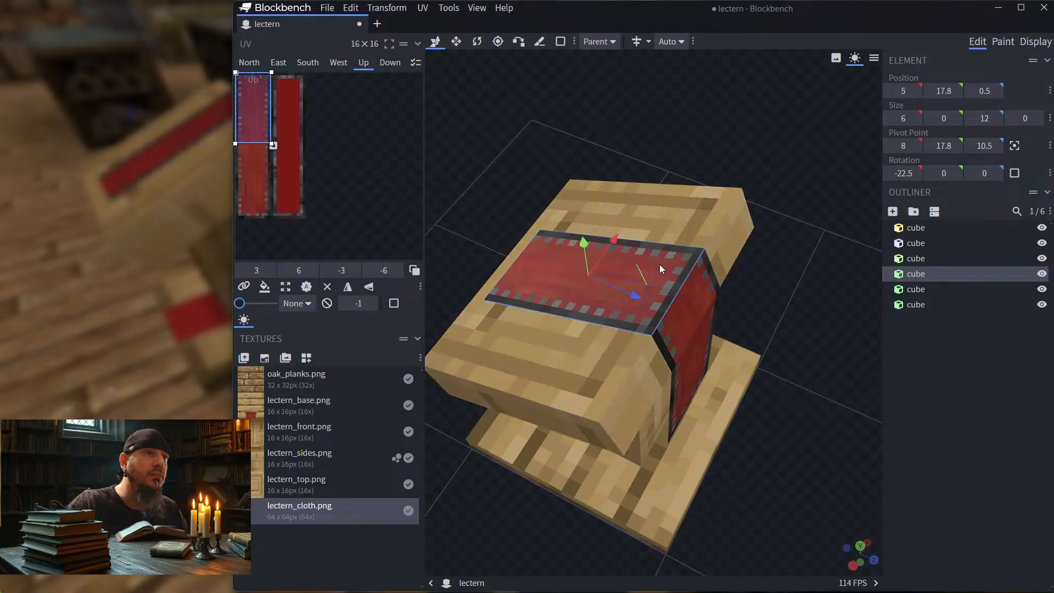
left_click_drag(778, 255, 828, 255)
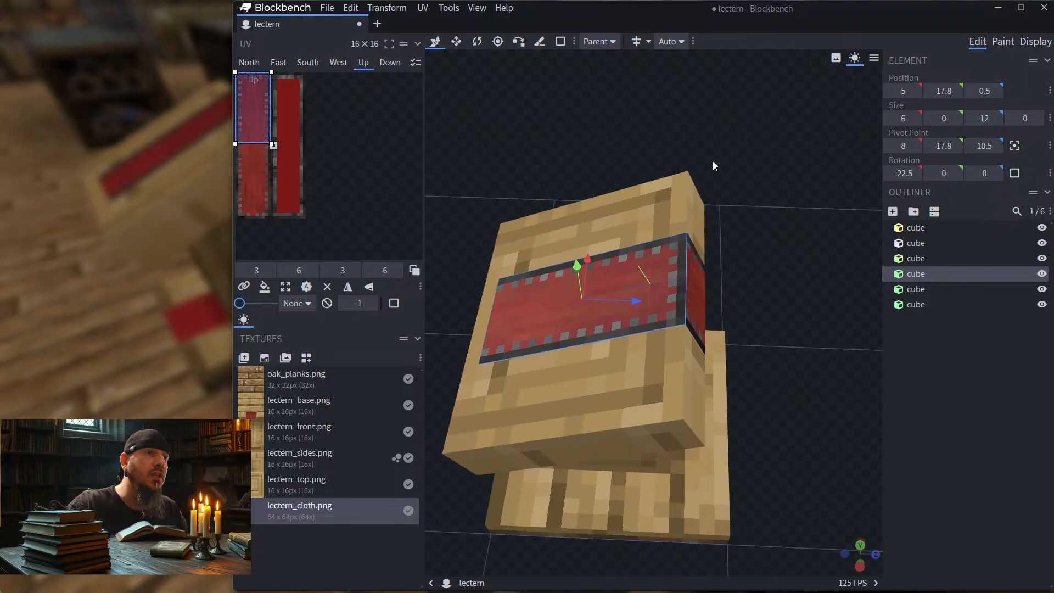
left_click(369, 288)
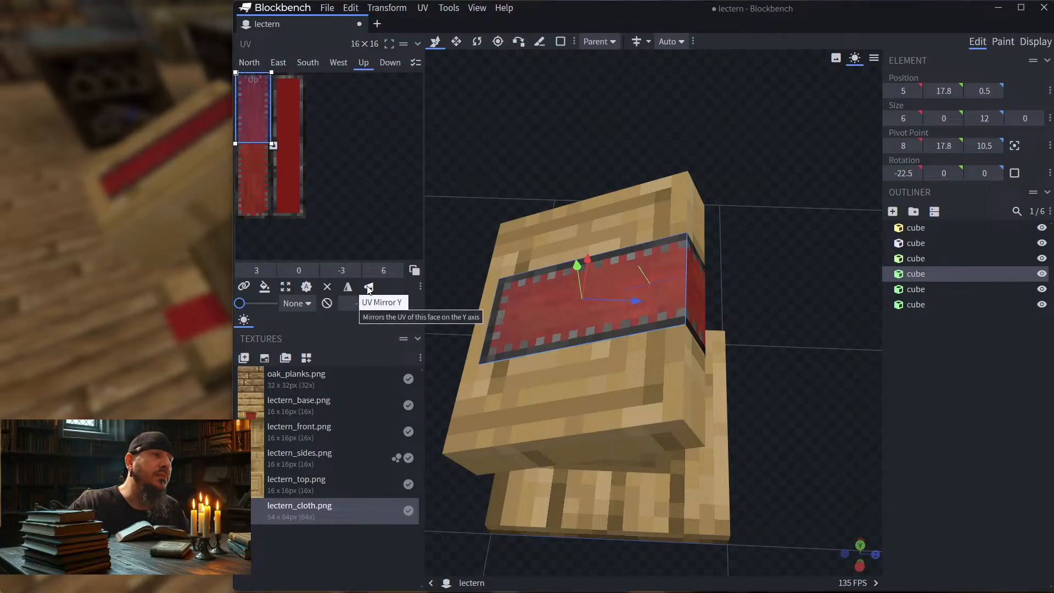
Step: Mirror the UV of the short upper cloth piece's South face on the Y axis
left_click_drag(773, 290, 661, 264)
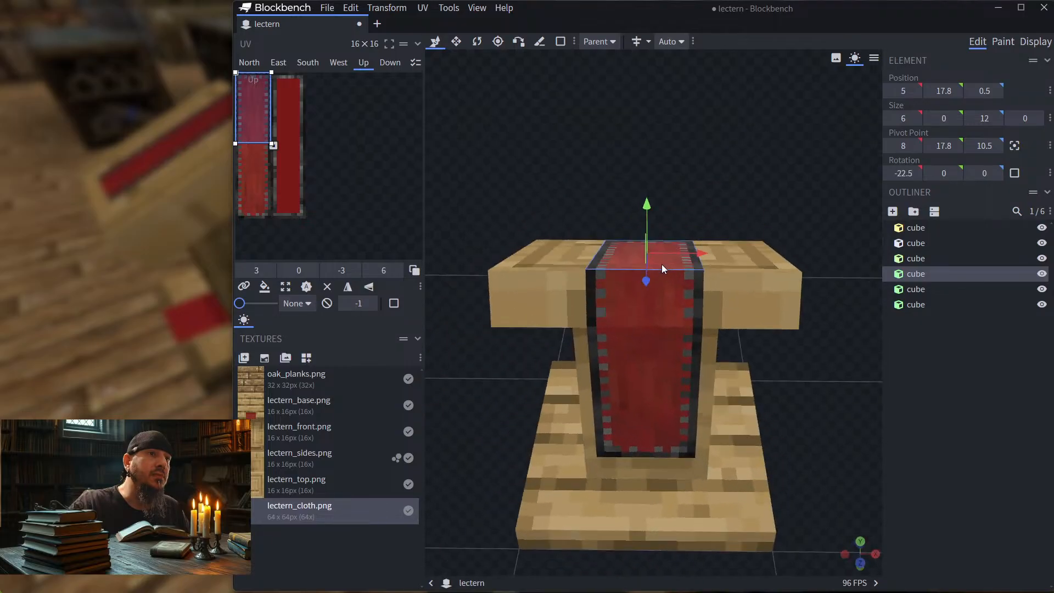
left_click(668, 295)
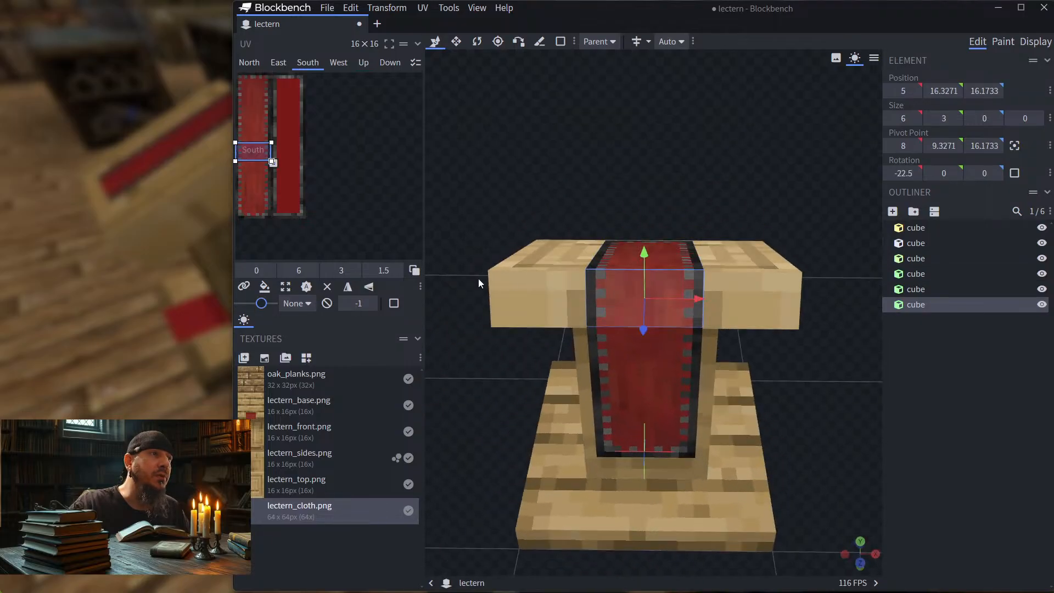
left_click(370, 288)
left_click_drag(761, 198, 604, 192)
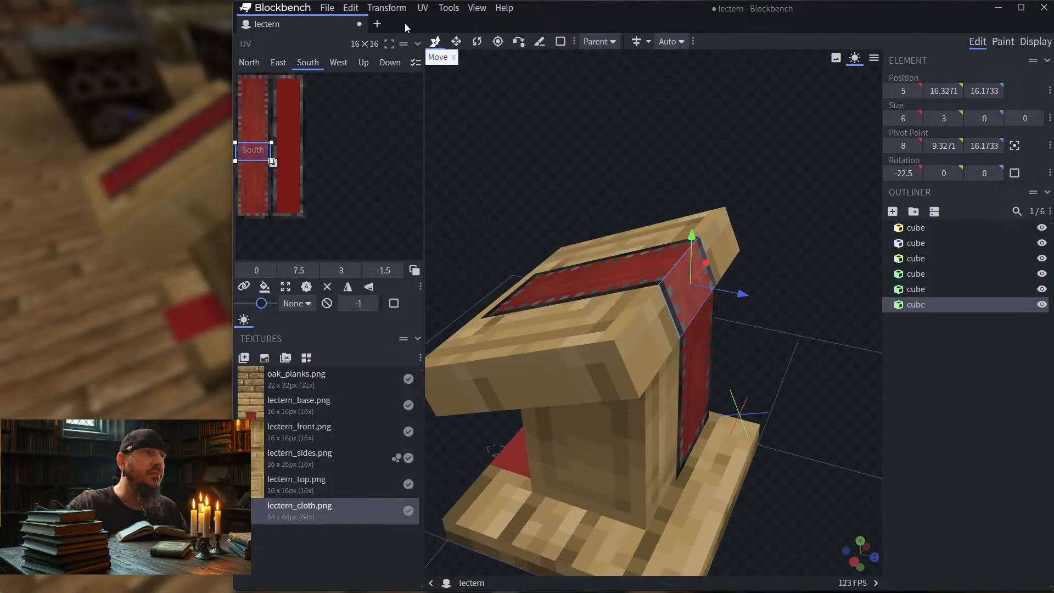
Step: Save the block model as lectern.json in the pack's models/block folder, replacing the existing file
left_click(328, 8)
mouse_move(396, 207)
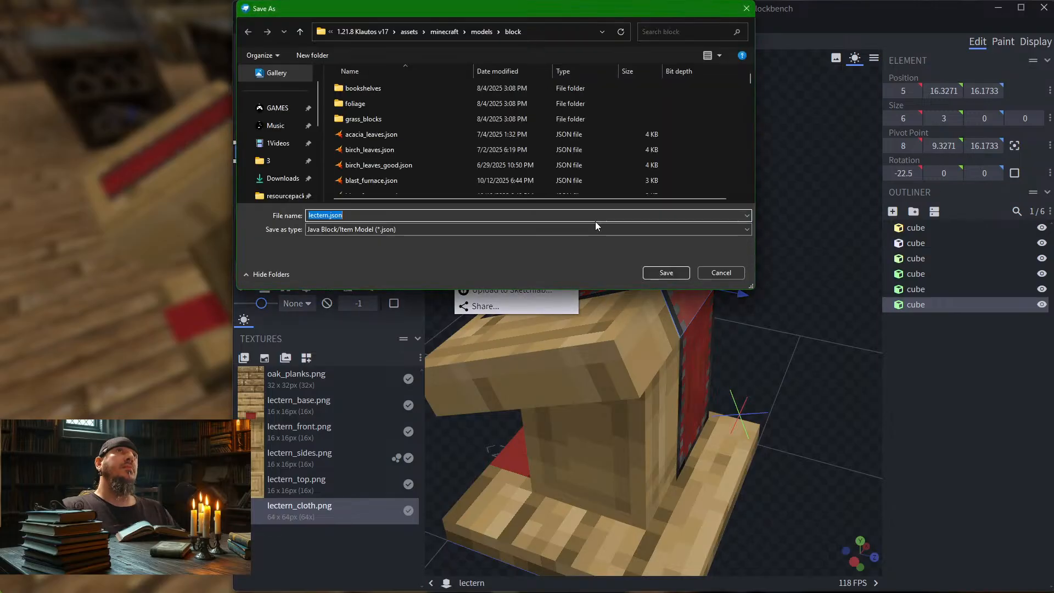
left_click(666, 274)
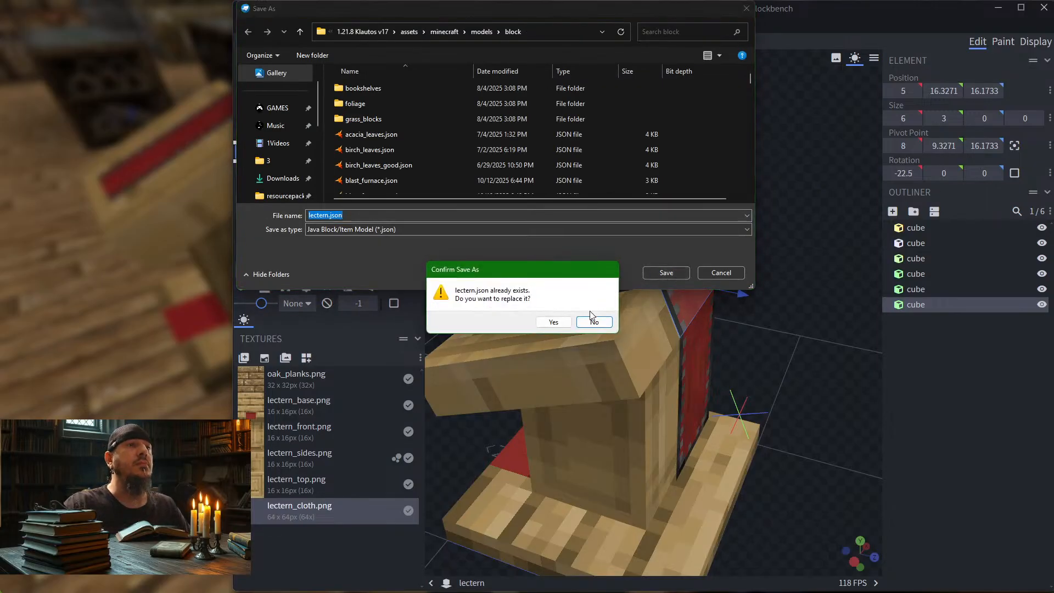
left_click(554, 324)
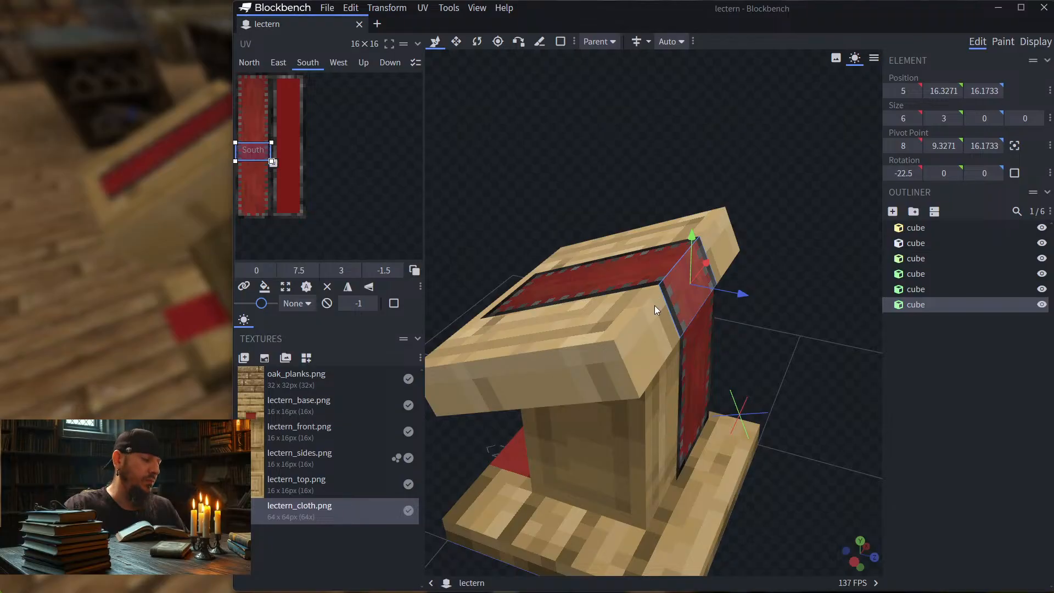
Step: Go back to Minecraft and reload the resource packs to apply the mirrored cloth UVs
left_click(169, 311)
key("Escape")
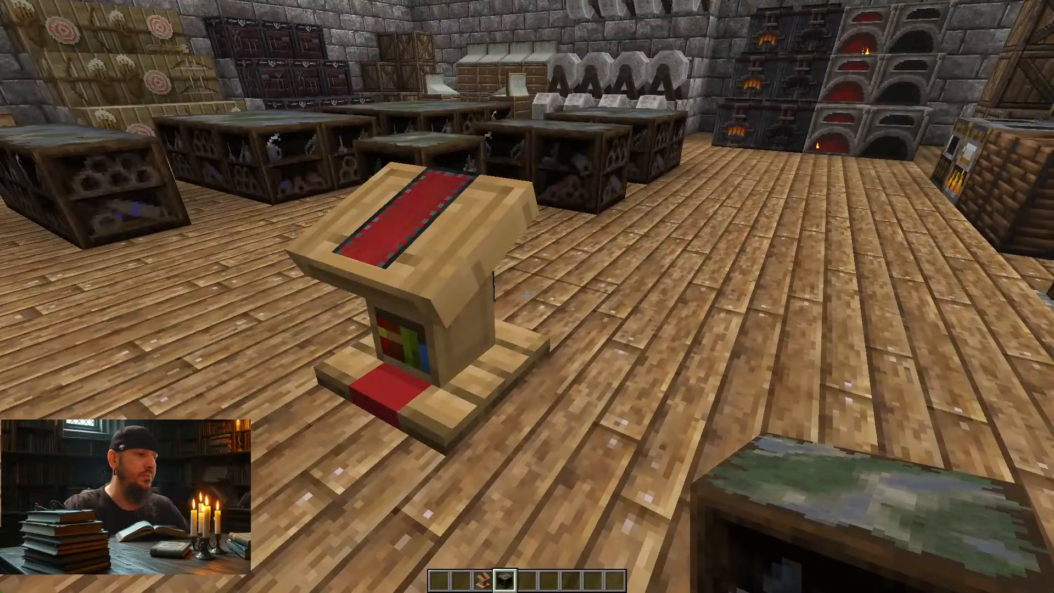
key("F3+t")
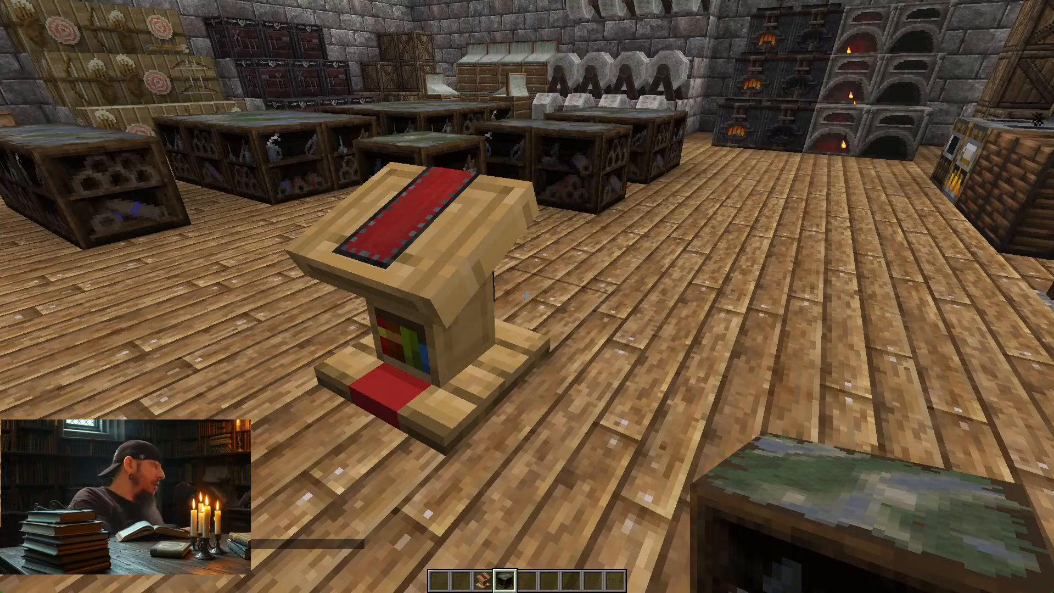
Step: Search the creative inventory for "book" and place a Book in the fifth hotbar slot
type("e")
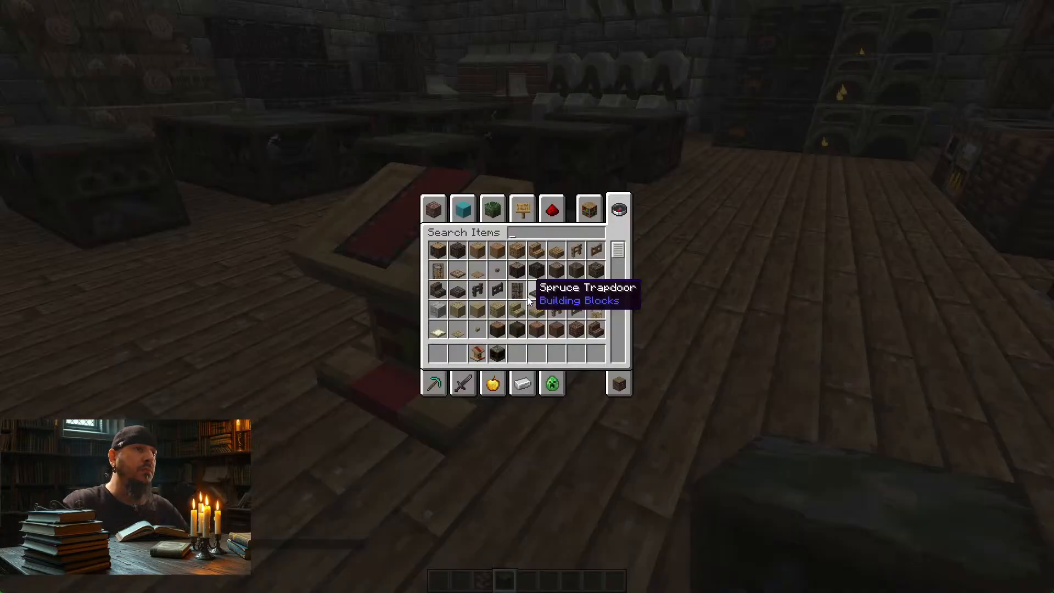
type("book")
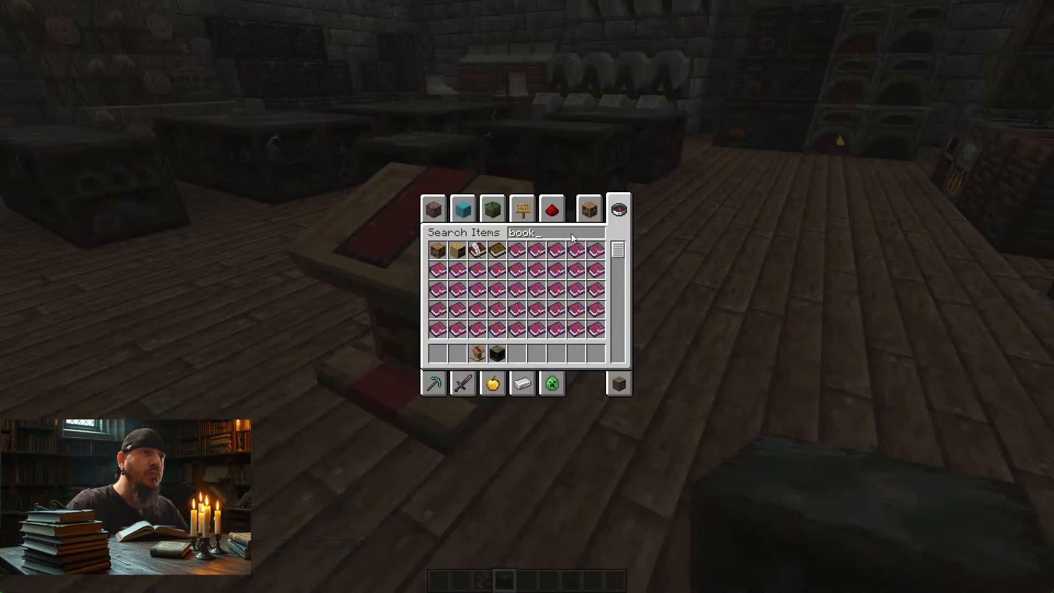
left_click(494, 250)
left_click(517, 354)
key("e")
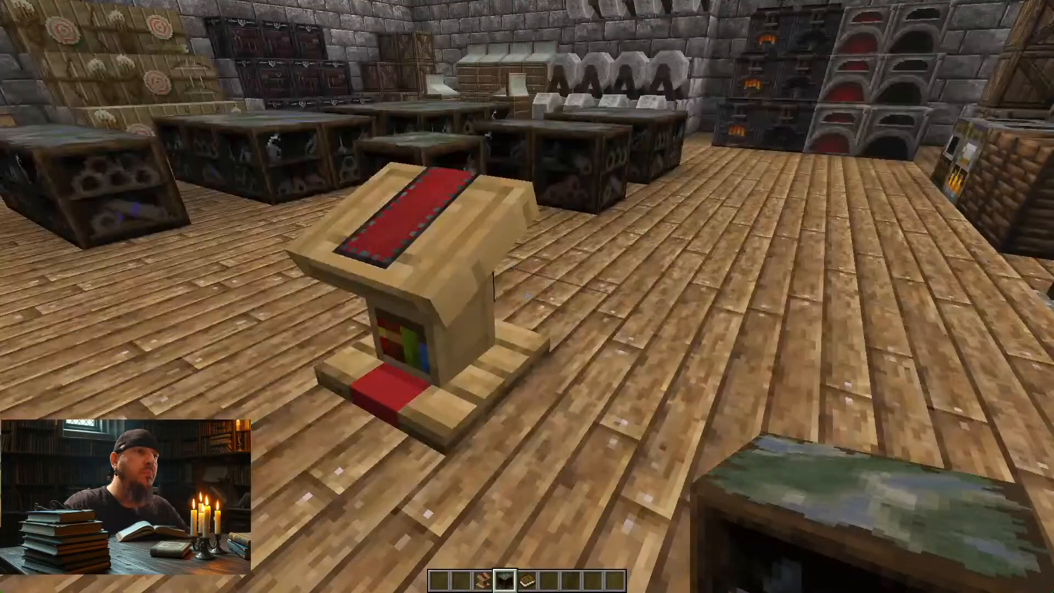
Step: Hold the Book and walk around the lectern to examine its cloth alongside the stacked lecterns by the wall
key("5")
key("w")
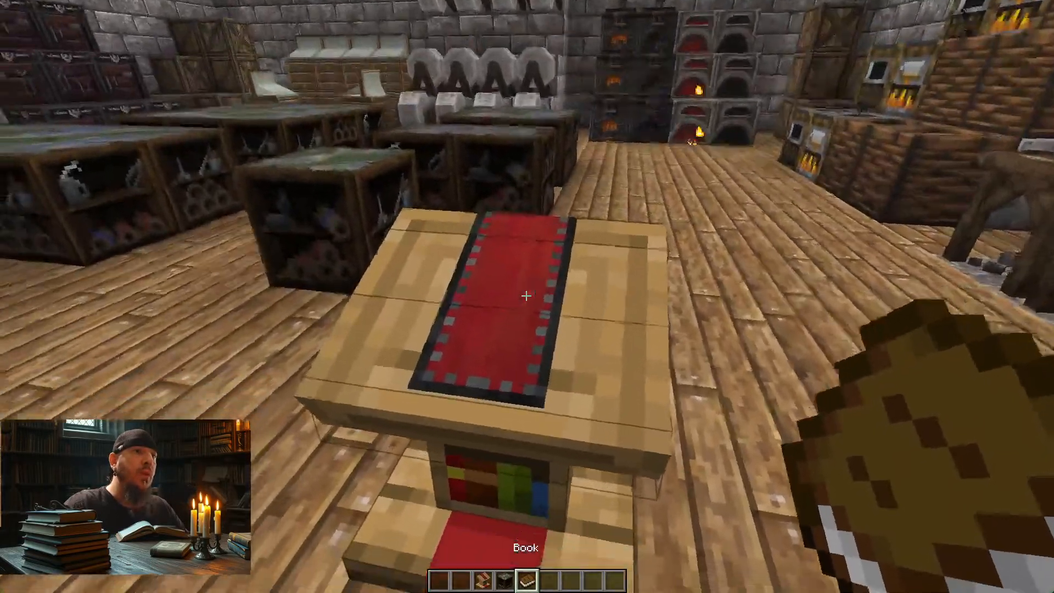
key("d")
key("s")
key("s")
key("w")
key("a")
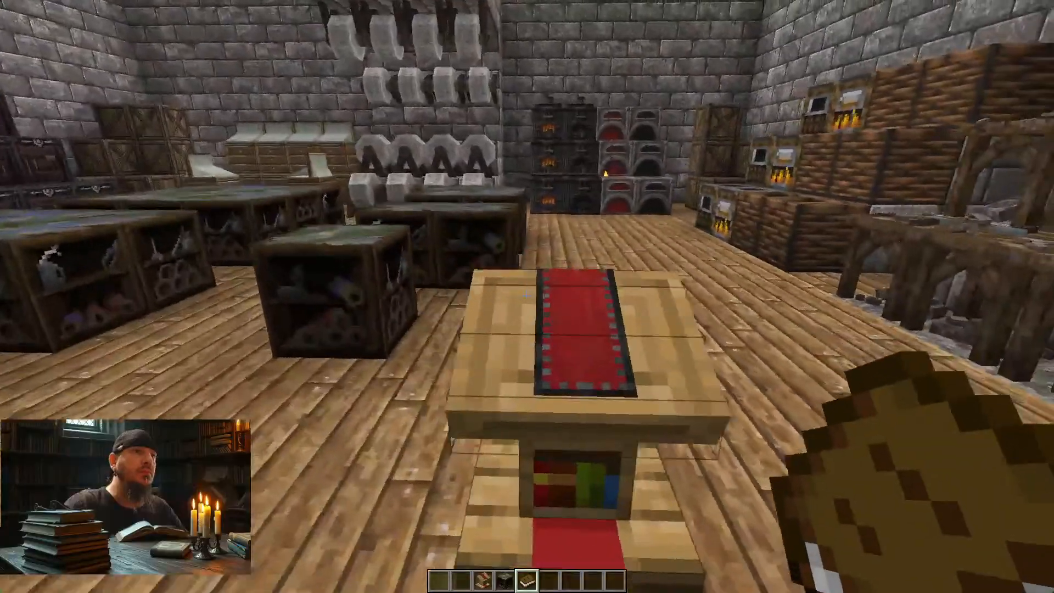
key("d")
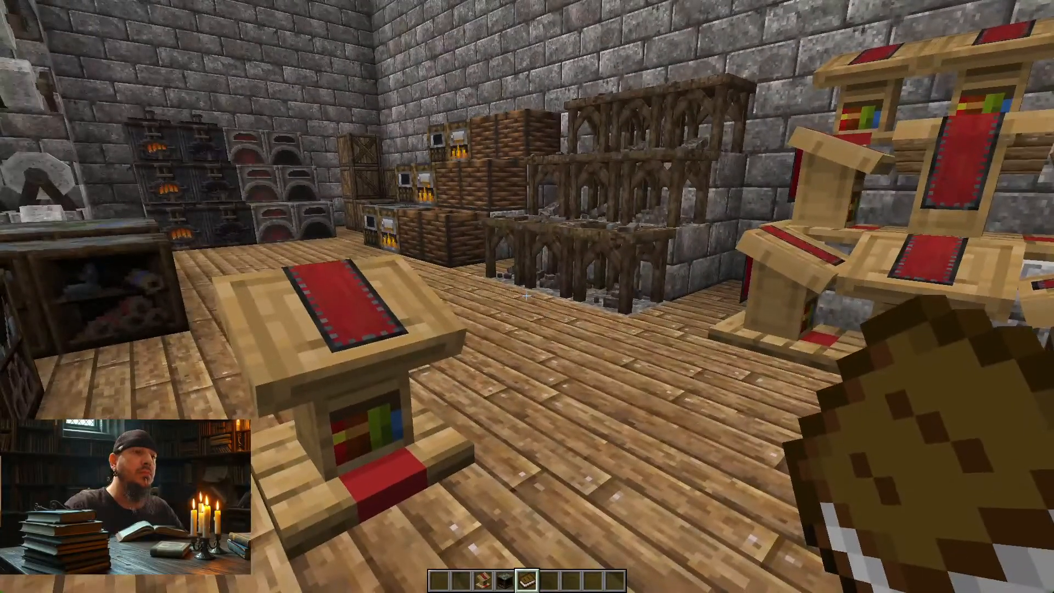
key("d")
Step: Search the creative inventory for "book" and put a Book and Quill and an enchanted book in the sixth and seventh hotbar slots
key("e")
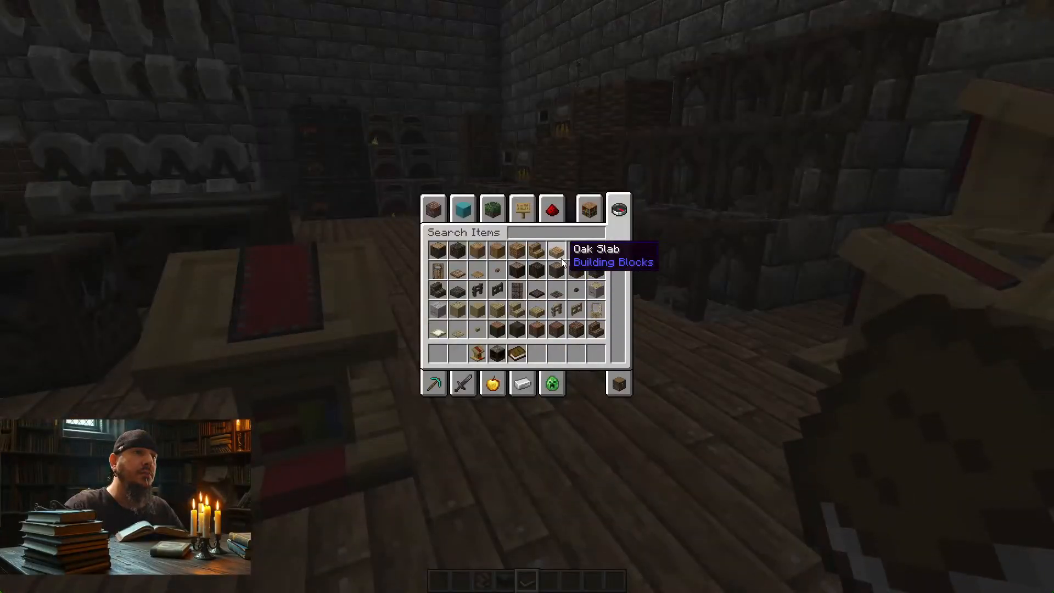
type("book")
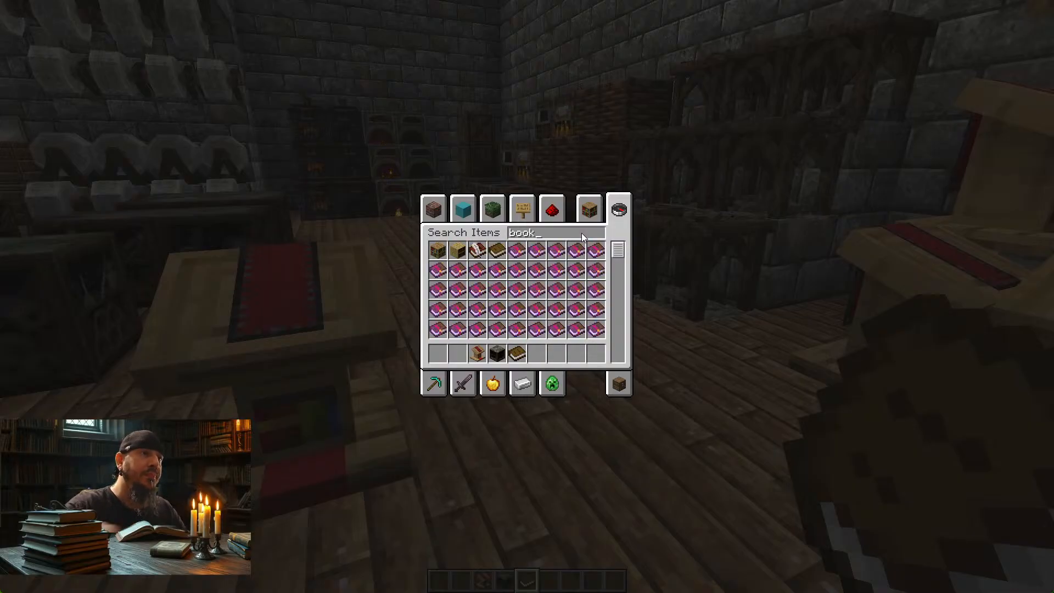
left_click(479, 254)
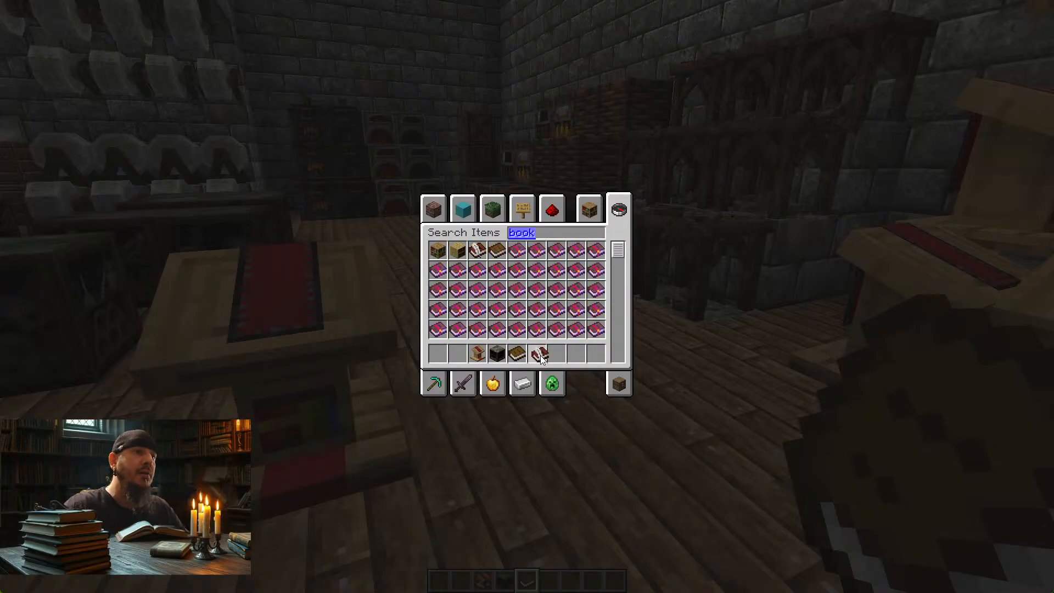
left_click(540, 356)
left_click(562, 331)
left_click(562, 351)
key("Escape")
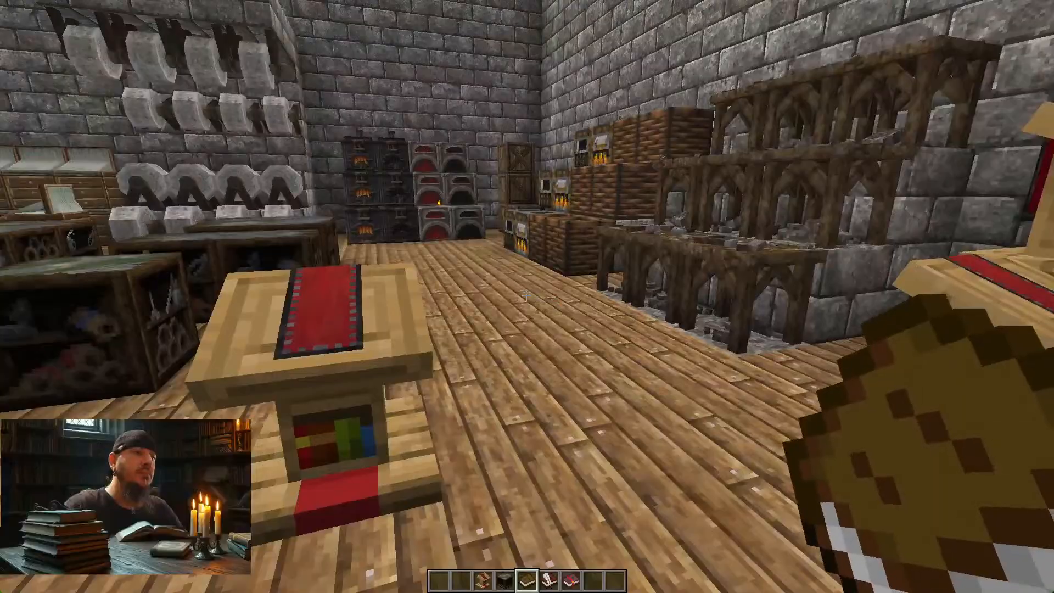
Step: Place the Book and Quill on the lectern and circle it to examine how the open book sits on the cloth
key("6")
key("d")
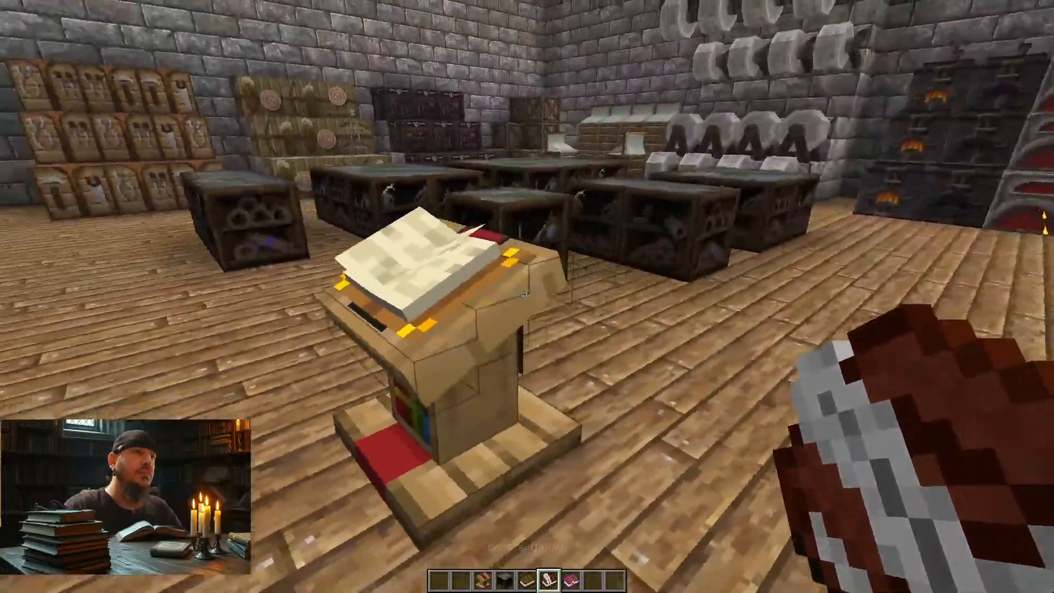
key("a")
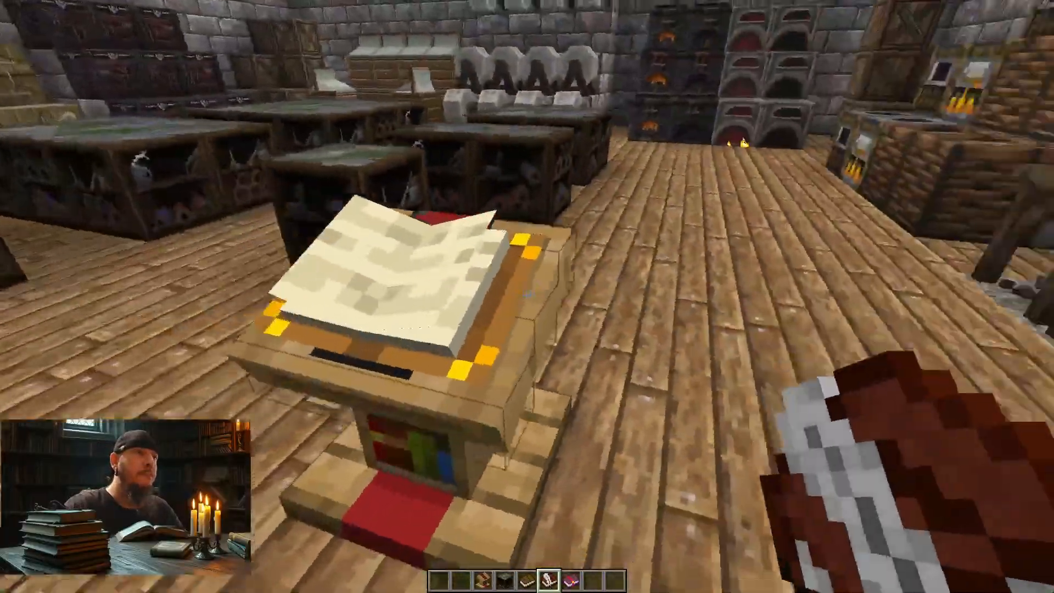
key("a")
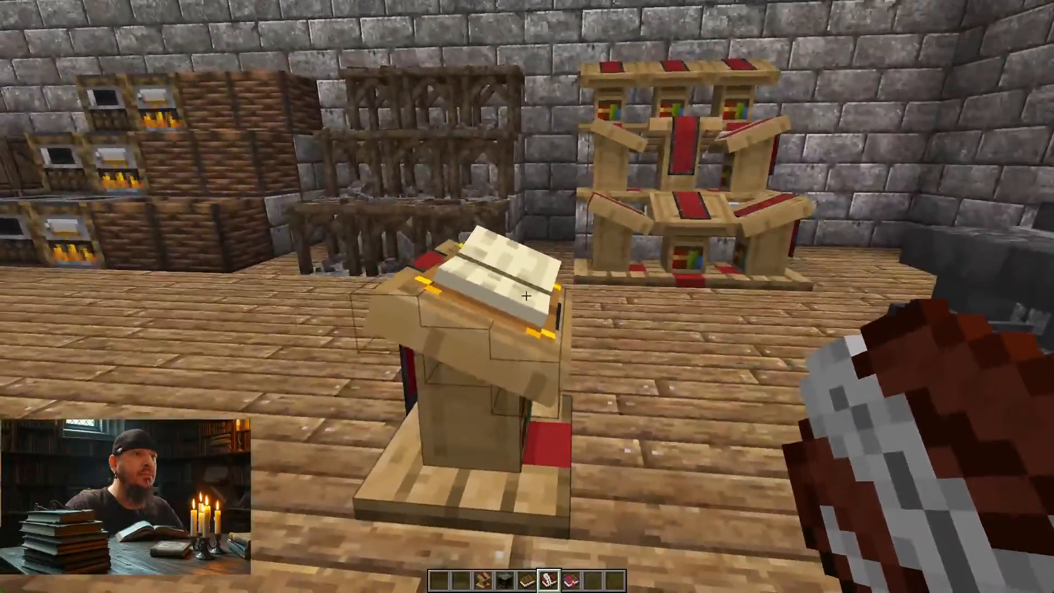
key("a")
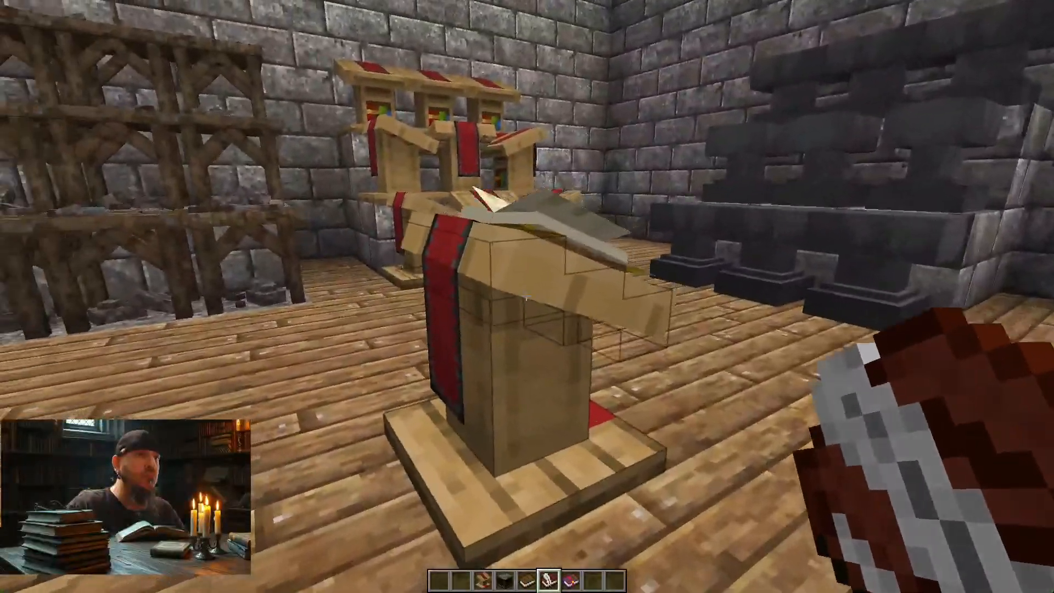
key("d")
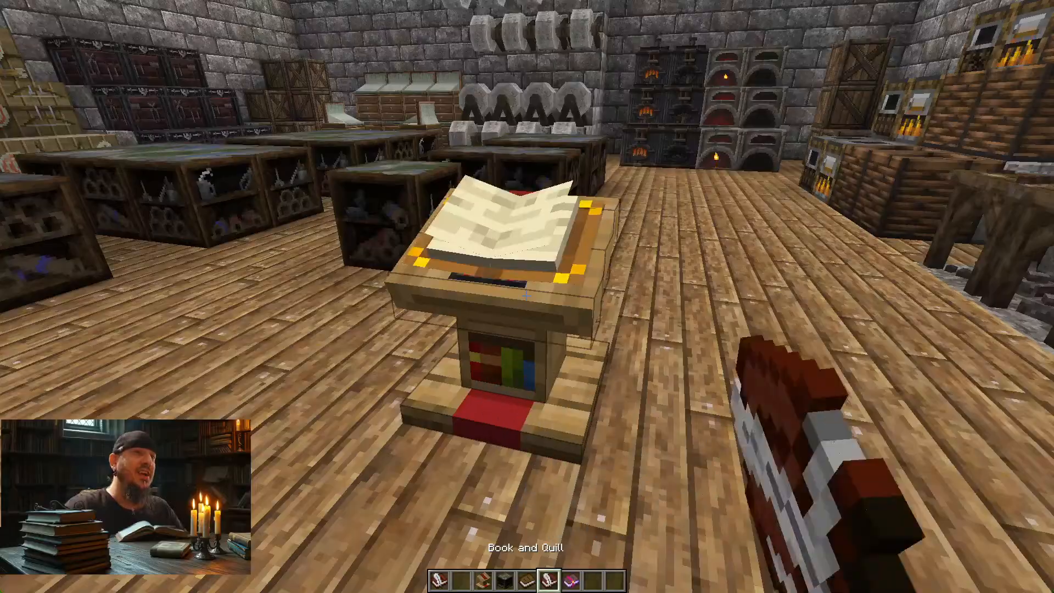
Step: Break the lectern holding the book and place a new Lectern on the same patch of floor
key("w")
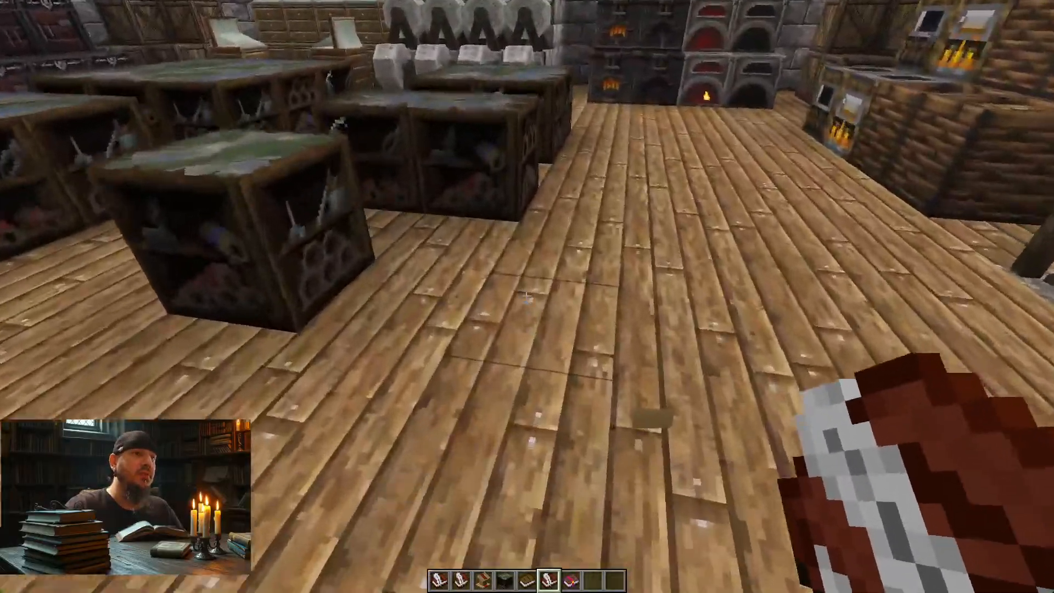
key("s")
scroll(526, 296, "up", 4)
scroll(526, 296, "down", 1)
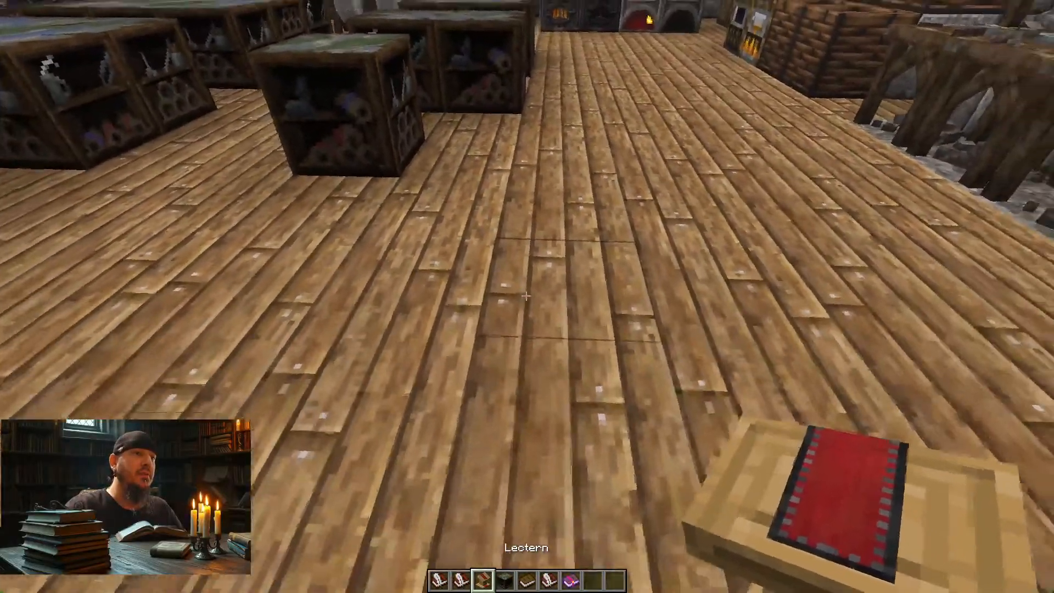
right_click(526, 296)
Step: Put the Book and Quill on the new lectern, open its page view and take the book back
scroll(527, 296, "down", 2)
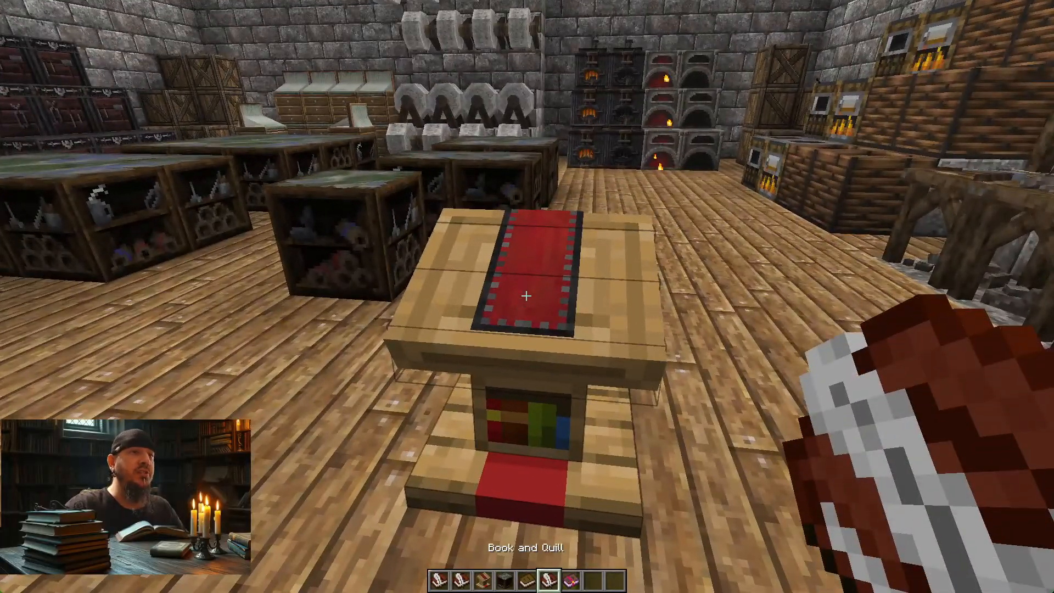
right_click(526, 296)
right_click(526, 295)
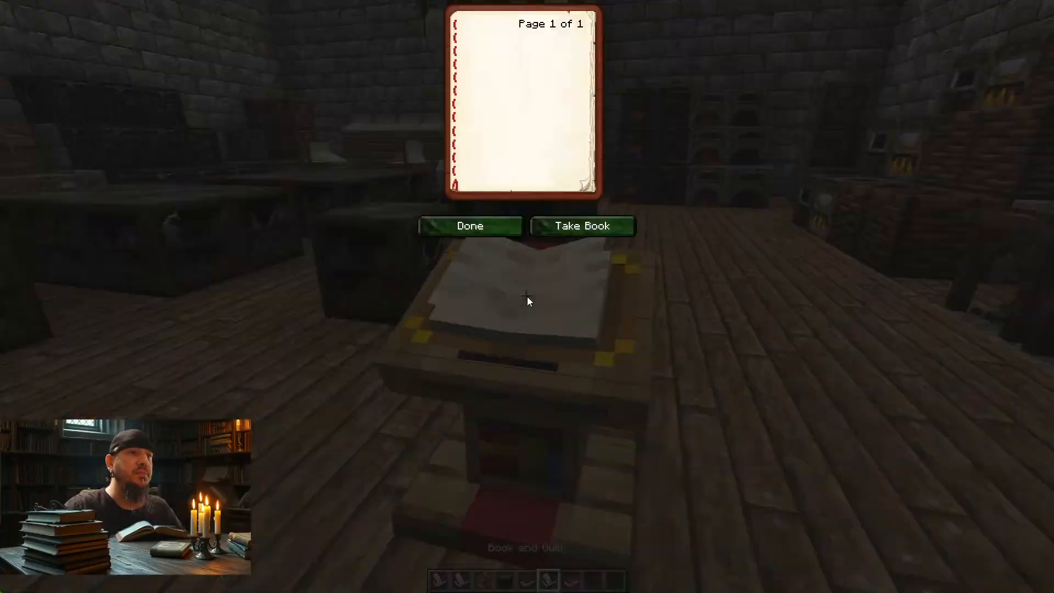
left_click(561, 227)
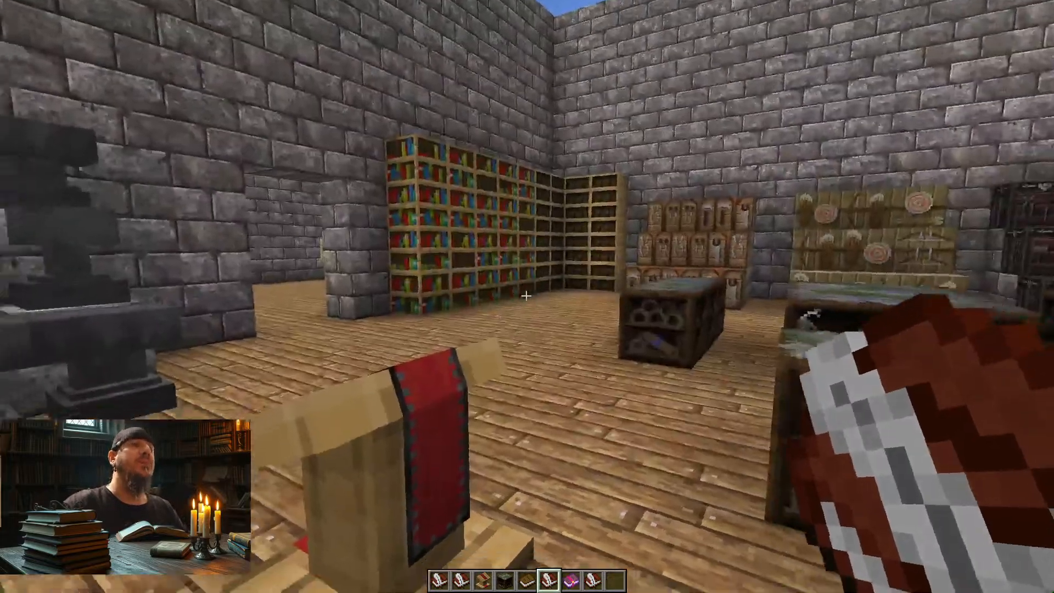
Step: Look over the empty lectern from several sides, break it and place a fresh Lectern on the floor
key("a")
key("a")
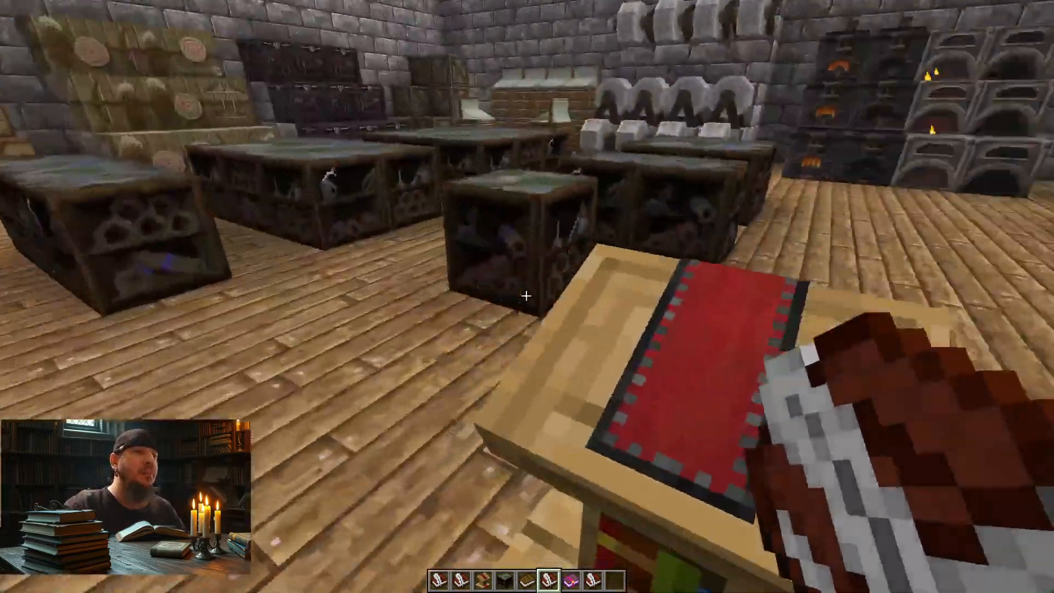
key("s")
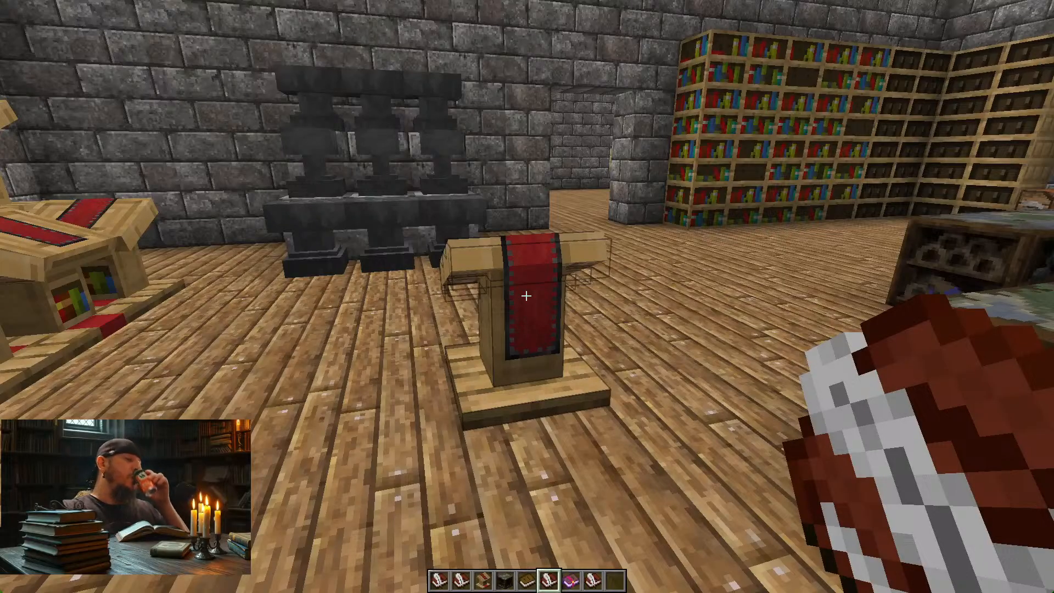
left_click(526, 296)
key("s")
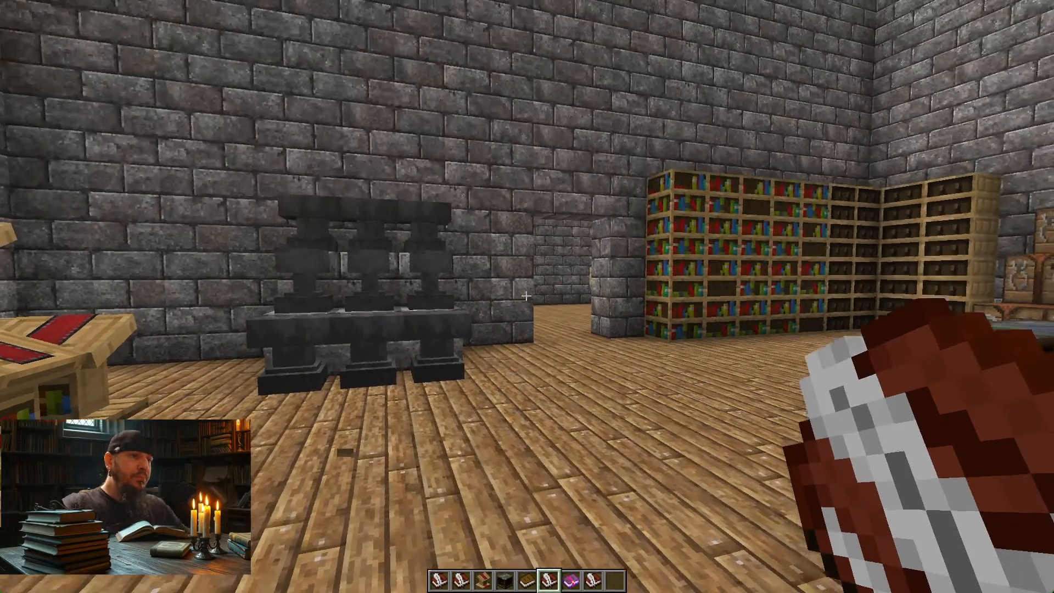
key("3")
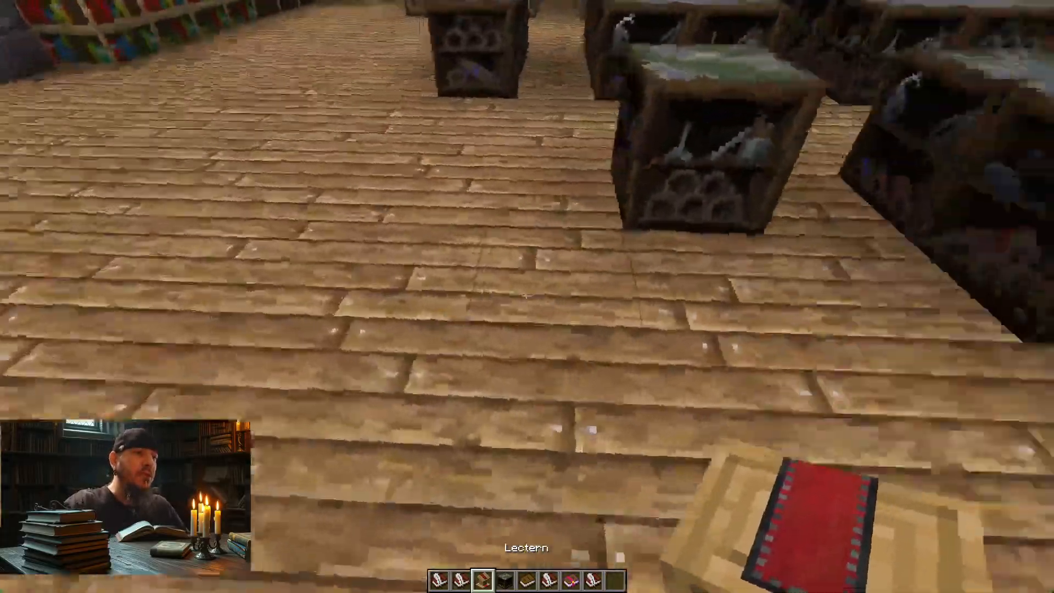
right_click(525, 295)
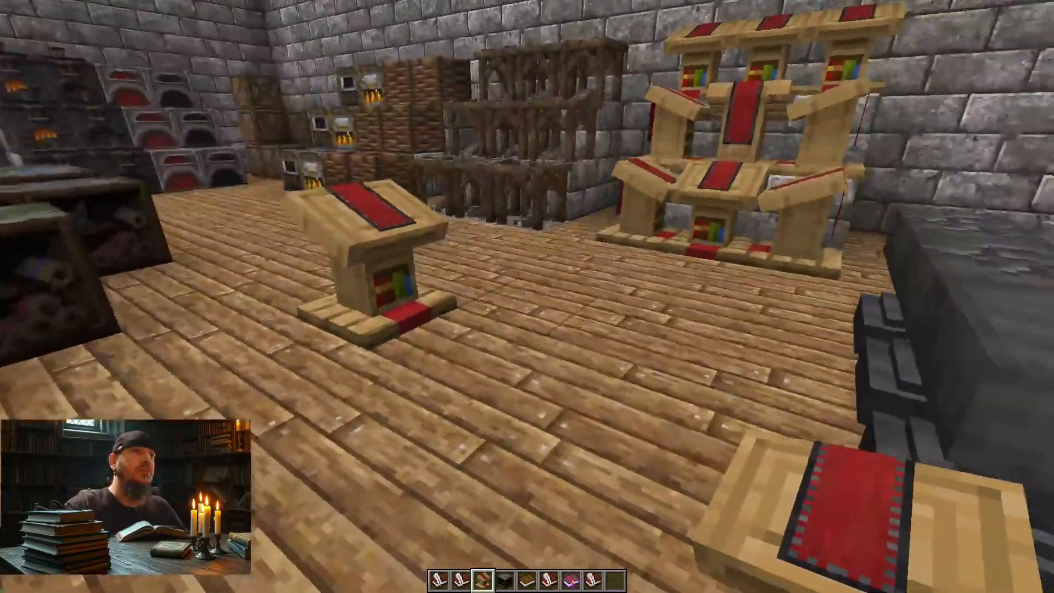
Step: Empty the inventory with the /clear command and pick the placed lectern as the held block
key("slash")
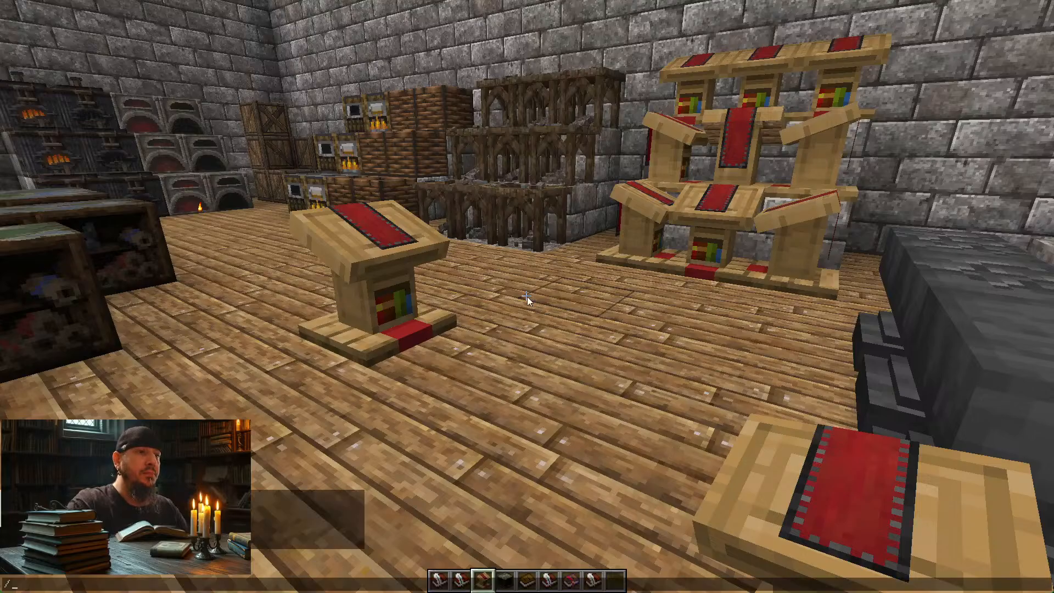
type("clear")
key("Return")
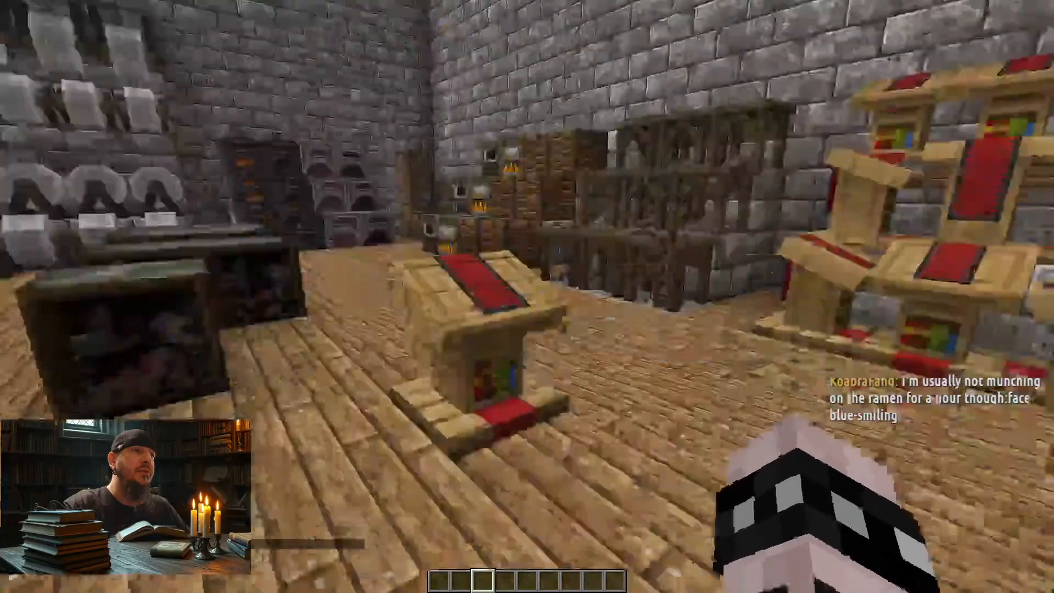
middle_click(526, 296)
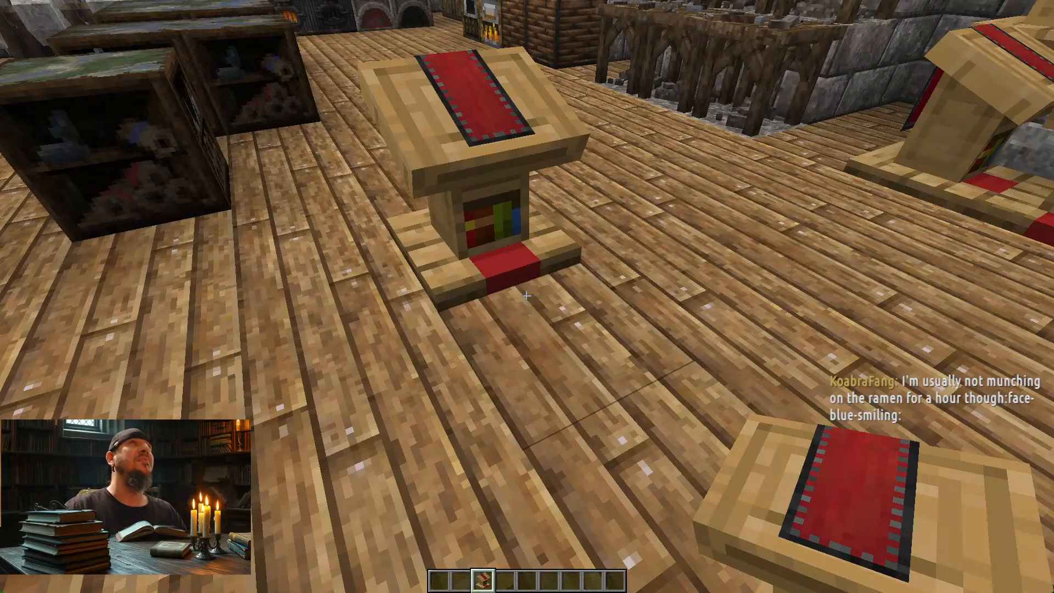
Step: Walk around the lectern to examine the cloth on its slanted top, sides and back
key("w")
key("d")
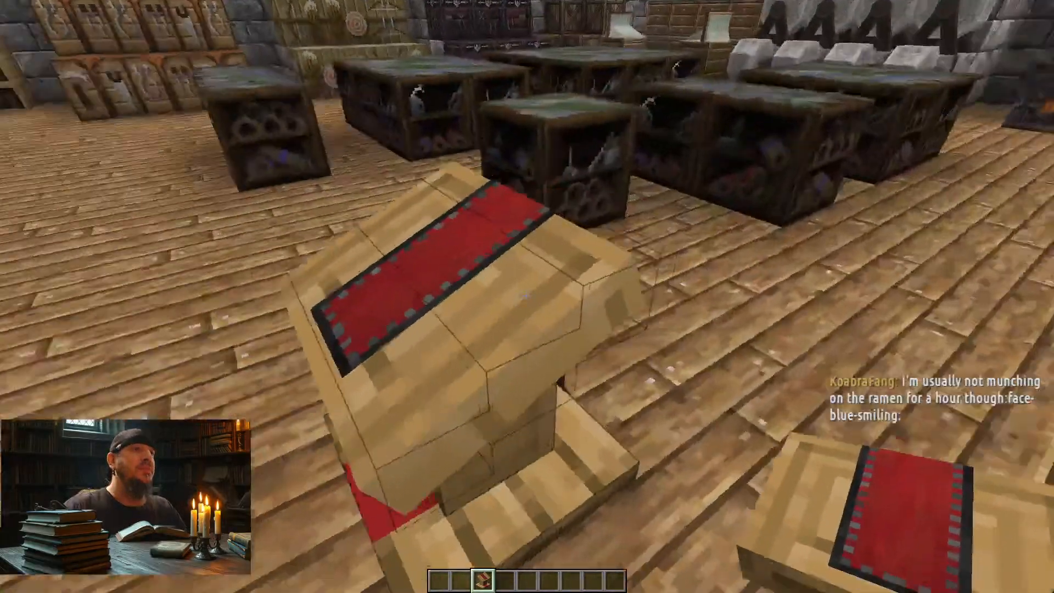
key("s")
key("w")
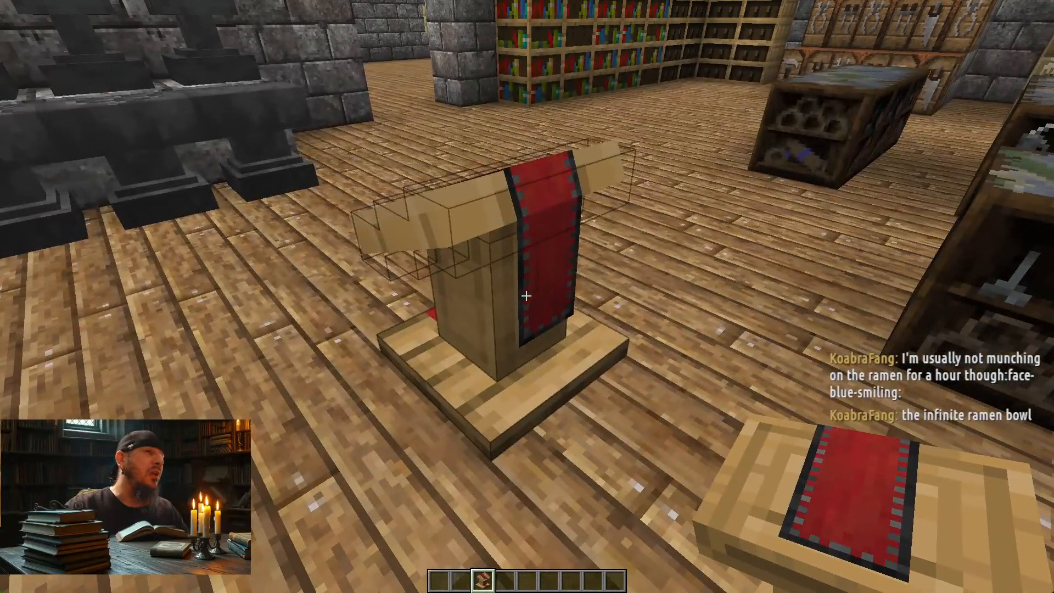
key("a")
key("s")
key("d")
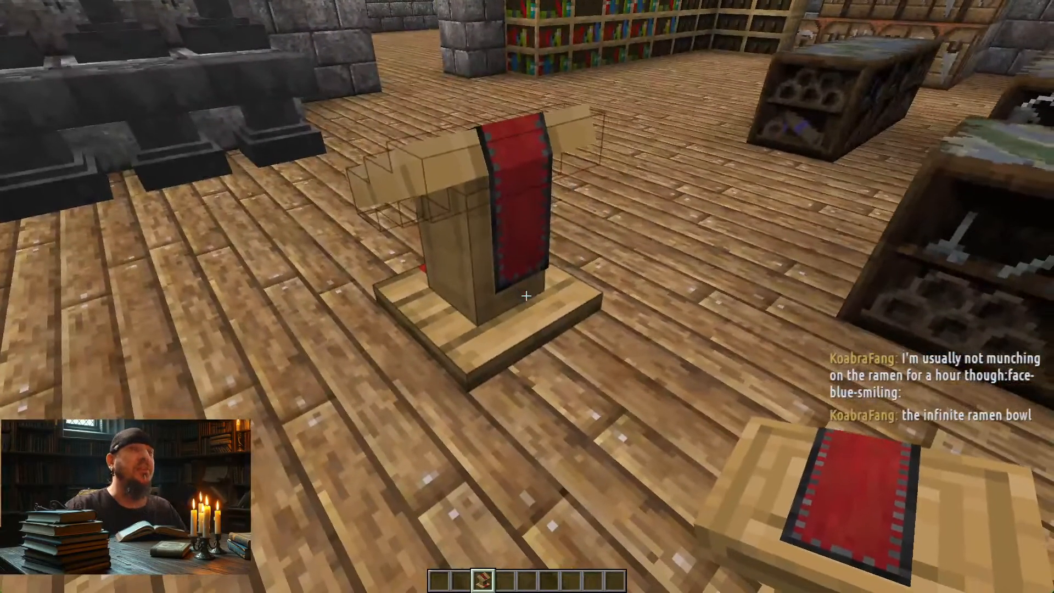
key("w")
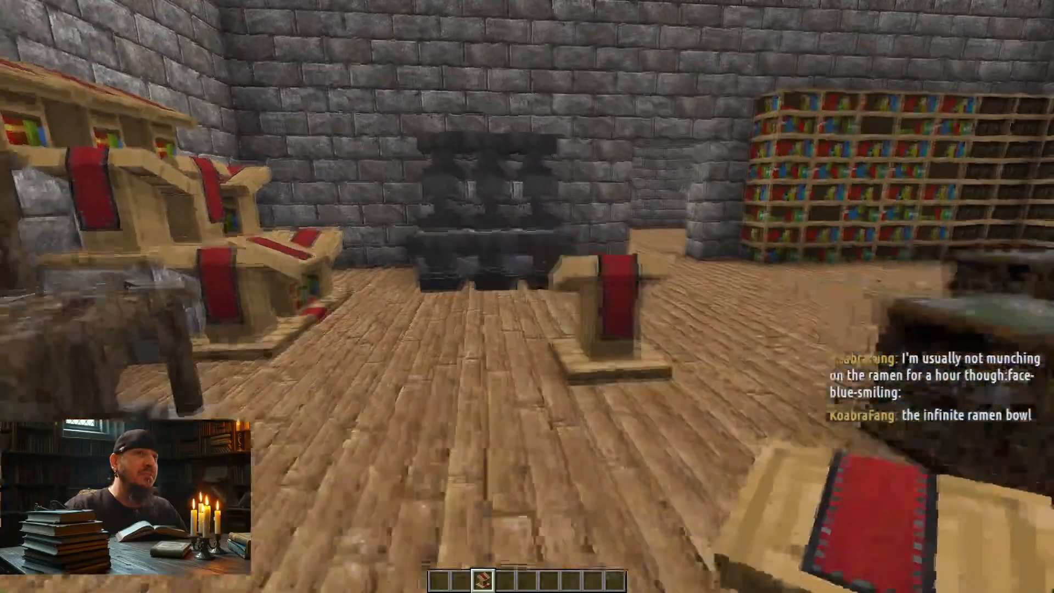
Step: Walk through the stone corridor past the Concrete room and back into the lectern room
key("s")
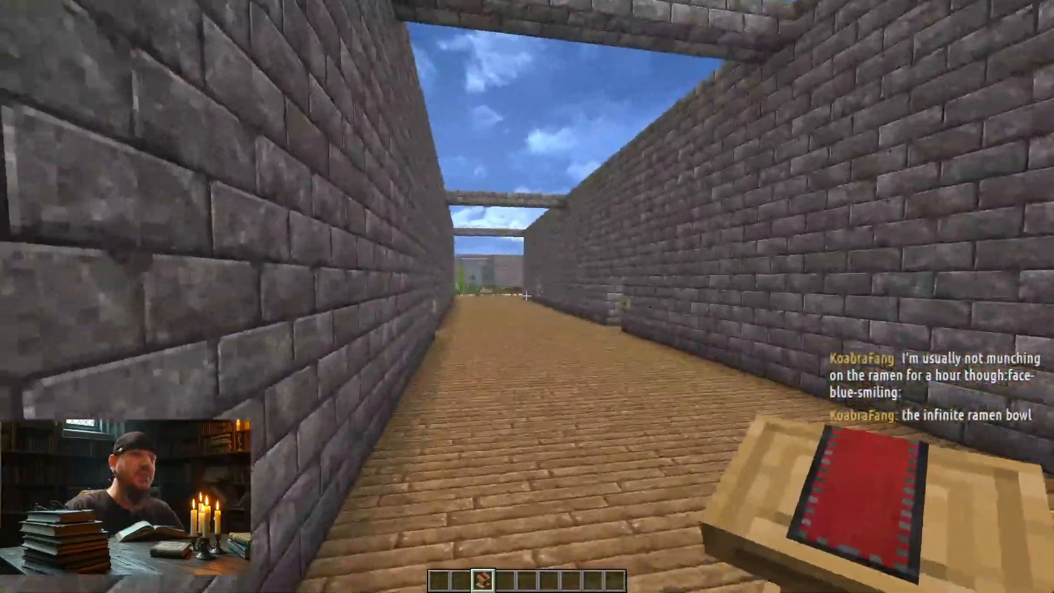
key("w")
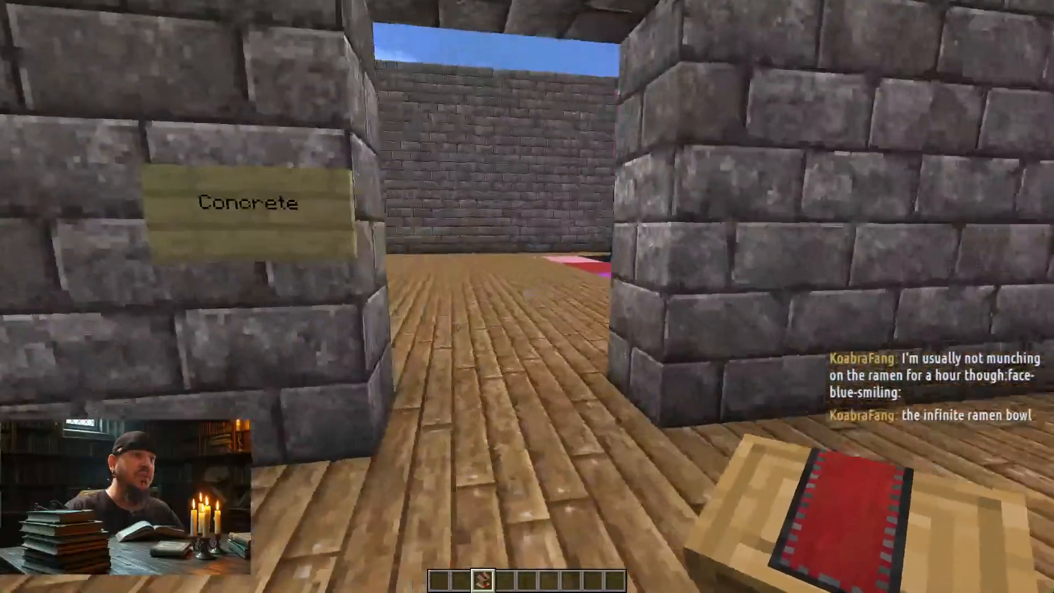
key("w")
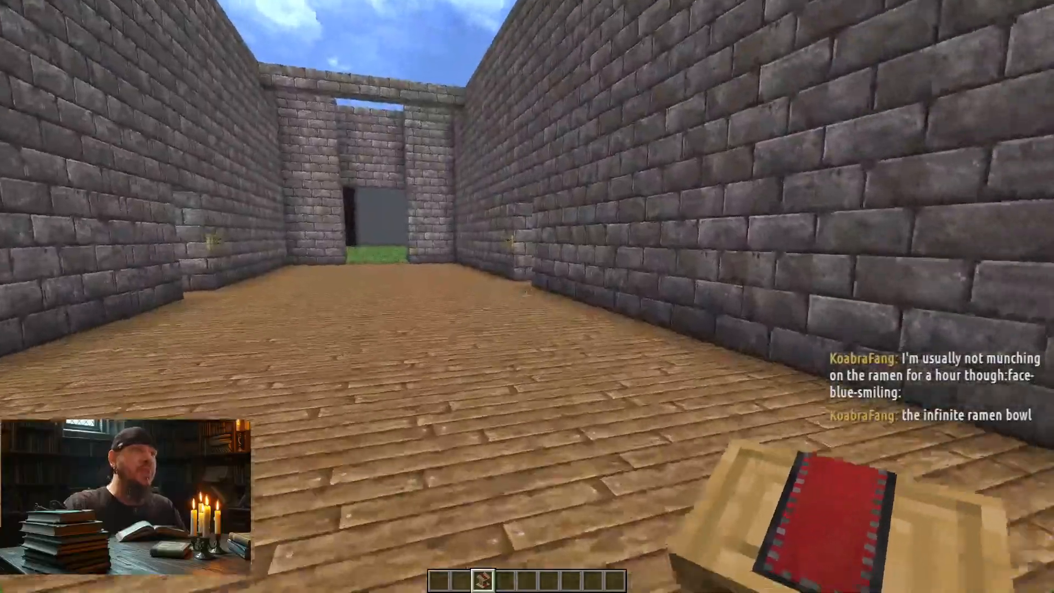
key("w")
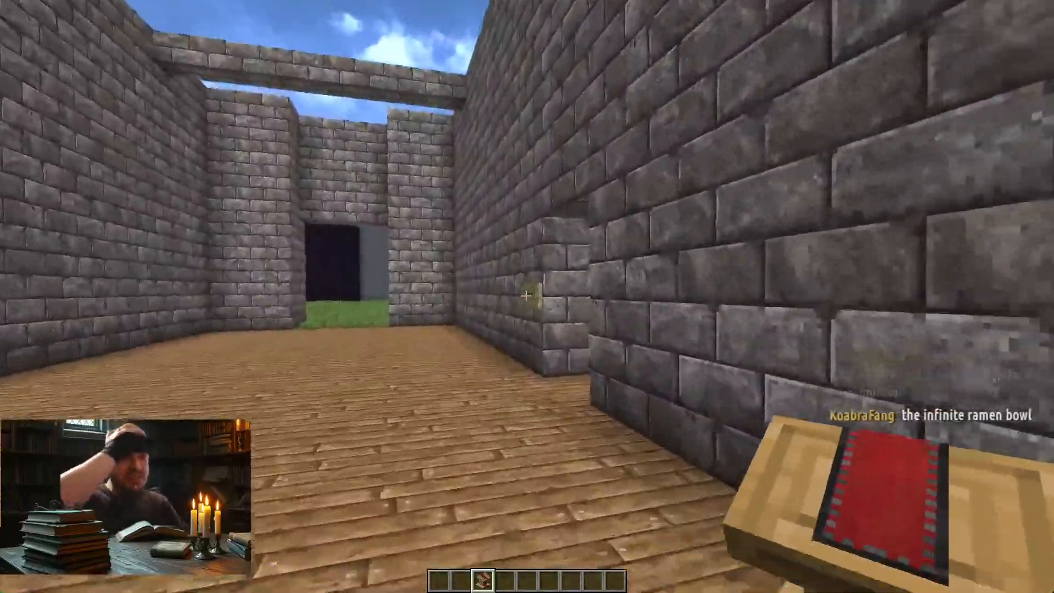
key("w")
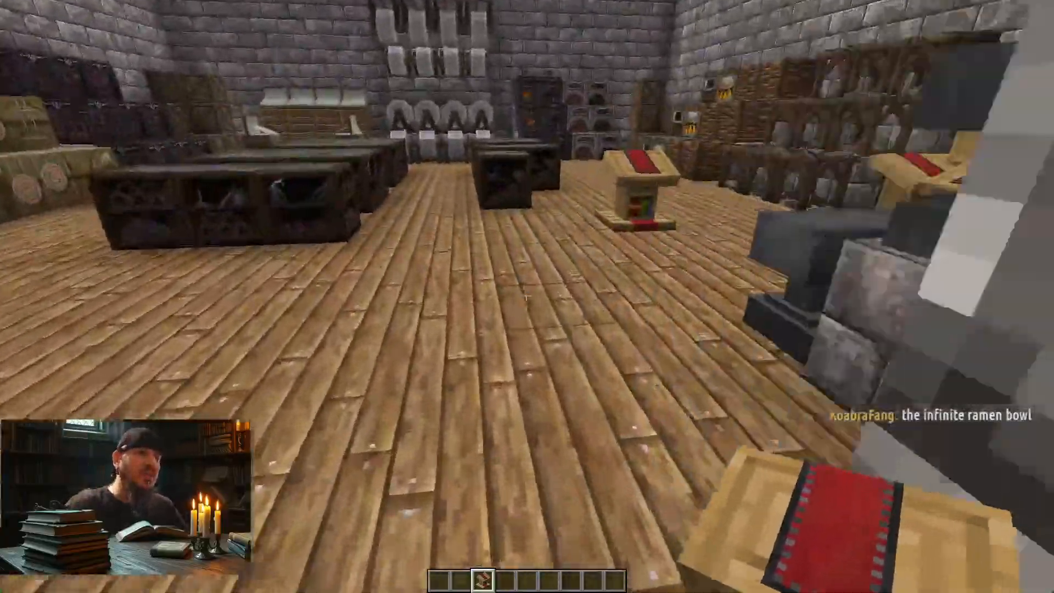
Step: Circle the lectern to recheck the cloth's front and back, and switch to the lectern_cloth.png texture in Photoshop
key("w")
key("d")
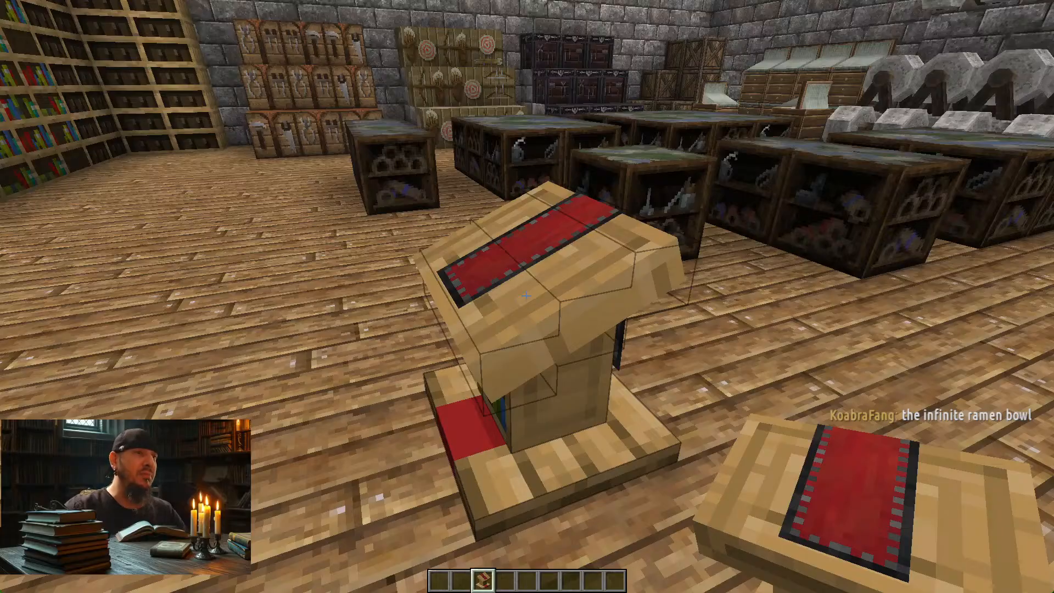
key("d")
key("s")
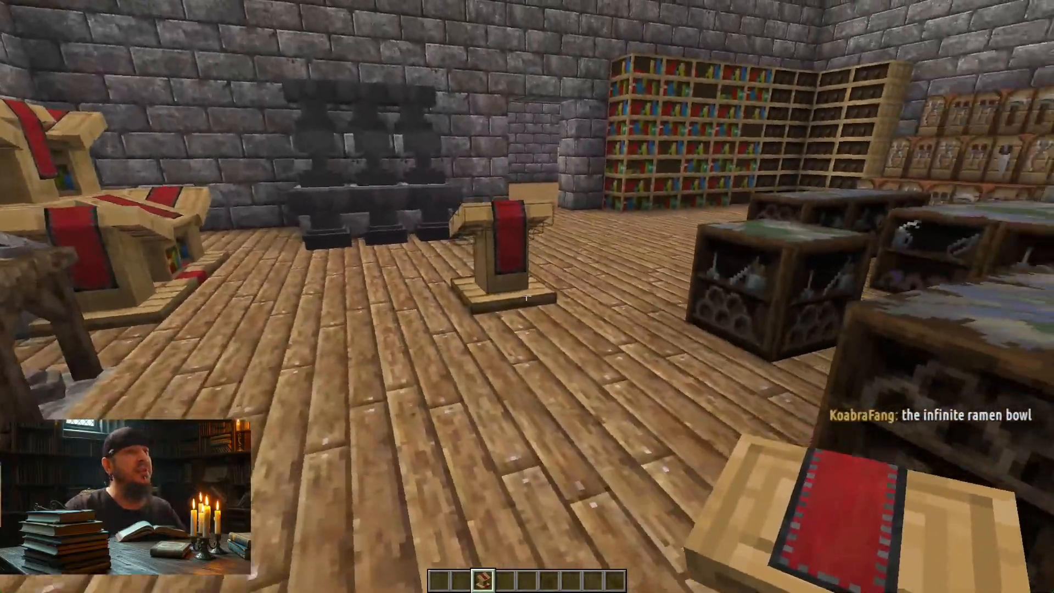
key("w")
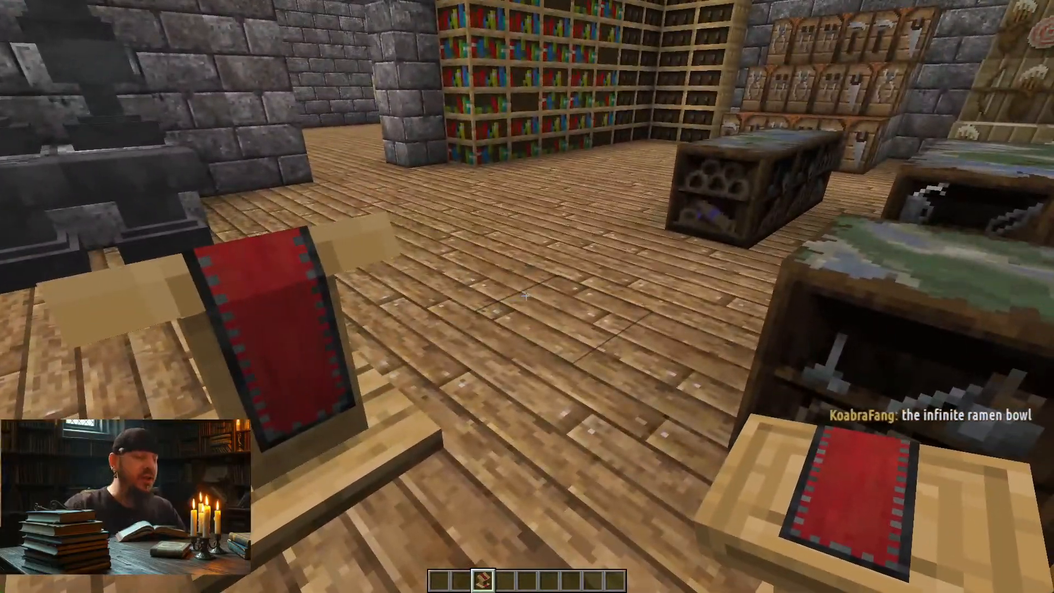
key("alt+Tab")
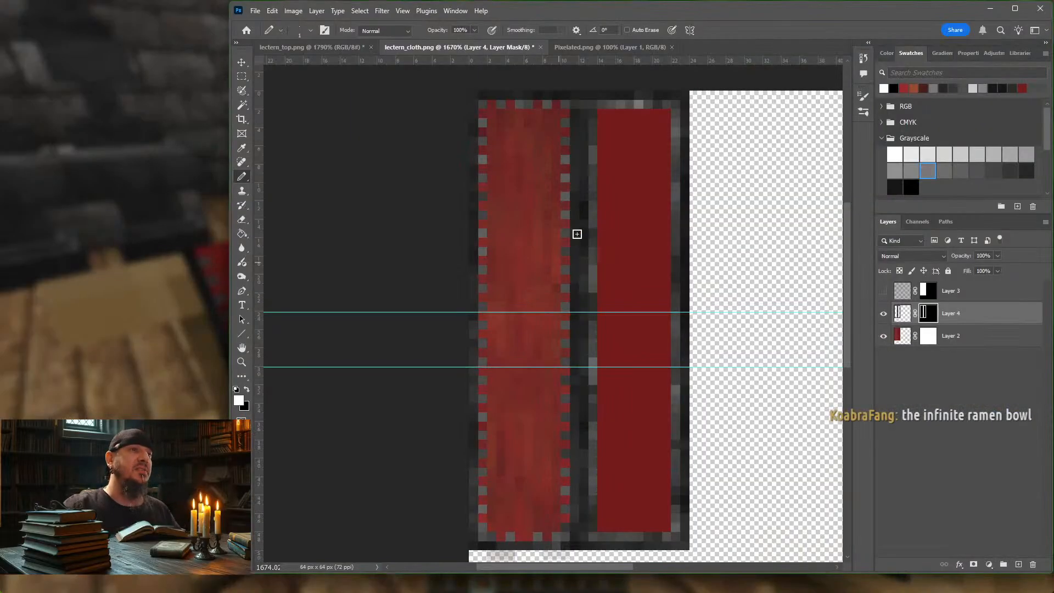
Step: Add a Hue/Saturation adjustment layer above Layer 2 and clip it to that red cloth layer
left_click(626, 199, "alt")
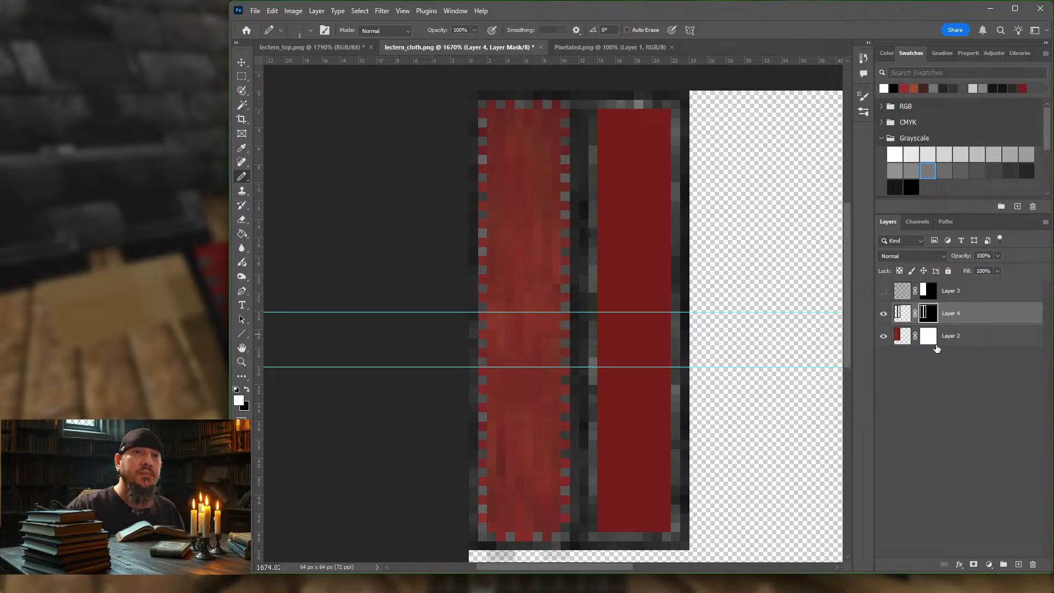
left_click(905, 341)
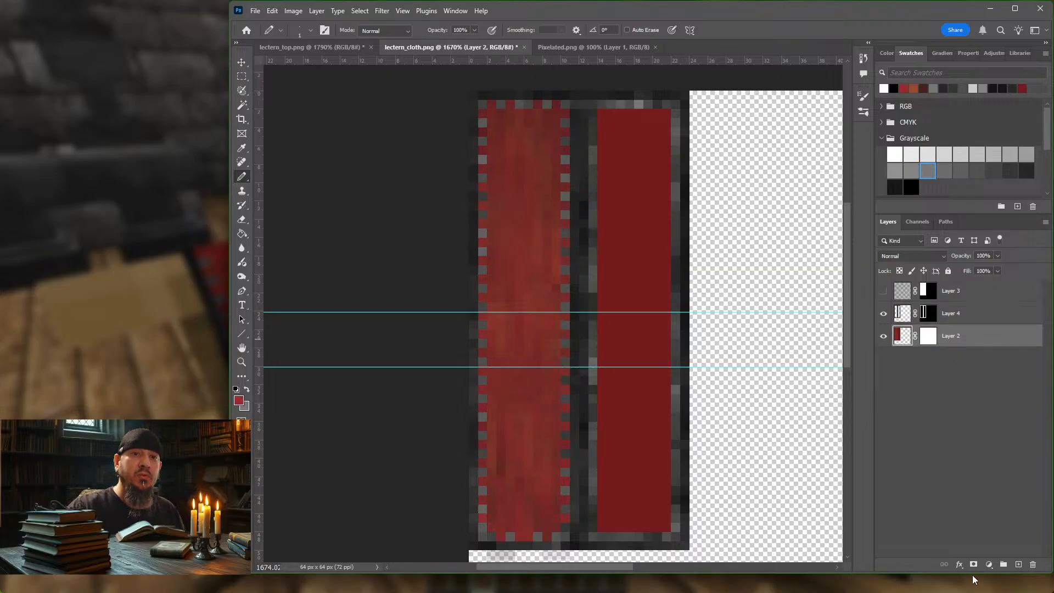
left_click(989, 565)
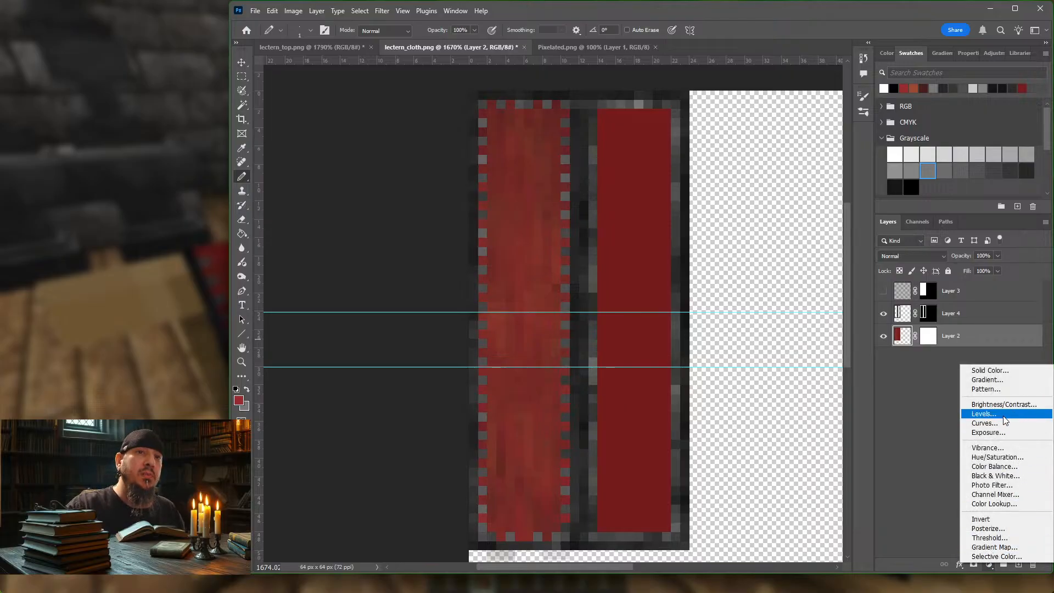
left_click(997, 457)
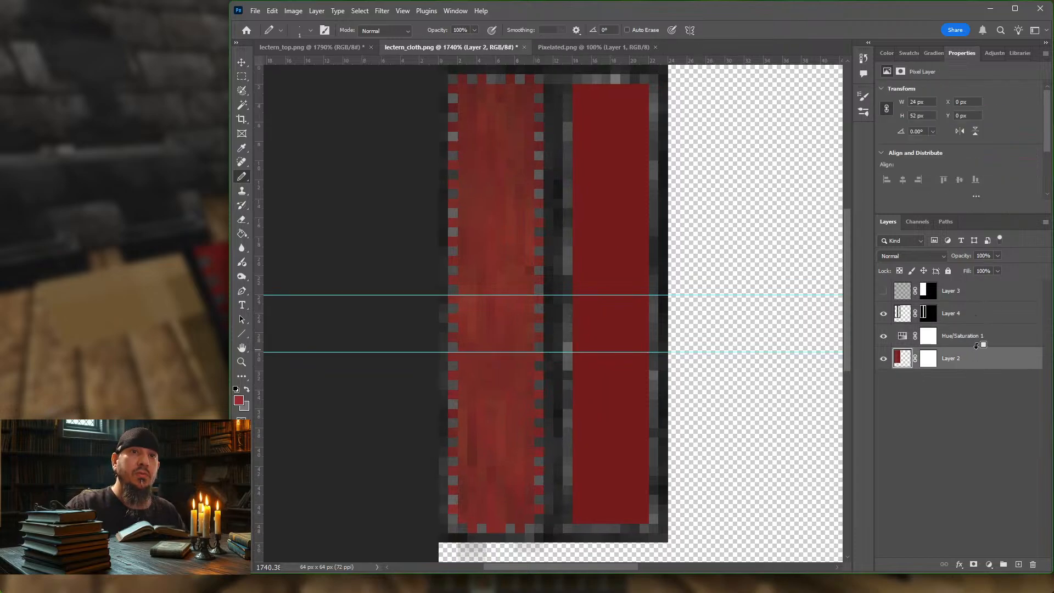
left_click(976, 345)
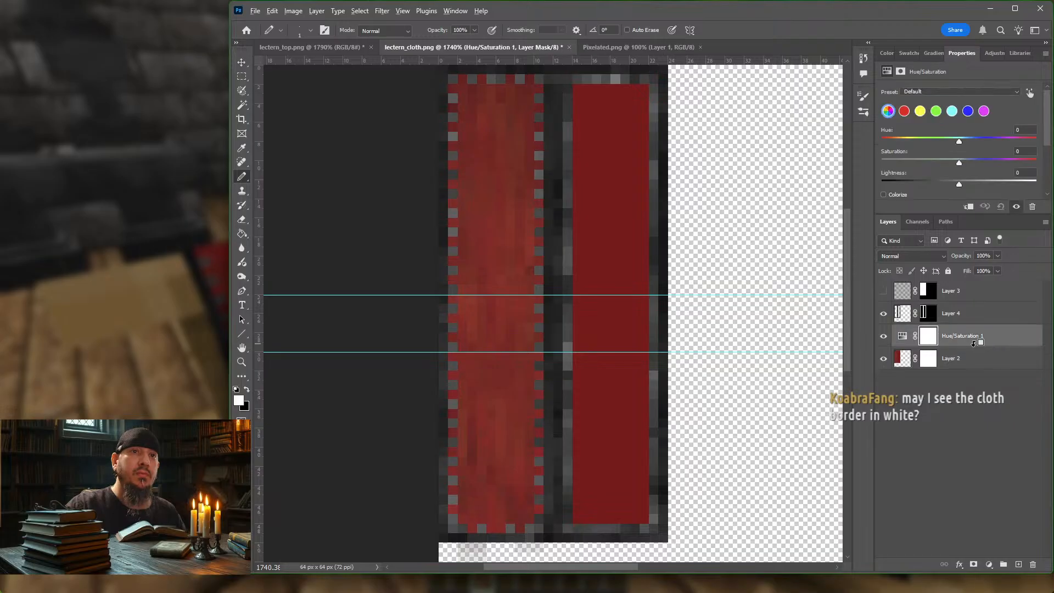
left_click(974, 345, "alt")
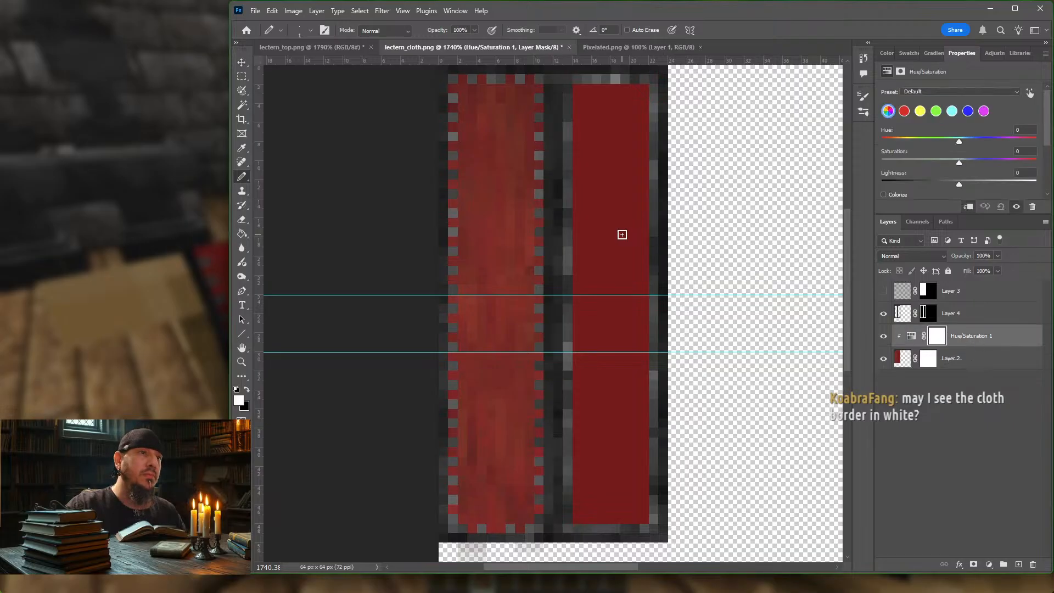
Step: Mute and darken the red cloth by setting the adjustment's saturation to -26 and lightness to -12
scroll(702, 245, "down", 2, "alt")
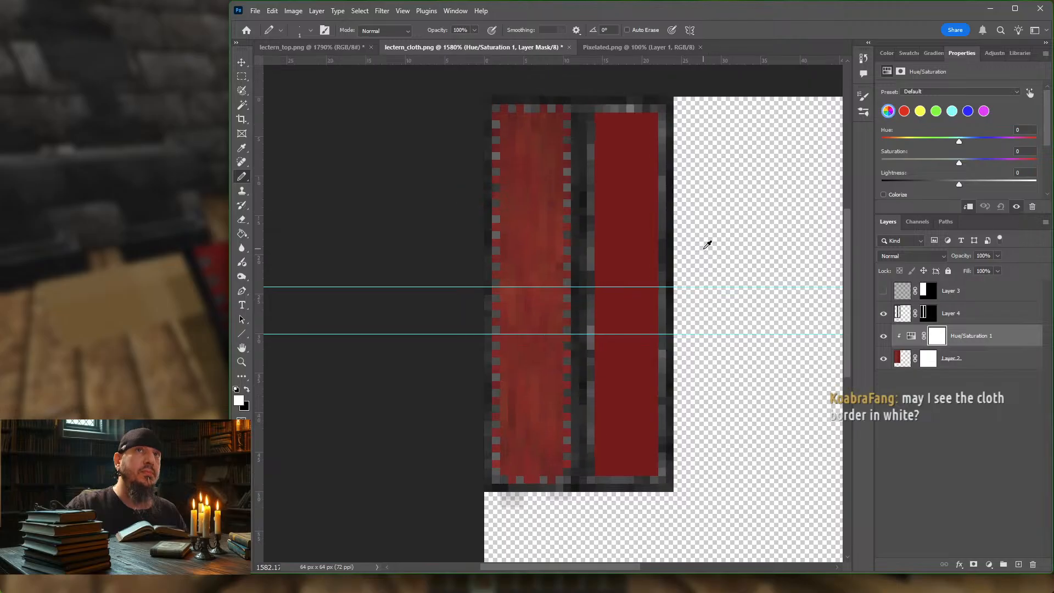
scroll(708, 248, "up", 2)
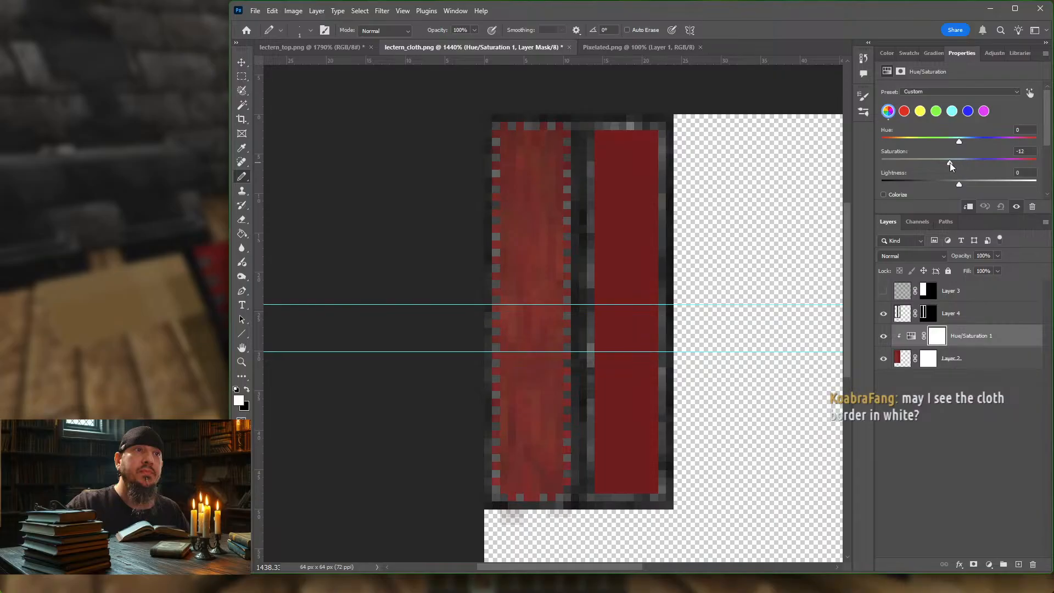
left_click_drag(949, 162, 939, 162)
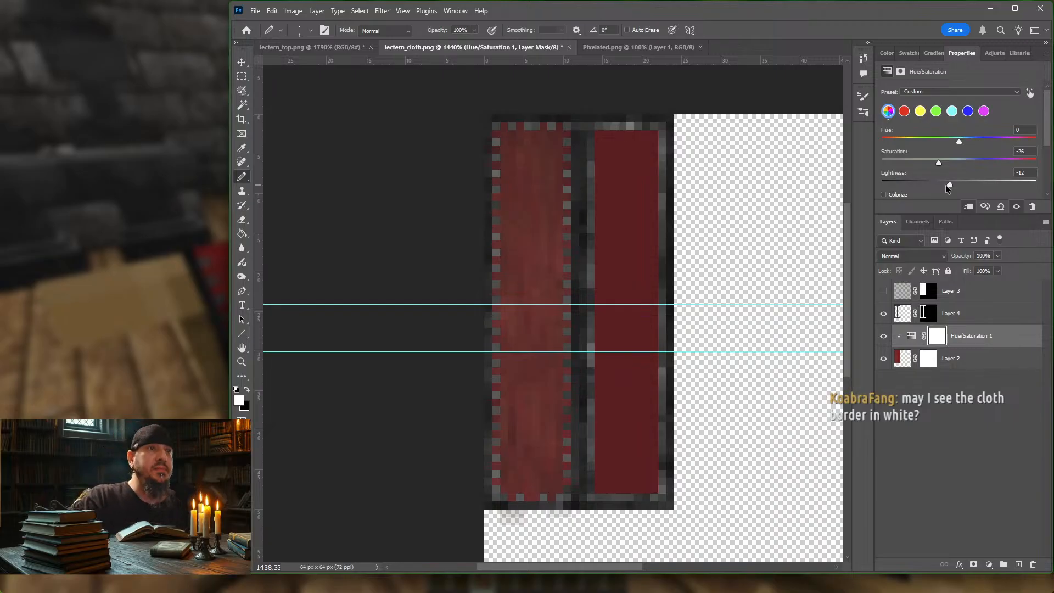
Step: Export the muted cloth texture for the web with the PNG-8 MC preset, overwriting lectern_cloth.png
key("ctrl+alt+shift+s")
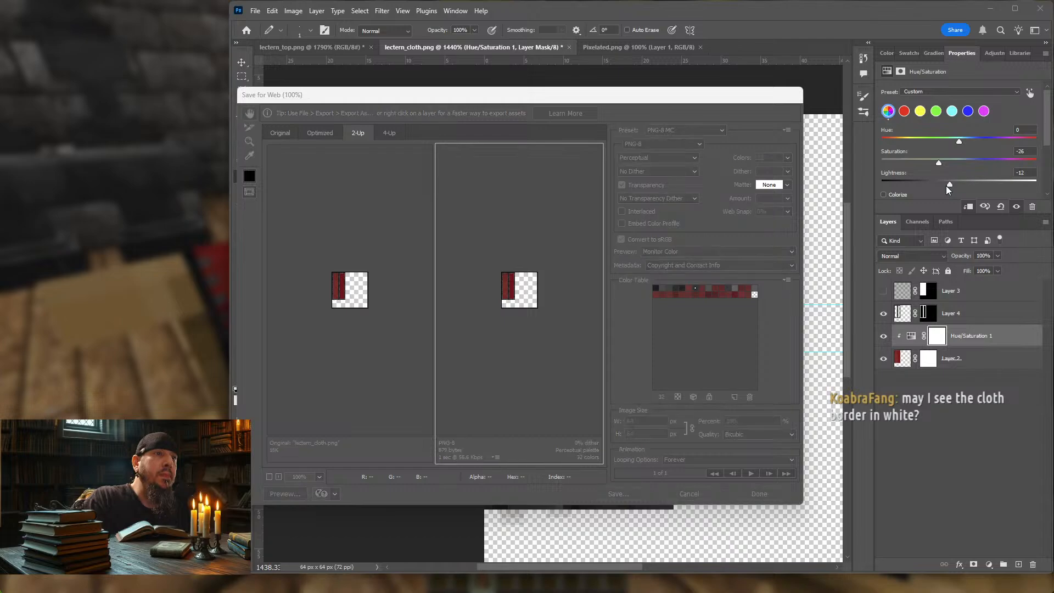
key("Return")
key("Return")
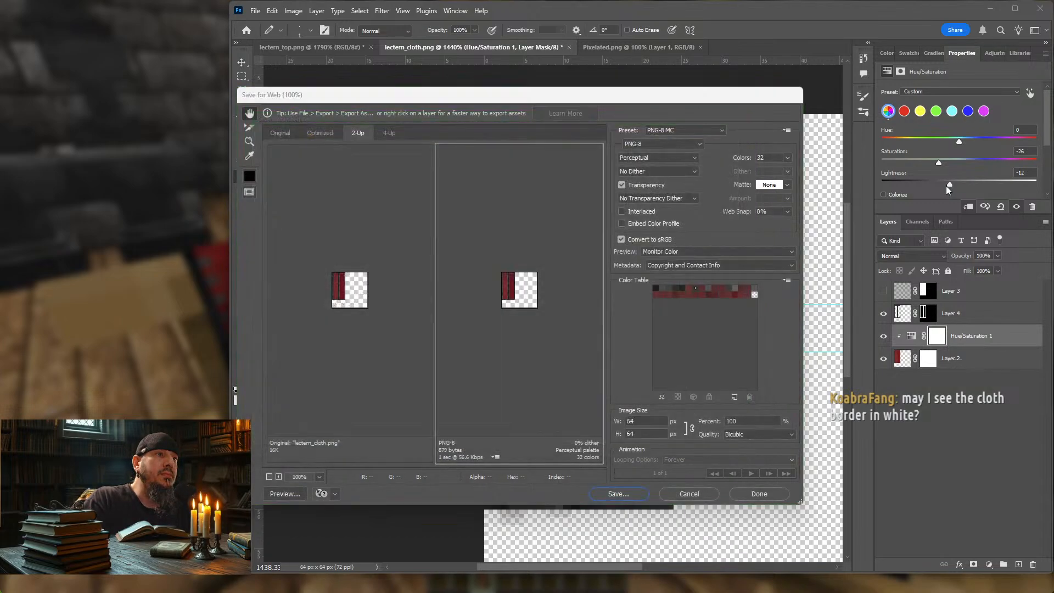
key("Return")
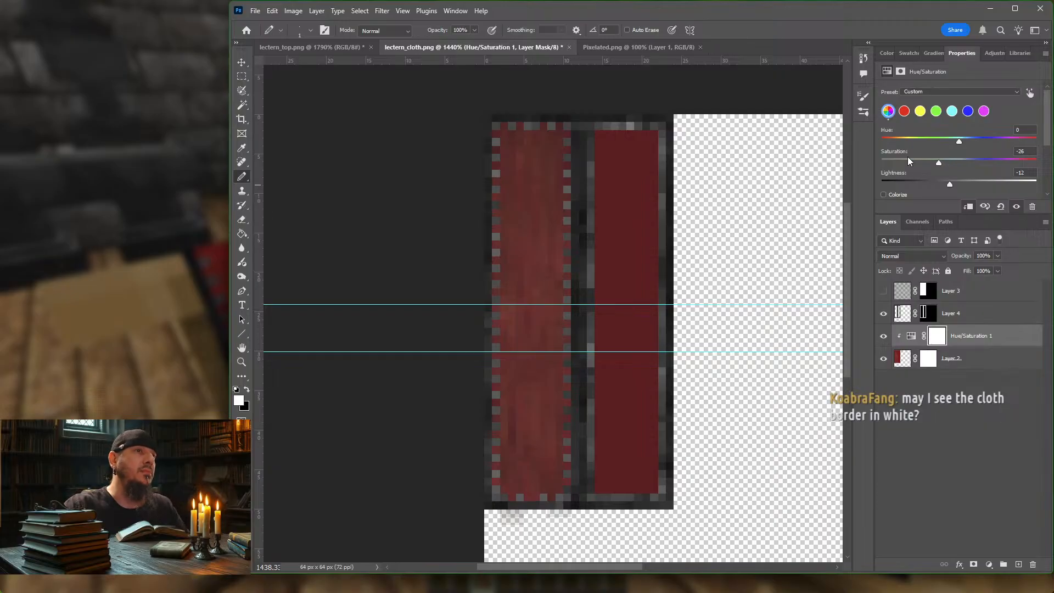
Step: Switch to Minecraft, resume the game facing the lectern's draped back and reload the resource packs
left_click(157, 262)
key("Escape")
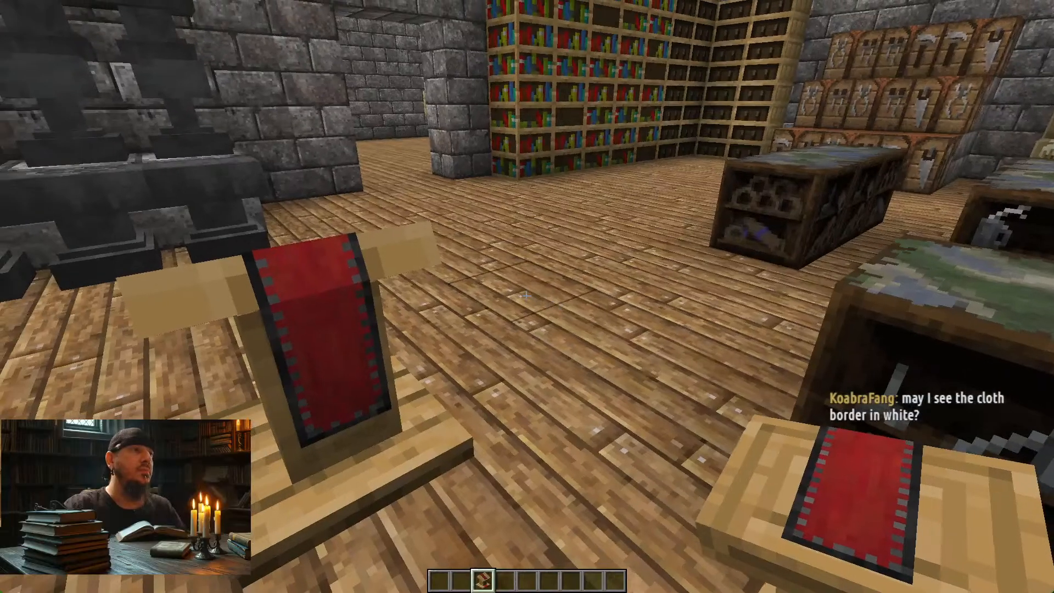
key("s")
key("w")
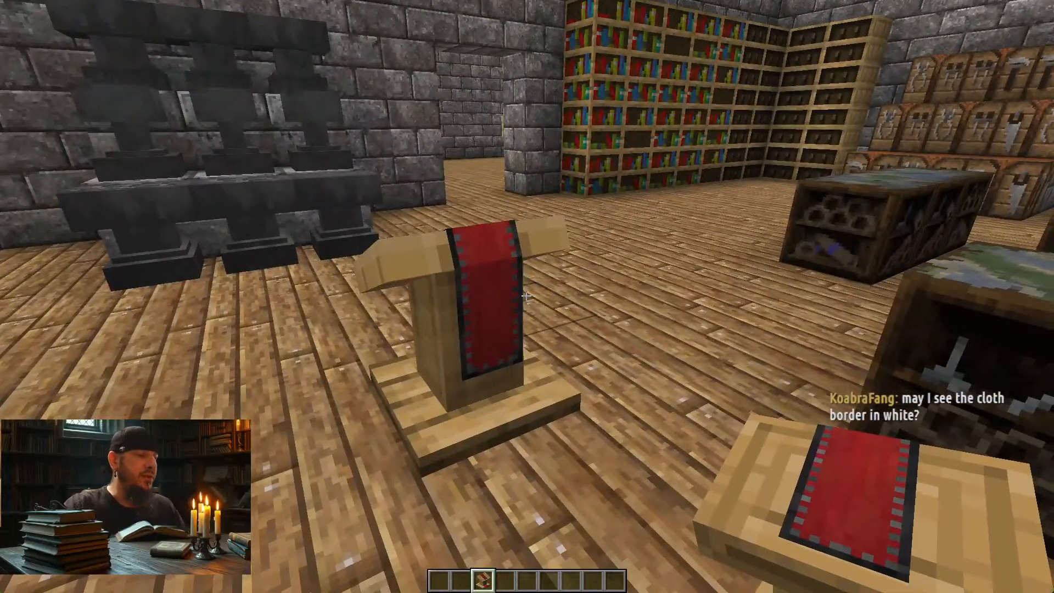
key("F3+t")
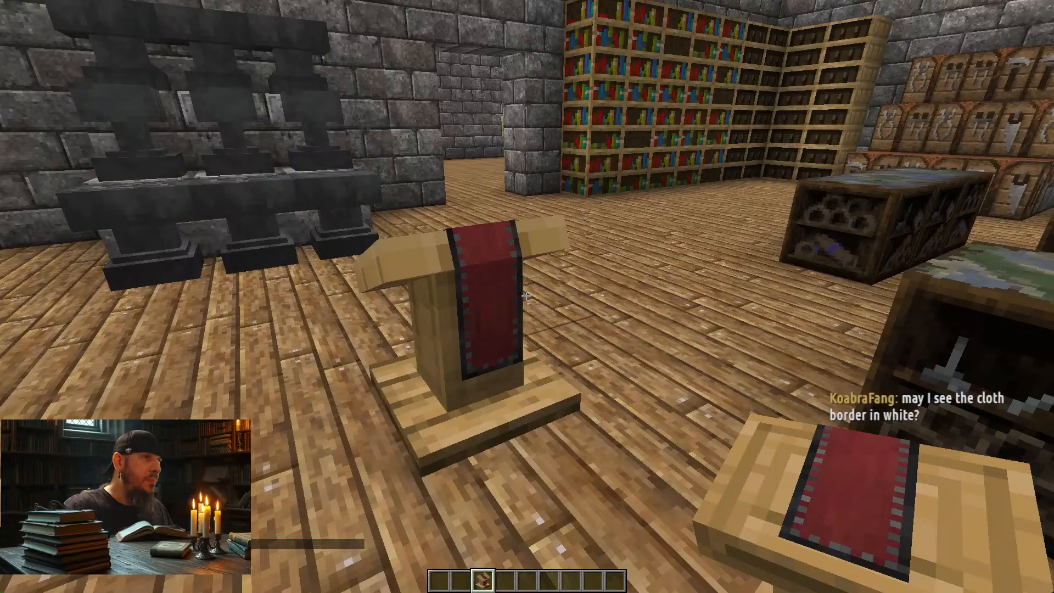
Step: Walk around the lectern to examine the muted red cloth on its slanted top and back
key("w")
key("a")
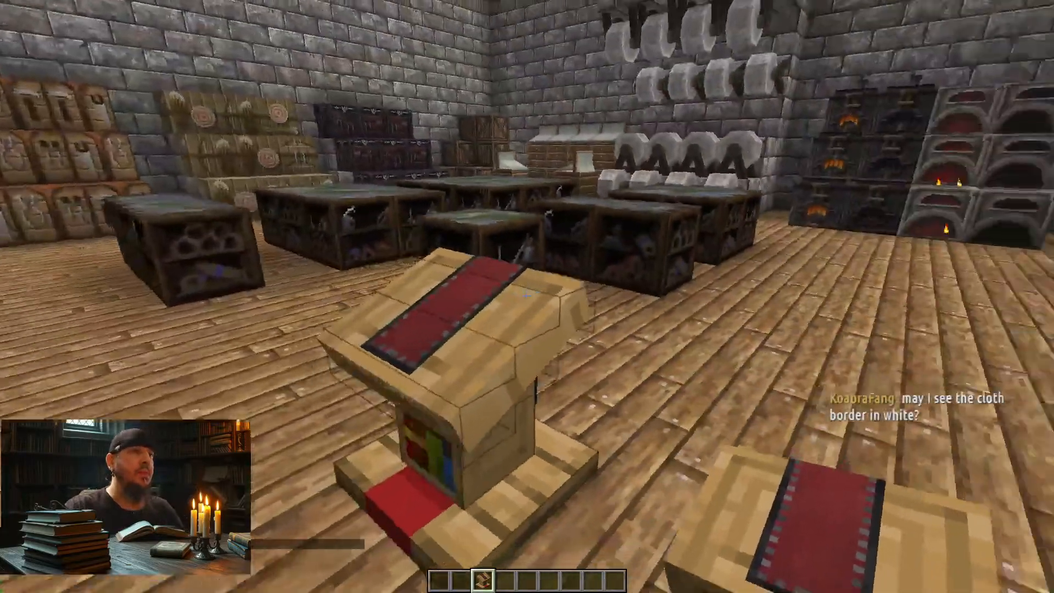
key("w")
key("d")
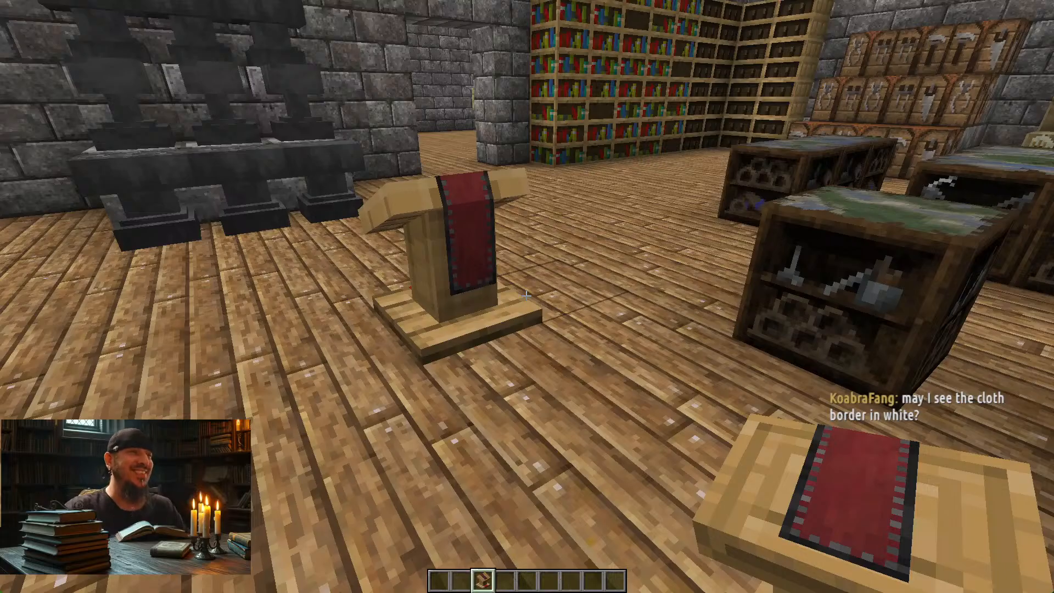
key("w")
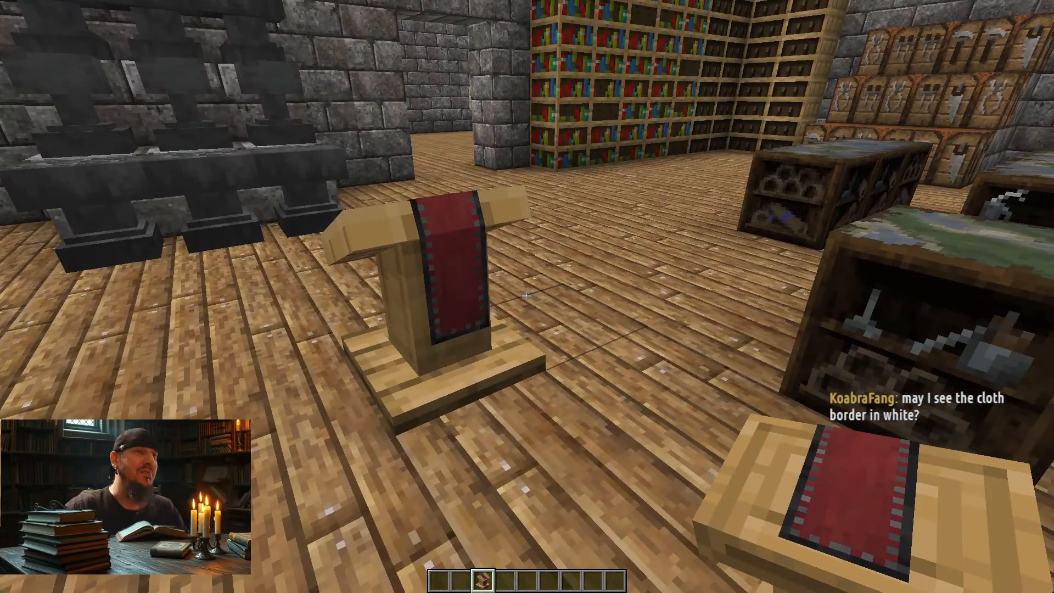
key("a")
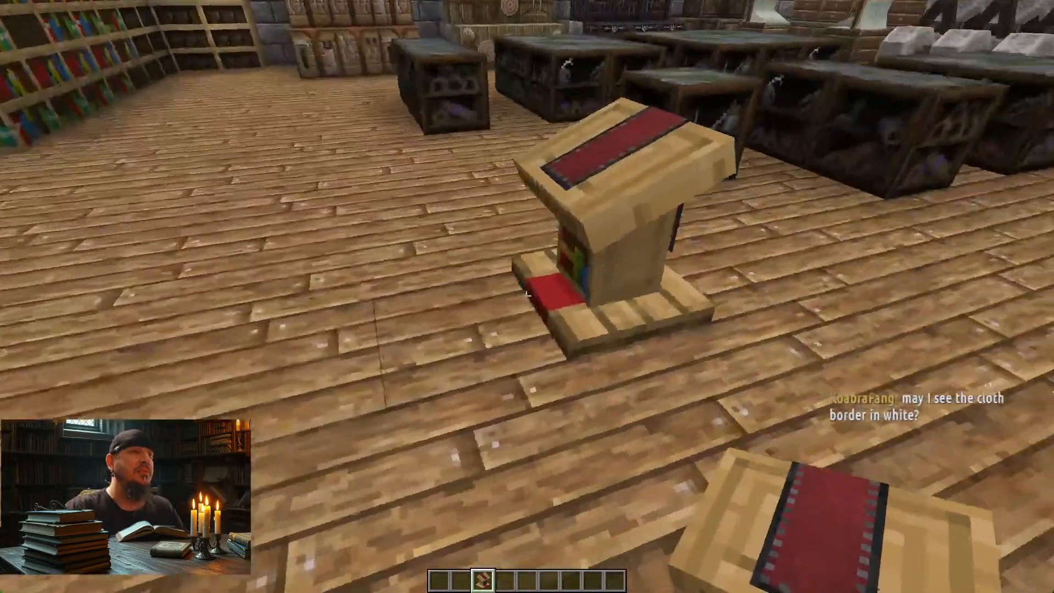
key("d")
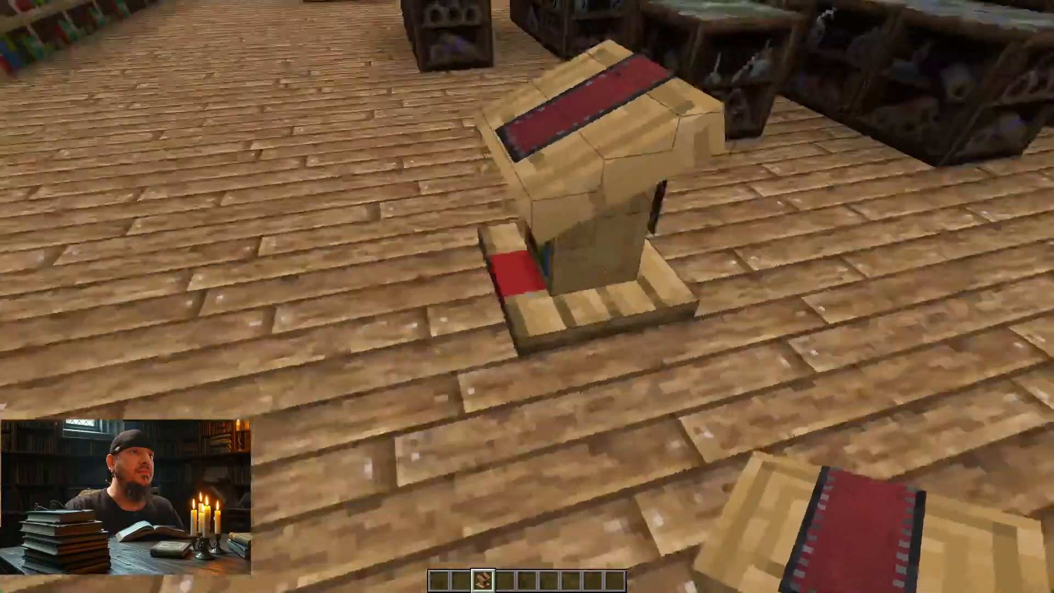
key("a")
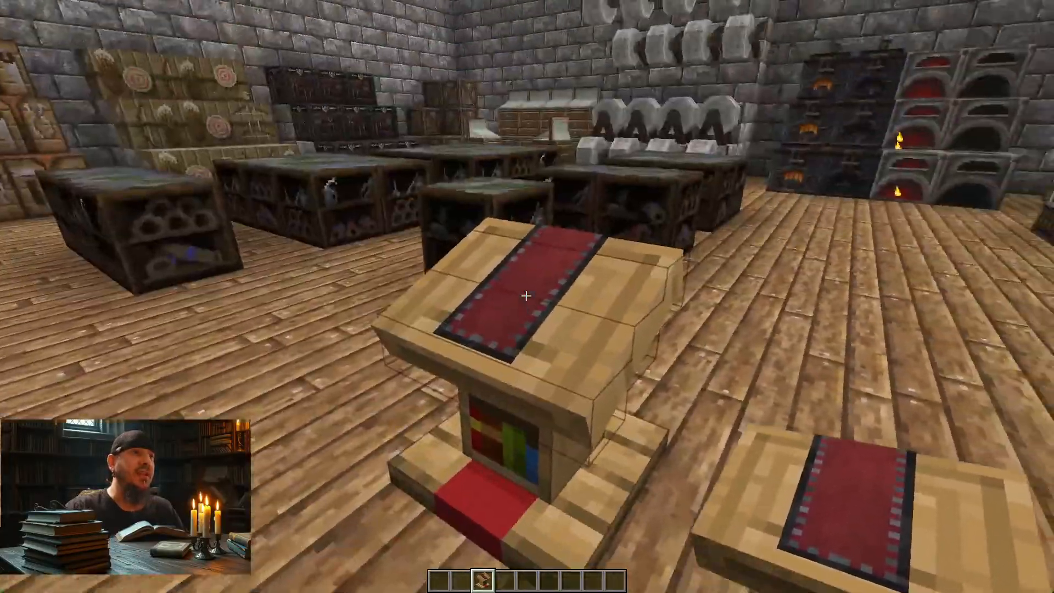
key("d")
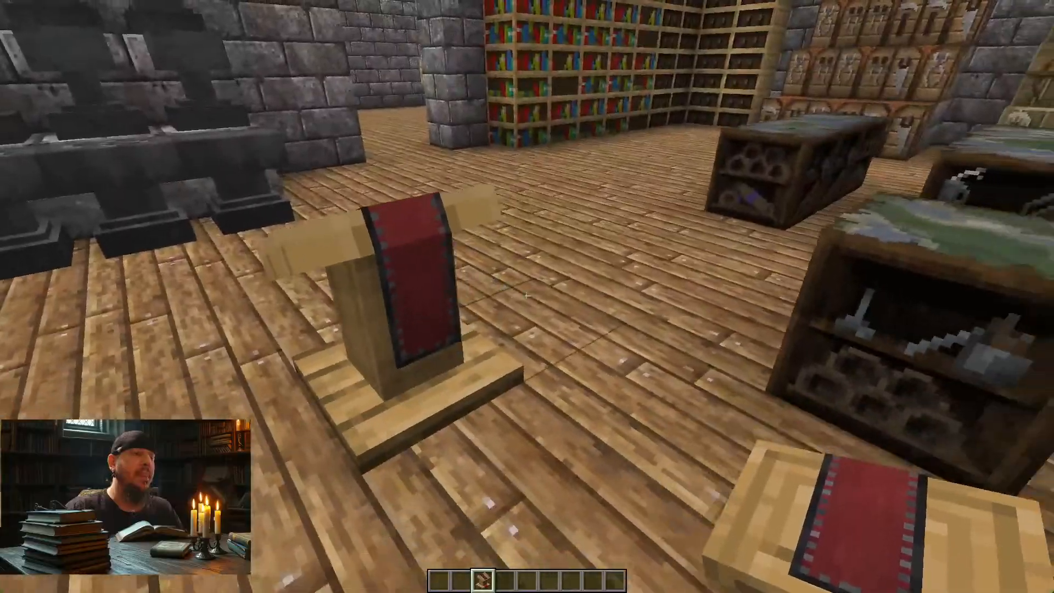
Step: Switch to Photoshop and invert the colours of Layer 4, the cloth's border and stitching
key("alt+Tab")
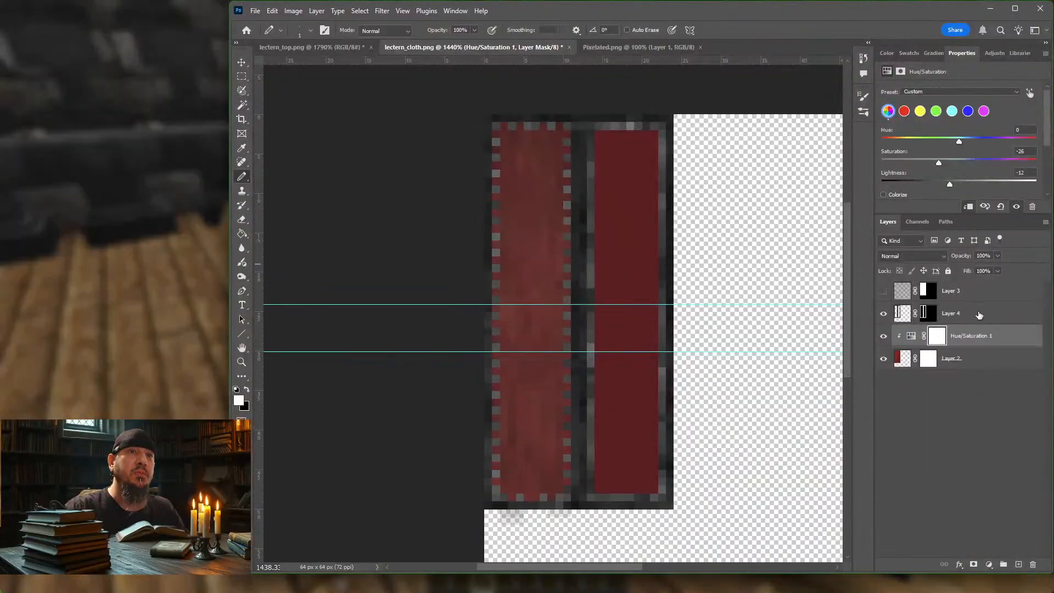
left_click(979, 315)
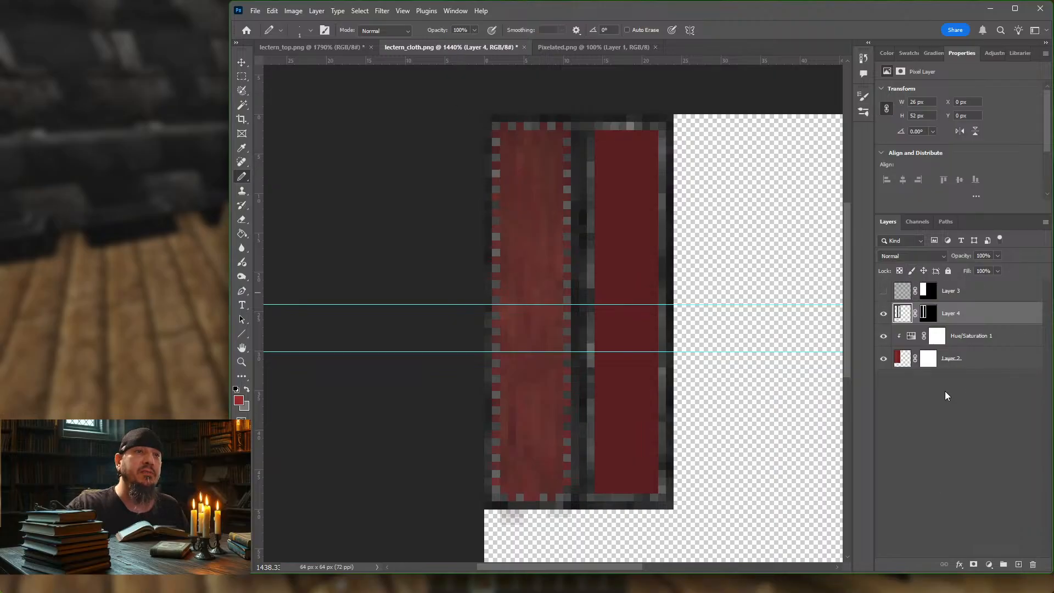
left_click(312, 11)
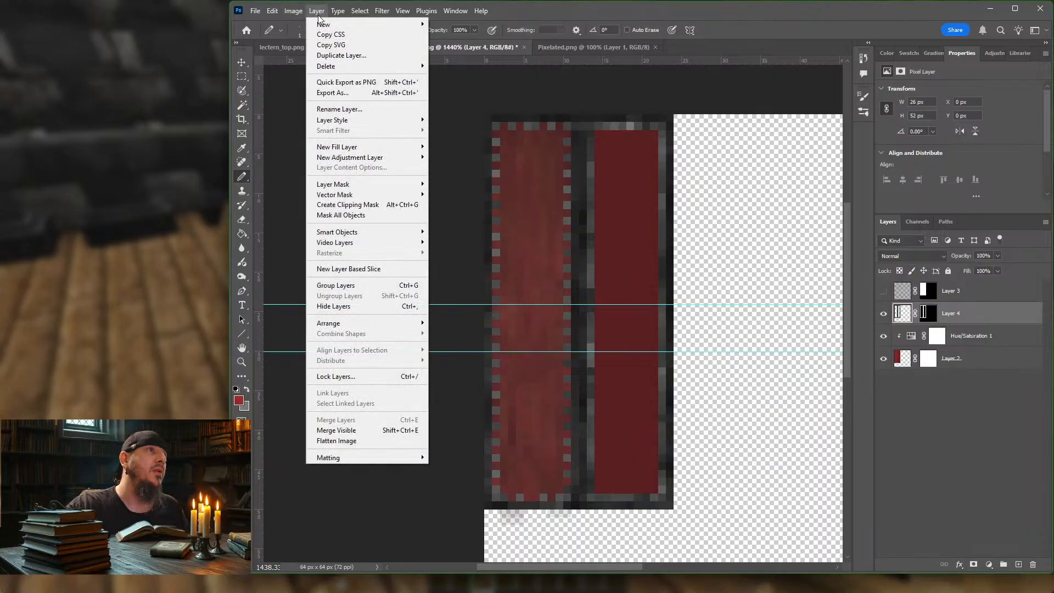
mouse_move(335, 12)
mouse_move(293, 11)
mouse_move(360, 43)
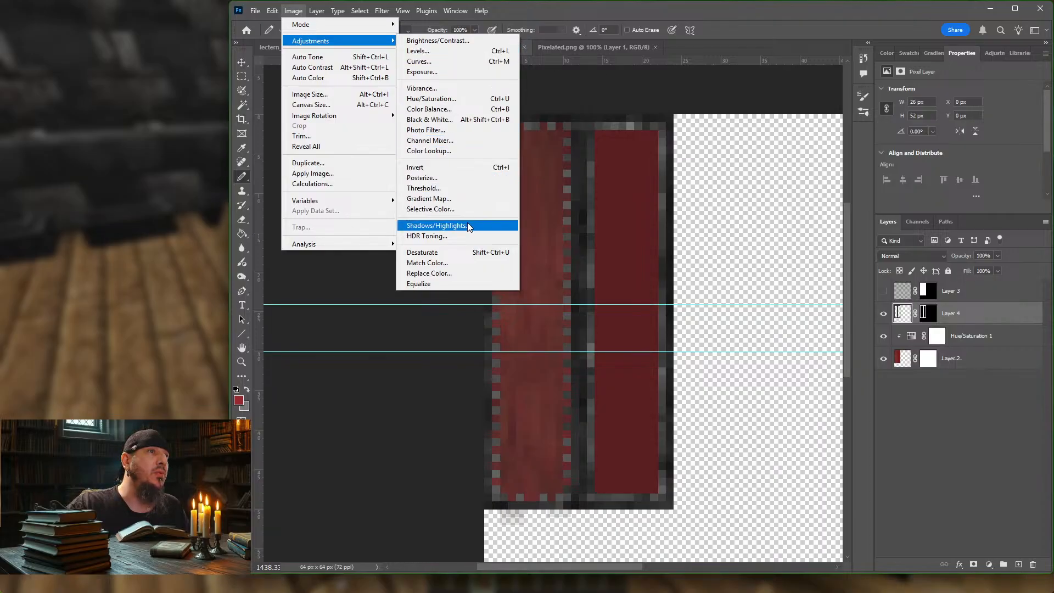
left_click(428, 165)
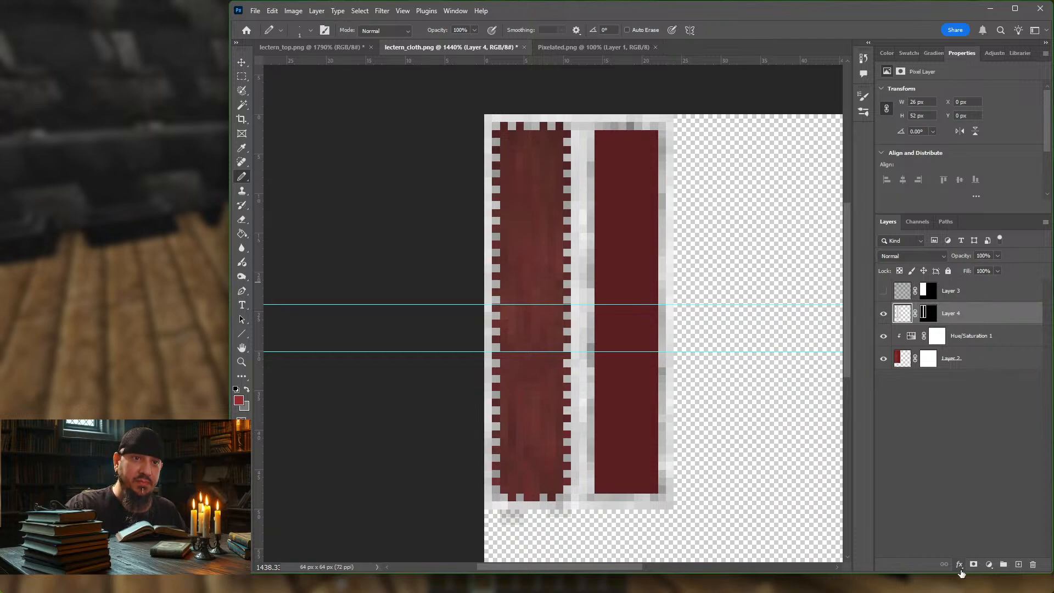
Step: Add a Hue/Saturation adjustment clipped to Layer 4, keeping saturation at 0 and setting lightness to -24
left_click(989, 566)
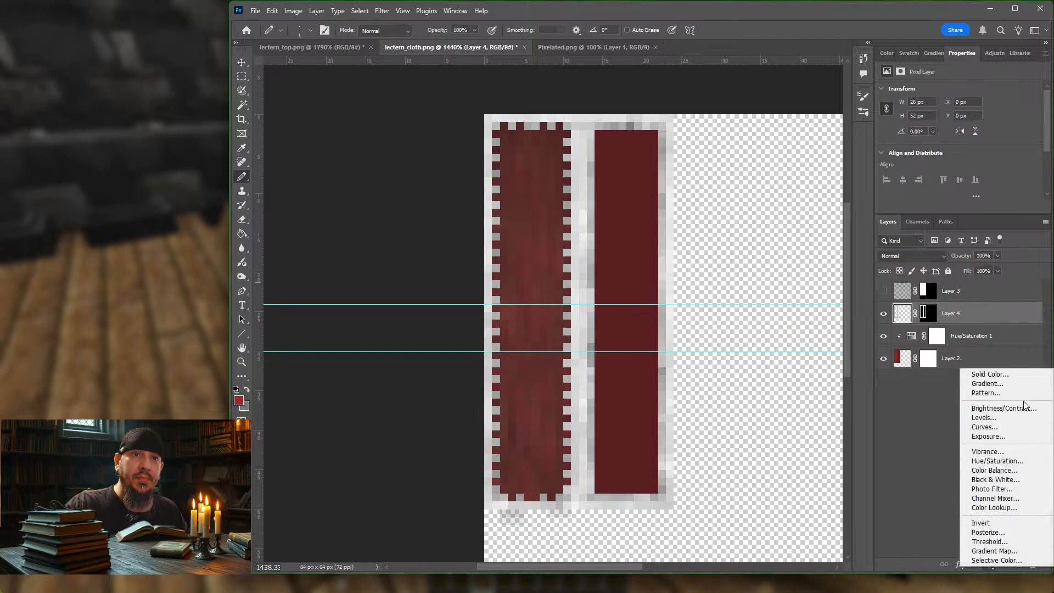
left_click(1004, 463)
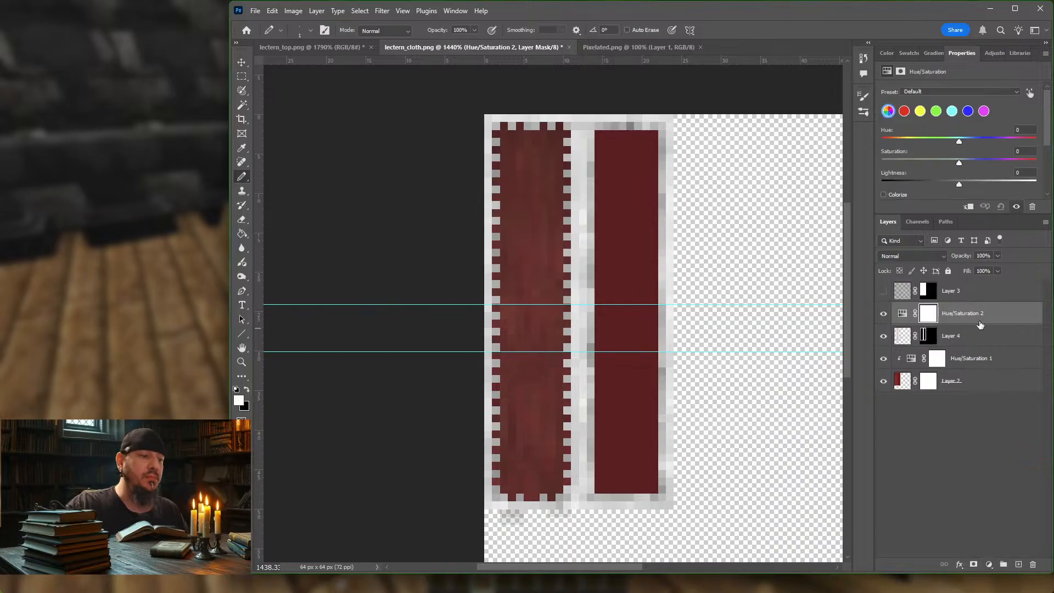
left_click(982, 325, "alt")
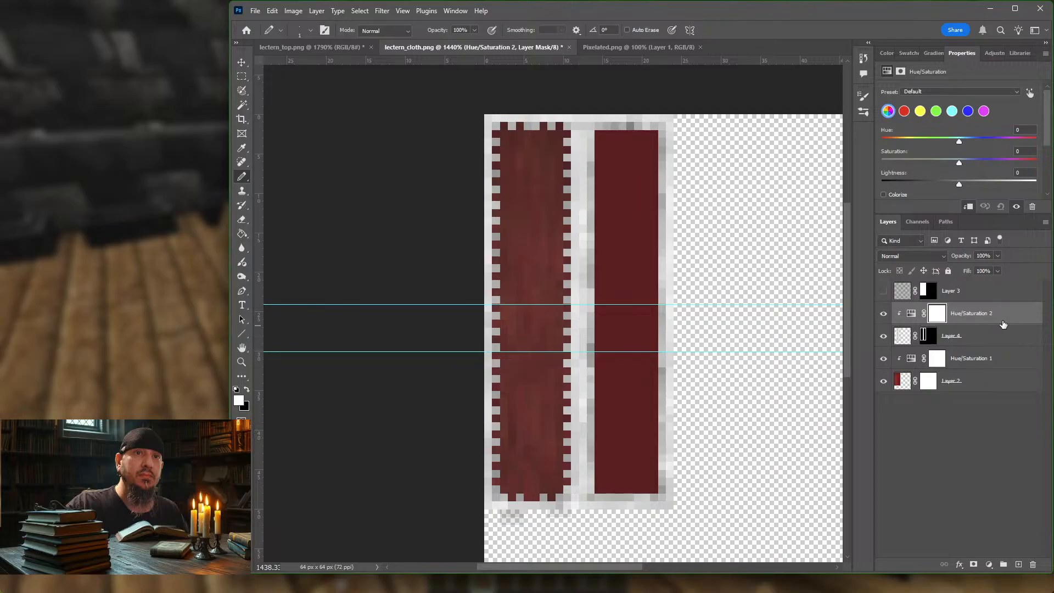
left_click(911, 313)
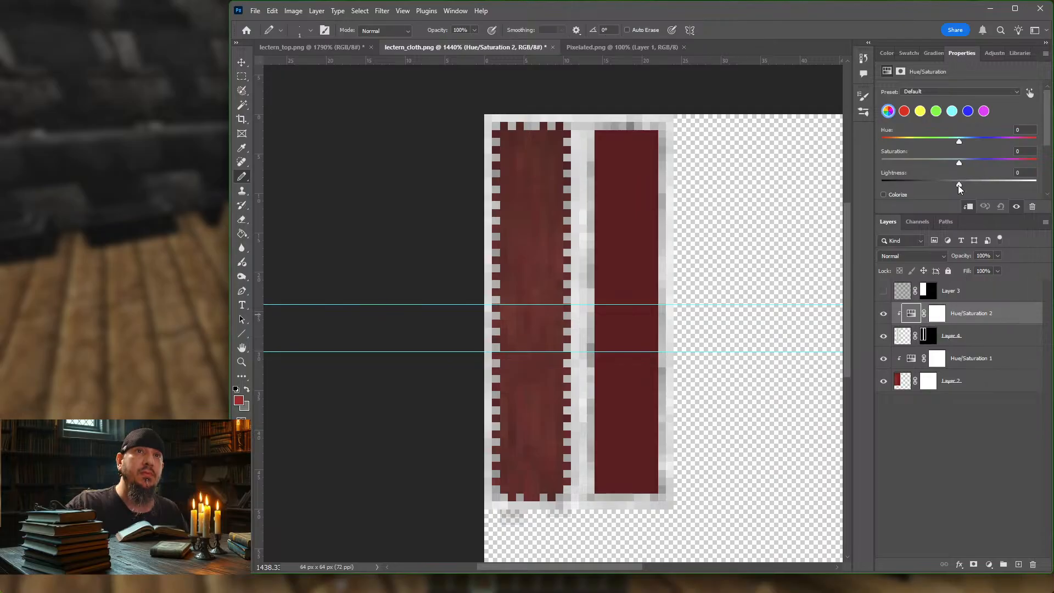
left_click_drag(959, 184, 938, 183)
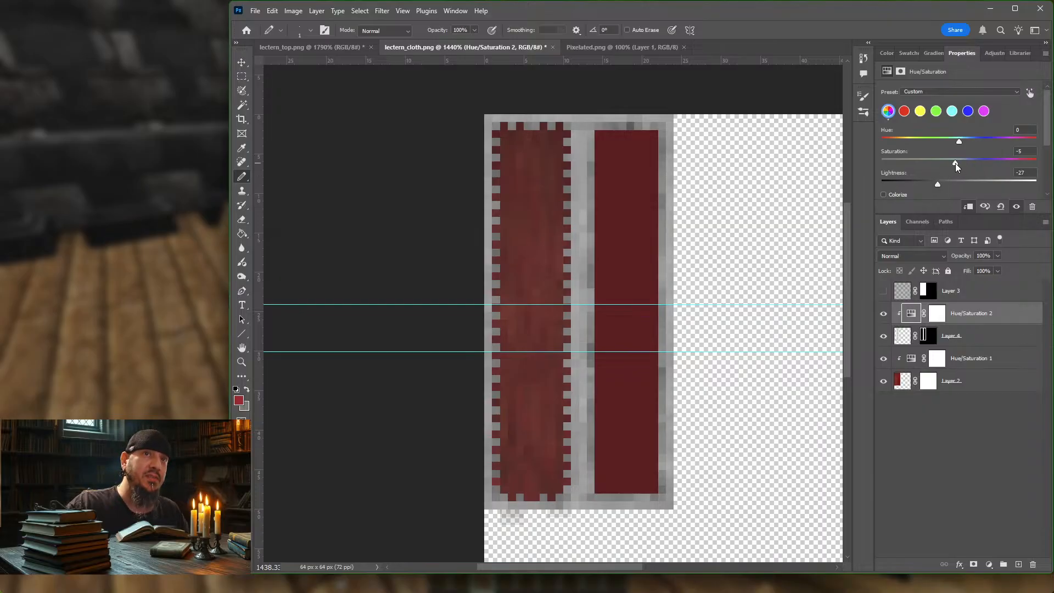
left_click_drag(958, 163, 940, 185)
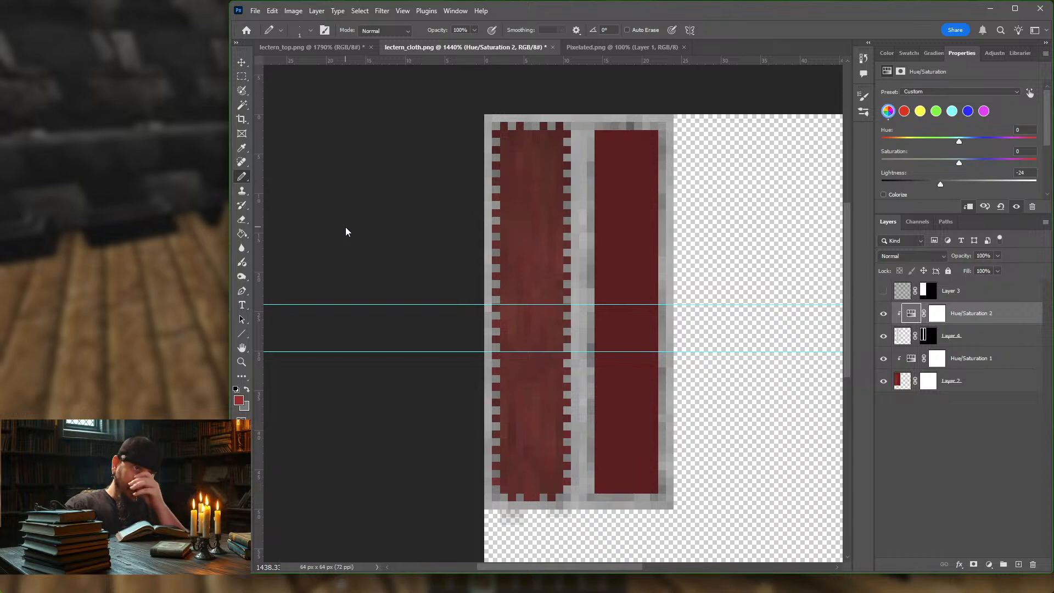
Step: Export the cloth texture for web with the PNG-8 MC preset, overwriting lectern_cloth.png in the block folder
key("ctrl+alt+shift+s")
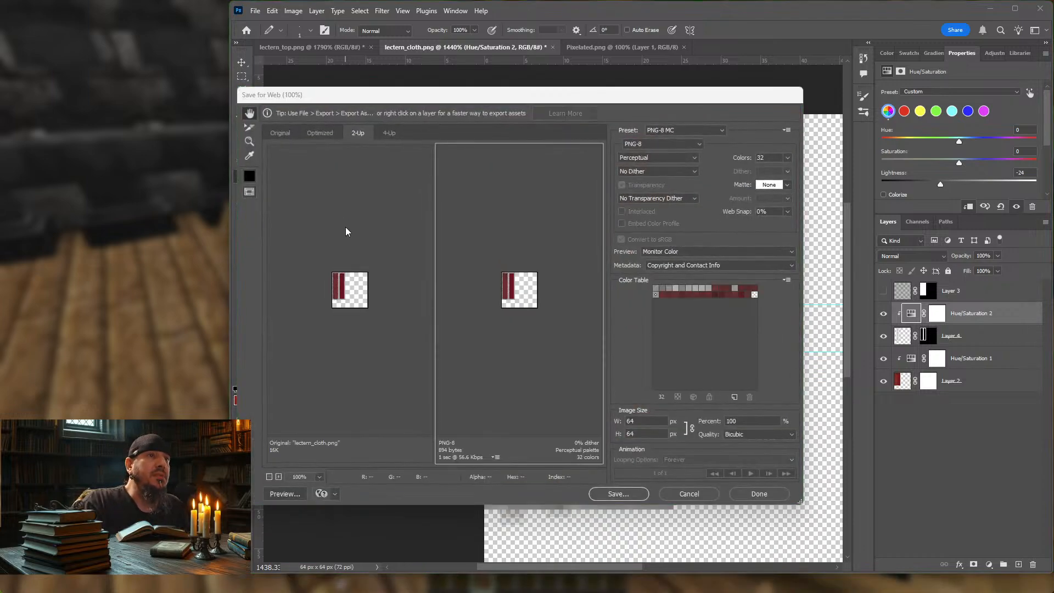
key("Return")
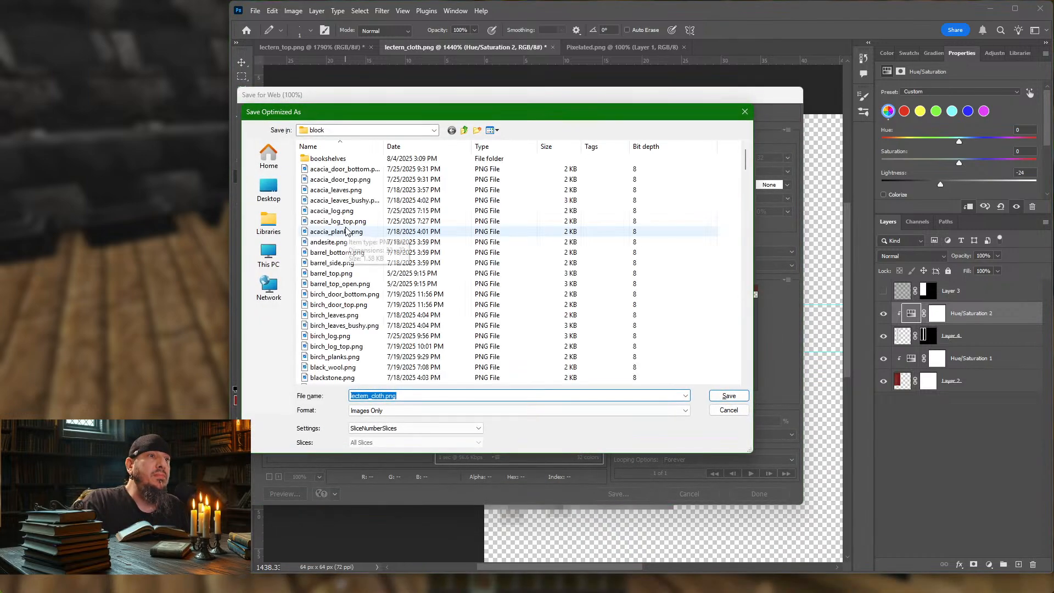
key("Return")
key("Return")
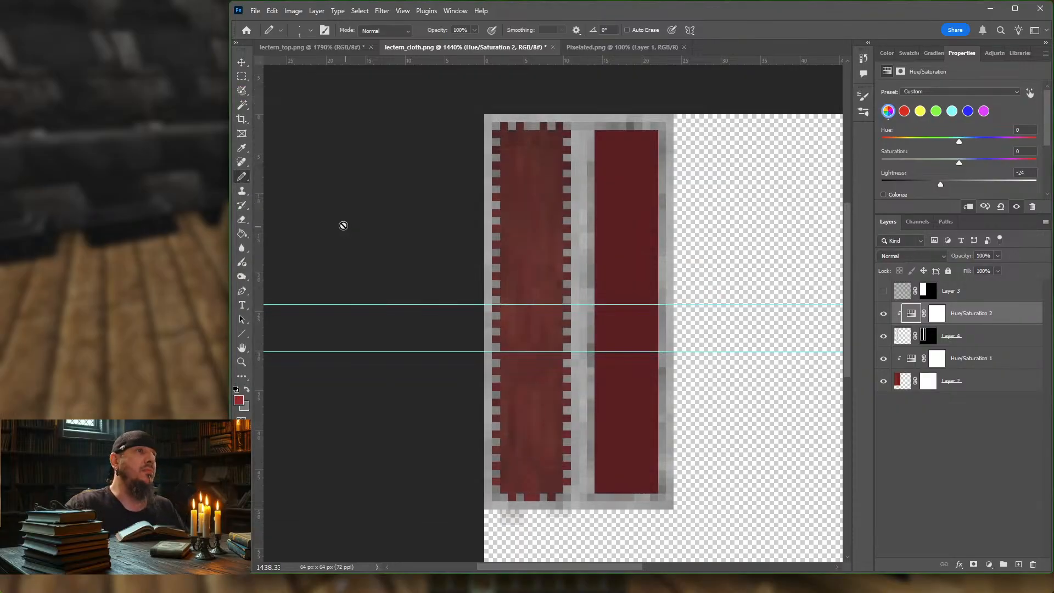
Step: Switch to Minecraft, resume the game and reload the resource packs
left_click(158, 216)
key("Escape")
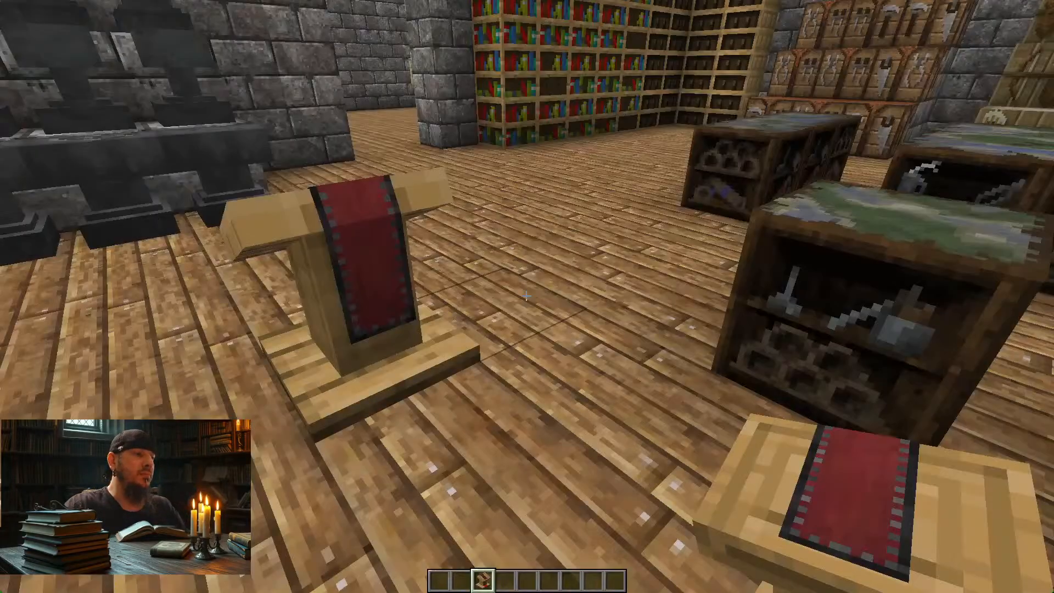
key("F3+t")
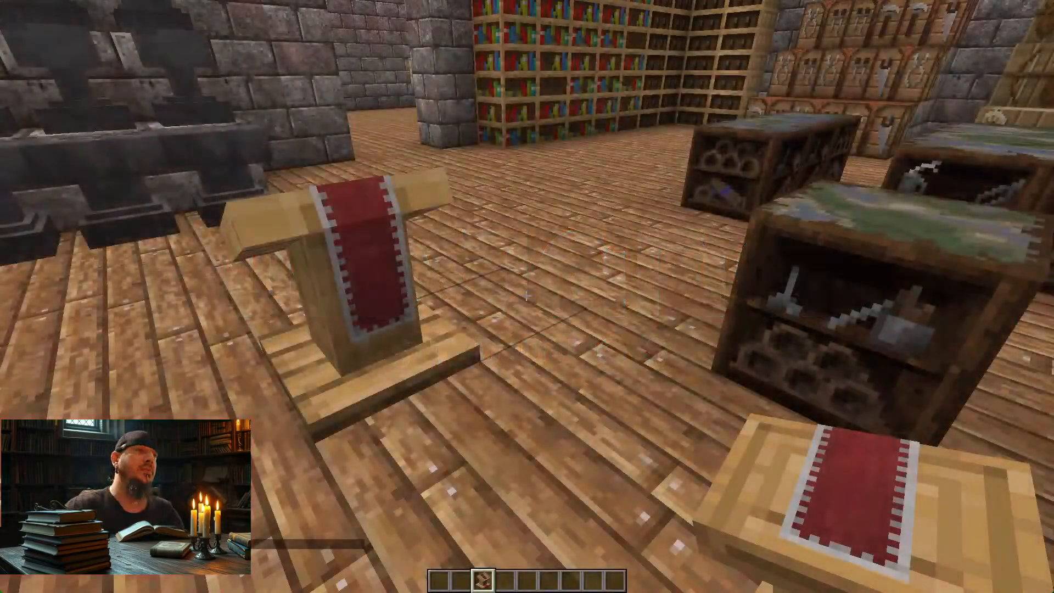
Step: Walk around the lectern to examine the cloth's light border and stitching from the side, back and a distance
key("a")
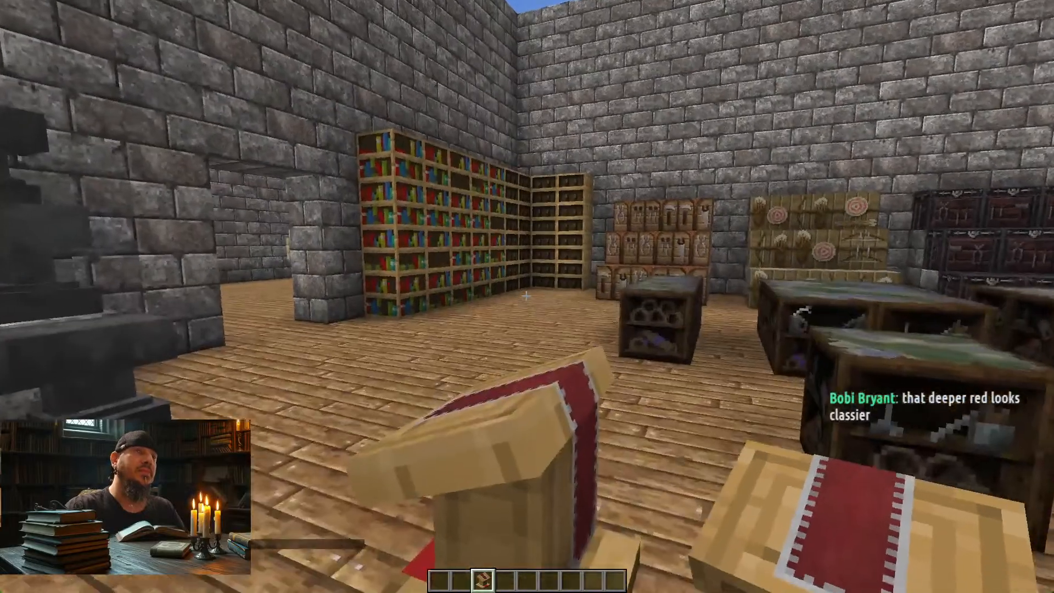
key("c")
key("d")
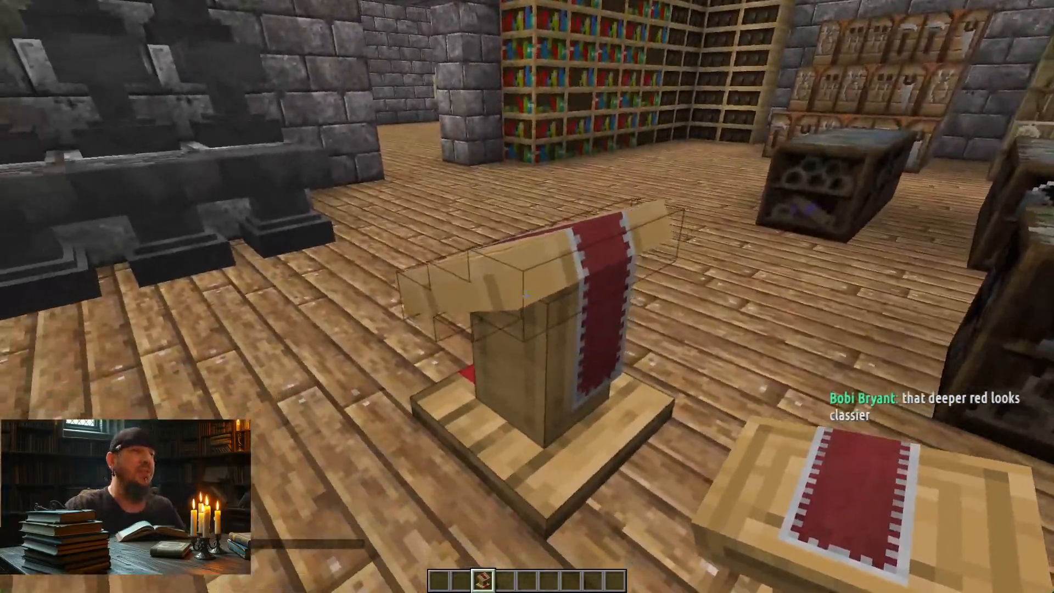
key("s")
key("w")
key("a")
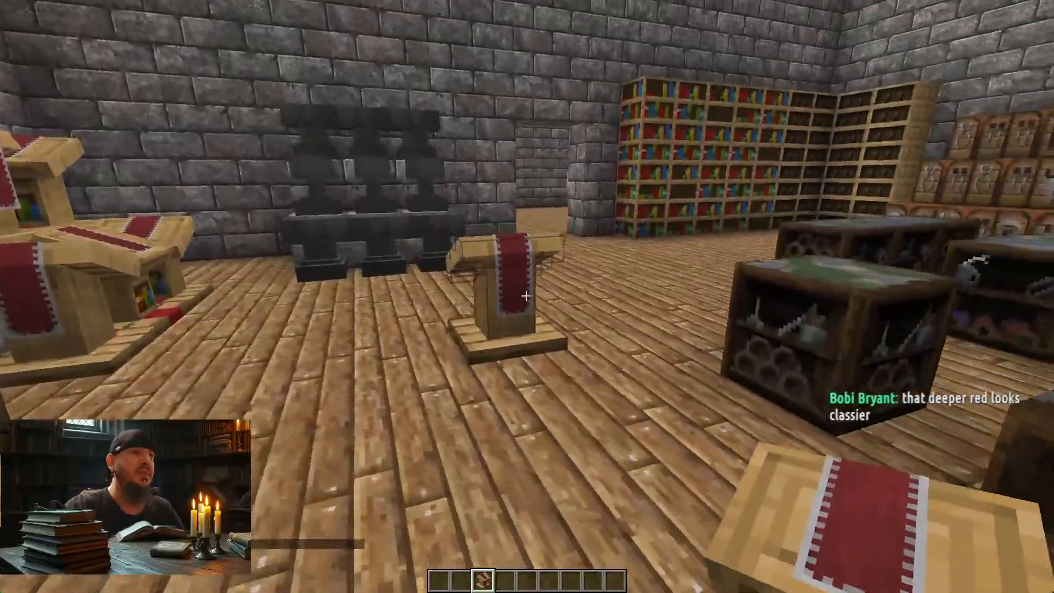
key("w")
key("a")
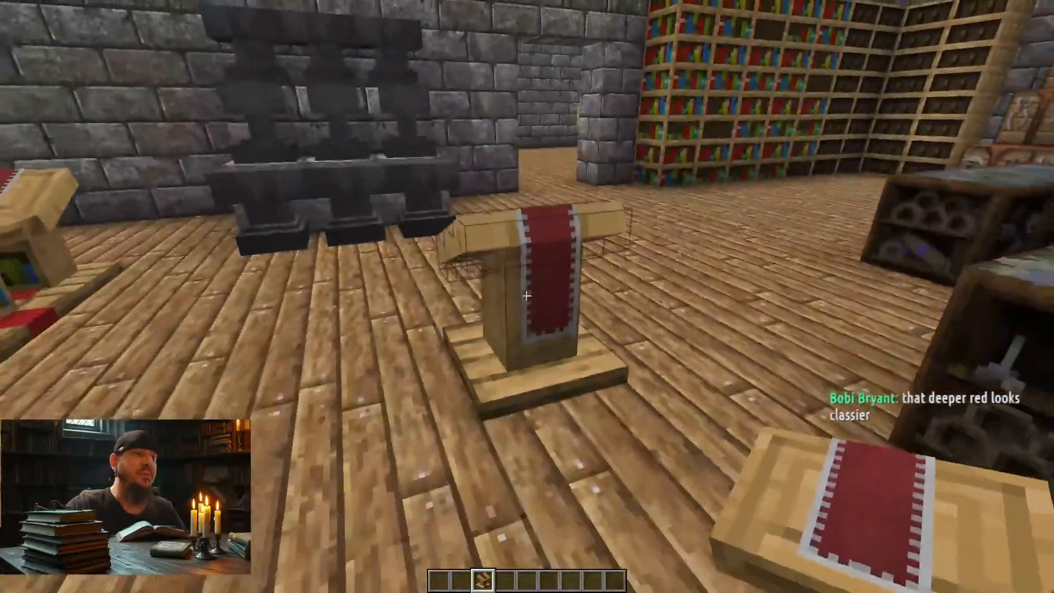
key("s")
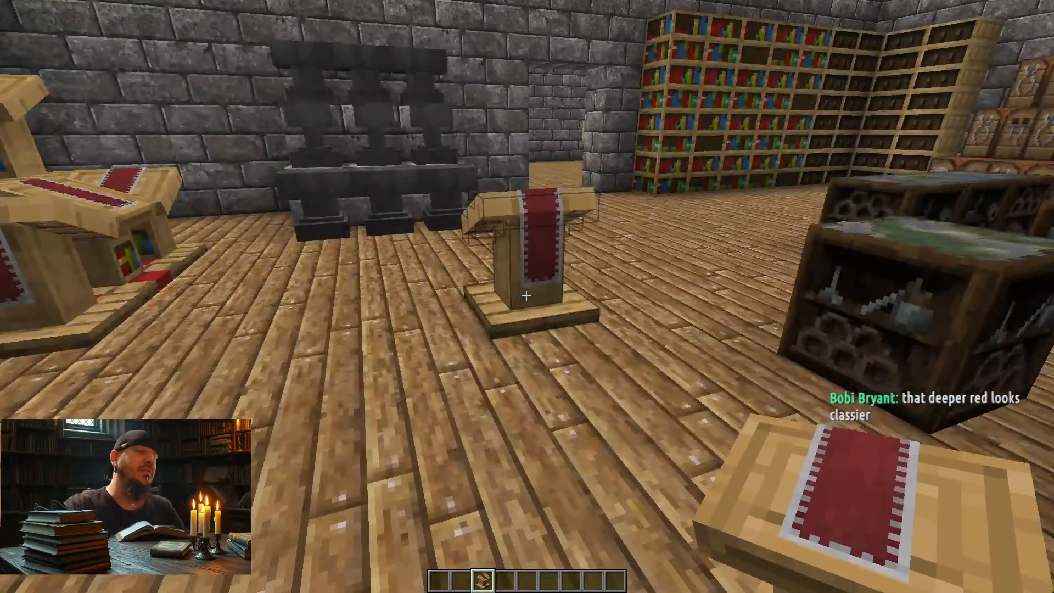
key("w")
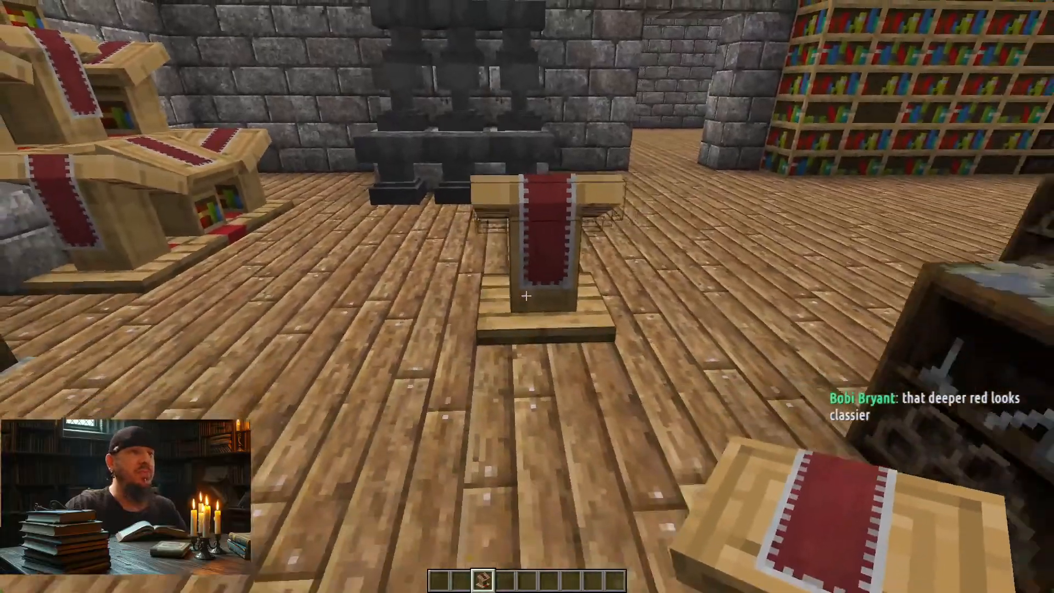
Step: Switch to Photoshop and undo the Hue/Saturation adjustment on Layer 4 and the inversion of its colours
key("alt+Tab")
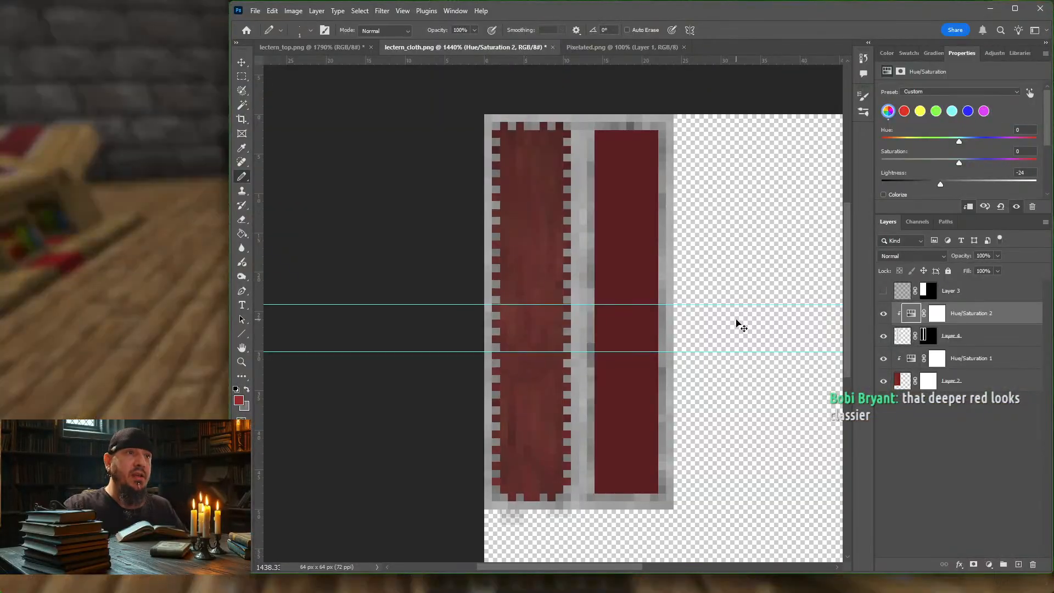
key("ctrl+z")
key("ctrl+z")
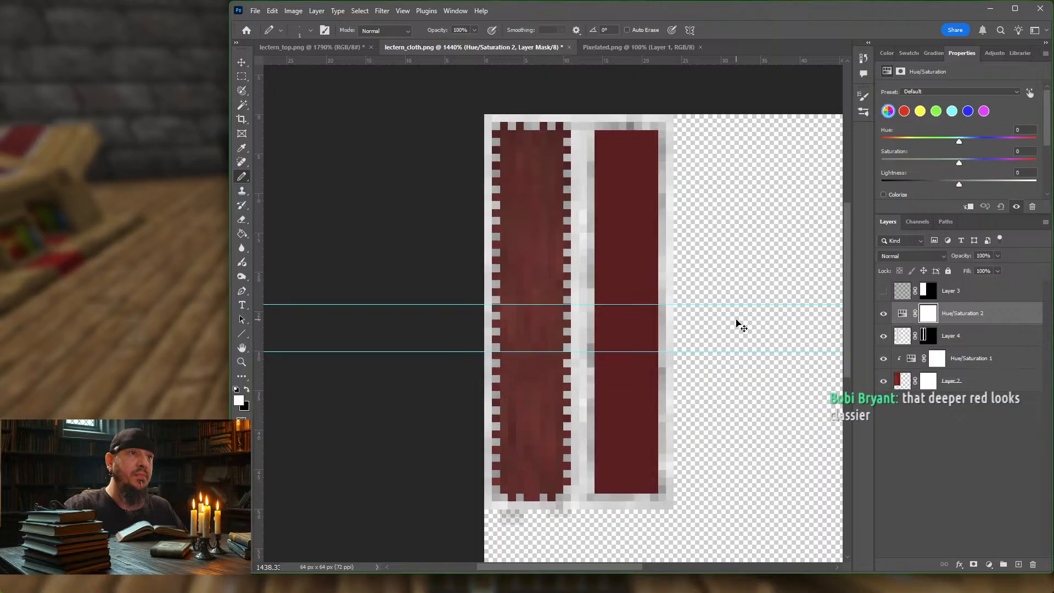
key("ctrl+z")
key("ctrl+z")
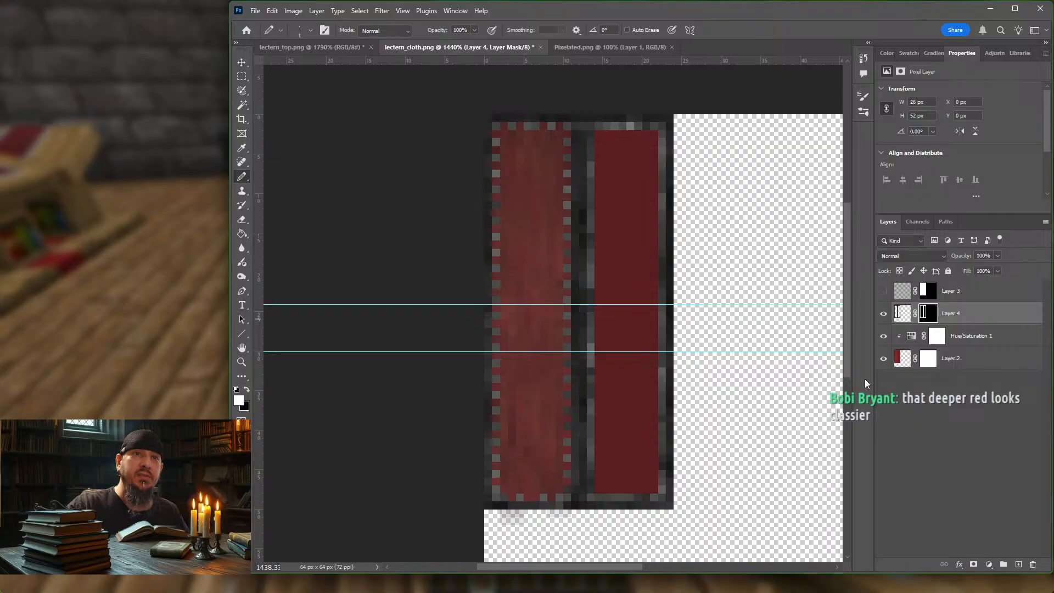
Step: On Layer 4, make a 10 by 48 px rectangular selection around the stitched edge of the textured cloth strip
left_click(971, 314)
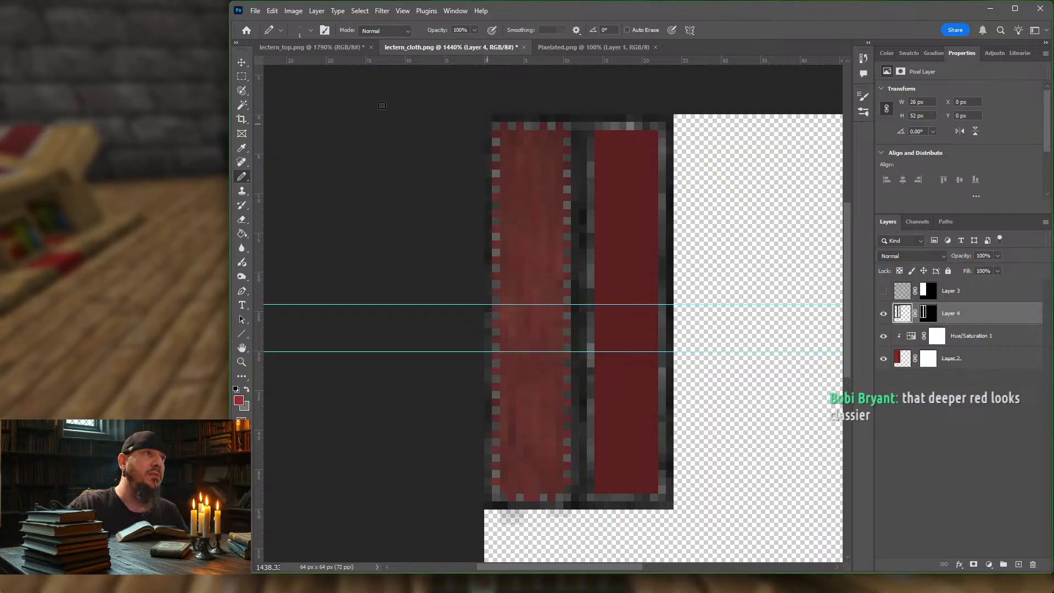
left_click(241, 78)
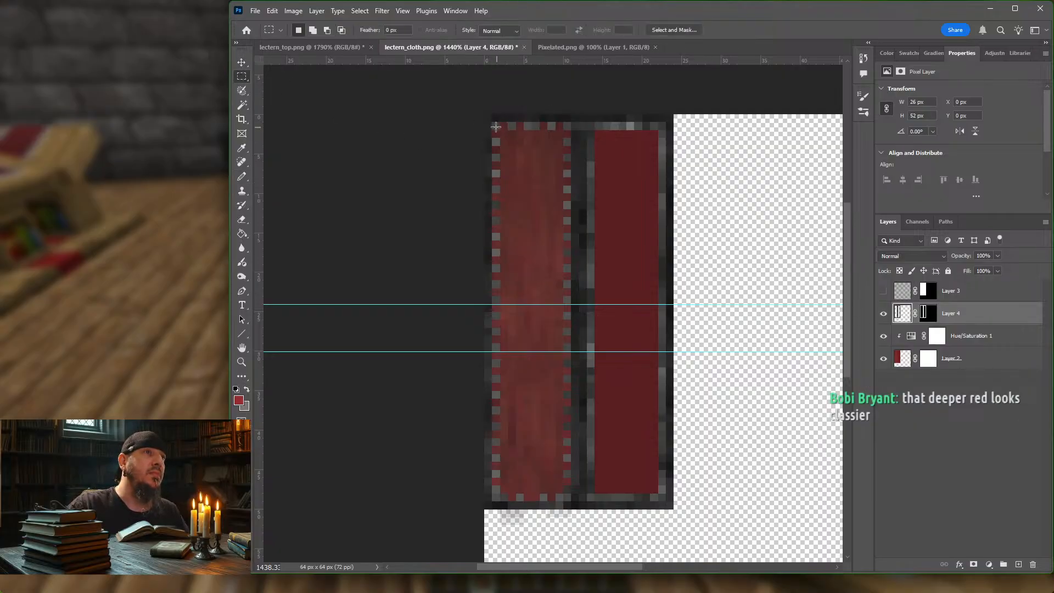
left_click_drag(493, 123, 569, 498)
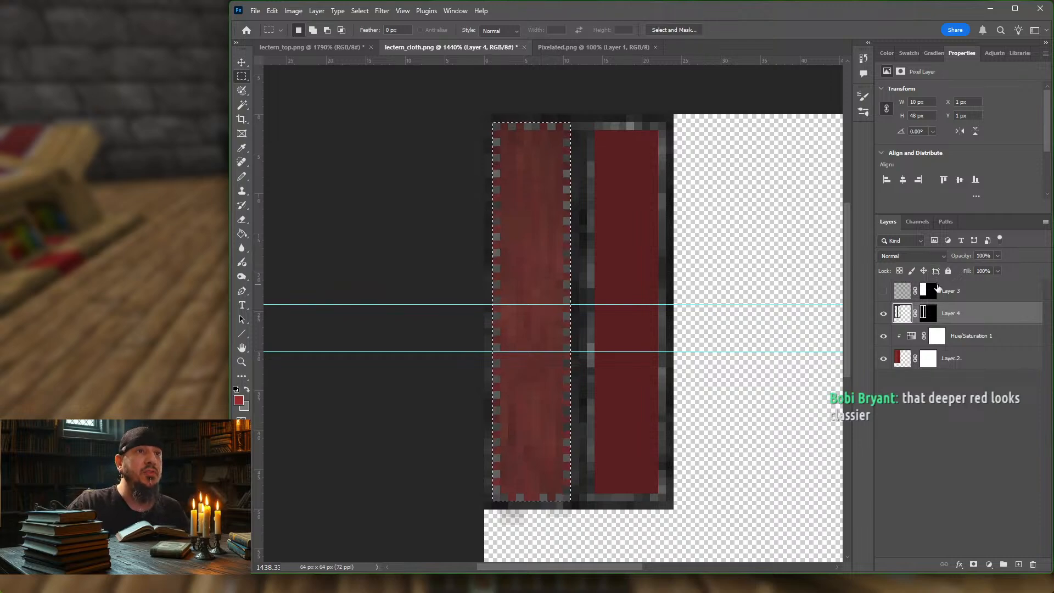
Step: Try pasting the clipboard contents as a new layer between Layer 3 and Layer 4, toggling its visibility to compare
left_click(361, 11)
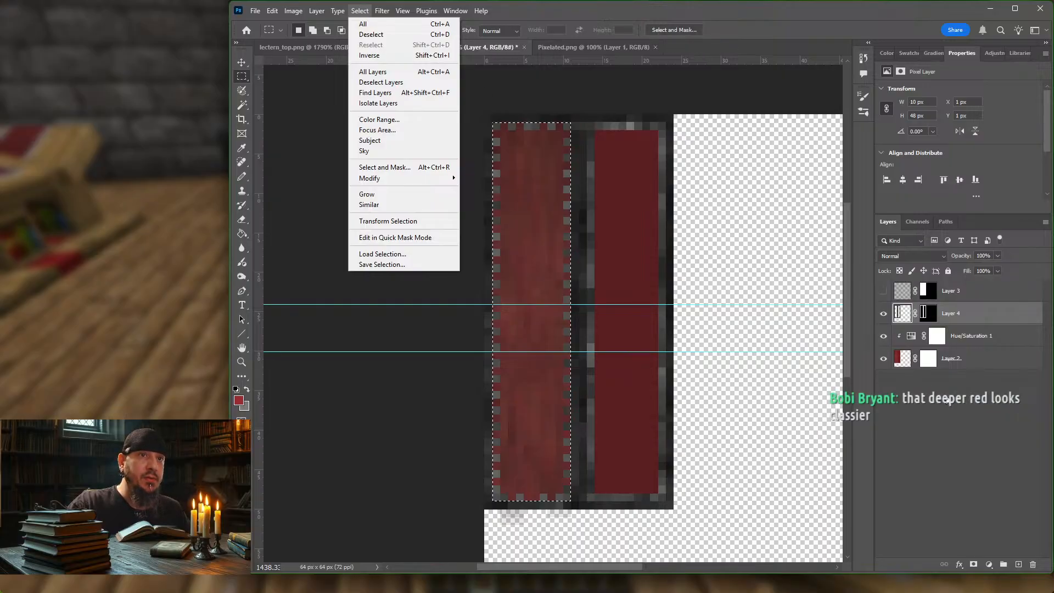
left_click(972, 406)
left_click(973, 406)
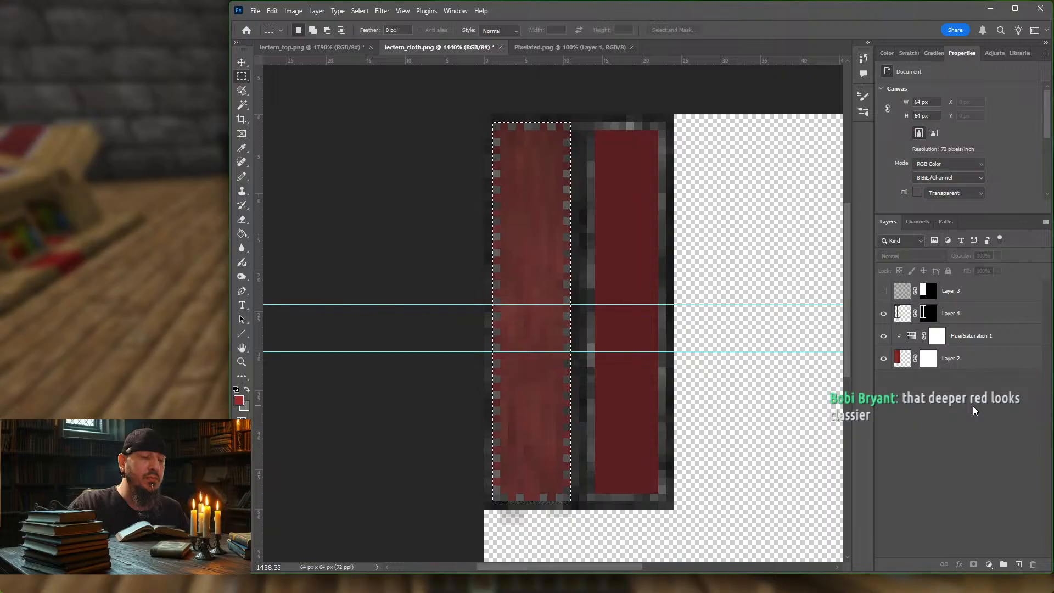
key("ctrl+v")
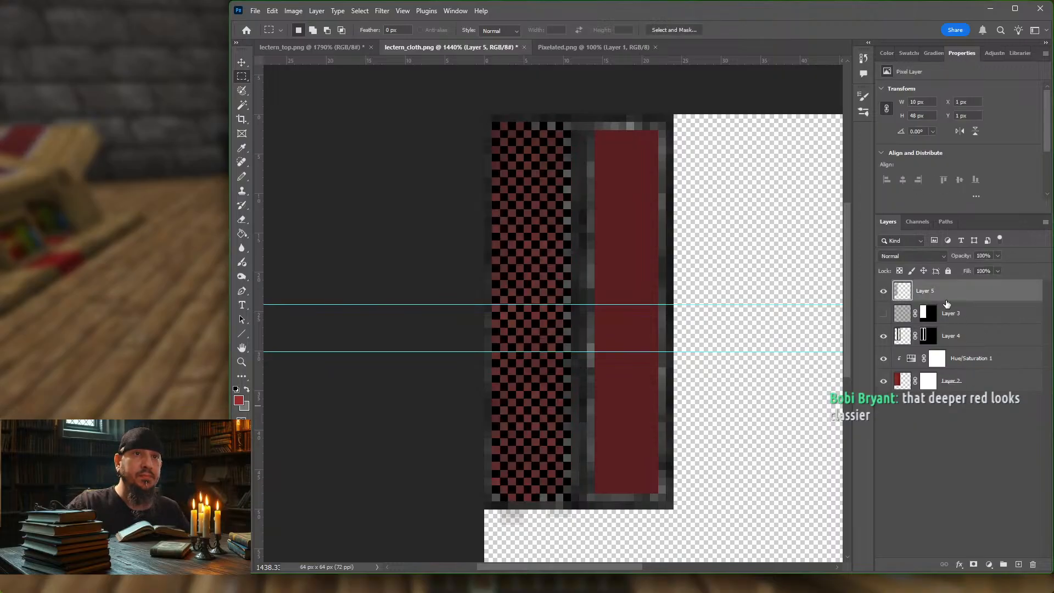
left_click_drag(946, 300, 955, 331)
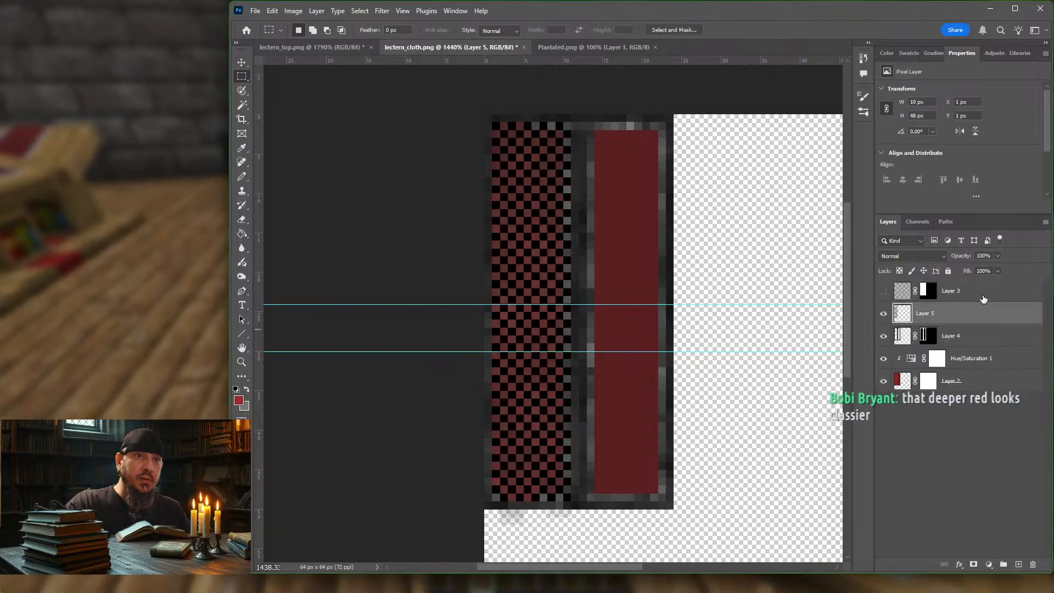
left_click(883, 314)
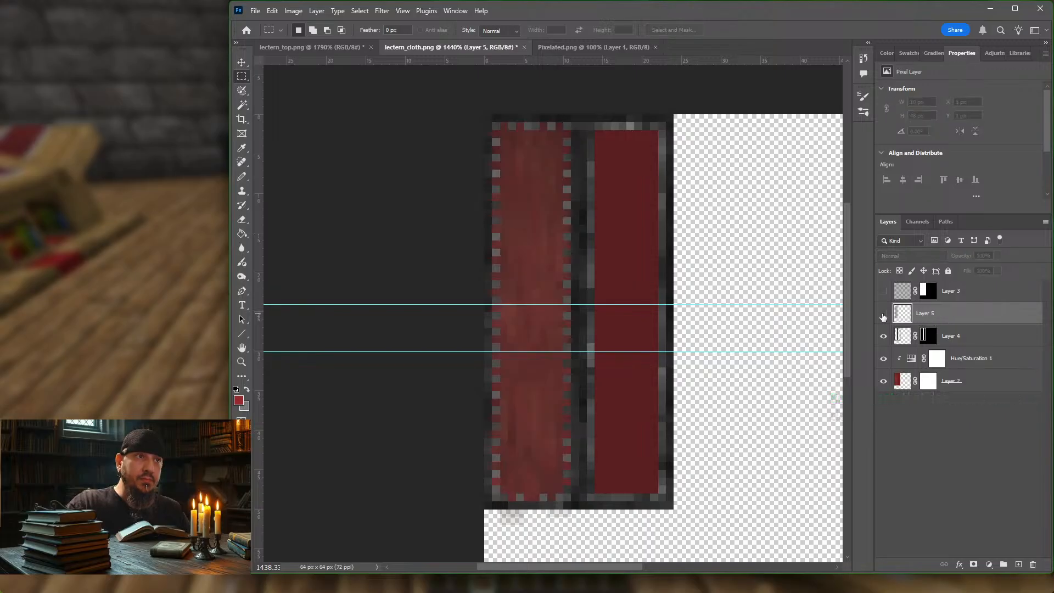
left_click(884, 315)
left_click(883, 316)
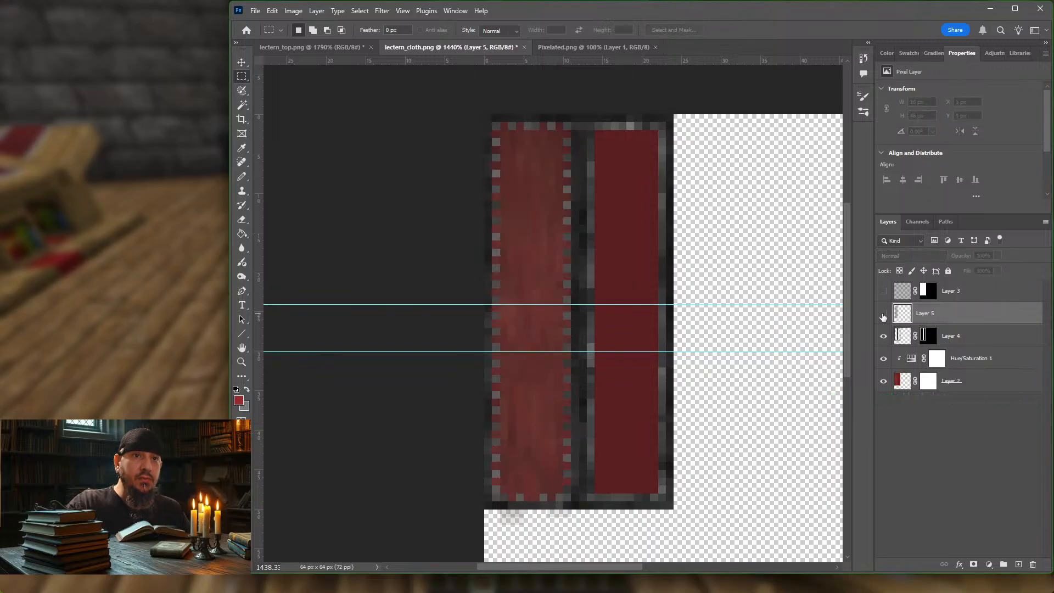
left_click(883, 315)
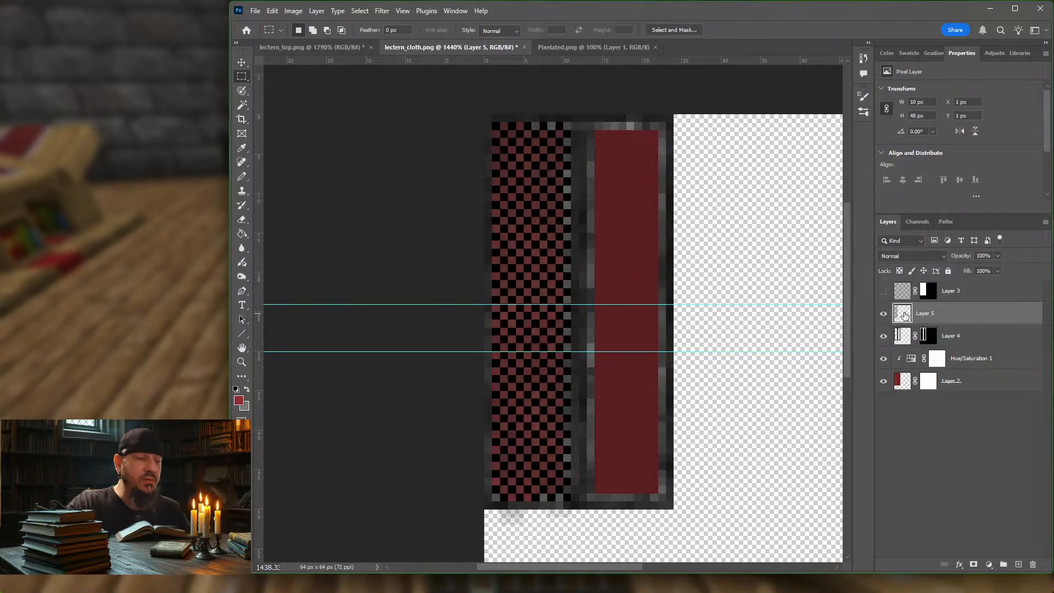
left_click(883, 314)
left_click(883, 314)
Step: Undo the pasted layer and its reordering, returning to the rectangular selection on Layer 4
key("ctrl+z")
key("ctrl+z")
key("ctrl+z")
key("ctrl+z")
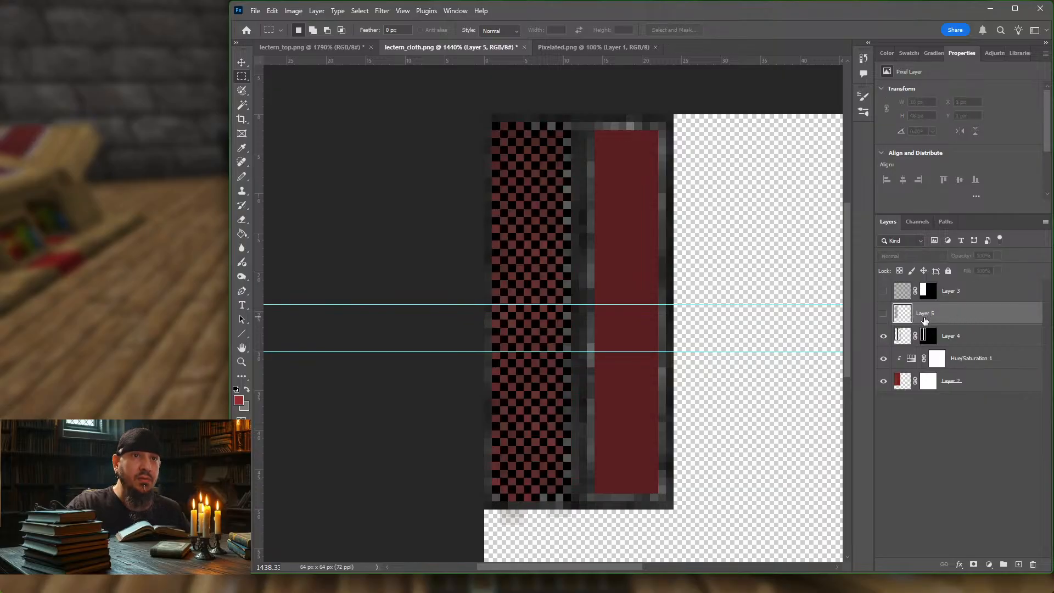
left_click(926, 316, "ctrl")
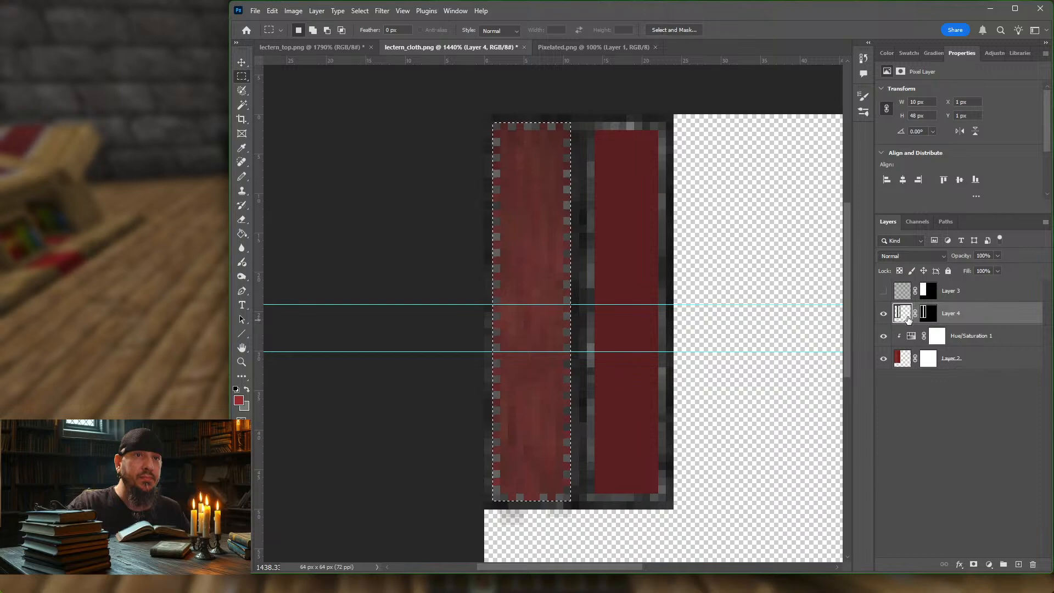
Step: Copy the selected area of Layer 4's pixels to a new layer directly above it
left_click(950, 339)
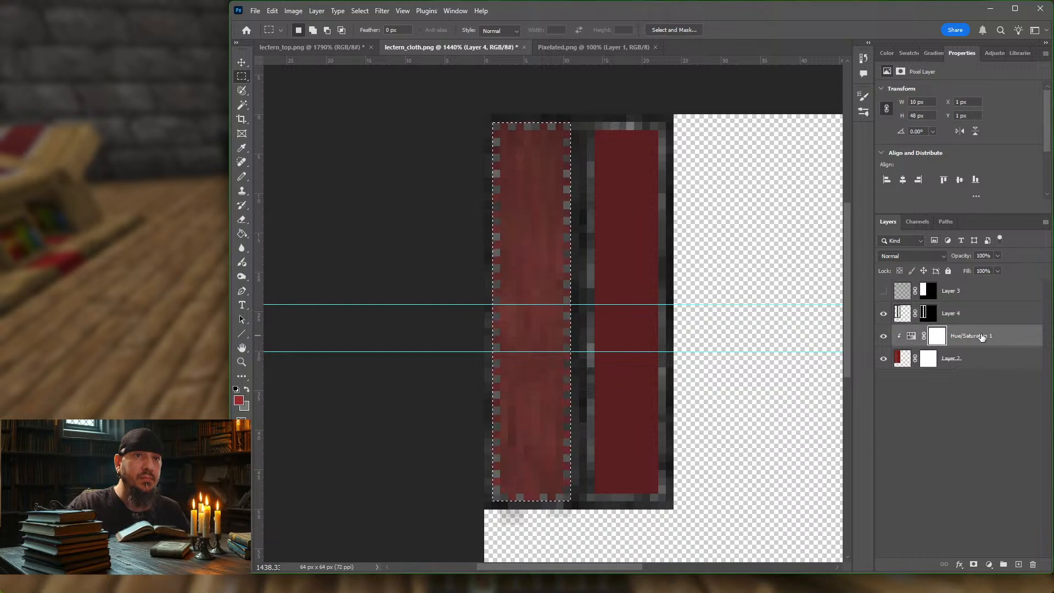
left_click(896, 314)
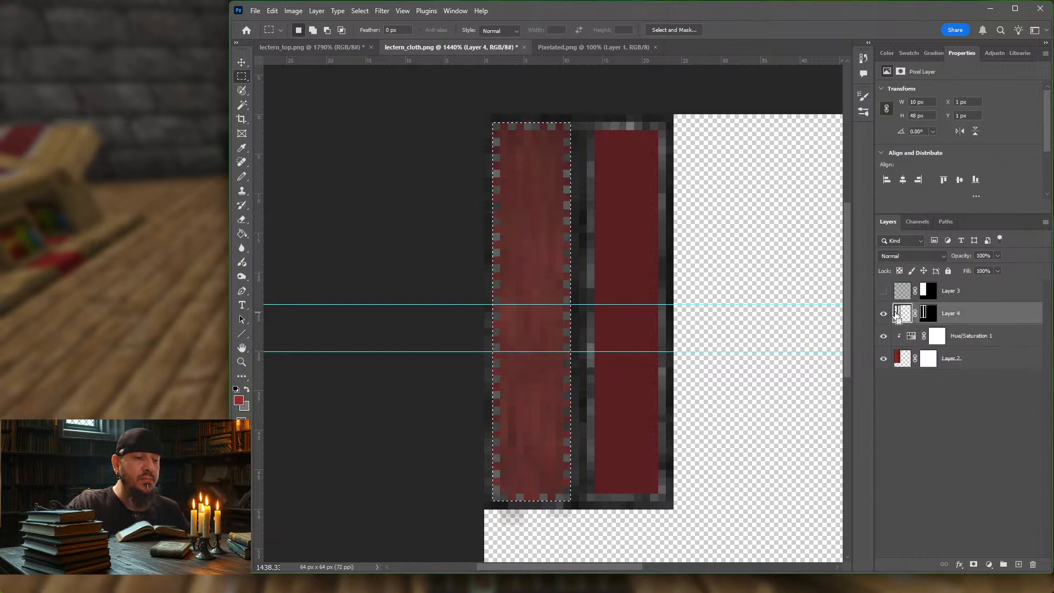
key("ctrl+j")
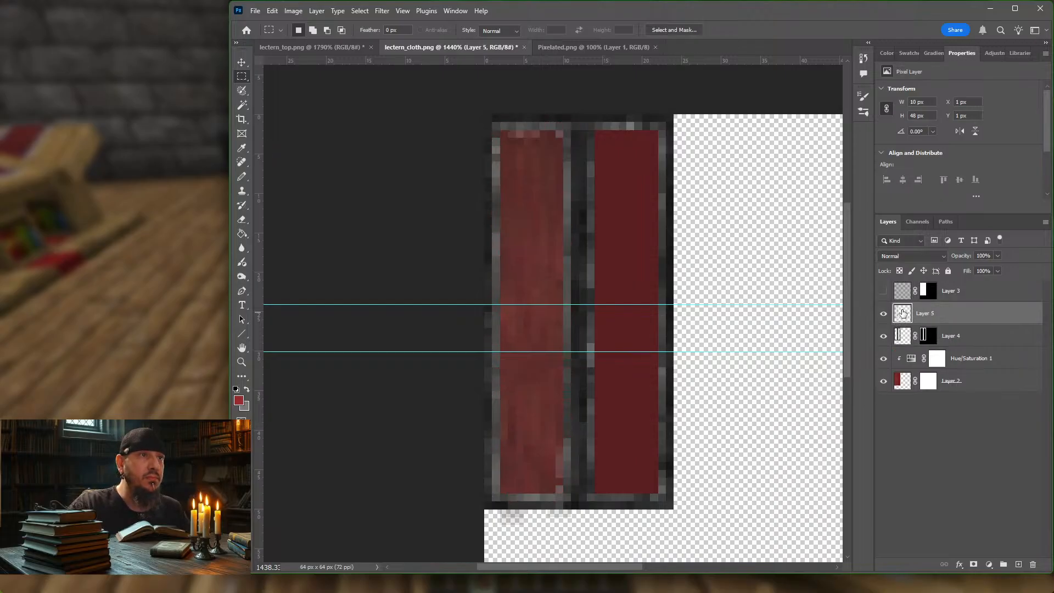
Step: Try to copy Layer 4's mask onto Layer 5, and delete the extra layer produced
left_click(929, 337)
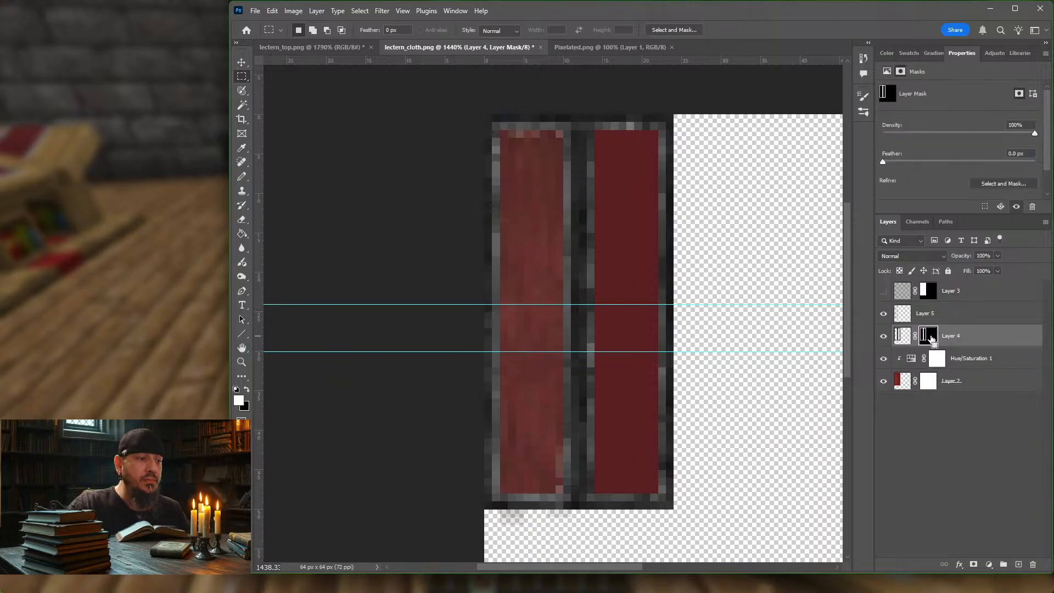
left_click_drag(930, 339, 940, 315, "alt")
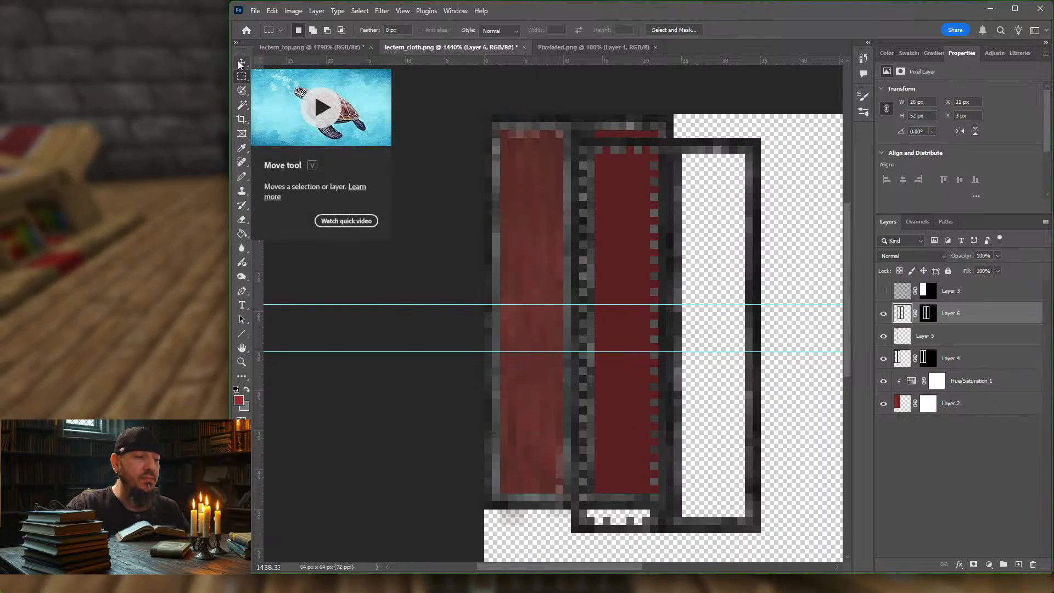
key("Delete")
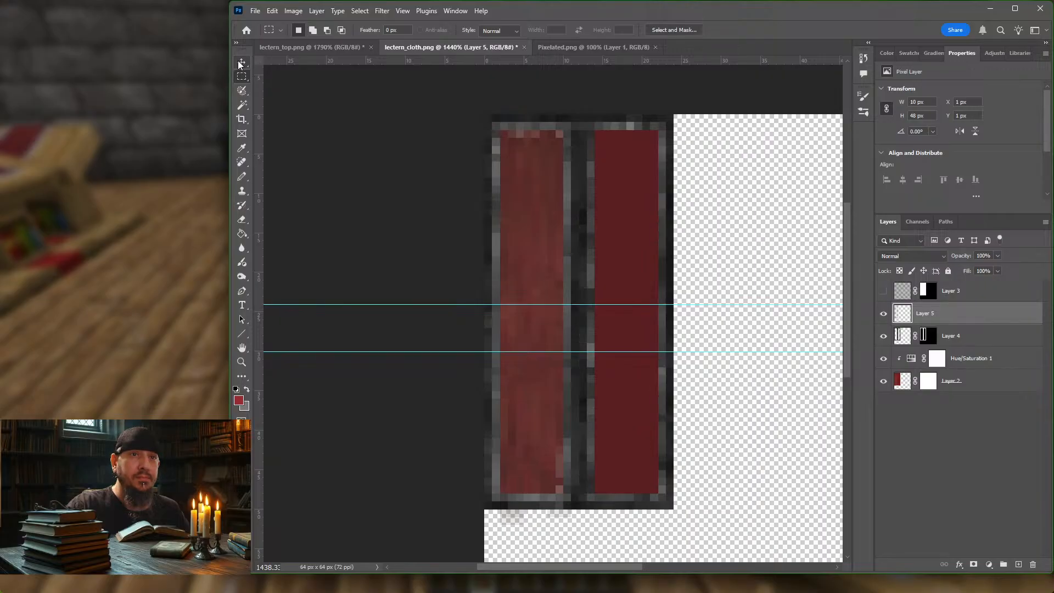
Step: Duplicate Layer 4's mask onto Layer 5 and make Layer 5's pixels active for editing
left_click(930, 335)
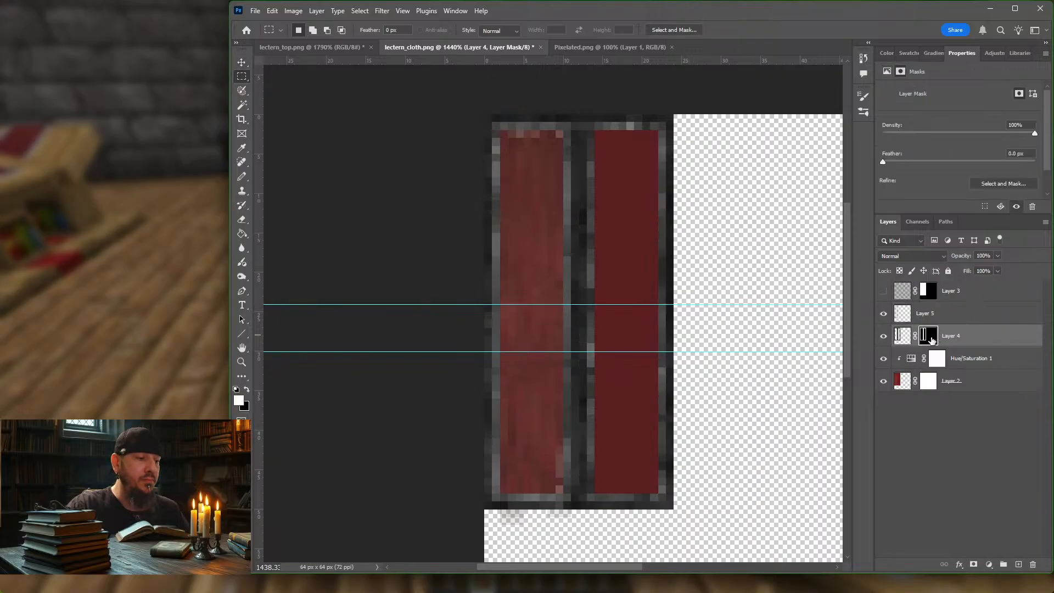
left_click_drag(932, 340, 937, 319, "alt")
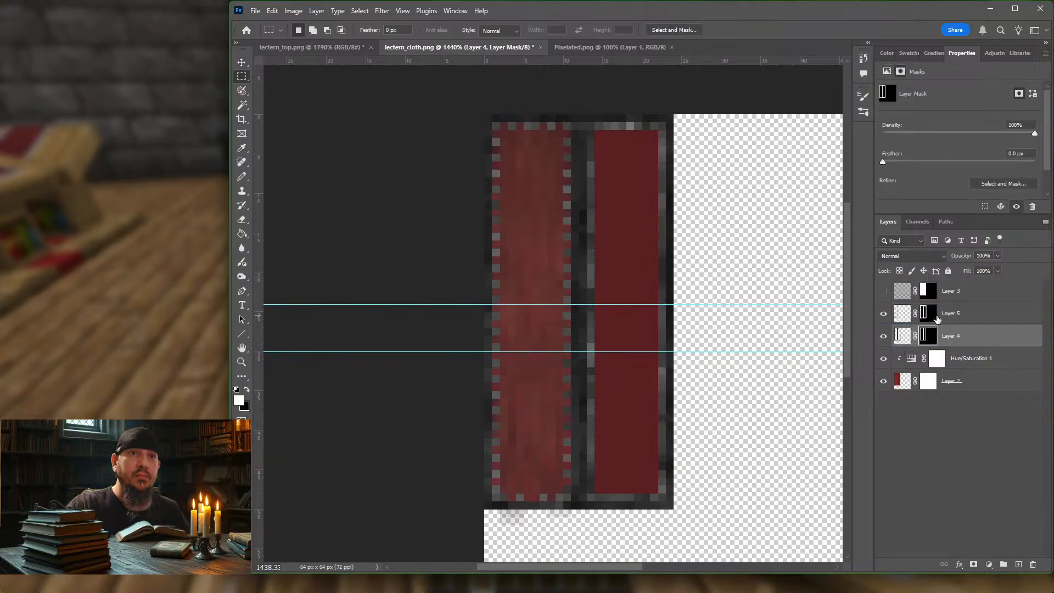
left_click(902, 314)
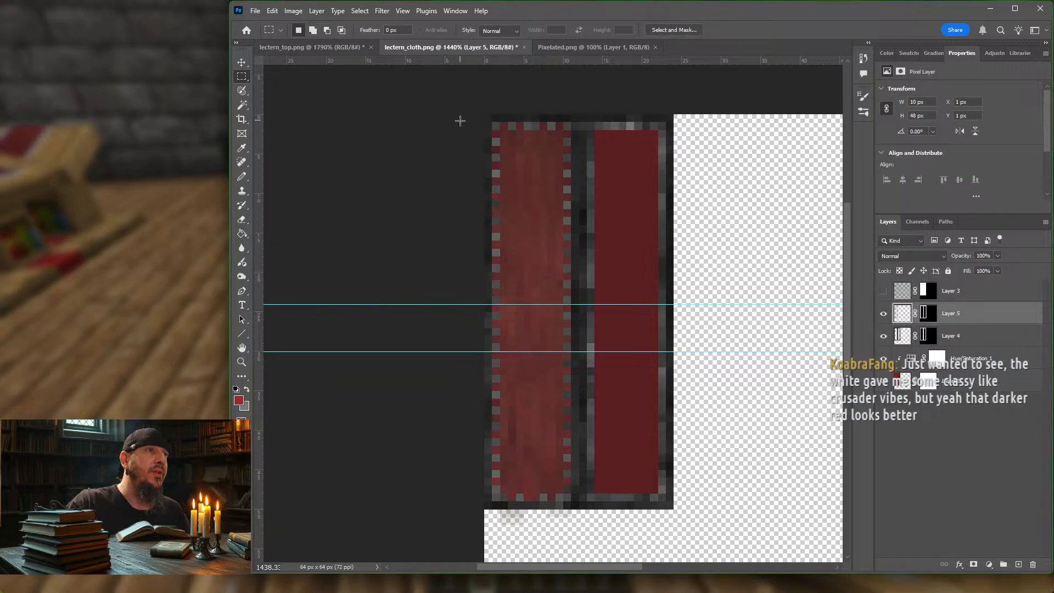
Step: Load the pixel outlines of Layer 4 and Layer 5 as selections to compare their extents, and deselect
left_click(909, 338)
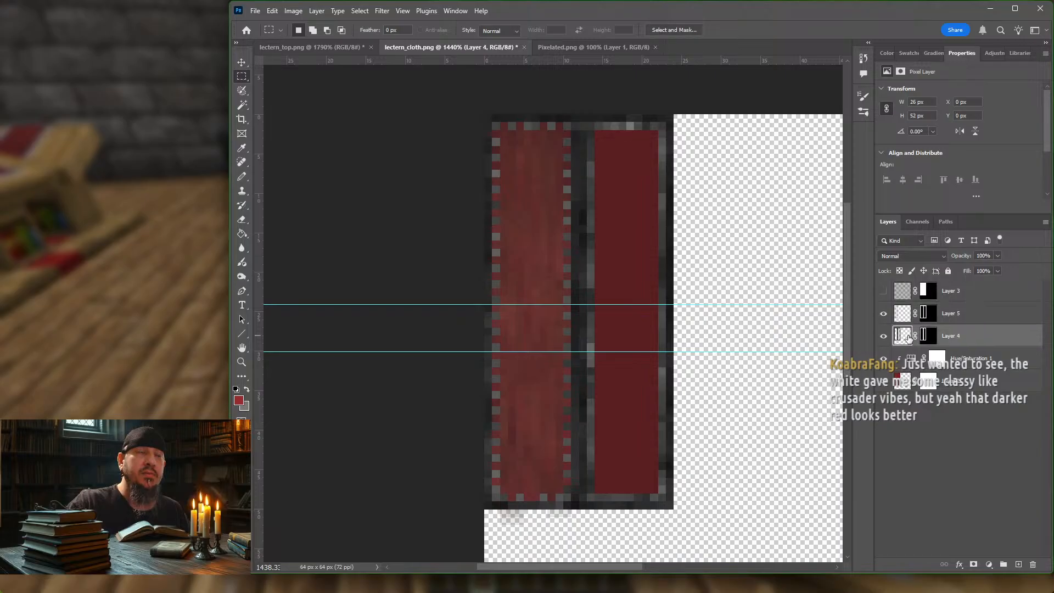
left_click(908, 337, "ctrl")
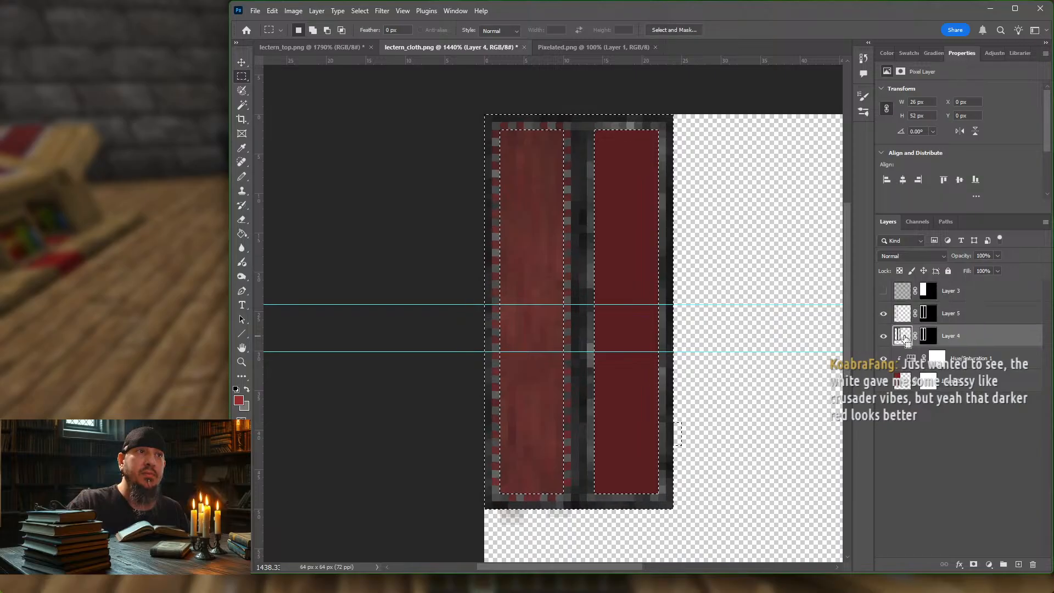
left_click(902, 316)
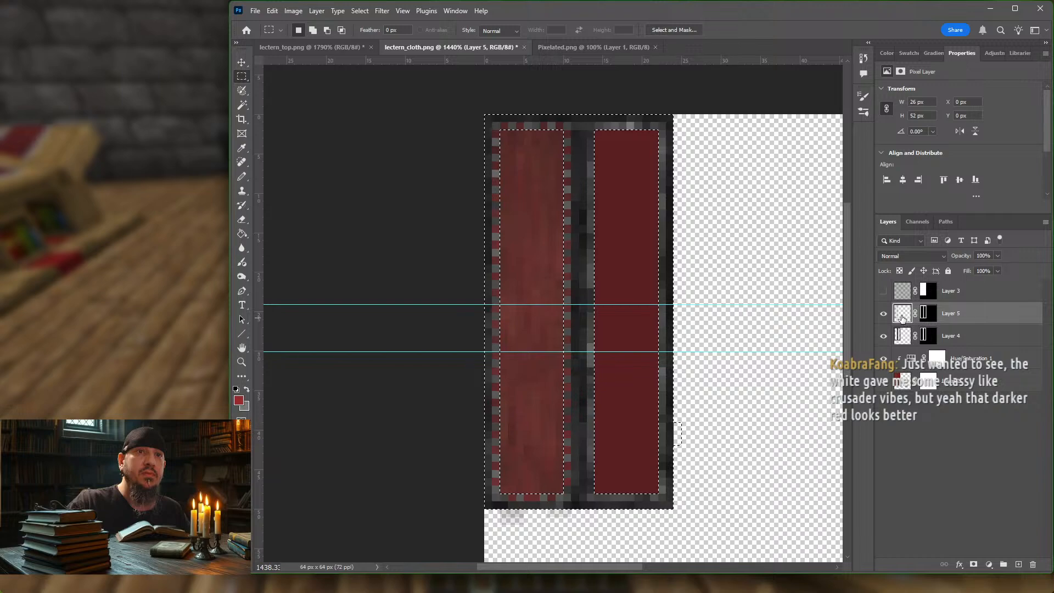
left_click(903, 317, "ctrl")
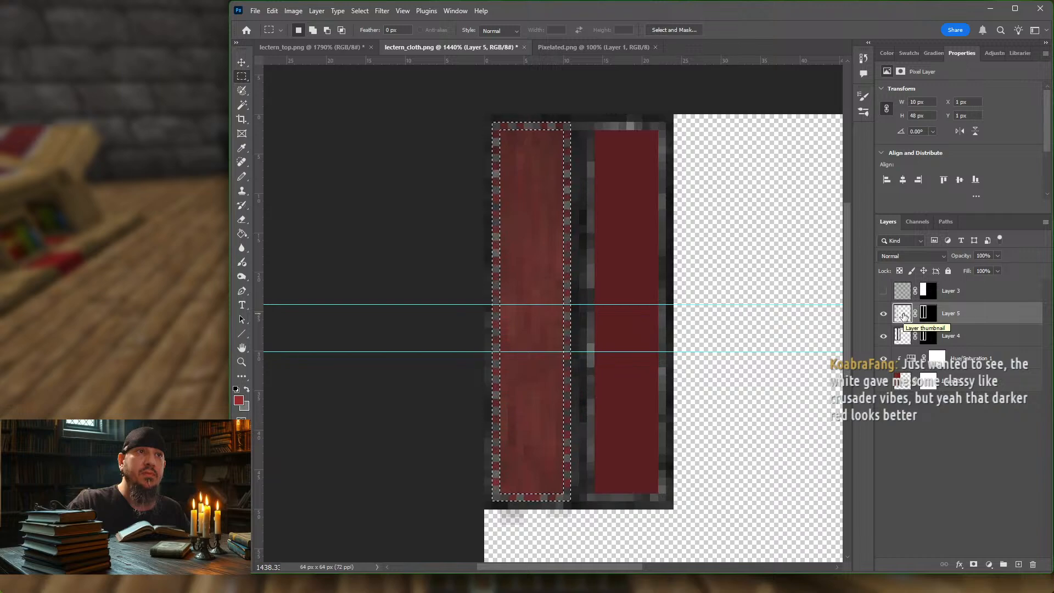
key("ctrl+d")
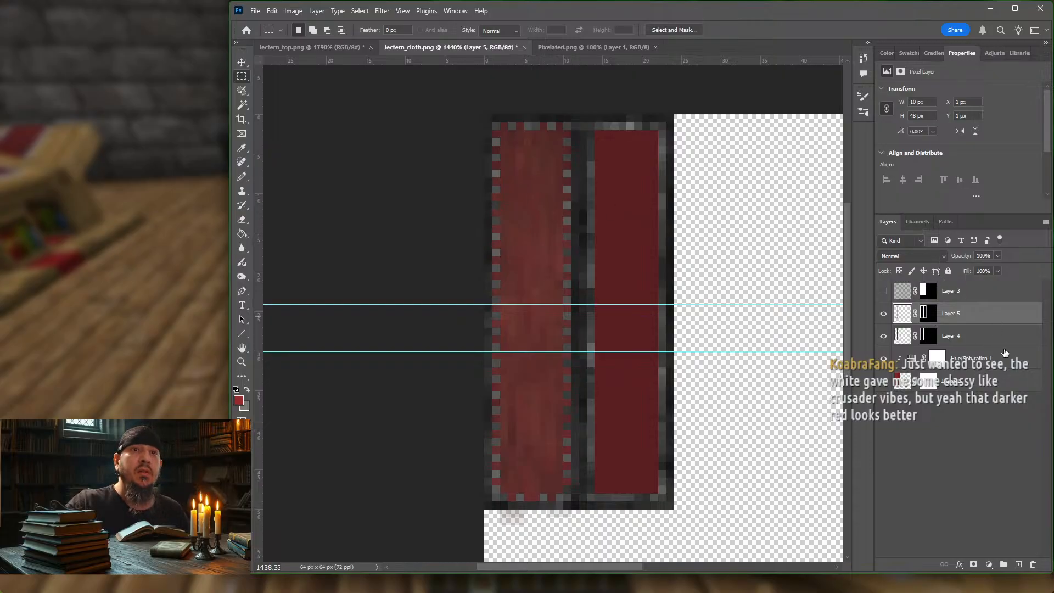
Step: Try a Hue/Saturation adjustment clipped to Layer 5 with Lightness +24 to brighten the stitching
left_click(989, 565)
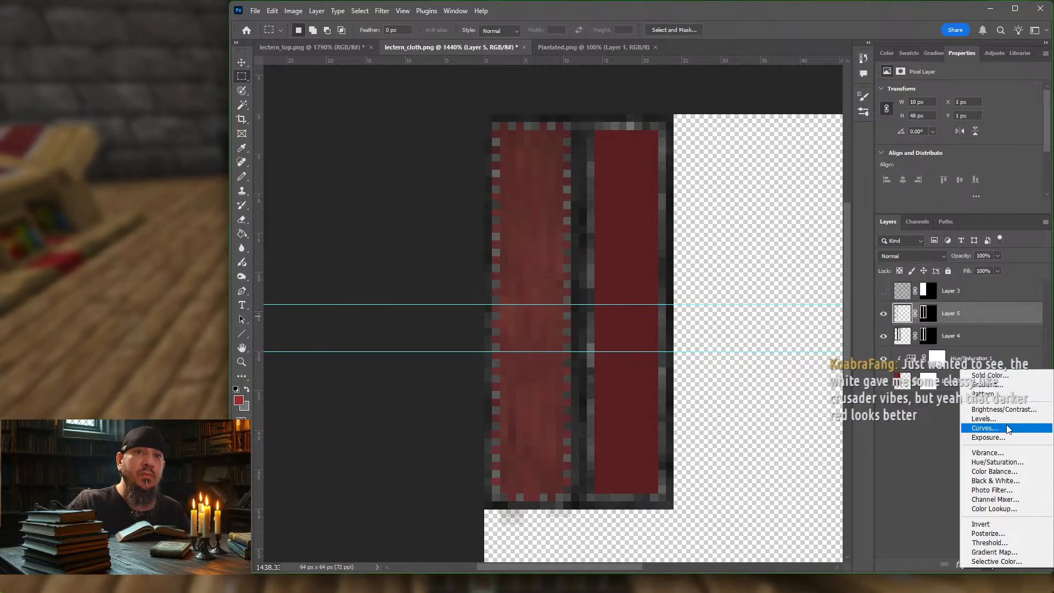
left_click(1010, 463)
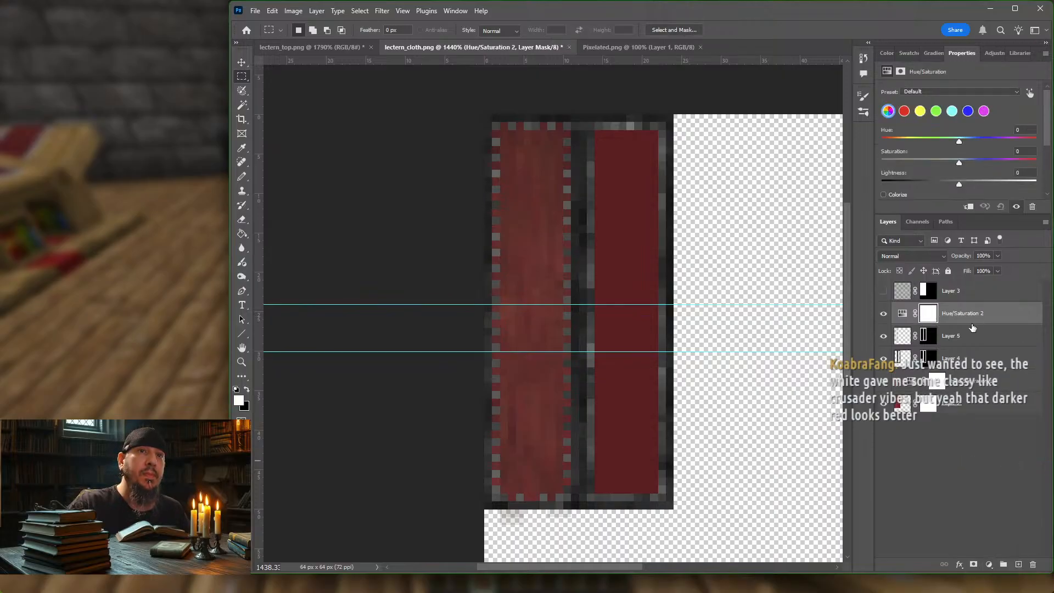
left_click(969, 325, "alt")
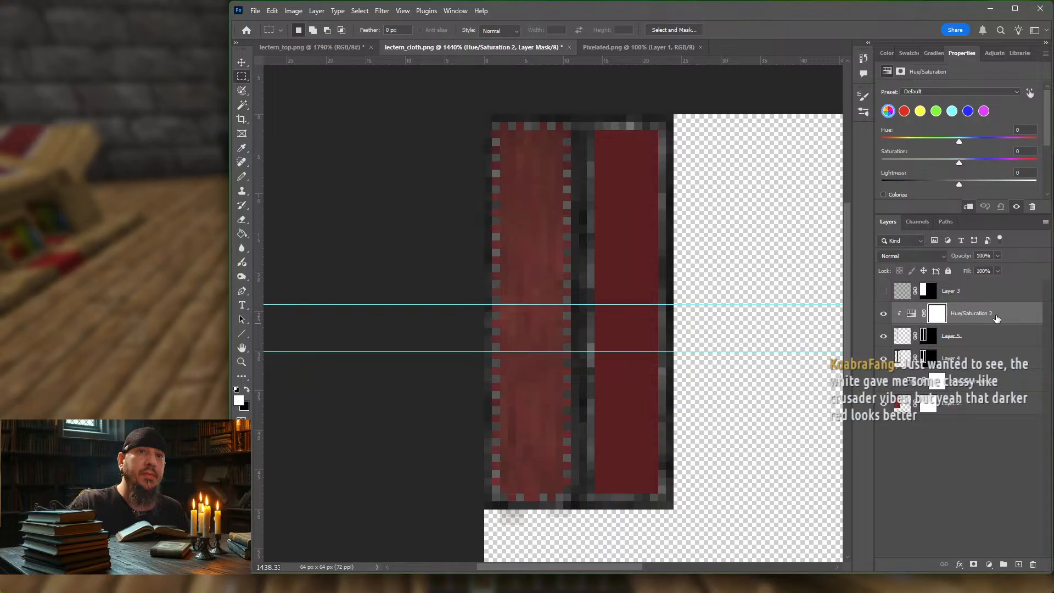
left_click_drag(961, 183, 985, 190)
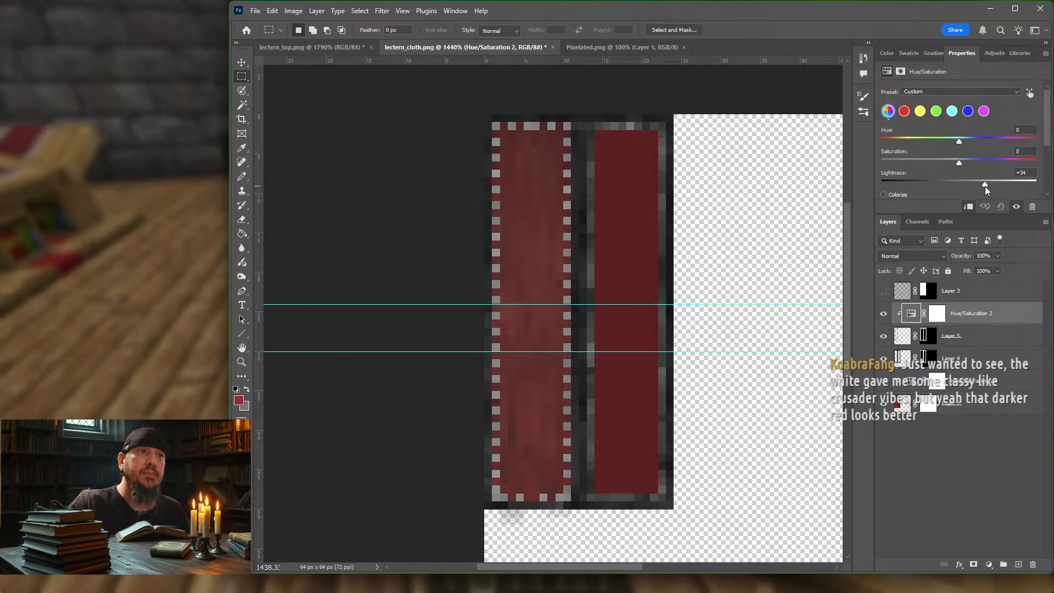
left_click_drag(983, 190, 977, 190)
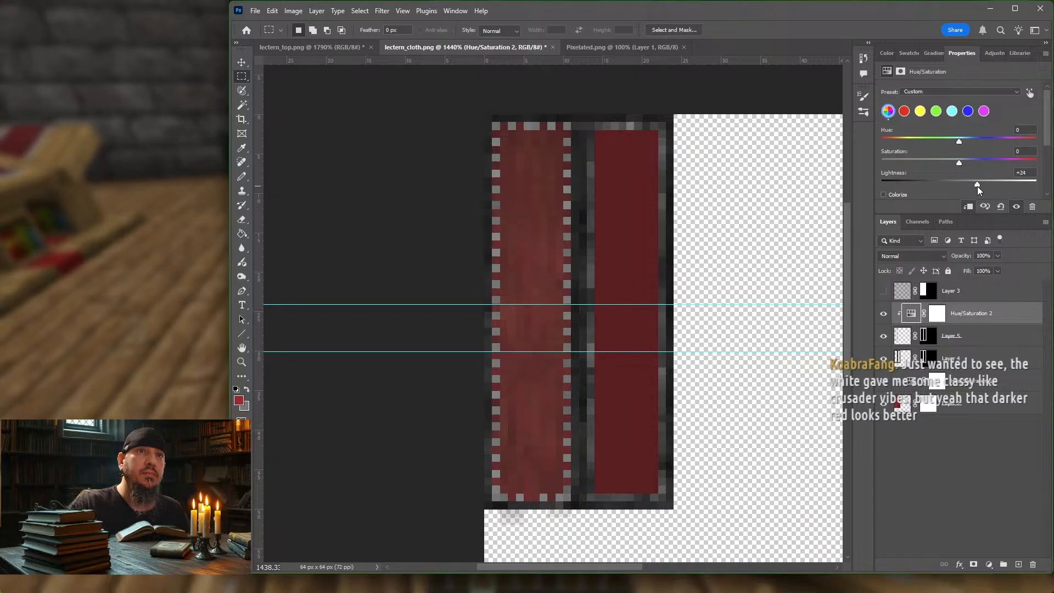
Step: Try a selection 2 px wide and 1 px high on Layer 4 at the striped cloth's left edge, and nudge it downwards
left_click(985, 335)
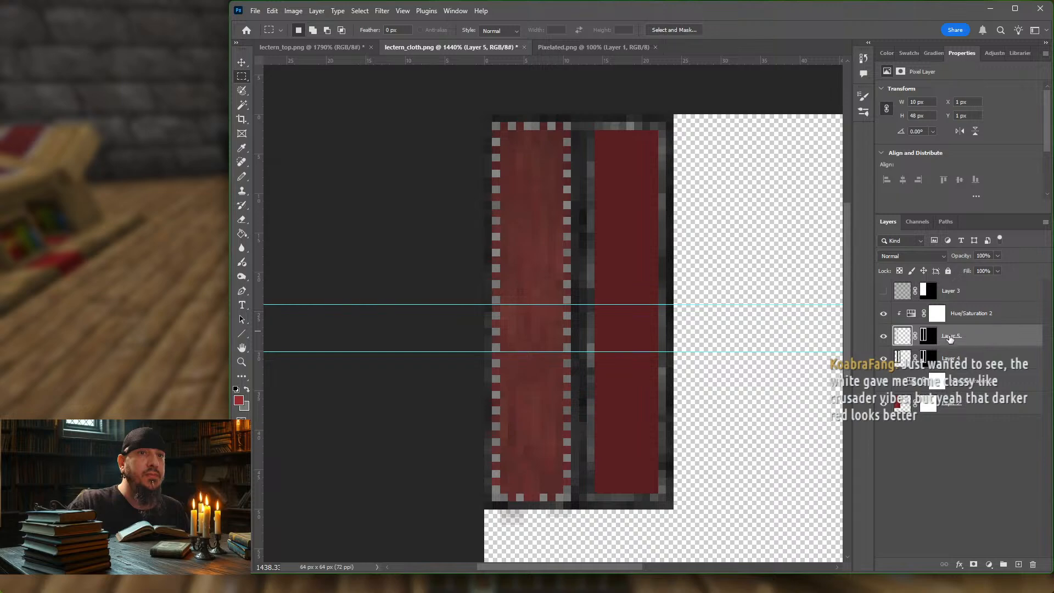
left_click(903, 363)
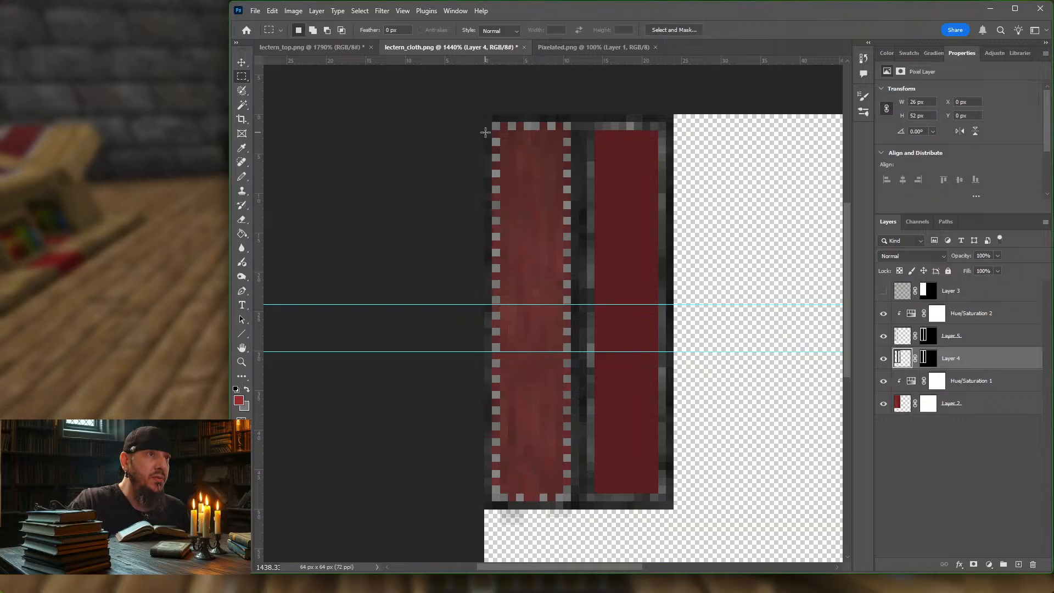
left_click_drag(487, 140, 500, 145)
key("Down")
key("Down")
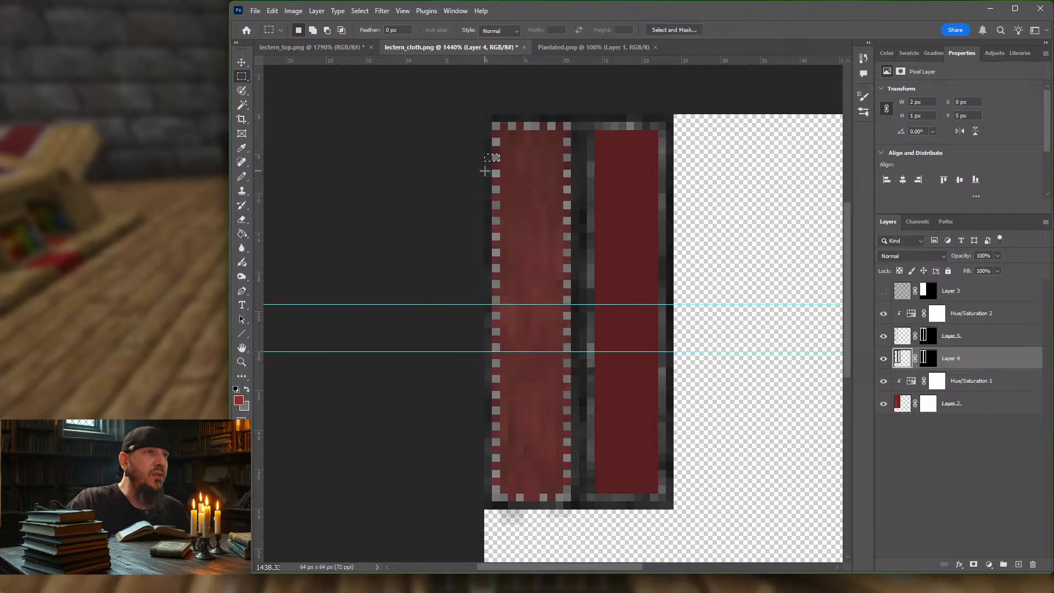
key("Down")
key("Down")
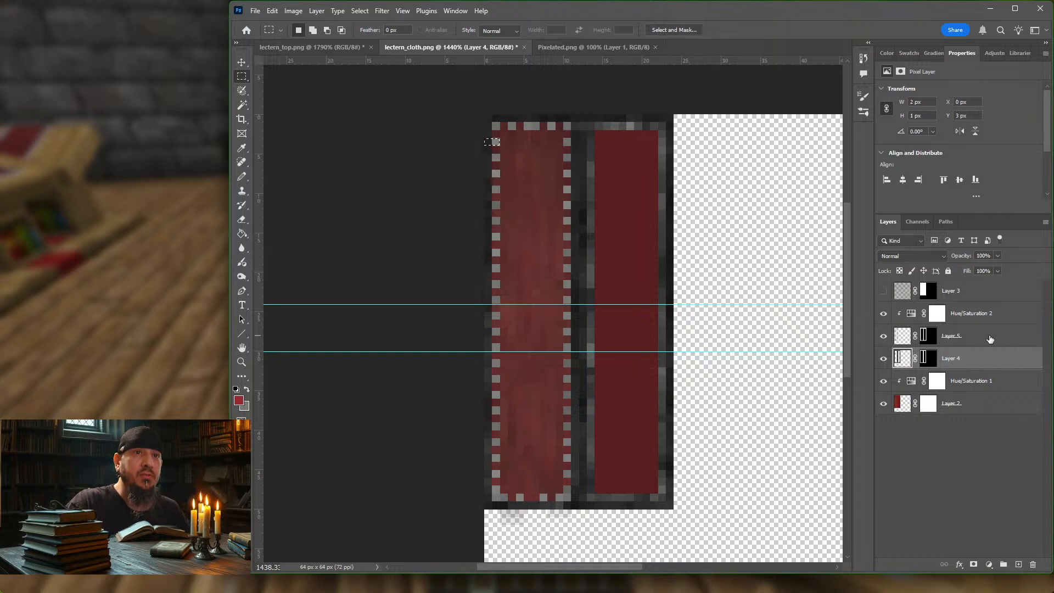
Step: Undo the Hue/Saturation adjustment, the duplicated mask and the Layer 5 copy, returning to the stitching selection on Layer 4
key("ctrl+d")
key("ctrl+z")
key("ctrl+z")
key("ctrl+z")
key("ctrl+z")
key("ctrl+z")
key("ctrl+z")
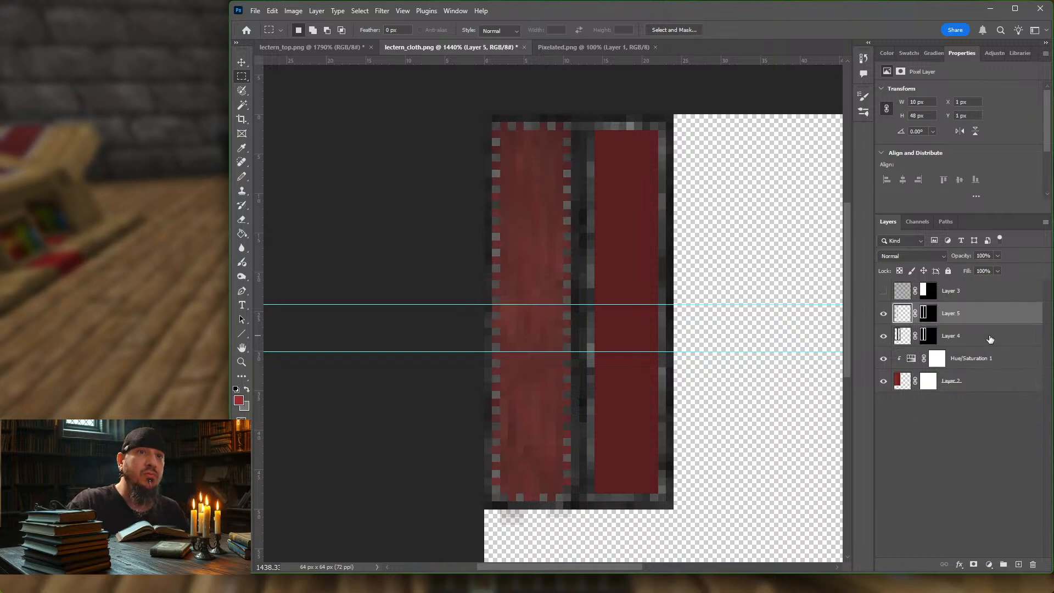
key("ctrl+z")
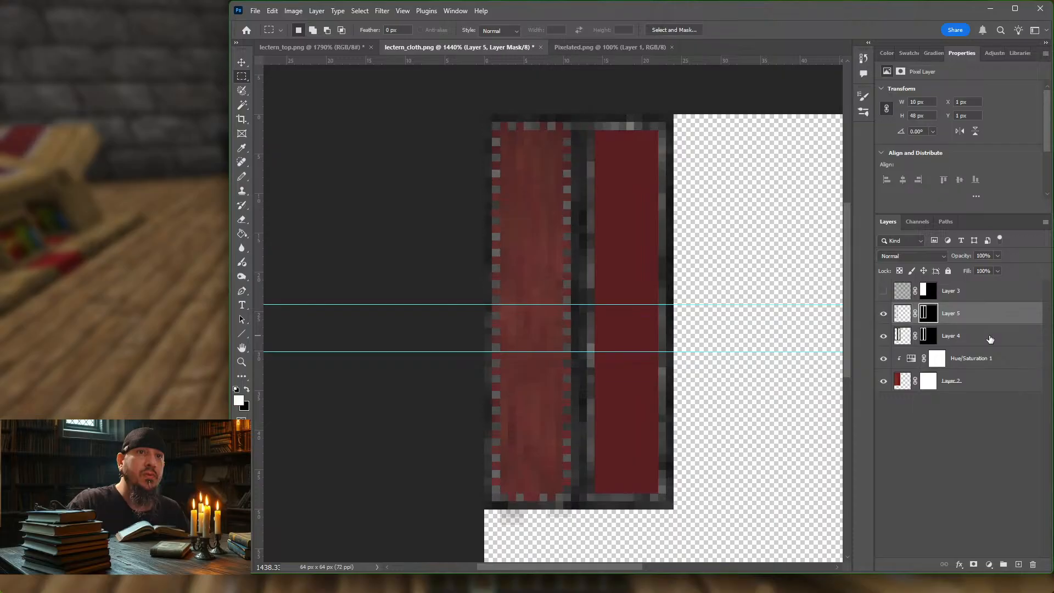
key("ctrl+z")
key("ctrl+z")
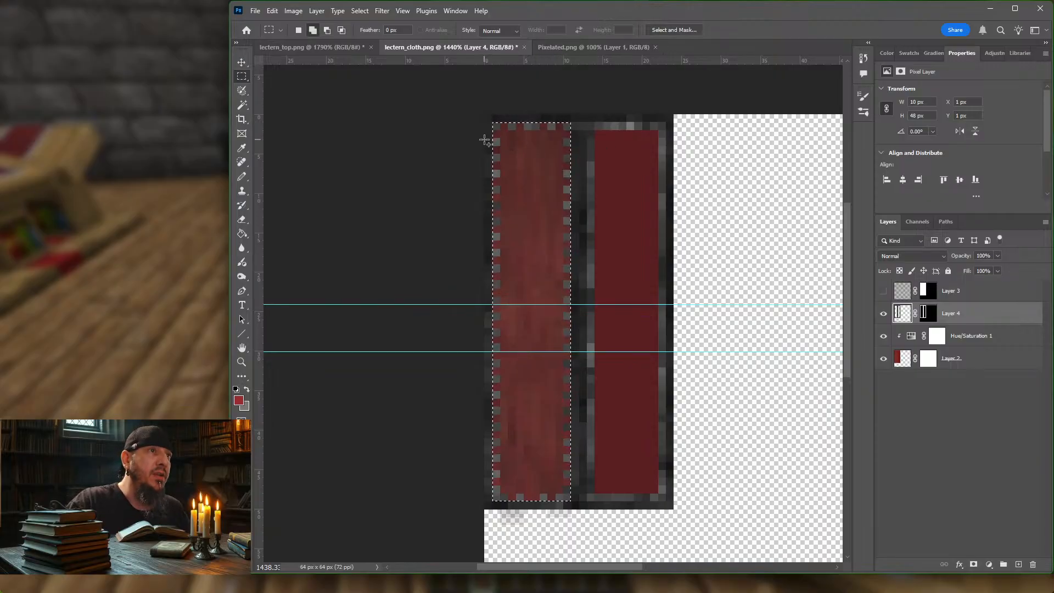
Step: Add alternating single pixels along the striped cloth's outer left edge to the selection, down to just above the upper guide
left_click_drag(484, 140, 496, 195, "shift")
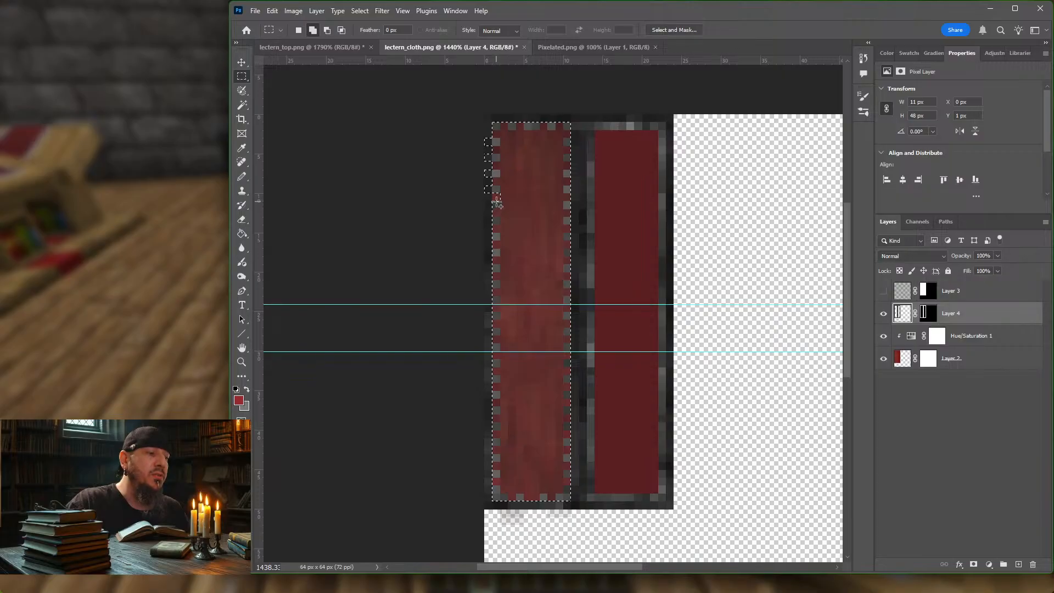
left_click_drag(502, 192, 492, 303, "shift")
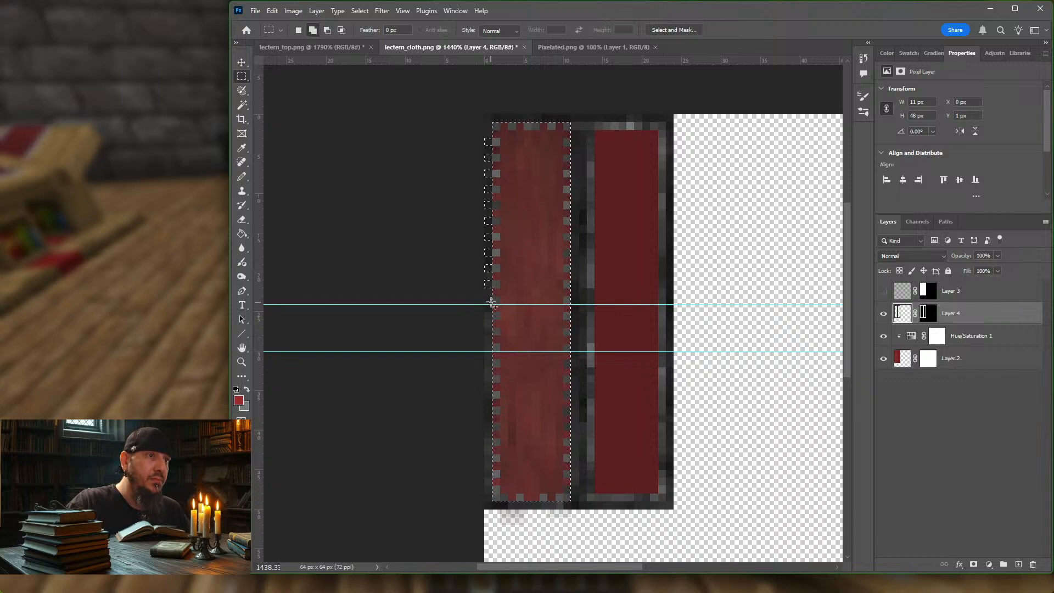
left_click_drag(486, 305, 492, 311, "shift")
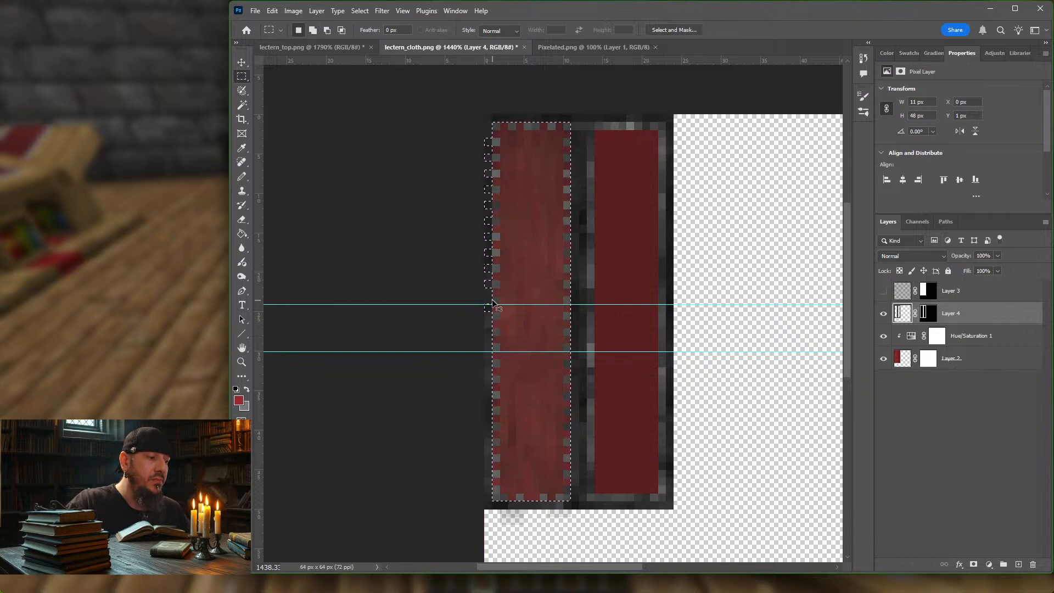
key("ctrl+z")
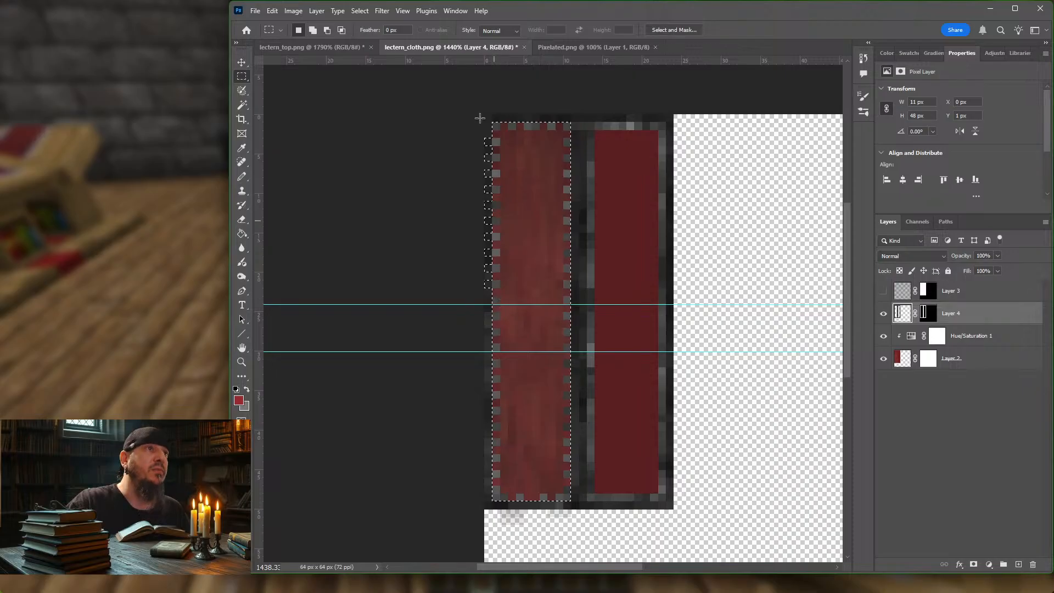
Step: Turn off snapping and add the remaining alternating pixels along the cloth's outer left edge to the selection
left_click(362, 12)
left_click(402, 11)
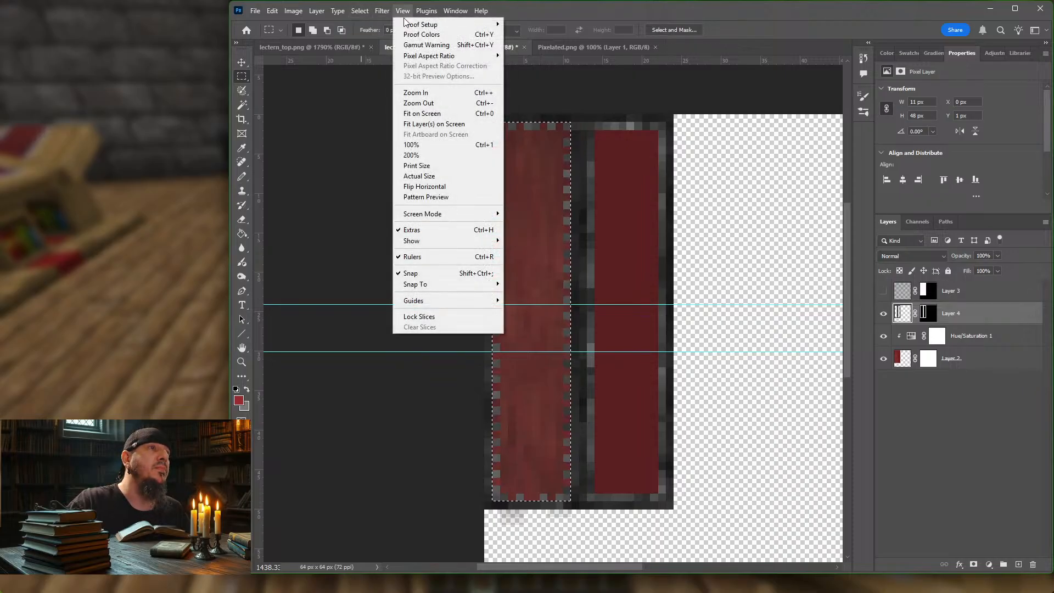
left_click(427, 271)
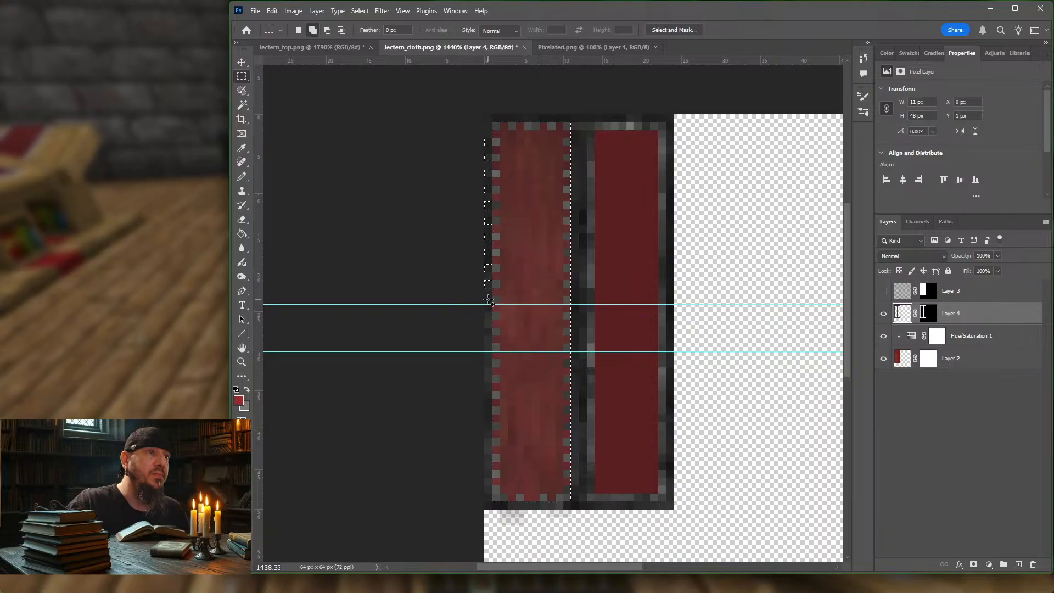
left_click_drag(485, 300, 494, 366, "shift")
left_click_drag(486, 377, 493, 460, "shift")
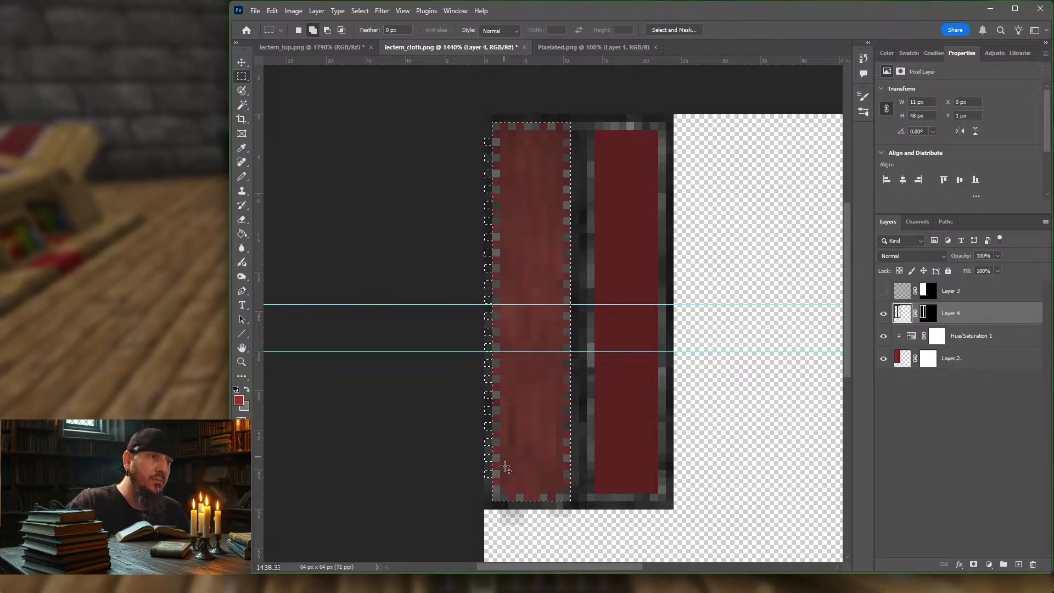
left_click_drag(488, 486, 492, 491, "shift")
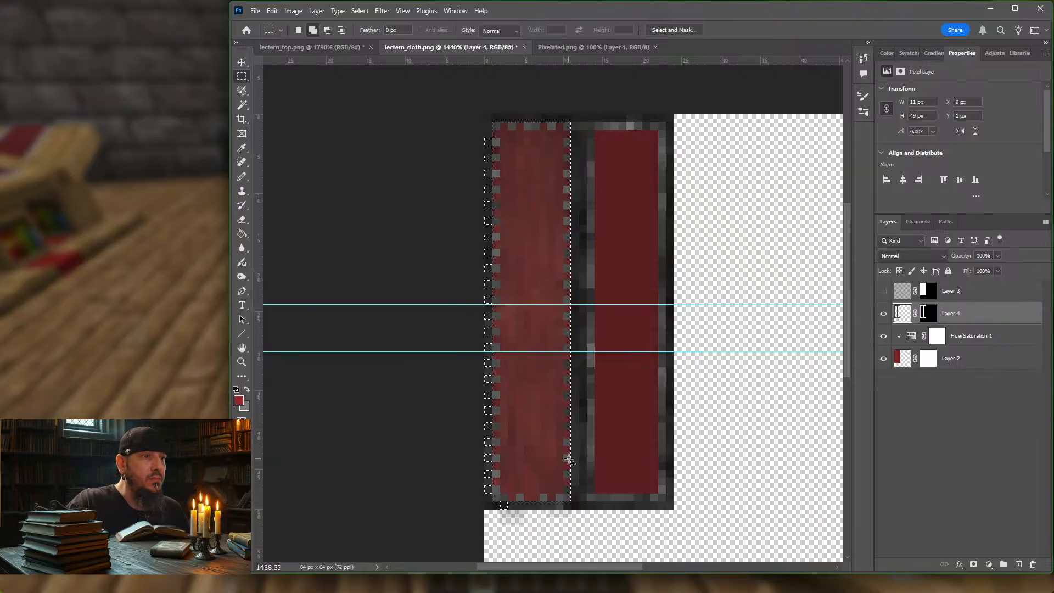
Step: Add alternating single pixels along the cloth's outer bottom, right and top edges to the selection
left_click_drag(523, 501, 575, 381)
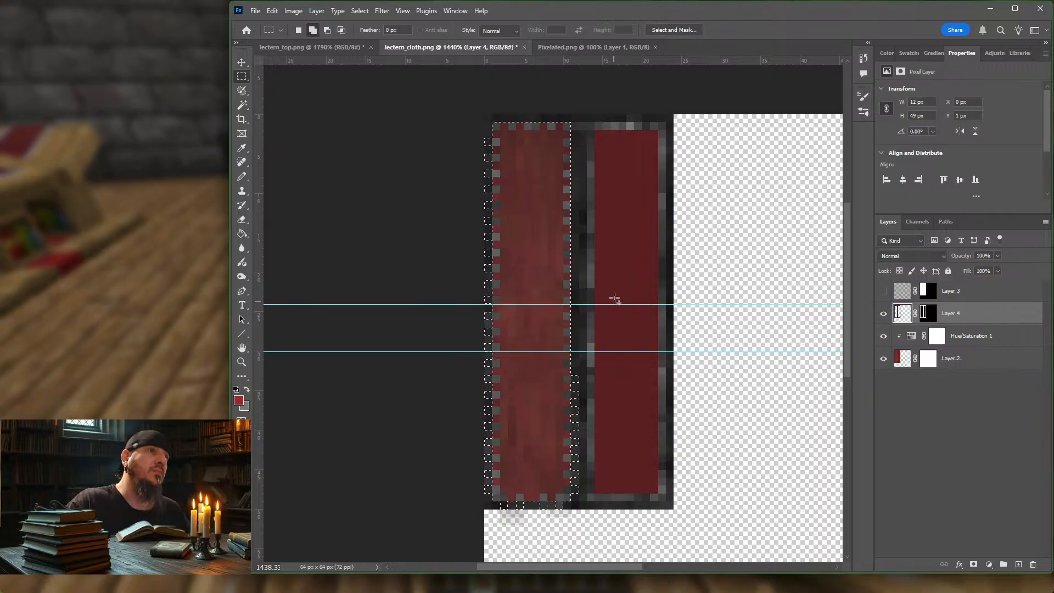
left_click_drag(568, 362, 573, 174)
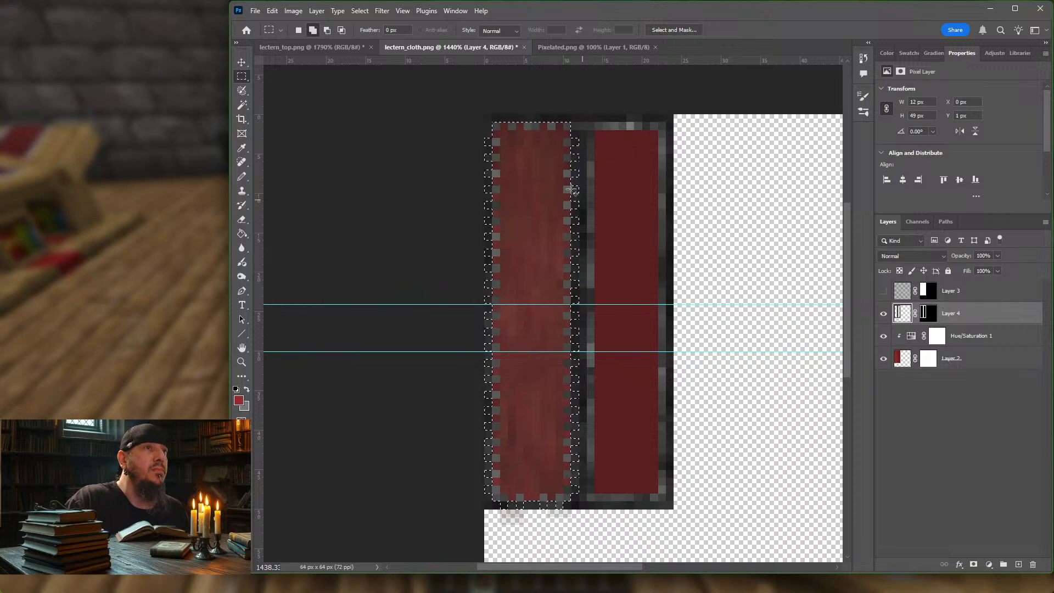
left_click_drag(494, 121, 570, 114)
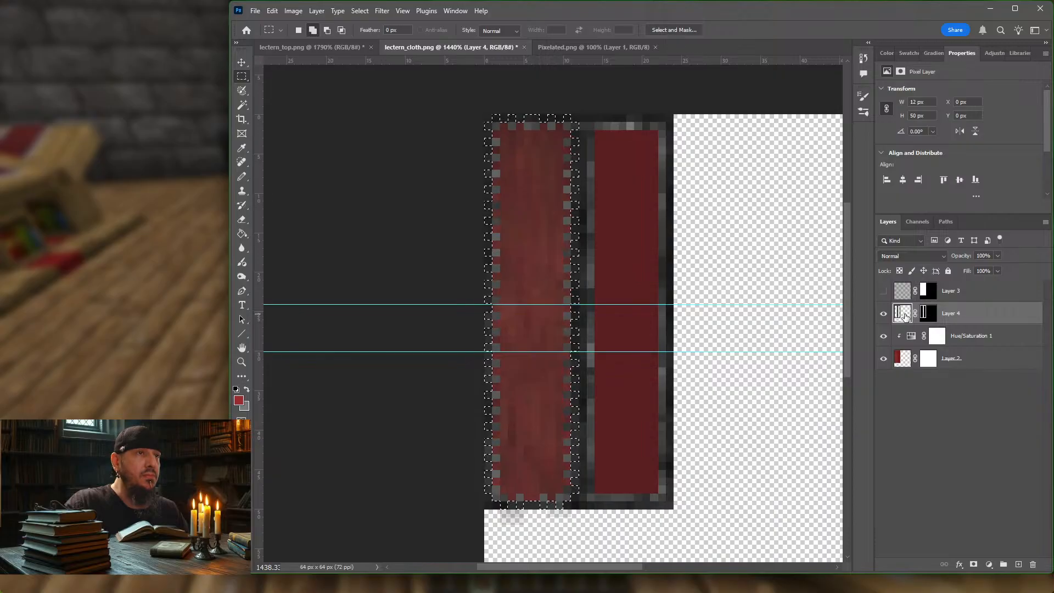
Step: Copy the selected Layer 4 pixels to a new layer, and inspect it by temporarily hiding Layer 4 and Layer 2
key("ctrl+j")
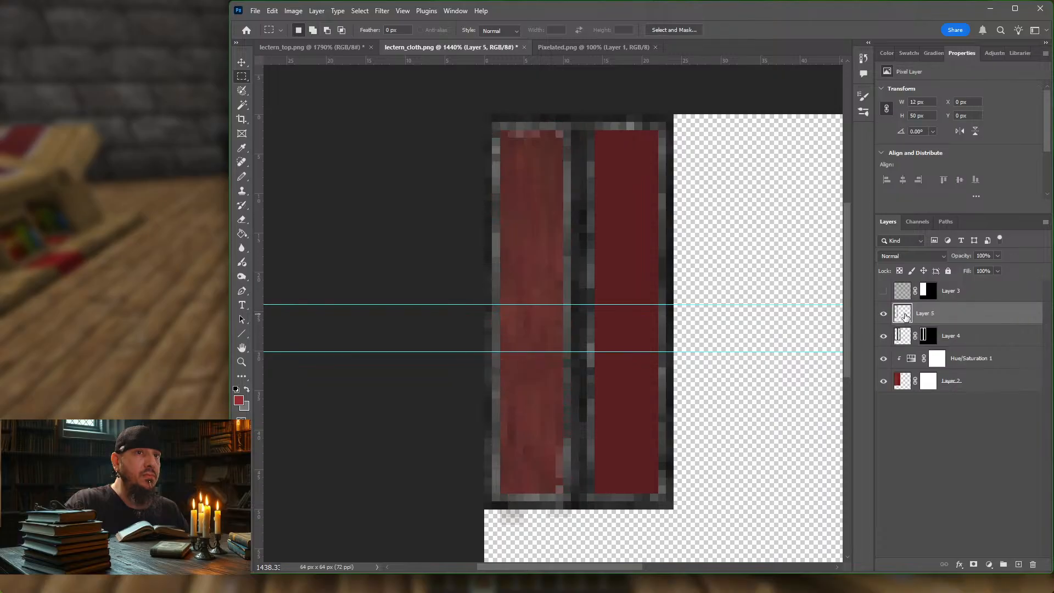
left_click(883, 336)
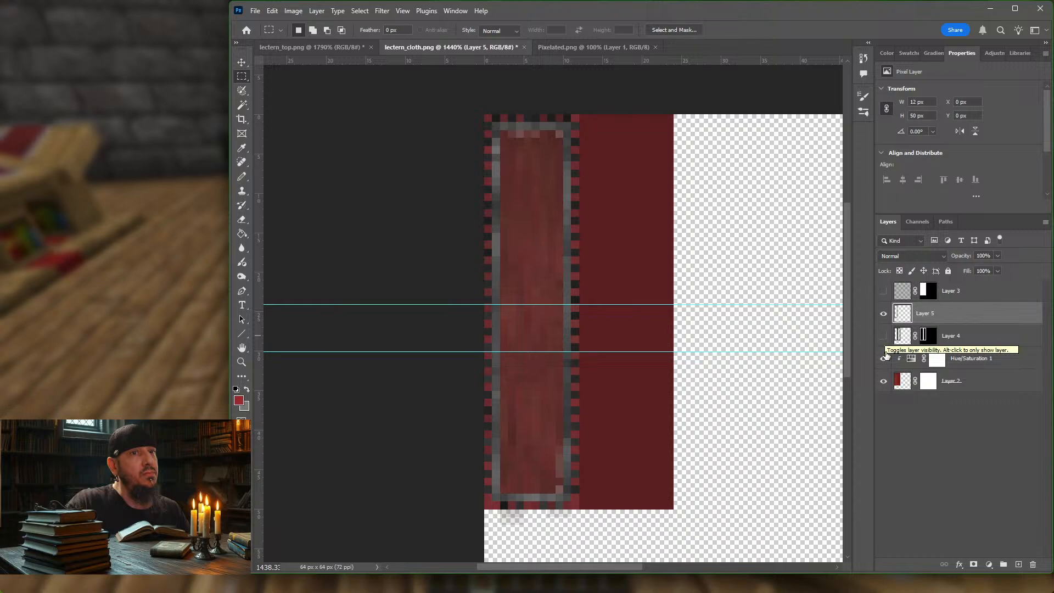
left_click(884, 382)
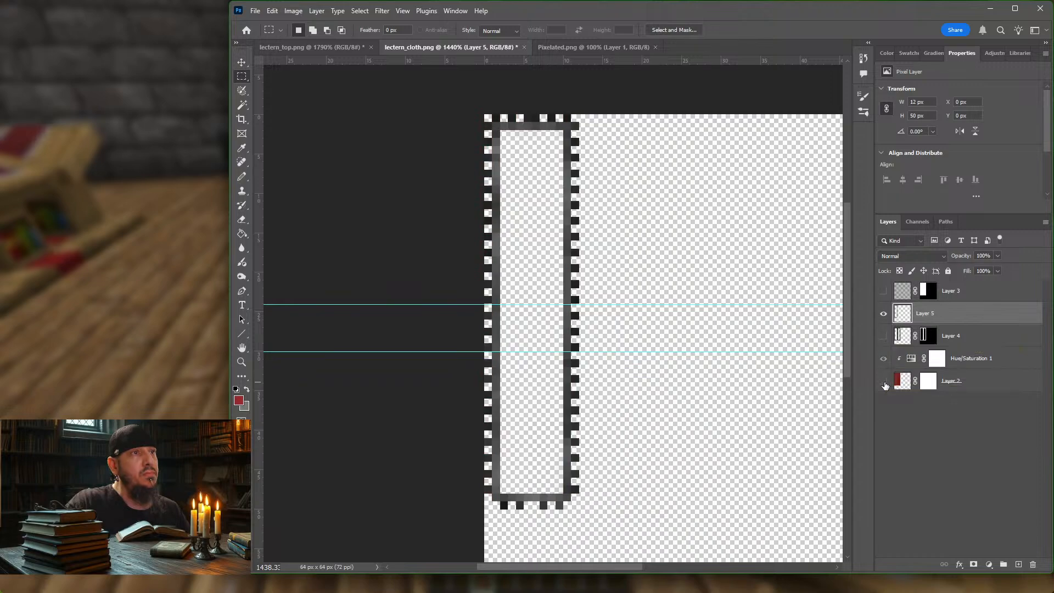
left_click(884, 382)
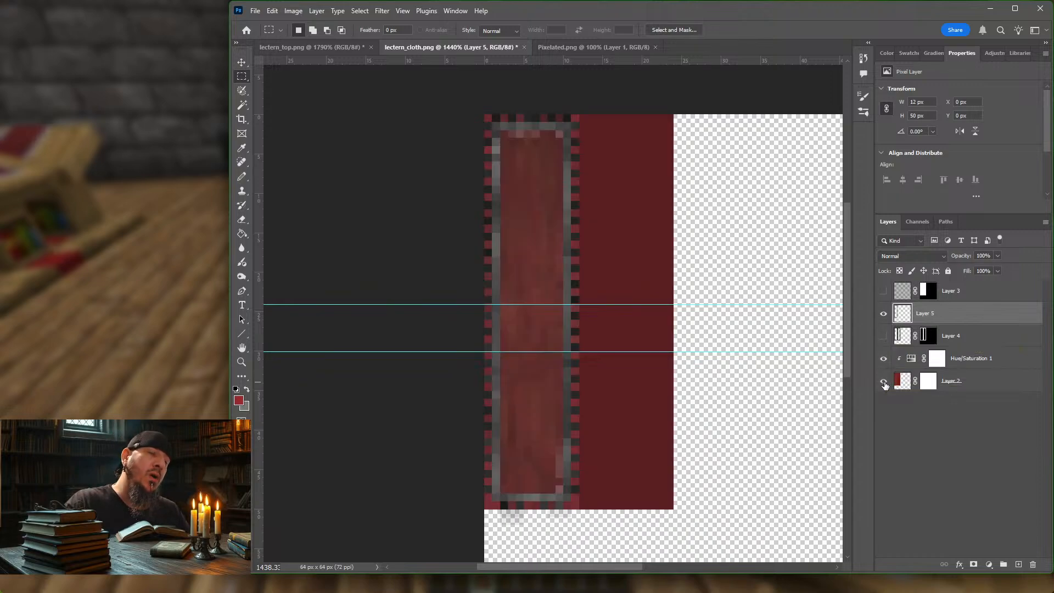
left_click(883, 336)
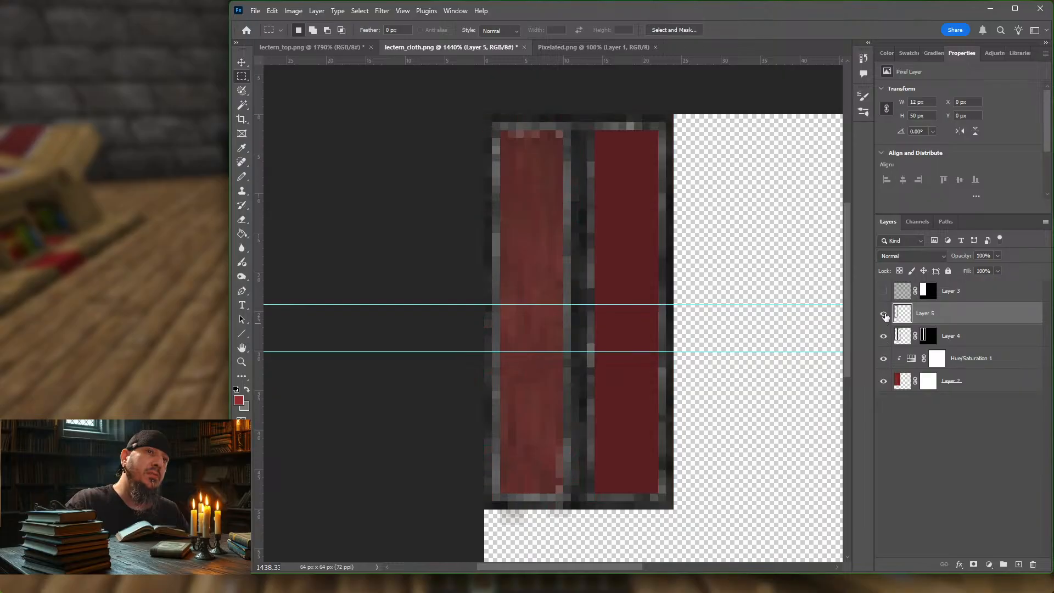
Step: Load Layer 4's mask as a selection and duplicate that mask onto Layer 5
left_click(928, 336, "ctrl")
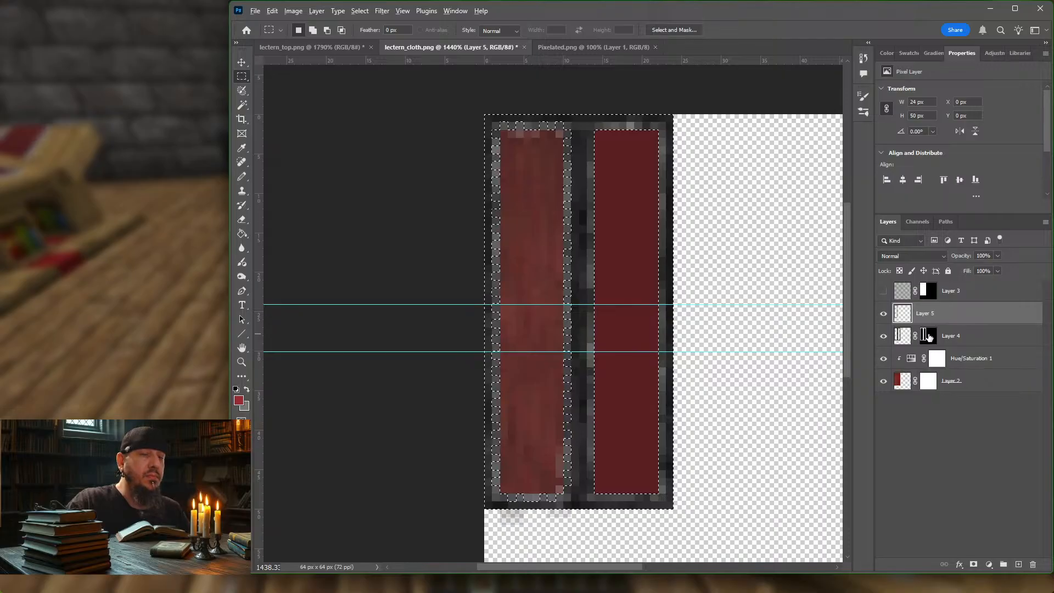
left_click_drag(927, 336, 931, 313)
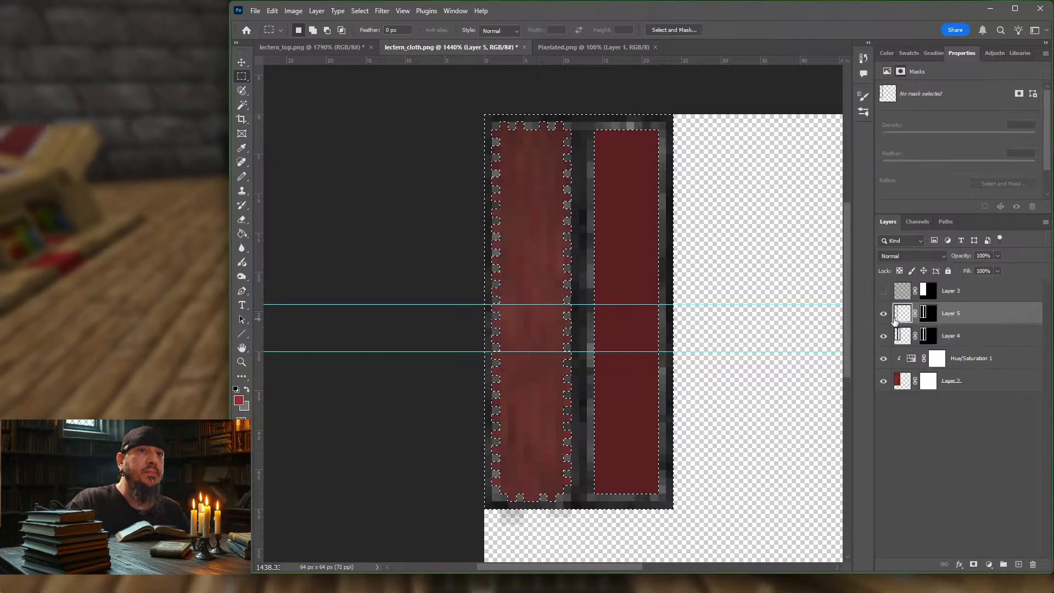
Step: Compare the cloth with and without Layer 5, then clear the pixel selection with Layer 5 active
left_click(902, 314)
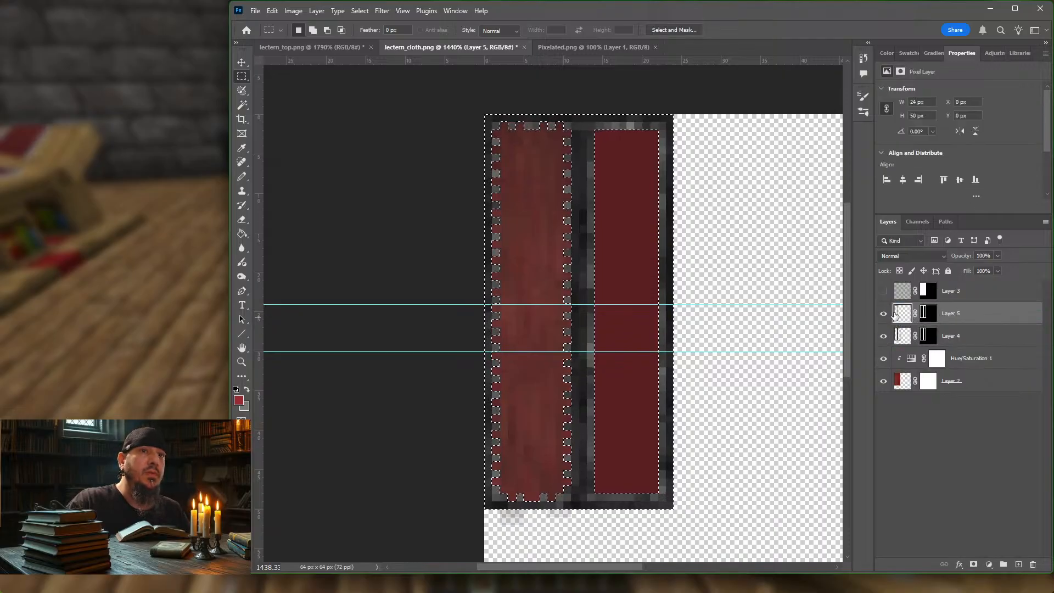
left_click(884, 314)
left_click(884, 314)
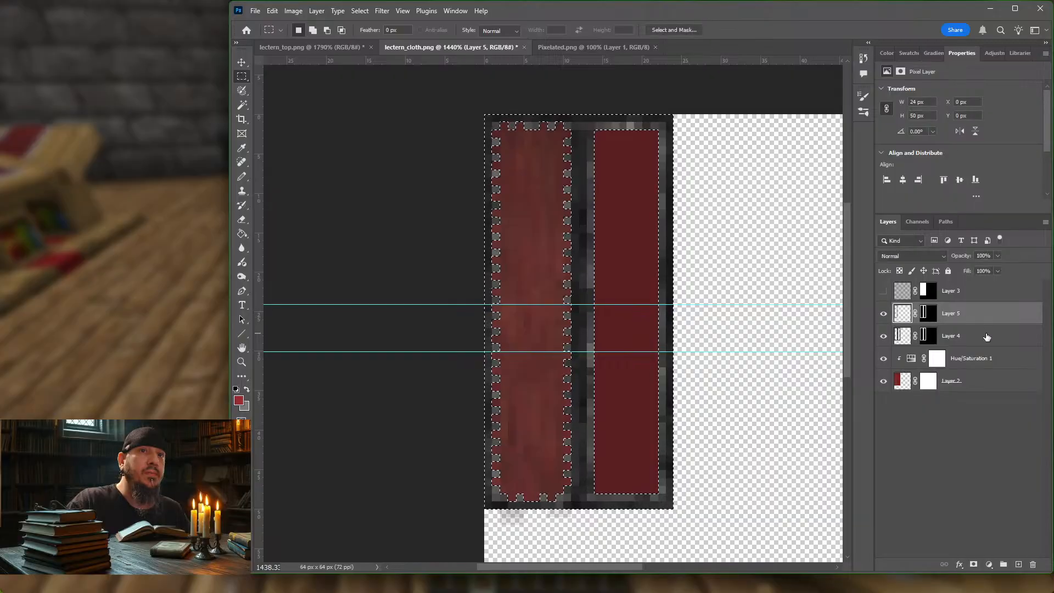
left_click(985, 337)
left_click(983, 321)
key("ctrl+d")
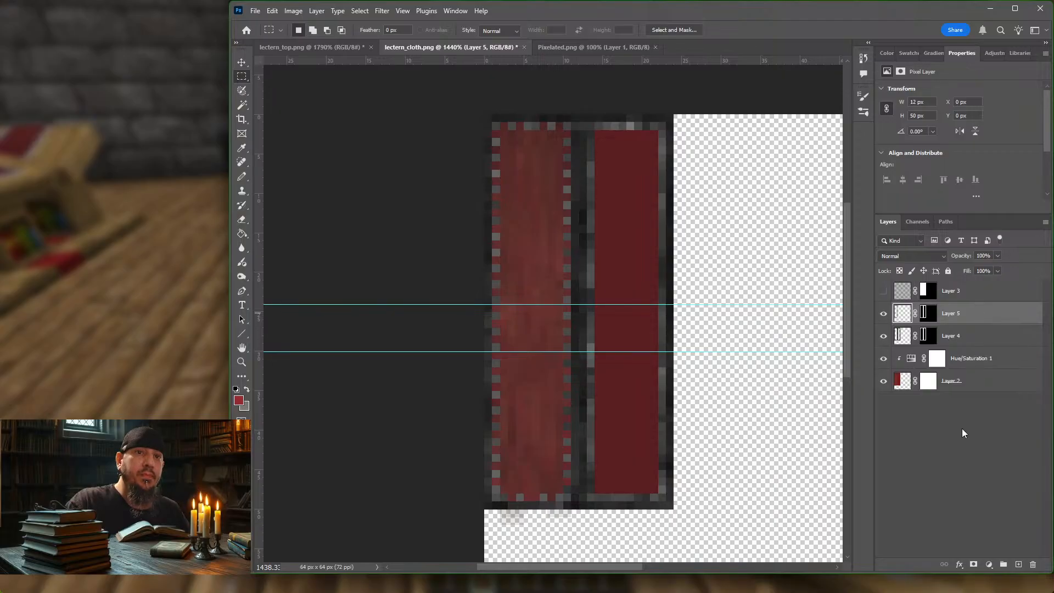
Step: Clip a Hue/Saturation adjustment to Layer 5 and set its Lightness to +10
left_click(989, 565)
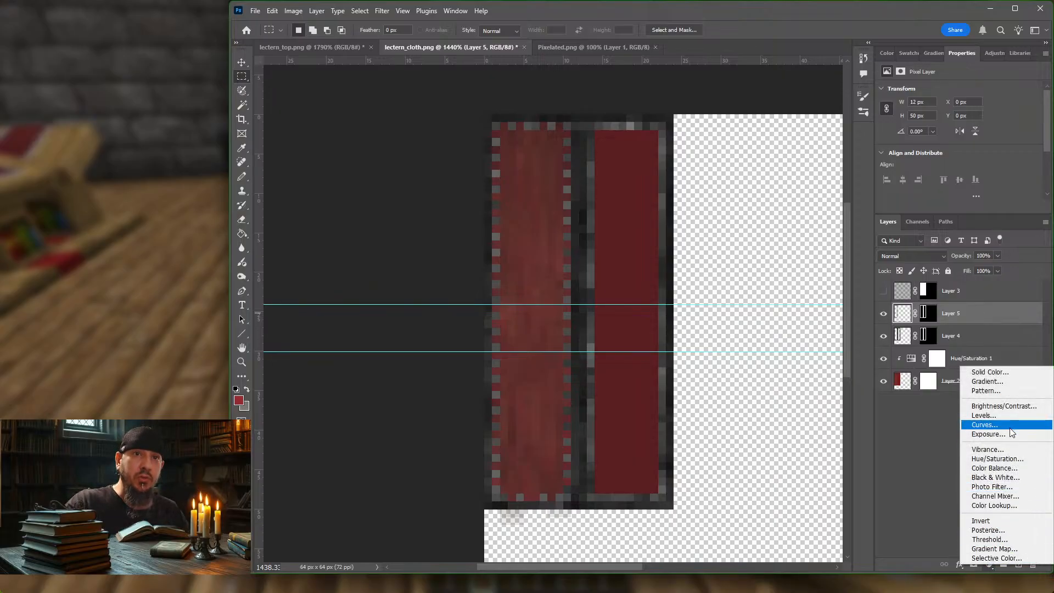
left_click(1000, 461)
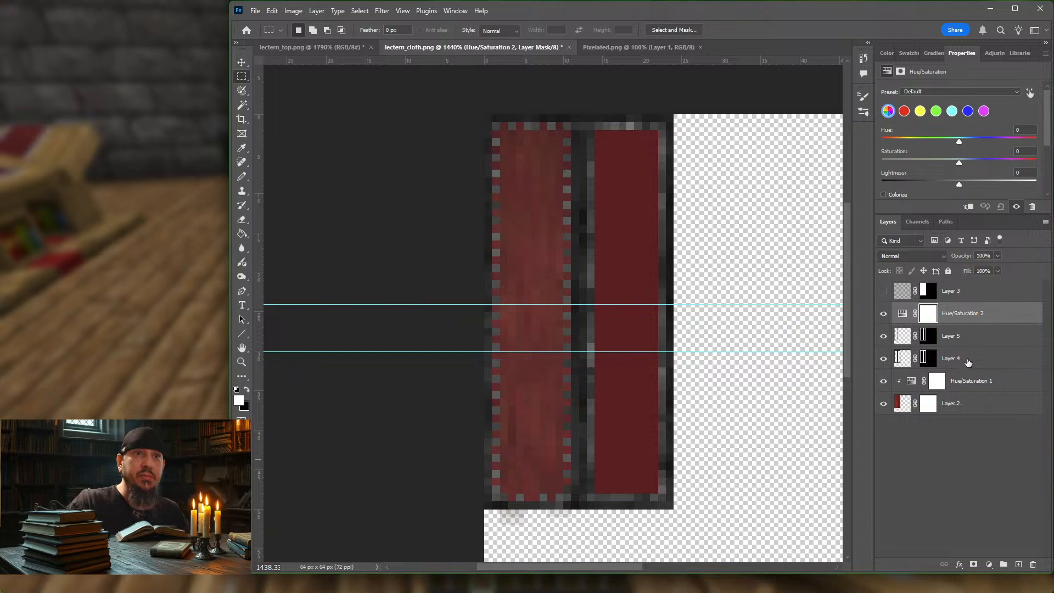
left_click(975, 324, "alt")
left_click(1011, 321)
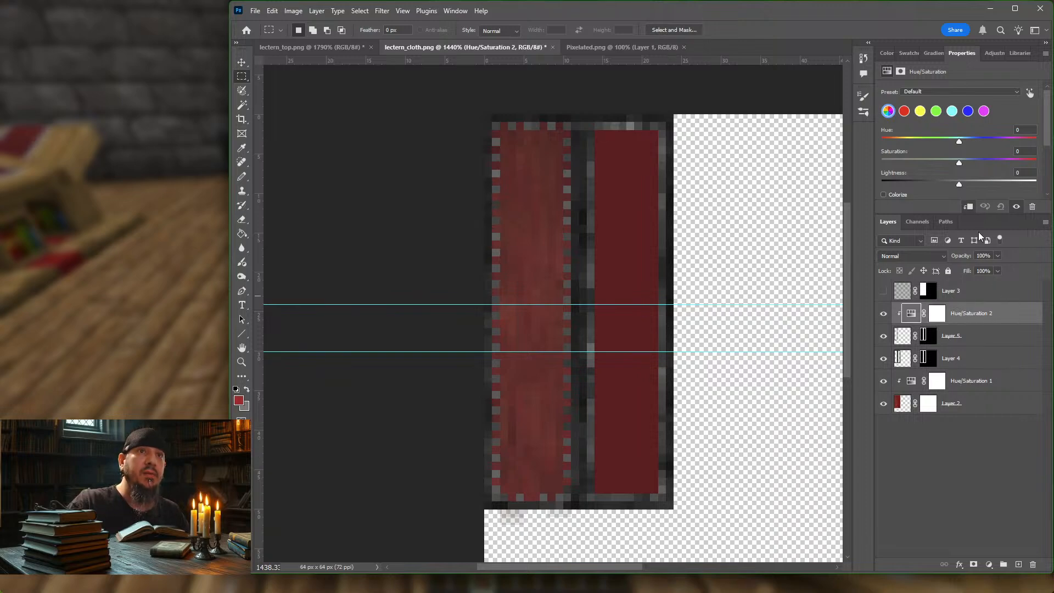
left_click_drag(959, 183, 964, 184)
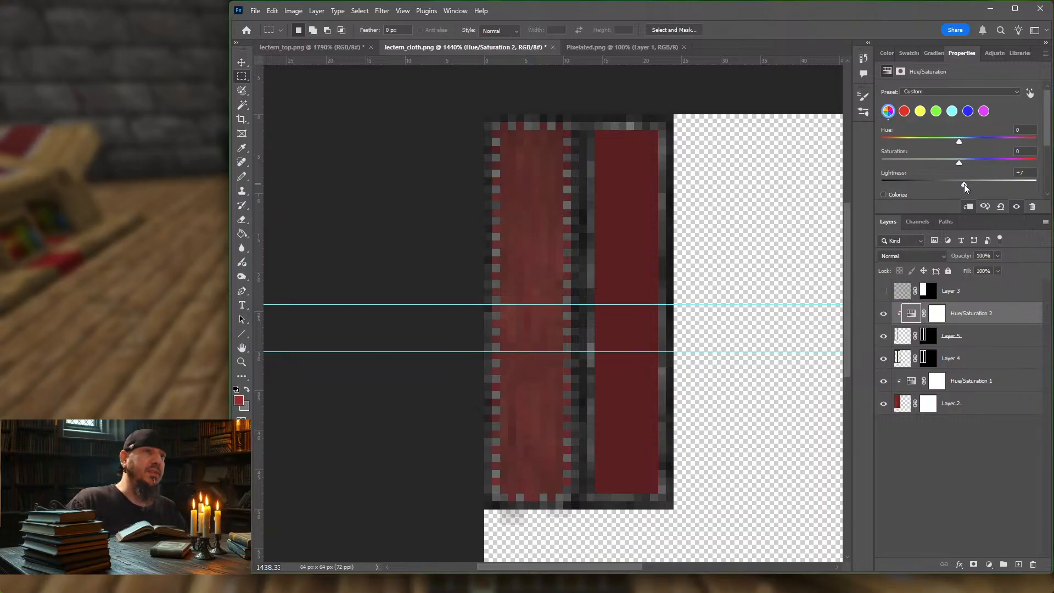
mouse_move(964, 183)
left_mouse_down()
mouse_move(977, 183)
mouse_move(930, 182)
mouse_move(1018, 181)
mouse_move(966, 179)
left_mouse_up()
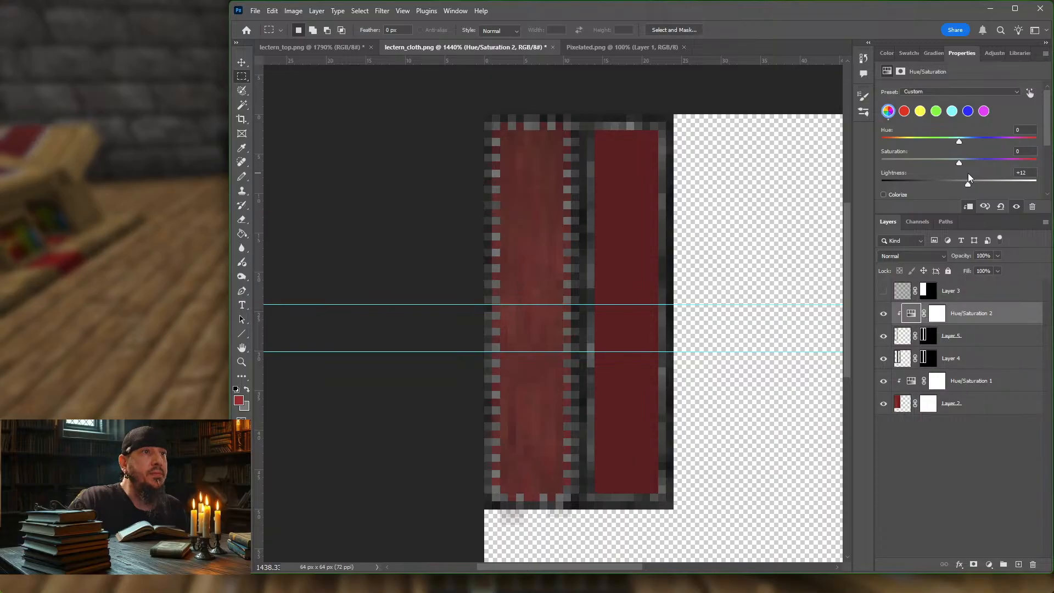
left_click_drag(969, 174, 964, 175)
Step: Clip a Hue/Saturation adjustment to Layer 4 and set its Lightness to -6
left_click(903, 358)
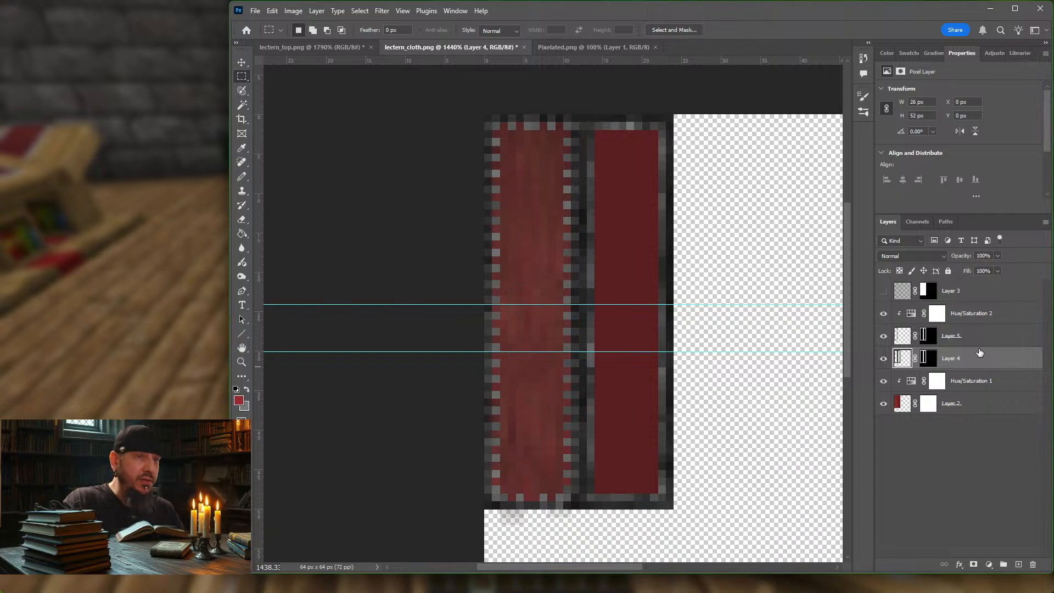
left_click(989, 565)
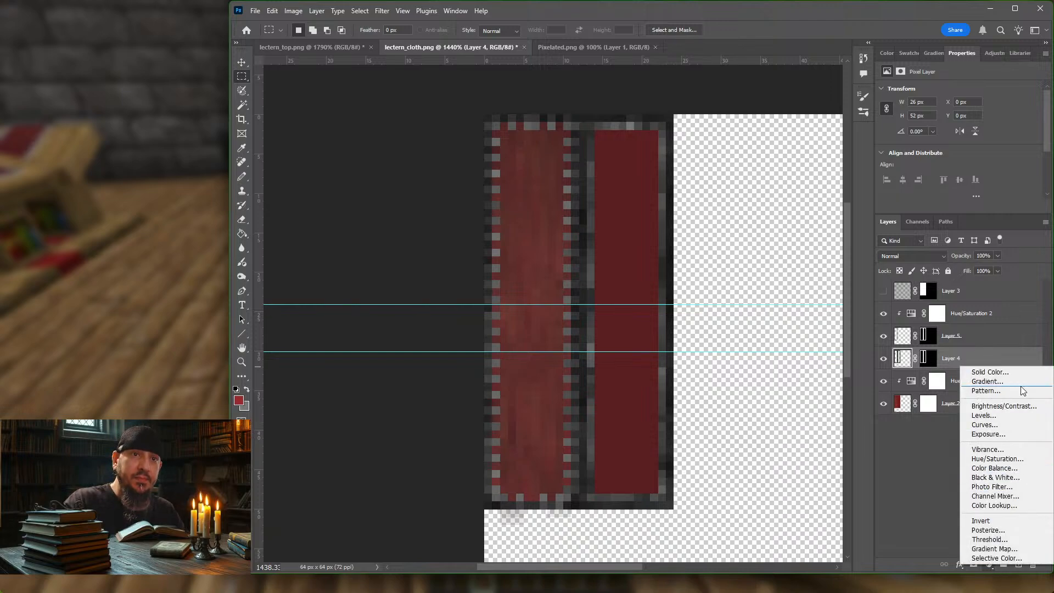
left_click(997, 459)
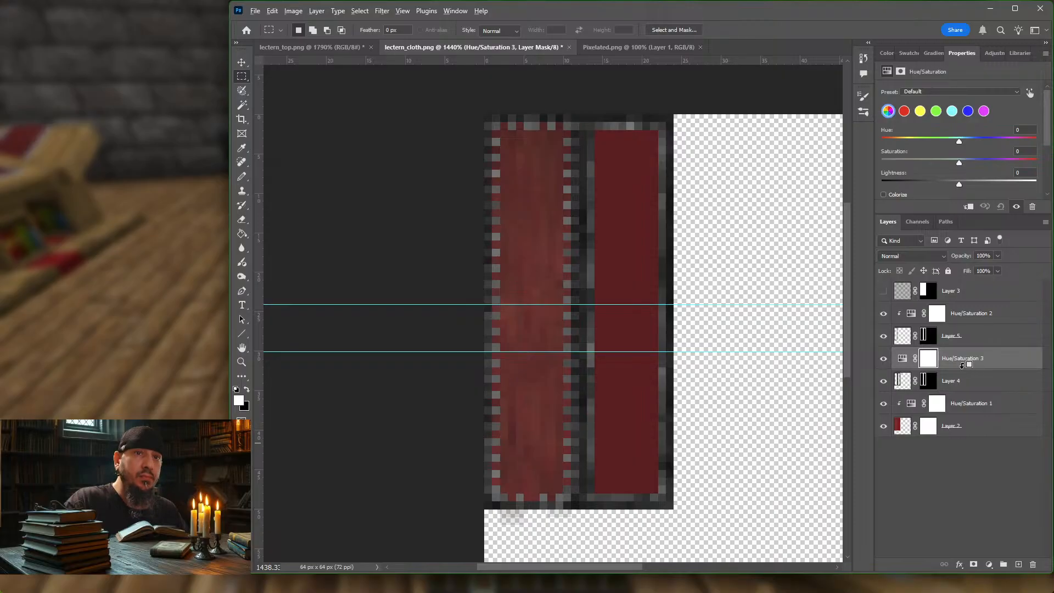
left_click(970, 369, "alt")
left_click(1000, 362)
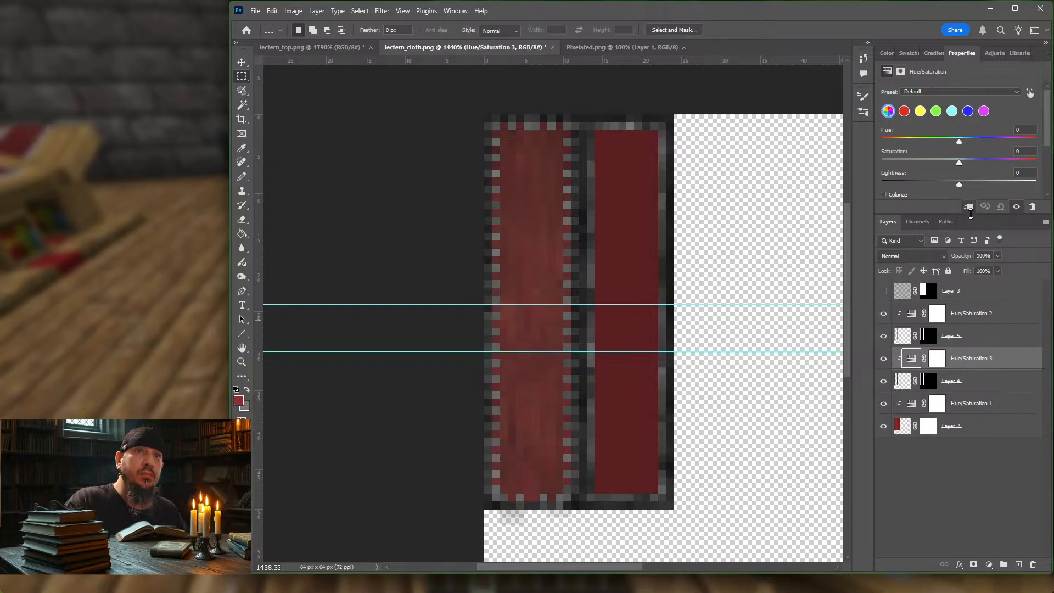
mouse_move(960, 185)
left_mouse_down()
mouse_move(935, 187)
mouse_move(973, 186)
mouse_move(915, 187)
mouse_move(963, 184)
mouse_move(954, 188)
left_mouse_up()
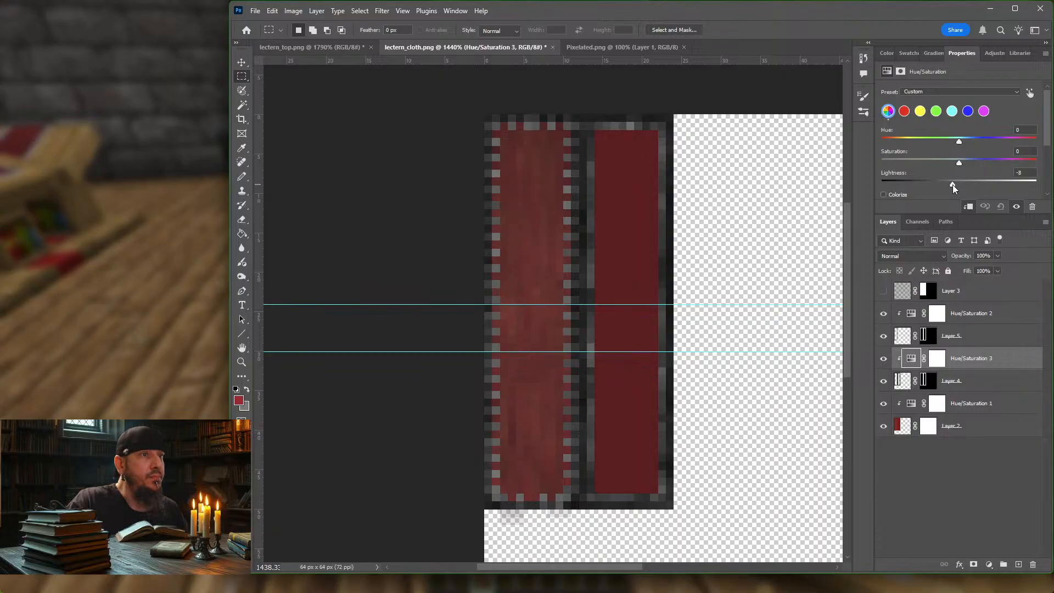
left_click_drag(953, 184, 956, 184)
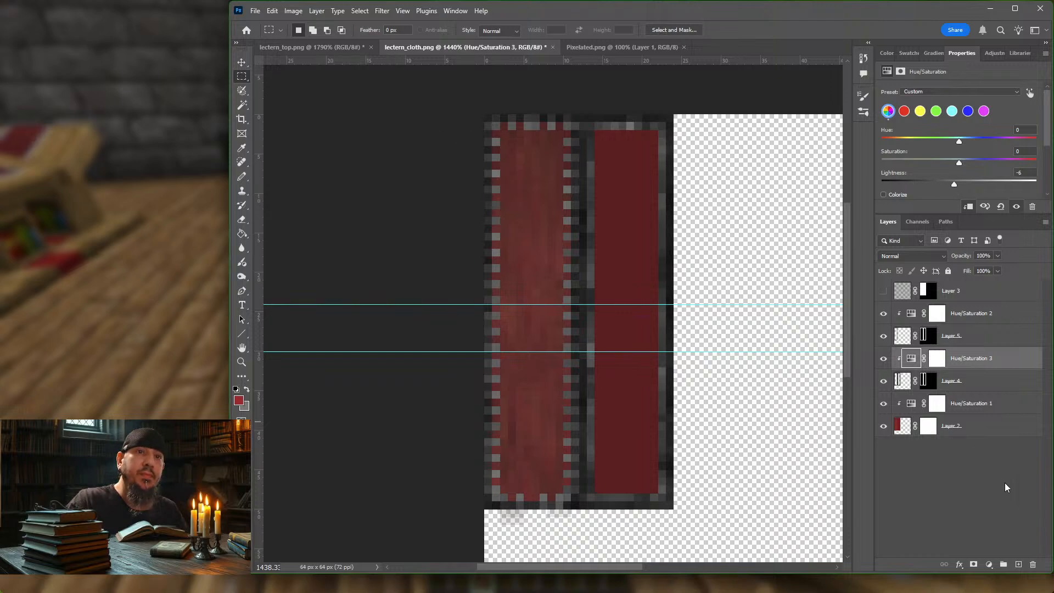
Step: Select Layer 2 and export the texture for web as a 32-colour PNG-8, overwriting lectern_cloth.png in the block folder
left_click(984, 442)
left_click(994, 426)
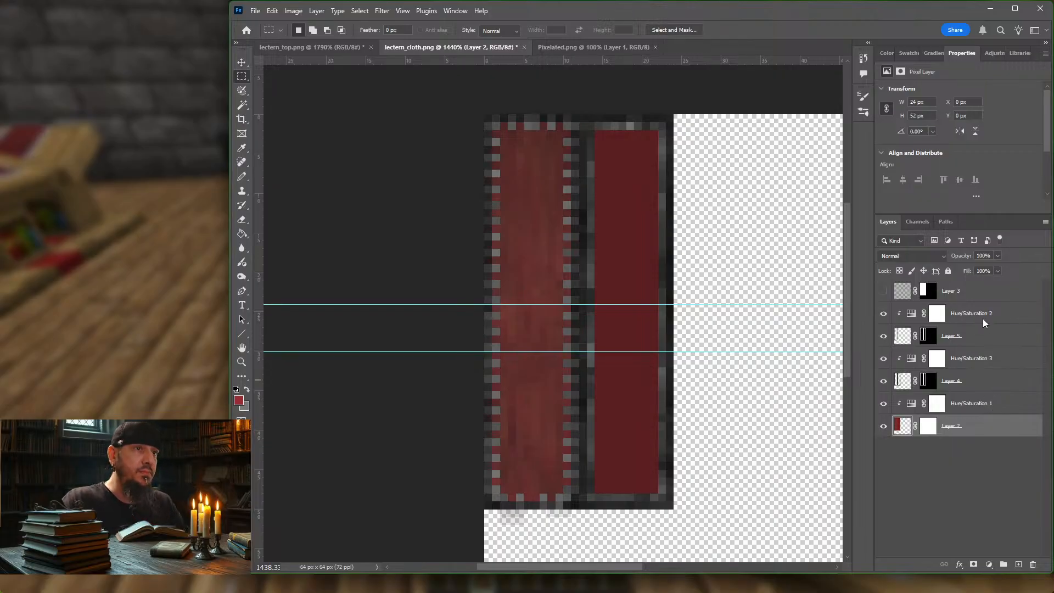
key("ctrl+alt+shift+s")
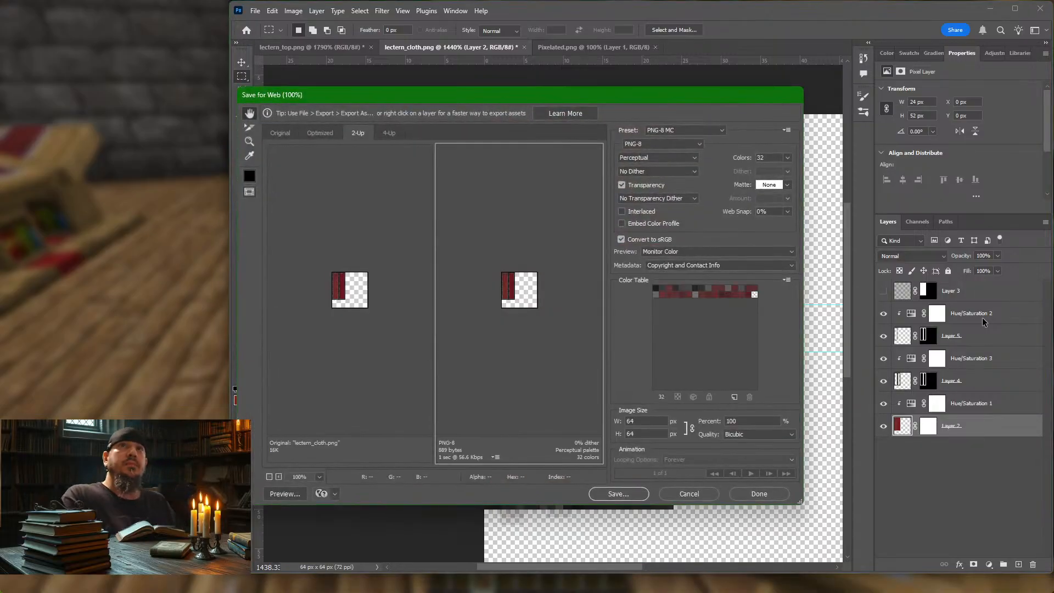
key("Return")
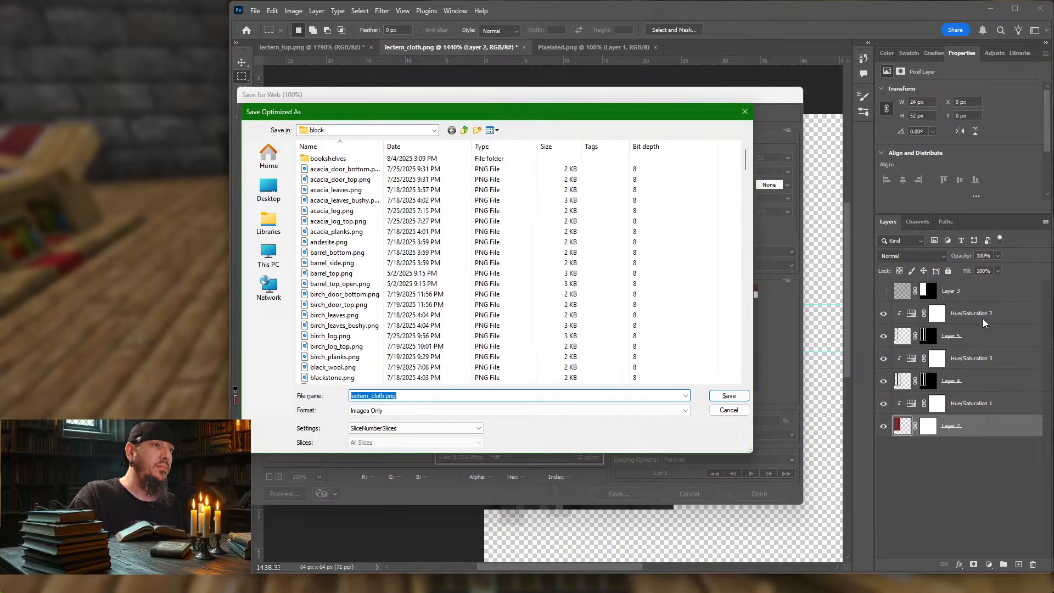
key("Return")
key("Return")
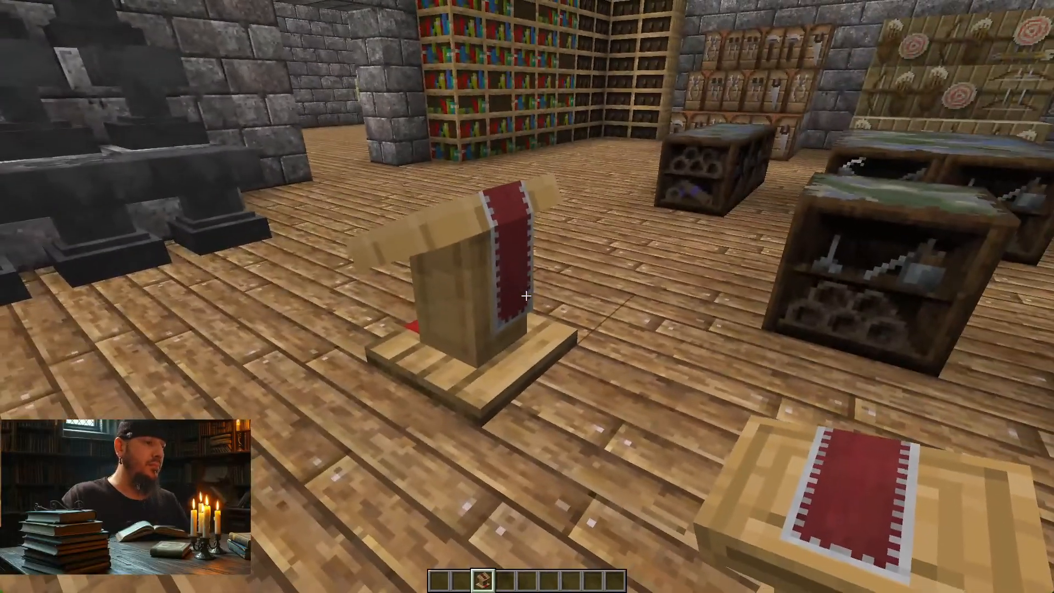
Step: Switch to Minecraft, reload the resource packs and examine the lectern's cloth border from several sides
key("F3+t")
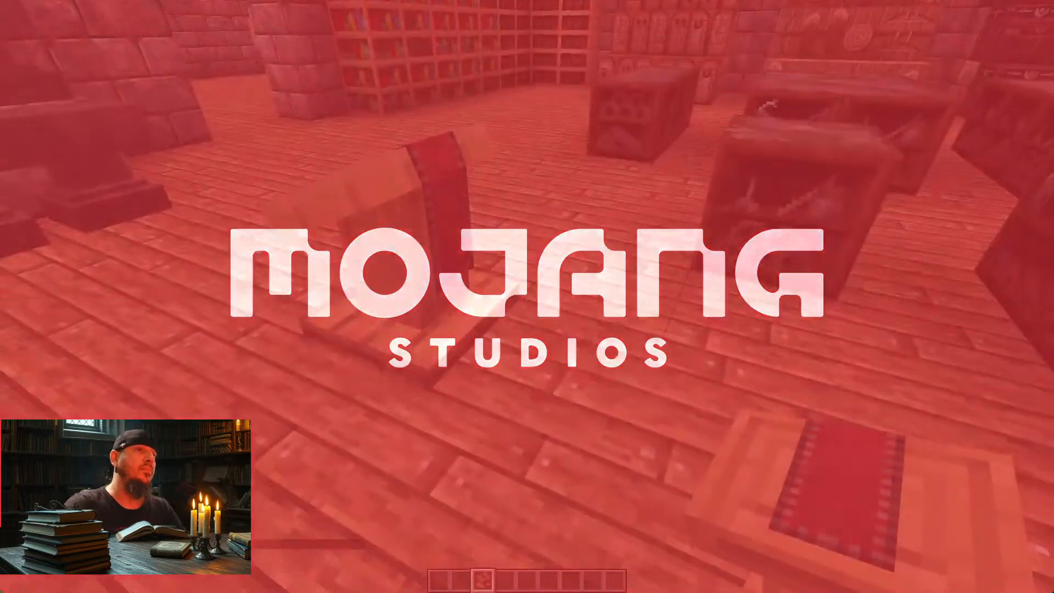
key("a")
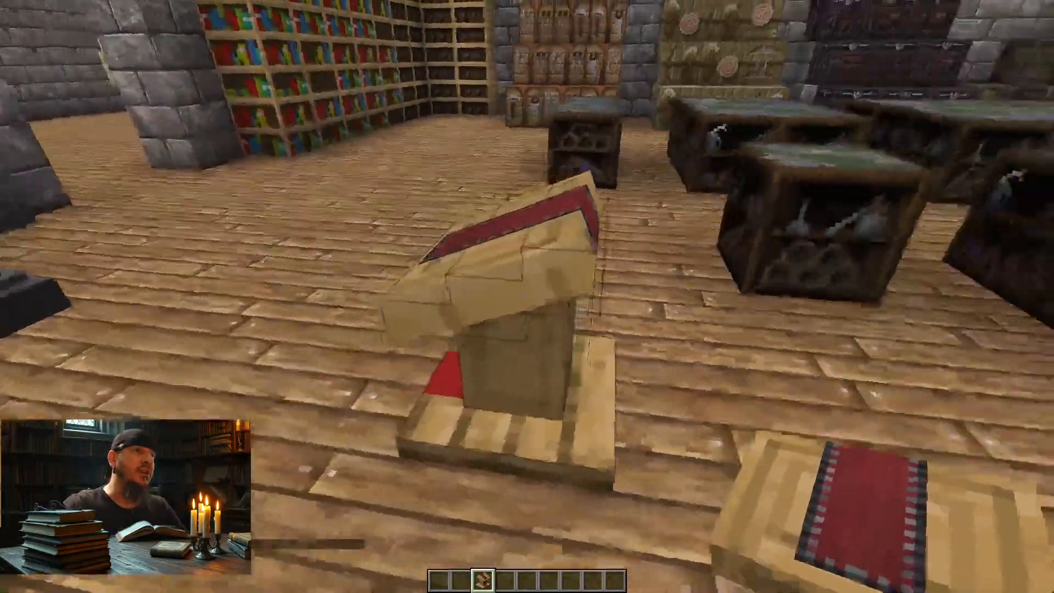
key("w")
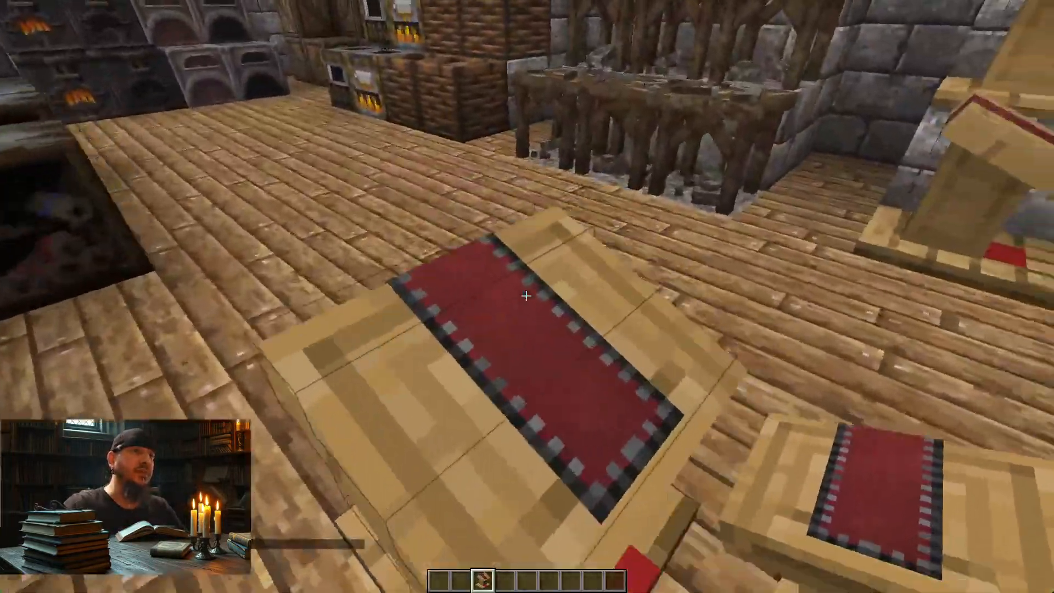
key("d")
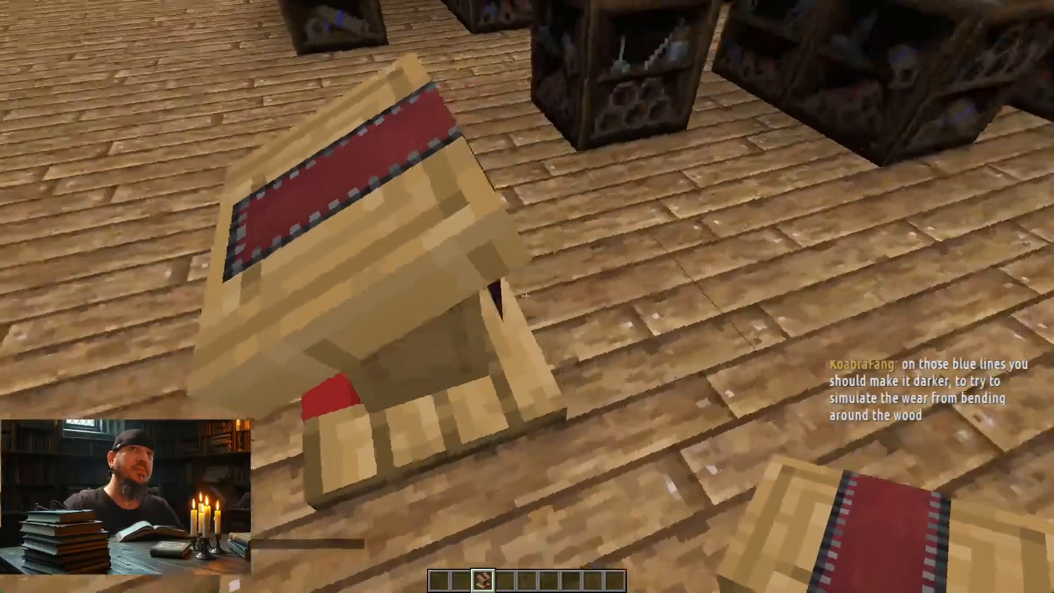
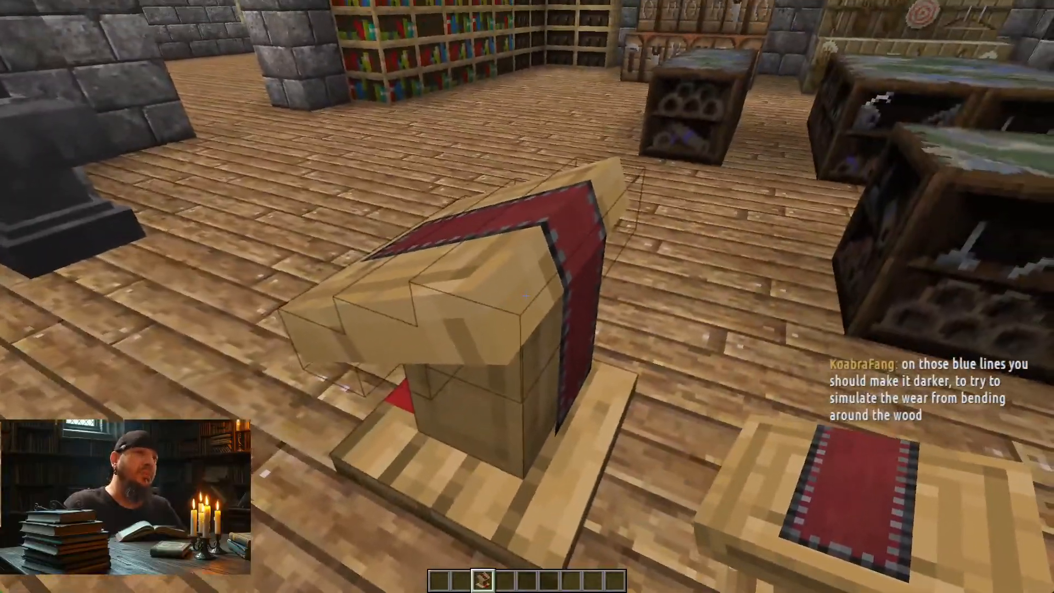
Step: Walk around the placed lectern and examine its red cloth and border from the top, sides and back
key("d")
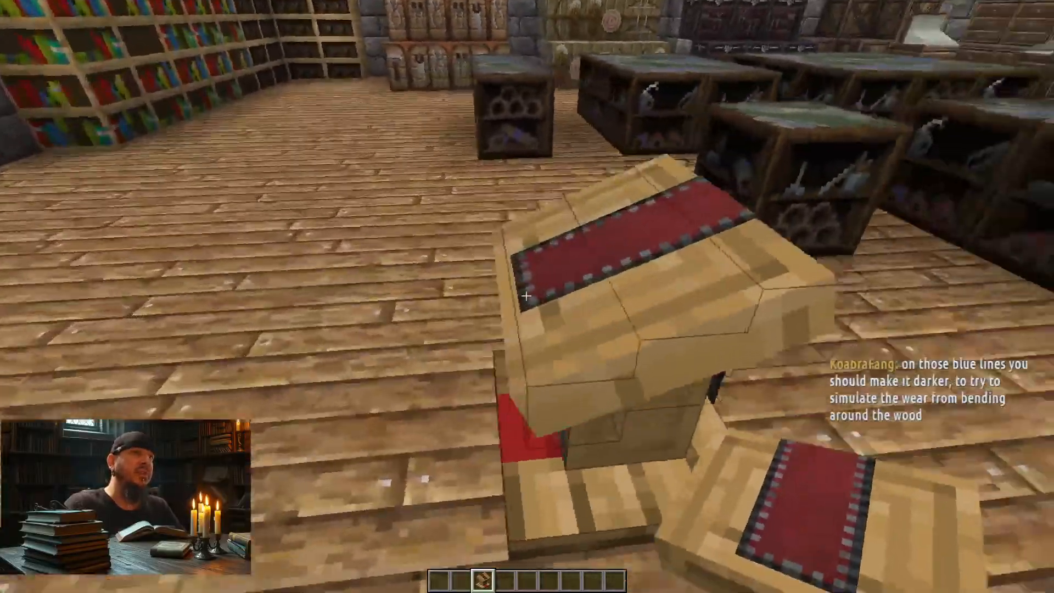
key("d")
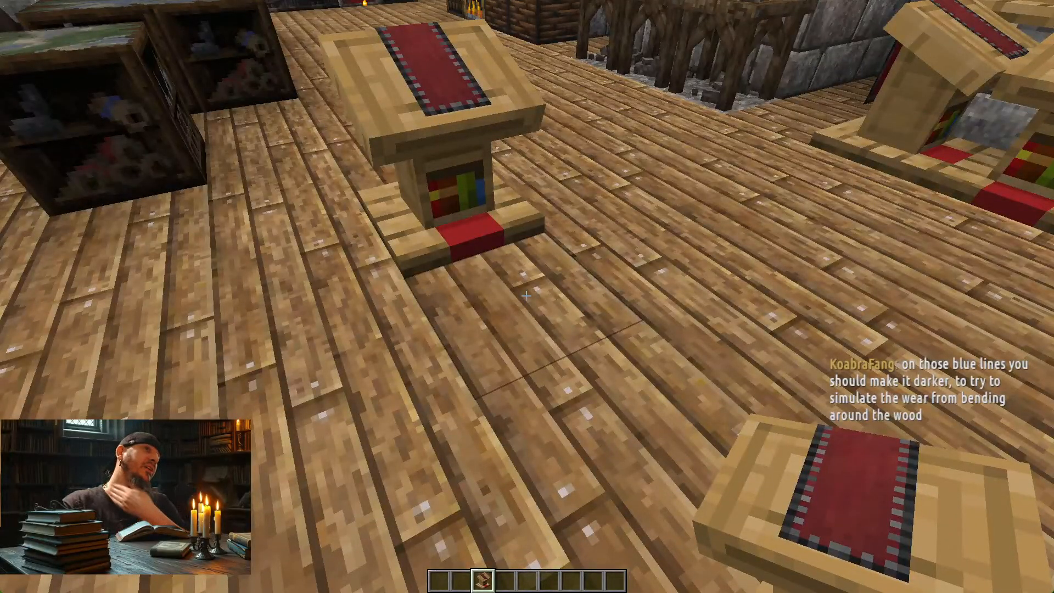
key("w")
key("d")
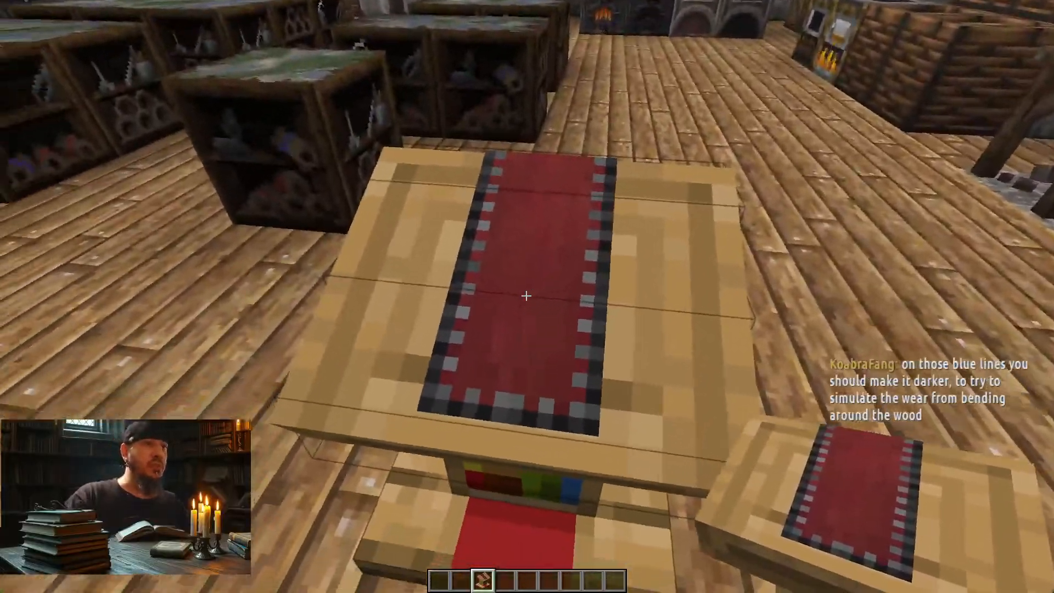
key("d")
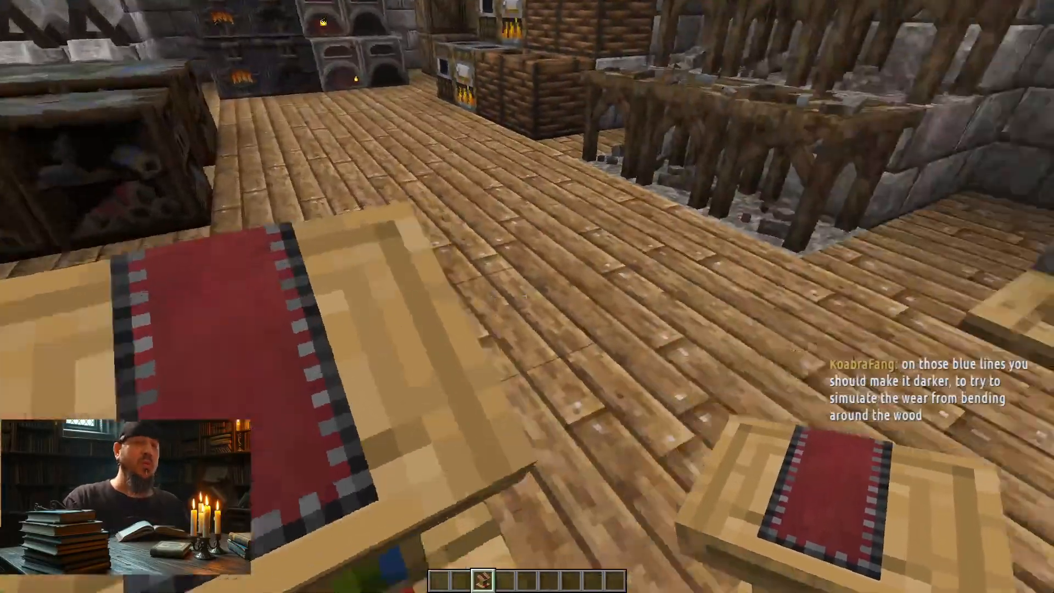
key("w")
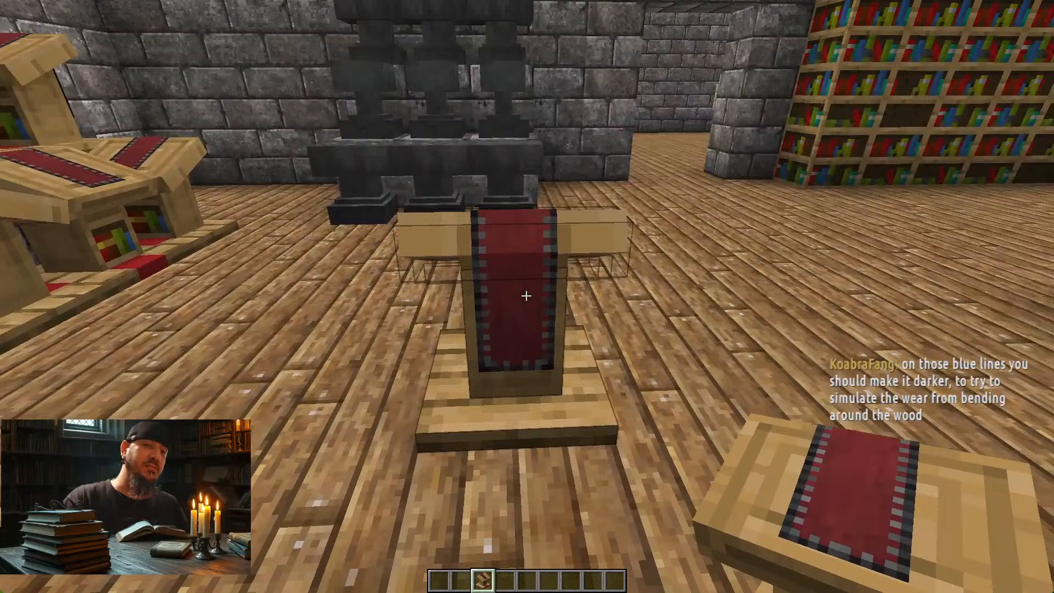
key("a")
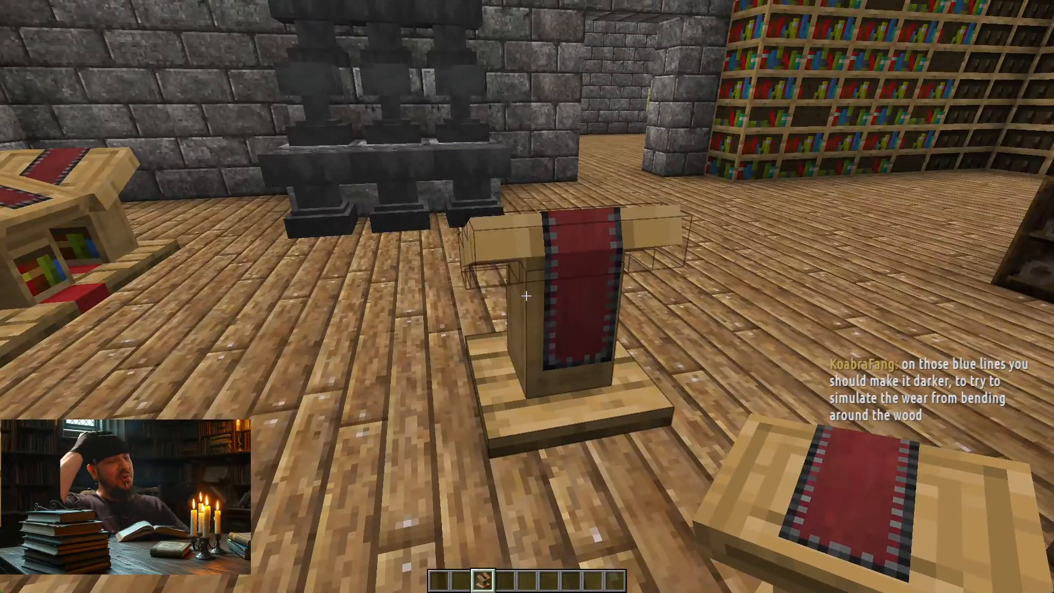
key("w")
key("d")
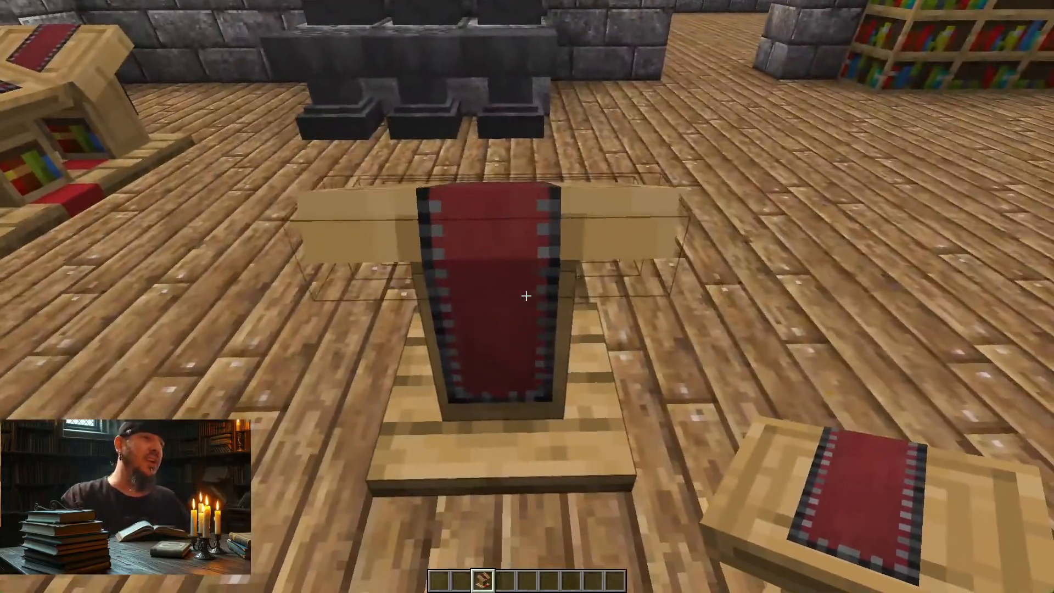
key("s")
key("s")
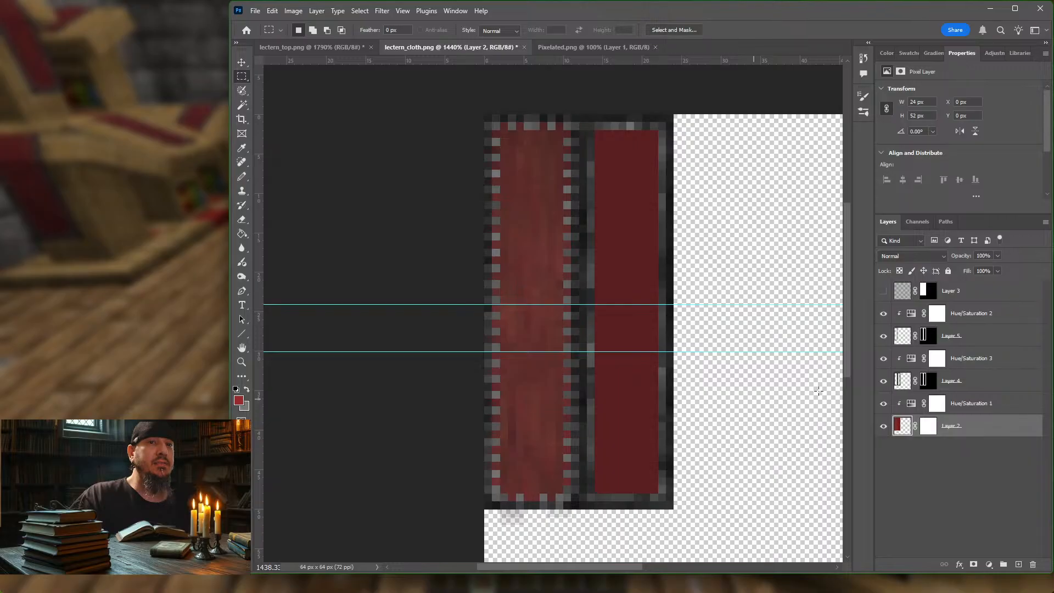
Step: Show the Soft Light pattern layer, Layer 3, over the cloth texture and set its opacity to 5%
left_click(994, 311)
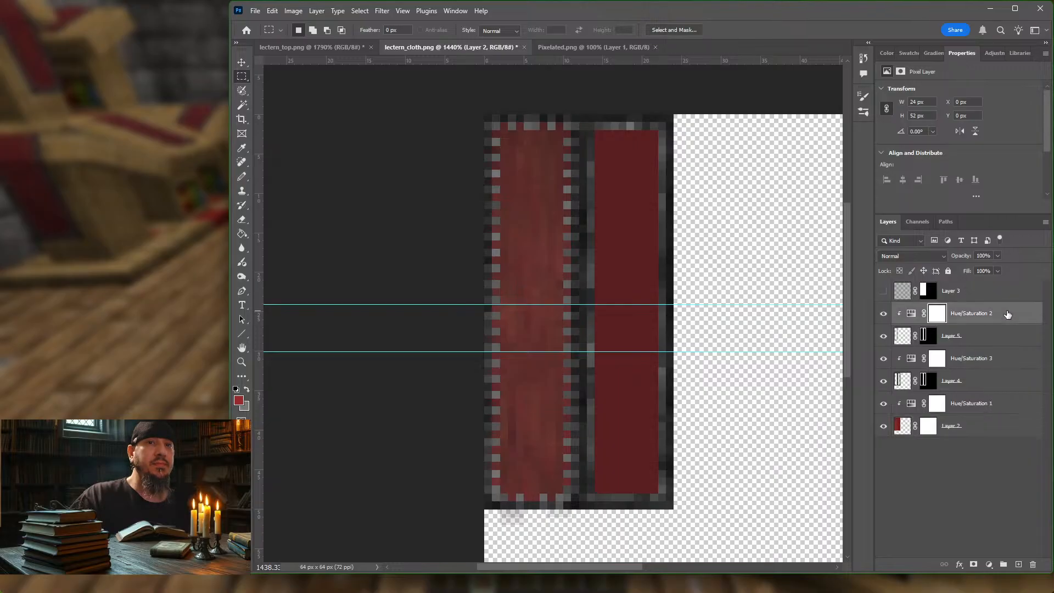
left_click(884, 292)
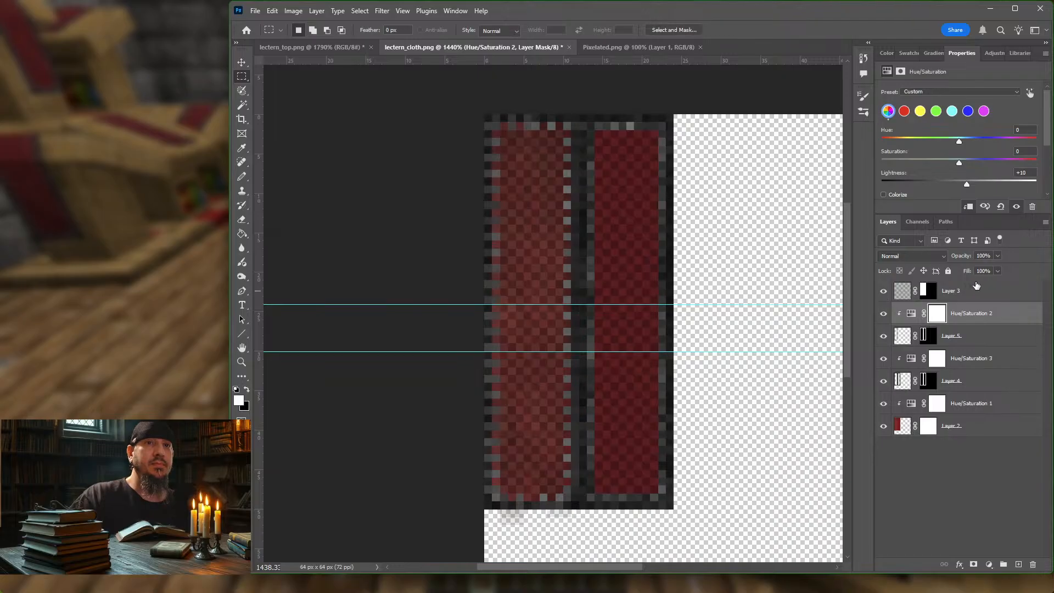
left_click(975, 287)
left_click(997, 255)
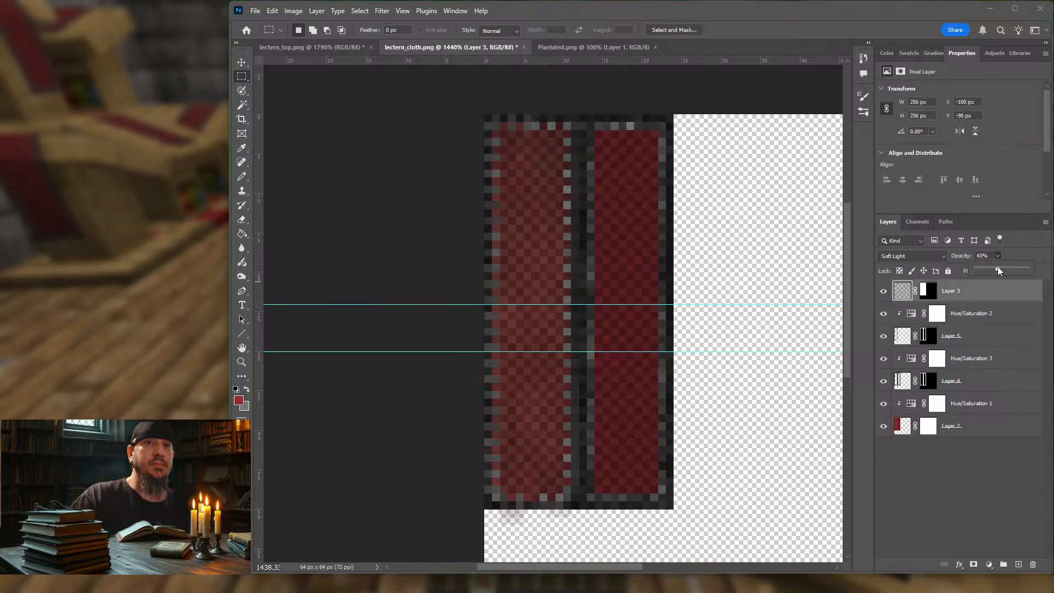
left_click_drag(967, 271, 975, 272)
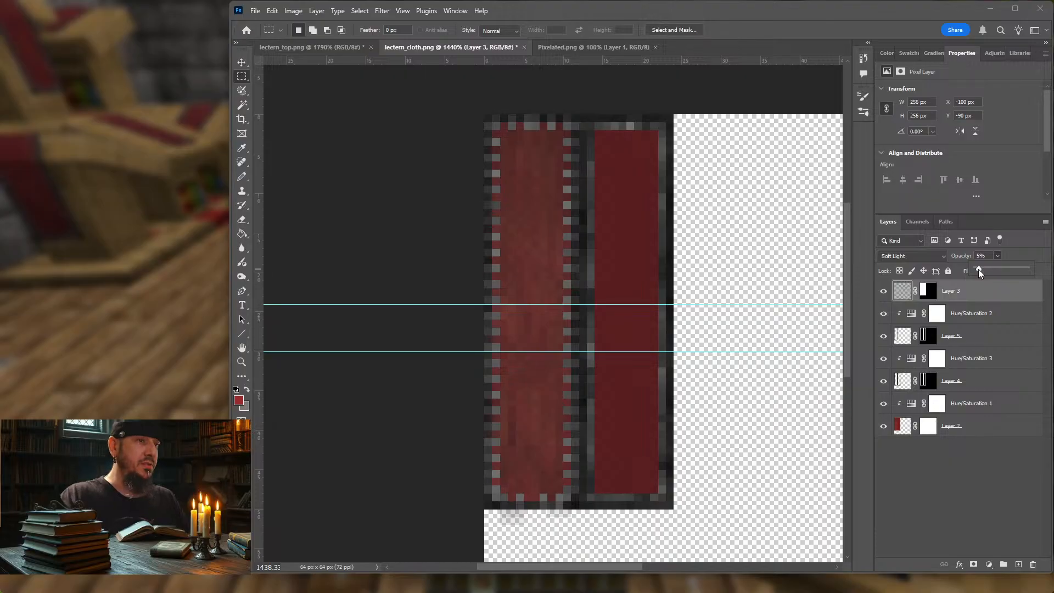
key("Return")
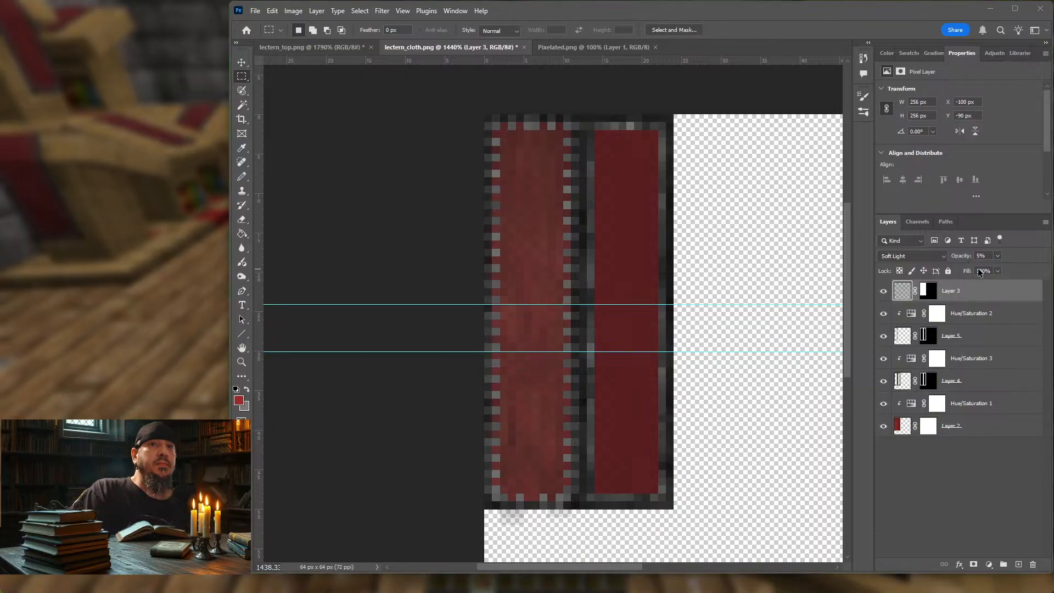
Step: Export the cloth texture for web as lectern_cloth.png in the block folder, replacing the existing file
key("ctrl+alt+shift+s")
key("Return")
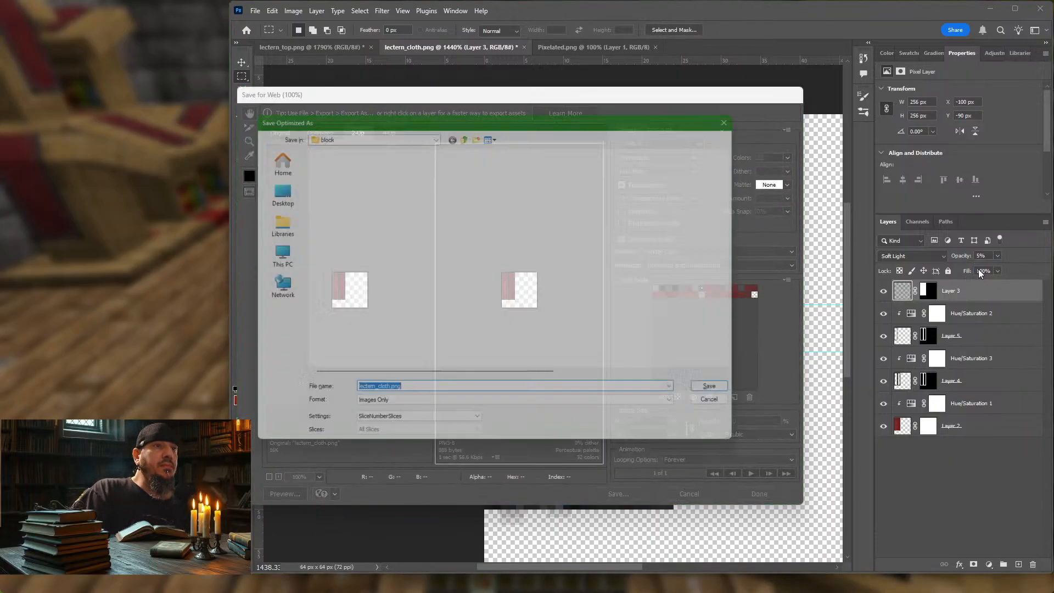
key("Return")
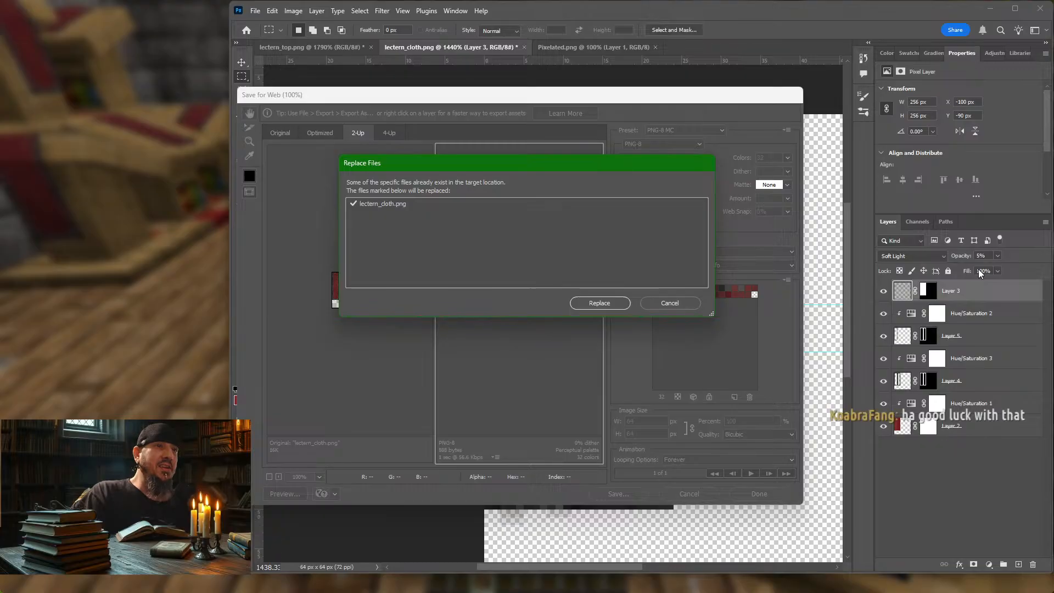
key("Return")
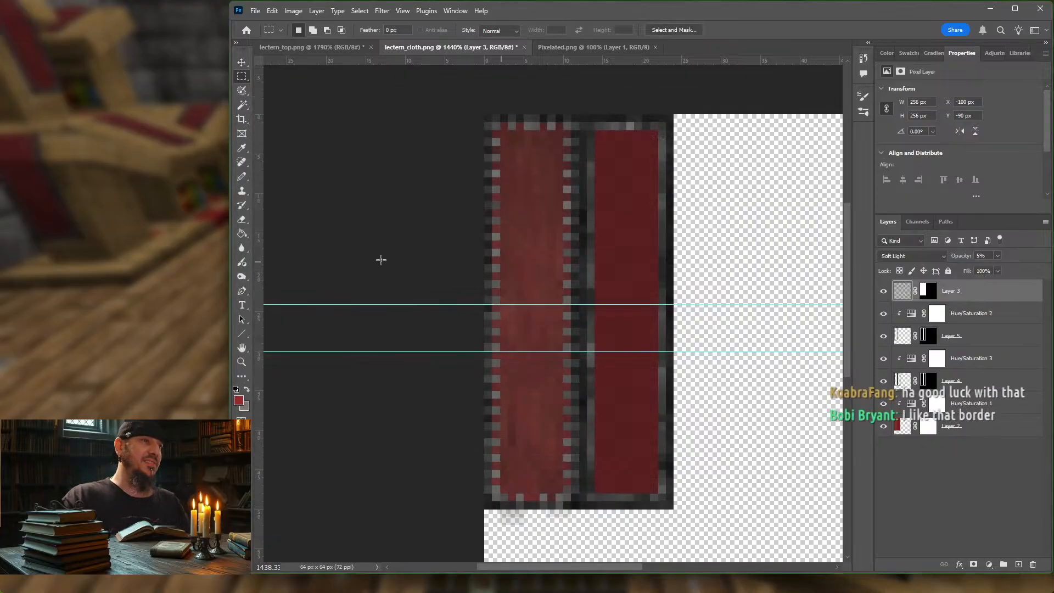
Step: Switch to Minecraft, reload the resource packs and inspect the updated cloth on the lectern from several sides
left_click(164, 236)
key("Escape")
key("a")
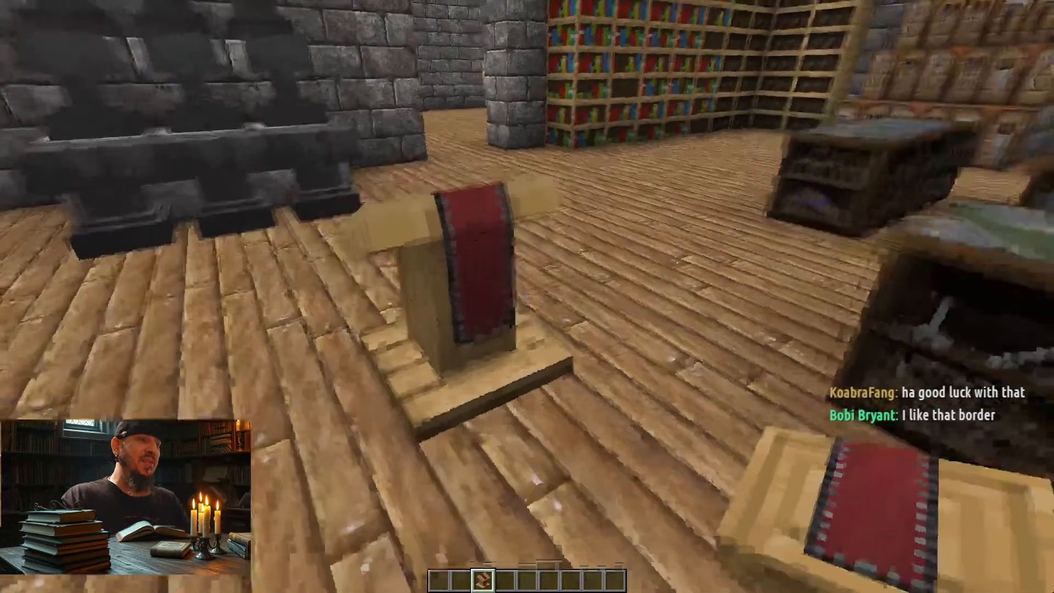
key("w")
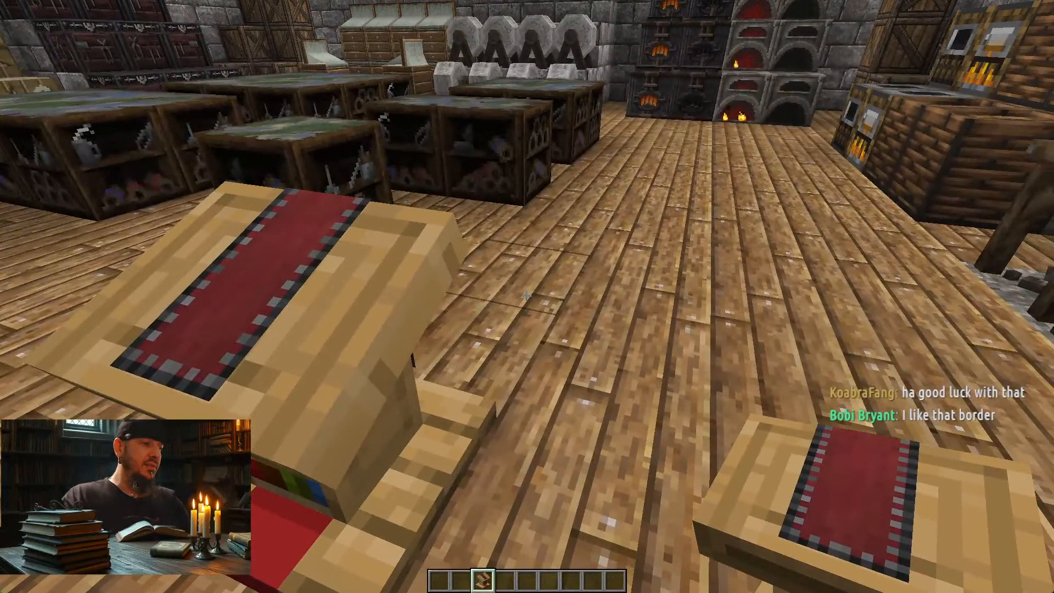
key("F3+t")
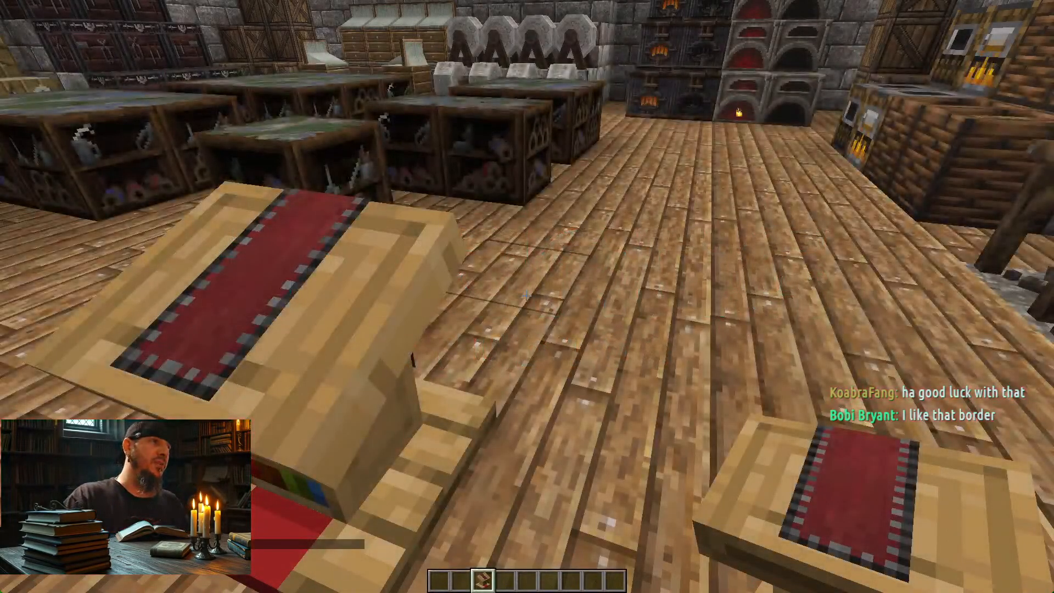
key("a")
key("d")
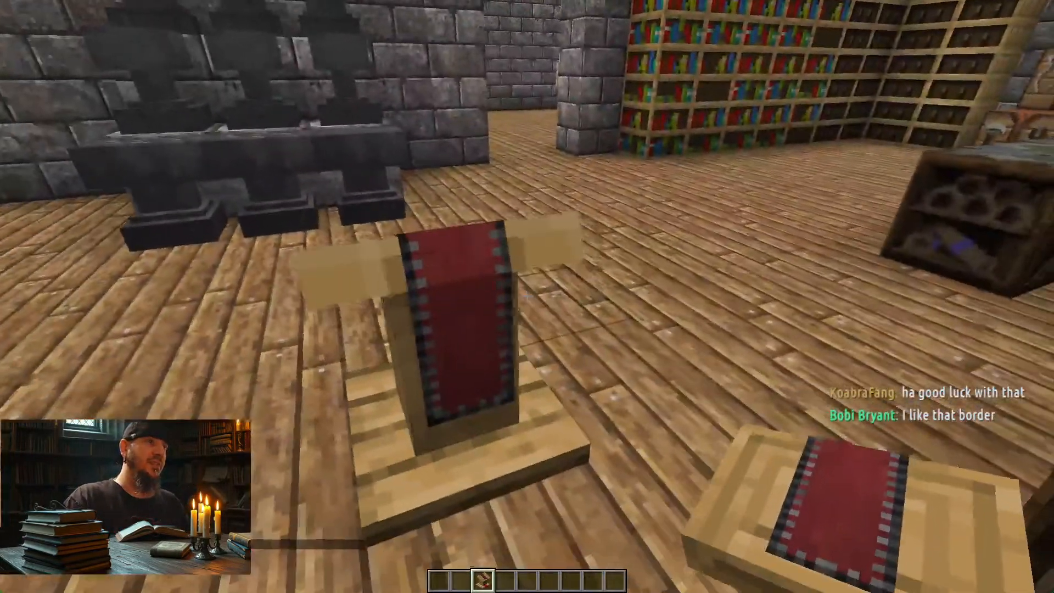
key("s")
key("w")
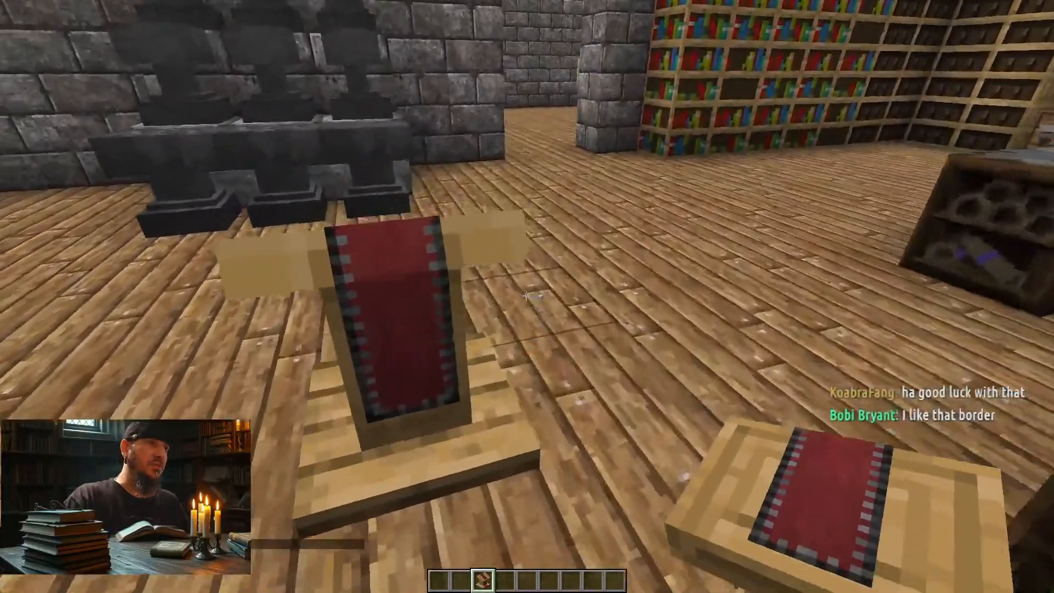
key("s")
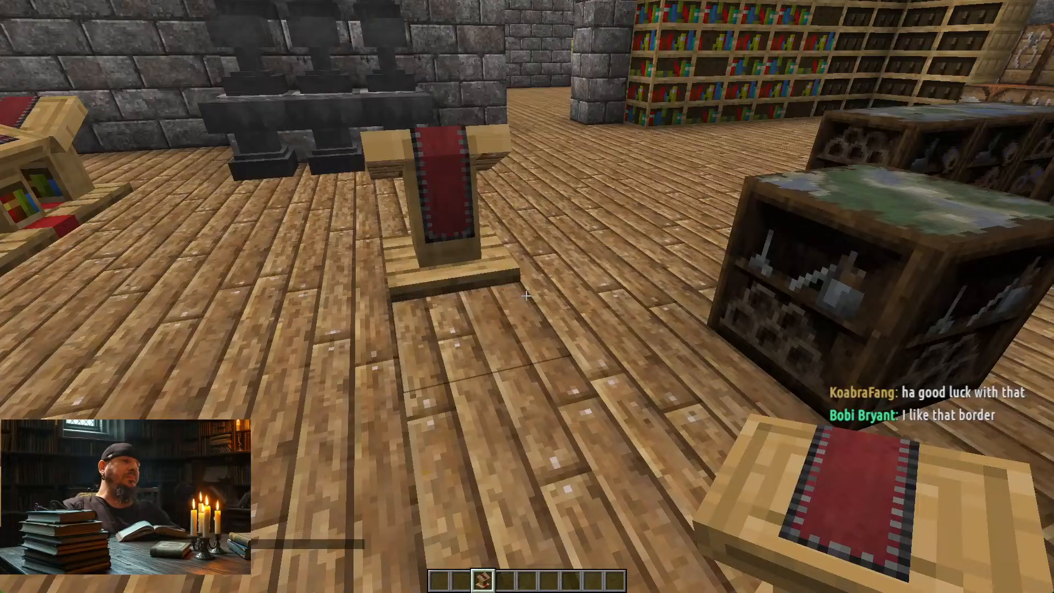
key("s")
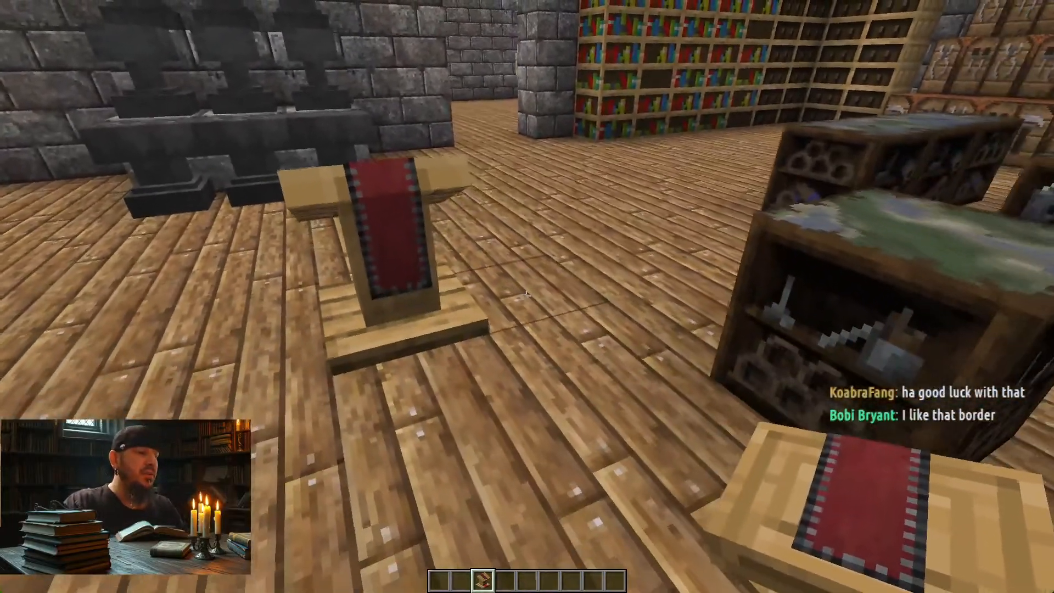
Step: Switch to Photoshop and add a new empty layer directly above Hue/Saturation 2 in lectern_cloth.png
key("alt+Tab")
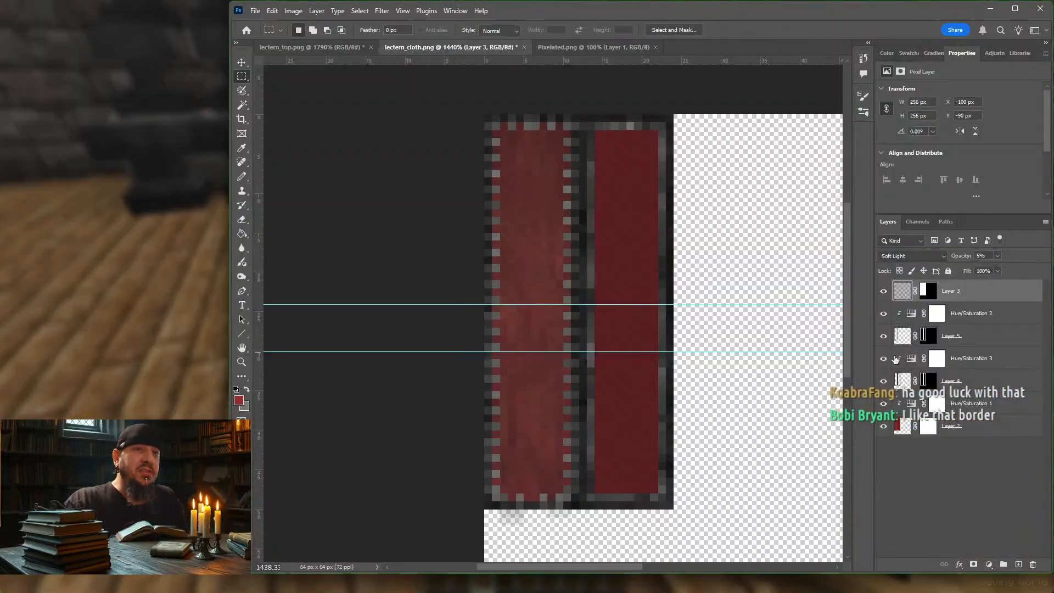
left_click(996, 426)
left_click(987, 314)
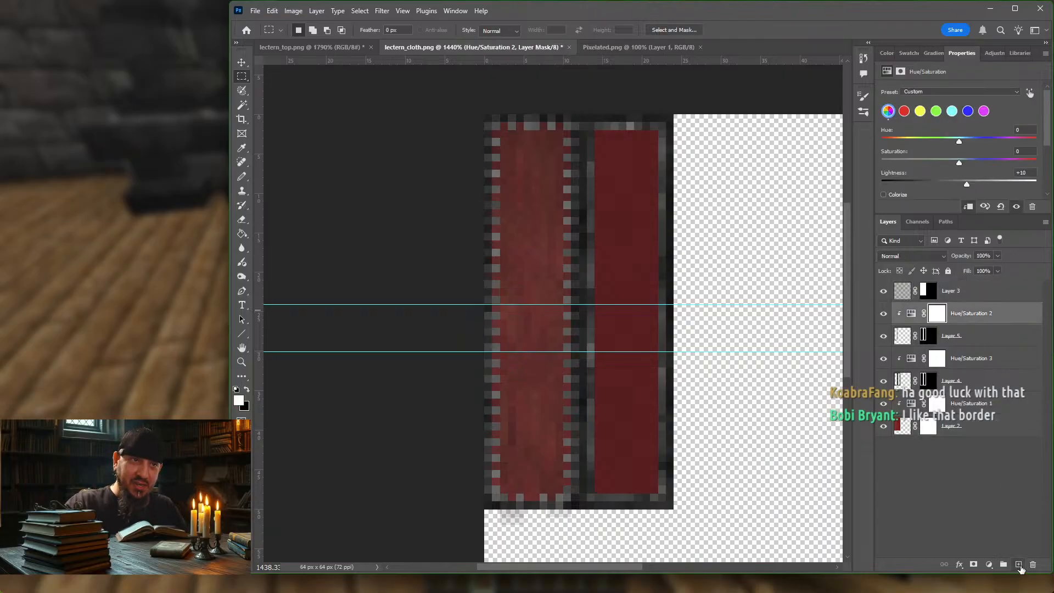
left_click(1019, 565)
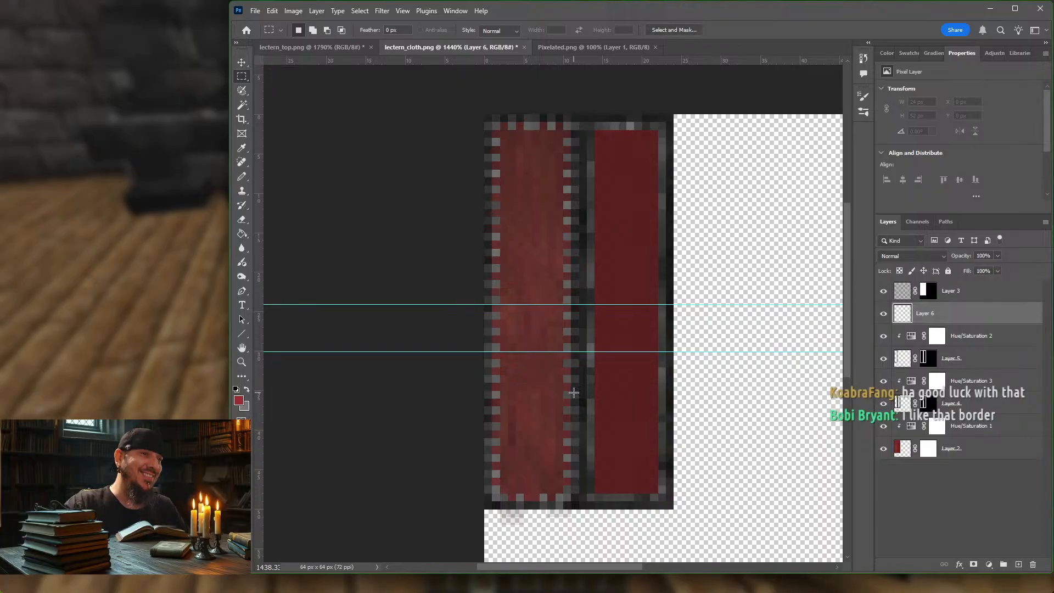
Step: Select an area of 6 by 16 px inside the cloth below the lower guide and mask the new layer to it
scroll(545, 417, "up", 5, "alt")
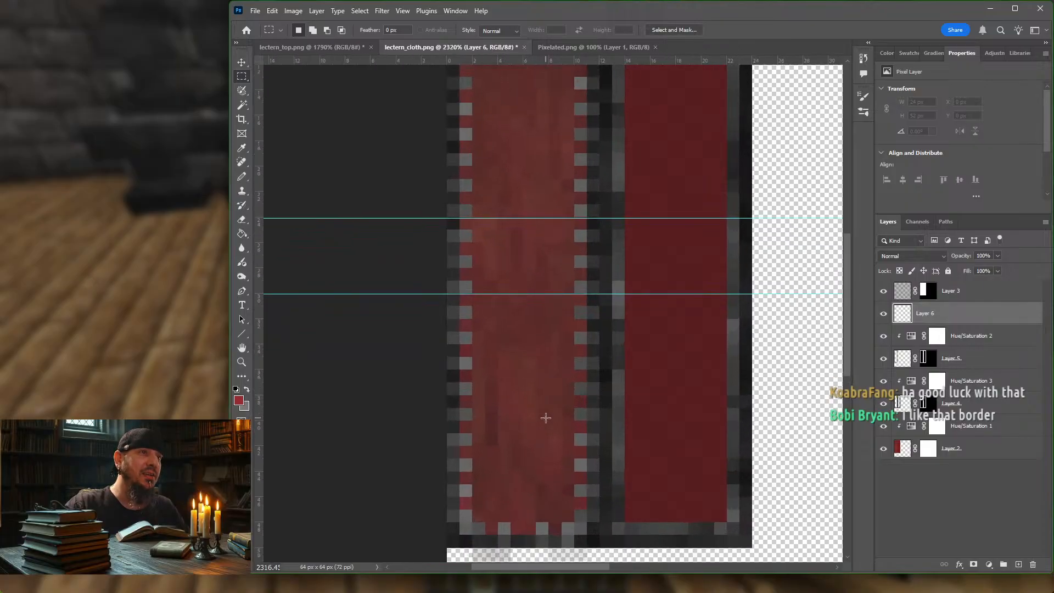
scroll(552, 417, "up", 1, "alt")
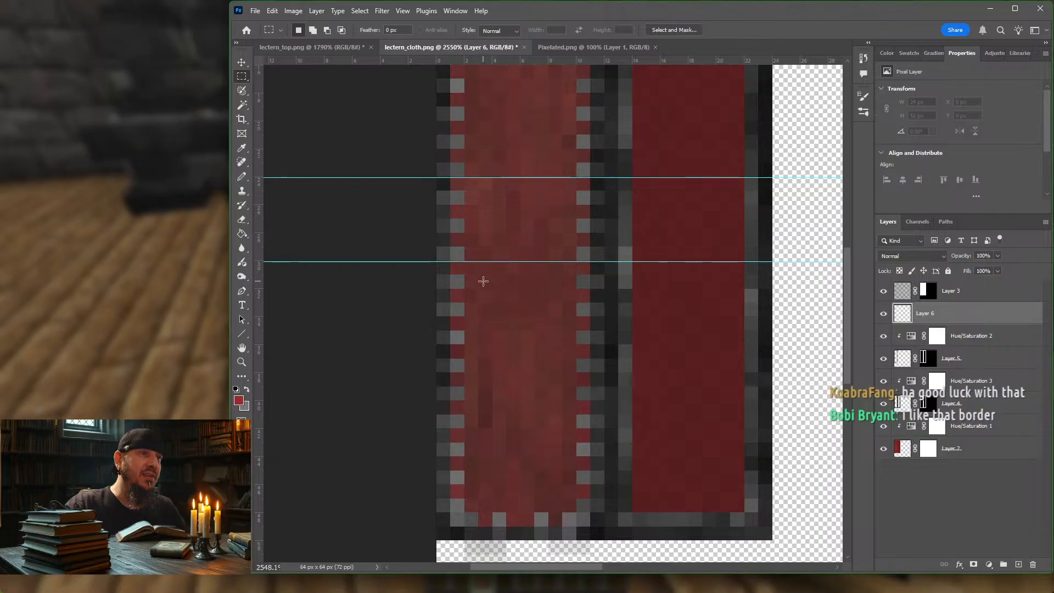
left_click_drag(483, 281, 552, 489)
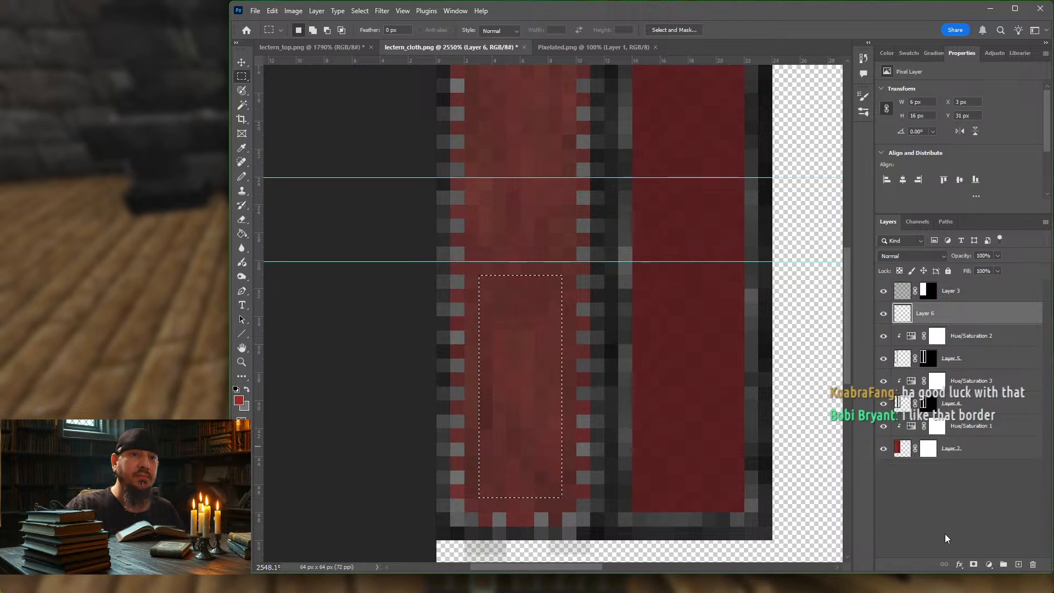
left_click(973, 565)
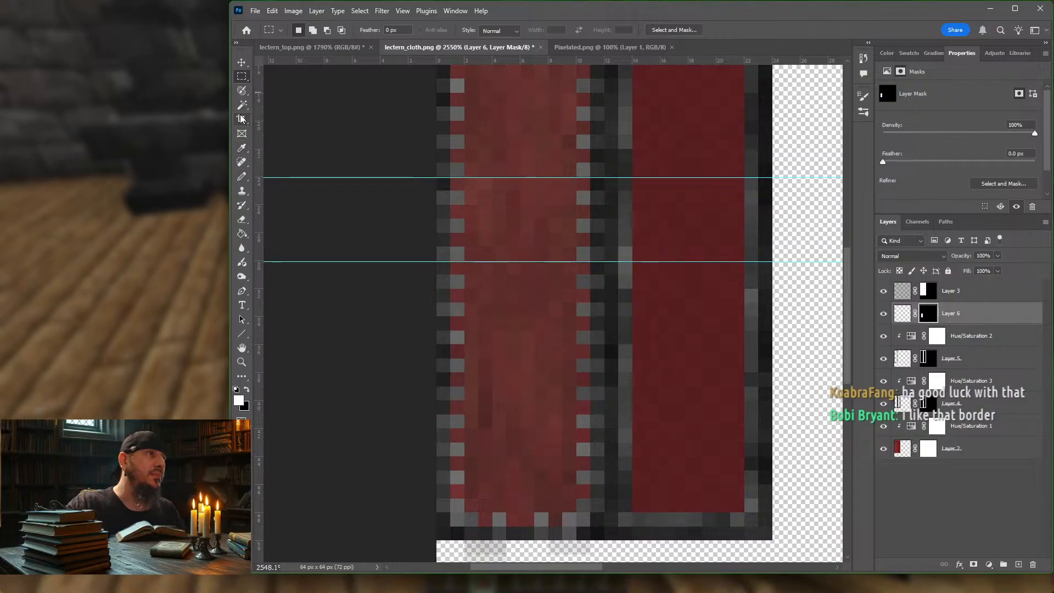
Step: Pencil a bright red S-shaped emblem about 6 by 14 px on Layer 6, on the lighter cloth strip below the lower guide
left_click(241, 176)
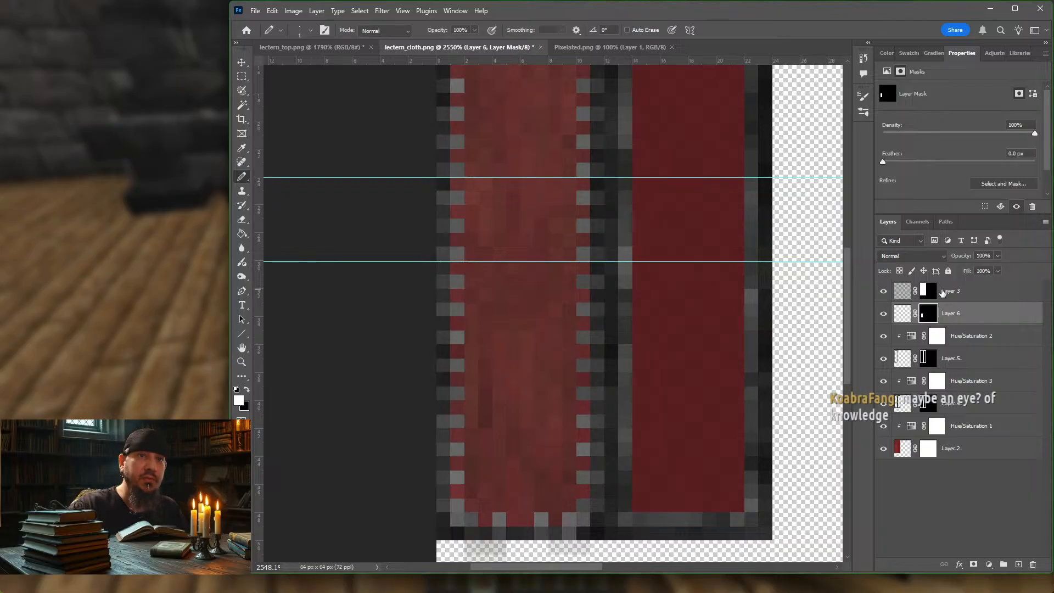
left_click(902, 314)
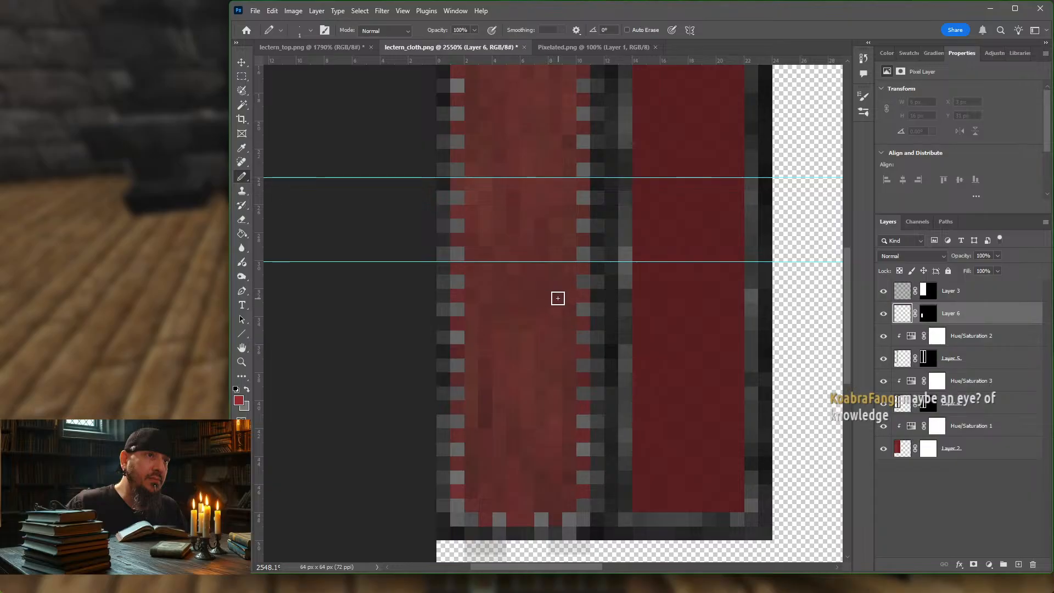
left_click(557, 297)
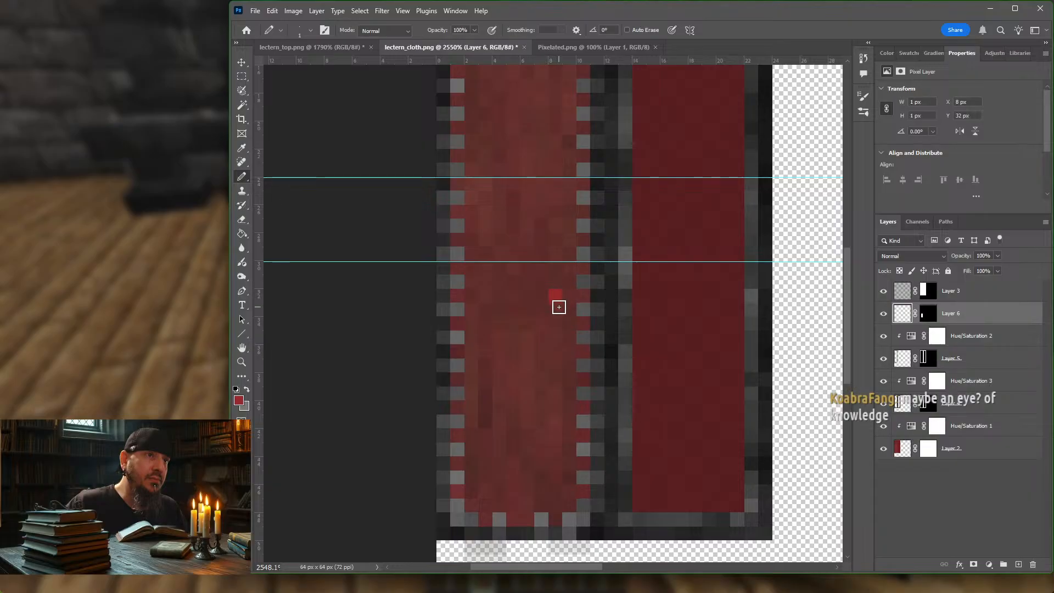
left_click(530, 281)
left_click(527, 280)
left_click(513, 295)
mouse_move(507, 310)
left_mouse_down()
mouse_move(539, 358)
mouse_move(549, 432)
mouse_move(511, 456)
mouse_move(497, 447)
mouse_move(488, 394)
left_mouse_up()
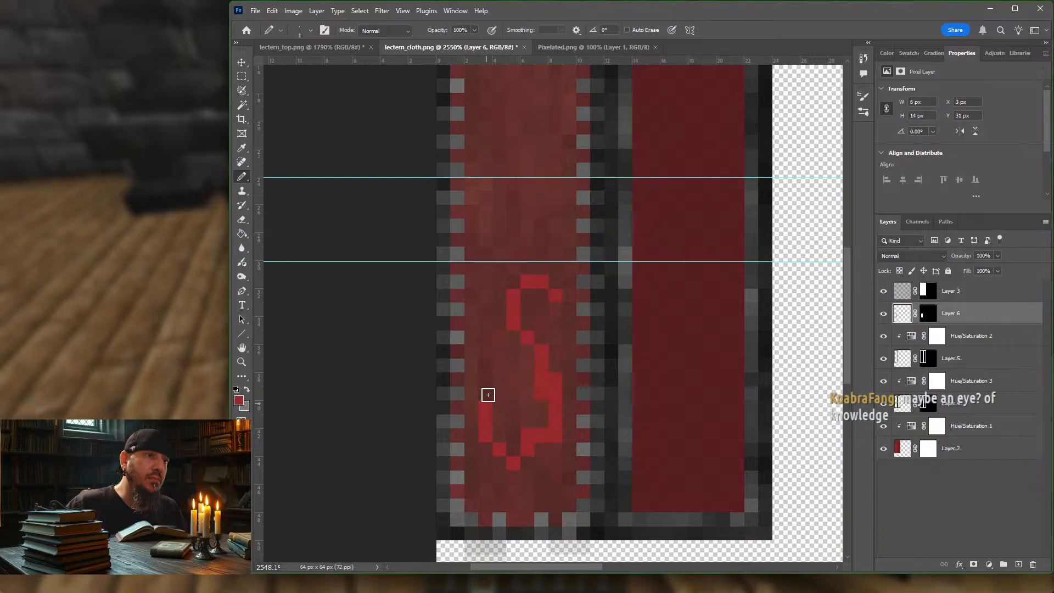
Step: Extend the emblem to about 16 px tall with tail pixels, add strokes beside its head and thicken its body in red
left_click(500, 394)
mouse_move(549, 449)
left_mouse_down()
mouse_move(552, 487)
mouse_move(527, 479)
mouse_move(513, 489)
left_mouse_up()
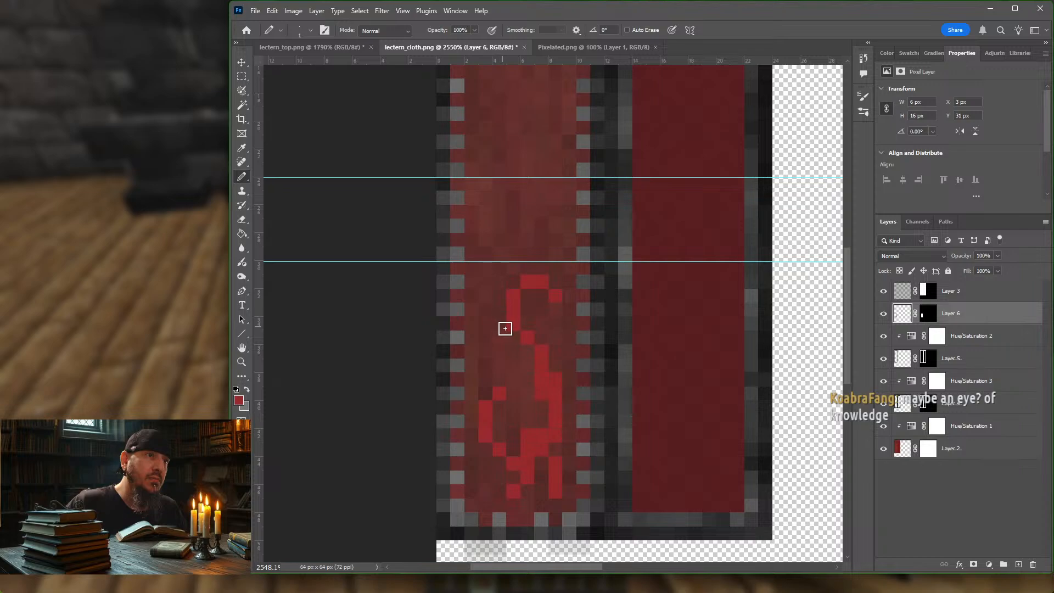
left_click_drag(510, 345, 485, 321)
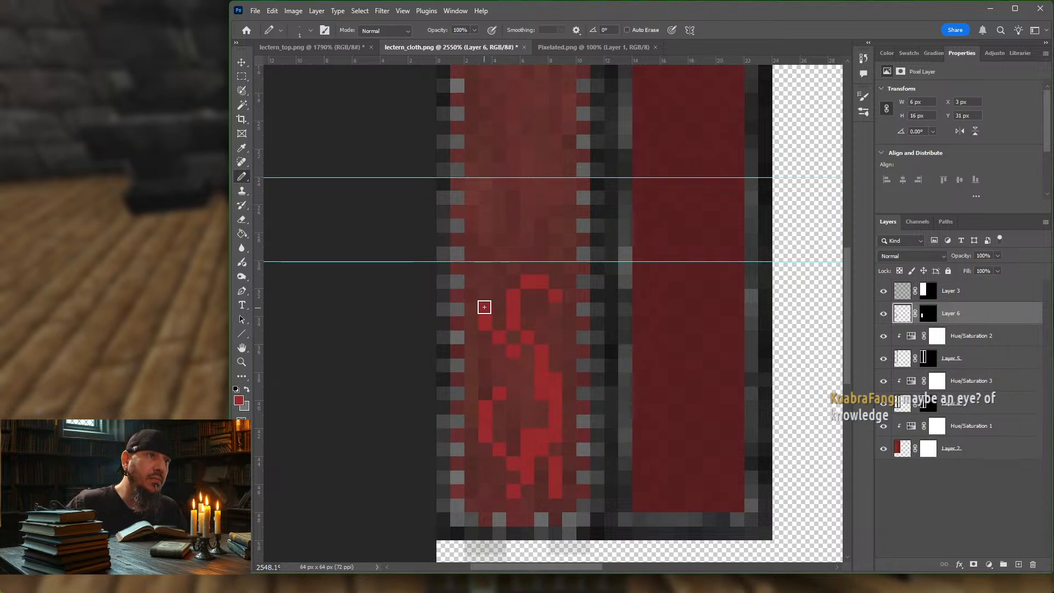
left_click(548, 310)
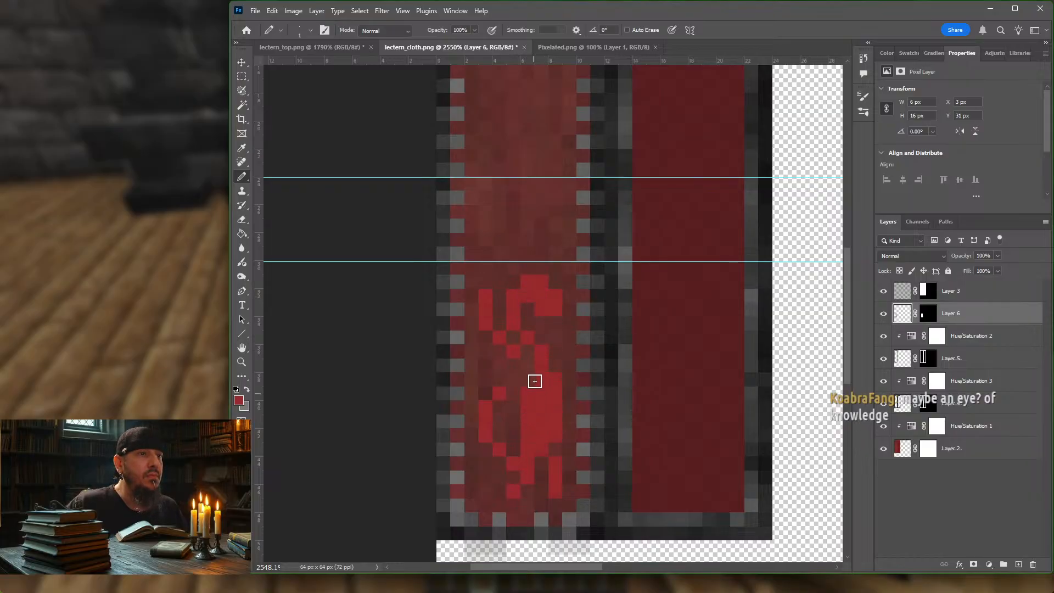
left_click_drag(519, 435, 517, 445)
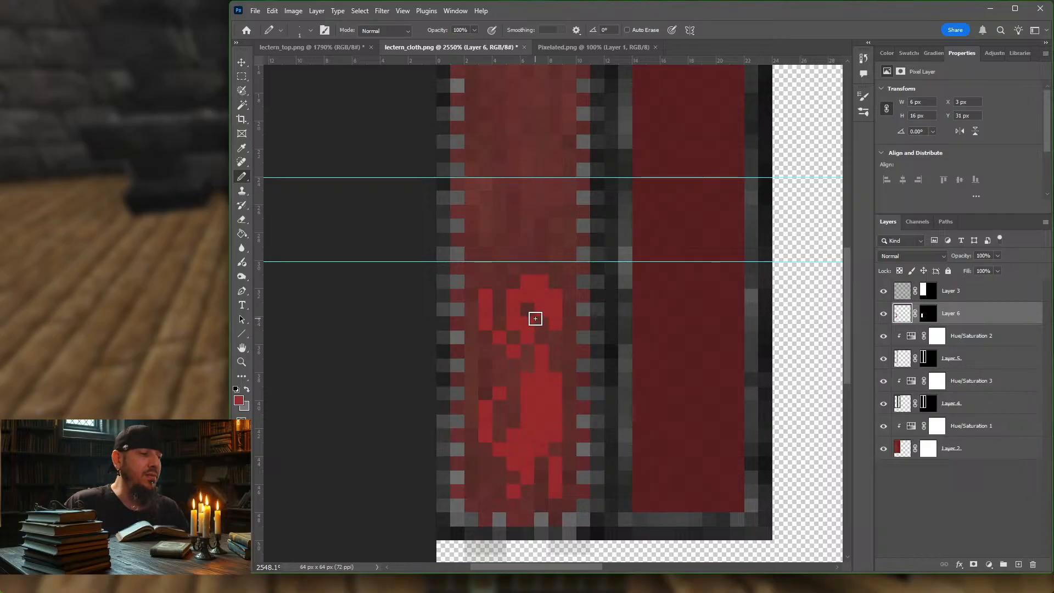
Step: Erase single pixels inside the emblem's head and body and pencil in more red to thicken its lower curve
key("e")
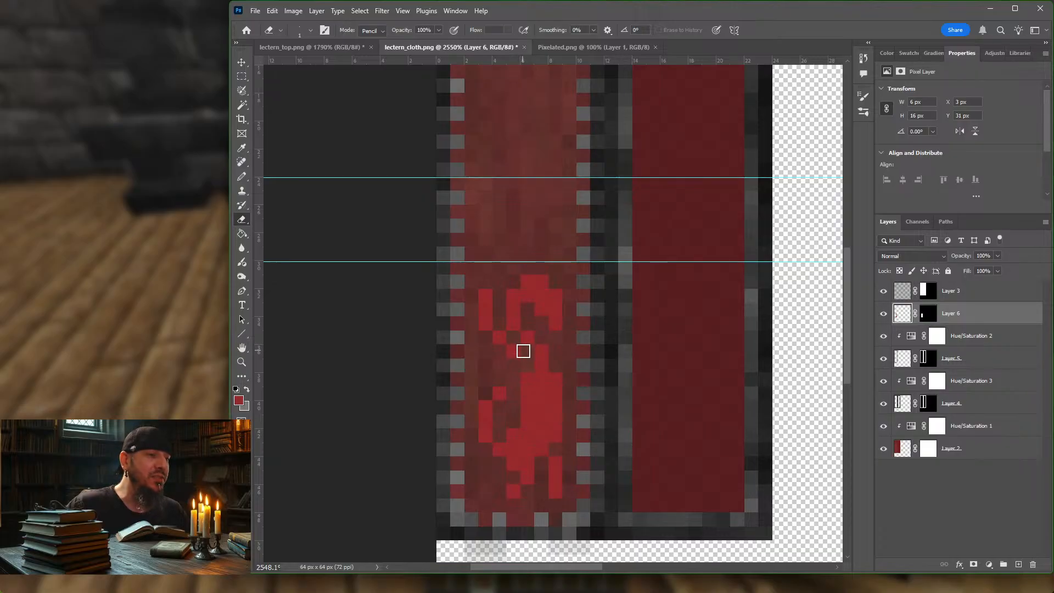
key("b")
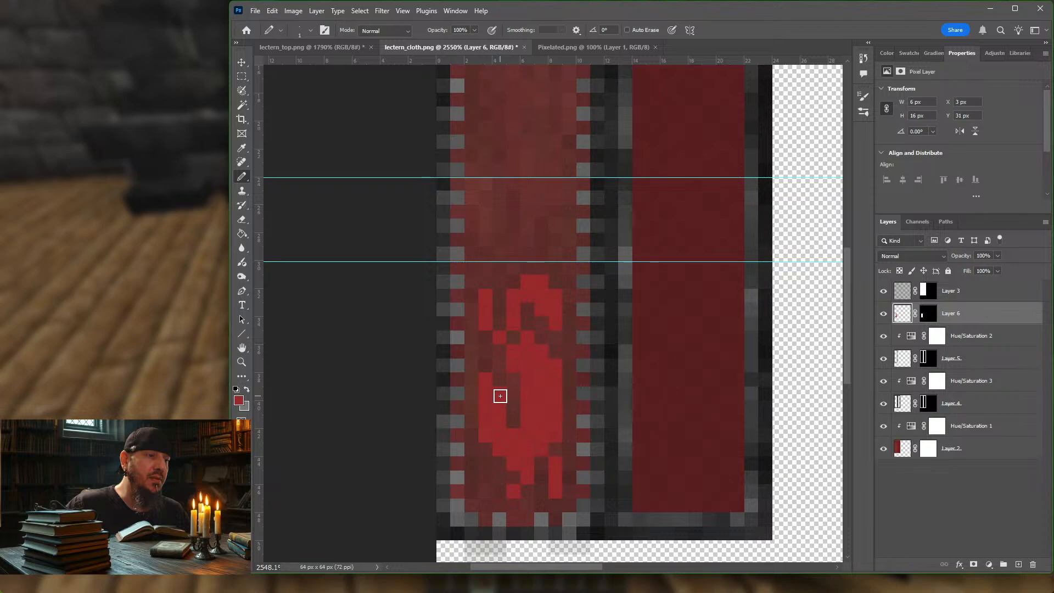
key("e")
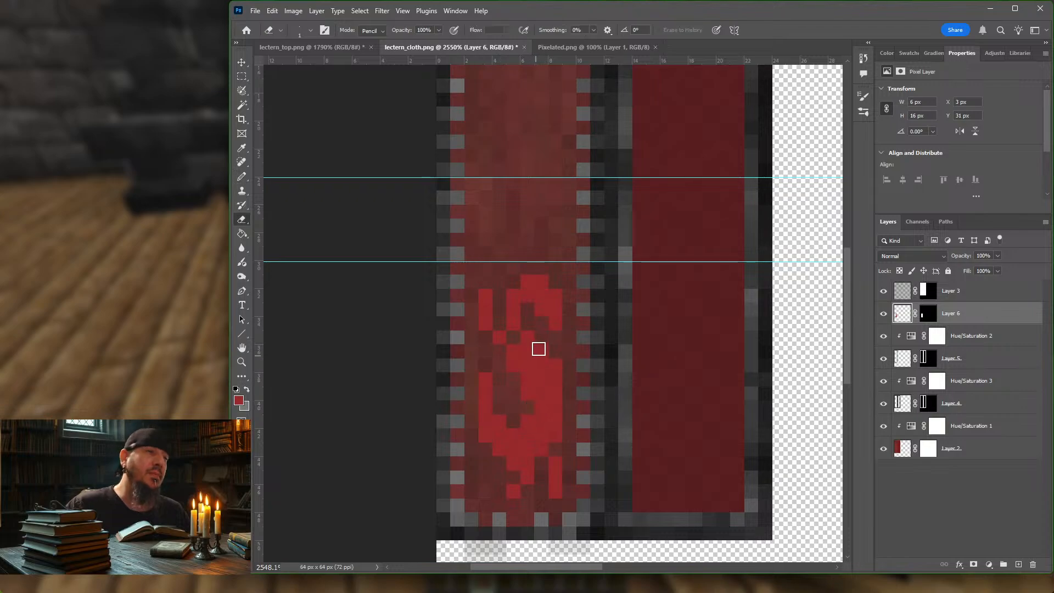
scroll(556, 335, "down", 8, "alt")
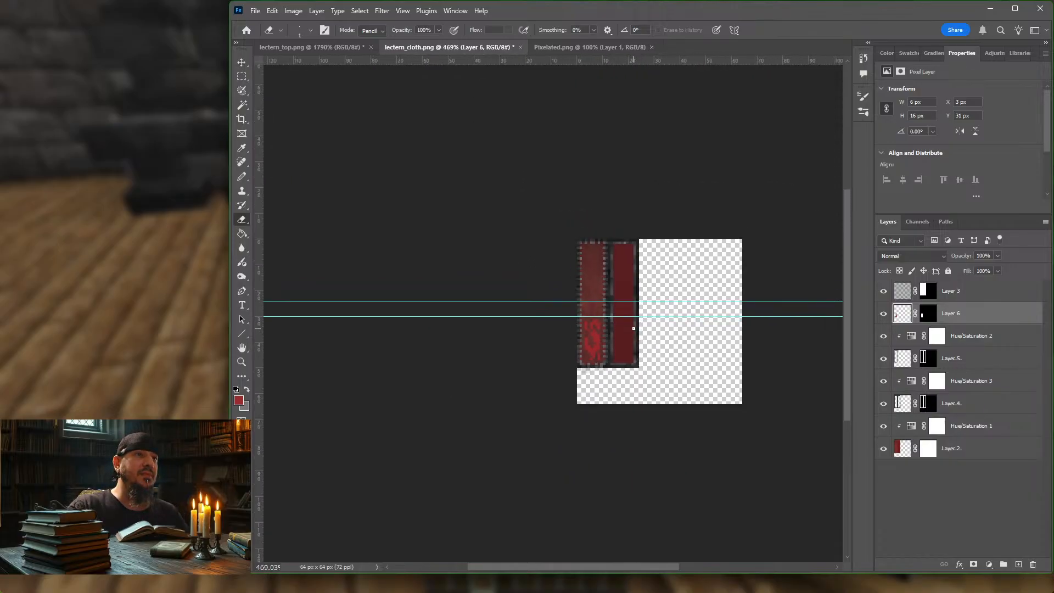
scroll(633, 328, "up", 1, "alt")
scroll(633, 328, "up", 3, "alt")
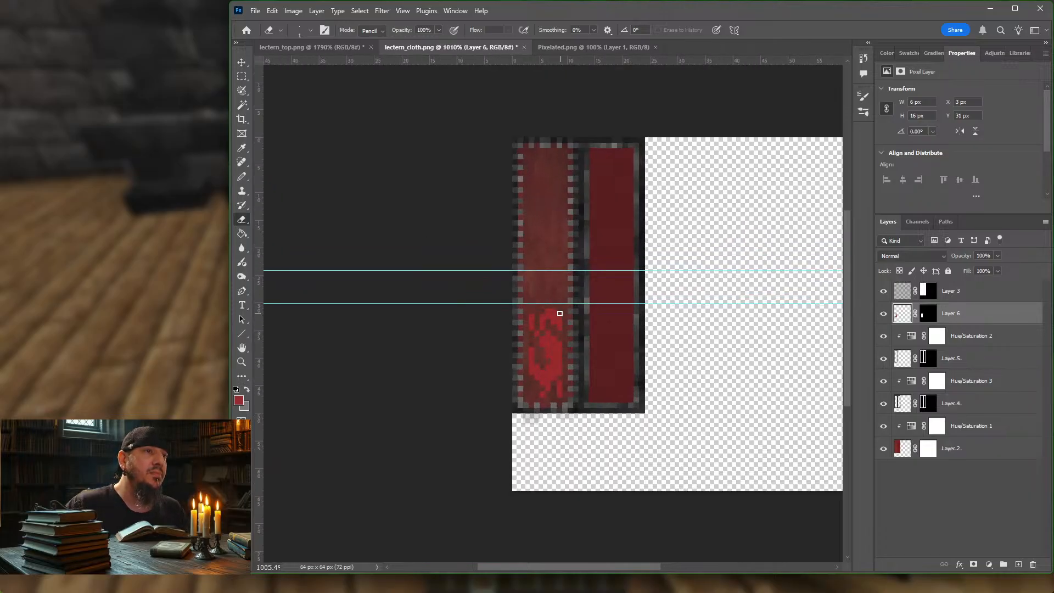
Step: Reshape the emblem's upper and middle strokes into a clearer S, alternately penciling and erasing single pixels
key("b")
key("e")
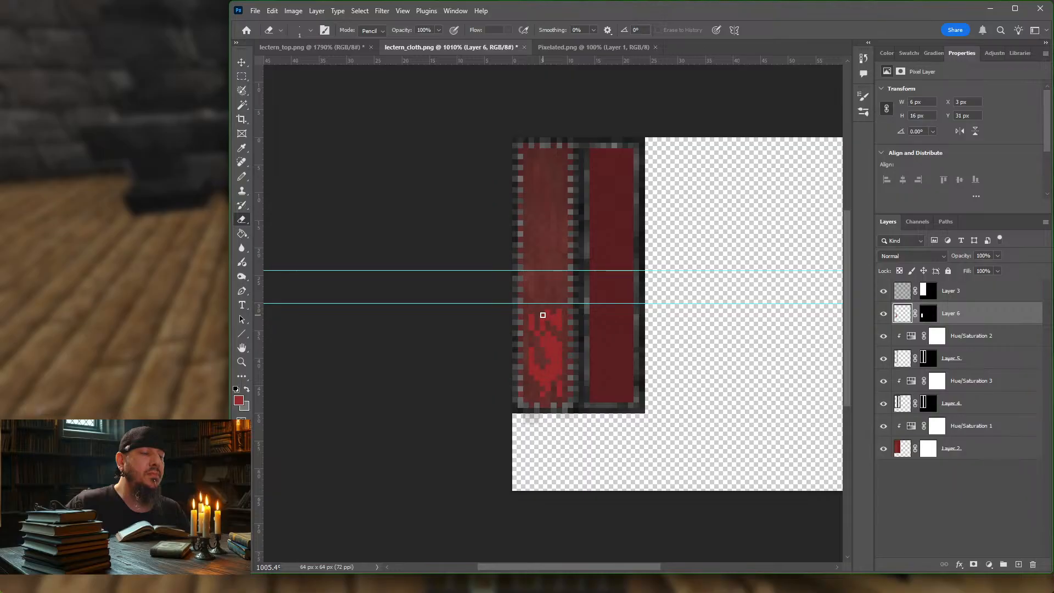
key("b")
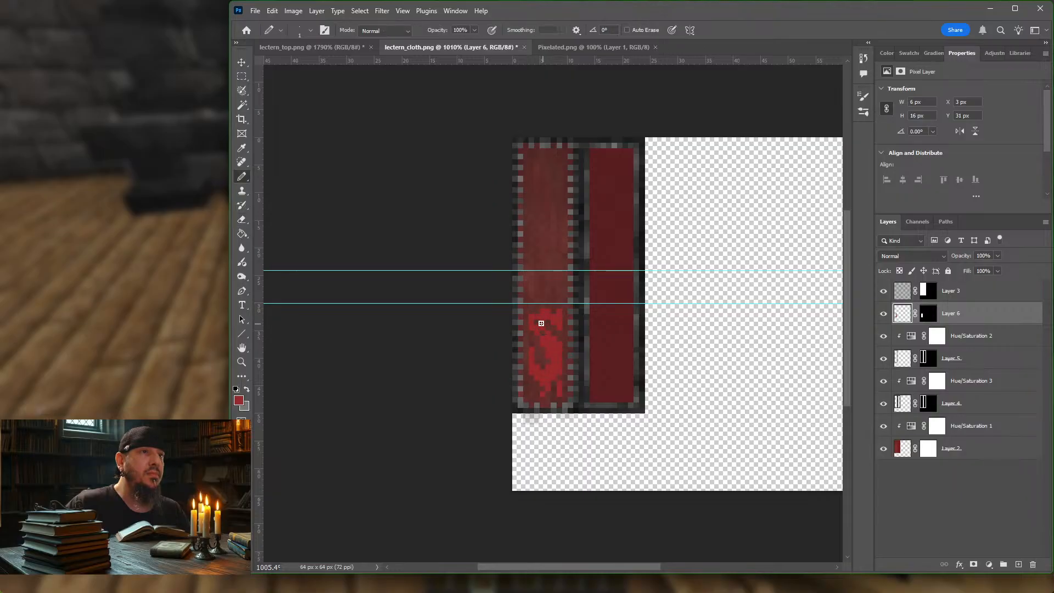
key("e")
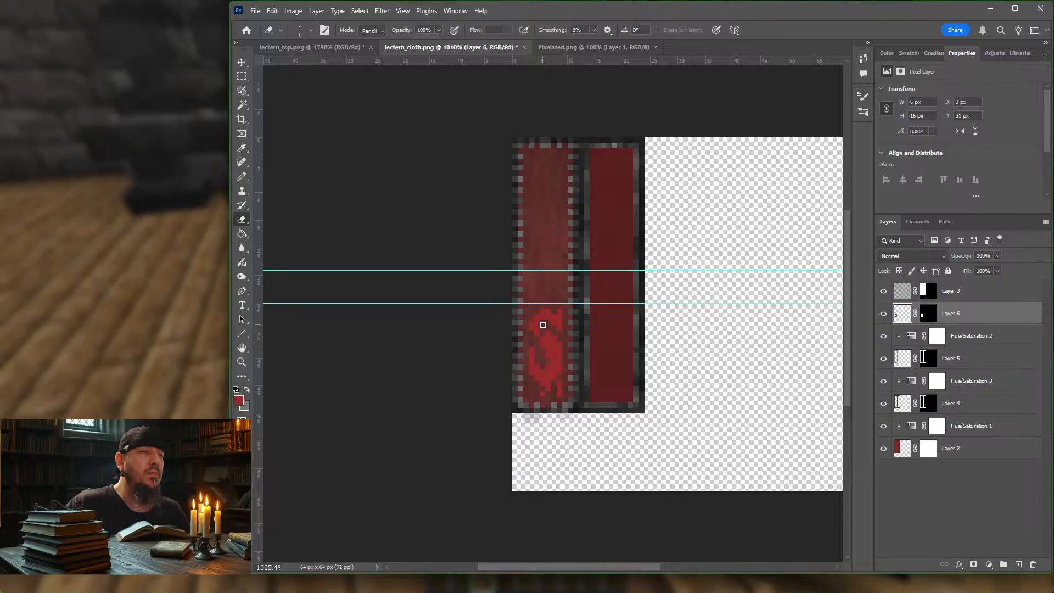
key("b")
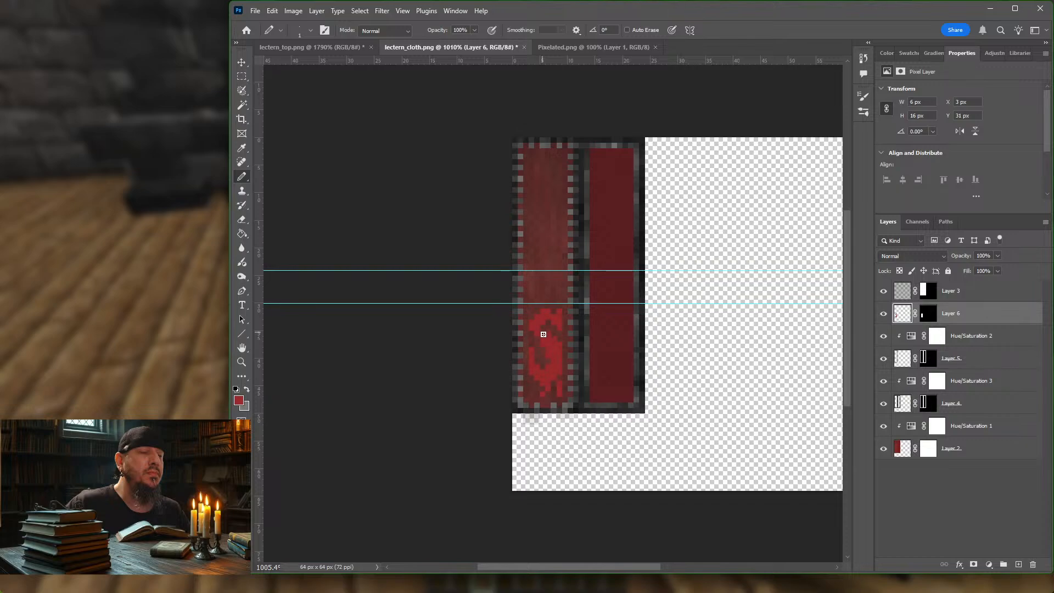
key("e")
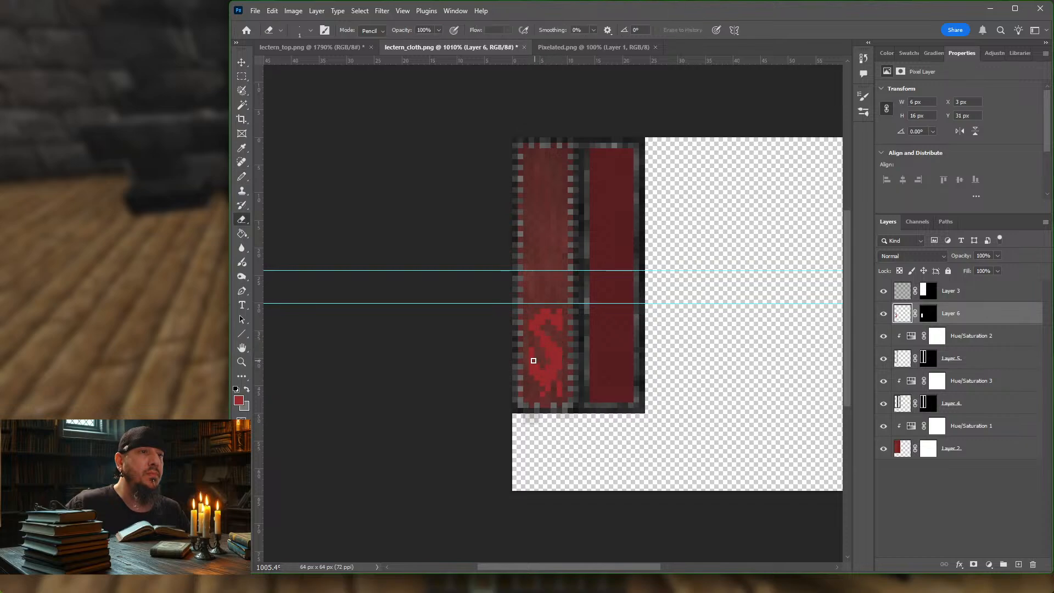
Step: Erase the emblem's stray side strokes and old tail, then pencil a new tail beneath the S to about 16 px total height
left_click_drag(532, 361, 542, 342)
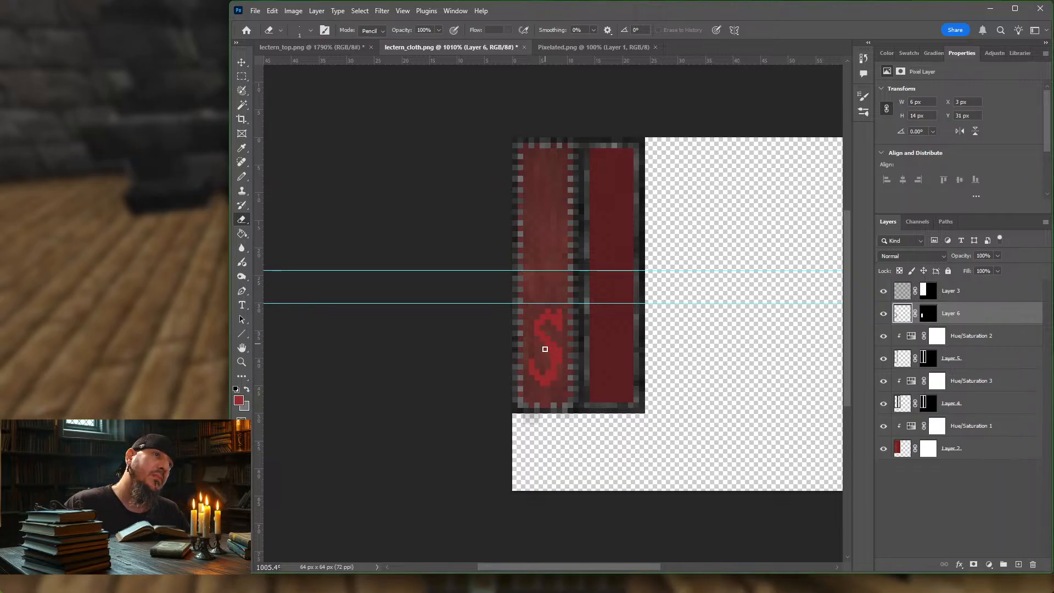
key("b")
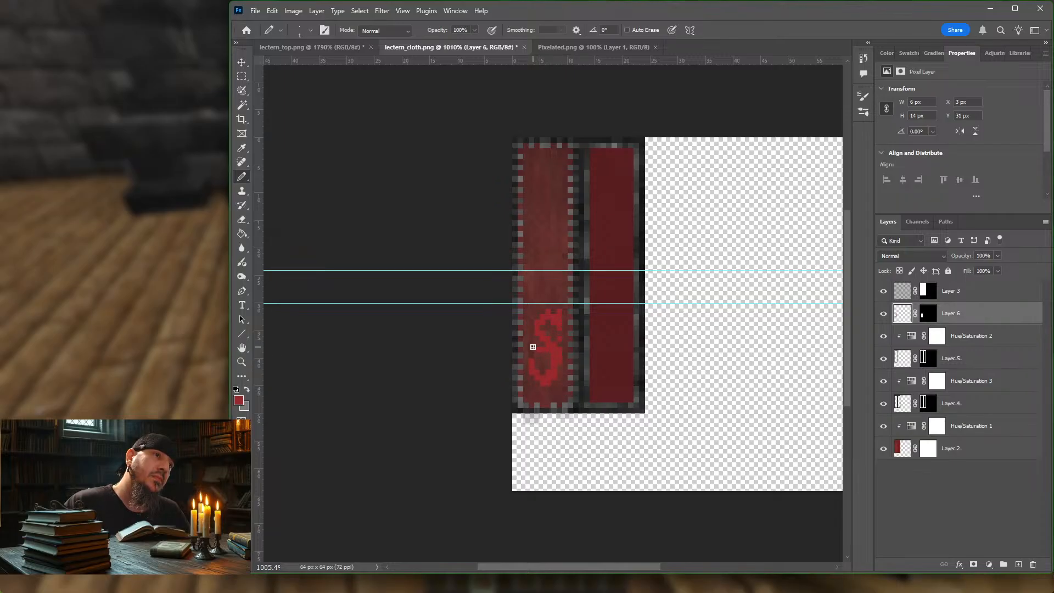
left_click(560, 388)
left_click(554, 394)
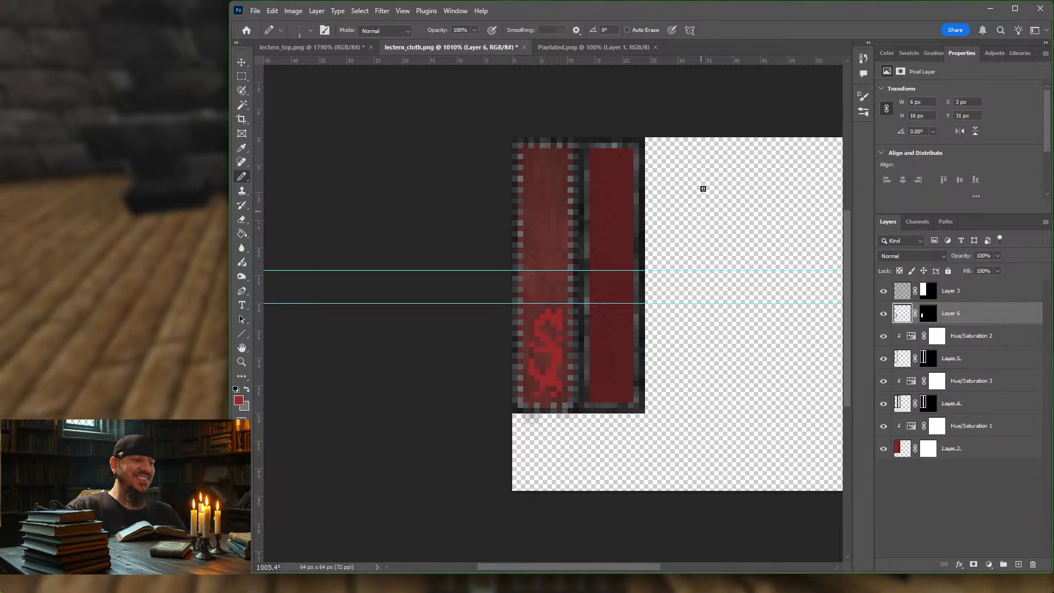
Step: Lighten parts of the red S emblem with the Dodge tool, using Midtones at 100% exposure
scroll(620, 198, "down", 5, "alt")
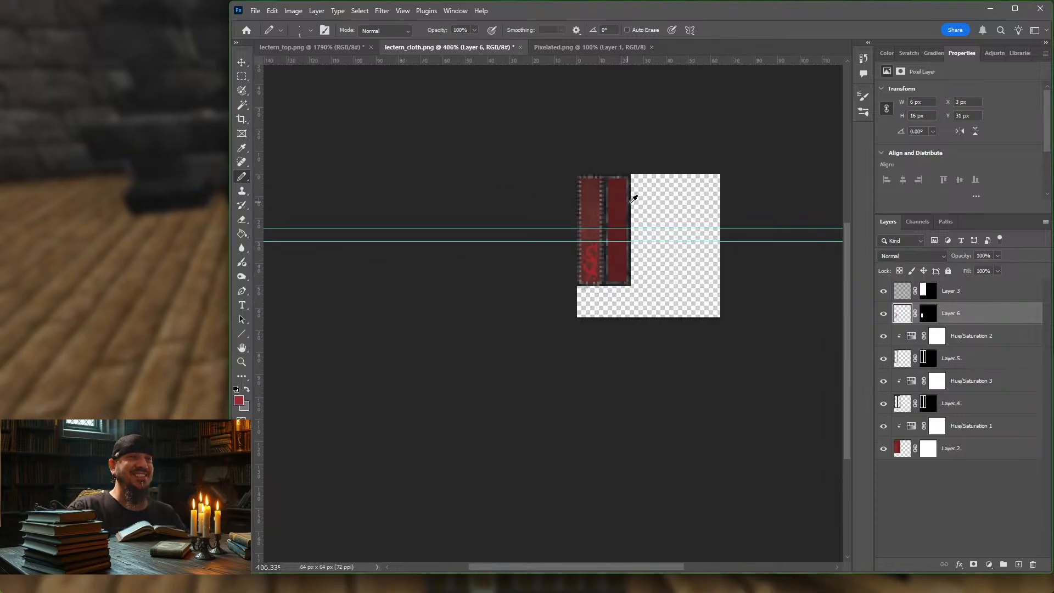
scroll(633, 199, "up", 5, "alt")
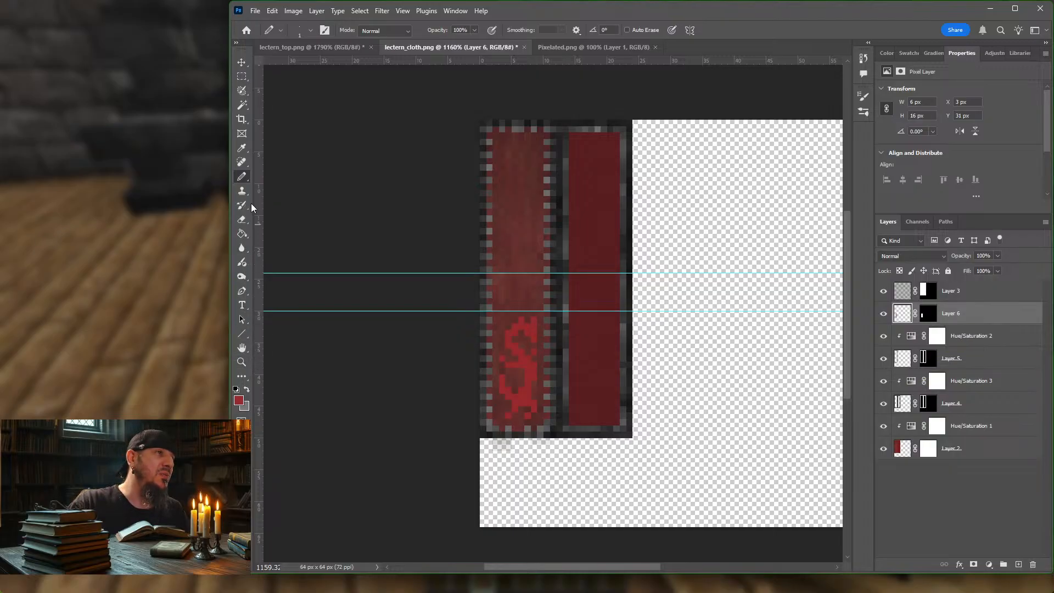
left_click(242, 246)
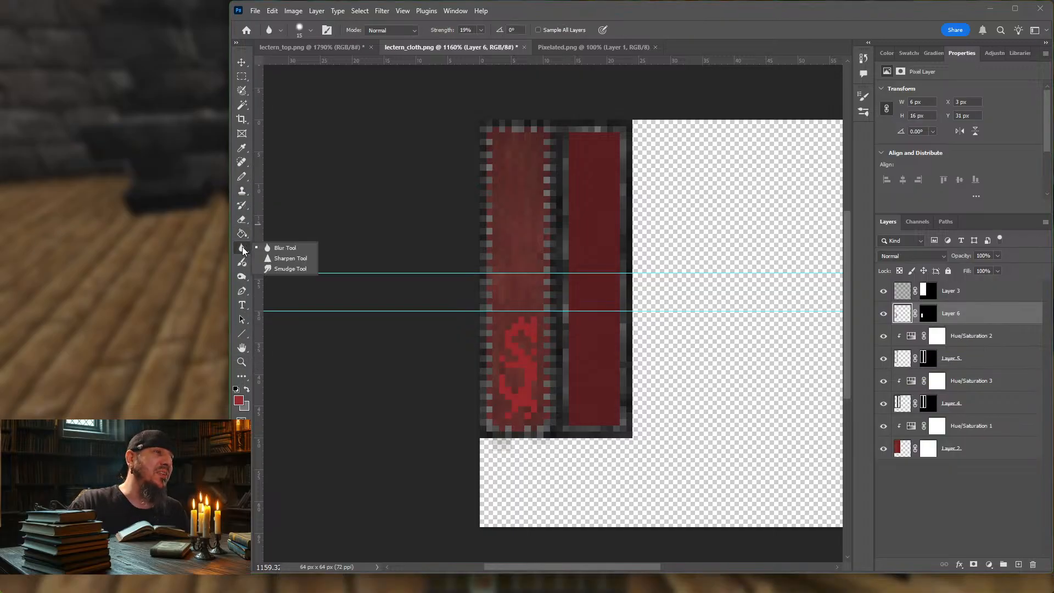
left_click(240, 278)
left_click(285, 276)
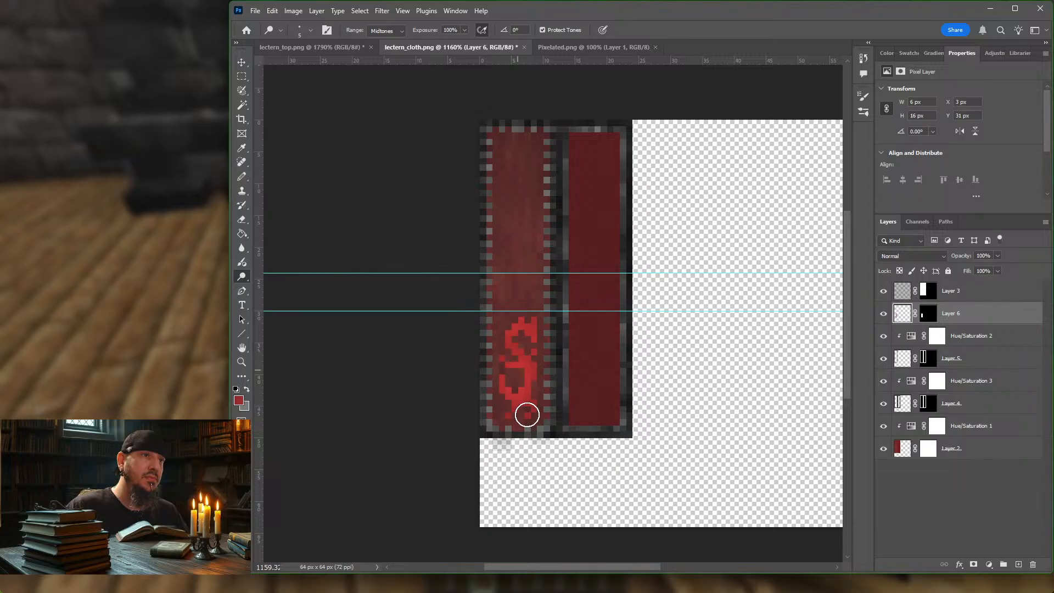
Step: Darken parts of the red S emblem with a smaller Burn tool brush, using Midtones at 70% exposure
right_click(241, 279)
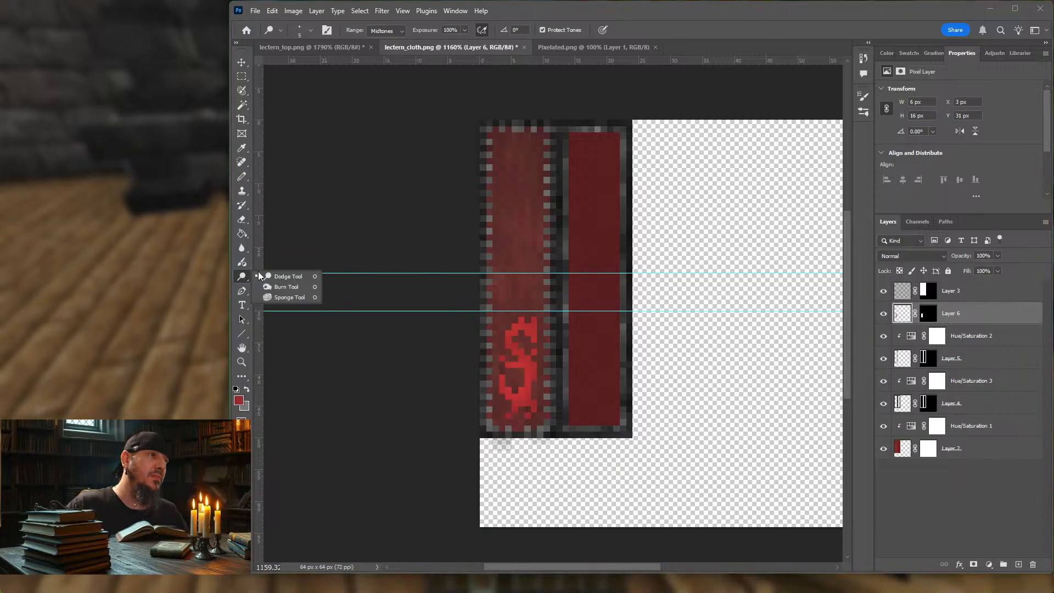
left_click(281, 288)
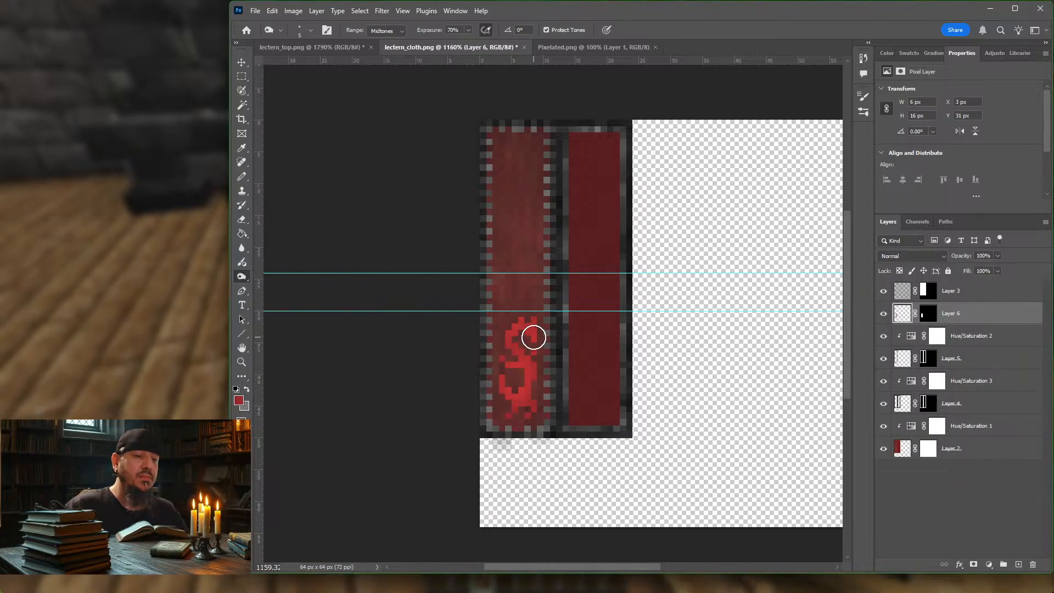
key("bracketleft")
key("bracketleft")
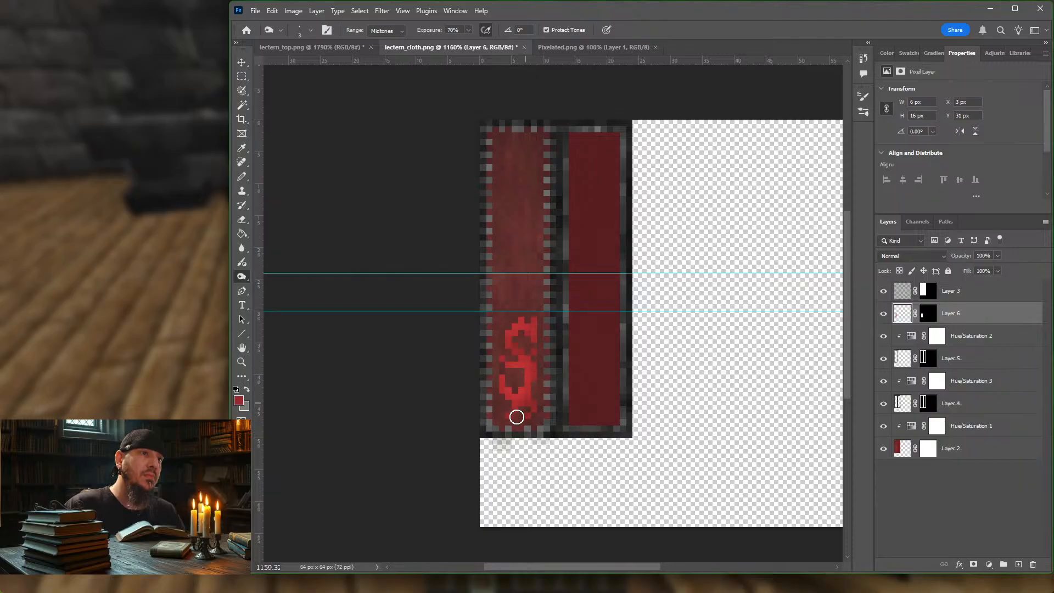
mouse_move(508, 400)
left_mouse_down()
mouse_move(525, 395)
mouse_move(508, 353)
mouse_move(513, 327)
mouse_move(519, 342)
mouse_move(524, 334)
left_mouse_up()
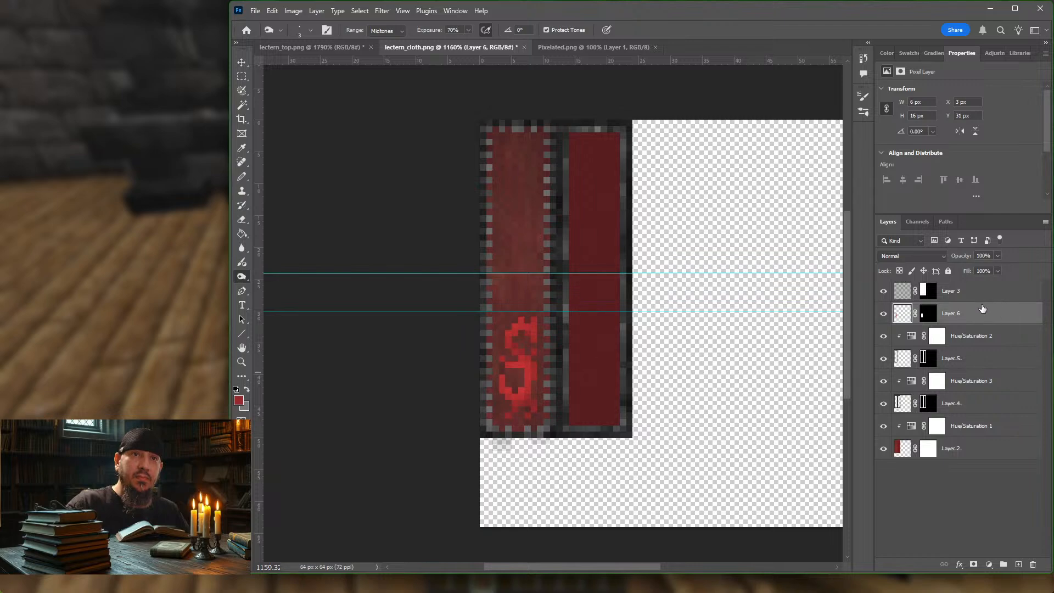
Step: Add a Color Balance adjustment above Layer 6 with midtone Cyan–Red at -14, and clip it to Layer 6
left_click(990, 565)
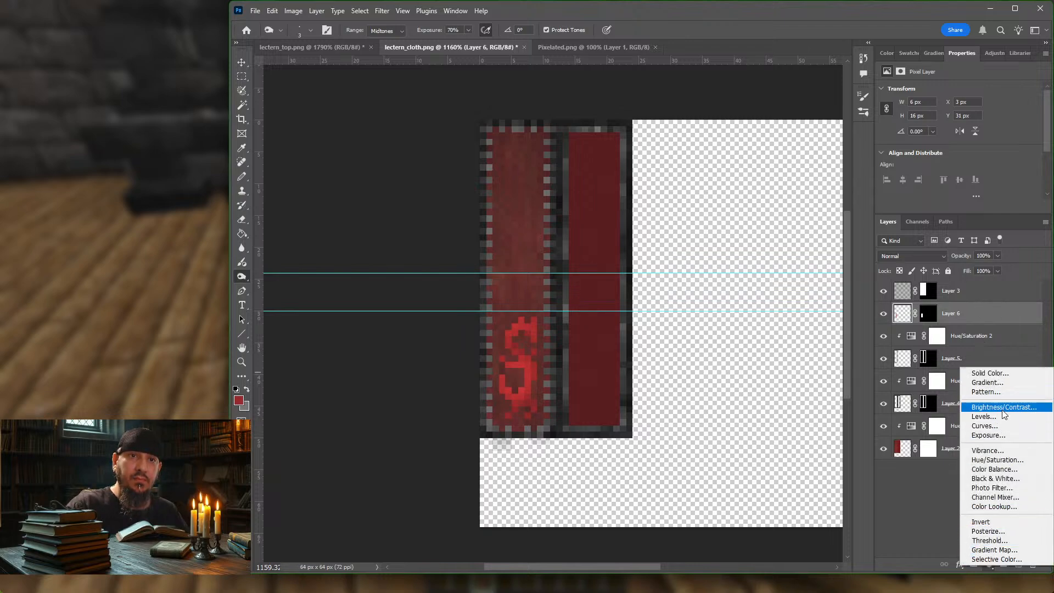
left_click(998, 469)
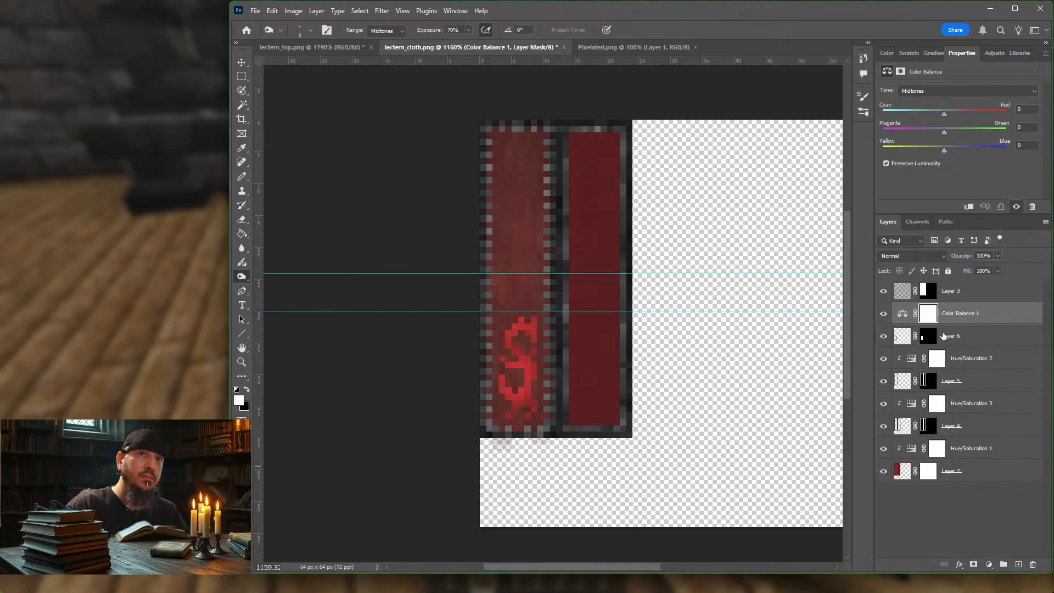
mouse_move(945, 114)
left_mouse_down()
mouse_move(964, 114)
mouse_move(935, 110)
left_mouse_up()
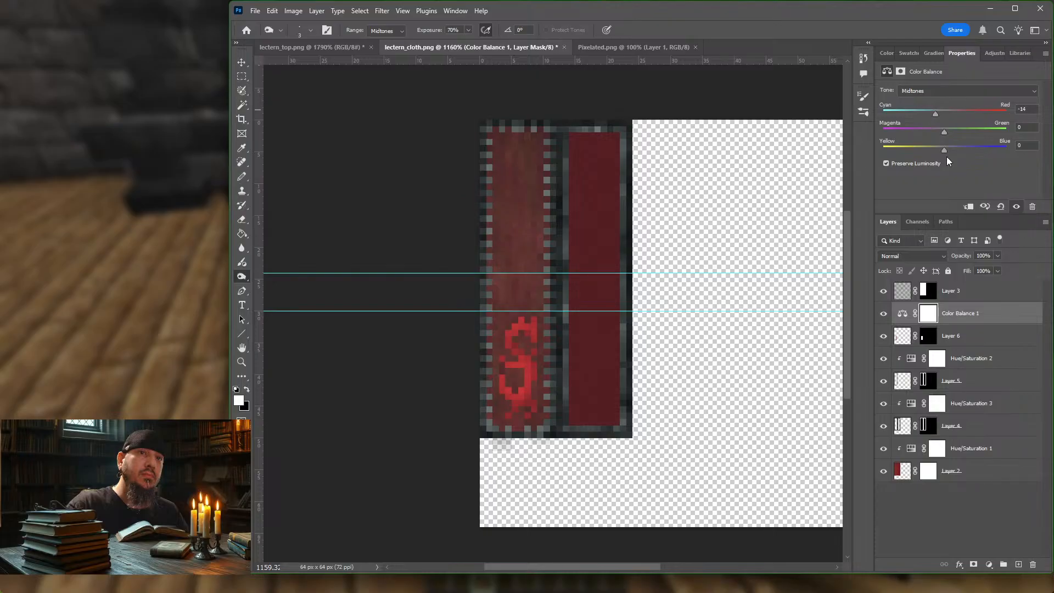
left_click(971, 321, "alt")
left_click(1004, 314)
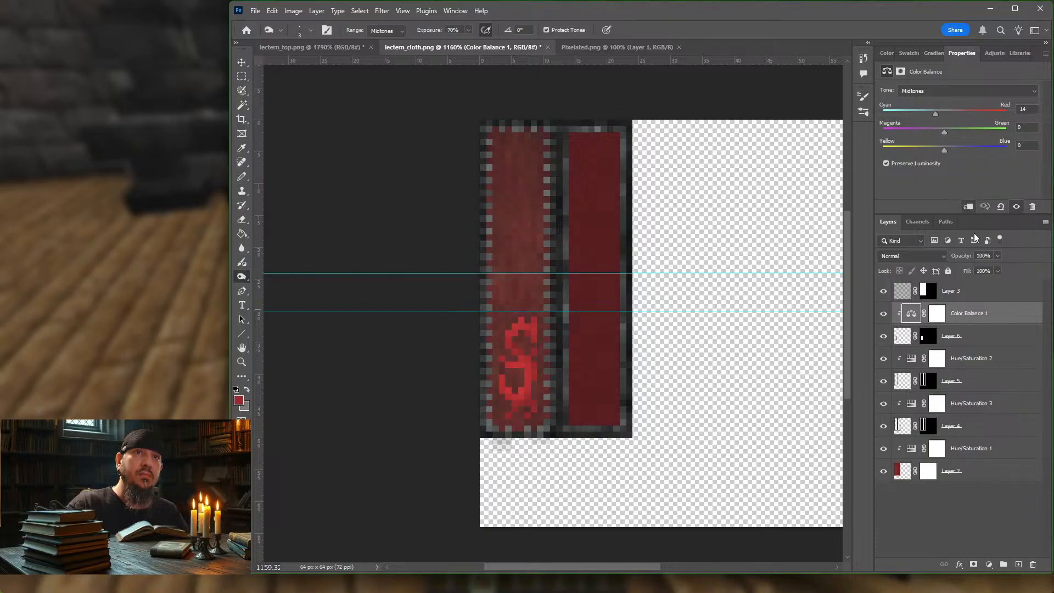
Step: Set the emblem's midtone color balance to Cyan–Red -48, Magenta–Green +26 and Yellow–Blue +88
left_click_drag(945, 130, 915, 130)
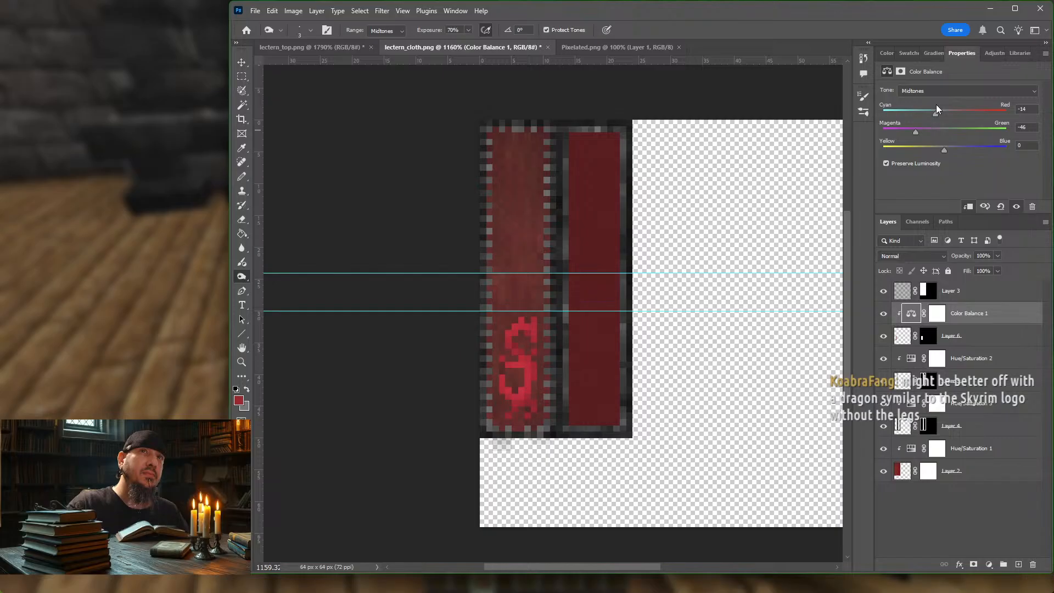
left_click_drag(936, 112, 961, 129)
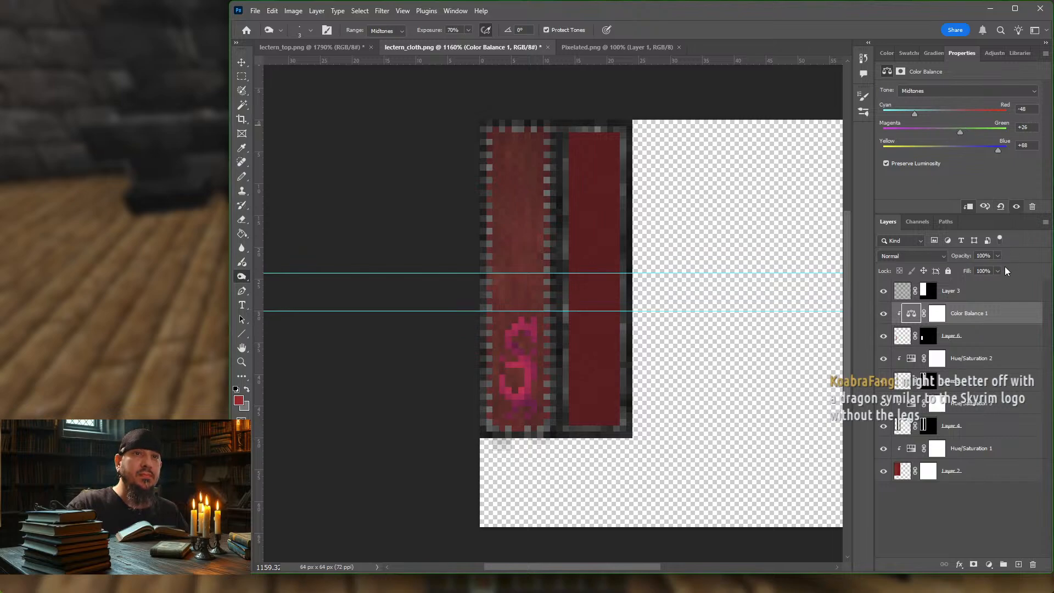
Step: Delete the Color Balance adjustment layer clipped to the emblem's Layer 6
left_click(993, 337)
left_click(999, 318)
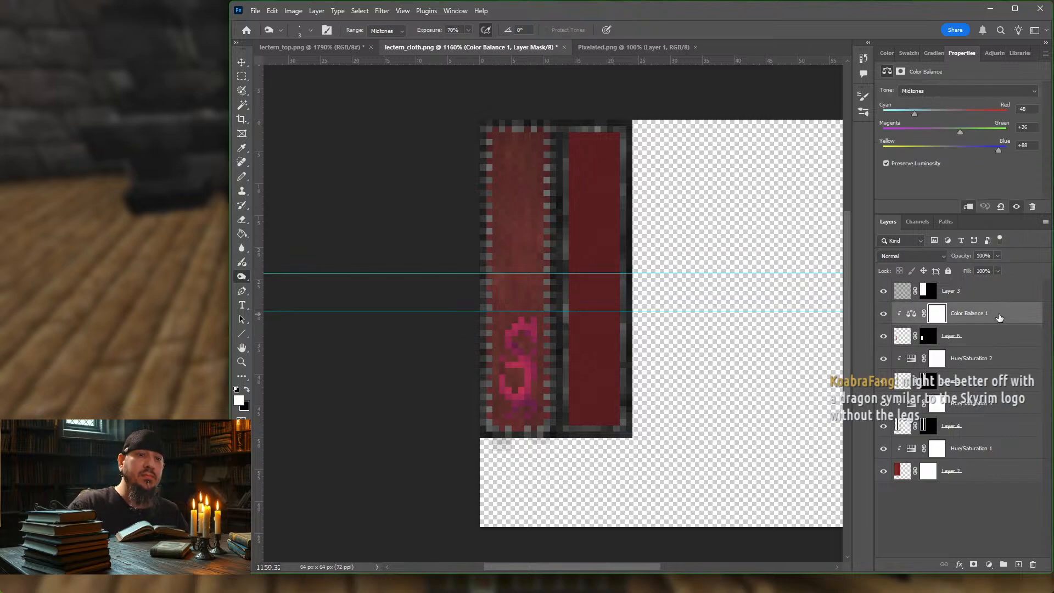
key("Delete")
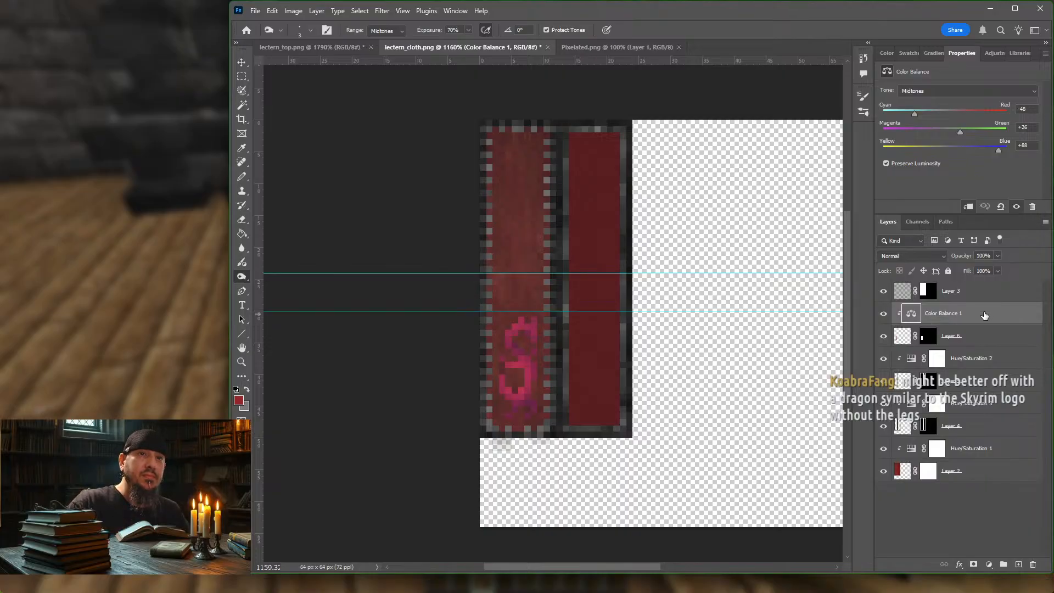
key("Delete")
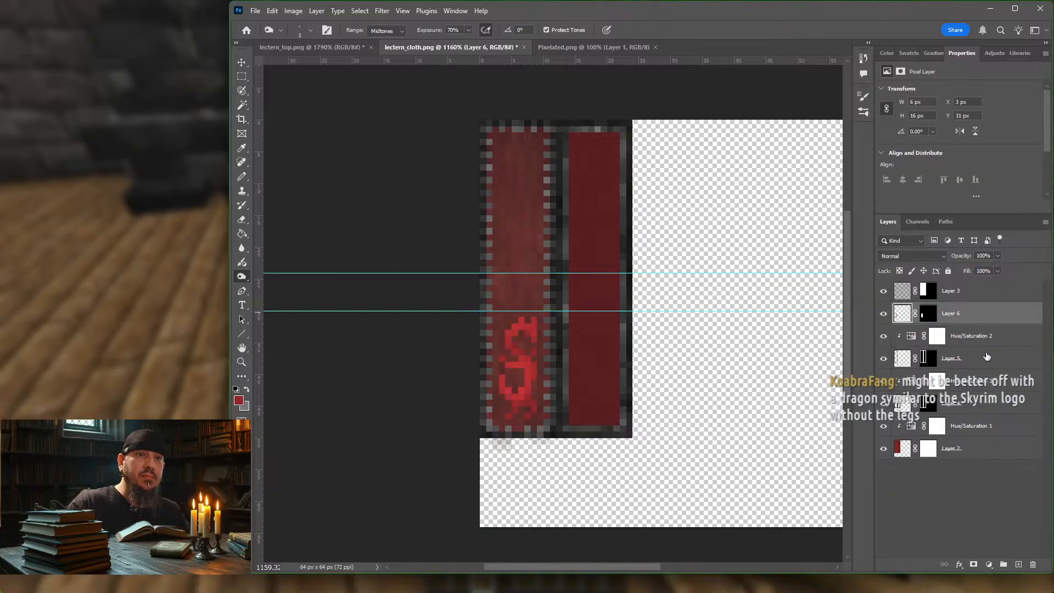
Step: Add a Hue/Saturation adjustment clipped to Layer 6, with Hue +22, Saturation -30 and Lightness -70
left_click(989, 564)
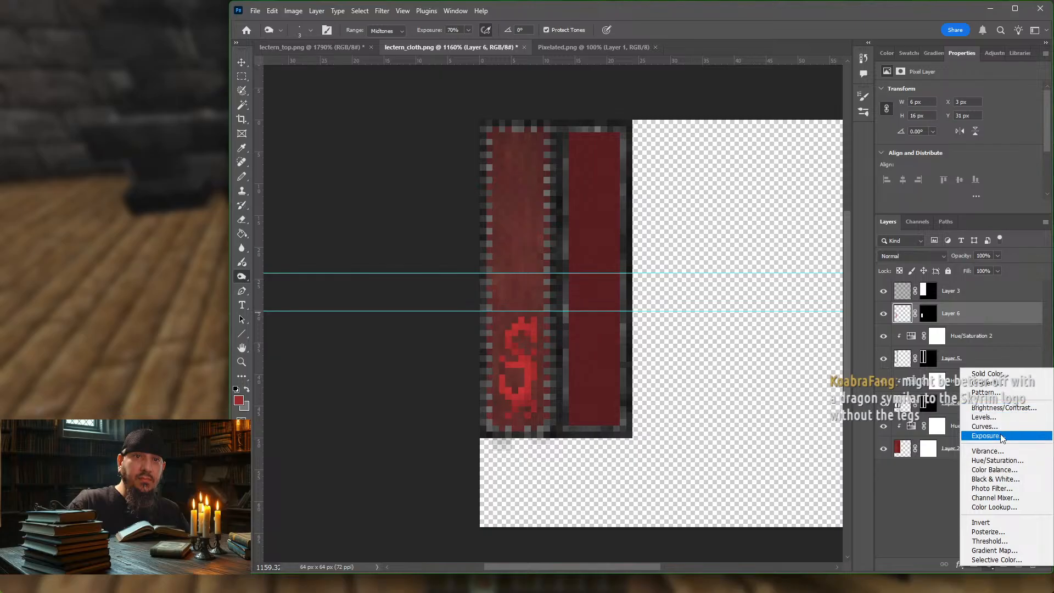
left_click(996, 460)
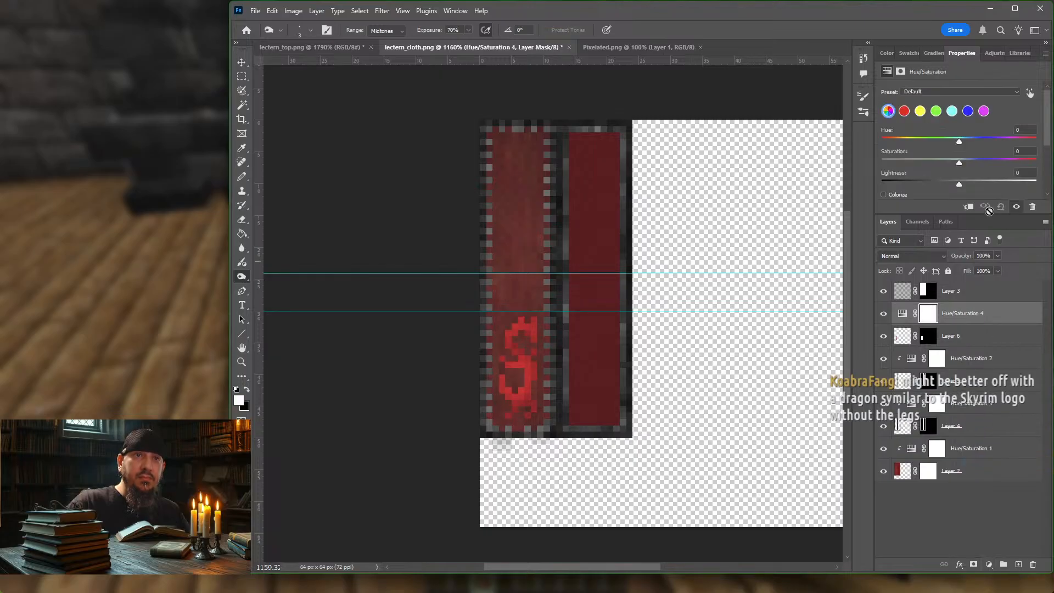
left_click(989, 324, "alt")
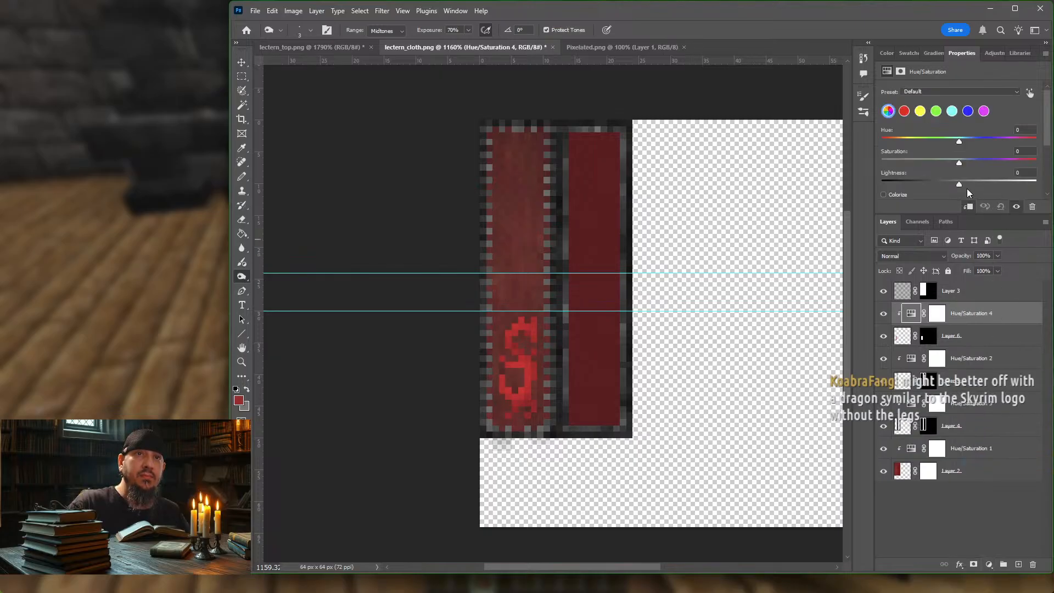
left_click_drag(950, 183, 904, 184)
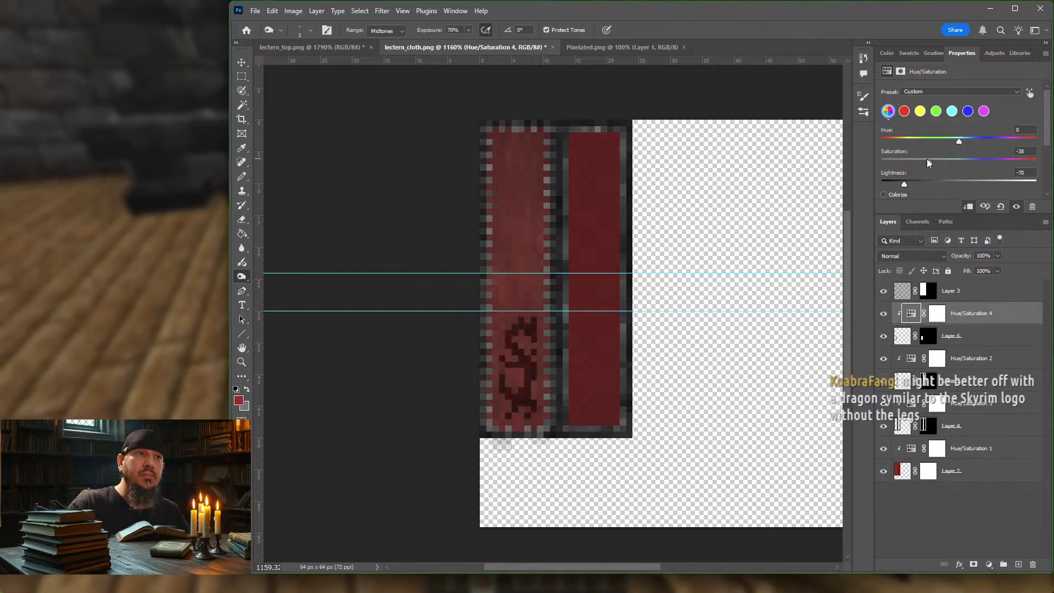
mouse_move(963, 141)
left_mouse_down()
mouse_move(998, 139)
mouse_move(956, 140)
left_mouse_up()
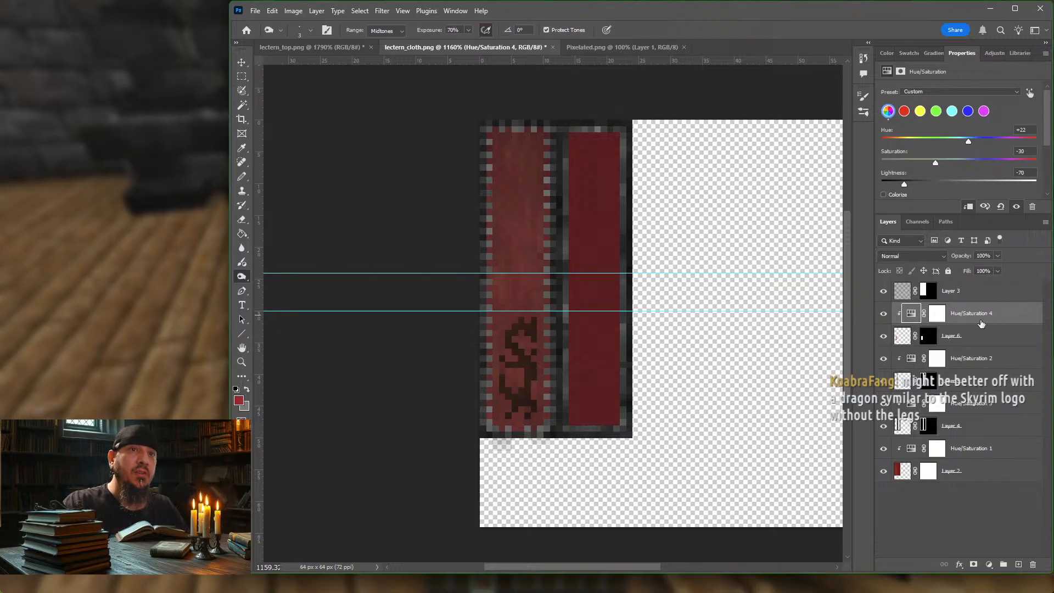
Step: Reduce the opacity of the emblem's Layer 6 to 36%
left_click(979, 338)
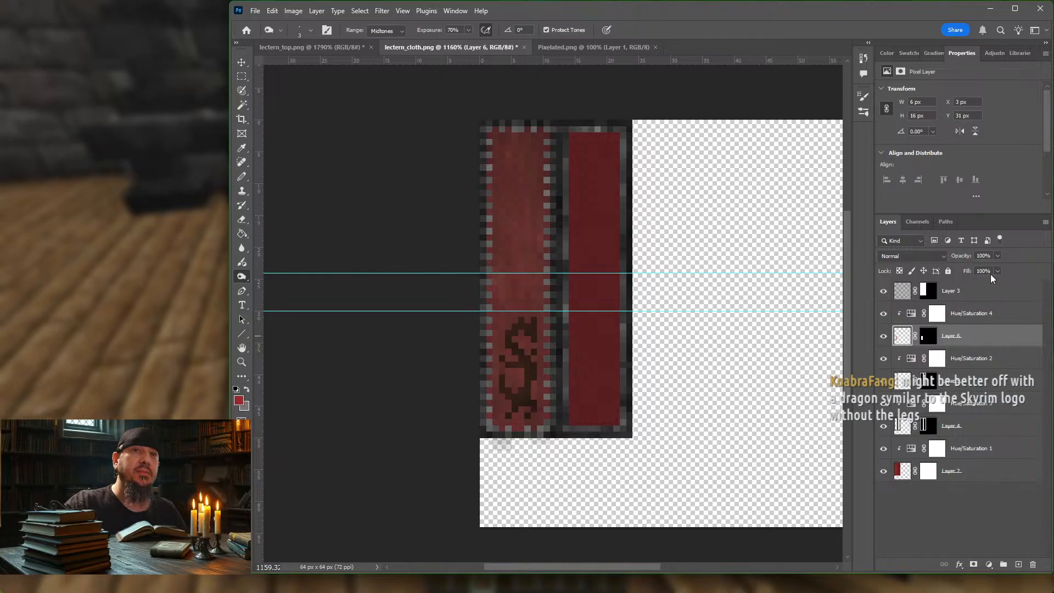
left_click(998, 256)
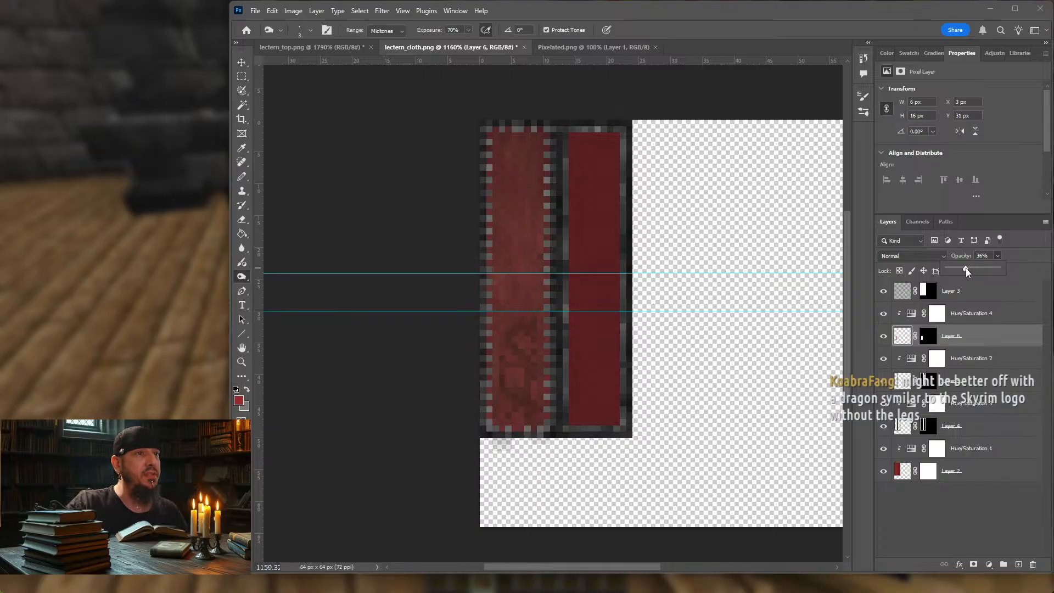
left_click(402, 366)
Step: Export the texture for web as lectern_cloth.png in the block folder, replacing the existing file
key("ctrl+alt+shift+s")
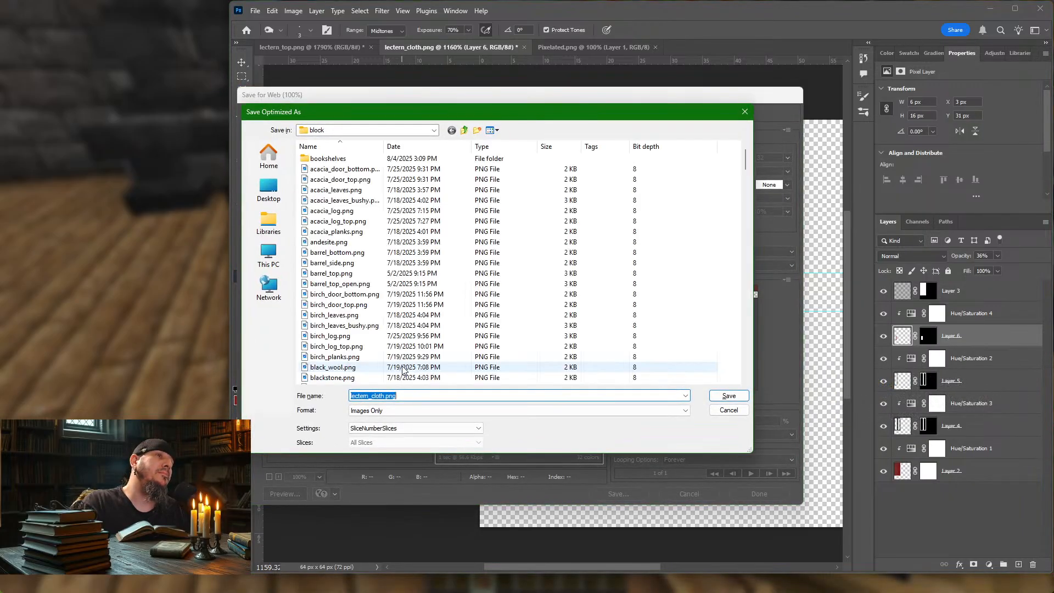
key("Return")
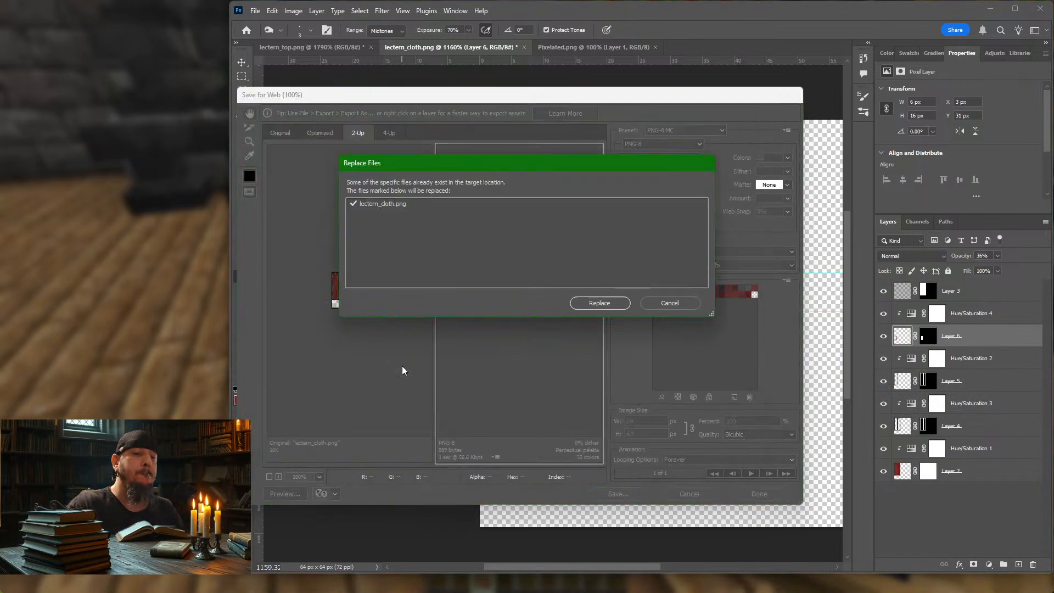
key("Return")
Step: Switch to Minecraft, reload the resource packs and examine the lectern's cloth from several distances
left_click(173, 269)
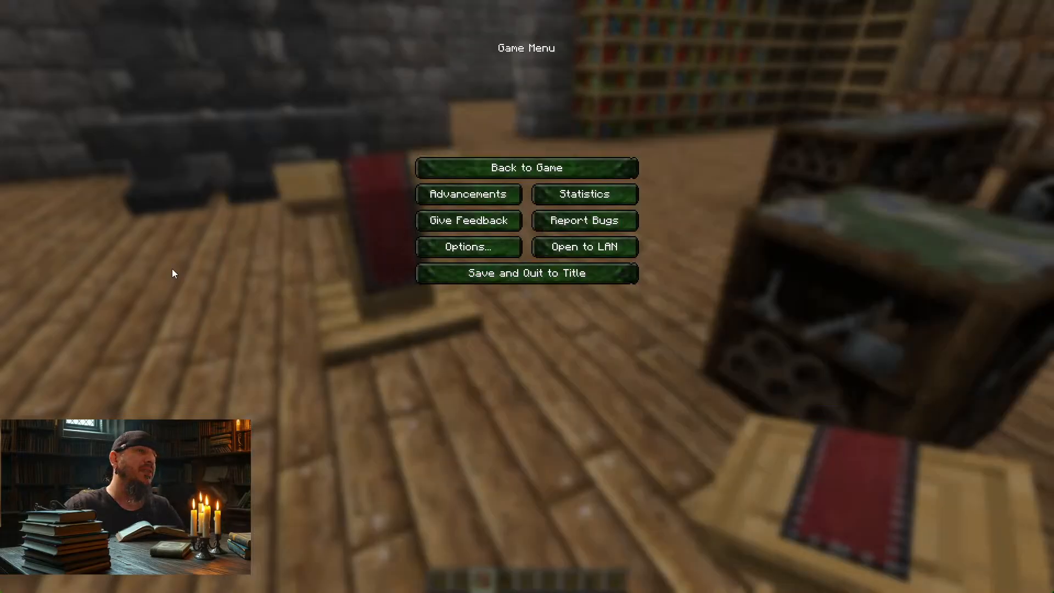
key("Escape")
key("s")
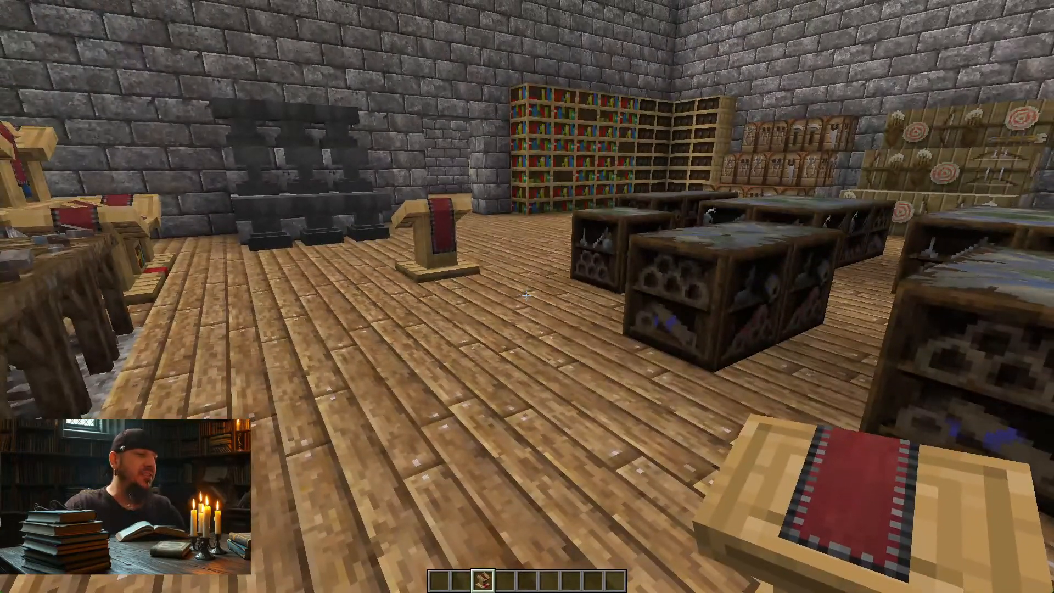
key("F3+t")
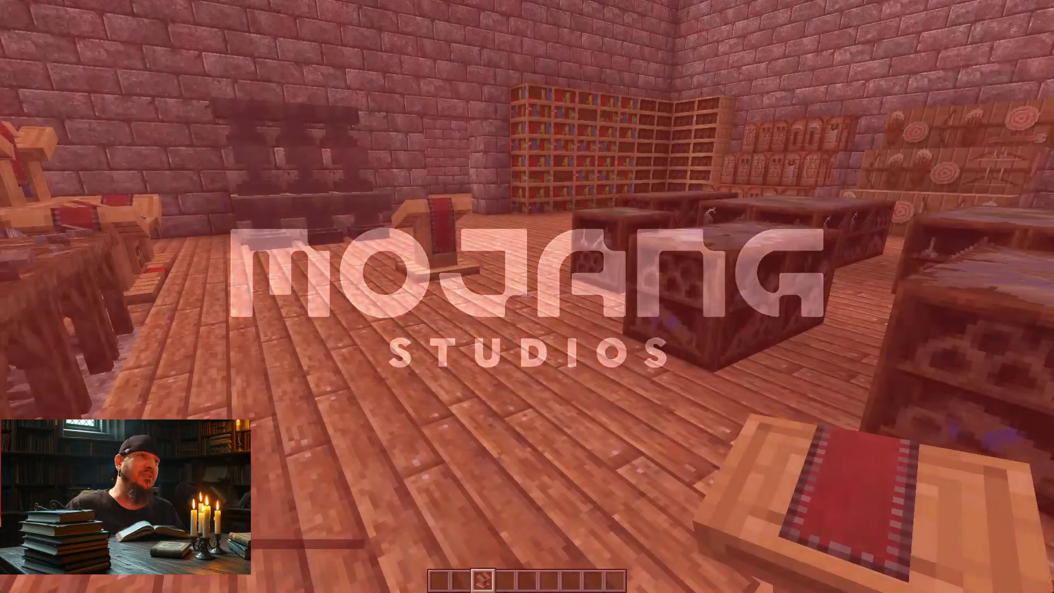
key("w")
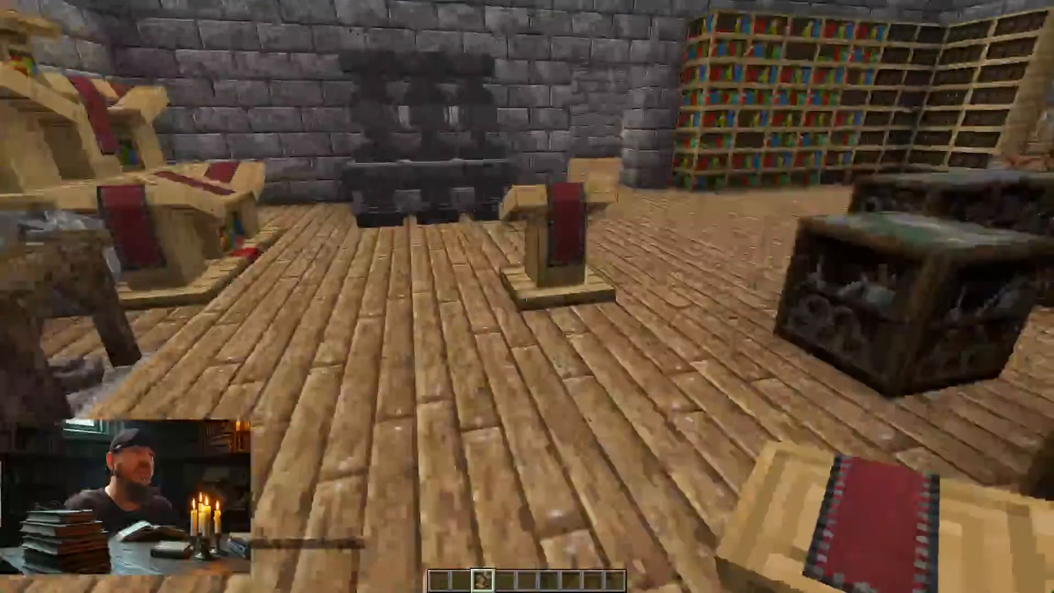
key("s")
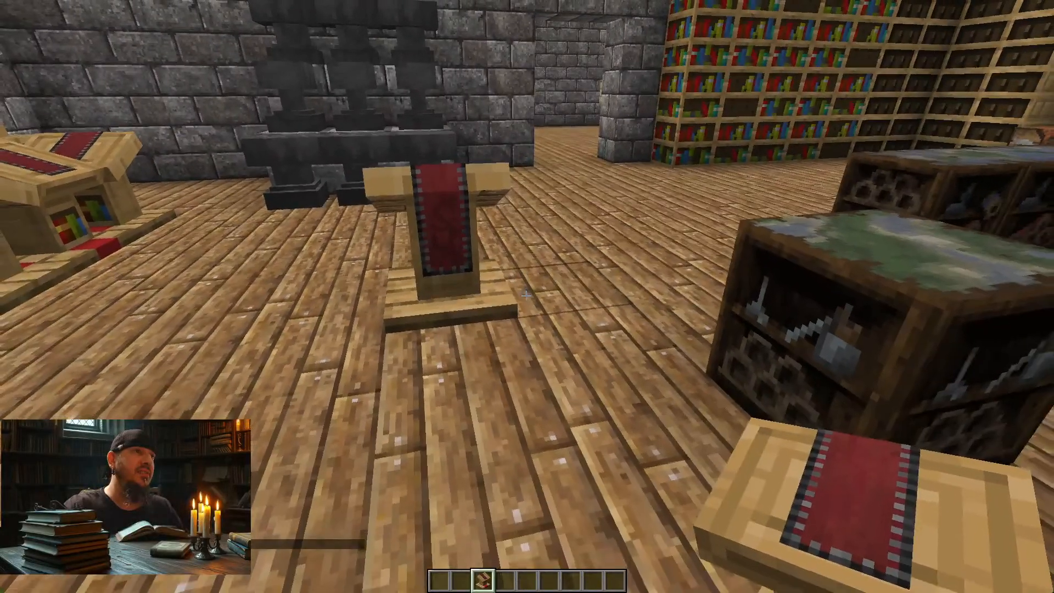
key("w")
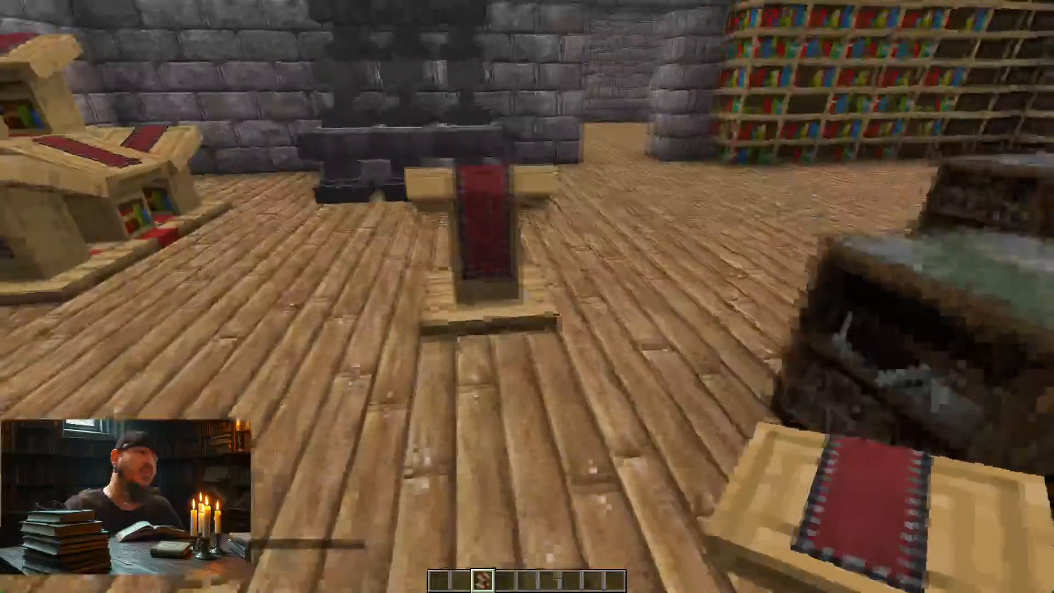
key("d")
key("a")
key("s")
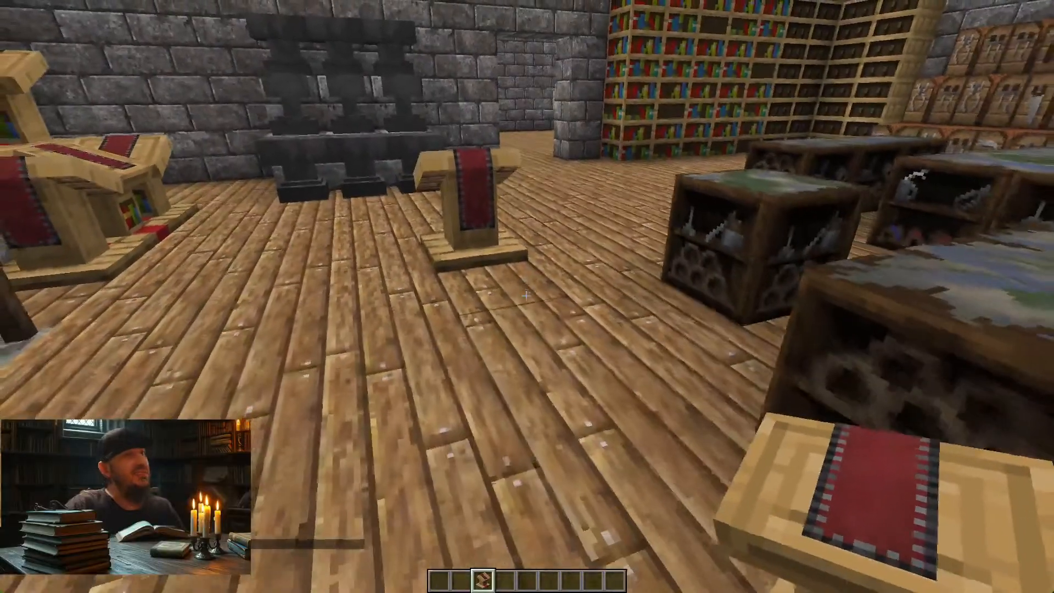
key("w")
key("w")
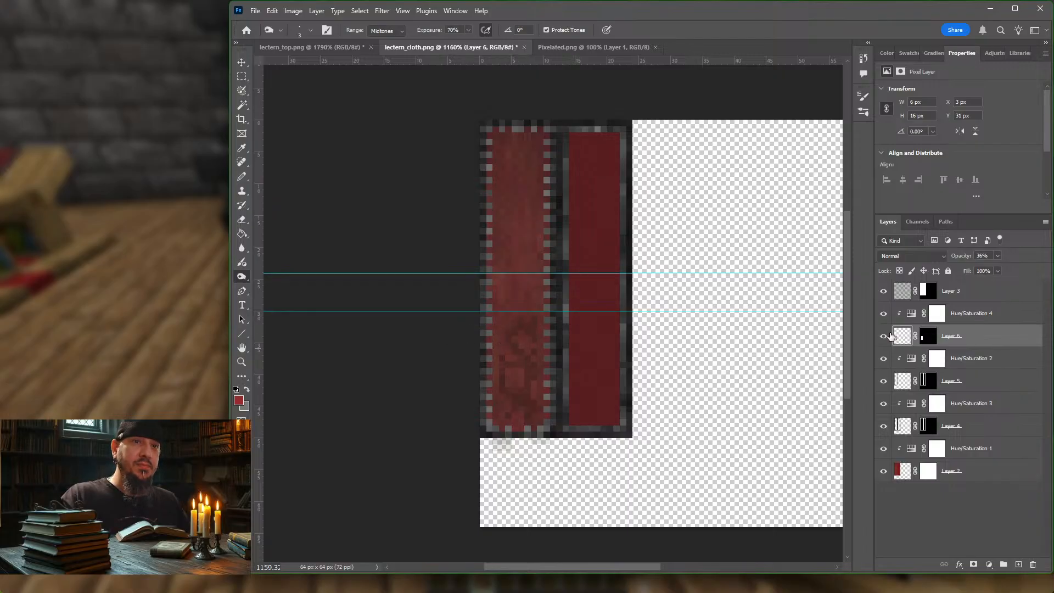
Step: Back in Photoshop, change the emblem's Hue/Saturation 4 adjustment to Hue -31, Saturation -50 and Lightness -100
left_click(242, 220)
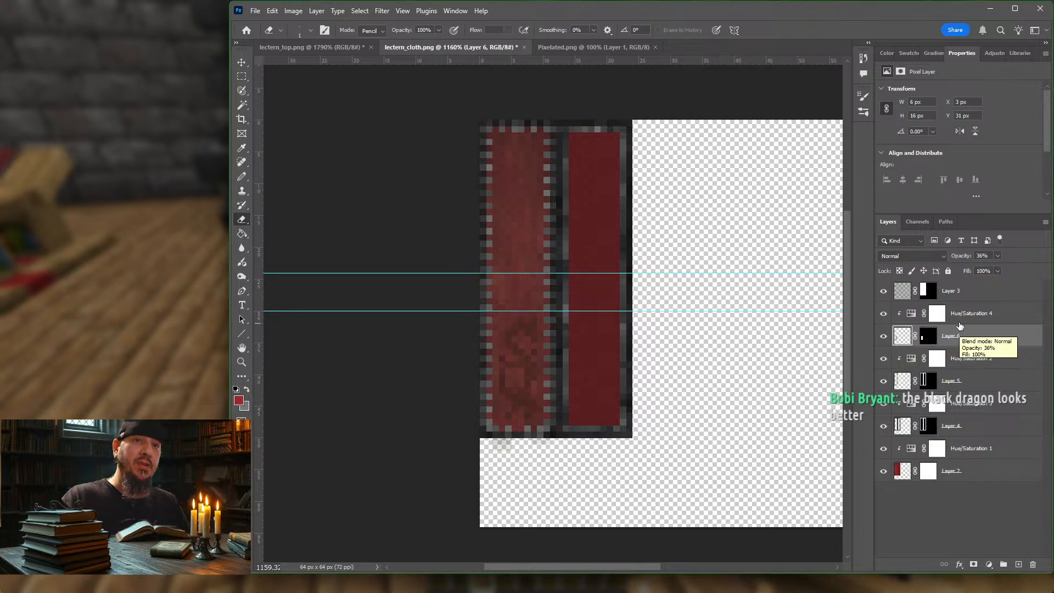
left_click(988, 315)
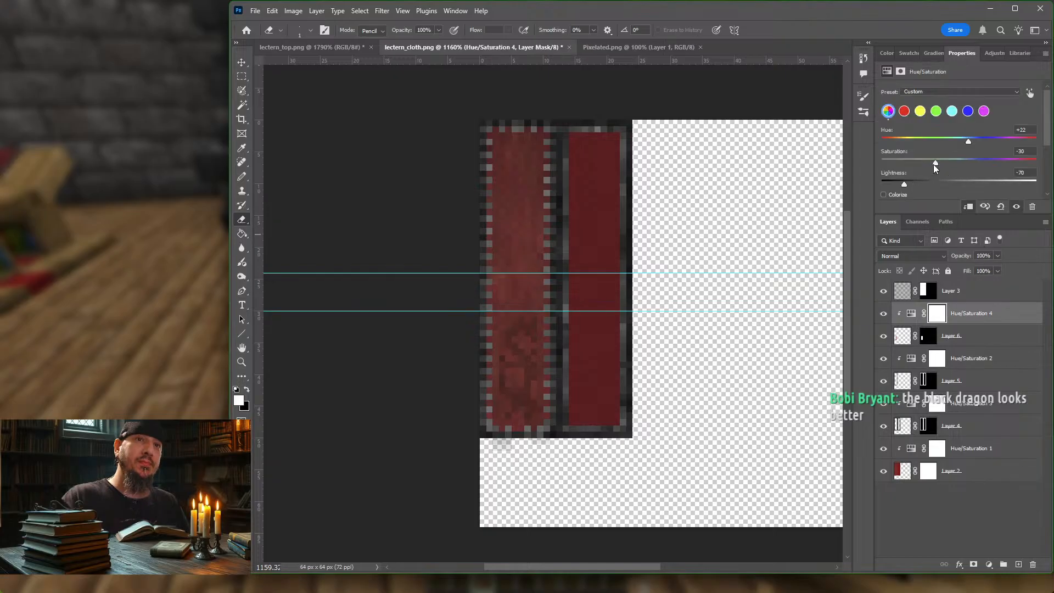
left_click_drag(934, 164, 975, 161)
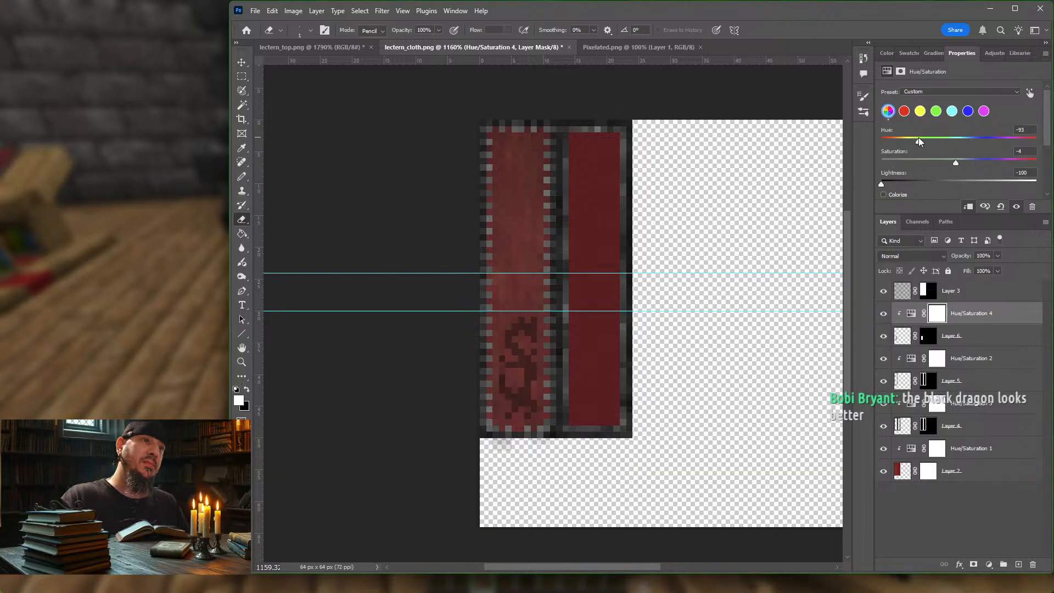
left_click_drag(918, 138, 945, 139)
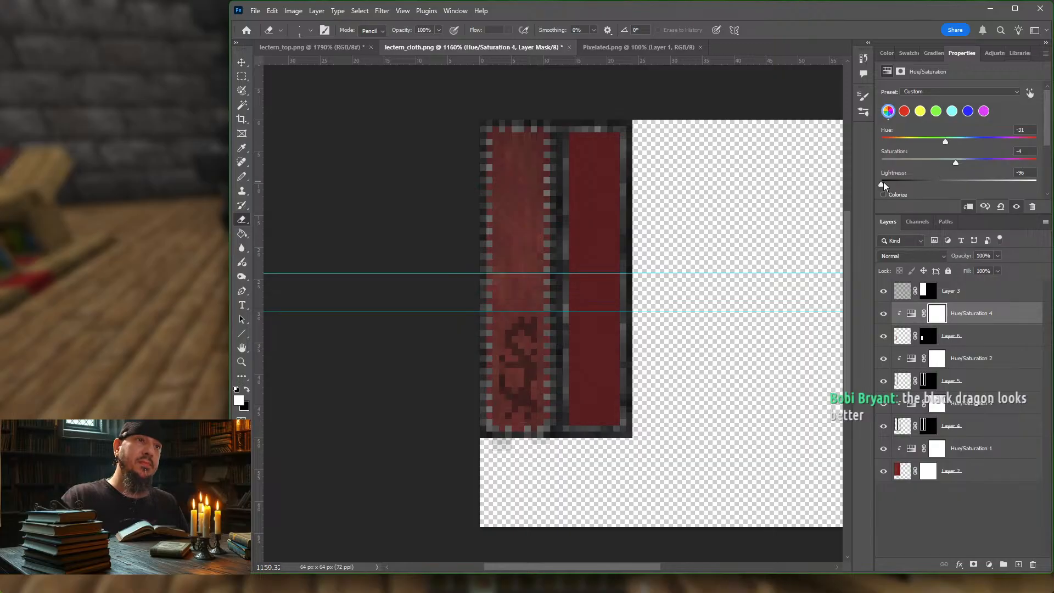
mouse_move(884, 182)
left_mouse_down()
mouse_move(1015, 183)
mouse_move(887, 181)
left_mouse_up()
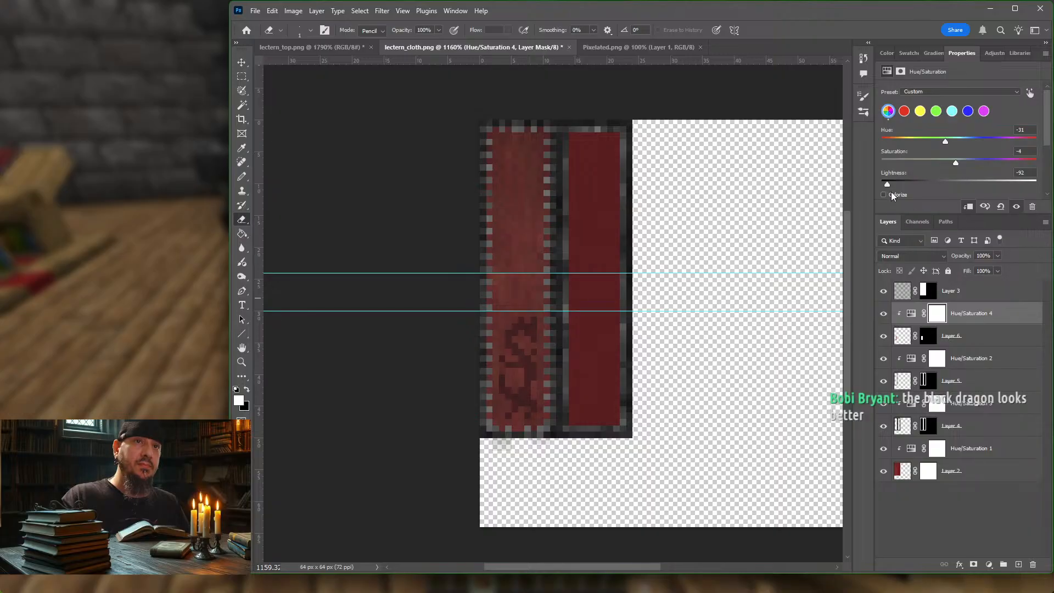
left_click_drag(880, 183, 875, 184)
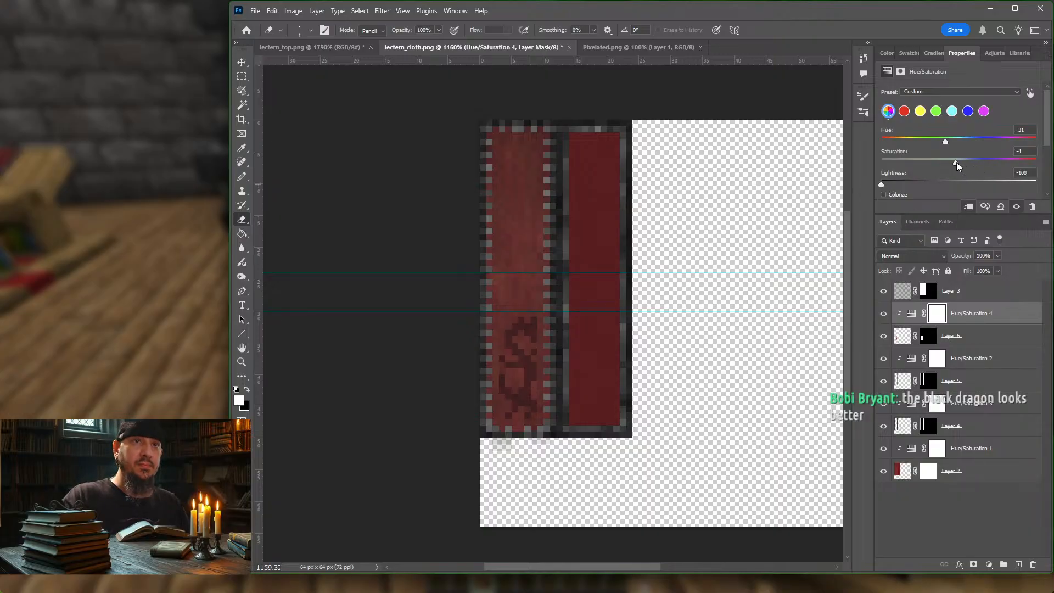
left_click_drag(956, 162, 889, 163)
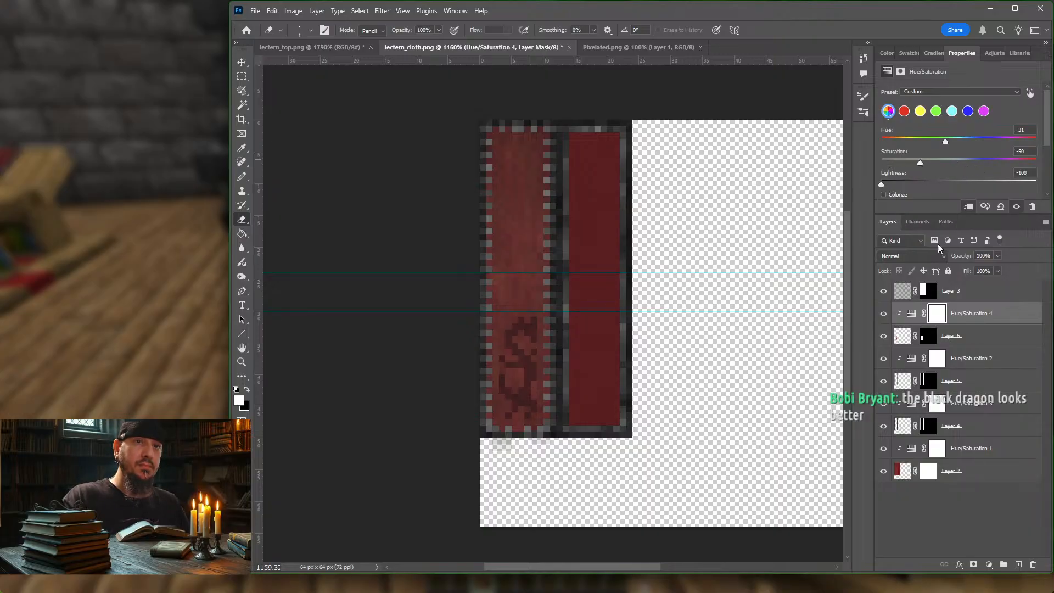
Step: Try a Brightness/Contrast adjustment clipped to Layer 6 with Brightness -86 and Contrast -11, and delete it
left_click(989, 338)
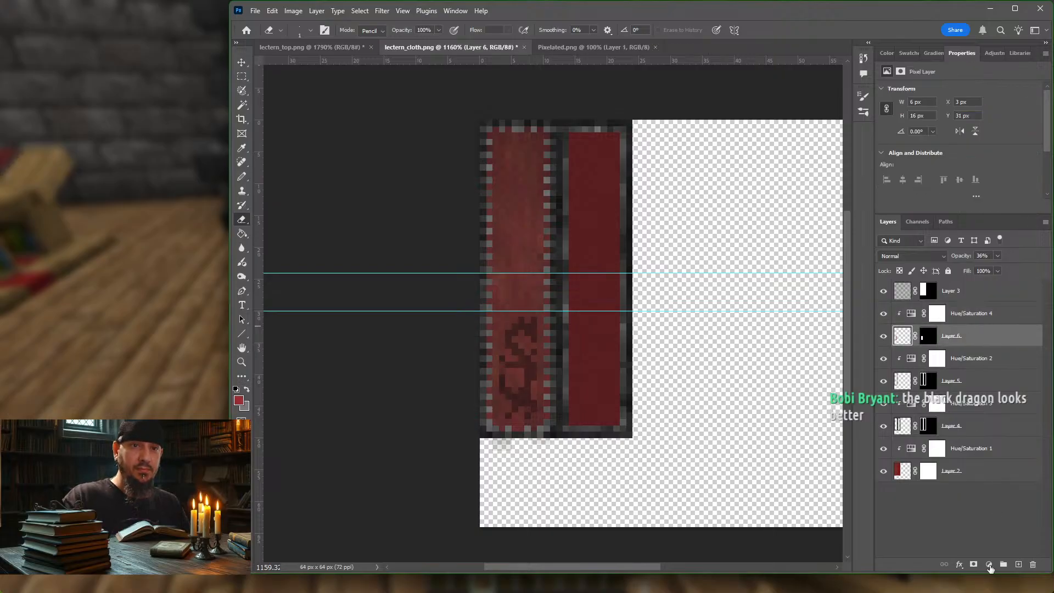
left_click(990, 565)
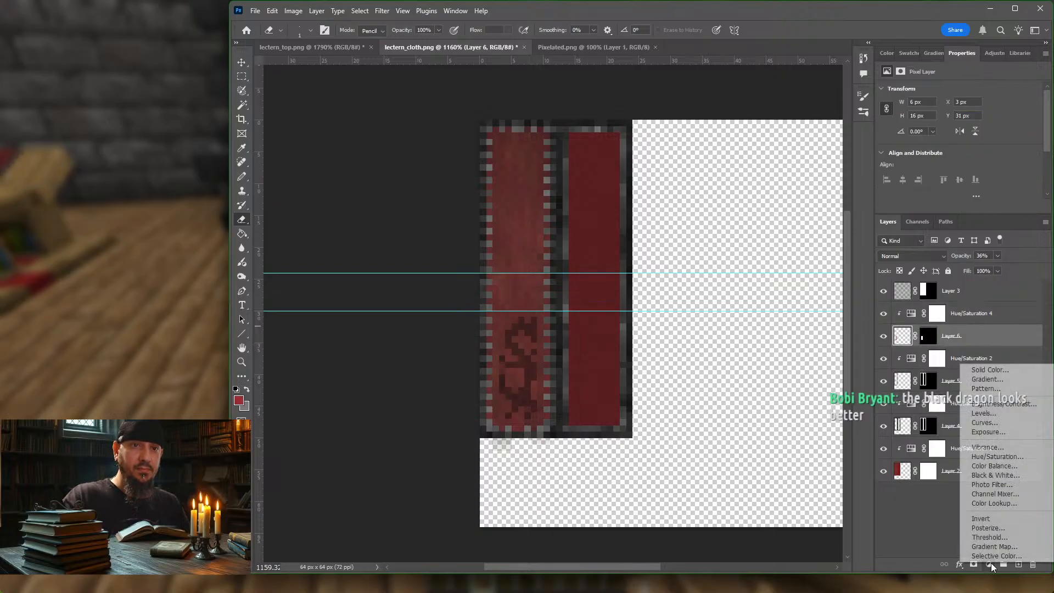
left_click(987, 405)
left_click_drag(960, 122, 916, 123)
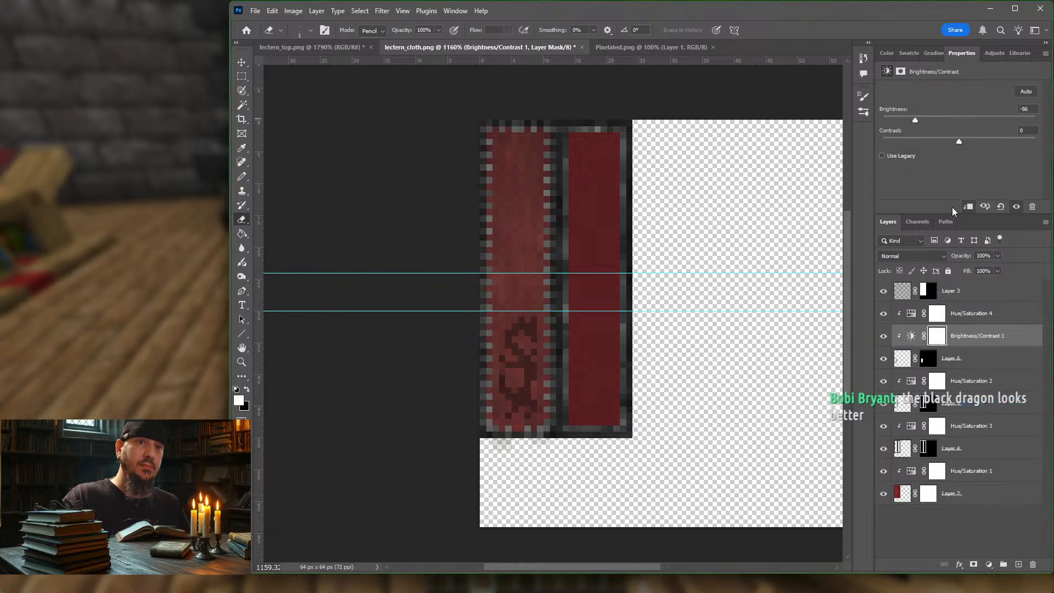
left_click_drag(961, 144, 924, 119)
left_click(999, 362)
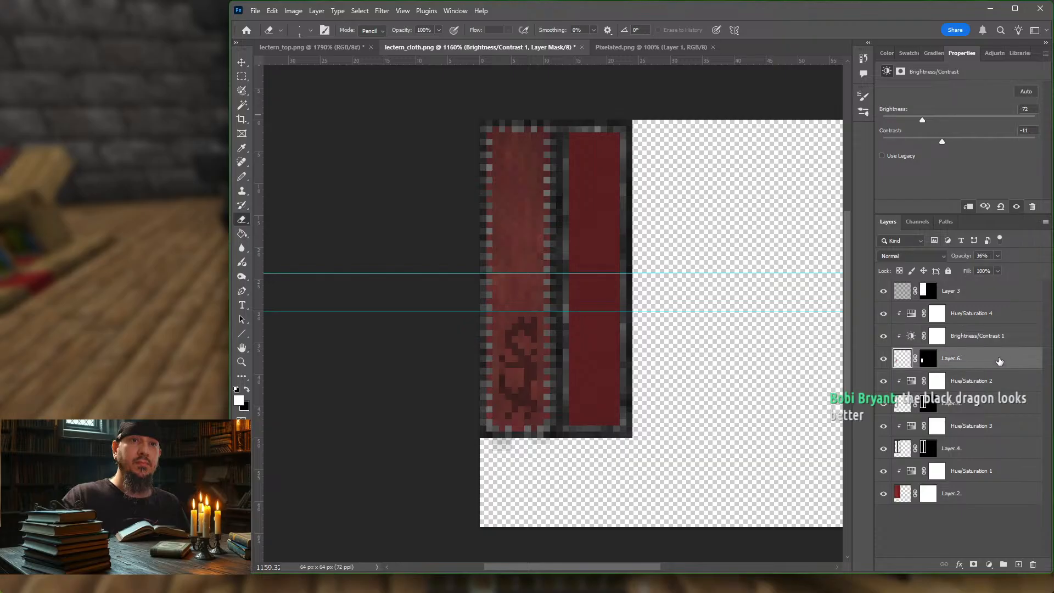
left_click(1002, 336)
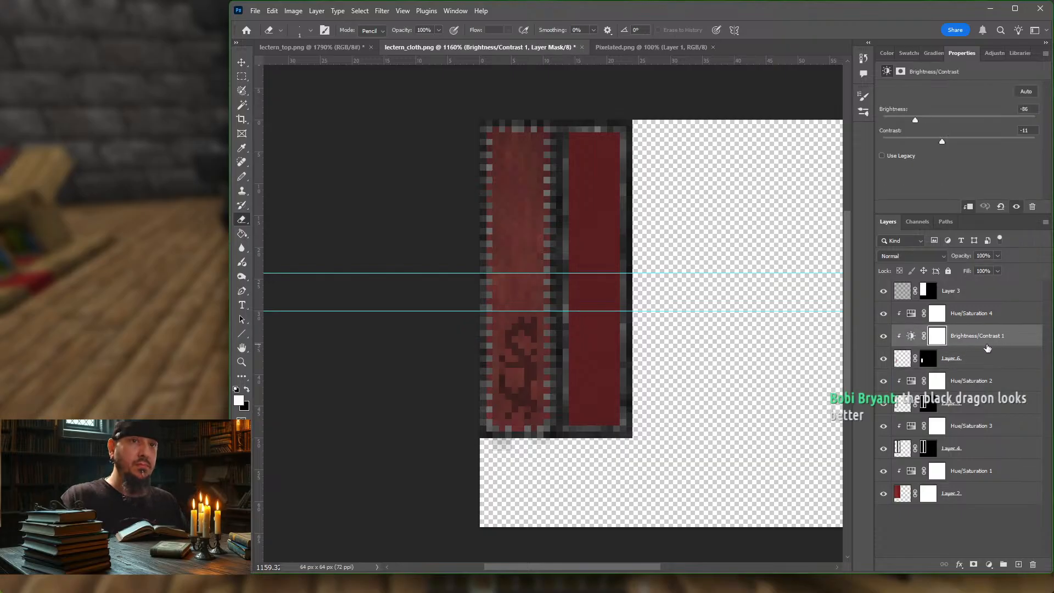
key("Delete")
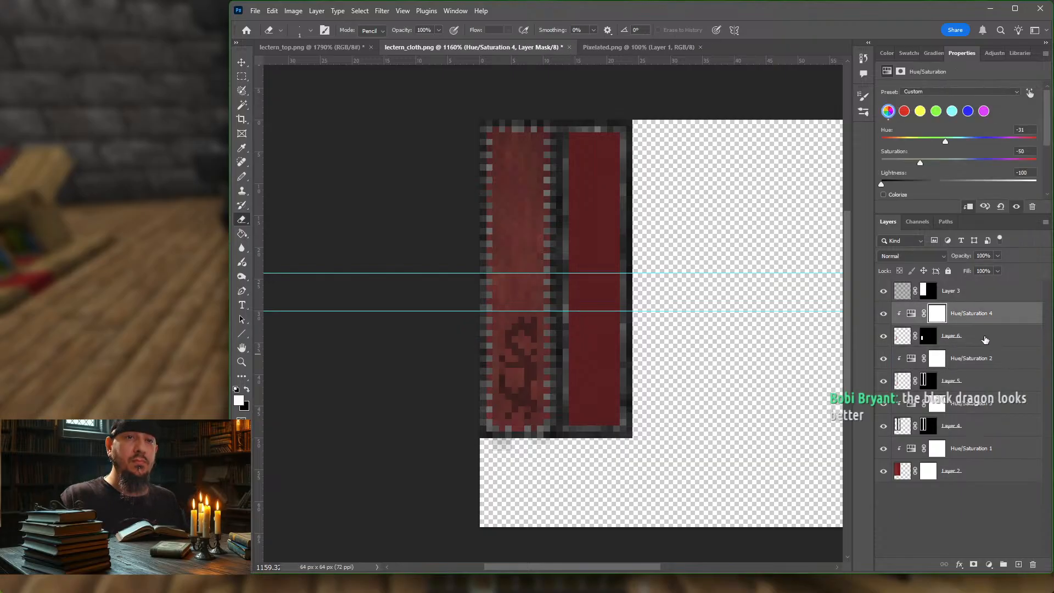
Step: Erase the crossed lower end and stray pixels of the emblem's tail on Layer 6
left_click(983, 338)
left_click(983, 318)
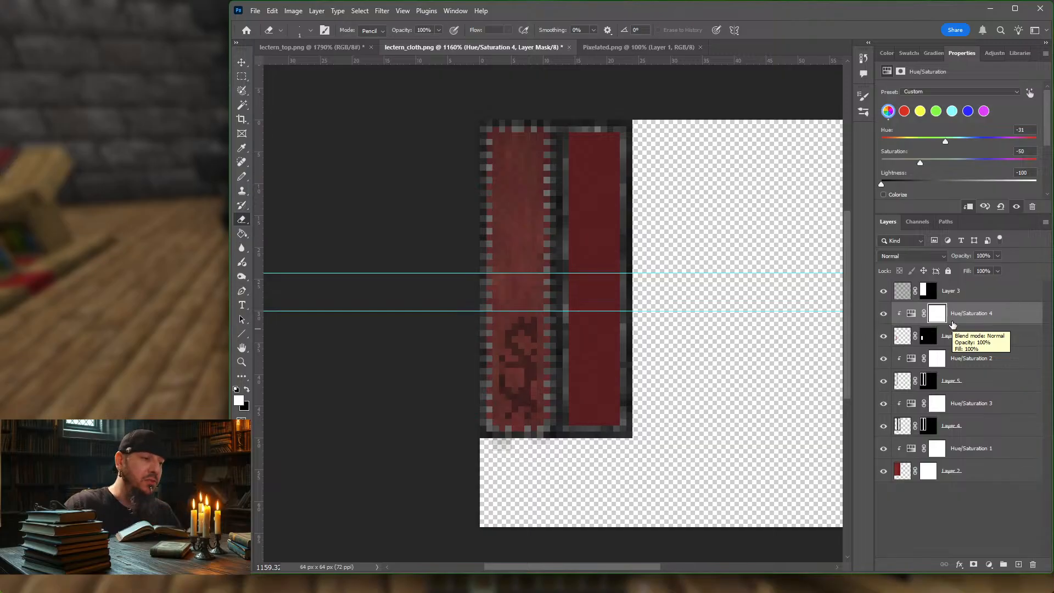
left_click(912, 314)
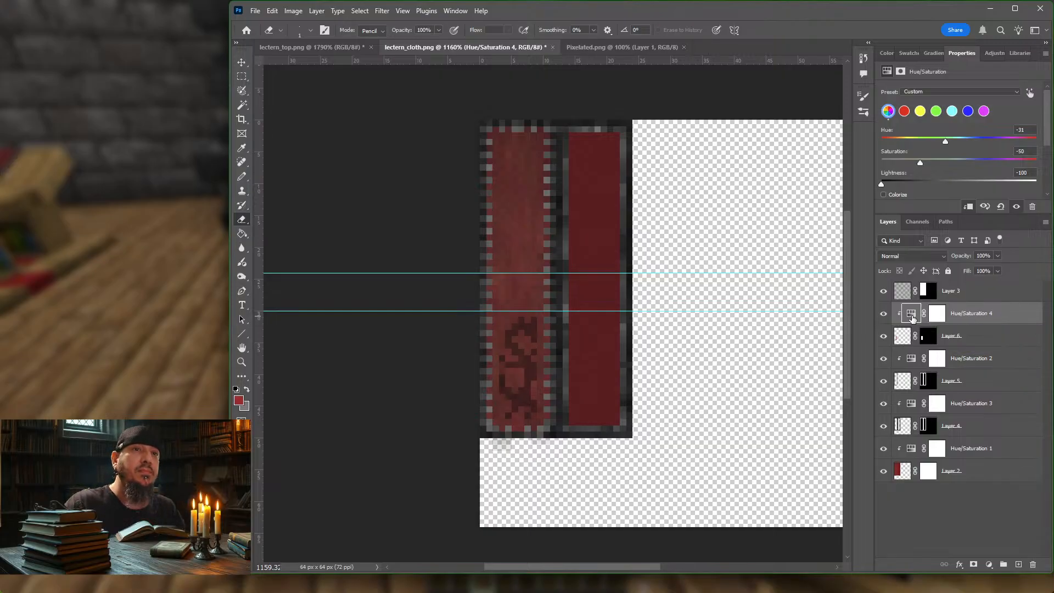
left_click(903, 345)
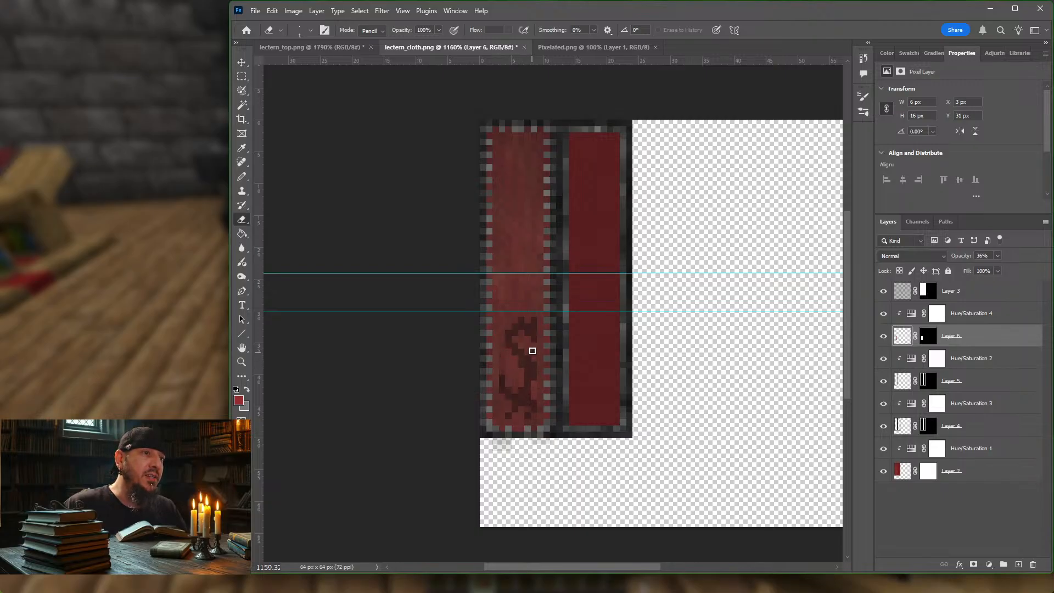
left_click_drag(529, 411, 514, 406)
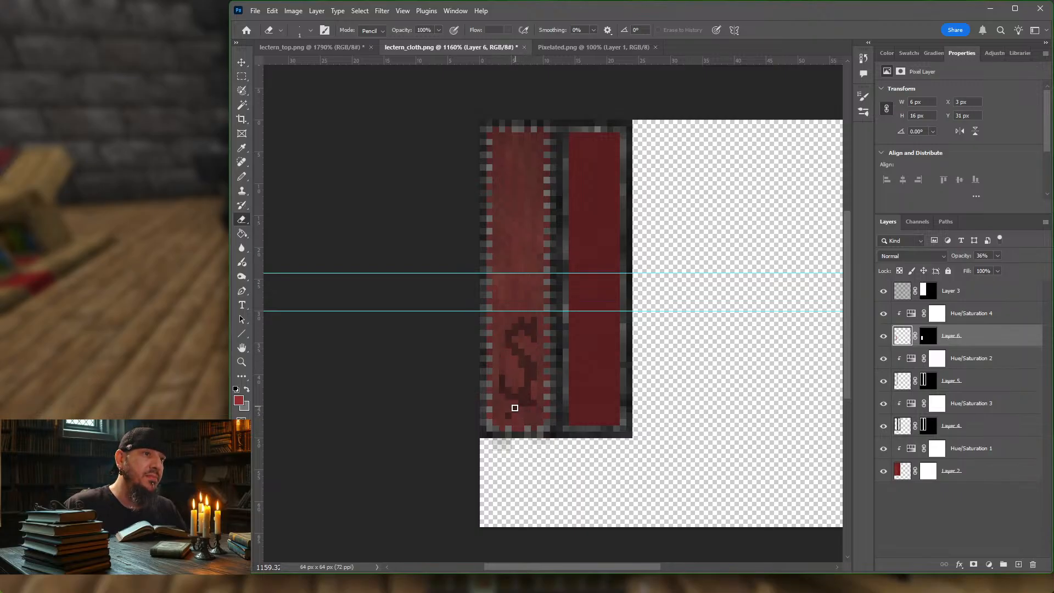
left_click(508, 416)
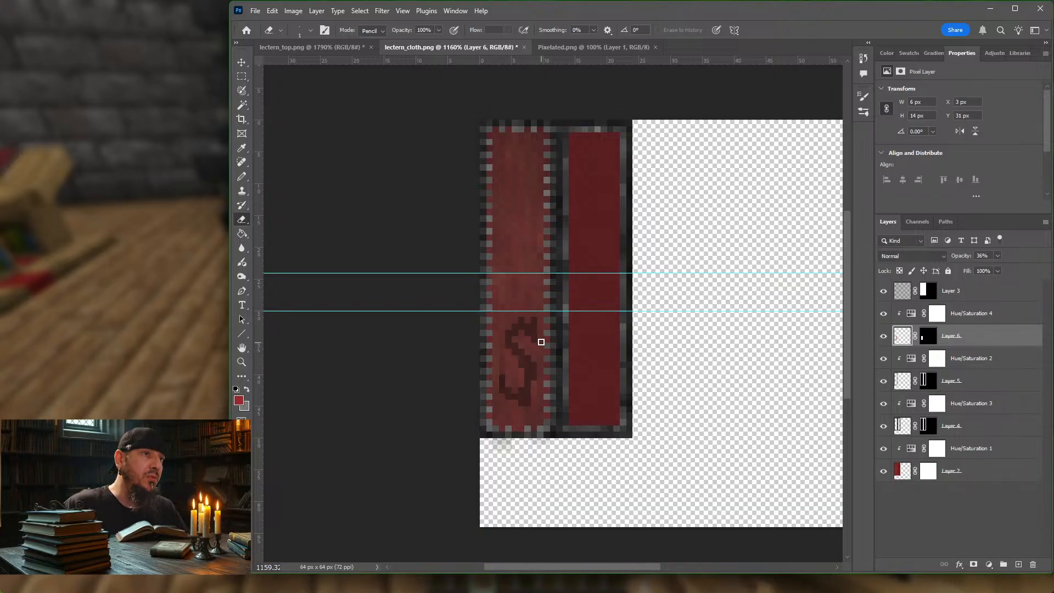
Step: Redraw the emblem's tail in pixels with the Pencil as a thicker, rounded curl, cleaning its shape with the Eraser
key("b")
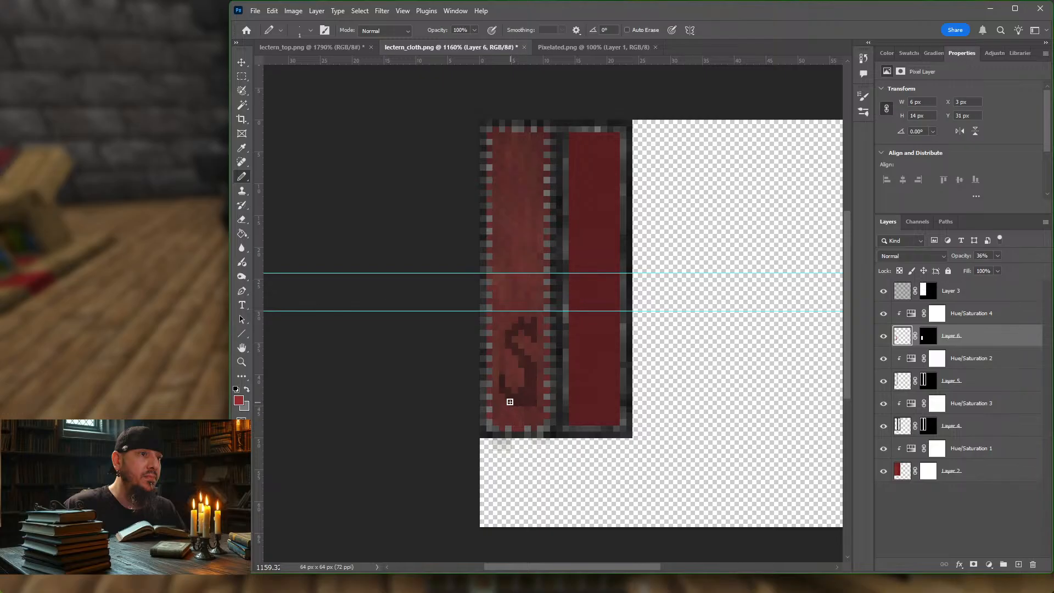
left_click_drag(510, 402, 522, 404)
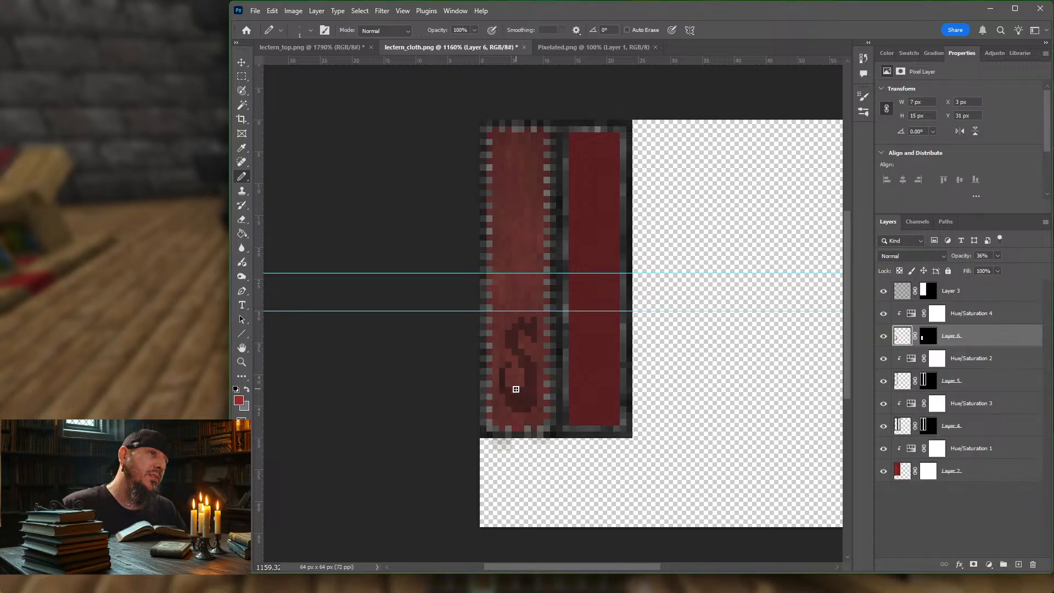
key("e")
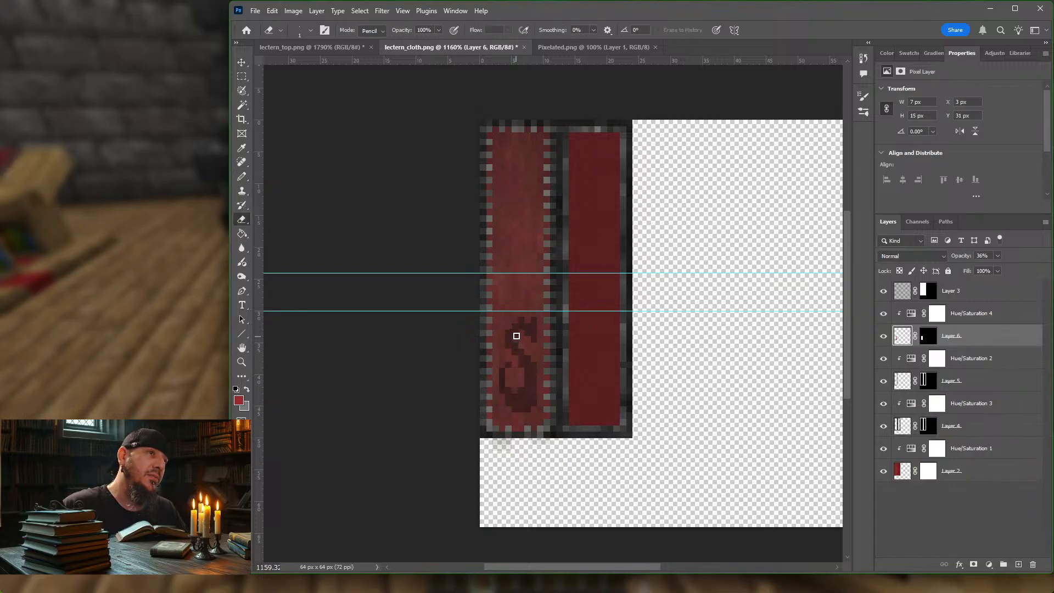
key("b")
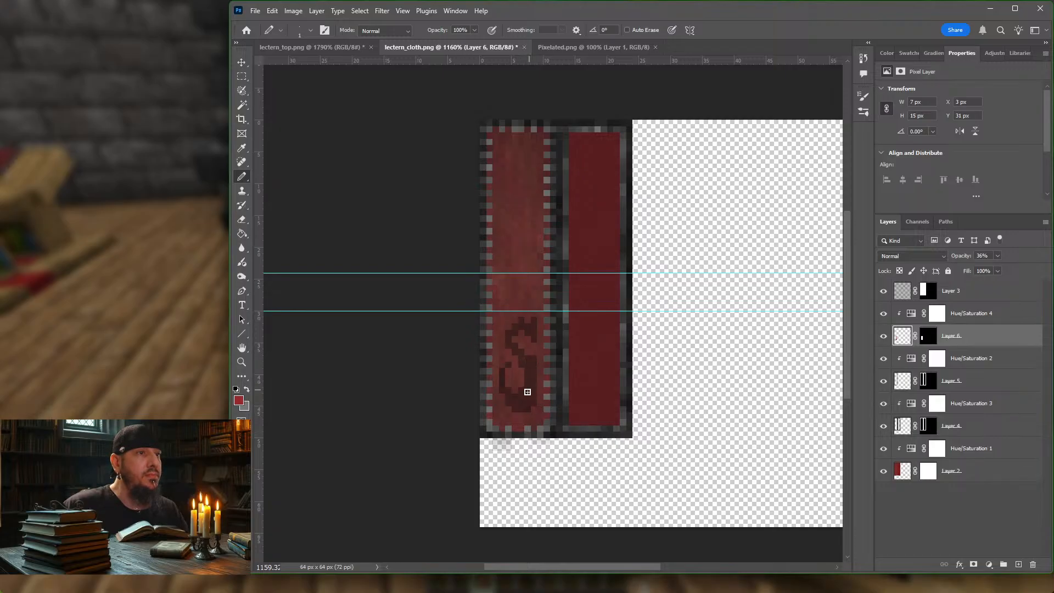
key("e")
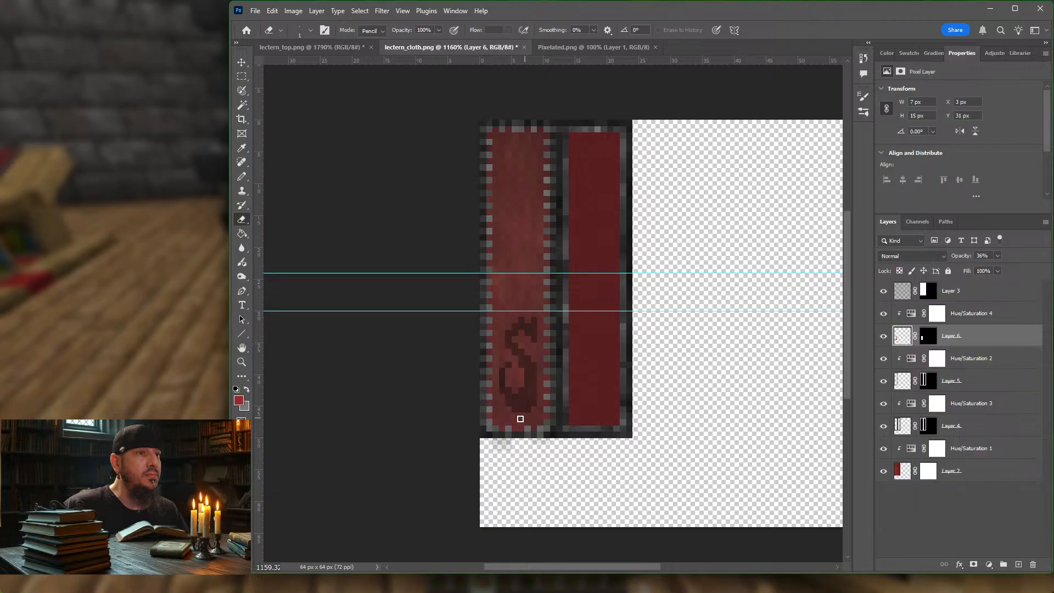
Step: Duplicate the emblem on Layer 6 and place the copy at the upper end of the same cloth strip, at X 3 px, Y 3 px
key("v")
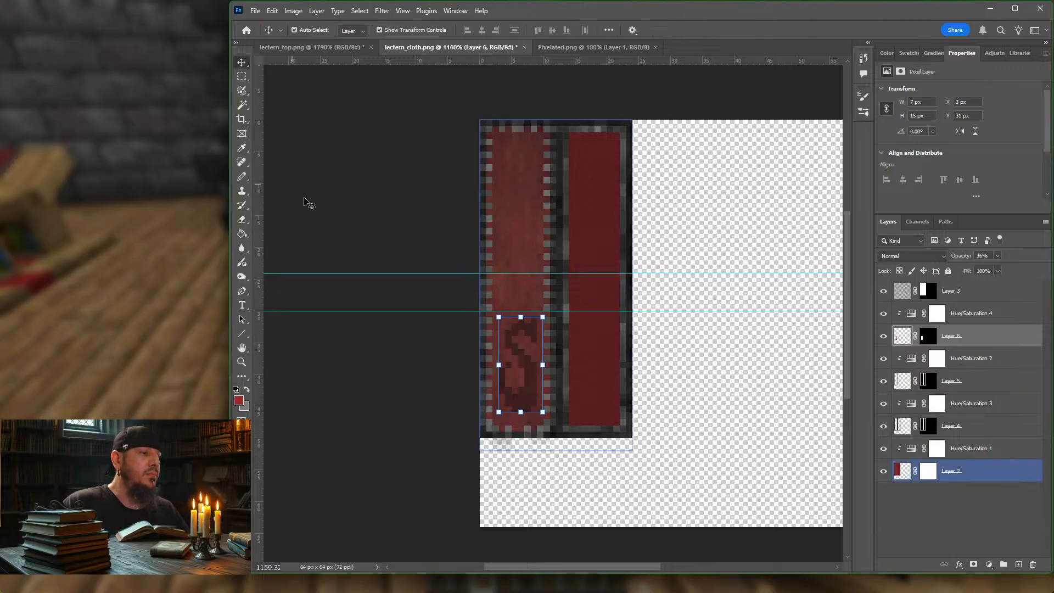
left_click(346, 257)
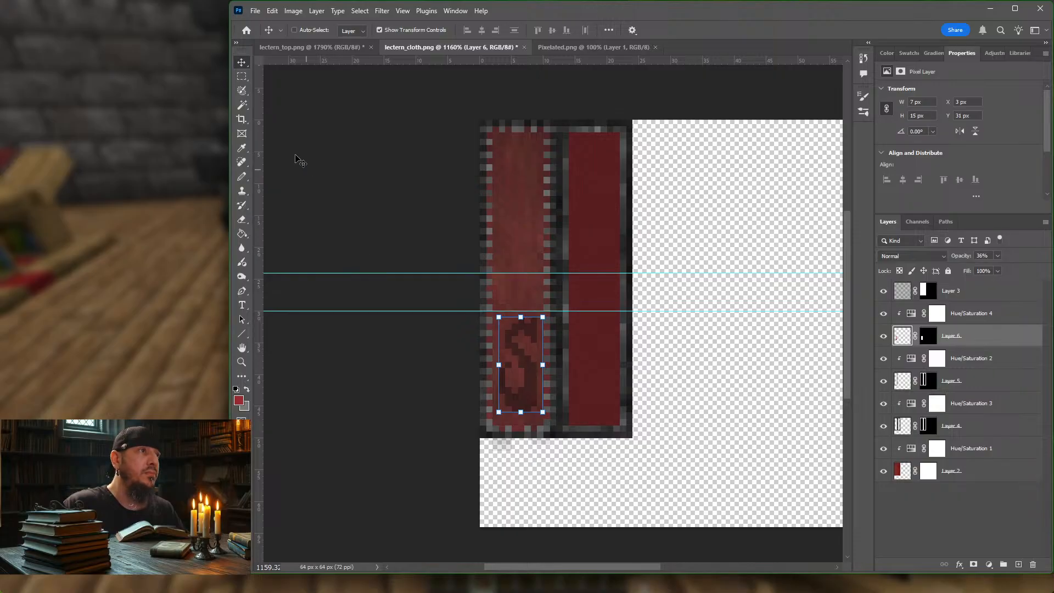
left_click(241, 78)
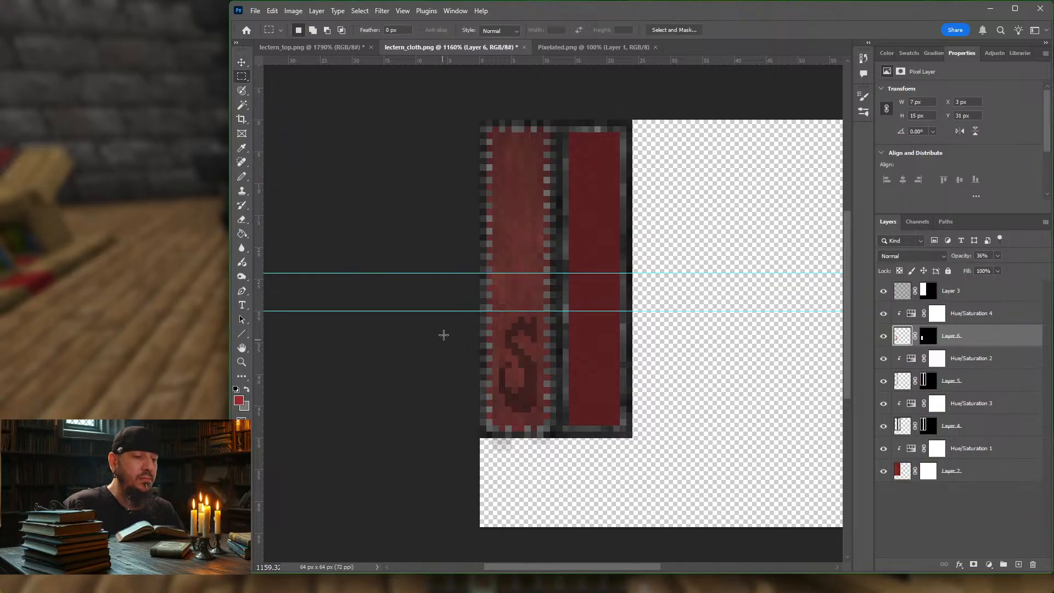
key("b")
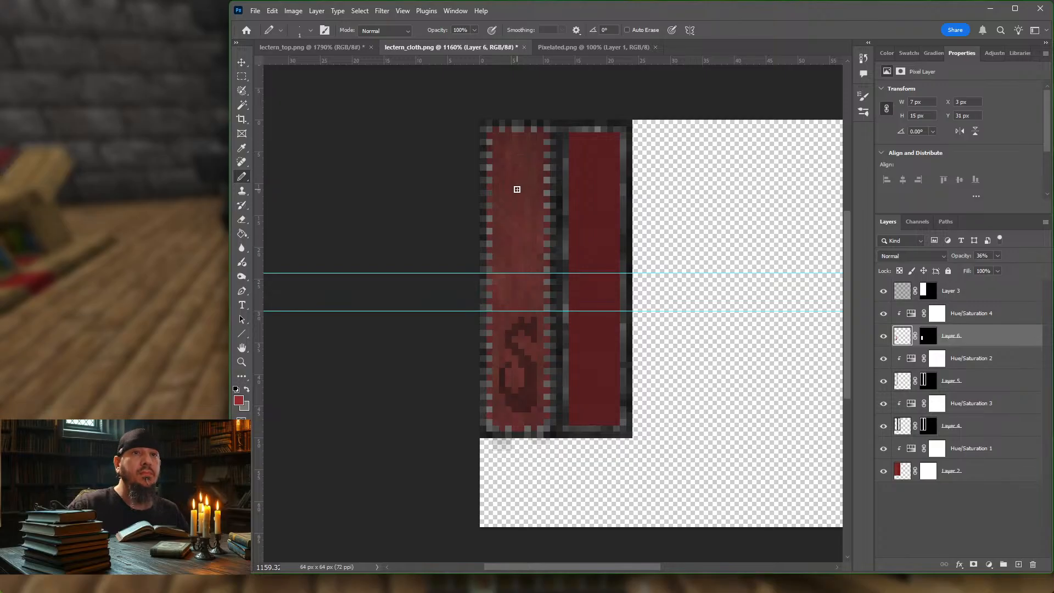
left_click(928, 340)
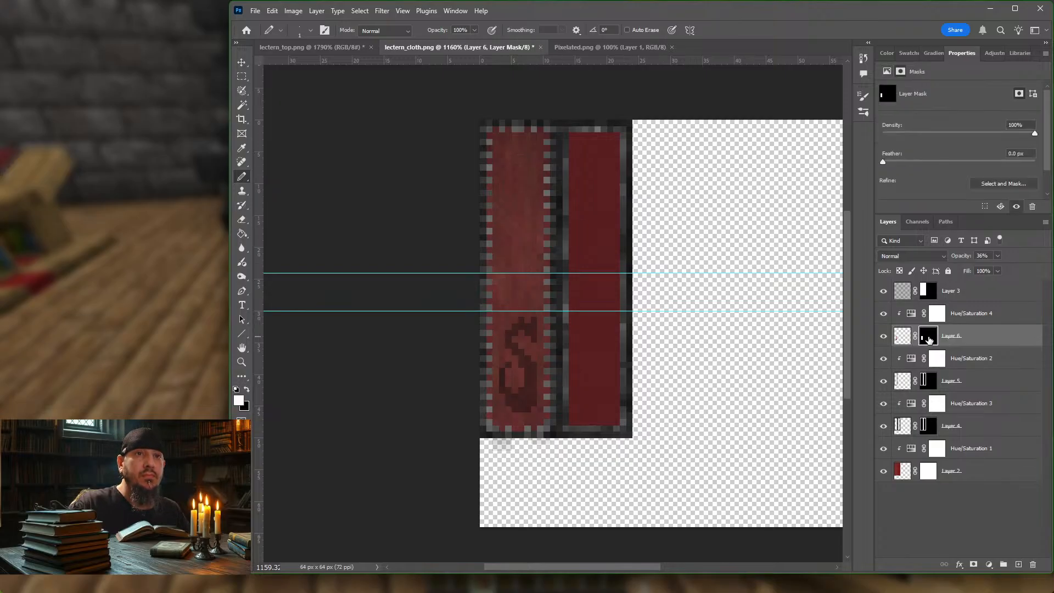
left_click(904, 339)
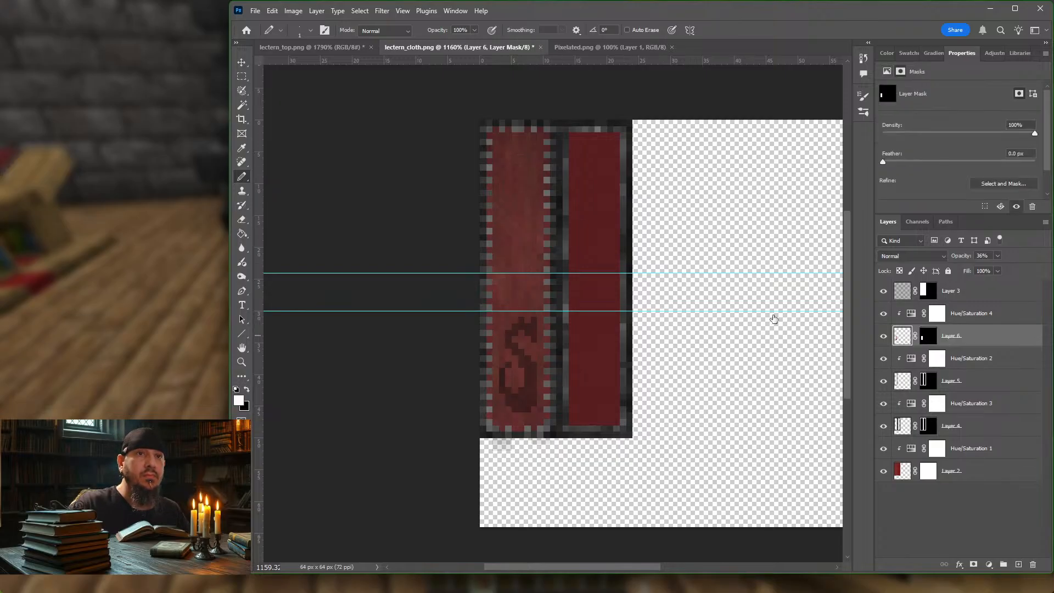
left_click(245, 67)
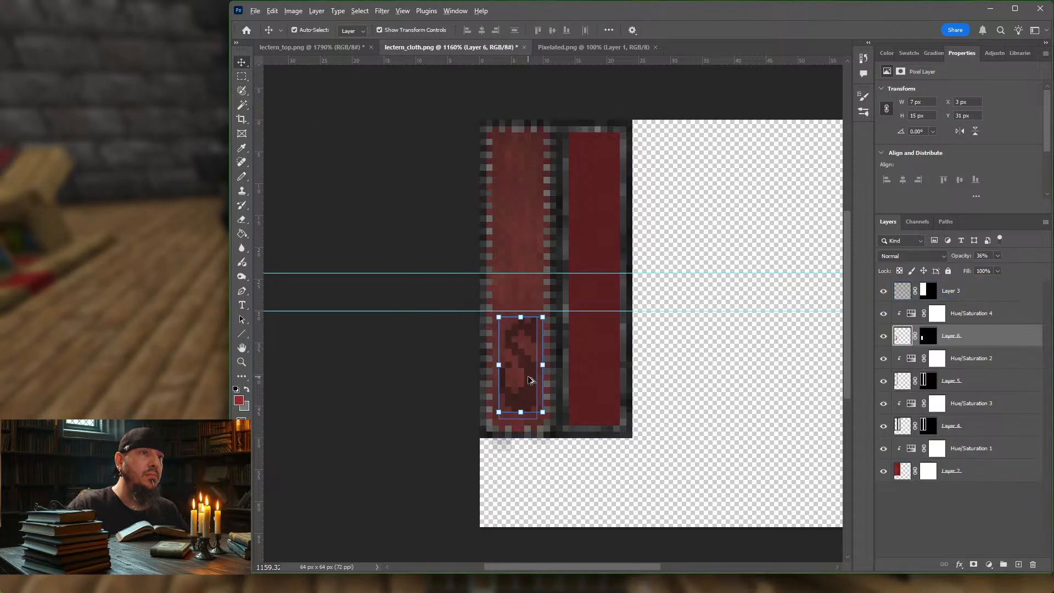
left_click_drag(530, 380, 530, 200)
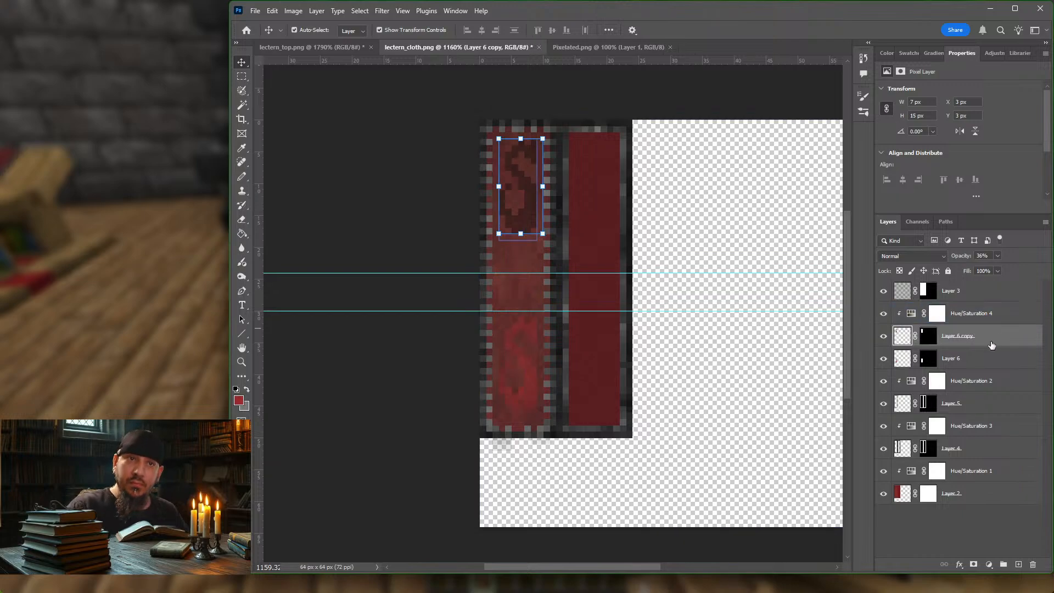
Step: Flip the upper emblem on Layer 6 copy vertically
left_click(996, 318)
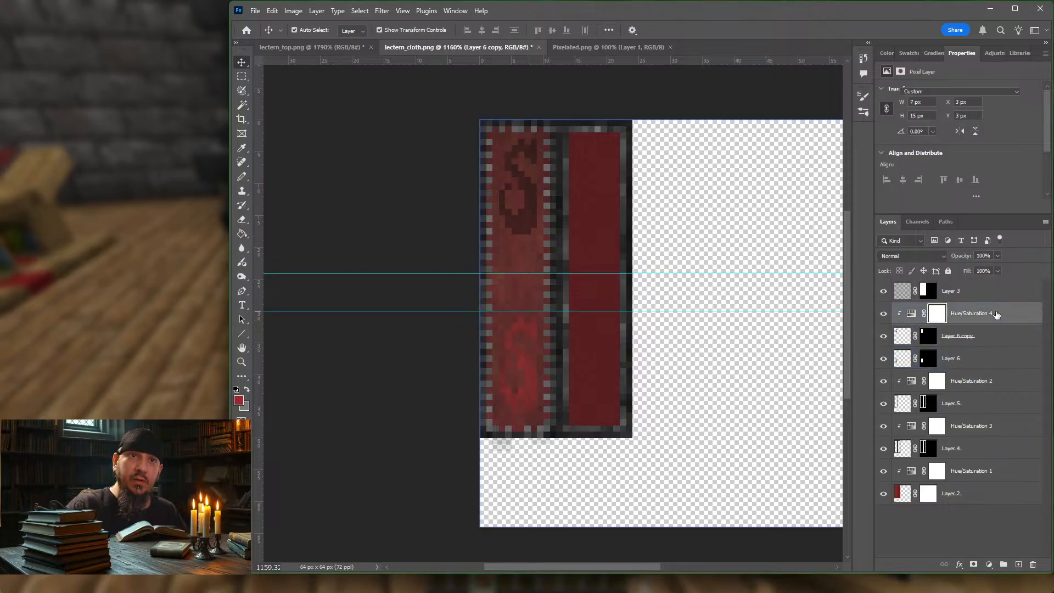
left_click(995, 343)
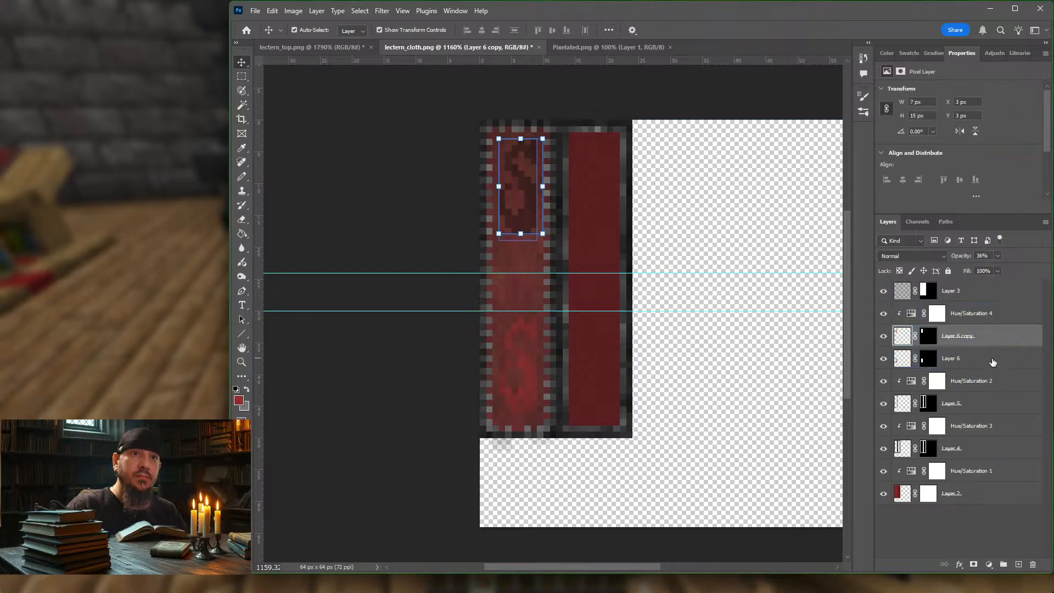
left_click(992, 360, "shift")
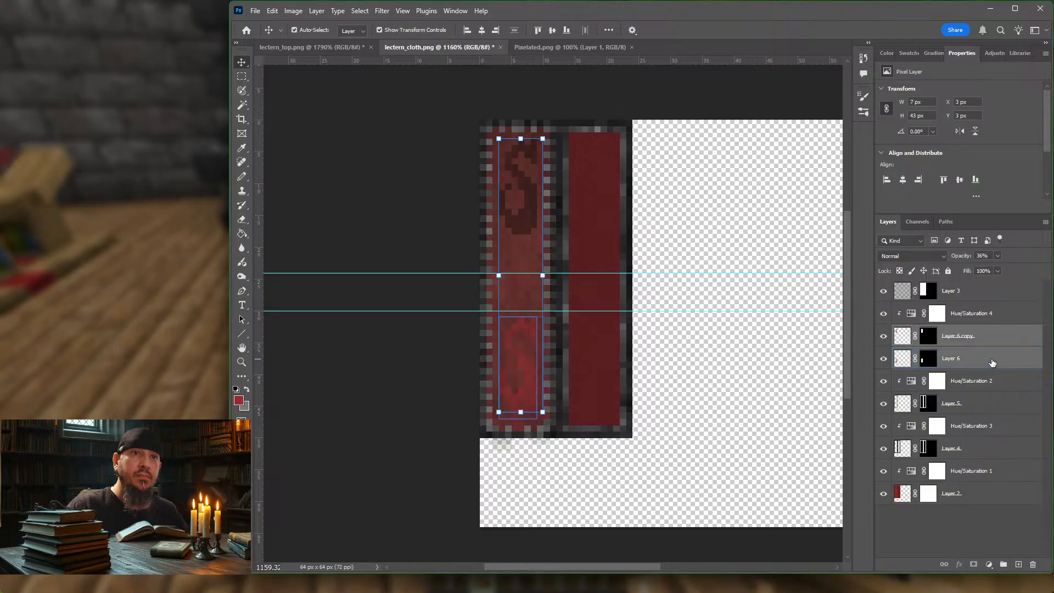
left_click(995, 344)
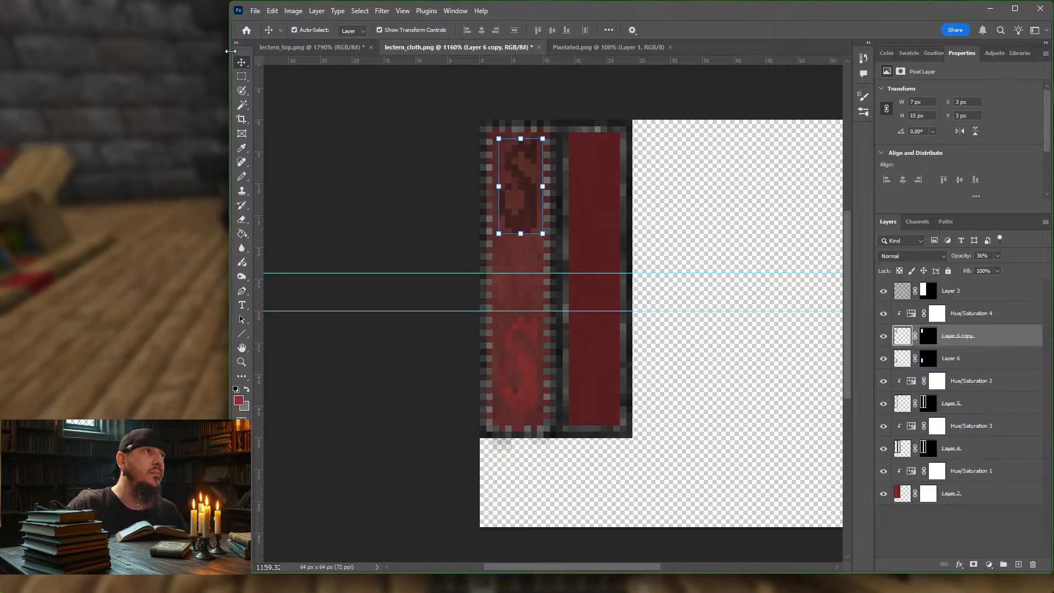
left_click(272, 10)
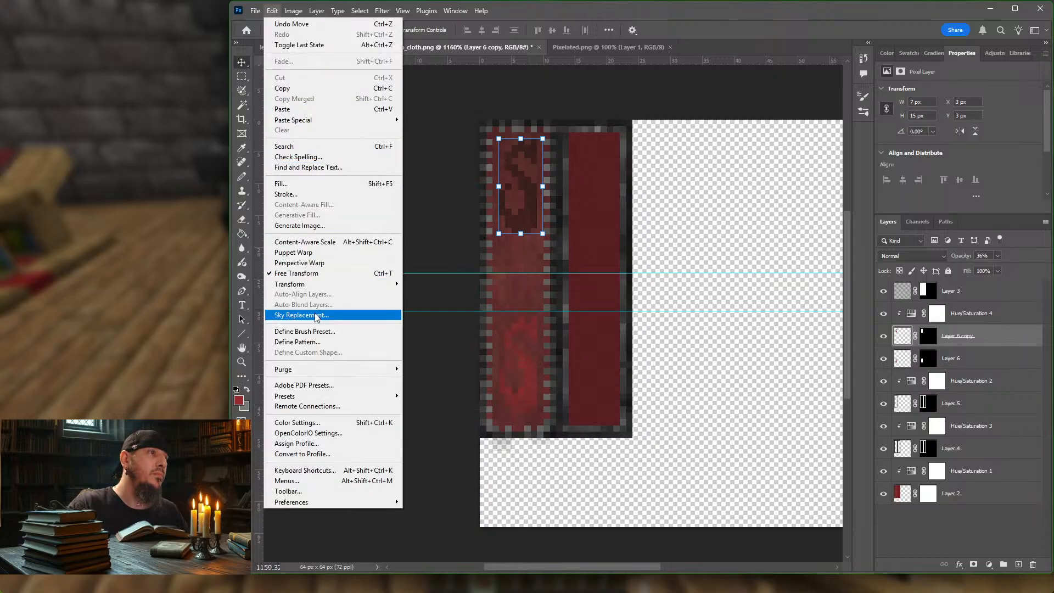
mouse_move(327, 284)
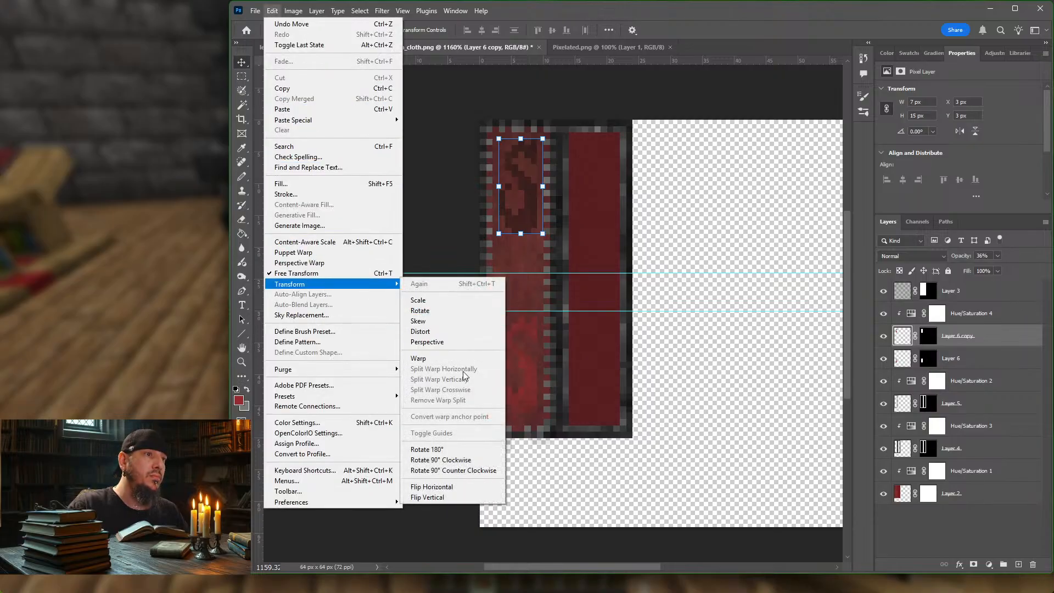
left_click(441, 496)
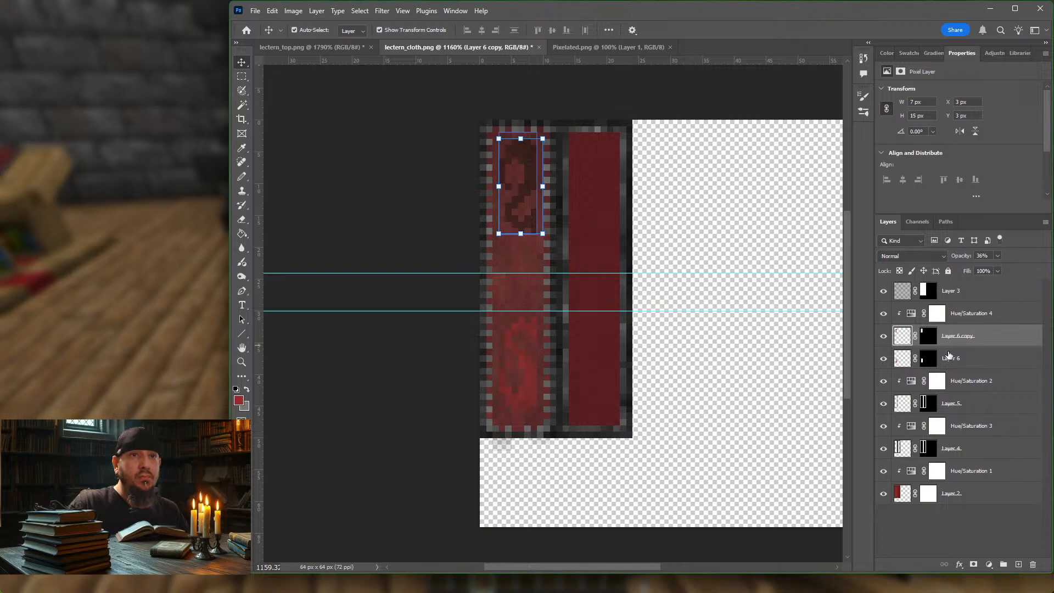
left_click(947, 352)
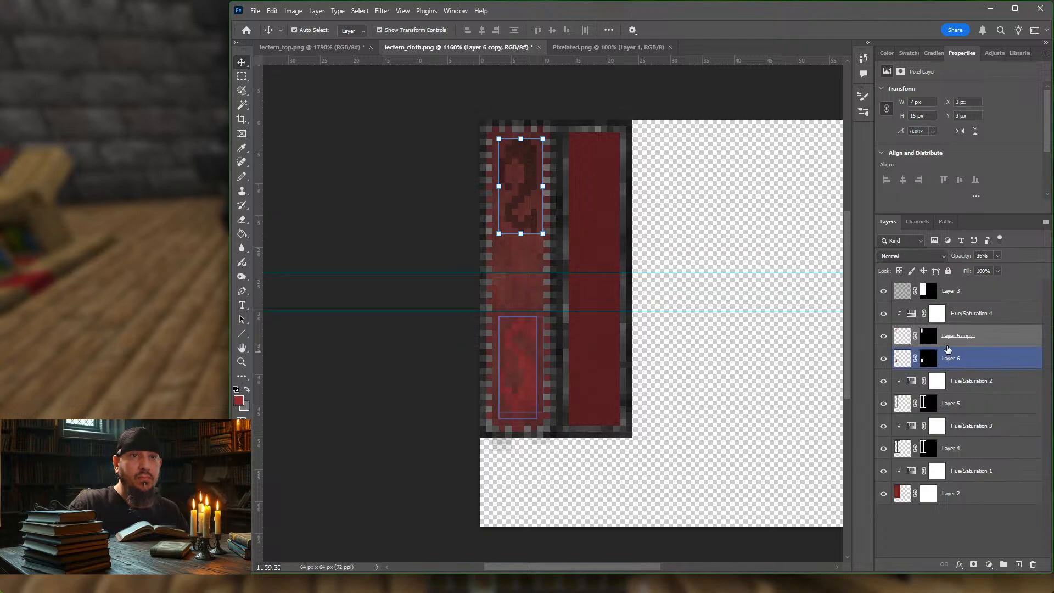
left_click(997, 359, "shift")
right_click(997, 358)
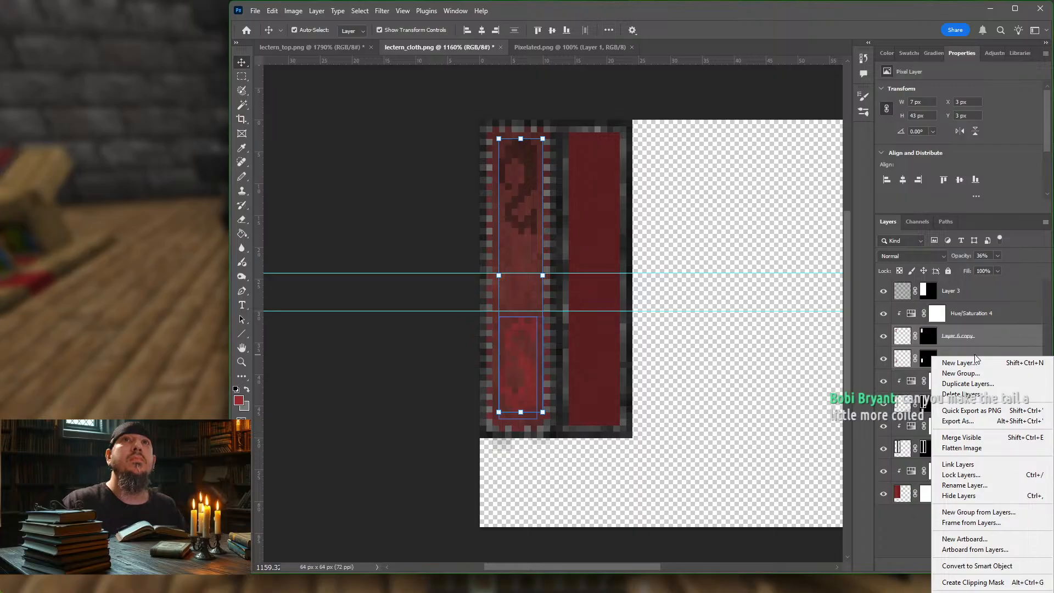
left_click(934, 323)
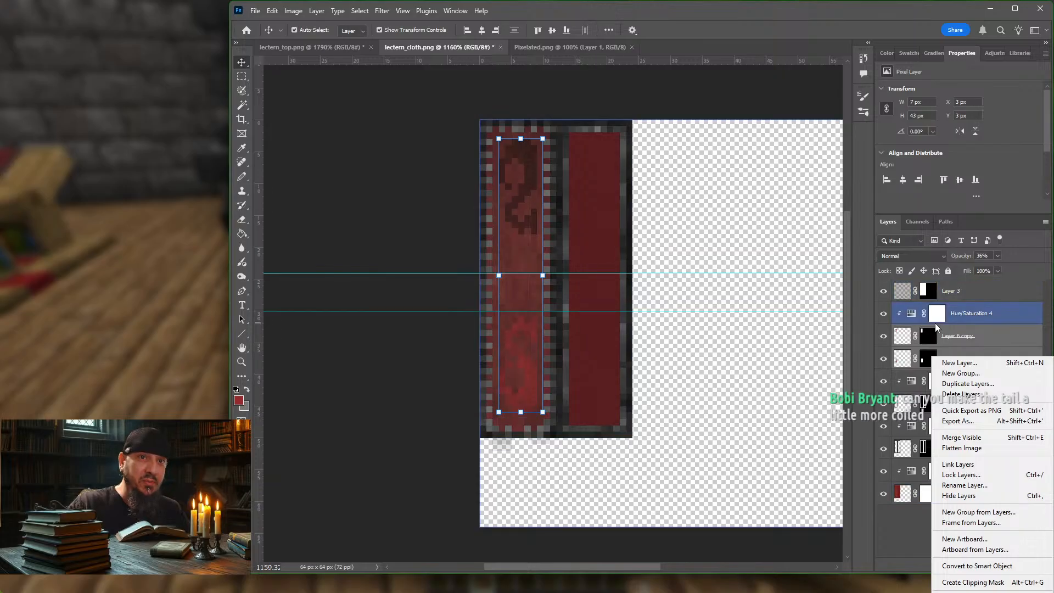
left_click(1003, 316)
left_click(1004, 358)
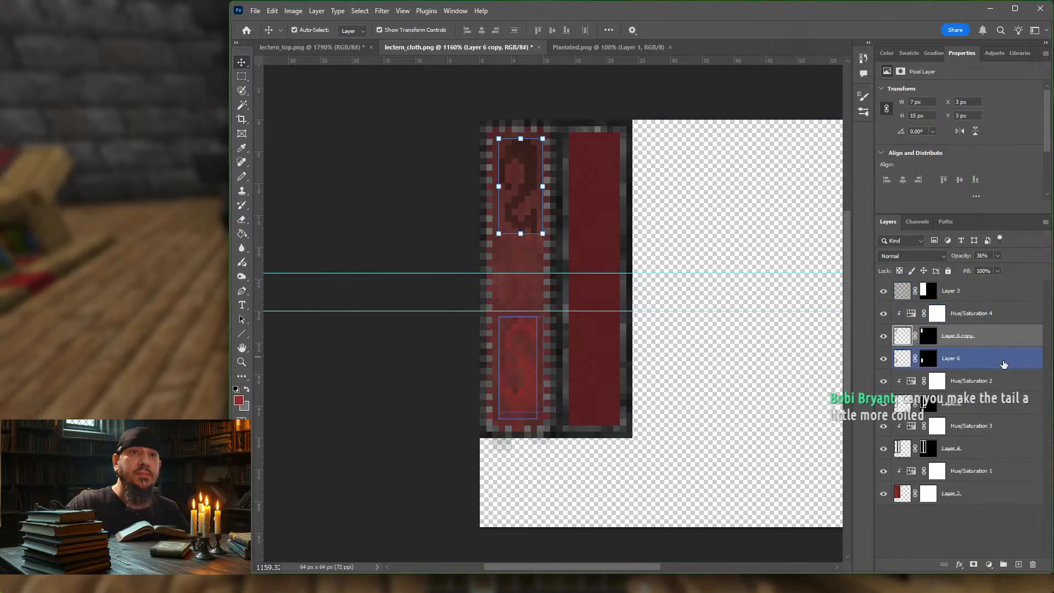
left_click(995, 358, "shift")
right_click(989, 354)
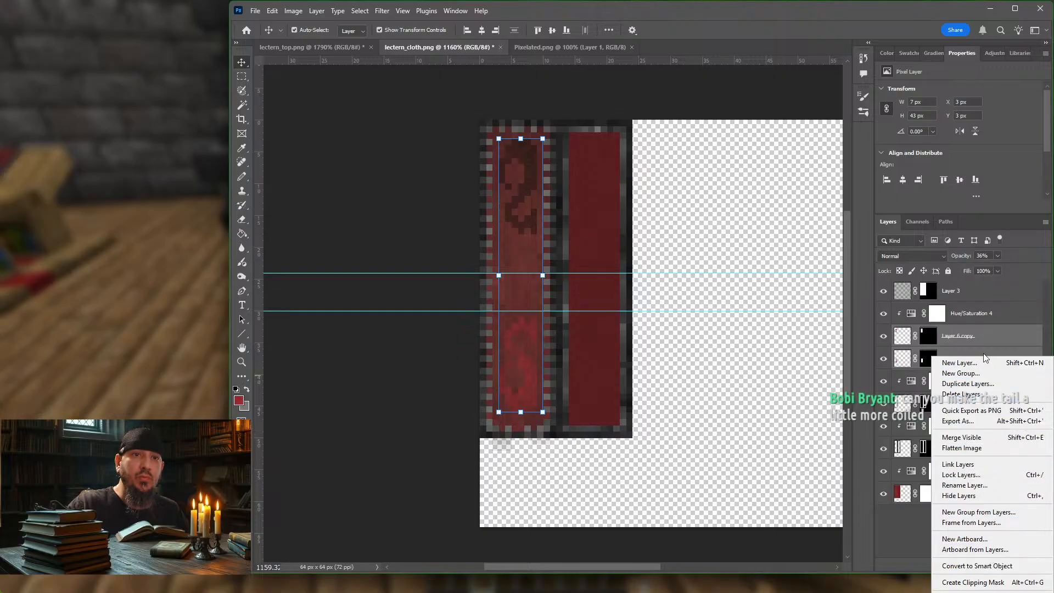
left_click(1005, 316)
left_click(1006, 314)
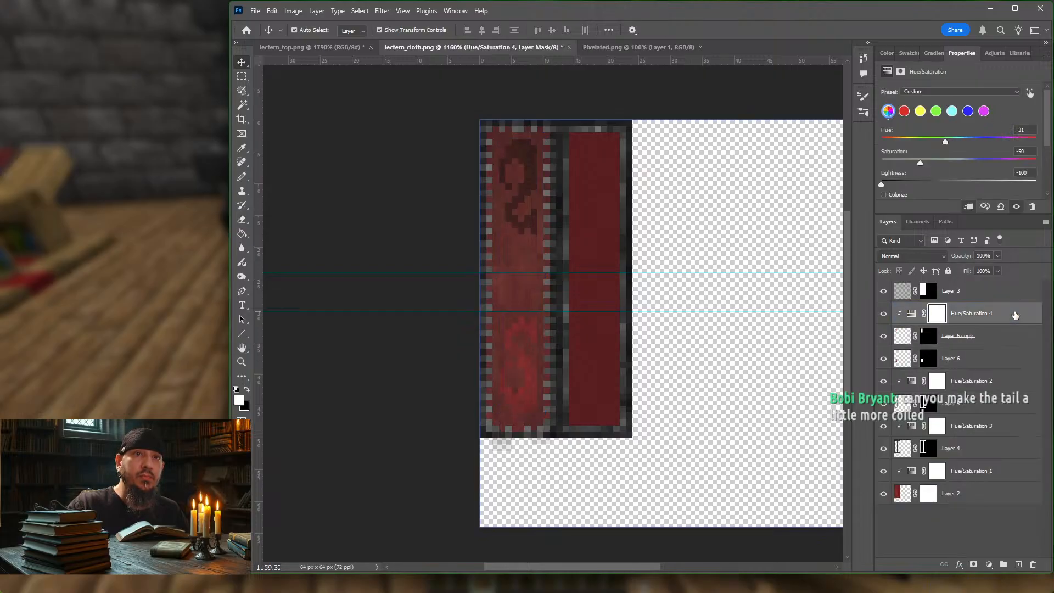
Step: Release Hue/Saturation 4 from its clipping mask and merge Layer 6 copy with Layer 6
left_click(993, 335)
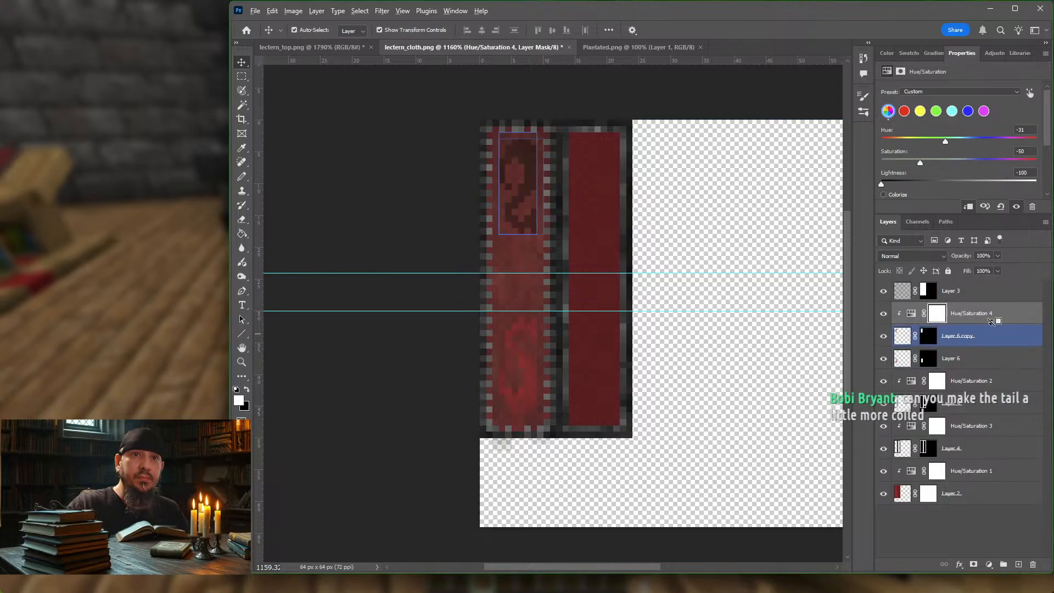
left_click(994, 324, "alt")
left_click(996, 342)
left_click(995, 358, "shift")
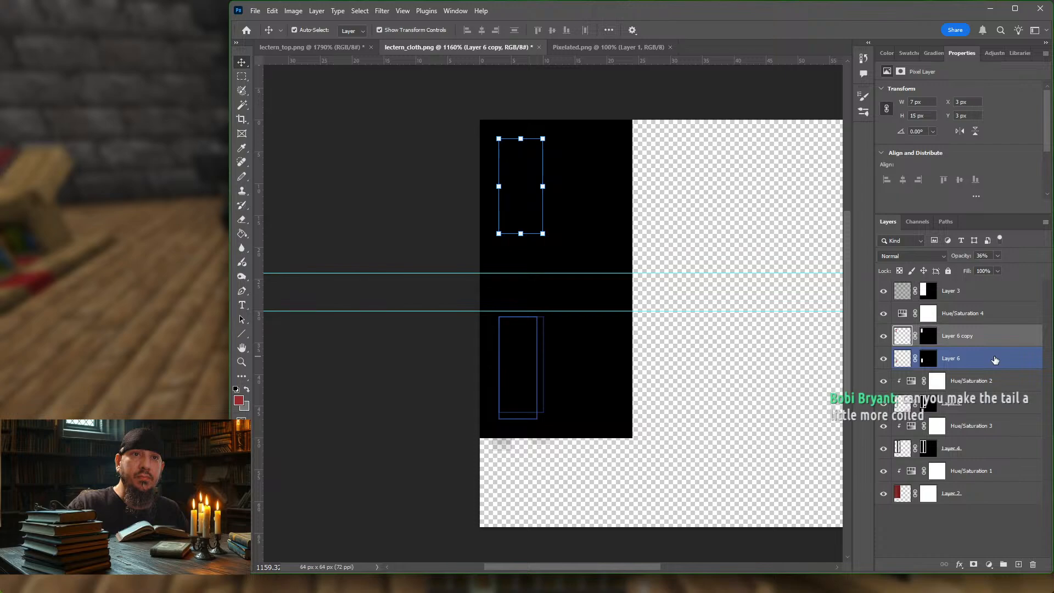
right_click(994, 358)
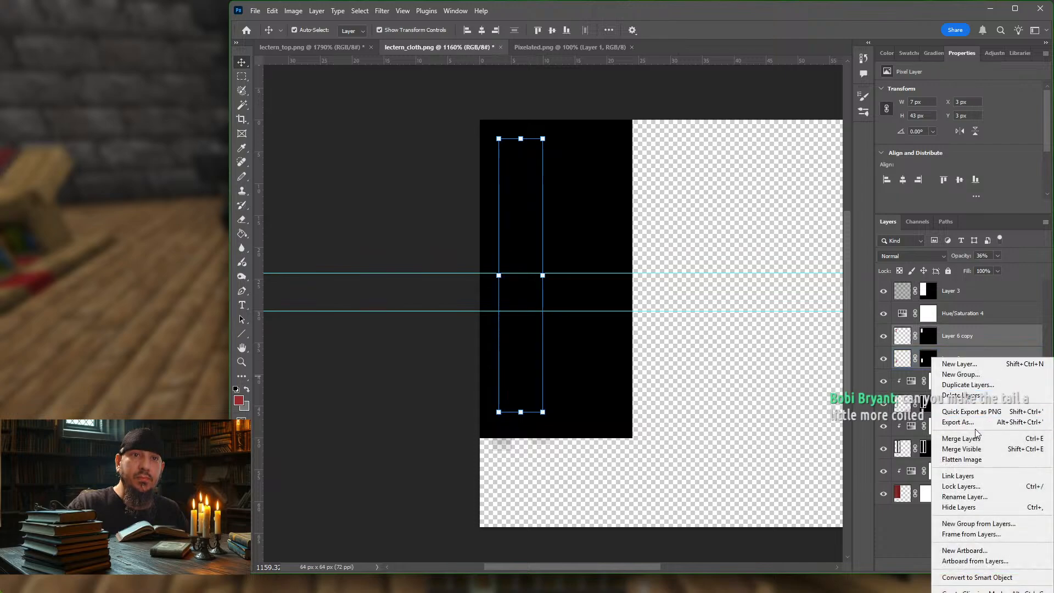
left_click(975, 441)
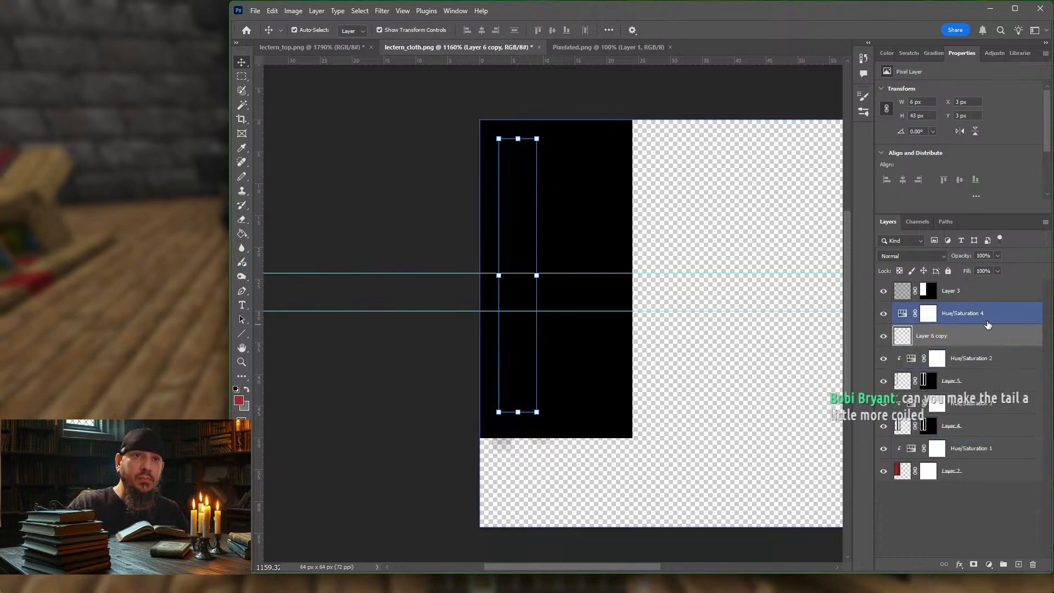
Step: Clip Hue/Saturation 4 to Layer 6 copy again and try to lower its lightness beyond -100
left_click_drag(988, 324, 993, 317)
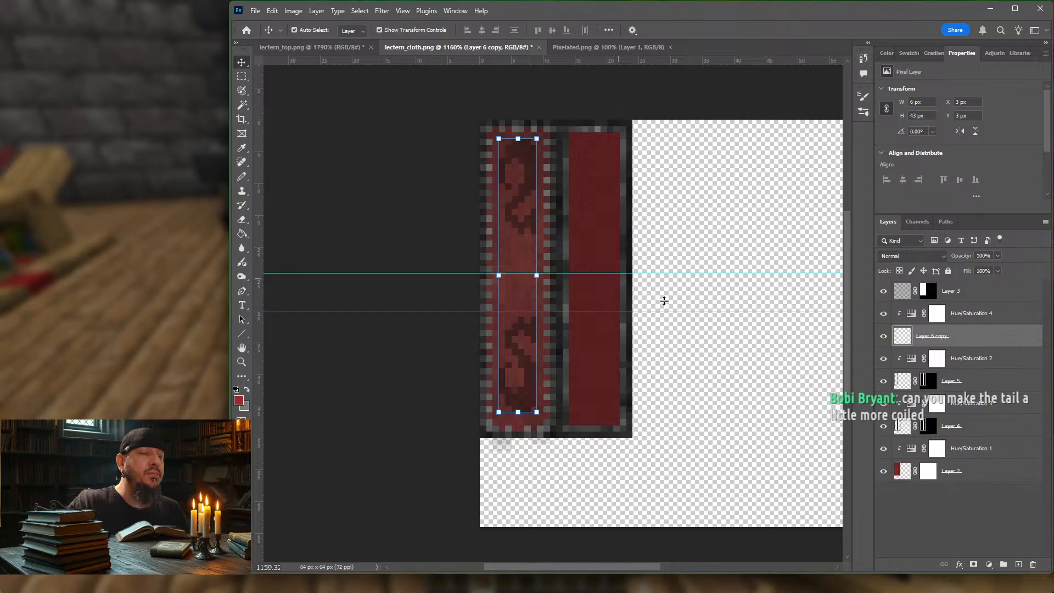
left_click(987, 314)
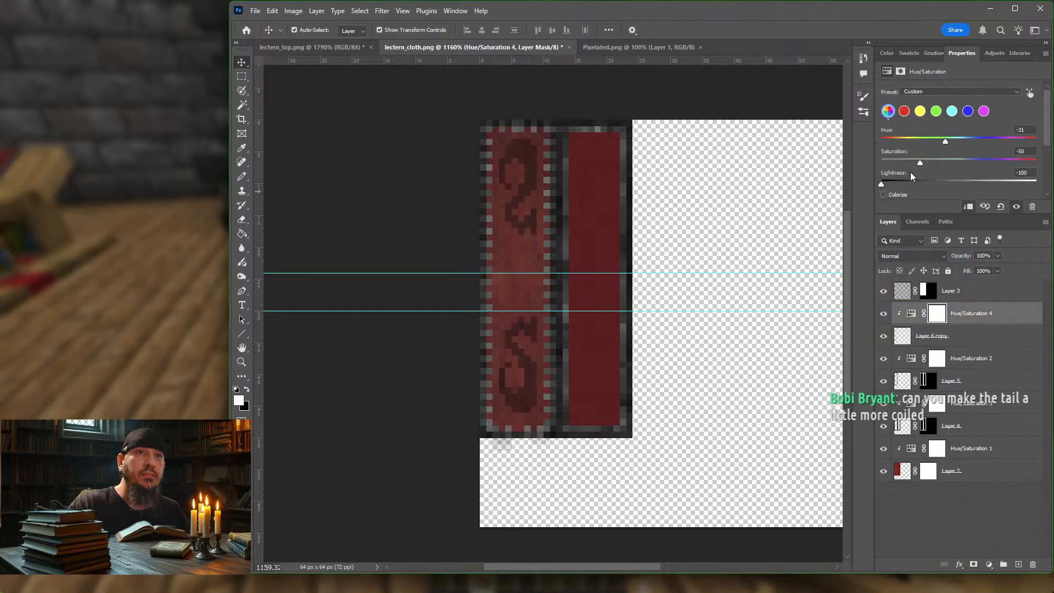
mouse_move(880, 183)
left_mouse_down()
mouse_move(1013, 183)
mouse_move(866, 176)
left_mouse_up()
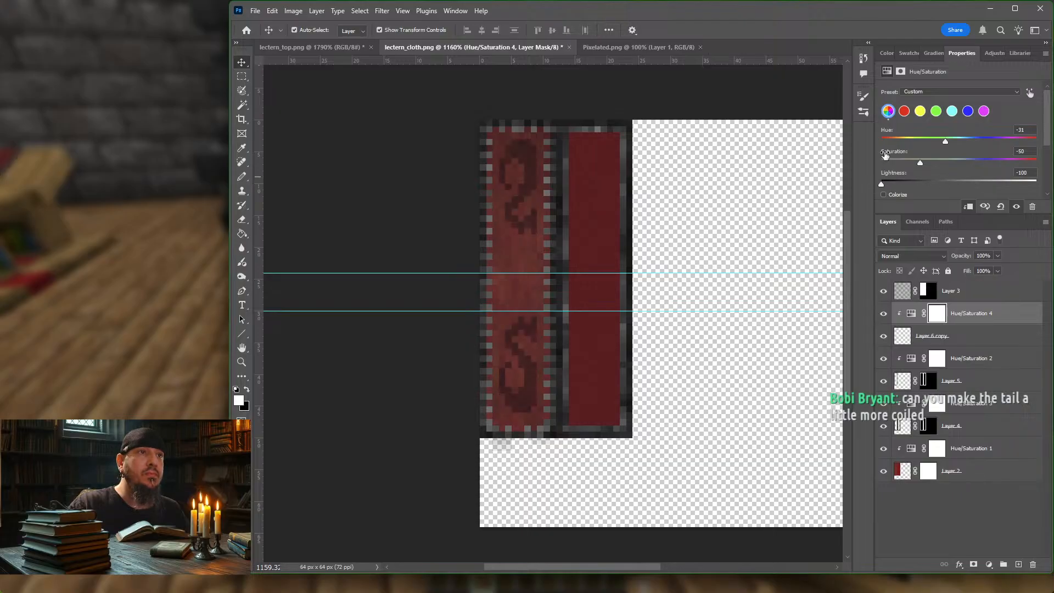
left_click(1010, 315)
Step: Try a black Drop Shadow on Layer 6 copy with 100% opacity, 0 px distance and 1 px size
left_click(966, 336)
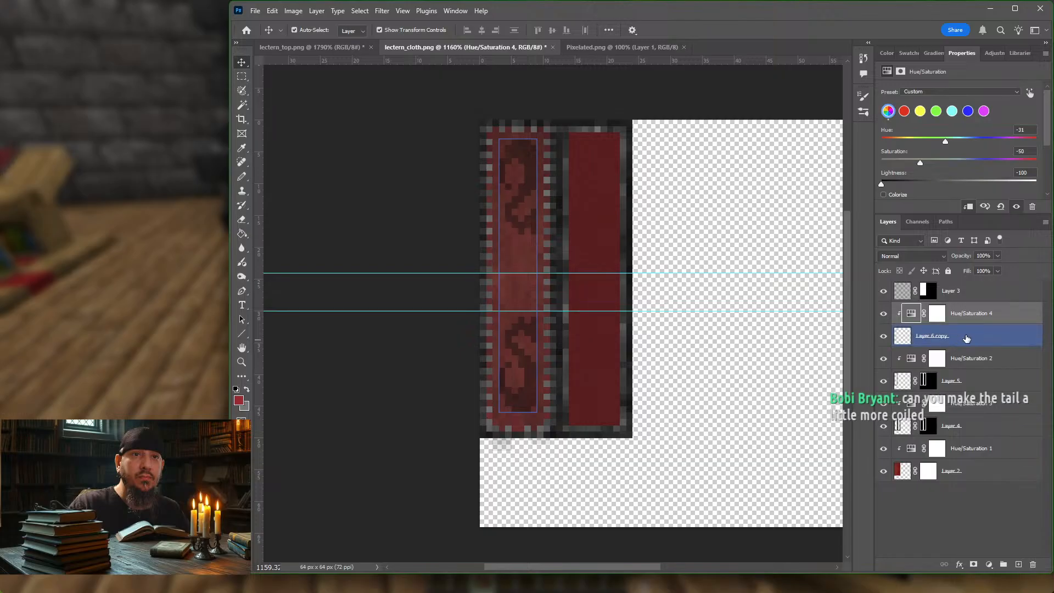
left_click(960, 566)
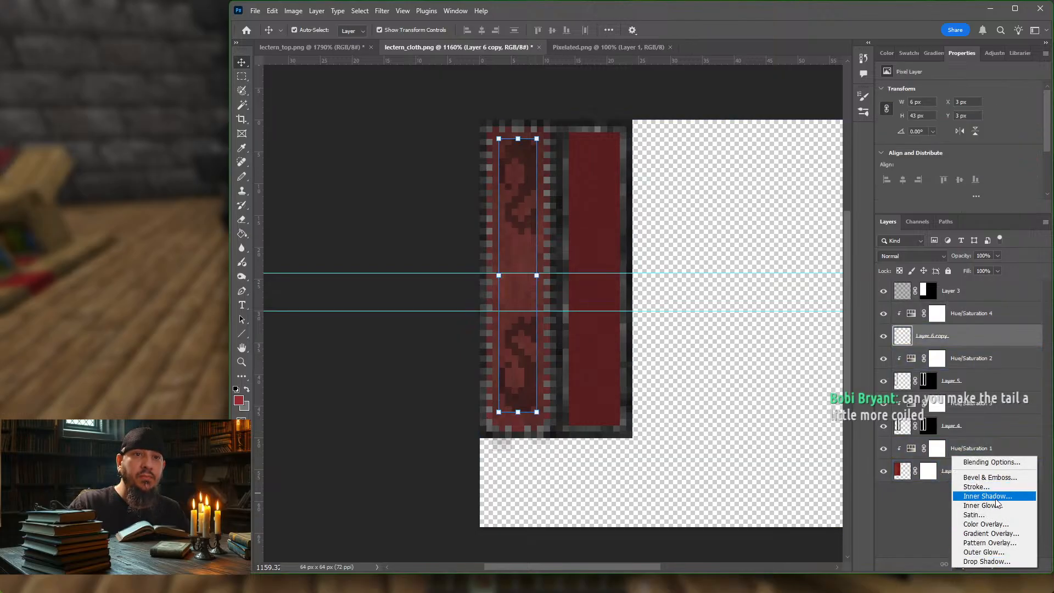
left_click(995, 562)
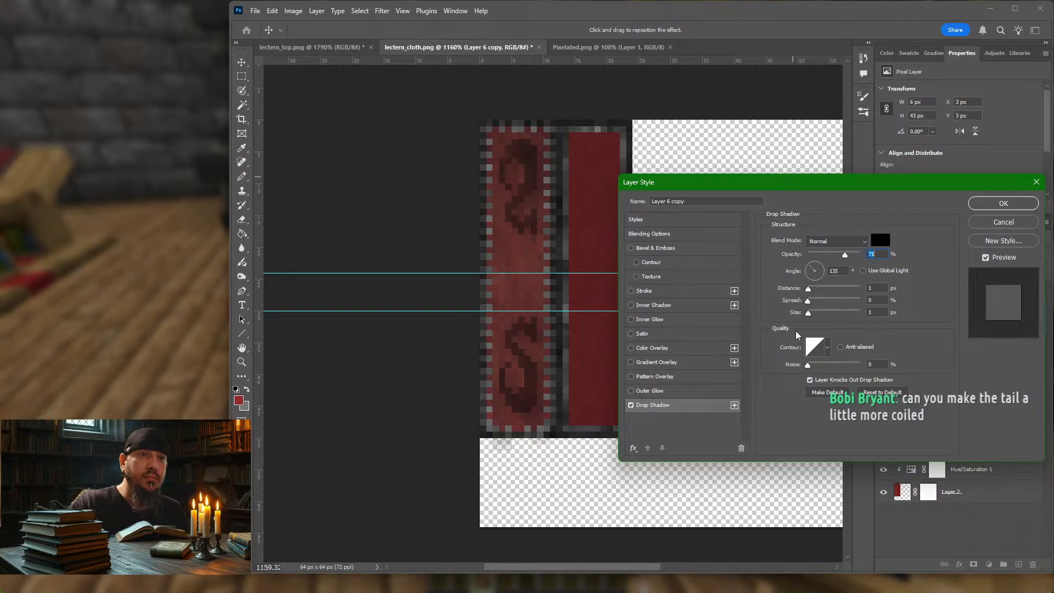
left_click(806, 289)
left_click_drag(810, 316, 807, 317)
left_click(809, 315)
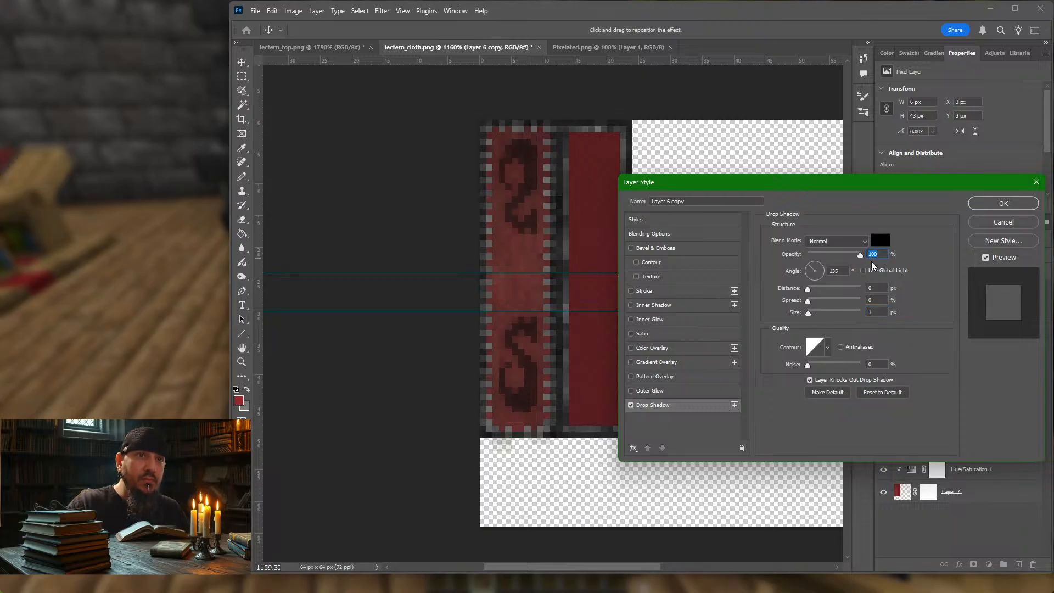
left_click_drag(859, 255, 901, 255)
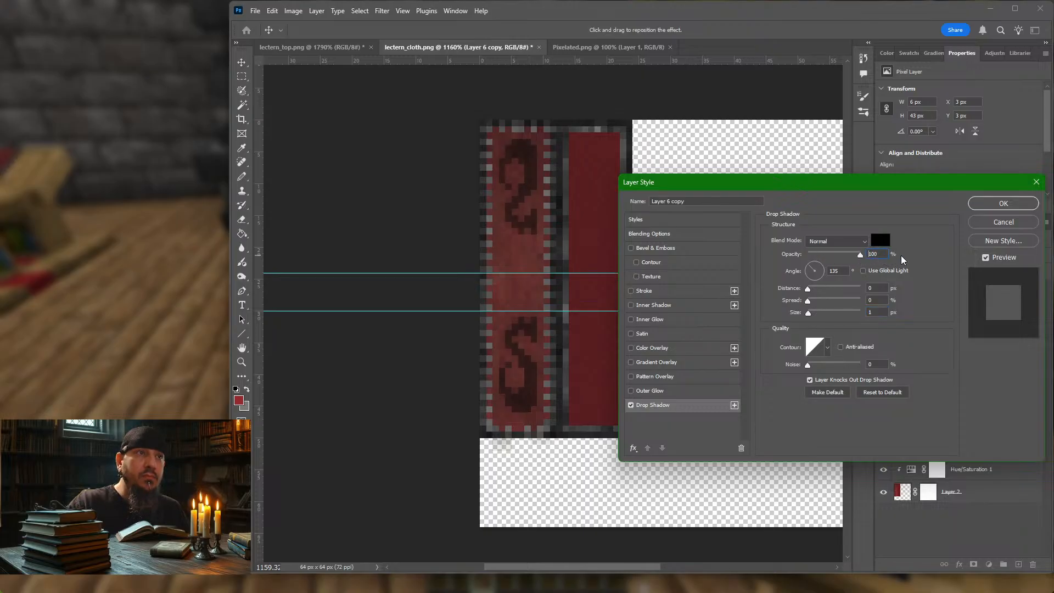
left_click_drag(810, 292, 808, 293)
left_click(807, 291)
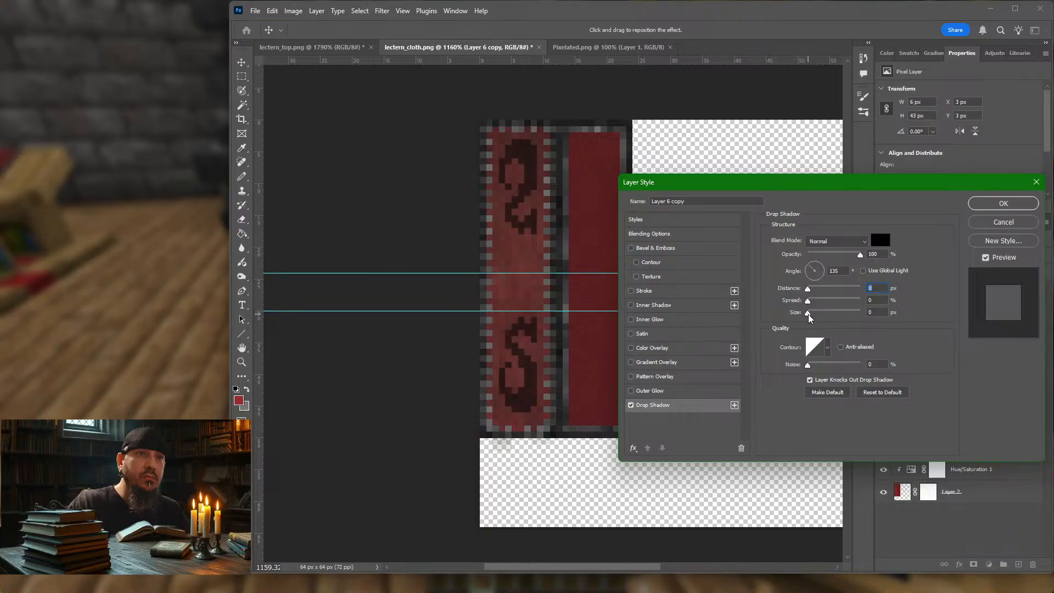
left_click(808, 314)
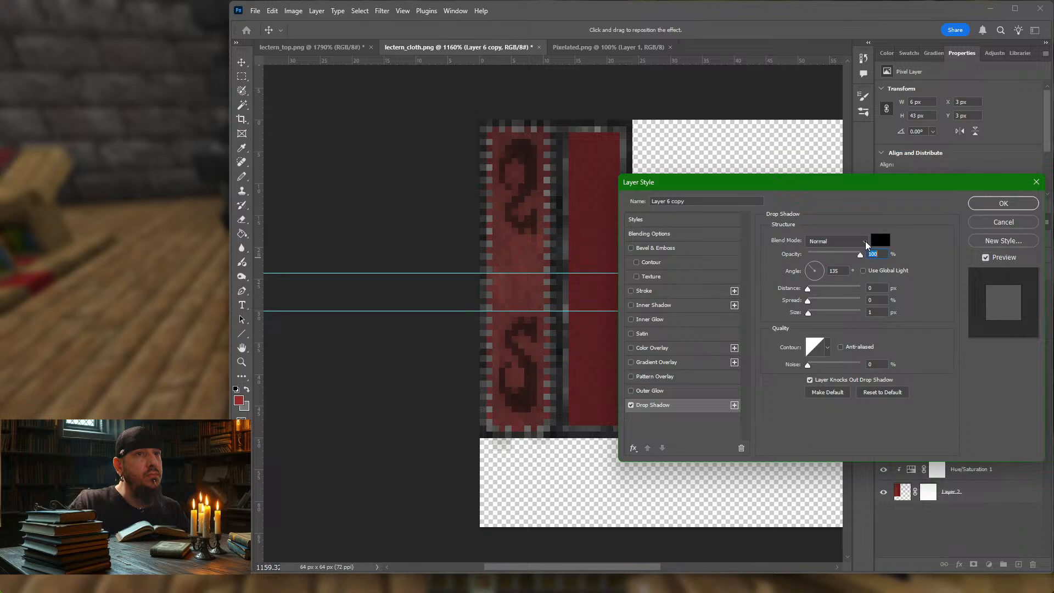
left_click(865, 242)
left_click(865, 242)
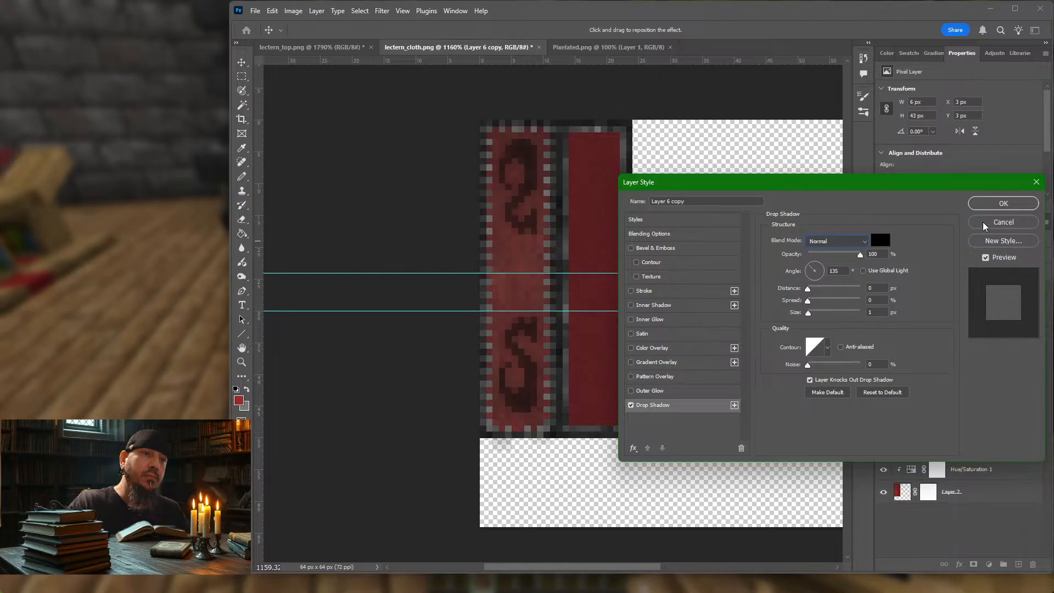
left_click(632, 405)
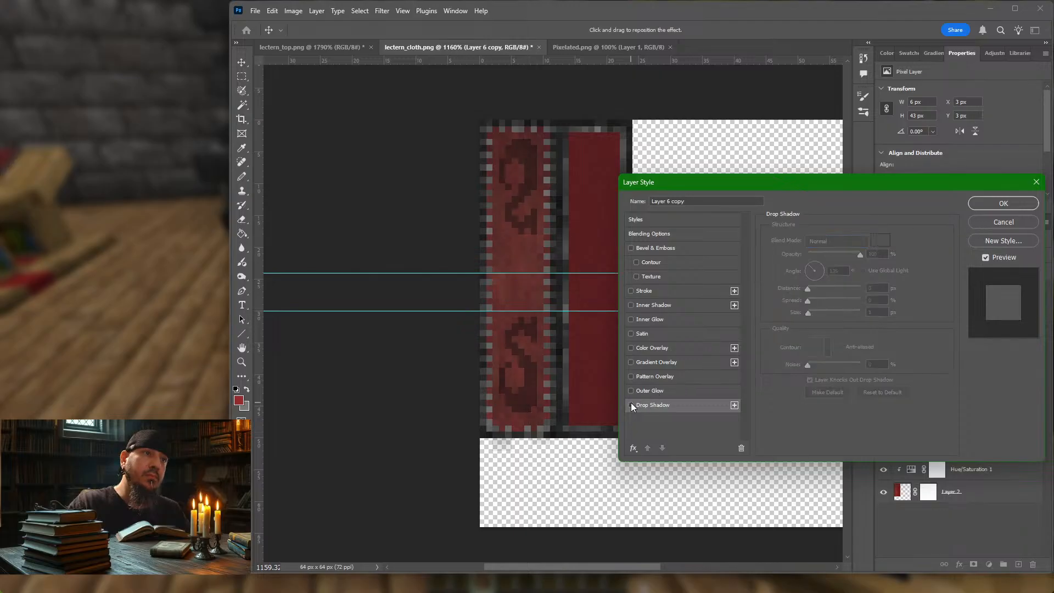
left_click(630, 404)
left_click(631, 404)
left_click(982, 219)
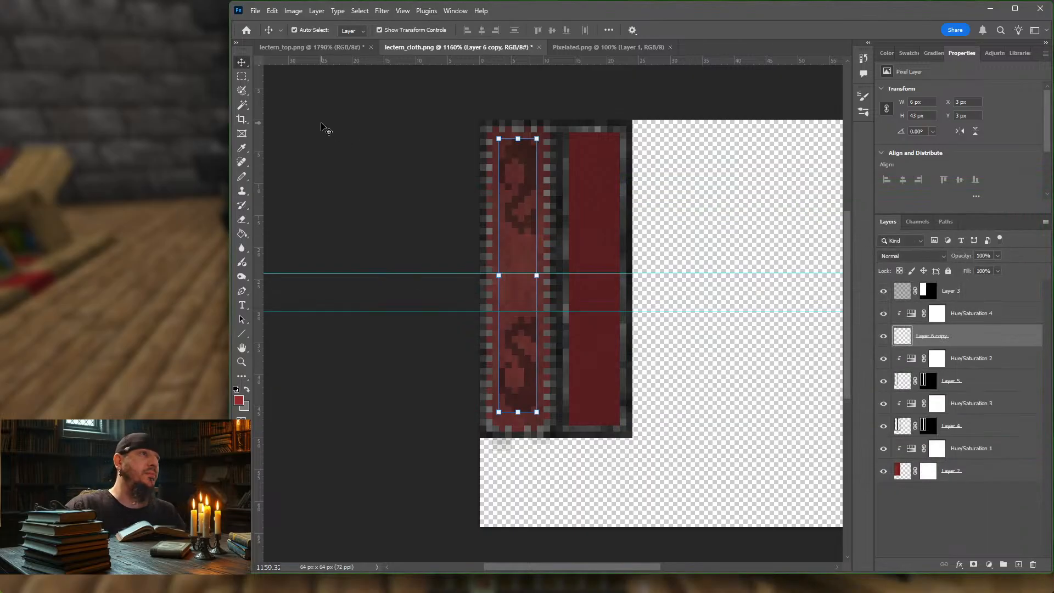
Step: Export the texture for web as a 32-colour PNG-8, replacing lectern_cloth.png in the block folder
left_click(329, 148)
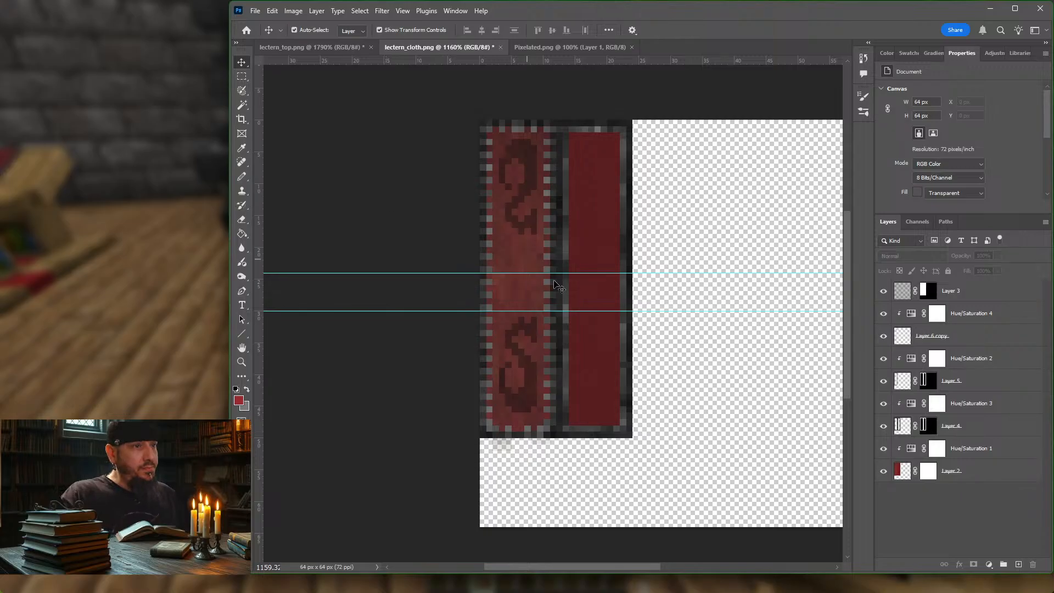
left_click(609, 336)
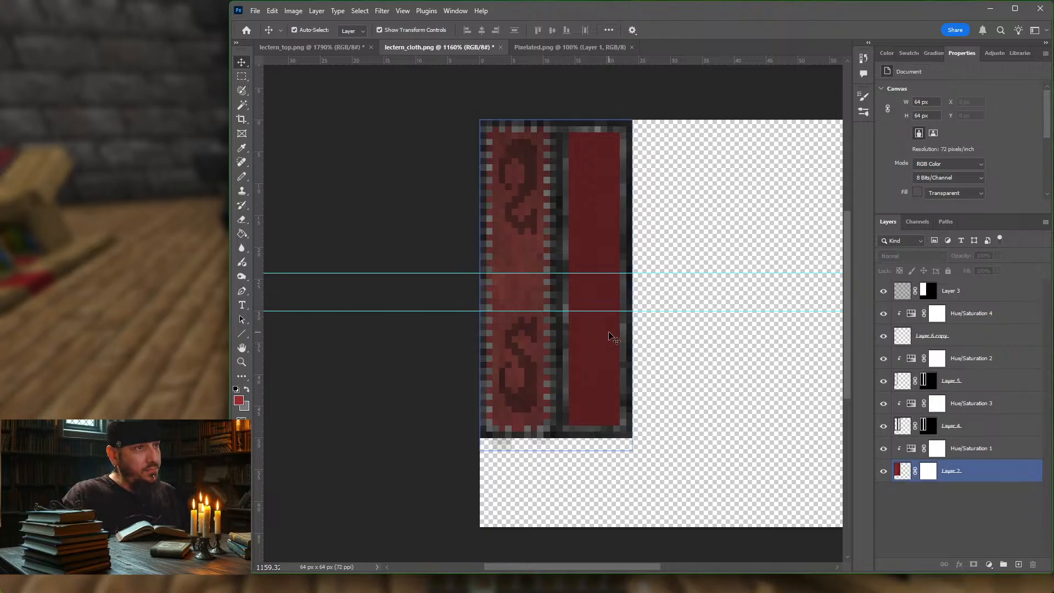
left_click(681, 332)
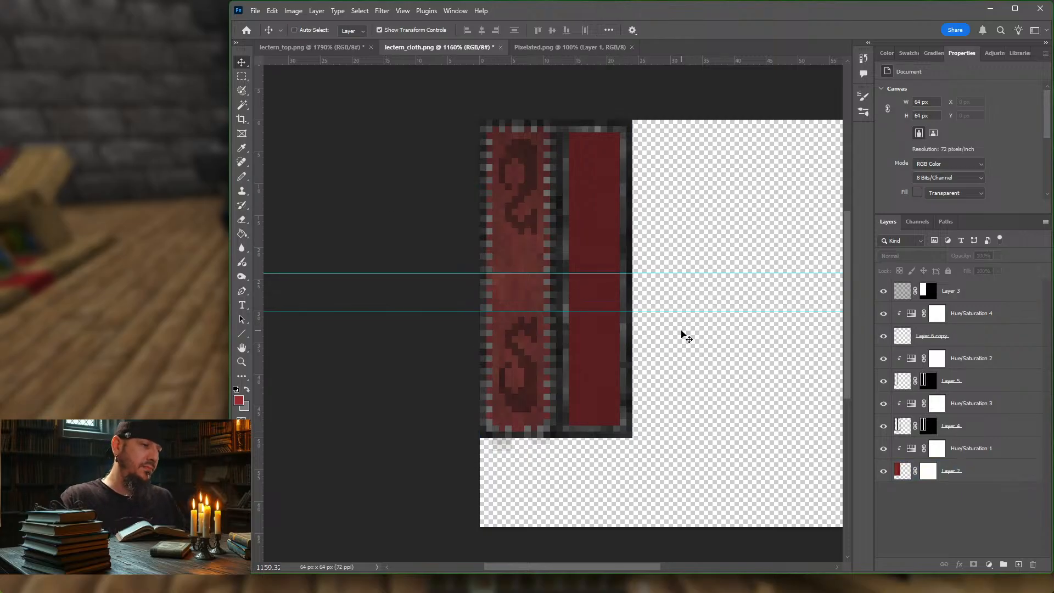
key("ctrl+alt+shift+s")
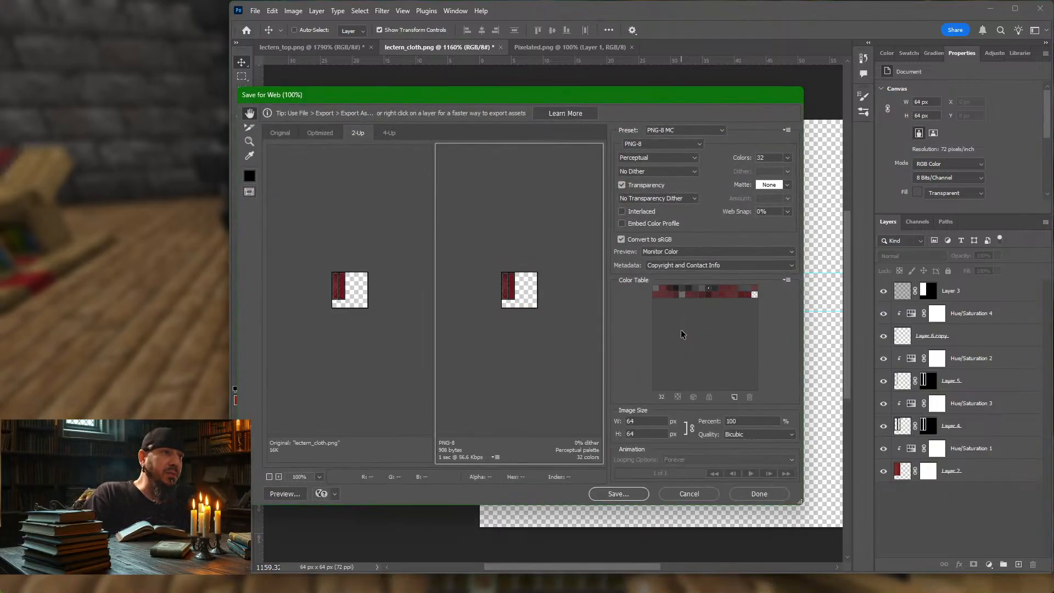
key("Return")
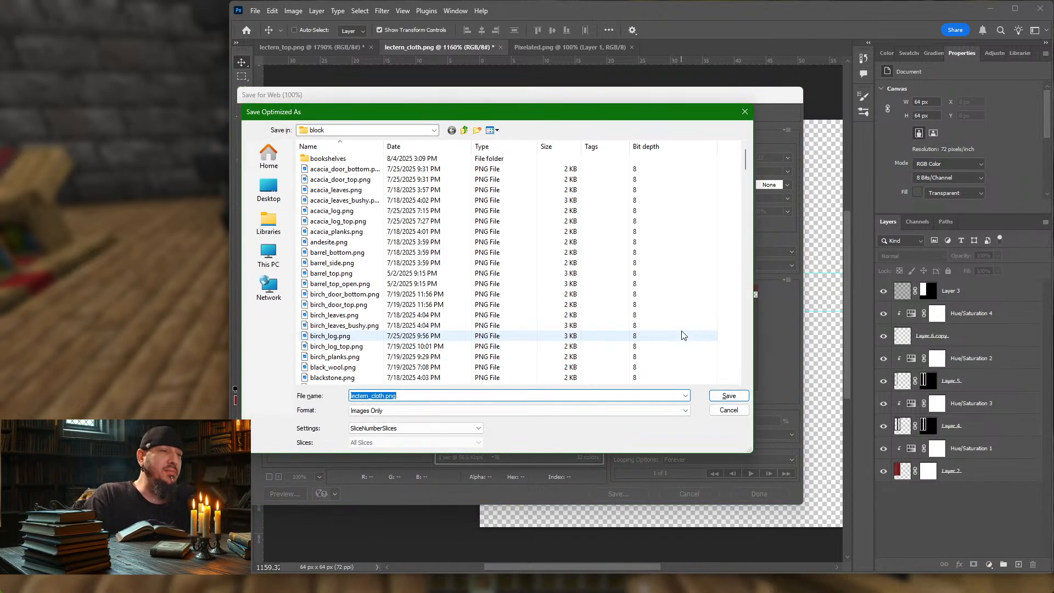
key("Return")
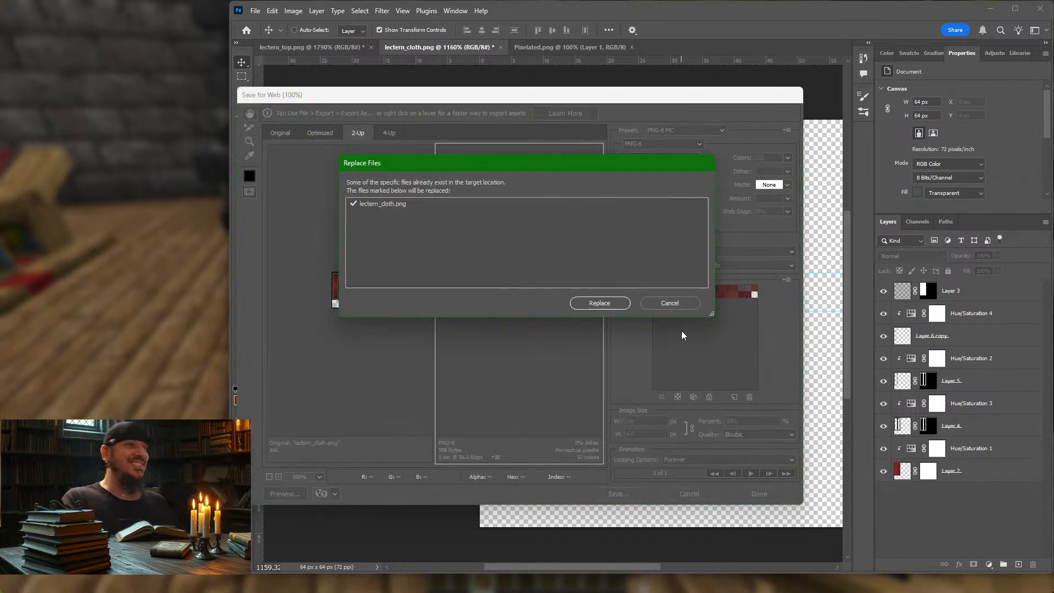
key("Return")
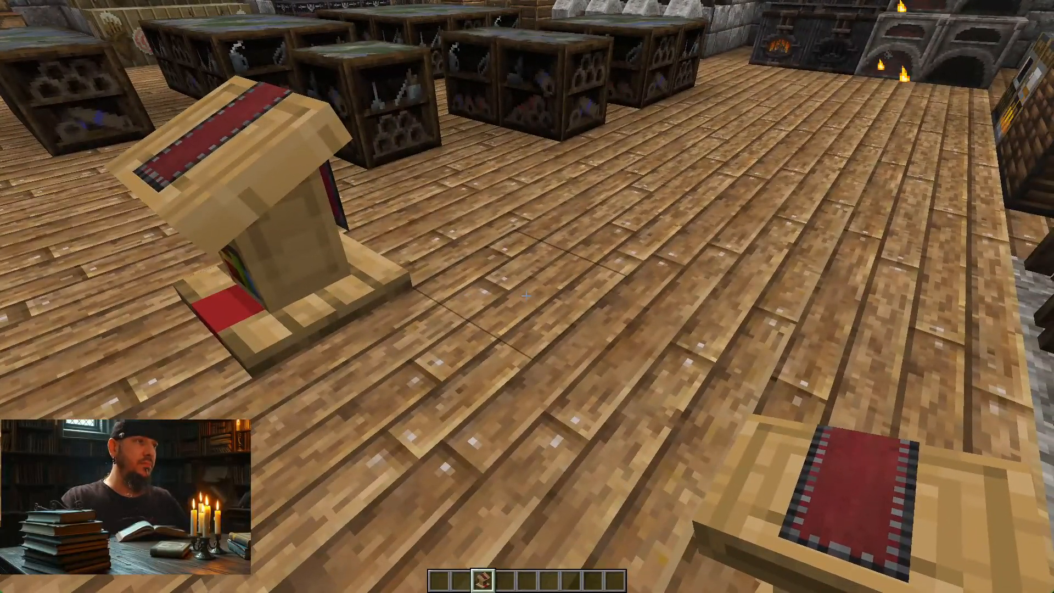
Step: Reload the resource packs in Minecraft and examine the emblems on the lectern's front drape and sloped top
key("F3+t")
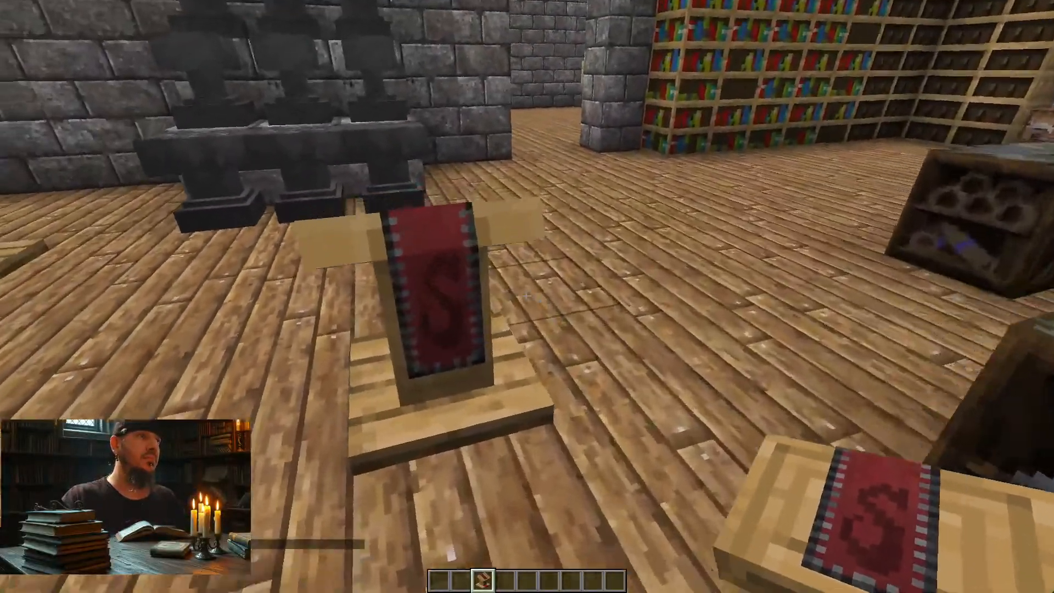
key("w")
key("s")
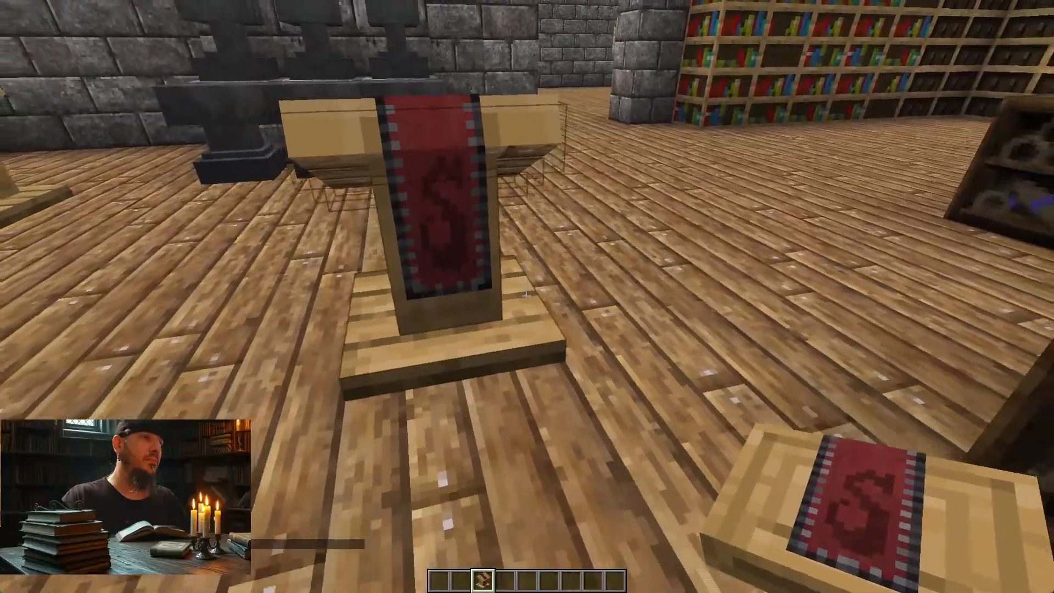
key("s")
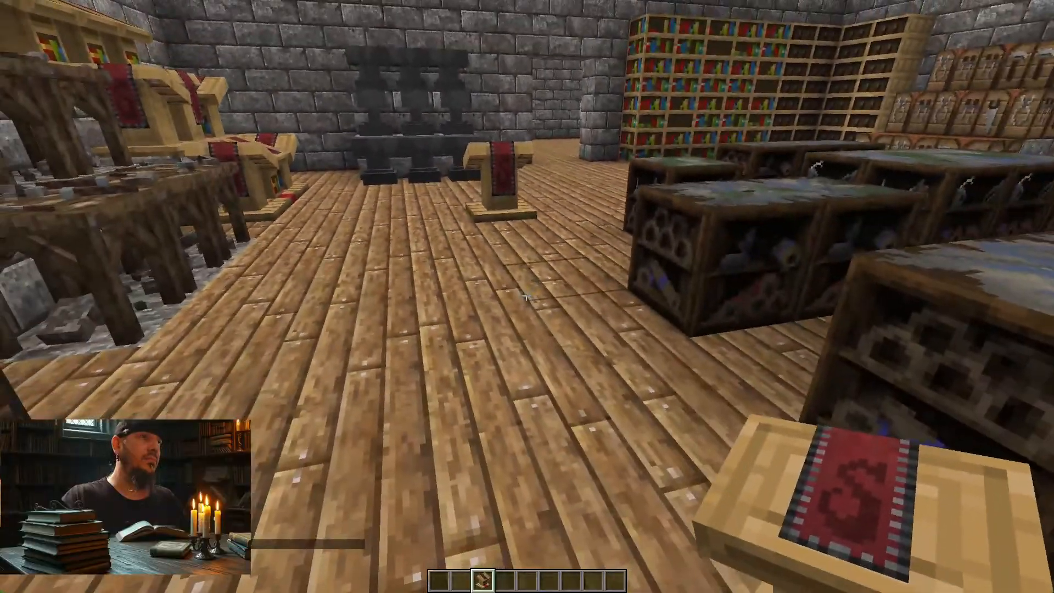
key("s")
key("w")
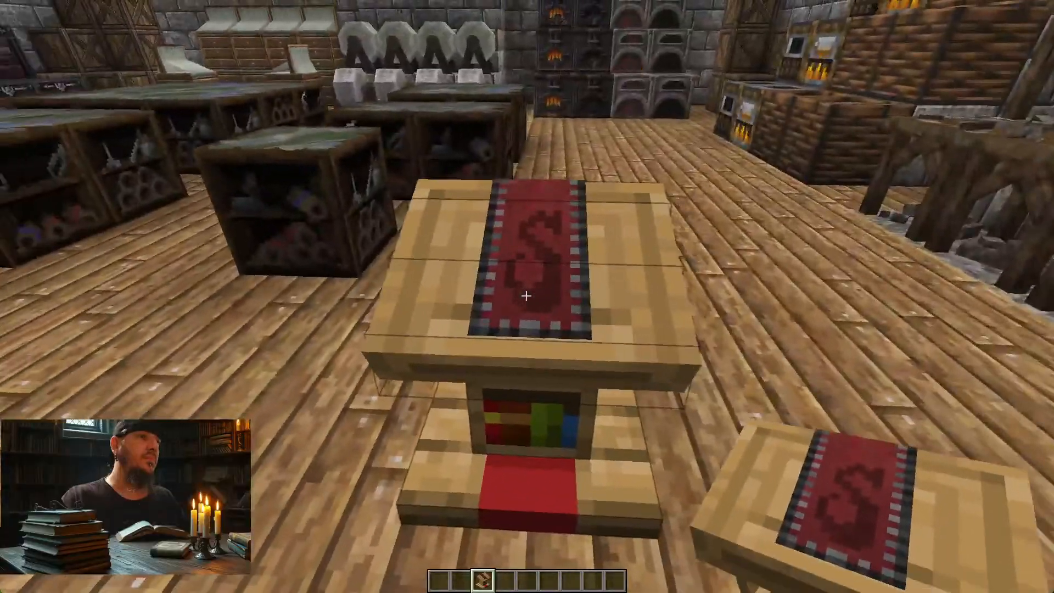
key("s")
key("w")
key("w")
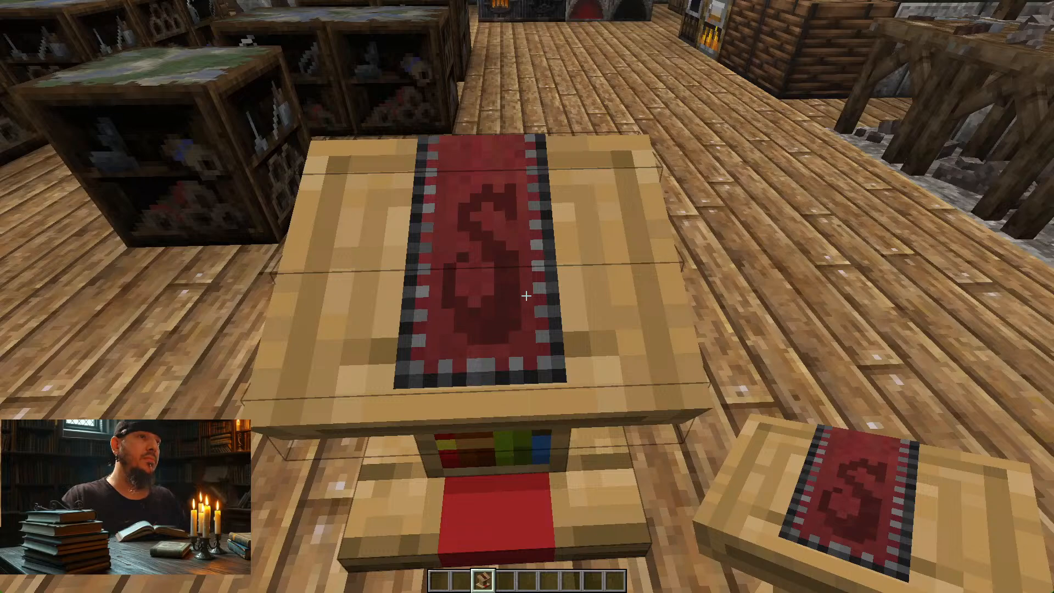
key("s")
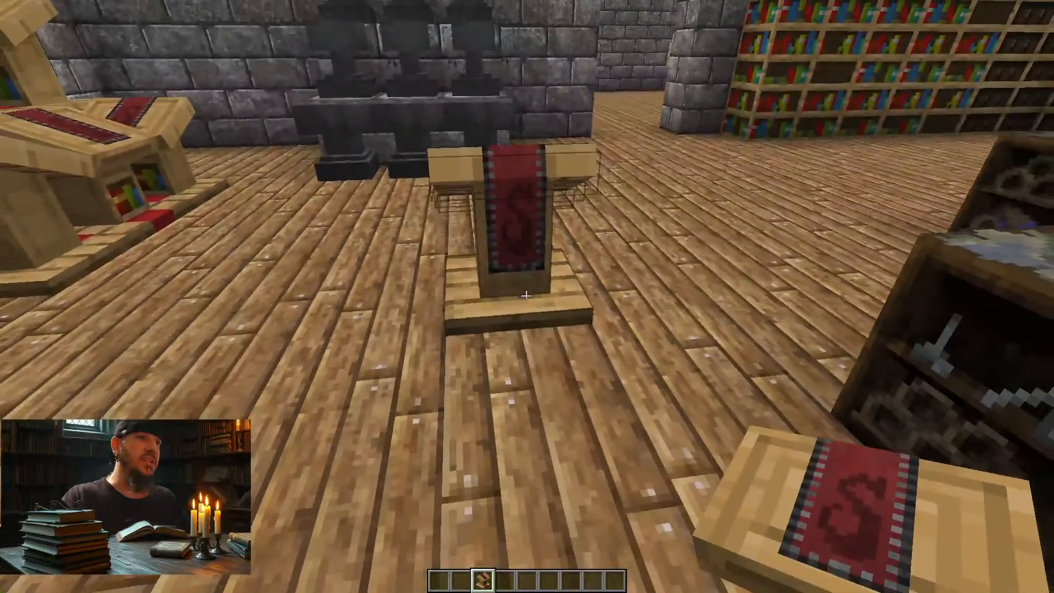
Step: Switch back to Photoshop, select Layer 6 copy and toggle its visibility off and on to check the emblems
key("alt+Tab")
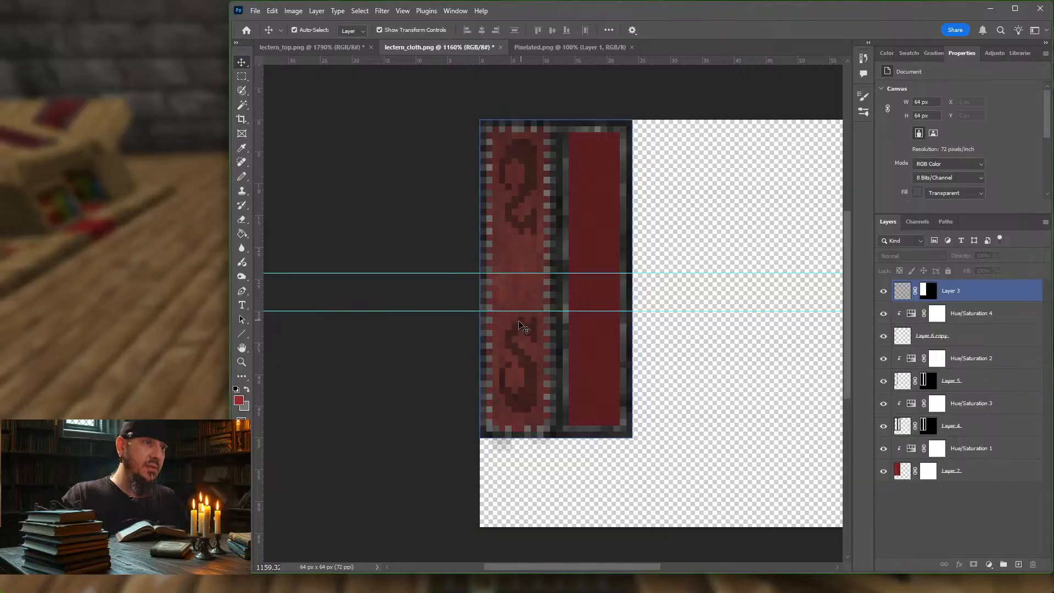
left_click(482, 312)
scroll(480, 311, "up", 1, "alt")
left_click(482, 312)
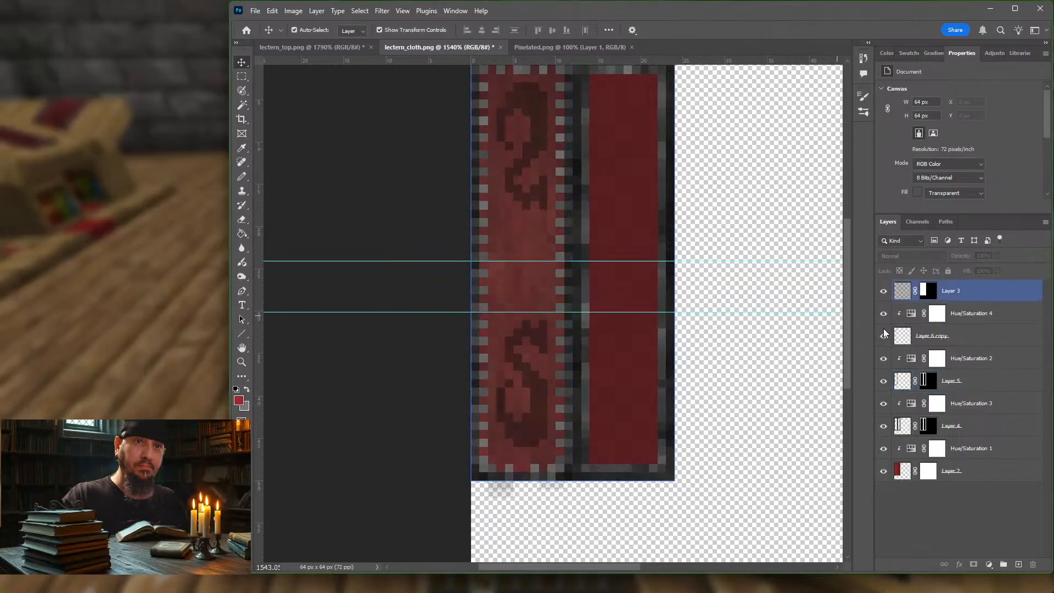
left_click(982, 337)
left_click(993, 382)
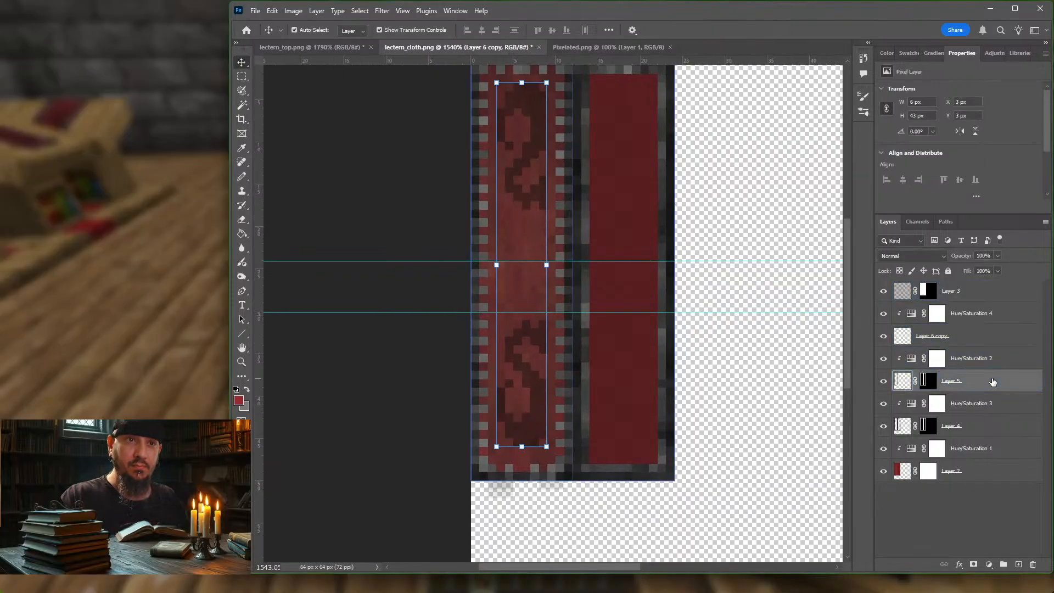
left_click(988, 338)
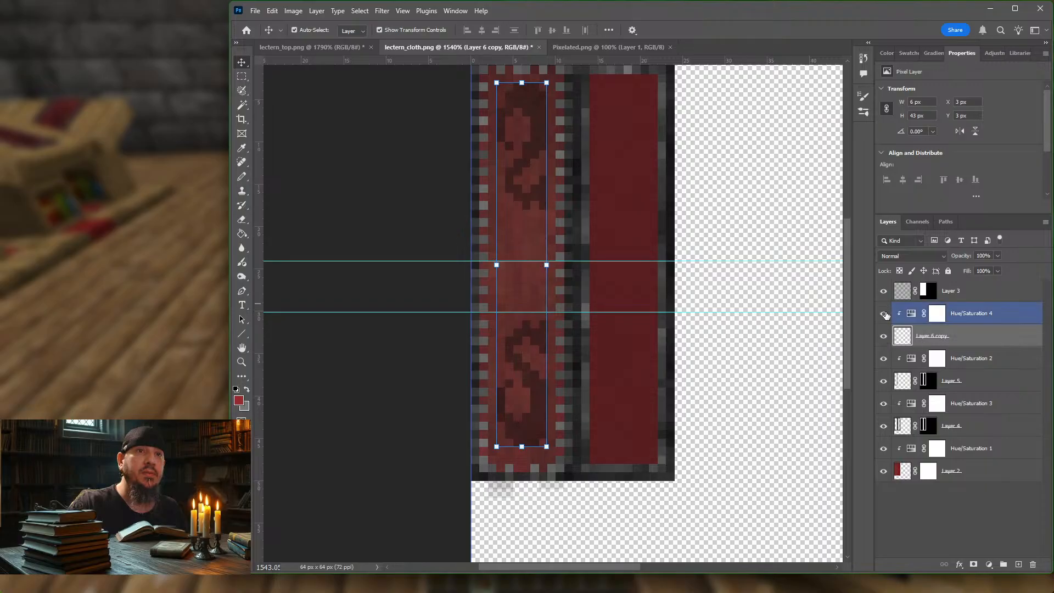
left_click(884, 337)
left_click(884, 337)
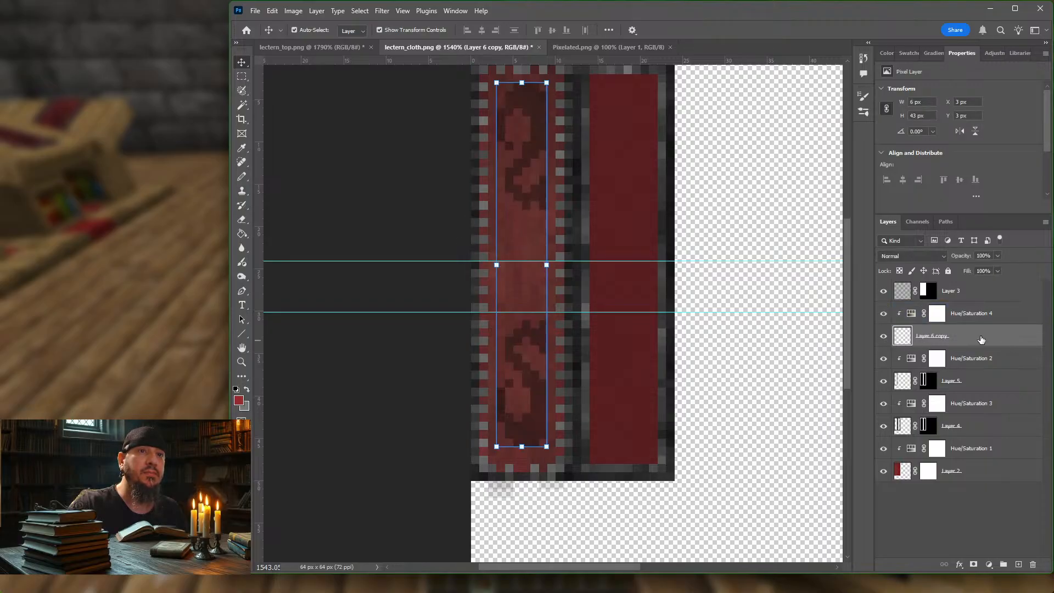
Step: Try adding a single Pencil pixel beside the lower emblem's tail on Layer 6 copy, then undo it
key("m")
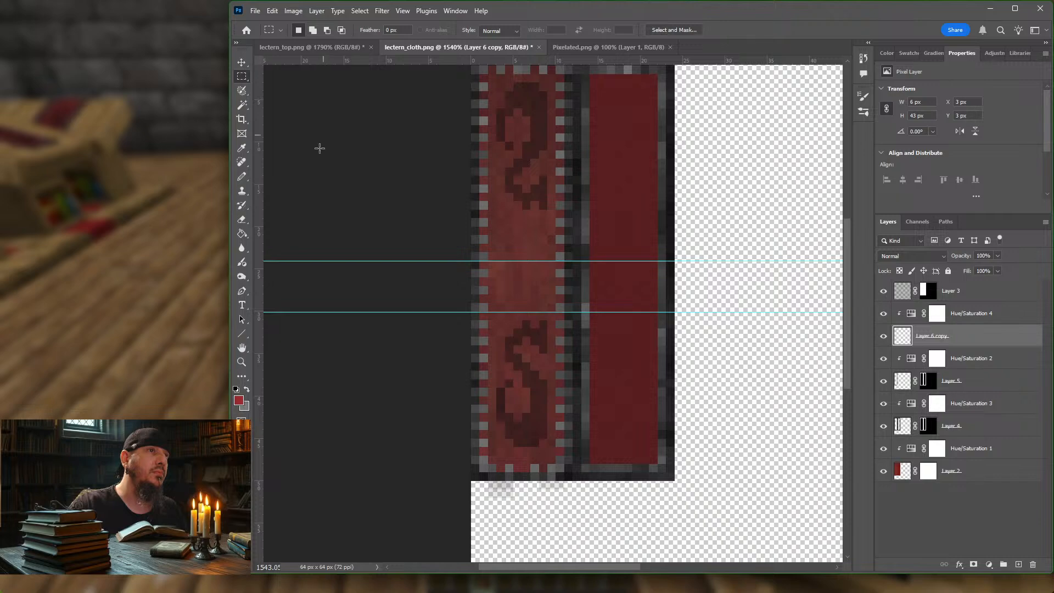
left_click(243, 176)
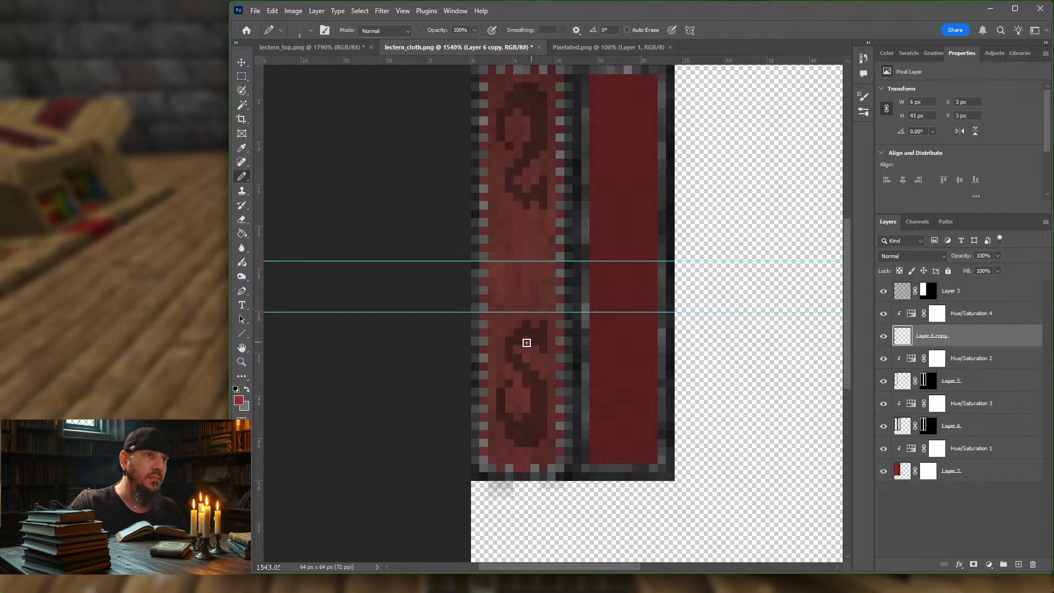
left_click(501, 332)
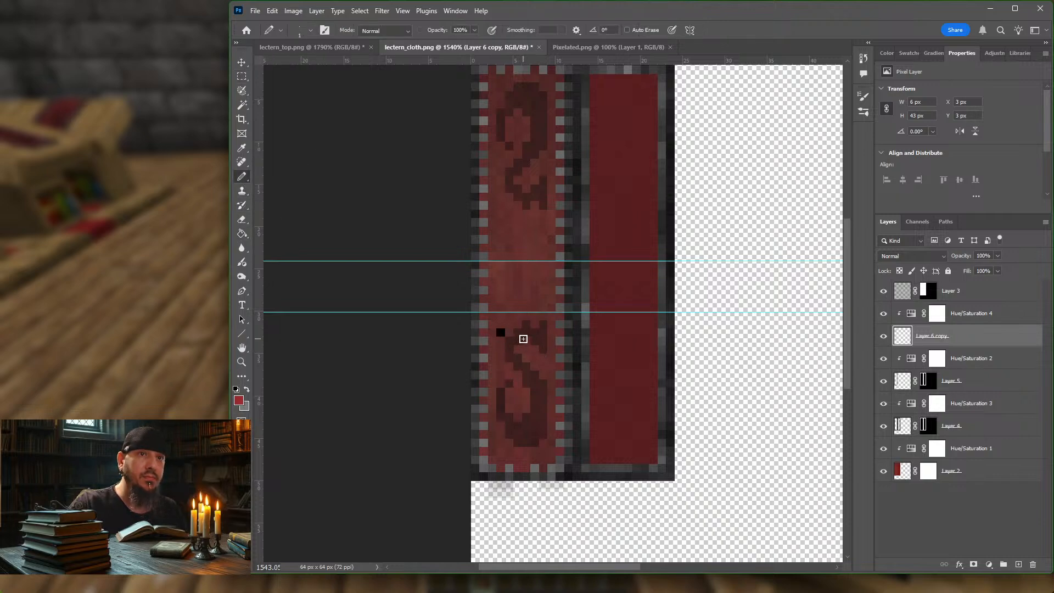
key("ctrl+z")
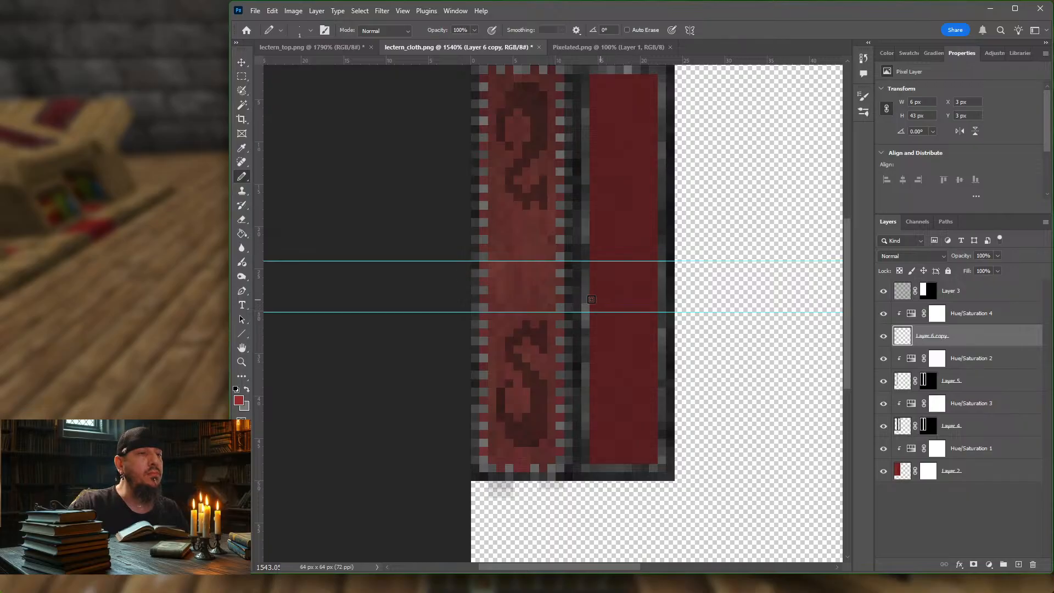
scroll(591, 299, "down", 3, "alt")
scroll(590, 296, "up", 3, "alt")
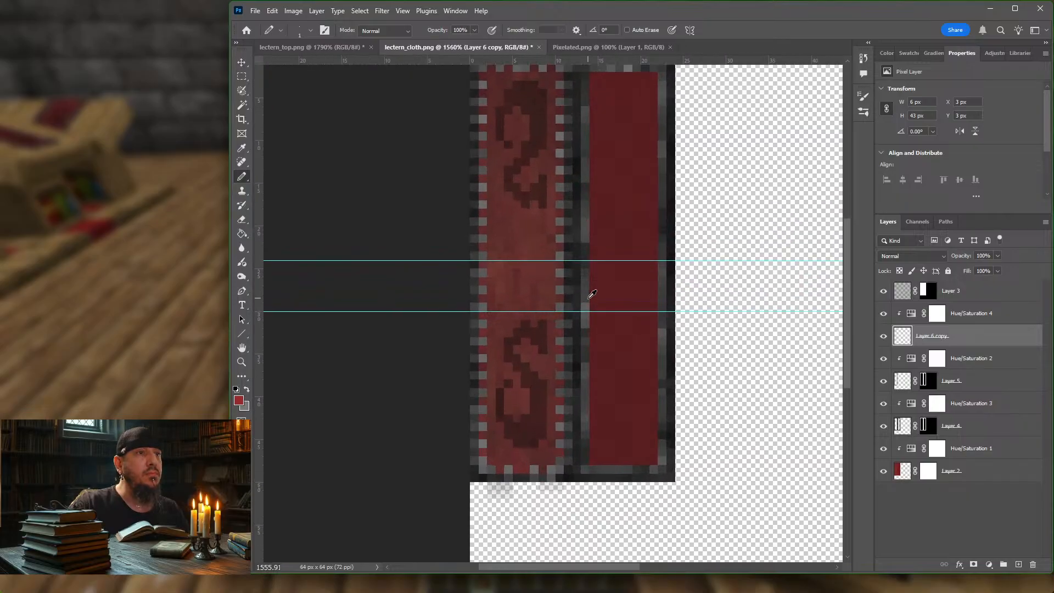
Step: Set Layer 6 copy's blend mode to Soft Light and lower its opacity to 85%
scroll(591, 295, "up", 1, "alt")
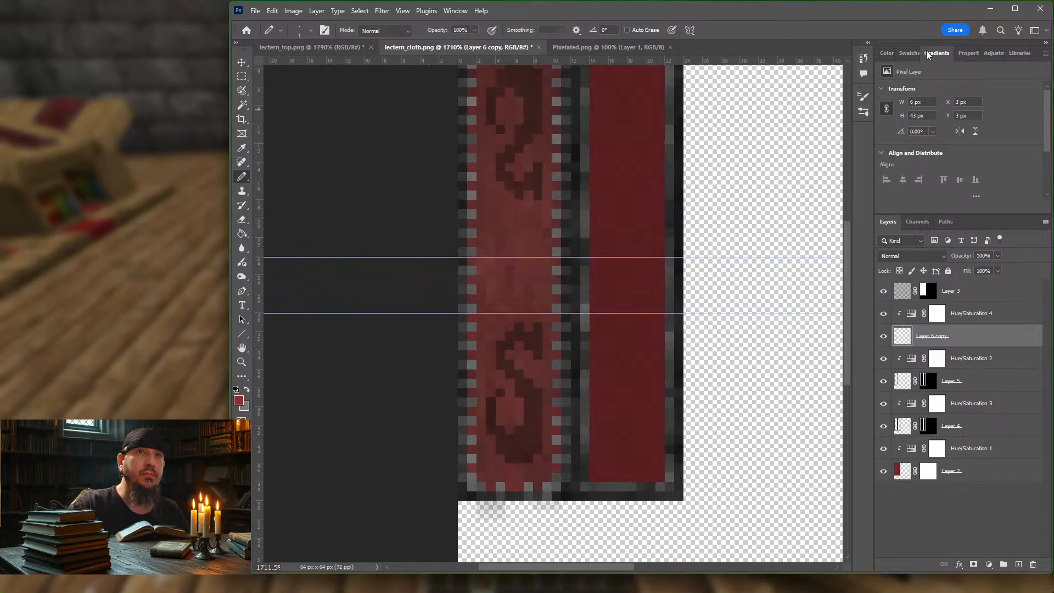
left_click(909, 53)
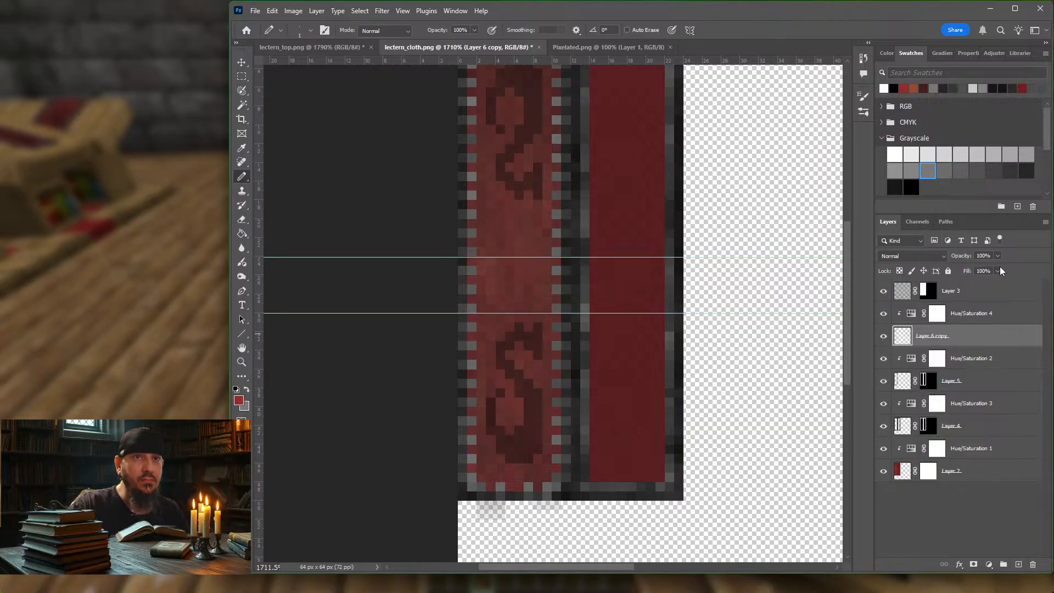
left_click(939, 256)
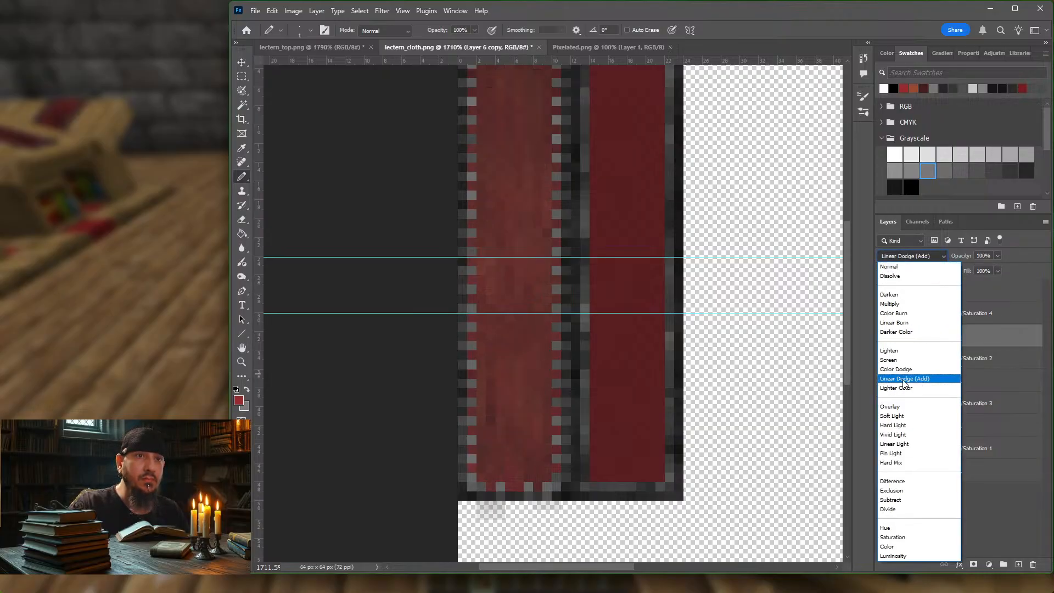
left_click(909, 421)
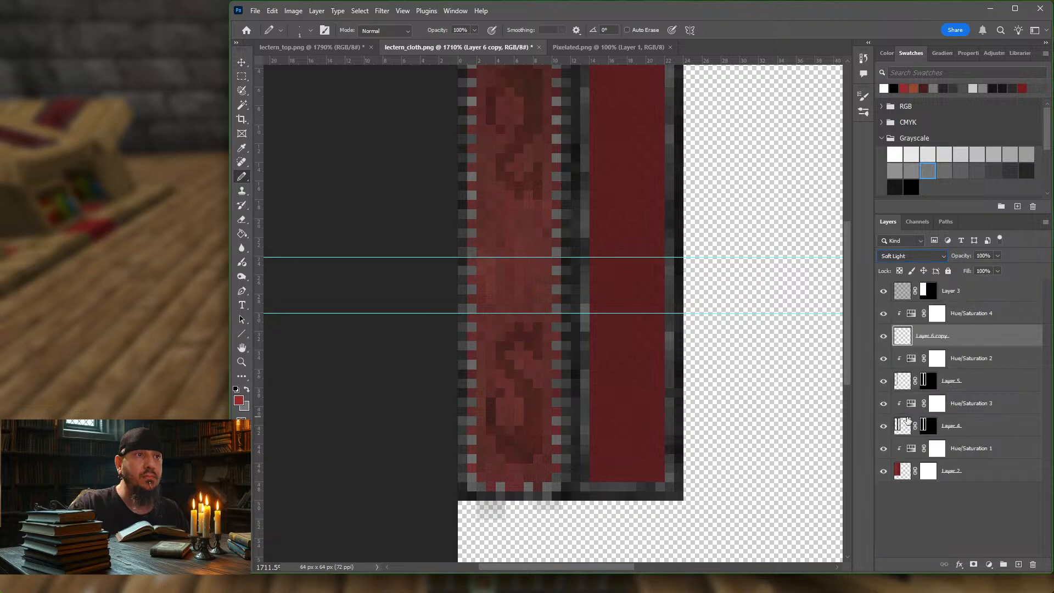
left_click(997, 270)
left_click_drag(974, 267, 964, 268)
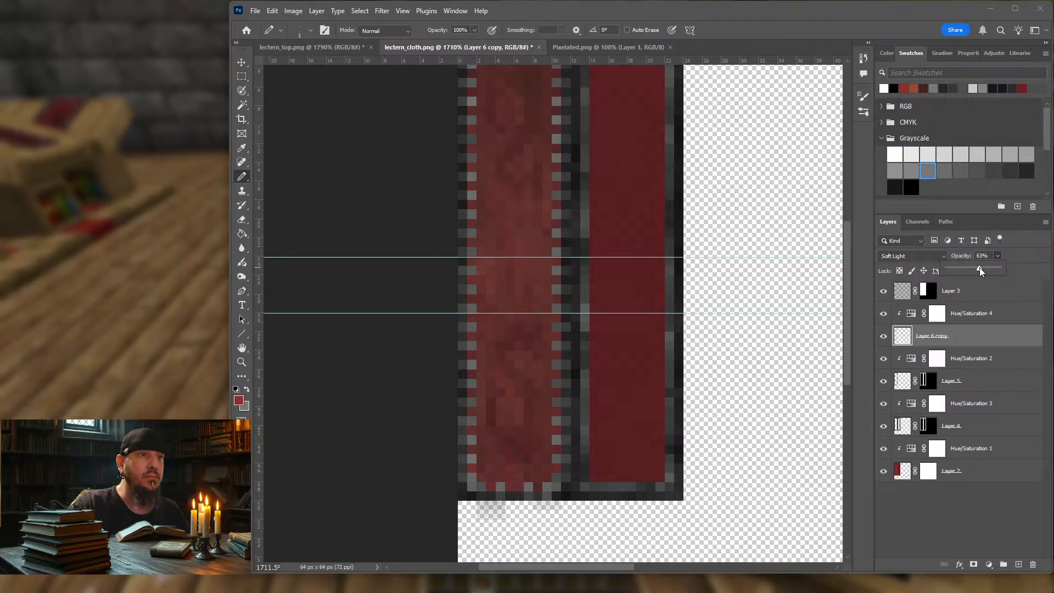
left_click_drag(979, 268, 981, 268)
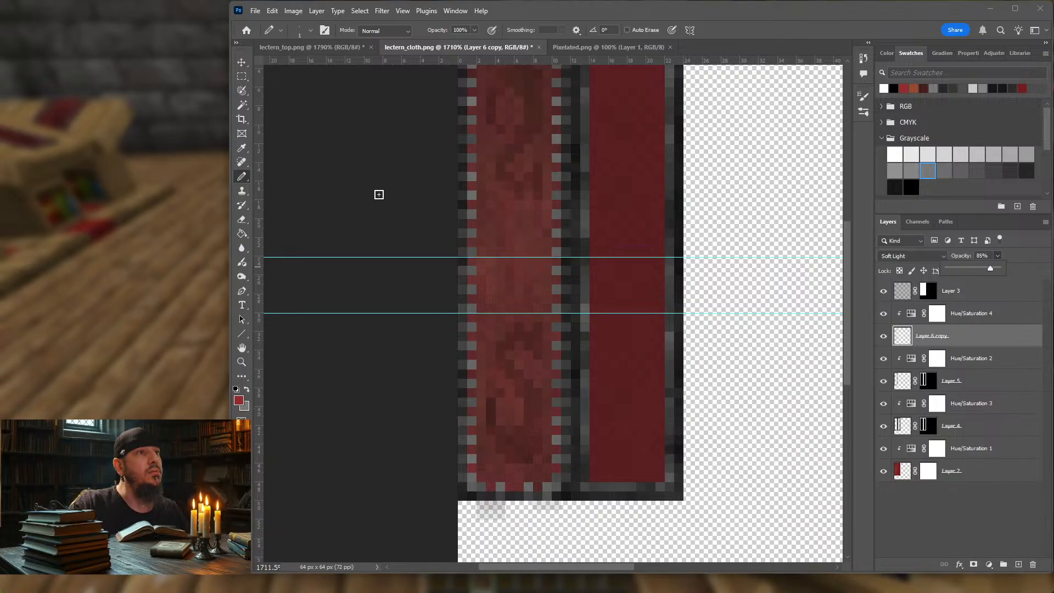
left_click(379, 195)
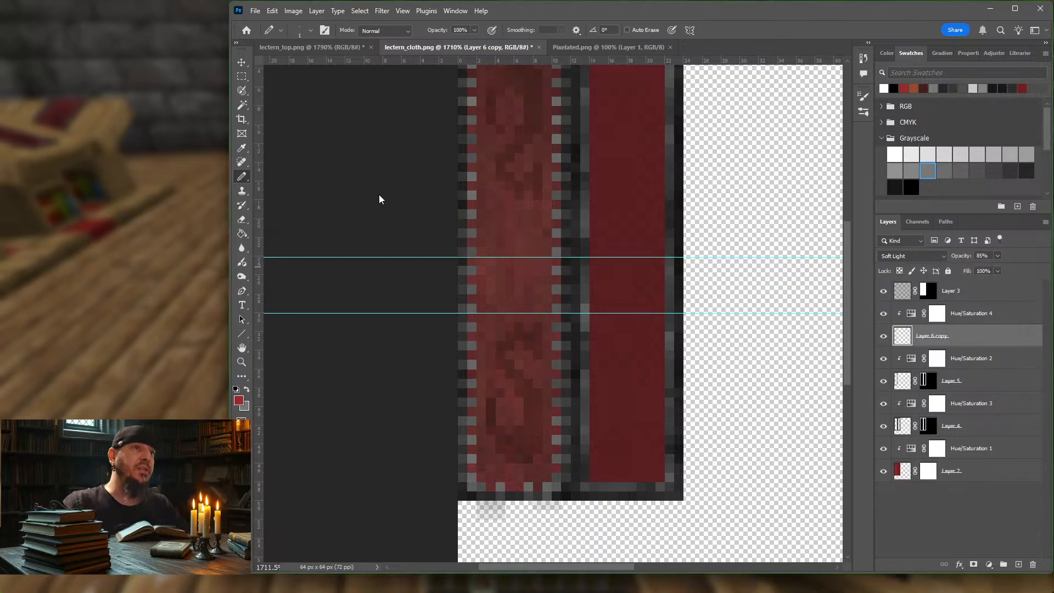
Step: Export the softened cloth texture for web as a 32-colour PNG-8, replacing the existing lectern_cloth.png
key("ctrl+alt+shift+s")
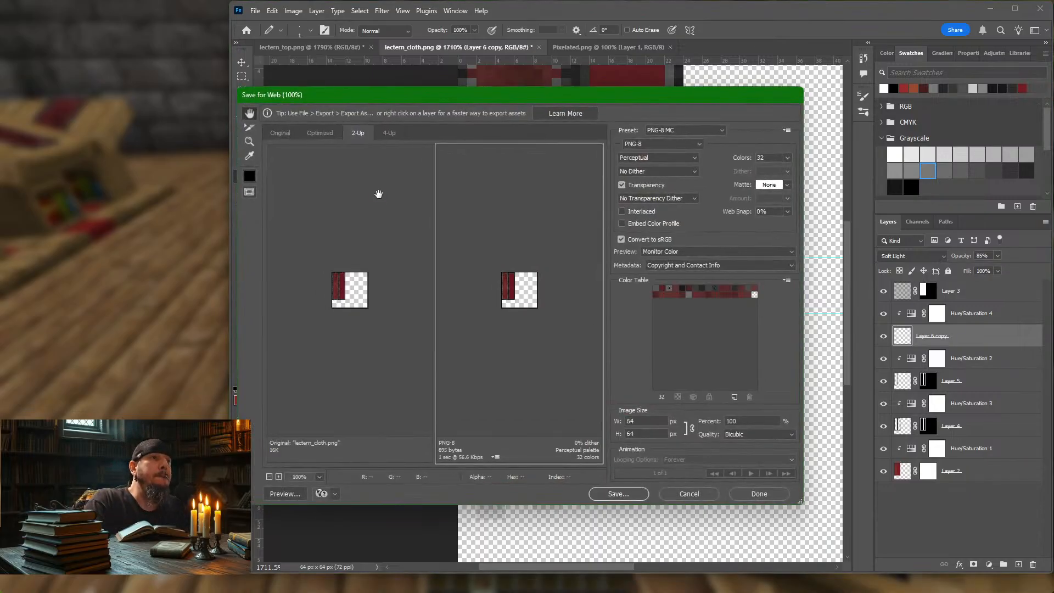
key("Return")
key("Return")
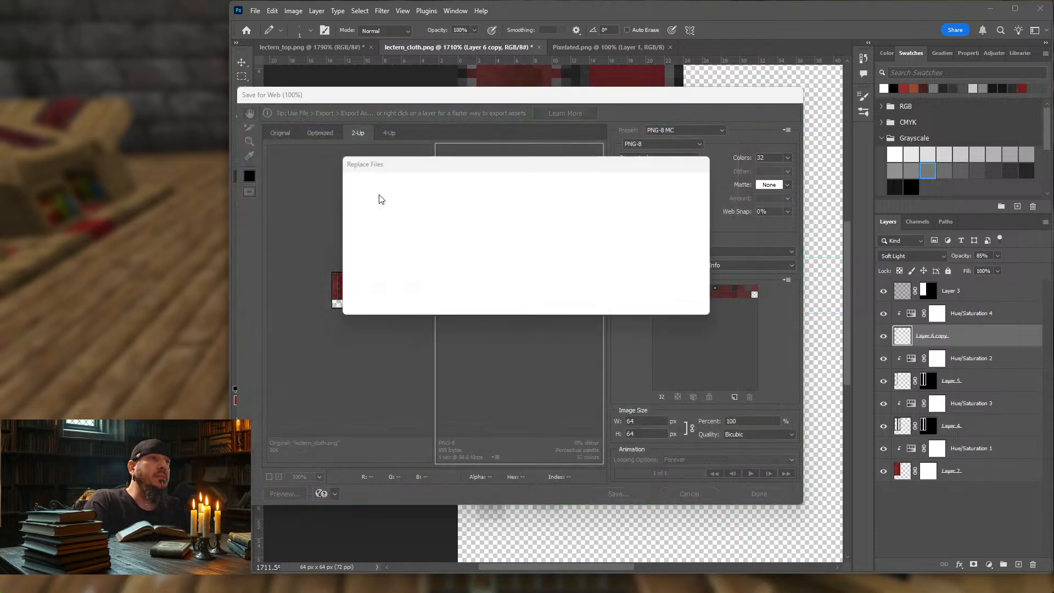
key("Return")
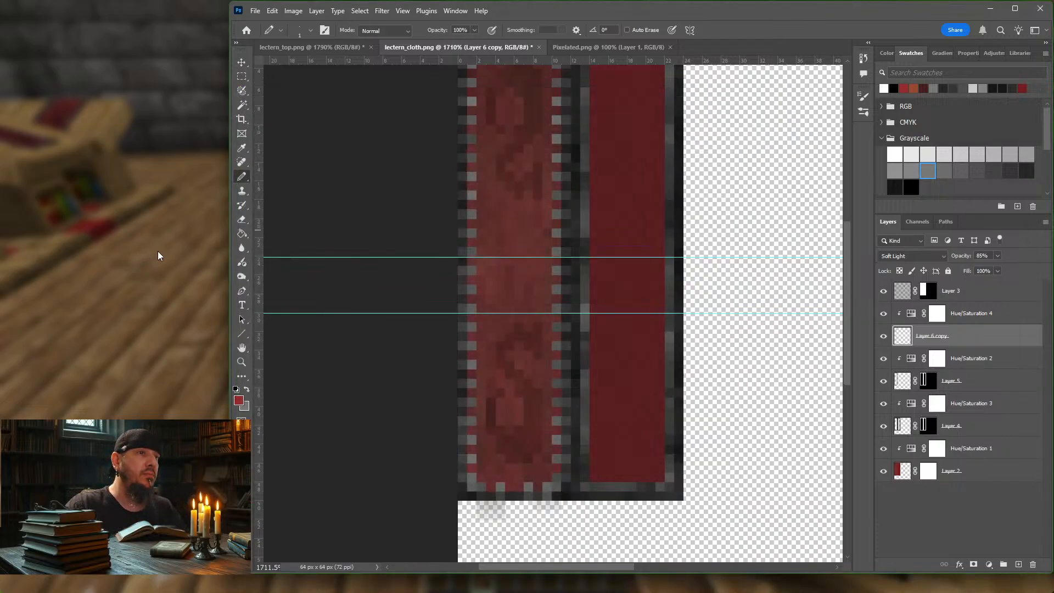
Step: Switch to Minecraft, reload the resource packs and examine the emblems on the lecterns from near and far
left_click(158, 256)
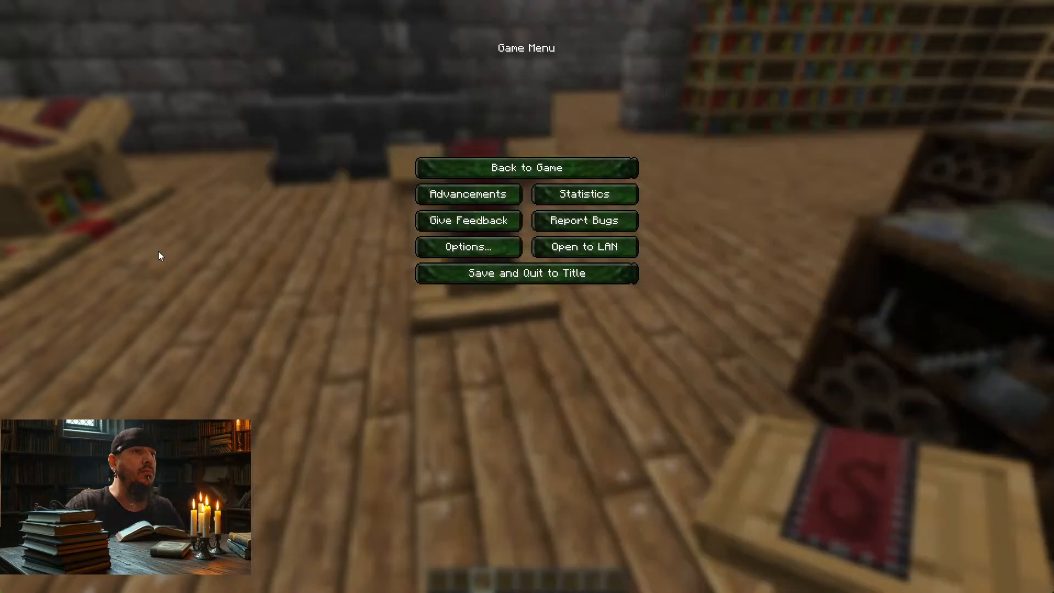
left_click(462, 172)
key("F3+t")
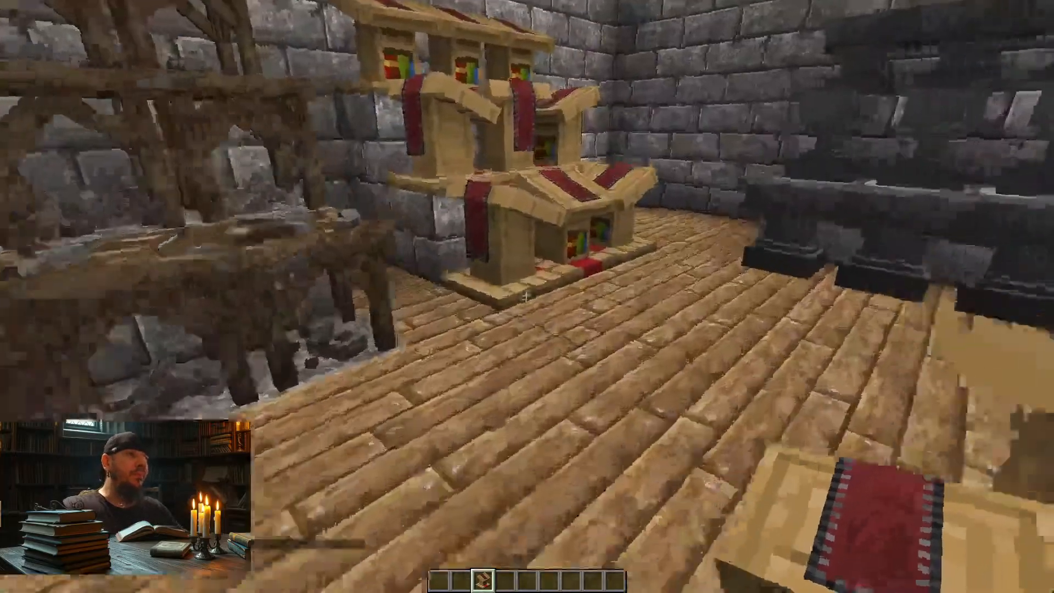
key("s")
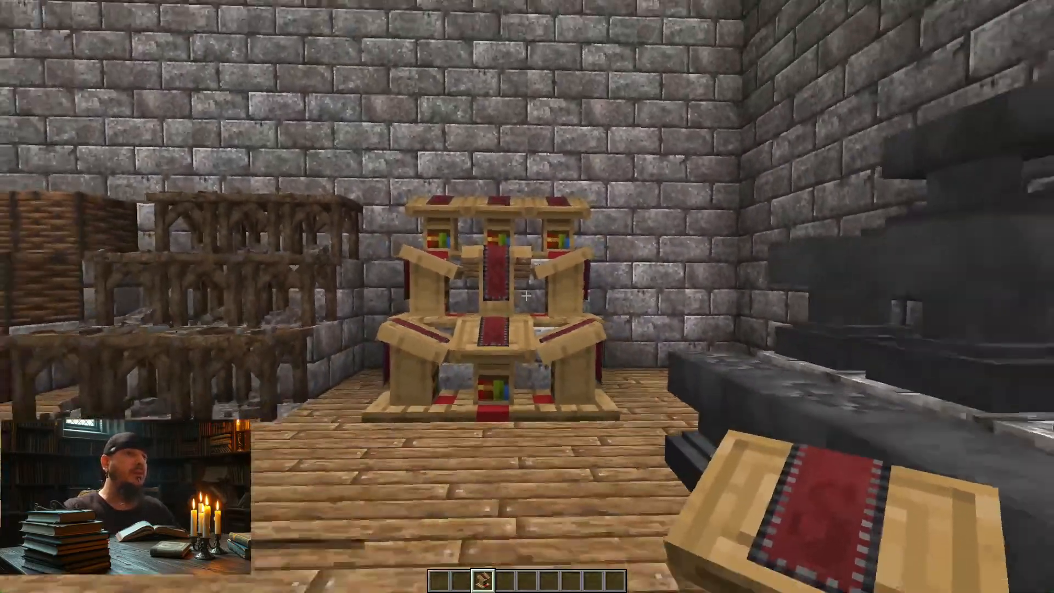
key("w")
key("w")
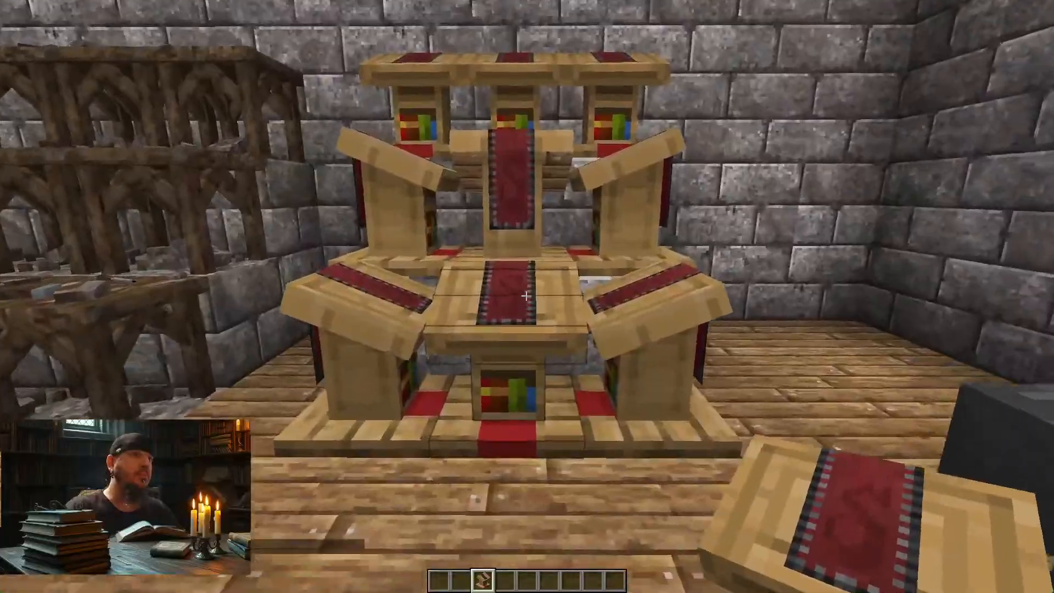
key("s")
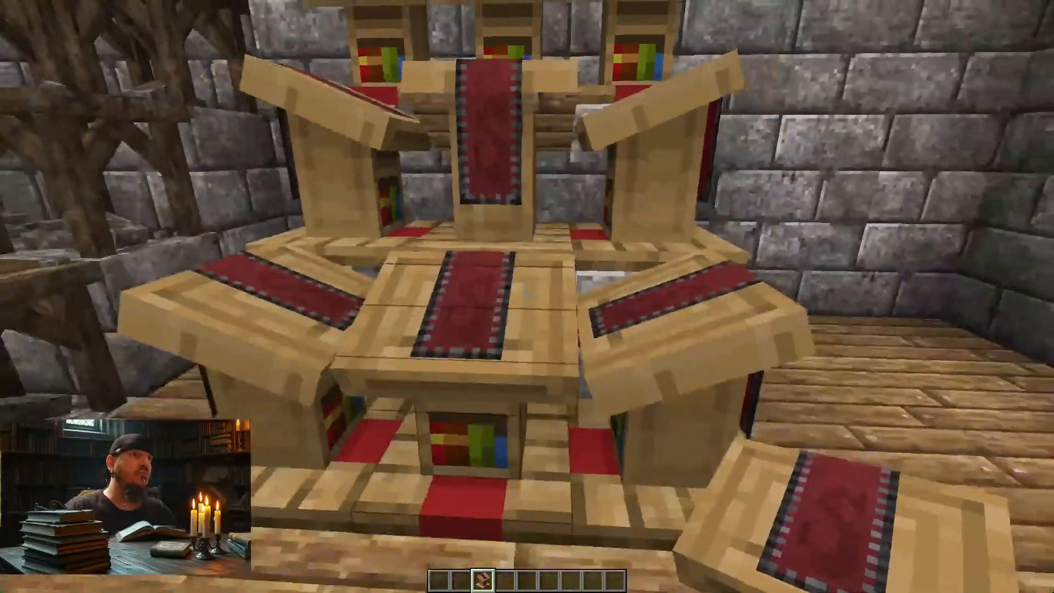
key("w")
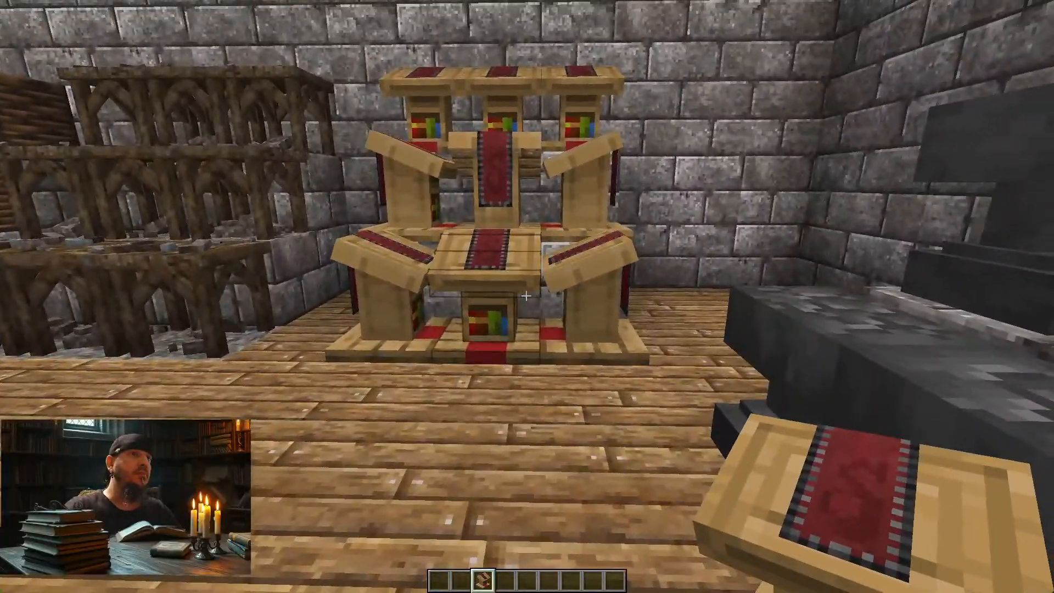
key("w")
key("a")
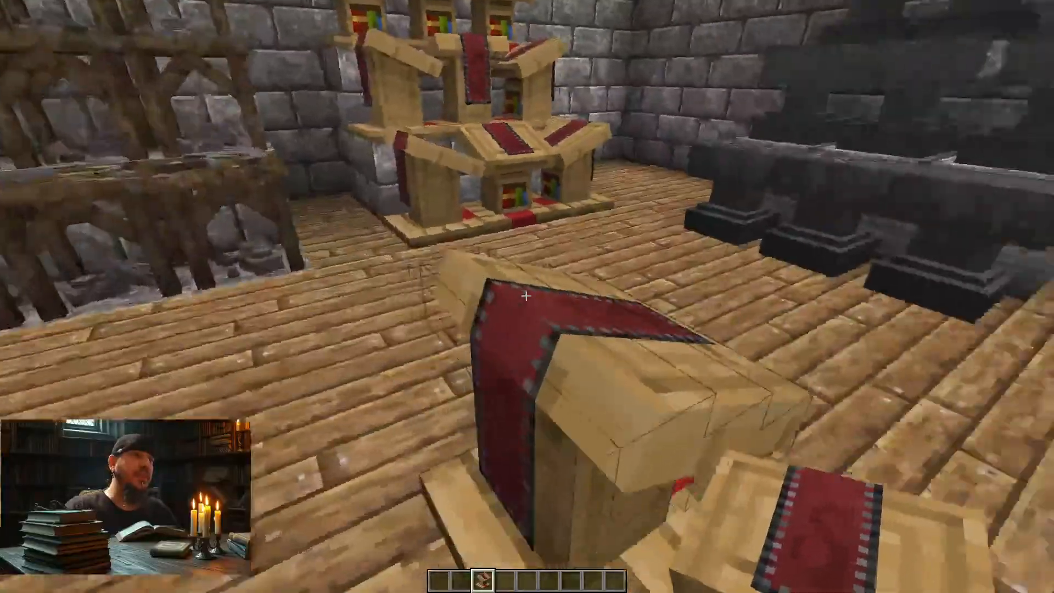
key("s")
key("s")
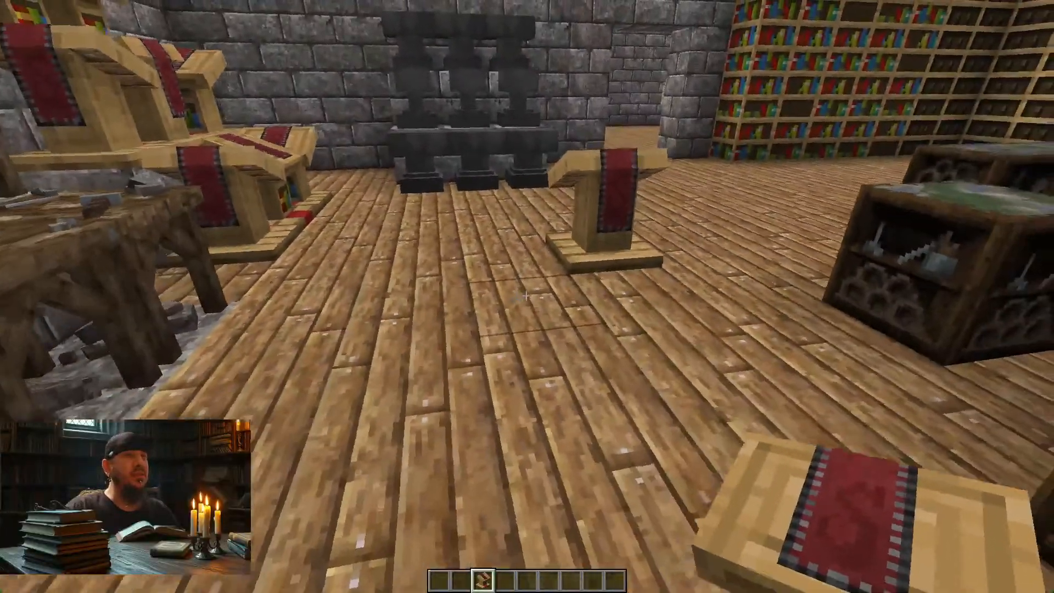
key("w")
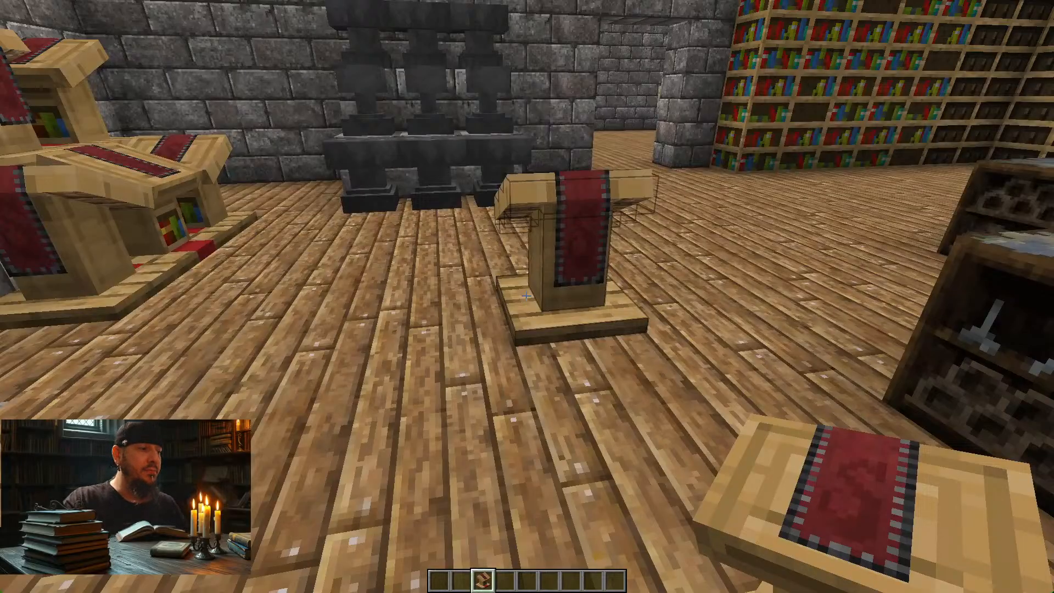
Step: Switch back to Photoshop and toggle Layer 6 copy's visibility to compare the cloth with and without the emblems
key("alt+Tab")
key("Tab")
key("Tab")
key("Tab")
key("Tab")
key("Tab")
key("Tab")
key("Tab")
key("Tab")
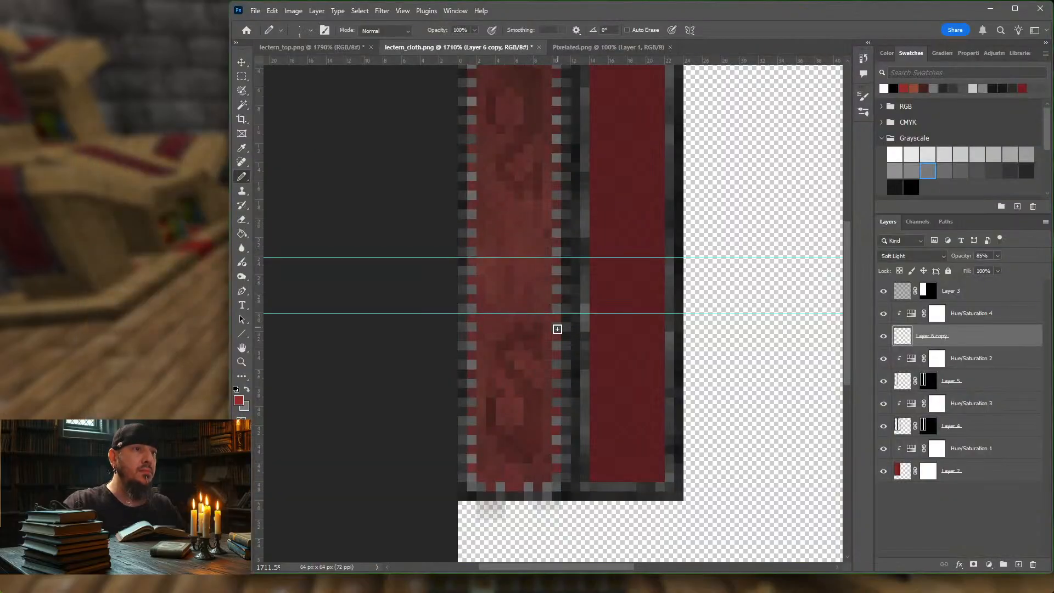
scroll(556, 319, "up", 3)
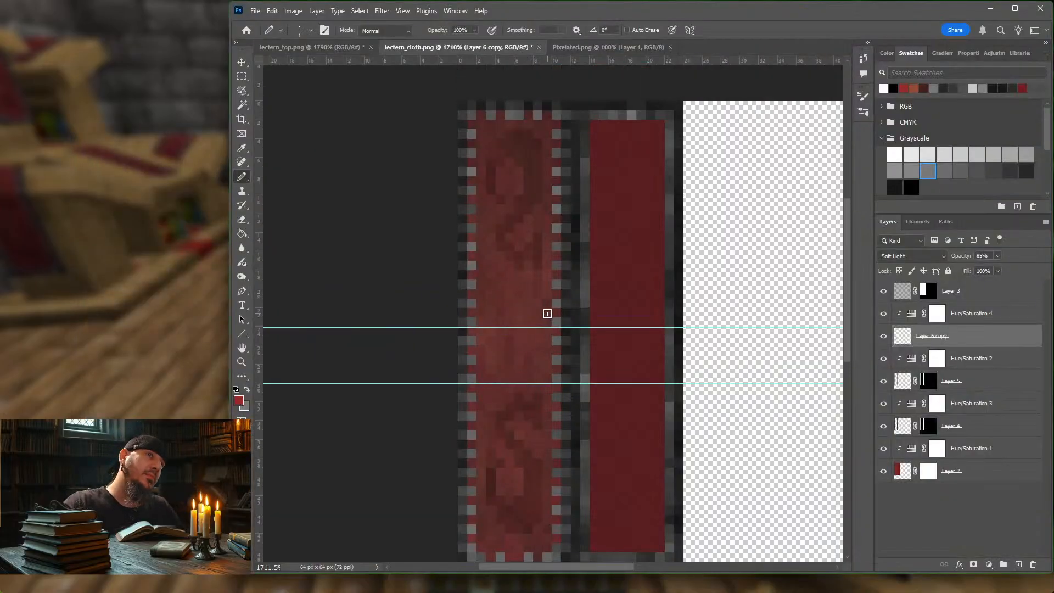
scroll(556, 319, "down", 1)
left_click(884, 337)
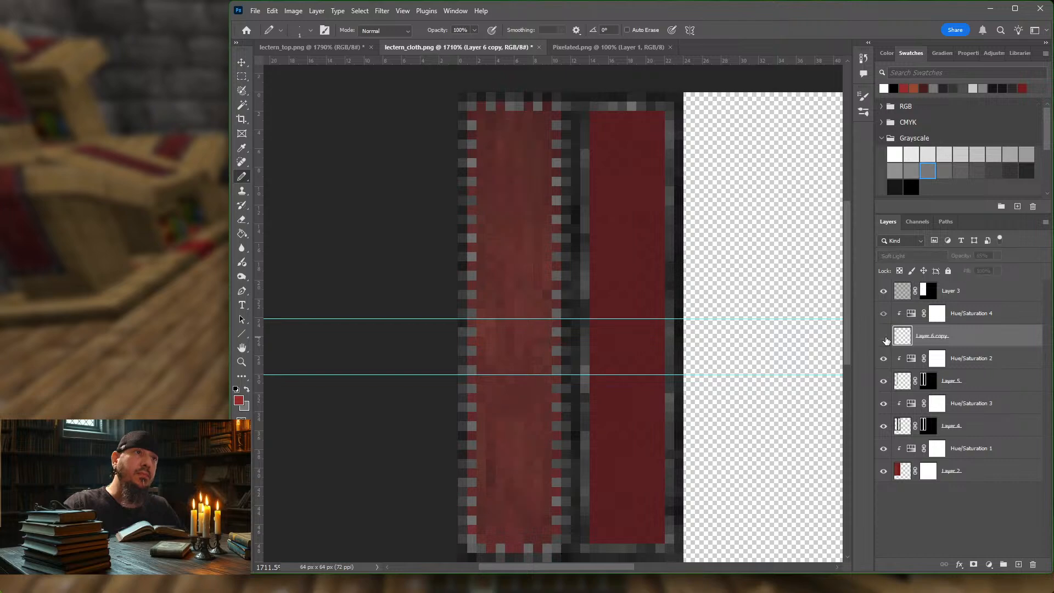
left_click(884, 337)
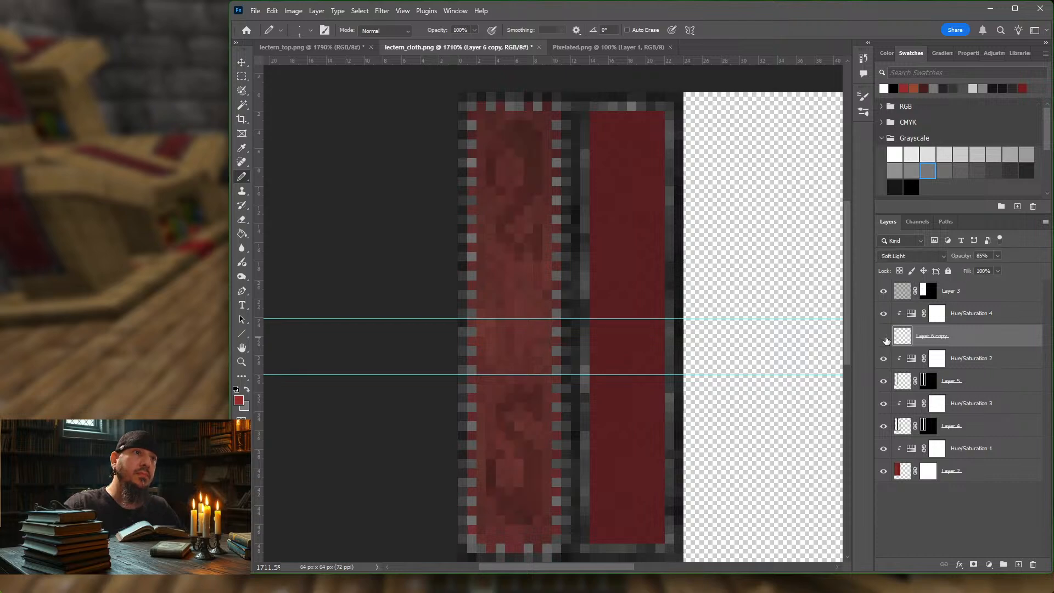
left_click(884, 336)
left_click(884, 337)
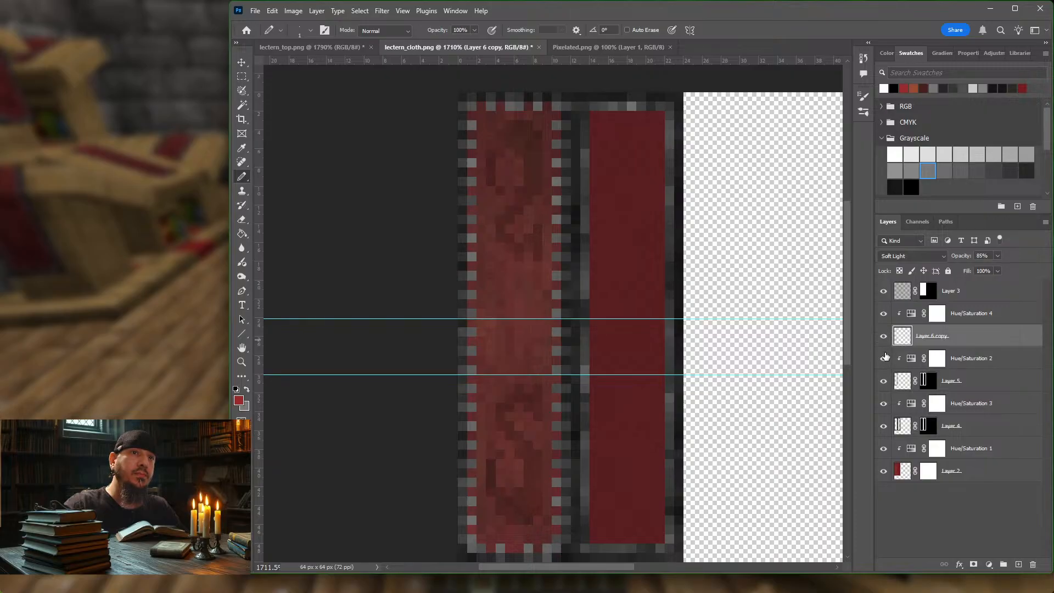
Step: Hide all layers except Layer 6 copy to inspect the emblems on their own
left_click(884, 314)
left_click_drag(883, 357, 888, 456)
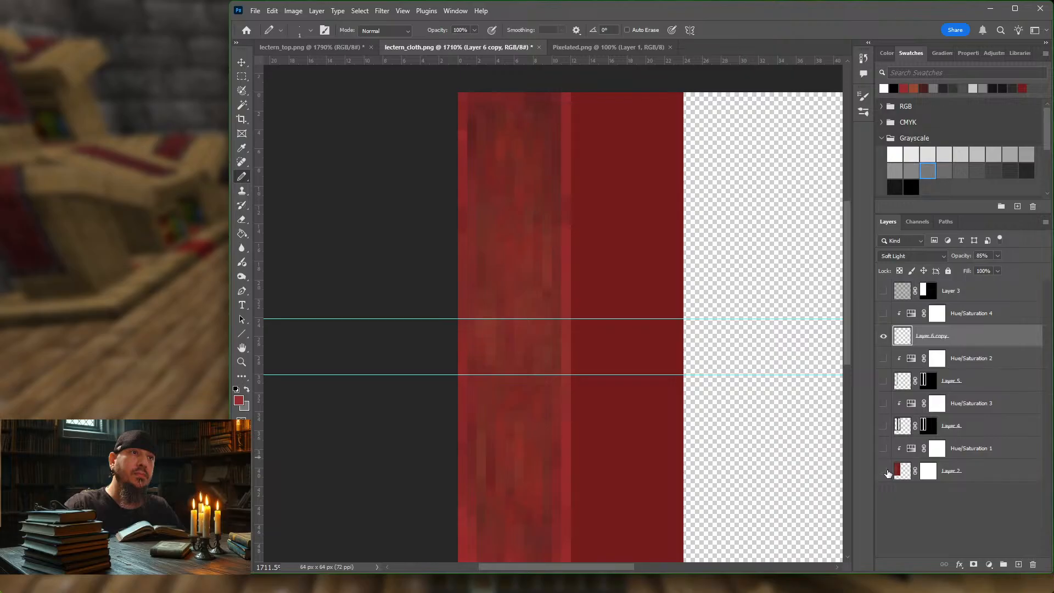
left_click(887, 472)
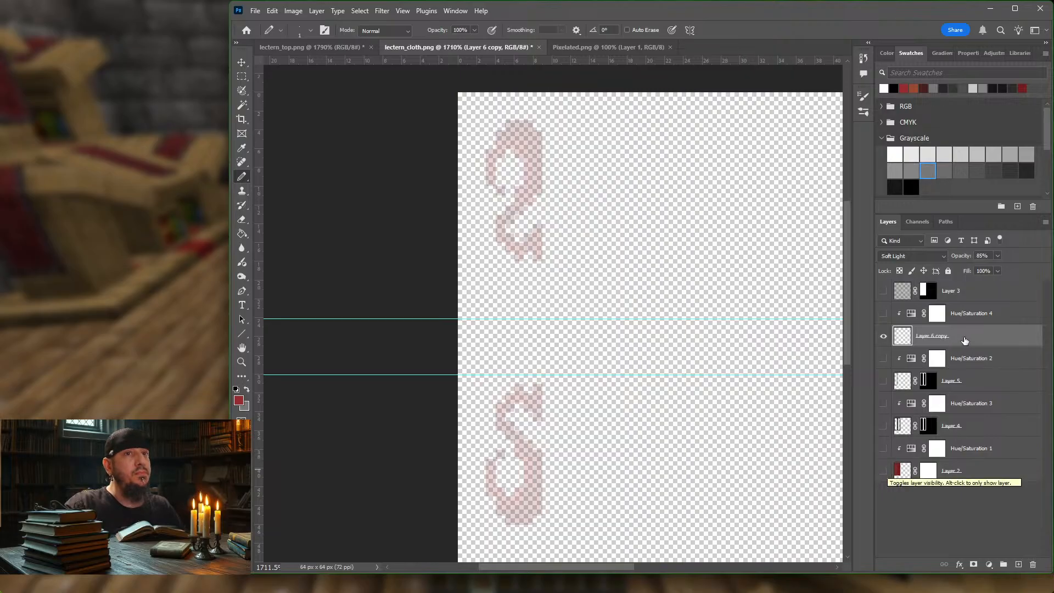
Step: Set Layer 6 copy's opacity to 100%
left_click(980, 322)
left_click(978, 340)
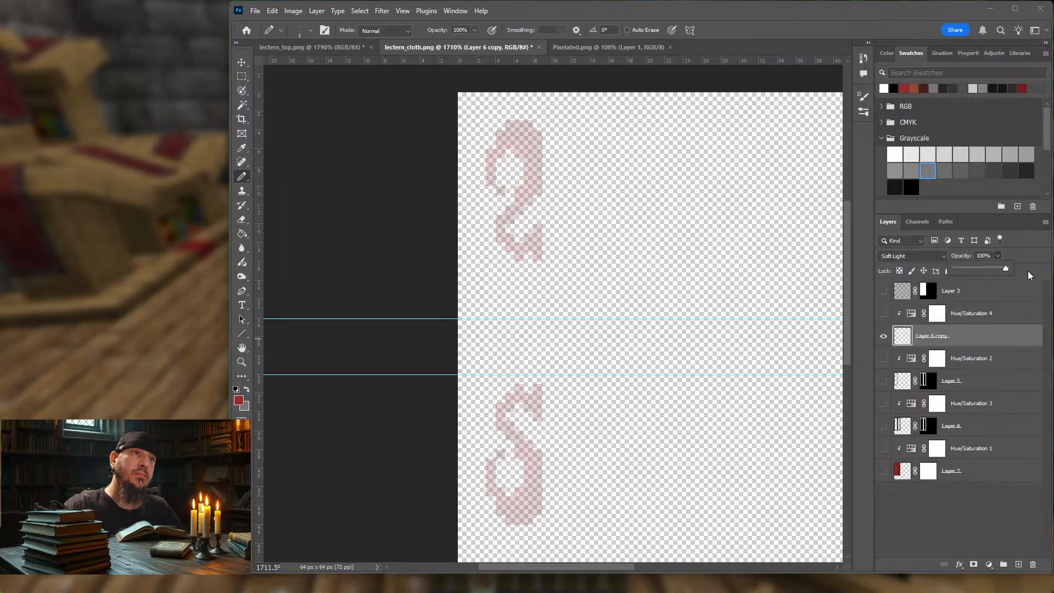
left_click(986, 339)
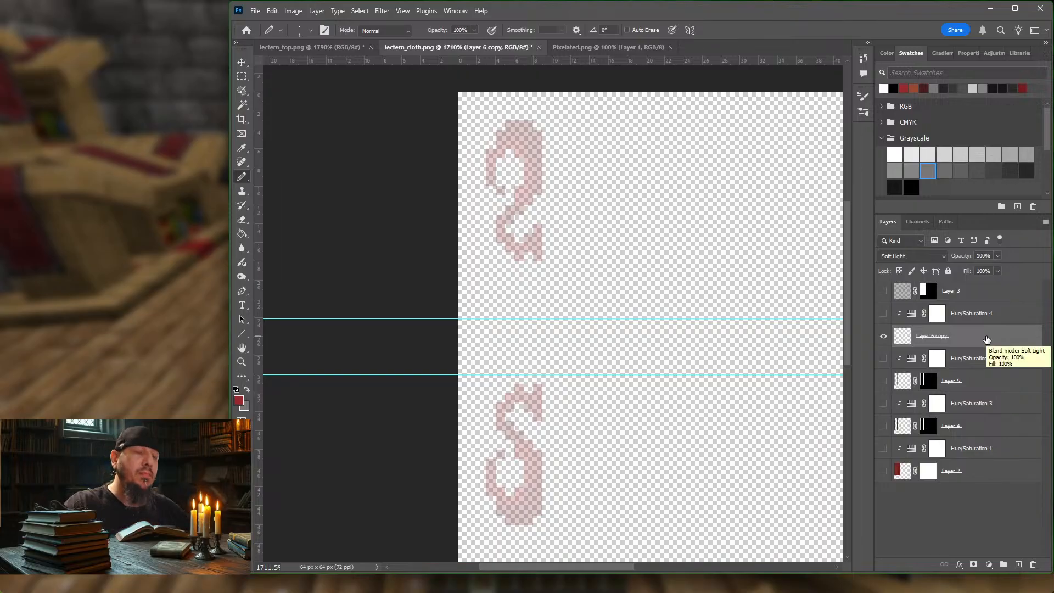
Step: Make all the layers visible again, from Layer 3 down to Layer 2
left_click(883, 336)
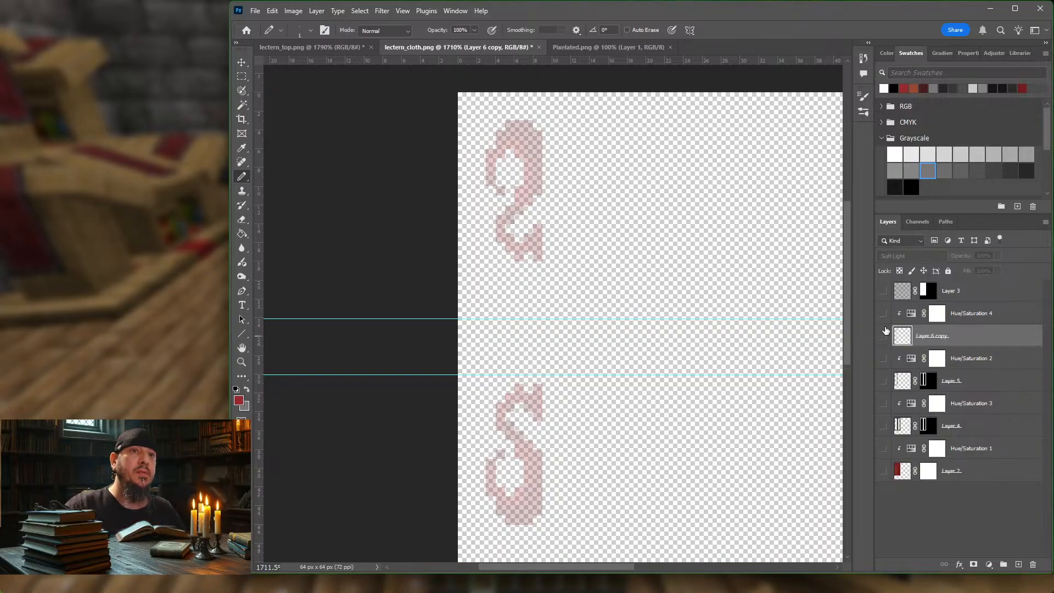
left_click(884, 315)
left_click(884, 335)
left_click(885, 335)
left_click(884, 359)
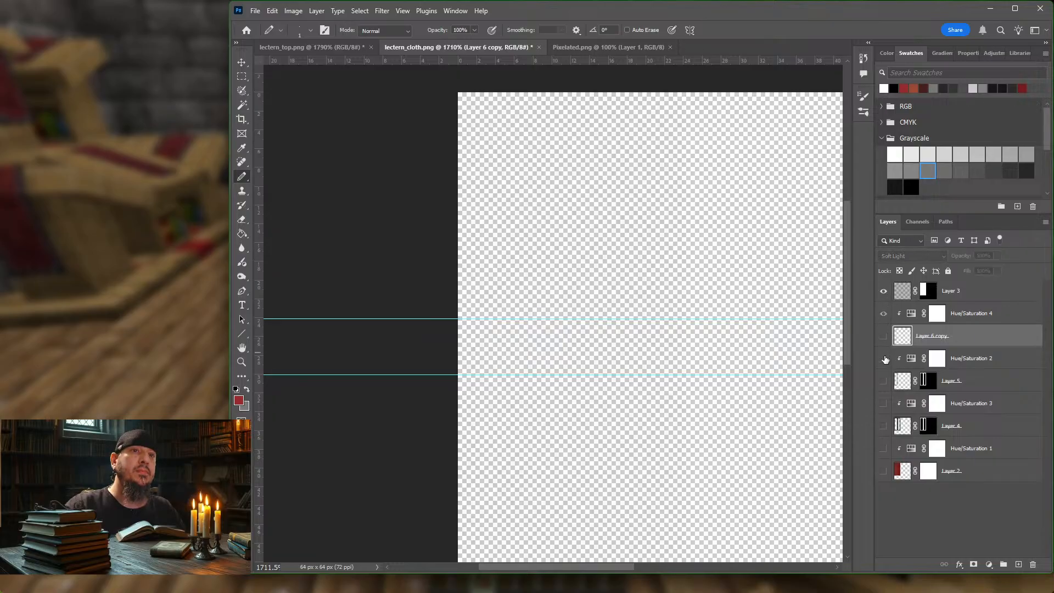
left_click(884, 380)
left_click(884, 338)
left_click_drag(883, 405, 883, 426)
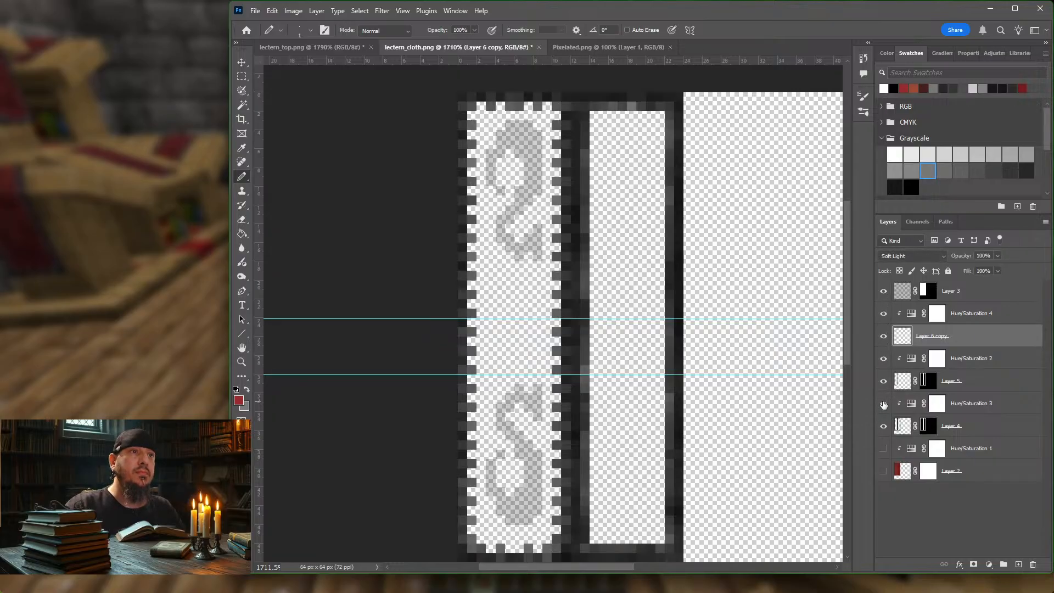
left_click(883, 449)
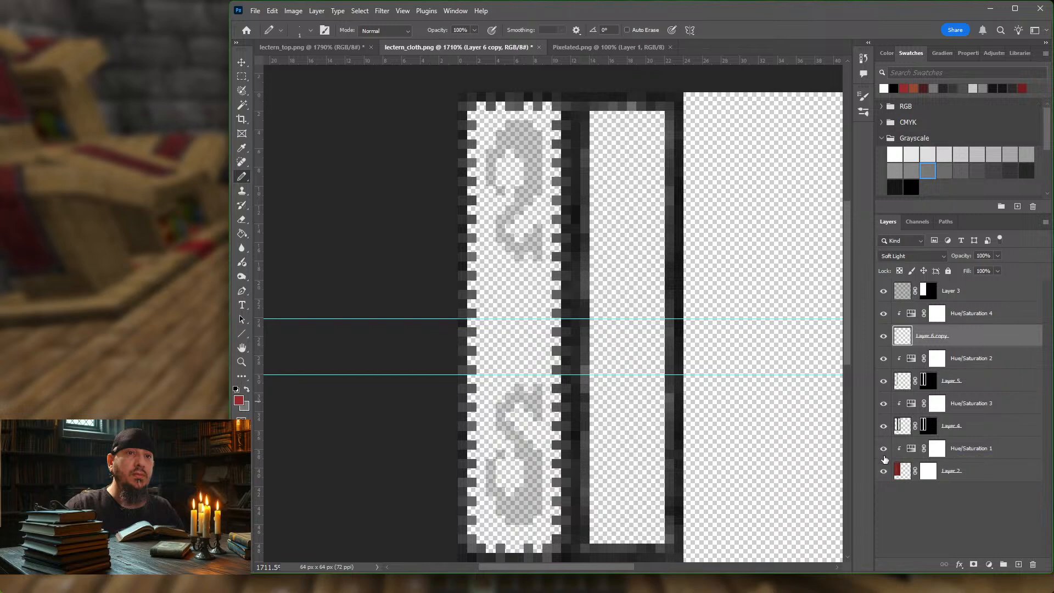
left_click(883, 470)
left_click(882, 471)
left_click(883, 471)
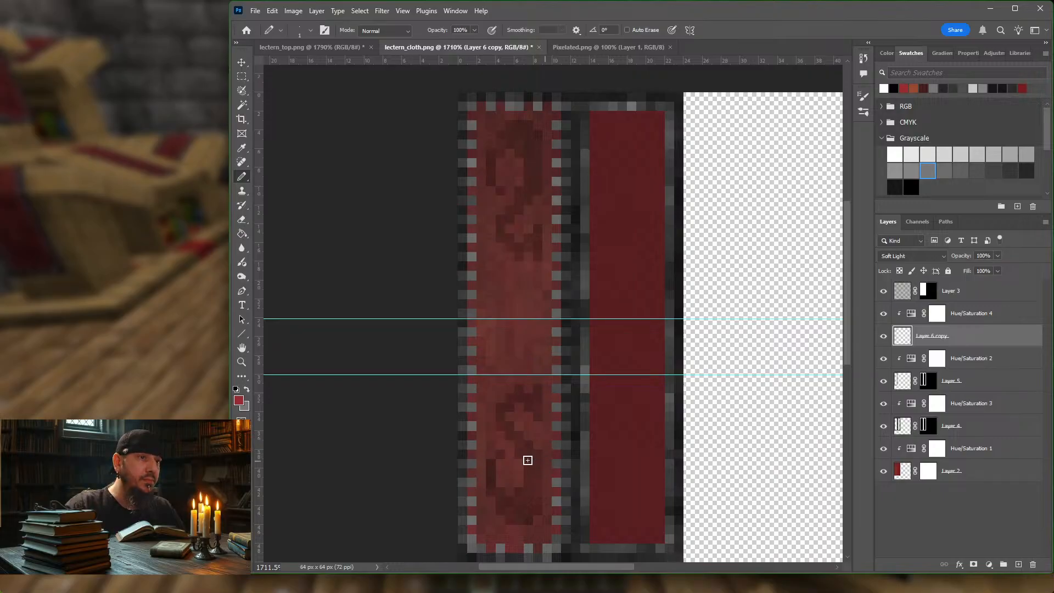
Step: Erase both dragon emblems from Layer 6 copy using the Eraser tool with an enlarged brush
left_click(242, 220)
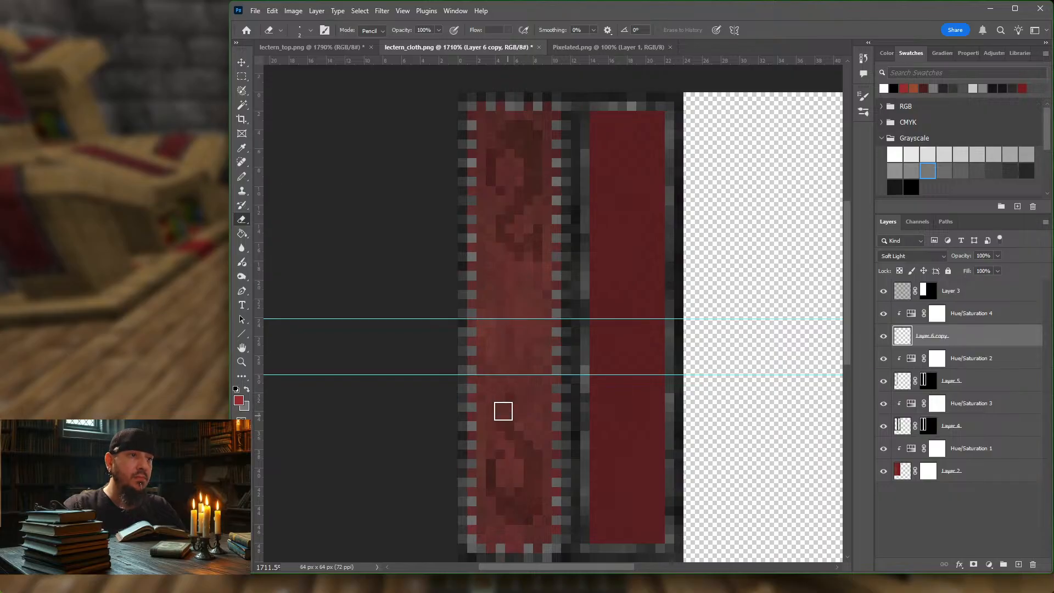
key("bracketright")
key("bracketright")
key("bracketright")
key("bracketright")
mouse_move(507, 410)
left_mouse_down()
mouse_move(513, 499)
mouse_move(532, 522)
mouse_move(507, 131)
mouse_move(496, 136)
mouse_move(528, 458)
left_mouse_up()
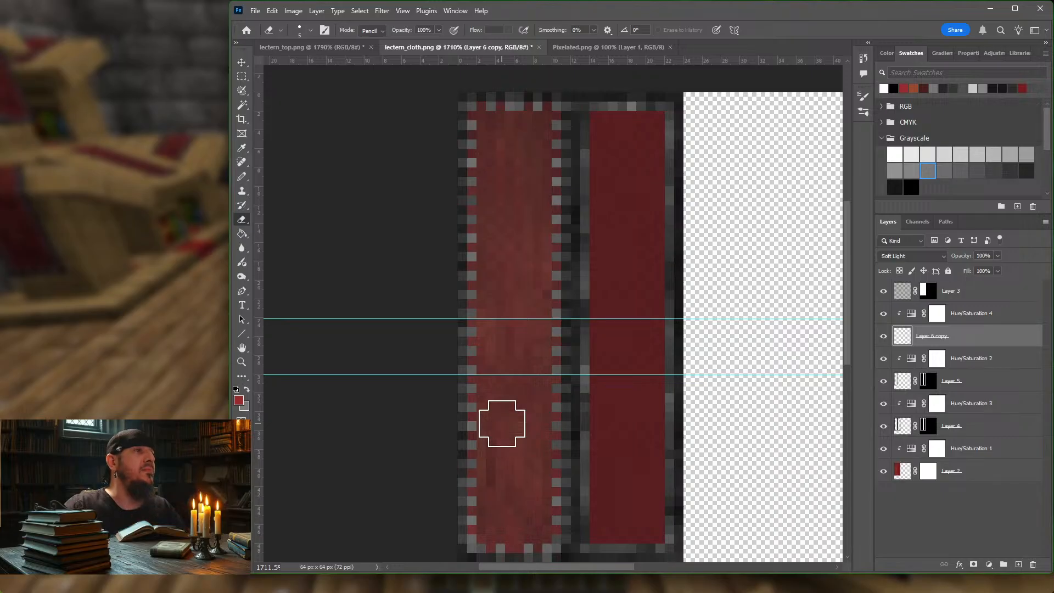
Step: Pencil a small light grey mark near the lower end of the cloth on Layer 6 copy
left_click(242, 177)
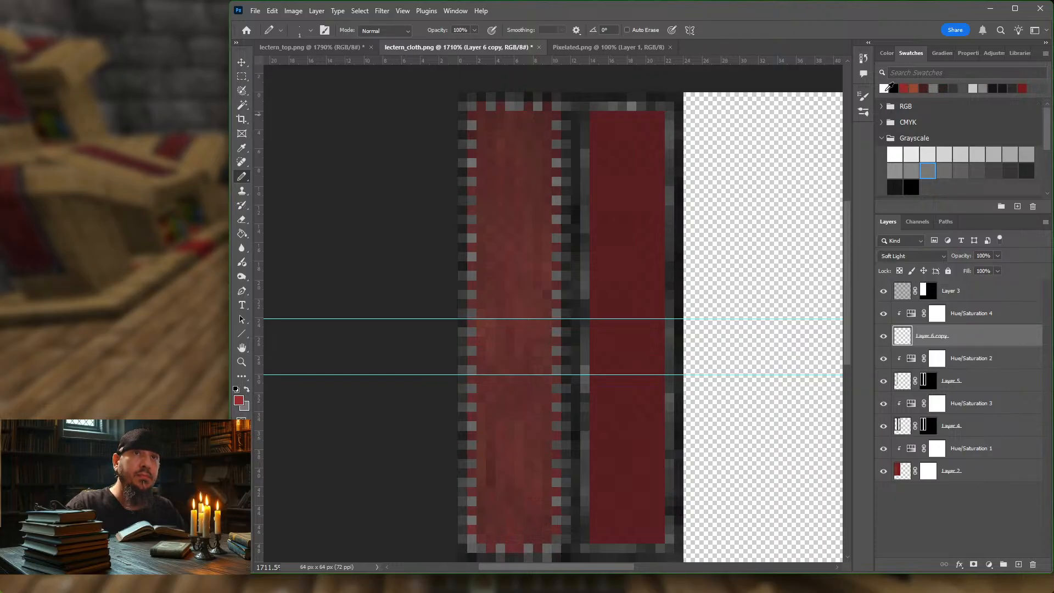
left_click(972, 88)
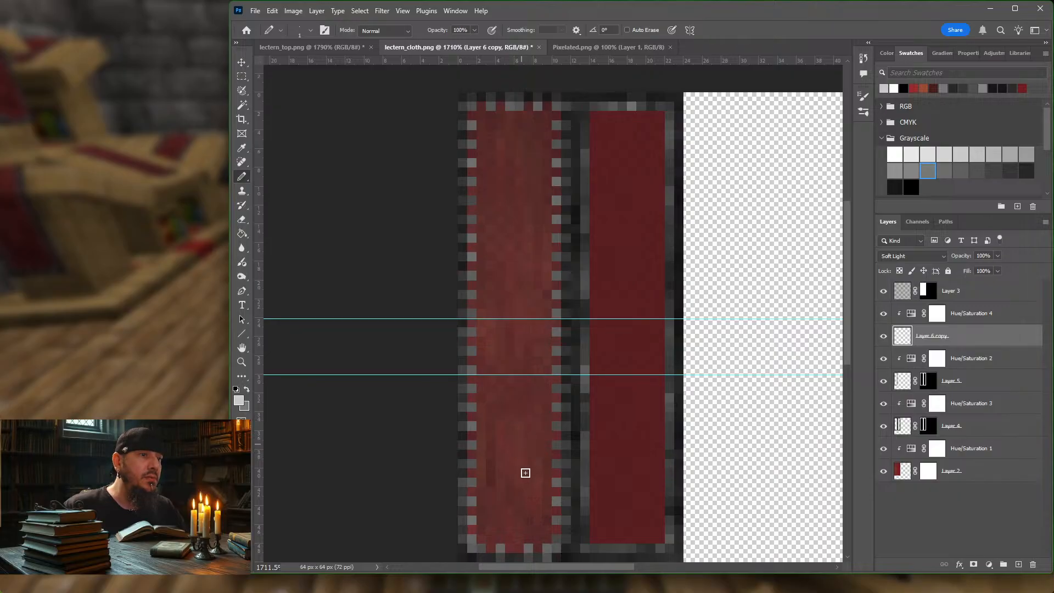
left_click(518, 512)
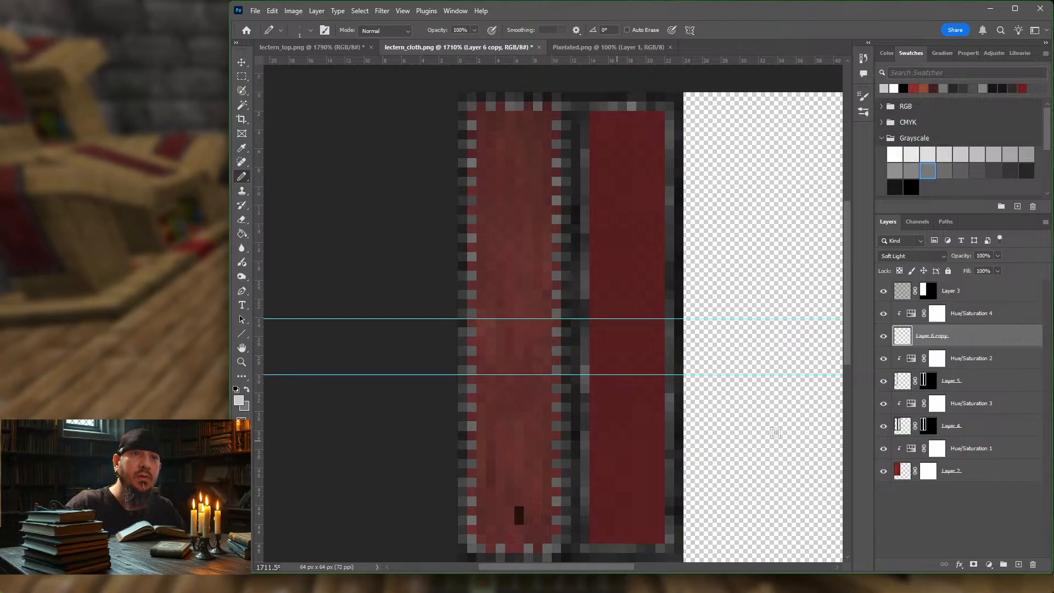
Step: Delete the Hue/Saturation 4 adjustment layer together with its mask
left_click(883, 314)
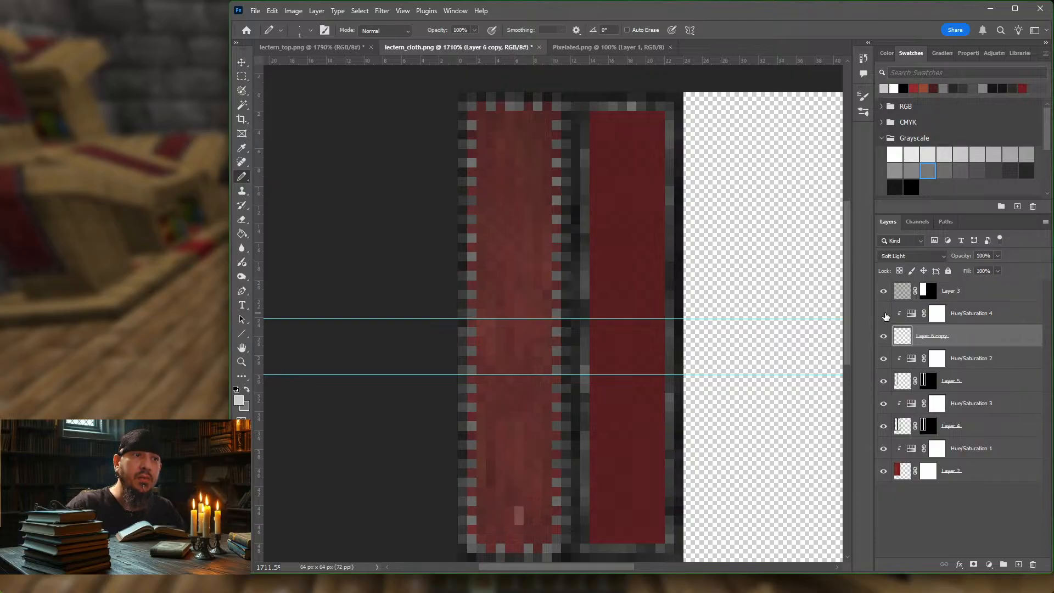
left_click(994, 314)
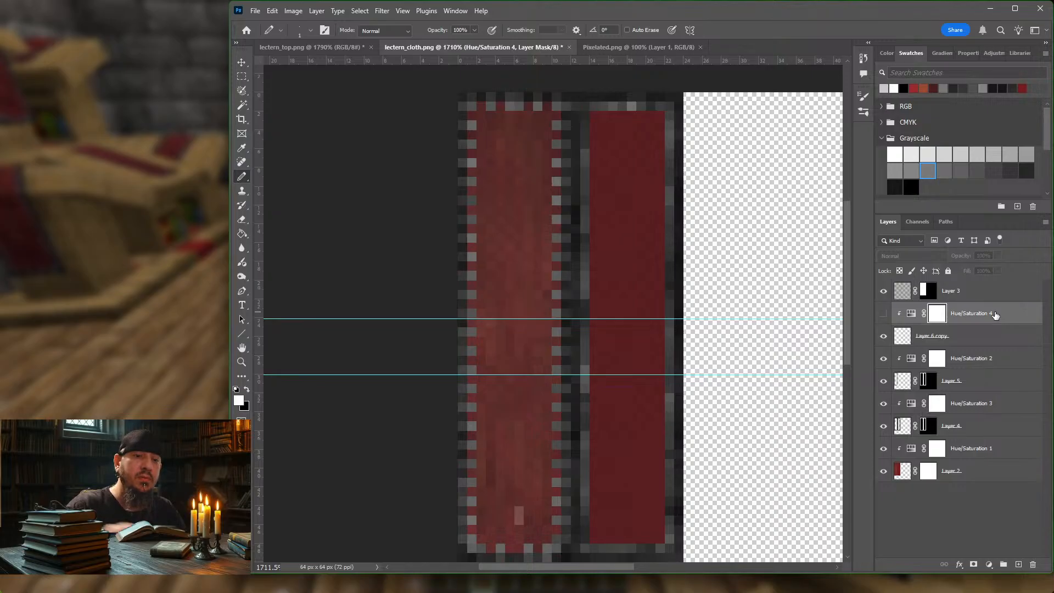
key("Delete")
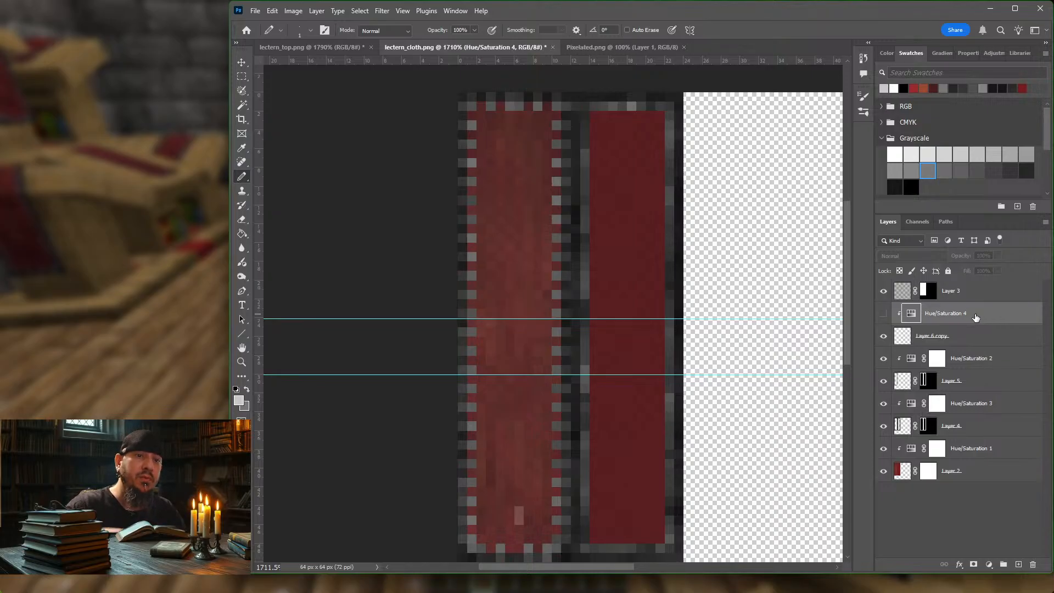
key("Delete")
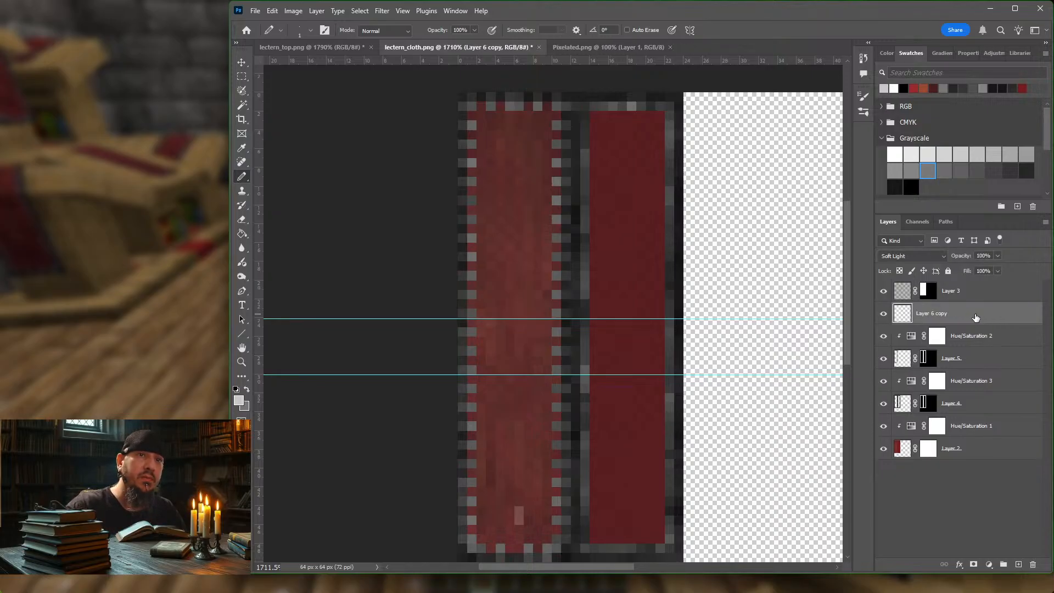
Step: Toggle Layer 6 copy's visibility to check the mark and set its blend mode to Normal
left_click(883, 315)
left_click(883, 315)
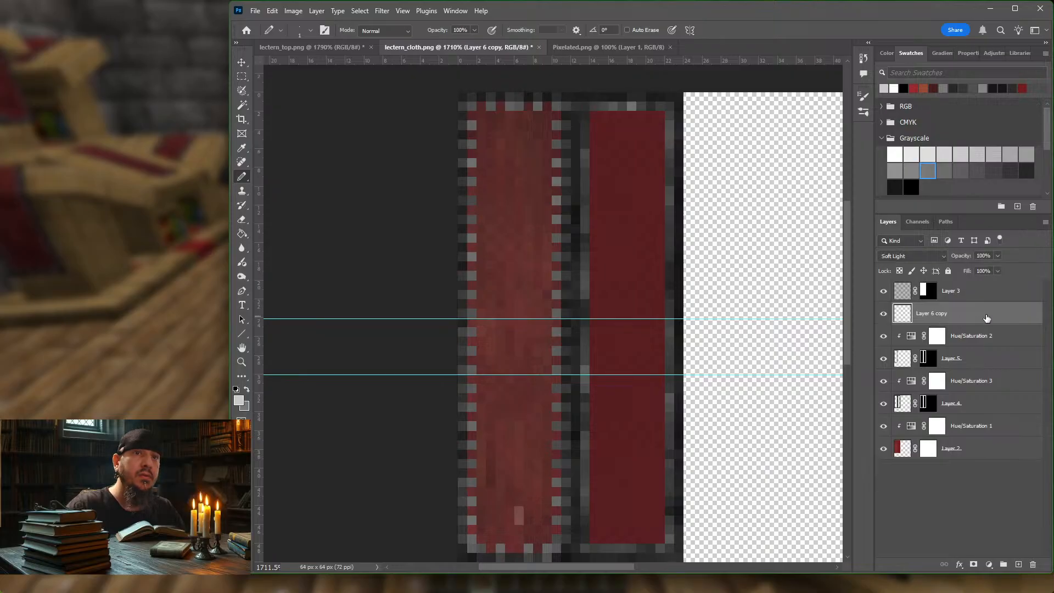
left_click(944, 255)
left_click(899, 269)
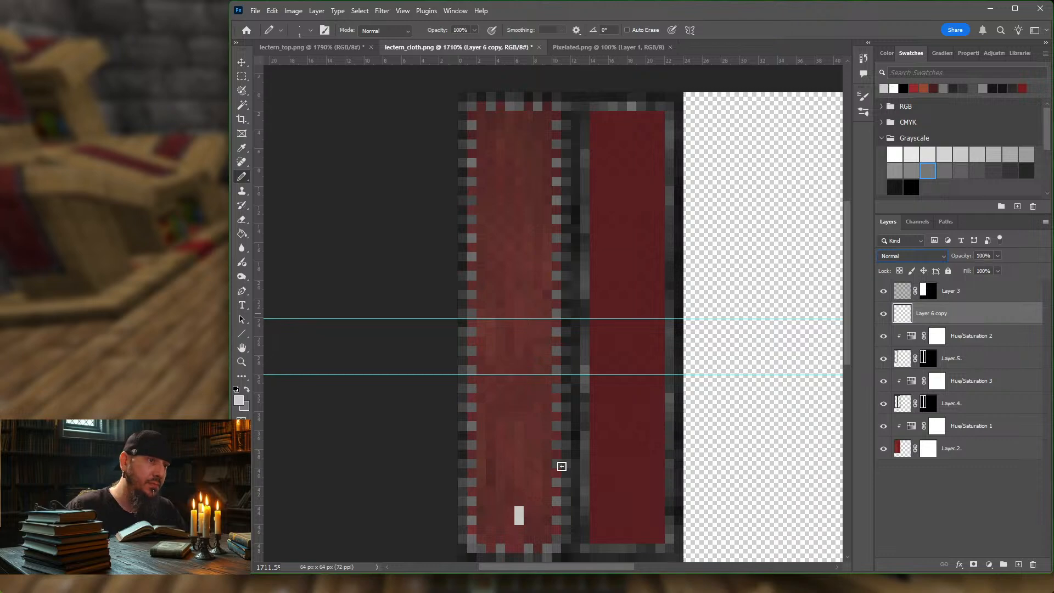
Step: Try a light grey cross emblem on the lower part of the cloth and erase it again
left_click_drag(509, 510, 519, 462)
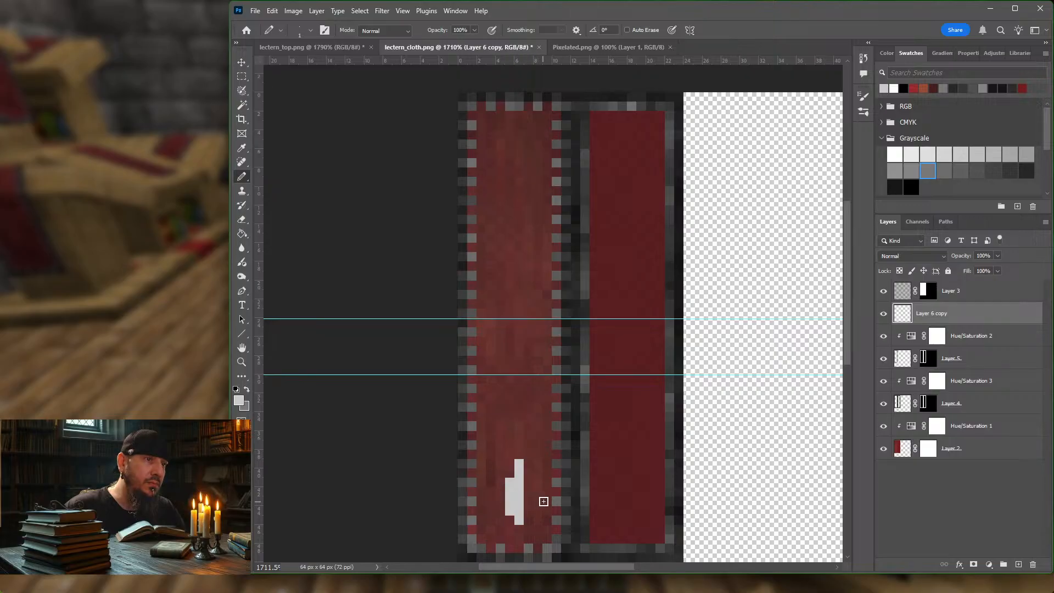
left_click_drag(510, 477, 513, 393)
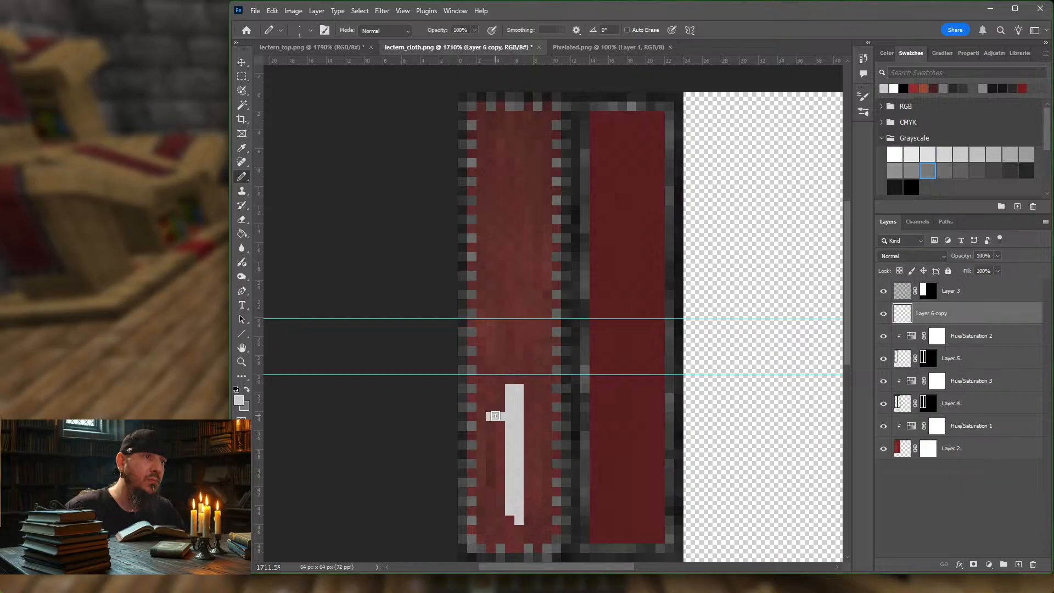
left_click(535, 416)
left_click(519, 521)
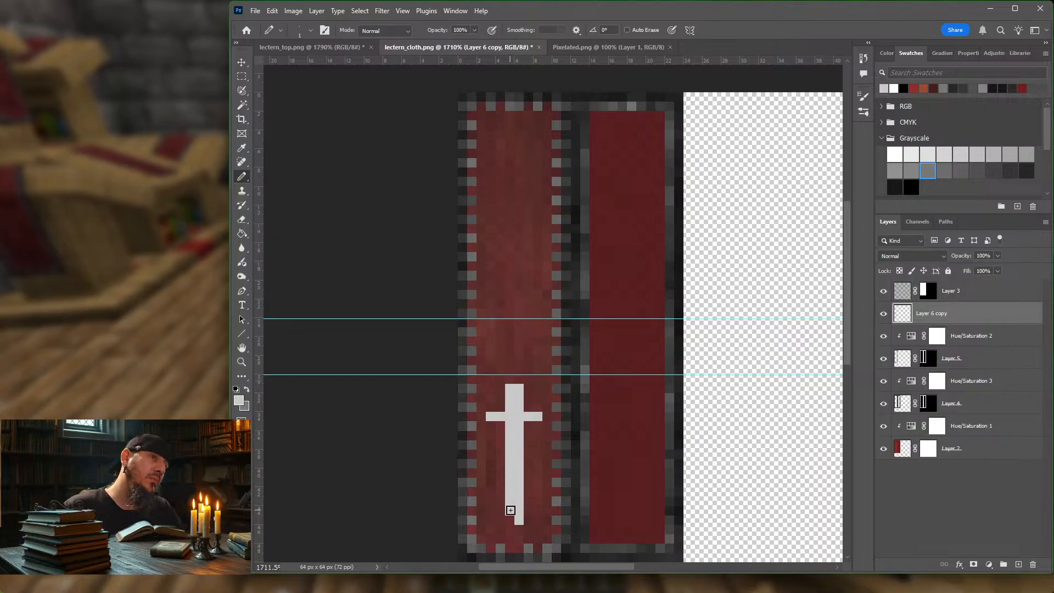
key("e")
mouse_move(511, 503)
left_mouse_down()
mouse_move(516, 395)
mouse_move(518, 448)
left_mouse_up()
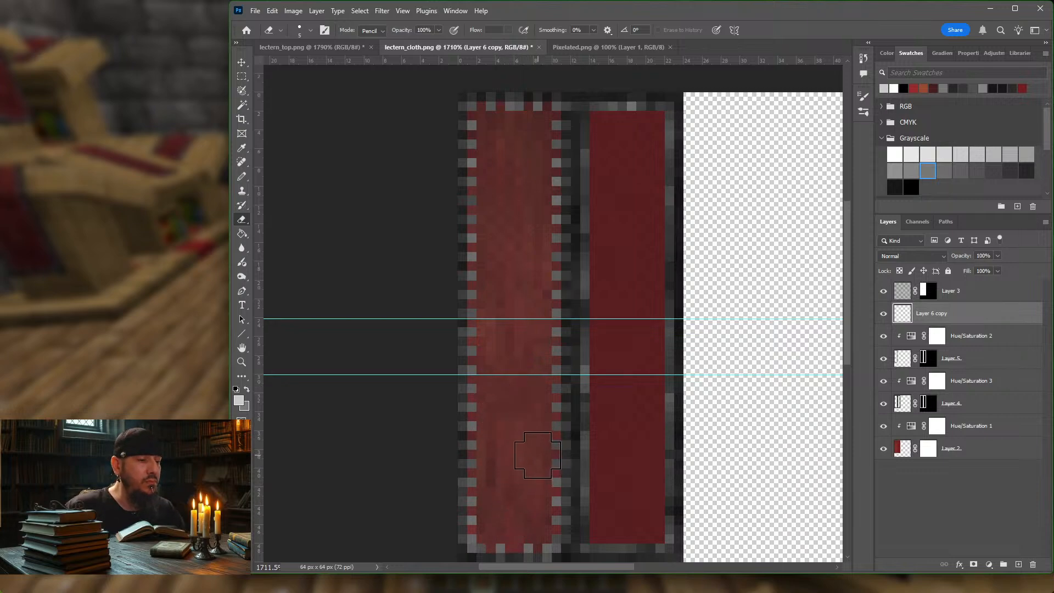
Step: Pencil a light grey horned head emblem about 6 pixels wide and 10 pixels tall on the lower part of the cloth
key("b")
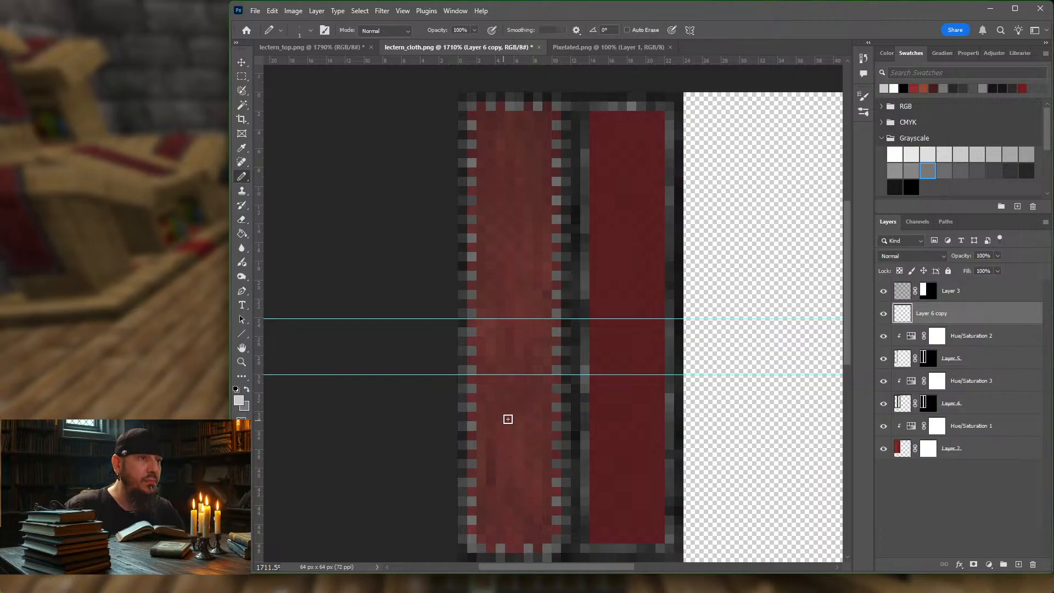
mouse_move(503, 429)
left_mouse_down()
mouse_move(491, 416)
mouse_move(504, 426)
mouse_move(539, 419)
mouse_move(533, 431)
mouse_move(508, 434)
mouse_move(509, 455)
mouse_move(526, 442)
mouse_move(518, 451)
left_mouse_up()
left_click(495, 426)
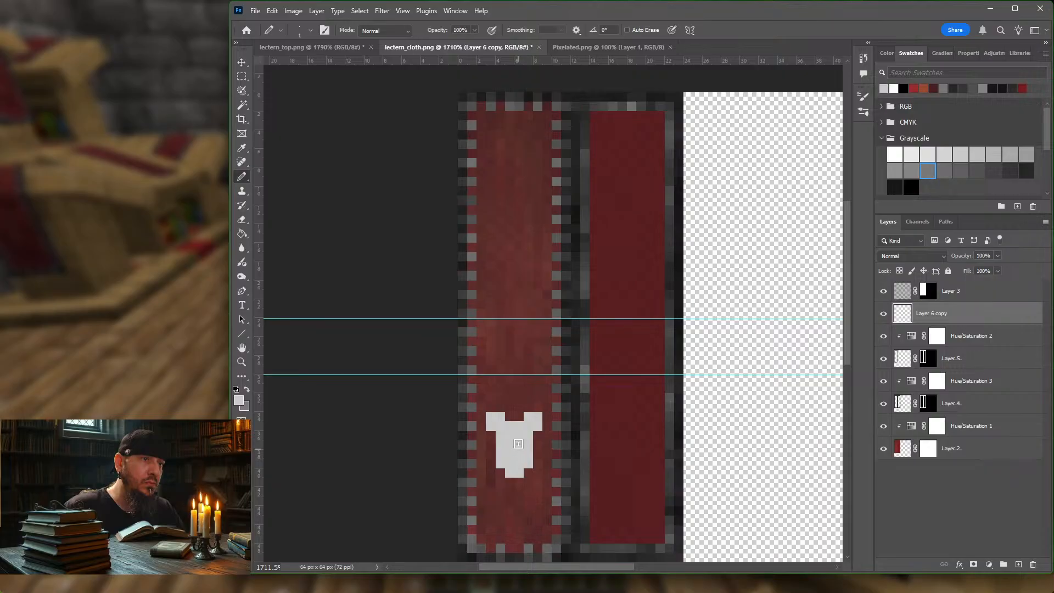
left_click(491, 407)
left_click(537, 408)
left_click(535, 435)
left_click(491, 435)
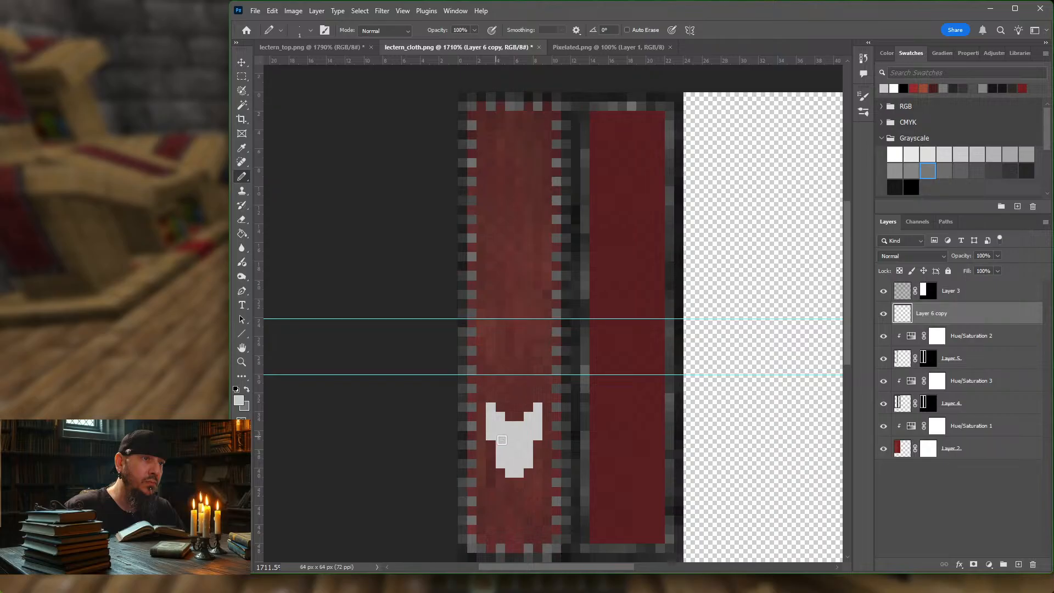
left_click(511, 481)
left_click(518, 481)
left_click(518, 491)
left_click(512, 491)
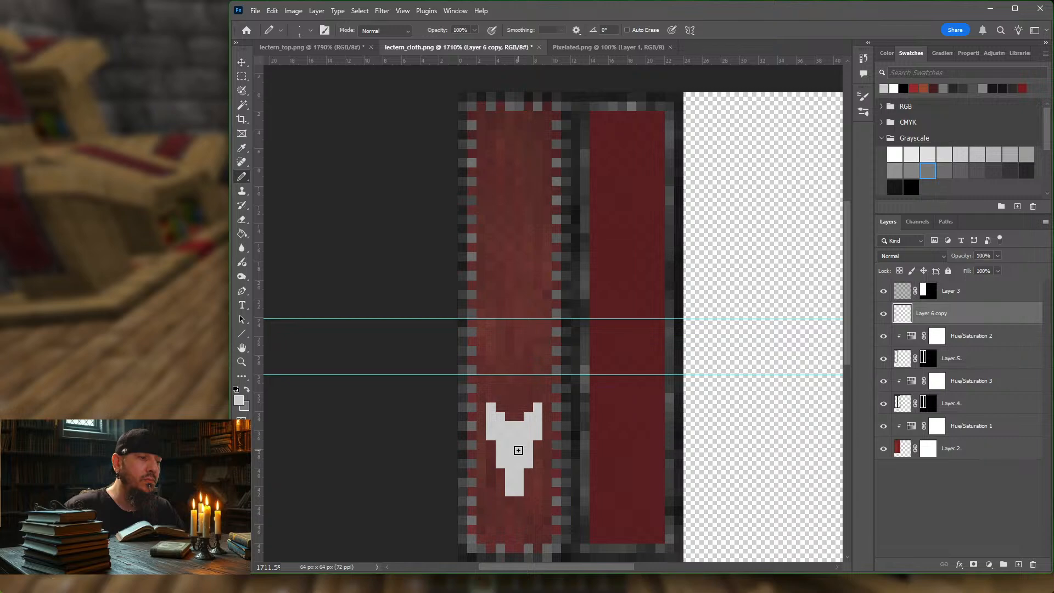
Step: Lengthen both of the emblem's horns by one pixel and add a forked base beneath its muzzle
key("e")
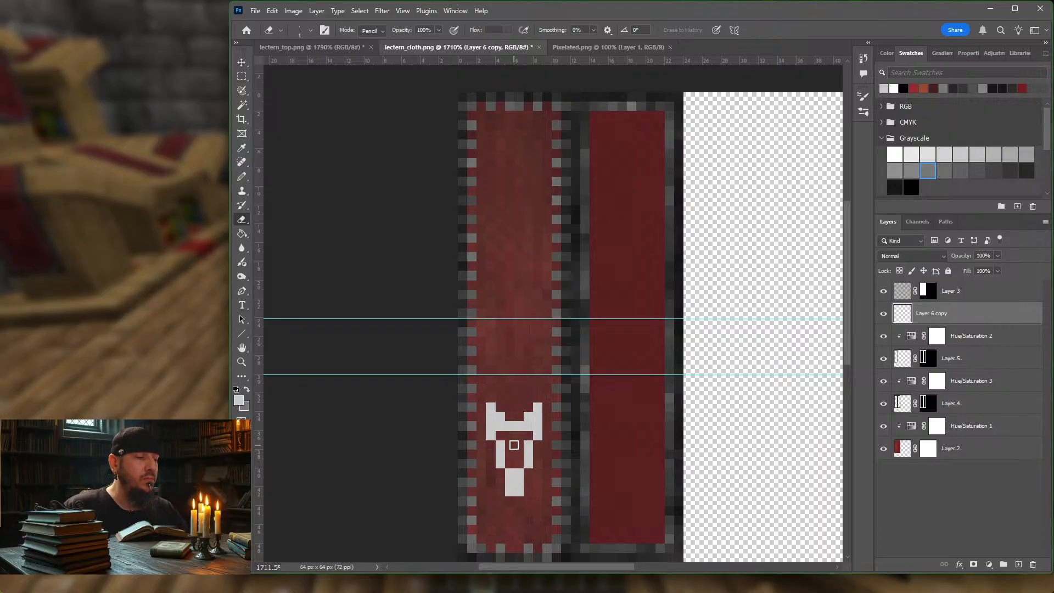
key("b")
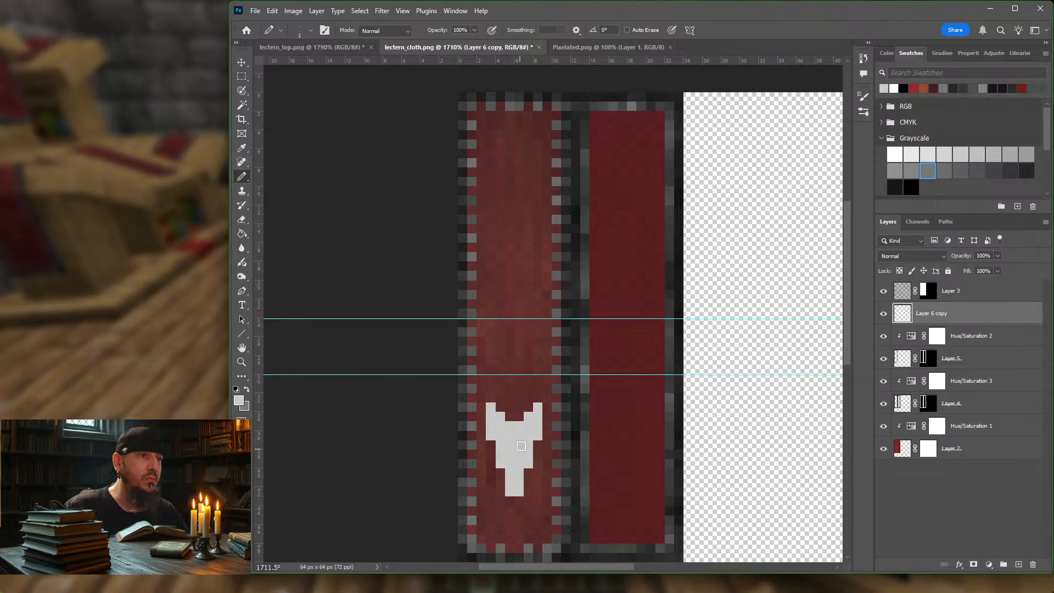
left_click(490, 398)
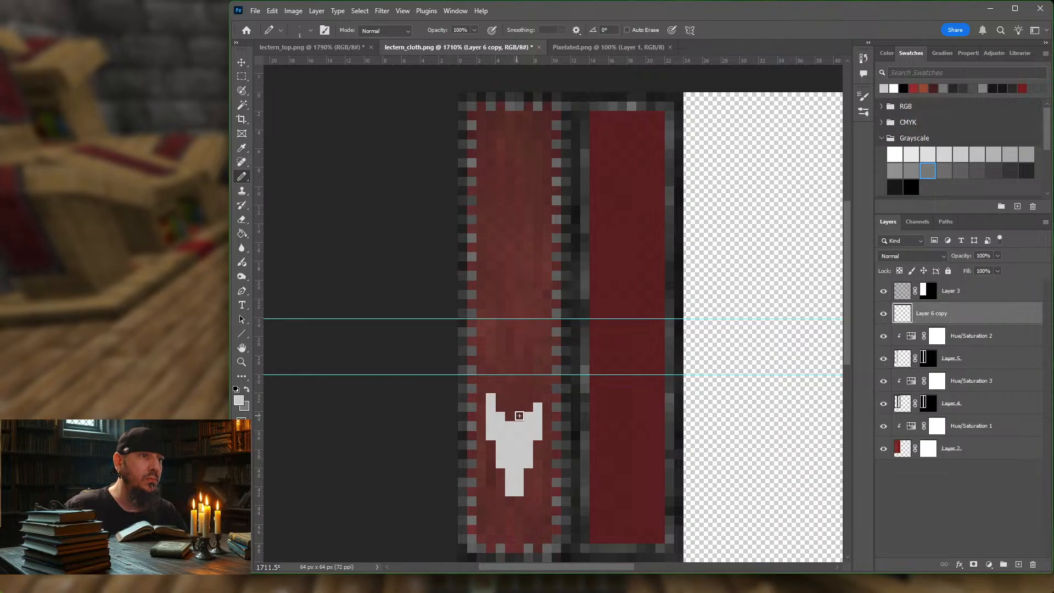
left_click(537, 398)
mouse_move(503, 501)
left_mouse_down()
mouse_move(505, 511)
mouse_move(530, 507)
left_mouse_up()
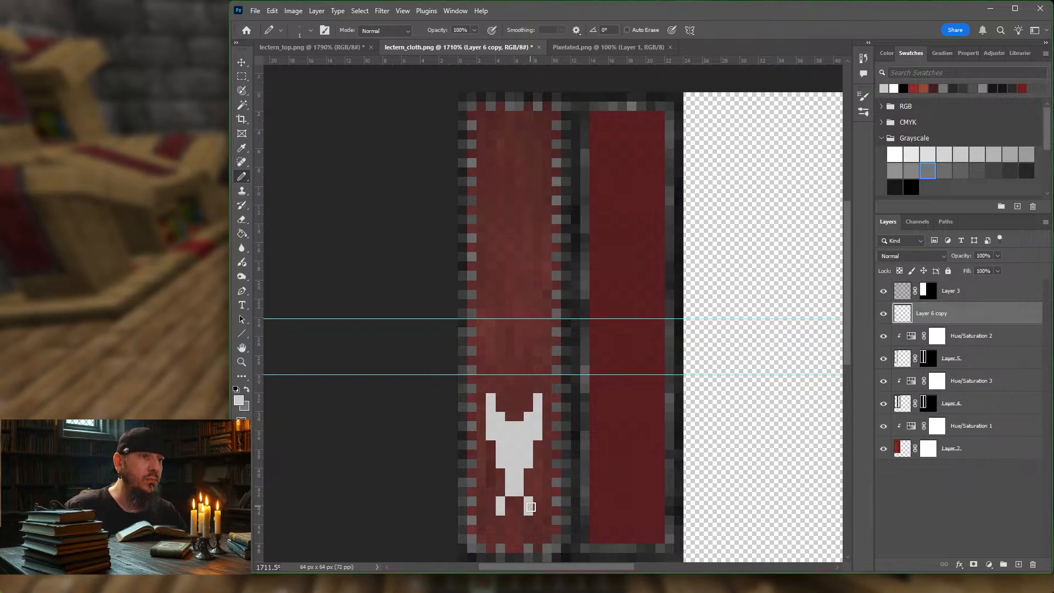
left_click(528, 492)
left_click(501, 491)
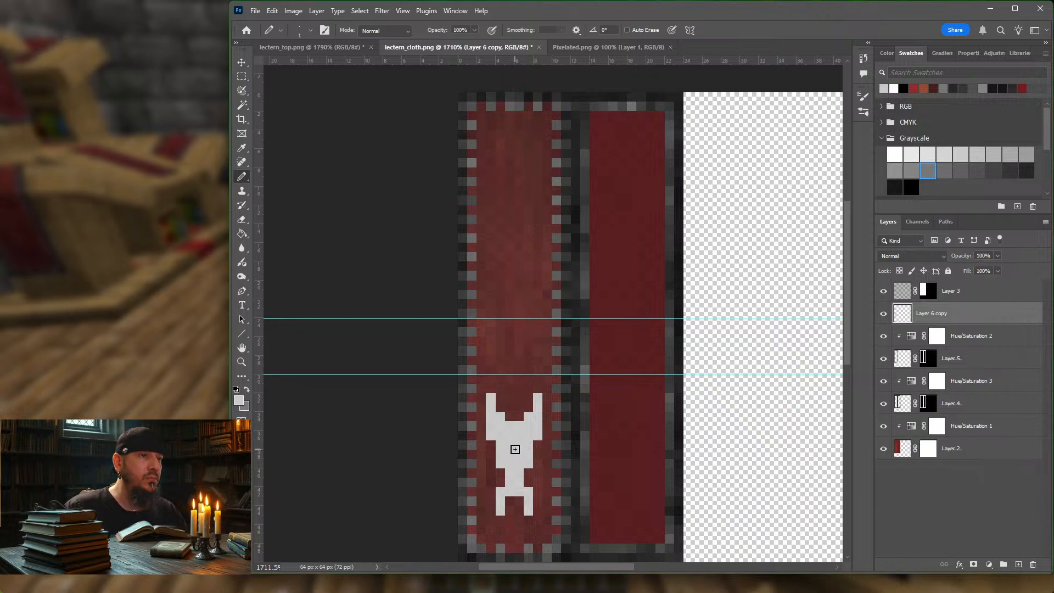
Step: Erase one pixel on each side of the emblem's head to form eyes
key("e")
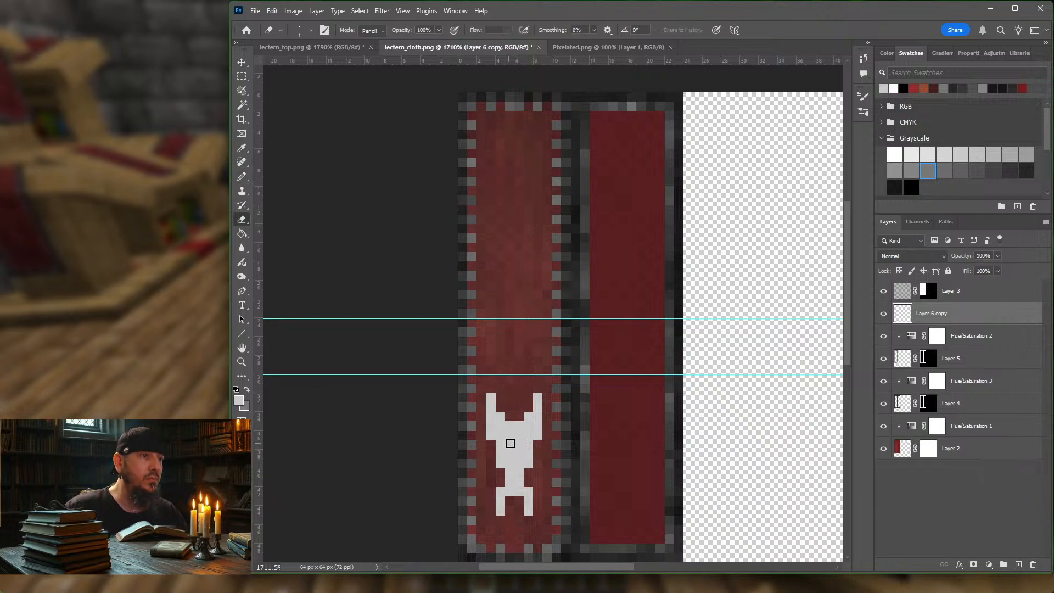
left_click(503, 434)
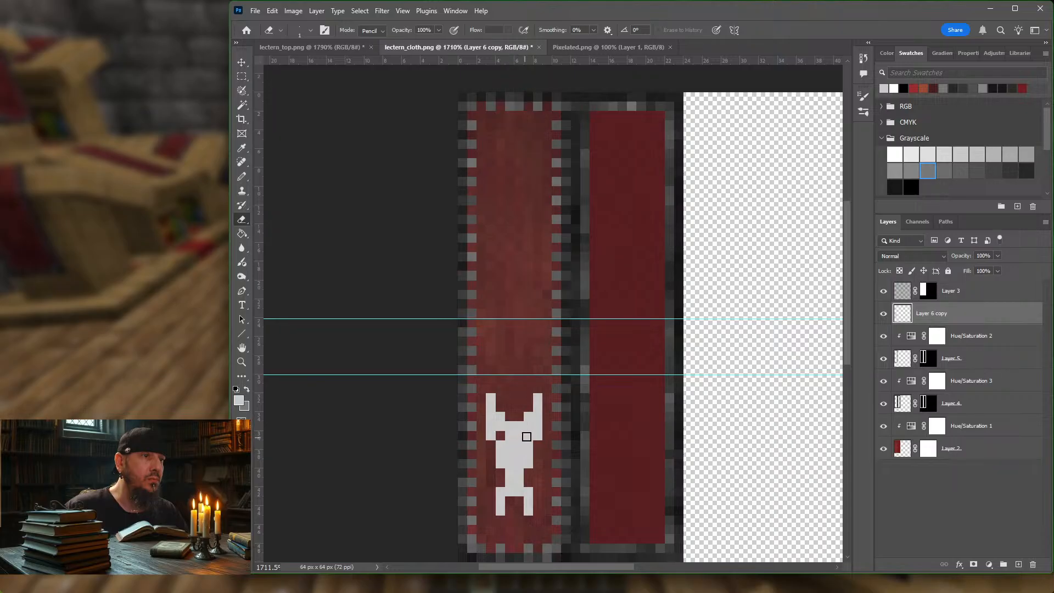
left_click(527, 437)
Step: Try erasing nostril pixels in the emblem's muzzle
left_click(511, 455)
left_click(520, 455)
key("ctrl+z")
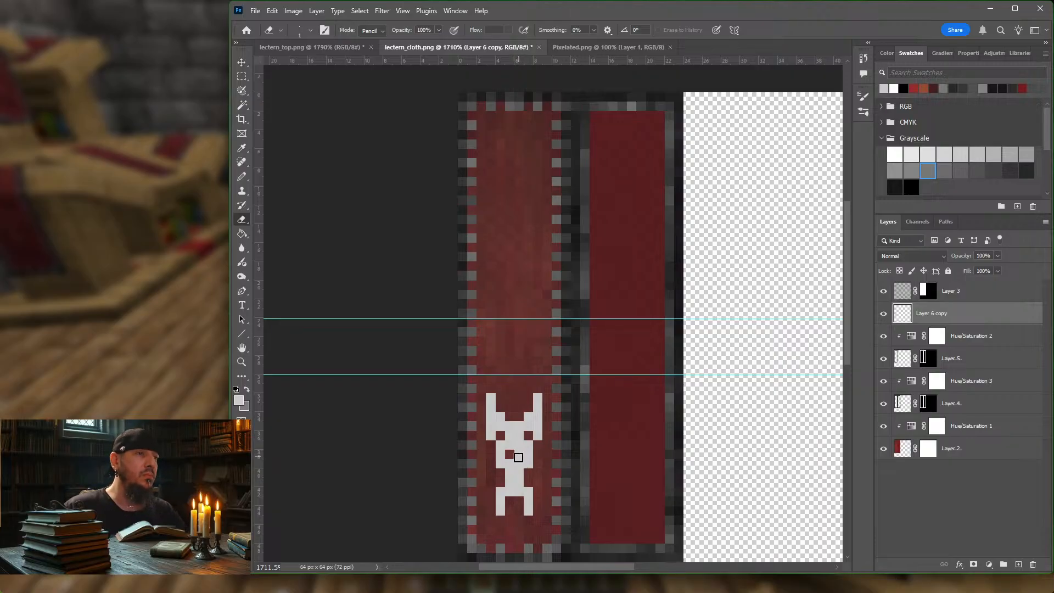
key("ctrl+z")
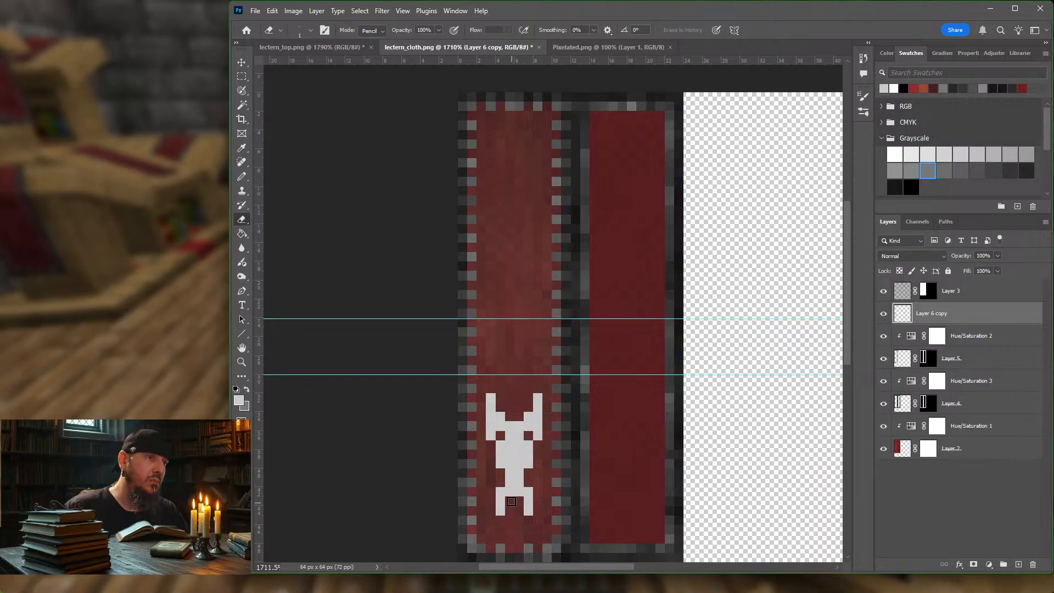
Step: Fill the gap in the emblem's forked base and try a one-pixel spike on each side of the muzzle
left_click(514, 501)
key("b")
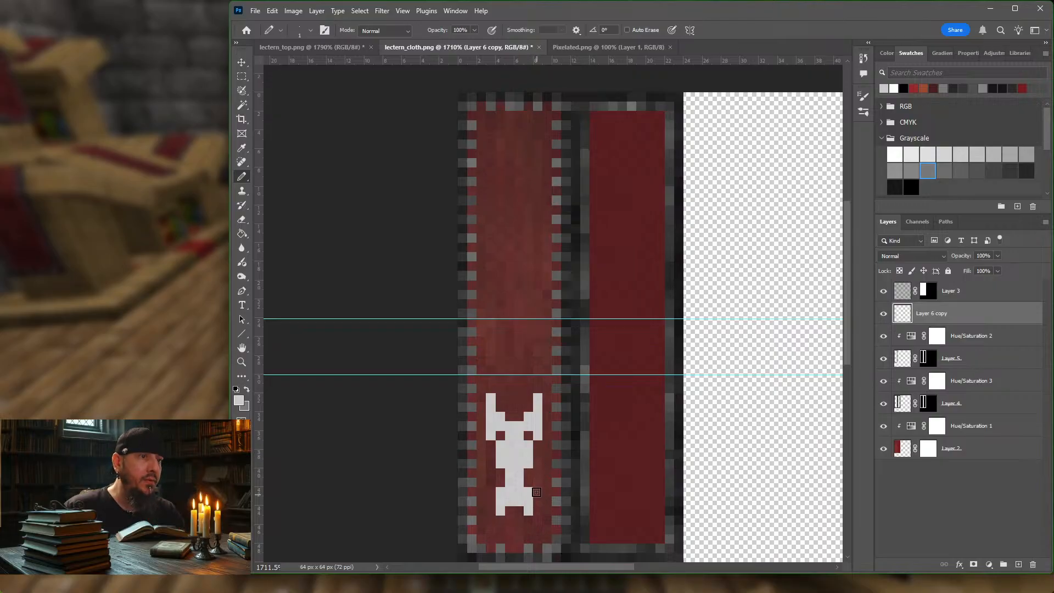
left_click(537, 463)
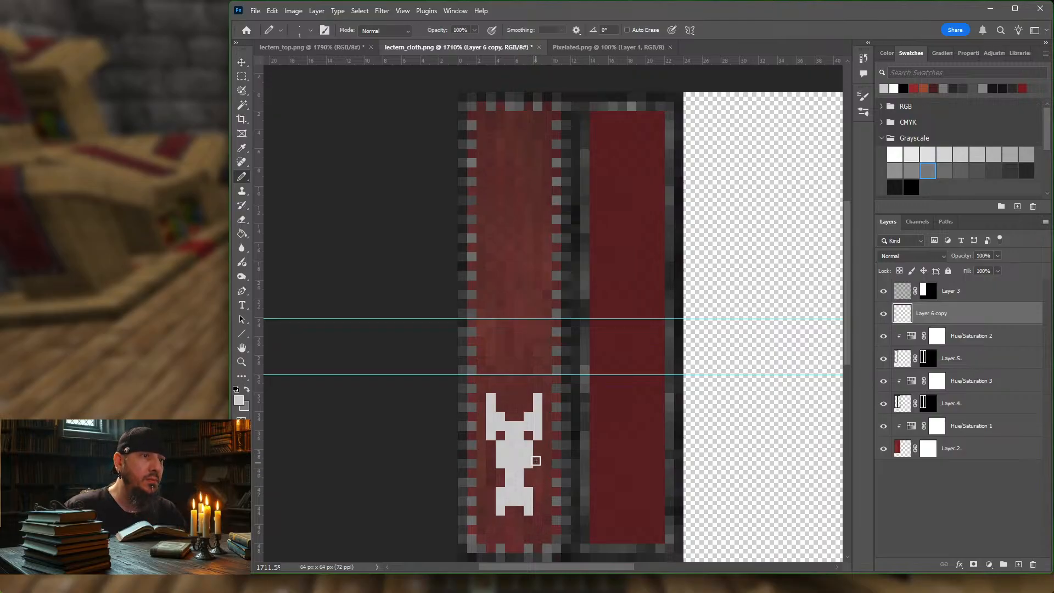
left_click(490, 464)
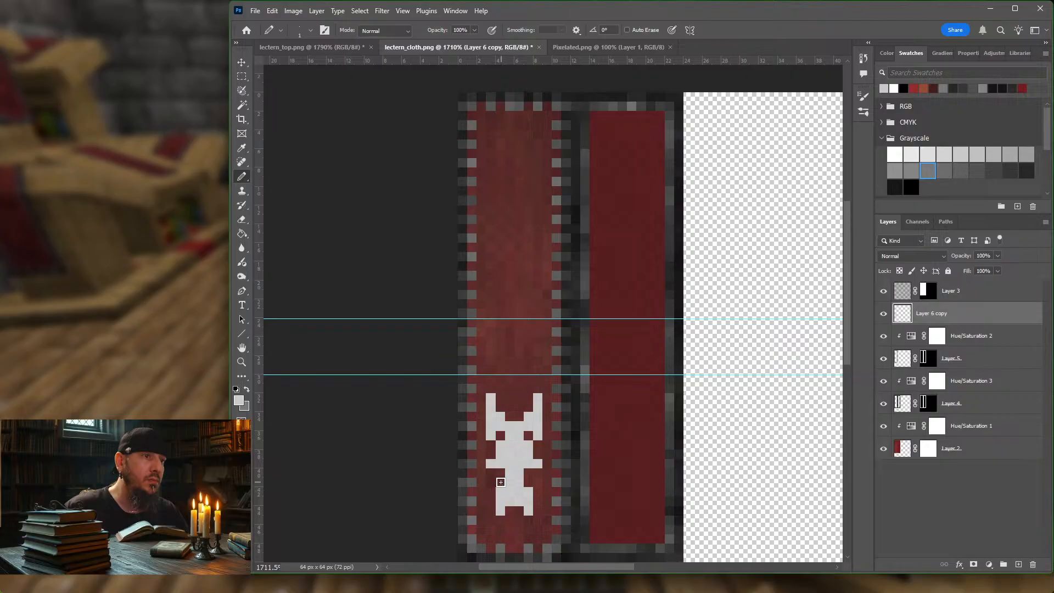
key("ctrl+z")
key("ctrl+z")
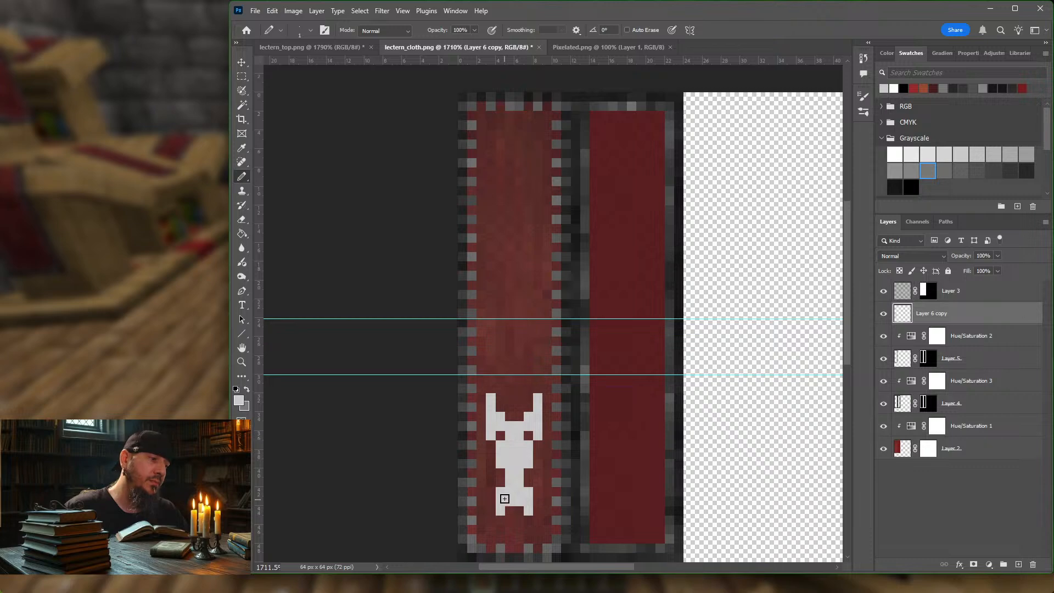
Step: Erase the outer prongs of the emblem's base and extend the wide part of the muzzle two pixels downward
key("e")
mouse_move(502, 510)
left_mouse_down()
mouse_move(530, 499)
mouse_move(503, 505)
left_mouse_up()
key("b")
left_click(501, 473)
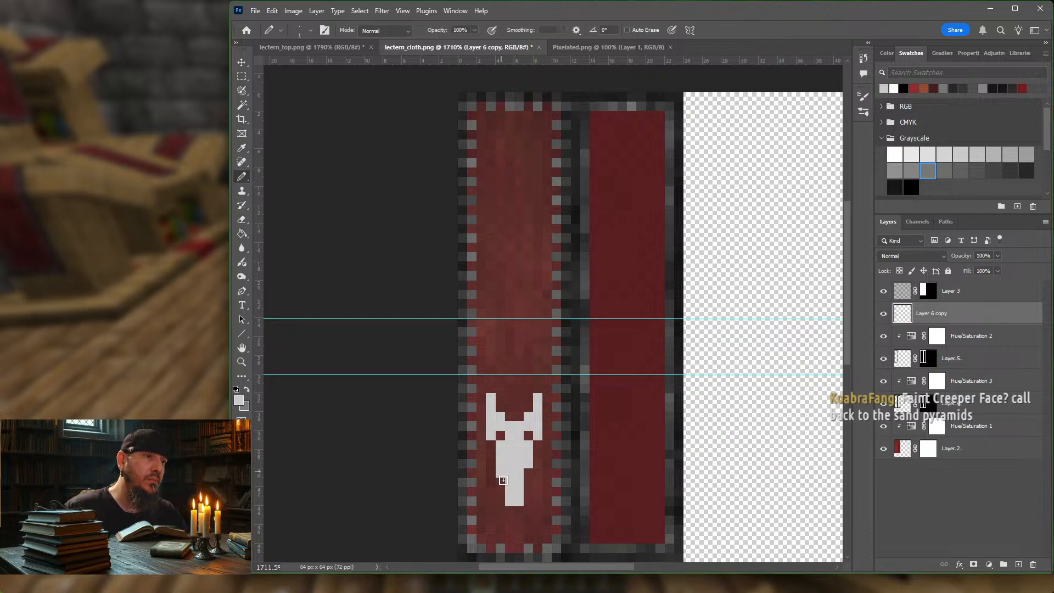
left_click(503, 481)
left_click_drag(526, 472, 527, 481)
Step: Fill in the emblem's two eye holes and shift its horn tips one pixel inward
left_click(528, 436)
left_click(500, 436)
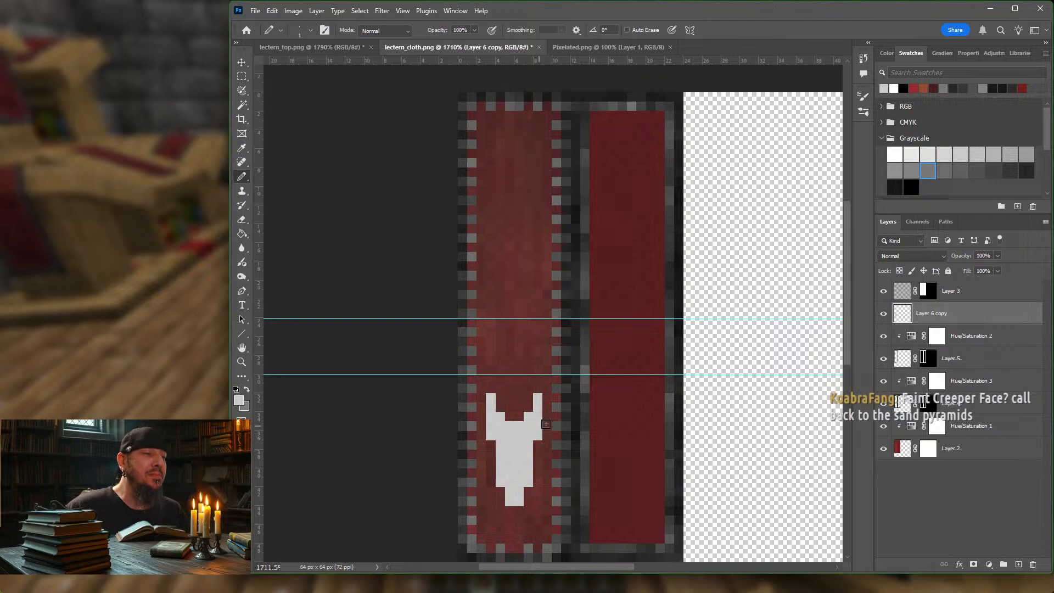
mouse_move(509, 417)
left_mouse_down()
mouse_move(518, 417)
mouse_move(500, 397)
left_mouse_up()
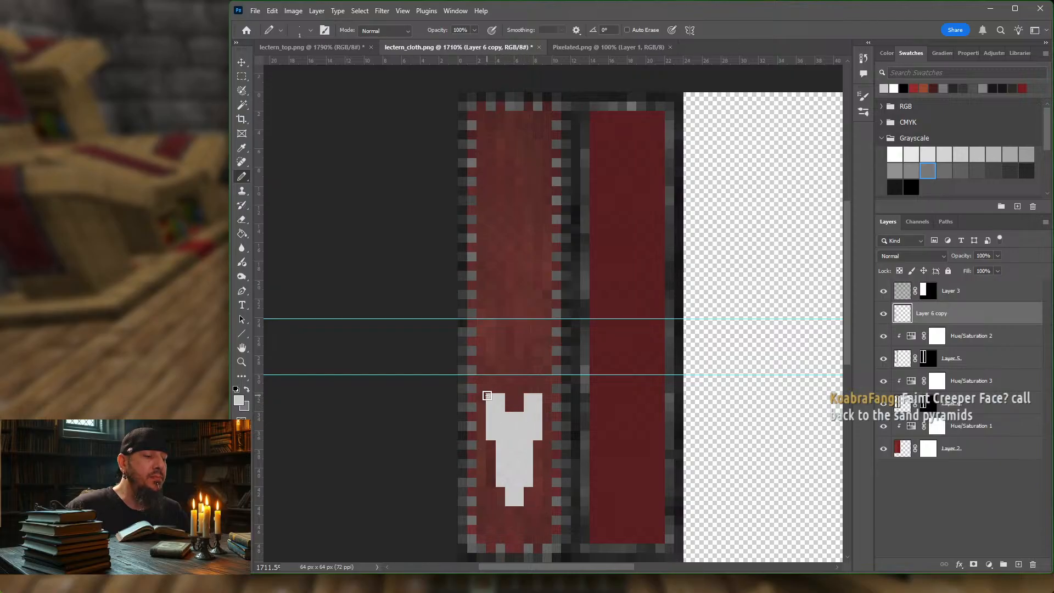
key("e")
left_click(489, 397)
left_click(539, 397)
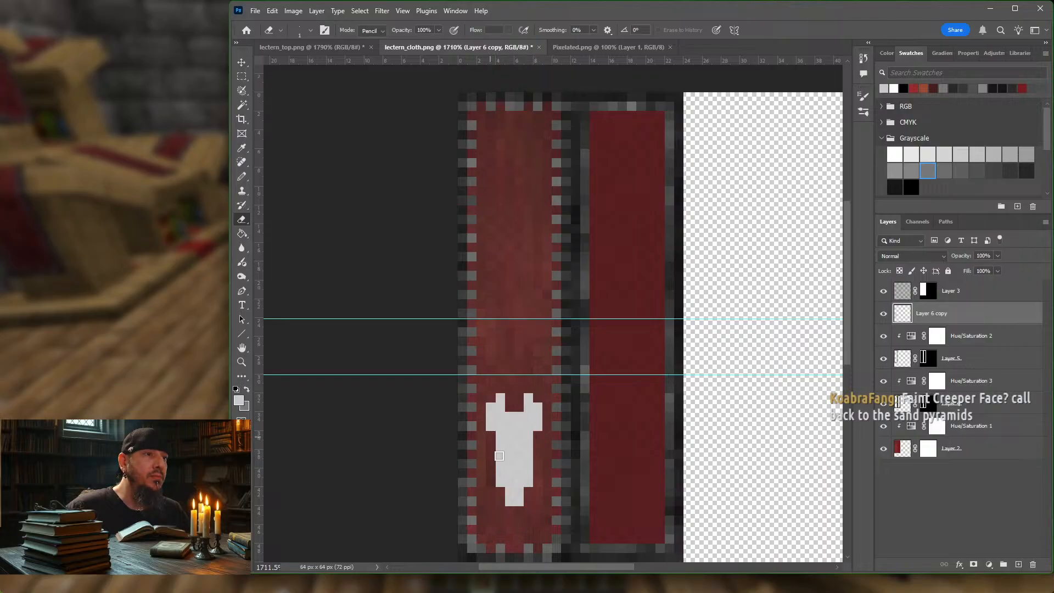
Step: Shorten the emblem by erasing its bottom tip and muzzle corners, and trim the tops of its horns and head
left_click(501, 482)
left_click(527, 483)
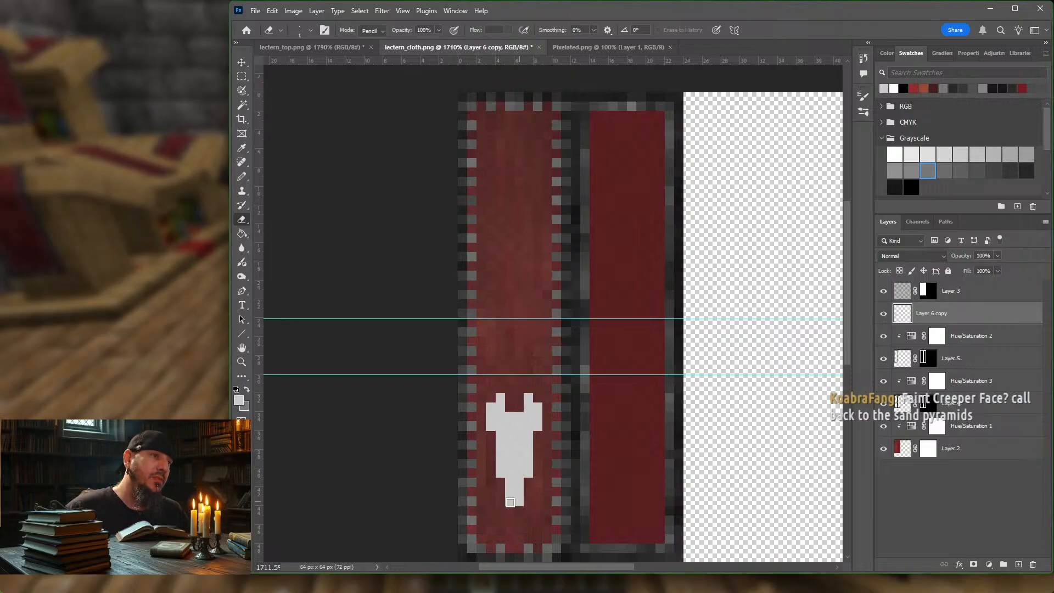
mouse_move(510, 501)
left_mouse_down()
mouse_move(520, 500)
mouse_move(510, 492)
left_mouse_up()
left_click(528, 398)
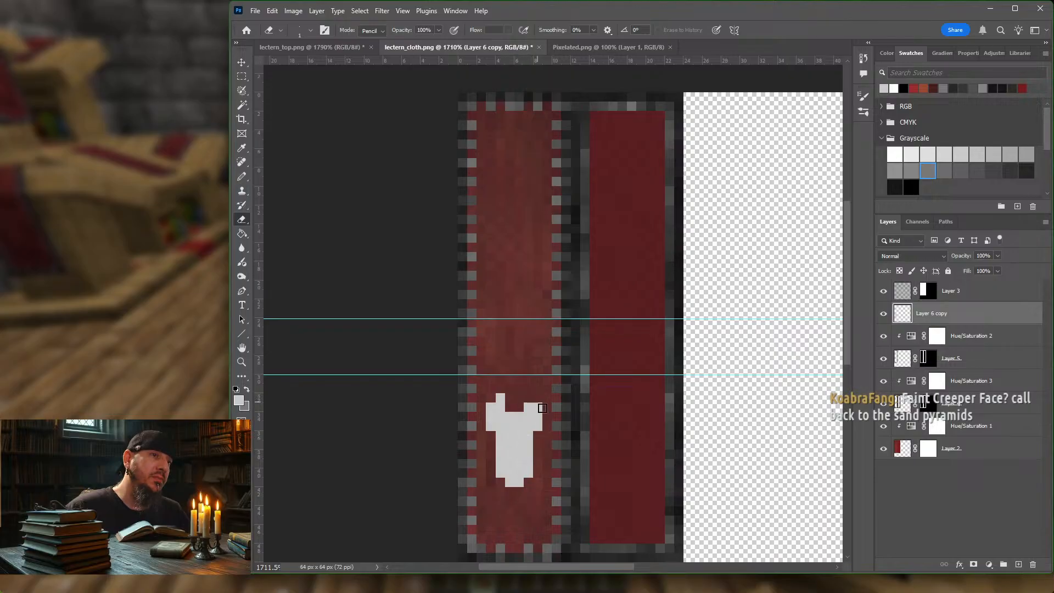
mouse_move(500, 398)
left_mouse_down()
mouse_move(491, 406)
mouse_move(518, 414)
left_mouse_up()
left_click(490, 417)
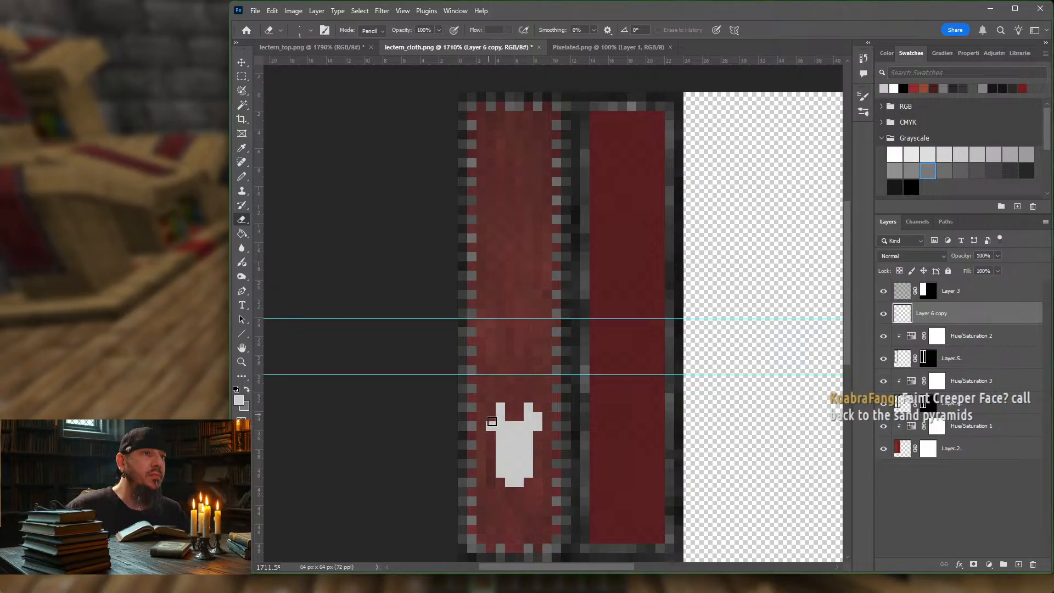
Step: Erase the emblem's inner horns and upper head, and fill its forehead and chin to form a short head with two outer horns
left_click(501, 405)
left_click(528, 406)
mouse_move(540, 417)
left_mouse_down()
mouse_move(538, 426)
mouse_move(487, 424)
mouse_move(529, 416)
mouse_move(513, 477)
mouse_move(501, 473)
mouse_move(518, 456)
mouse_move(503, 437)
mouse_move(510, 463)
mouse_move(535, 437)
mouse_move(535, 415)
mouse_move(503, 429)
left_mouse_up()
left_click(530, 427)
key("b")
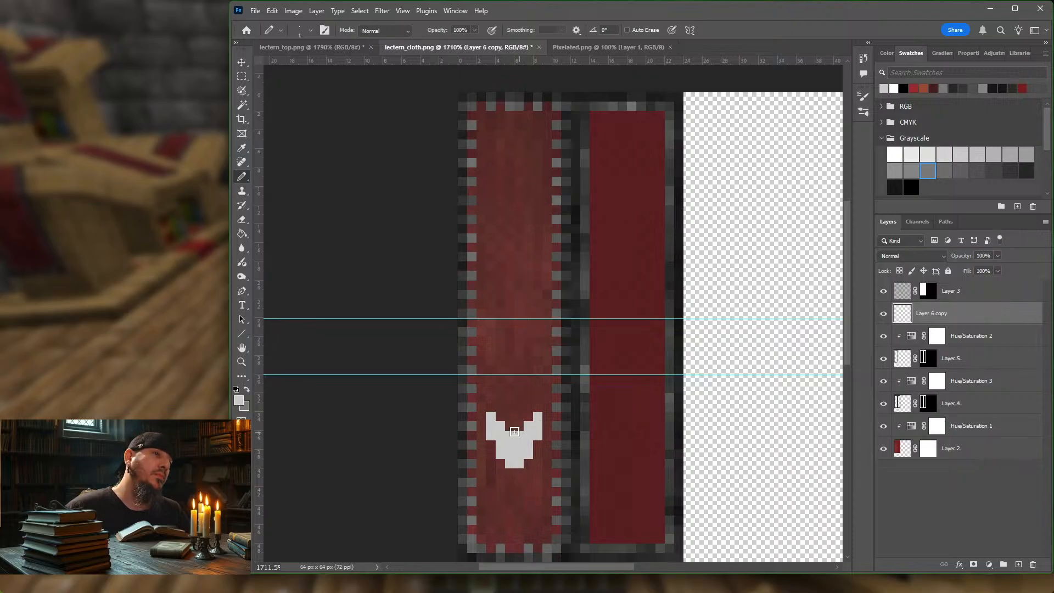
mouse_move(514, 431)
left_mouse_down()
mouse_move(530, 427)
mouse_move(510, 465)
mouse_move(499, 453)
mouse_move(503, 463)
mouse_move(528, 463)
mouse_move(519, 472)
left_mouse_up()
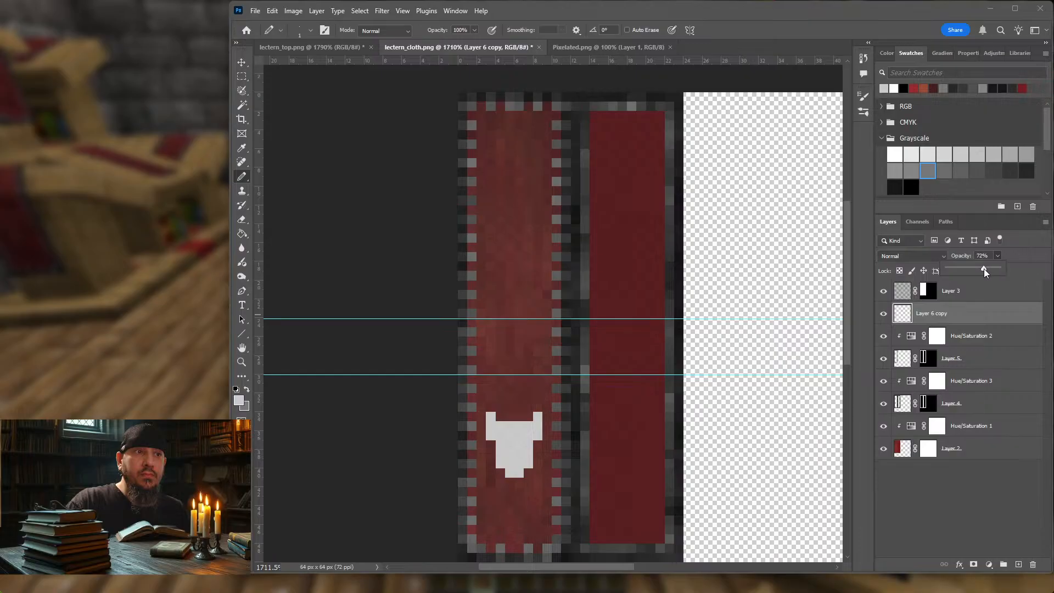
Step: Set the Layer 6 copy blend mode to Linear Burn and its opacity to 57%
left_click(943, 255)
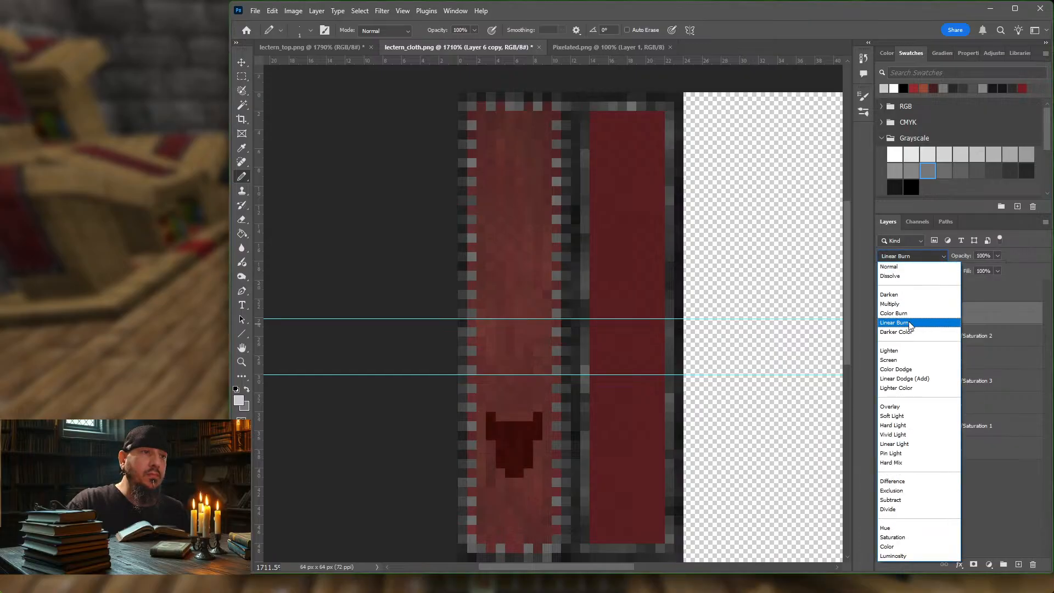
left_click(909, 323)
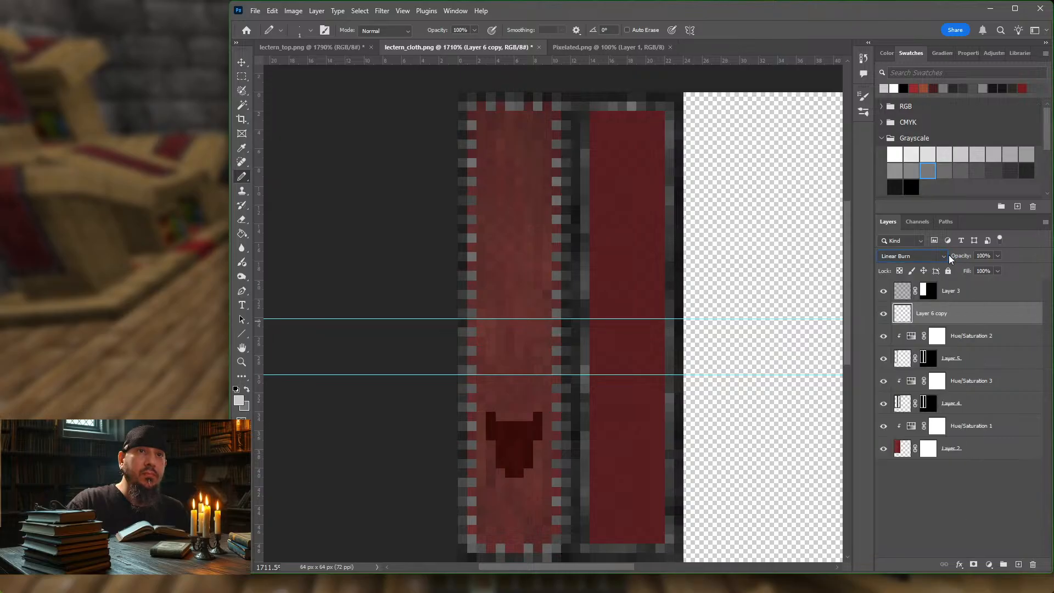
left_click(997, 256)
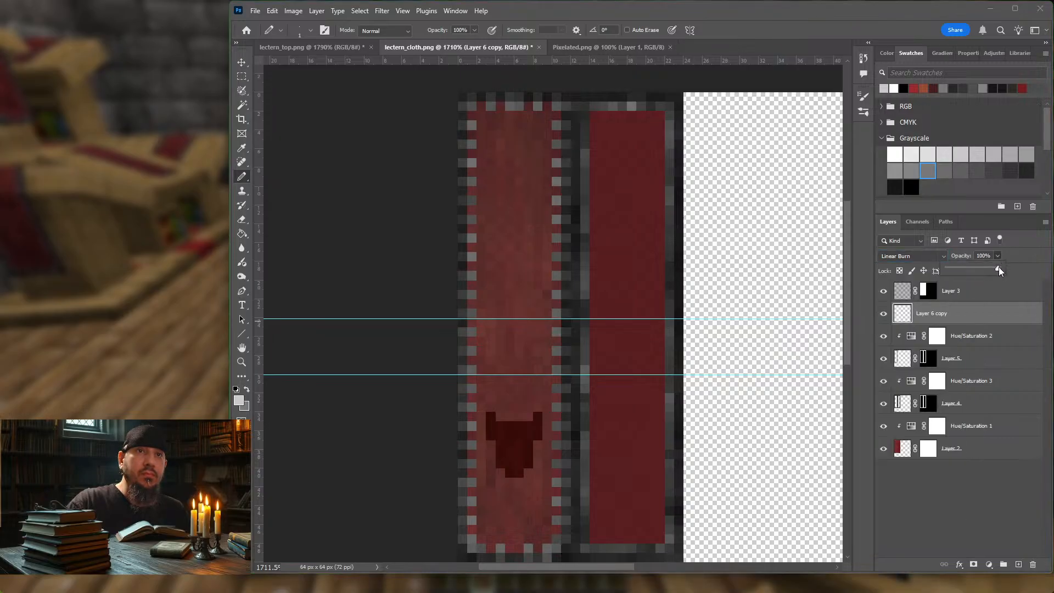
left_click_drag(969, 268, 978, 268)
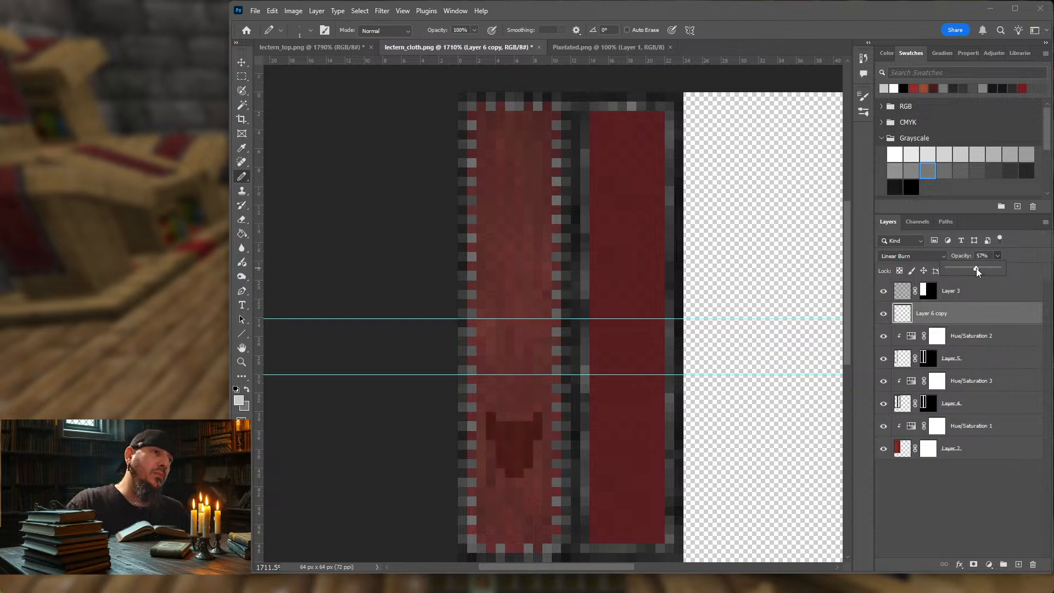
left_click(975, 315)
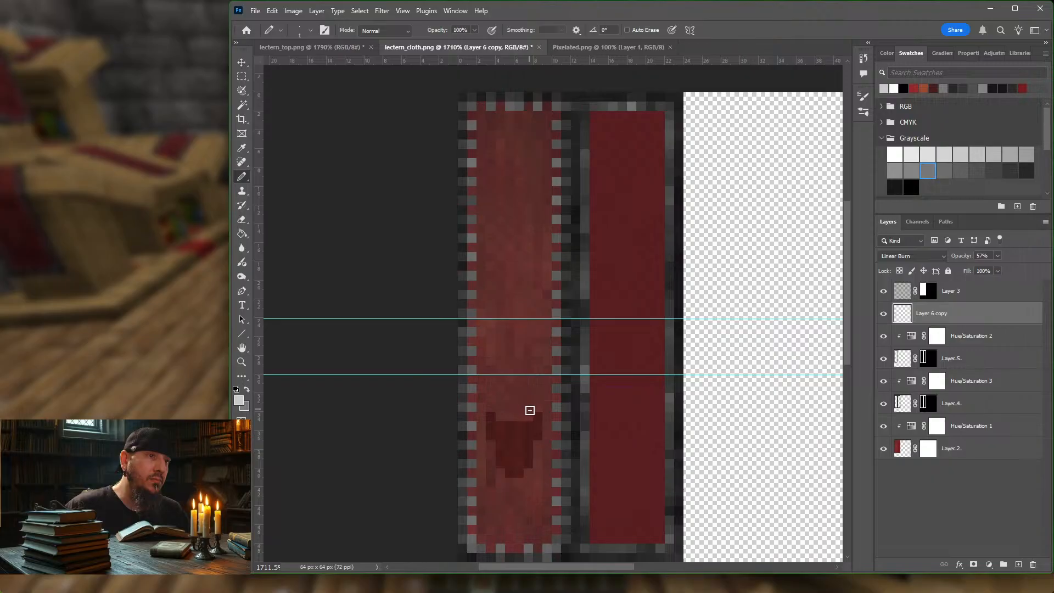
Step: Pencil two taller inner horns and a longer muzzle onto the emblem, and erase one pixel for each eye
mouse_move(530, 398)
left_mouse_down()
mouse_move(527, 421)
mouse_move(501, 417)
left_mouse_up()
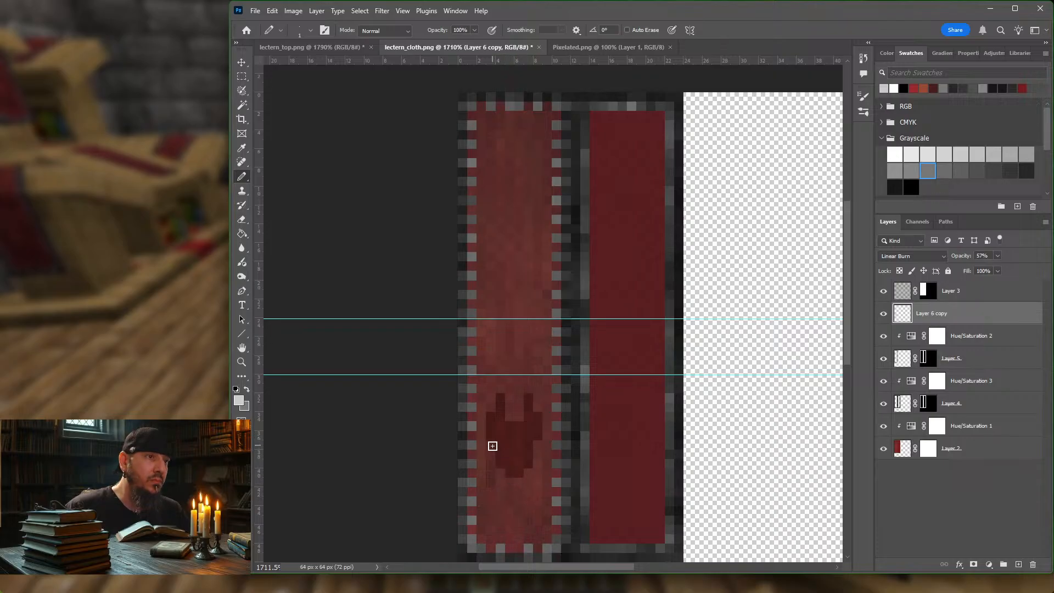
mouse_move(492, 445)
left_mouse_down()
mouse_move(535, 445)
mouse_move(503, 479)
mouse_move(530, 491)
mouse_move(517, 492)
left_mouse_up()
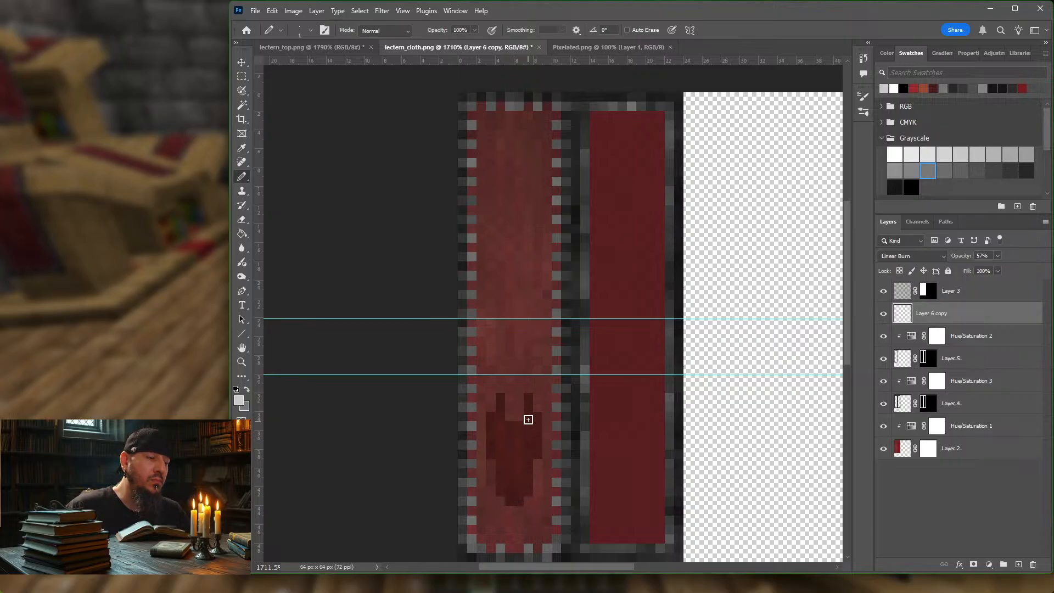
key("e")
left_click(501, 443)
left_click(528, 444)
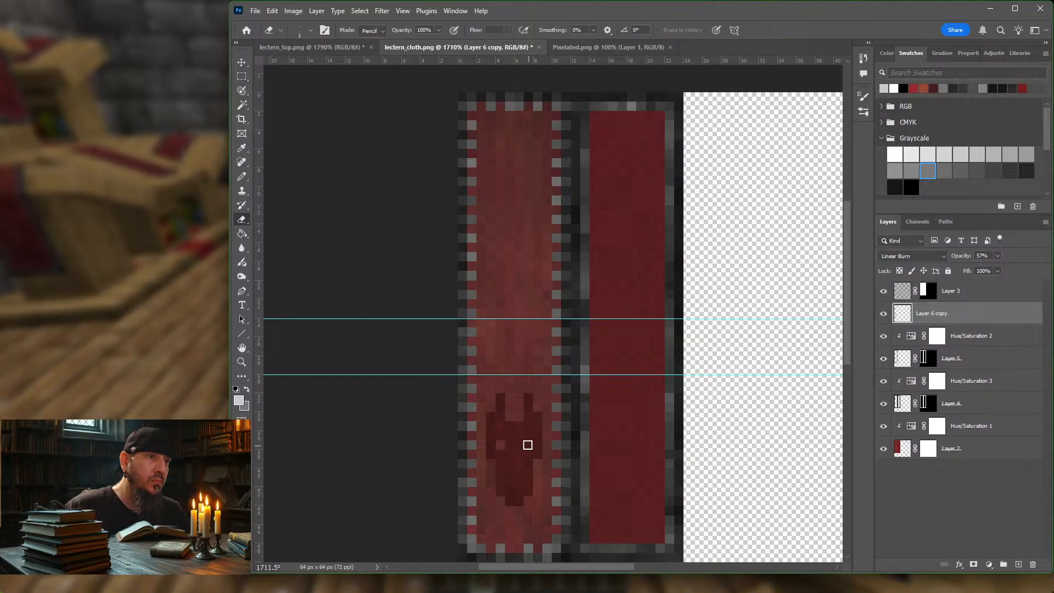
Step: Try erasing a horizontal mouth line across the emblem's muzzle
left_click(510, 484)
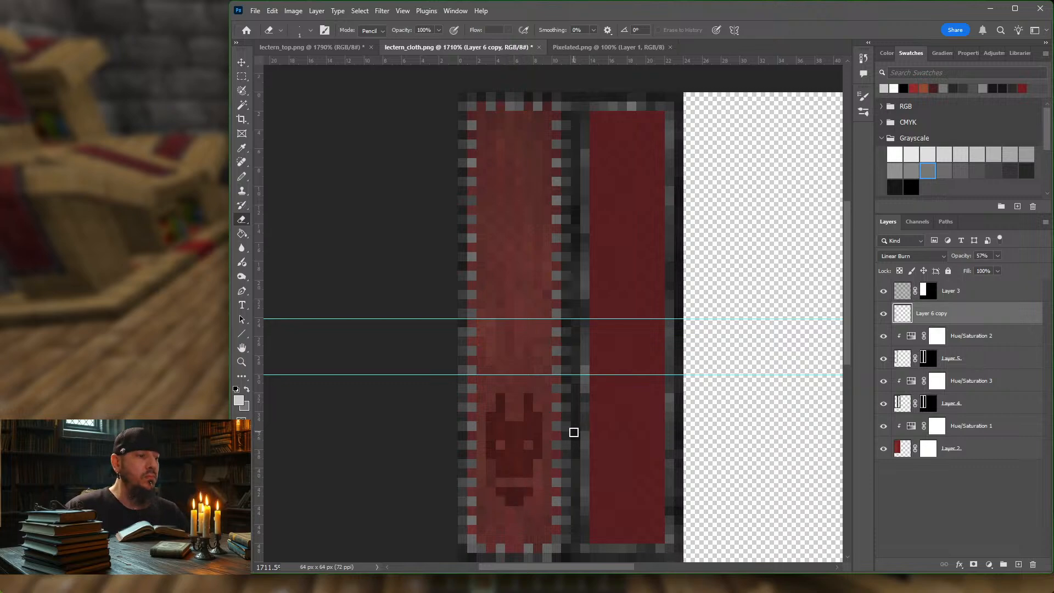
key("ctrl+z")
key("ctrl+z")
key("ctrl+z")
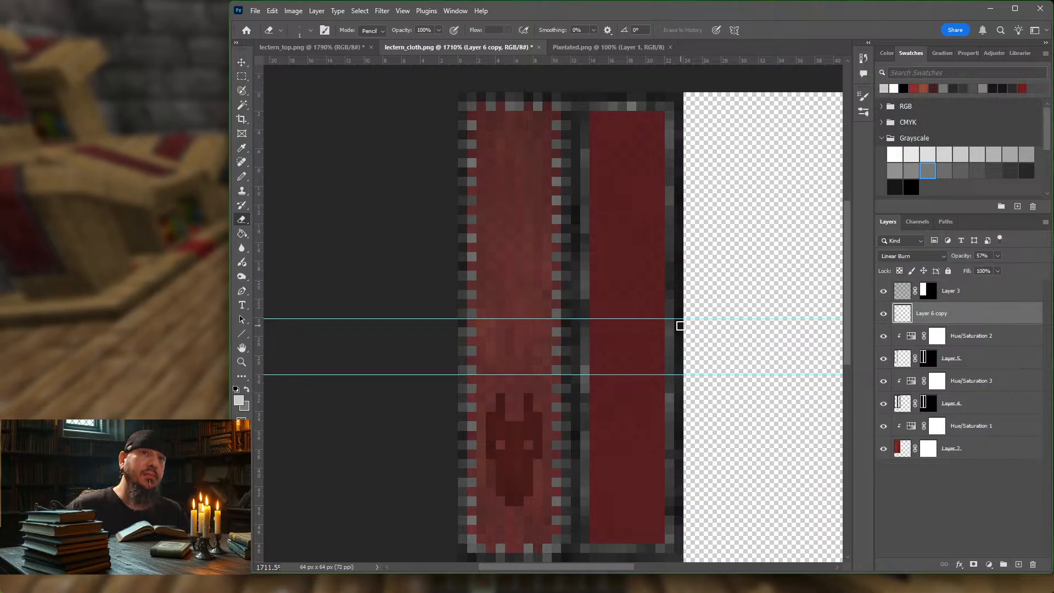
Step: Set the Layer 6 copy opacity to 41%
left_click(998, 255)
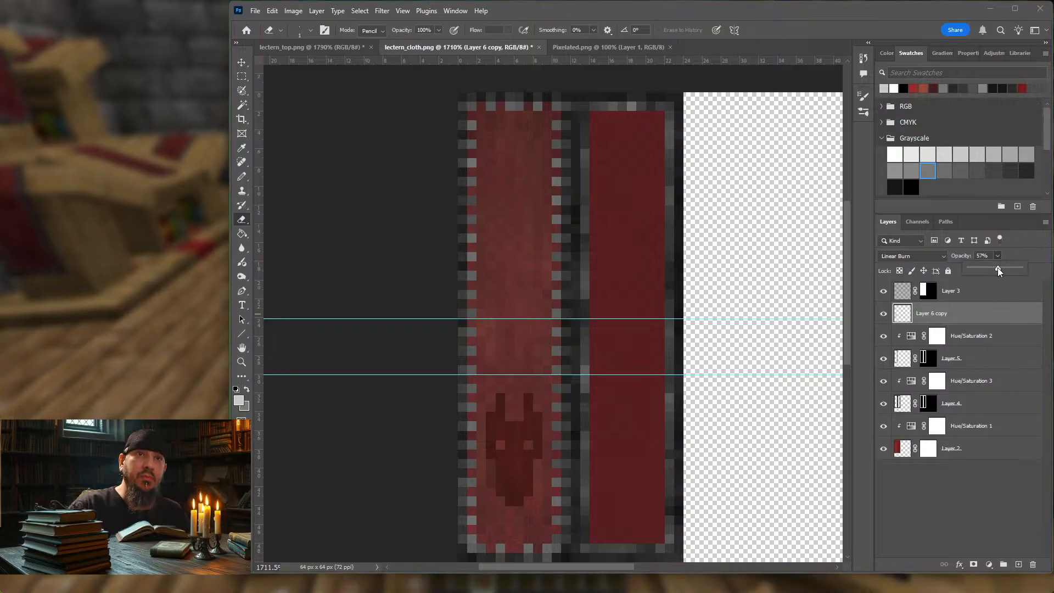
left_click_drag(982, 269, 982, 270)
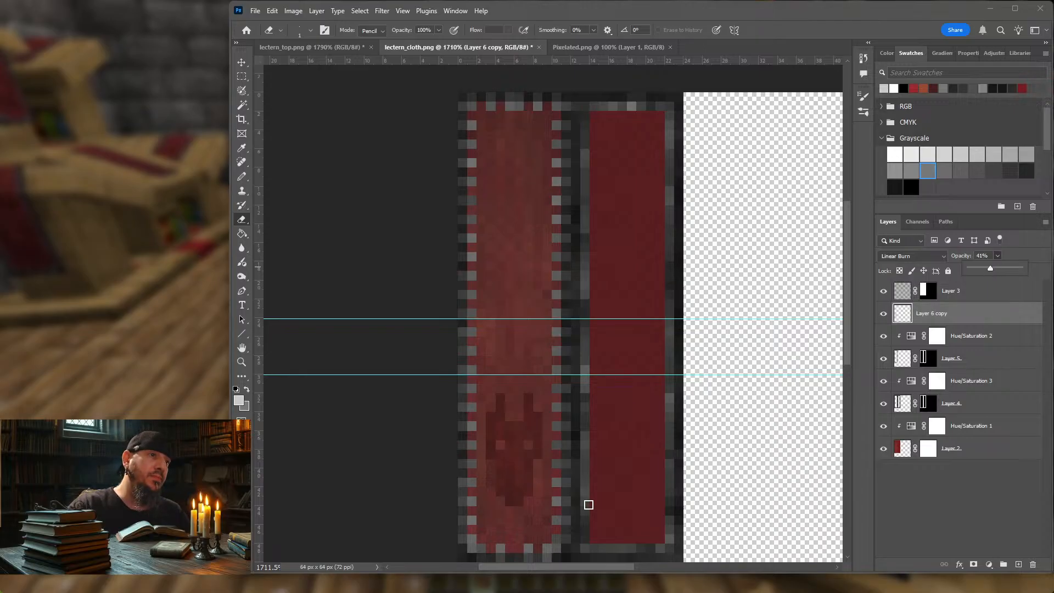
Step: On Layer 2, enable pressure-controlled opacity and pencil faint orange-brown shading onto the cloth around the emblem
left_click(904, 449)
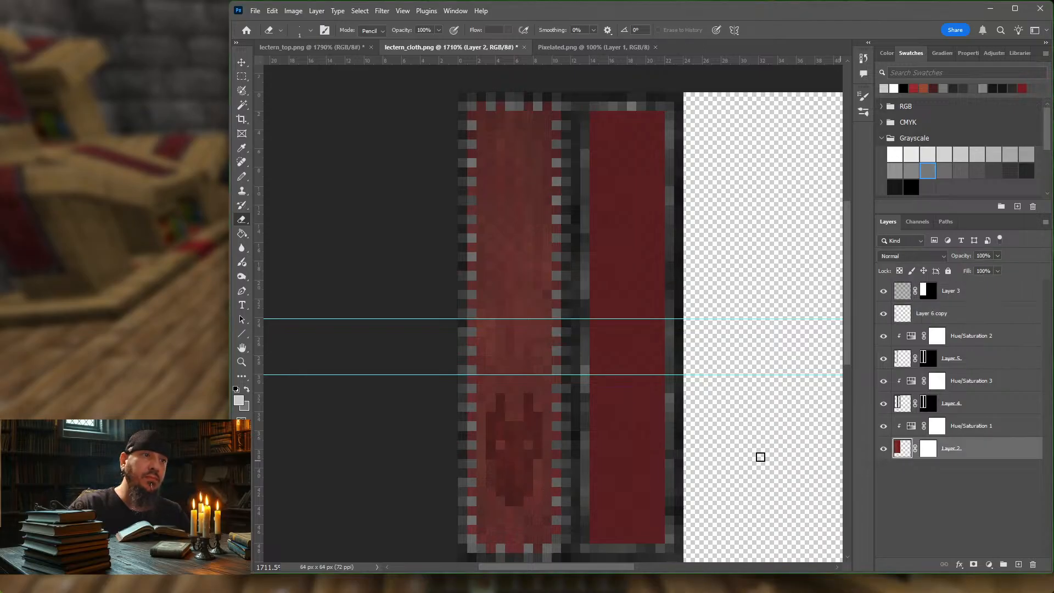
left_click(1024, 88)
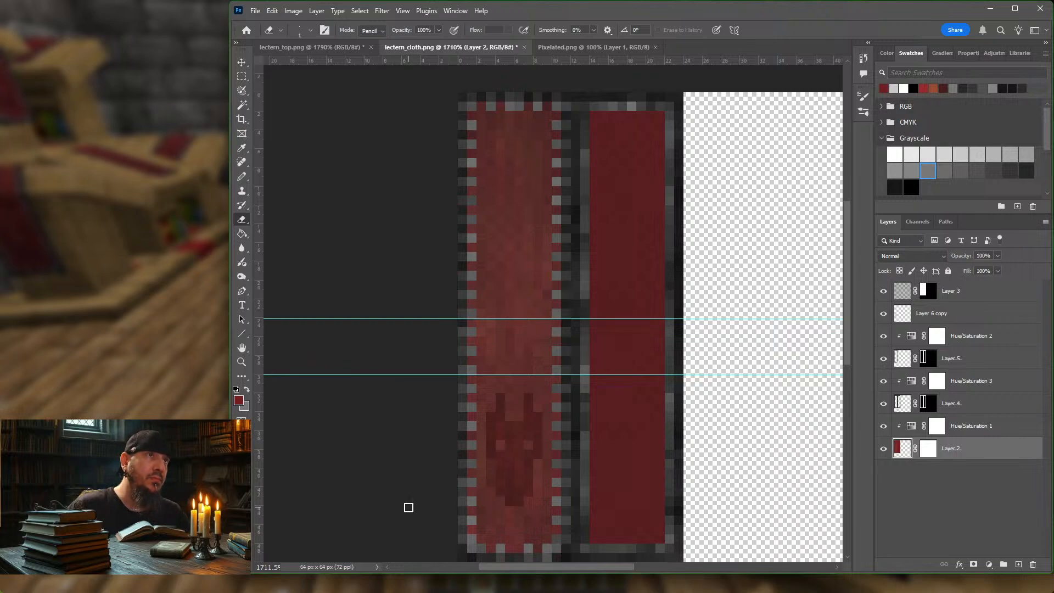
left_click(457, 31)
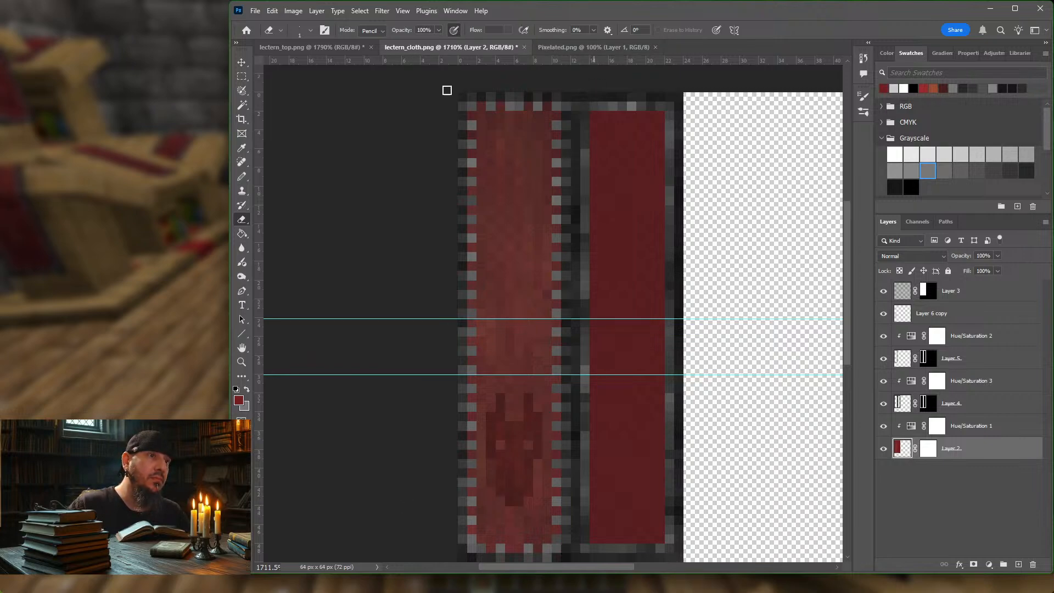
left_click_drag(490, 490, 487, 467)
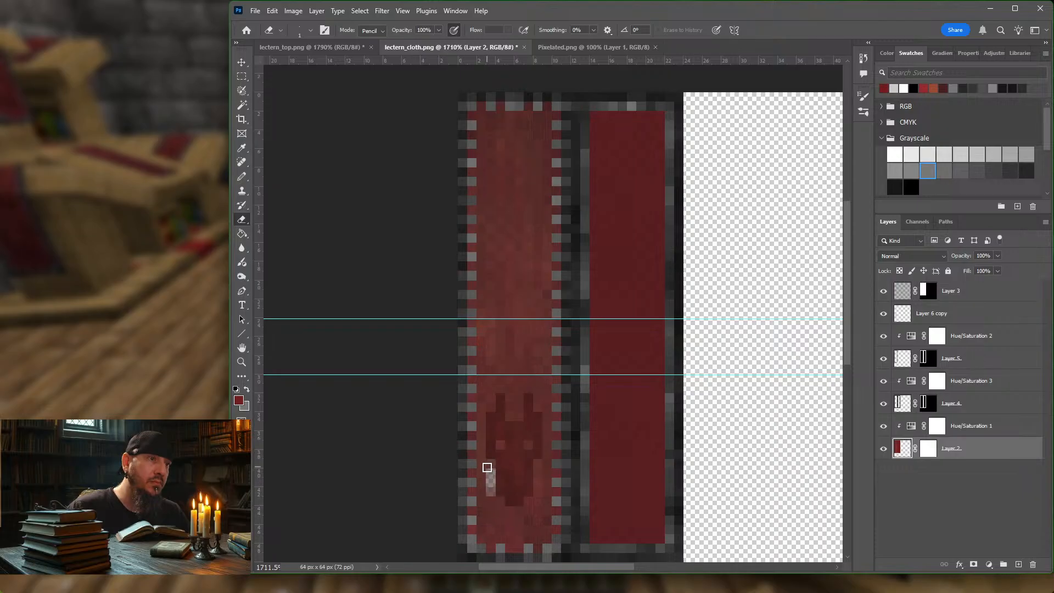
key("ctrl+z")
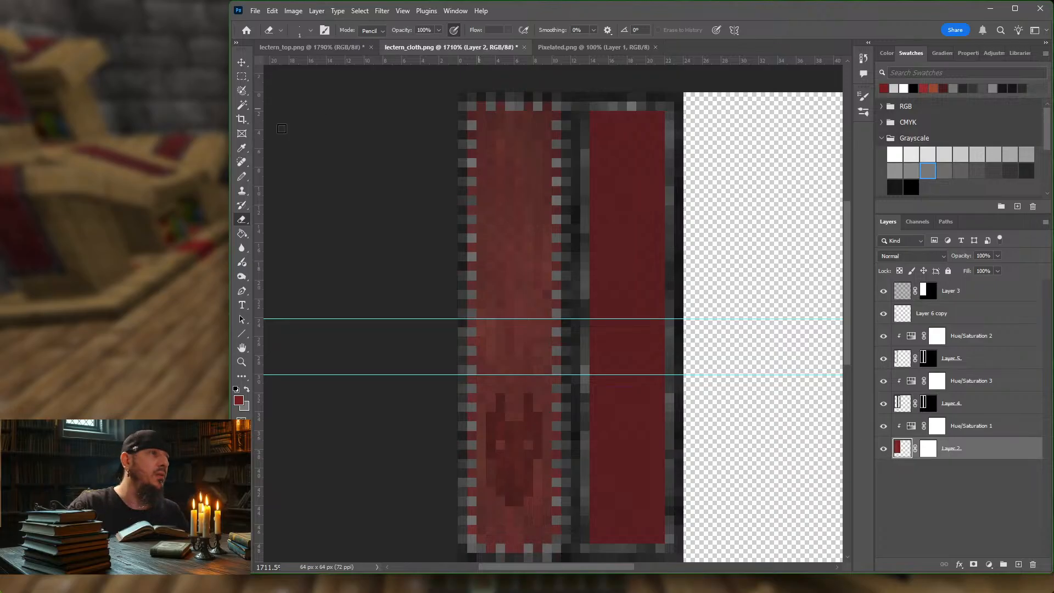
left_click(242, 177)
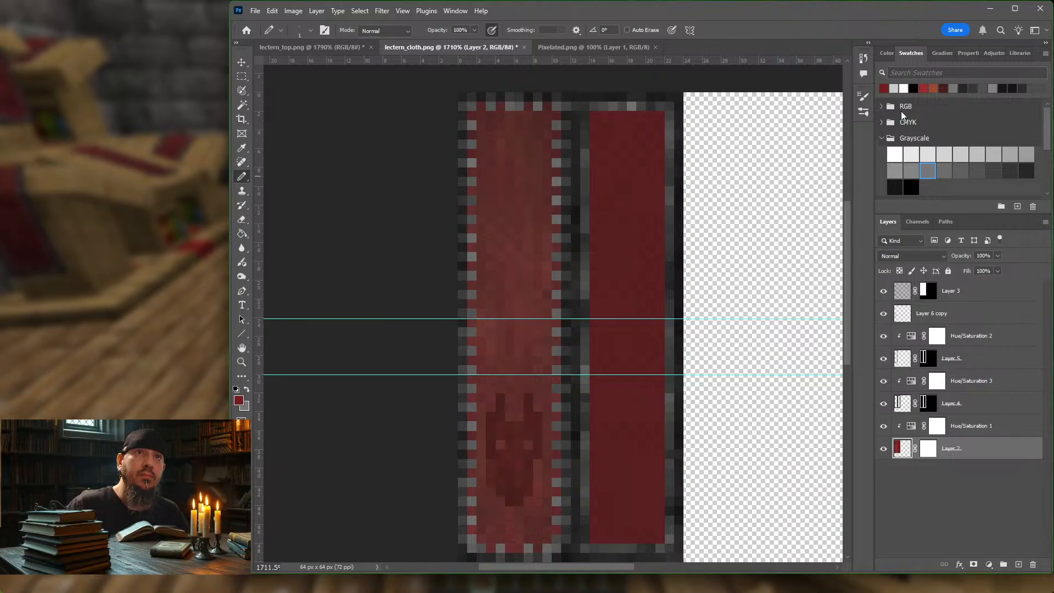
left_click(936, 86)
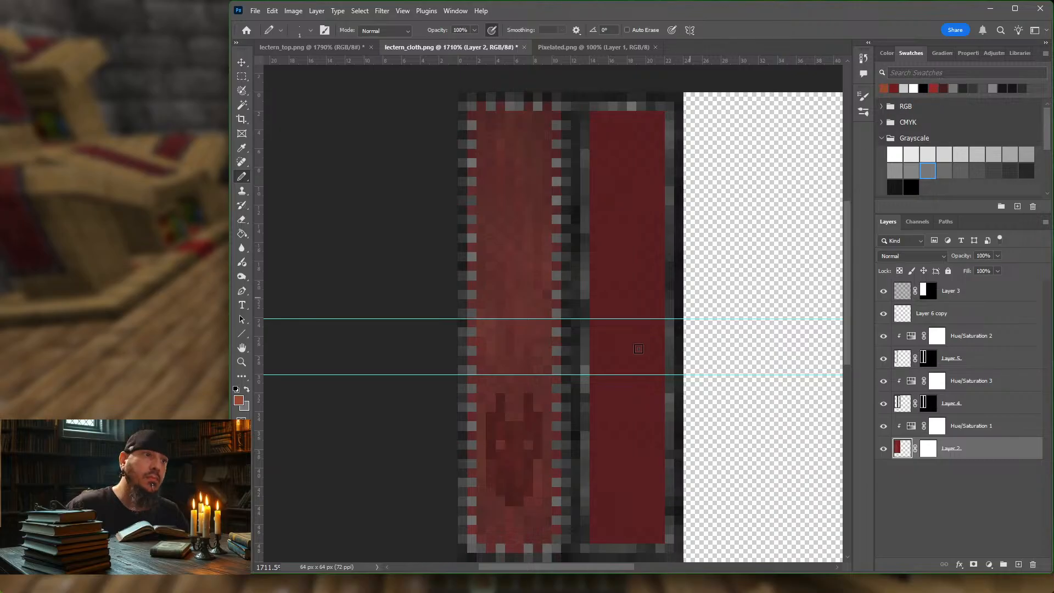
left_click(516, 416)
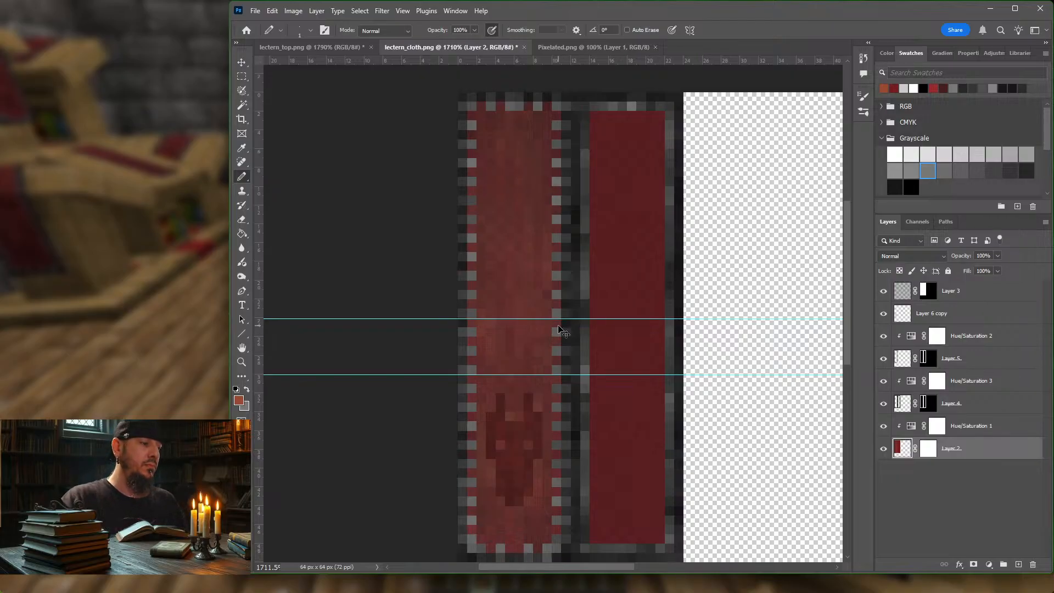
Step: Export the cloth for web as PNG-8, overwriting lectern_cloth.png in the block folder
key("ctrl+alt+shift+s")
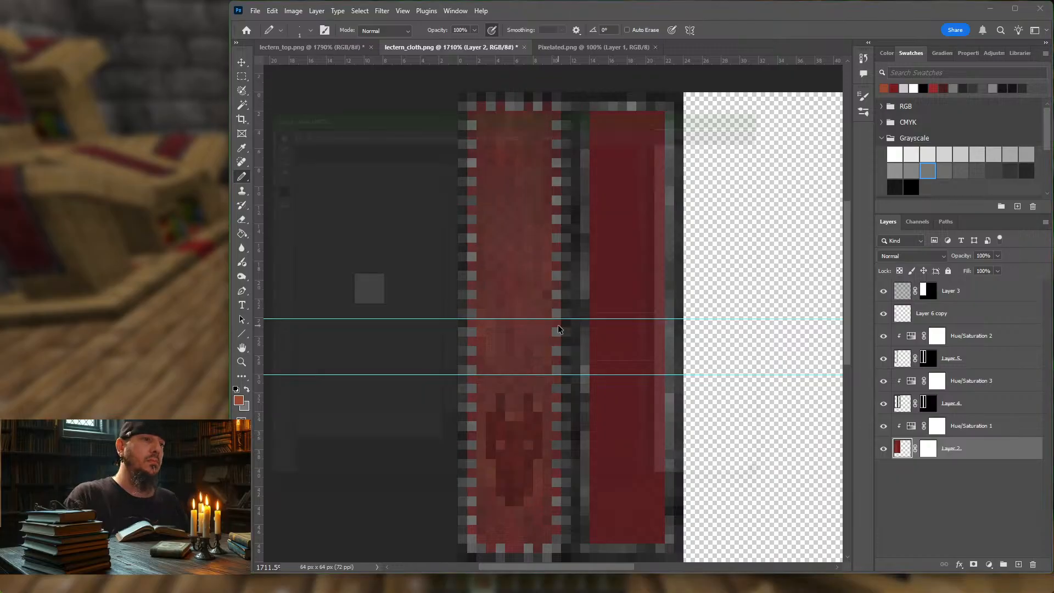
key("Return")
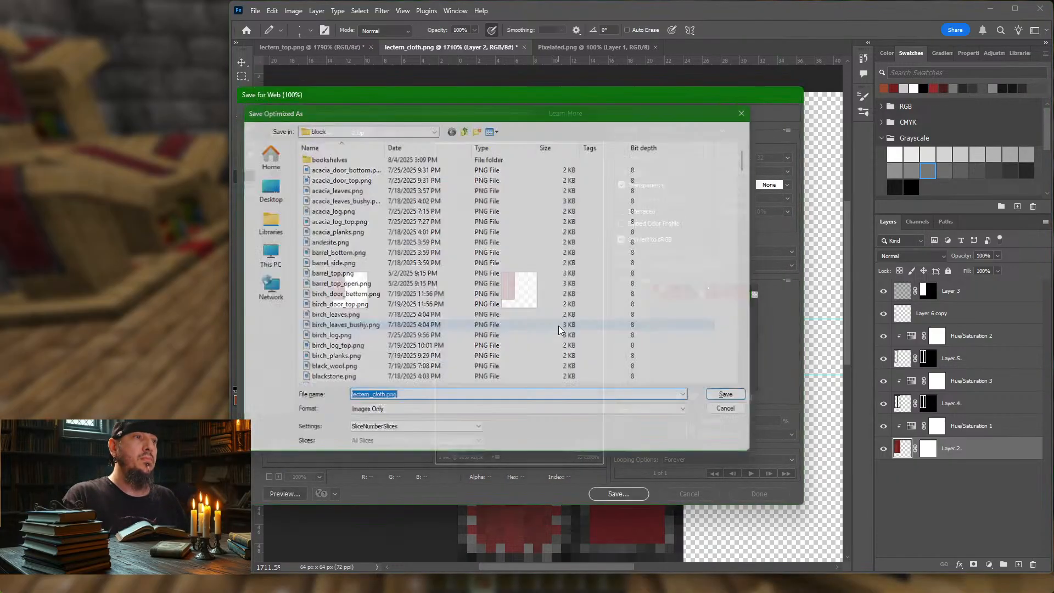
key("Return")
key("Return")
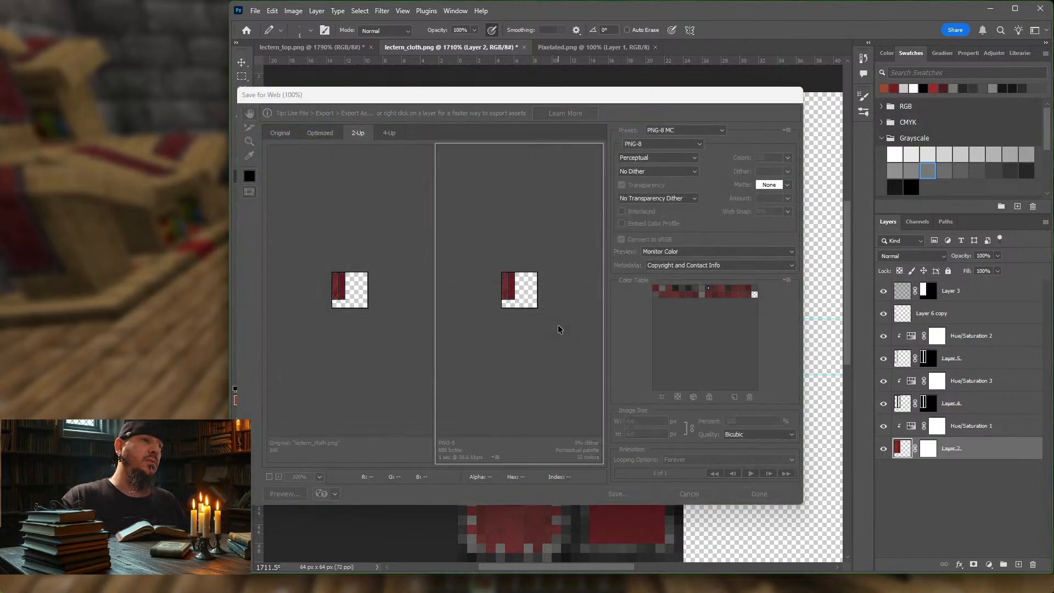
Step: Switch to Minecraft, reload the resource packs and examine the emblem on the lectern's cloth from near and far
left_click(127, 222)
key("Escape")
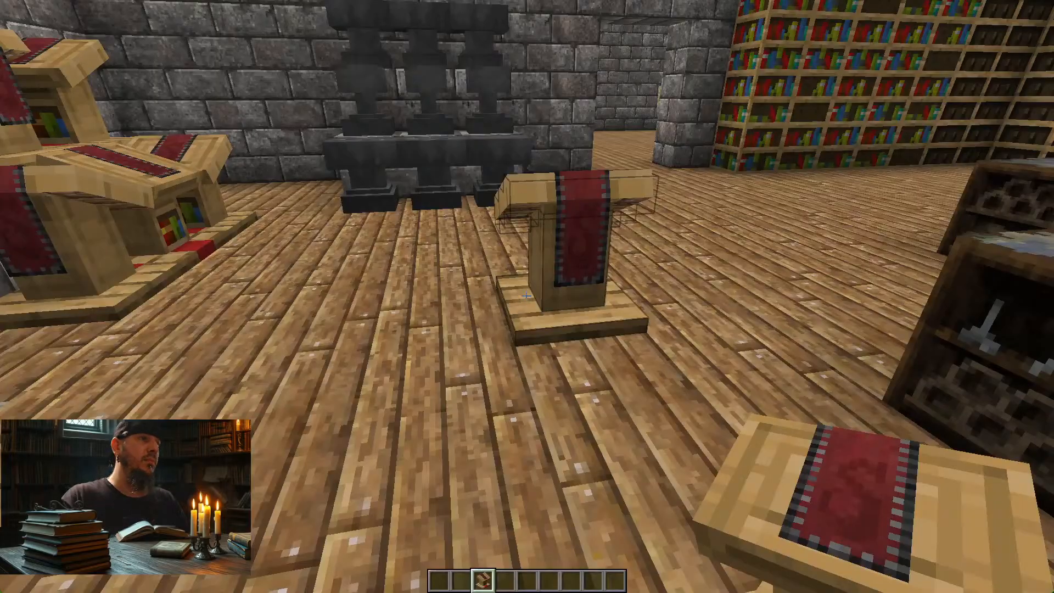
key("F3+t")
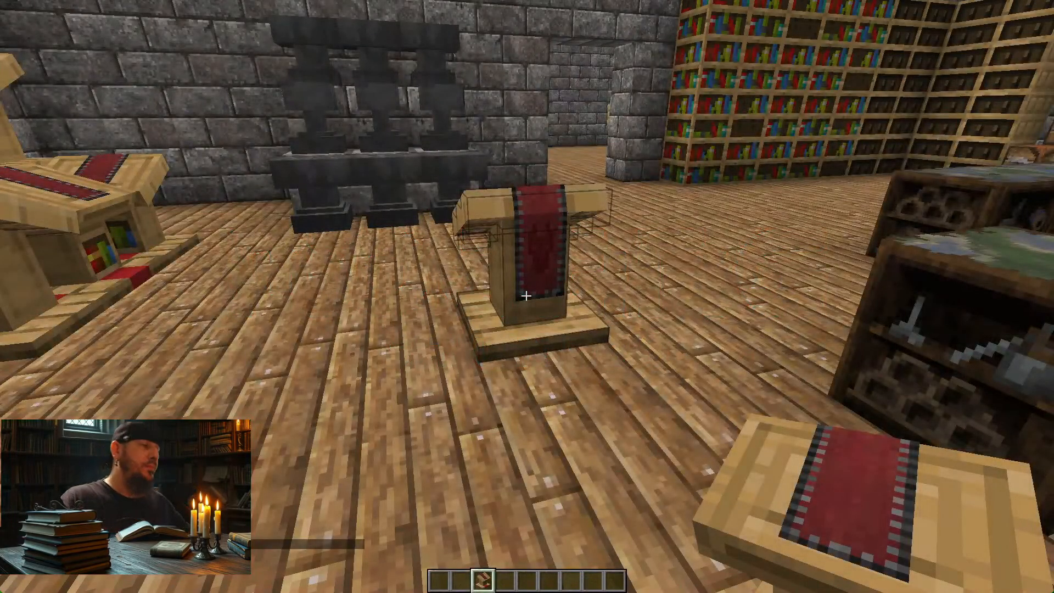
key("a")
key("d")
key("w")
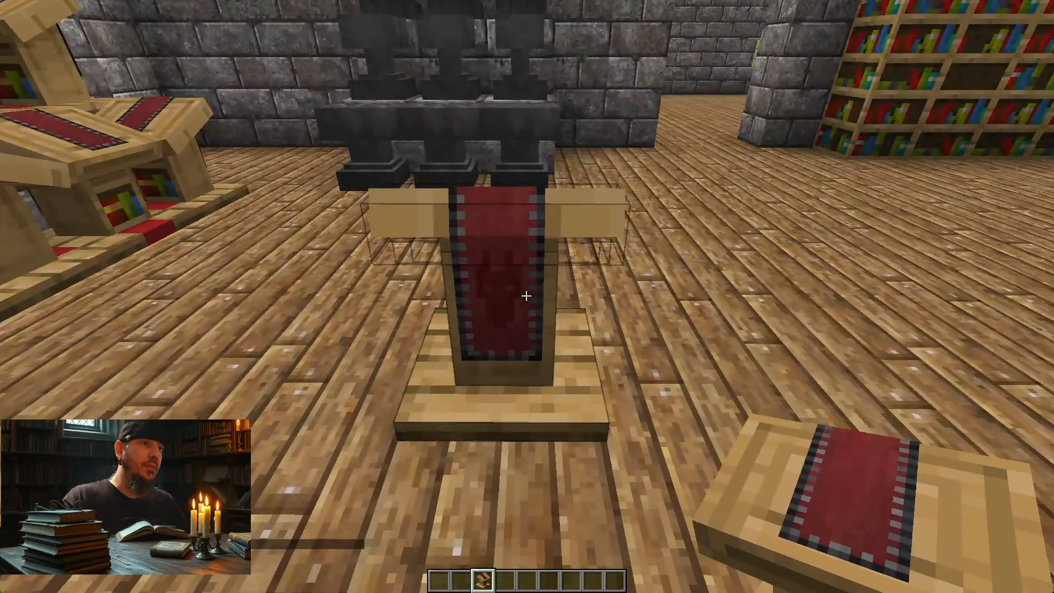
key("s")
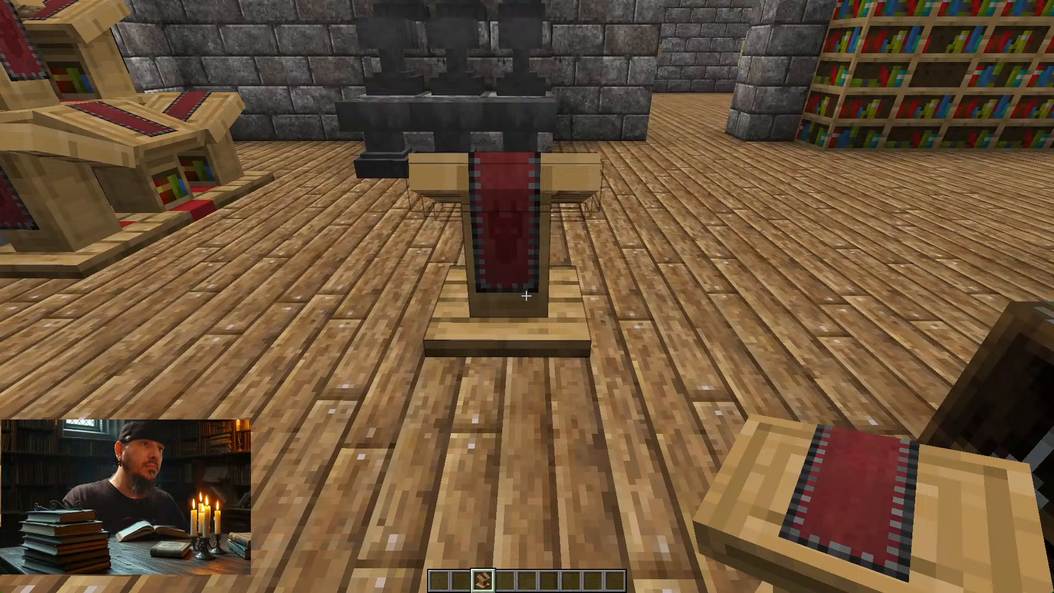
key("s")
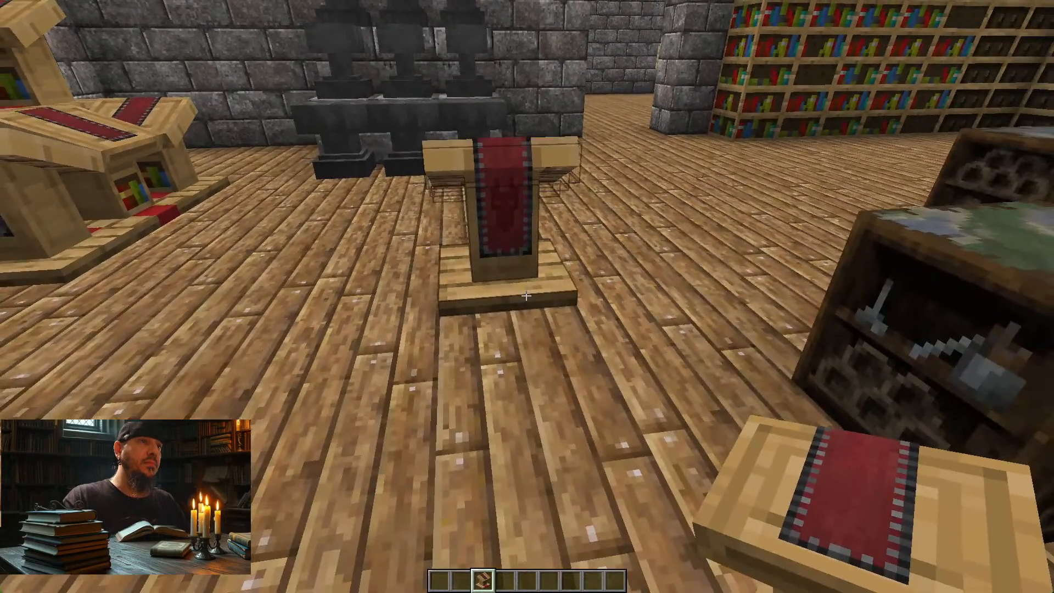
Step: Back in Photoshop, set Layer 6 copy to Normal blending at 100% opacity and pick light grey as the drawing colour
key("alt+Tab")
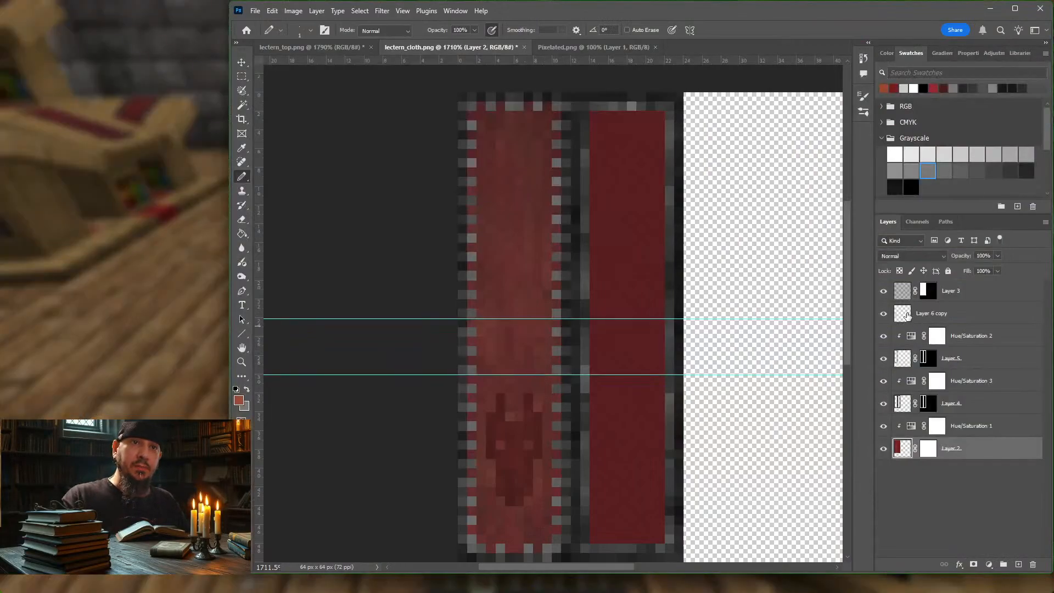
left_click(922, 314)
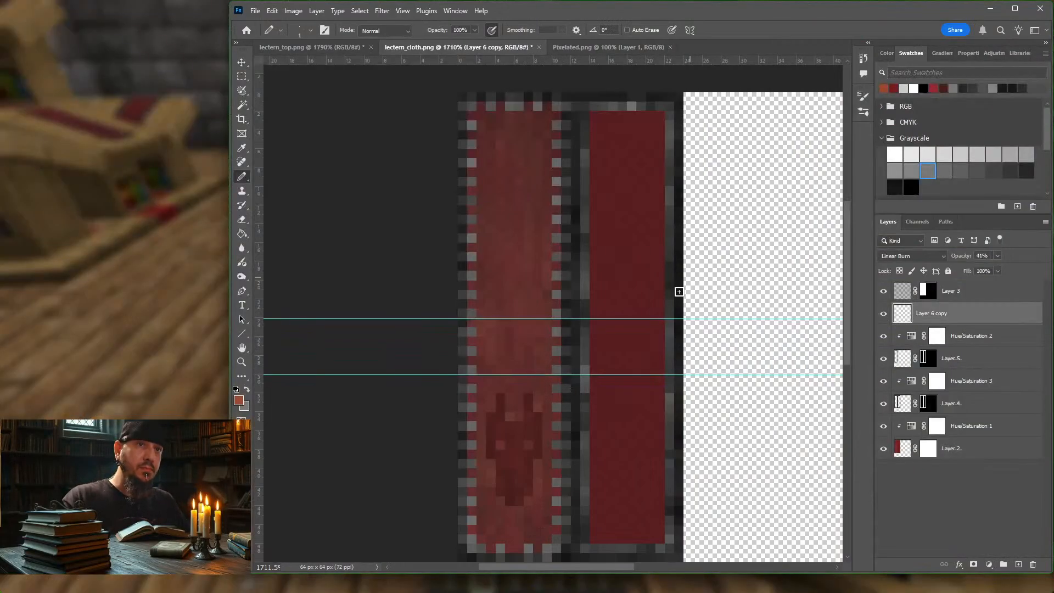
left_click(904, 90)
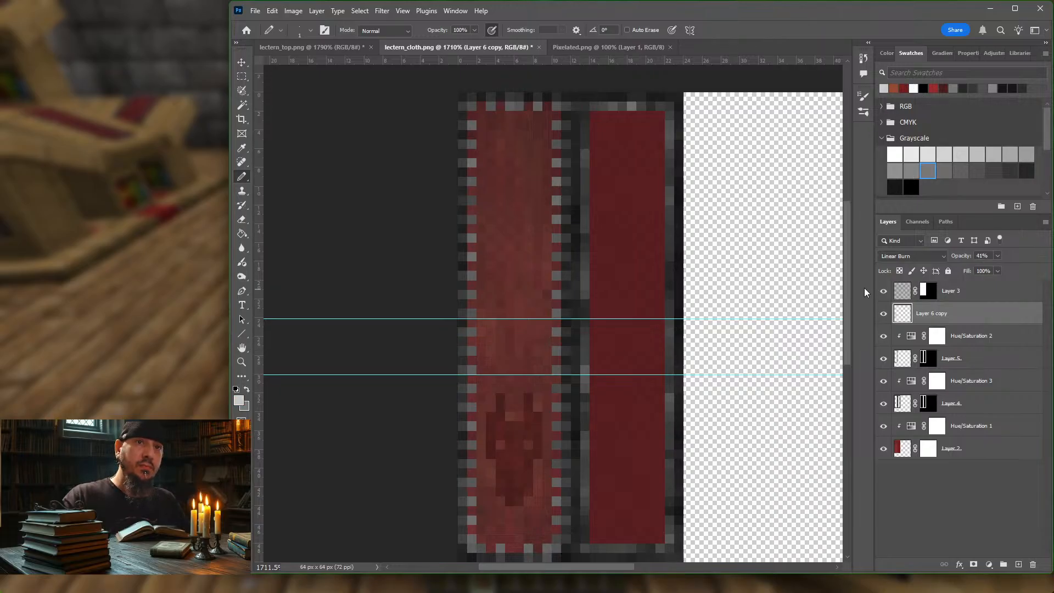
left_click(883, 314)
left_click(883, 313)
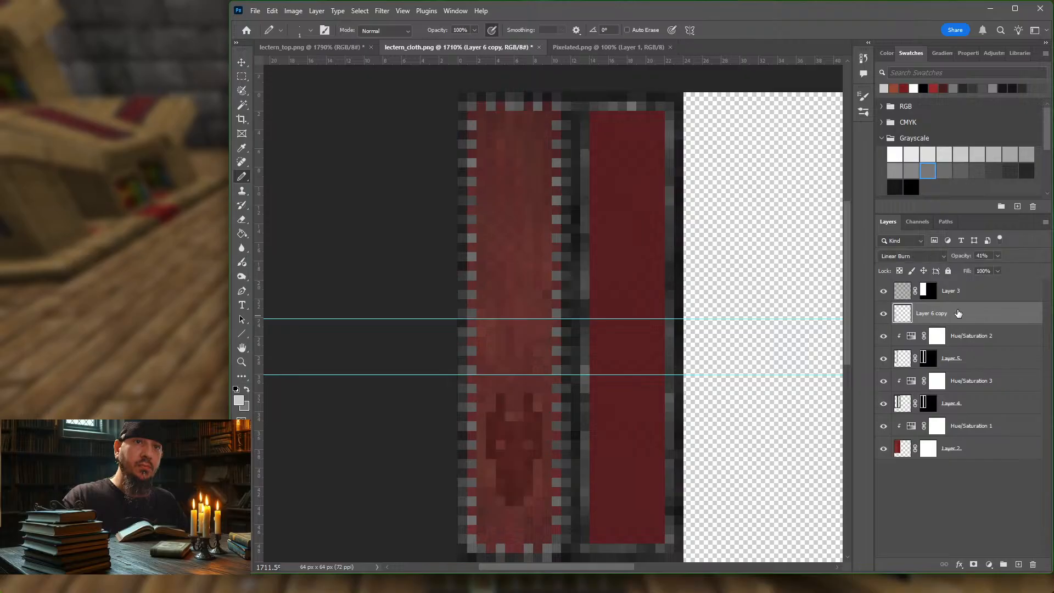
left_click(943, 256)
left_click(924, 273)
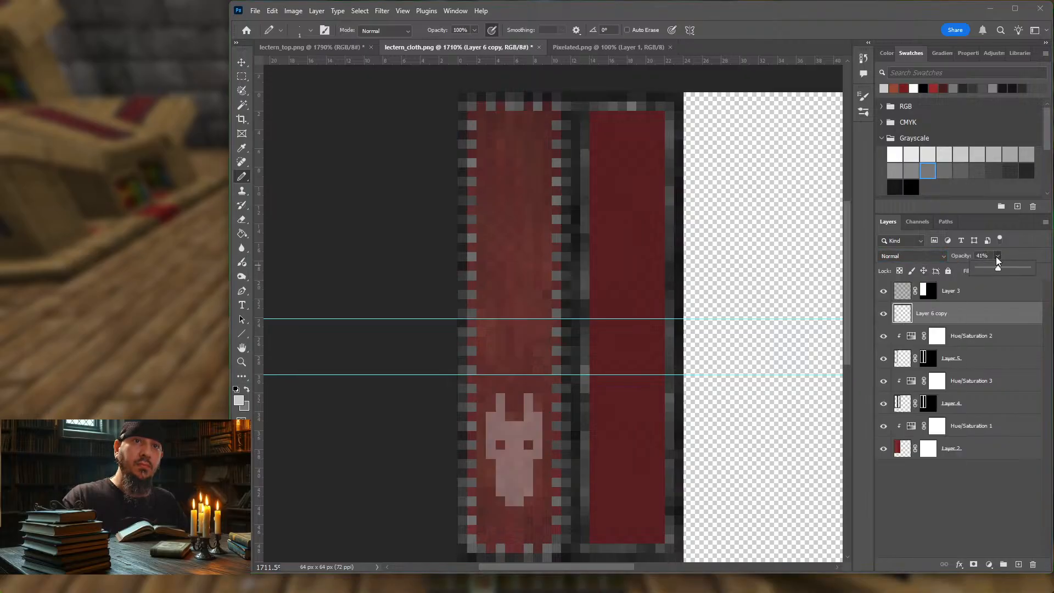
left_click(997, 256)
left_click_drag(999, 268, 1030, 268)
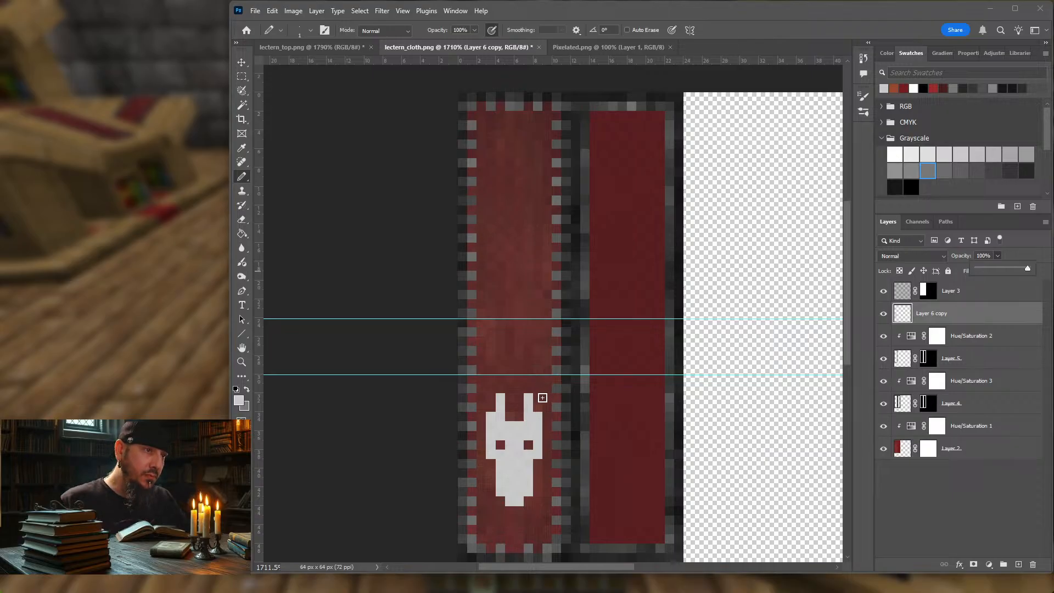
Step: Turn off pressure-controlled opacity and pencil light grey pixels at the outer tips of both emblem horns
left_click(539, 390)
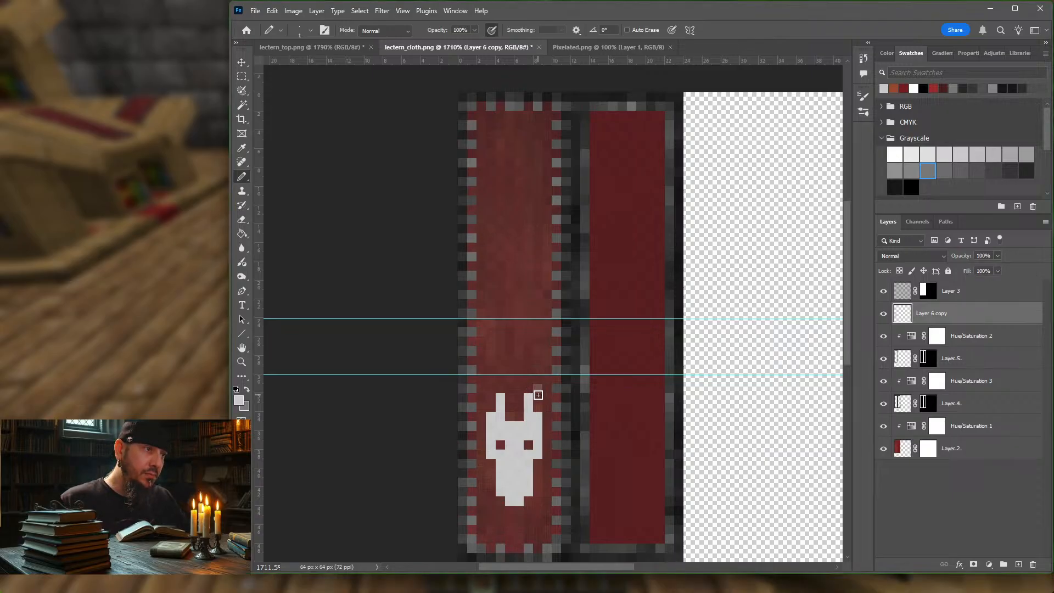
left_click(492, 31)
left_click(538, 390)
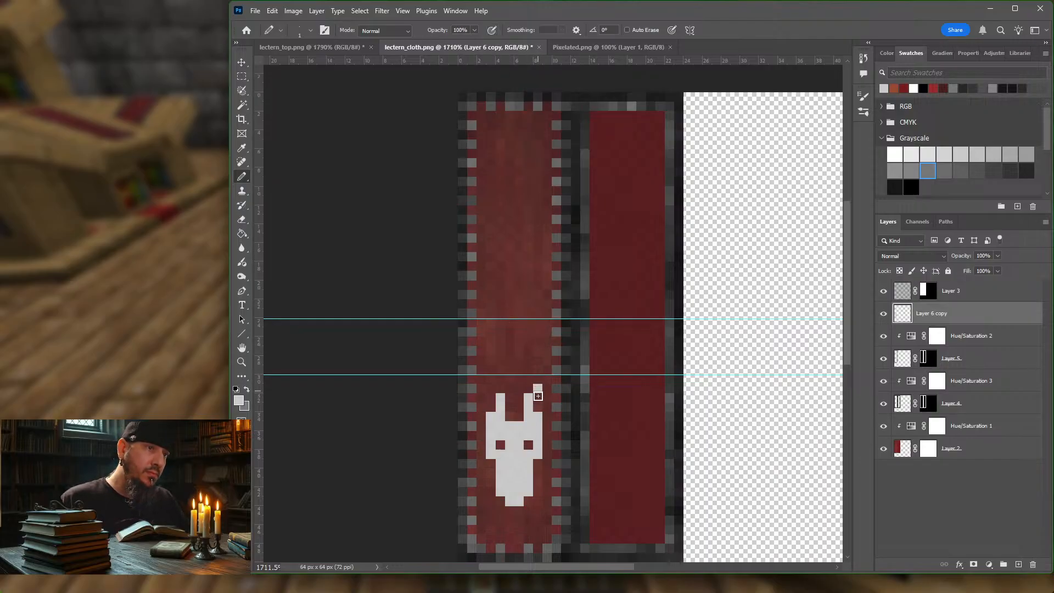
left_click(538, 396)
left_click(491, 389)
left_click(492, 397)
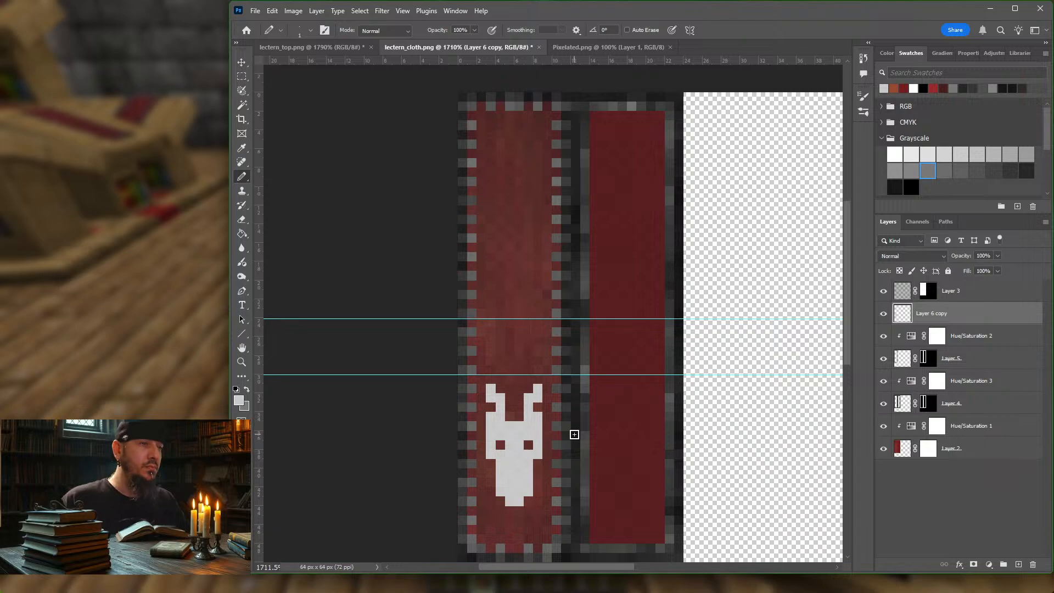
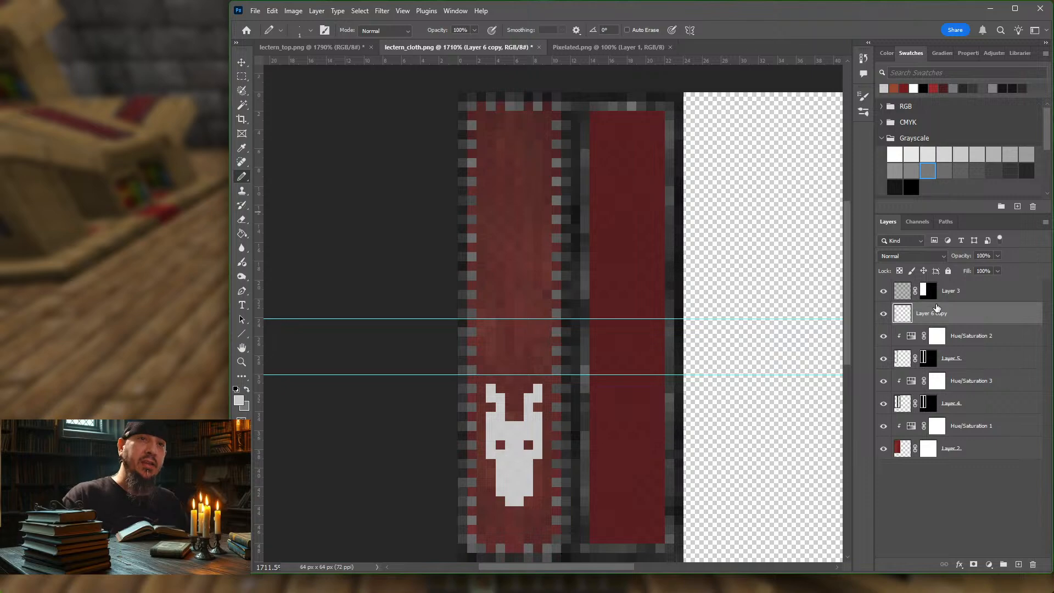
Step: Set Layer 6 copy to Linear Burn blending at 48% opacity
left_click(943, 256)
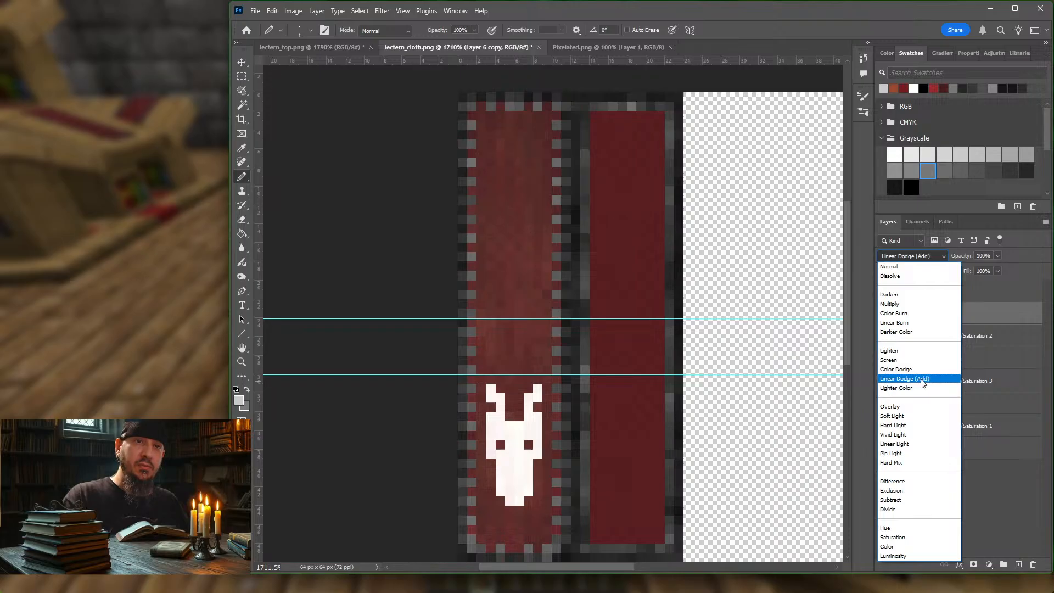
left_click(909, 323)
left_click(999, 257)
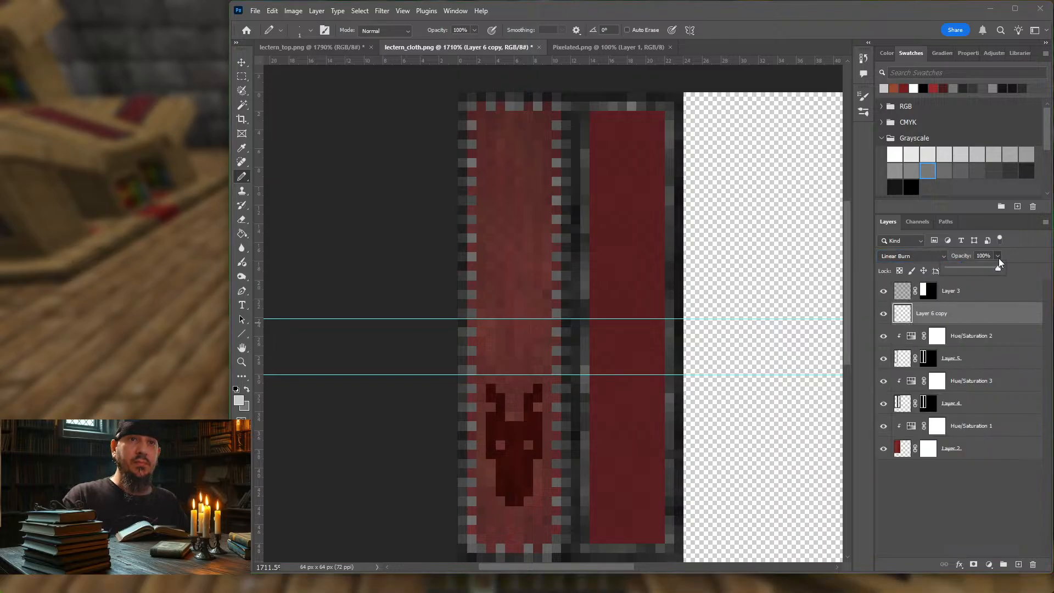
left_click_drag(999, 268, 978, 269)
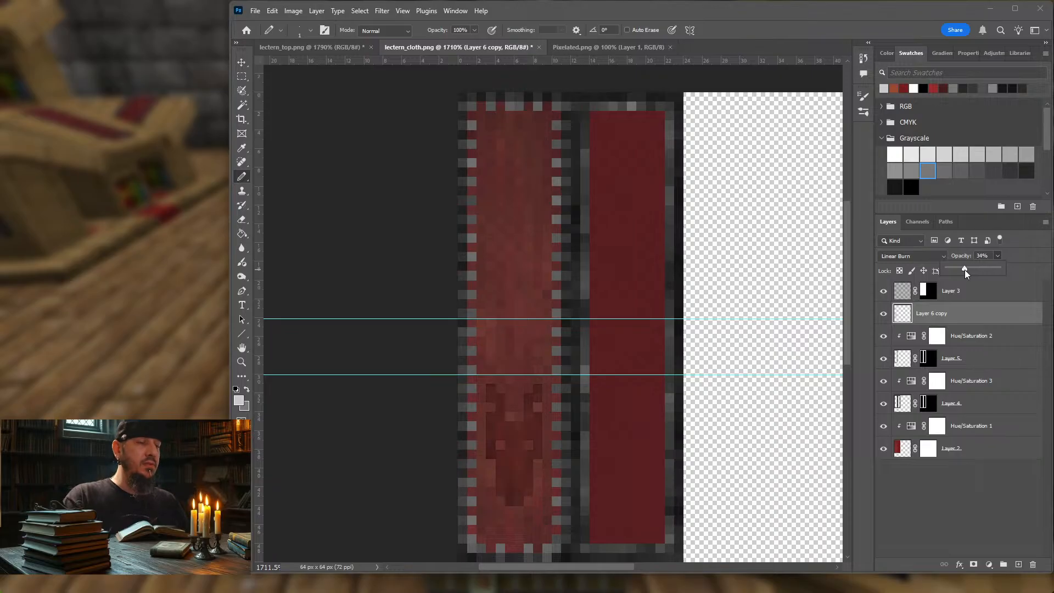
left_click_drag(964, 269, 970, 270)
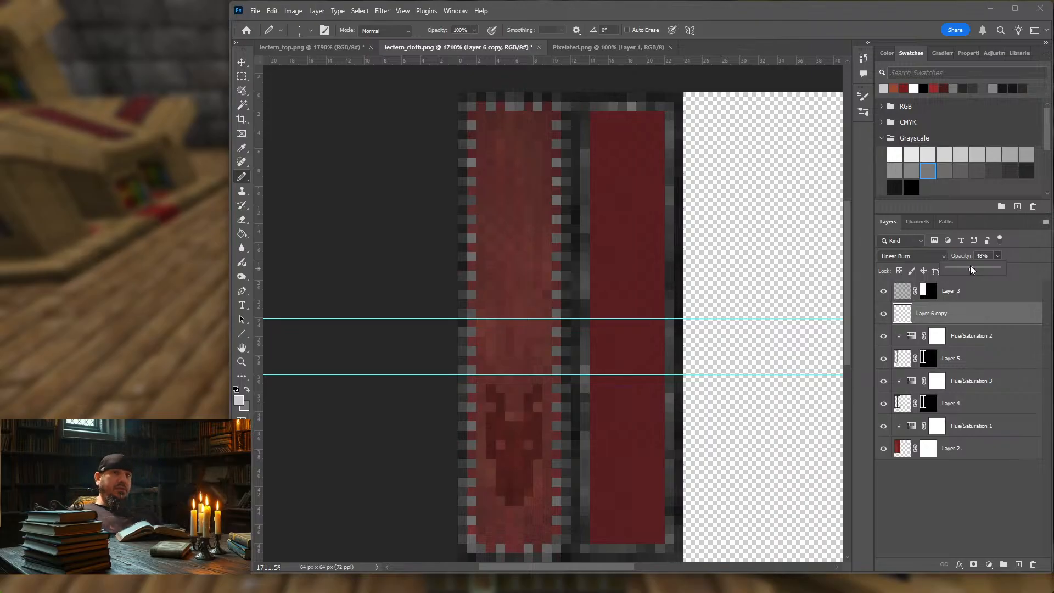
left_click(971, 319)
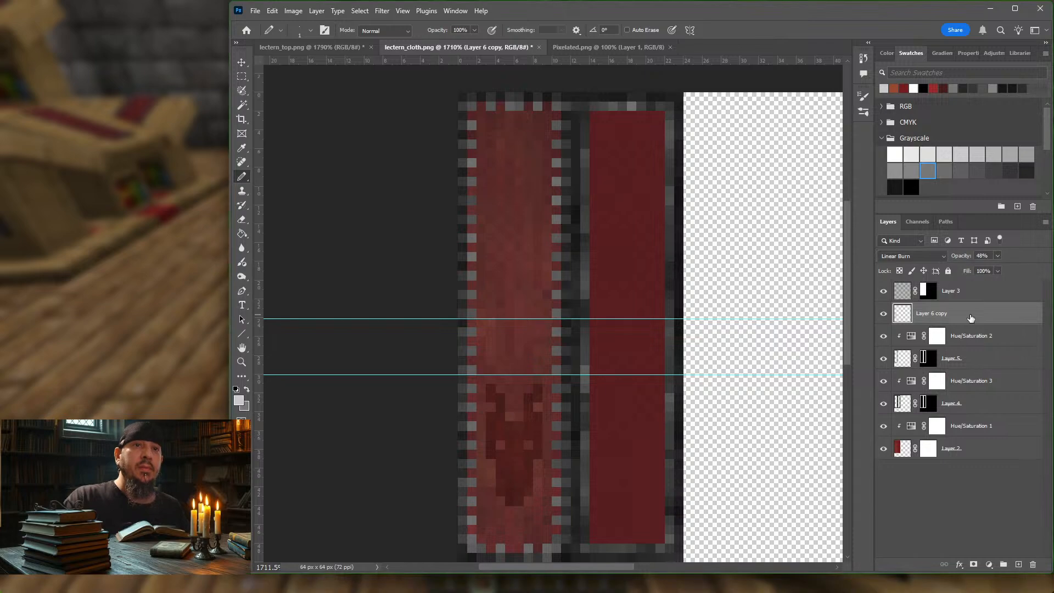
Step: Marquee-select the horned emblem at the cloth's lower end and place a duplicate of it near the cloth's upper end
left_click(241, 77)
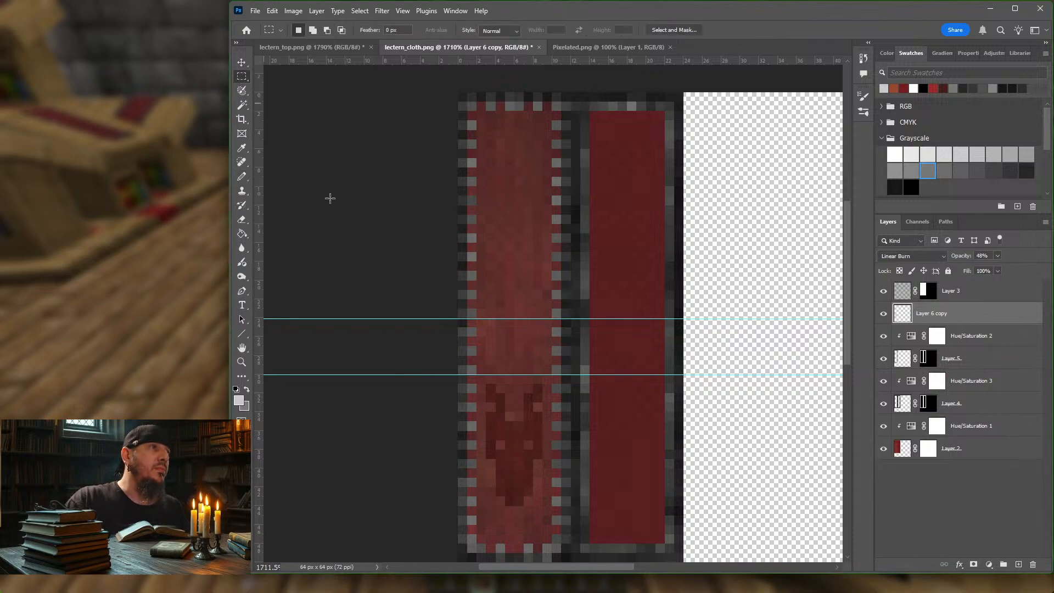
left_click_drag(485, 382, 548, 501)
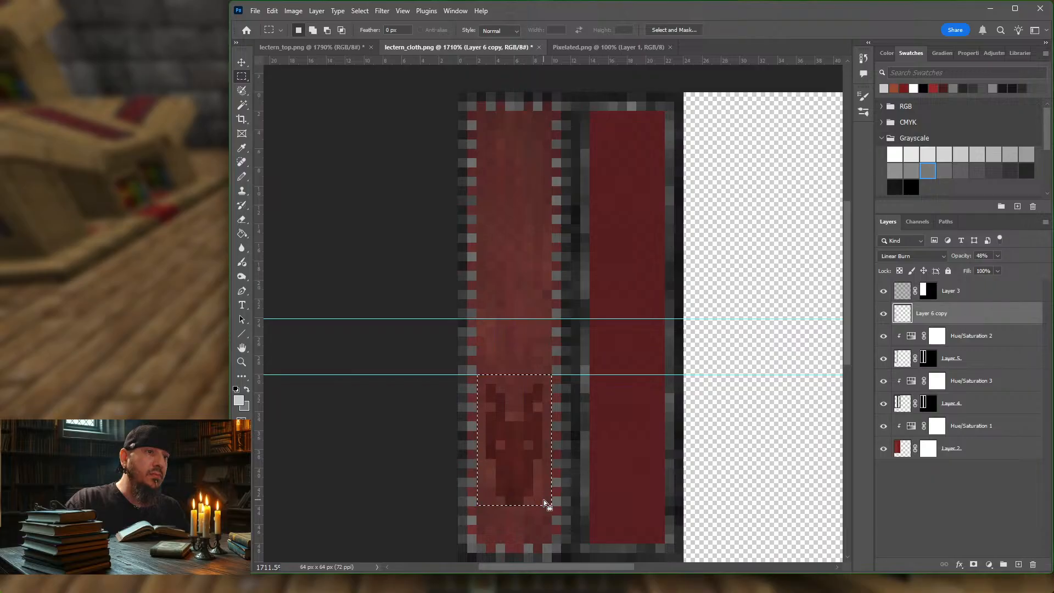
left_click(243, 62)
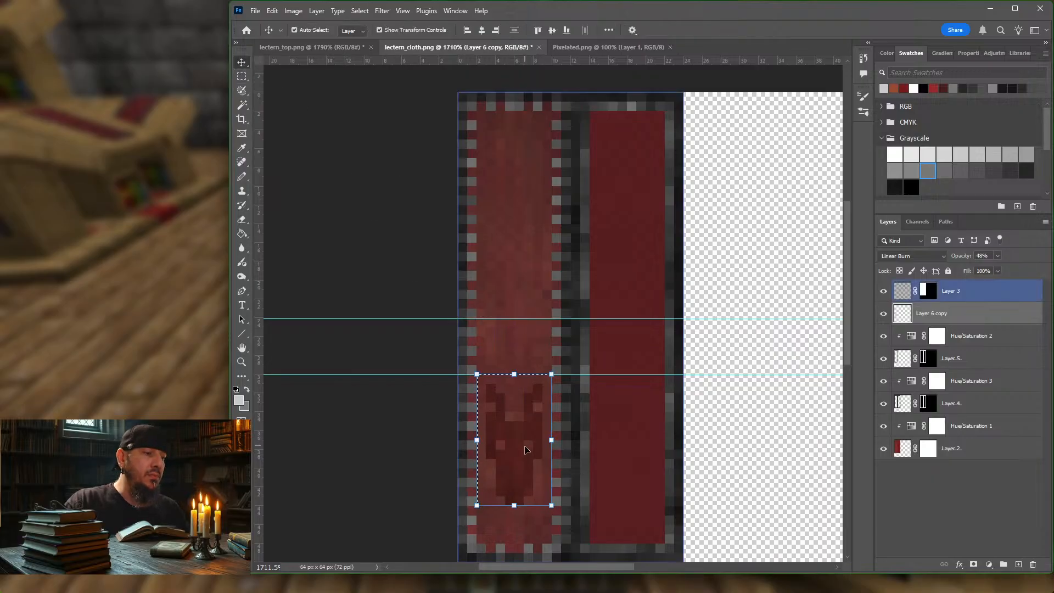
left_click_drag(514, 454, 515, 230)
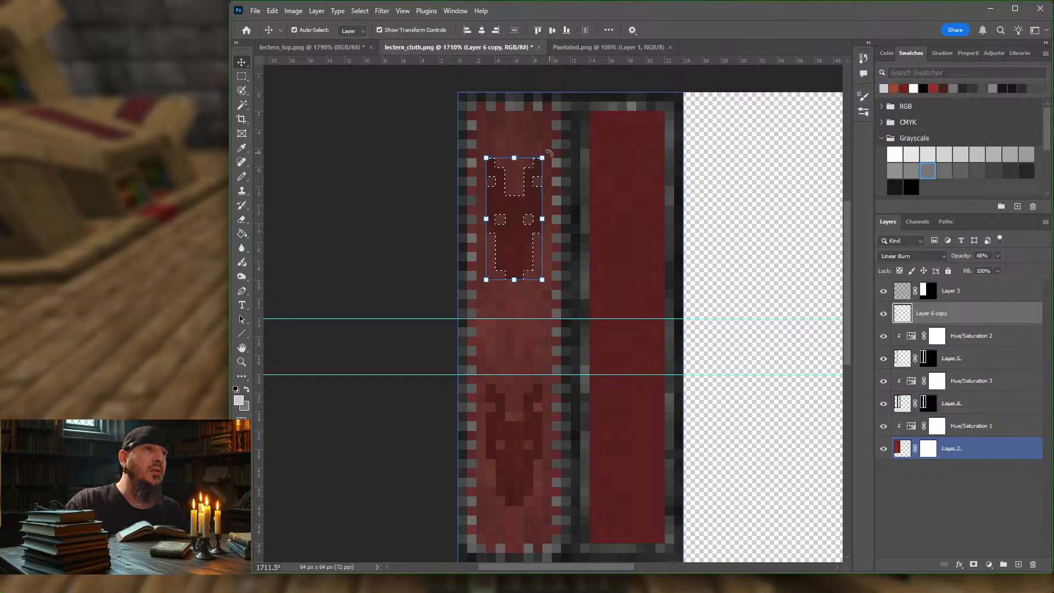
Step: Undo a trial rotation of the upper emblem copy and flip the copy vertically instead
left_click_drag(556, 246, 461, 296)
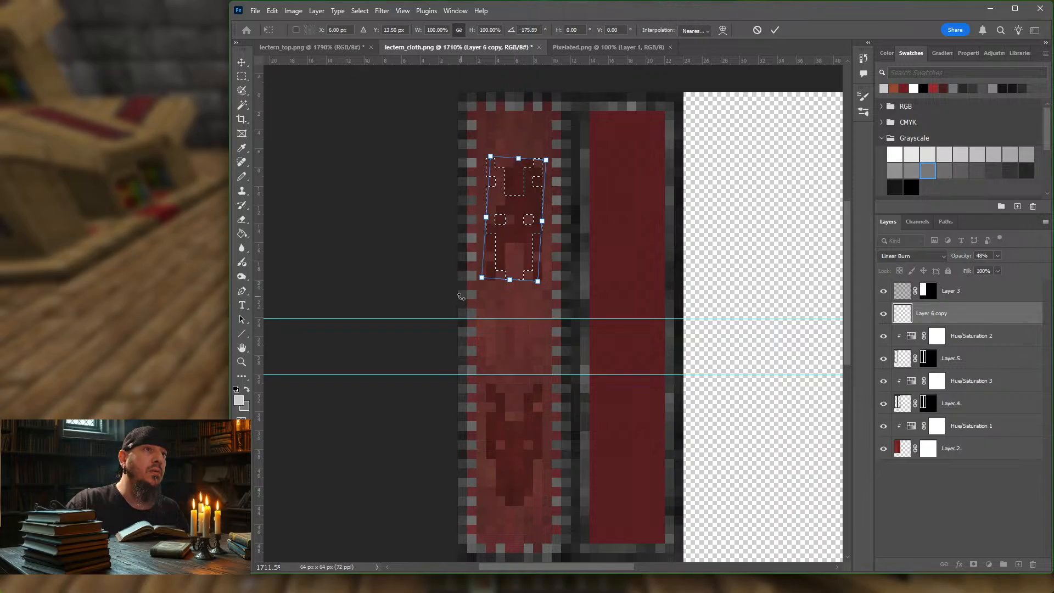
key("ctrl+z")
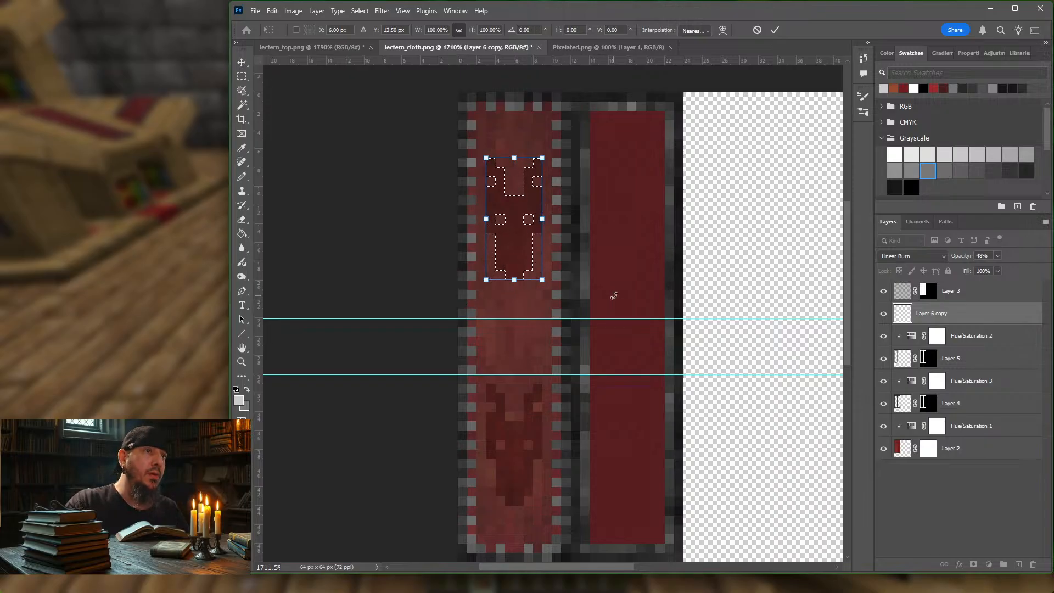
left_click(272, 11)
mouse_move(358, 287)
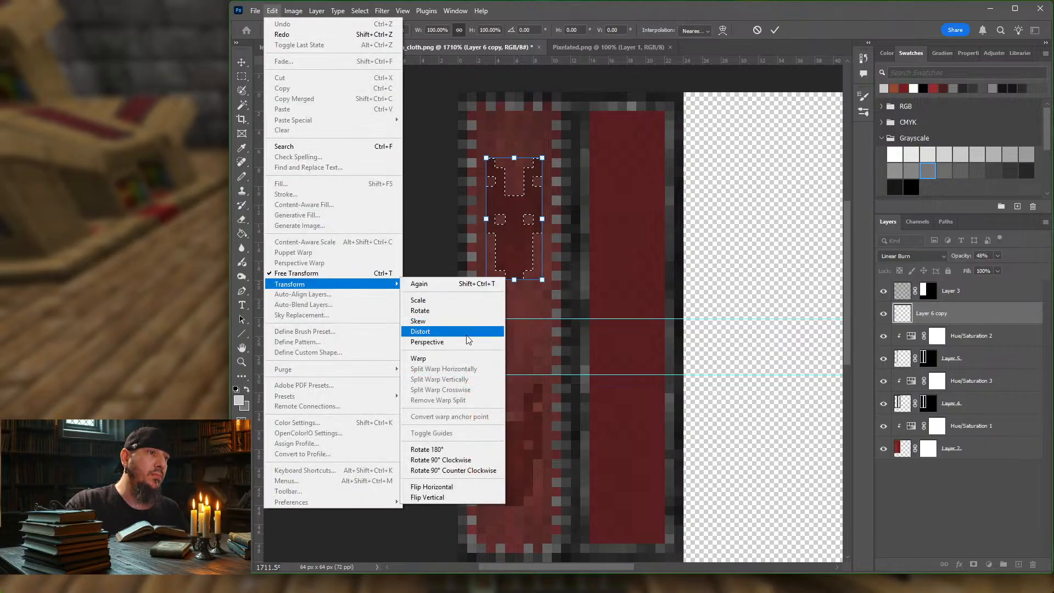
left_click(458, 496)
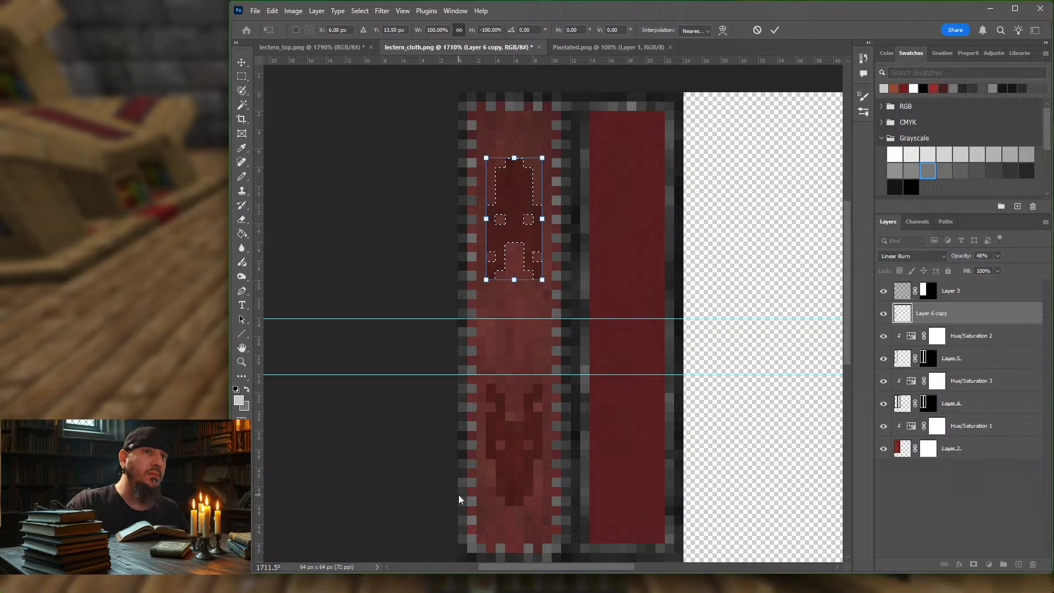
left_click(242, 62)
left_click(502, 535)
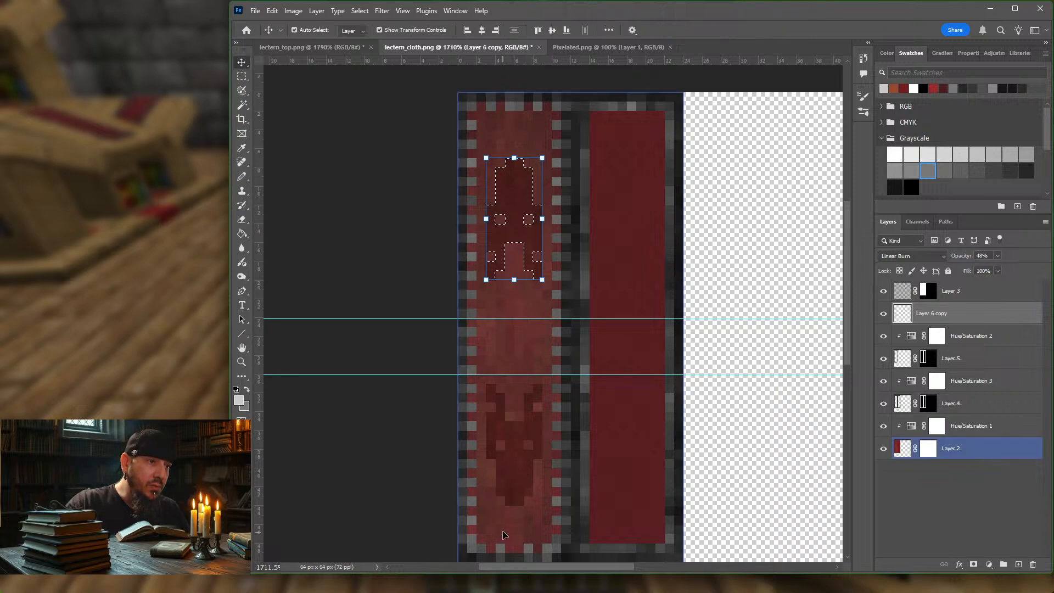
Step: Move the flipped emblem up by one texture pixel and clear the selection
left_click(516, 468)
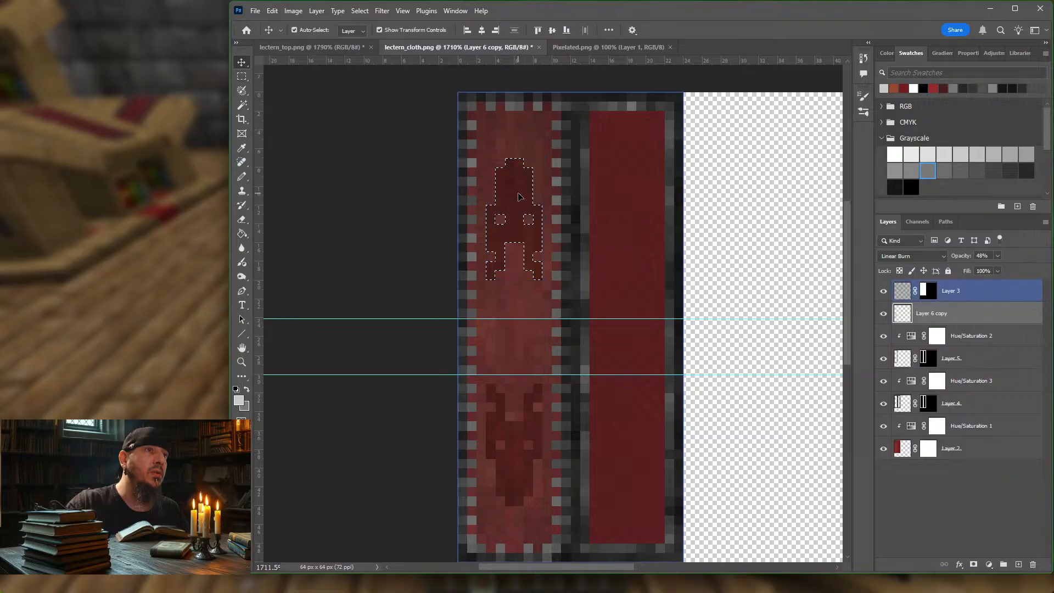
left_click_drag(518, 200, 518, 193)
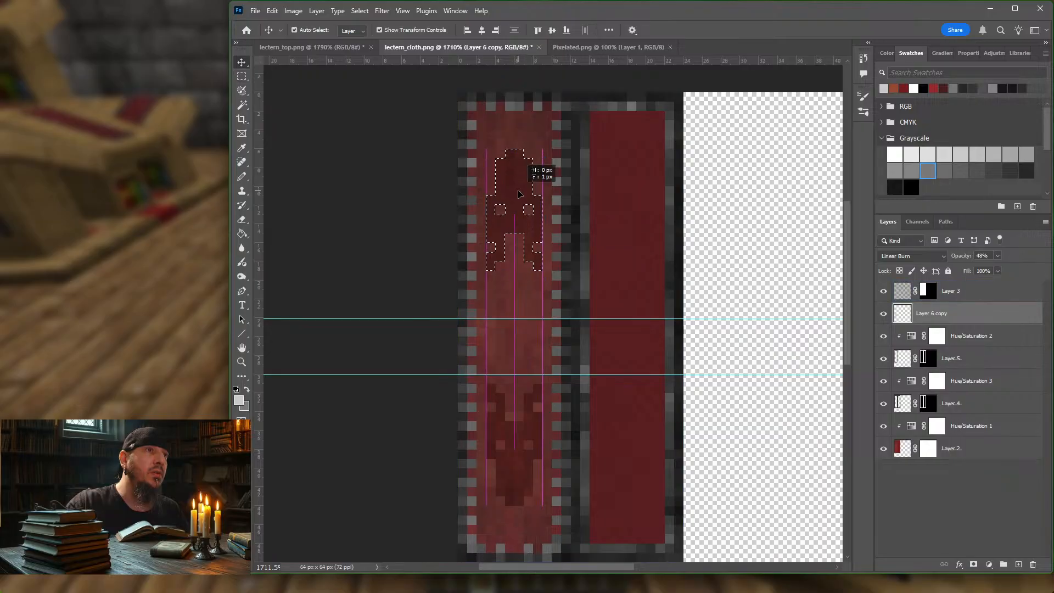
left_click(401, 190)
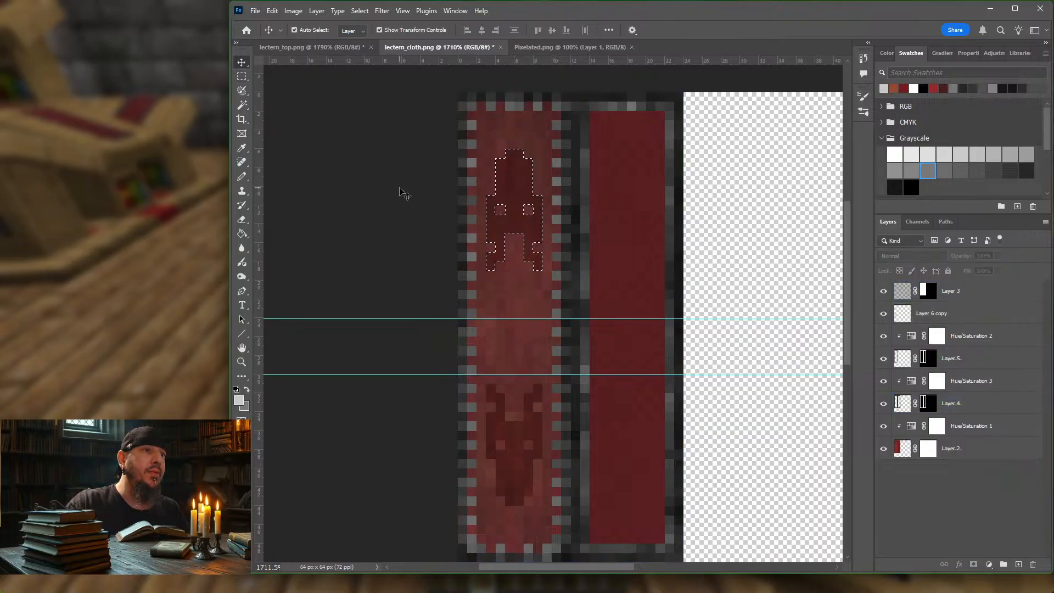
left_click(242, 77)
left_click(319, 122)
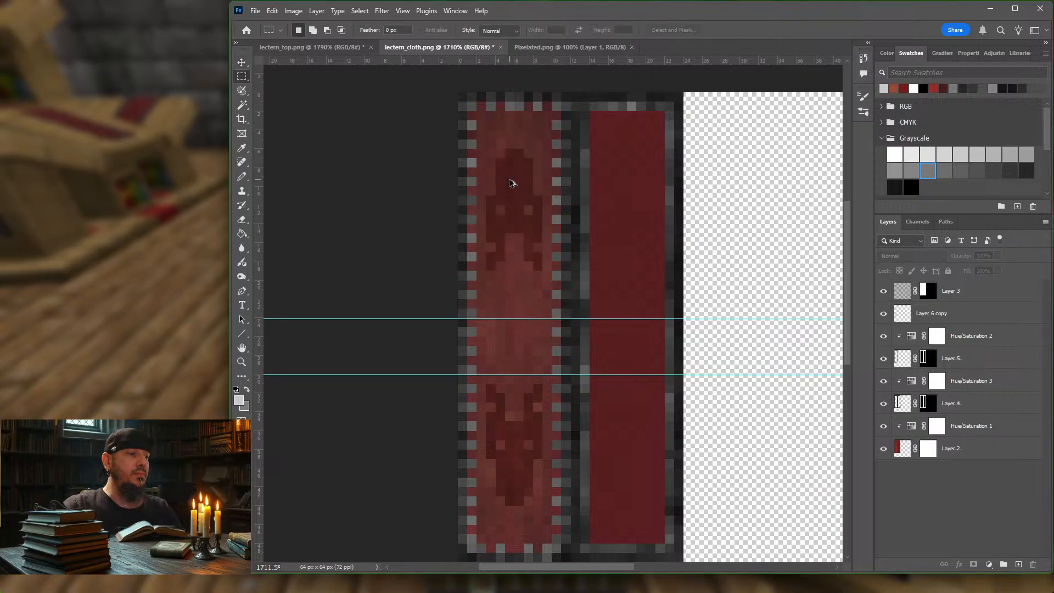
Step: Export the cloth with both emblems for web as PNG-8, overwriting lectern_cloth.png
key("ctrl+alt+shift+s")
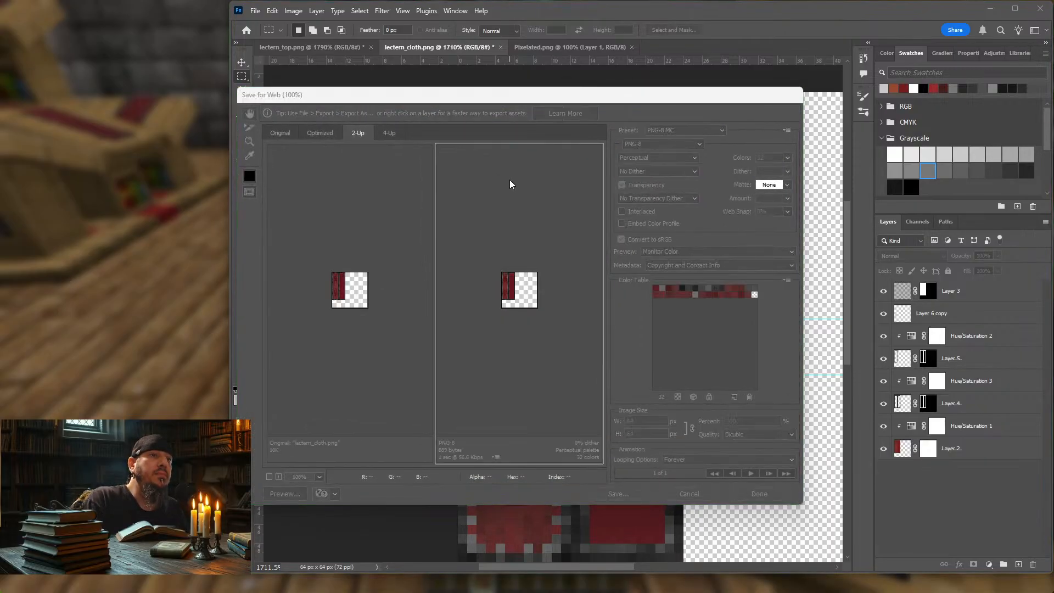
key("Return")
key("Return")
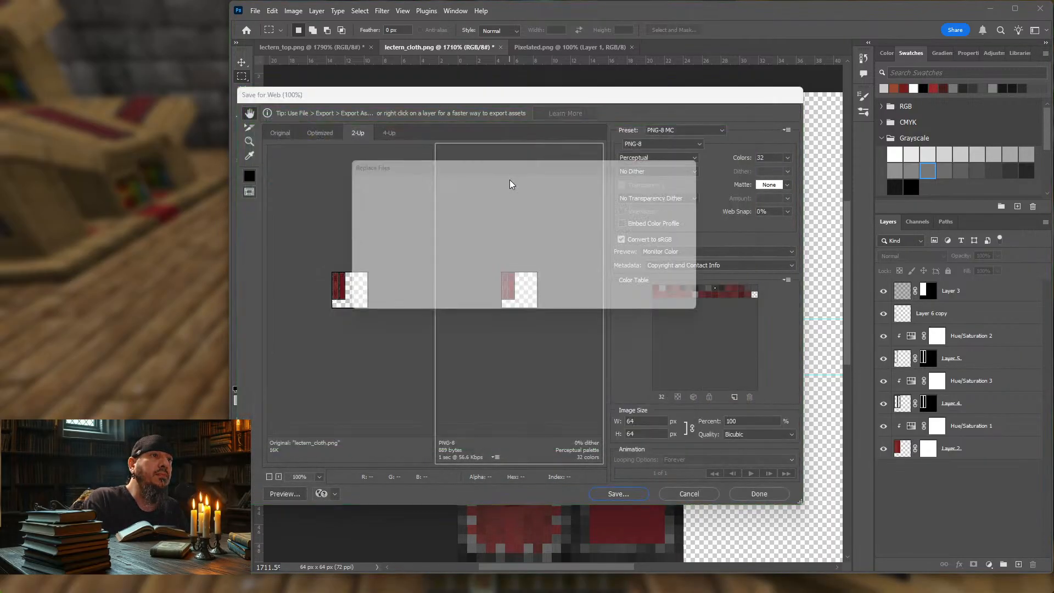
key("Return")
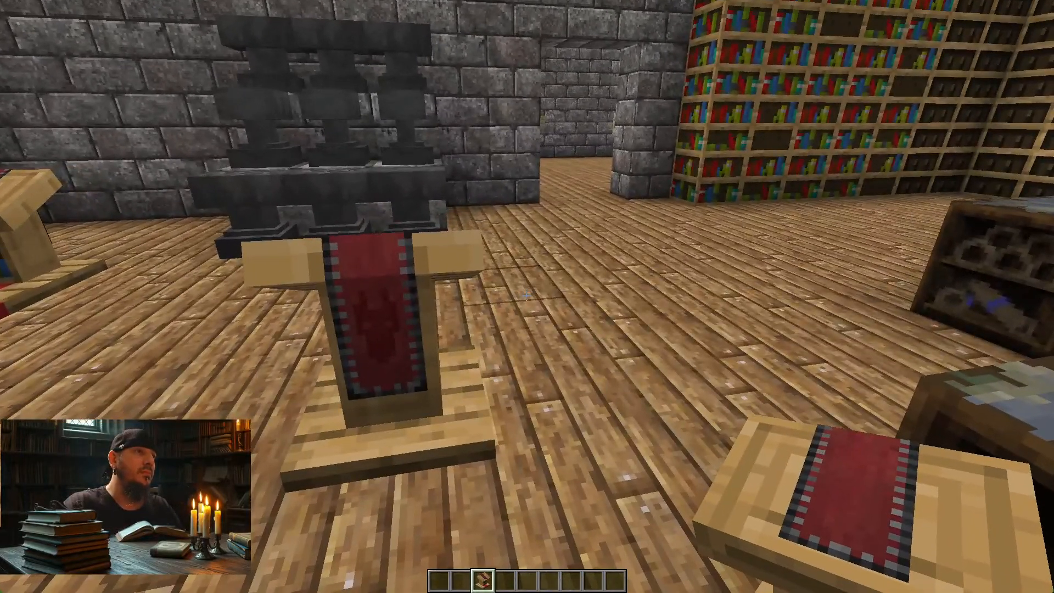
Step: In Minecraft, reload the resource packs and examine both cloth emblems on the lectern's back and top from several distances
key("F3+t")
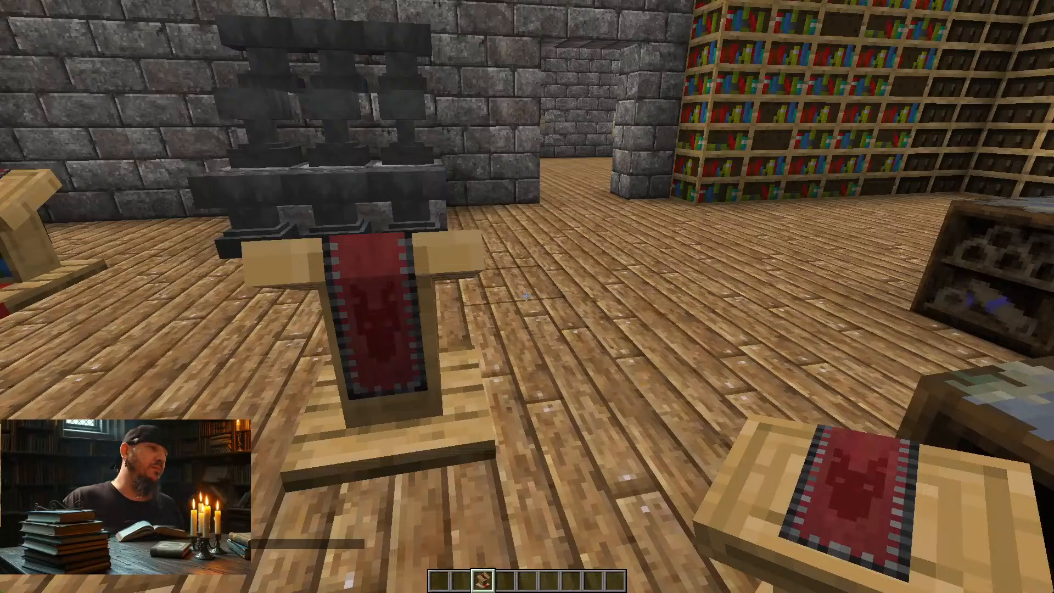
key("s")
key("a")
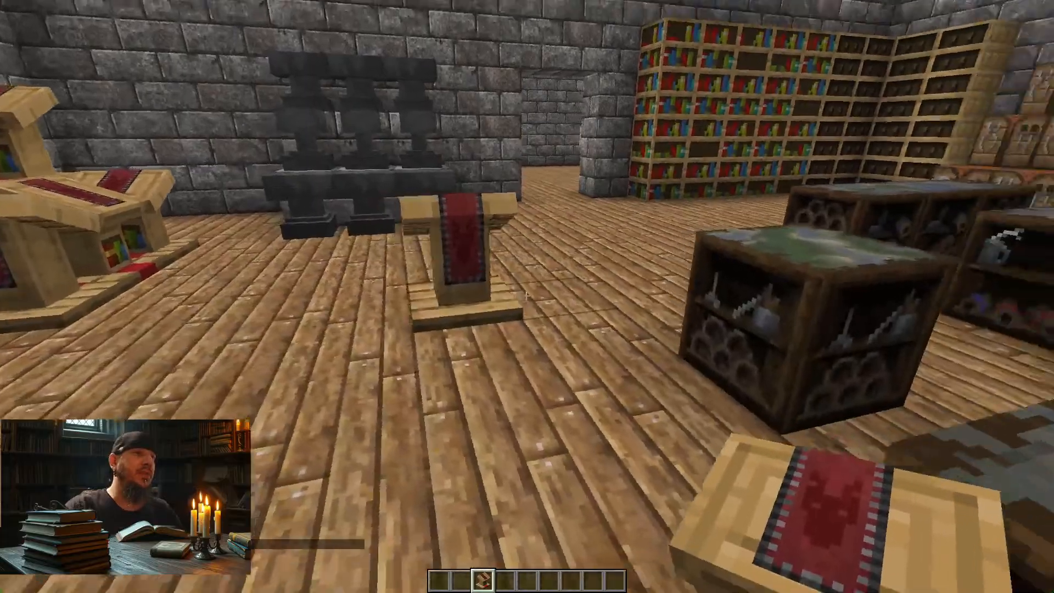
key("w")
key("a")
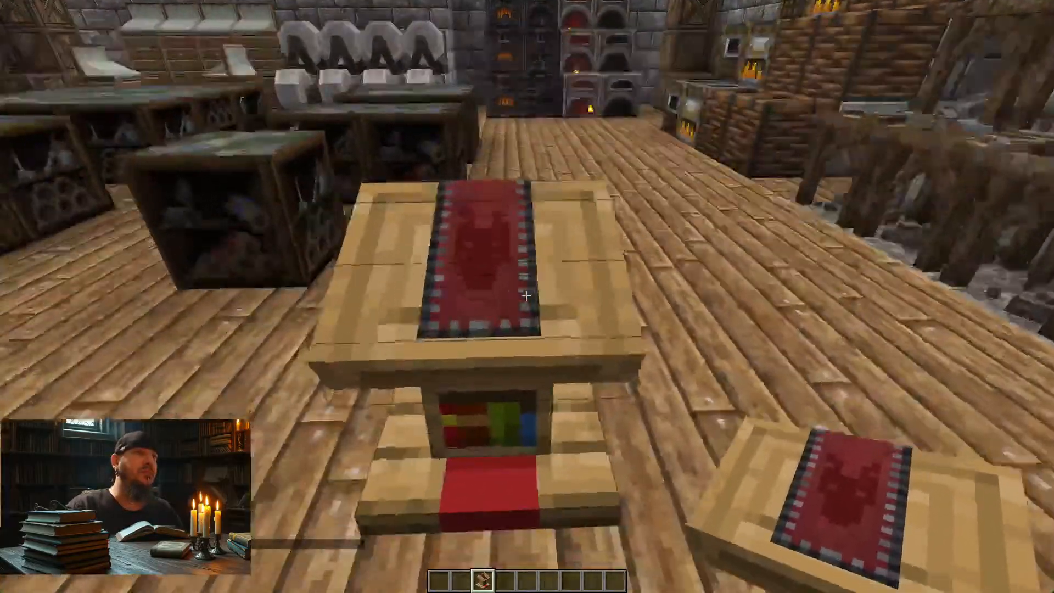
key("w")
key("s")
key("w")
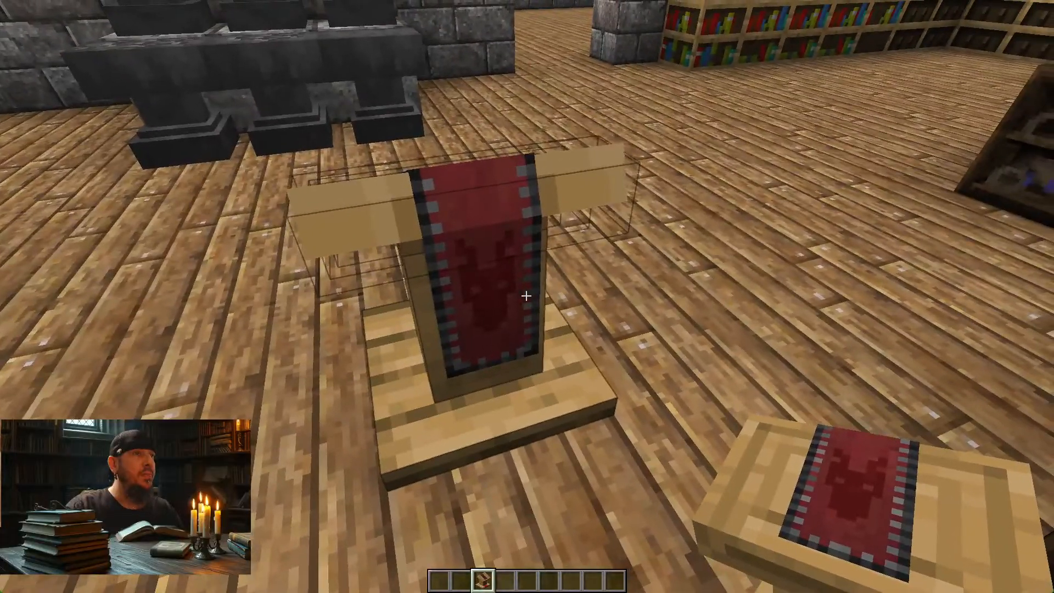
key("w")
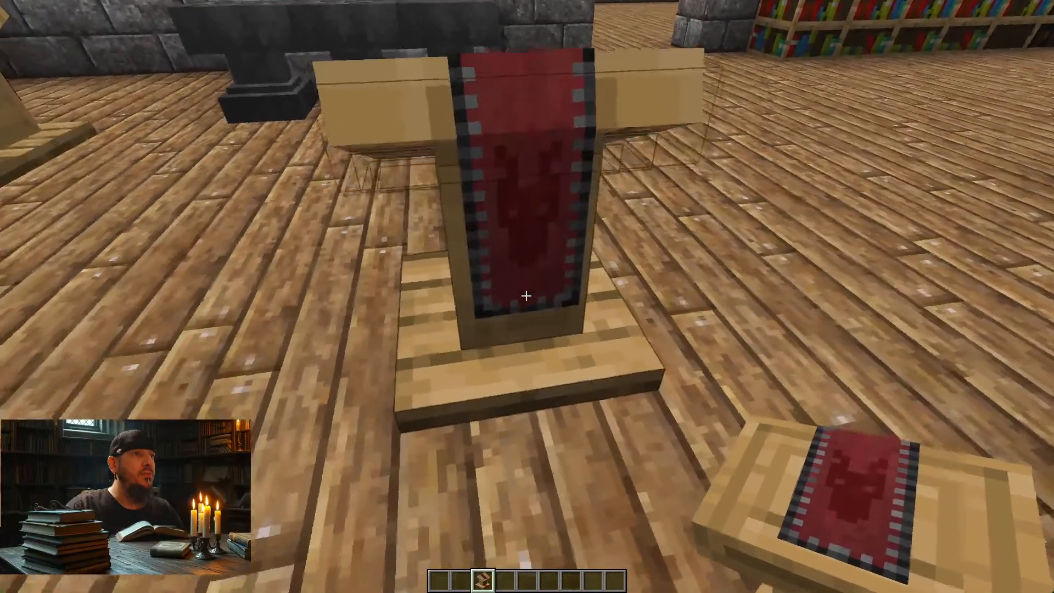
key("a")
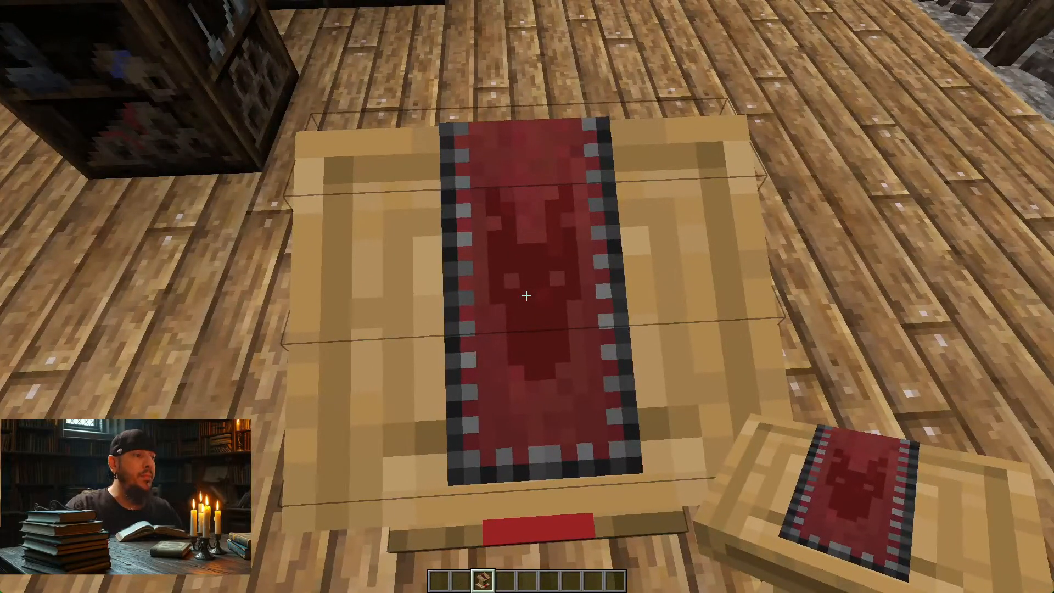
Step: Back in Photoshop, select Layer 4 and toggle the visibility of Layer 5 and Layer 4 to check what each contributes
key("alt+Tab")
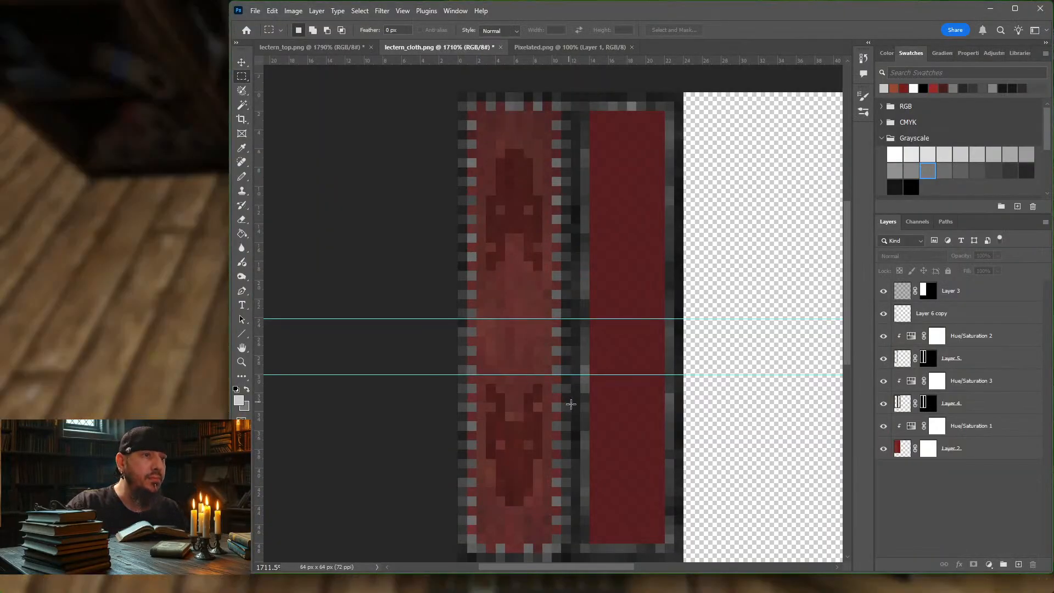
left_click(986, 412)
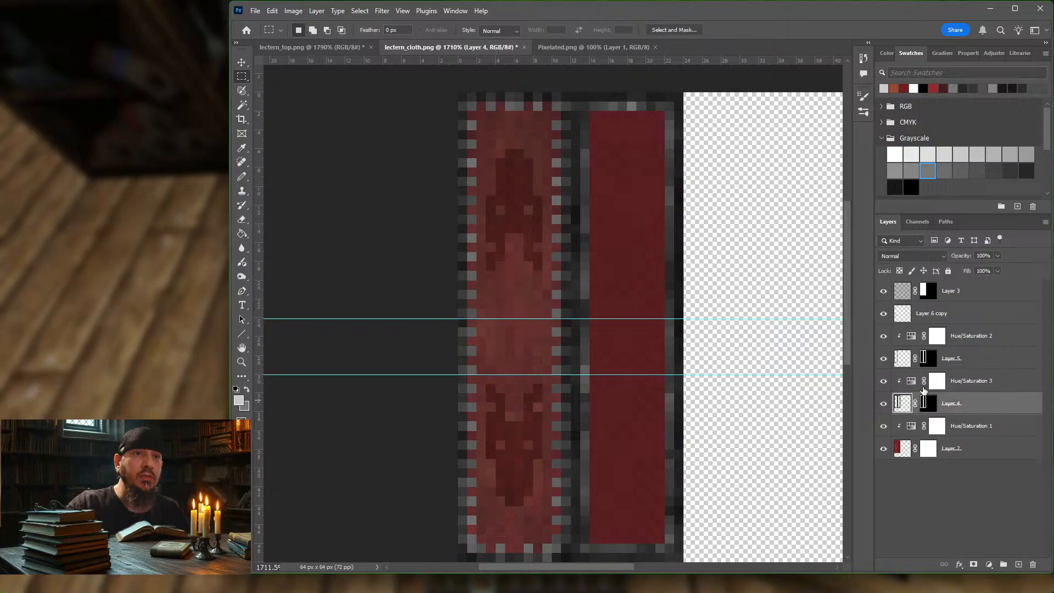
left_click(883, 359)
left_click(884, 359)
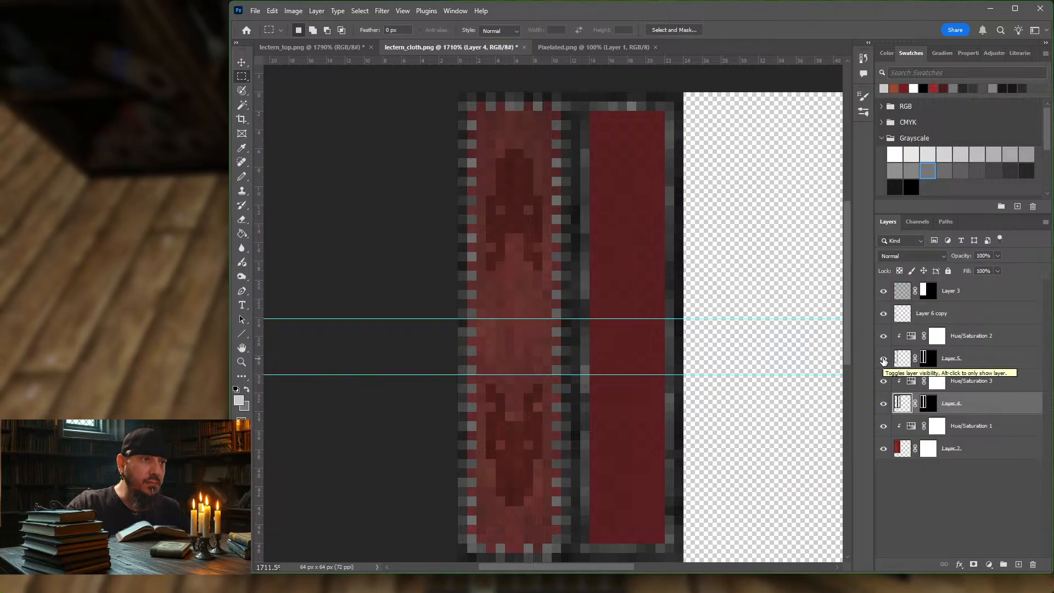
left_click(884, 404)
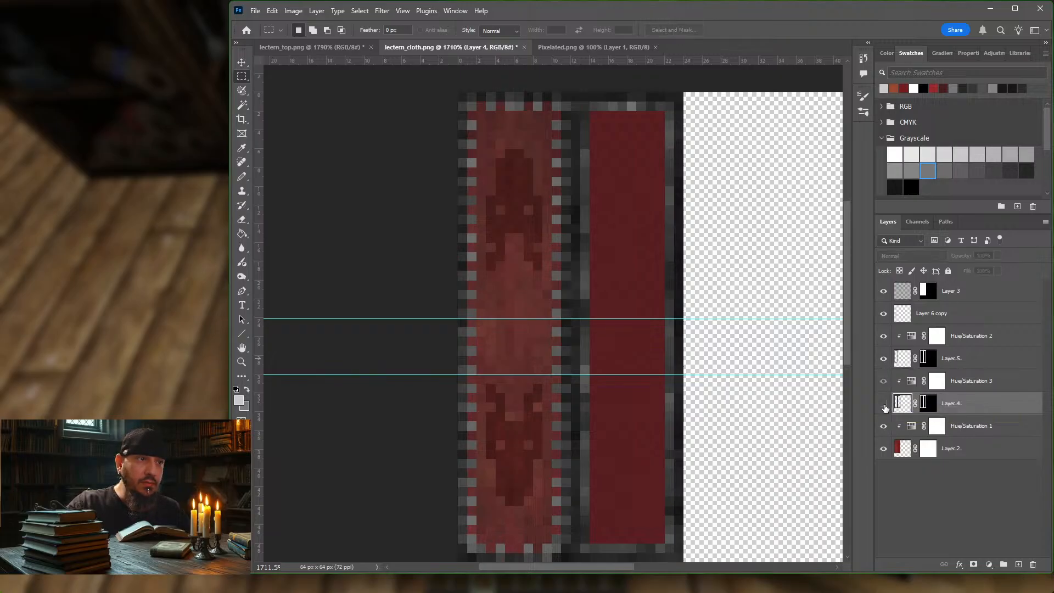
left_click(884, 403)
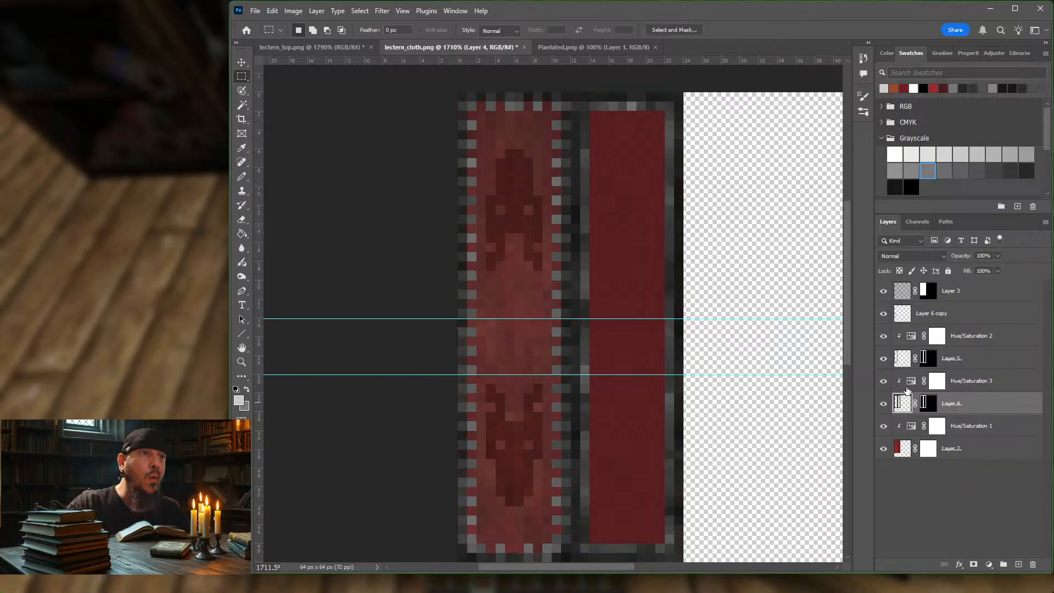
Step: Choose the Pencil tool and sample a dark grey pixel from the cloth's border as its foreground colour
left_click(242, 176)
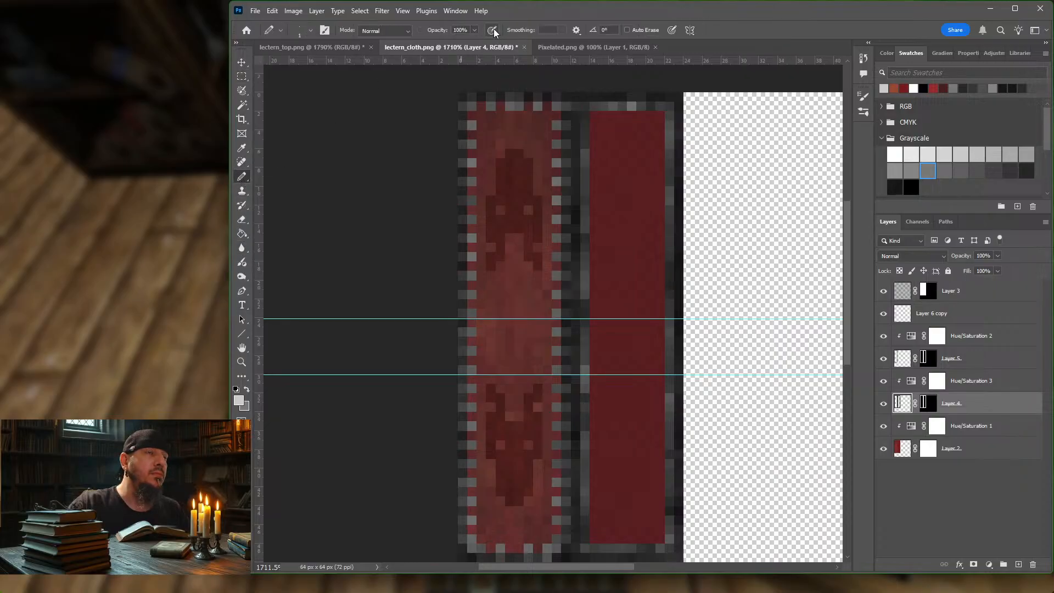
left_click(238, 400)
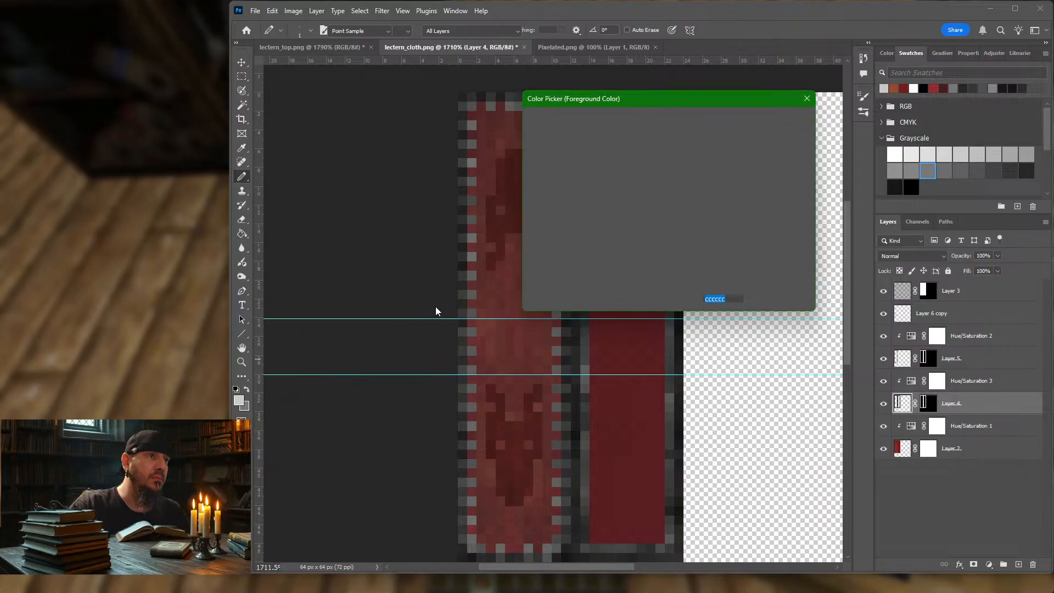
left_click(468, 259)
left_click(779, 120)
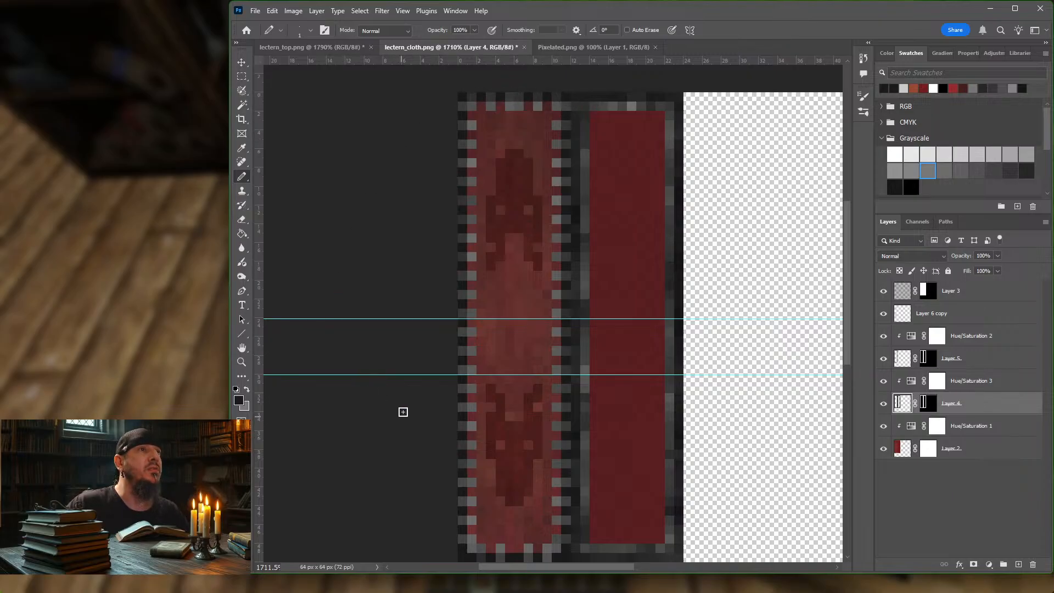
Step: Toggle Layer 5's visibility to compare, hide Layer 4, and select Layer 5 with a Pencil colour sampled from the border
left_click(883, 358)
left_click(883, 359)
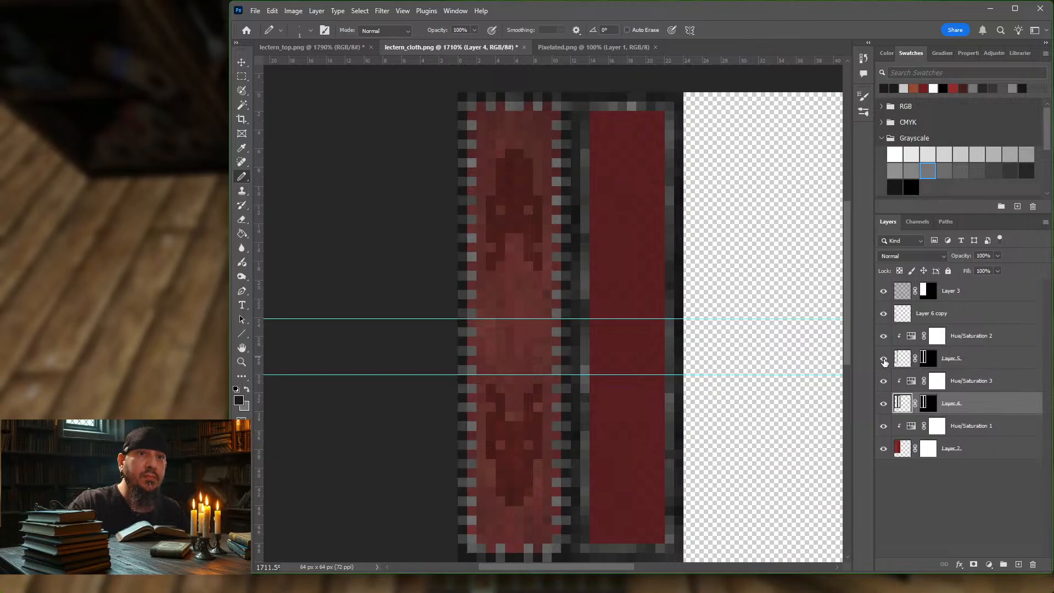
left_click(884, 404)
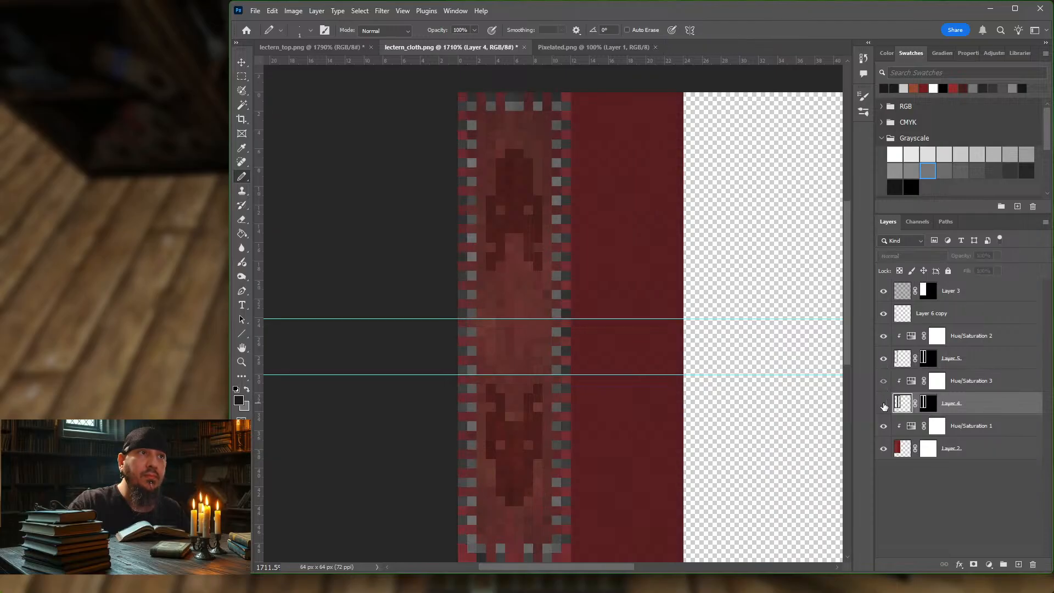
left_click(902, 359)
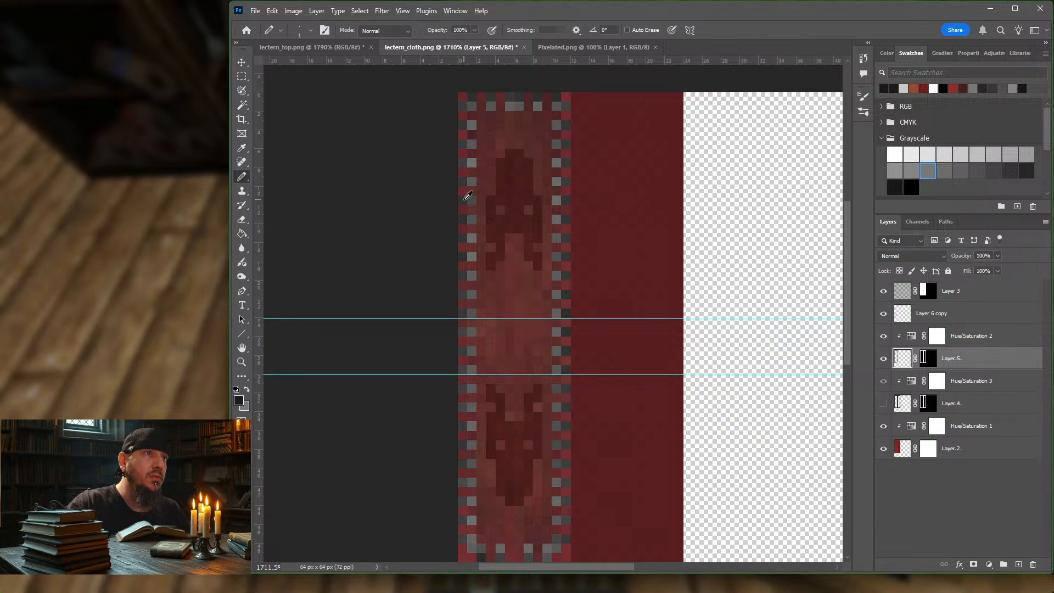
left_click(465, 199, "alt")
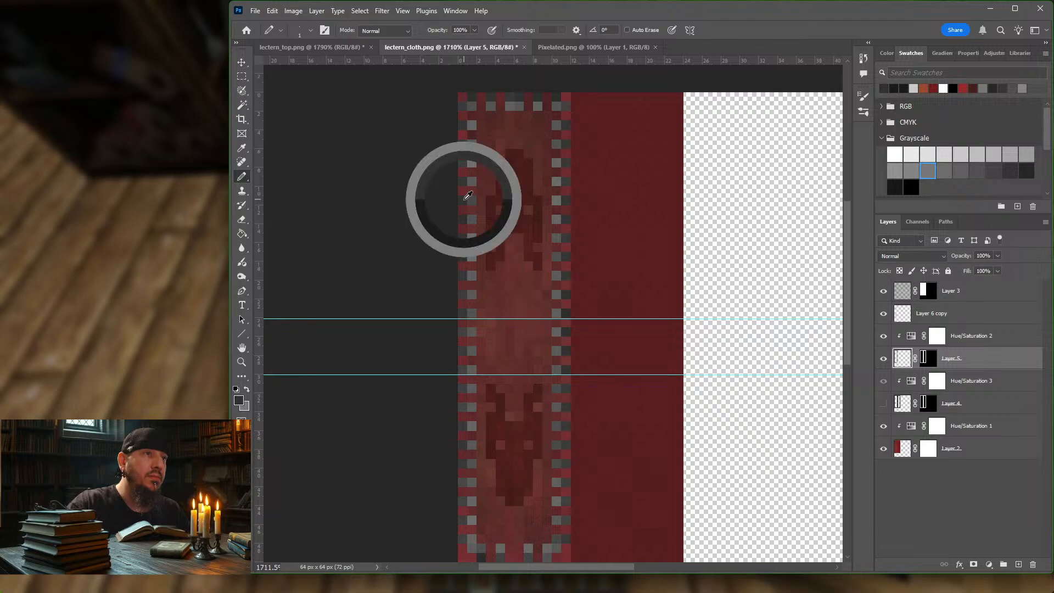
Step: Erase the leftover pixels between Layer 5's border dashes and load the layer's remaining pixels as a selection
left_click(925, 359, "ctrl")
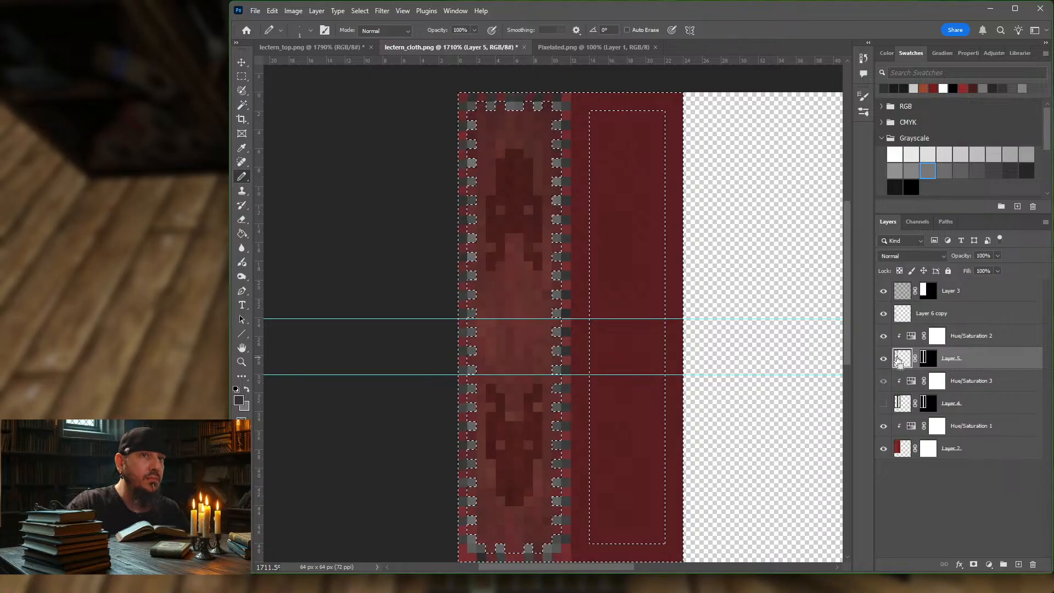
left_click(899, 359, "ctrl")
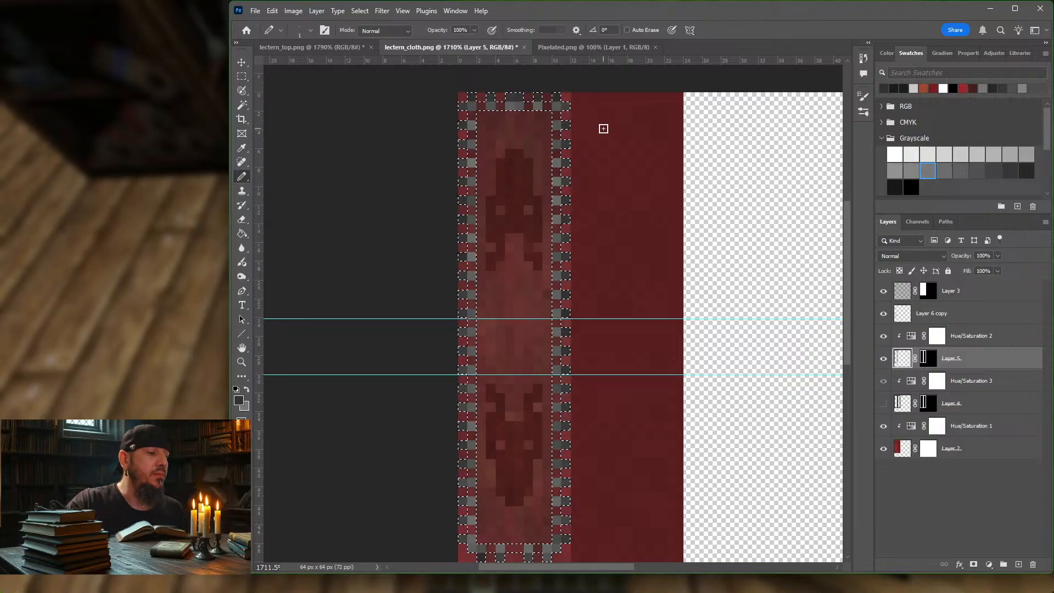
key("e")
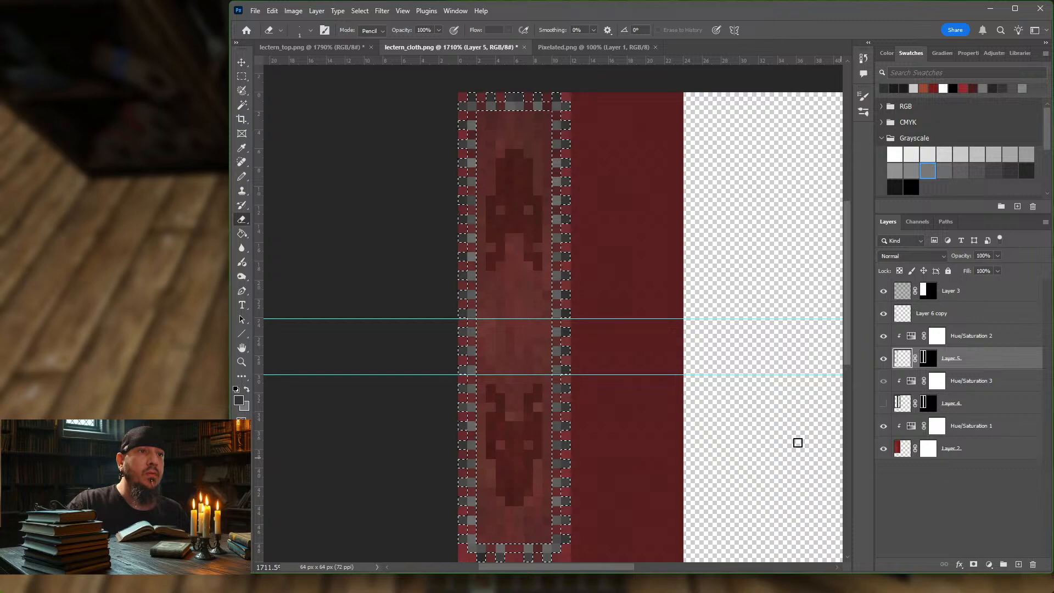
key("ctrl+d")
left_click(901, 358, "ctrl")
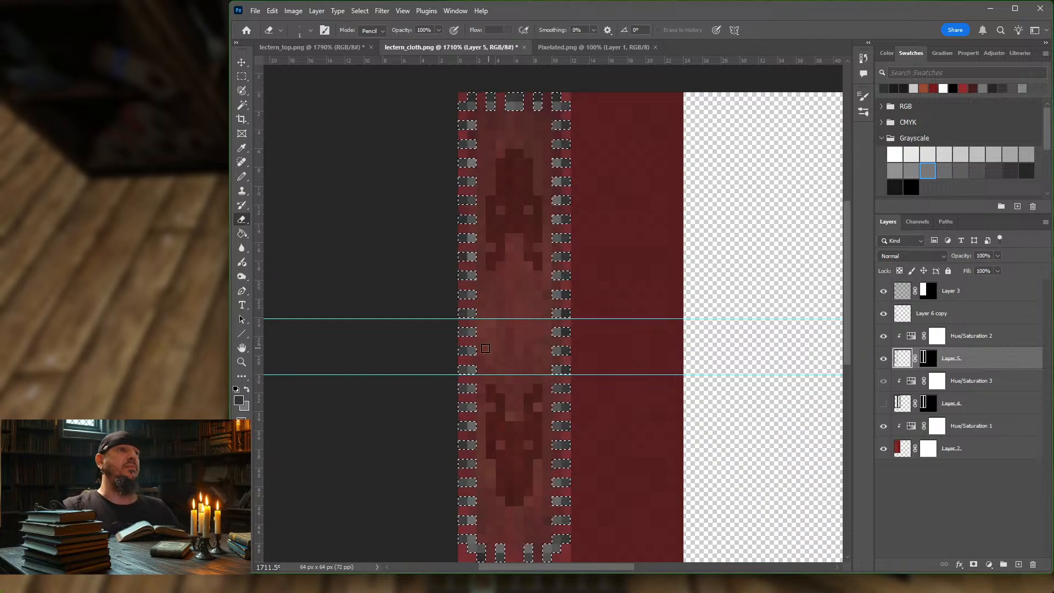
Step: Shade the selected border dashes on Layer 5 with the Pencil tool, using dark tones sampled from the cloth
left_click(241, 176)
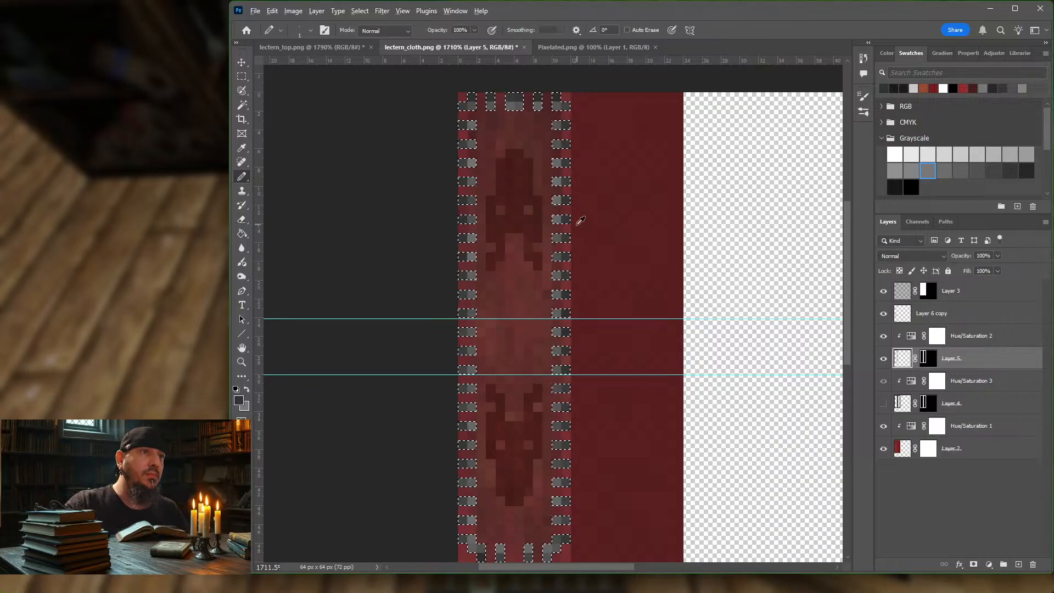
left_click(577, 223, "alt")
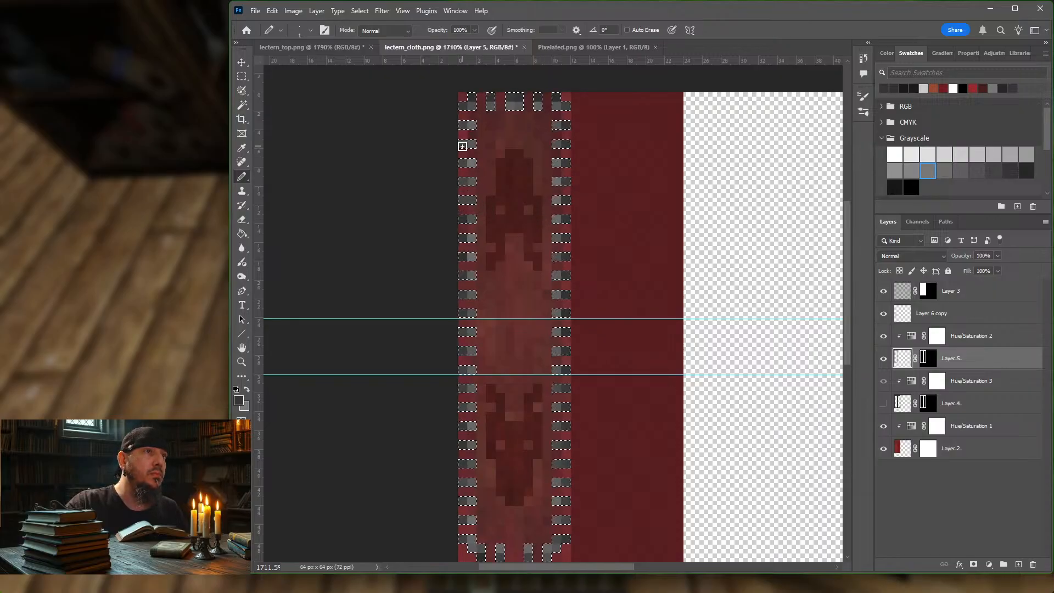
left_click(465, 215, "alt")
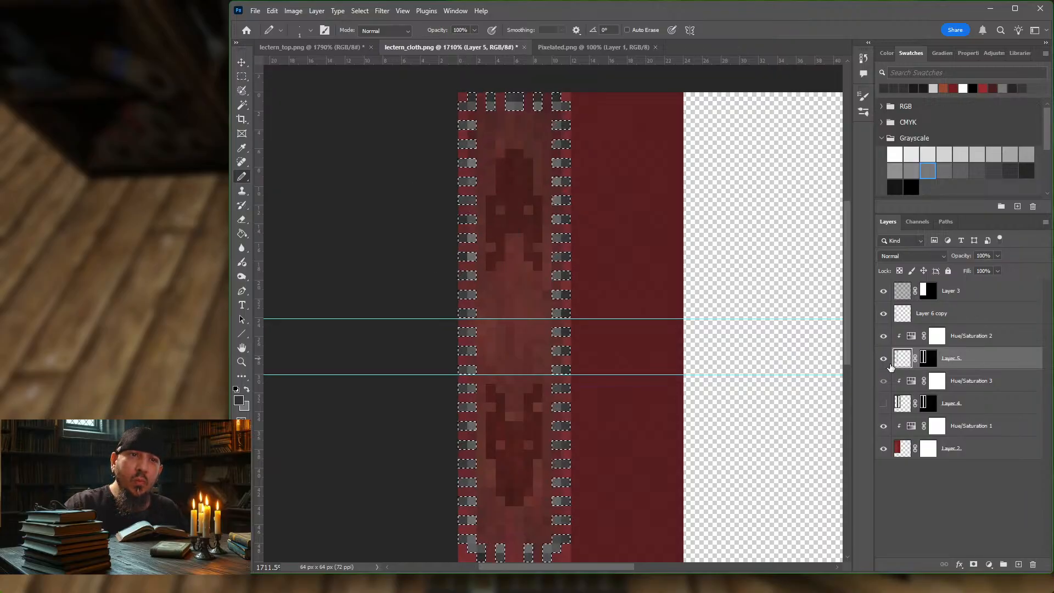
Step: Hide the pattern, emblem, base and Layer 4 layers to inspect Layer 5's border dashes on their own
left_click(883, 291)
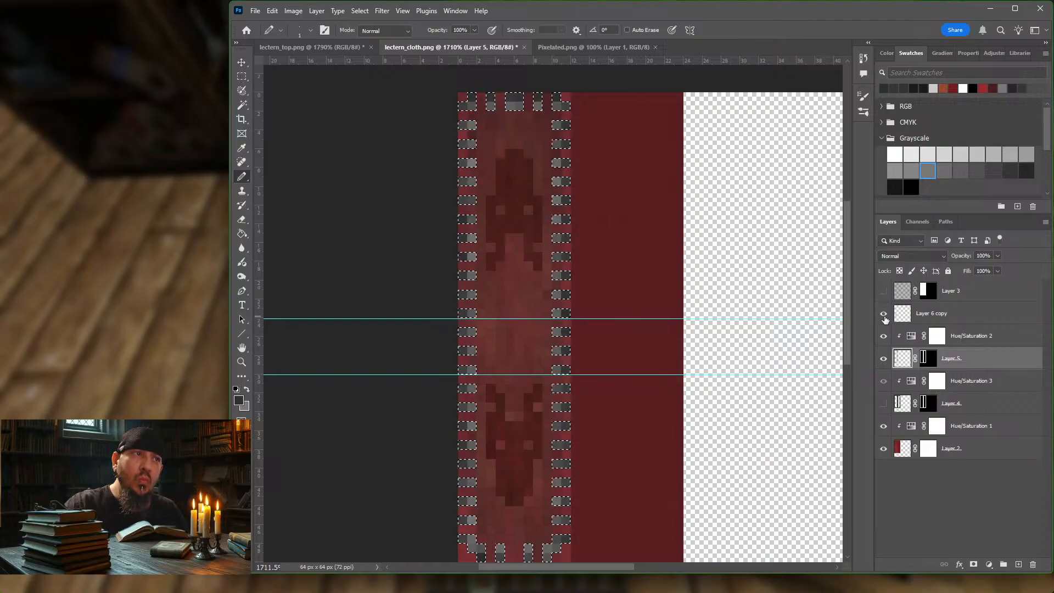
left_click(883, 313)
left_click(884, 336)
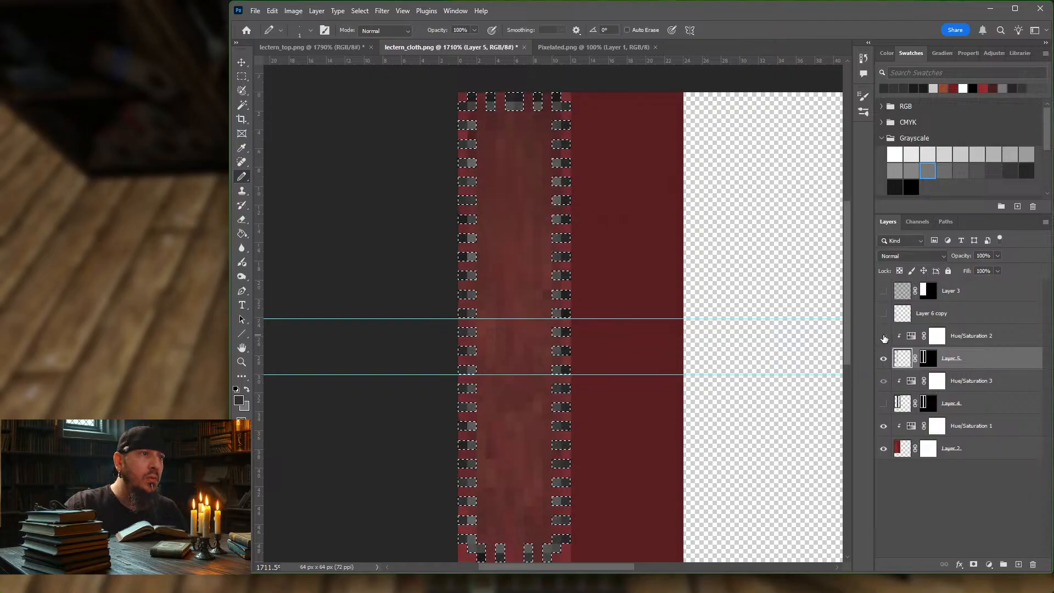
left_click(883, 381)
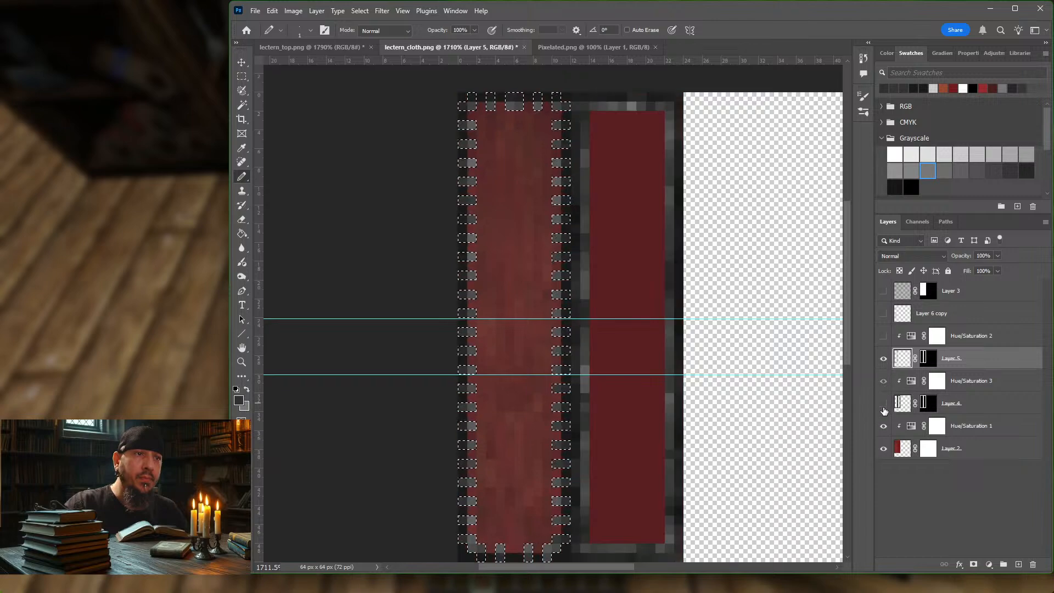
left_click(884, 426)
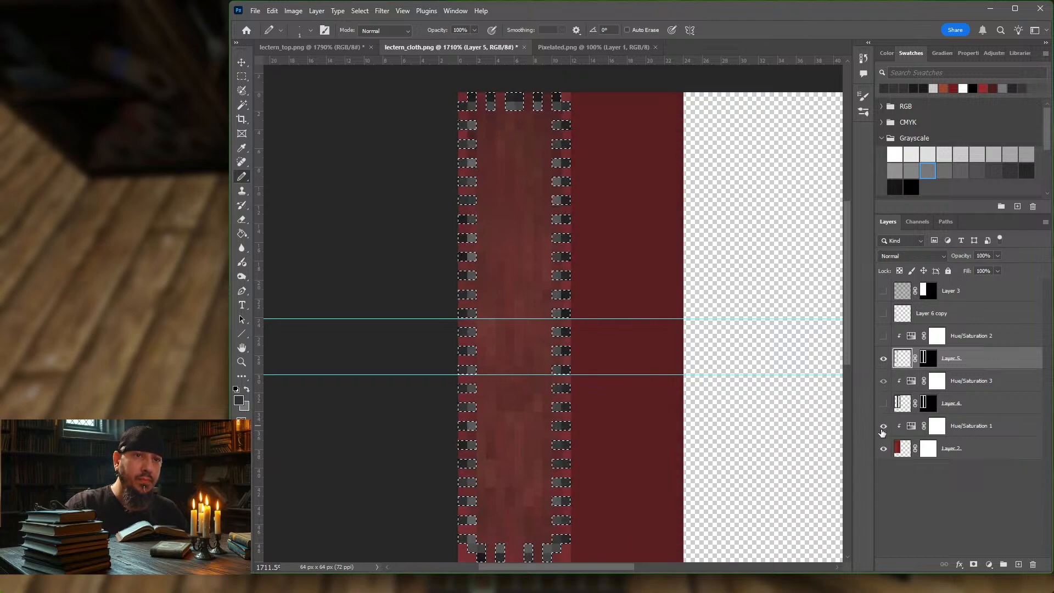
left_click(884, 449)
left_click(884, 427)
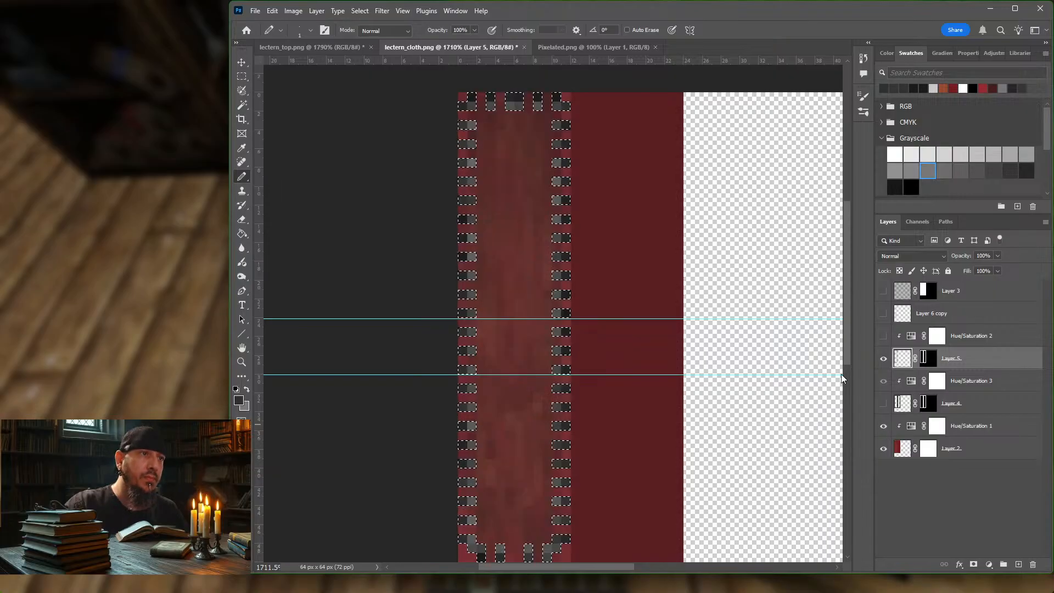
left_click(885, 428)
left_click(885, 449)
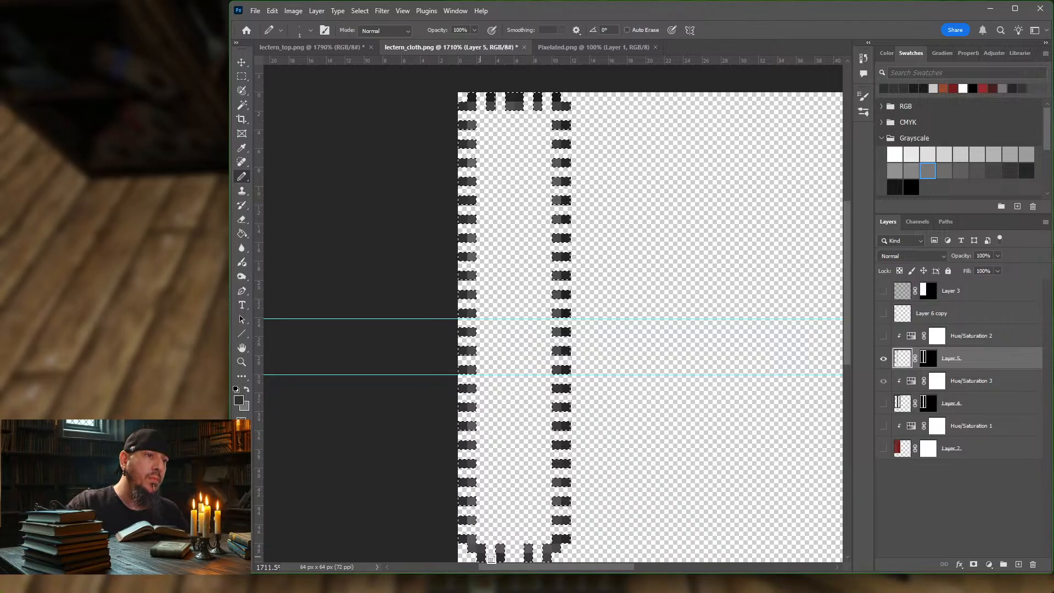
Step: Touch up the pixels at the isolated border's lower corner and make all the cloth's layers visible again
left_click_drag(559, 562, 568, 549)
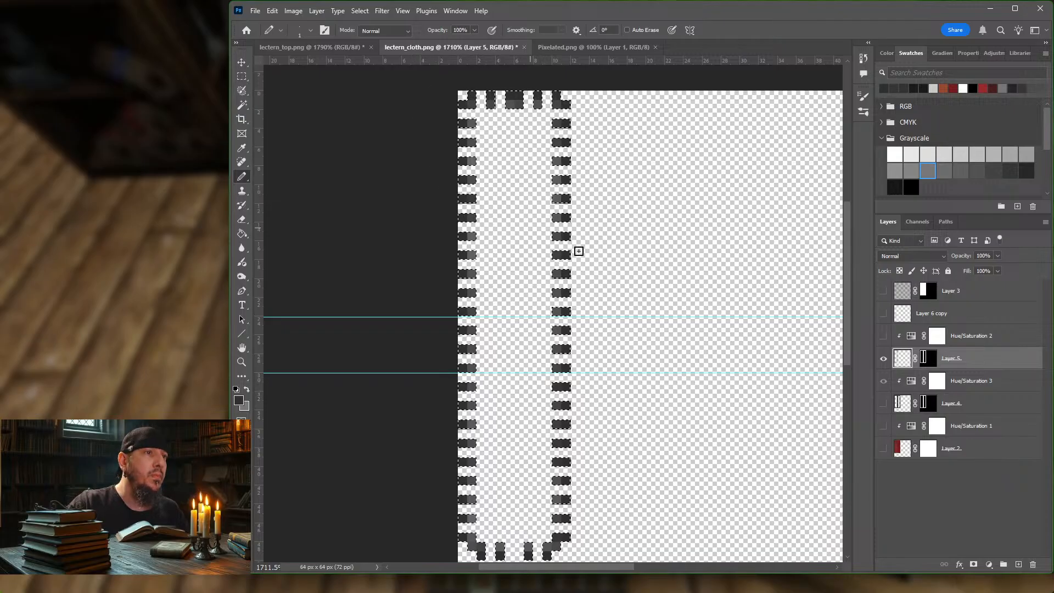
left_click_drag(883, 380, 883, 449)
left_click(883, 313)
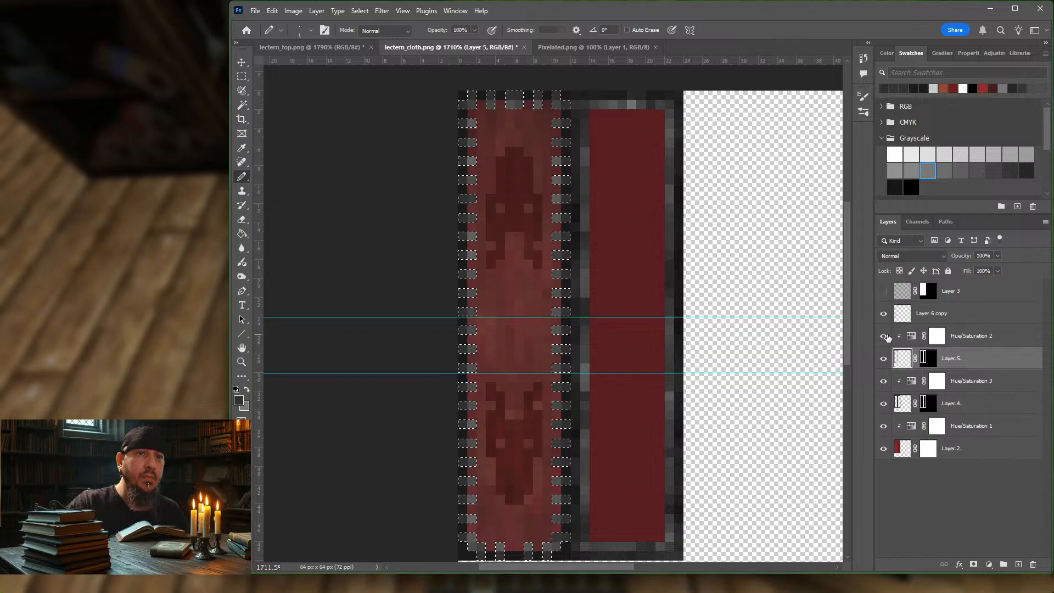
left_click(883, 291)
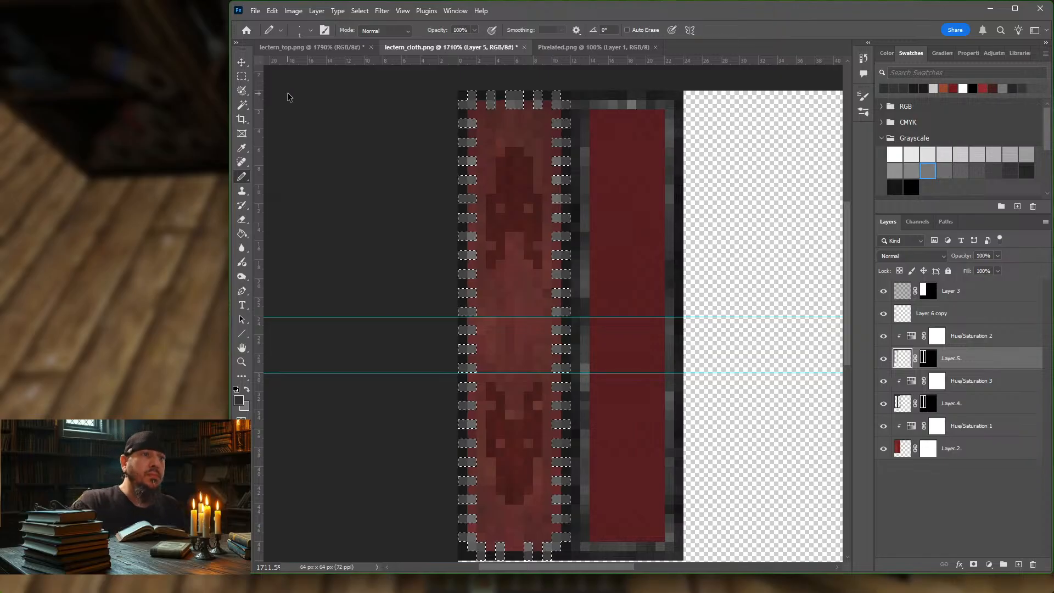
Step: Export the cloth with the reworked border for web as PNG-8, overwriting lectern_cloth.png in the block folder
key("ctrl+alt+shift+s")
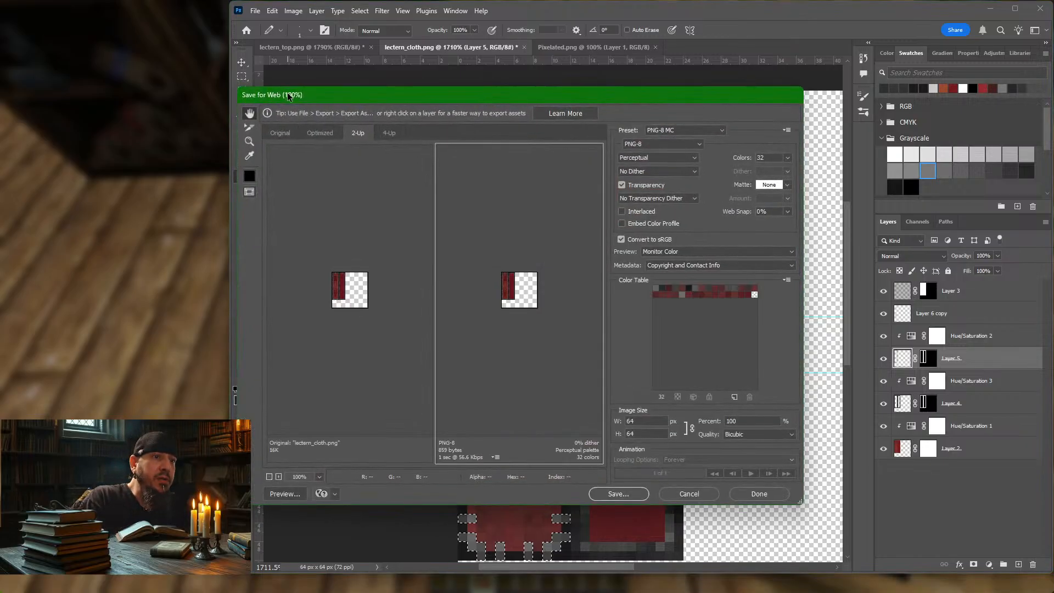
key("Return")
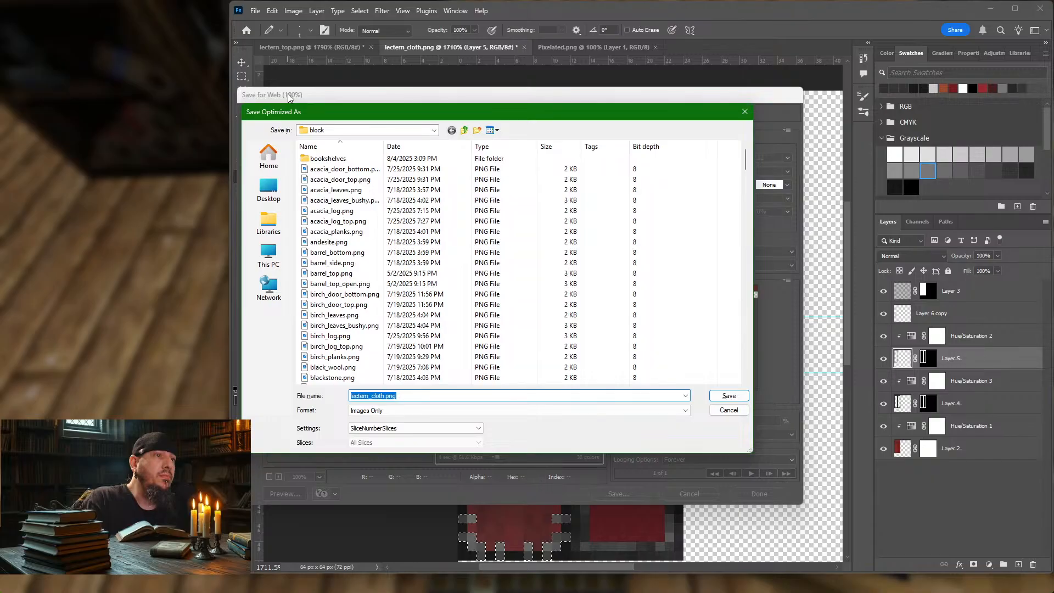
key("Return")
key("Return")
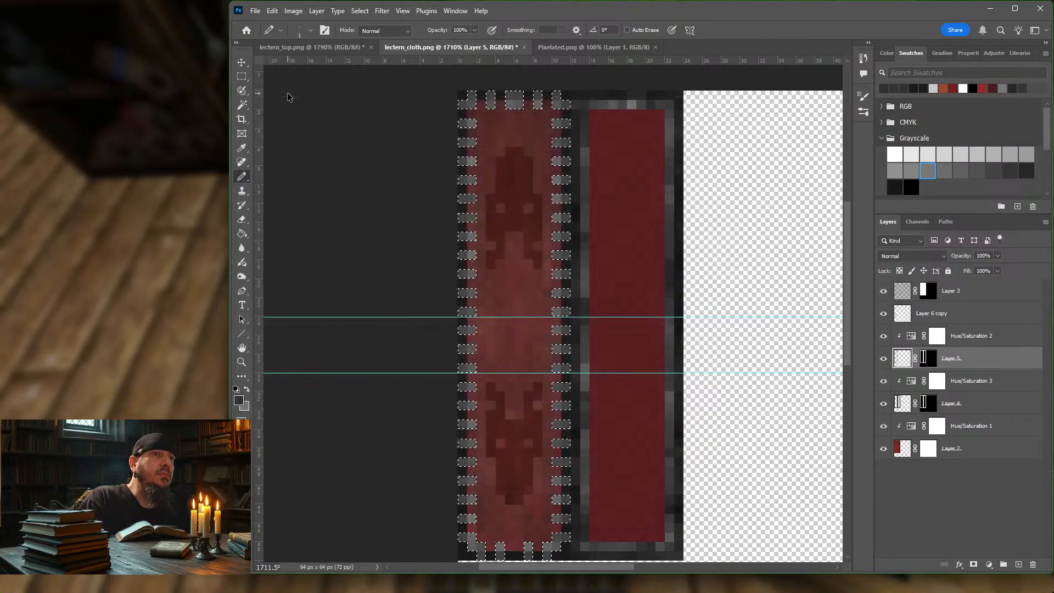
Step: Switch to Minecraft, resume the game and examine the cloth on the lectern's top and back from several angles
left_click(125, 182)
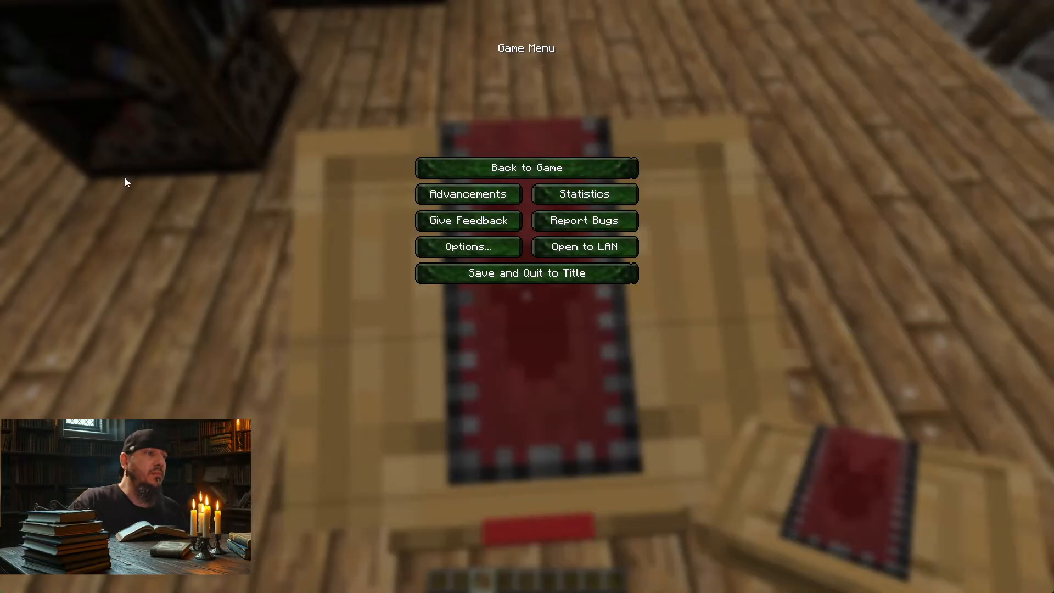
key("Escape")
key("s")
key("w")
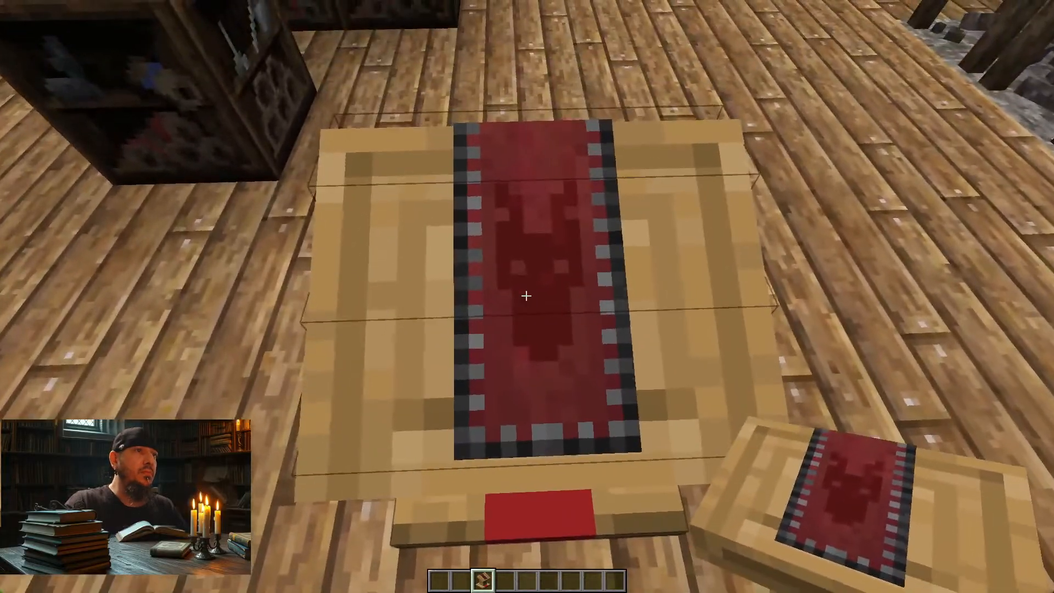
key("d")
key("d")
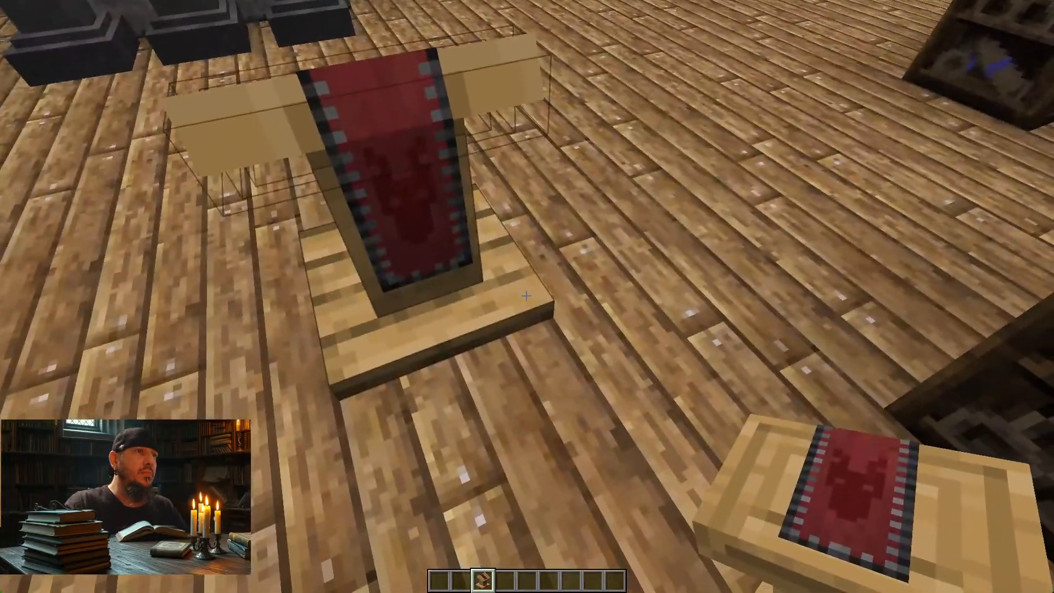
key("w")
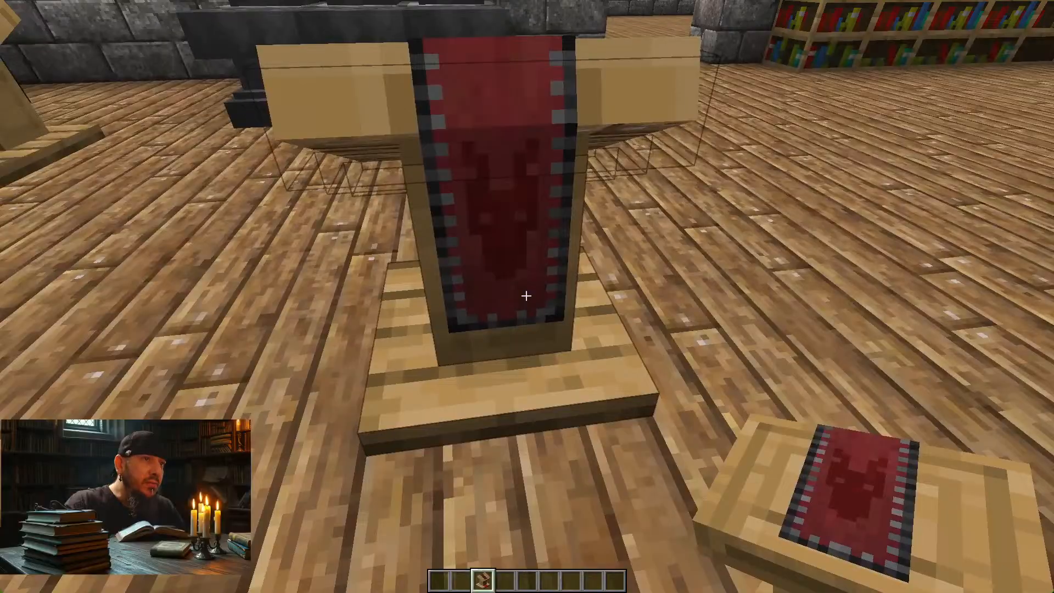
key("a")
key("w")
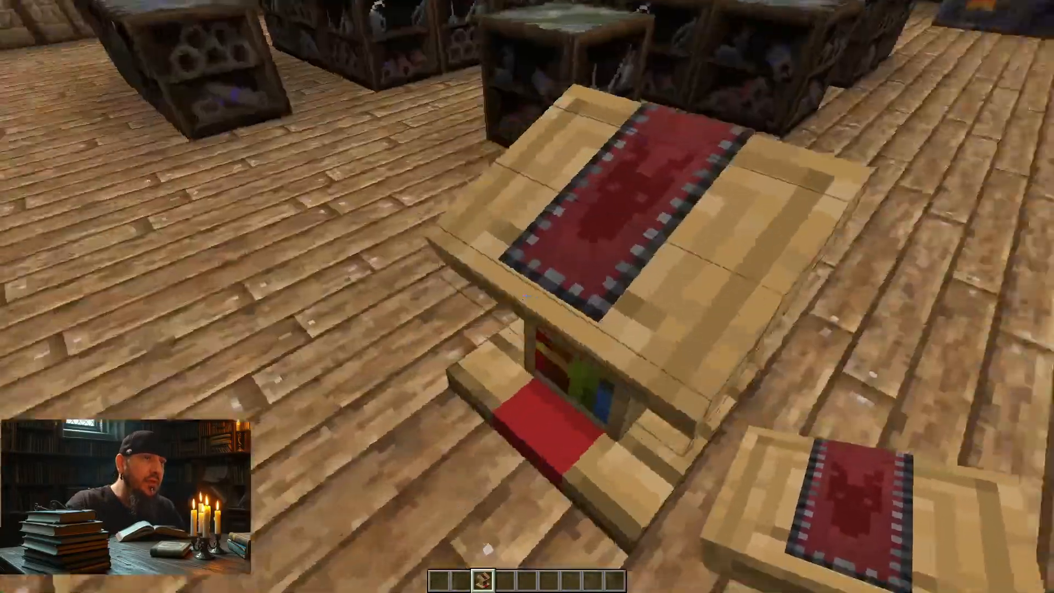
key("a")
key("w")
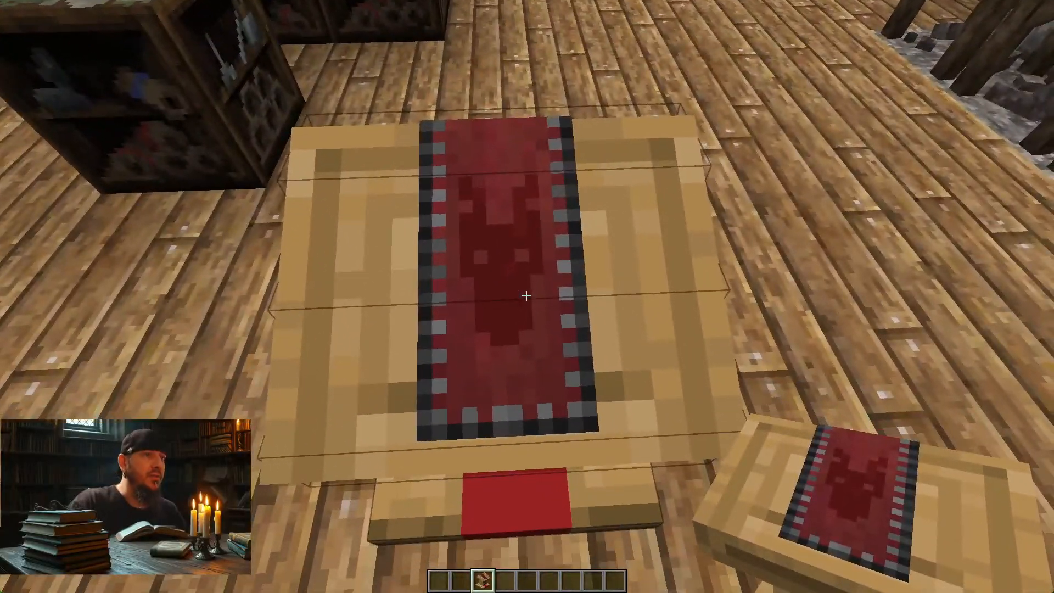
key("s")
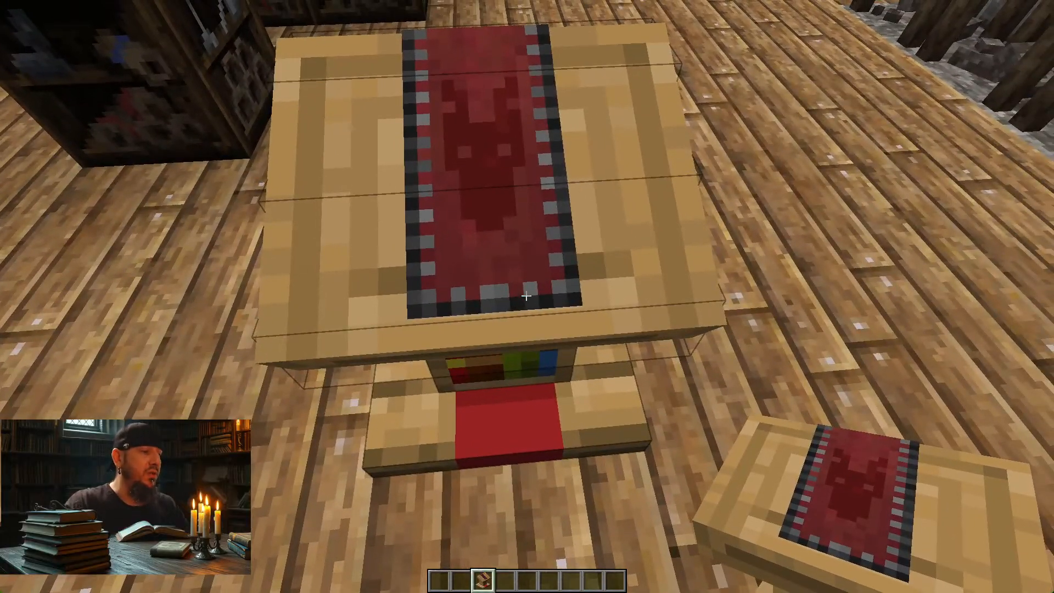
Step: Reload the resource packs and examine the updated cloth border on the lectern's top, side and back
key("F3+t")
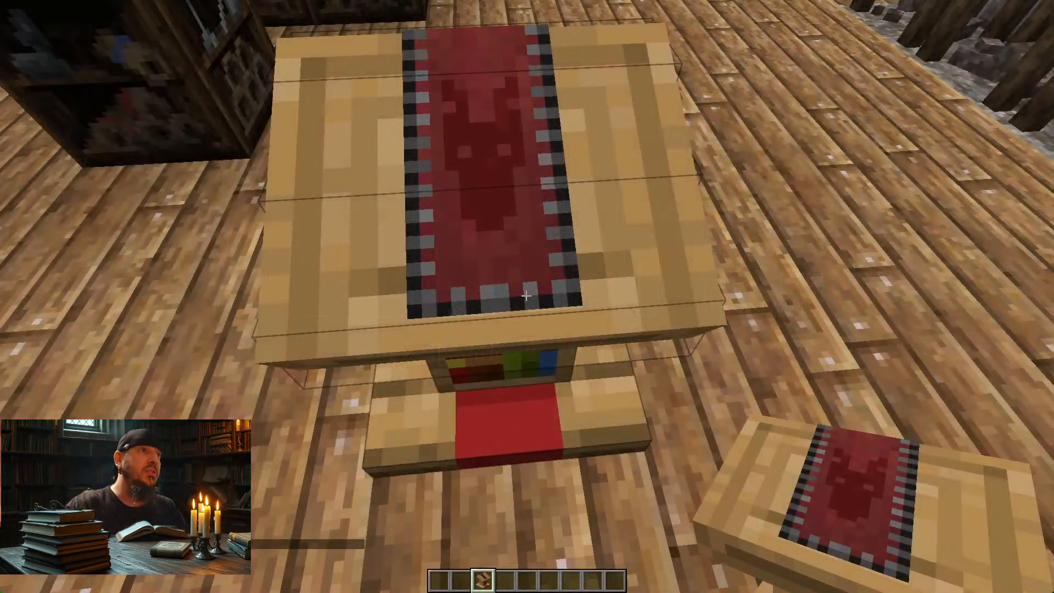
key("w")
key("d")
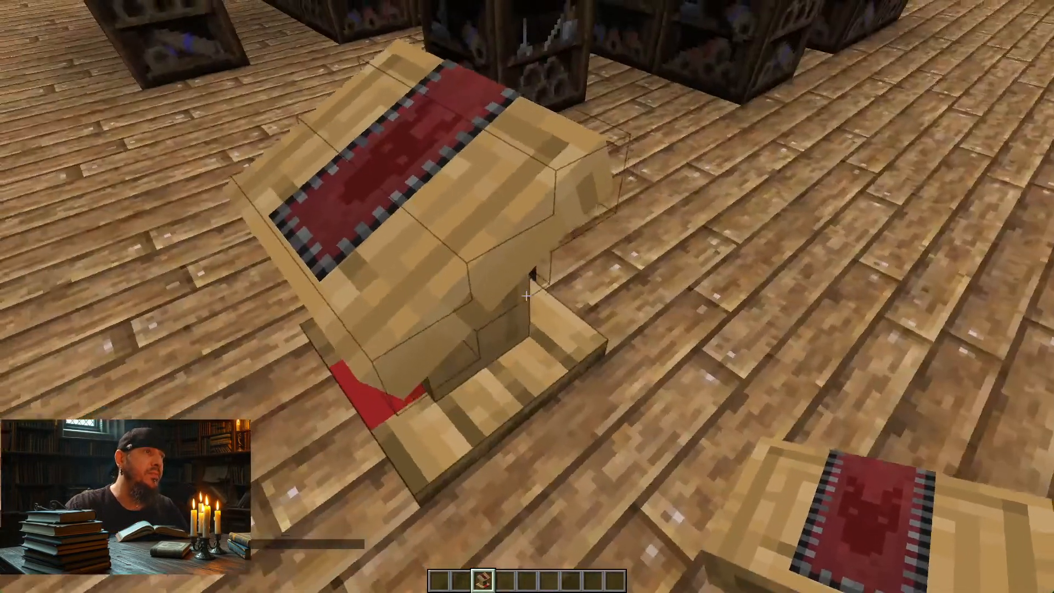
key("d")
key("s")
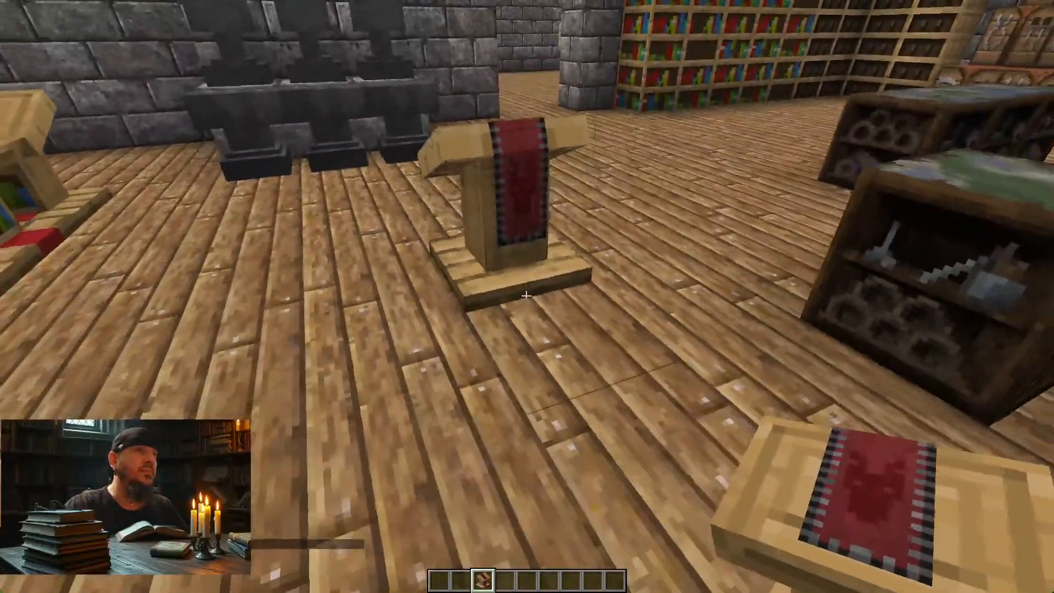
key("w")
key("d")
key("a")
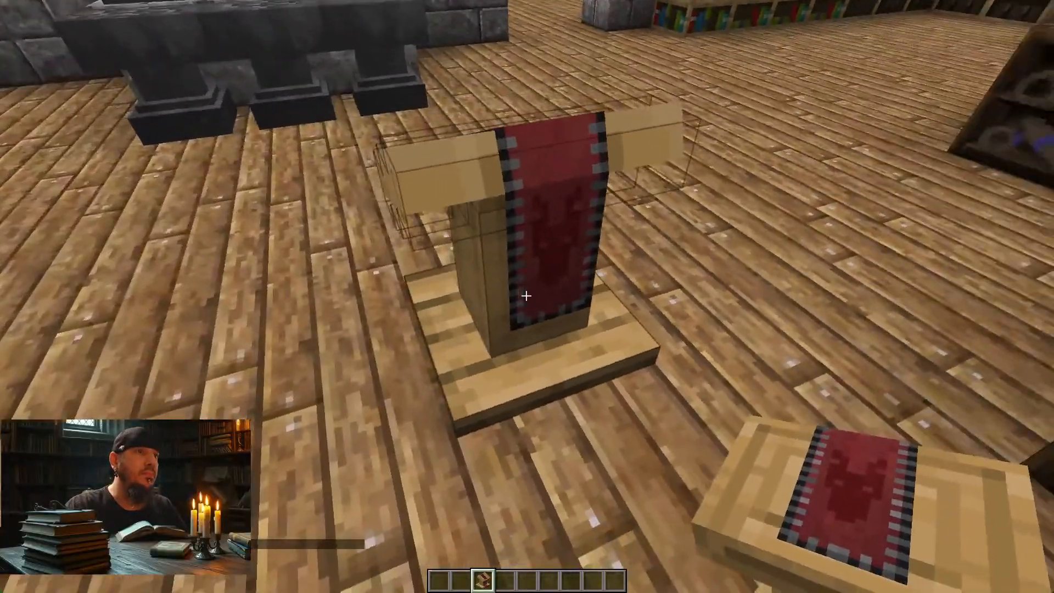
key("a")
key("w")
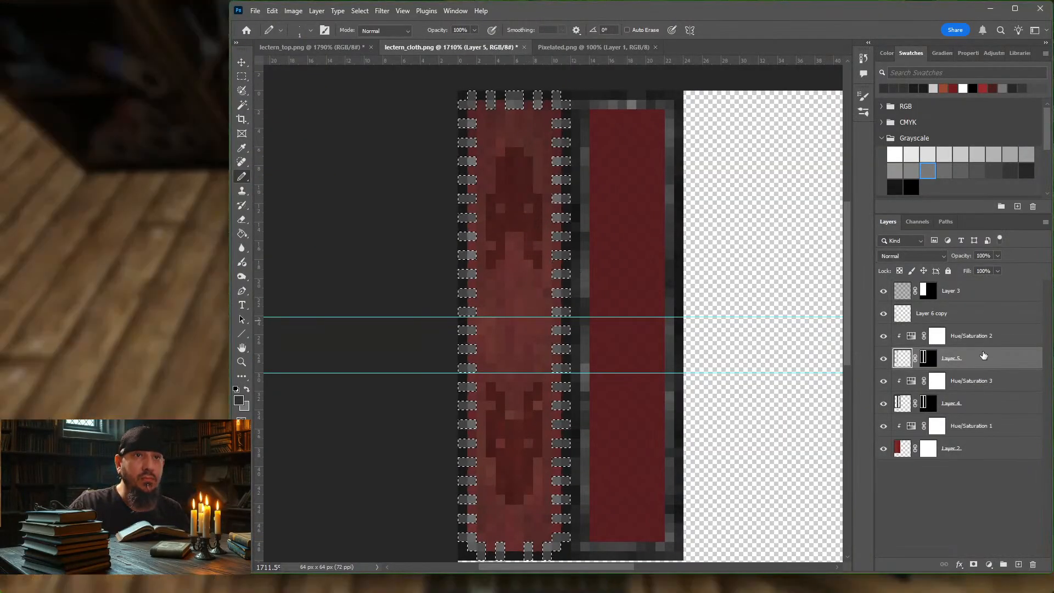
Step: Compare the cloth with and without Layer 6 copy's emblems, and set that layer's opacity to 54%
left_click(980, 314)
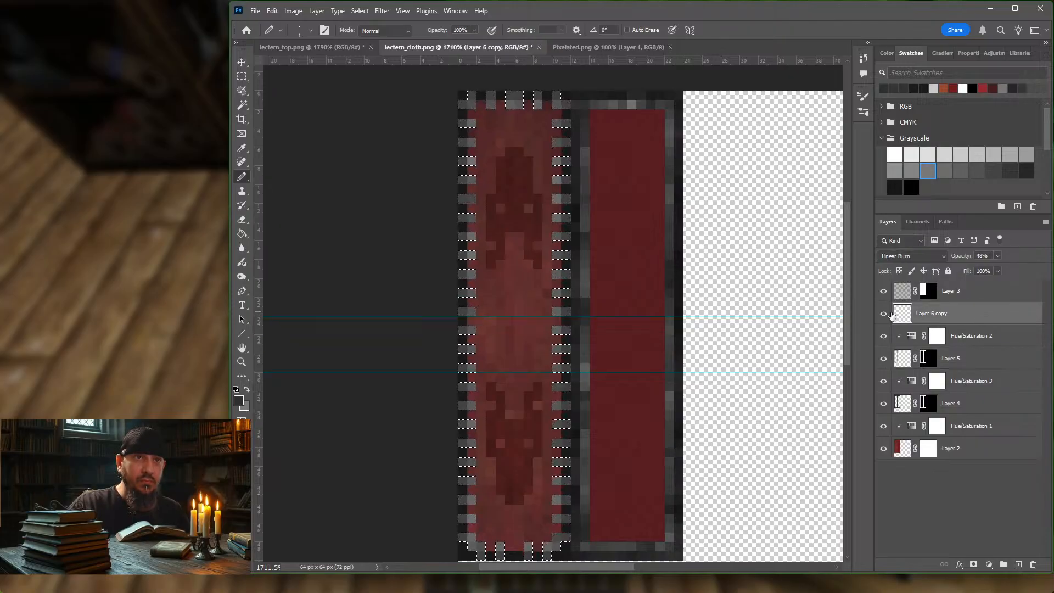
left_click(884, 313)
left_click(884, 314)
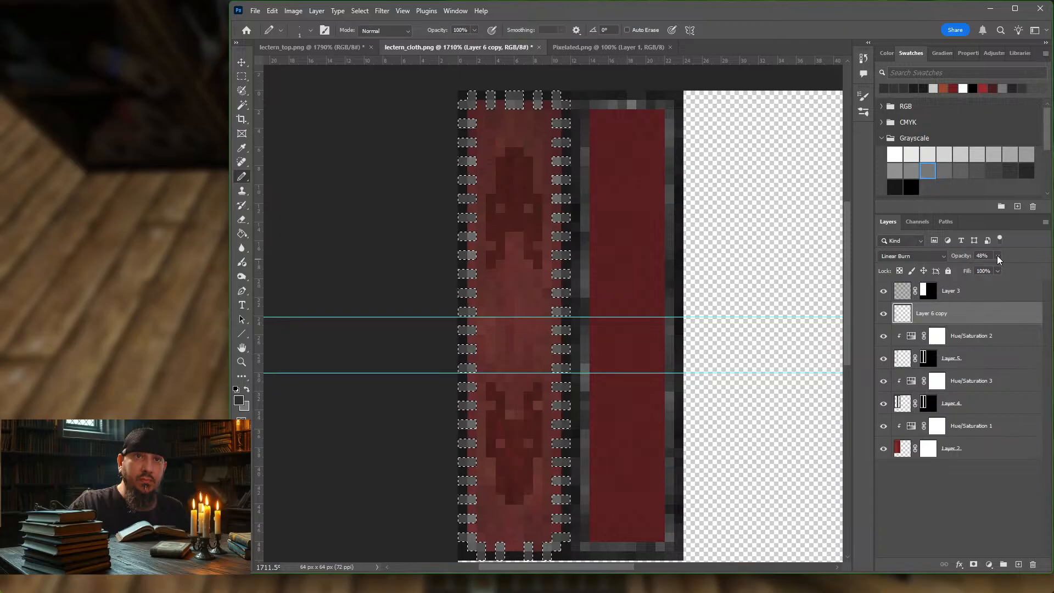
left_click_drag(996, 255, 999, 267)
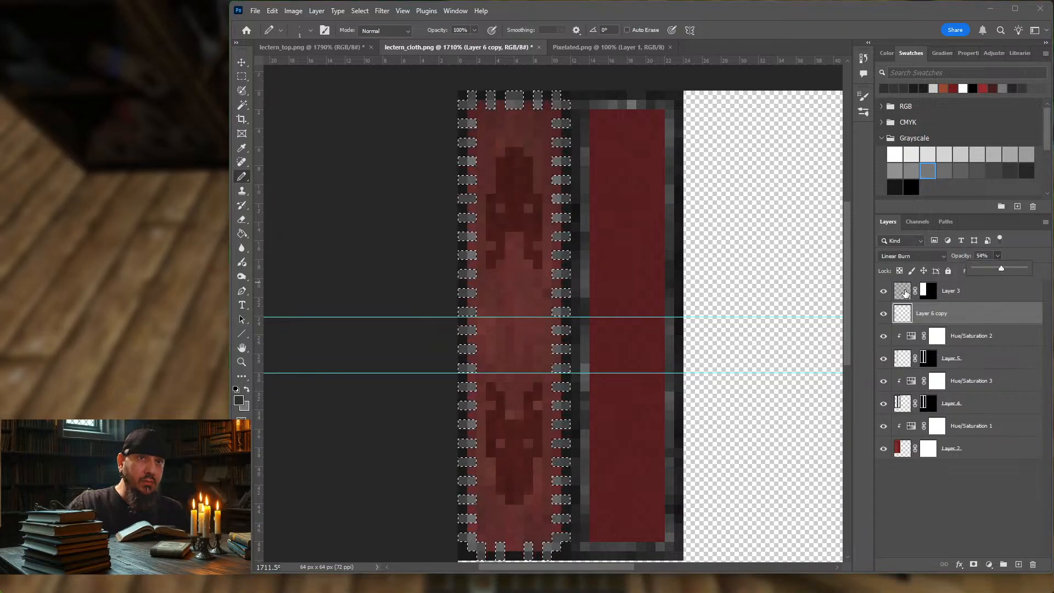
Step: Set the Soft Light noise layer, Layer 3, to 16% opacity
left_click(905, 293)
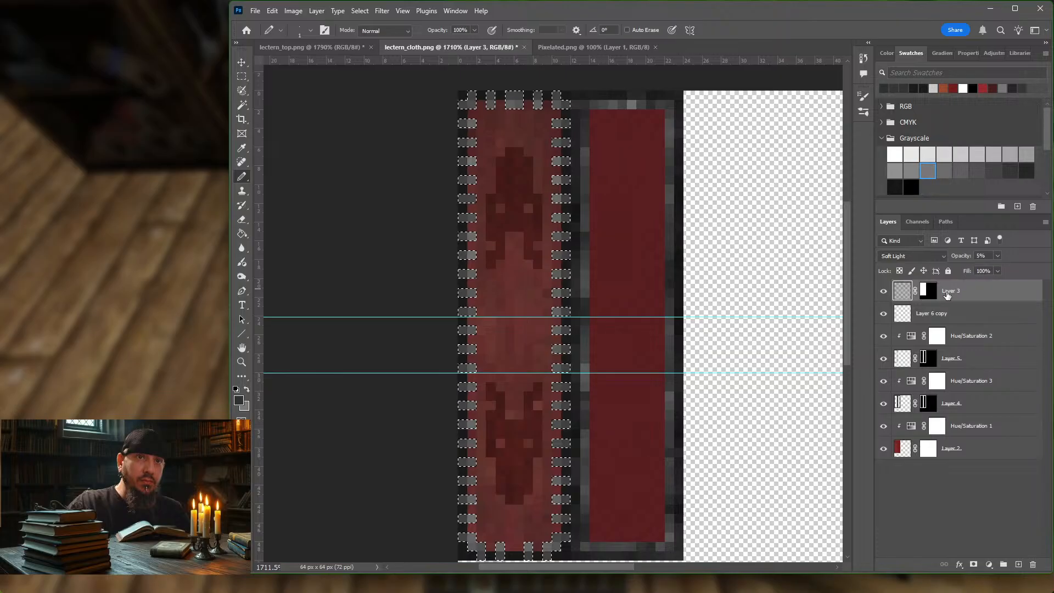
left_click(997, 271)
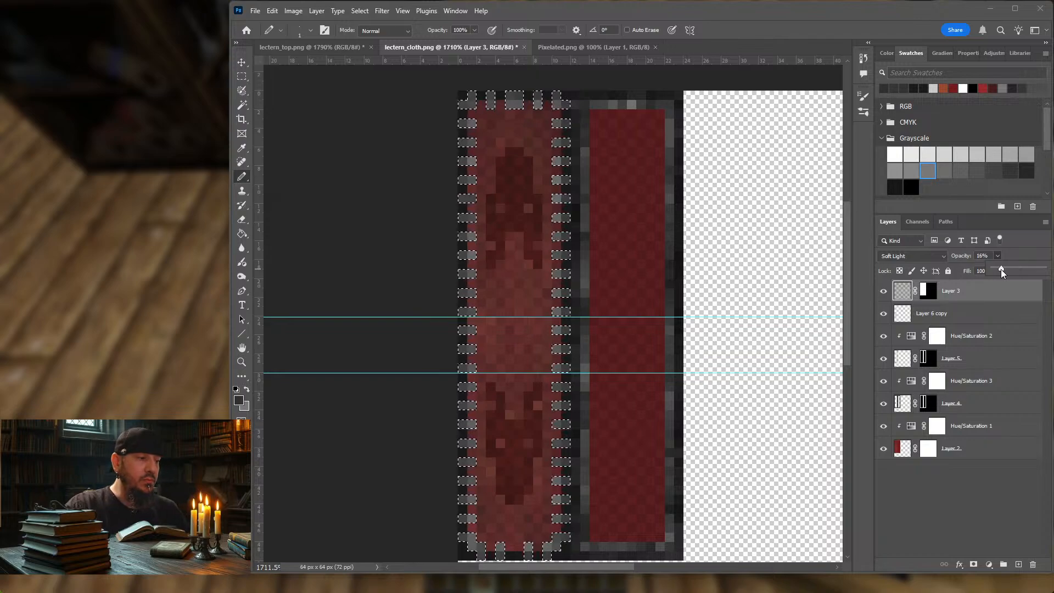
key("Return")
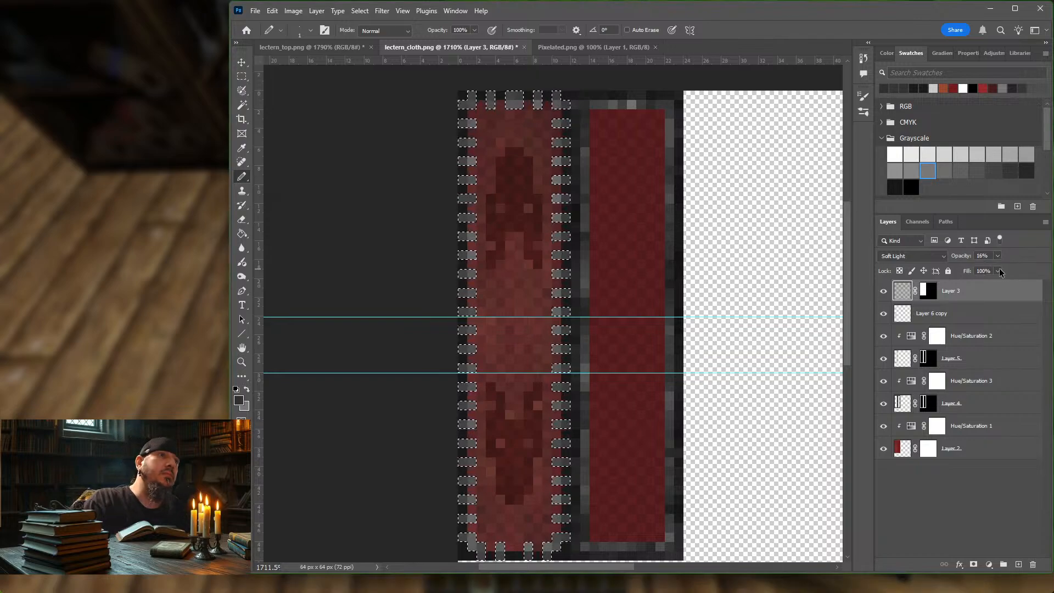
Step: Export the cloth for web as PNG-8 with the stronger noise, overwriting lectern_cloth.png
key("ctrl+alt+shift+s")
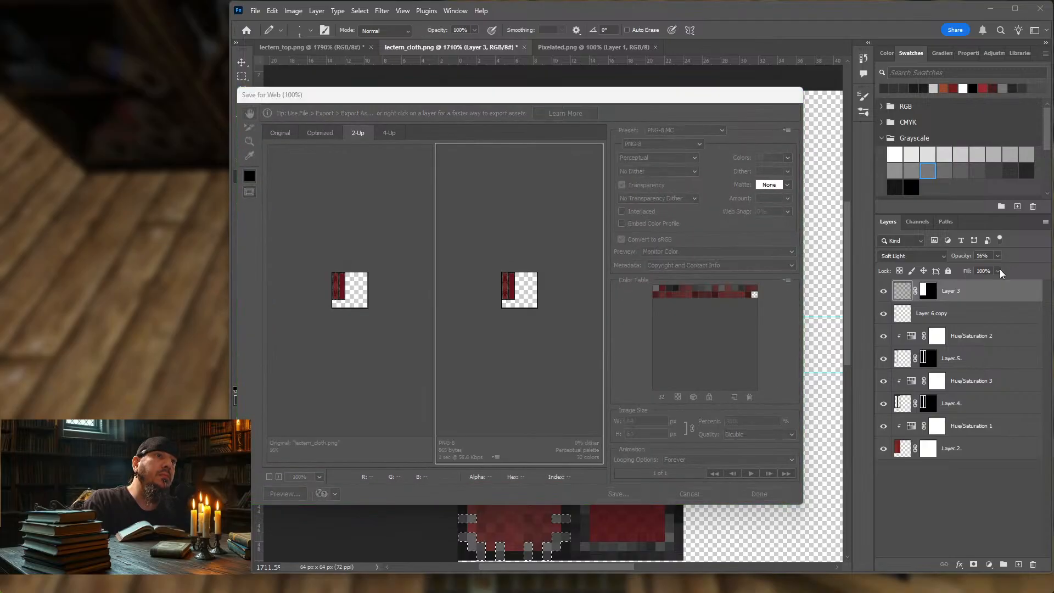
key("Return")
key("Return")
key("Return")
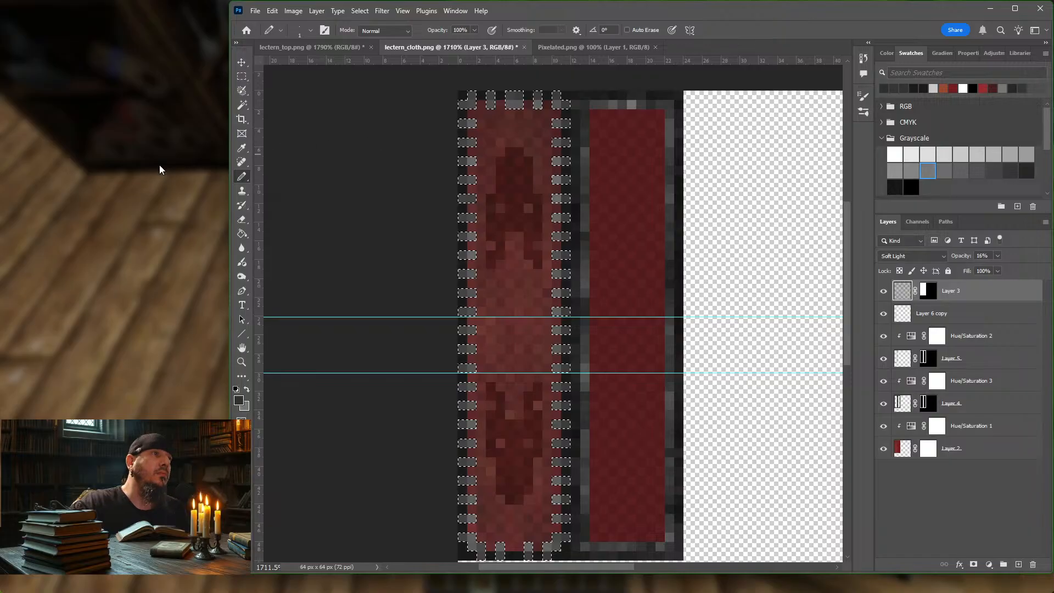
Step: Switch to Minecraft, resume the game, reload the resource packs and examine the noisier cloth on the lectern
left_click(153, 165)
left_click(483, 168)
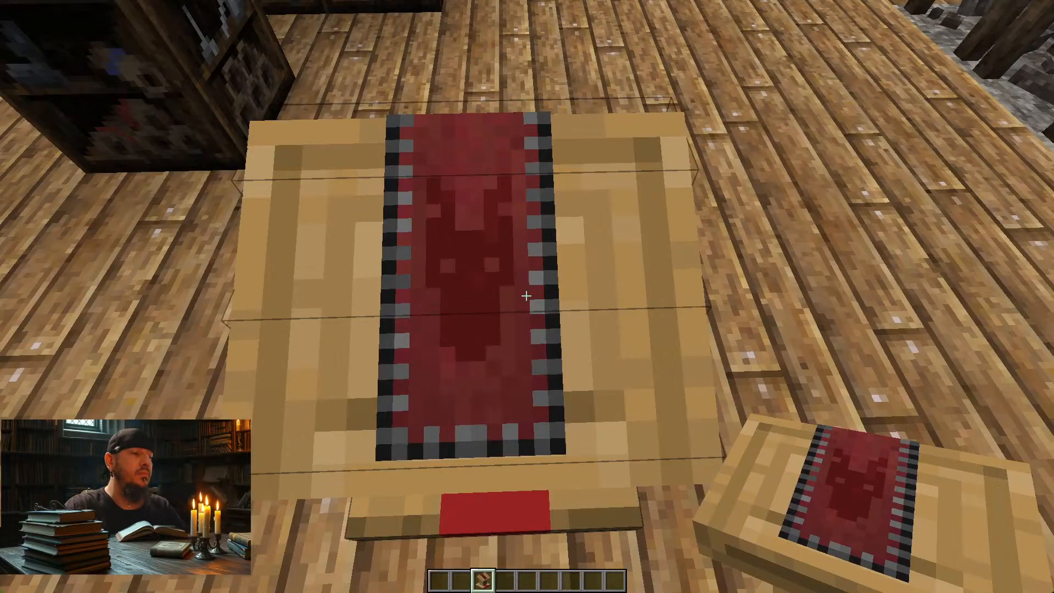
key("F3+t")
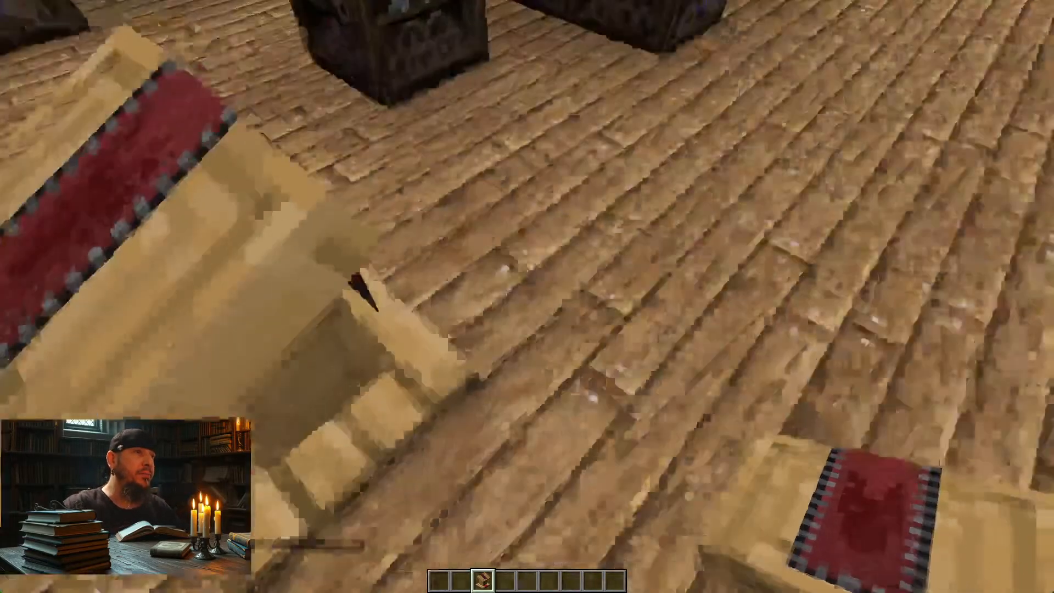
key("a")
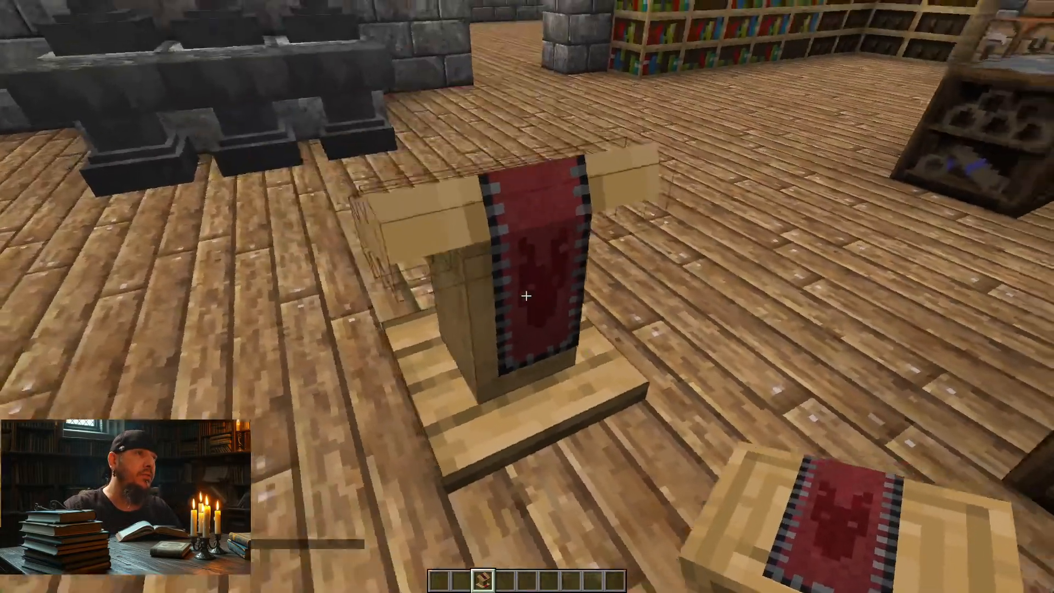
key("a")
key("w")
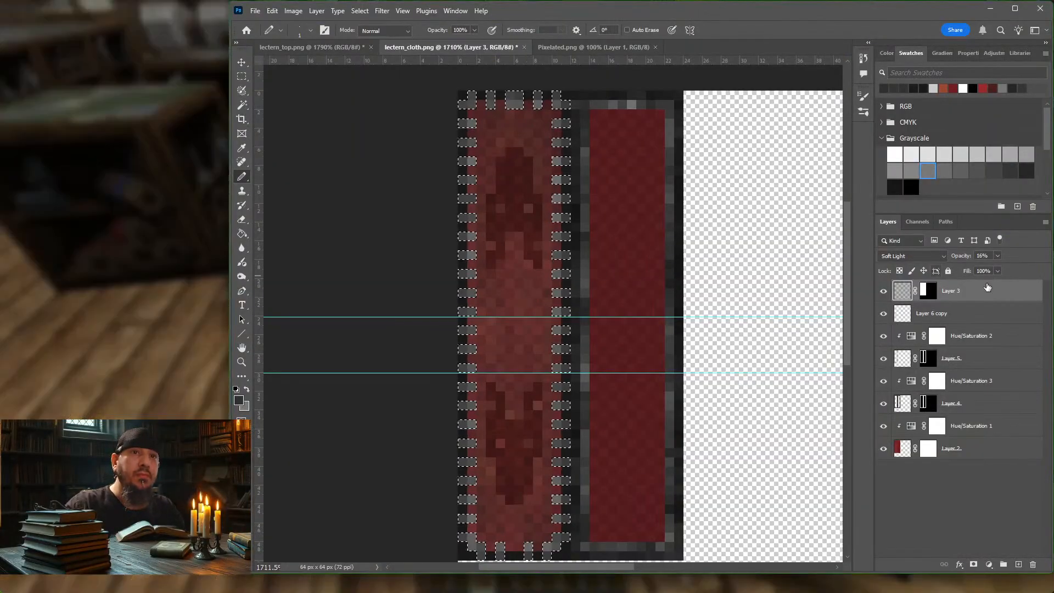
Step: Set Layer 3's opacity to 10% in the Photoshop cloth document
left_click(996, 271)
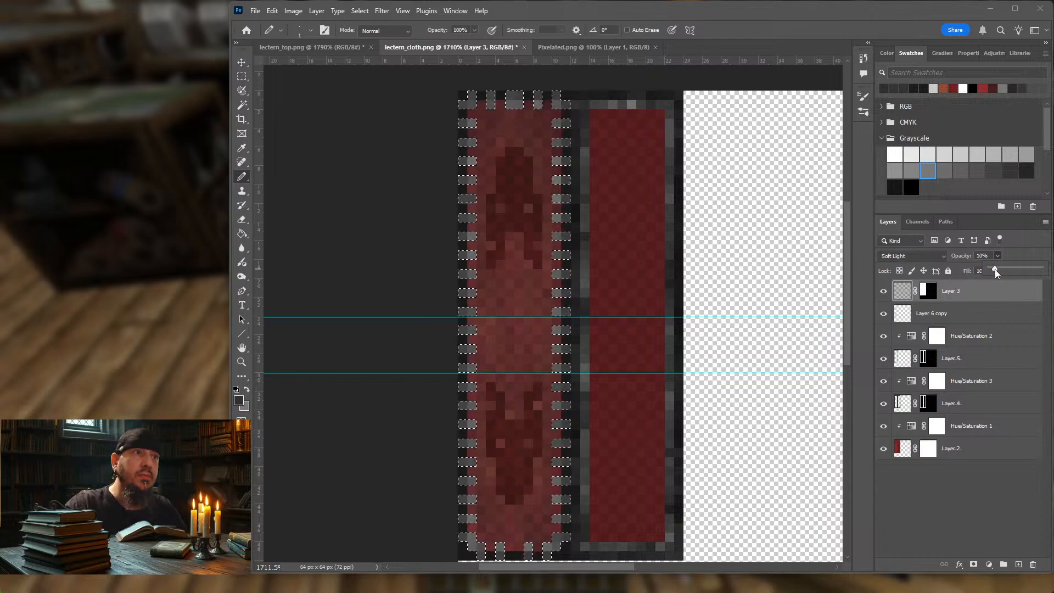
left_click(884, 328)
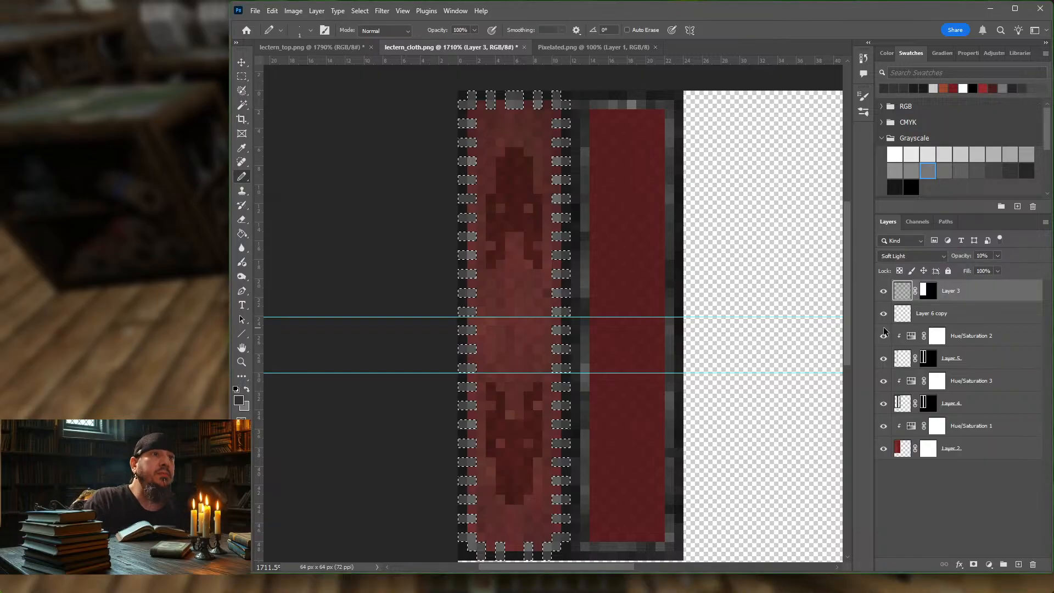
Step: Export the cloth for web over lectern_cloth.png and reload the resource packs in Minecraft
key("ctrl+alt+shift+s")
key("Return")
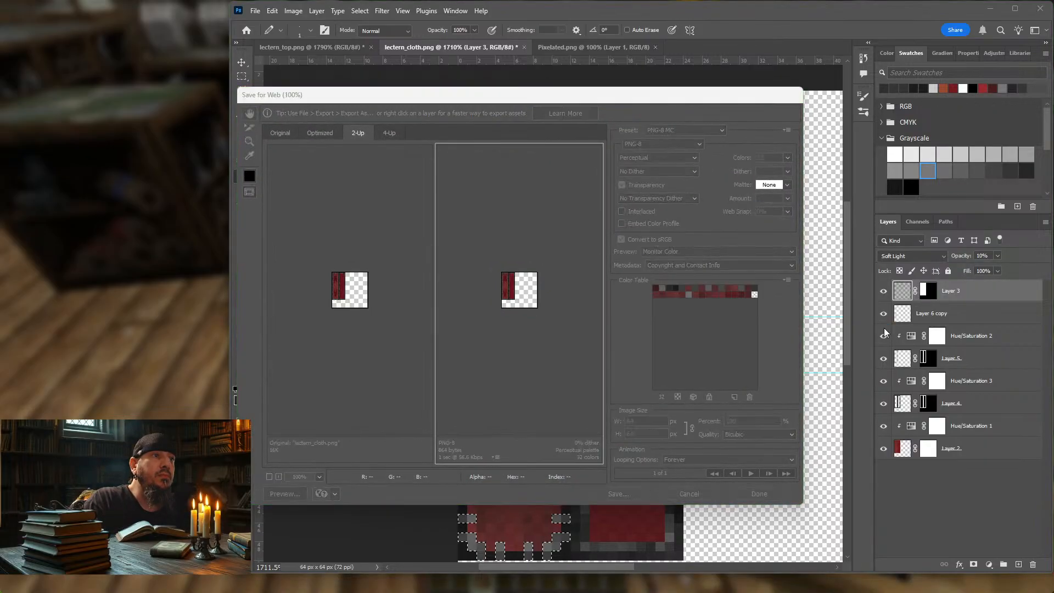
key("Return")
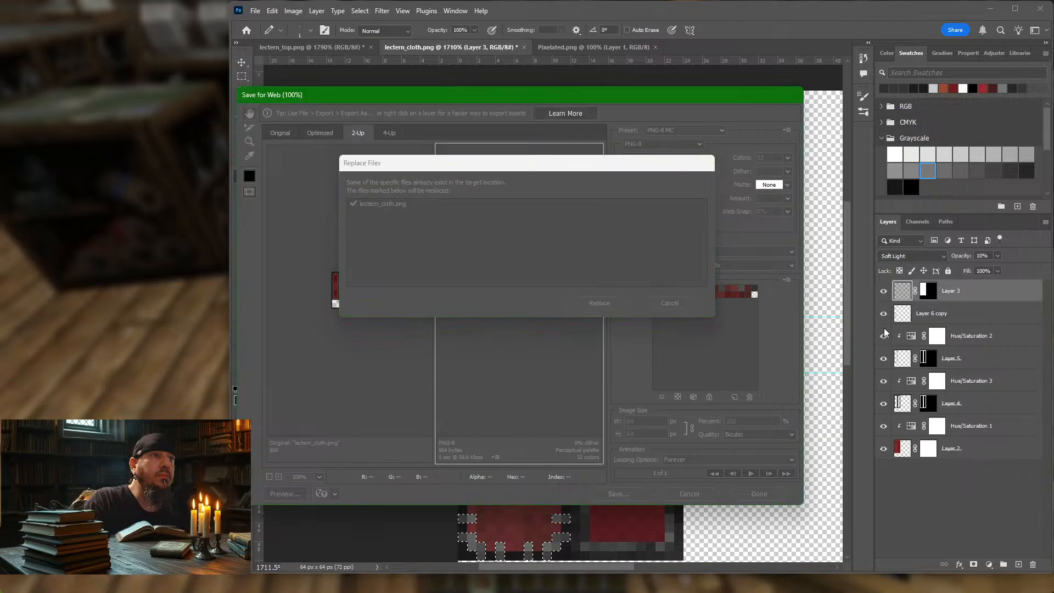
key("Return")
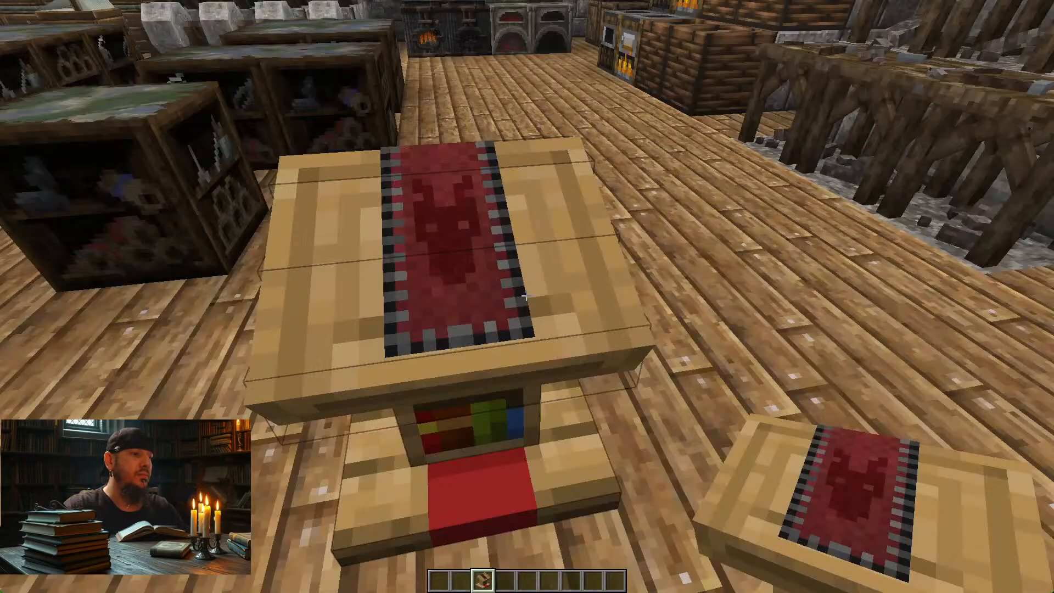
key("F3+t")
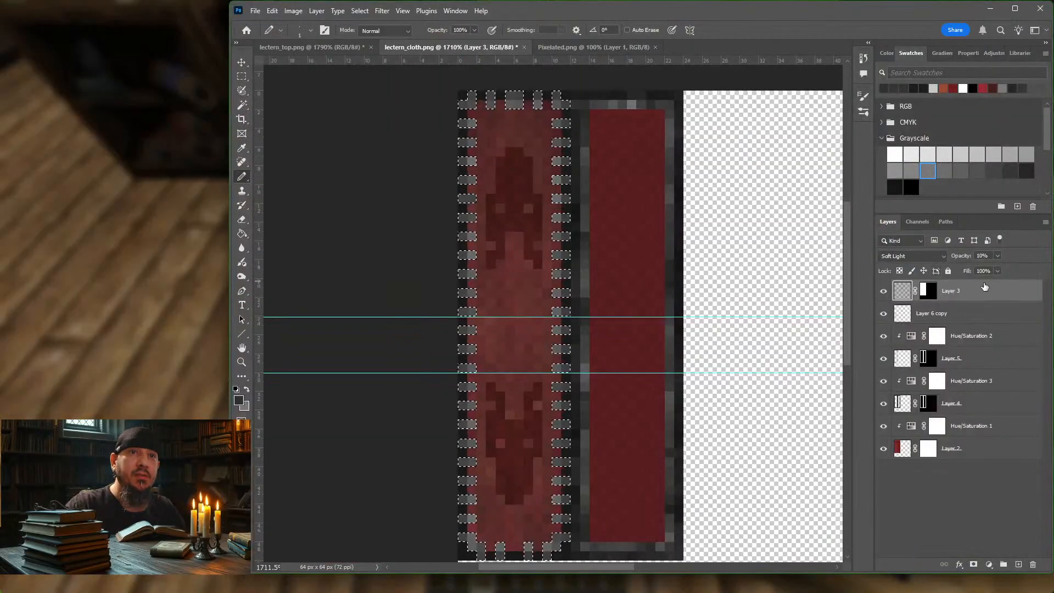
Step: Set Layer 3's opacity to 11% in Photoshop and export the cloth for web as PNG-8 over lectern_cloth.png
left_click(998, 256)
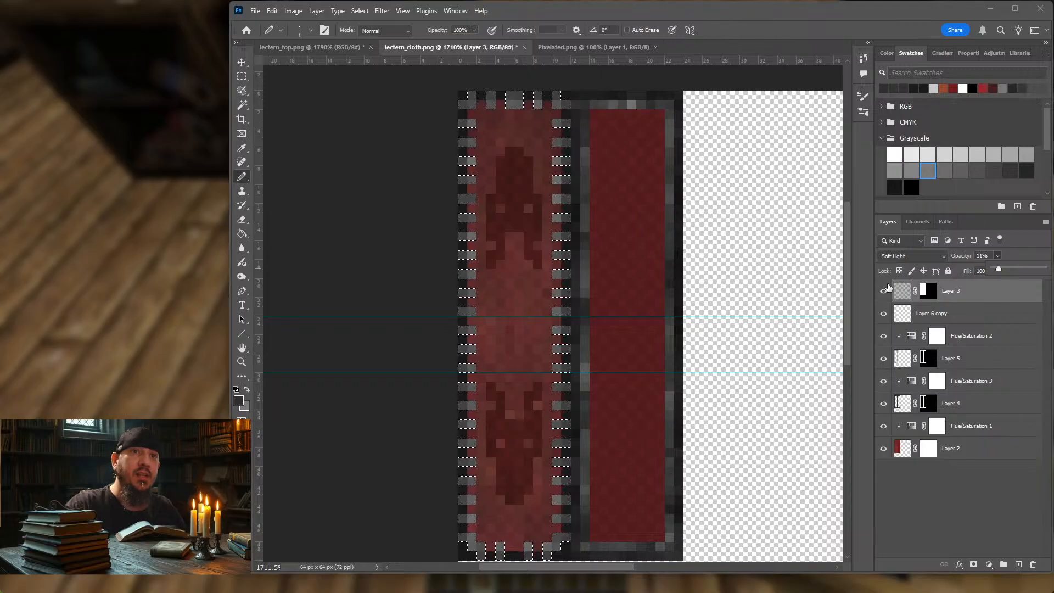
left_click(790, 287)
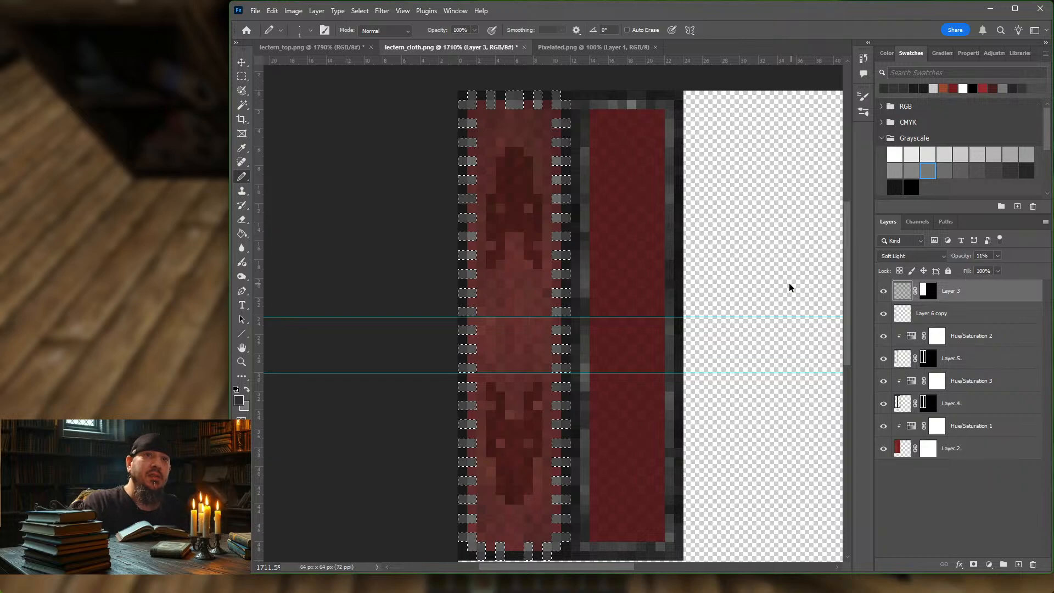
key("ctrl+alt+shift+s")
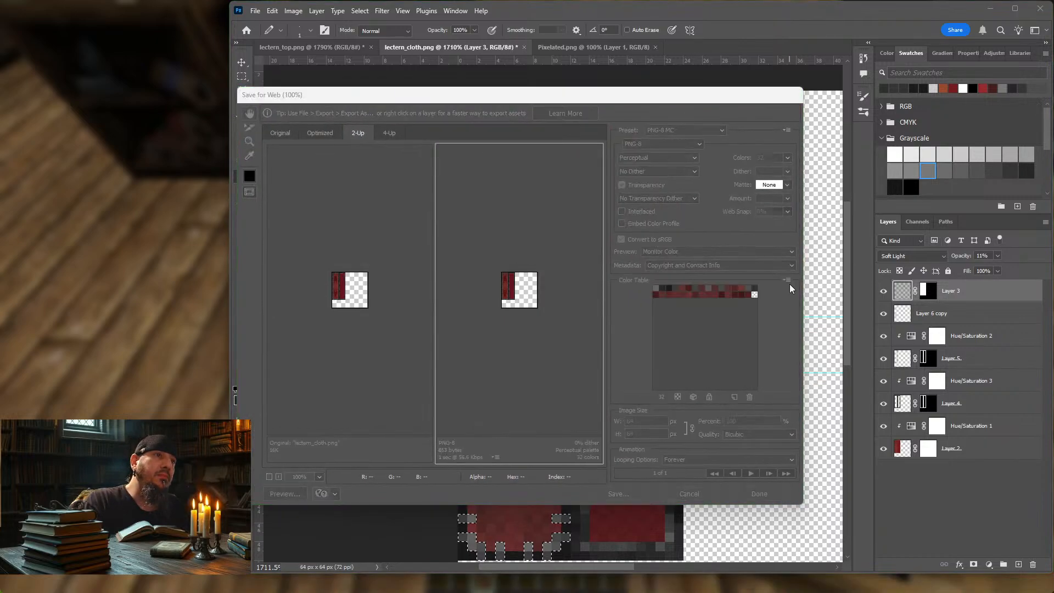
key("Return")
key("Return")
key("Return")
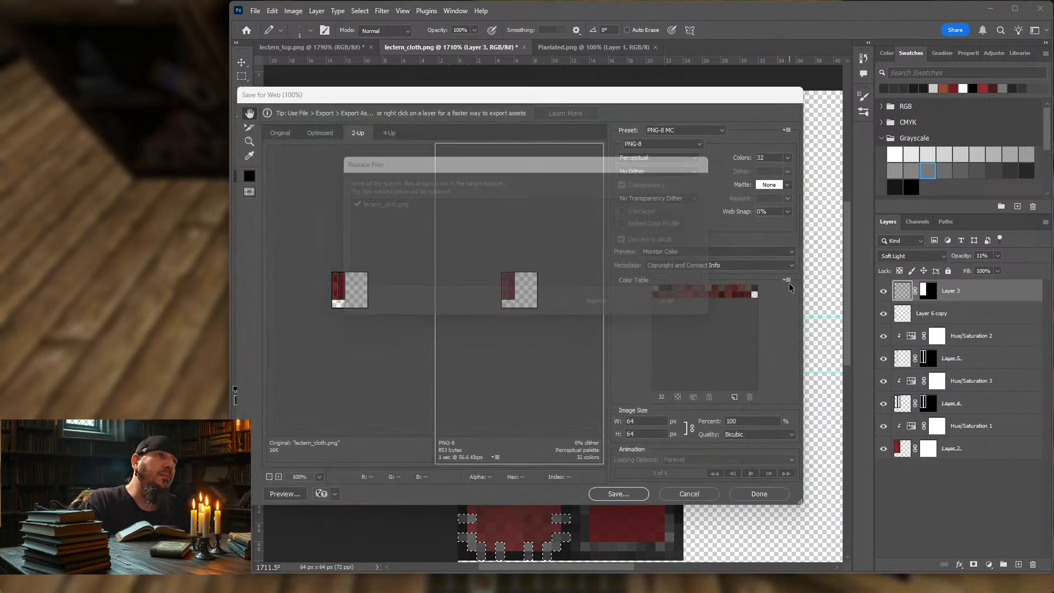
Step: Switch to Minecraft, resume the game and reload the resource packs to load the re-exported cloth
left_click(183, 221)
key("Escape")
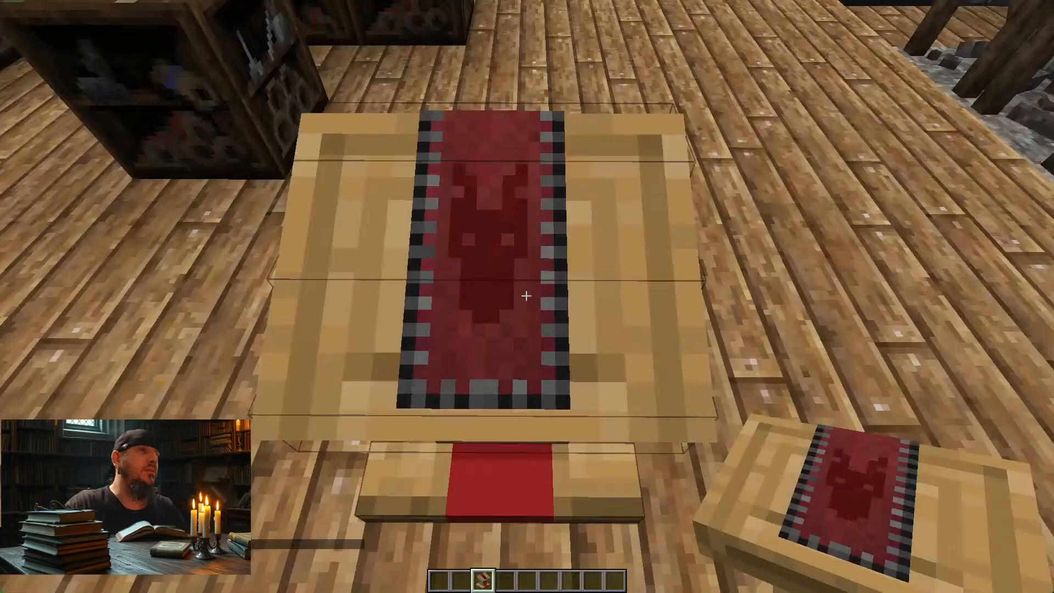
key("F3+t")
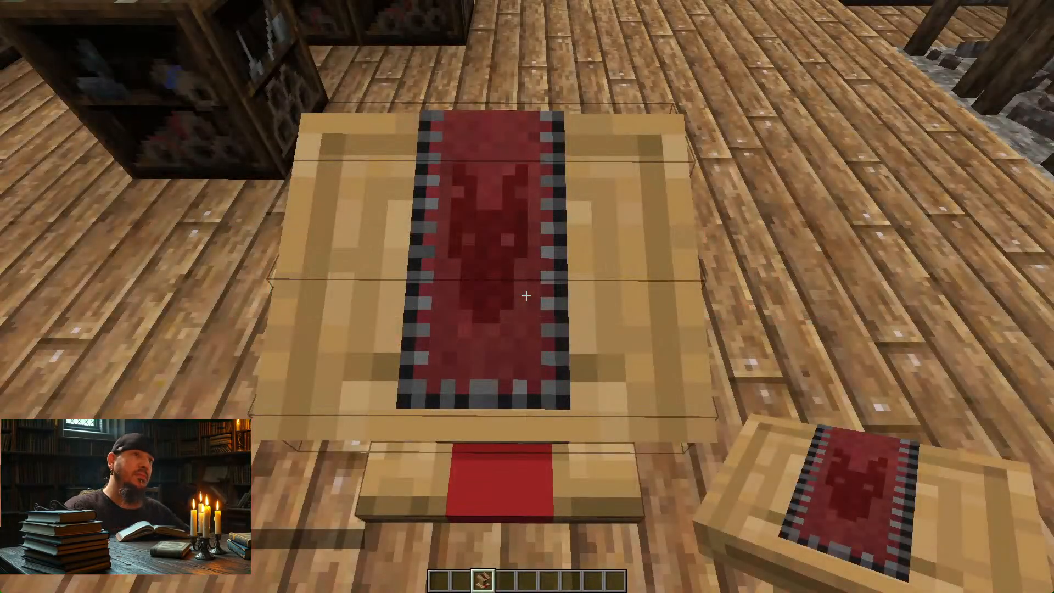
Step: Examine the cloth's noise, emblems and border on the lectern's top, side and back from several angles
key("d")
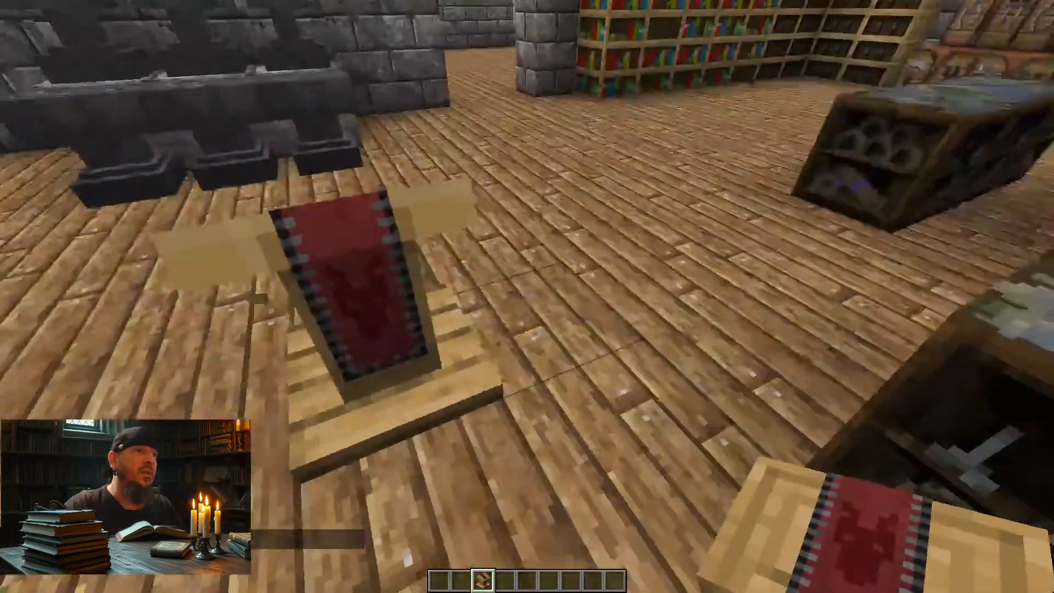
key("s")
key("a")
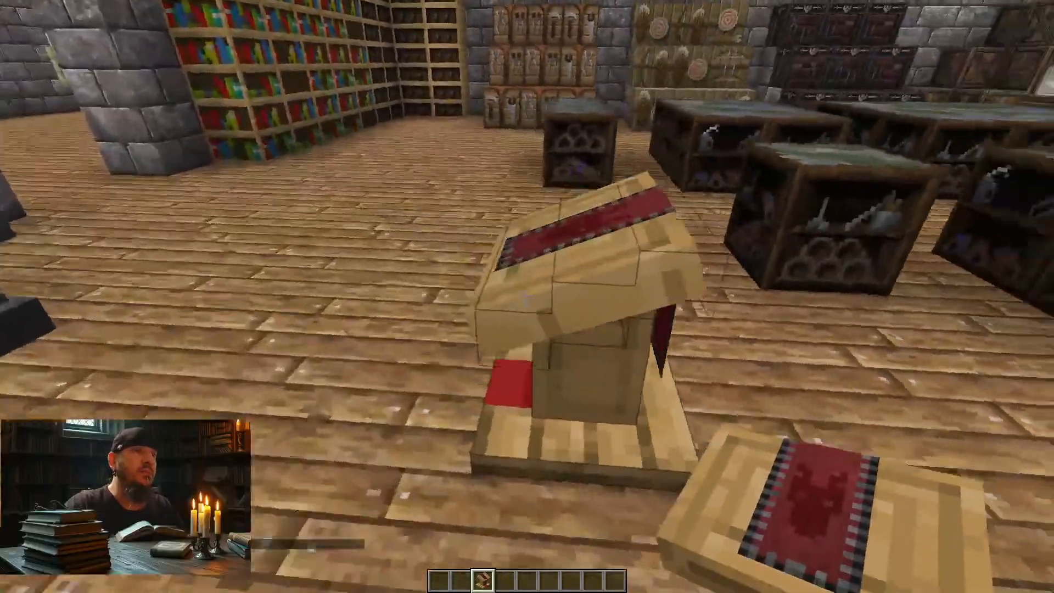
key("w")
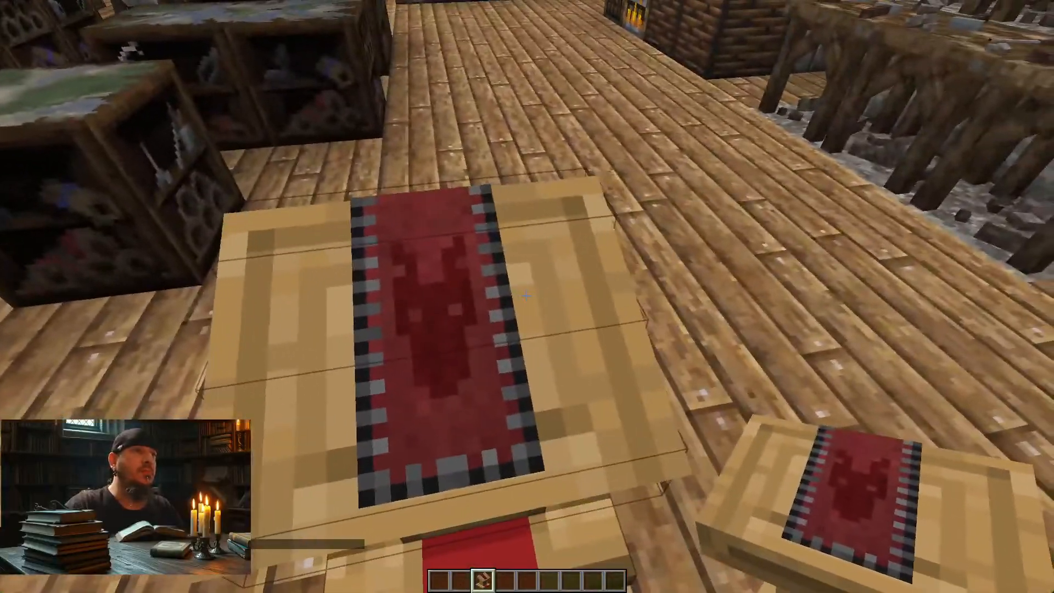
key("s")
key("d")
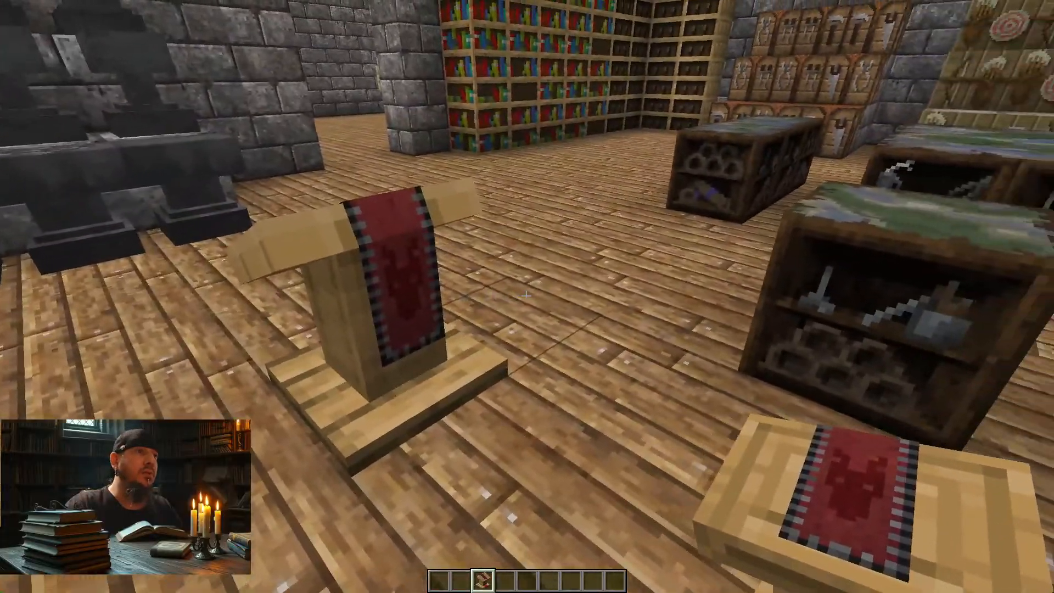
key("a")
key("d")
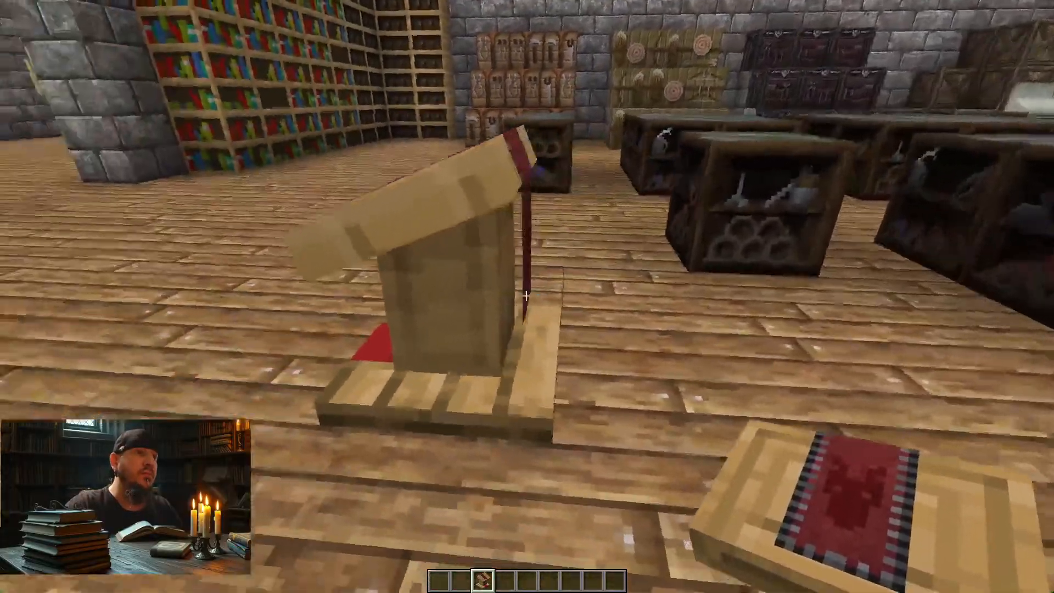
key("a")
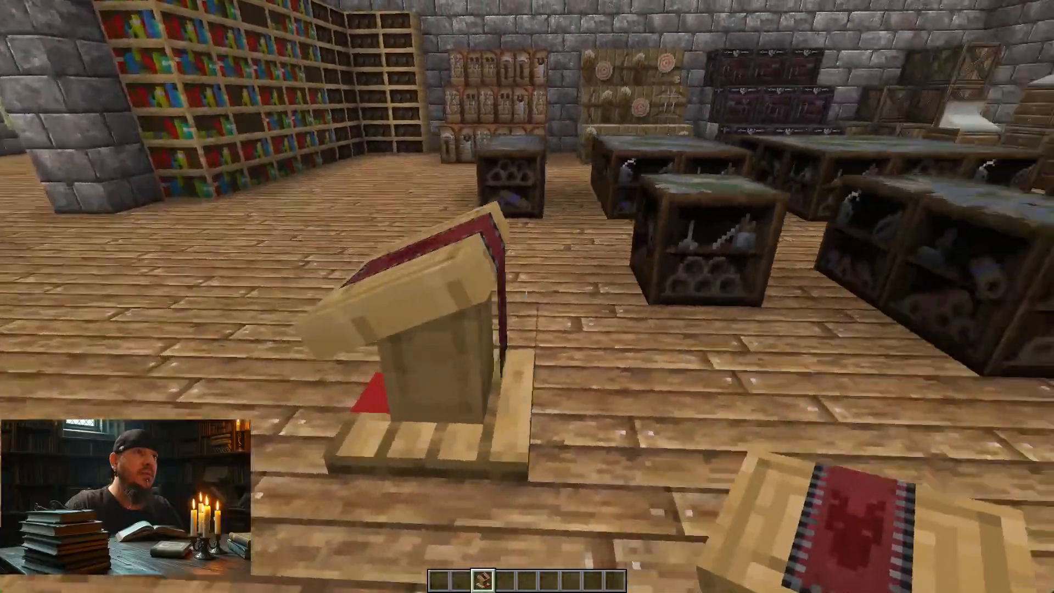
key("d")
key("w")
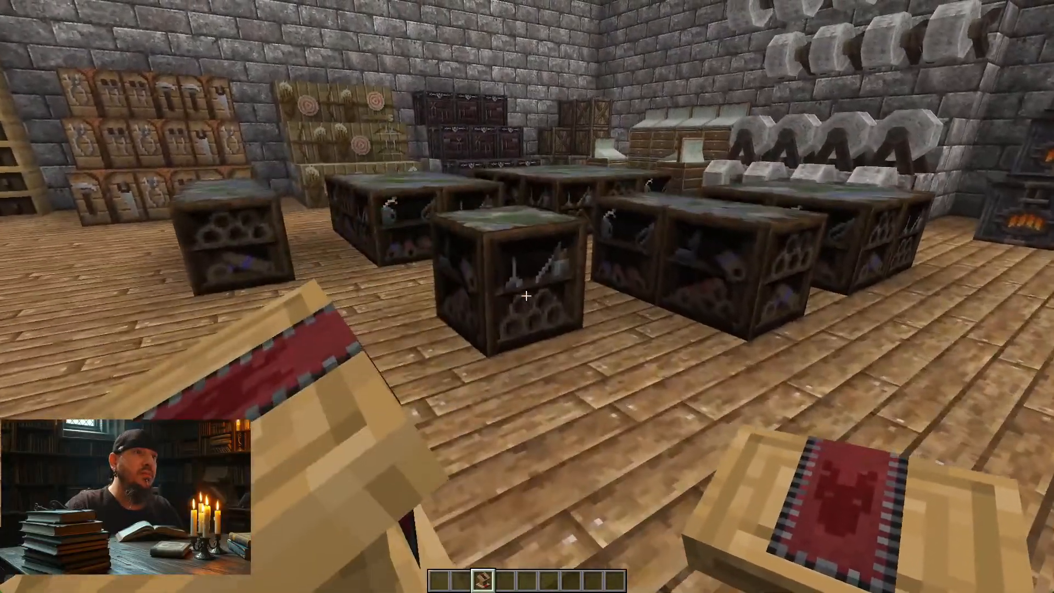
key("d")
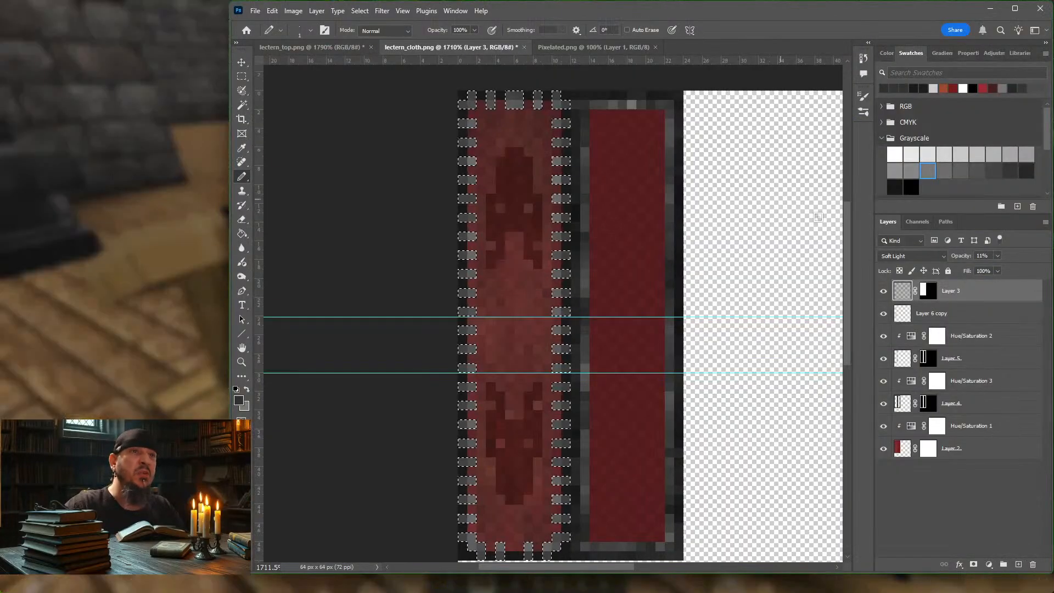
Step: Deselect all layers in the Photoshop cloth document and load Layer 2's outline as a selection covering both cloth strips
left_click(986, 316)
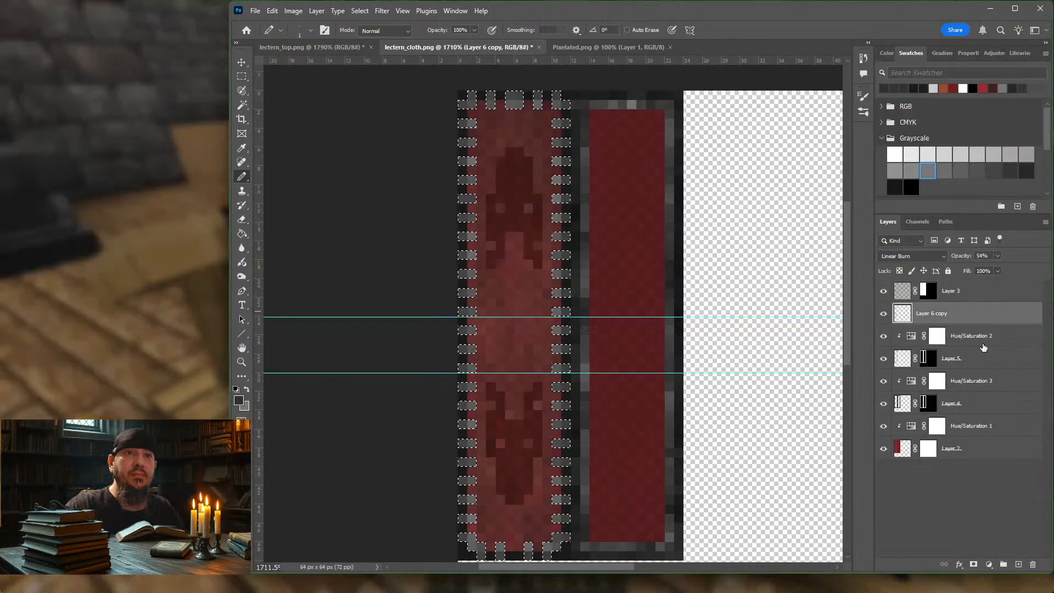
left_click(988, 449, "shift")
left_click(944, 483)
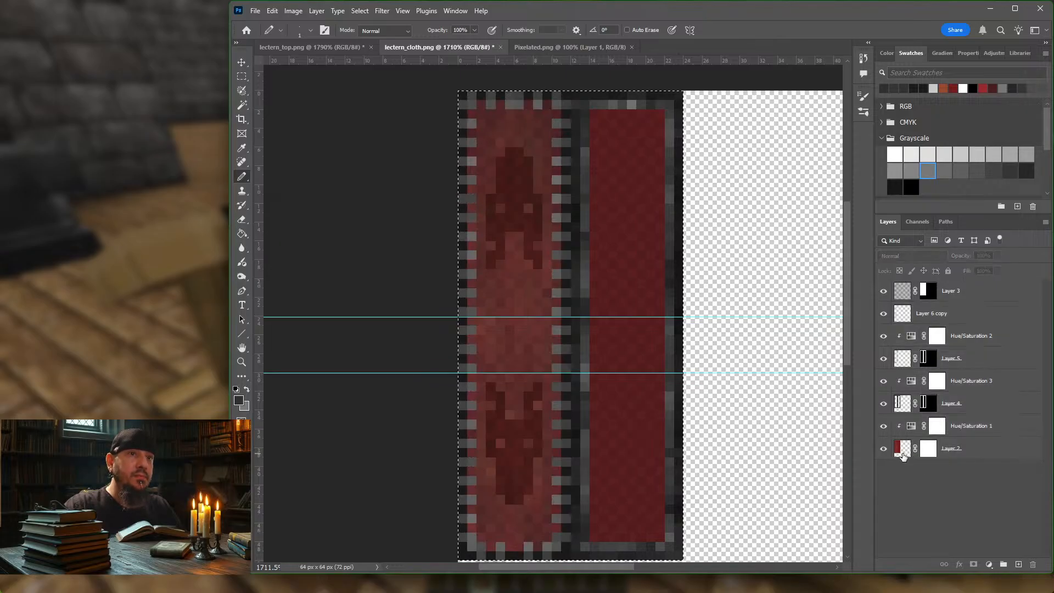
key("ctrl+a")
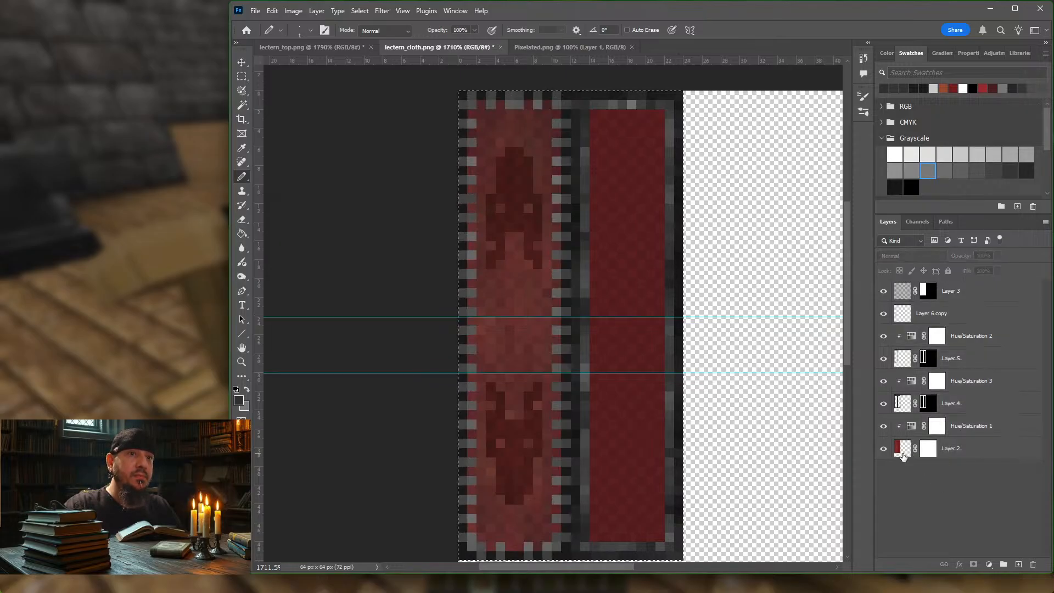
Step: Clear the pixel selection and select every layer from Layer 6 copy down to Layer 2
left_click(241, 77)
key("ctrl+d")
left_click(977, 445)
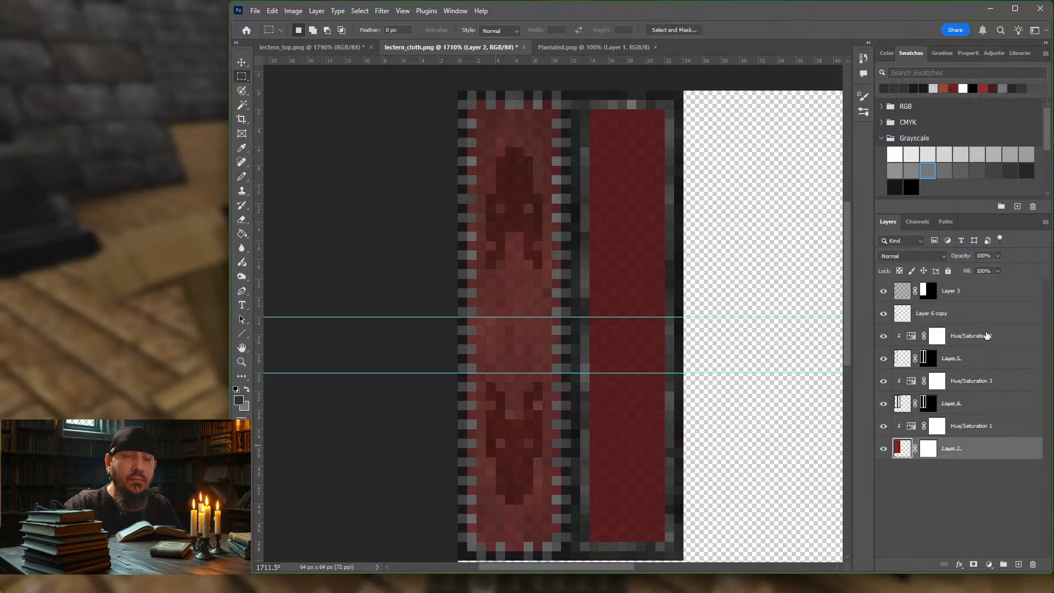
left_click(883, 316)
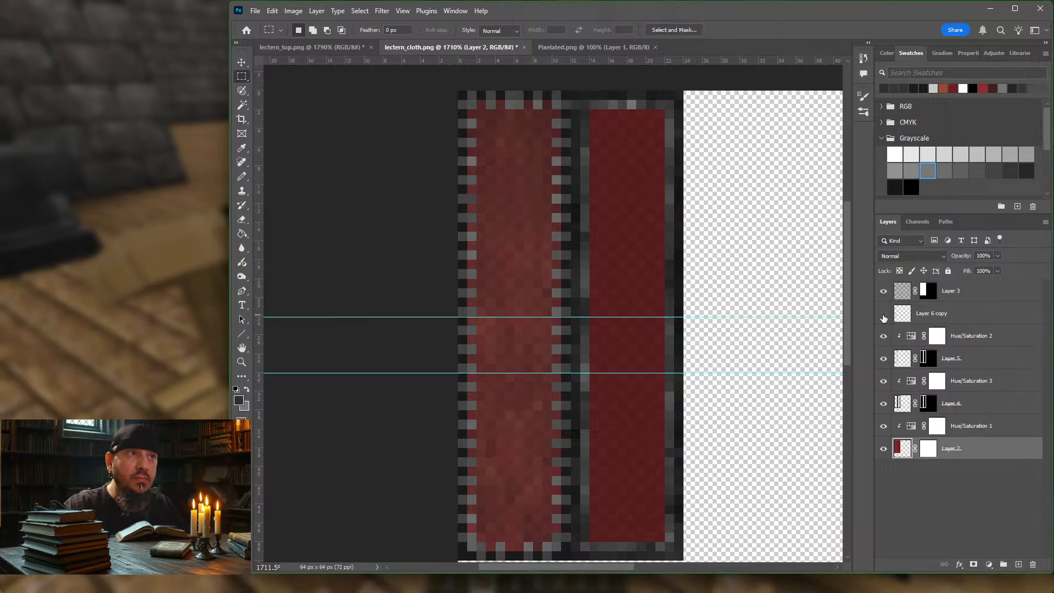
left_click(883, 317)
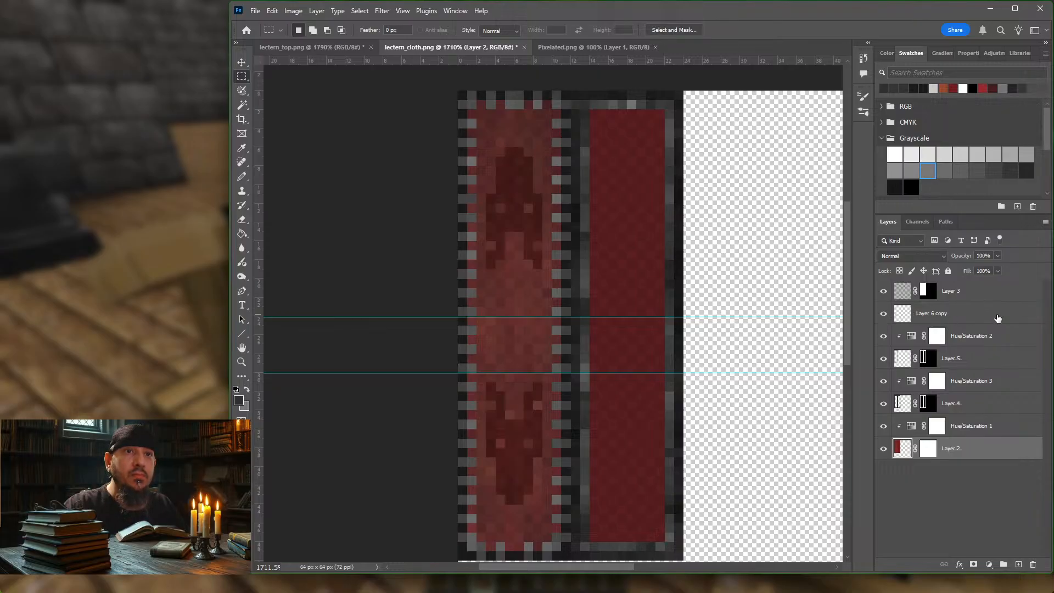
left_click(998, 317)
left_click(998, 445, "shift")
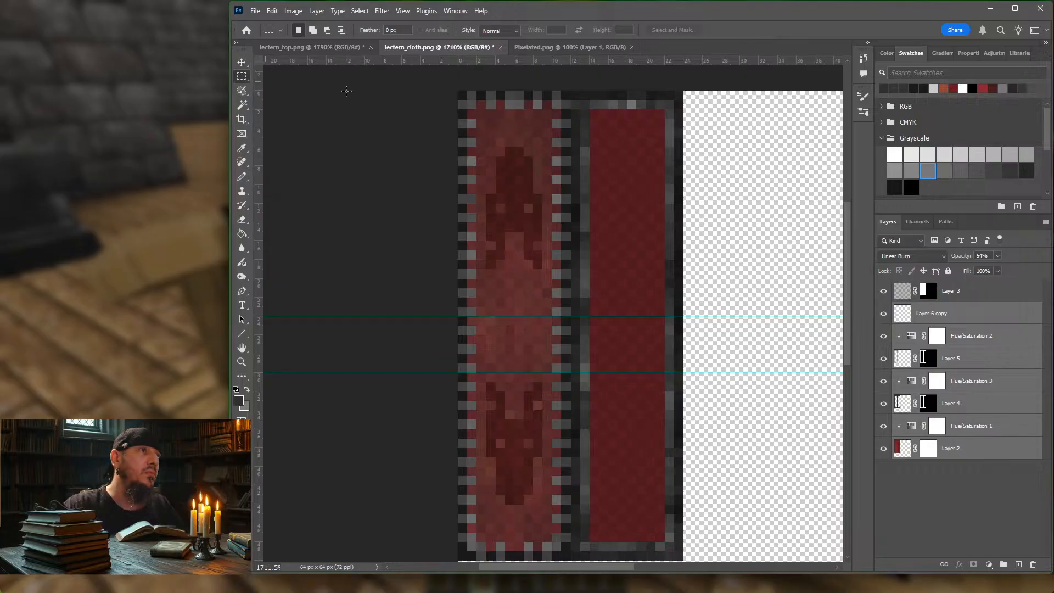
Step: Marquee the emblem strip on the cloth's left and duplicate the selected layers 12 px to the right, over the plain strip
left_click_drag(458, 89, 564, 549)
left_click(242, 65)
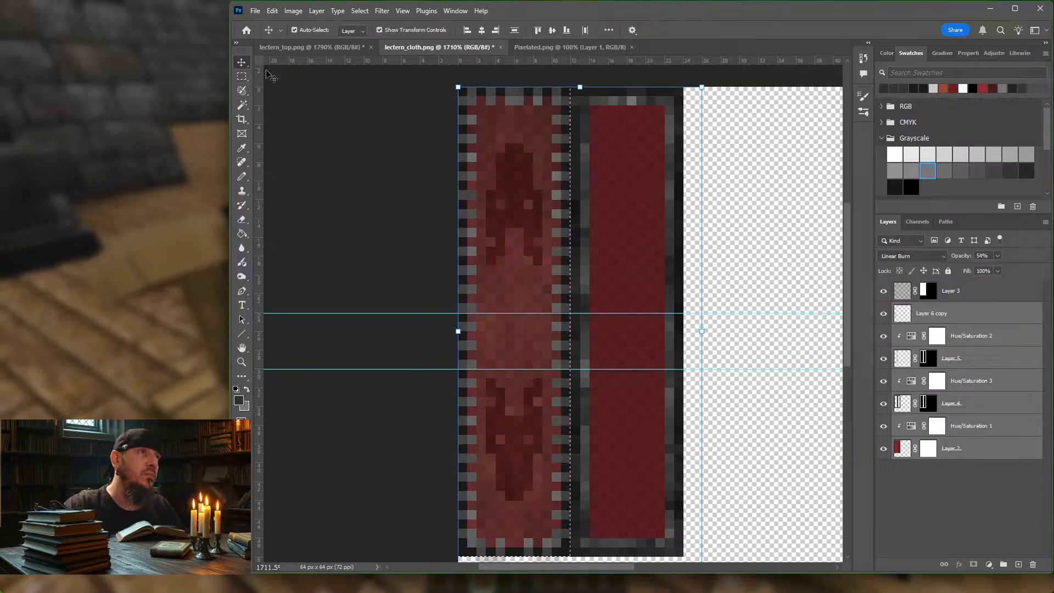
left_click(499, 138)
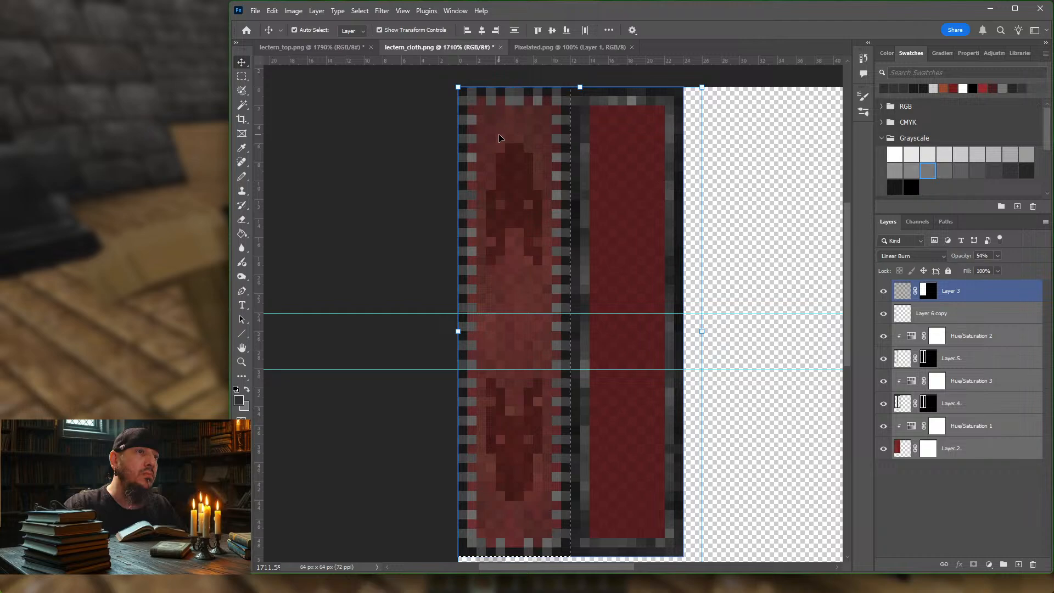
left_click(498, 137)
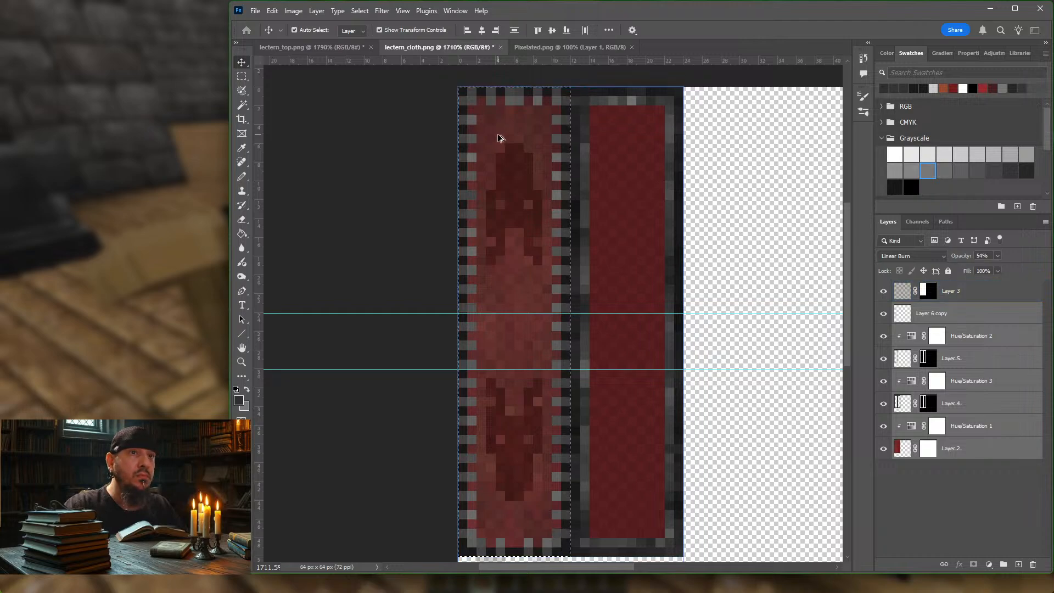
left_click_drag(498, 137, 612, 137, "alt")
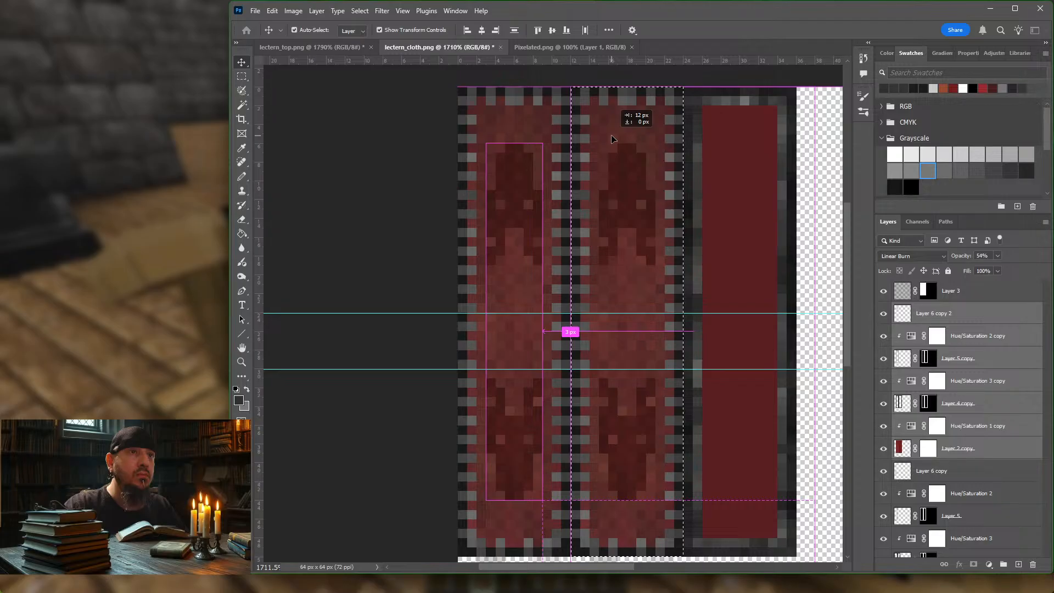
left_click_drag(612, 136, 612, 135, "alt")
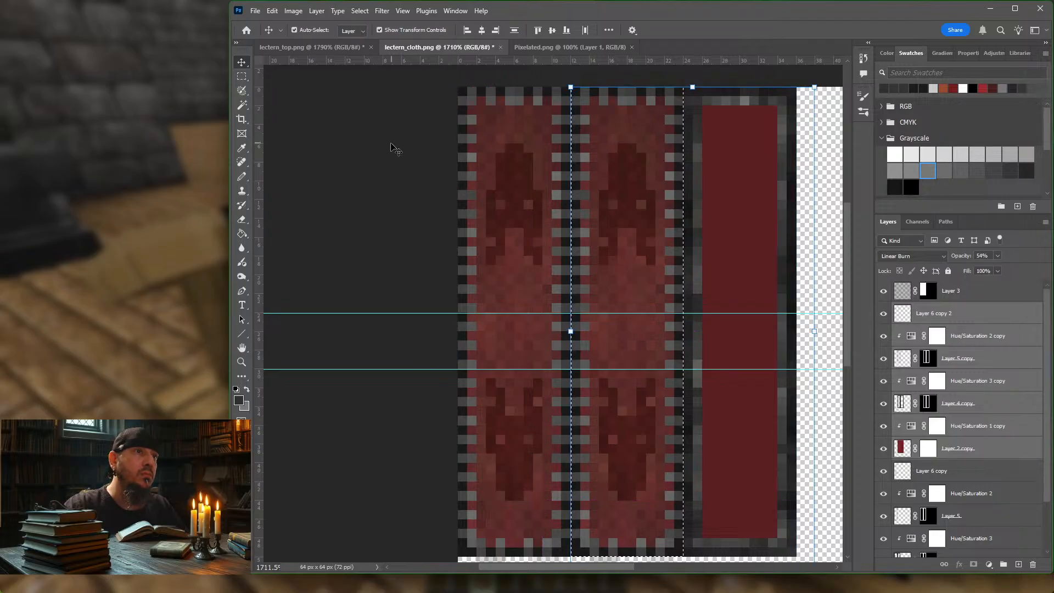
Step: Marquee the surplus third strip and delete its pixels from Layer 6 copy 2, Layer 5 copy, Layer 4 copy and Layer 2 copy
scroll(395, 149, "down", 1)
scroll(391, 148, "right", 2)
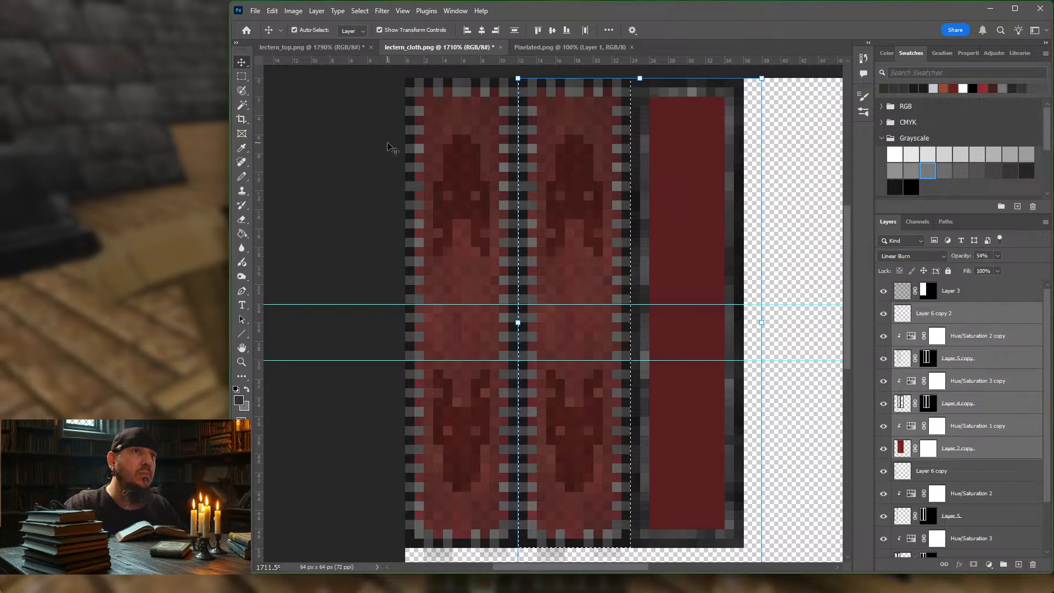
scroll(391, 148, "right", 2)
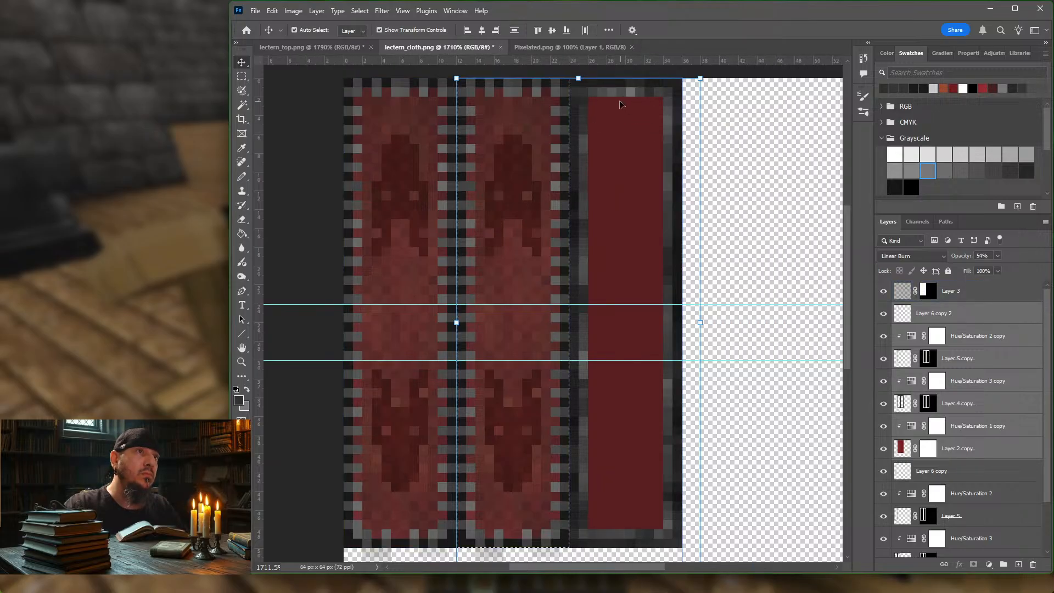
key("m")
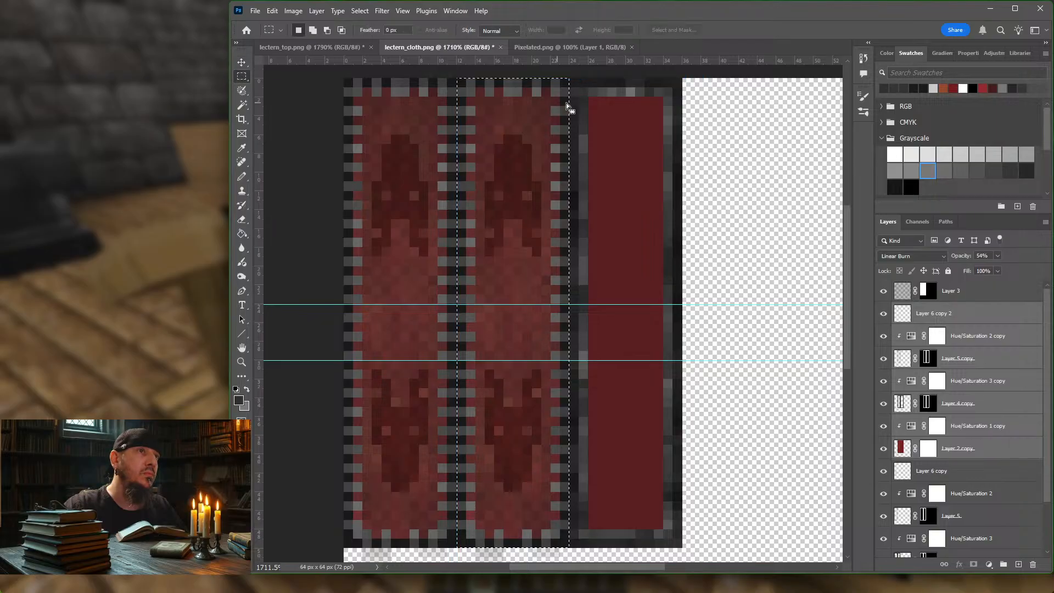
left_click_drag(573, 84, 678, 545)
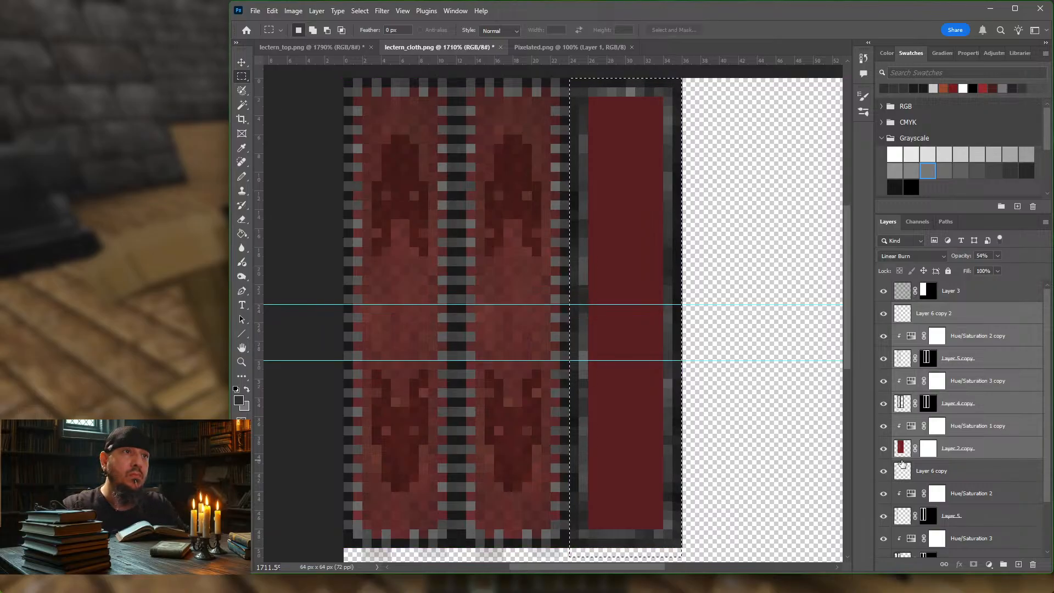
left_click(929, 310)
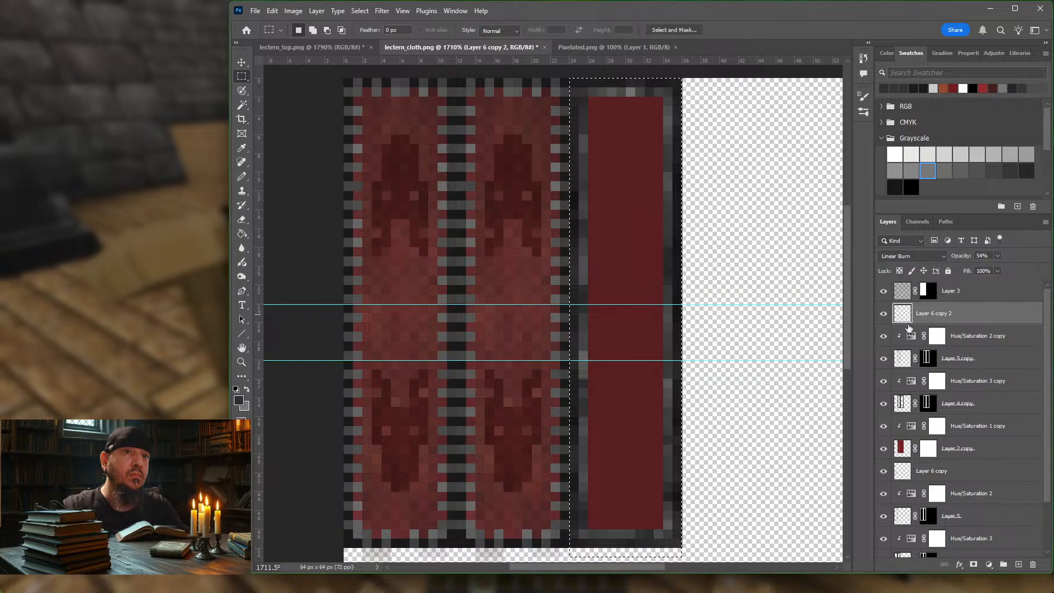
left_click(904, 362)
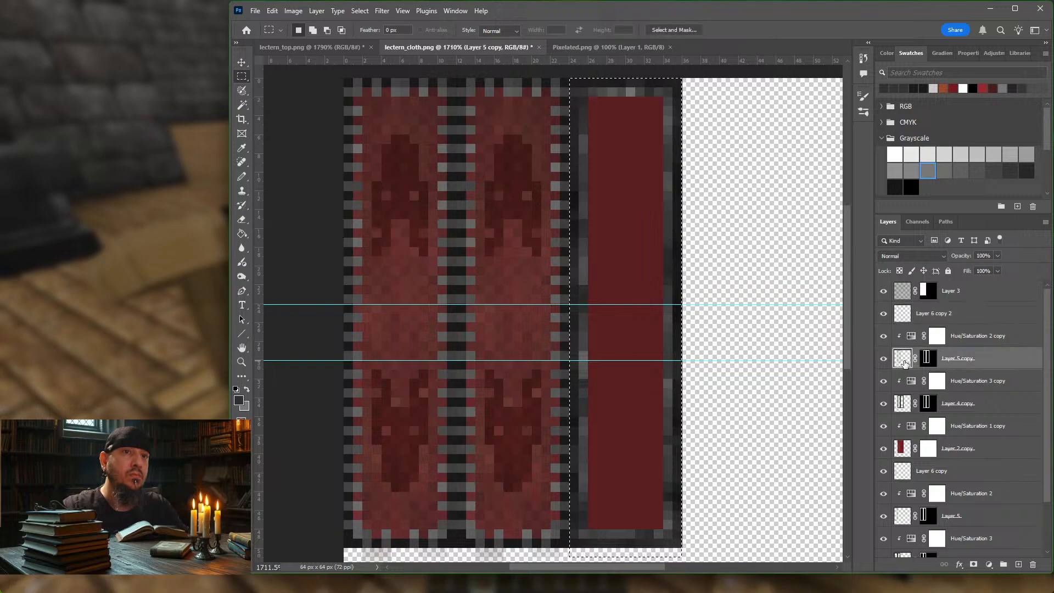
left_click(903, 406)
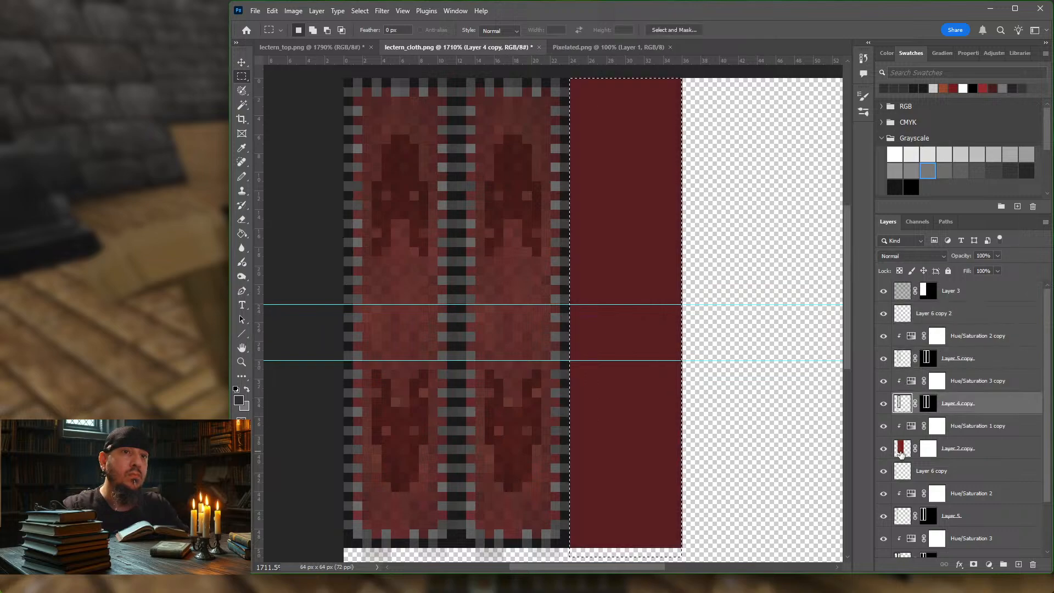
left_click(900, 453)
left_click(901, 475)
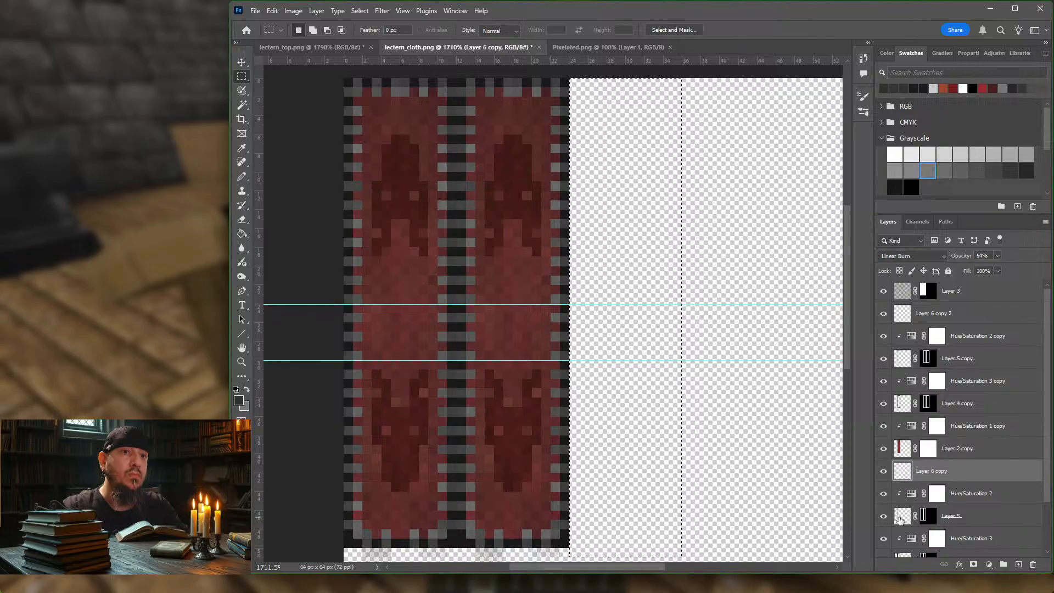
left_click(902, 518)
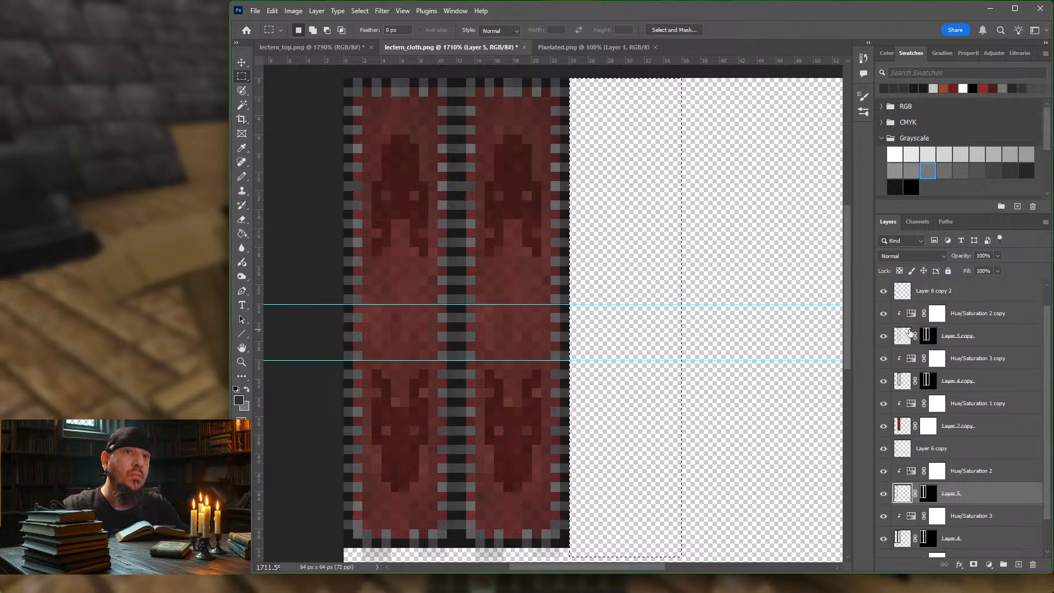
Step: Hide and reshow Layer 6 copy and Layer 2 copy to check which cloth strip each belongs to
scroll(909, 334, "down", 1)
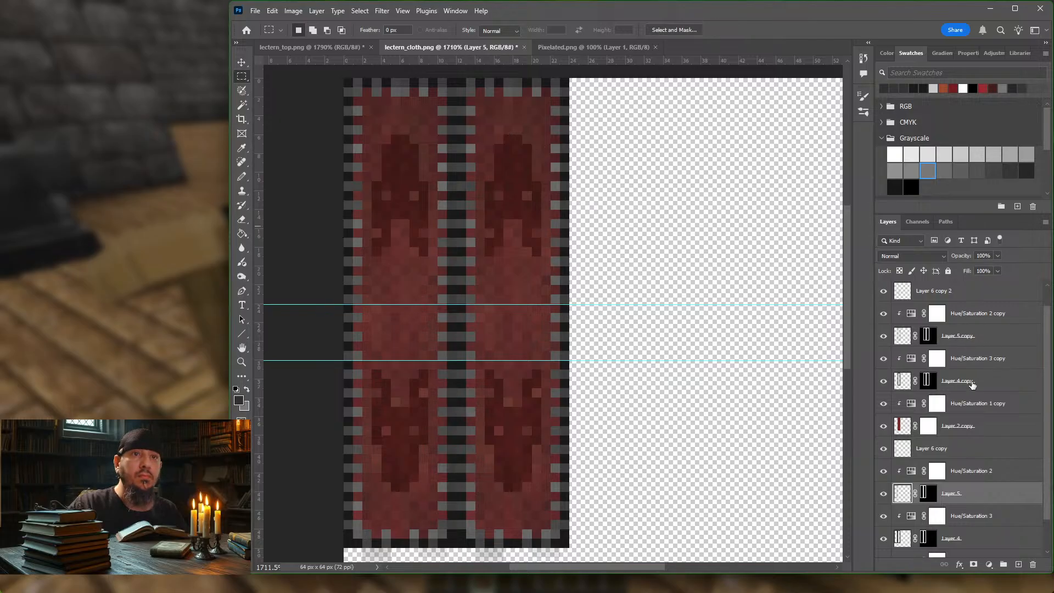
left_click(884, 449)
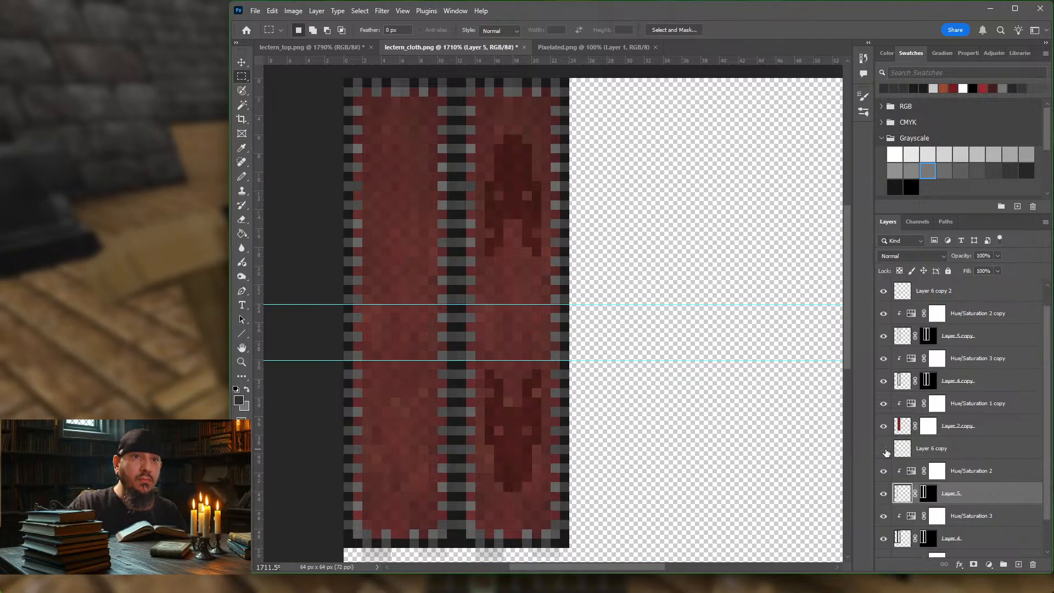
left_click(883, 449)
left_click(884, 428)
left_click(884, 427)
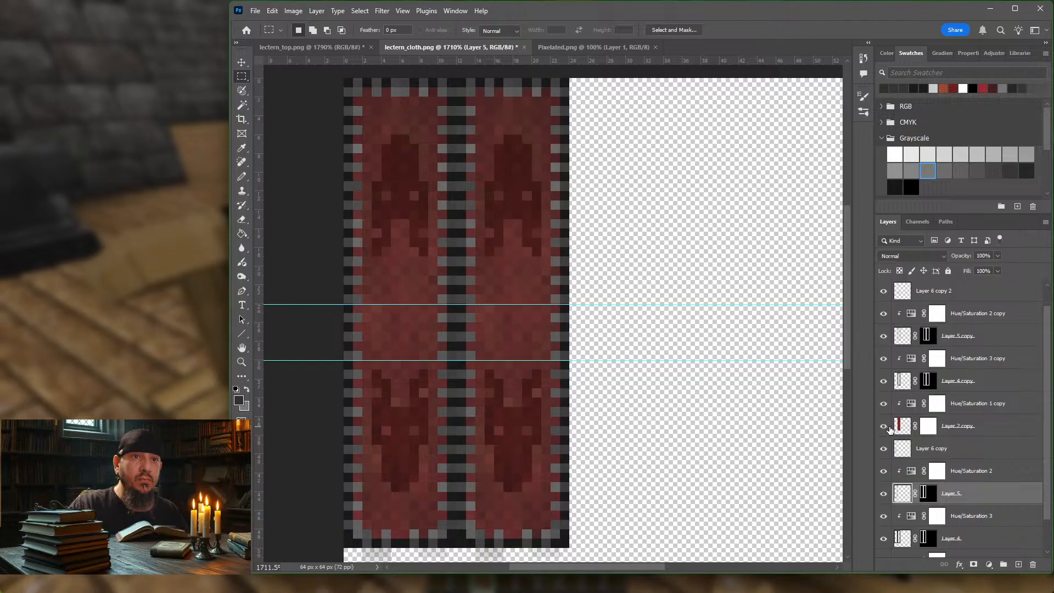
Step: Select the layers from Layer 6 copy 2 to Layer 2 copy and create a Pass Through layer group above them
left_click(1012, 428)
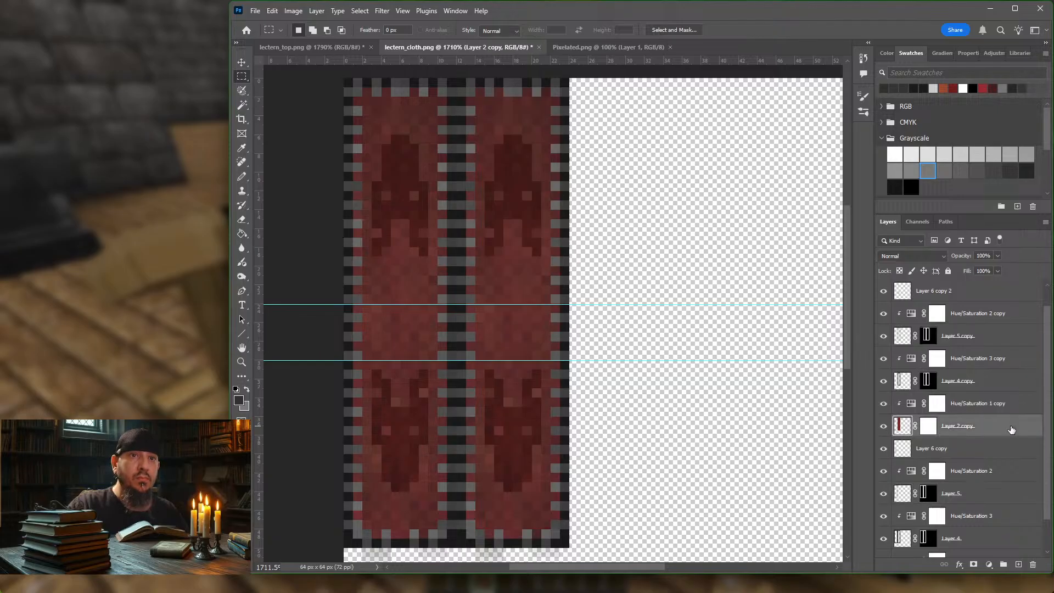
left_click(1010, 314, "shift")
right_click(1018, 312)
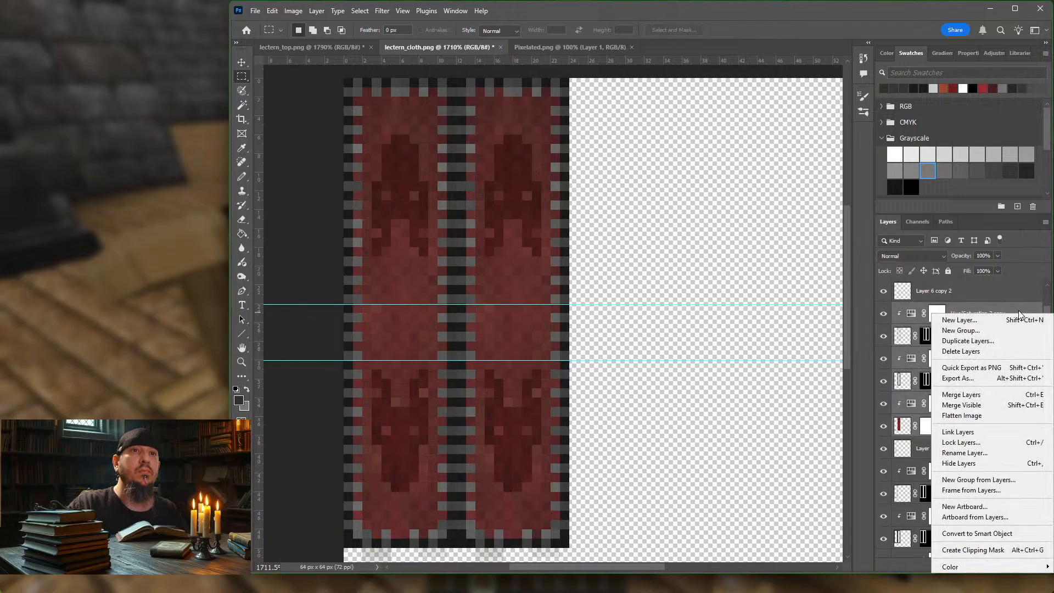
left_click(976, 290)
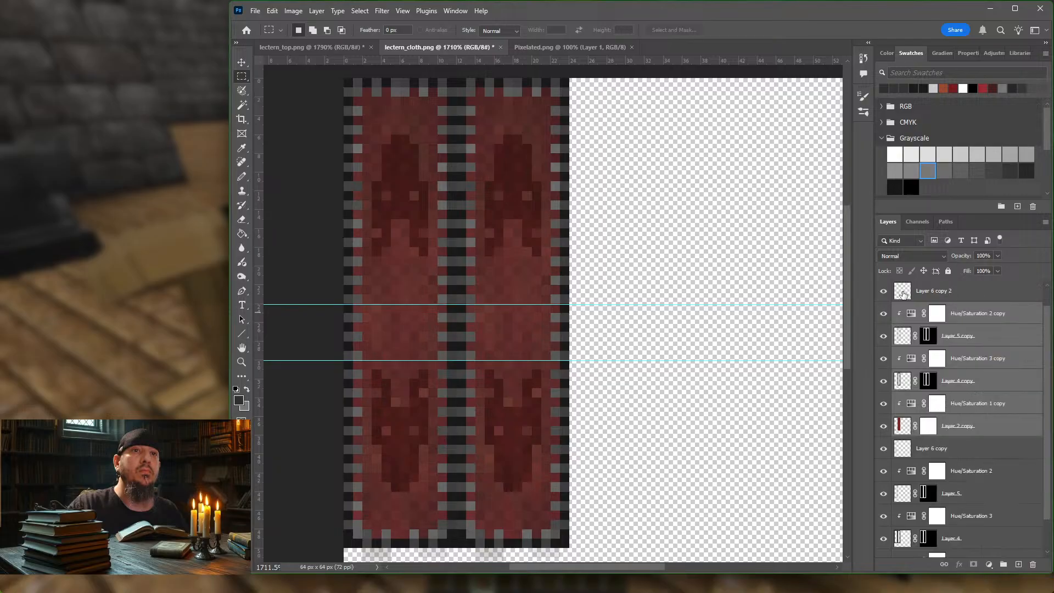
left_click(883, 292)
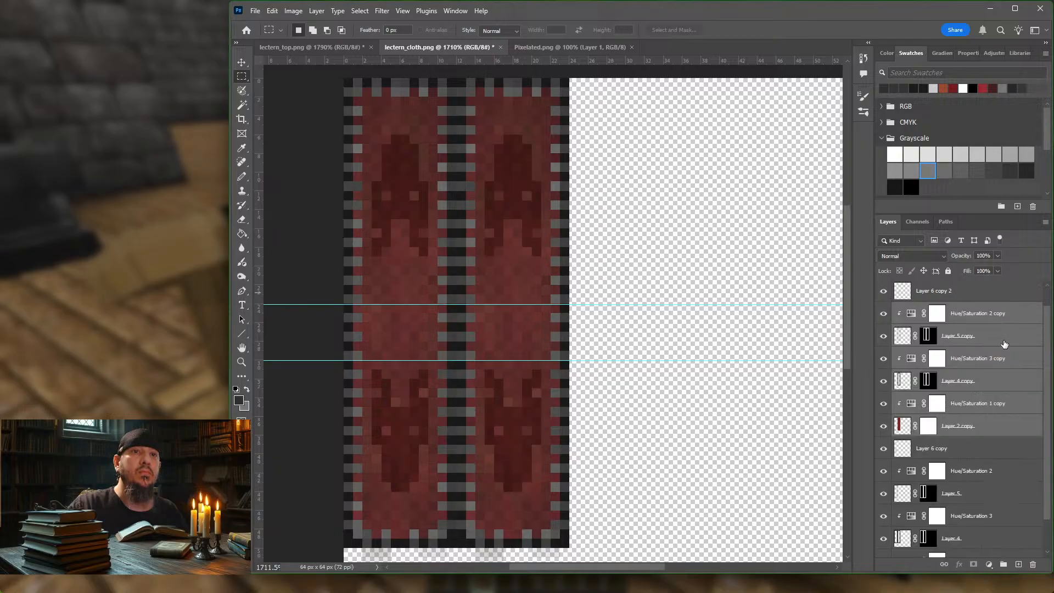
scroll(993, 356, "up", 1)
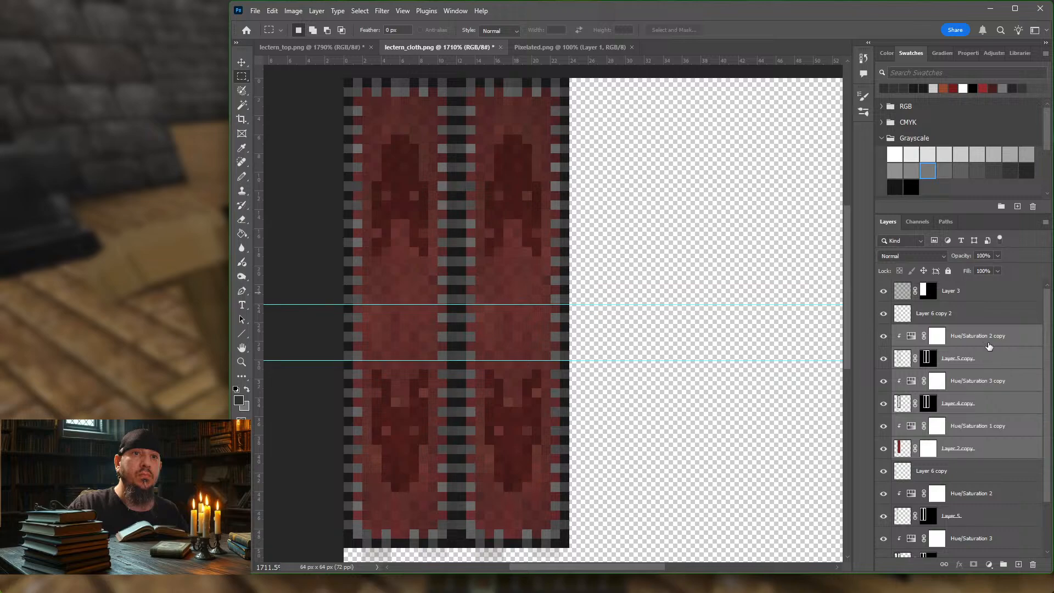
left_click(983, 313)
right_click(983, 311)
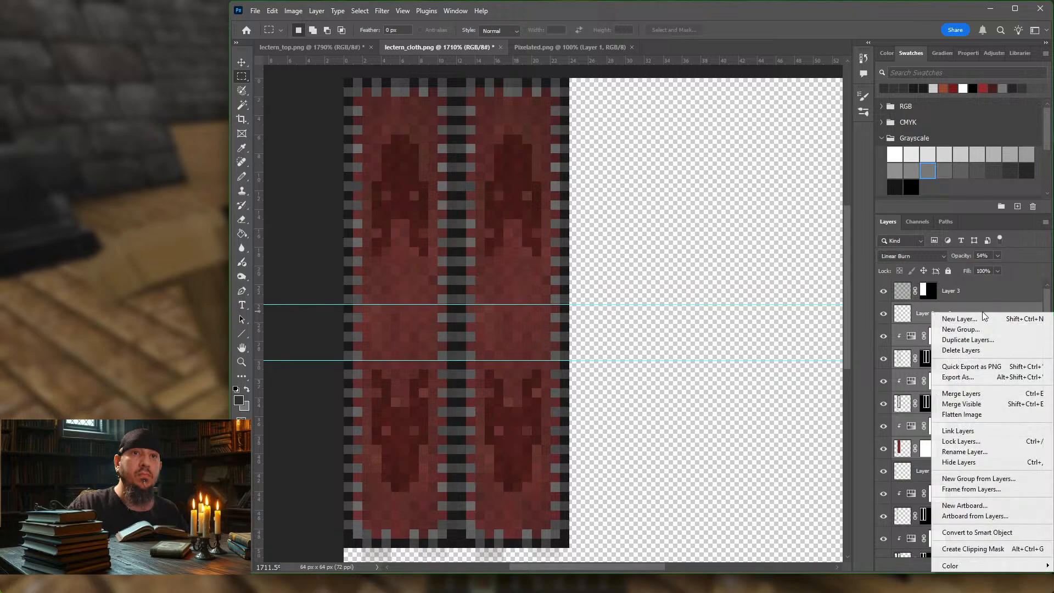
left_click(975, 328)
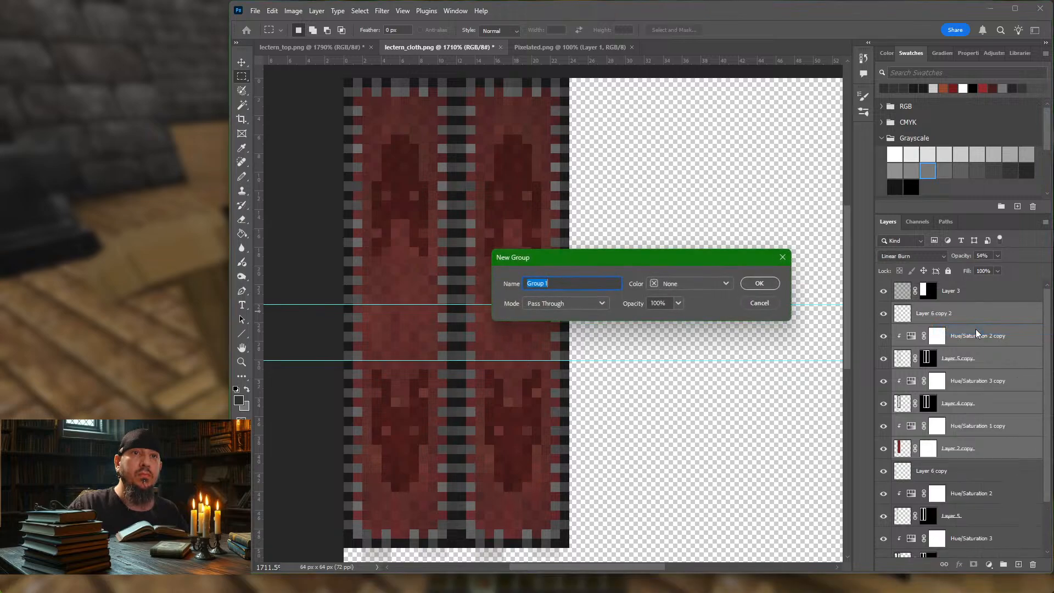
left_click(769, 284)
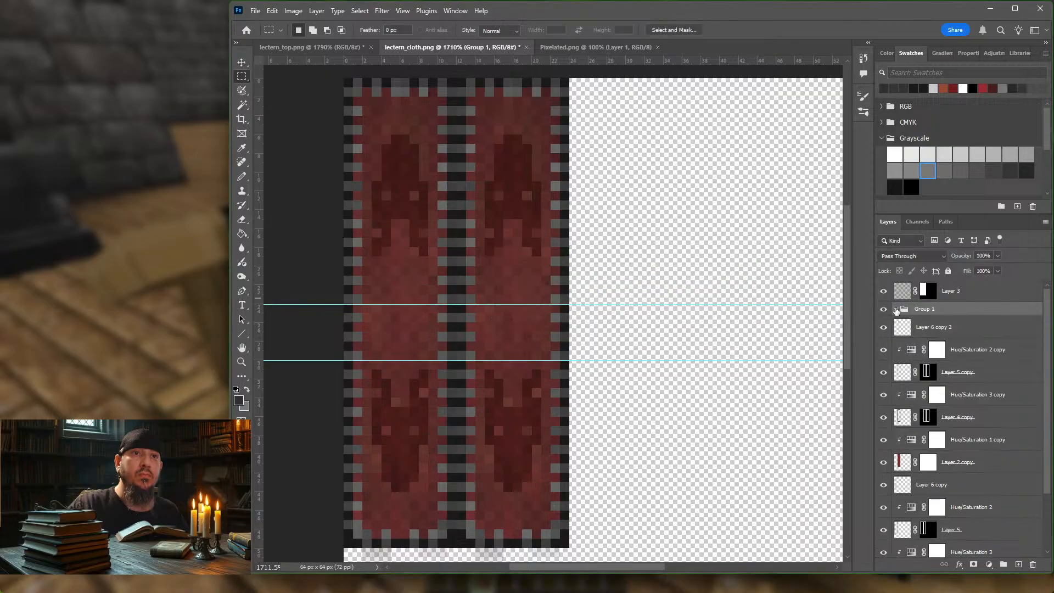
Step: Move the layers from Layer 6 copy 2 through Layer 2 copy into Group 1
left_click(969, 332)
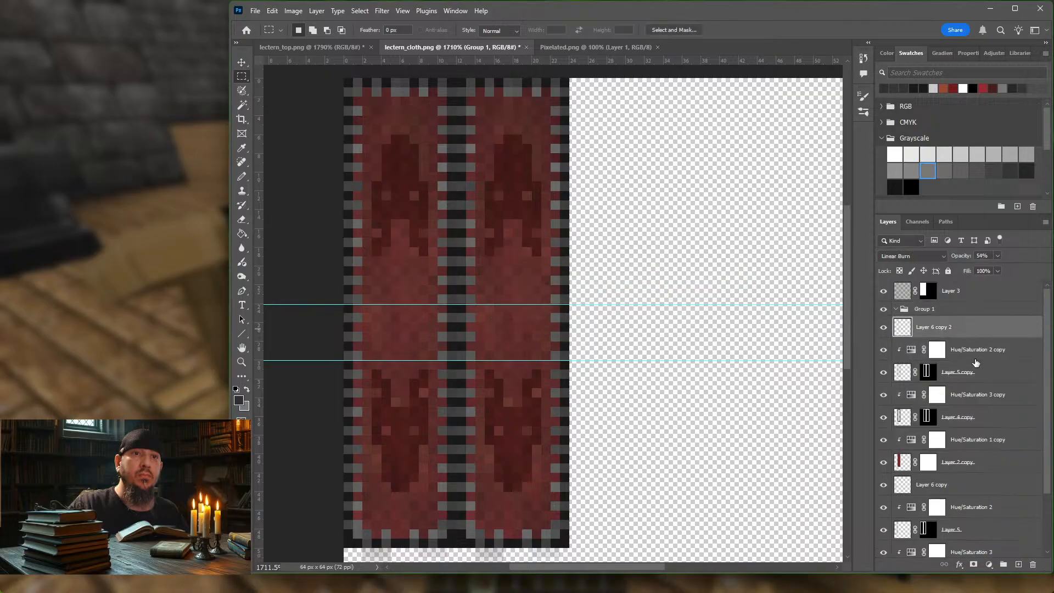
left_click(1001, 468, "shift")
left_click_drag(948, 330, 953, 312)
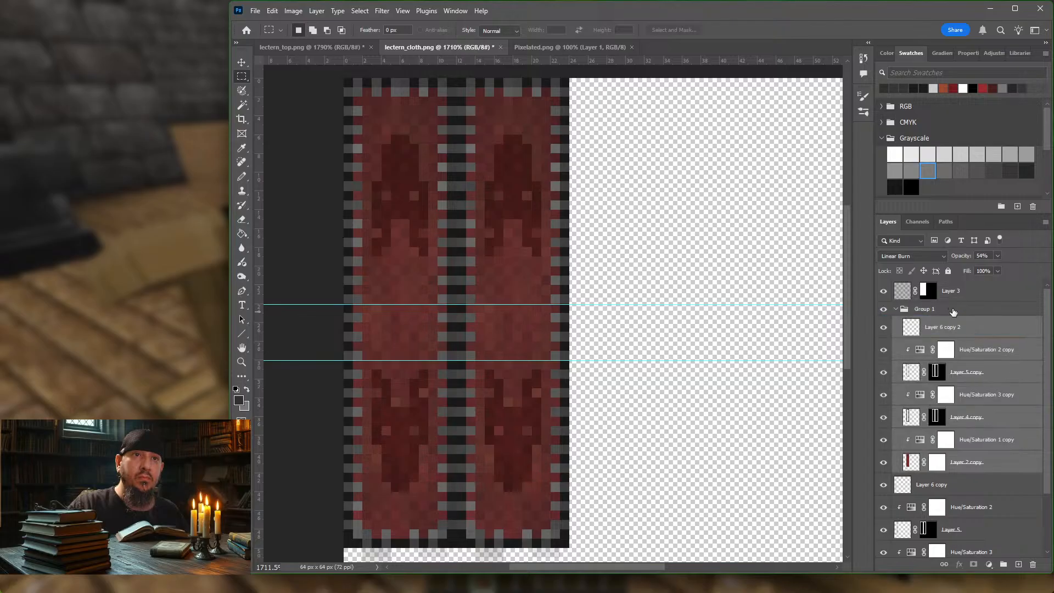
Step: Toggle Group 1 off and on to compare the second strip with and without the copies, and review the layer stack
left_click(883, 310)
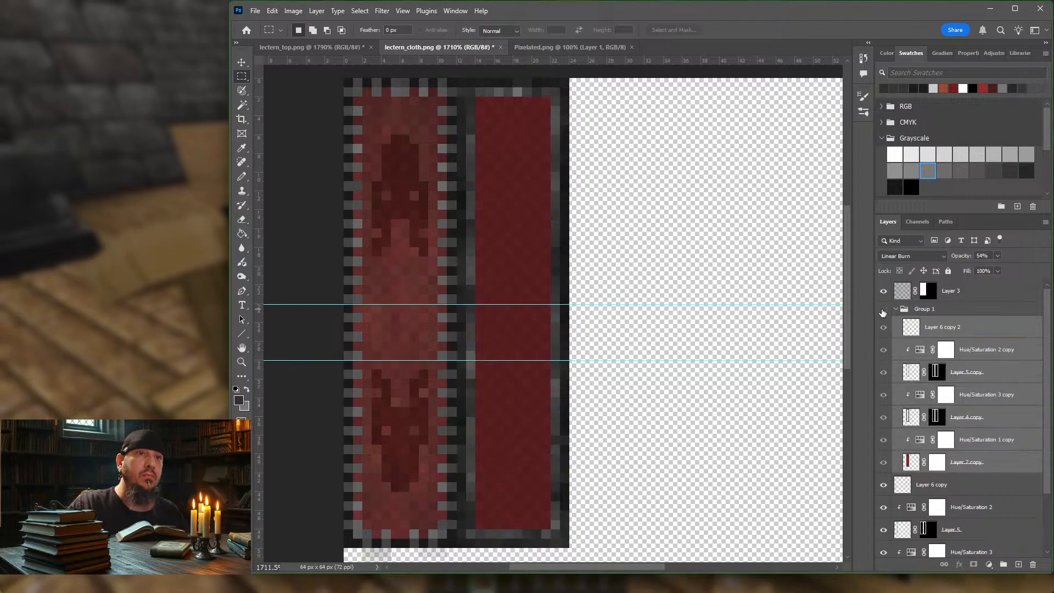
left_click(883, 310)
left_click(883, 309)
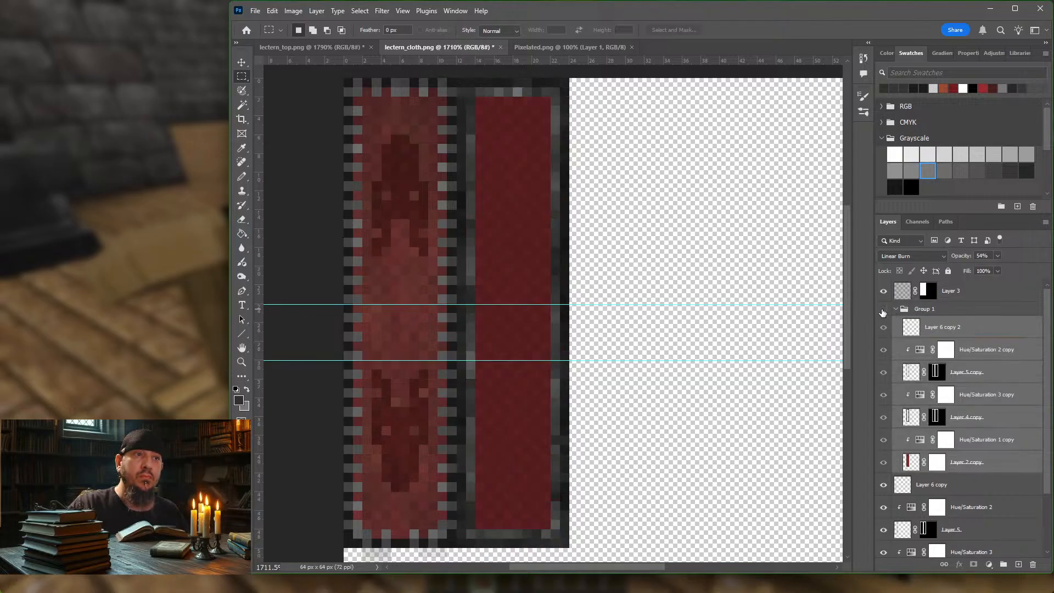
left_click(883, 309)
scroll(981, 387, "down", 2)
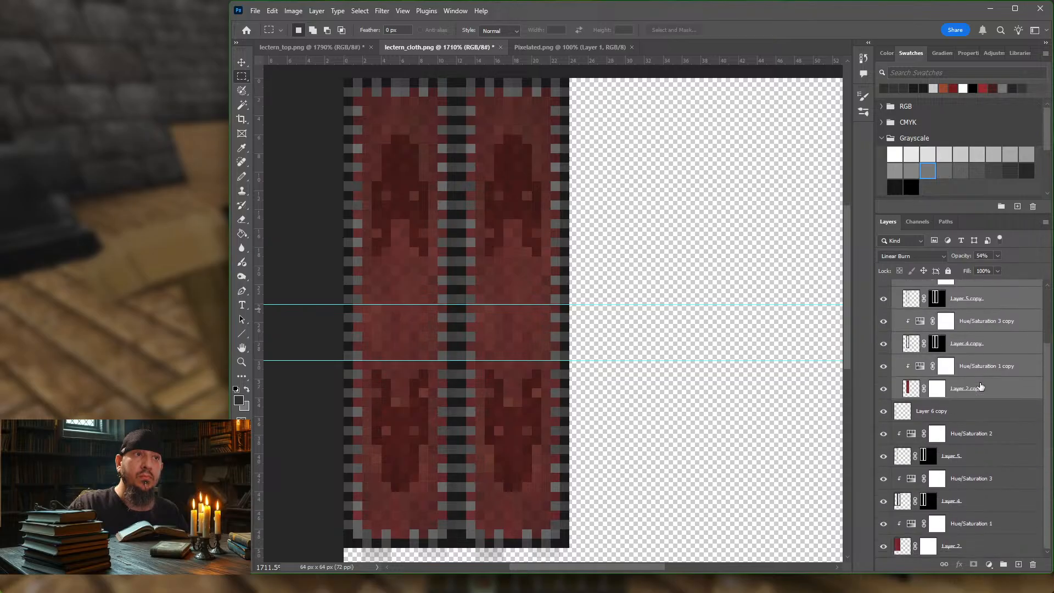
scroll(981, 387, "up", 2)
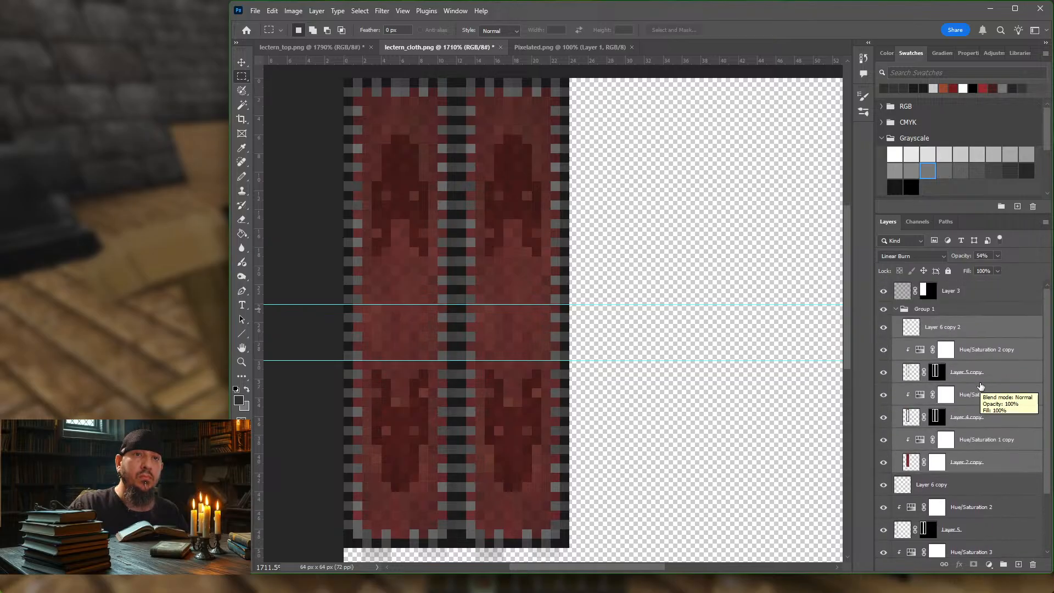
Step: Collapse Group 1, select the layers from Layer 6 copy to Layer 2 and create a Pass Through layer group above them
left_click(939, 311)
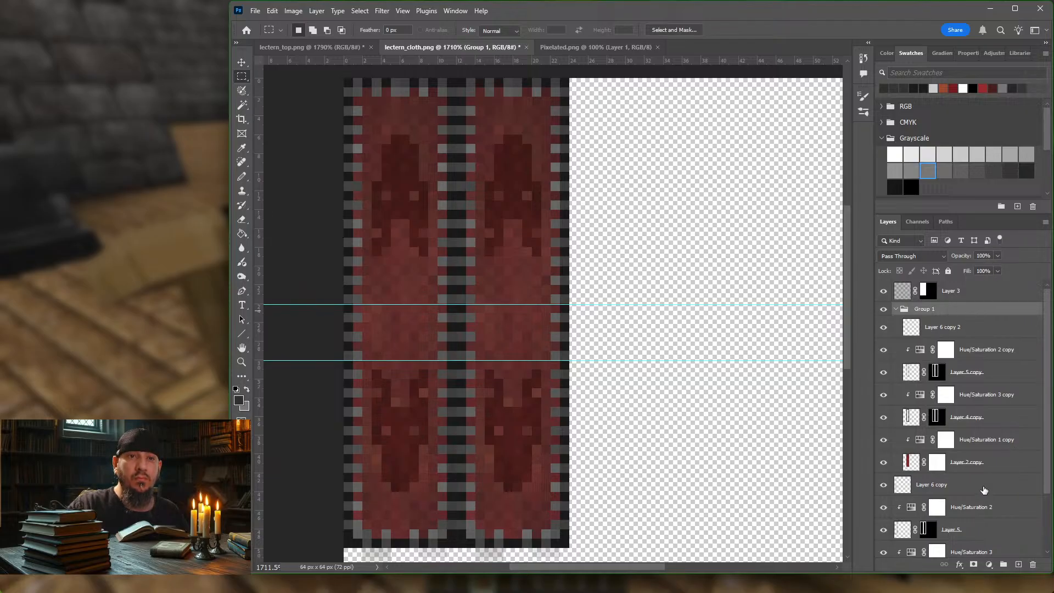
left_click(896, 310)
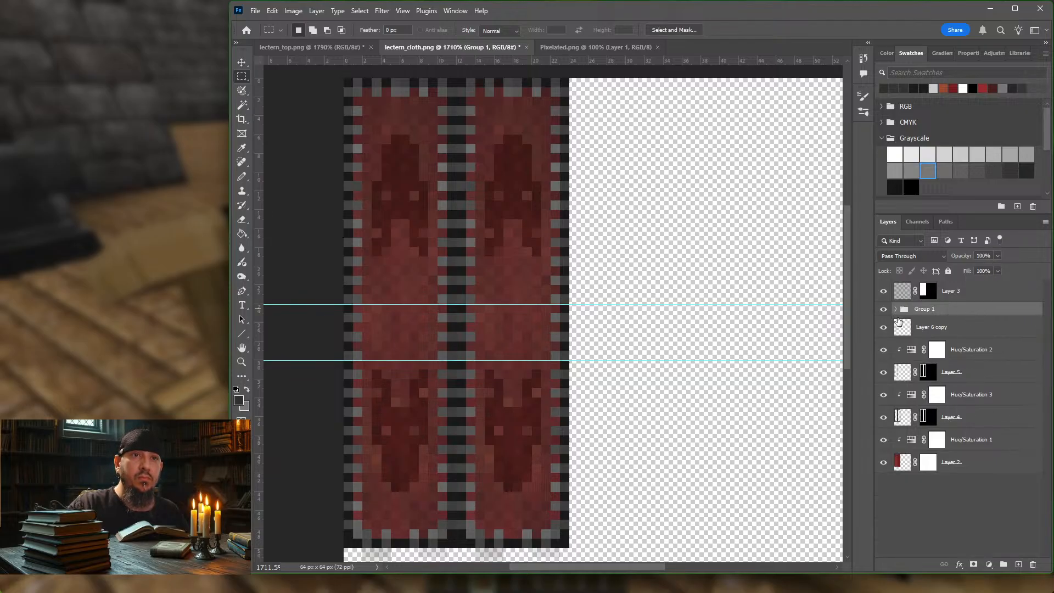
left_click(983, 328)
left_click(987, 464, "shift")
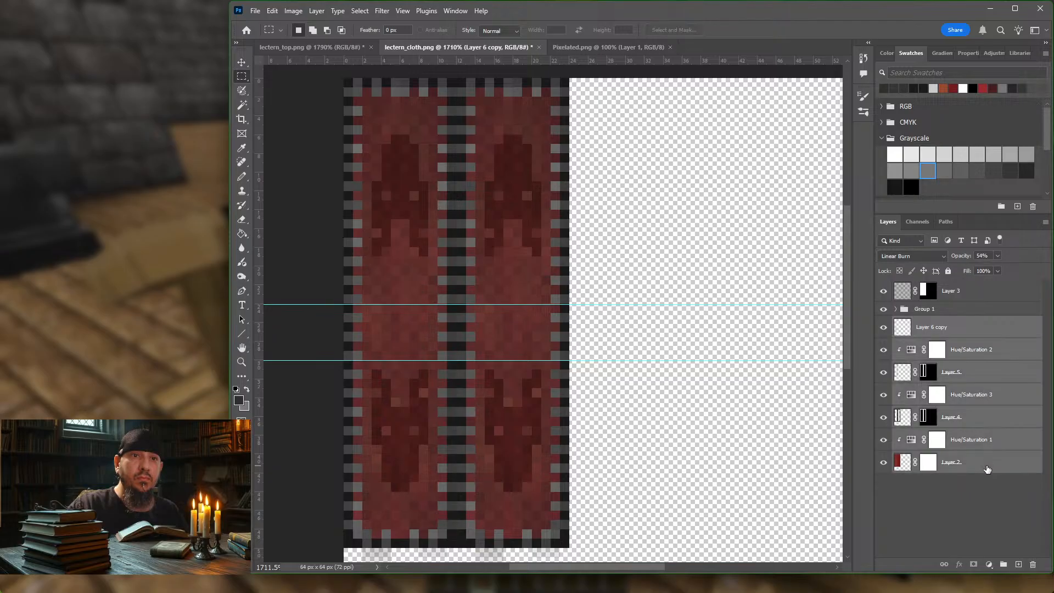
right_click(966, 328)
left_click(965, 341)
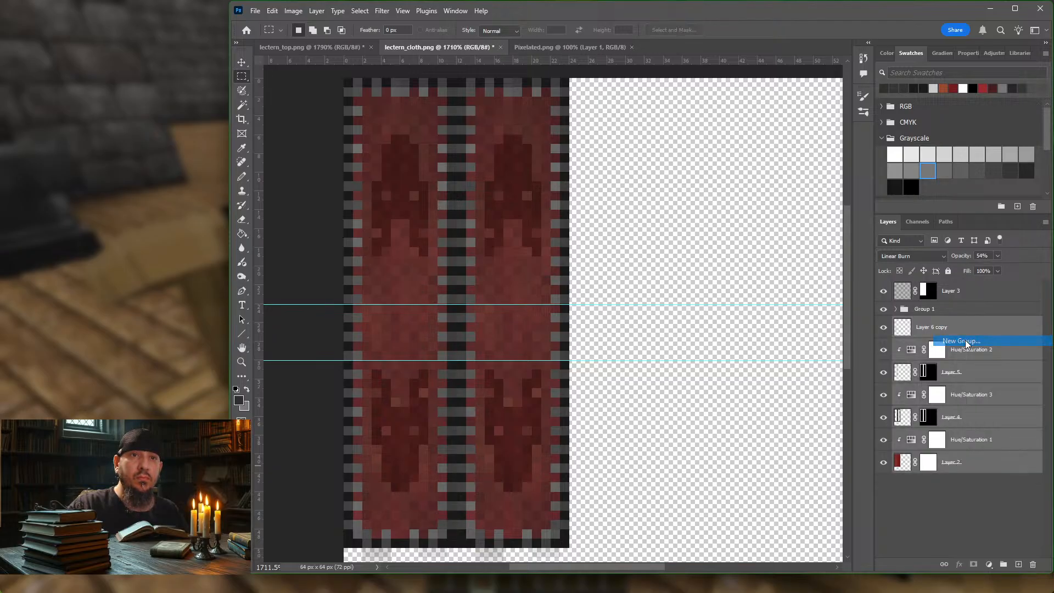
left_click(759, 285)
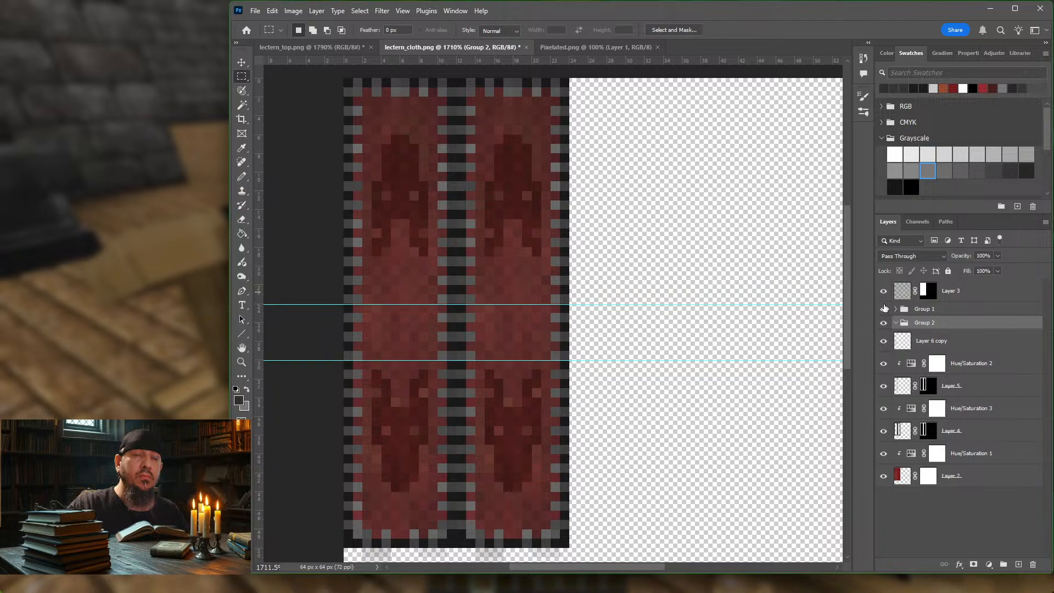
Step: Move the layers from Layer 6 copy through Layer 2 into Group 2
left_click(917, 339)
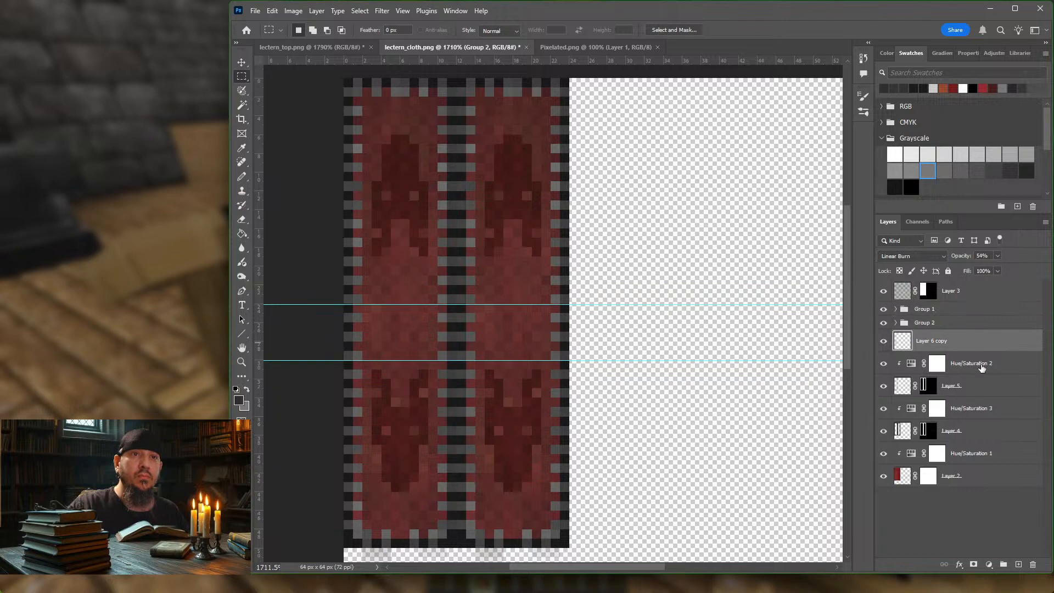
left_click(988, 477, "shift")
left_click_drag(945, 340, 923, 328)
Step: Hide and reshow Group 2 and Group 1 to check which cloth strip each group holds
left_click(883, 323)
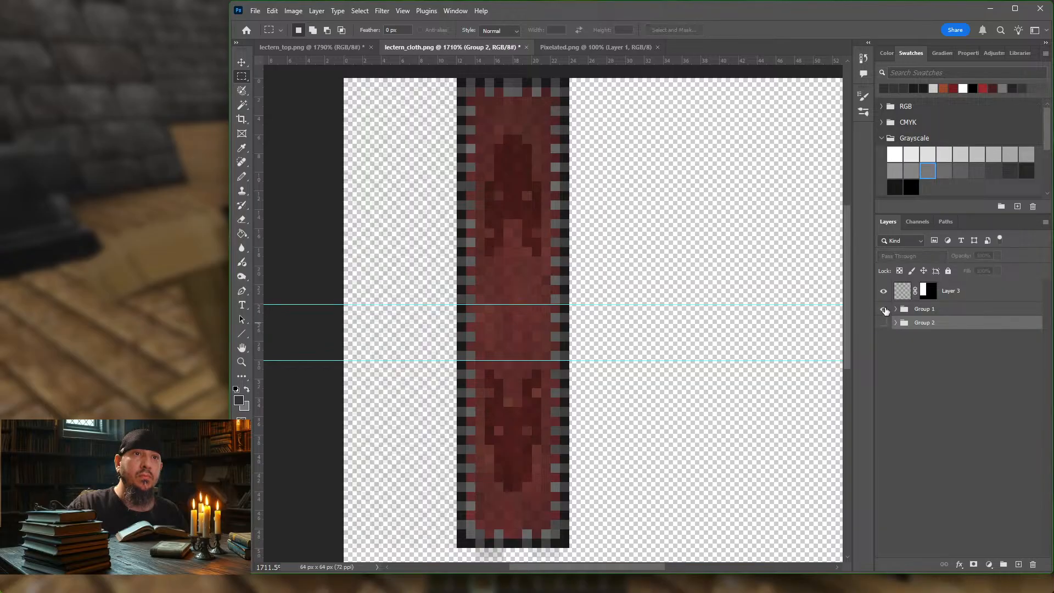
left_click(883, 309)
left_click(884, 310)
left_click(883, 323)
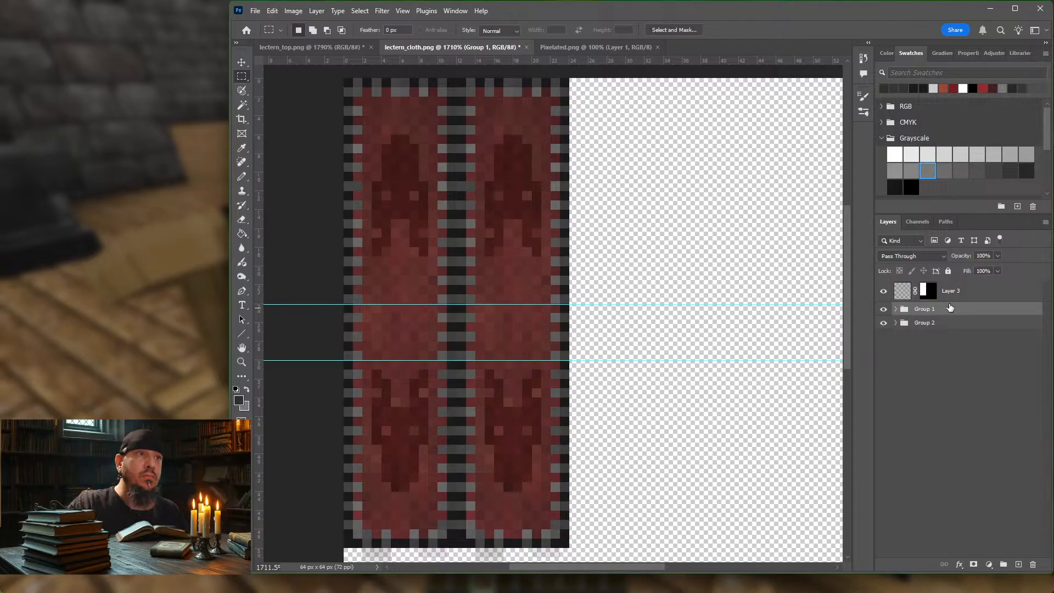
Step: Expand both groups and add an Exposure adjustment layer at the top of Group 1 with exposure -0.51
left_click(896, 323)
left_click(896, 309)
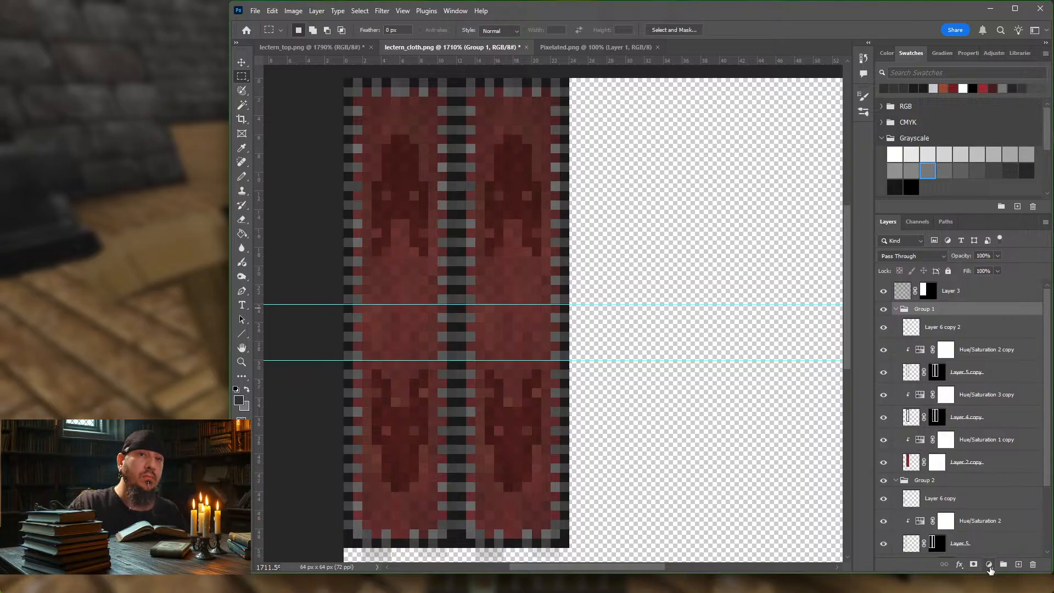
left_click(989, 567)
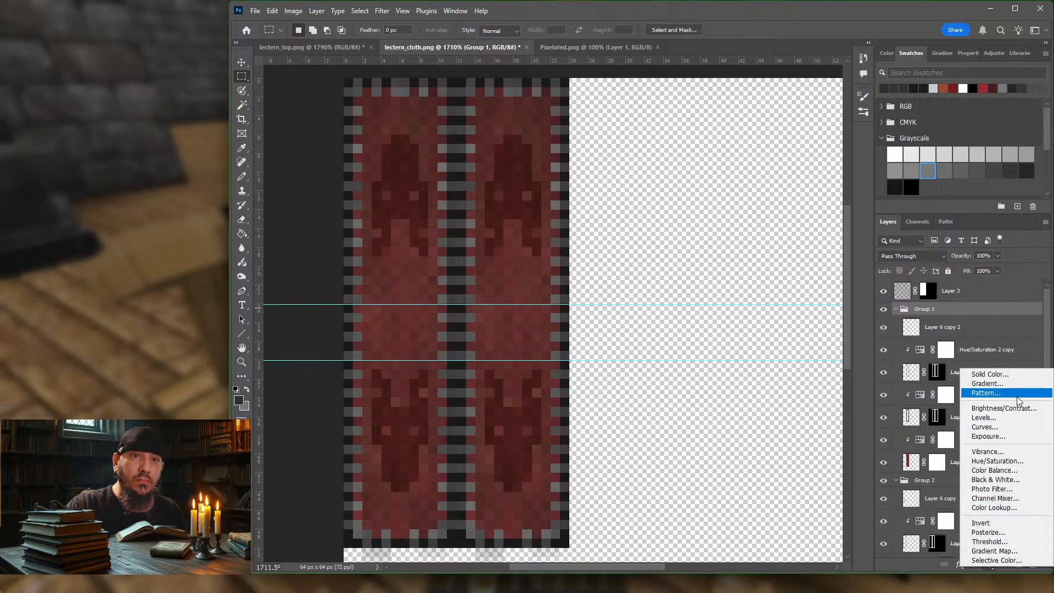
left_click(1004, 436)
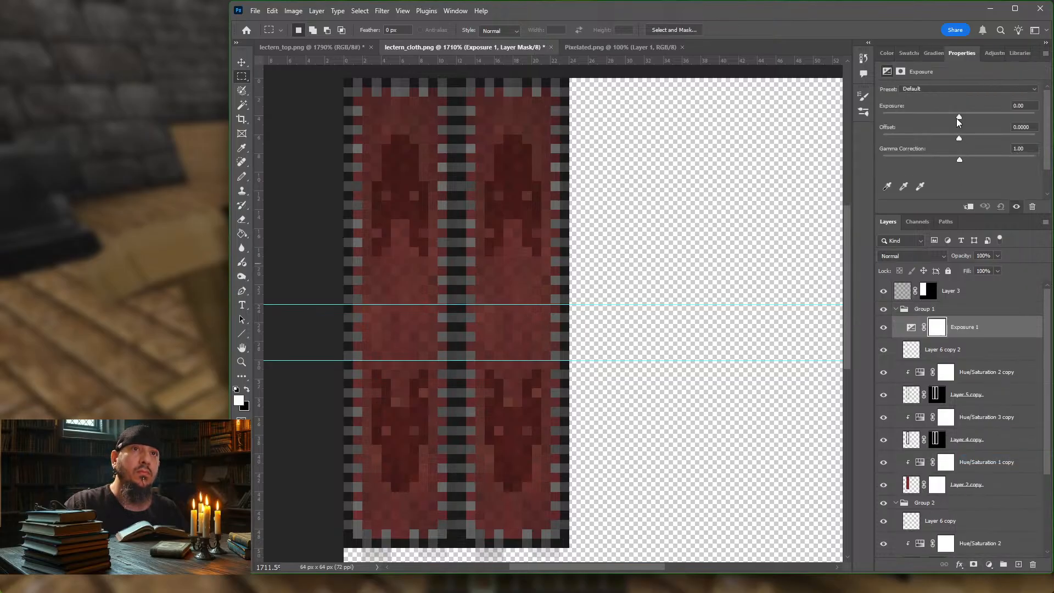
left_click_drag(959, 117, 952, 116)
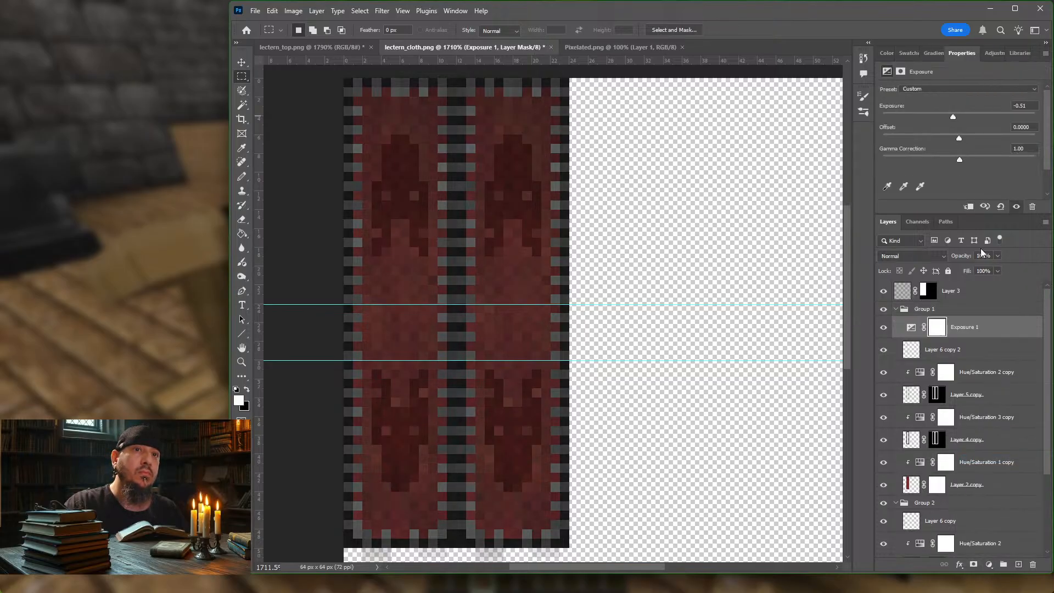
Step: Try clipping Exposure 1 to Layer 6 copy 2 and raising its exposure to +1.28
left_click(979, 335, "alt")
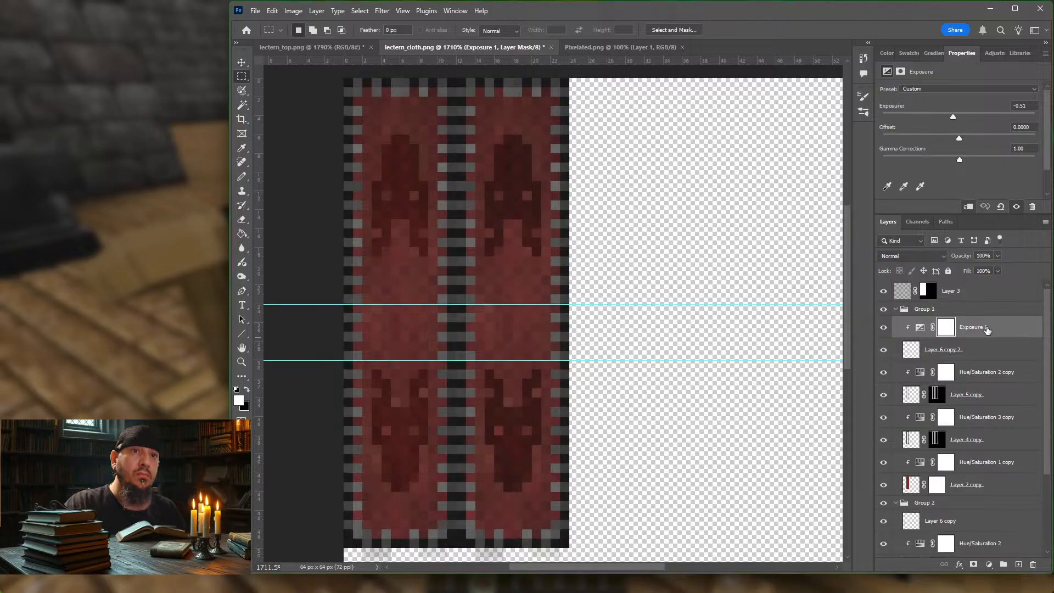
left_click(920, 327)
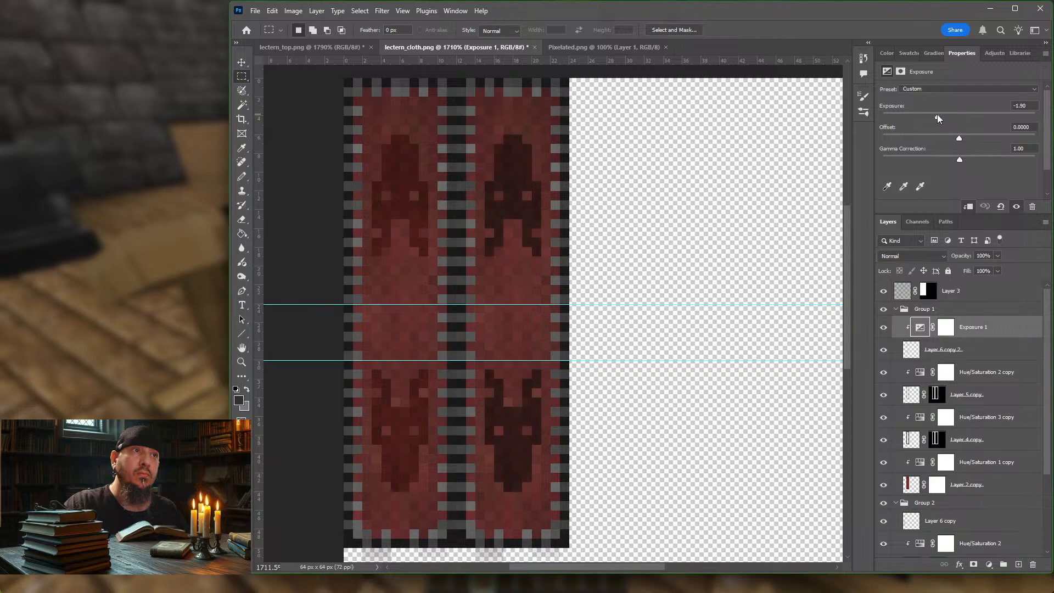
left_click_drag(937, 114, 973, 122)
Step: Move the Exposure 1 layer out of Group 1 to directly above it and set its exposure to -0.79
left_click_drag(993, 330, 998, 306)
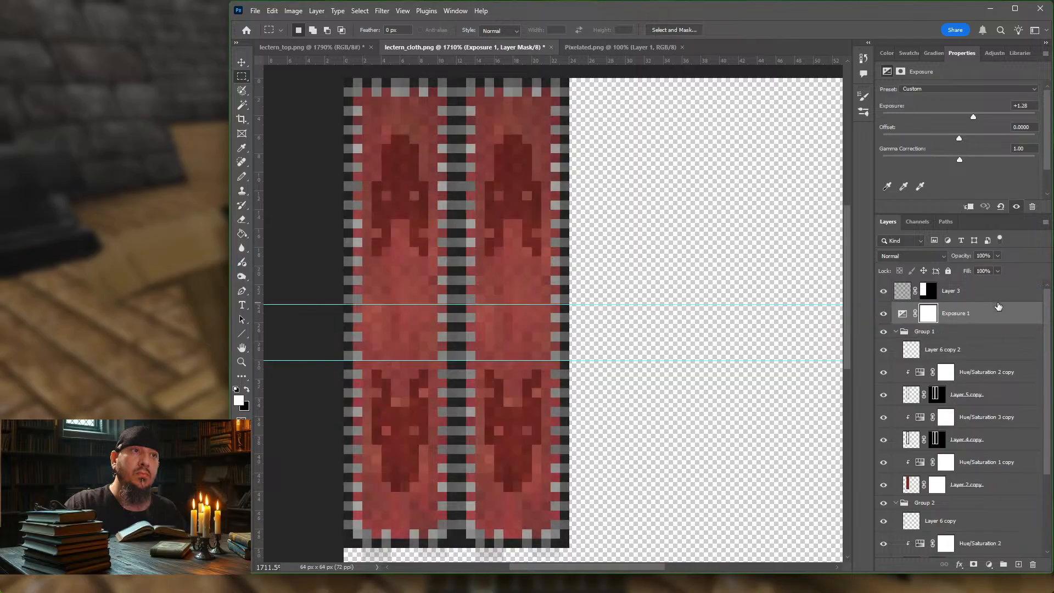
left_click(971, 333)
left_click(983, 314)
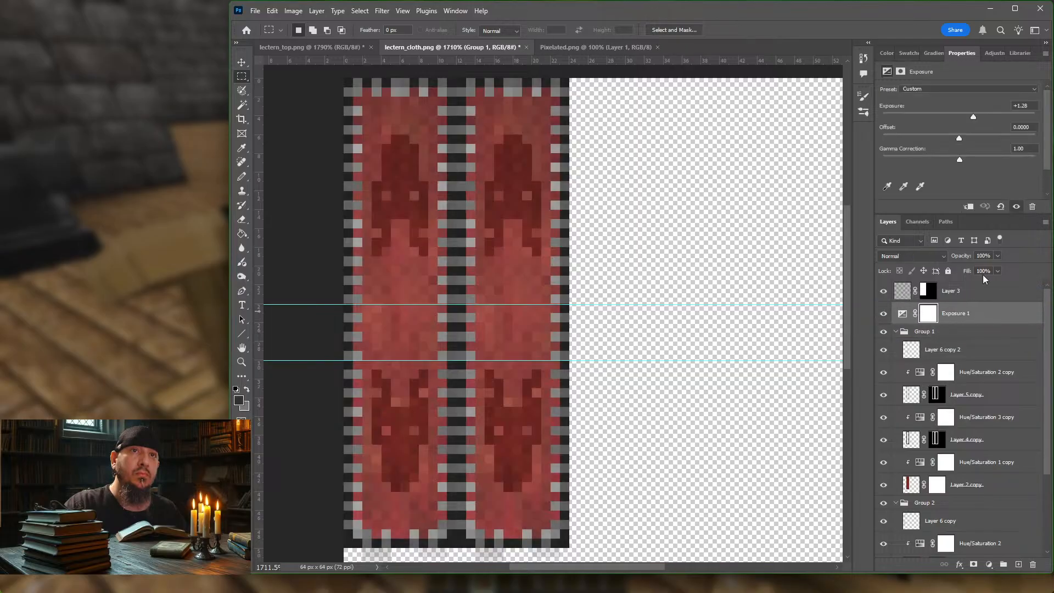
left_click_drag(973, 118, 950, 116)
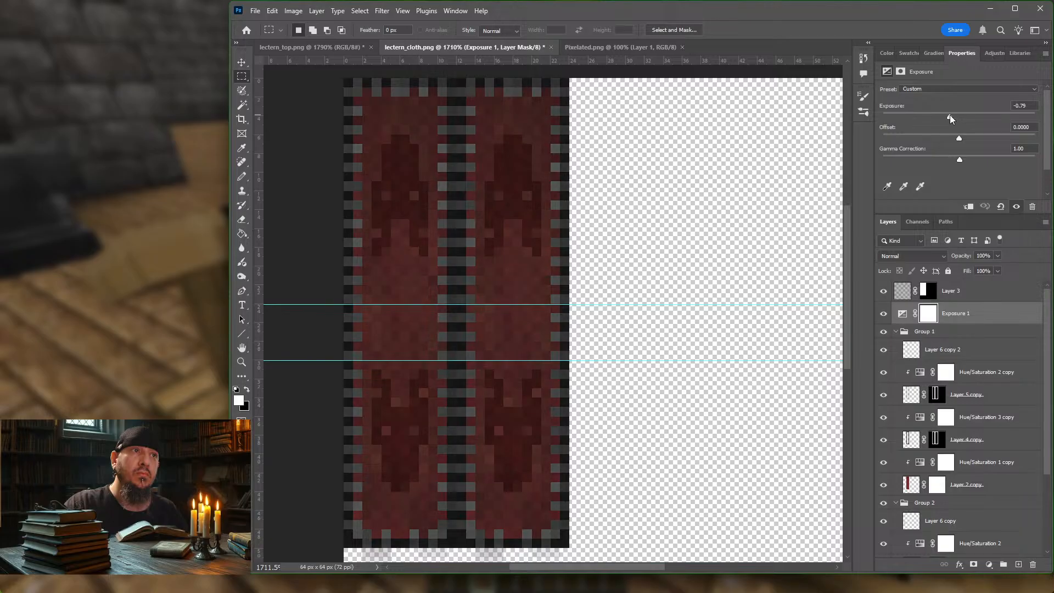
Step: Clip Exposure 1 to Group 1 and set its exposure to -1.28 to darken only the second strip
left_click(989, 320, "alt")
left_click(911, 314)
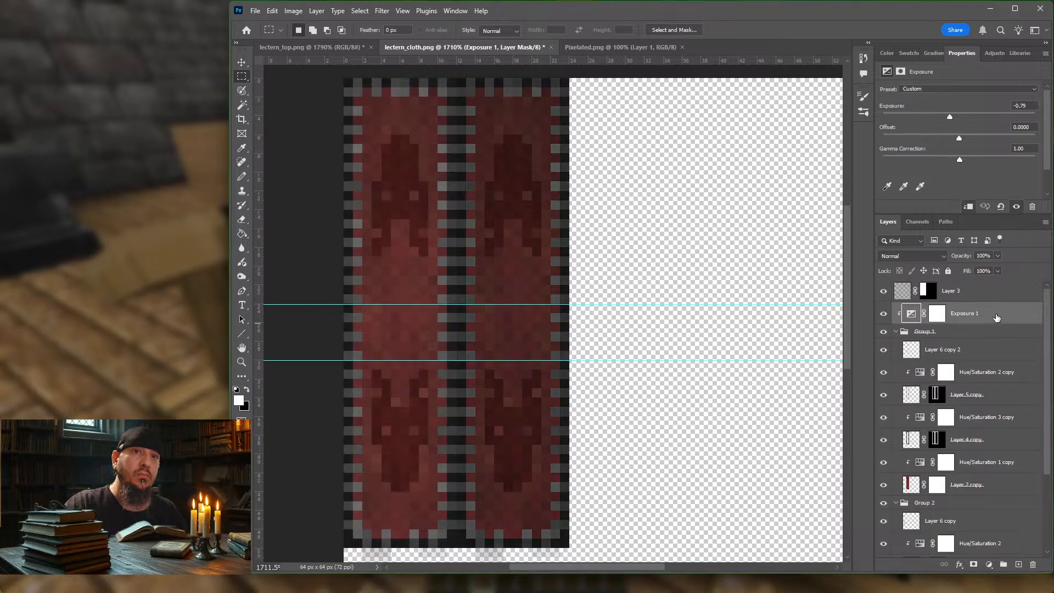
left_click_drag(949, 117, 936, 115)
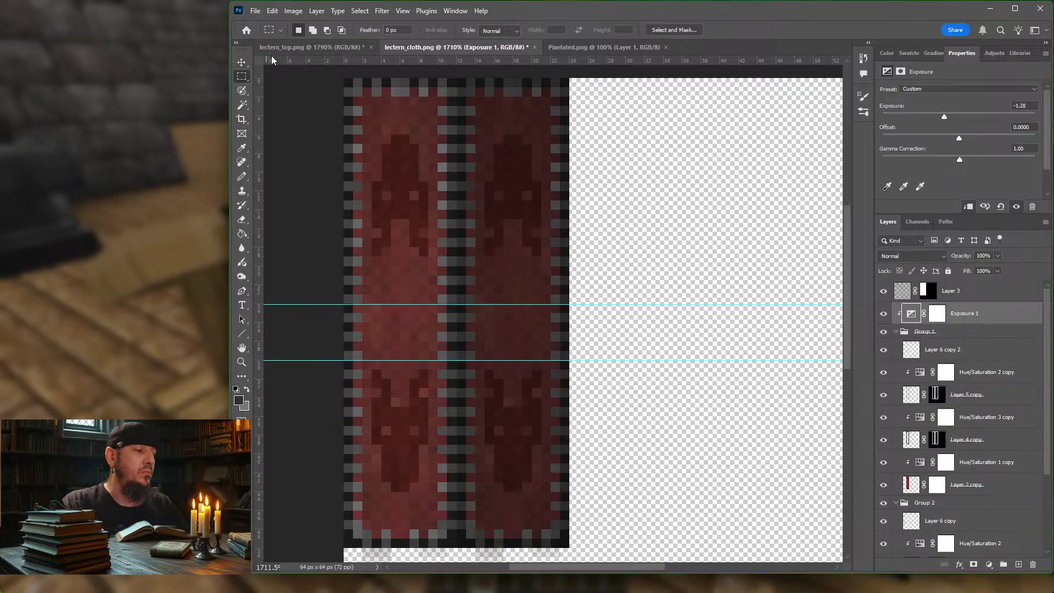
Step: Export the texture with Save for Web as PNG-8 lectern_cloth.png in the block folder, replacing the existing file
key("ctrl+alt+shift+s")
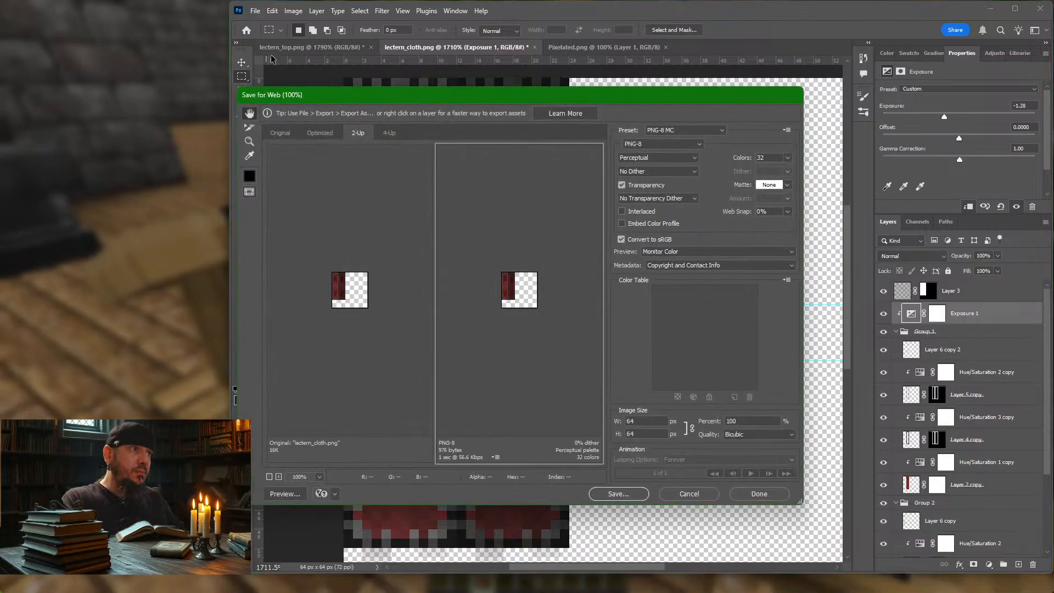
key("Return")
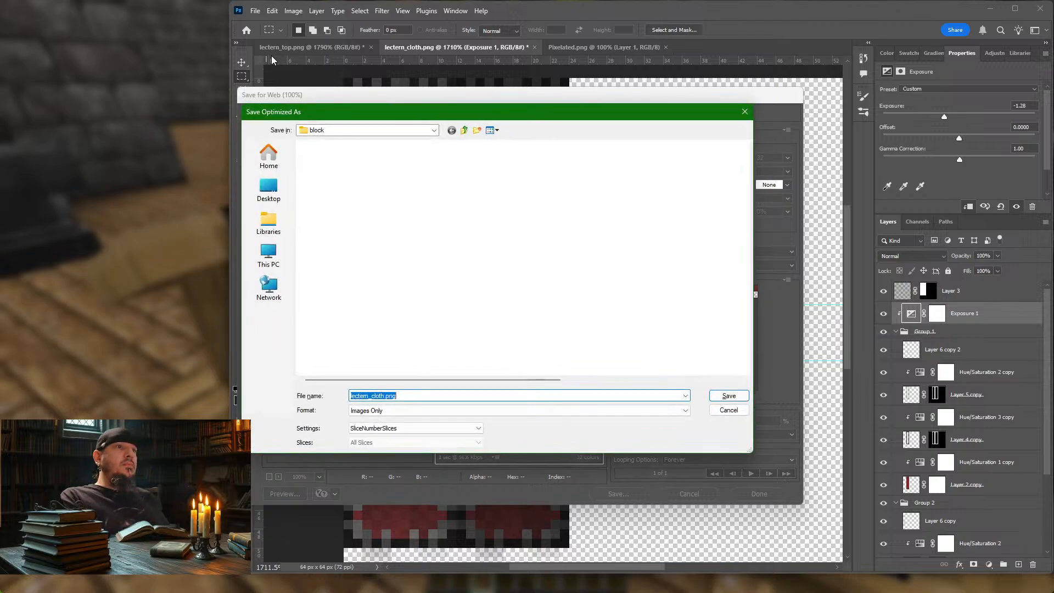
key("Return")
key("Return")
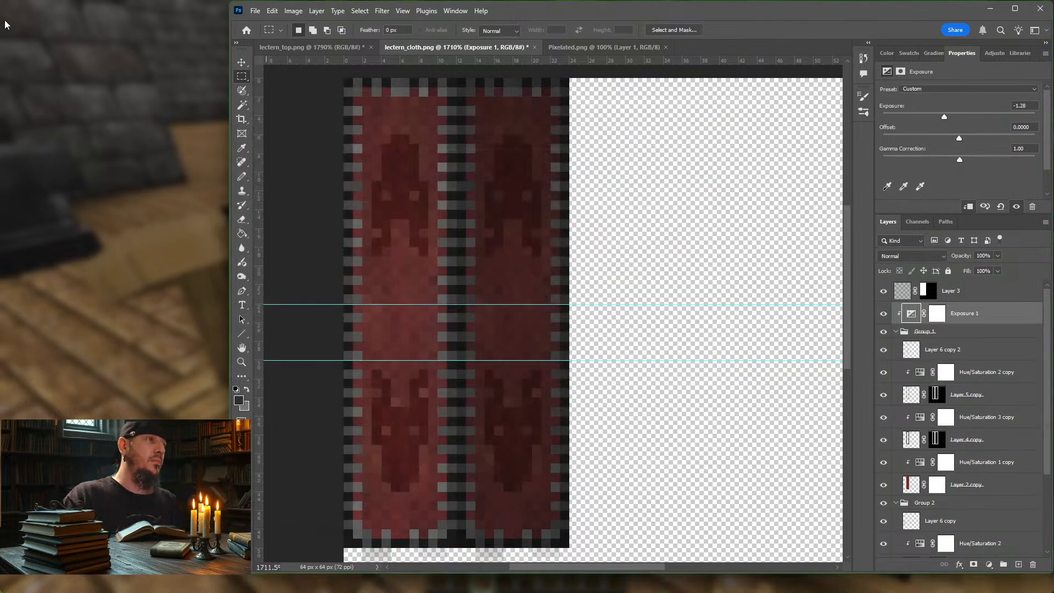
Step: Switch to Minecraft, resume the game and examine the cloth on the single lectern from its back and front
left_click(91, 155)
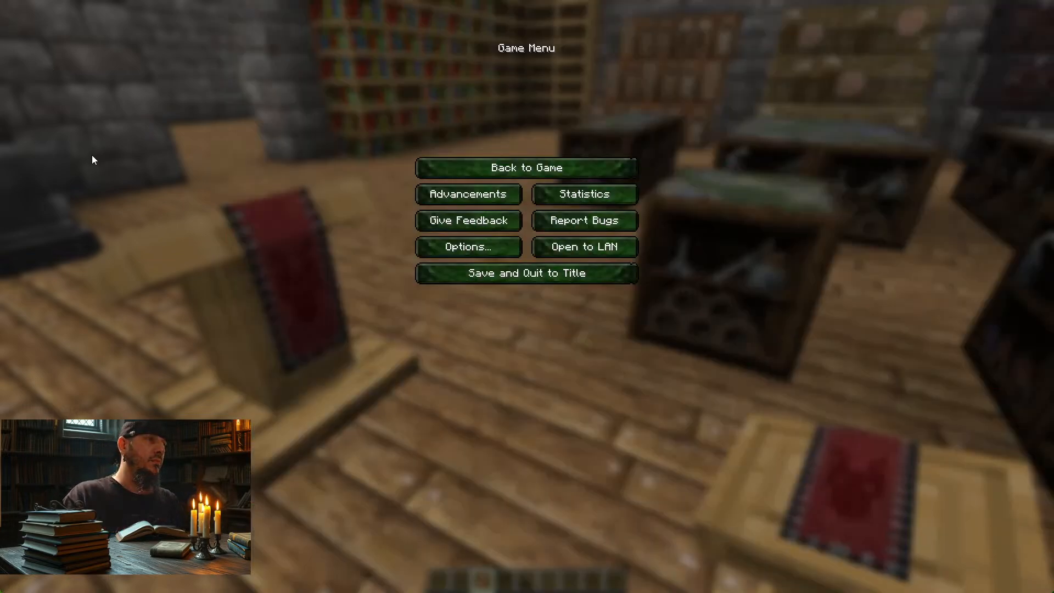
key("Escape")
key("w")
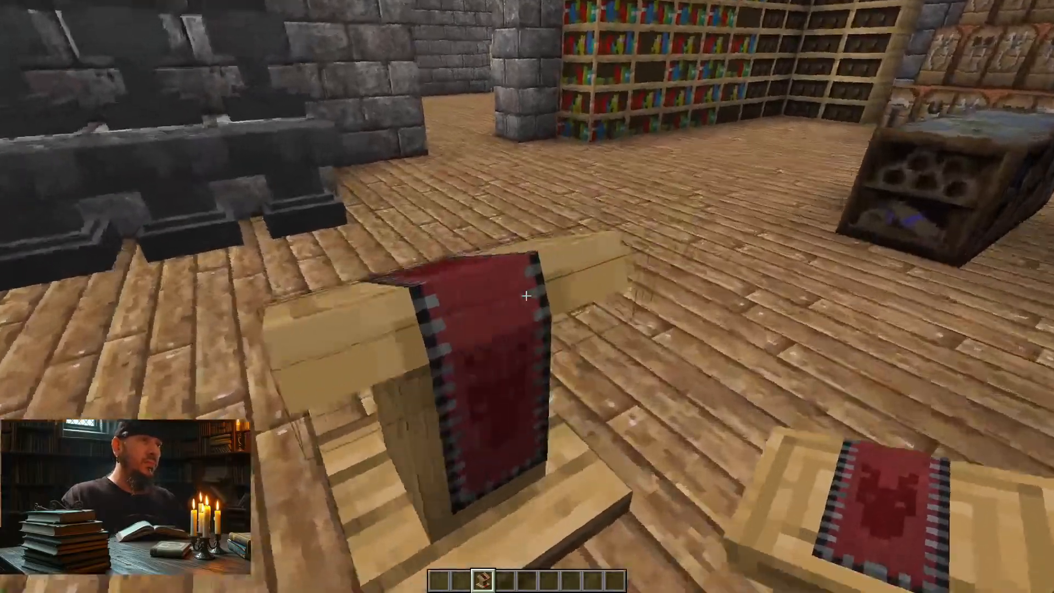
key("d")
key("a")
key("a")
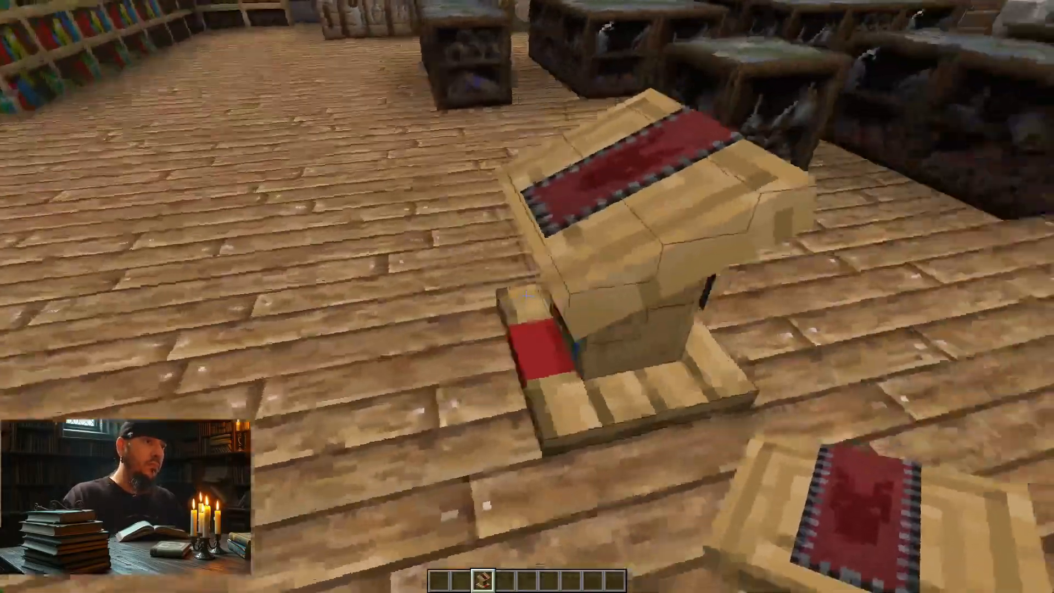
key("w")
key("d")
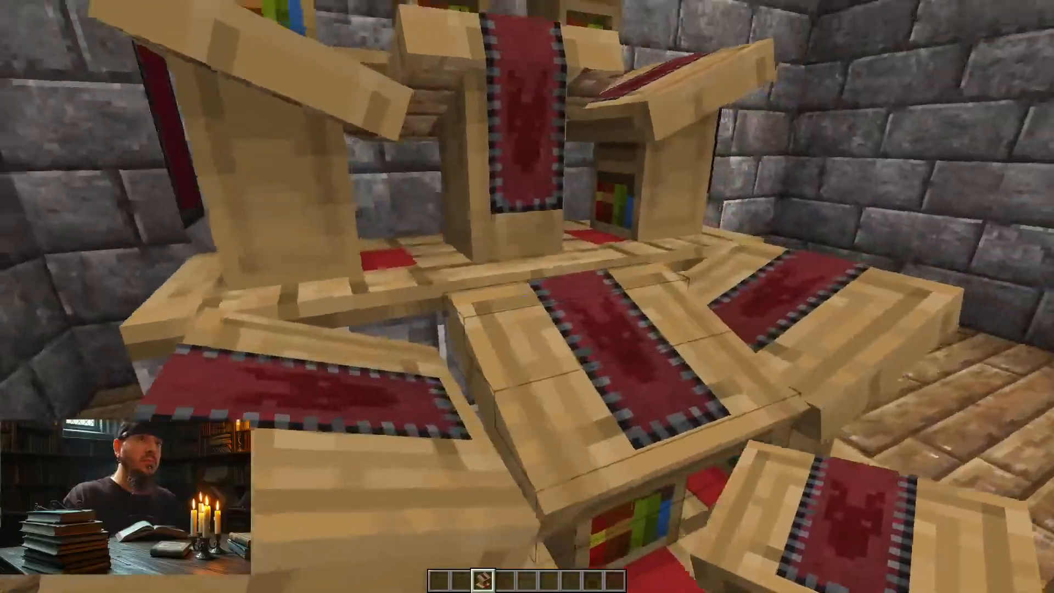
Step: Examine the stacked lecterns' cloth from close up and from farther back, and reload the resource packs
key("space")
key("w")
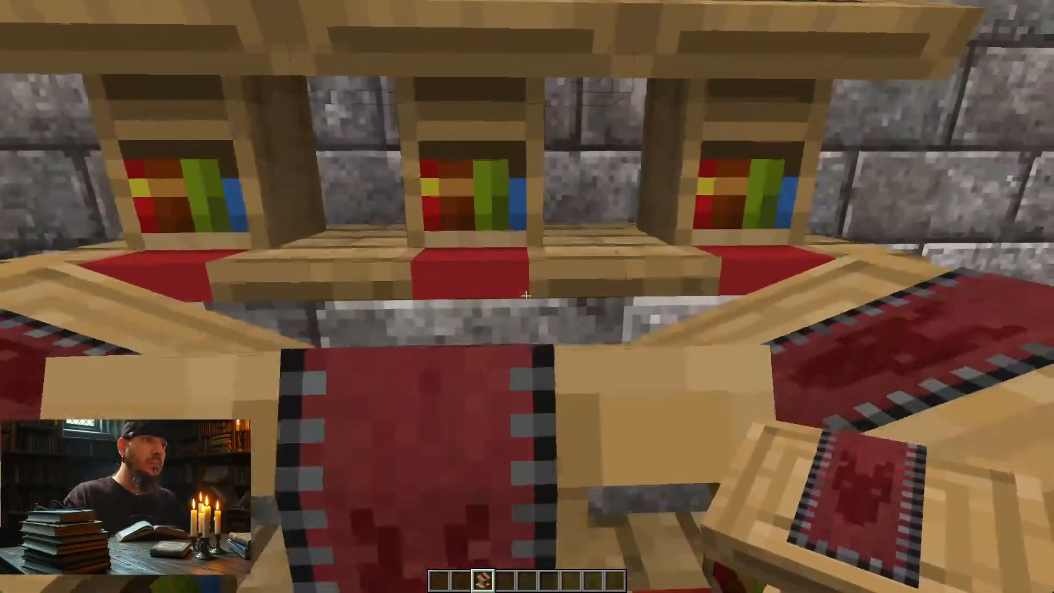
key("shift")
key("s")
key("s")
key("s")
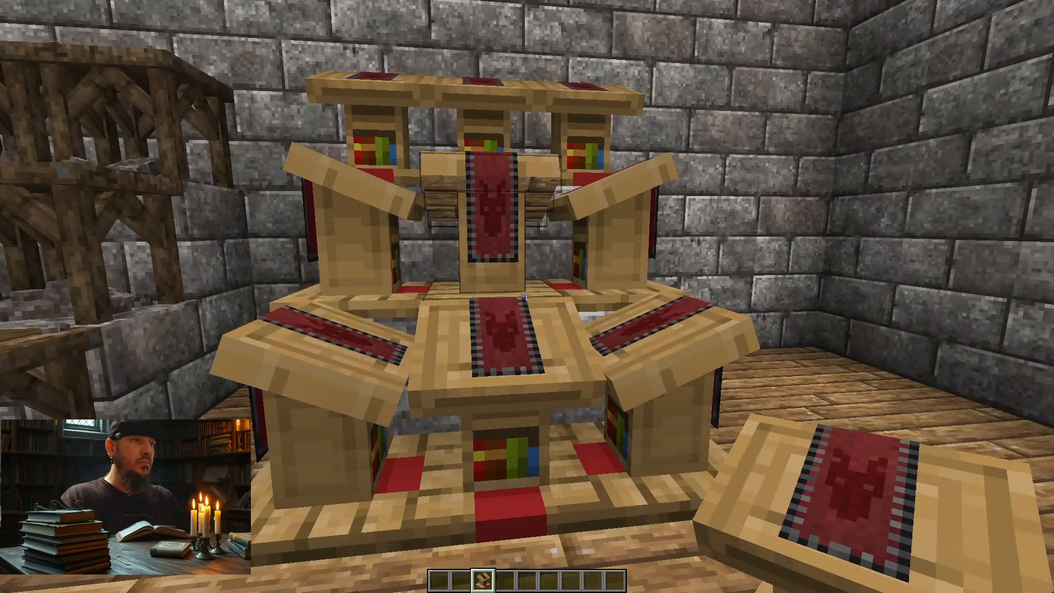
key("F3+t")
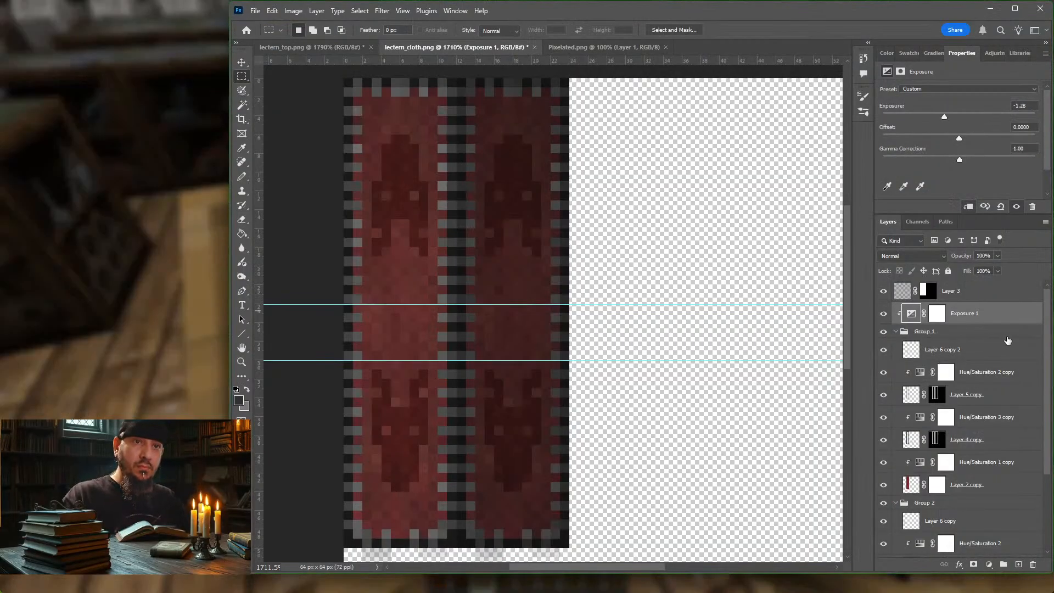
Step: Switch to Photoshop, toggle Layer 6 copy in Group 2 to check the emblem, and set its opacity to 40%
left_click(902, 332)
left_click(897, 331)
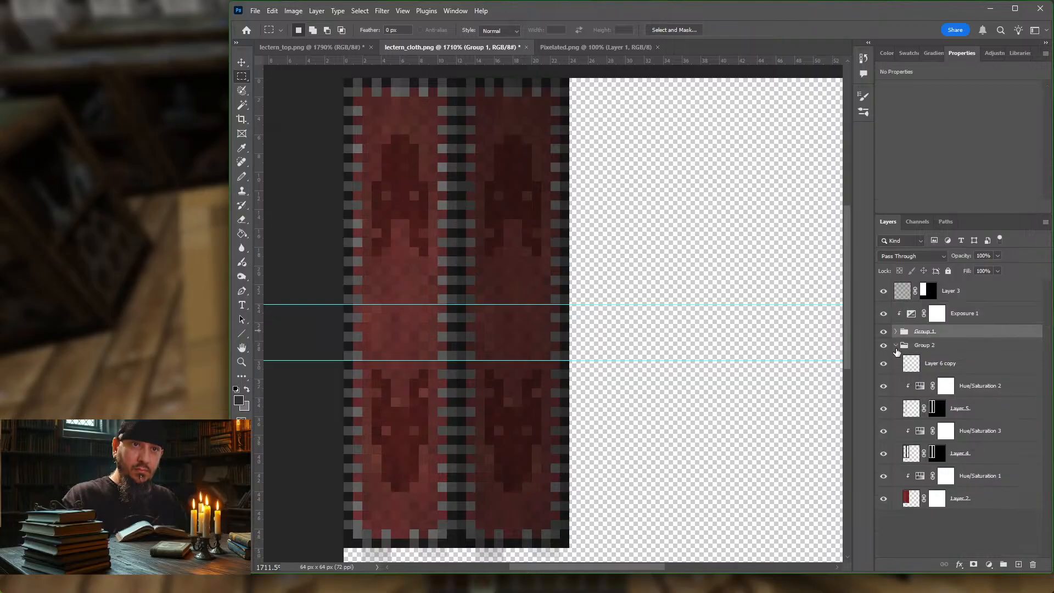
left_click(896, 345)
left_click(896, 345)
left_click(890, 364)
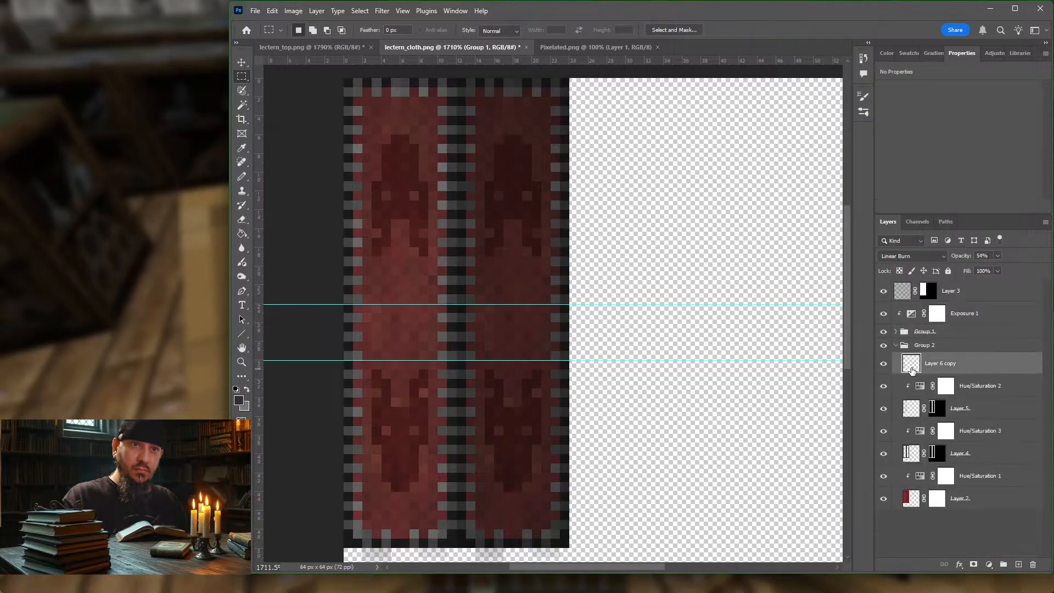
left_click(884, 364)
left_click(883, 363)
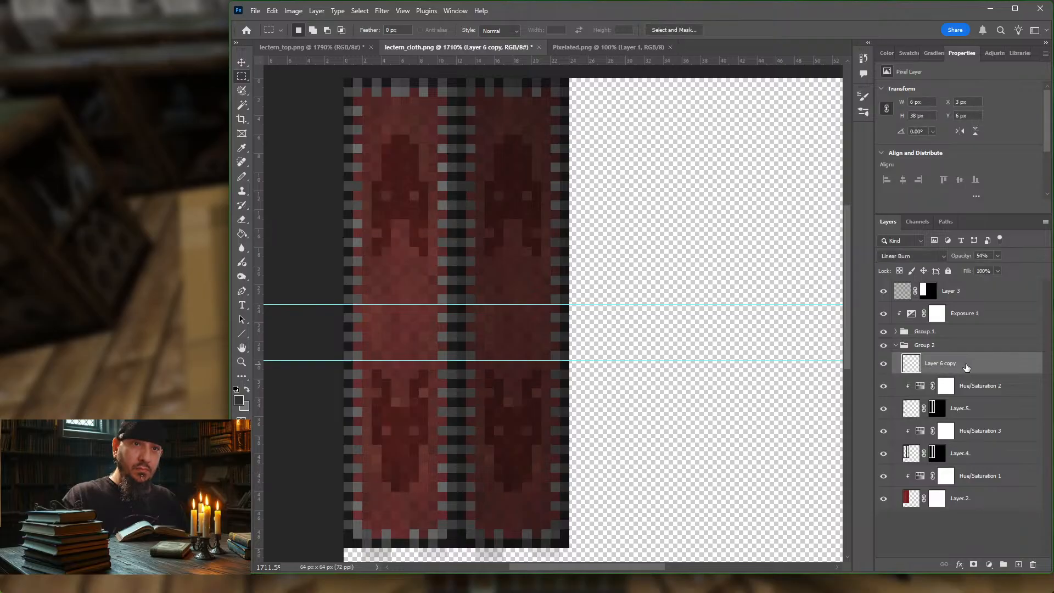
left_click(998, 257)
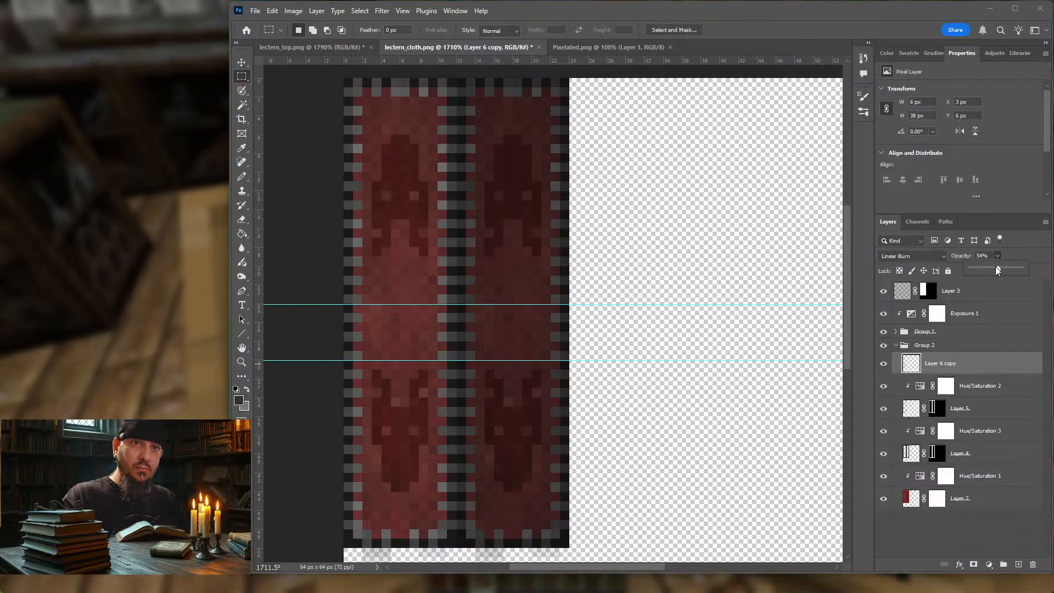
left_click_drag(996, 266, 995, 266)
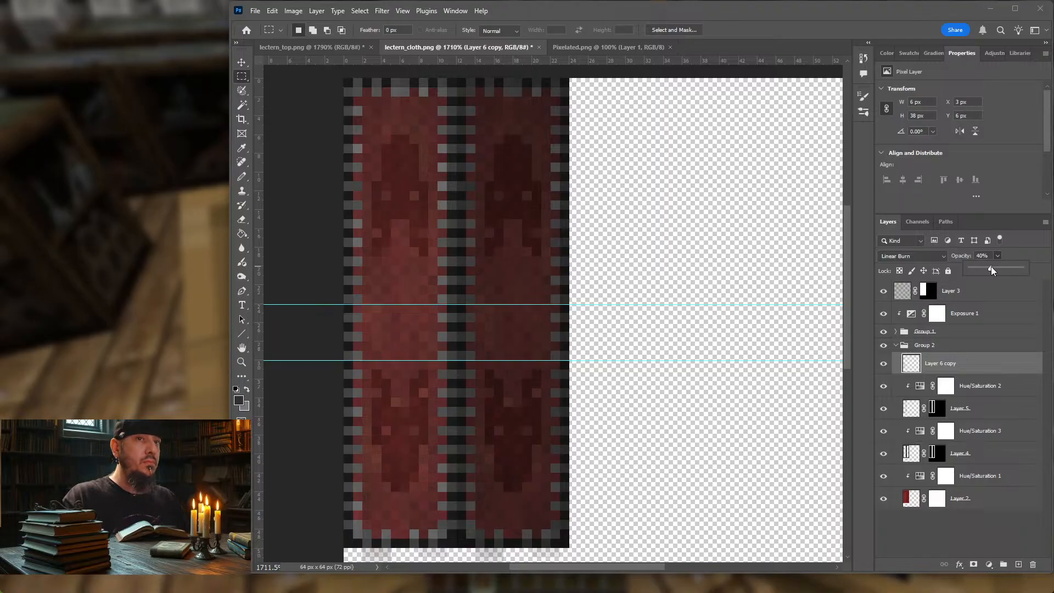
Step: Lower the opacity of Layer 6 copy 2 in Group 1 to about 42%
left_click(896, 331)
left_click(978, 351)
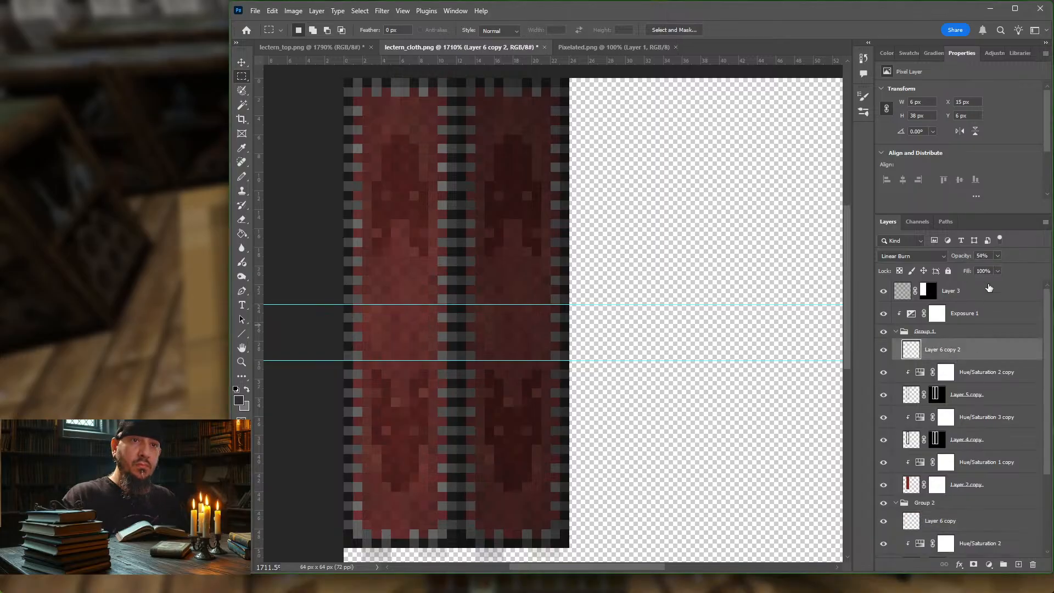
left_click(998, 256)
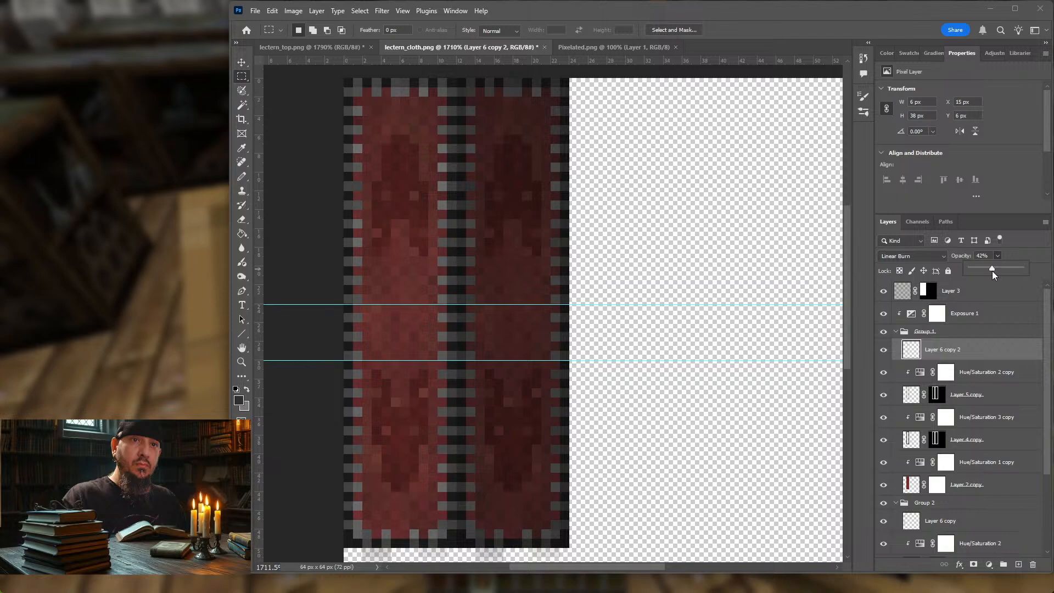
left_click(977, 528)
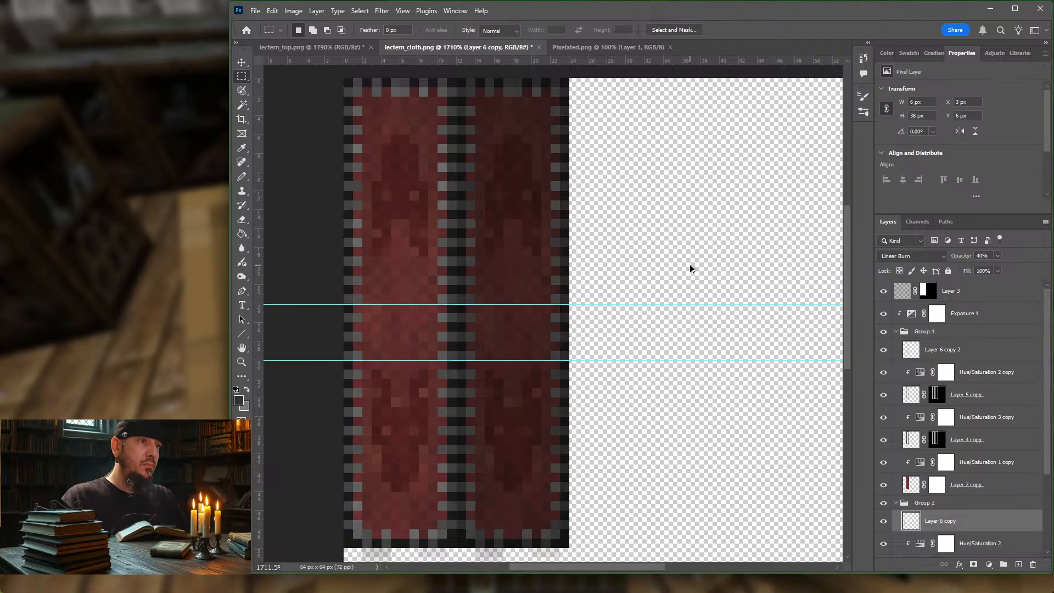
Step: Export the cloth texture with Save for Web as PNG-8 lectern_cloth.png in the block folder, replacing the existing file
key("ctrl+alt+shift+s")
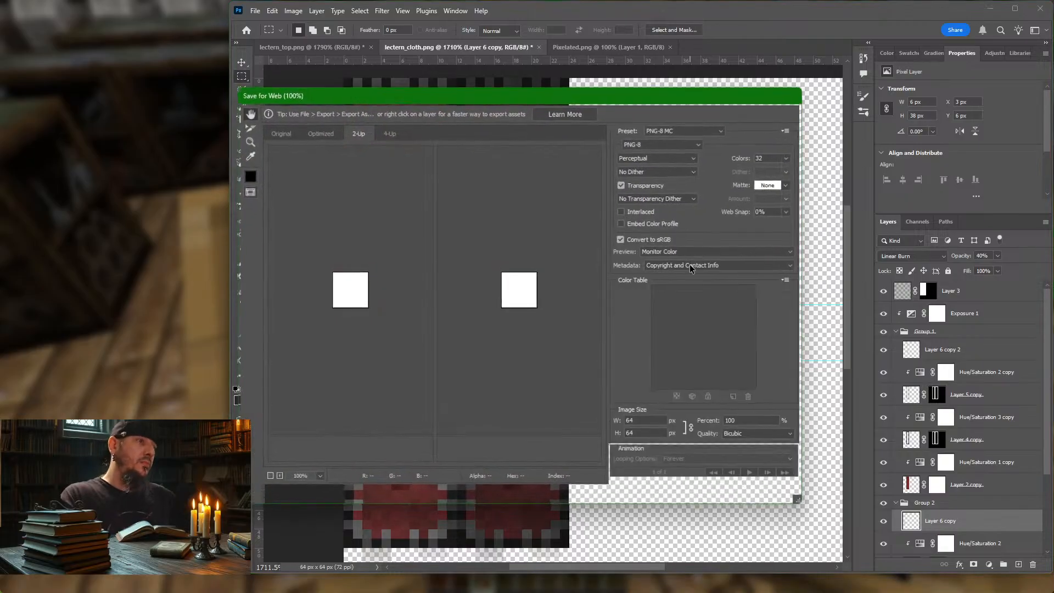
key("Return")
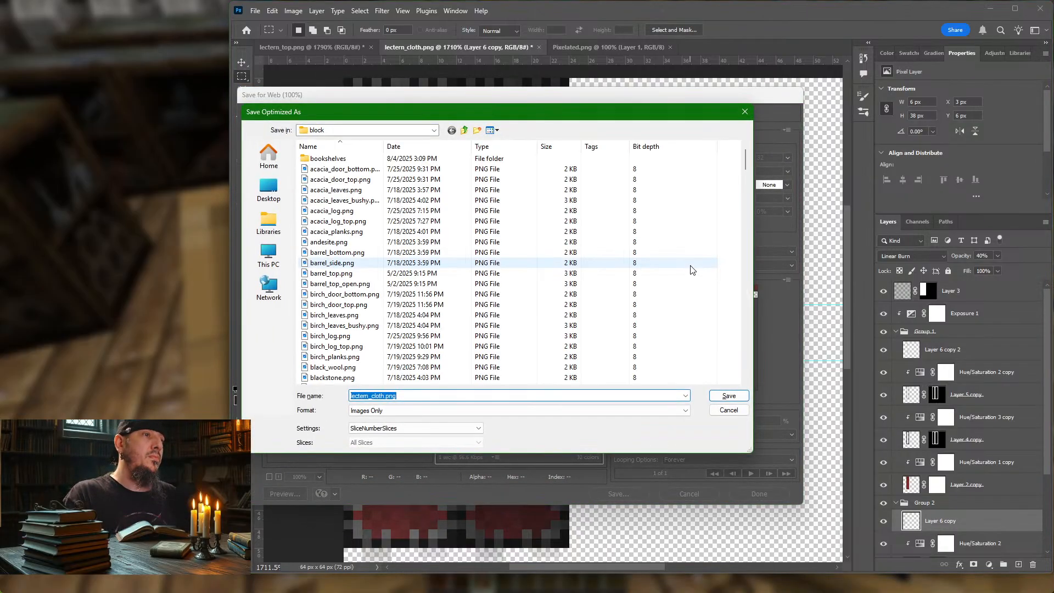
key("Return")
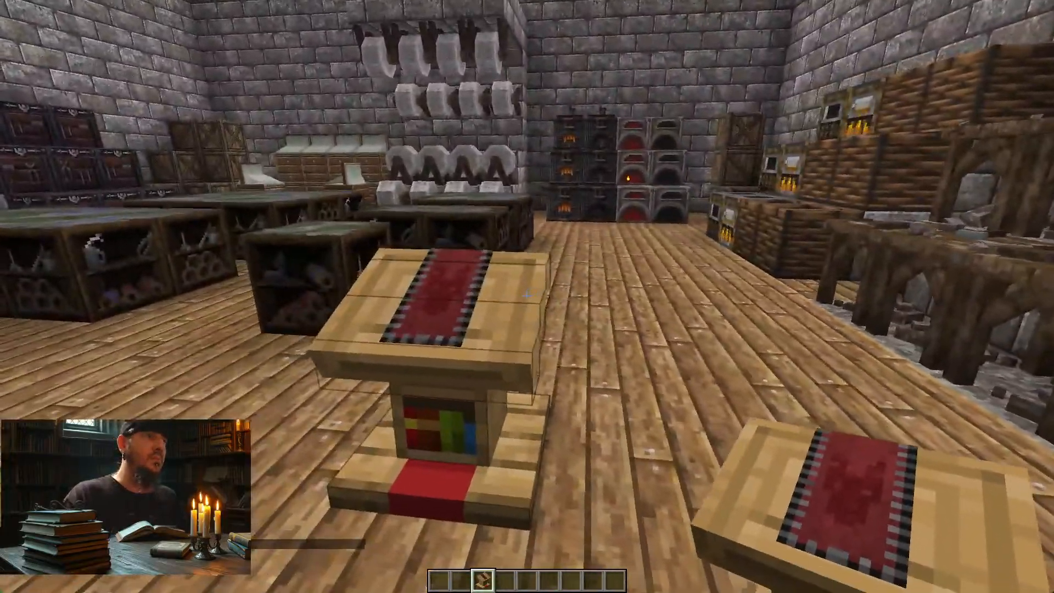
Step: Switch to Minecraft and examine the softened cloth emblems on the single lectern from its front, back and sides
key("d")
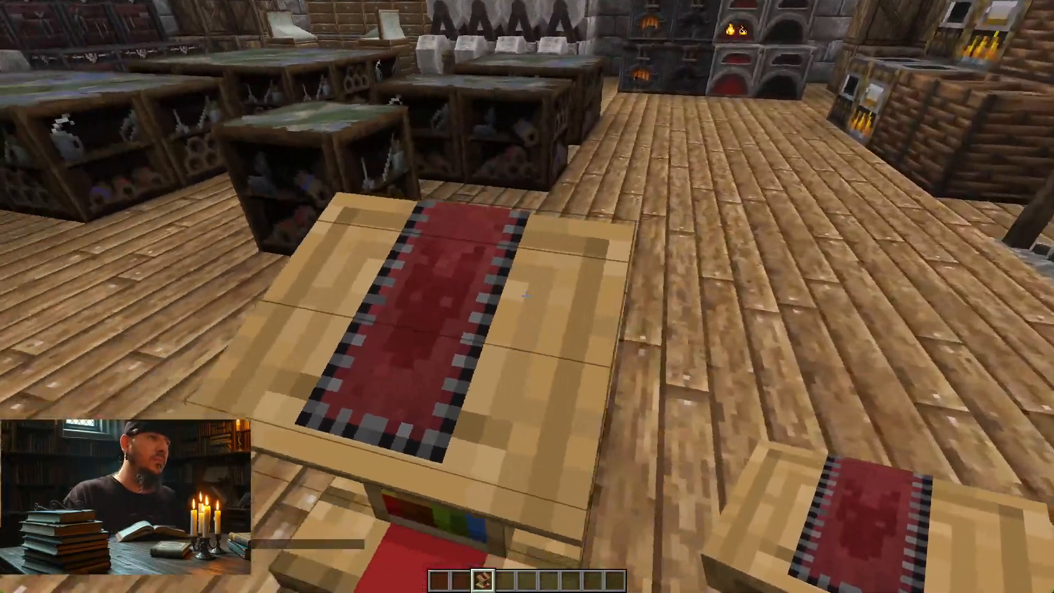
key("d")
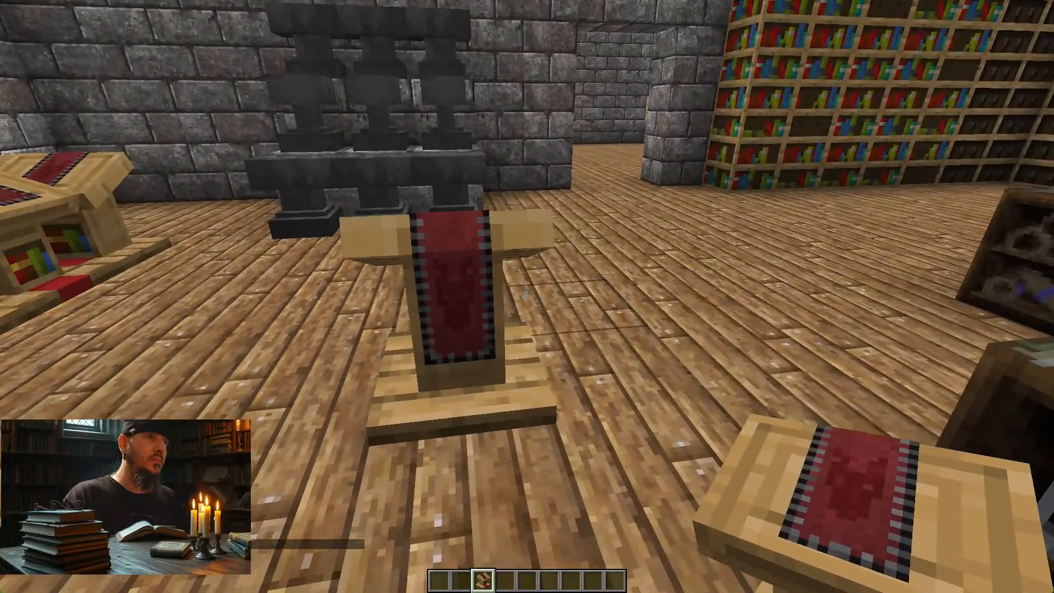
key("a")
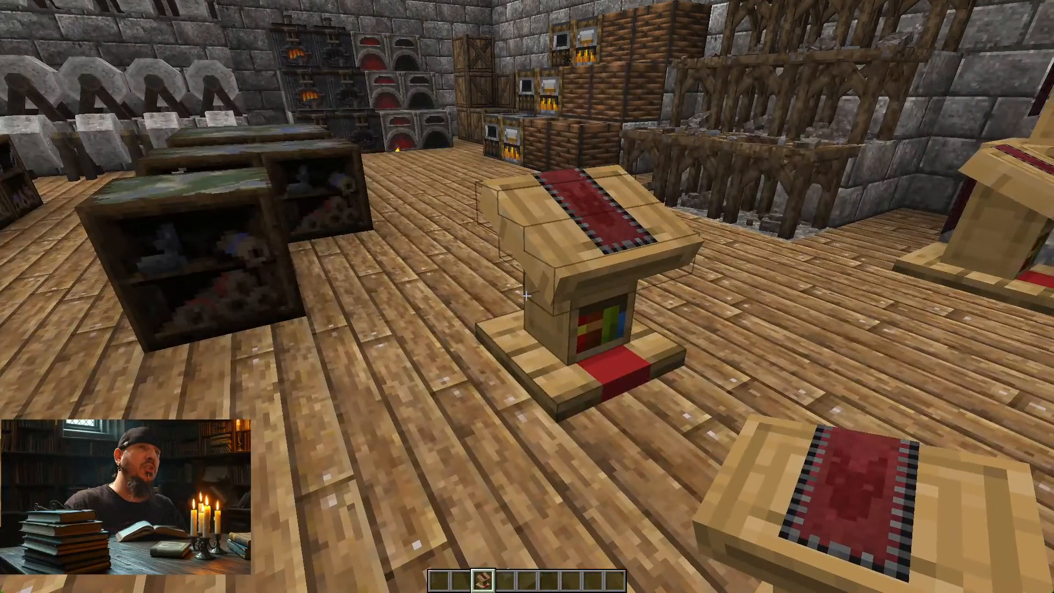
key("d")
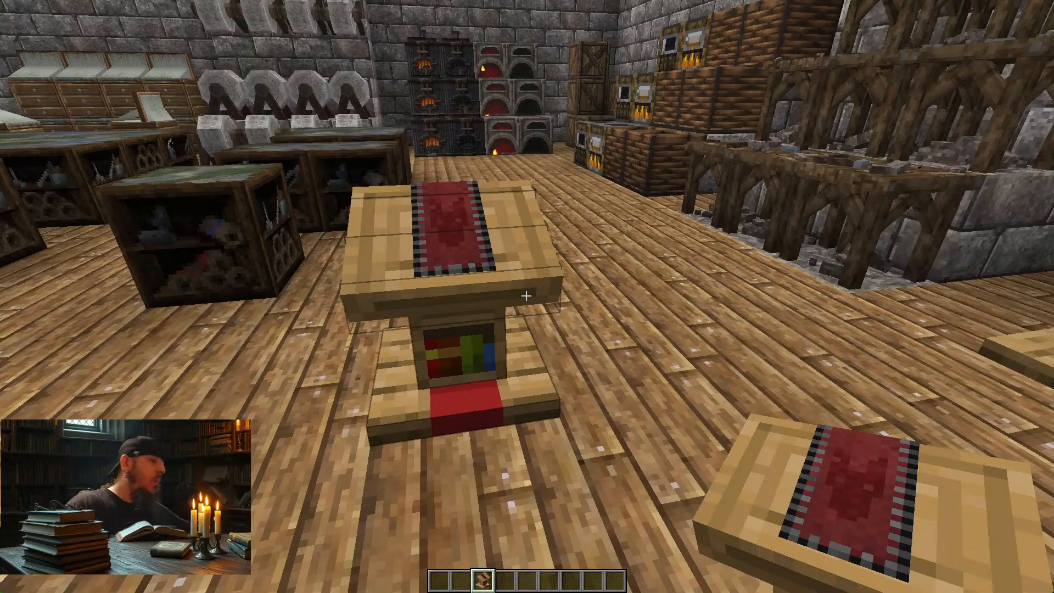
key("d")
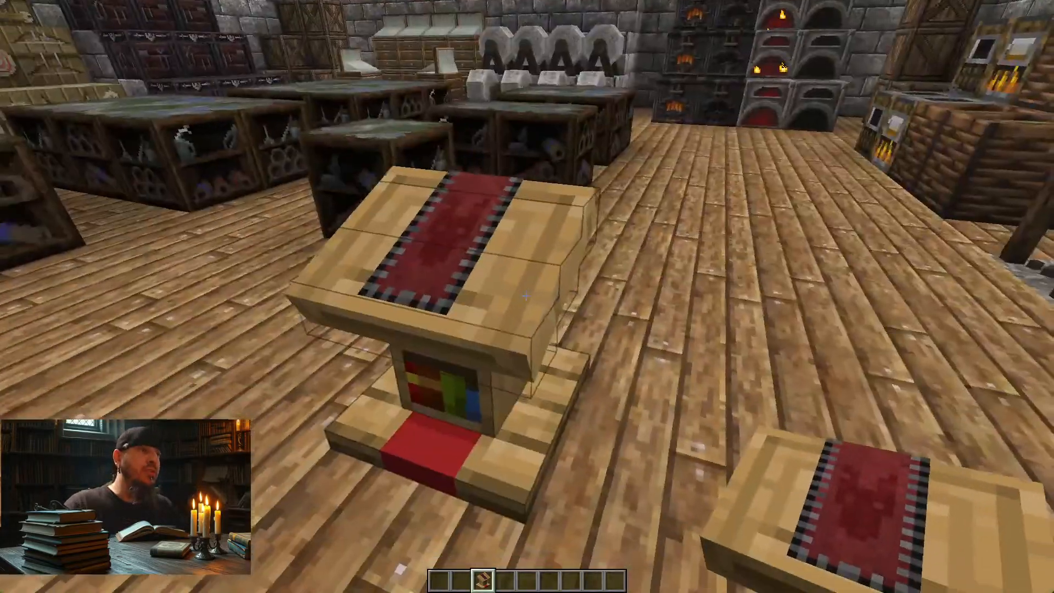
key("a")
key("a")
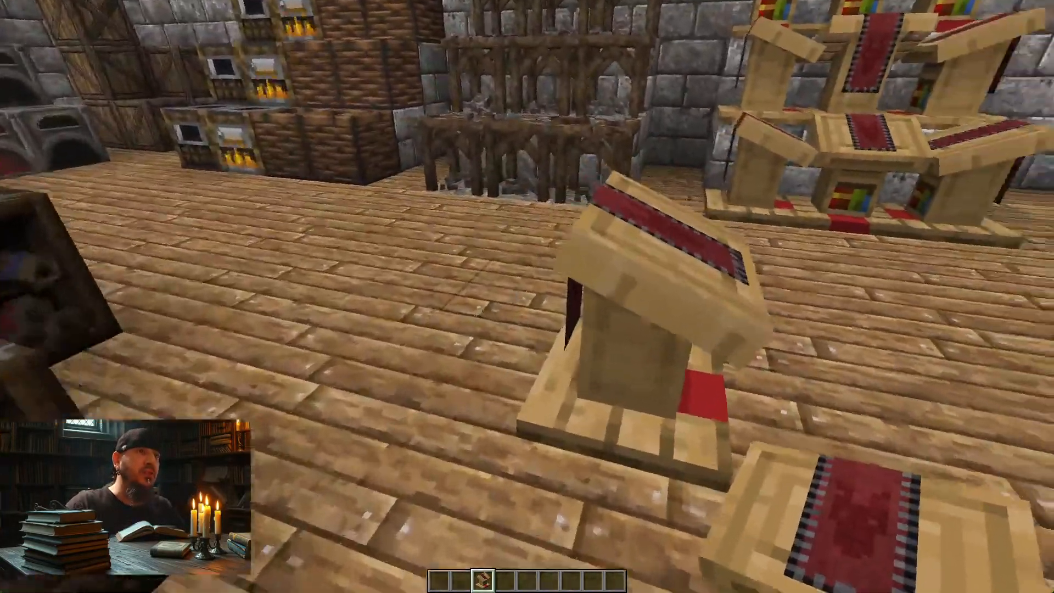
key("a")
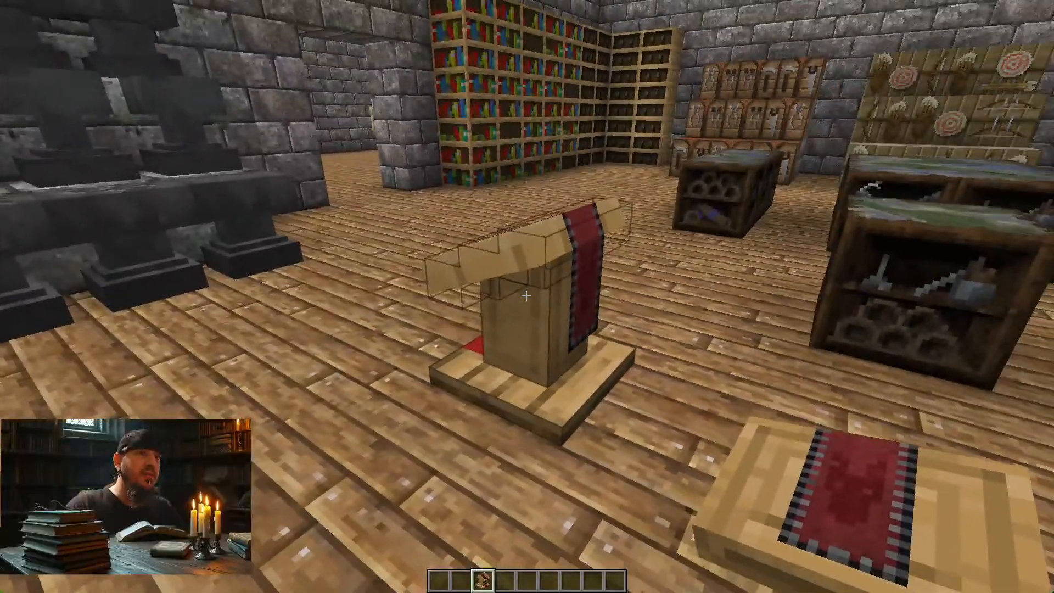
key("d")
key("a")
key("a")
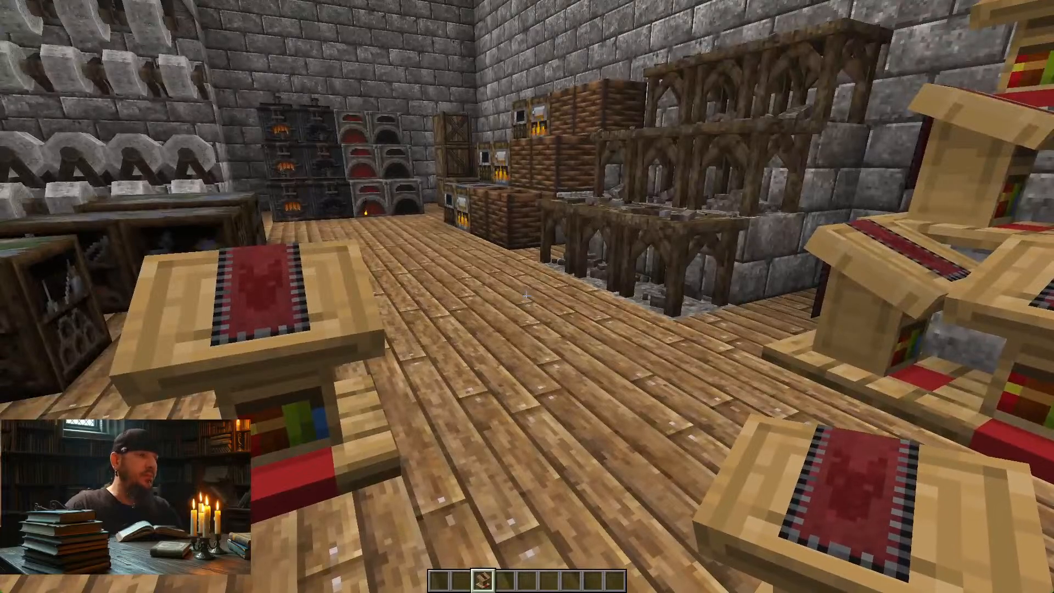
Step: Switch to Blockbench and view the lectern model with its cloth strip from the front side
key("alt+Tab")
key("alt+Tab")
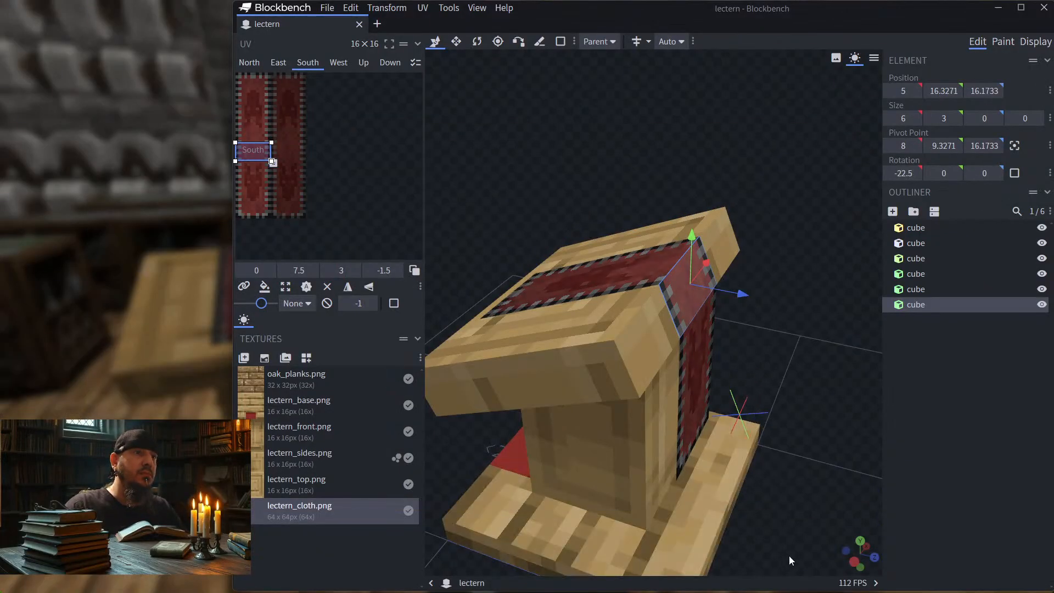
left_click_drag(821, 213, 800, 253)
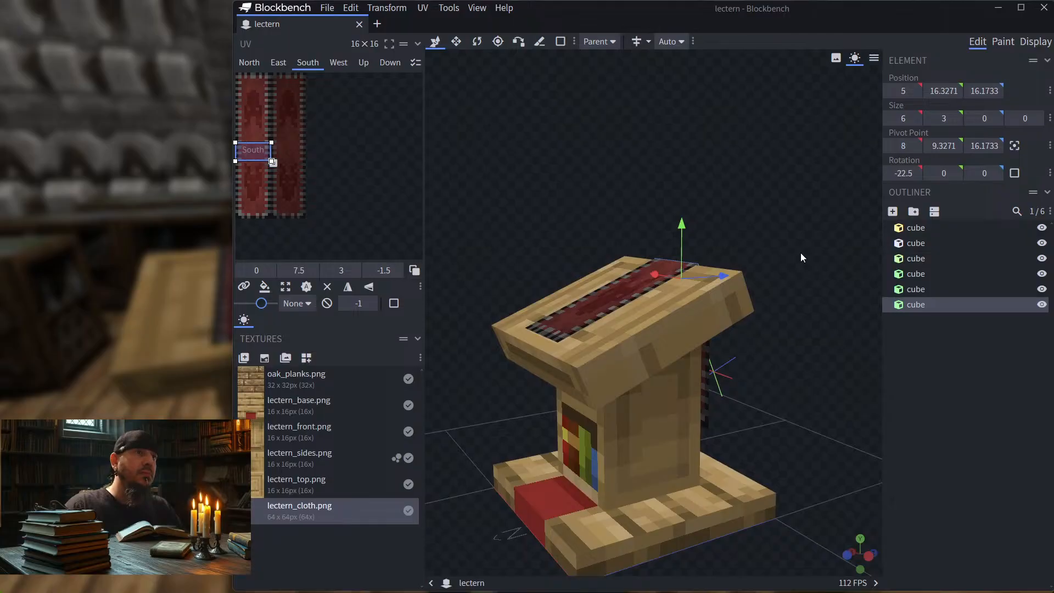
Step: Switch back to Minecraft, resume the game and compare the lectern's top, front and rear cloth up close
key("alt+Tab")
left_click(622, 174)
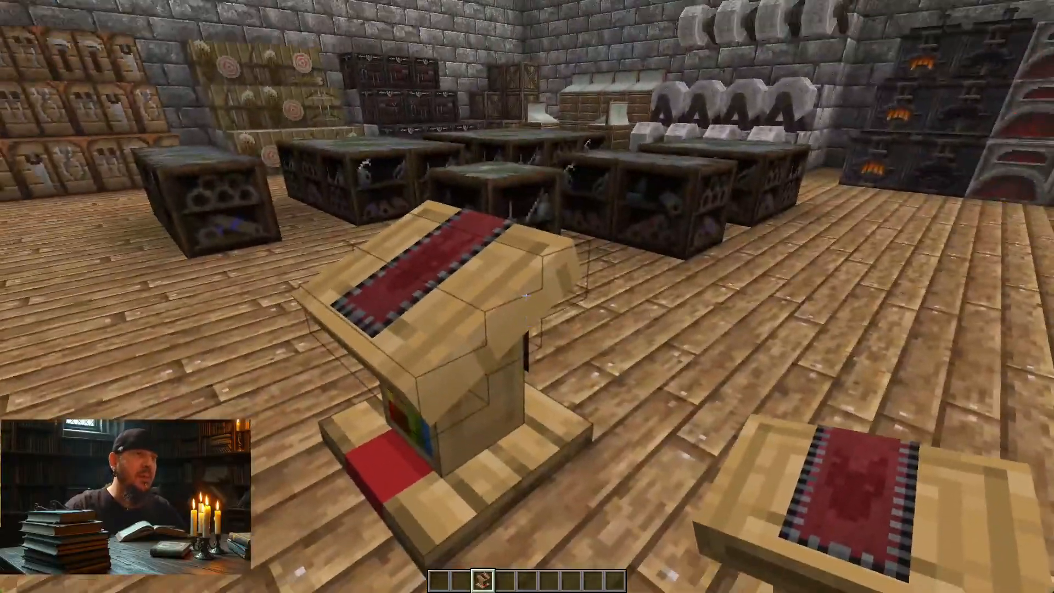
key("a")
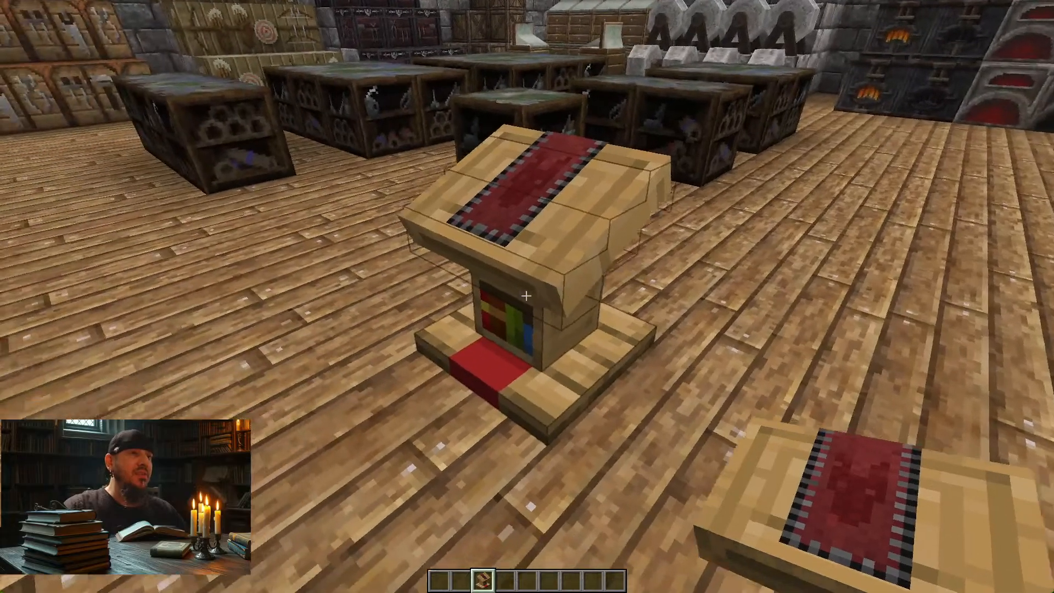
key("a")
key("w")
key("d")
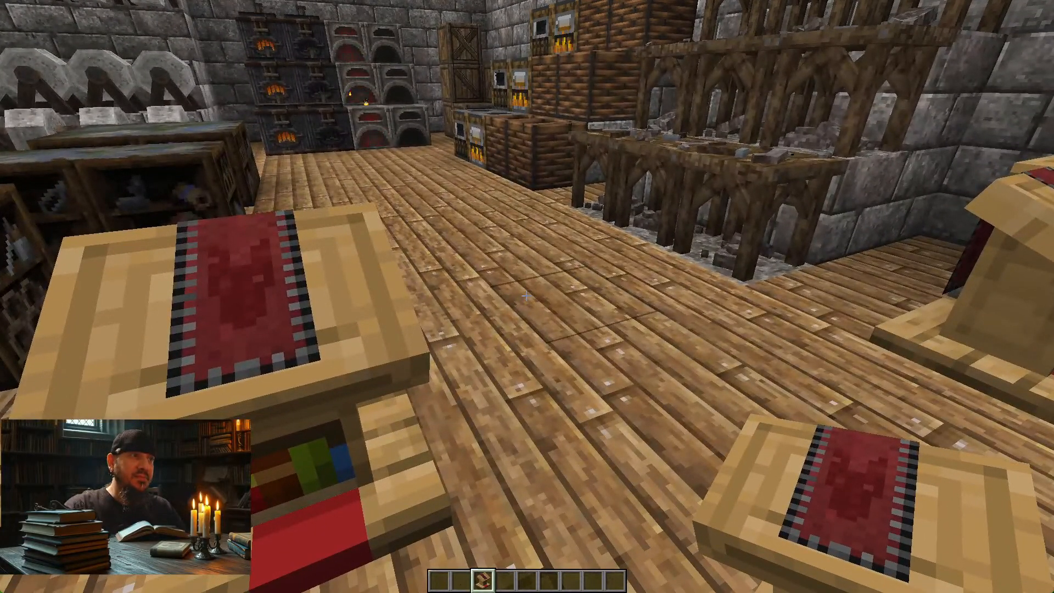
key("d")
key("d")
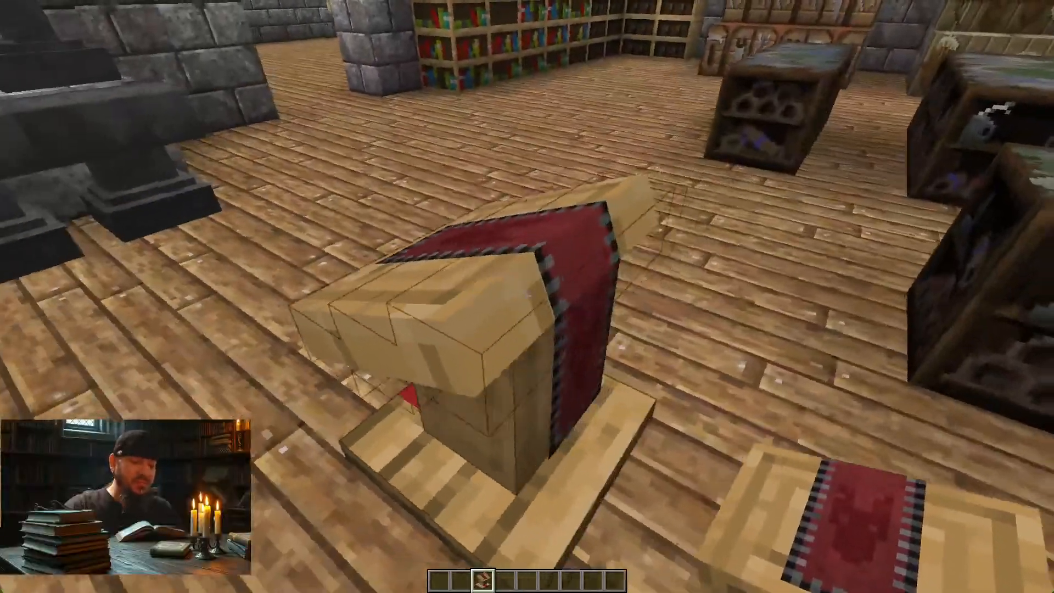
key("a")
key("a")
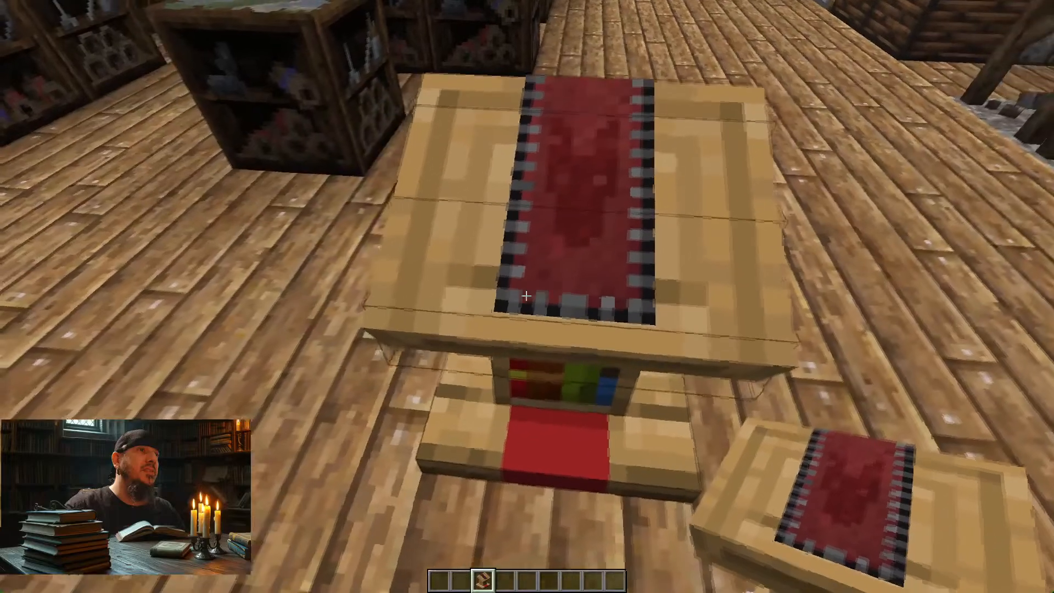
Step: Switch to Photoshop and close the lectern_cloth.png document without saving its changes
key("alt+Tab")
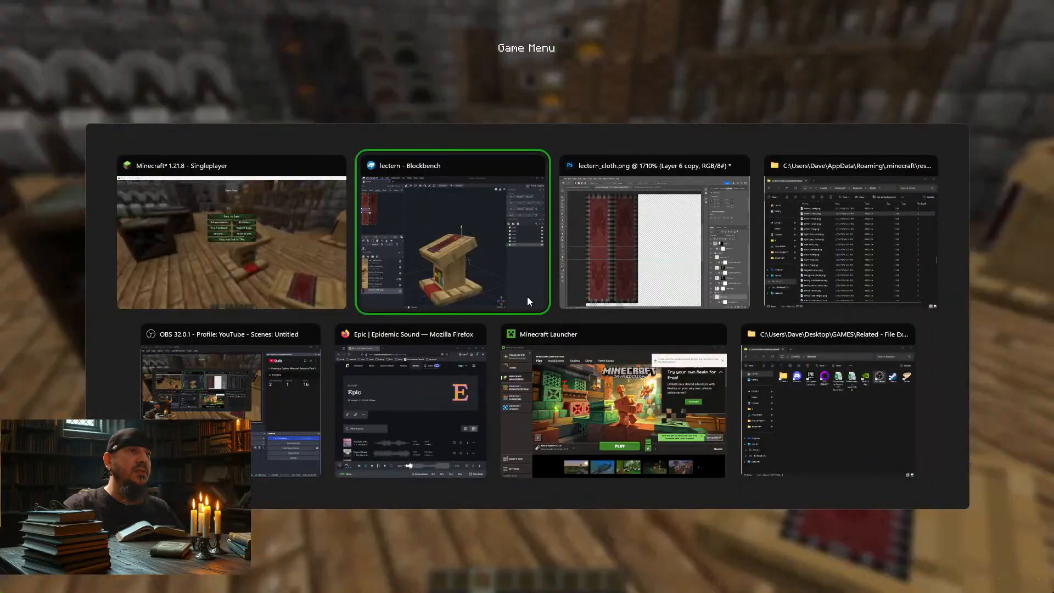
key("alt+Tab")
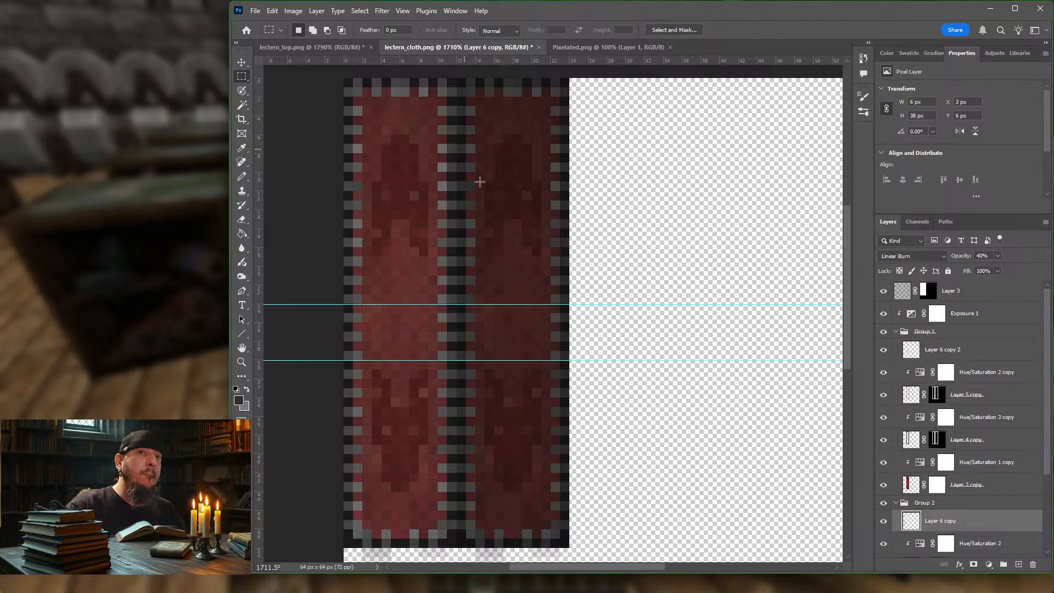
left_click(539, 47)
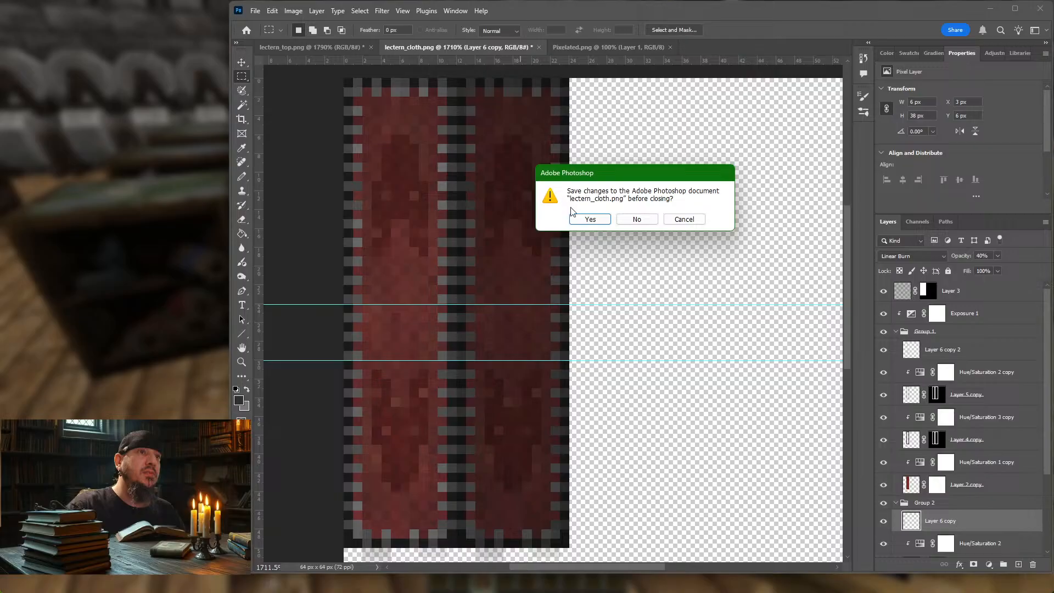
left_click(638, 220)
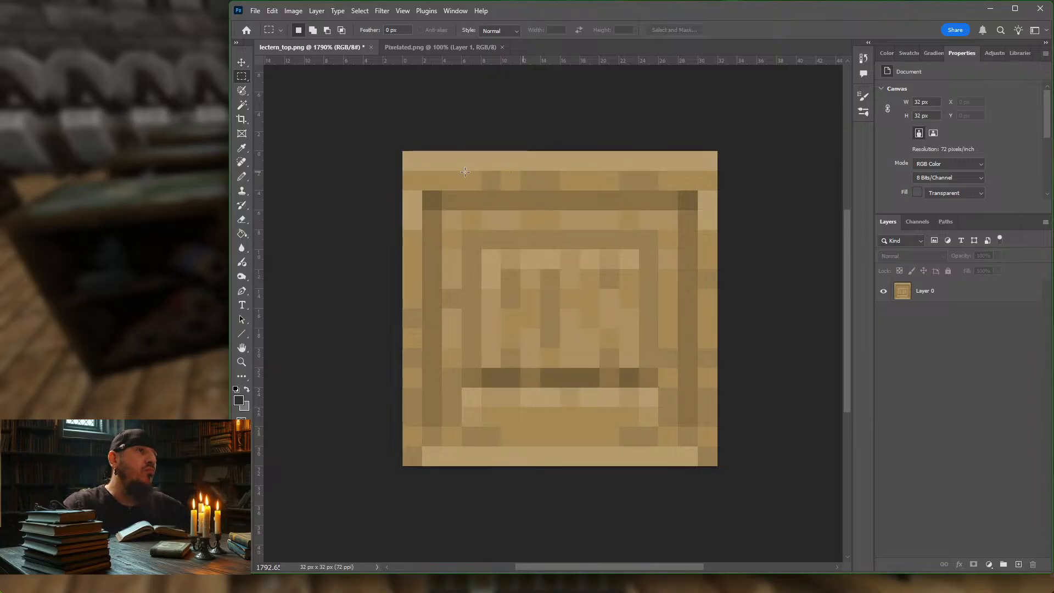
Step: Select the full-width 32 x 28 px area between the top and bottom edge strips of lectern_top.png and add a new layer
left_click_drag(404, 173, 717, 444)
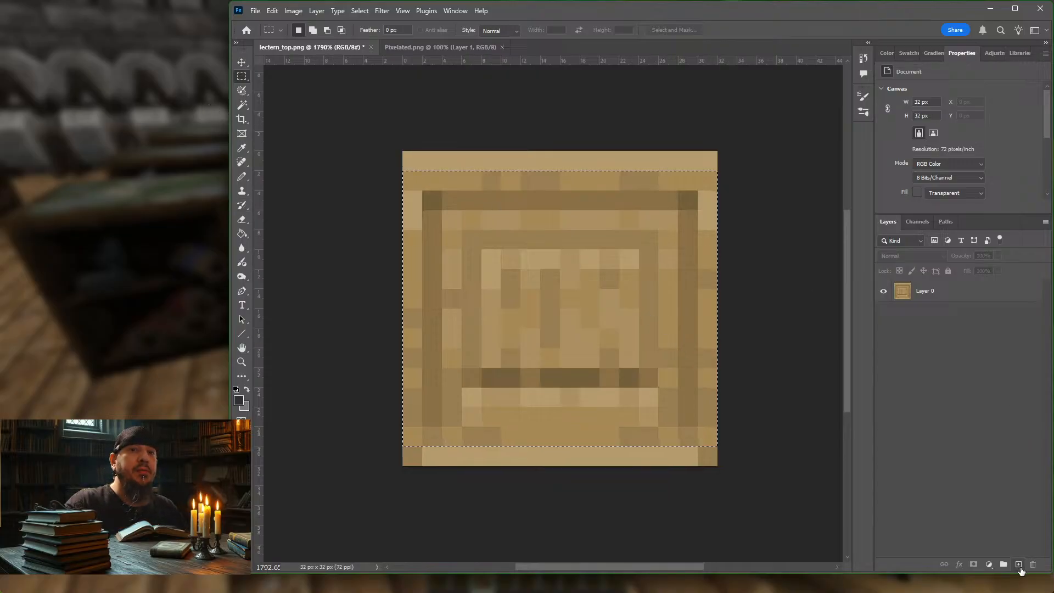
left_click(1018, 564)
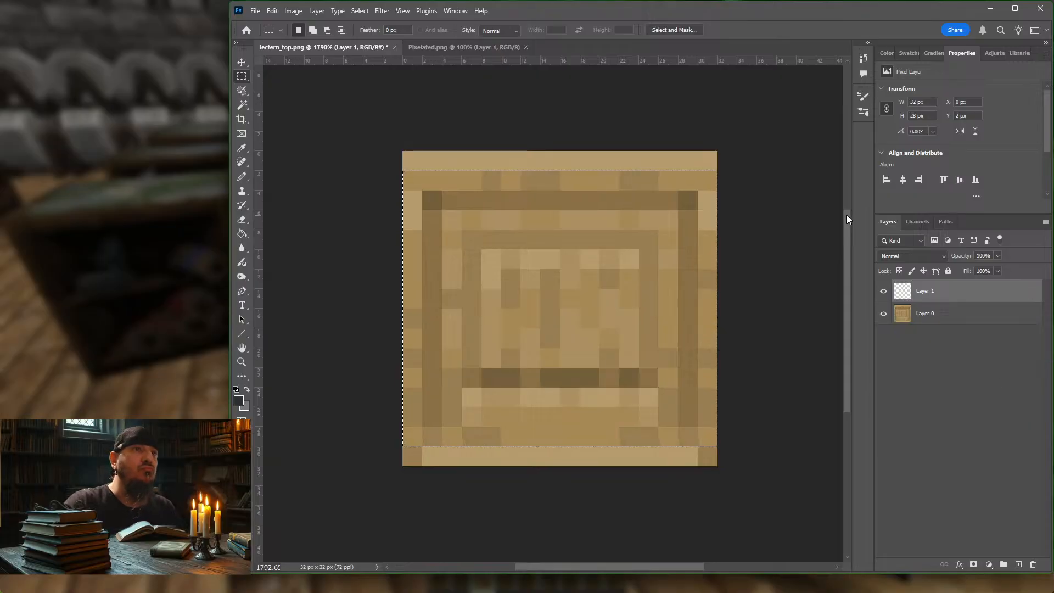
Step: Set the foreground colour to dark brown #60391d and return to the Rectangular Marquee tool
left_click(239, 400)
type("533514")
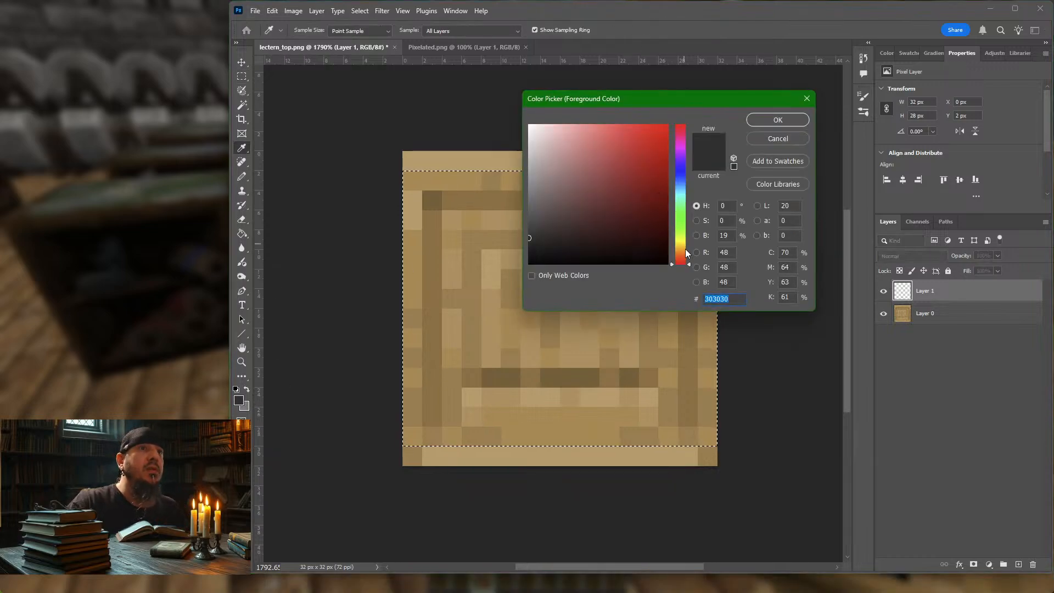
left_click(646, 230)
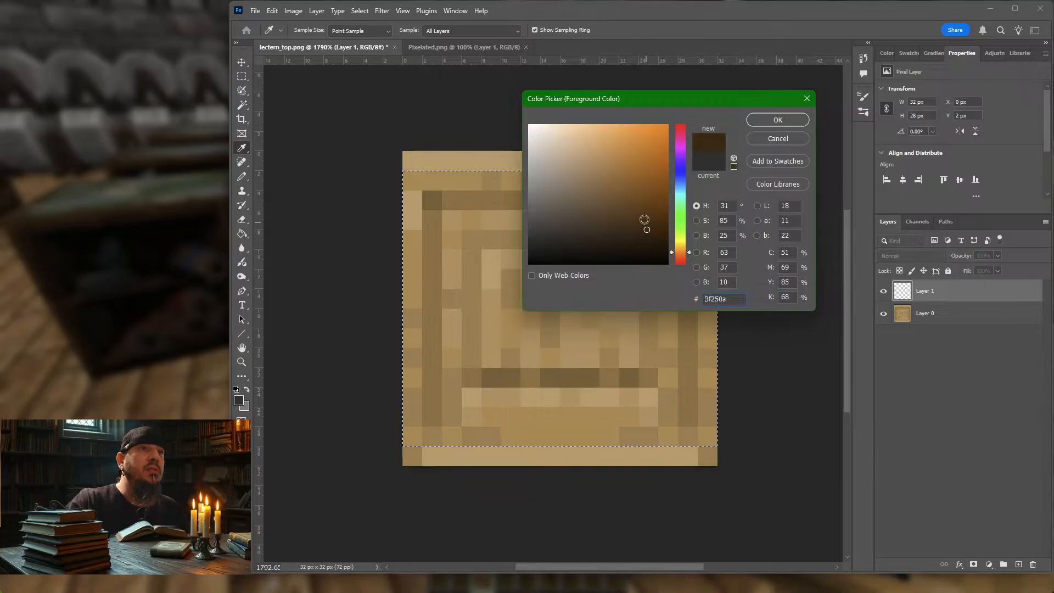
left_click(644, 219)
left_click(631, 206)
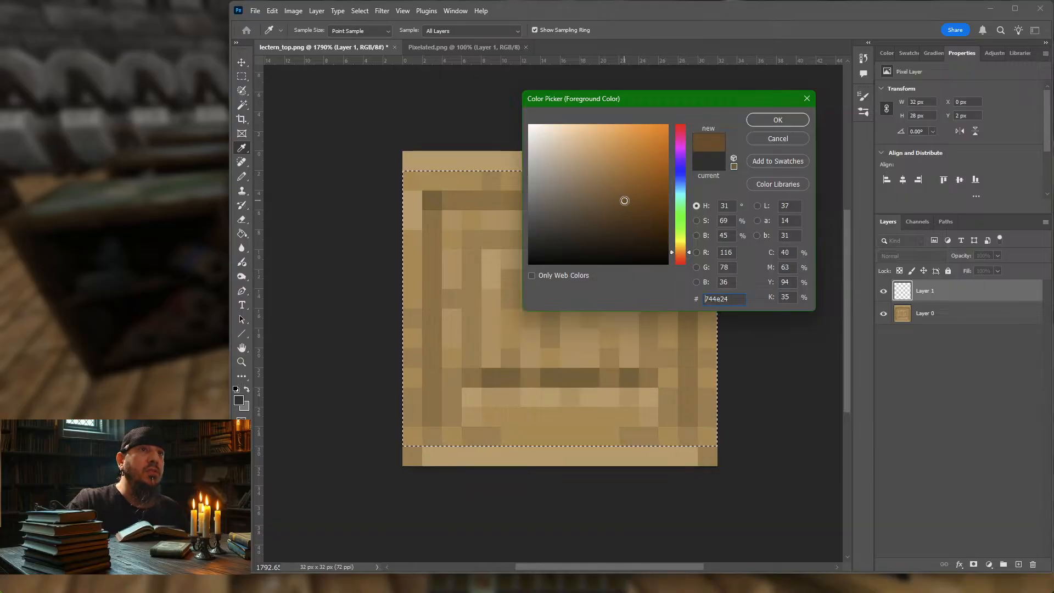
left_click(632, 211)
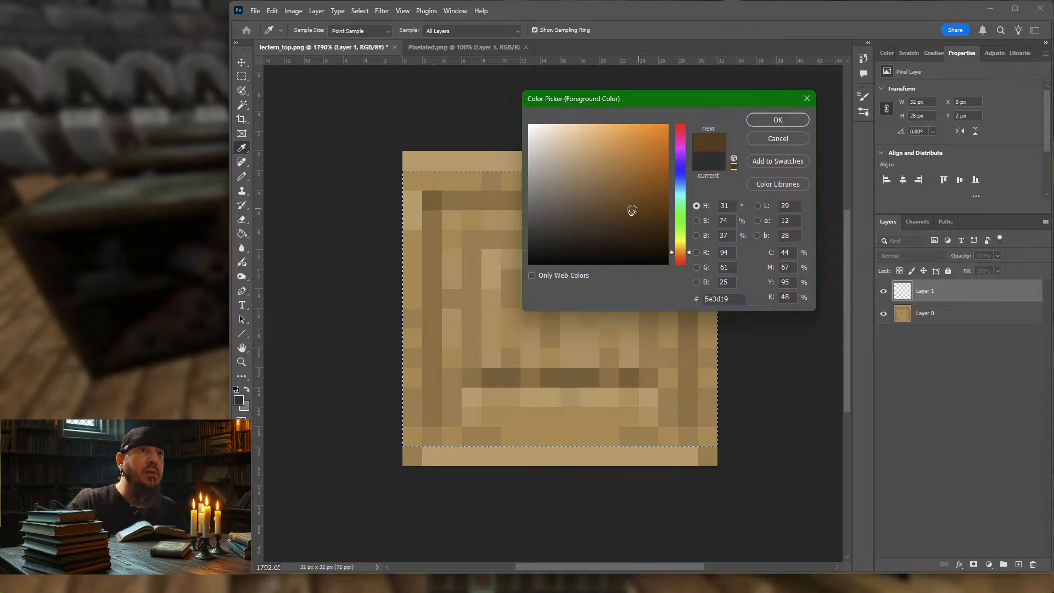
left_click(680, 253)
left_click(681, 254)
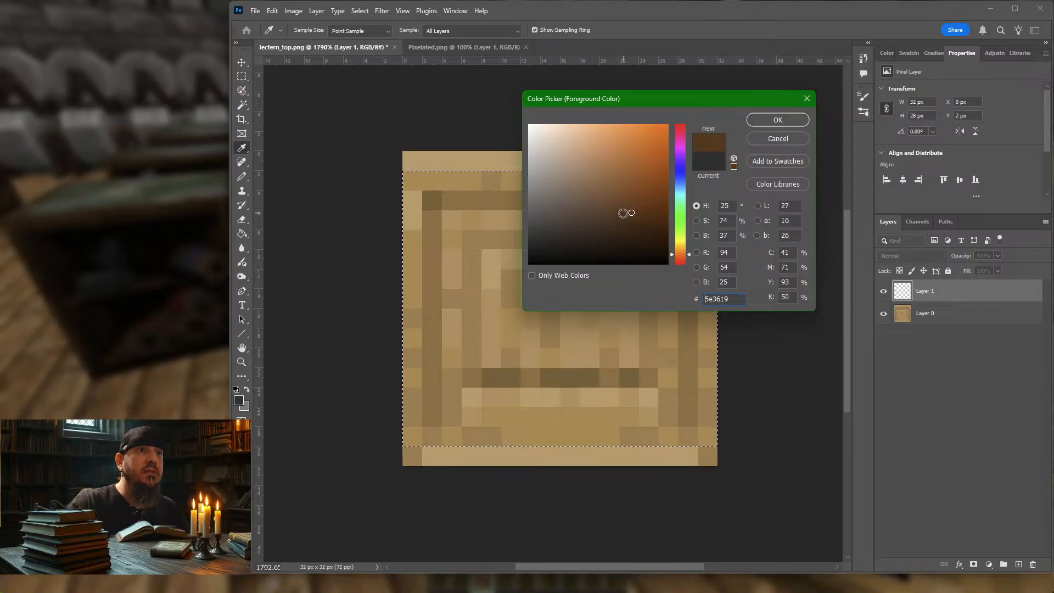
left_click(626, 216)
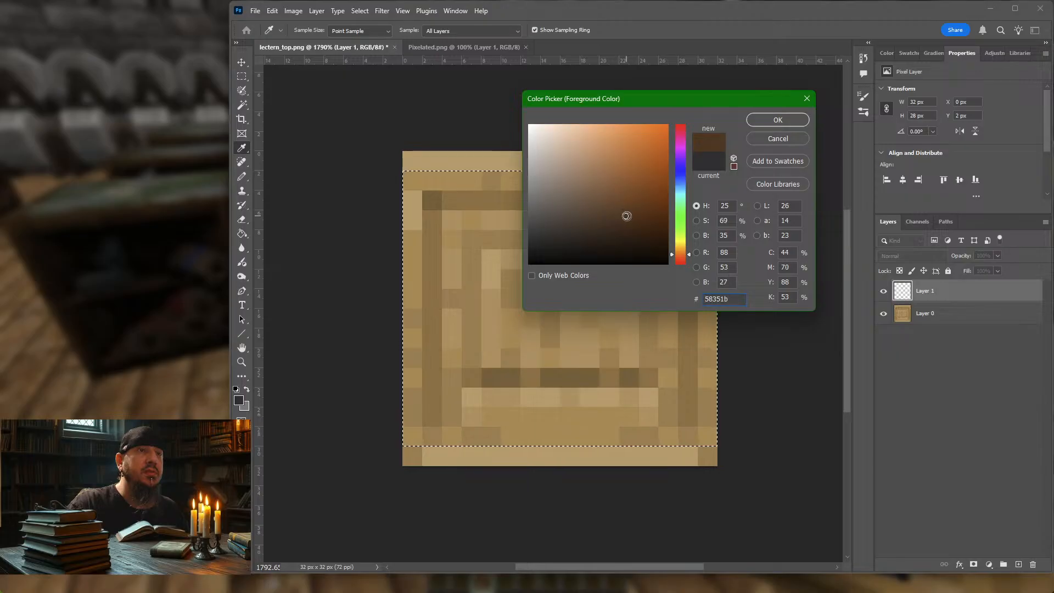
left_click(626, 212)
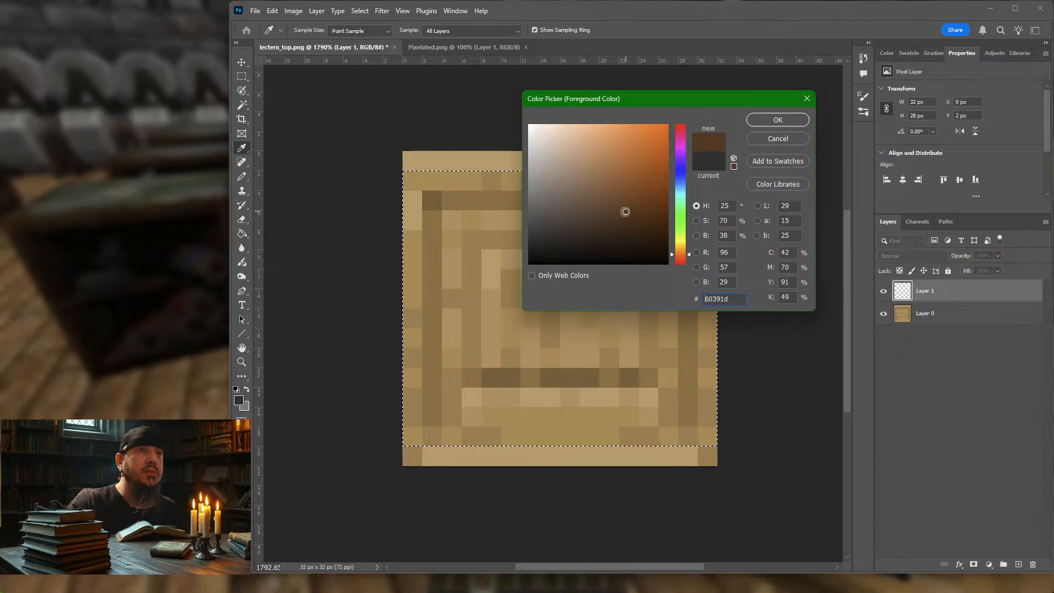
left_click(772, 120)
key("m")
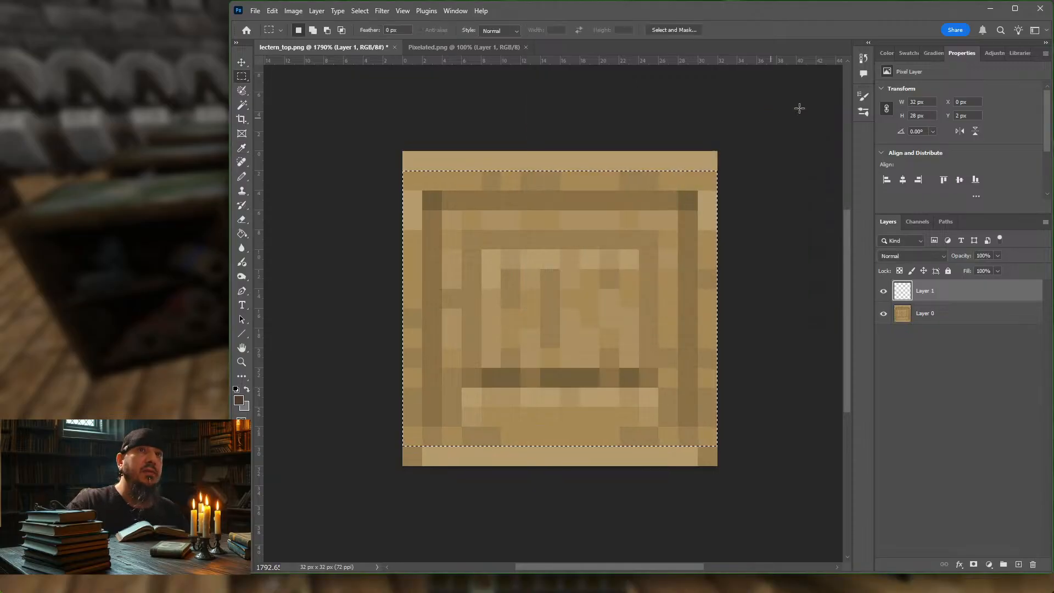
Step: Show the colour swatches and clear the selection on lectern_top.png
left_click(933, 52)
left_click(910, 53)
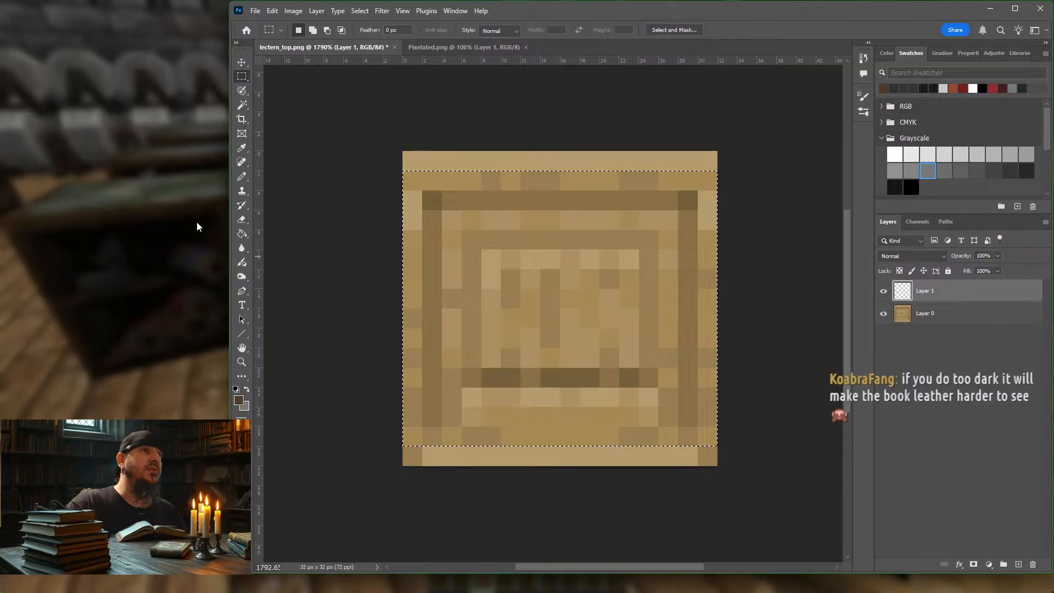
left_click(337, 116)
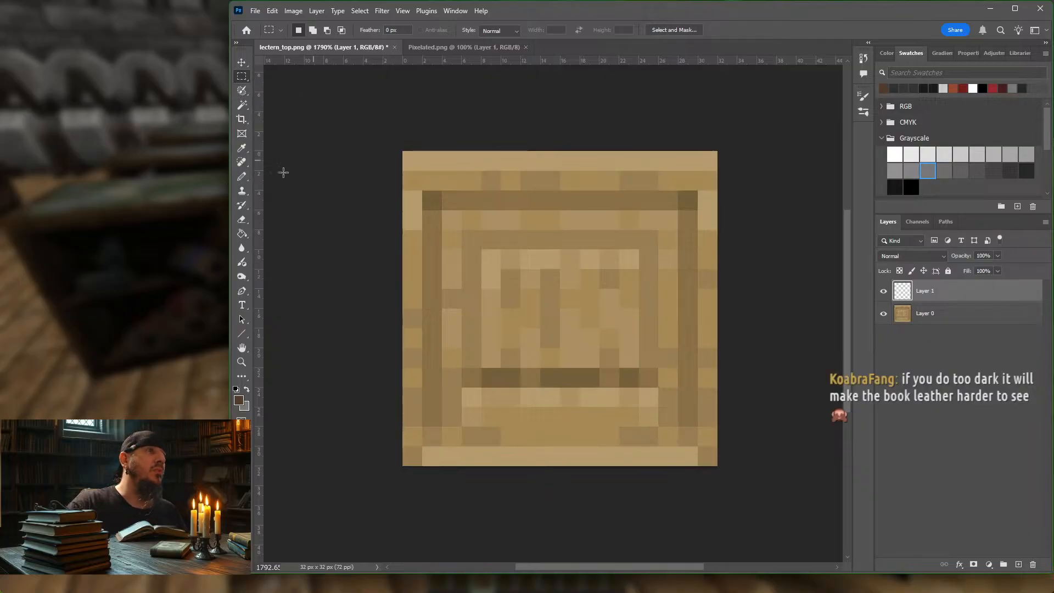
Step: Enlarge the Pencil to 15 px and paint all of Layer 1 solid dark brown
left_click(240, 177)
left_click(240, 177)
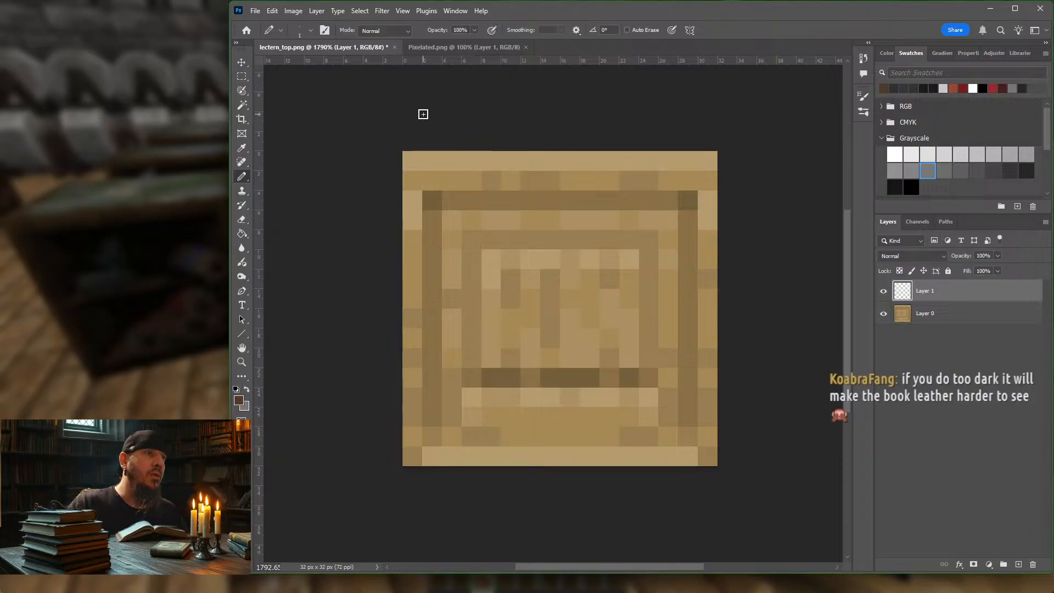
key("bracketright")
key("bracketright")
key("bracketright")
key("bracketright")
key("bracketright")
key("bracketright")
key("bracketright")
key("bracketright")
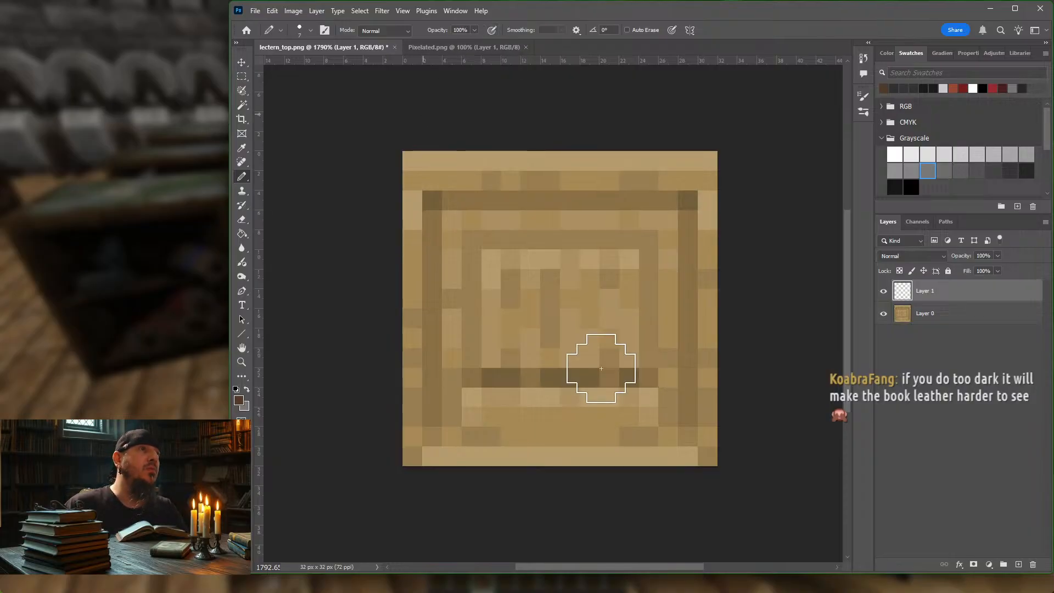
key("bracketright")
key("bracketright")
mouse_move(738, 219)
left_mouse_down()
mouse_move(433, 212)
mouse_move(324, 352)
mouse_move(377, 423)
mouse_move(817, 414)
left_mouse_up()
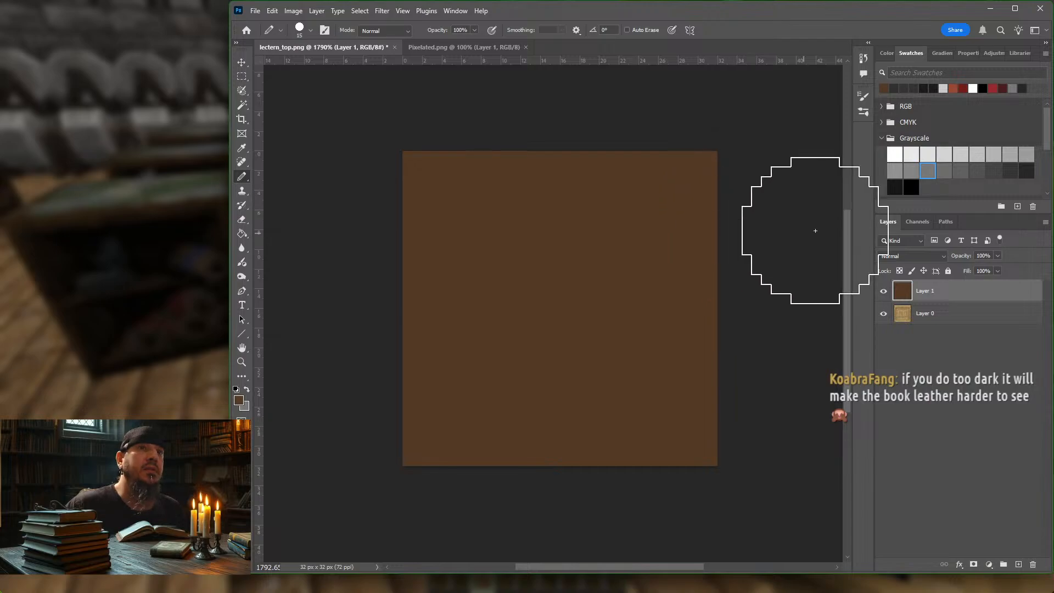
Step: Set the foreground colour to olive-brown #80611f and brush it over Layer 1 with pen pressure controlling opacity
left_click(238, 400)
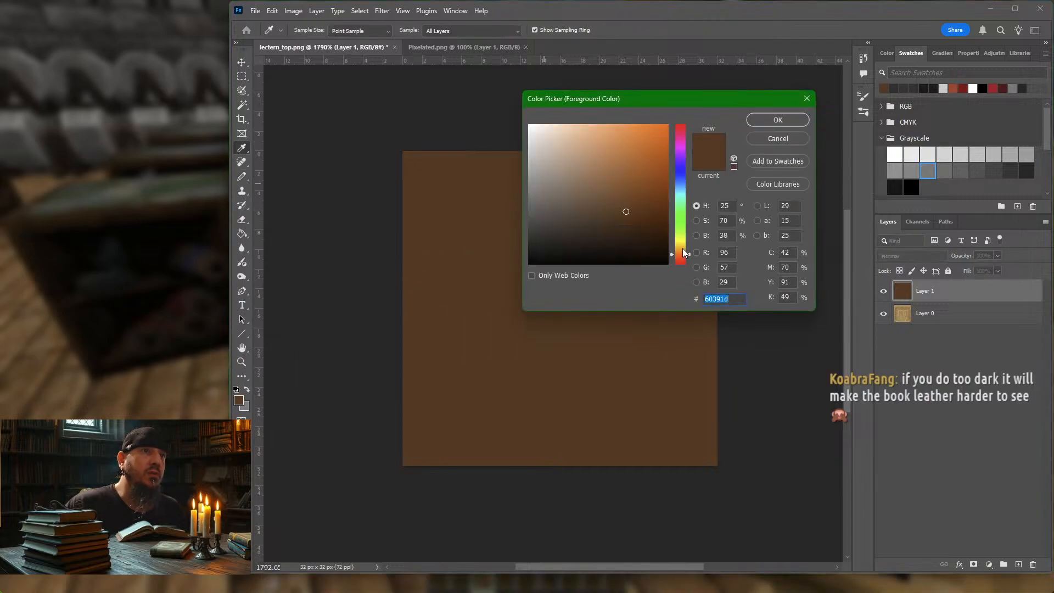
left_click(683, 248)
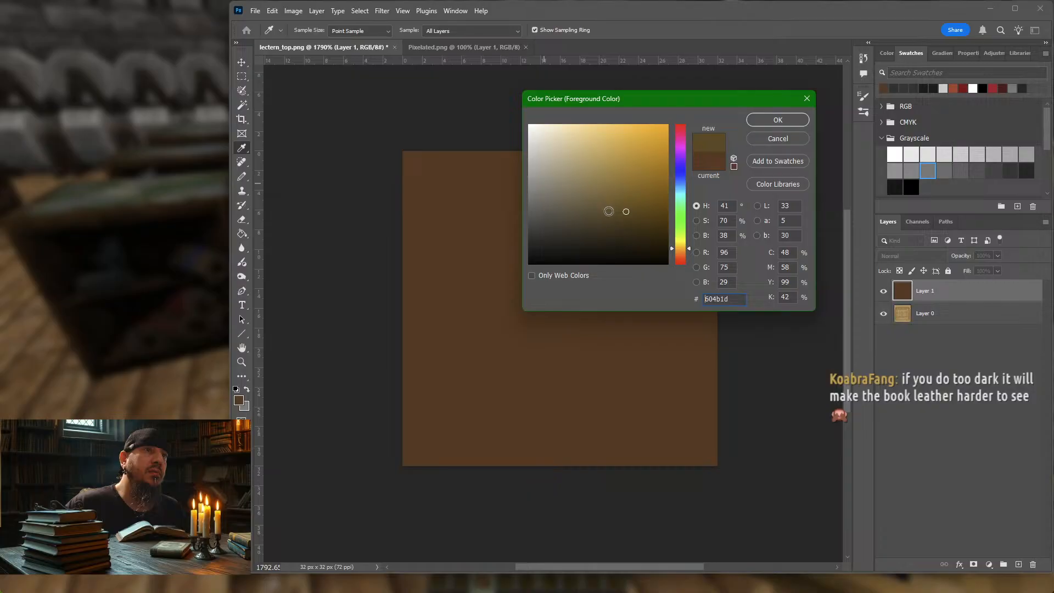
left_click(608, 211)
left_click_drag(620, 200, 634, 194)
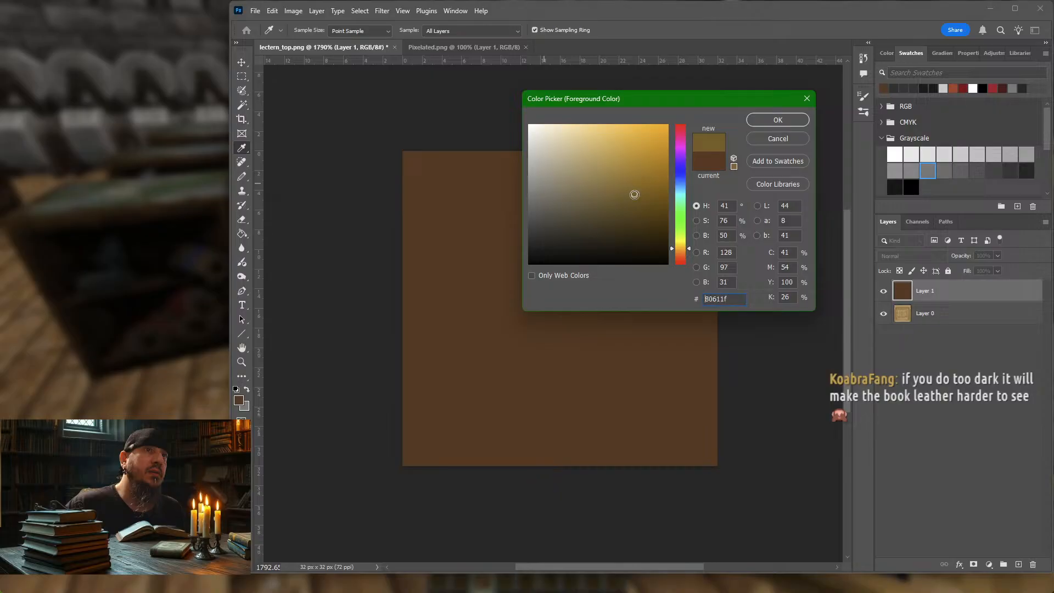
left_click(778, 120)
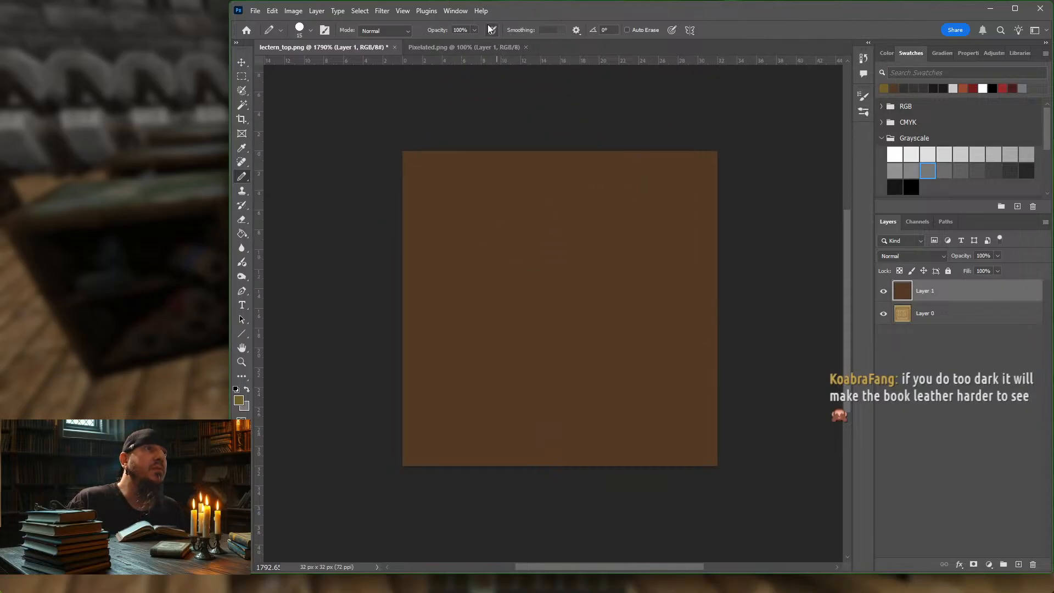
mouse_move(517, 183)
left_mouse_down()
mouse_move(567, 141)
mouse_move(472, 165)
mouse_move(701, 265)
mouse_move(494, 312)
mouse_move(405, 383)
mouse_move(762, 427)
mouse_move(501, 372)
left_mouse_up()
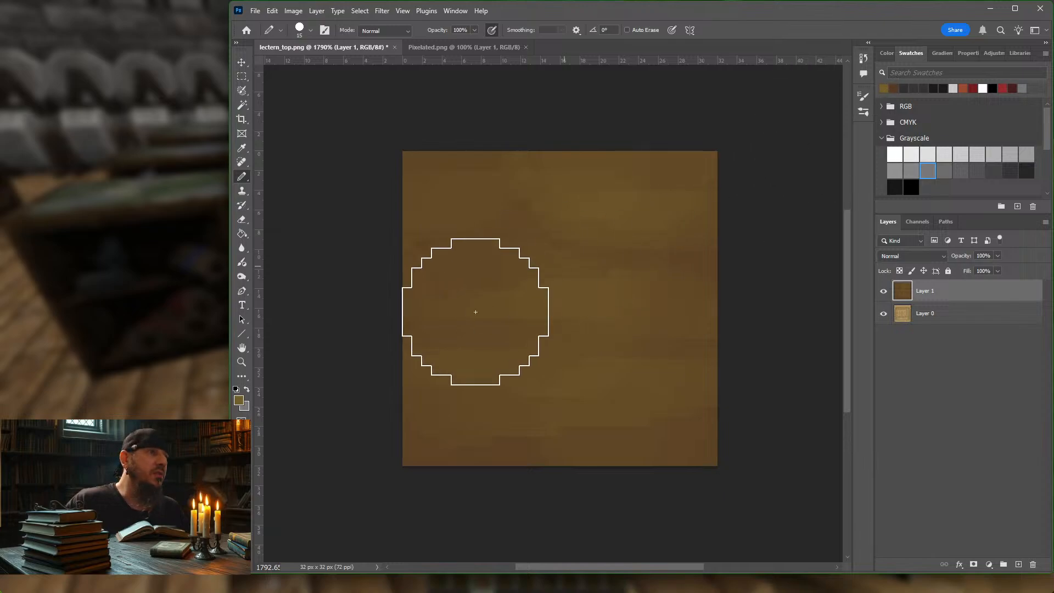
Step: Try a slightly redder, more saturated olive-brown with a hue of 38° as the foreground colour
left_click(239, 401)
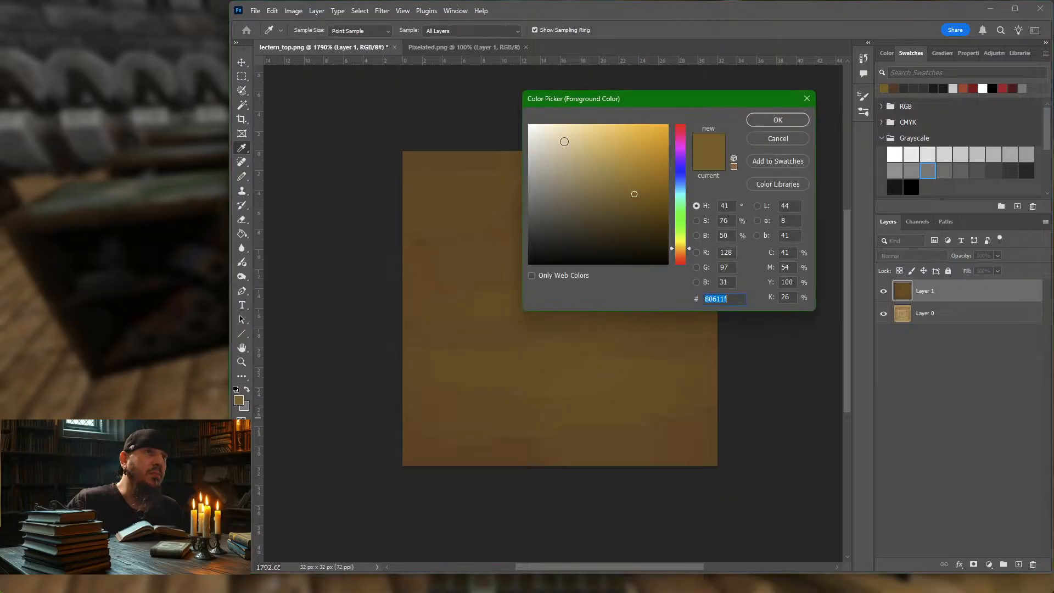
left_click(682, 250)
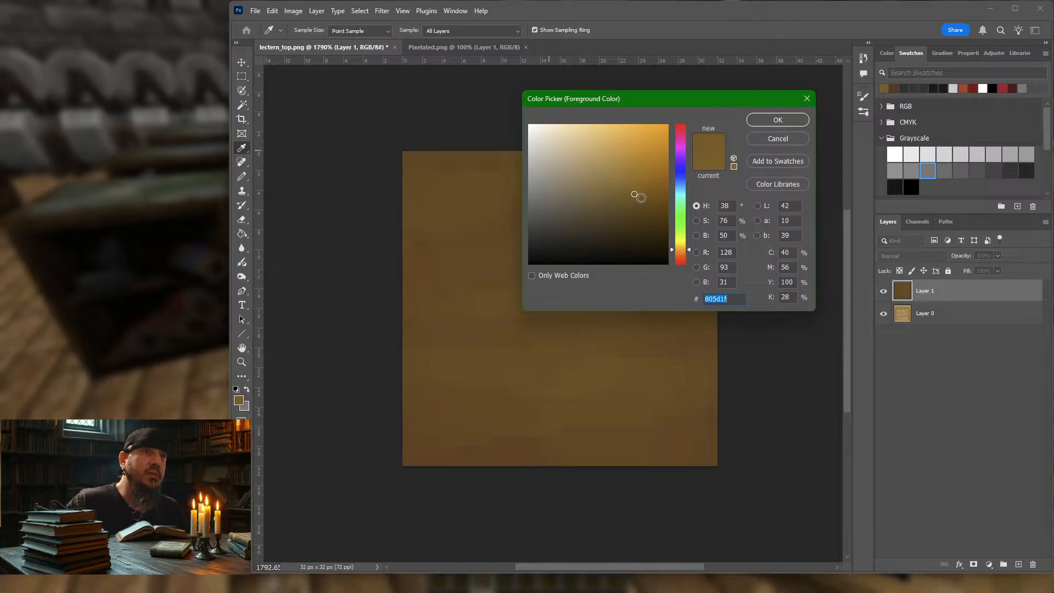
left_click_drag(635, 194, 647, 195)
left_click(764, 121)
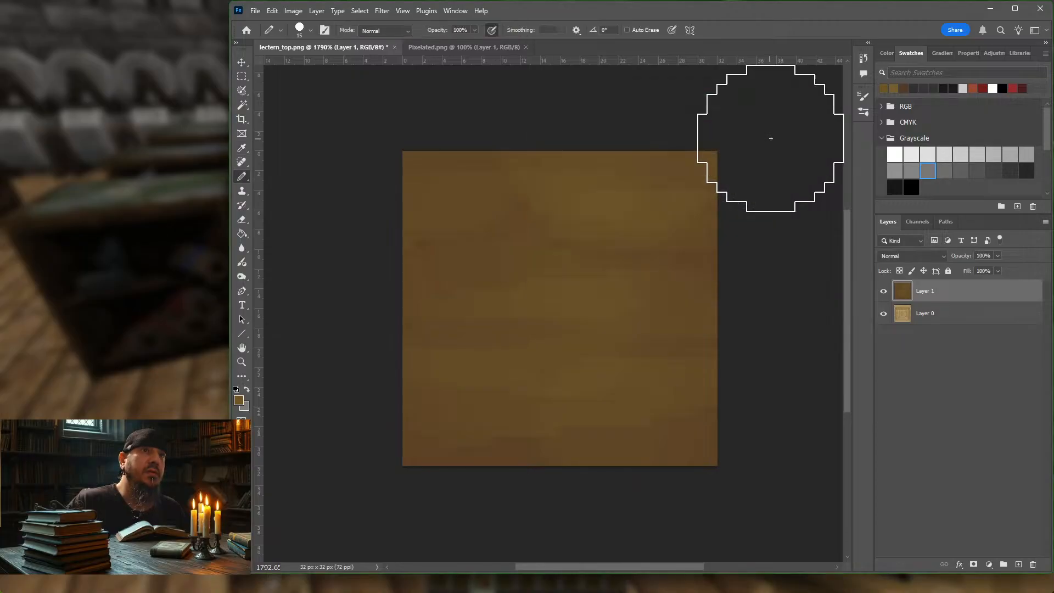
Step: Repaint Layer 1 solid dark brown #60391d and blend olive-brown #80611f strokes over it with pressure-controlled opacity
left_click(904, 87)
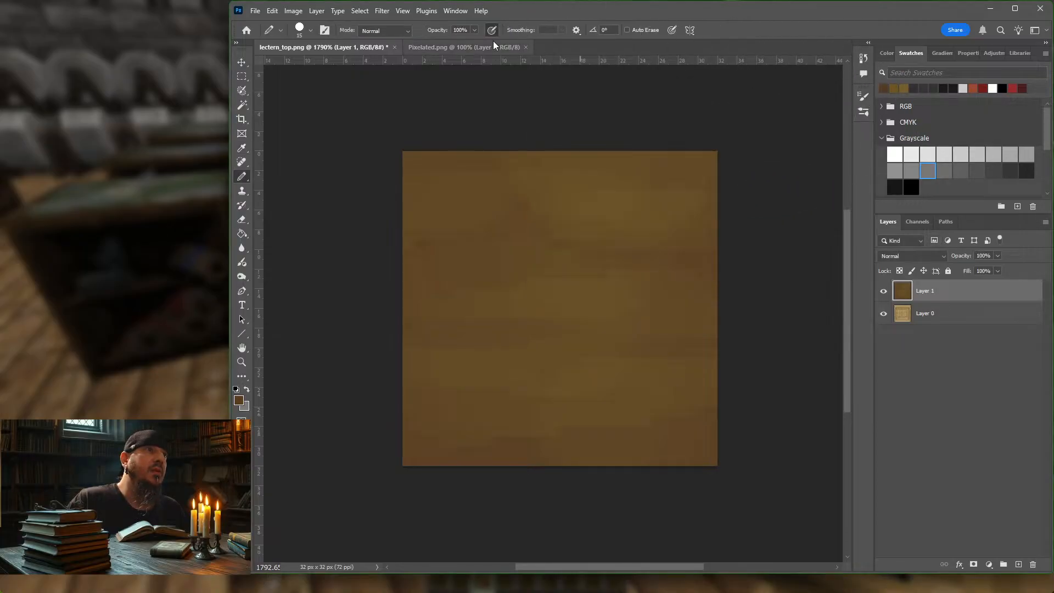
mouse_move(501, 106)
left_mouse_down()
mouse_move(377, 315)
mouse_move(485, 415)
mouse_move(410, 348)
left_mouse_up()
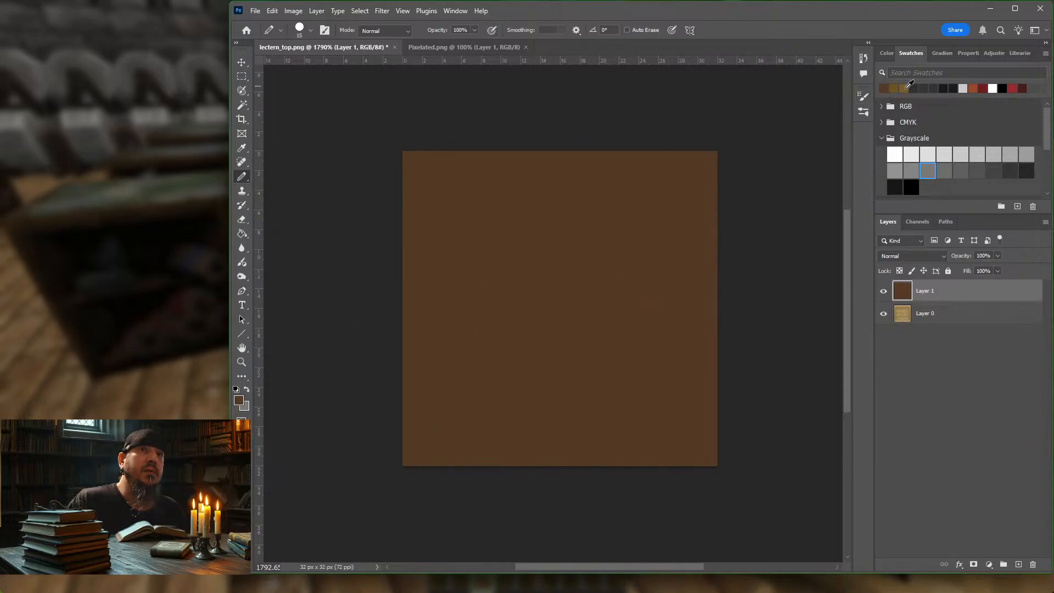
left_click(906, 86)
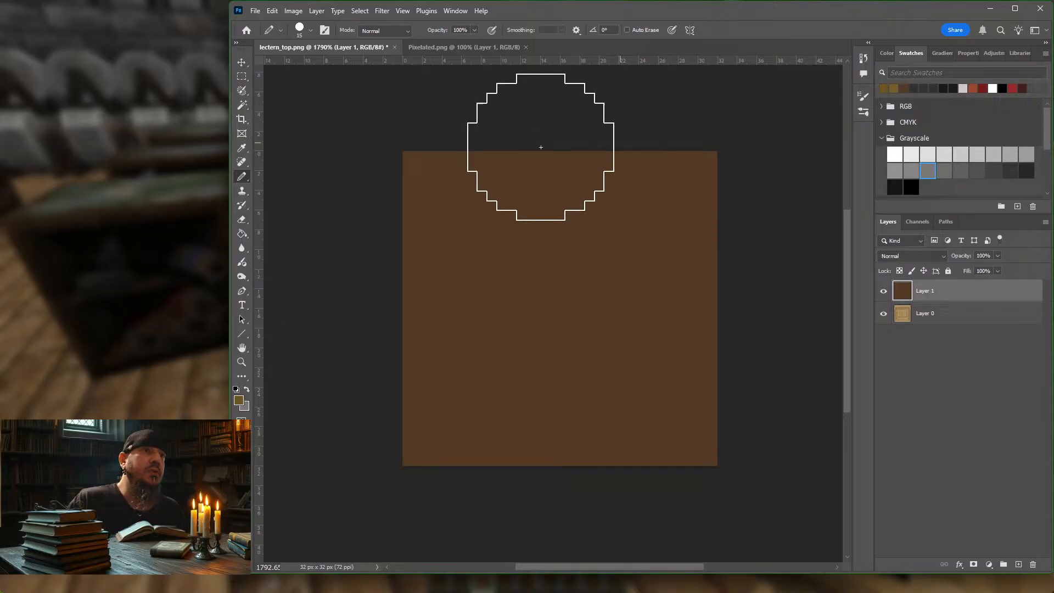
left_click(492, 29)
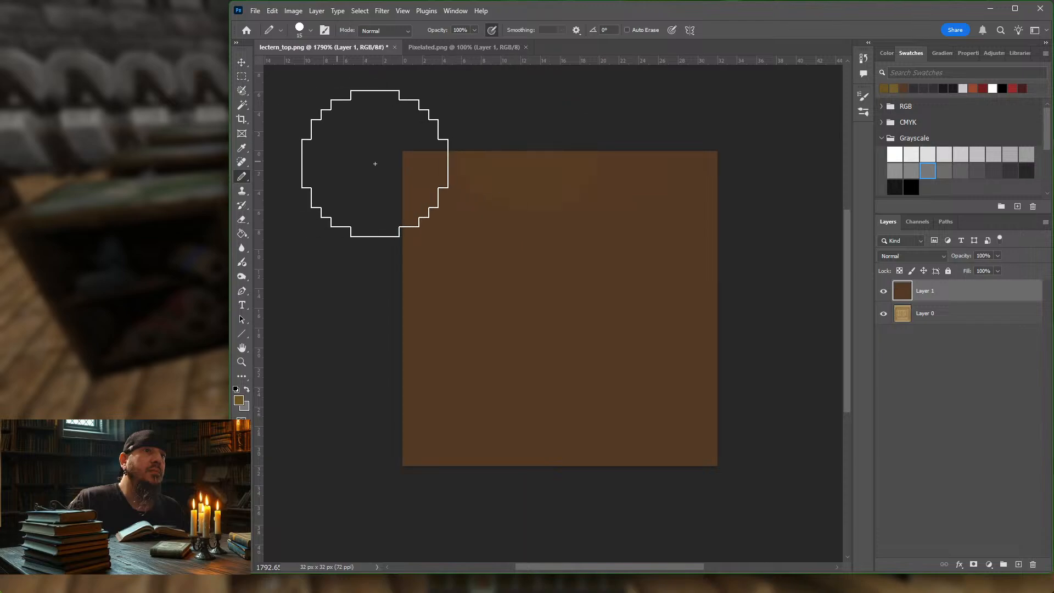
mouse_move(372, 163)
left_mouse_down()
mouse_move(658, 193)
mouse_move(463, 313)
mouse_move(715, 377)
mouse_move(452, 445)
left_mouse_up()
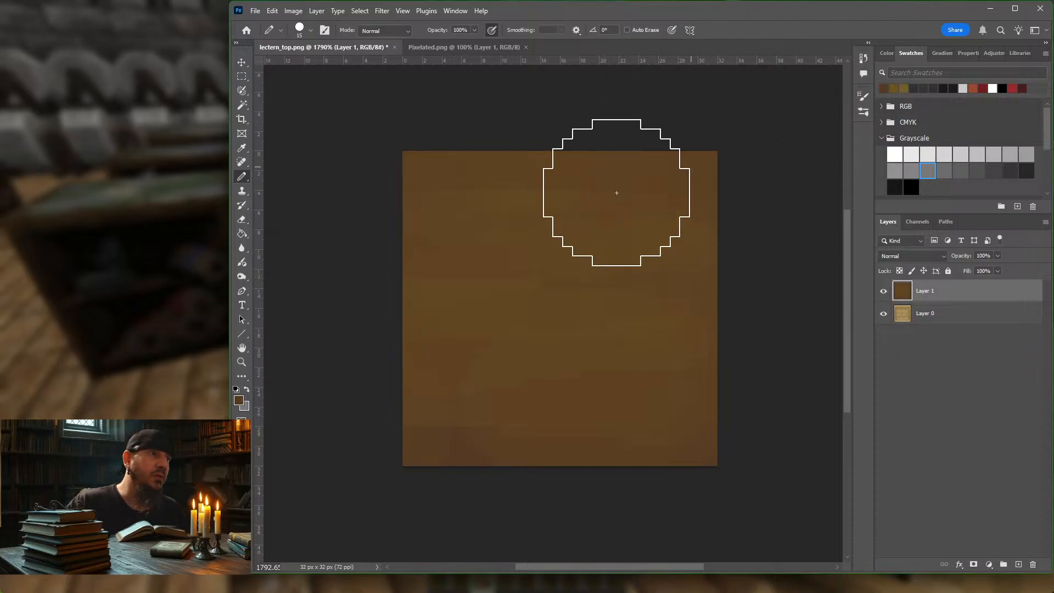
Step: Set the foreground colour to dark reddish brown #521d11
left_click(240, 400)
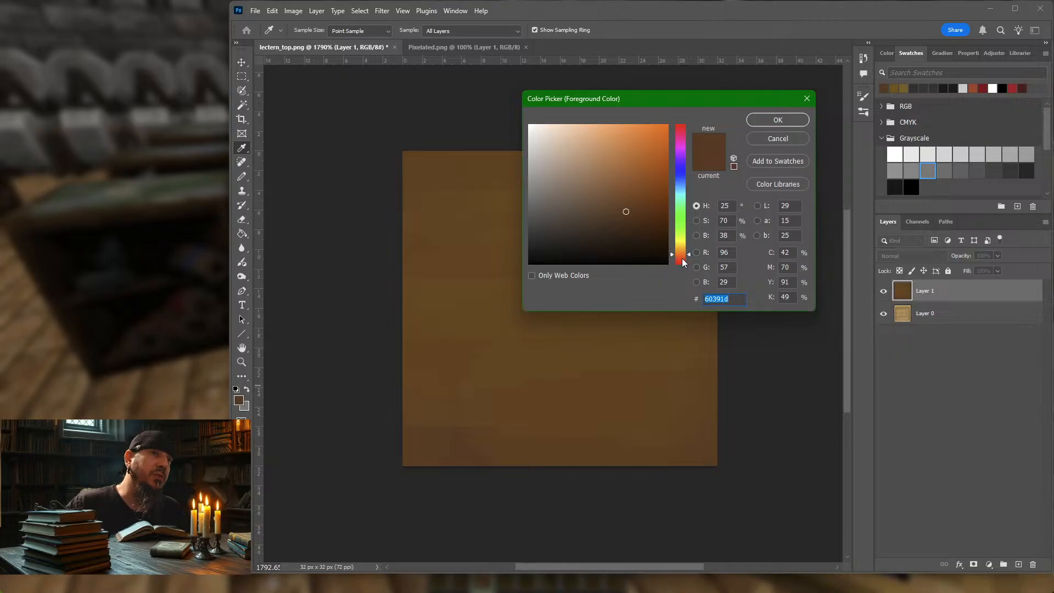
left_click_drag(680, 259, 680, 260)
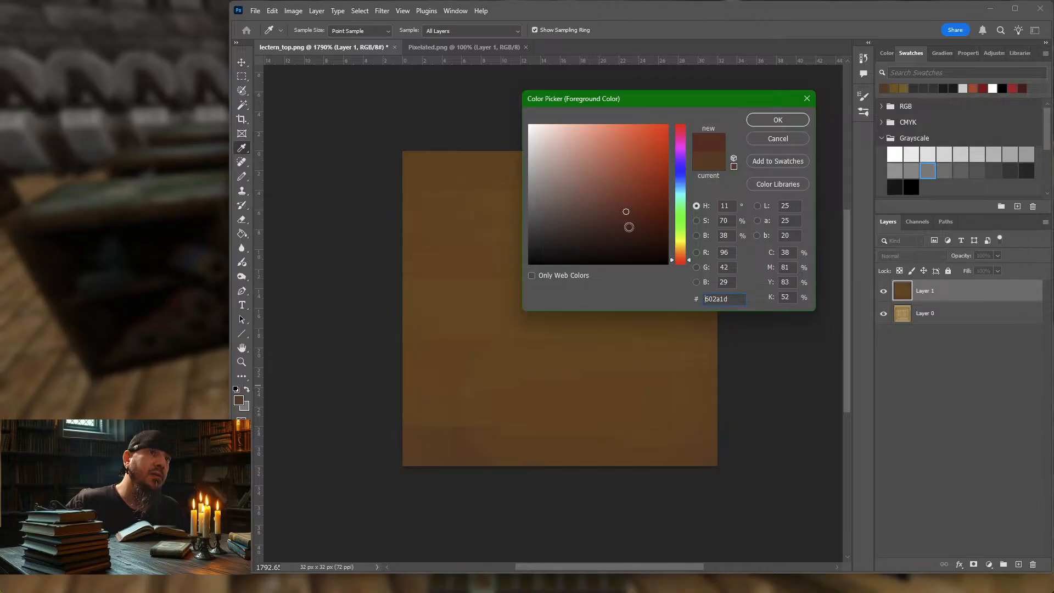
left_click(636, 217)
left_click_drag(636, 219, 640, 219)
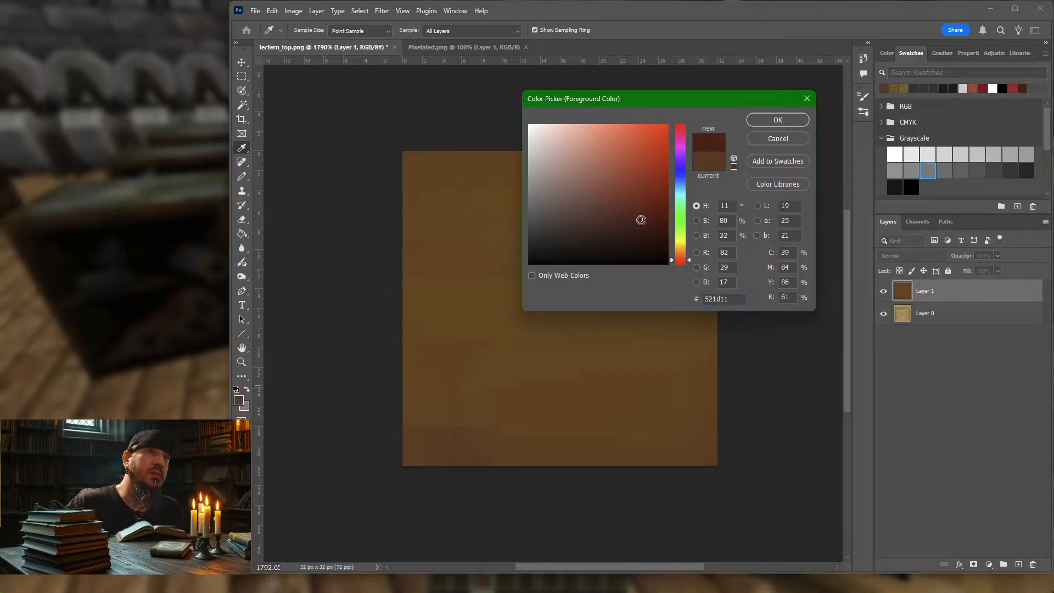
left_click(788, 118)
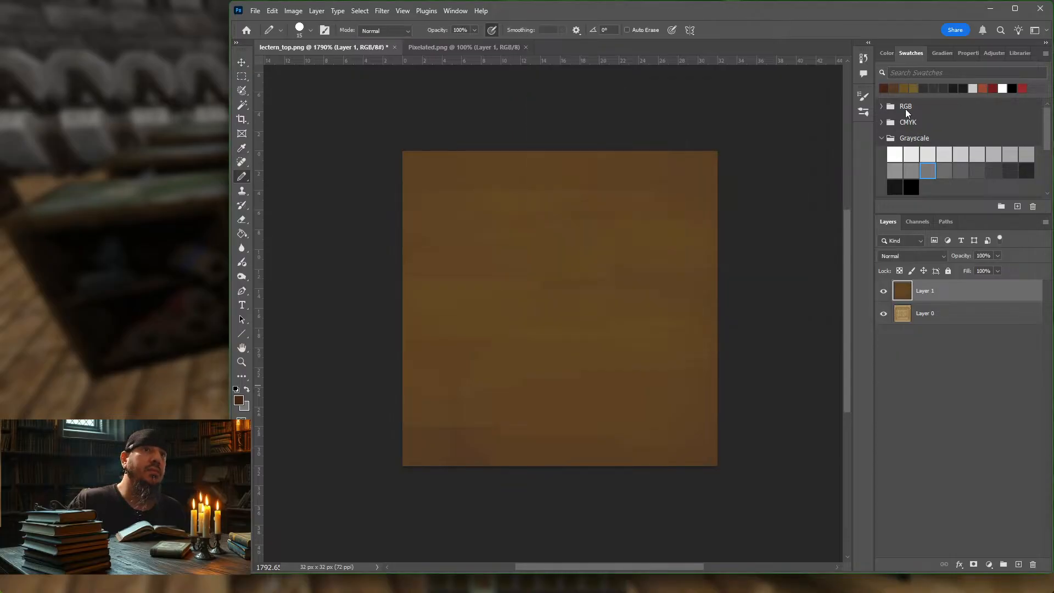
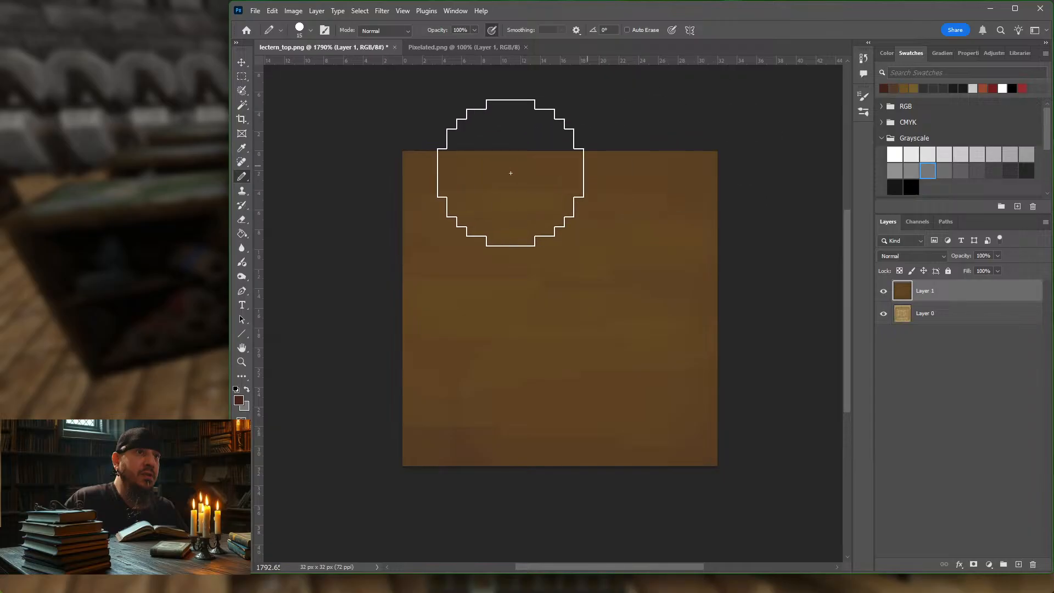
Step: Pencil 9 px strokes of the dark reddish brown across Layer 1, followed by 8 px dark brown strokes
key("bracketleft")
key("bracketleft")
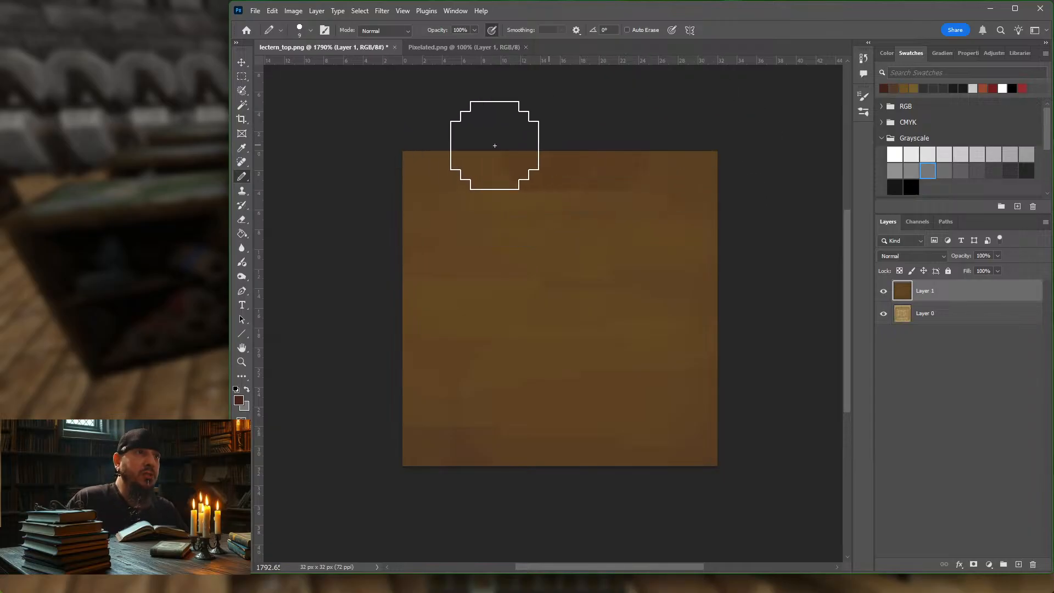
mouse_move(494, 145)
left_mouse_down()
mouse_move(525, 170)
mouse_move(664, 219)
mouse_move(437, 243)
mouse_move(616, 282)
mouse_move(470, 324)
mouse_move(635, 353)
mouse_move(485, 400)
mouse_move(763, 420)
left_mouse_up()
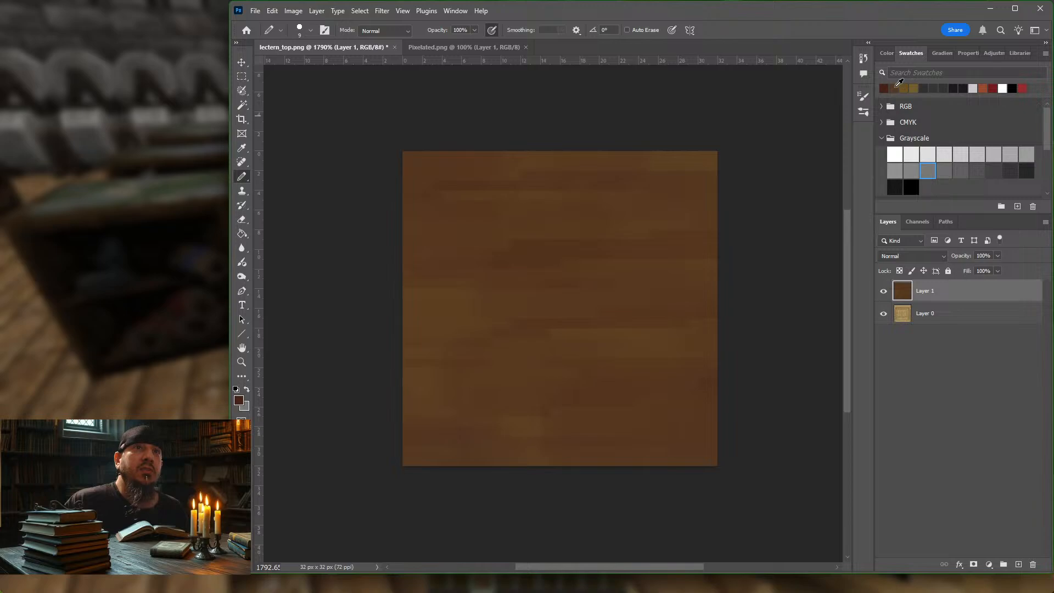
left_click(899, 86)
key("bracketleft")
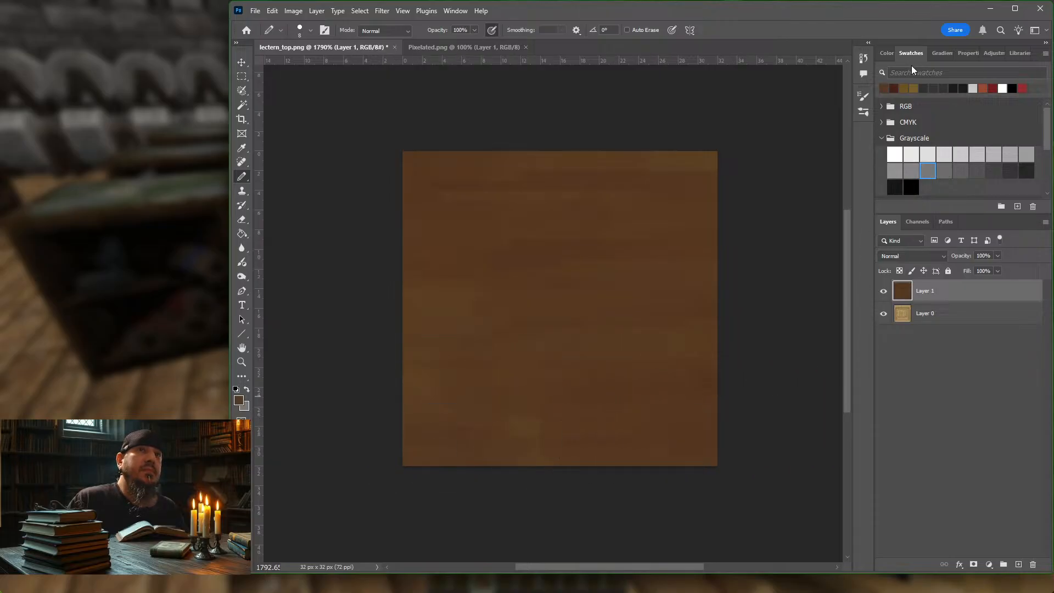
Step: Blend horizontal olive-brown strokes over Layer 1, stepping the Pencil size down to 7 px
left_click(911, 88)
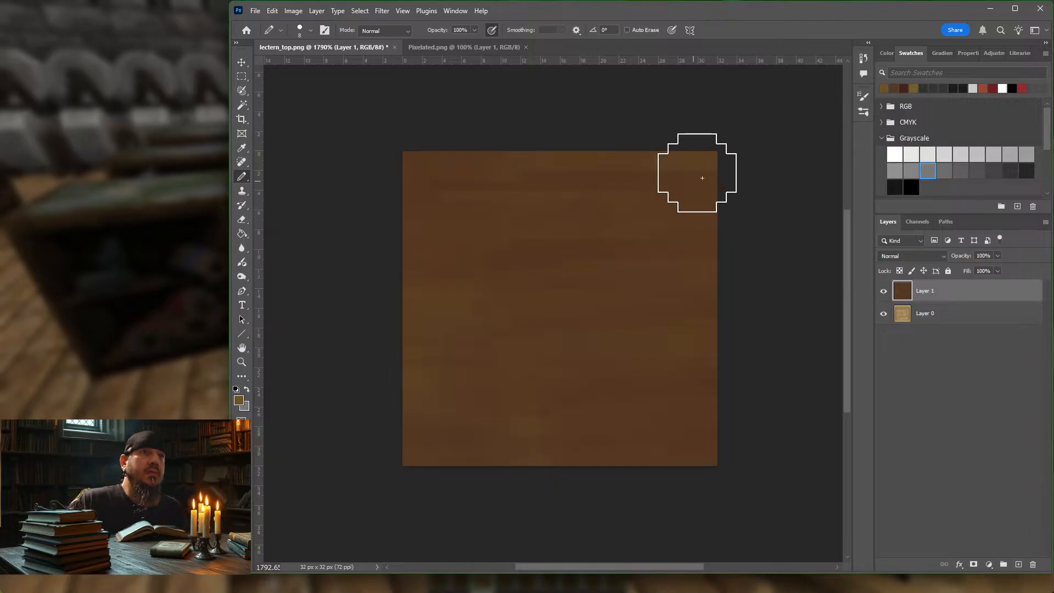
key("bracketright")
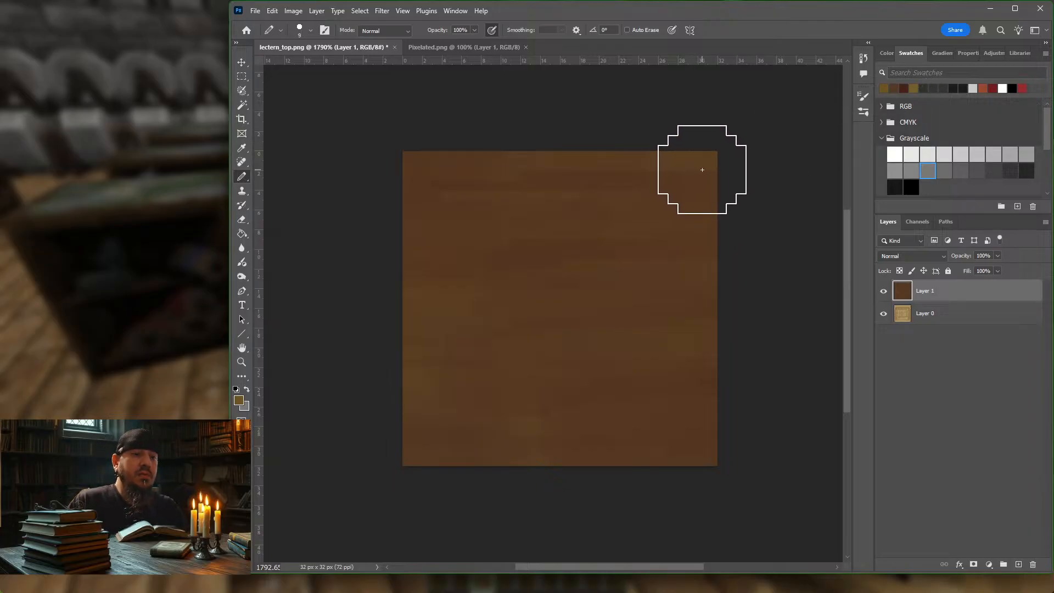
key("bracketleft")
key("bracketleft")
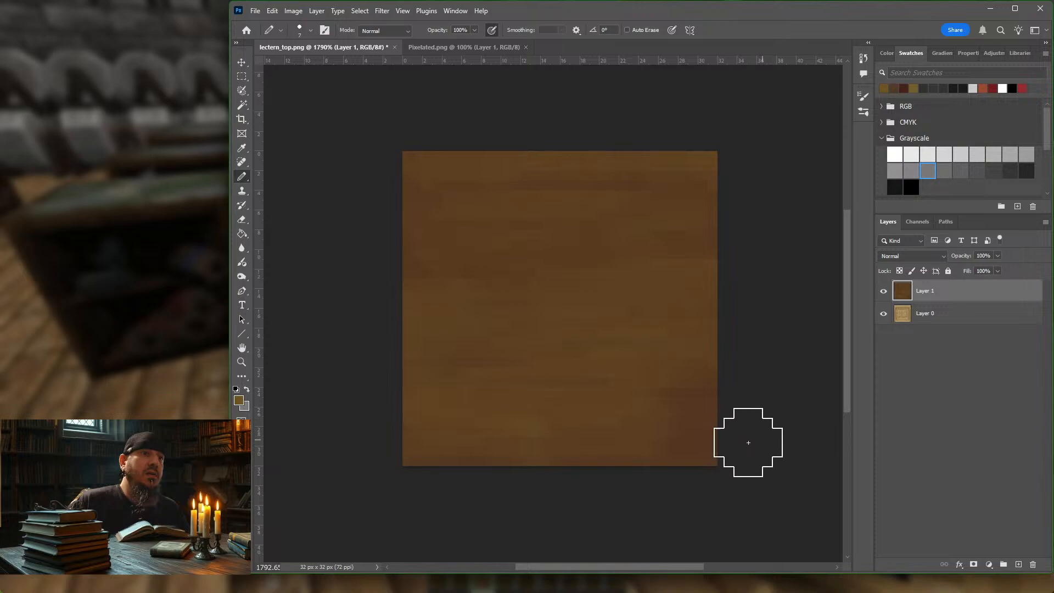
Step: Layer alternating dark reddish-brown and lighter brown grain strokes across Layer 1, reducing the Pencil size from 7 to 5 px
left_click(906, 87)
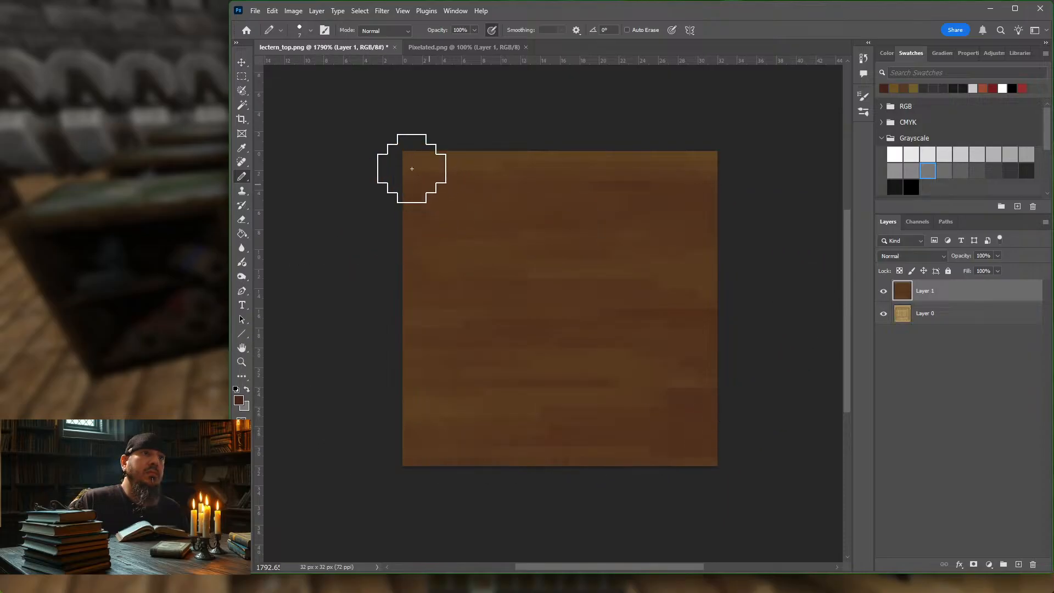
key("bracketleft")
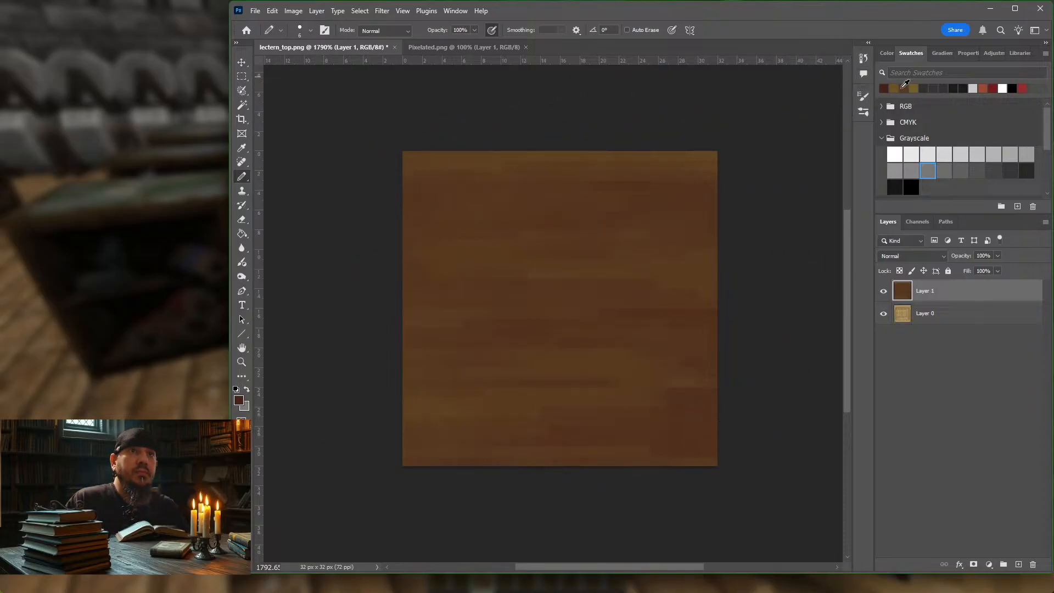
left_click(906, 87)
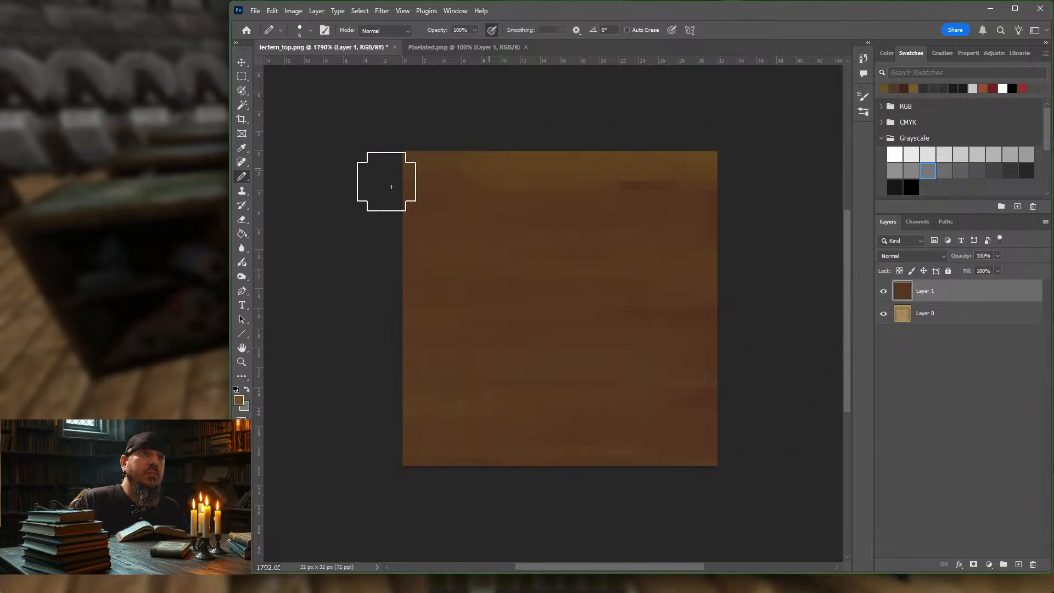
key("bracketleft")
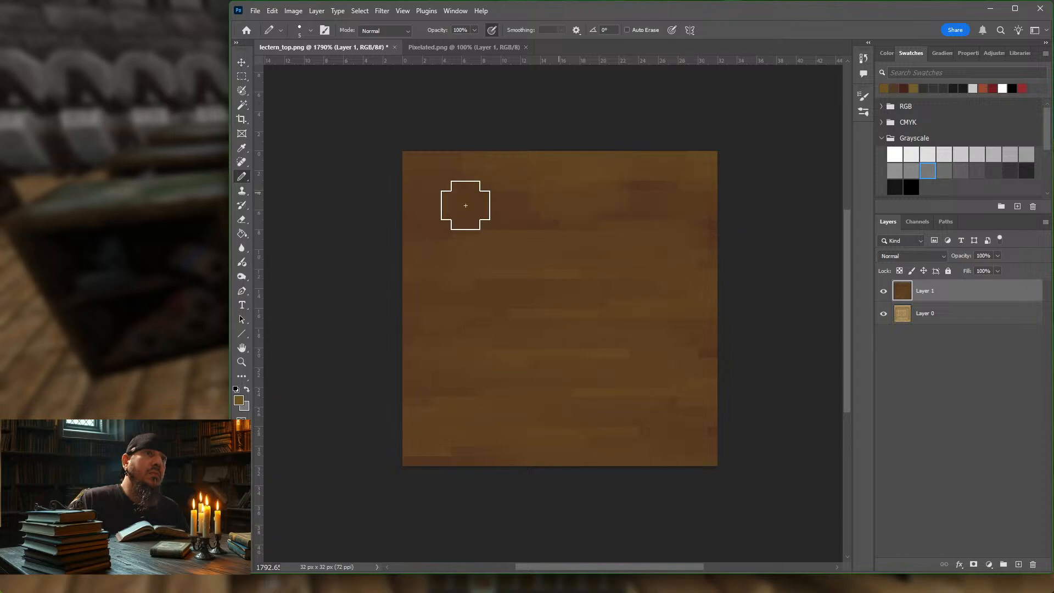
Step: Add narrower dark reddish-brown and dark brown grain streaks to Layer 1, reducing the Pencil size to 4 and 3 px
left_click(904, 87)
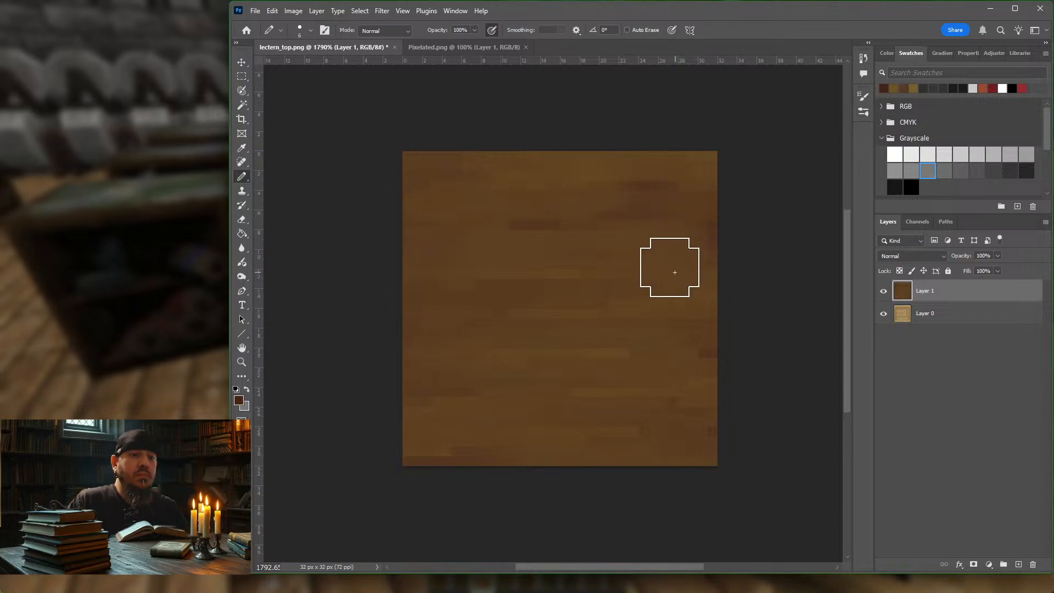
key("bracketleft")
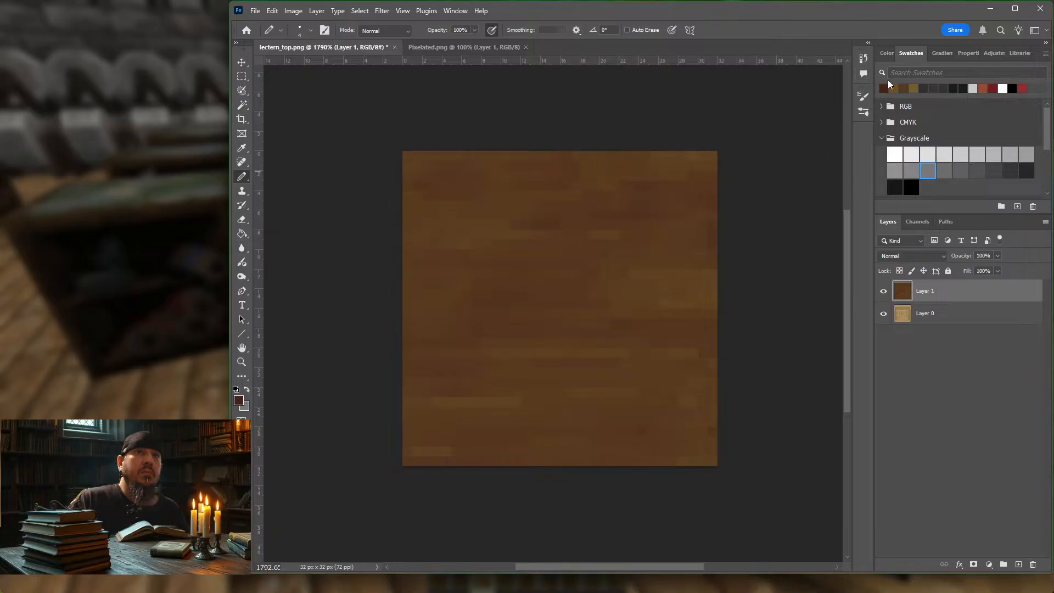
left_click(905, 86)
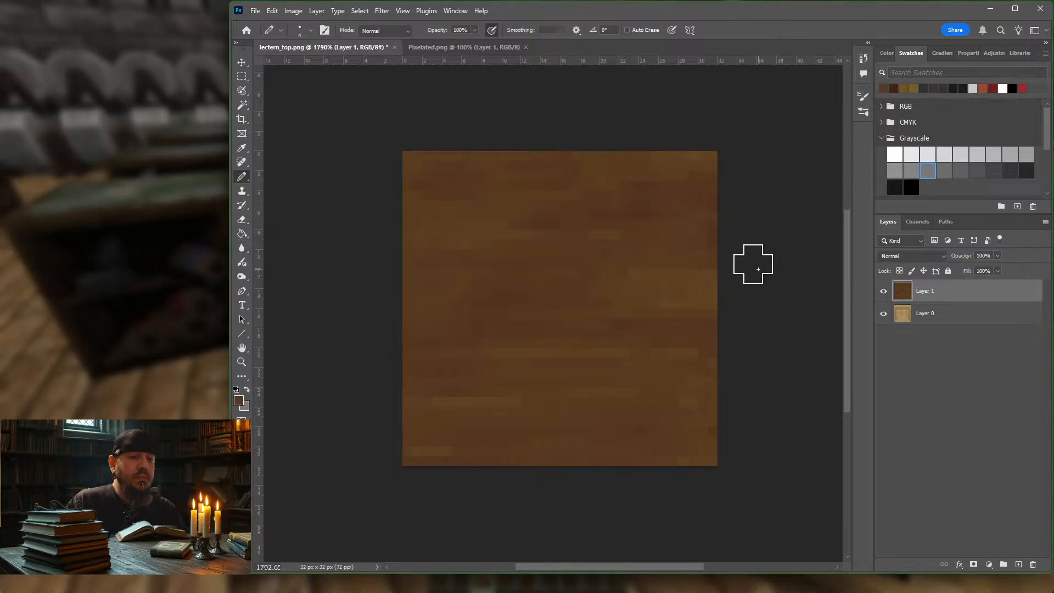
key("bracketleft")
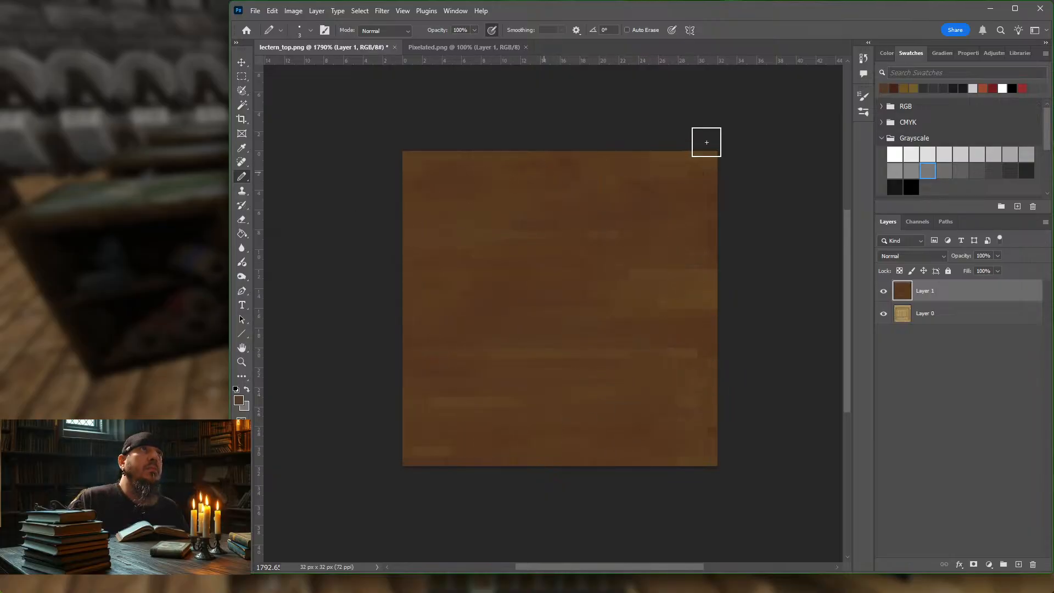
Step: Paint fine olive-brown streaks on Layer 1 down to 2 px, and add 1 px dark reddish-brown grain lines
left_click(909, 86)
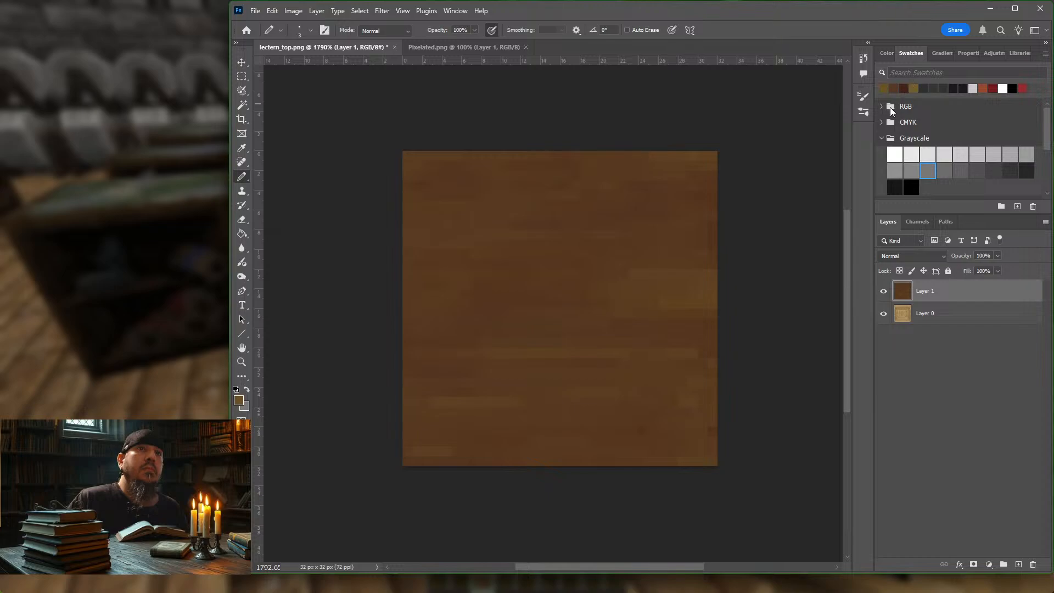
key("bracketleft")
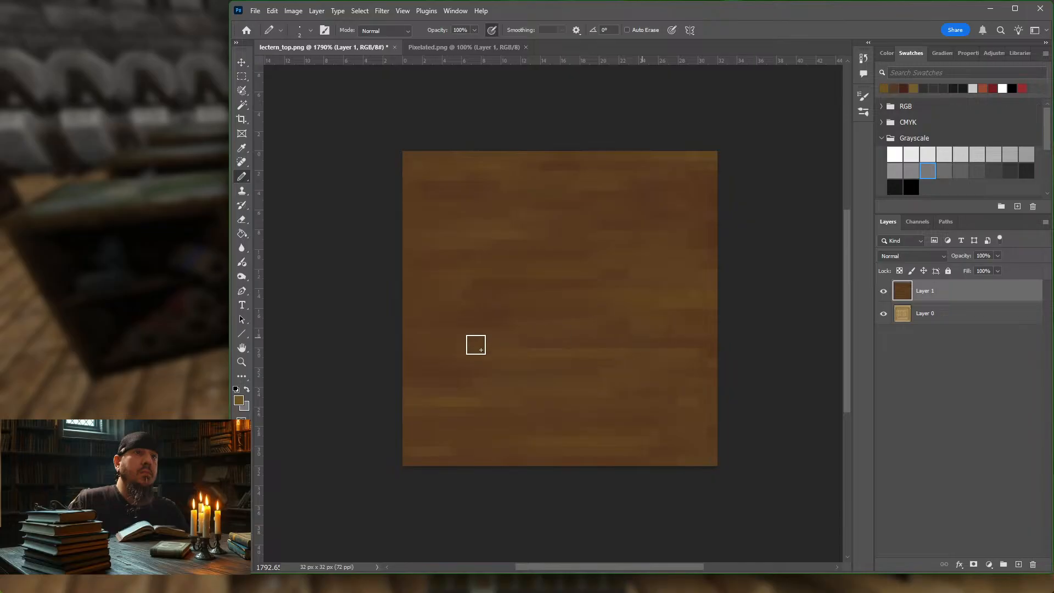
key("bracketleft")
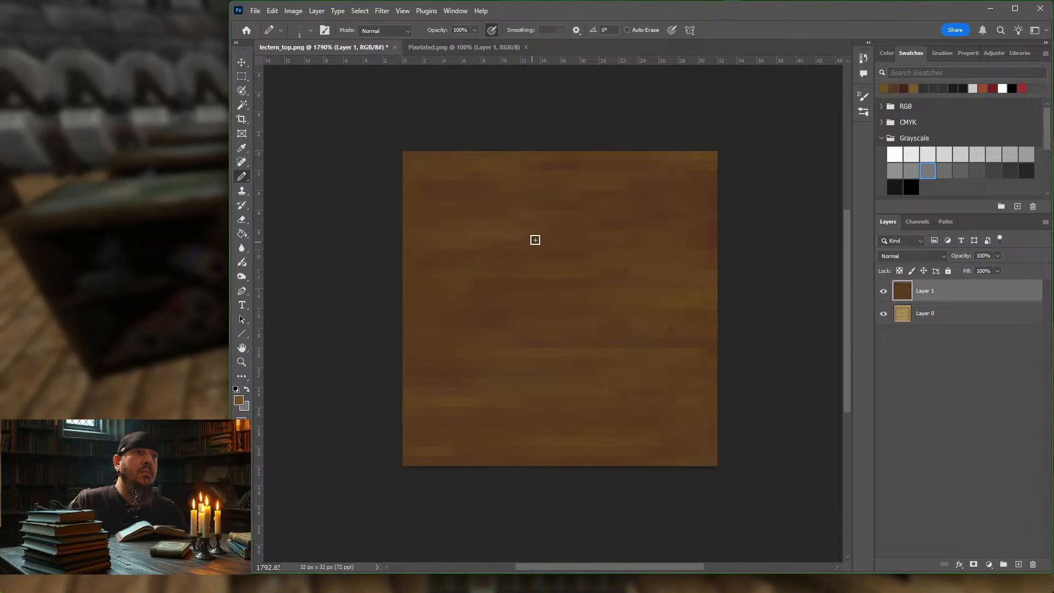
left_click(906, 87)
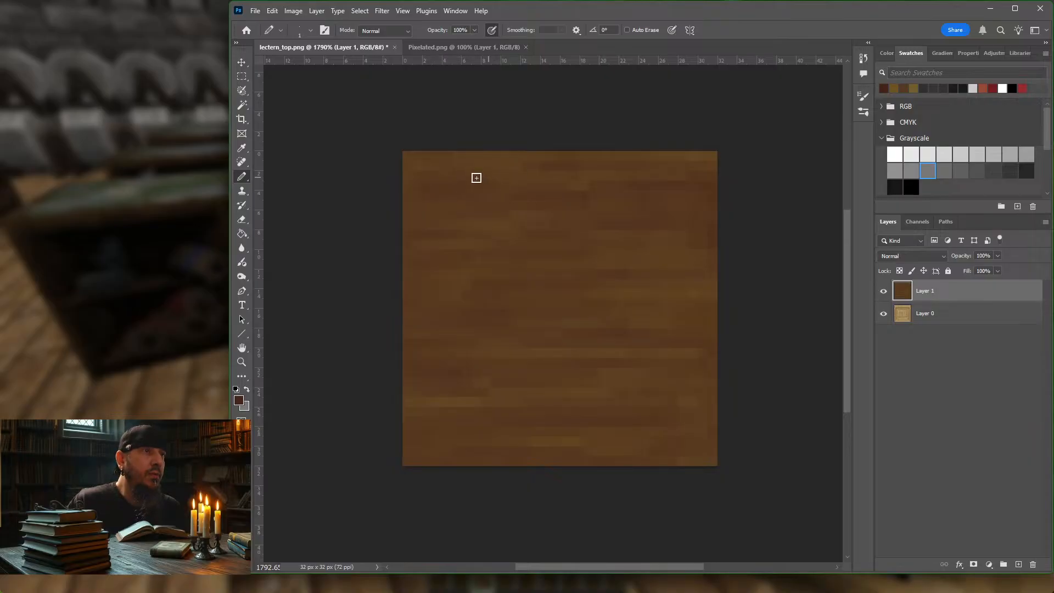
Step: Lighten olive-brown #7b5513 to a golden brown foreground colour and draw 1 px highlights along the texture's left edge and near its upper edge
left_click(894, 88)
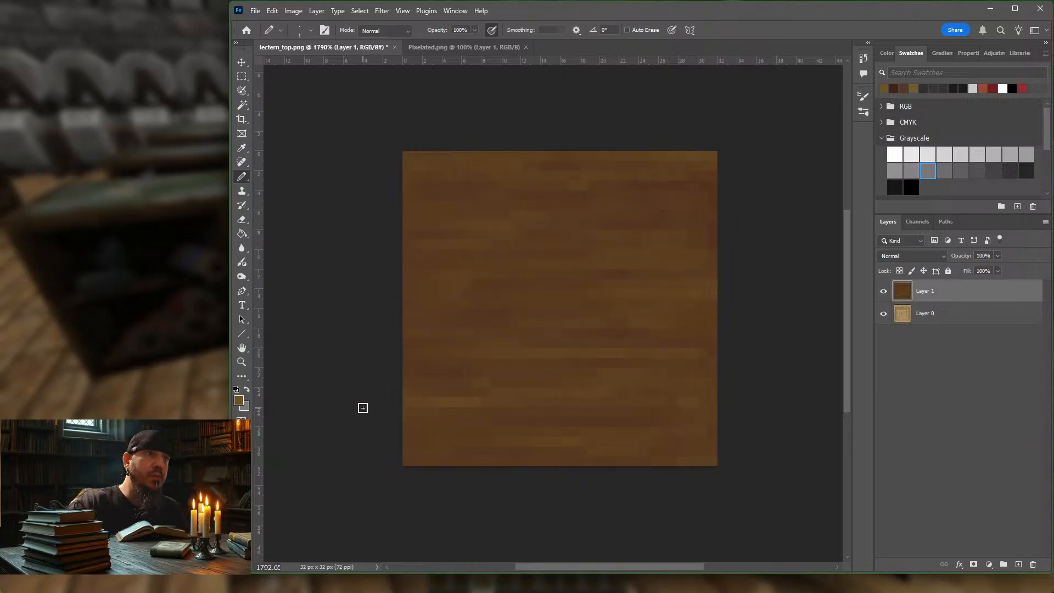
left_click(240, 401)
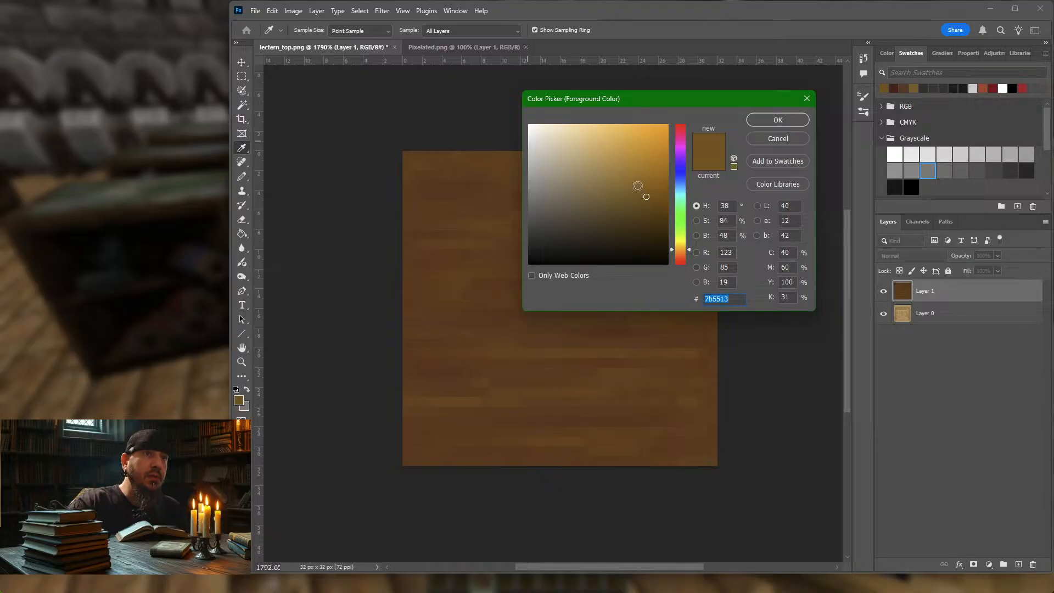
left_click(638, 186)
left_click_drag(638, 185, 636, 179)
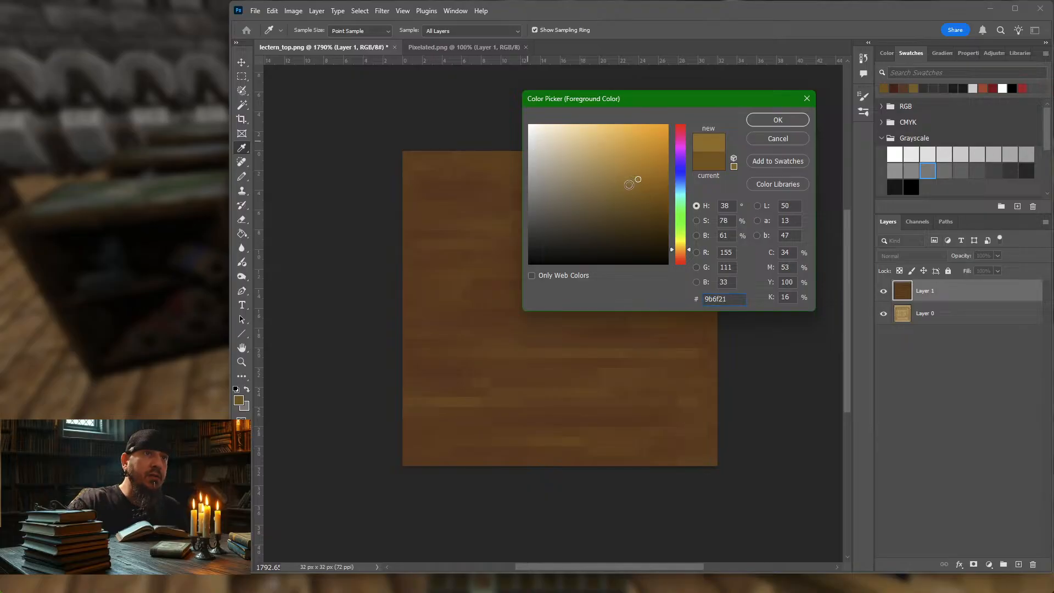
left_click(622, 180)
left_click(776, 119)
key("b")
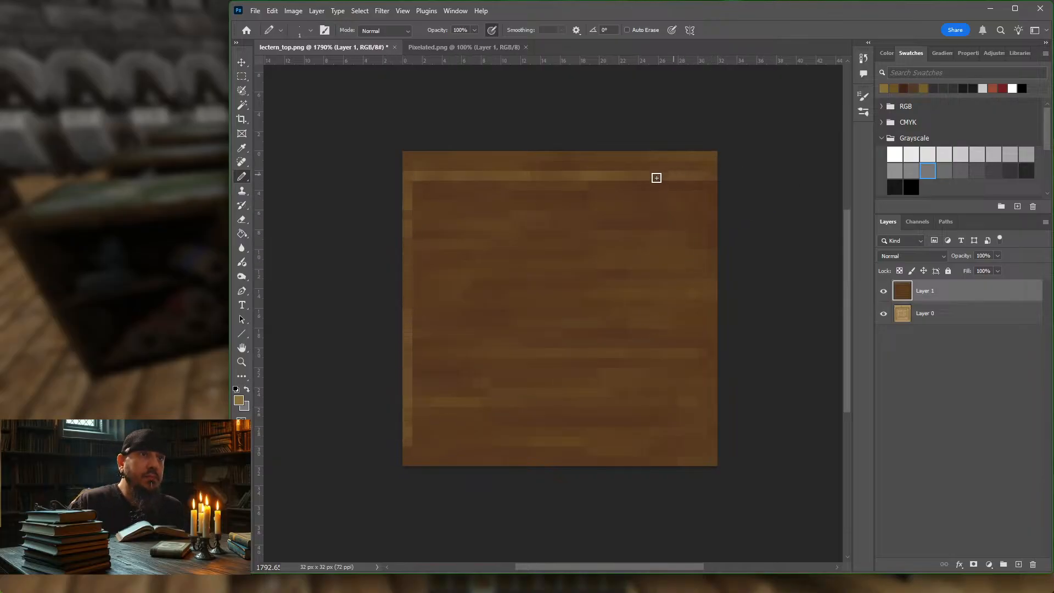
Step: Darken reddish brown #521d11 for the foreground colour and draw 1 px shadow lines along the texture's right edge and lower border
left_click(905, 87)
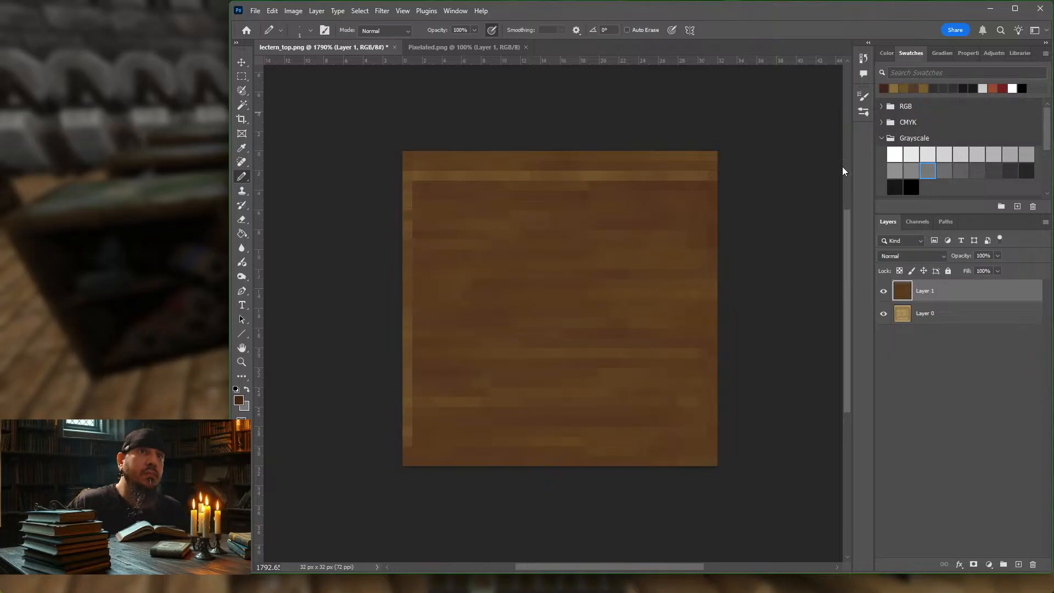
left_click(239, 401)
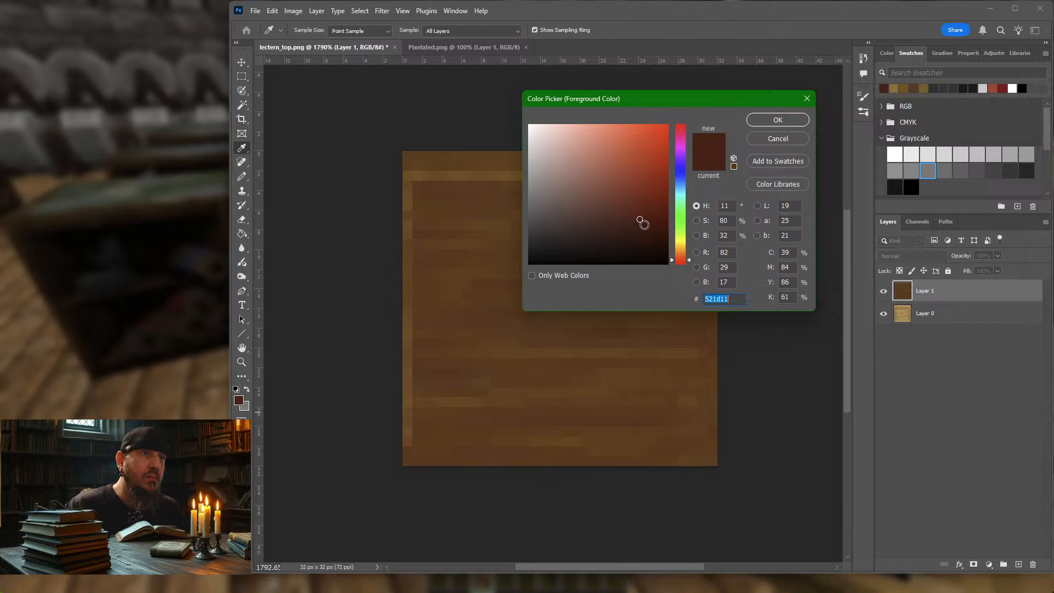
left_click(647, 223)
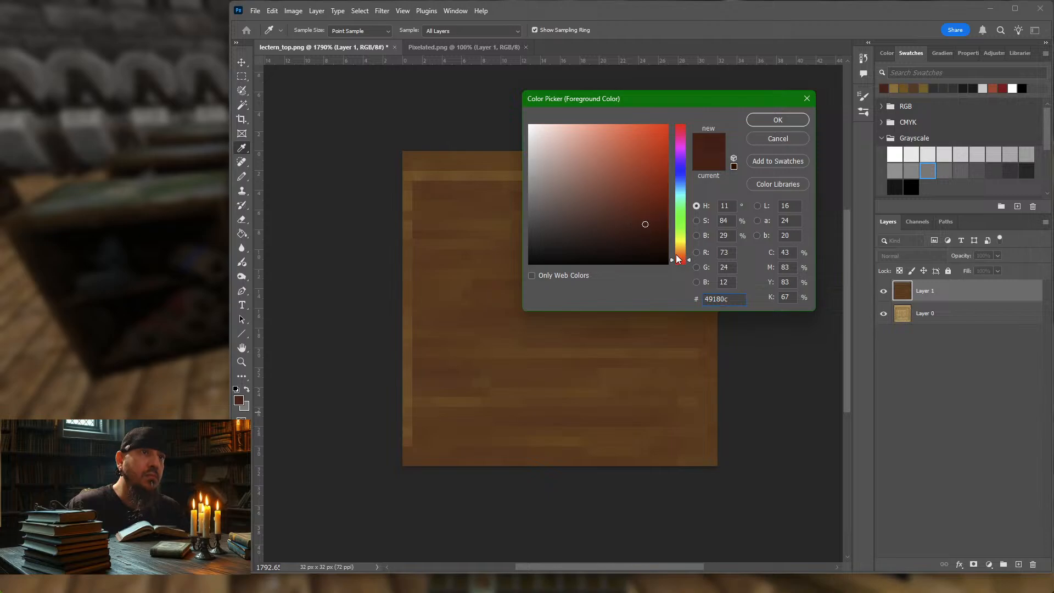
left_click(635, 230)
left_click(768, 120)
key("b")
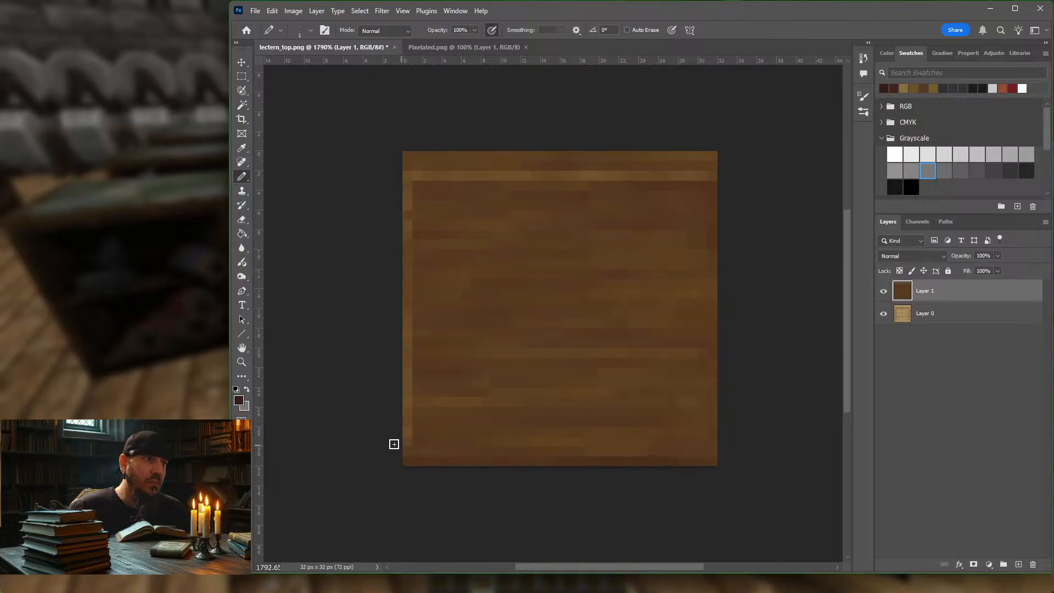
mouse_move(431, 442)
left_mouse_down()
mouse_move(677, 437)
mouse_move(558, 443)
mouse_move(602, 442)
left_mouse_up()
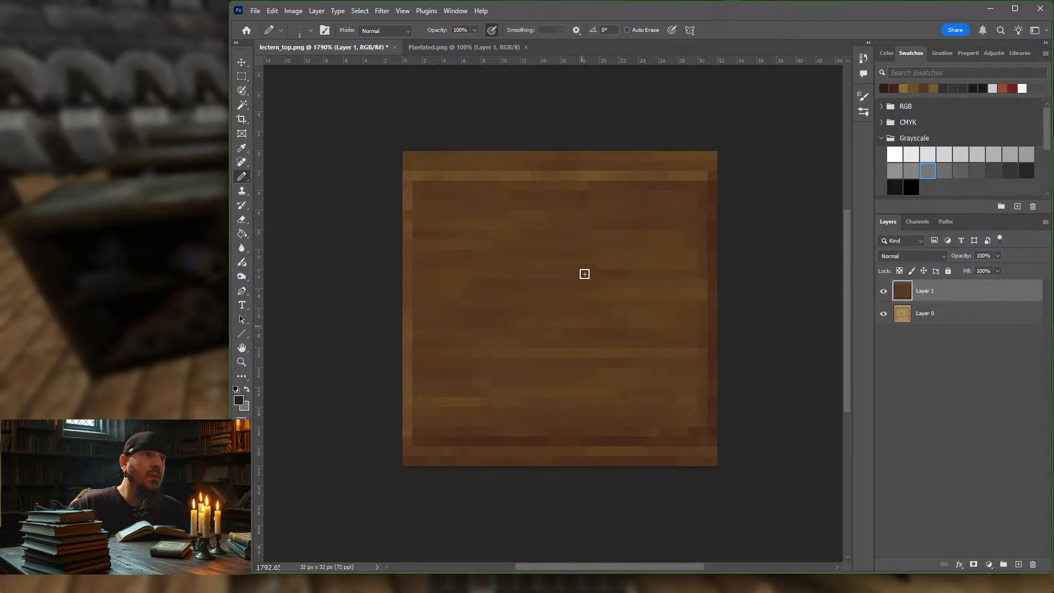
Step: Add golden-brown touches inside the border and draw dark 1 px lines for the upper and left sides of an inner panel
left_click(905, 88)
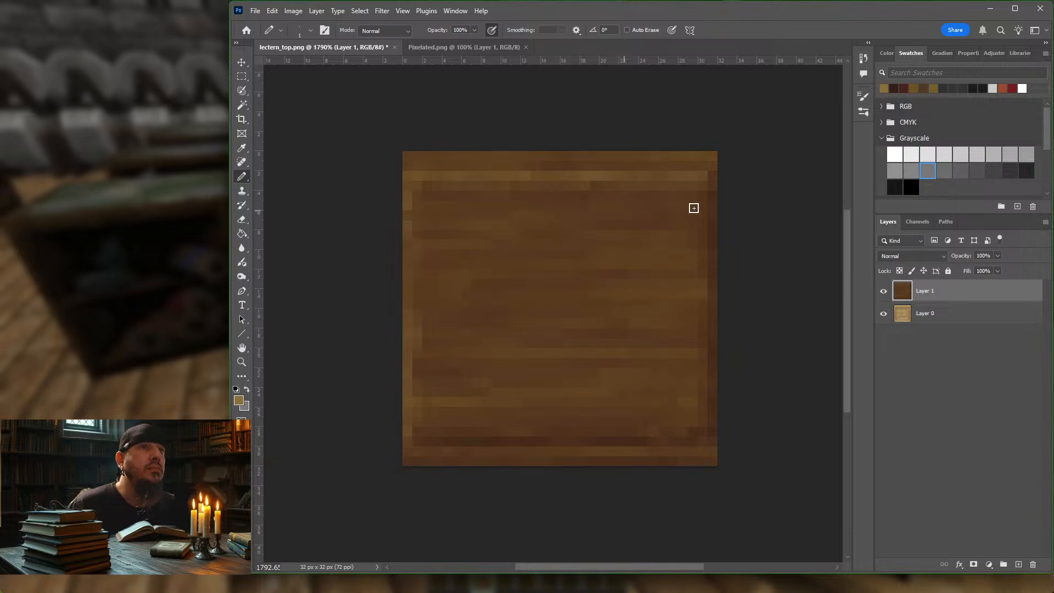
left_click(893, 88)
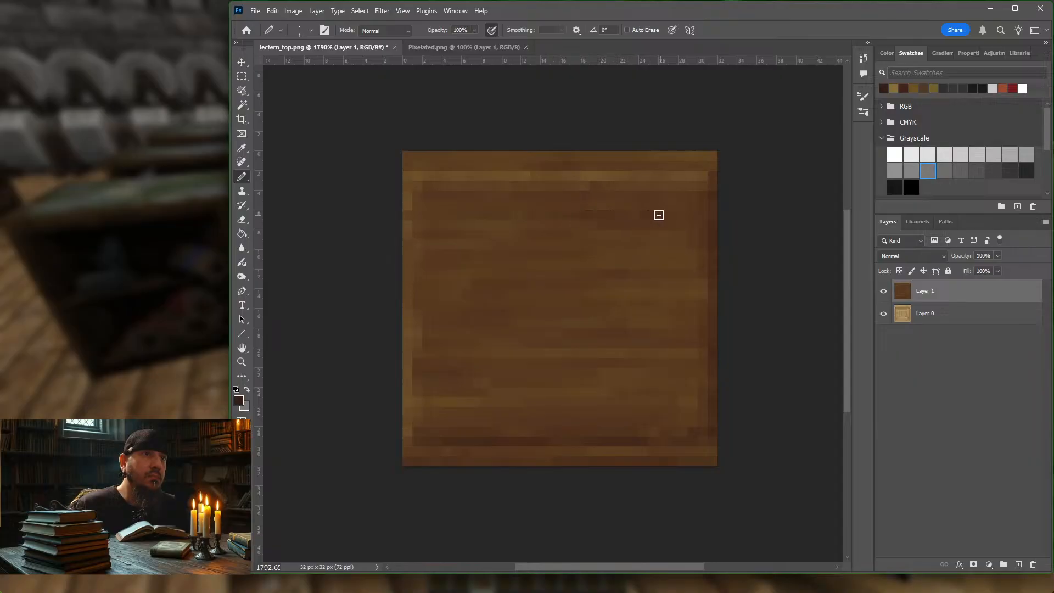
left_click_drag(491, 215, 443, 218)
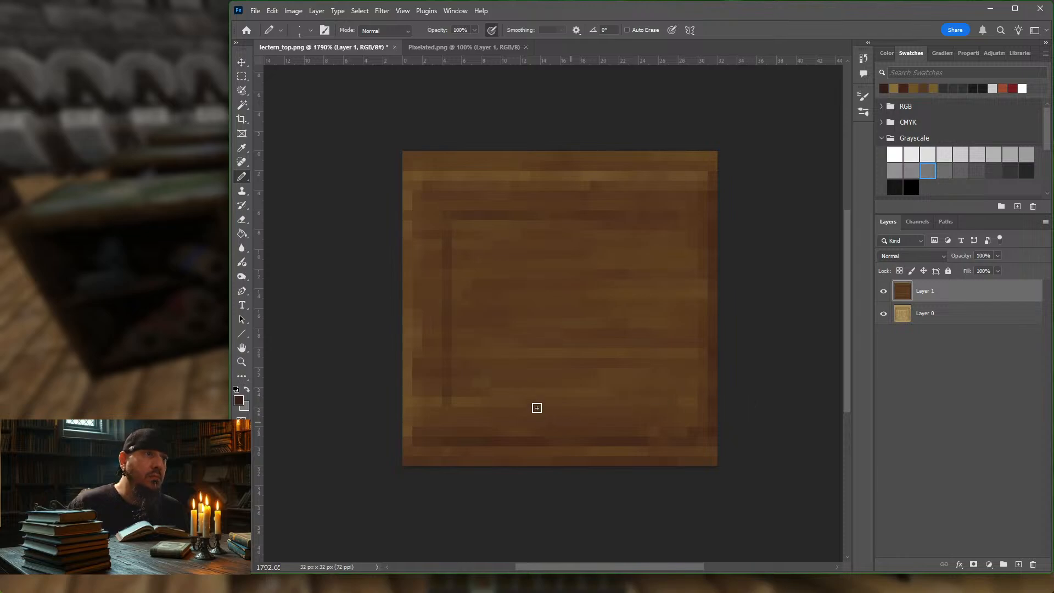
Step: Draw 1 px golden-brown highlight lines along all four sides of the inner panel on Layer 1
left_click(894, 88)
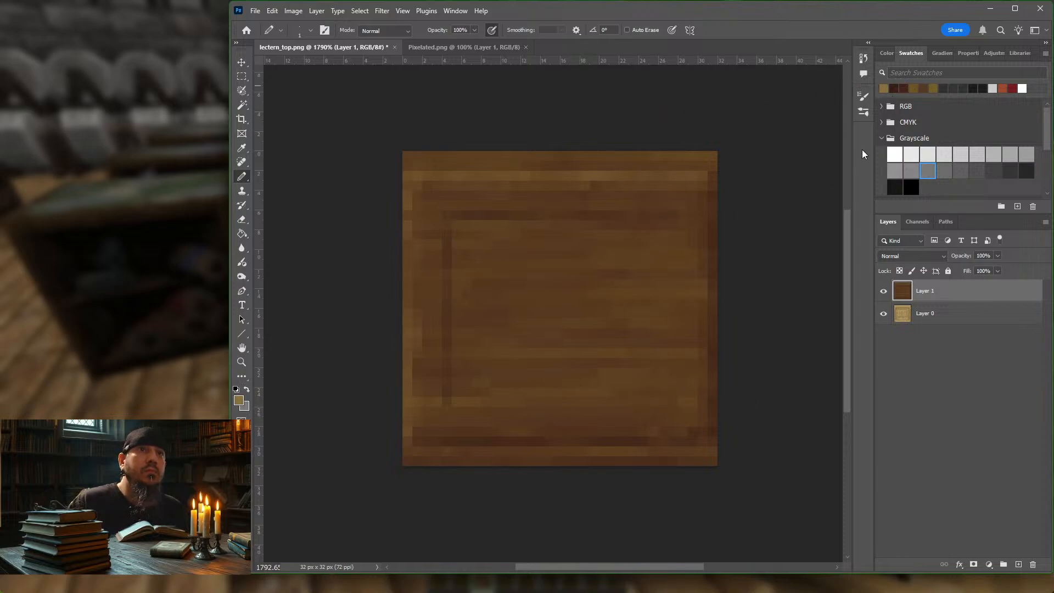
mouse_move(476, 226)
left_mouse_down()
mouse_move(666, 223)
mouse_move(647, 225)
left_mouse_up()
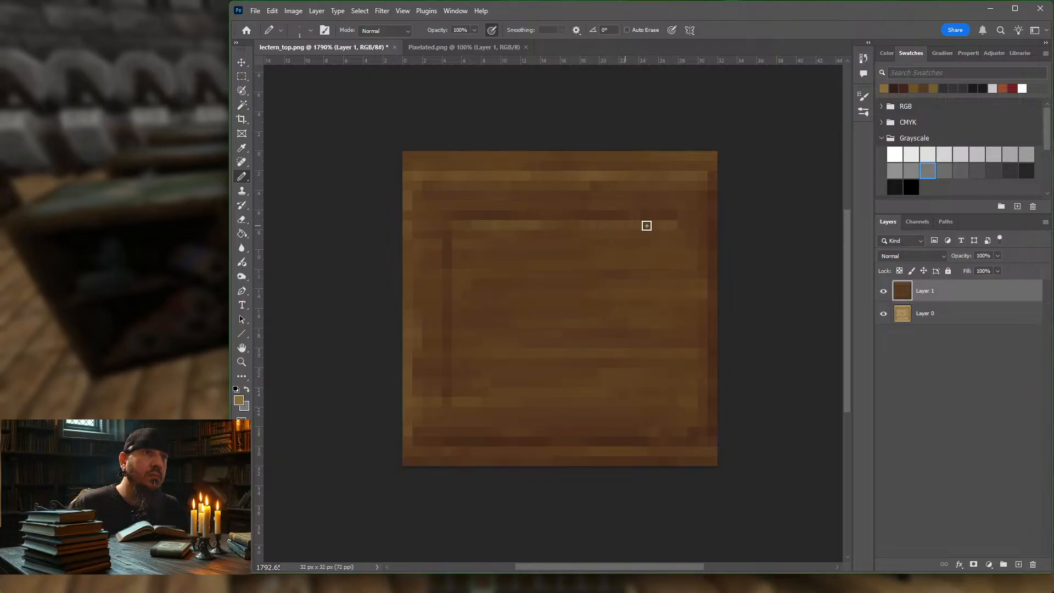
left_click_drag(473, 233, 459, 229)
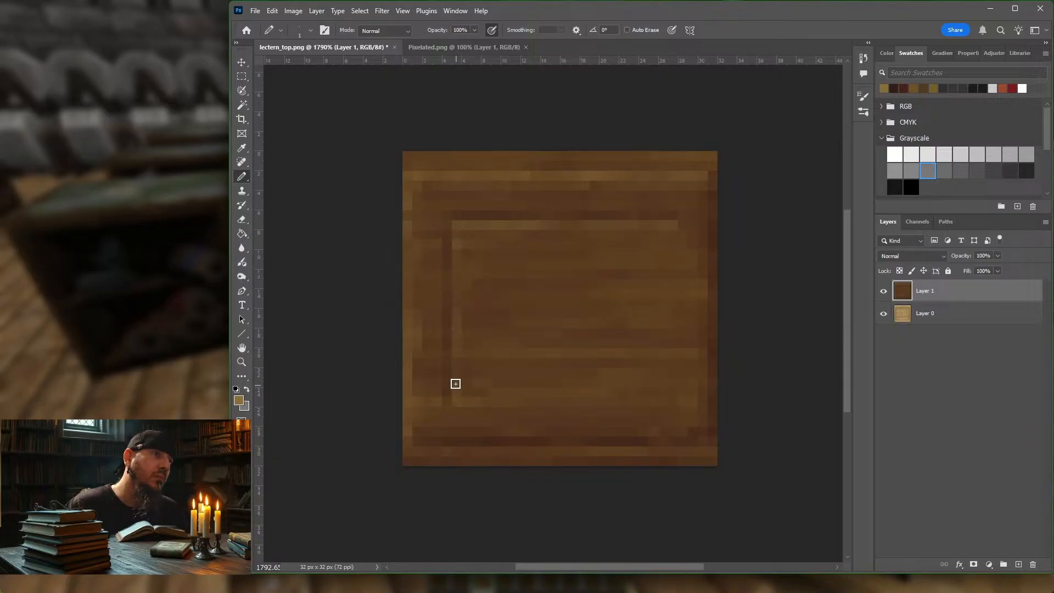
mouse_move(455, 384)
left_mouse_down()
mouse_move(457, 394)
mouse_move(455, 315)
left_mouse_up()
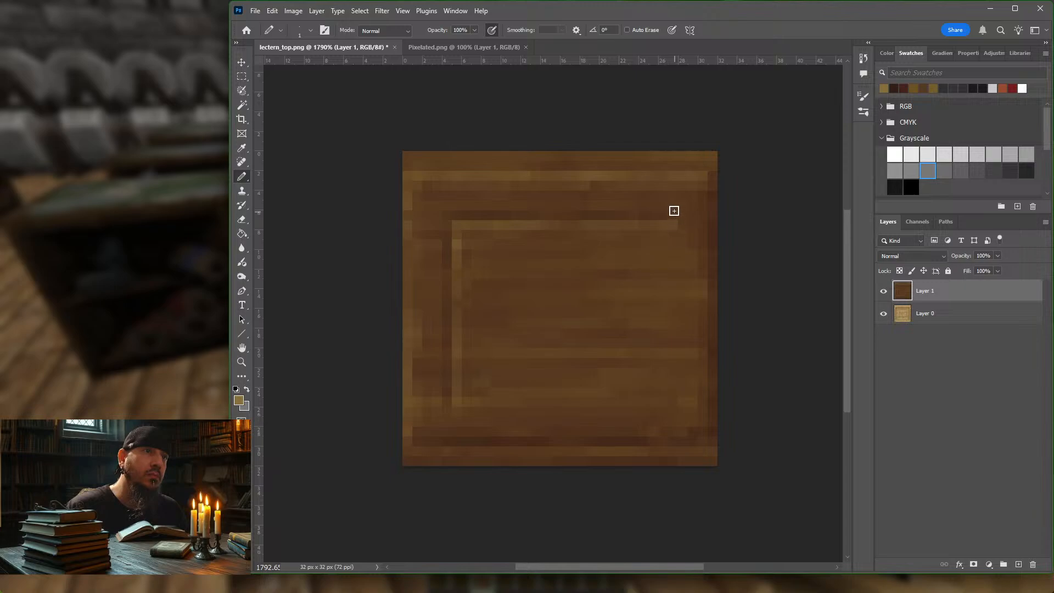
mouse_move(674, 227)
left_mouse_down()
mouse_move(673, 270)
mouse_move(673, 242)
left_mouse_up()
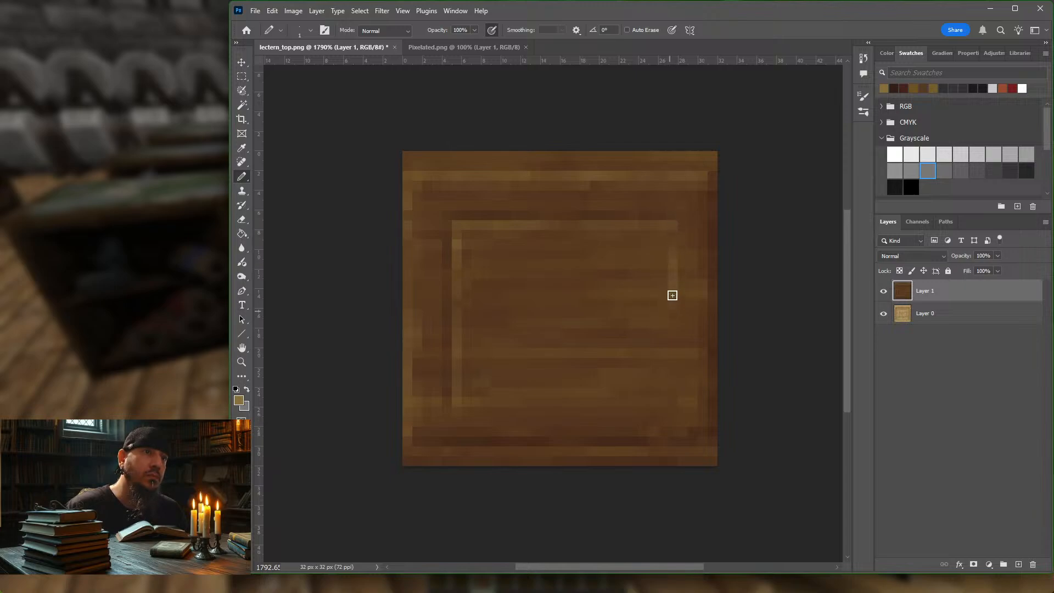
left_click_drag(672, 295, 672, 351)
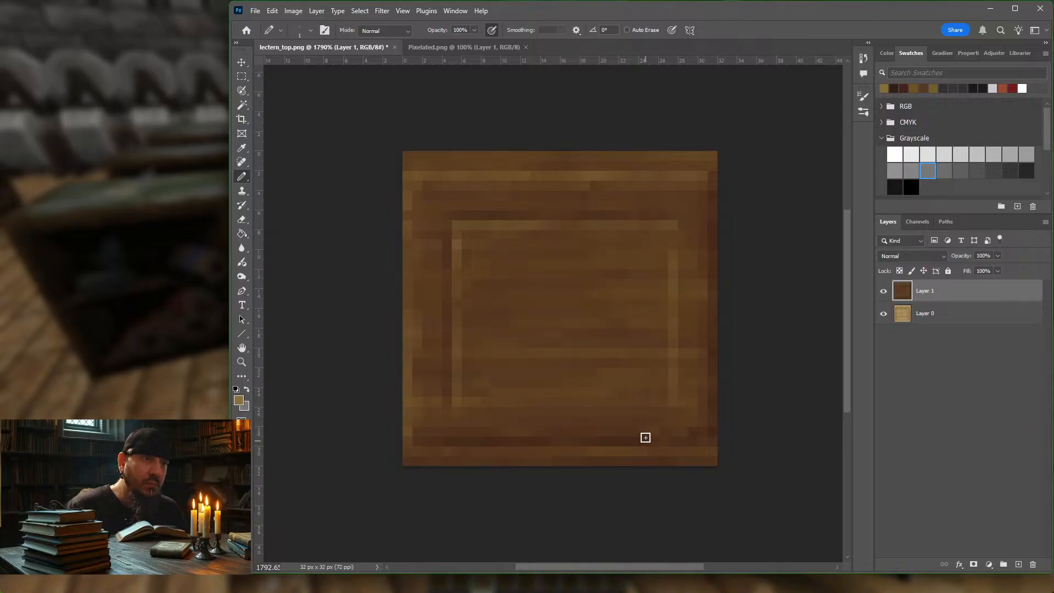
left_click_drag(669, 401, 528, 402)
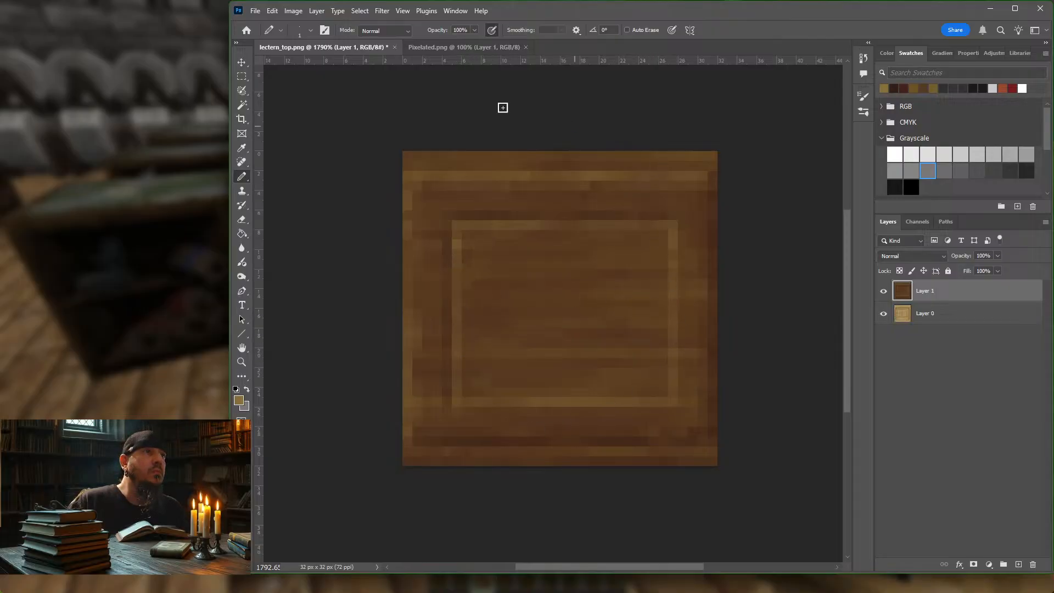
Step: Draw 1 px dark reddish-brown shadow lines just inside the inner panel's lower and right sides
left_click(893, 88)
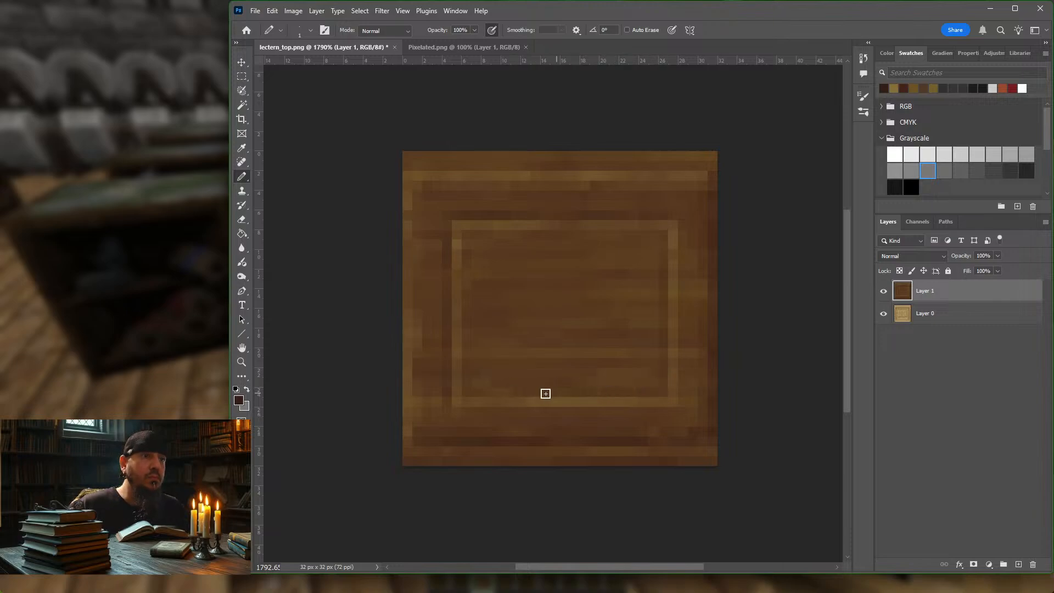
left_click_drag(473, 393, 514, 391)
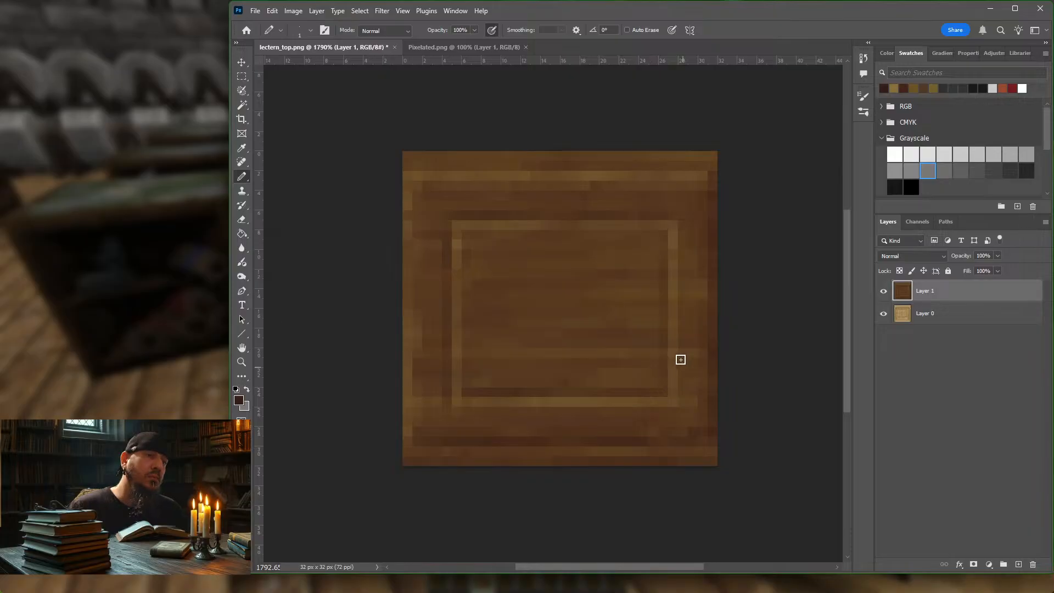
left_click_drag(661, 397, 662, 243)
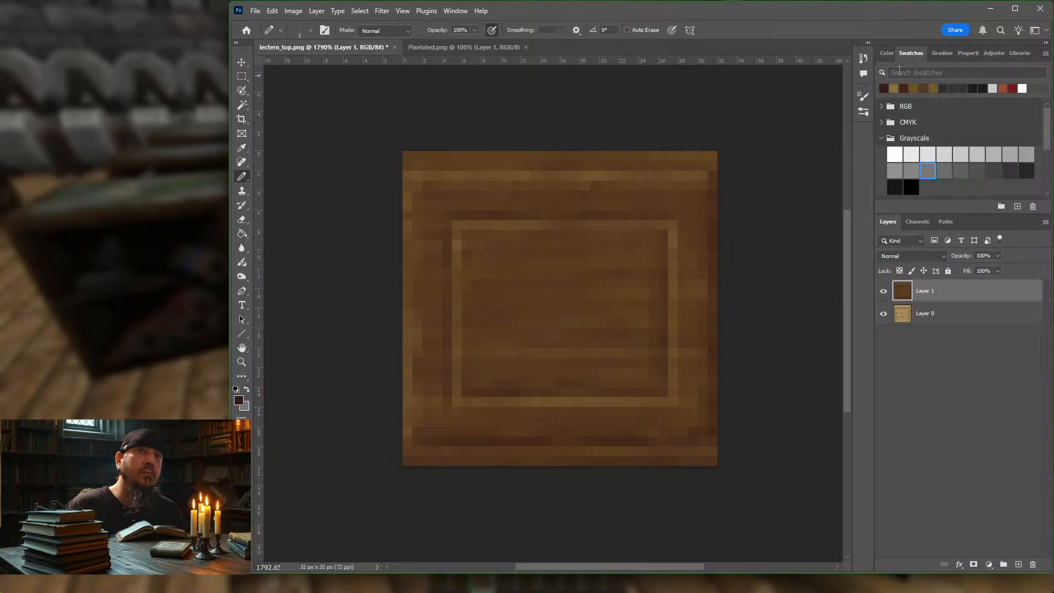
Step: Add a 1 px golden-brown highlight just inside the inner panel's left and upper sides
left_click(893, 87)
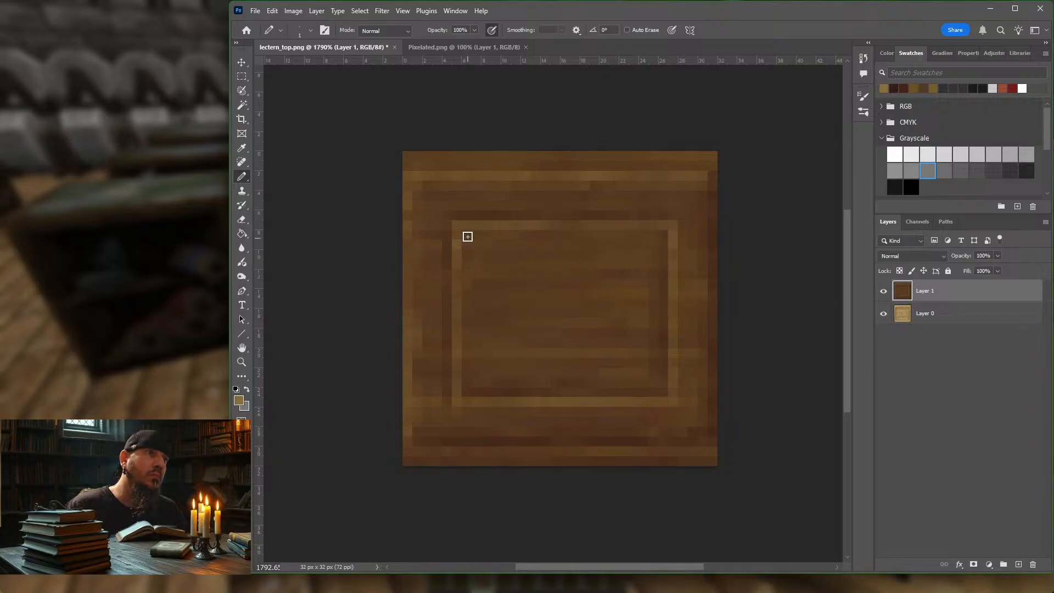
left_click_drag(466, 287, 466, 326)
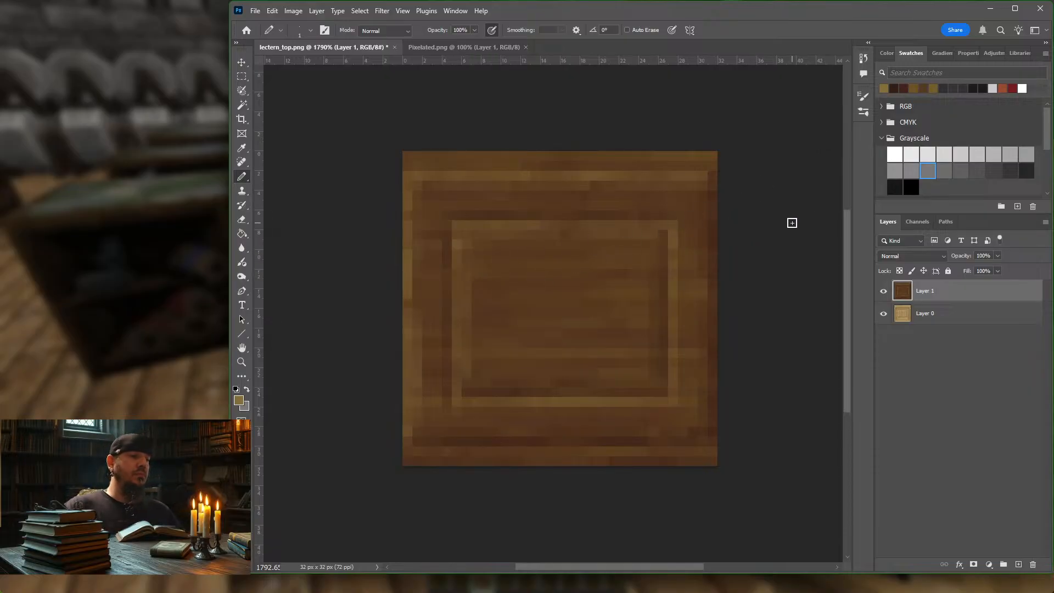
scroll(793, 223, "down", 5, "alt")
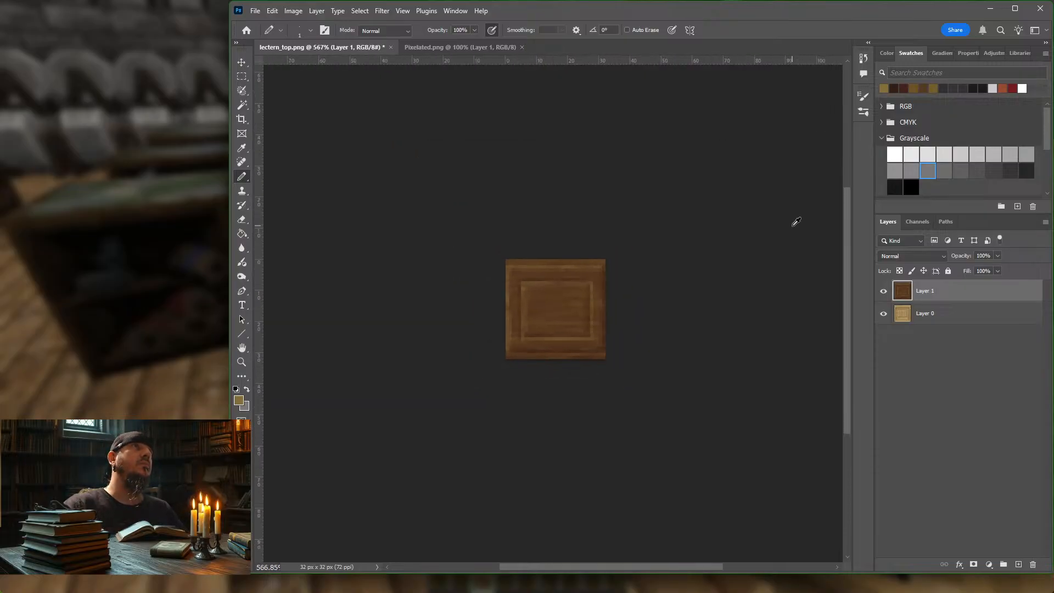
scroll(733, 229, "up", 5, "alt")
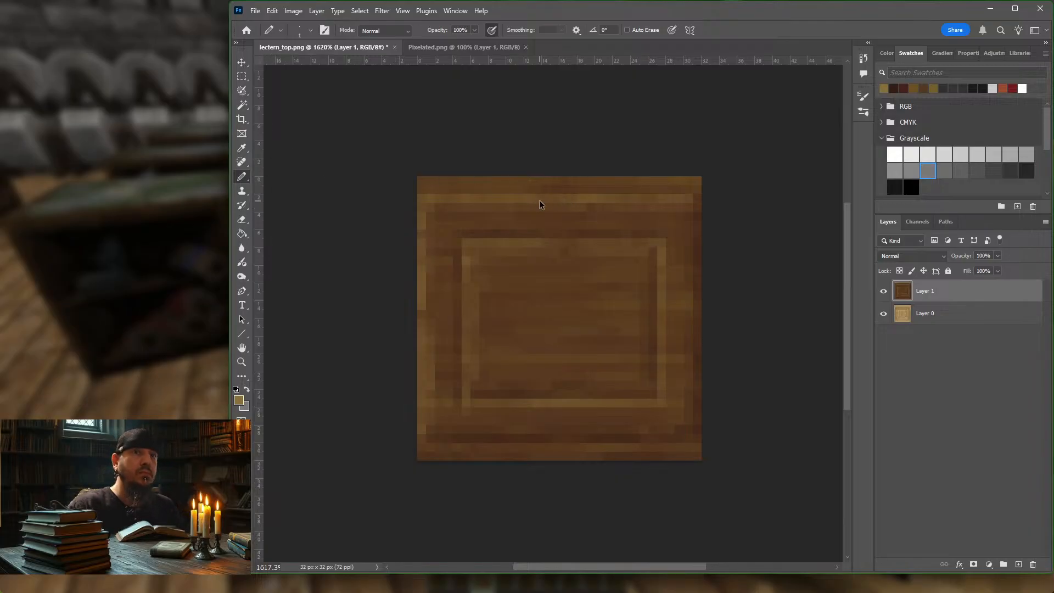
Step: Export the texture for web as a PNG-8 over the existing lectern_top.png in the block folder
key("ctrl+alt+shift+s")
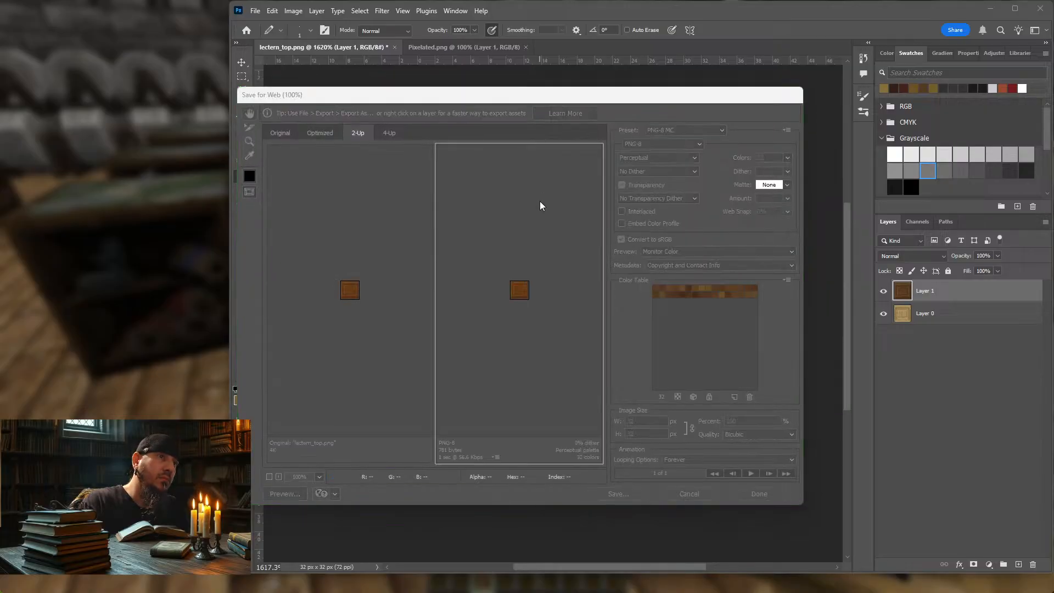
key("Return")
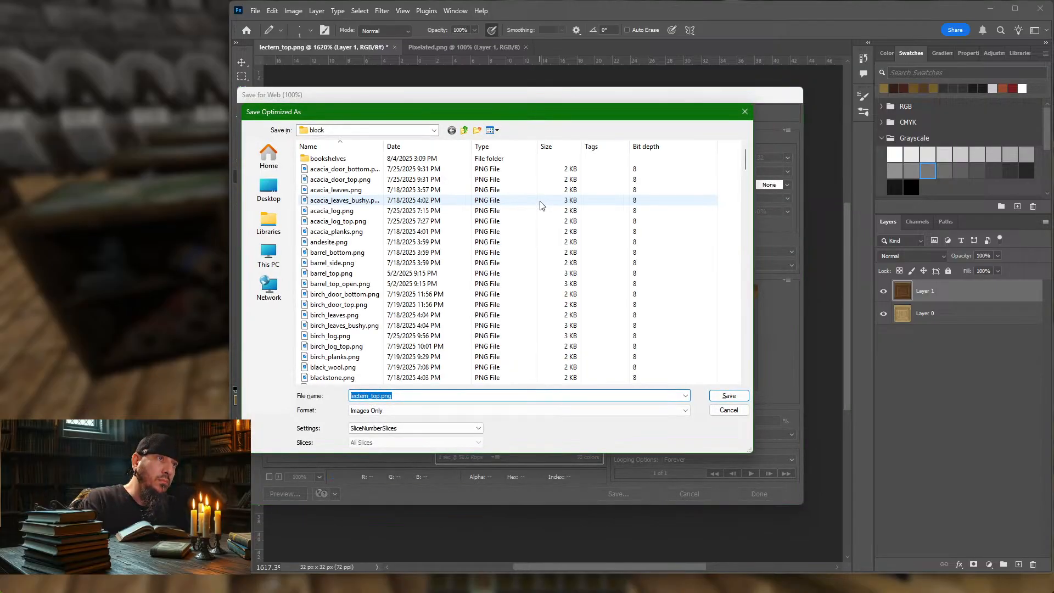
key("Return")
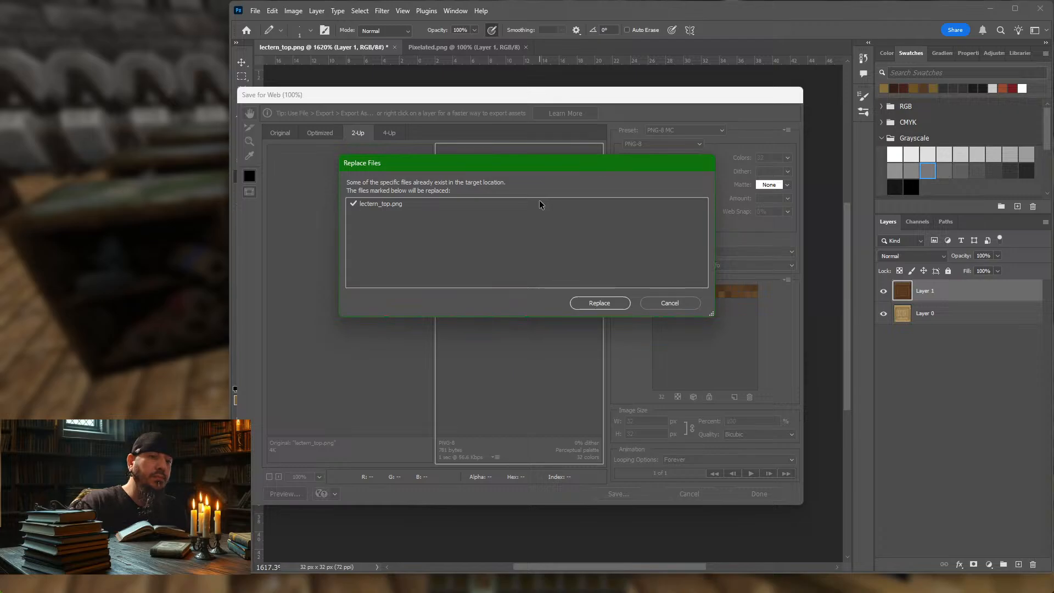
key("Return")
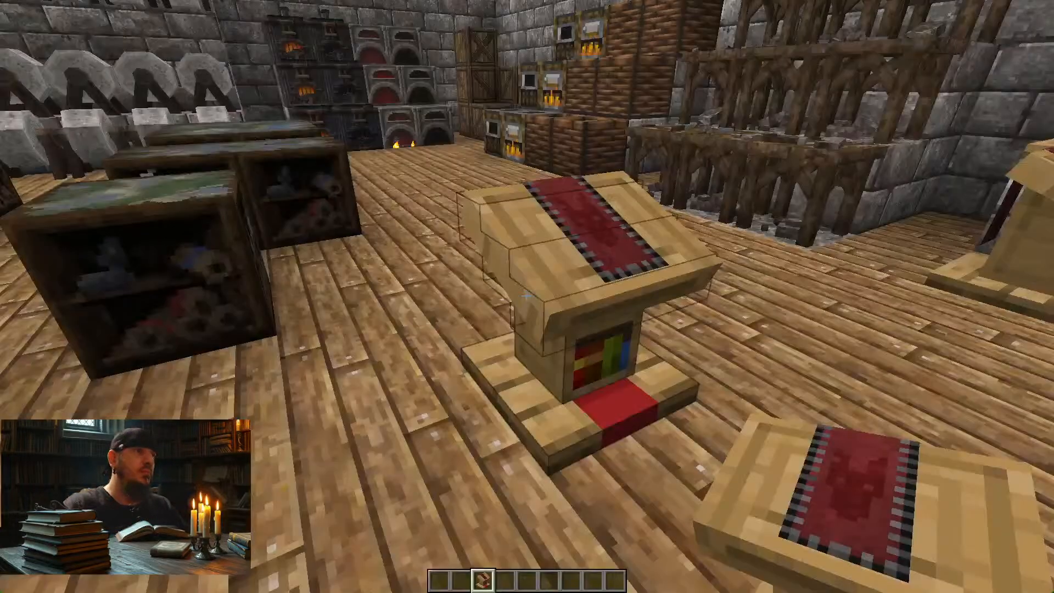
Step: Switch to Minecraft, face a lectern and reload the resource packs to load the exported texture
key("d")
key("a")
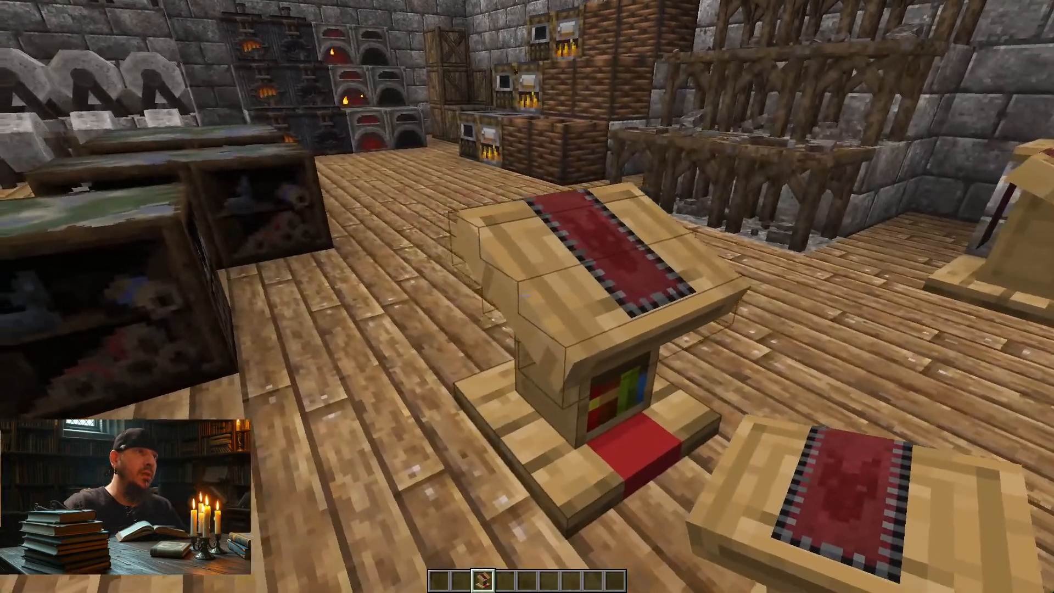
key("d")
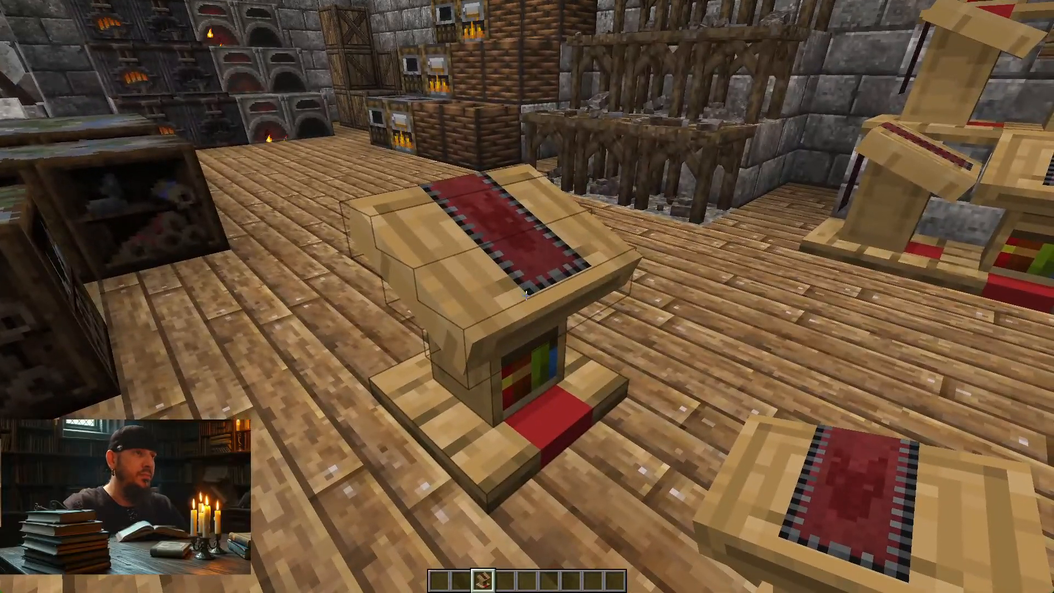
key("F3+t")
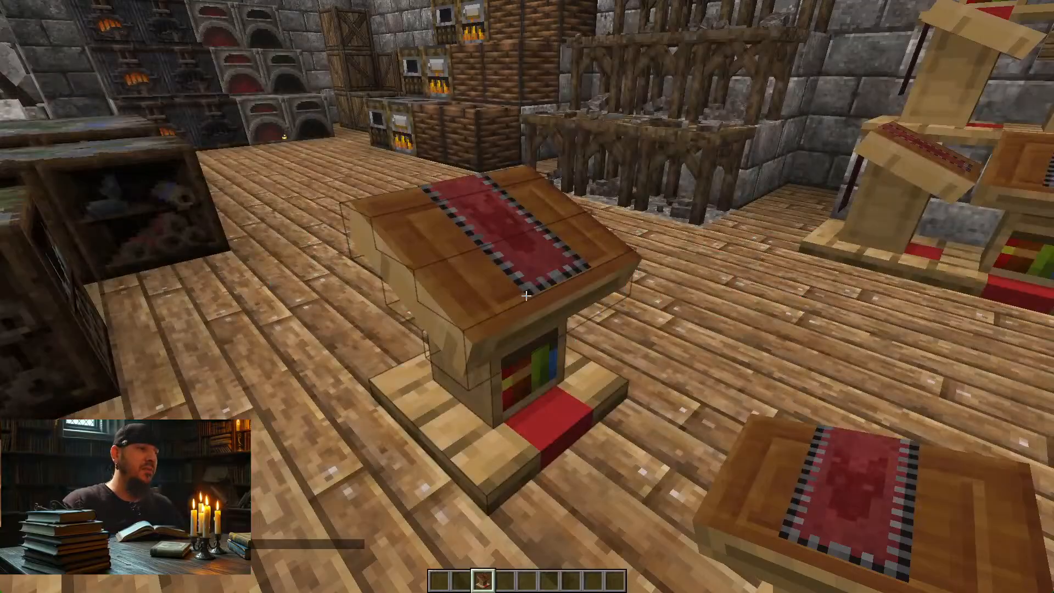
Step: Examine the repainted lectern top in the game world from several angles and distances
key("d")
key("w")
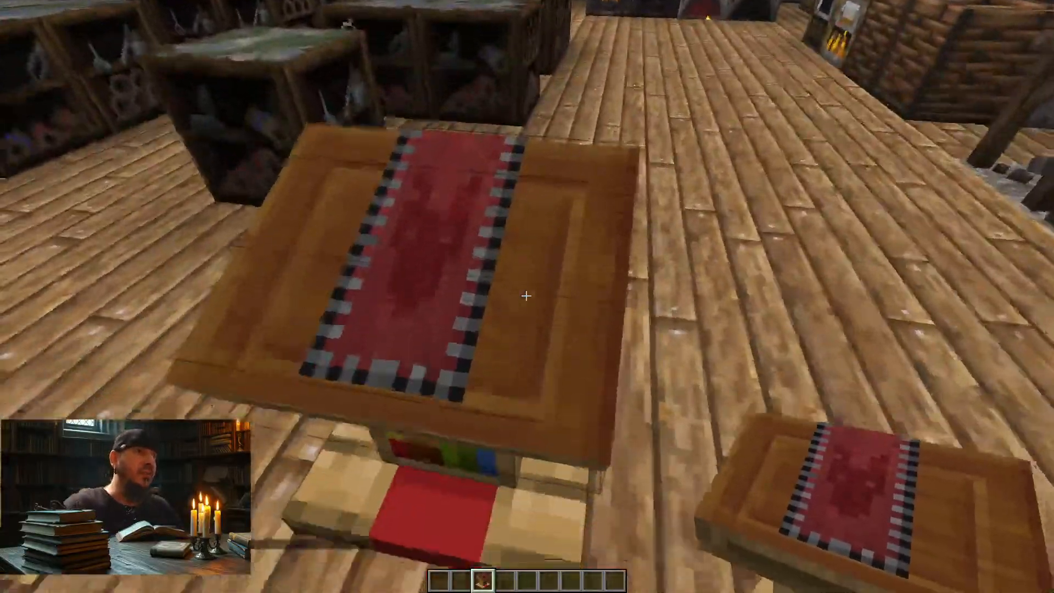
key("a")
key("s")
key("w")
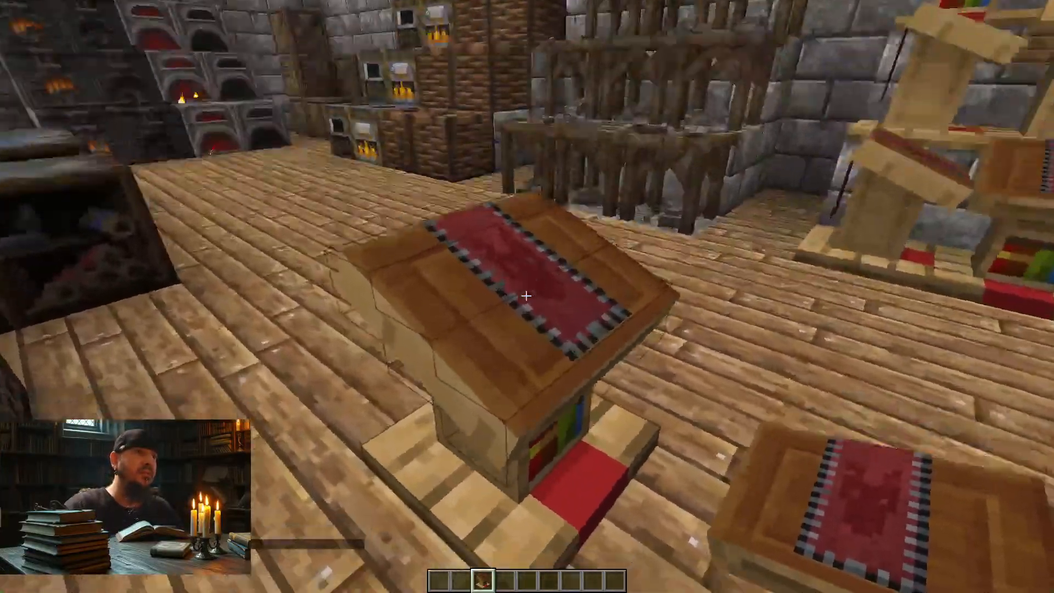
key("d")
key("s")
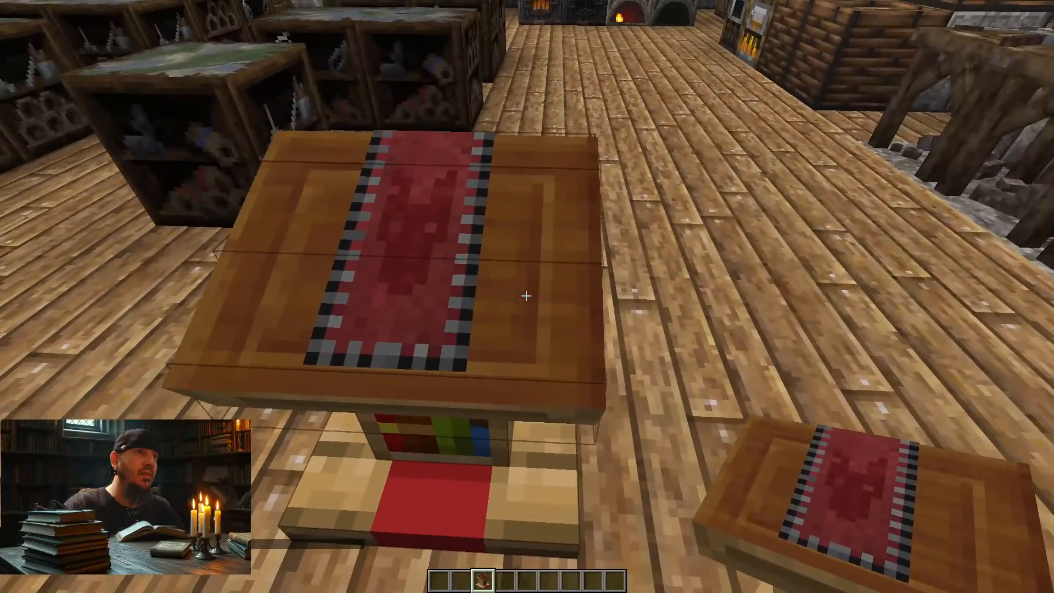
key("s")
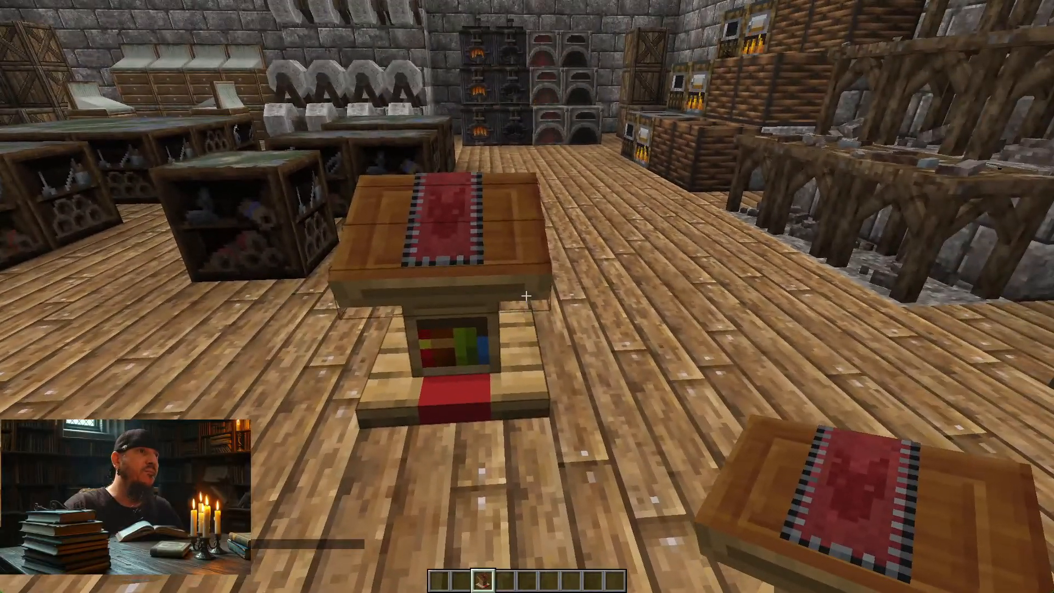
key("w")
key("s")
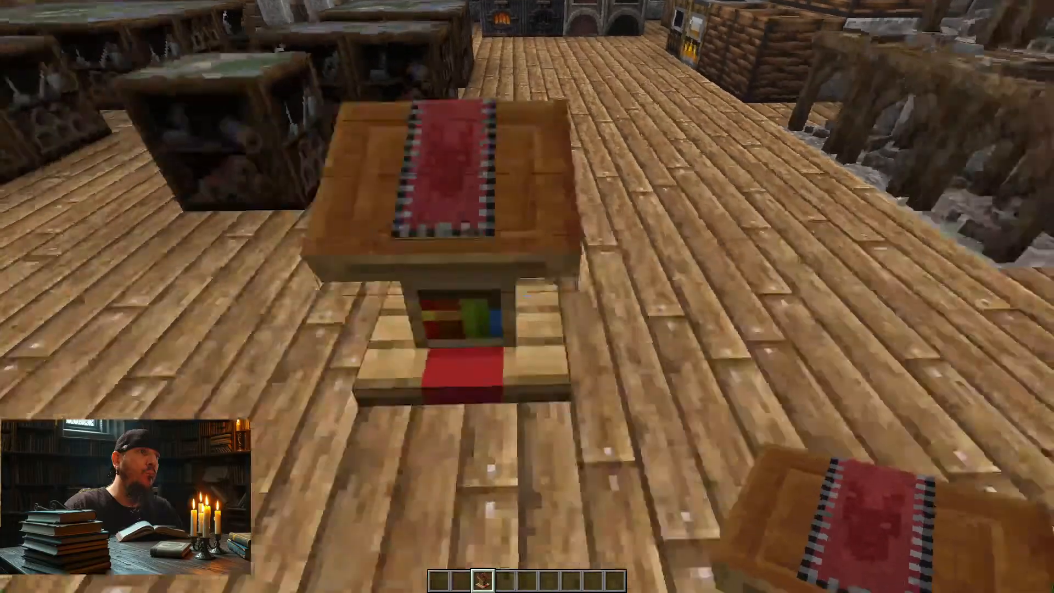
key("s")
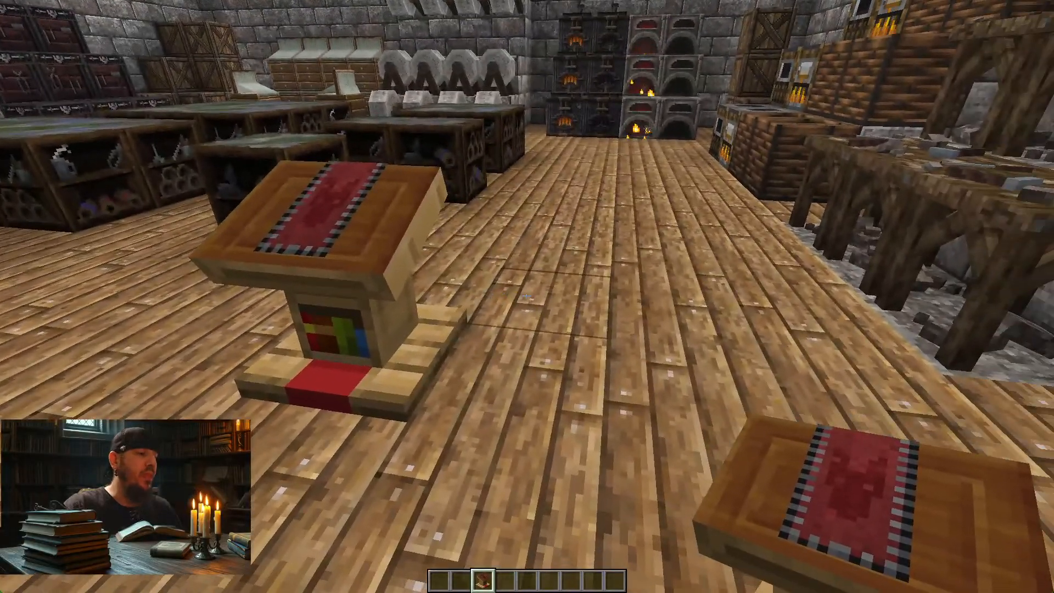
Step: Switch back to Photoshop and choose the Burn tool with an enlarged brush
key("alt+Tab")
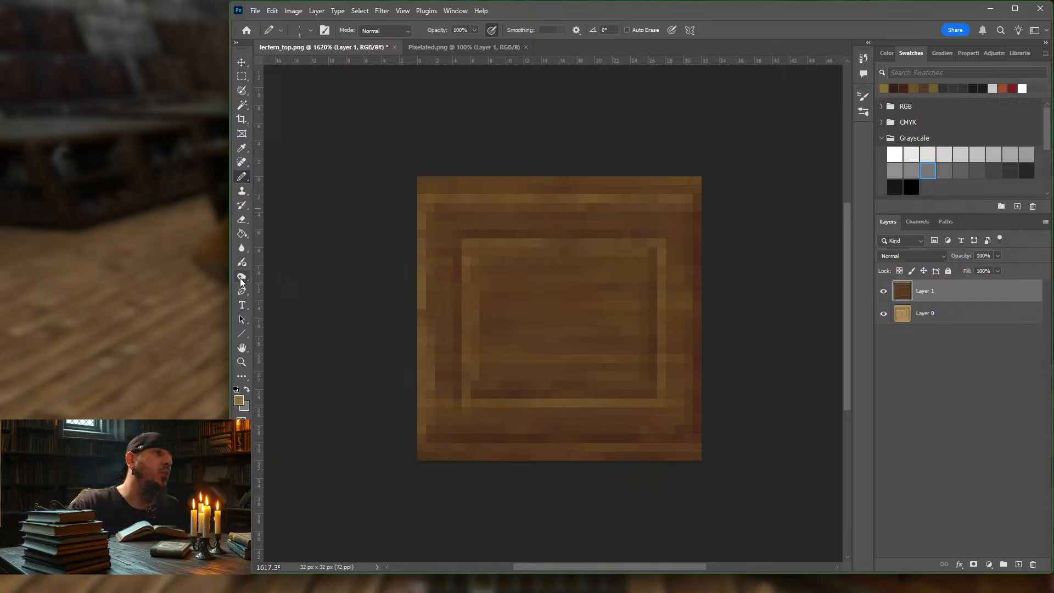
left_click_drag(240, 277, 290, 285)
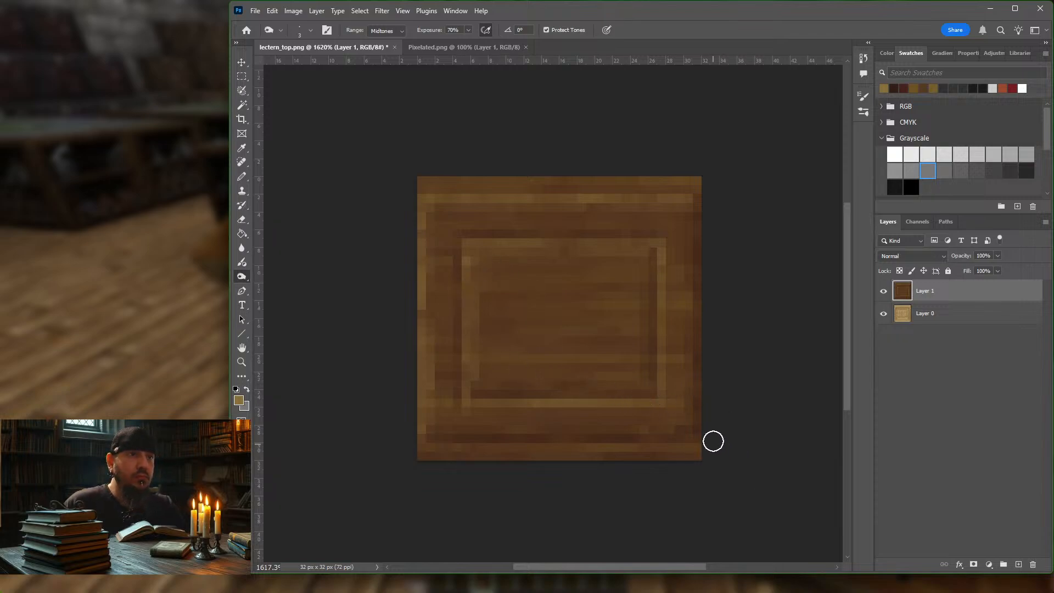
key("bracketright")
key("bracketright")
key("bracketright")
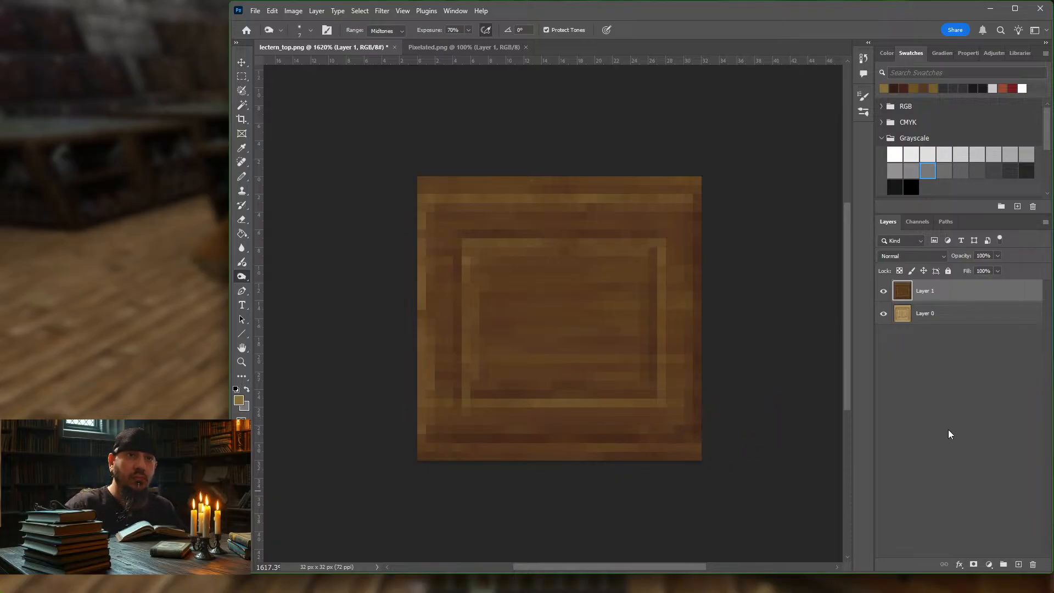
Step: Duplicate Layer 1 and burn shading into the copy's borders and inner panel at Midtones, 70% exposure
right_click(949, 293)
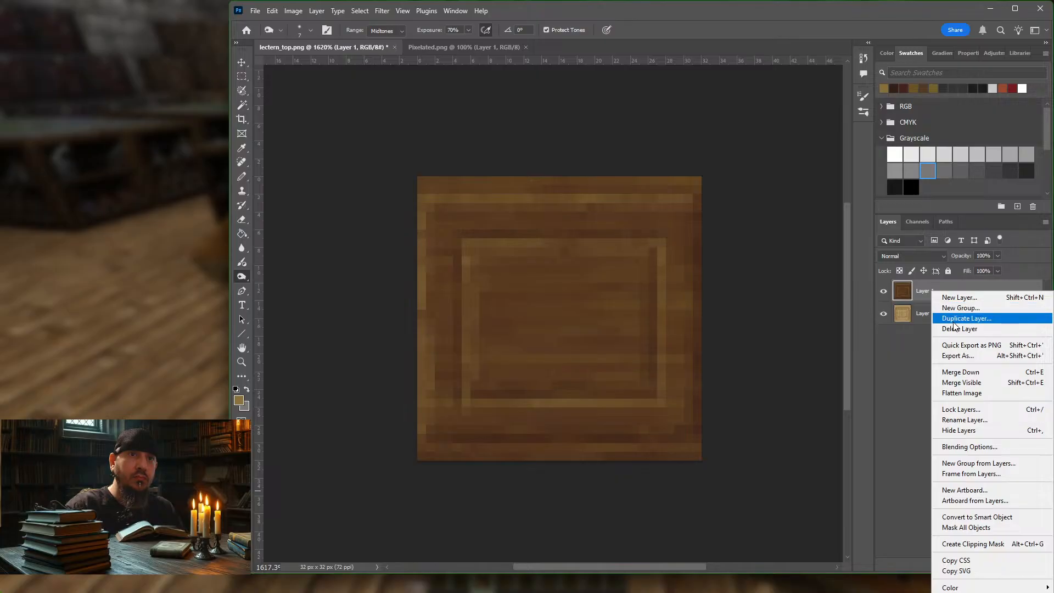
left_click(960, 317)
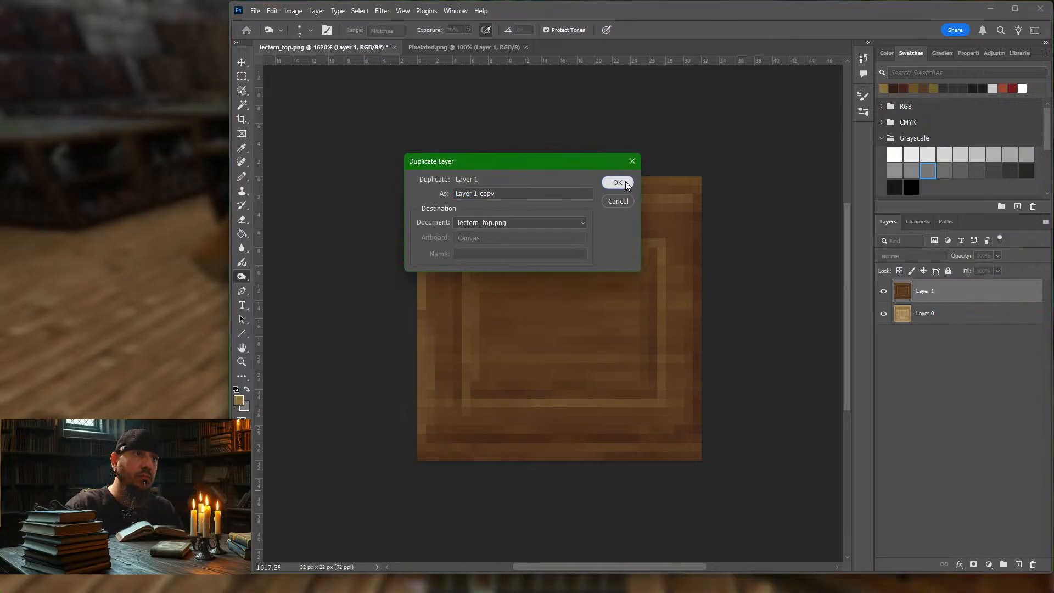
left_click(618, 182)
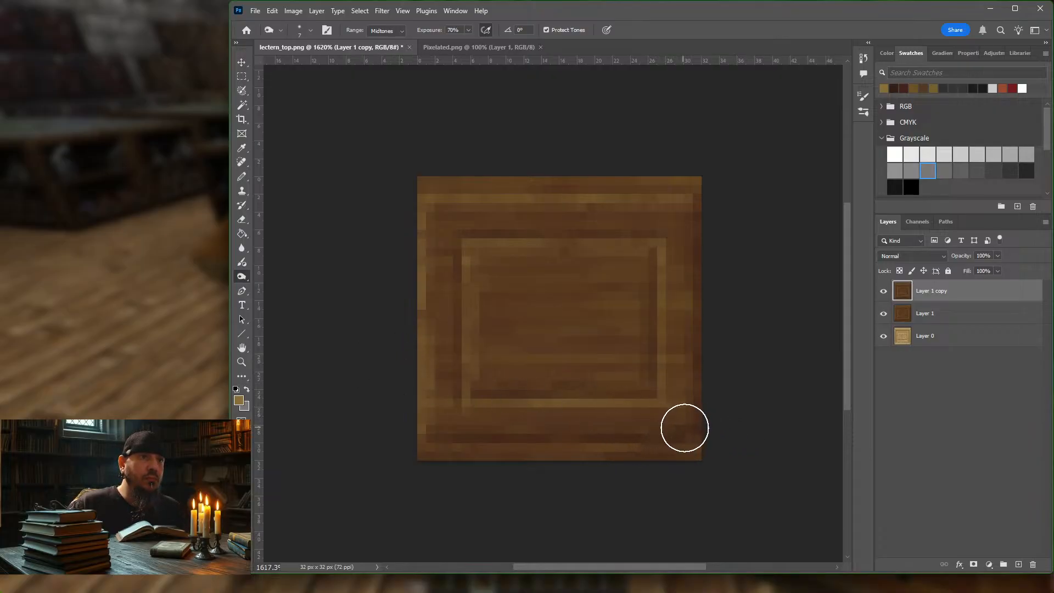
mouse_move(681, 429)
left_mouse_down()
mouse_move(461, 428)
mouse_move(680, 426)
mouse_move(692, 205)
mouse_move(675, 243)
mouse_move(680, 235)
mouse_move(690, 273)
mouse_move(686, 402)
mouse_move(631, 355)
mouse_move(626, 384)
mouse_move(565, 383)
left_mouse_up()
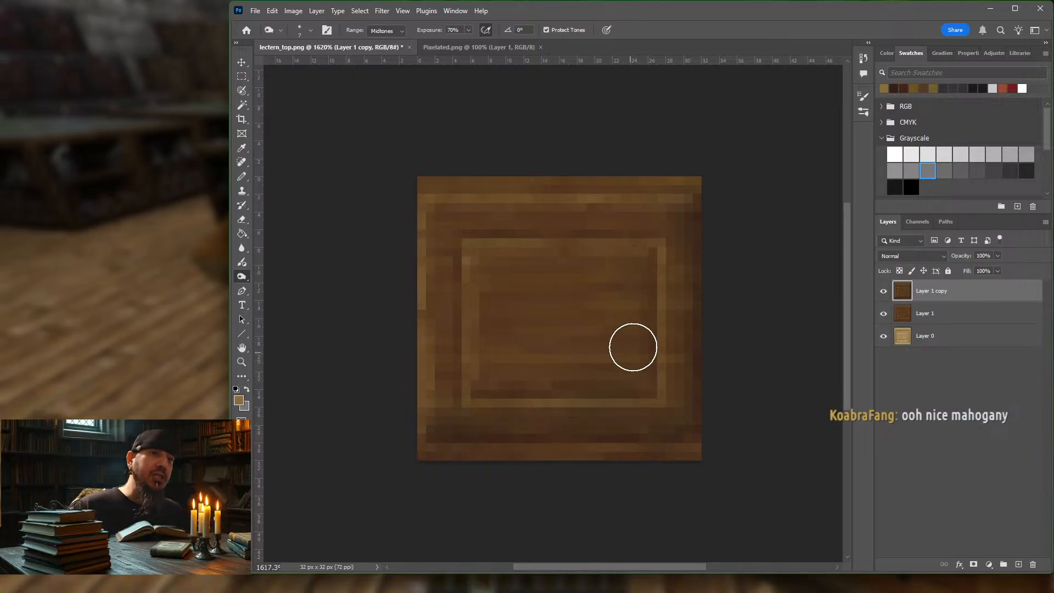
left_click_drag(523, 382, 489, 376)
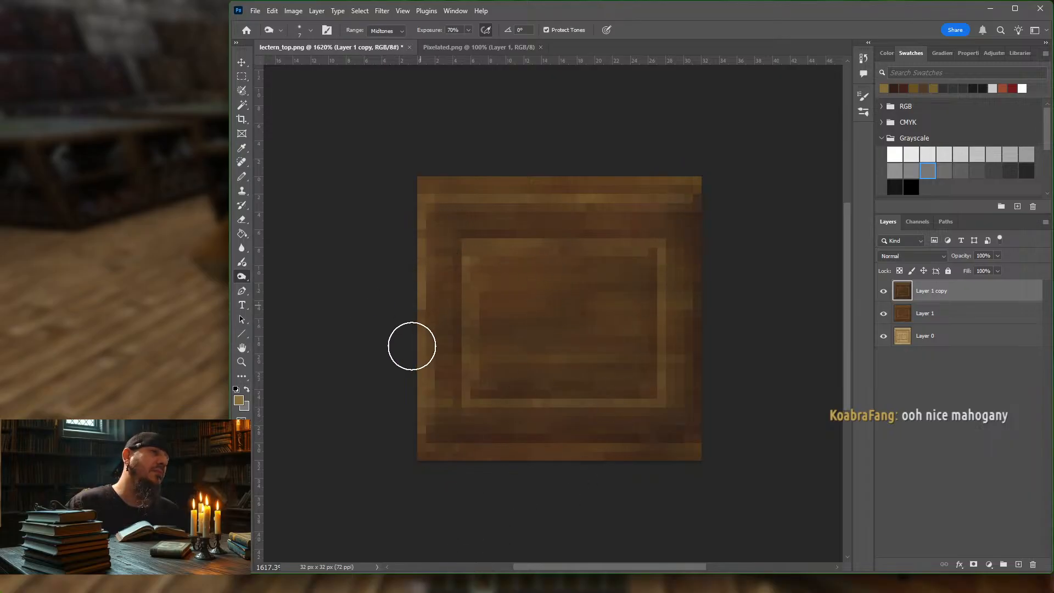
Step: Dodge highlights along the borders of Layer 1 copy at Midtones, 100% exposure, and compare the result with the copy hidden
right_click(242, 277)
left_click(275, 273)
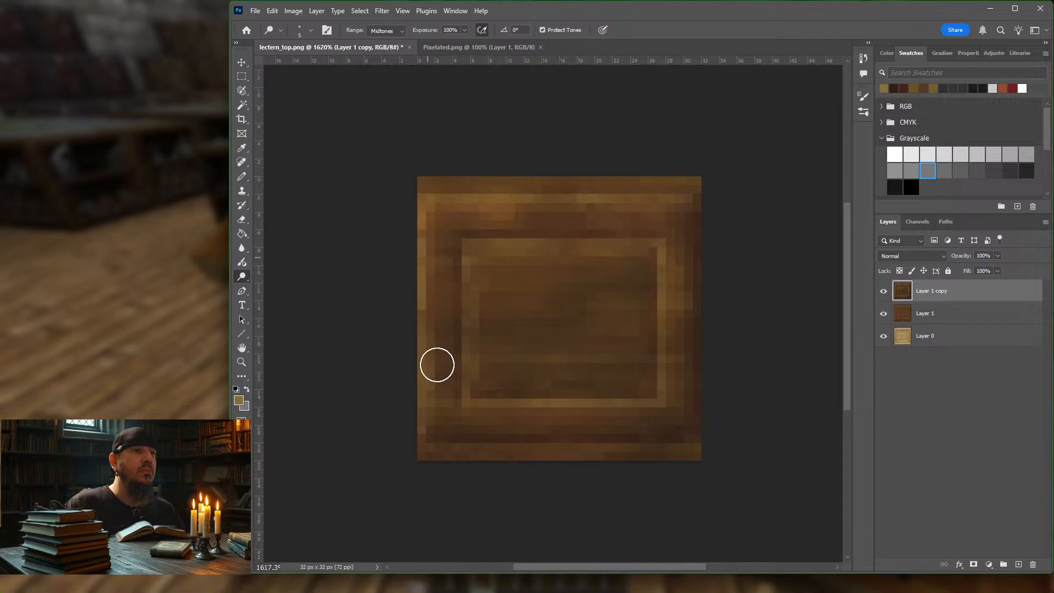
mouse_move(559, 204)
left_mouse_down()
mouse_move(607, 212)
mouse_move(715, 200)
mouse_move(365, 217)
mouse_move(761, 228)
left_mouse_up()
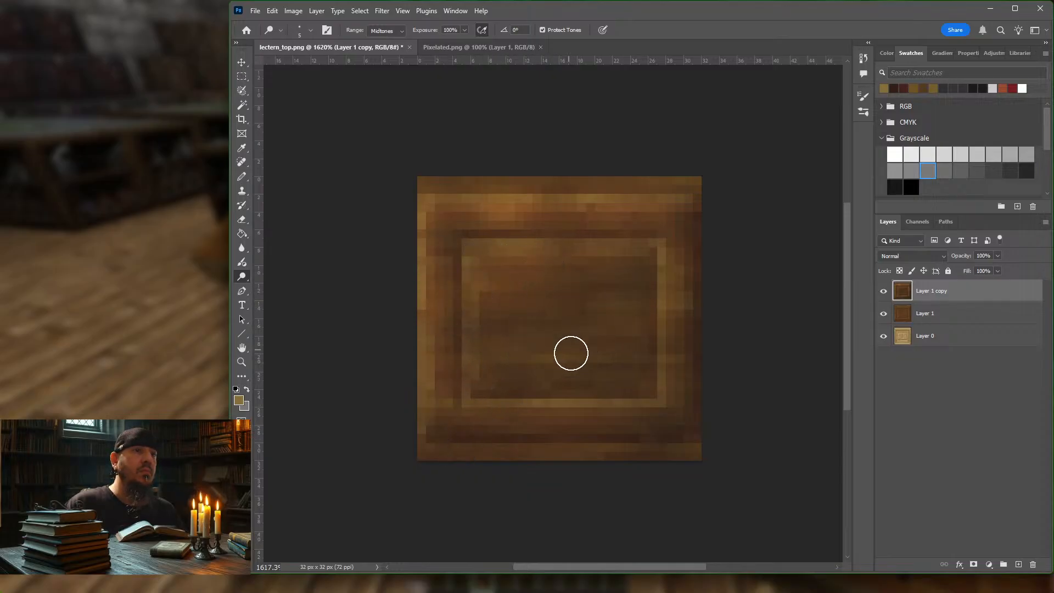
mouse_move(595, 407)
left_mouse_down()
mouse_move(642, 412)
mouse_move(478, 408)
left_mouse_up()
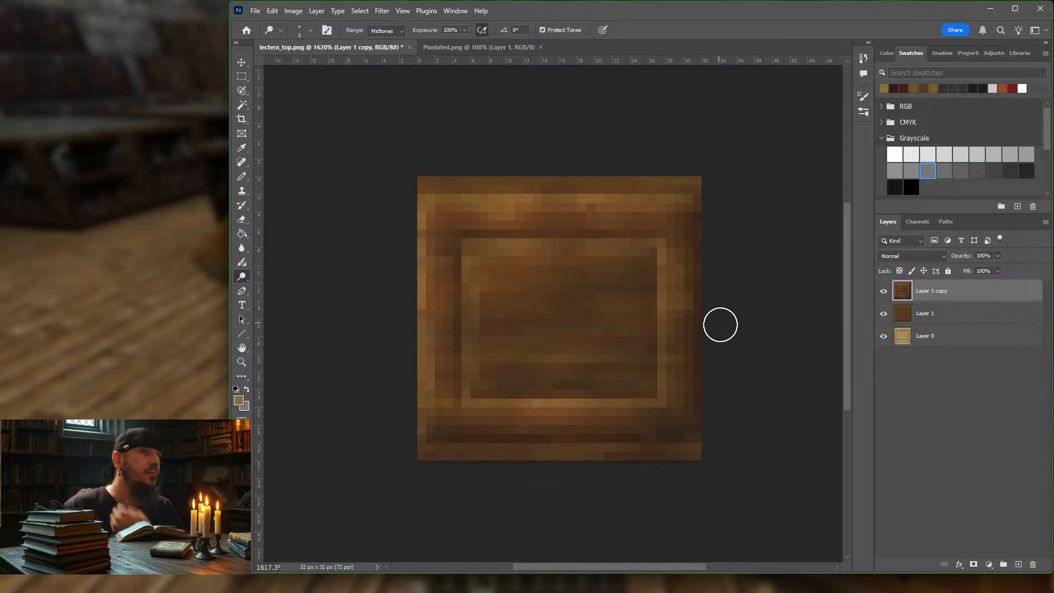
left_click(883, 291)
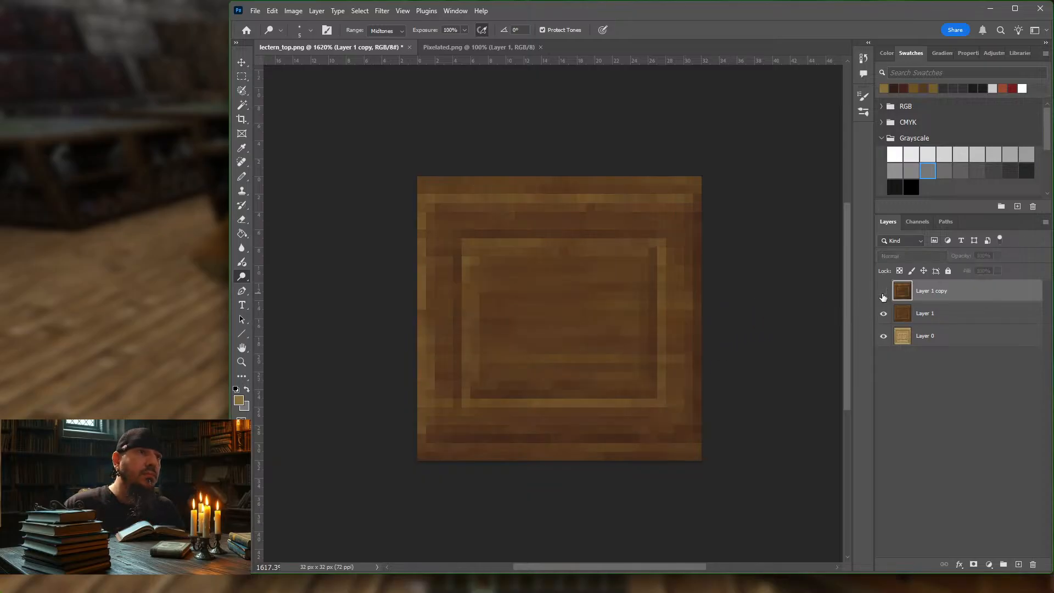
left_click(884, 292)
left_click(883, 293)
left_click(883, 292)
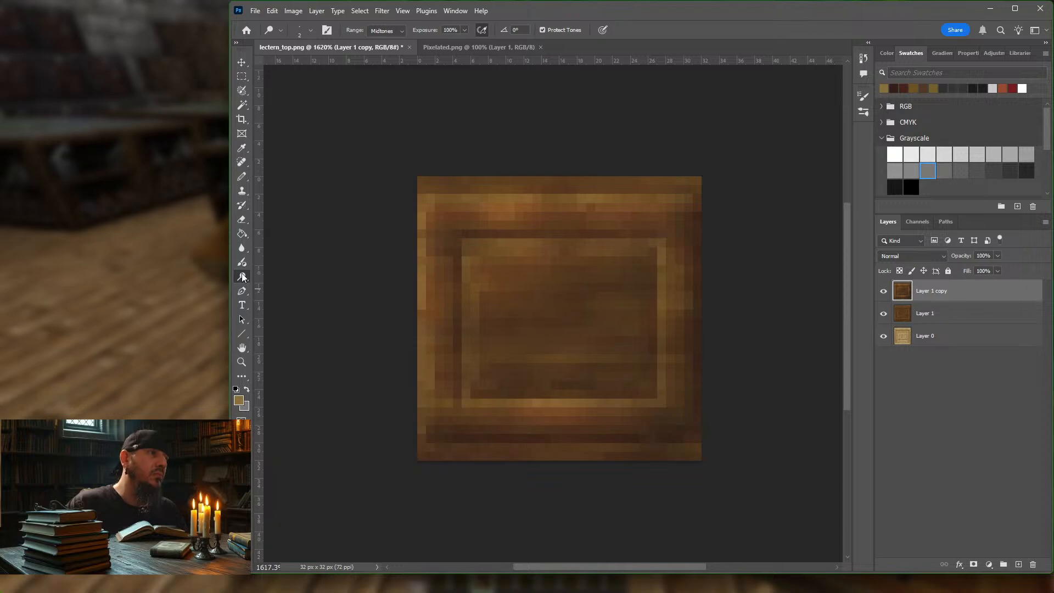
Step: Burn darker shading into the borders around the inner panel with a 2 px brush at Midtones, 70% exposure
right_click(242, 277)
left_click(277, 287)
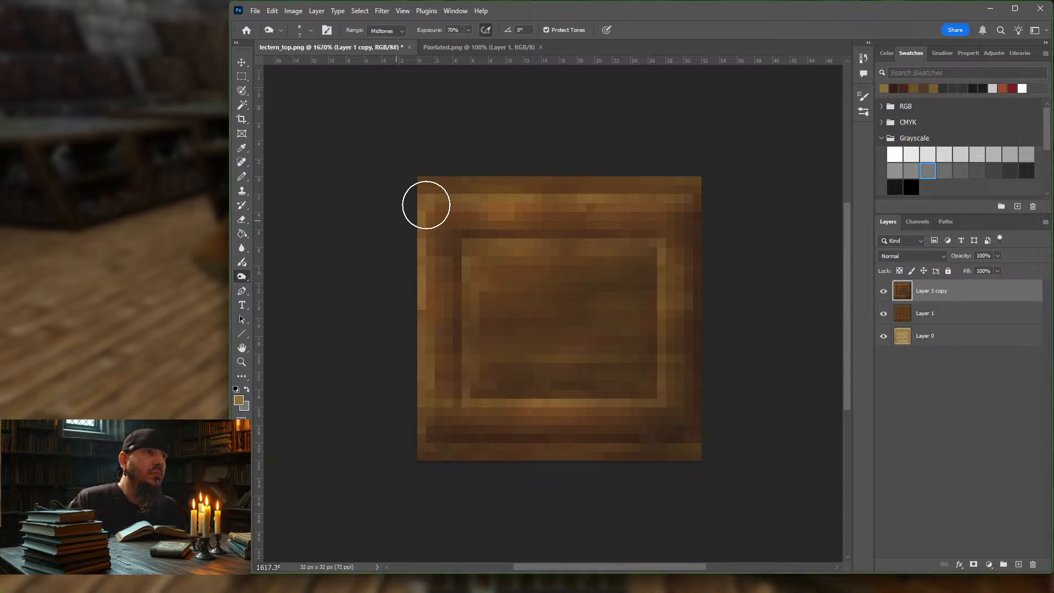
key("bracketleft")
key("bracketleft")
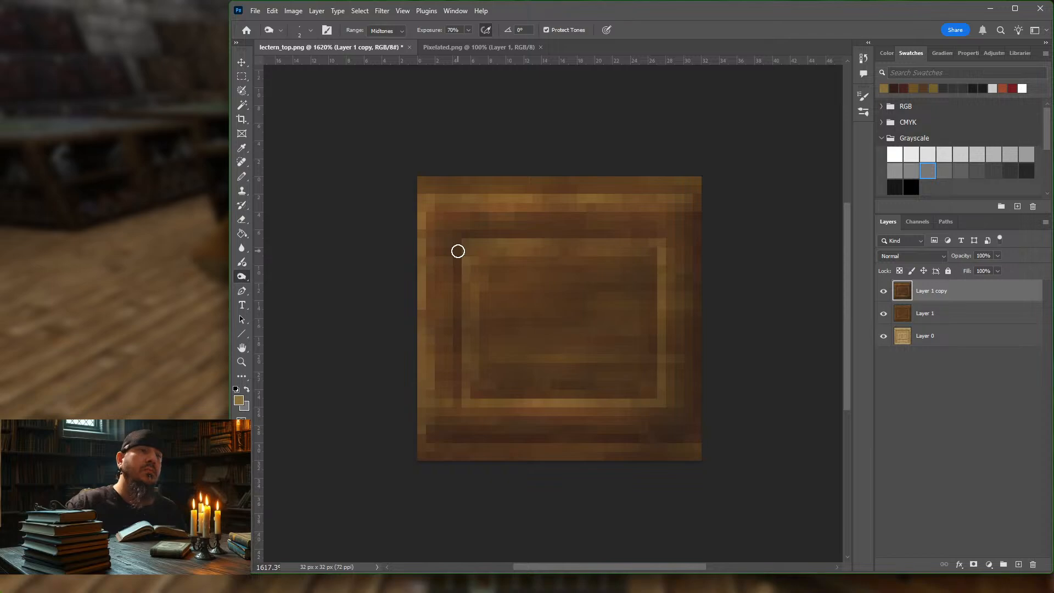
Step: Copy the checkerboard layer from Pixelated.png into lectern_top.png so that it covers the whole texture
left_click(449, 48)
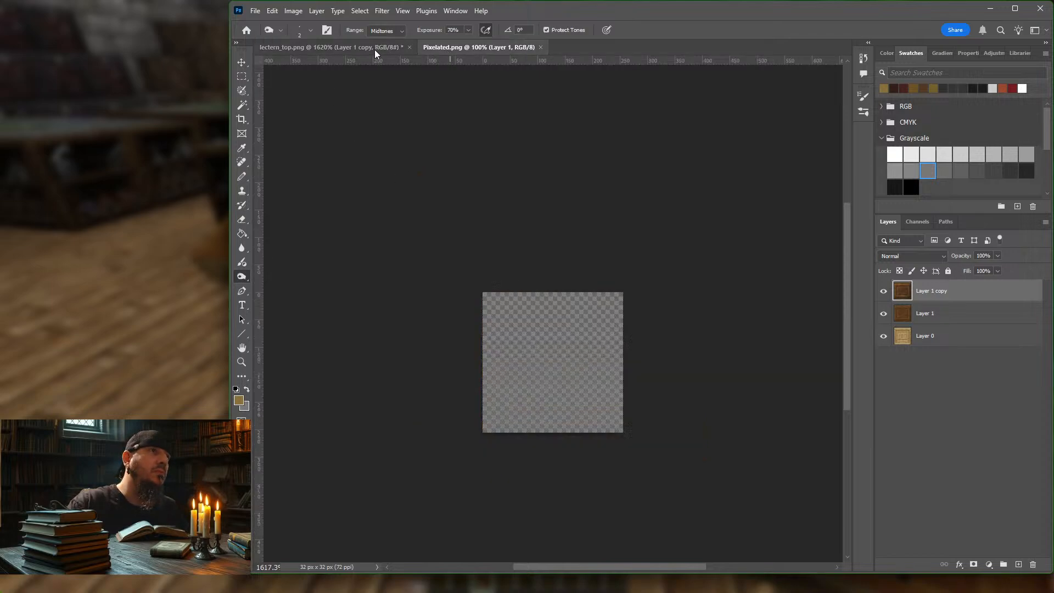
left_click(237, 64)
mouse_move(530, 333)
left_mouse_down()
mouse_move(494, 237)
mouse_move(344, 62)
mouse_move(353, 120)
left_mouse_up()
left_click_drag(531, 352, 359, 151)
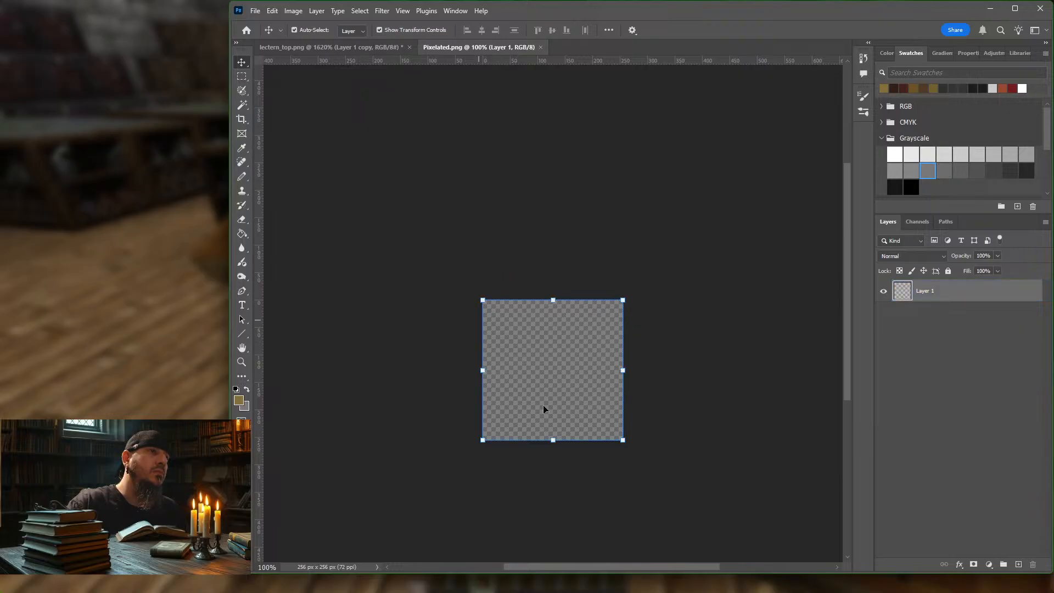
left_click_drag(565, 432, 428, 216)
left_click_drag(510, 313, 352, 56)
left_click_drag(350, 50, 595, 330)
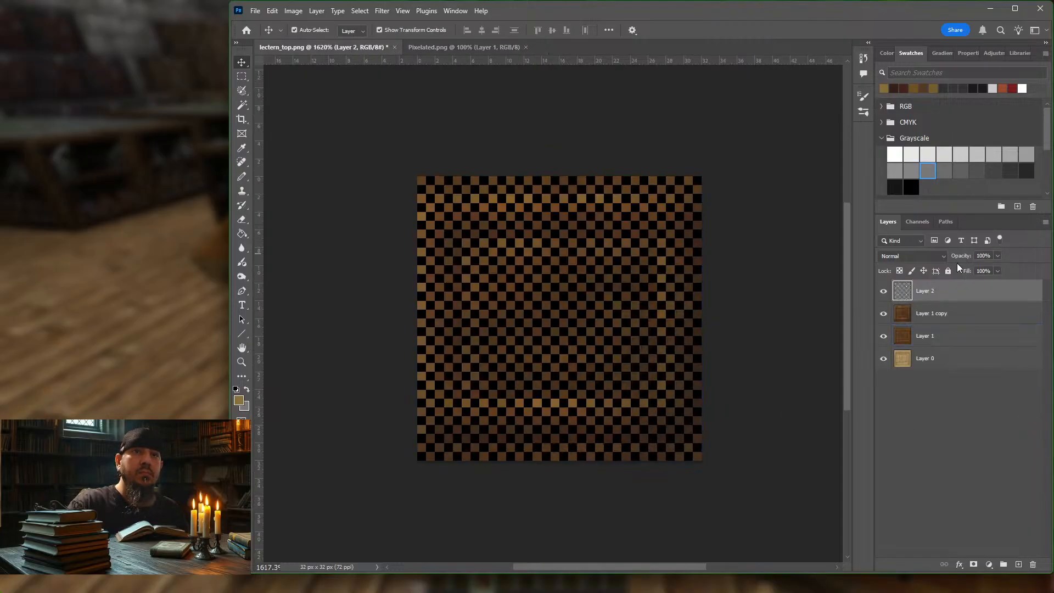
Step: Blend the checkerboard layer into the wood with Soft Light mode at 7% opacity
left_click(944, 257)
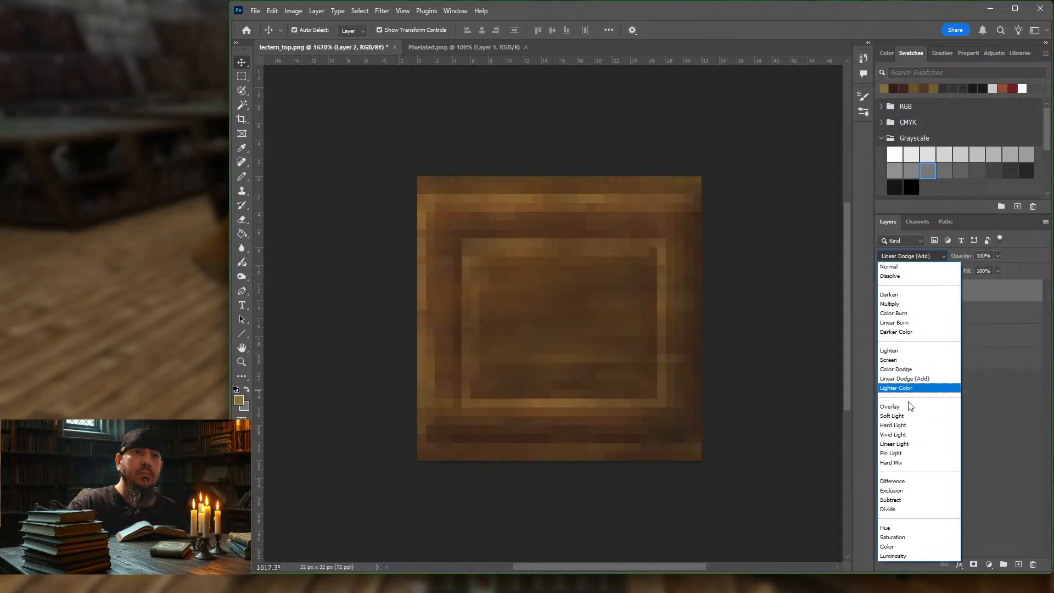
left_click(900, 416)
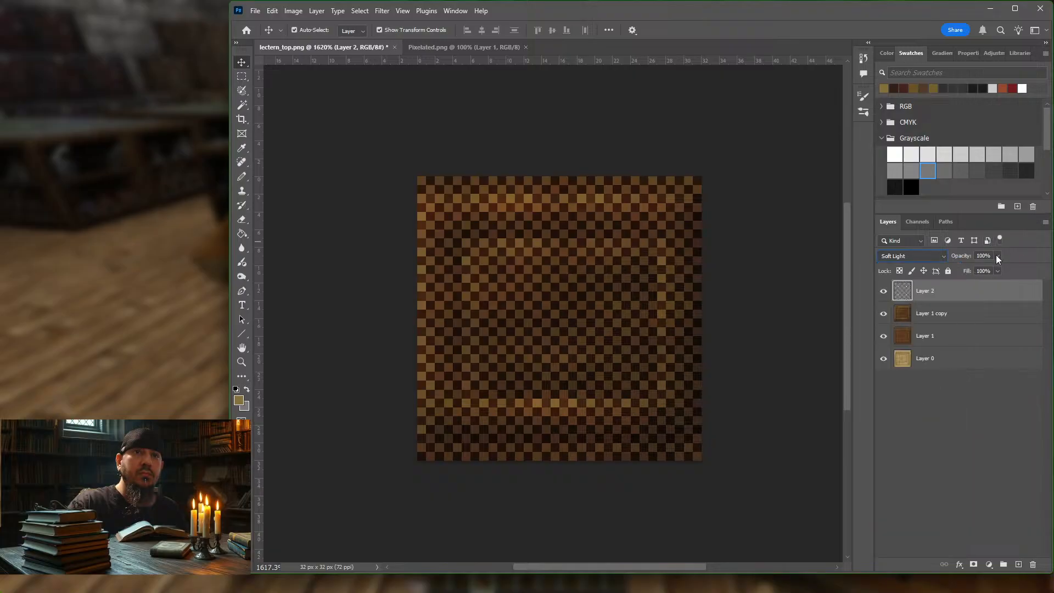
left_click(998, 271)
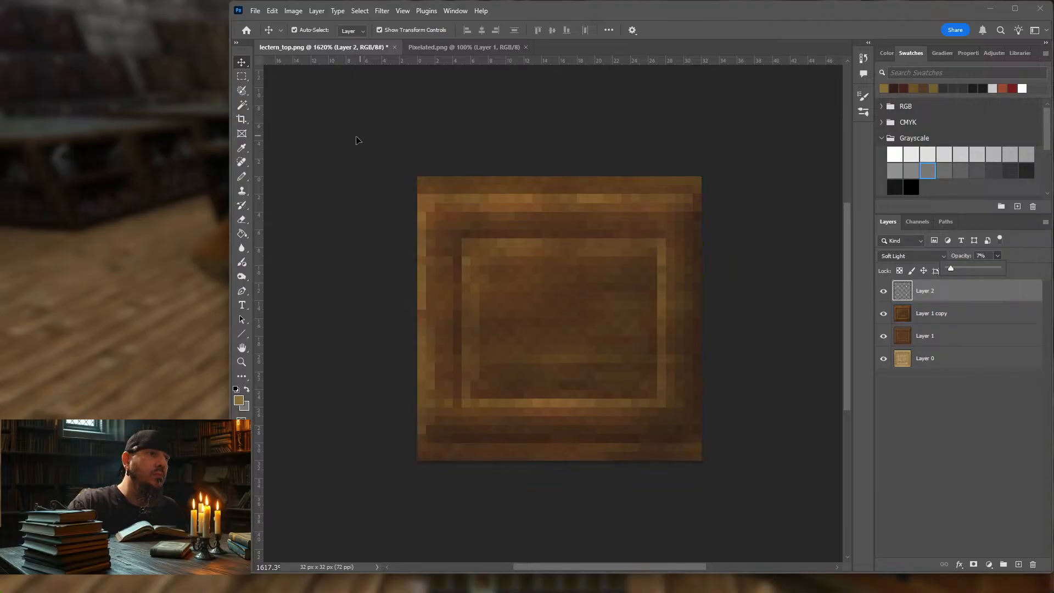
scroll(358, 143, "down", 3, "alt")
scroll(393, 275, "up", 2, "alt")
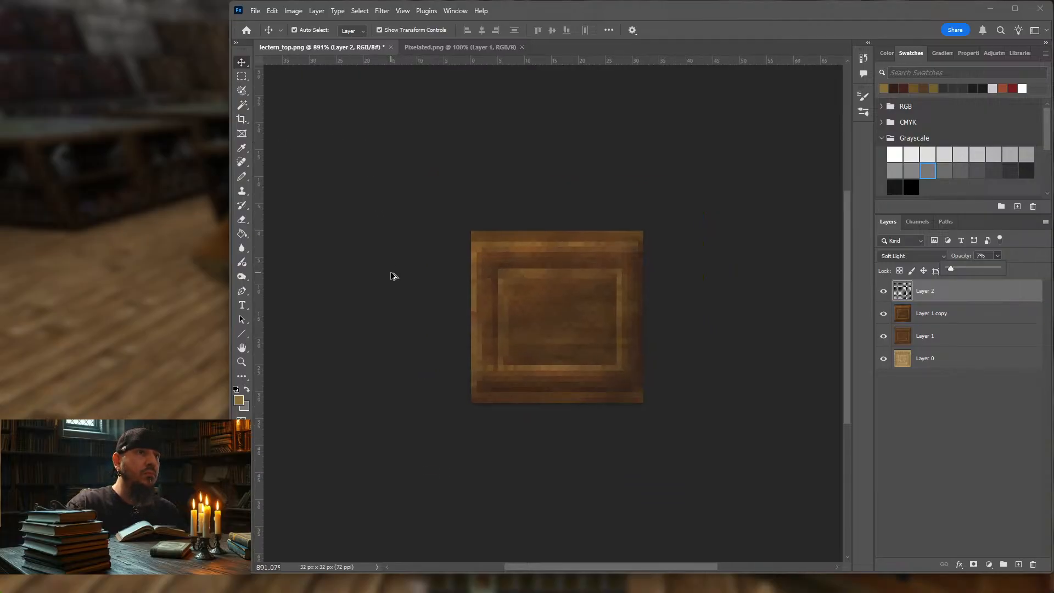
scroll(405, 273, "up", 2, "alt")
Step: Add a Hue/Saturation adjustment above Layer 1 copy with Saturation -17 and Lightness -16
left_click(971, 318)
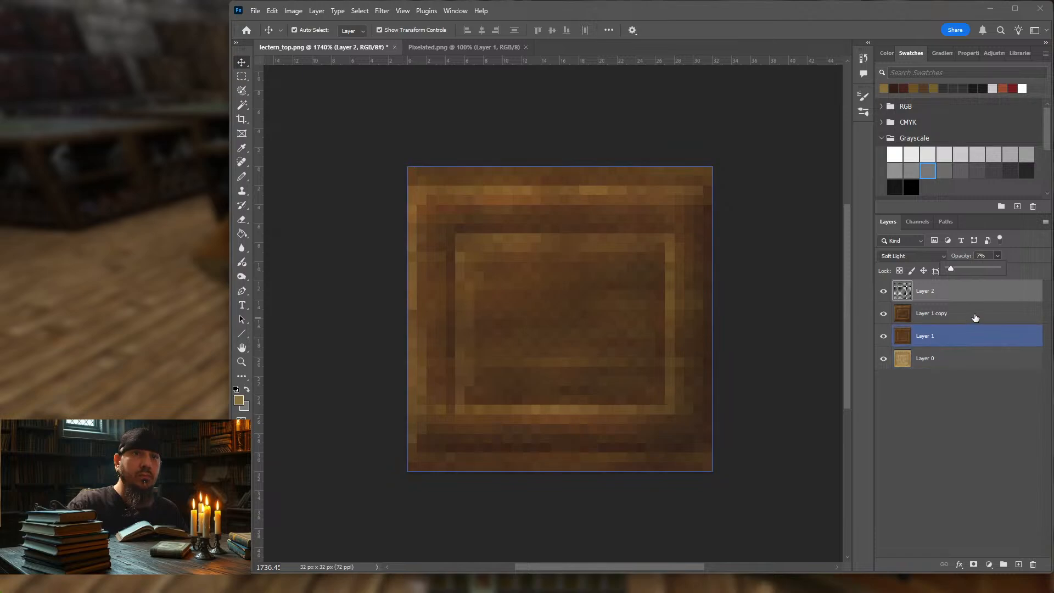
left_click(885, 315)
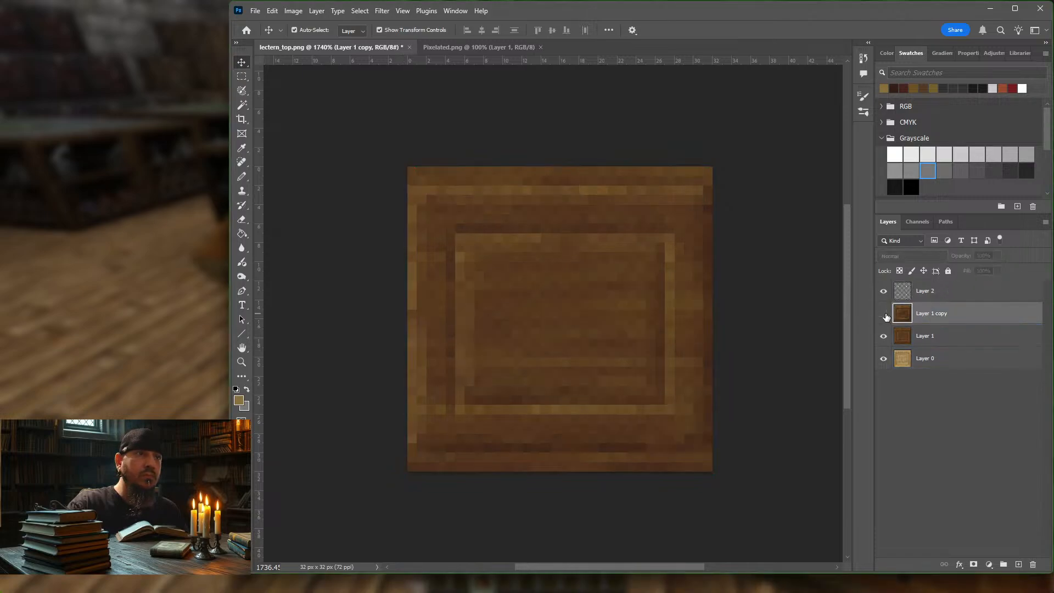
left_click(884, 315)
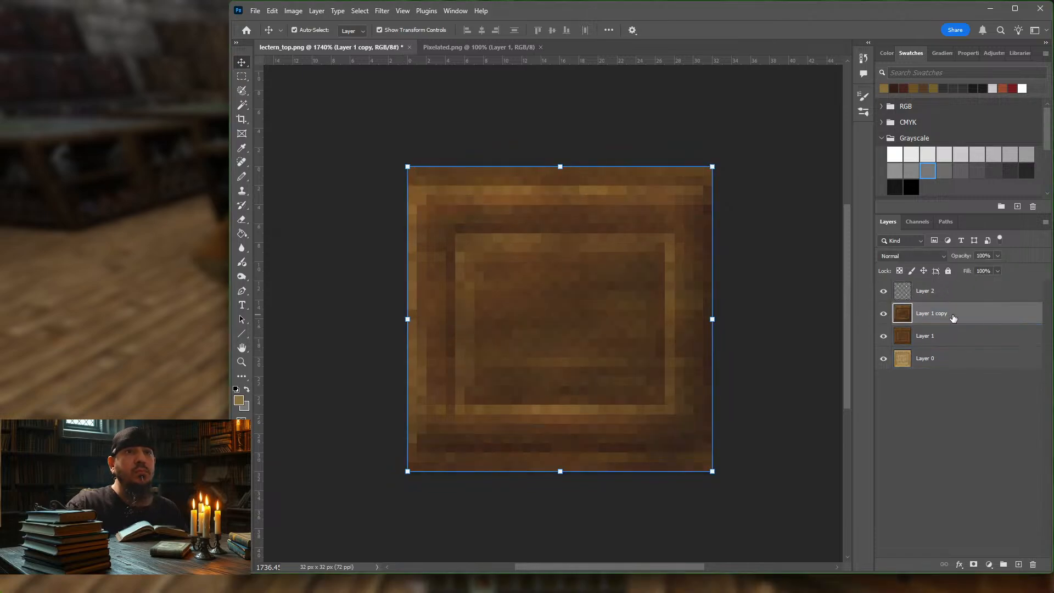
left_click(988, 564)
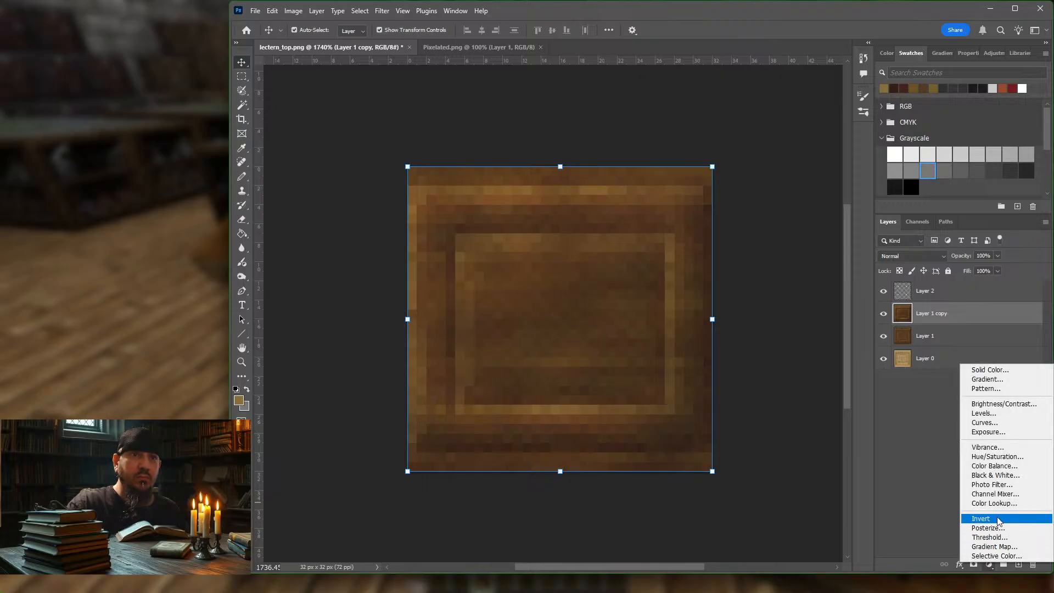
left_click(999, 458)
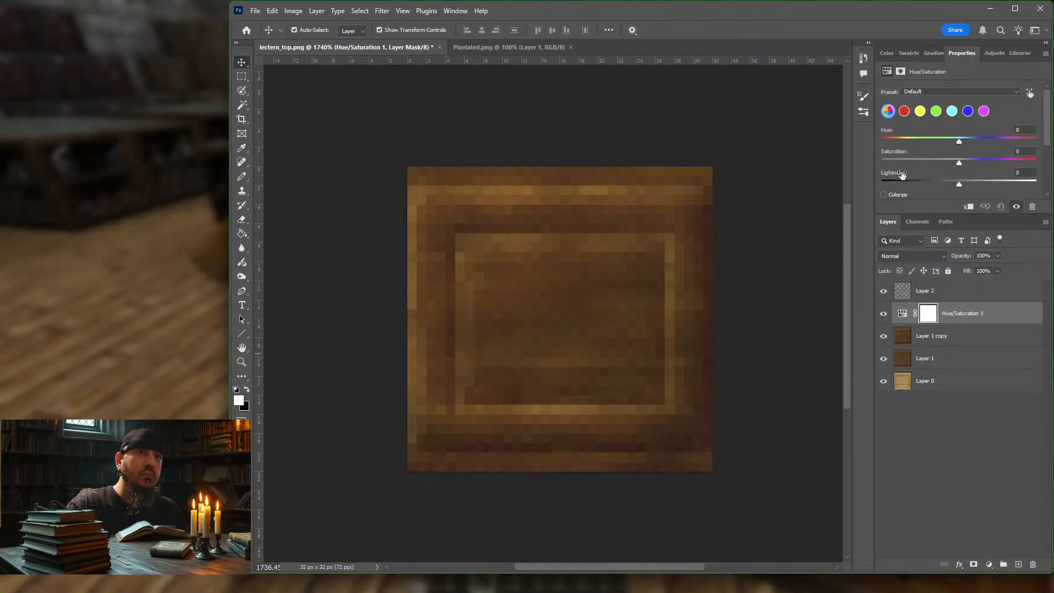
left_click_drag(959, 185, 951, 187)
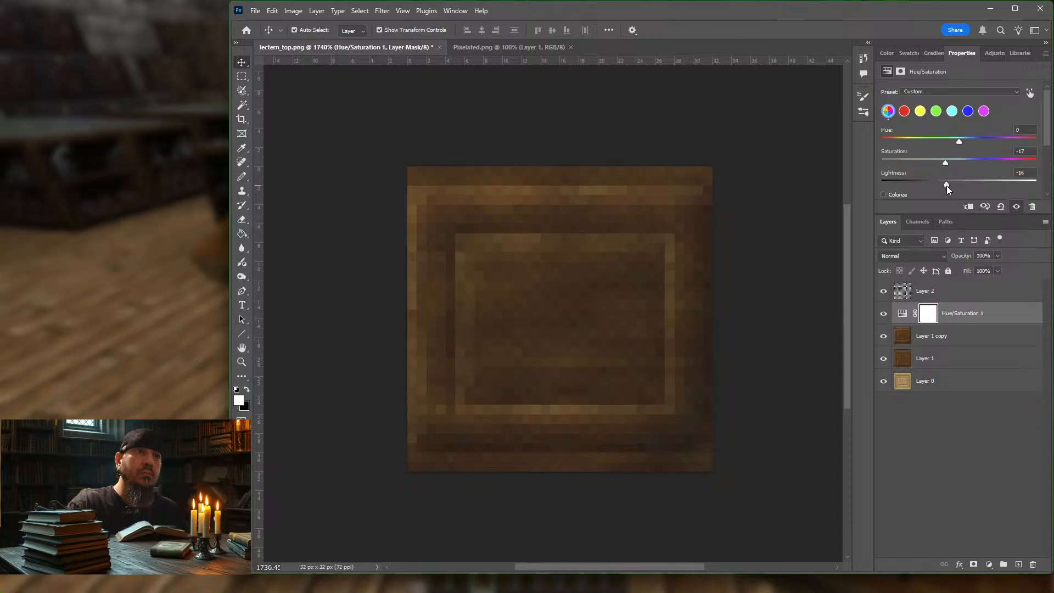
Step: Dodge fine highlights along the border edges of Layer 1 copy with a 1 px brush at 100% exposure
left_click(960, 334)
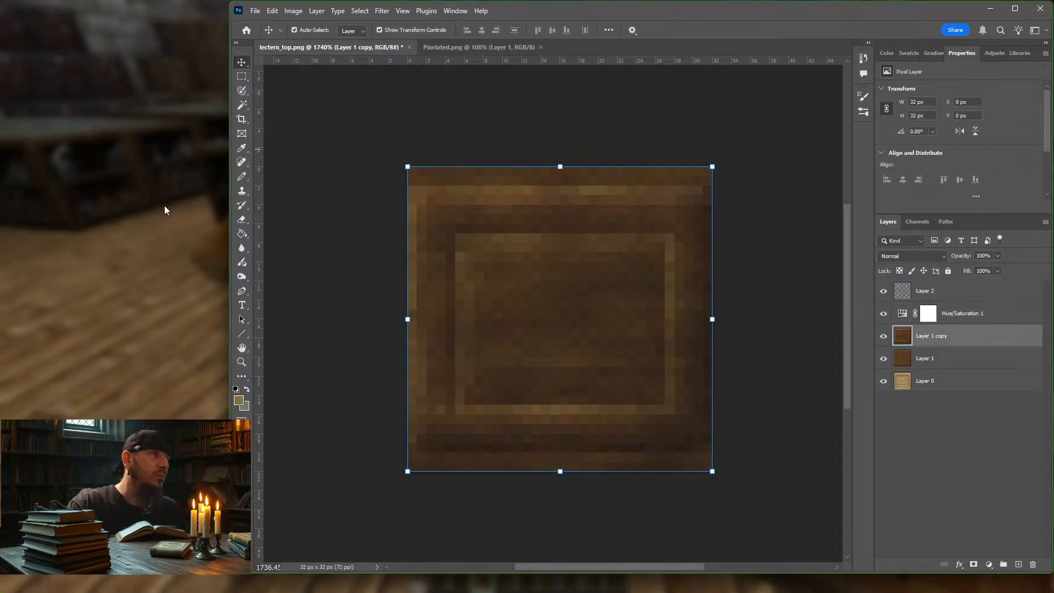
left_click(241, 276)
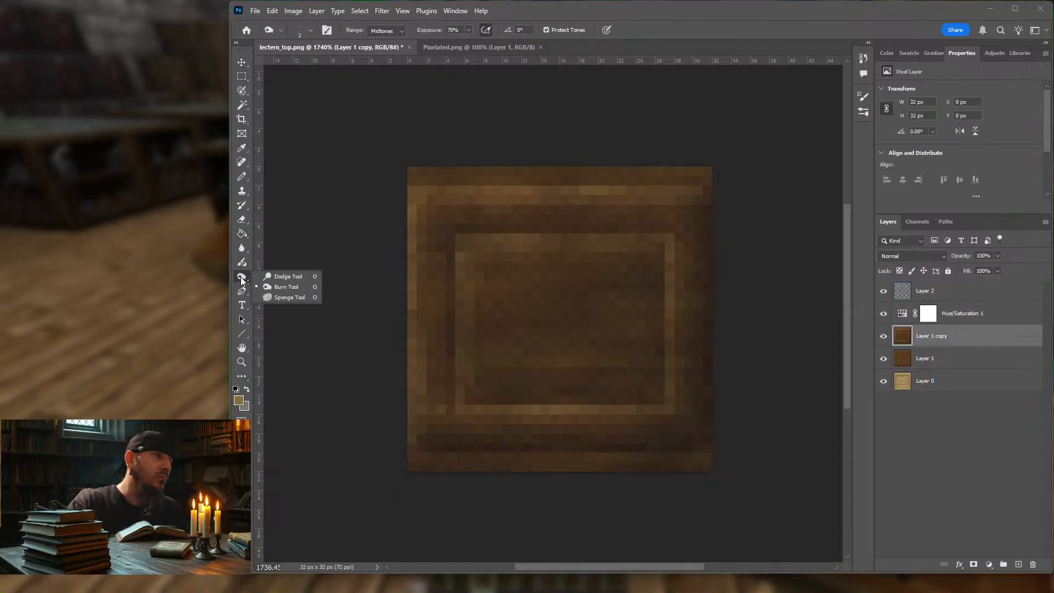
left_click(285, 276)
key("bracketleft")
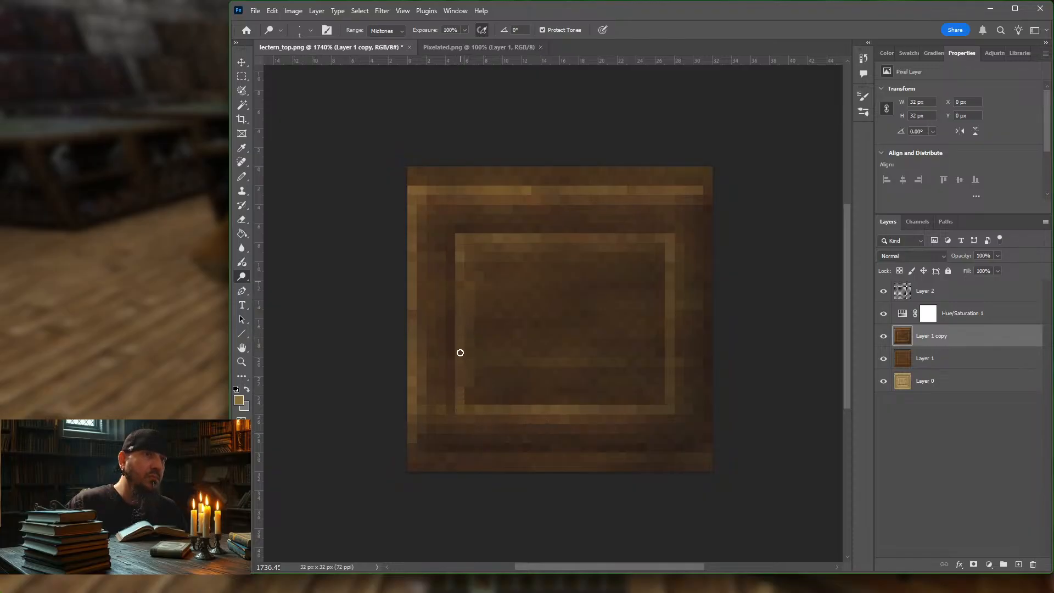
Step: Burn irregular wood grain into the inner panel with a 1 px brush at Midtones, 70% exposure
right_click(242, 278)
left_click(289, 286)
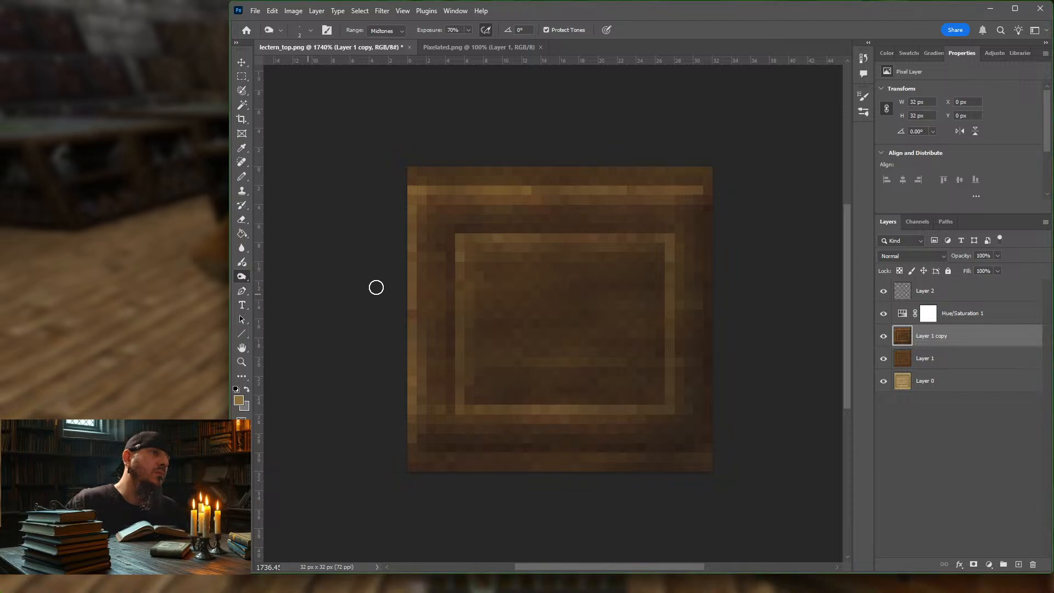
key("bracketleft")
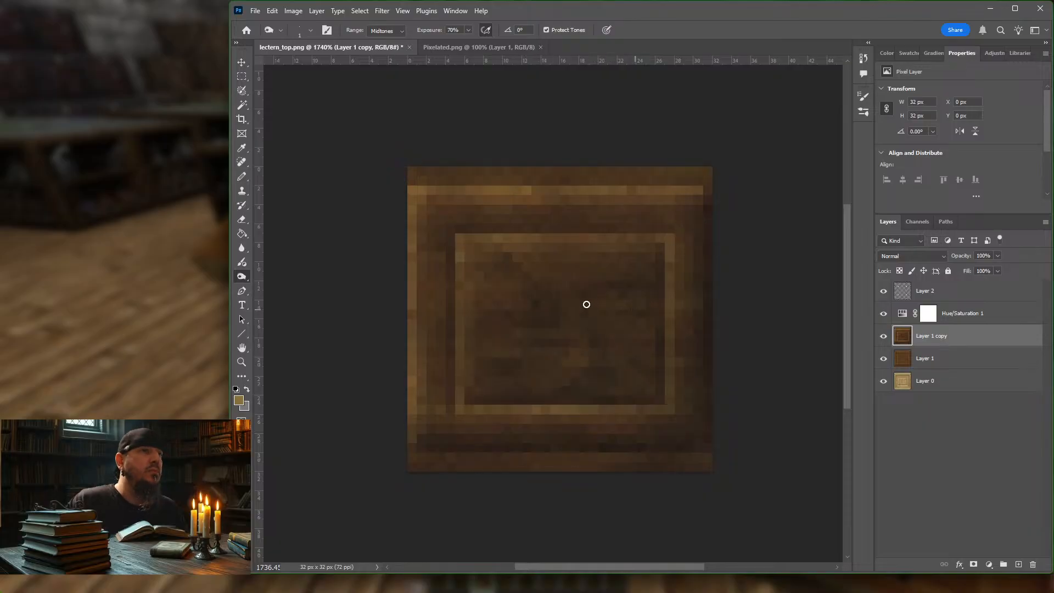
Step: Burn thin dark cracks across the borders on all four sides and into the inner panel's frame
mouse_move(477, 287)
left_mouse_down()
mouse_move(466, 287)
mouse_move(479, 320)
left_mouse_up()
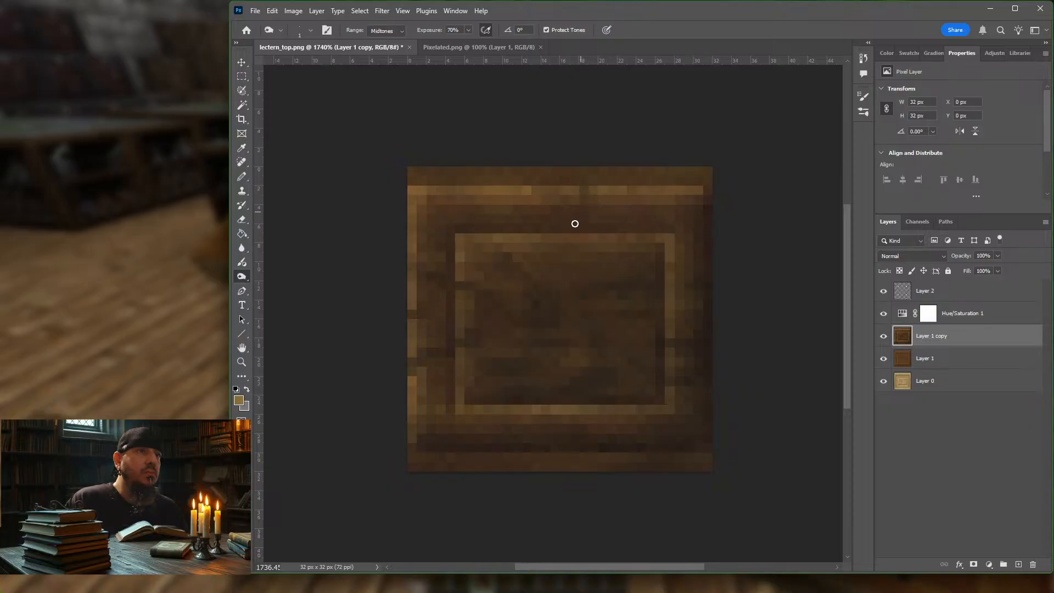
left_click_drag(585, 182, 568, 235)
left_click_drag(568, 250, 583, 190)
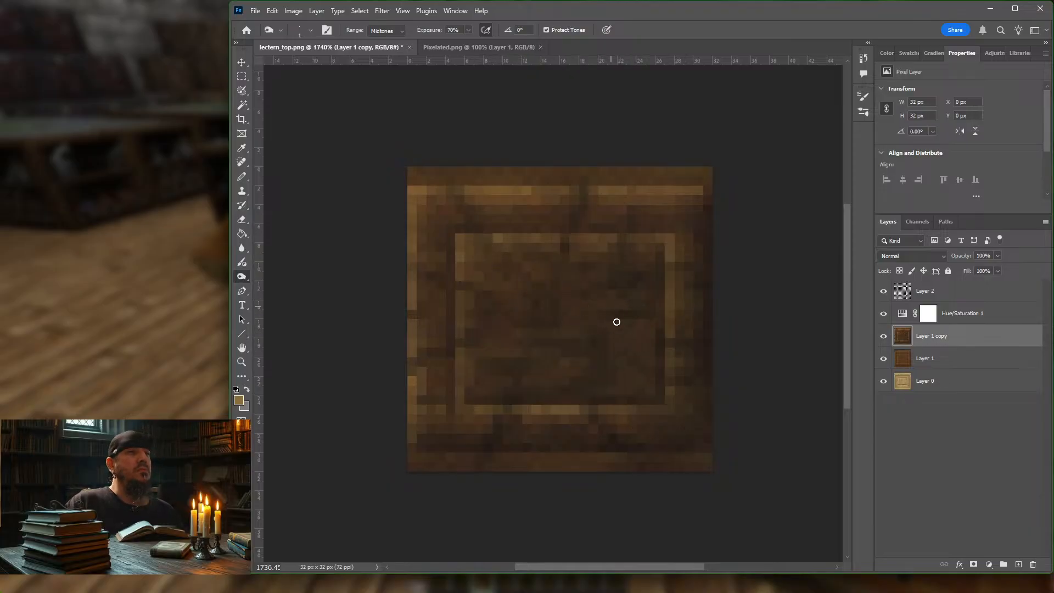
scroll(618, 362, "down", 5, "alt")
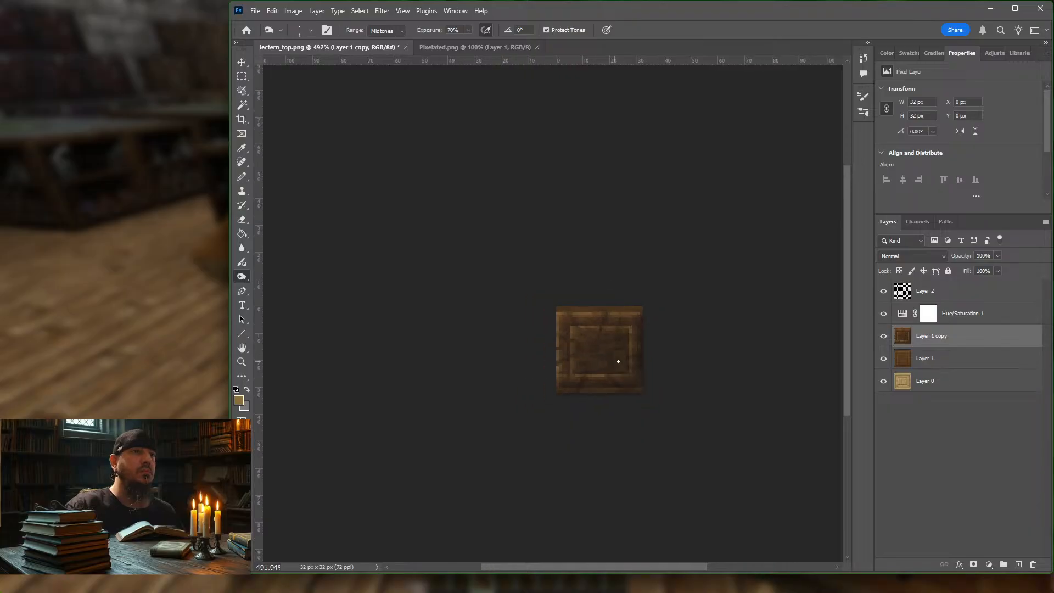
scroll(626, 315, "up", 4, "alt")
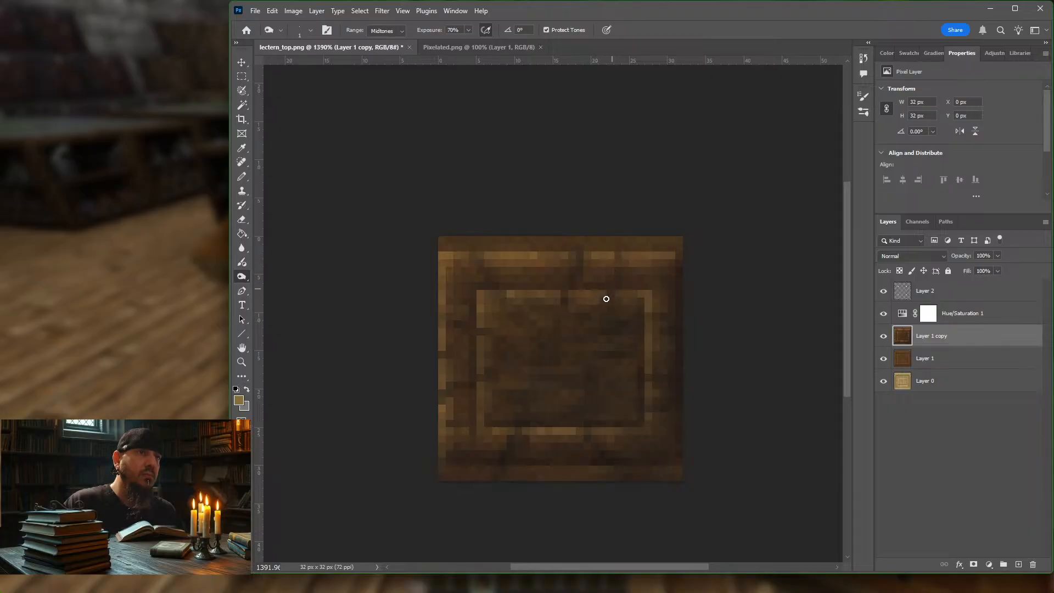
mouse_move(606, 299)
left_mouse_down()
mouse_move(617, 270)
mouse_move(573, 282)
left_mouse_up()
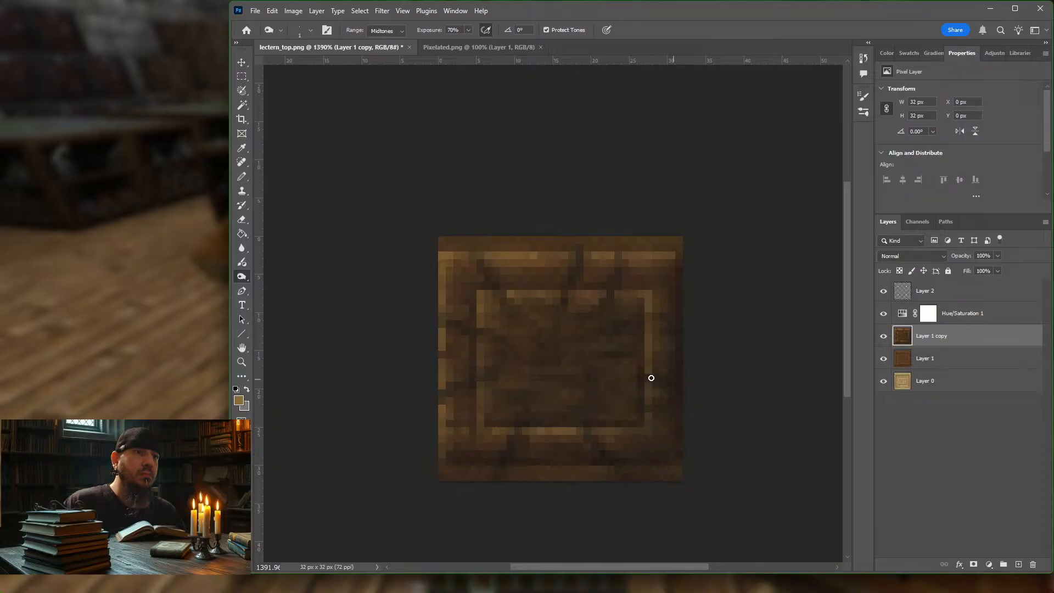
Step: Dodge highlights beside the cracks and across the inner panel's grain with a 1 px brush at 100% exposure
right_click(239, 277)
left_click(280, 275)
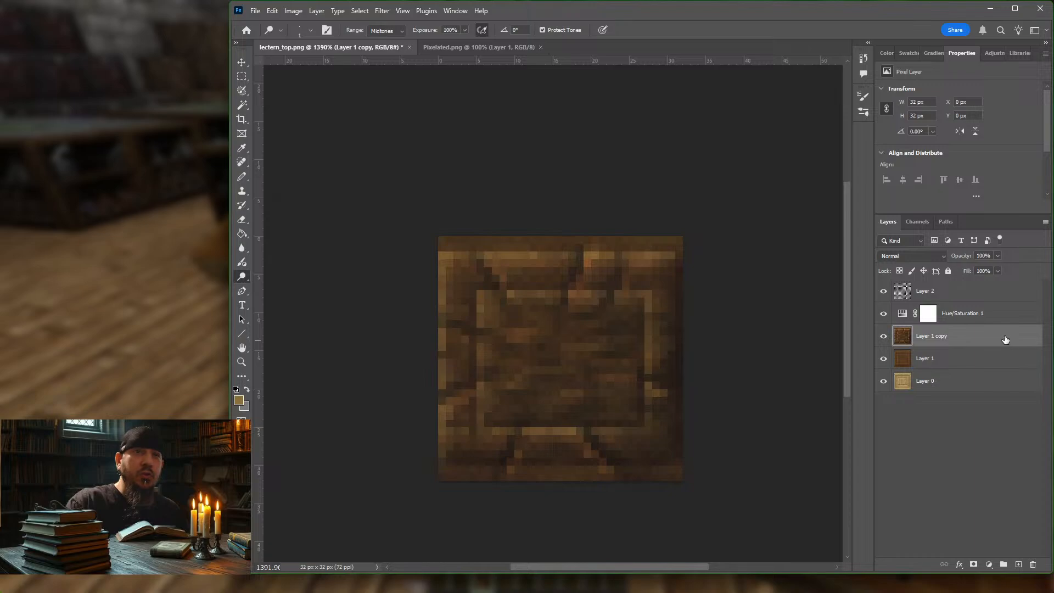
Step: Try a lower opacity on Layer 1 copy, restore it to 100%, and keep that layer selected
left_click(998, 256)
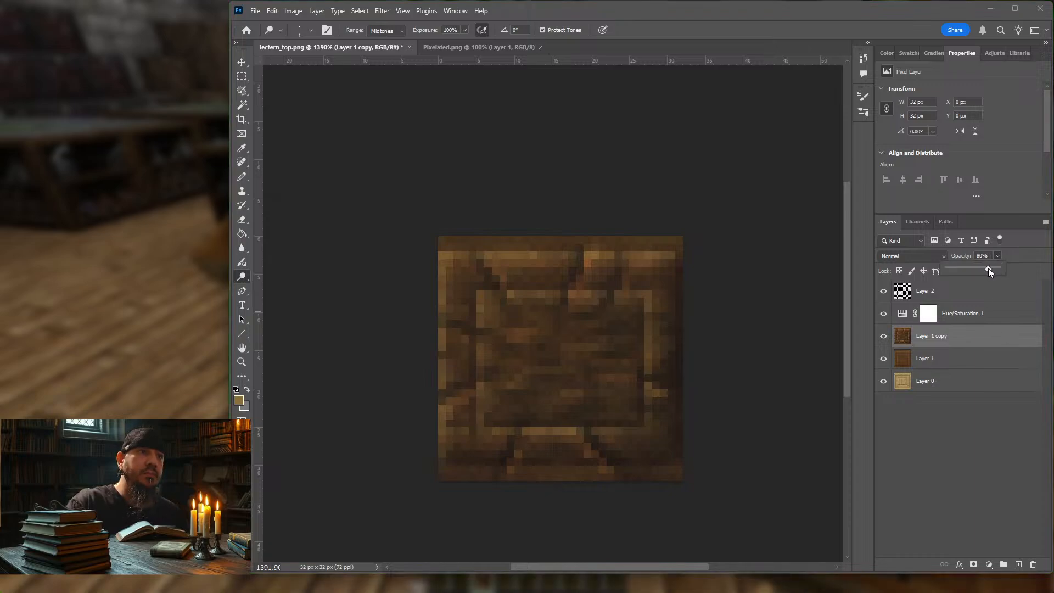
left_click(1019, 264)
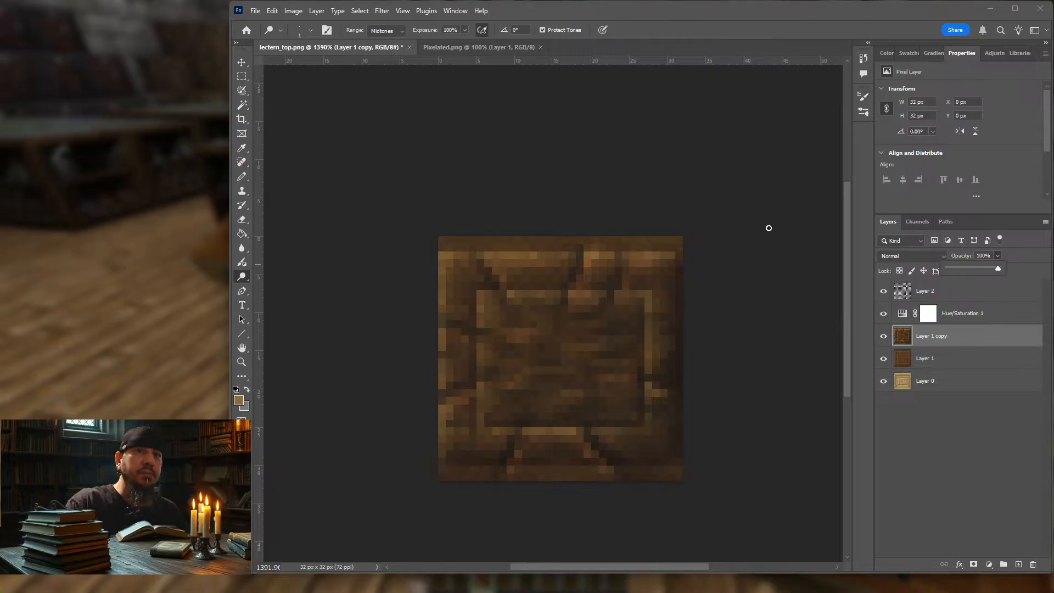
left_click(974, 299)
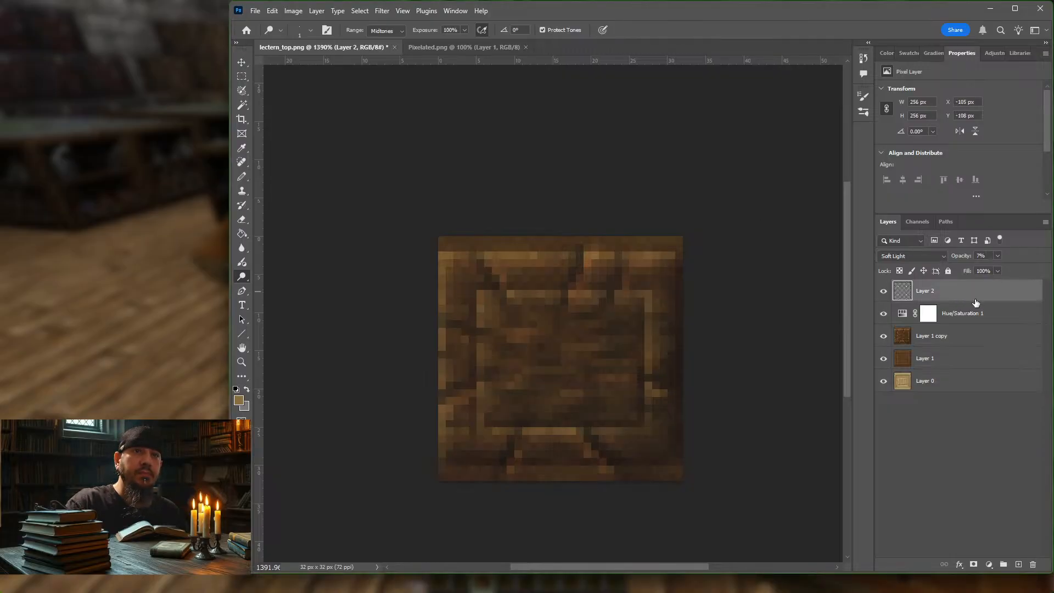
left_click(994, 337)
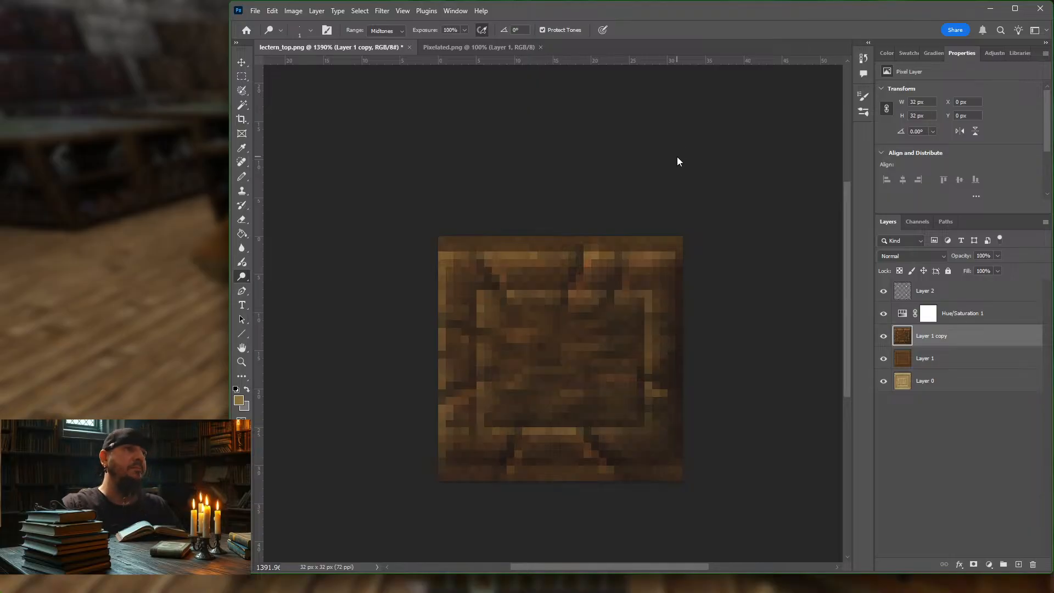
Step: Export the lectern top texture for web as a 32-colour PNG-8 named lectern_top.png into the block folder
key("ctrl+alt+shift+s")
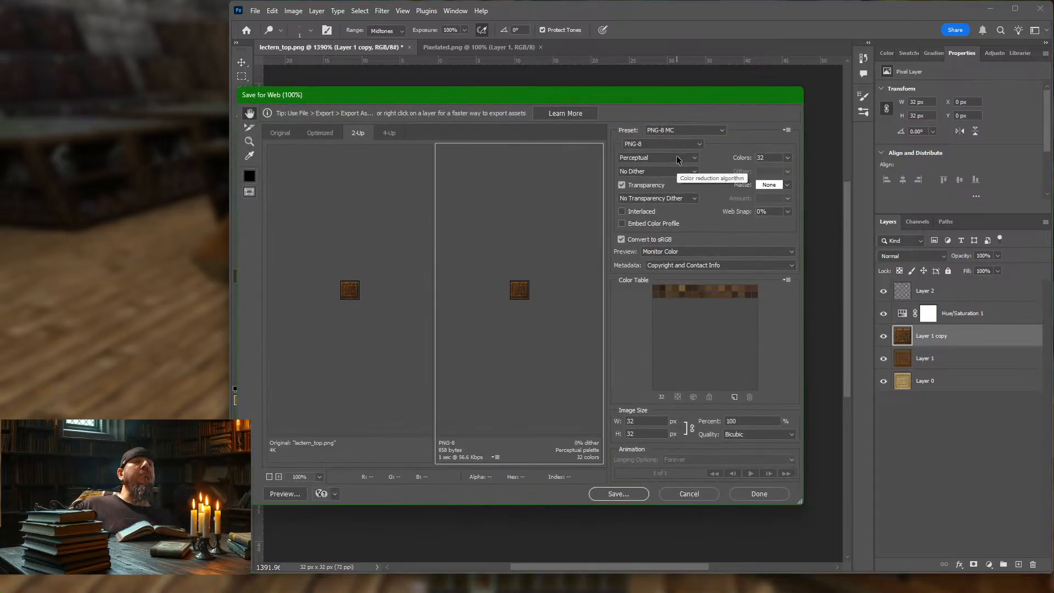
left_click(627, 495)
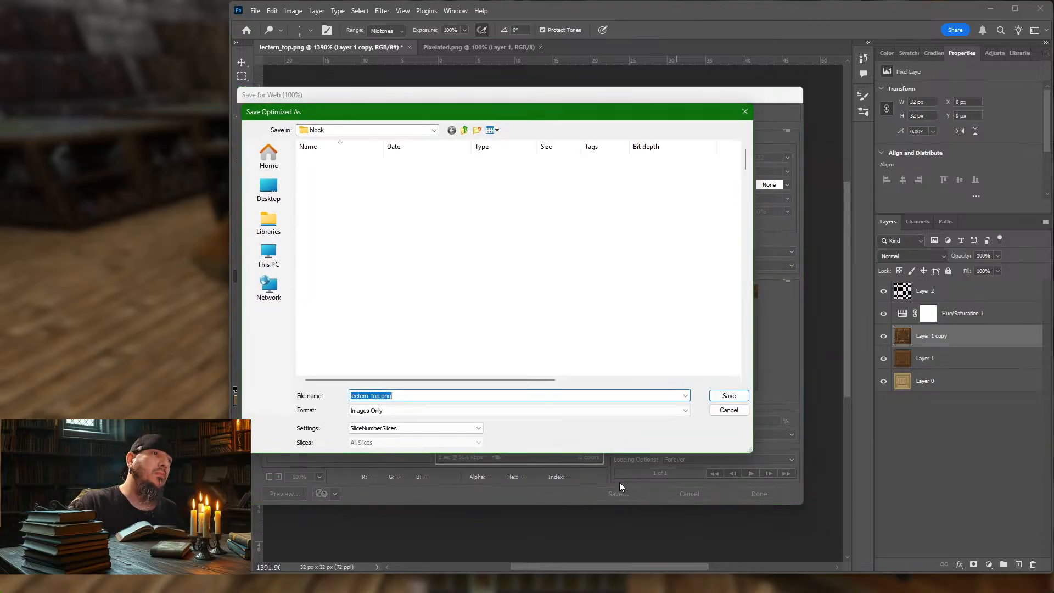
key("Escape")
key("Return")
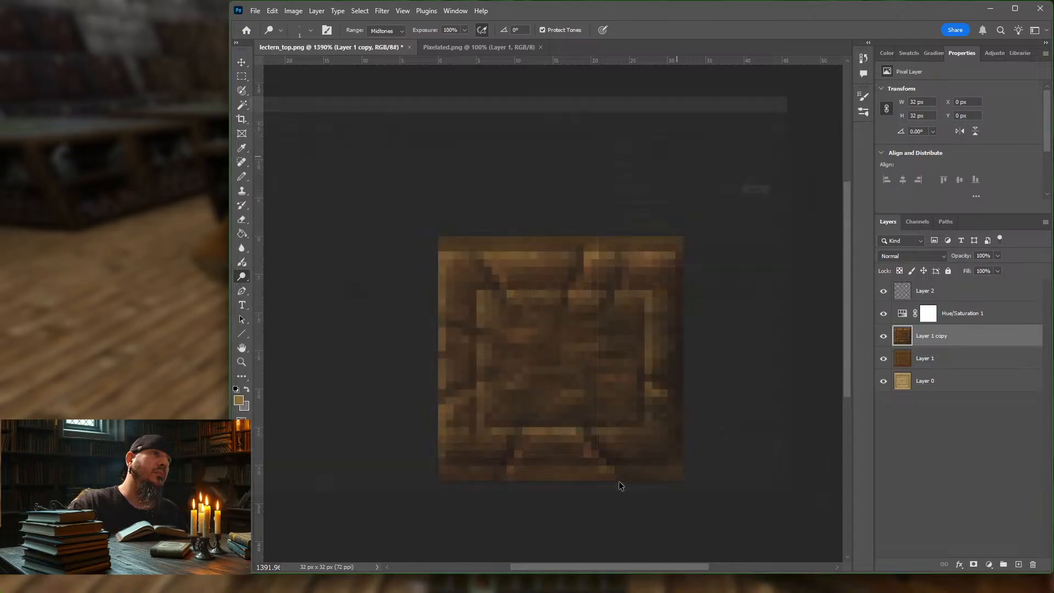
Step: Switch to Minecraft, reload the resource packs and inspect the lectern's top from several angles
left_click(90, 301)
key("Escape")
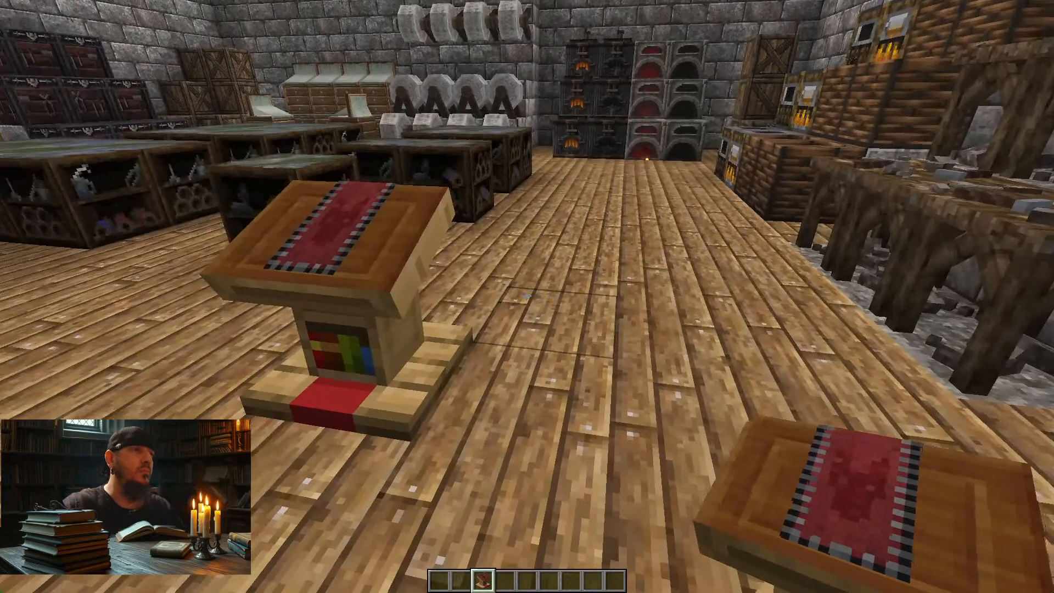
key("w")
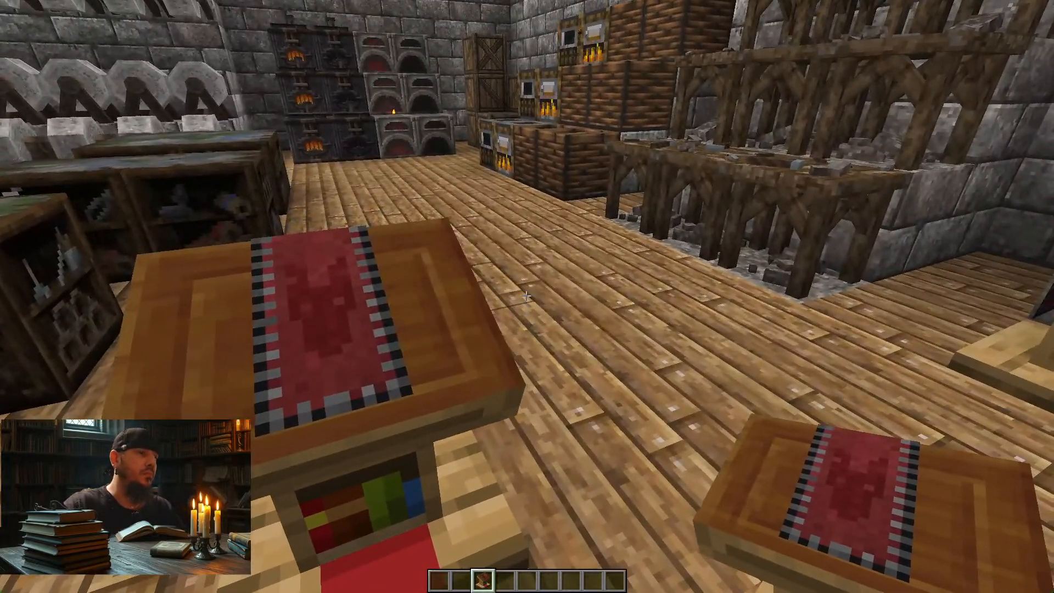
key("F3+t")
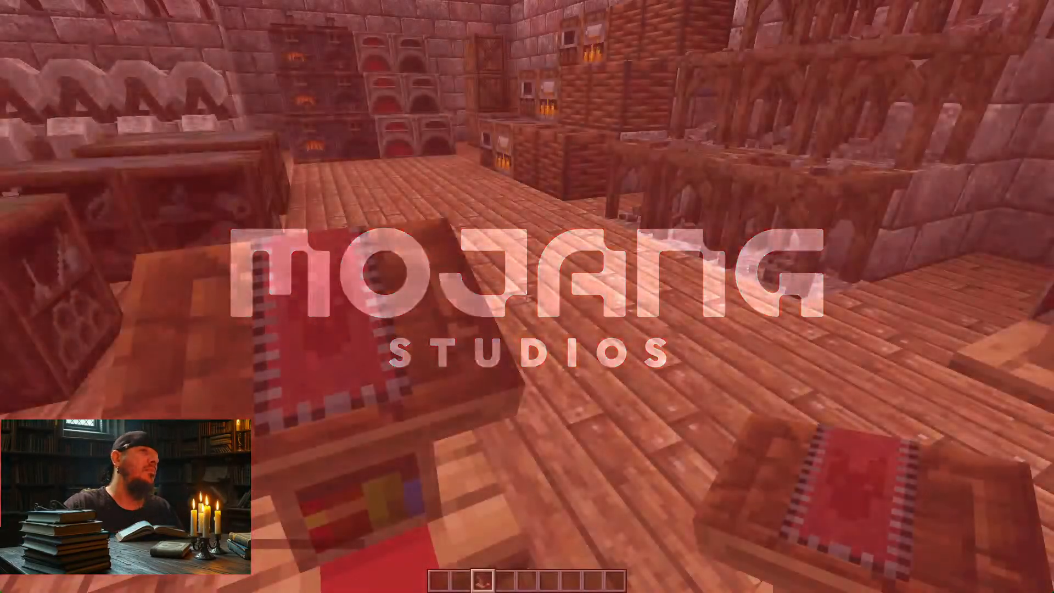
key("s")
key("w")
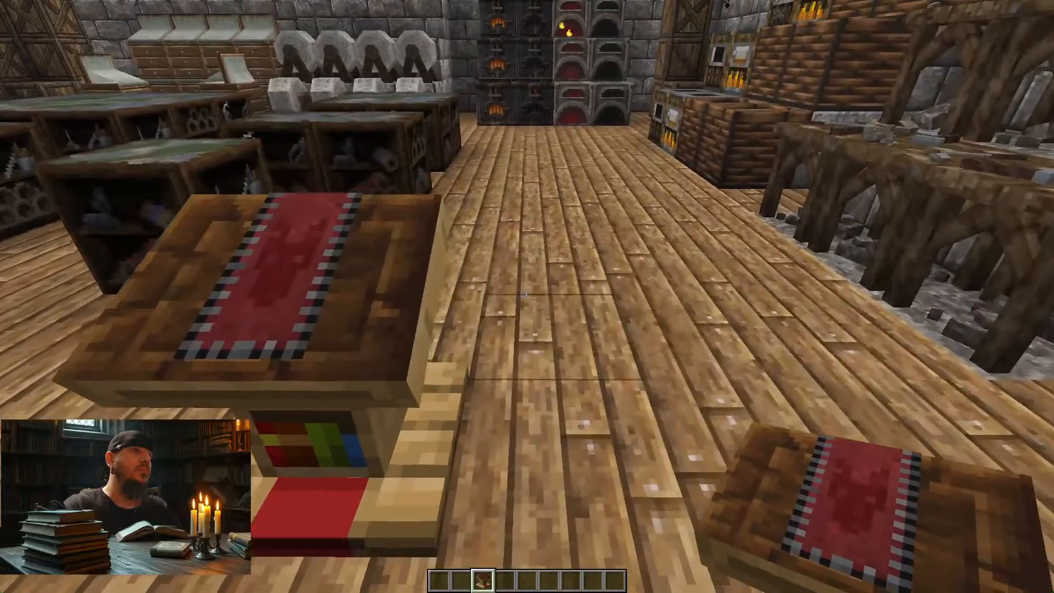
key("s")
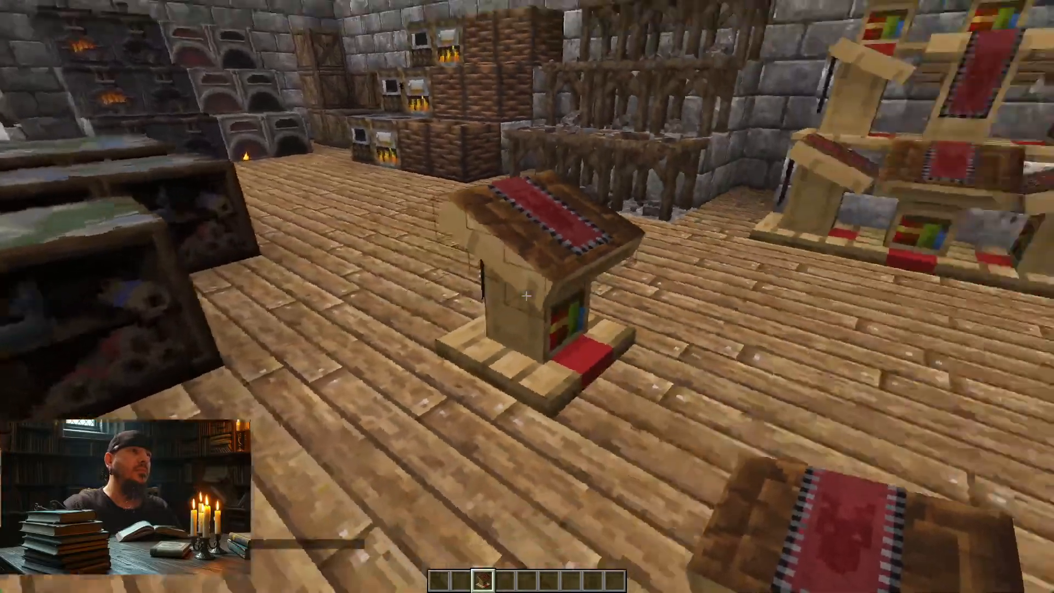
key("w")
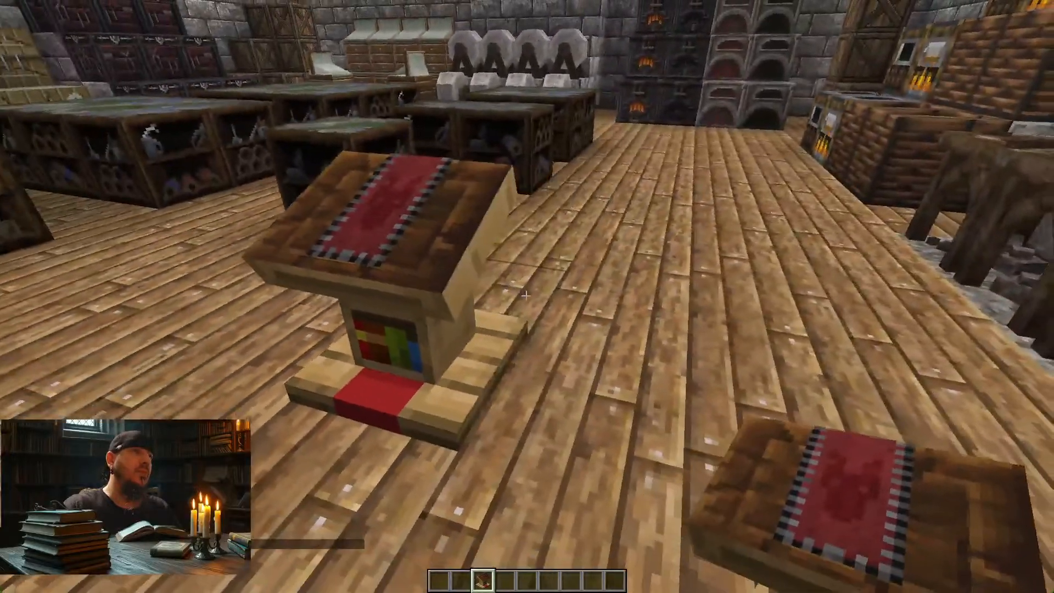
key("s")
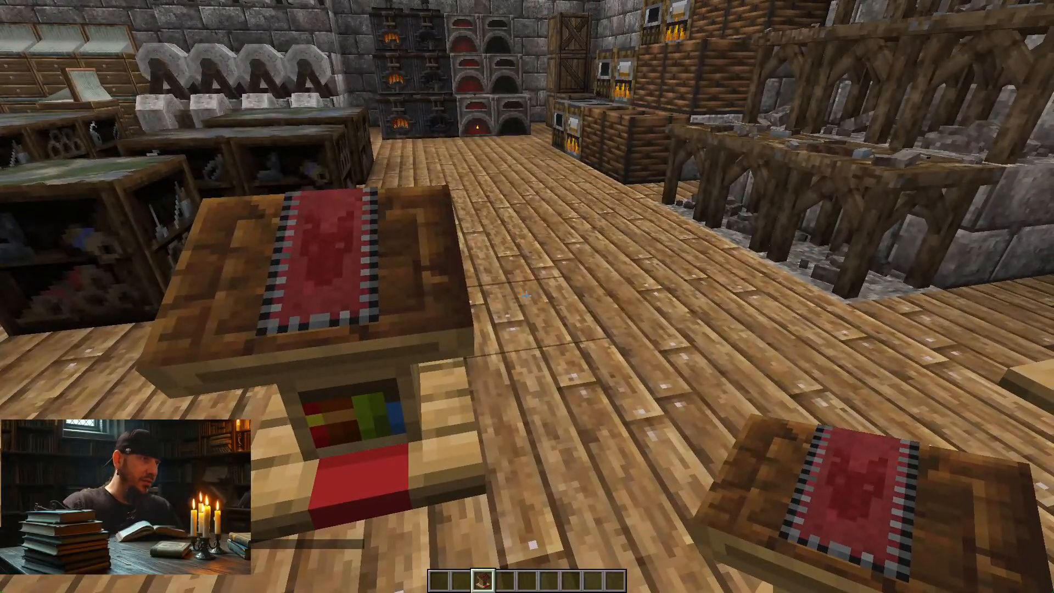
Step: Back in Photoshop, set the Hue/Saturation 1 layer's saturation to -45 and export lectern_top.png again as a 32-colour PNG-8
key("alt+Tab")
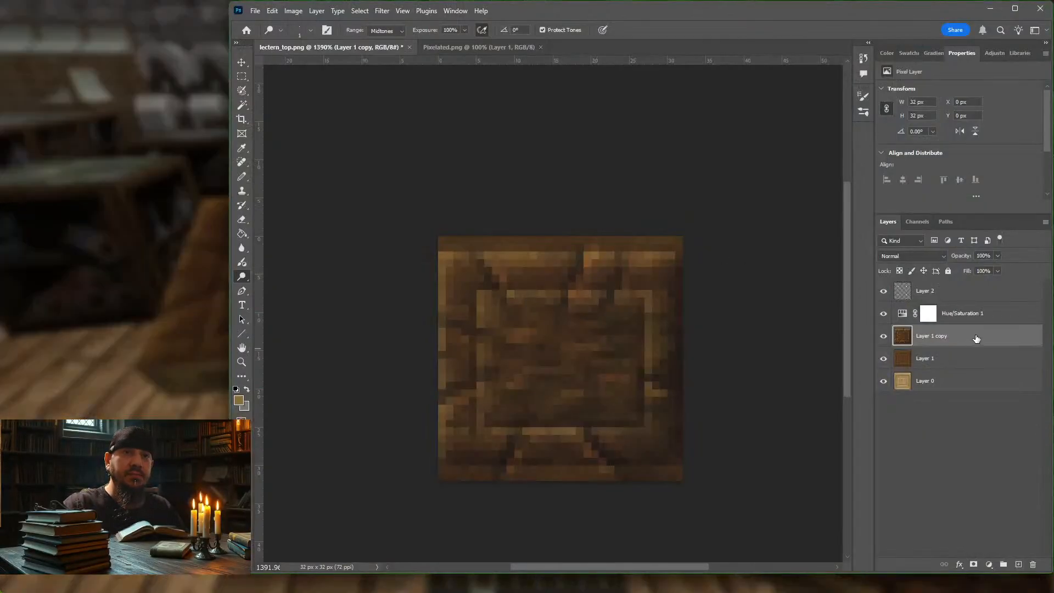
left_click(986, 318)
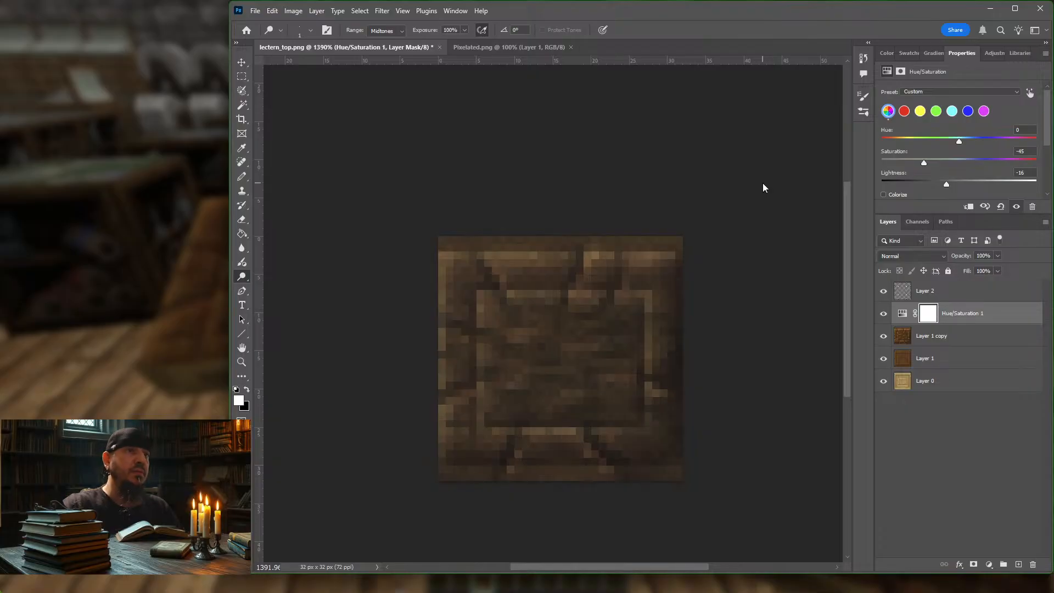
key("ctrl+alt+shift+s")
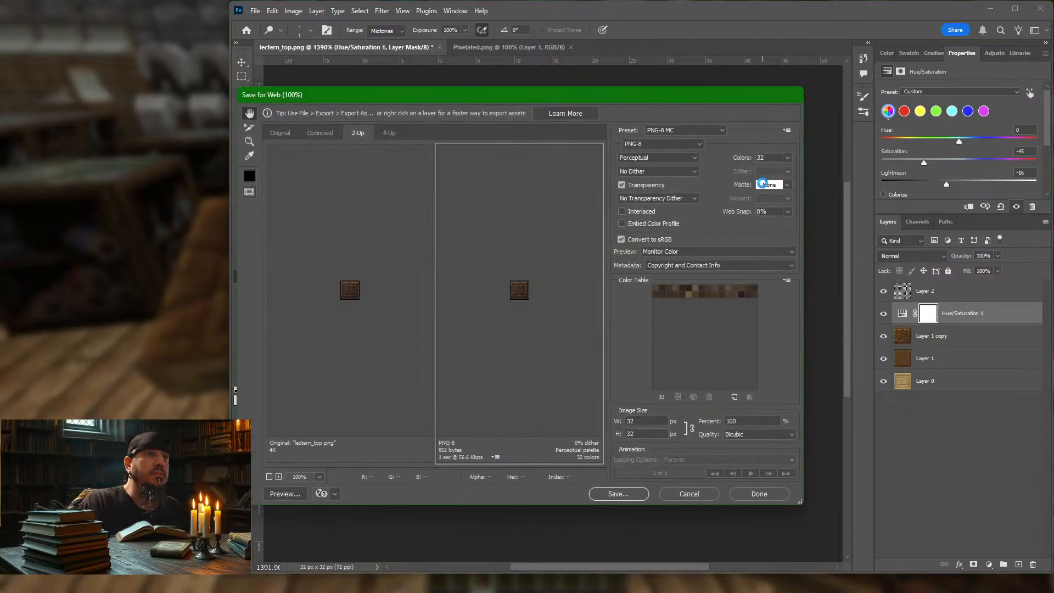
key("Return")
key("Return")
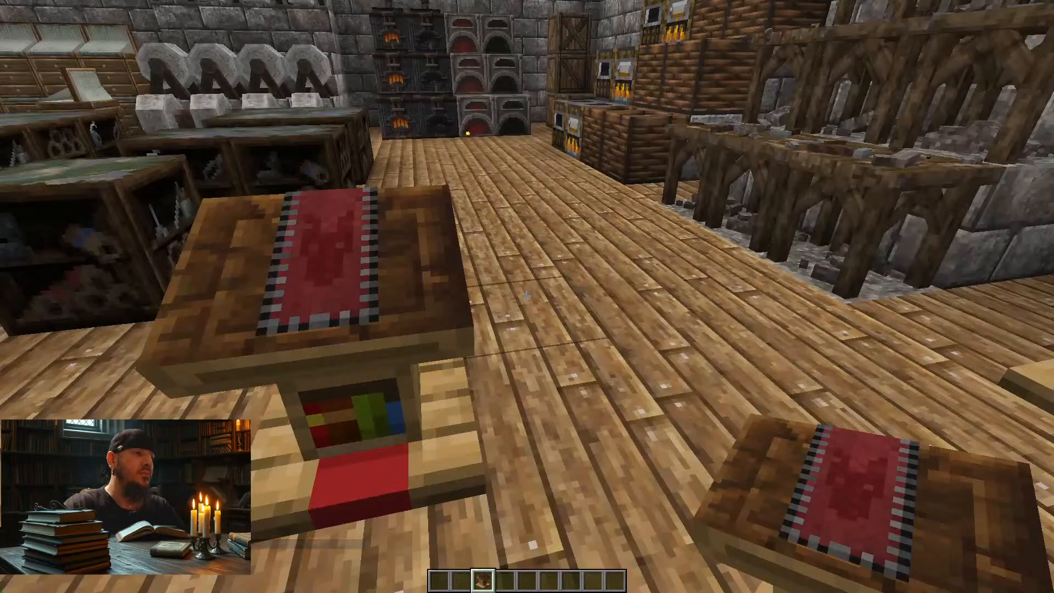
Step: Reload the resource packs in Minecraft and examine the desaturated lectern top up close and from several sides
key("F3+t")
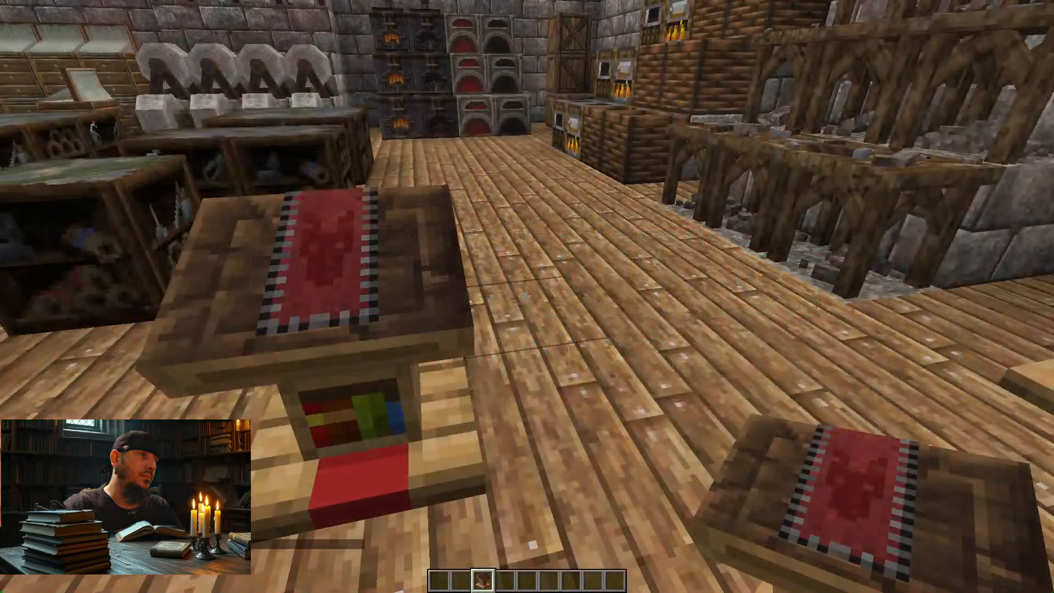
key("s")
key("a")
key("w")
key("d")
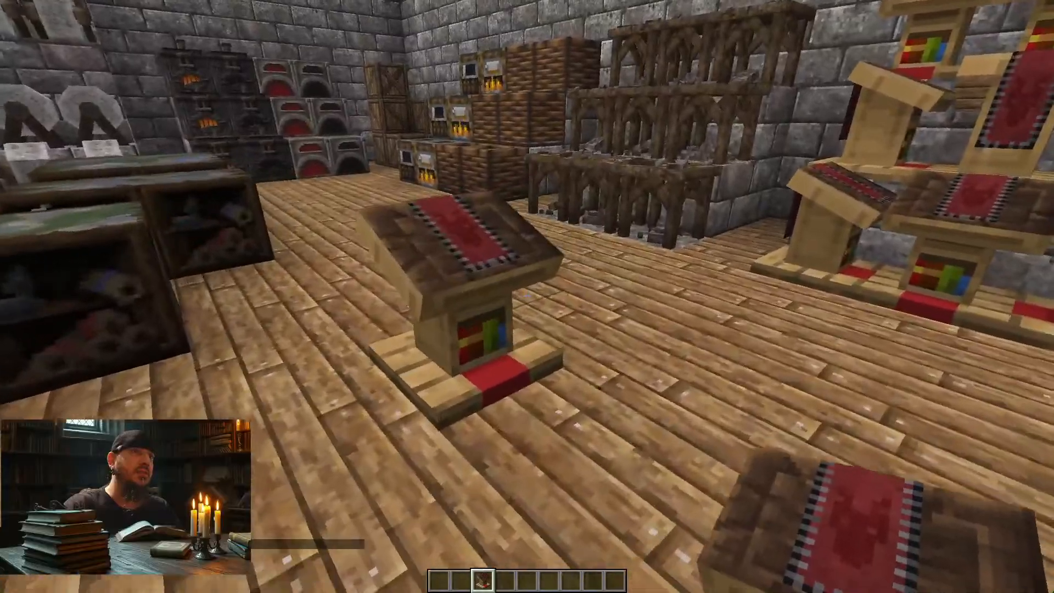
key("d")
key("w")
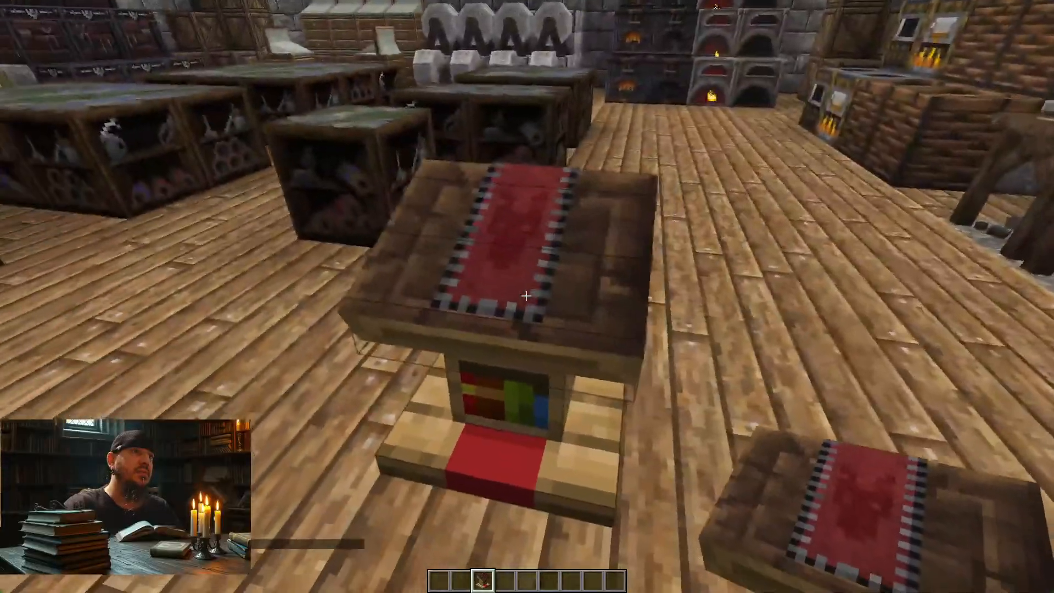
key("d")
key("a")
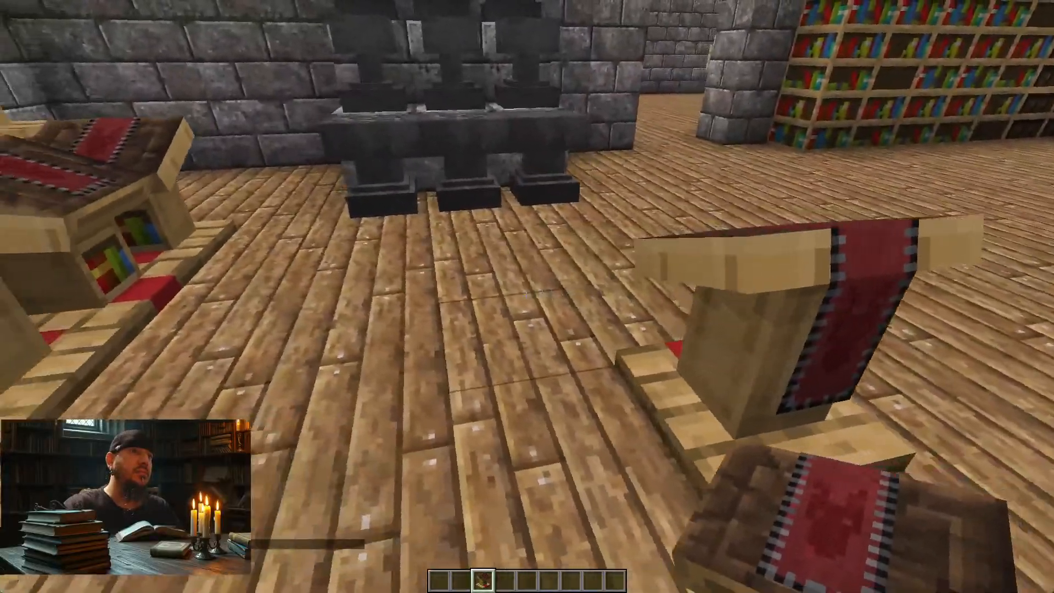
key("a")
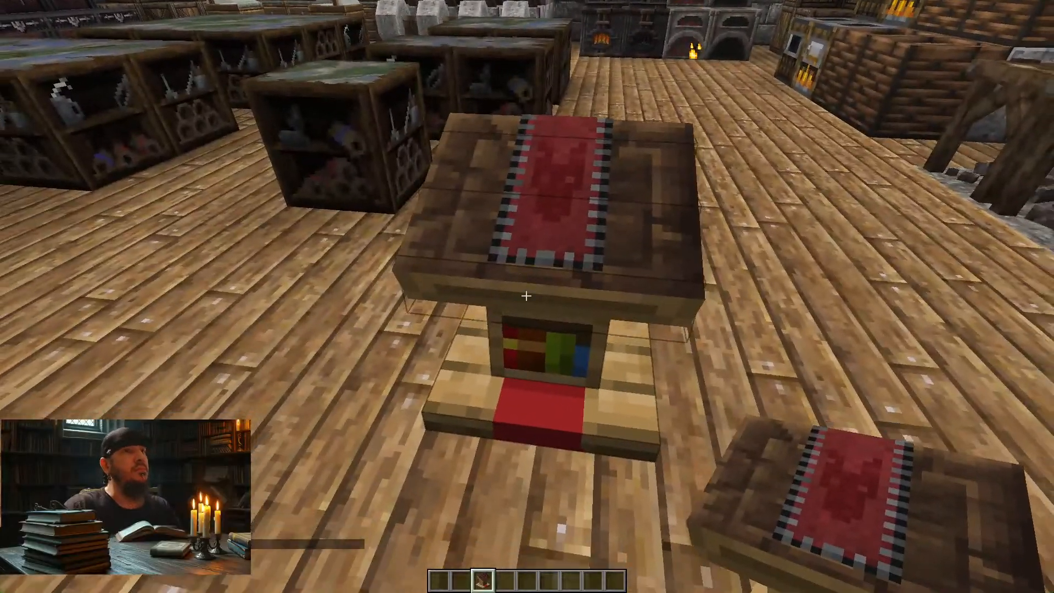
key("s")
key("a")
key("s")
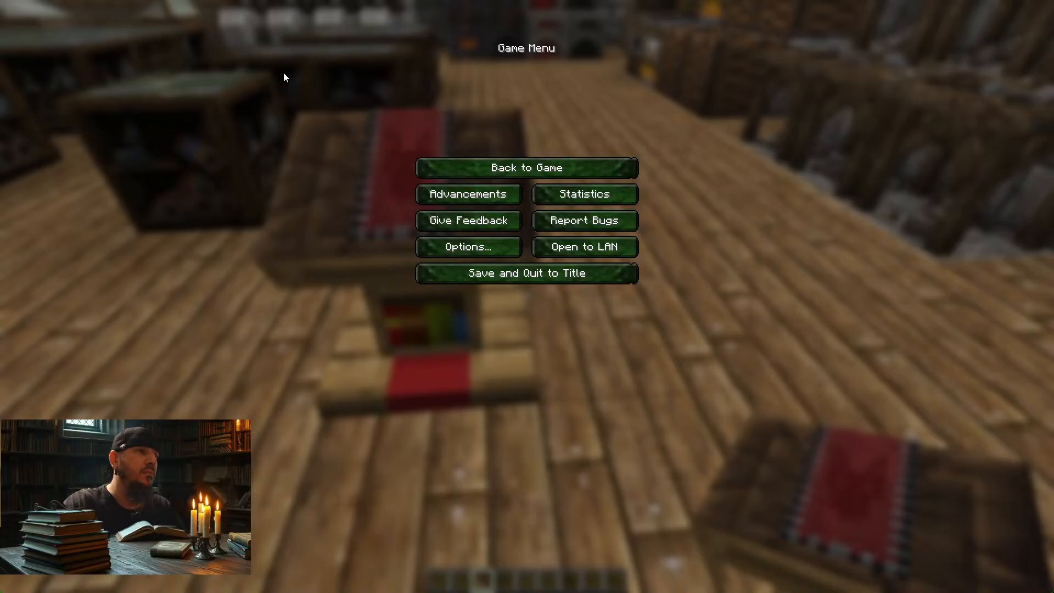
Step: Open lectern_sides.png from the resource pack's block textures folder in Adobe Photoshop 2025
key("alt+Tab")
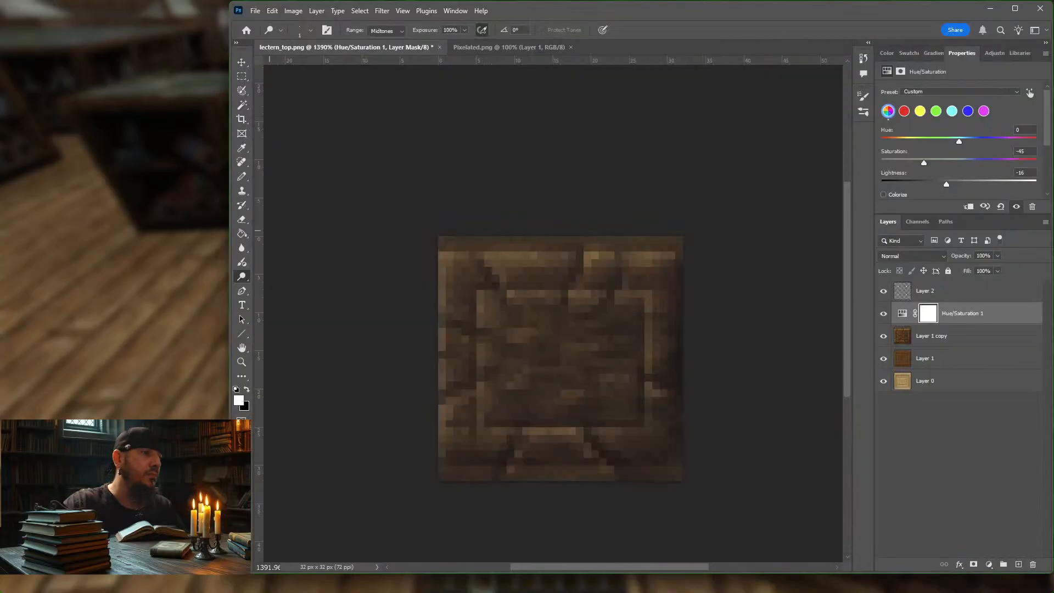
key("alt+Tab")
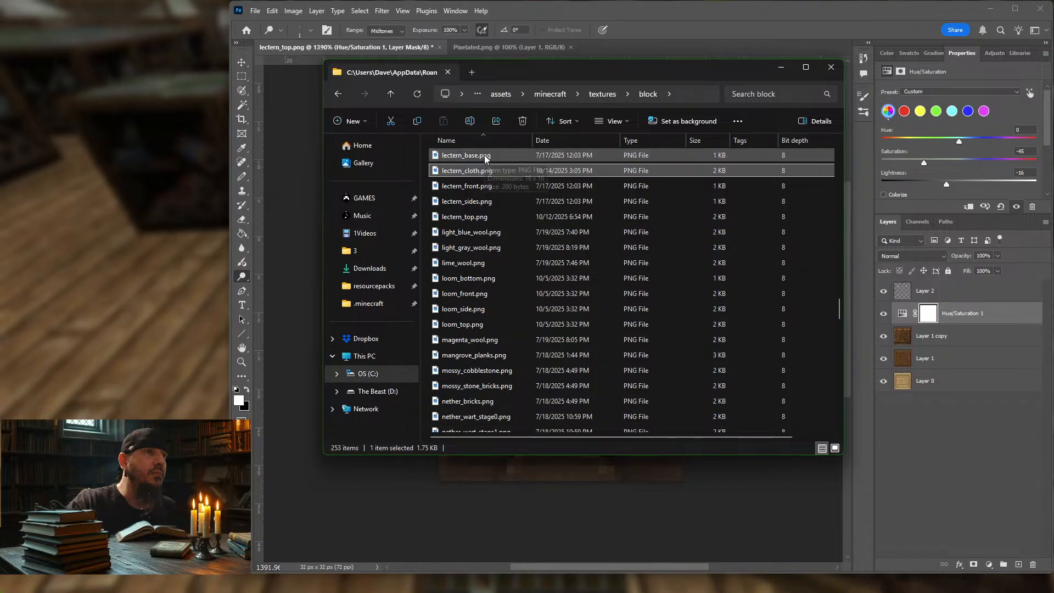
left_click(478, 188)
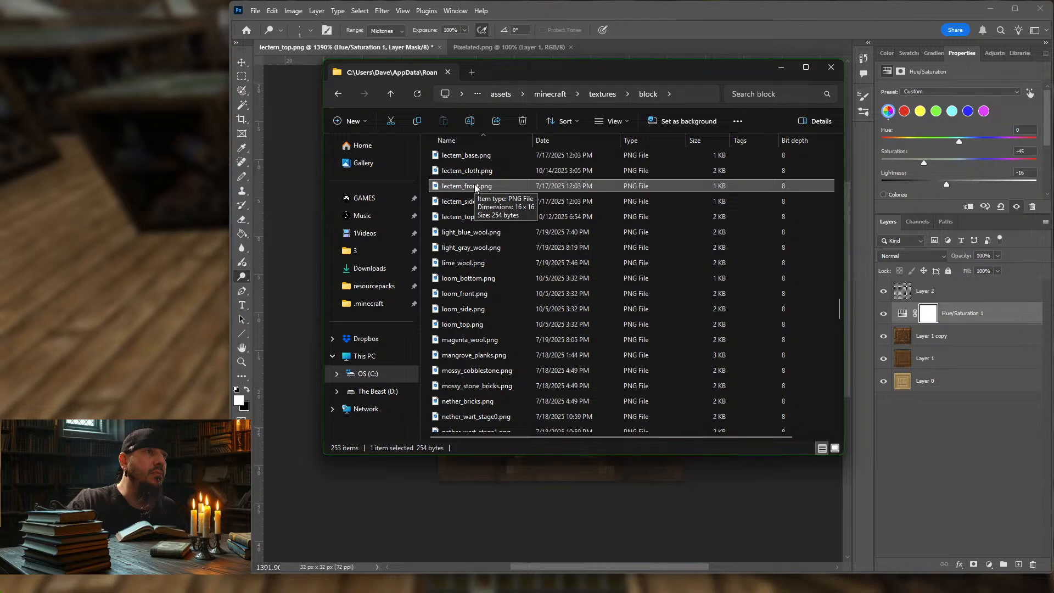
left_click(473, 203)
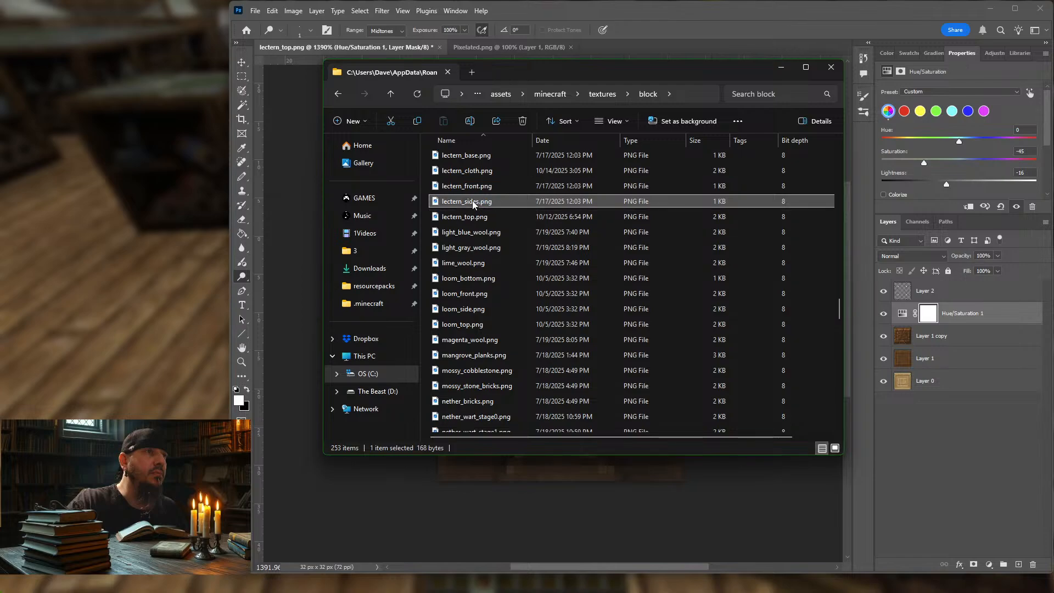
double_click(474, 204)
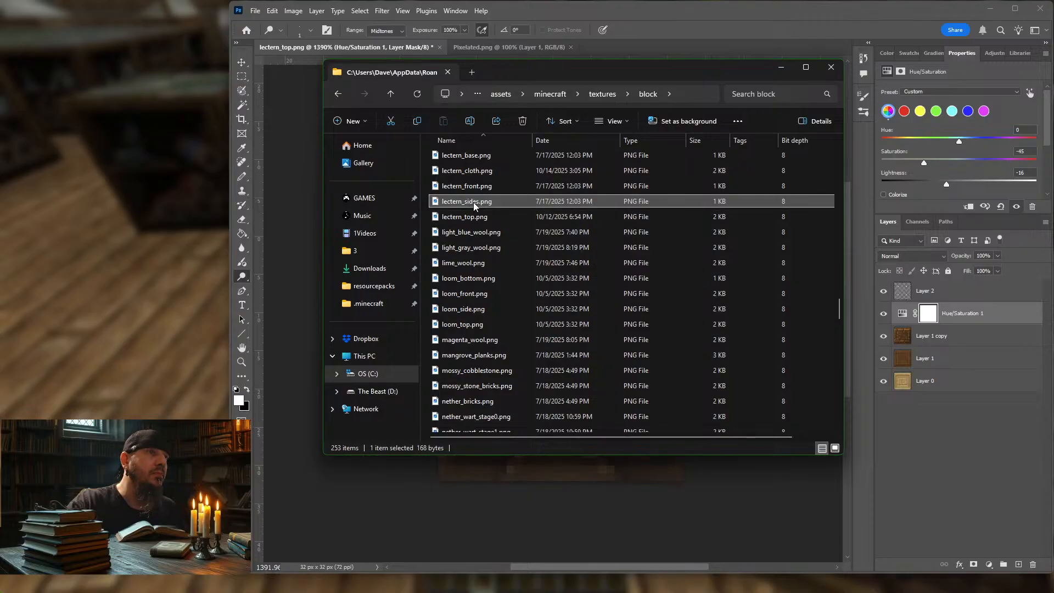
right_click(473, 202)
mouse_move(549, 260)
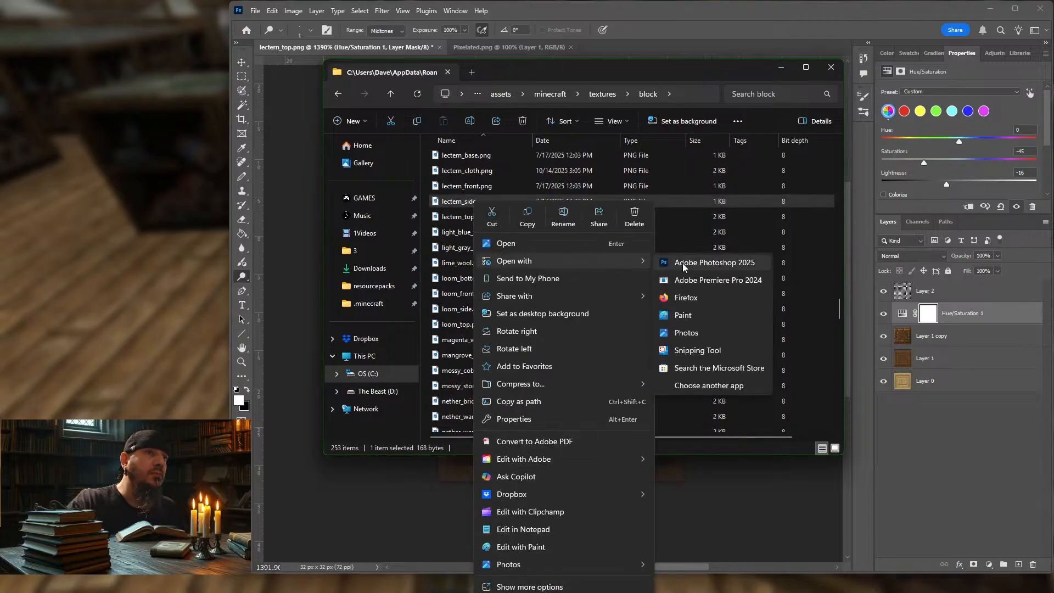
left_click(683, 262)
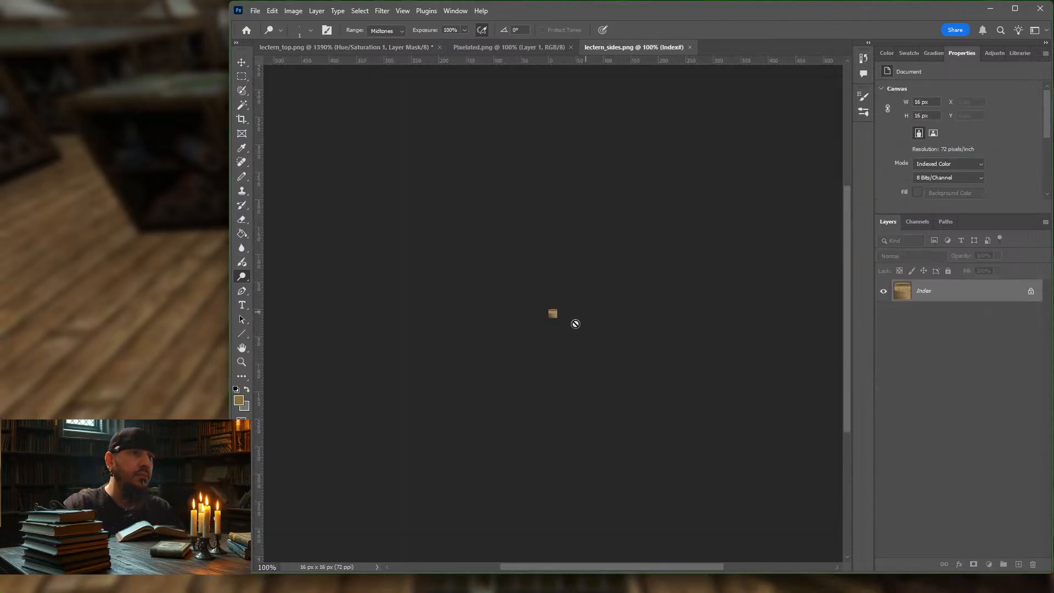
Step: Convert lectern_sides.png from indexed color to RGB Color and unlock its background as a normal layer
scroll(574, 319, "up", 5, "alt")
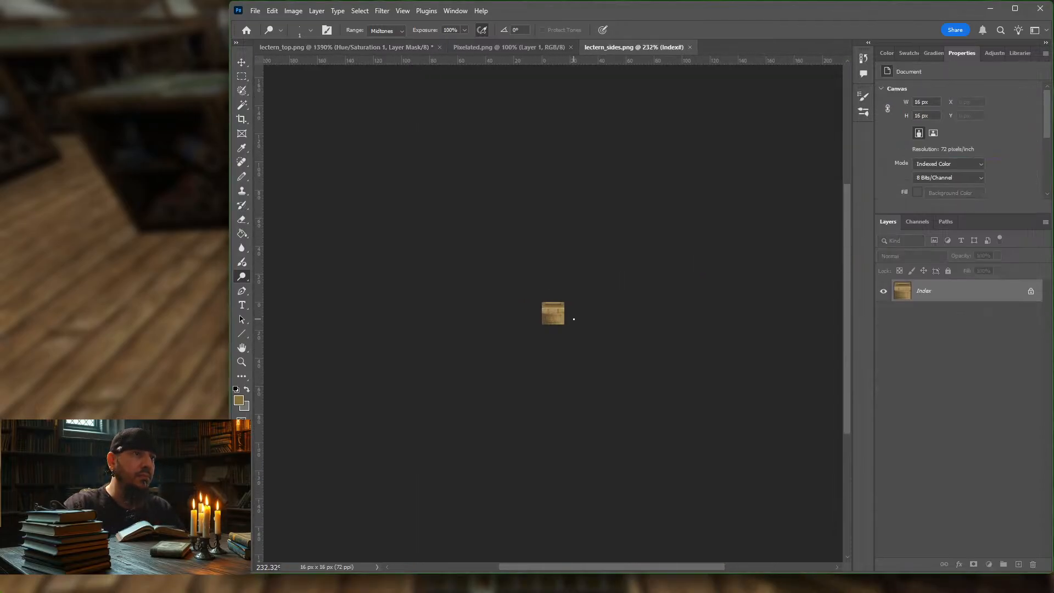
scroll(573, 319, "up", 8, "alt")
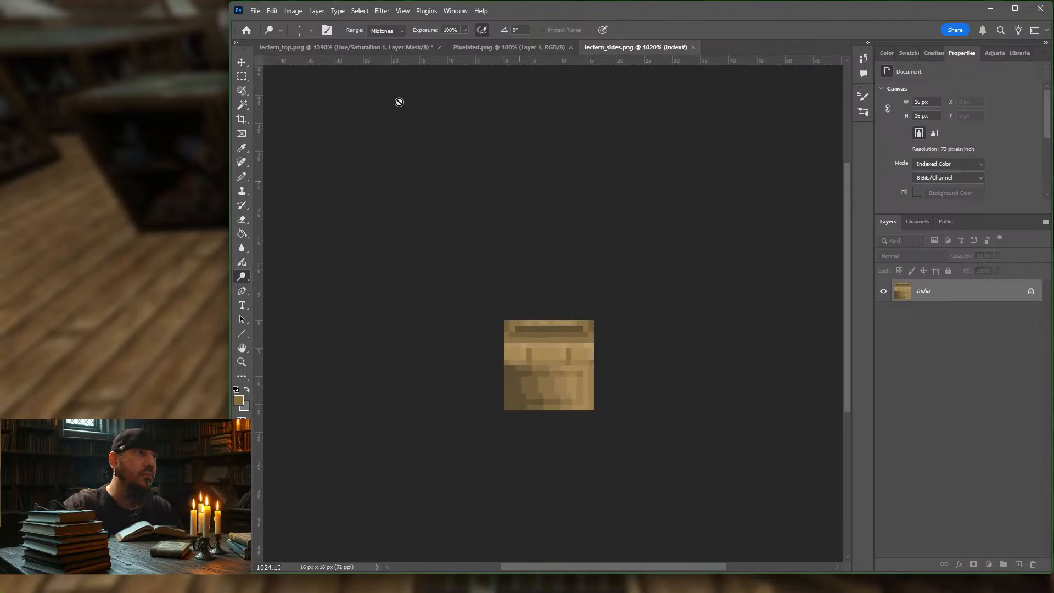
left_click(293, 11)
mouse_move(366, 25)
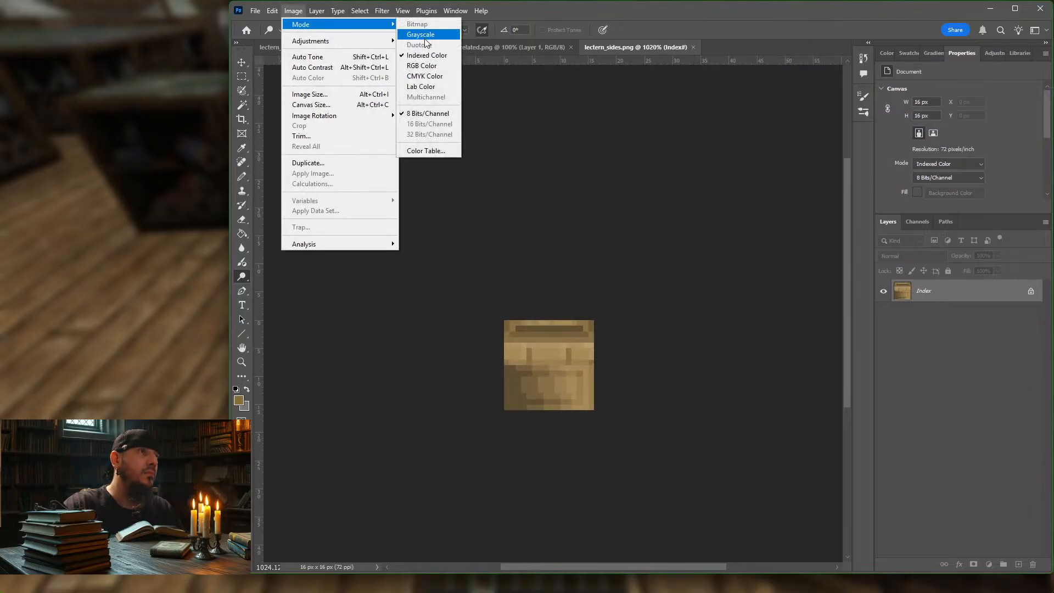
left_click(428, 66)
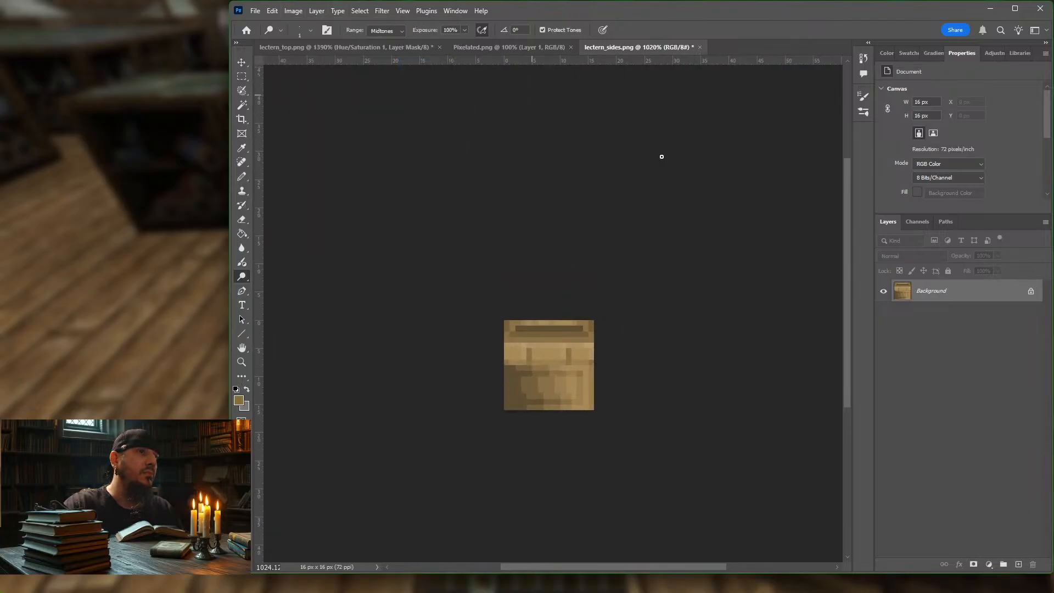
left_click(1032, 292)
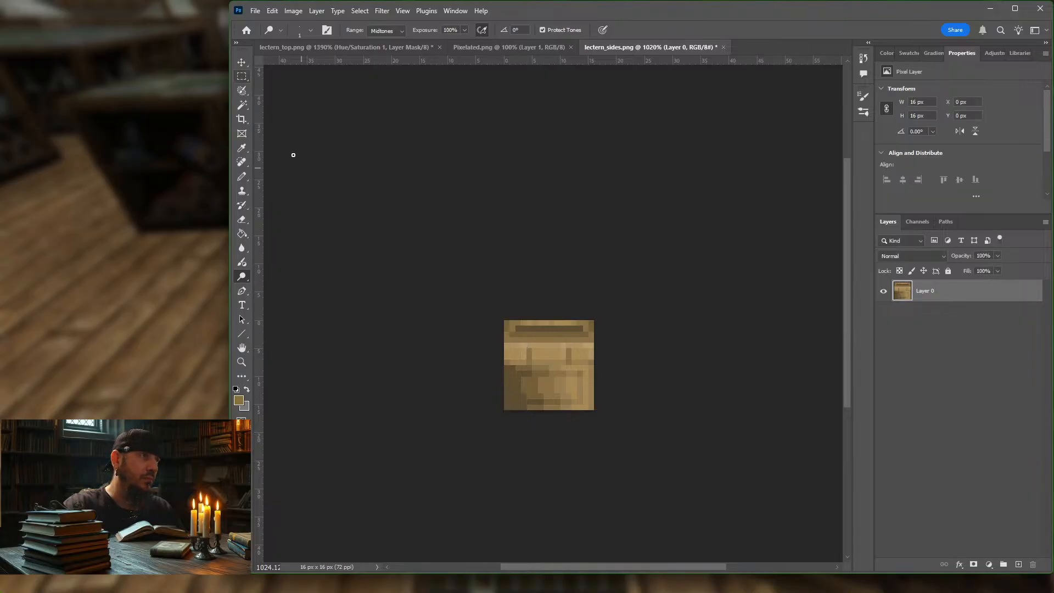
Step: Enlarge the lectern_sides.png canvas from its centre to 32 x 32 px with the Crop tool, leaving the added area transparent
scroll(572, 312, "down", 7)
scroll(574, 311, "left", 1)
scroll(574, 311, "right", 2)
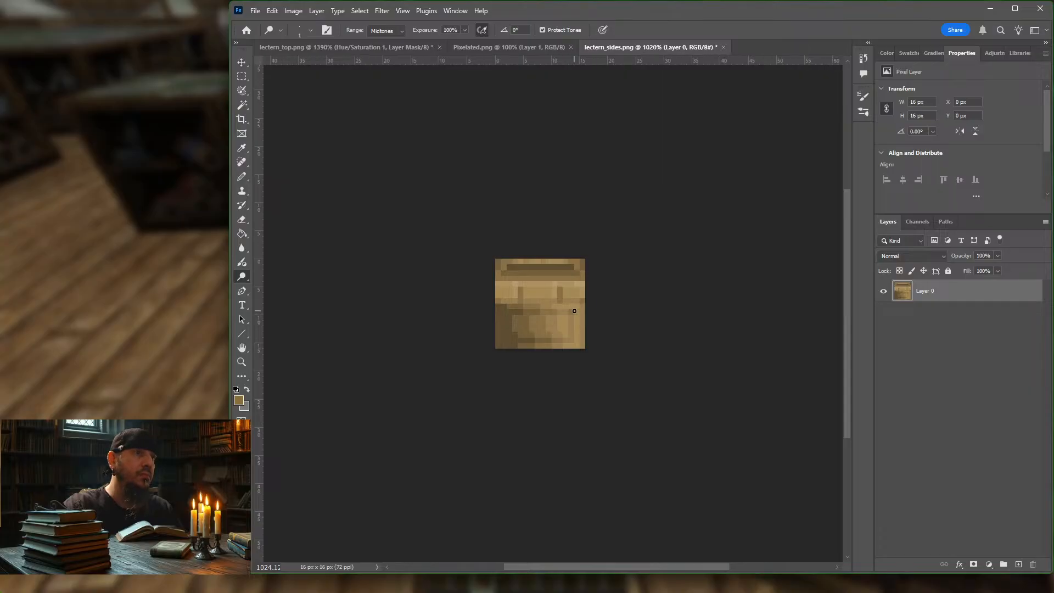
scroll(574, 311, "right", 9)
scroll(571, 307, "down", 4)
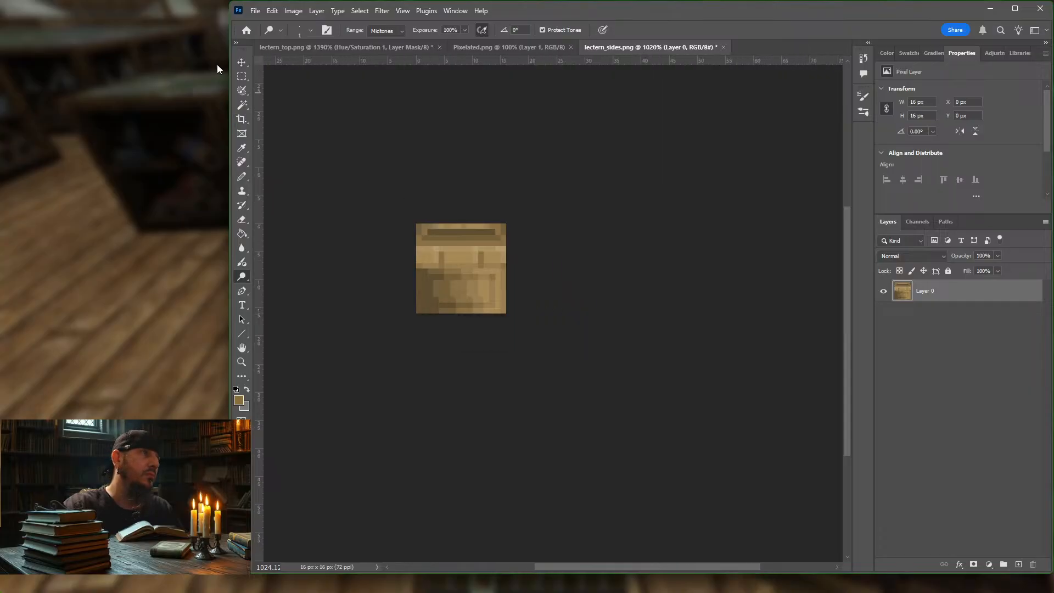
left_click(242, 60)
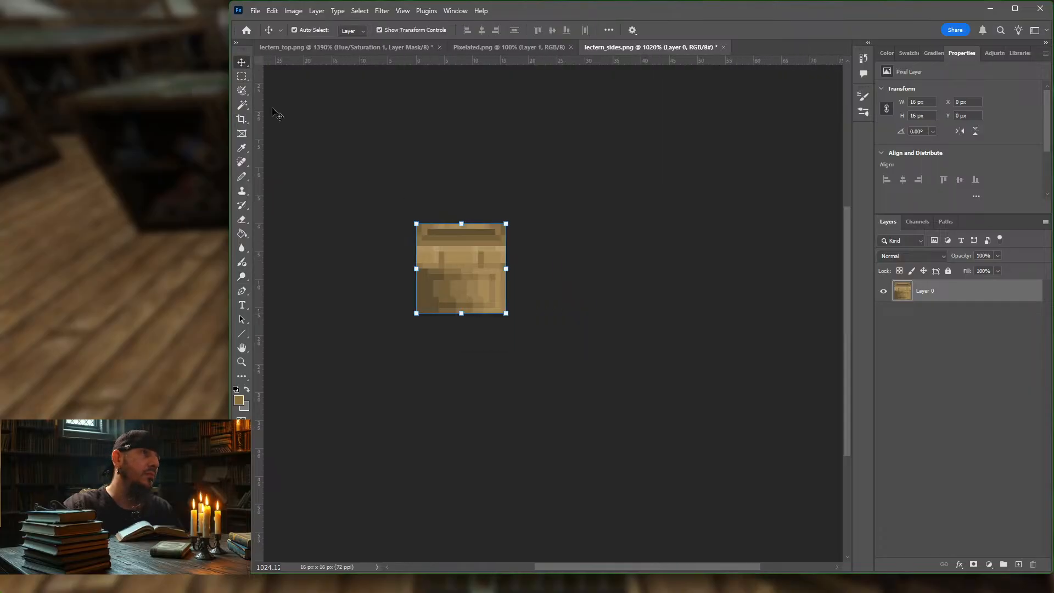
left_click(242, 120)
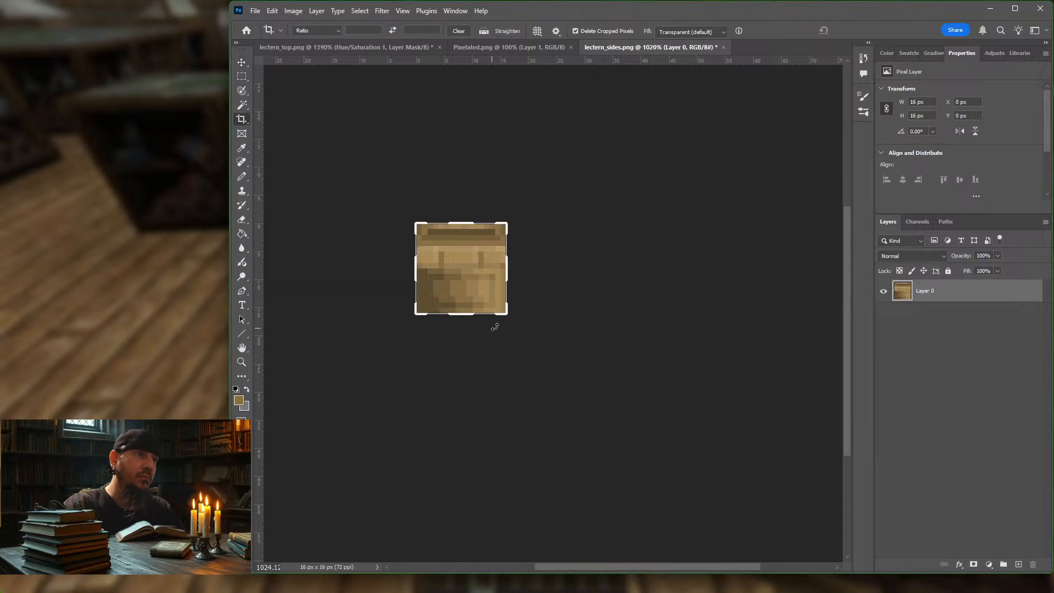
left_click_drag(506, 316, 555, 357)
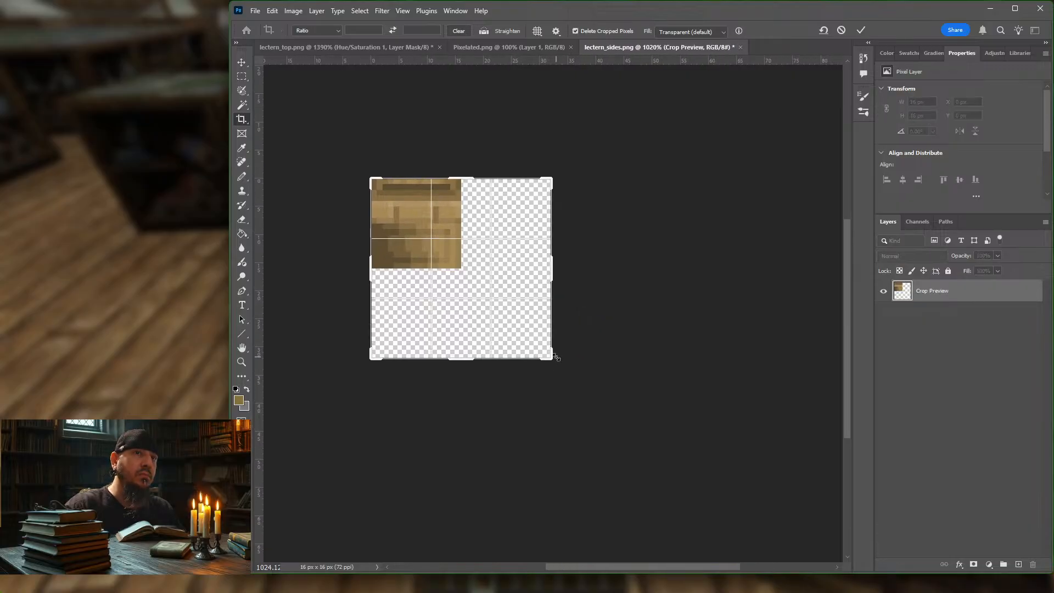
key("Return")
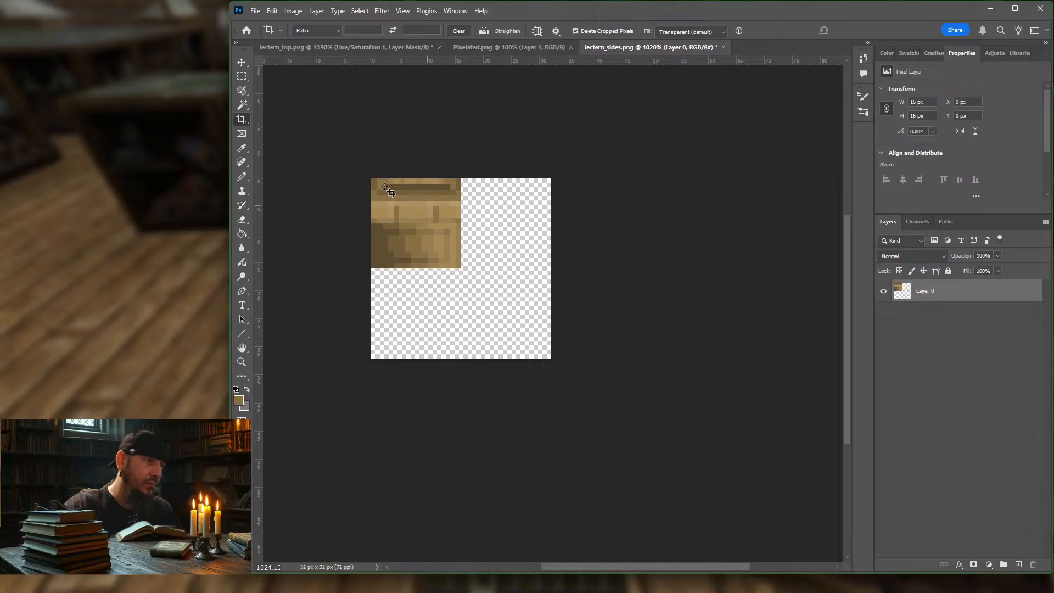
Step: Scale Layer 0 to 200% so the original texture fills the whole 32 x 32 px canvas
left_click(240, 64)
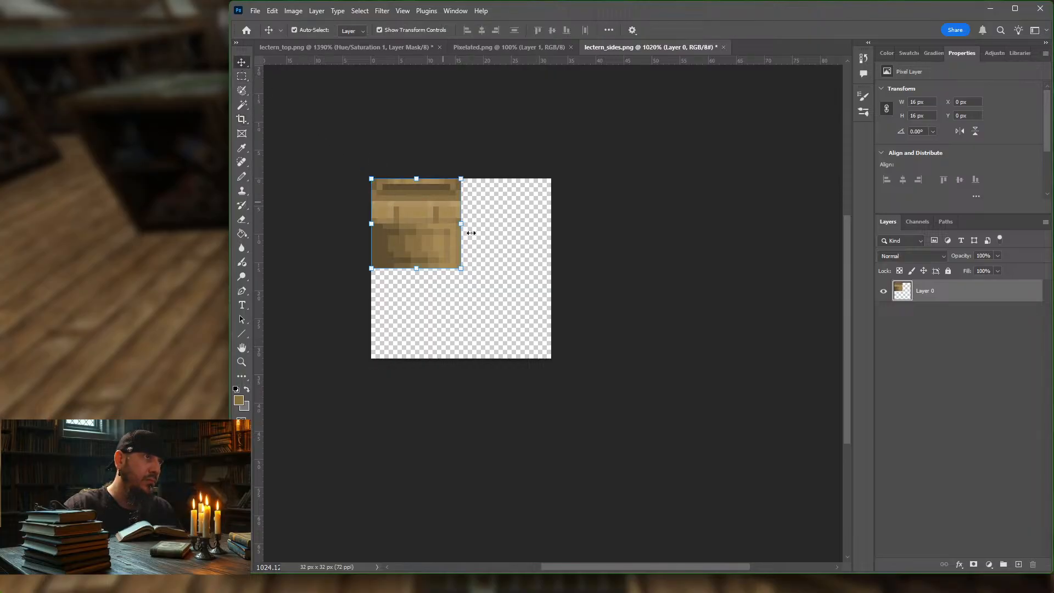
left_click_drag(461, 268, 549, 354)
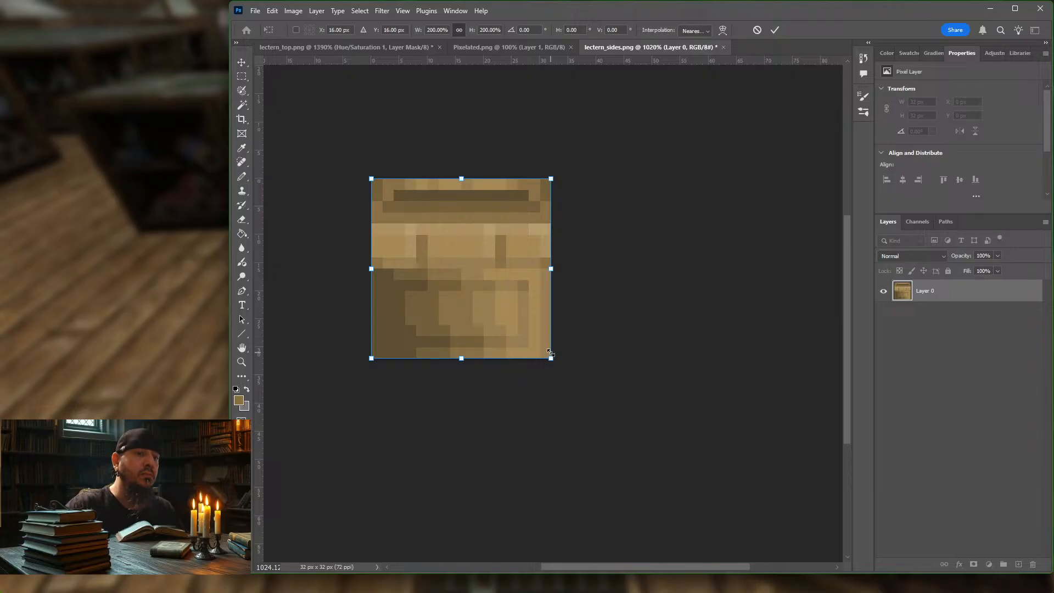
key("Return")
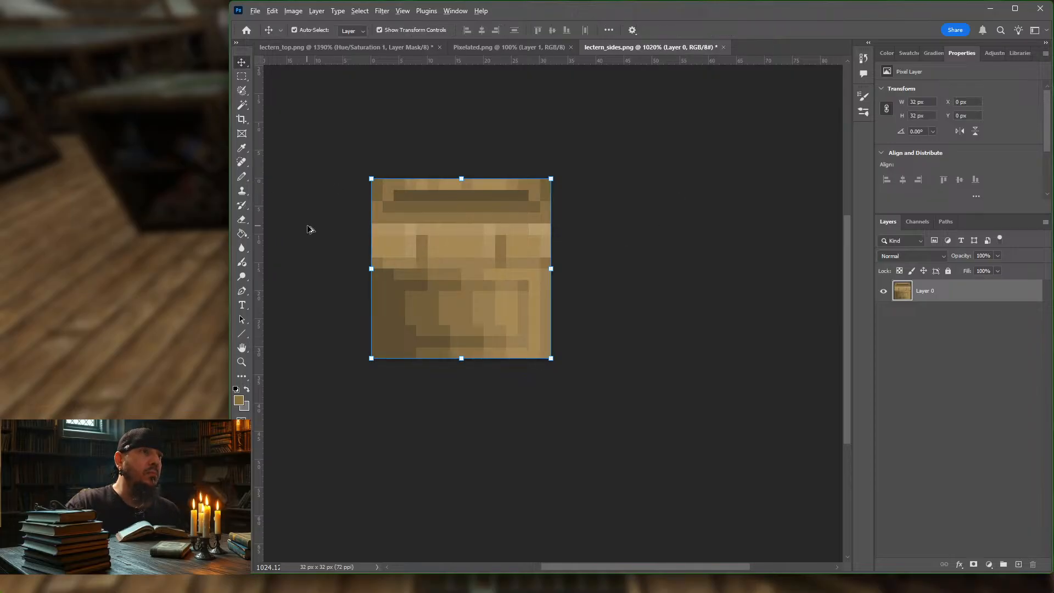
Step: Copy the entire checkered pattern from Pixelated.png and paste it into lectern_sides.png as a new layer above Layer 0
scroll(308, 228, "up", 3, "alt")
scroll(308, 225, "down", 1)
scroll(307, 225, "up", 2)
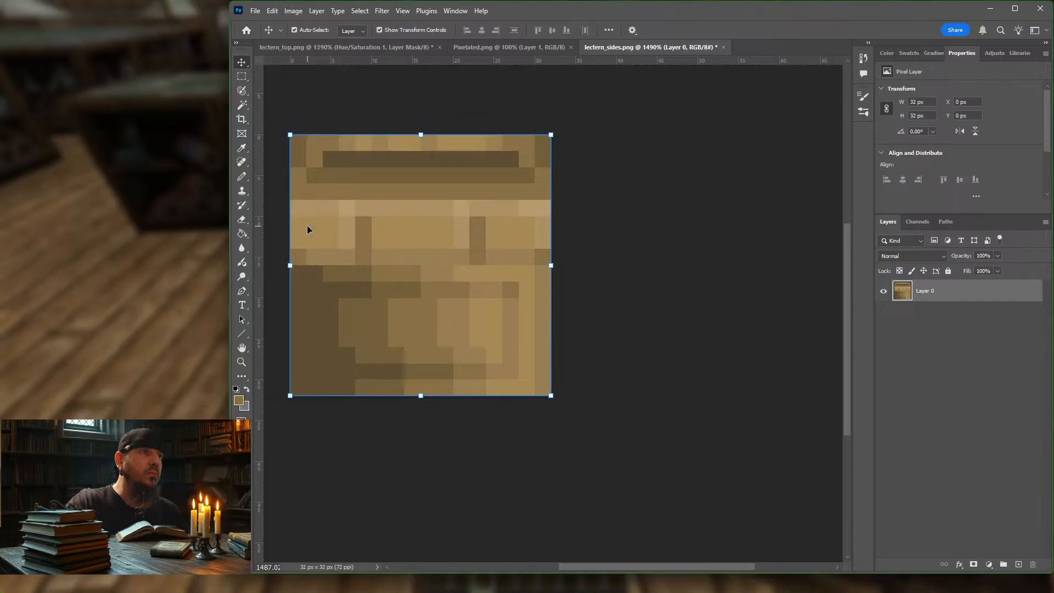
scroll(308, 225, "left", 3)
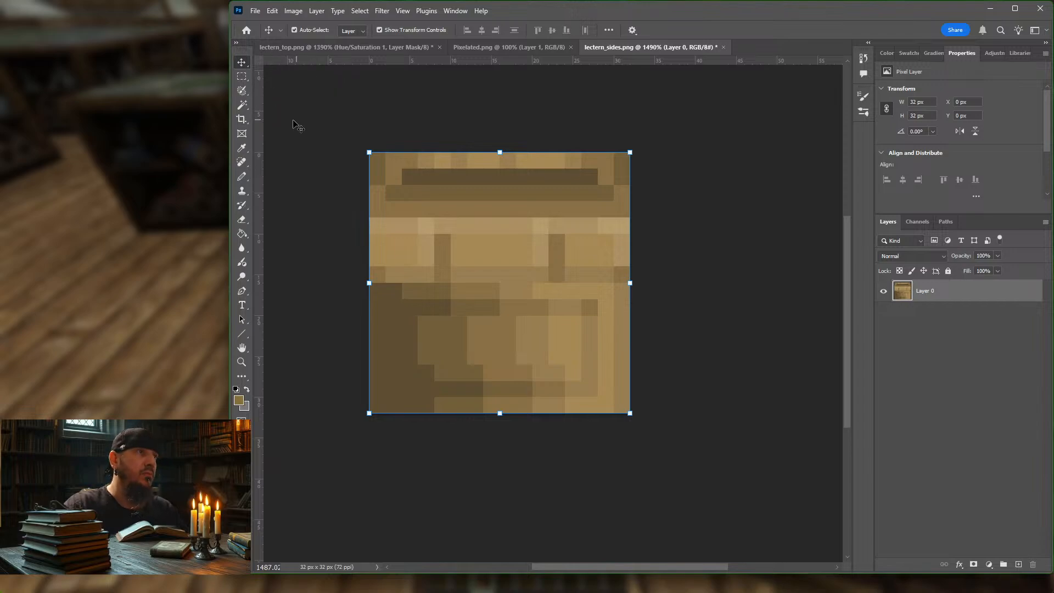
left_click(450, 48)
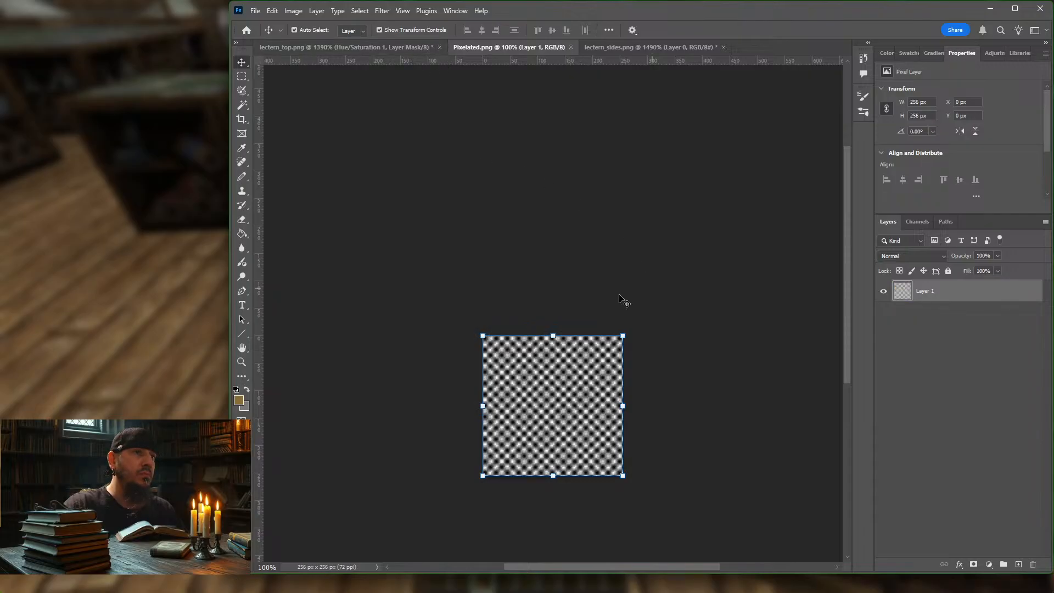
left_click(242, 76)
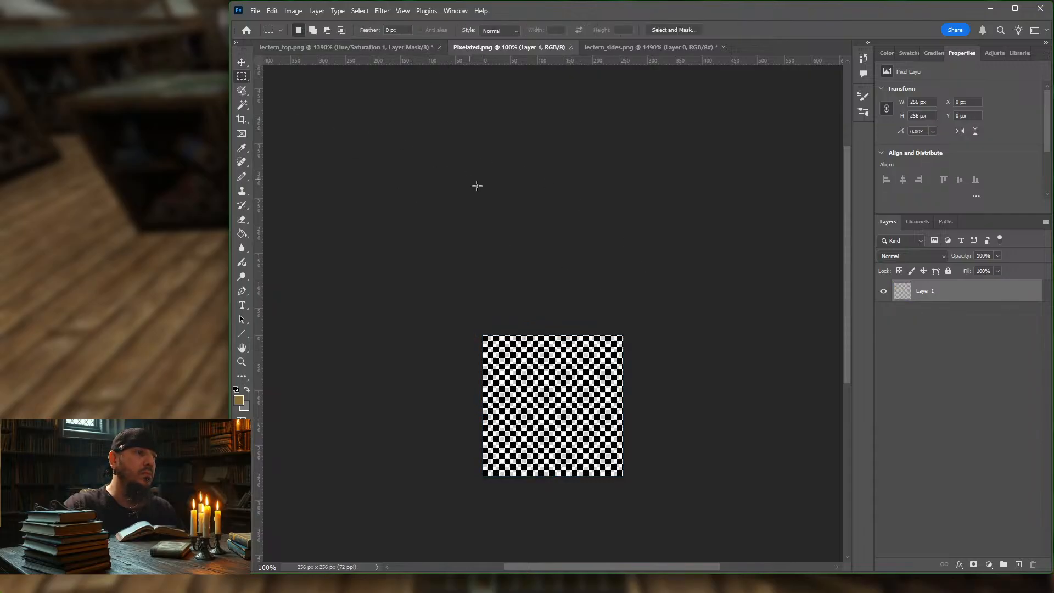
left_click(635, 49)
key("ctrl+v")
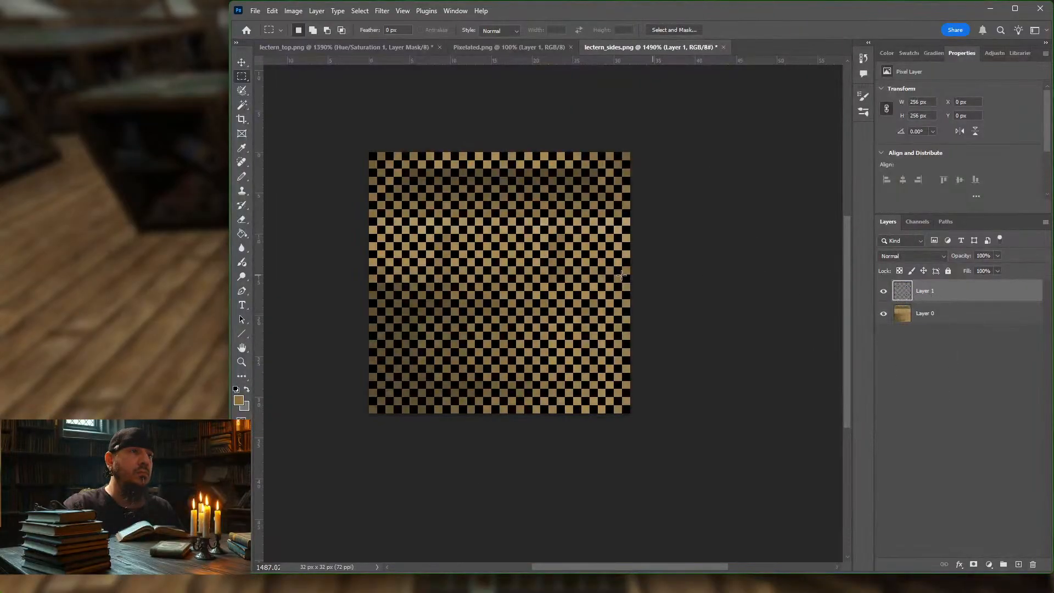
Step: Set the checkered pattern layer's blend mode to Soft Light and its opacity to 5%
left_click(943, 256)
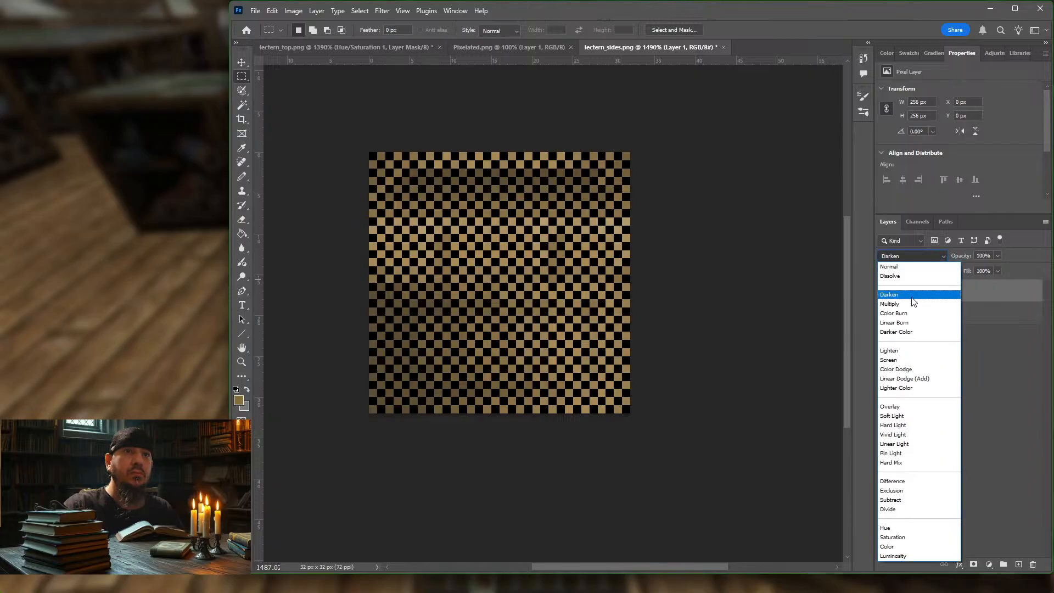
left_click(893, 416)
left_click(997, 271)
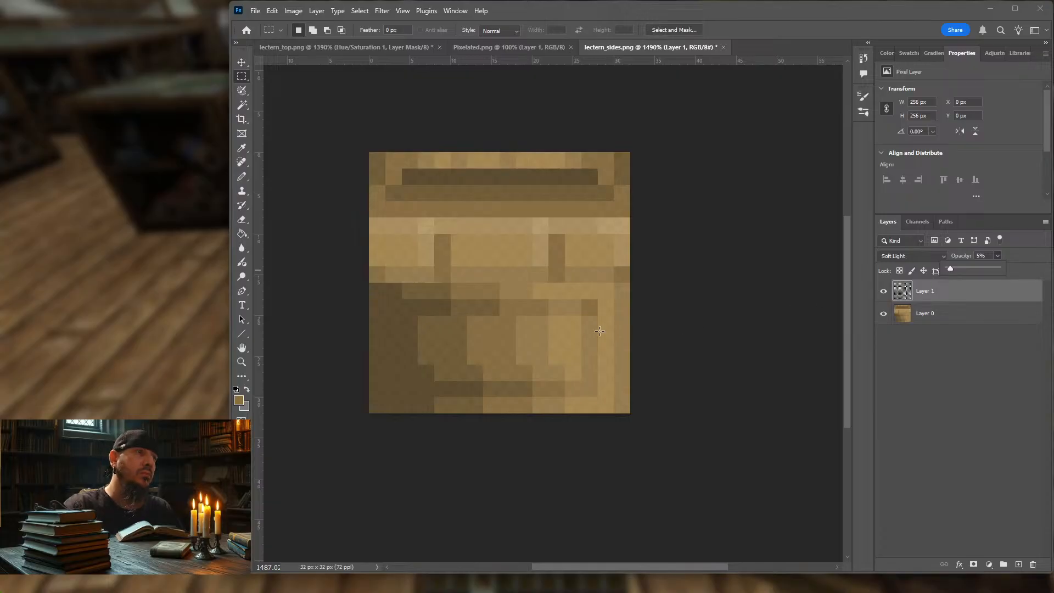
left_click(354, 106)
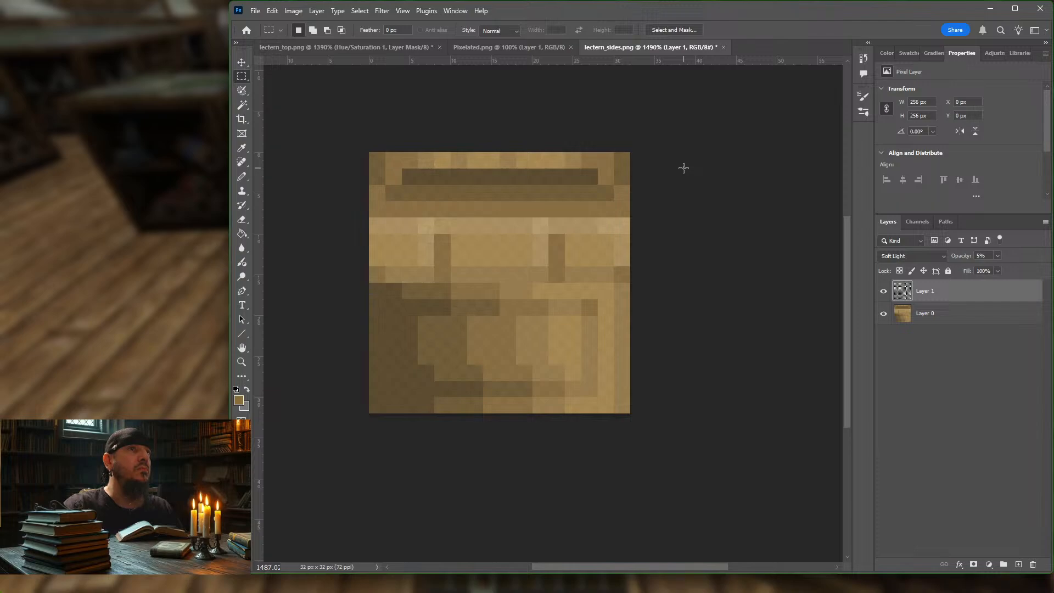
Step: Copy the Hue/Saturation 1 and Layer 1 copy layers from lectern_top.png and paste them directly above Layer 0 in lectern_sides.png
left_click(320, 48)
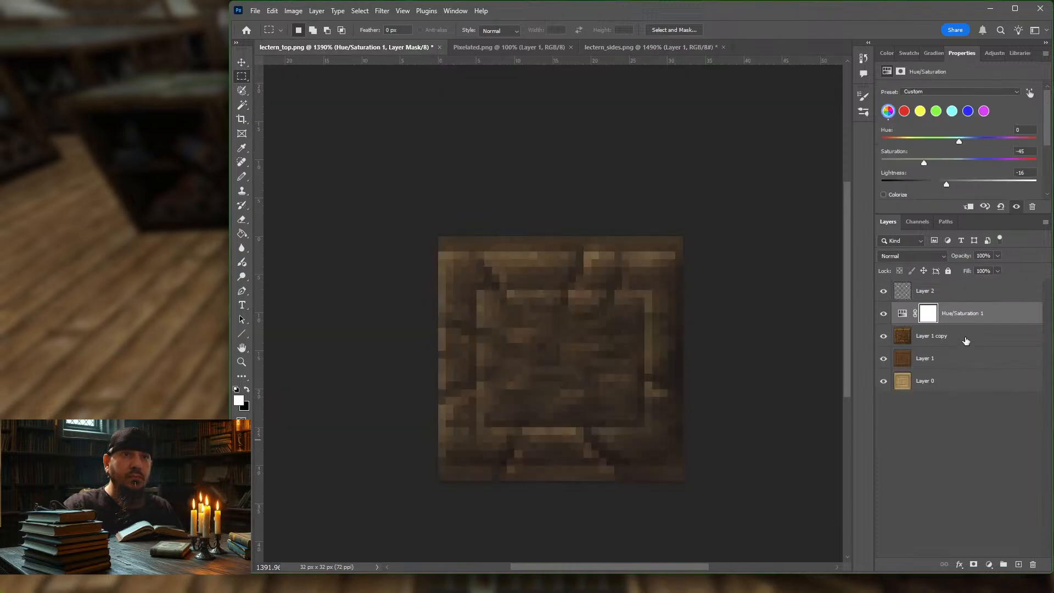
left_click(965, 337)
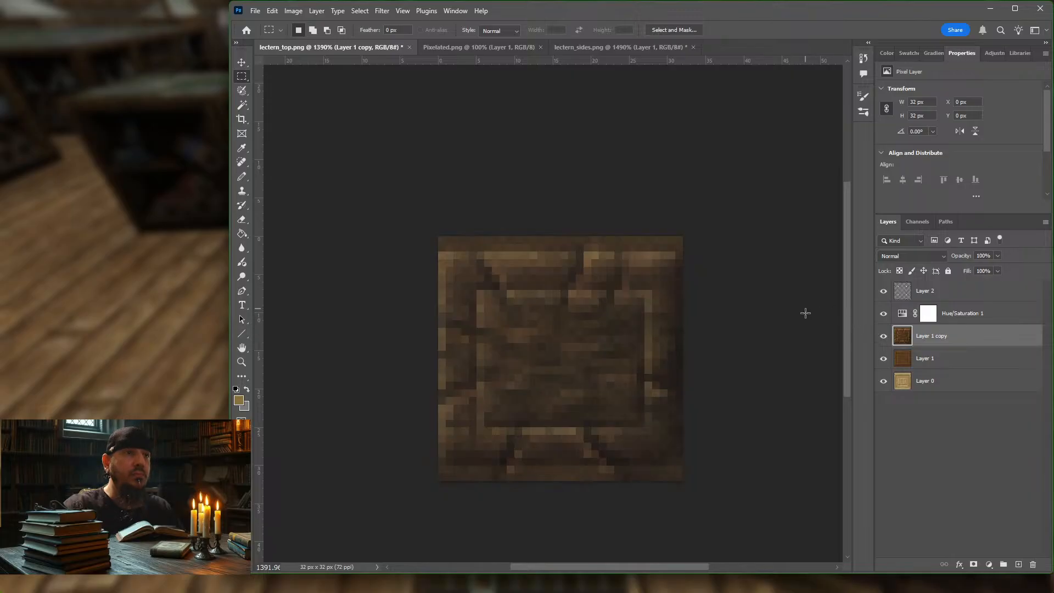
left_click(991, 317)
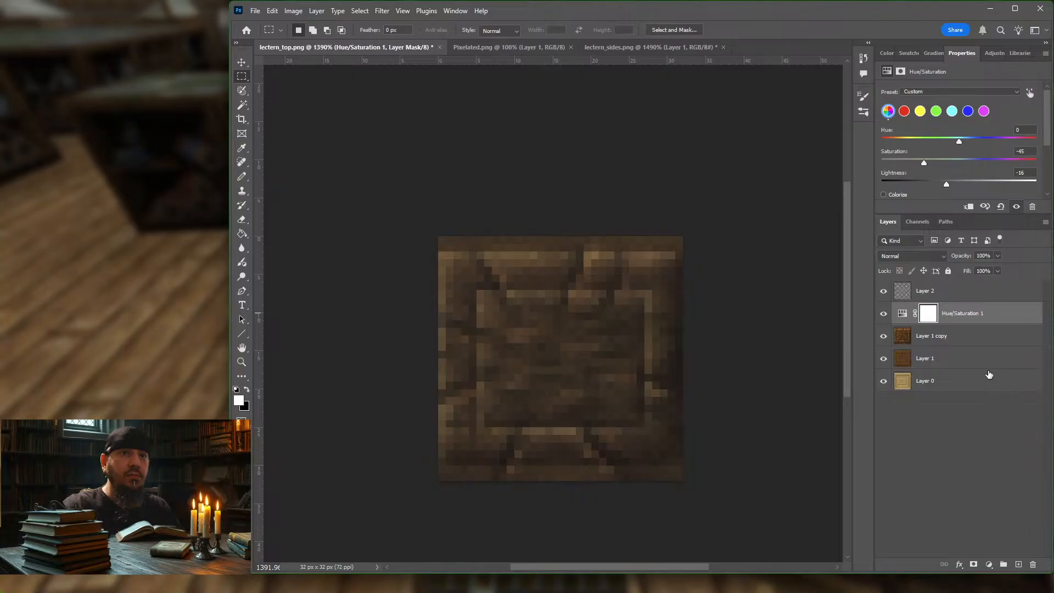
left_click(988, 360, "shift")
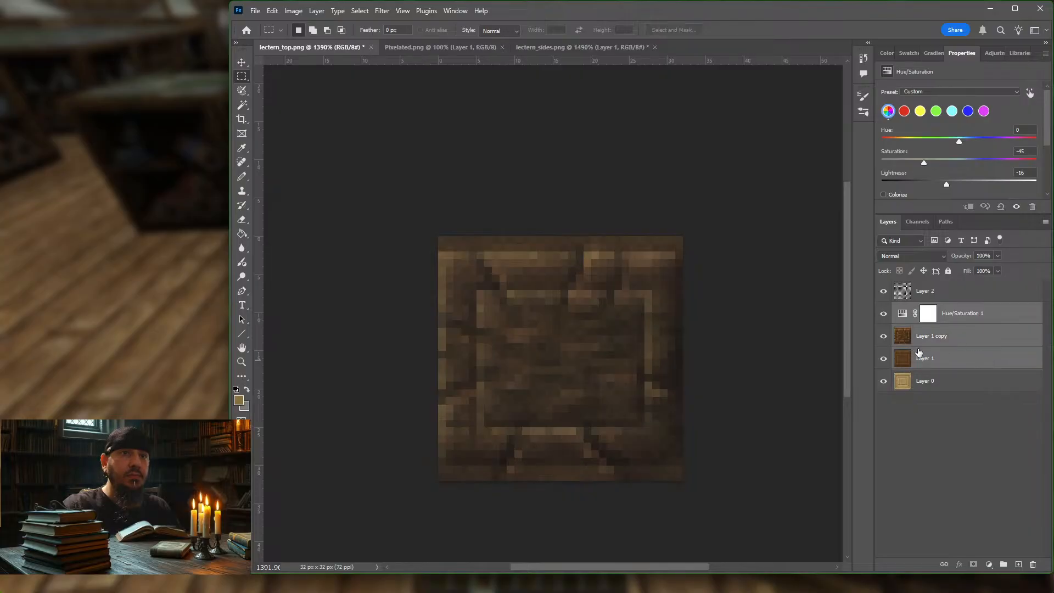
left_click(997, 322)
left_click(996, 339, "shift")
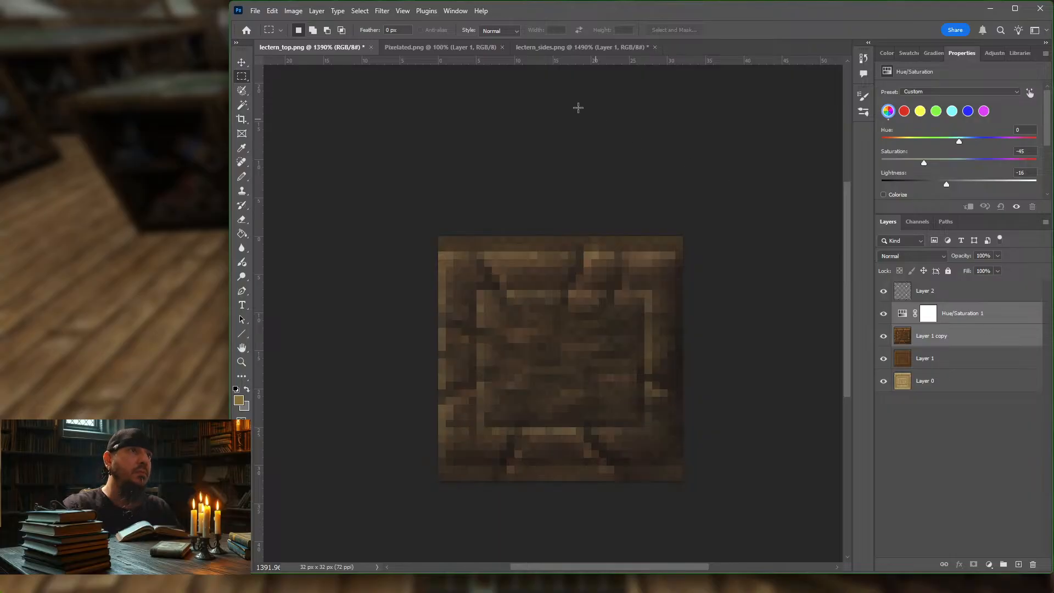
left_click(555, 47)
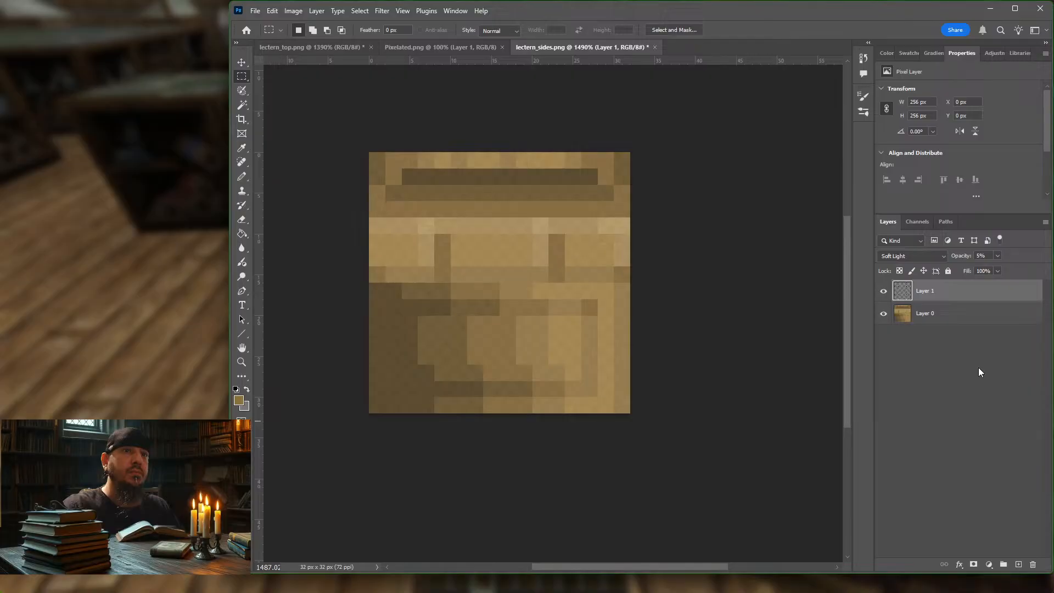
left_click(977, 323)
key("ctrl+v")
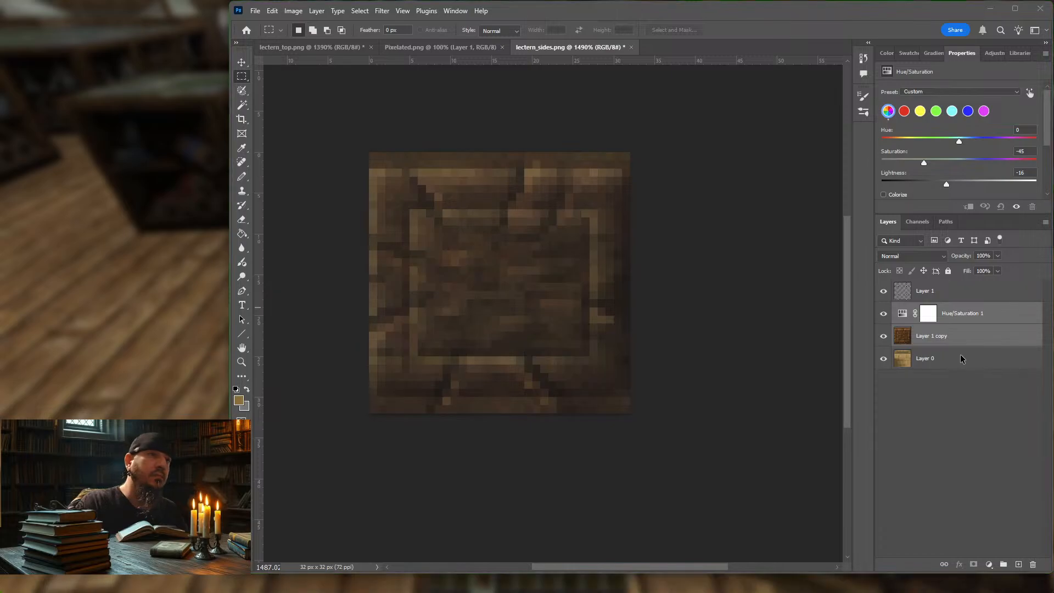
Step: Export the texture with Save for Web as lectern_sides.png in the block folder, replacing the existing file
key("ctrl+alt+shift+s")
key("Return")
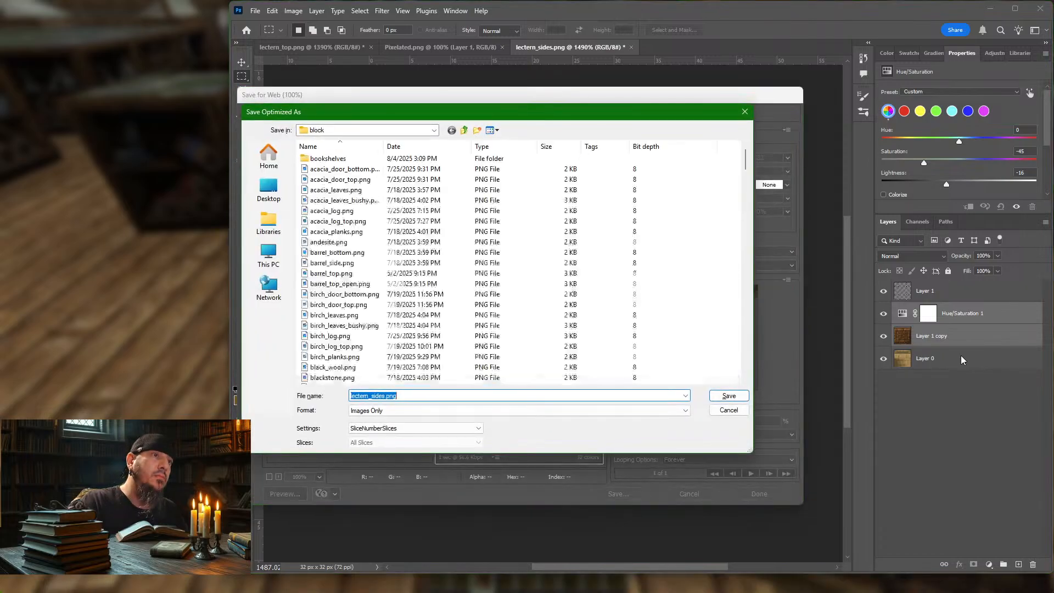
key("Return")
key("Return")
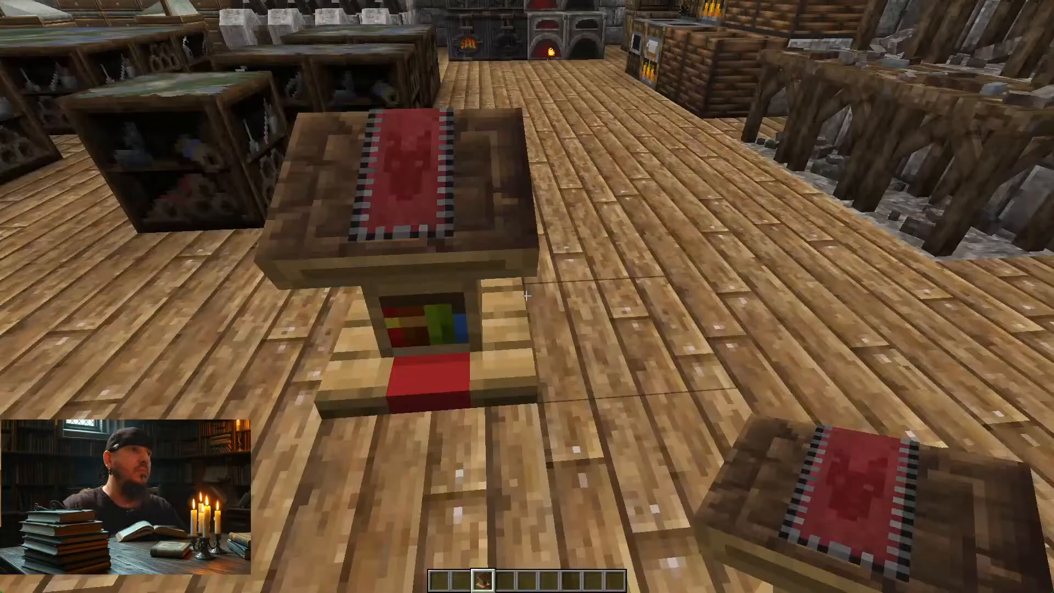
Step: Switch to Minecraft, reload the resource packs and examine the lectern's retextured sides from the front, sides and back
key("d")
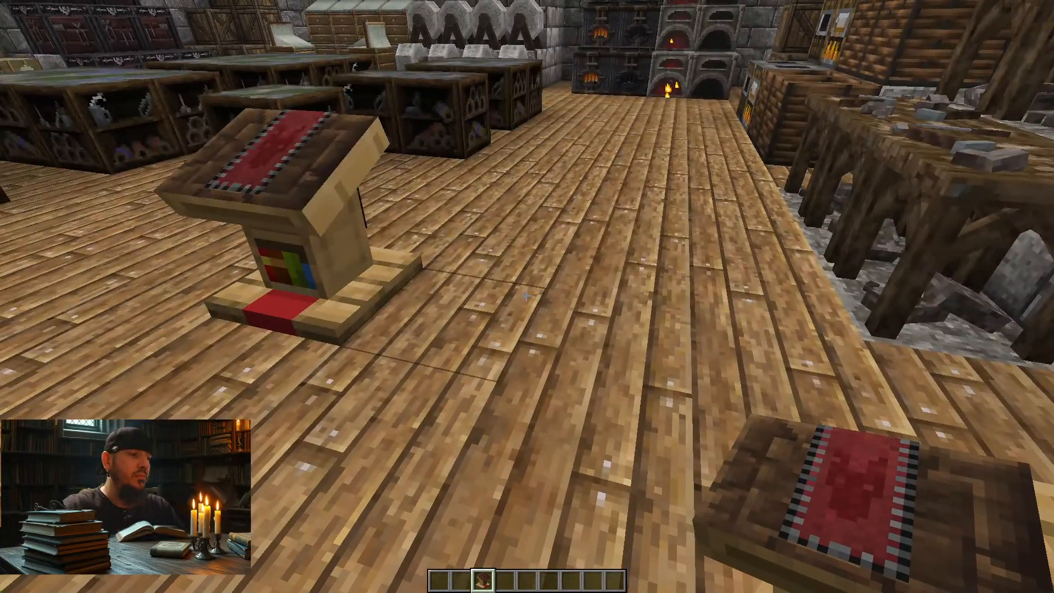
key("F3+t")
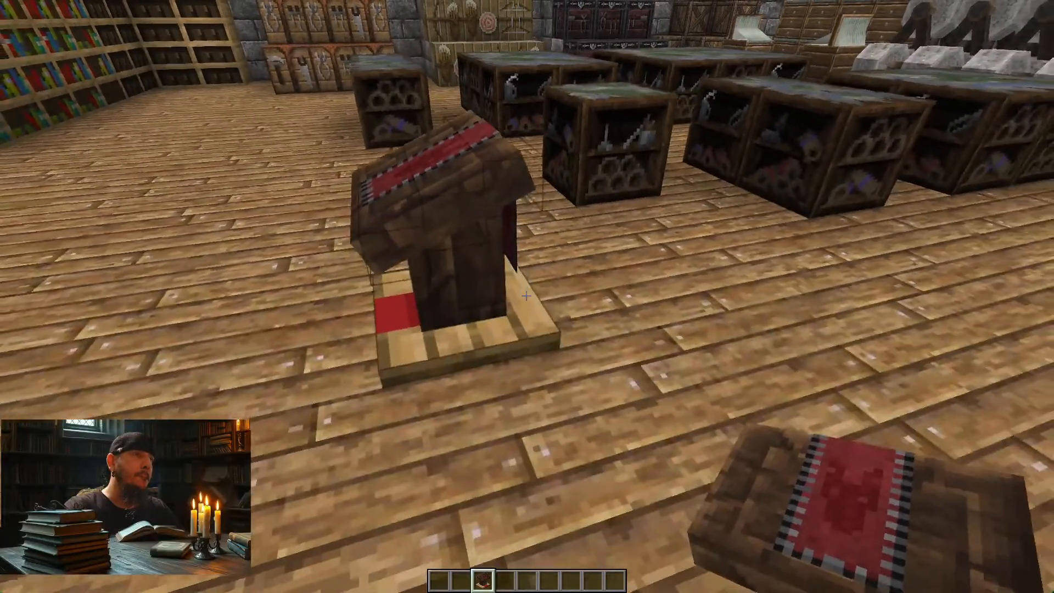
key("a")
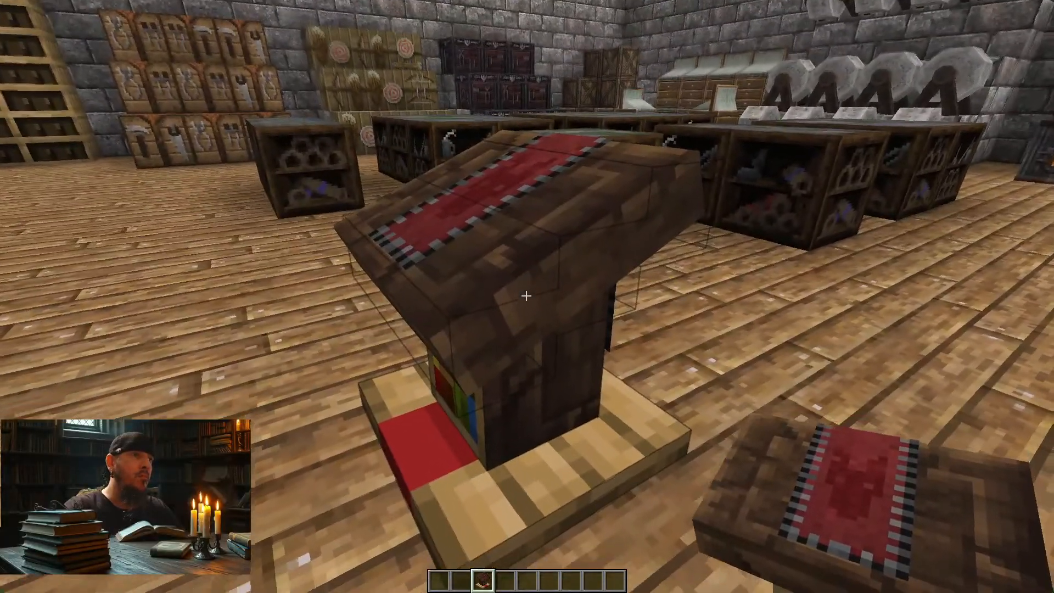
key("a")
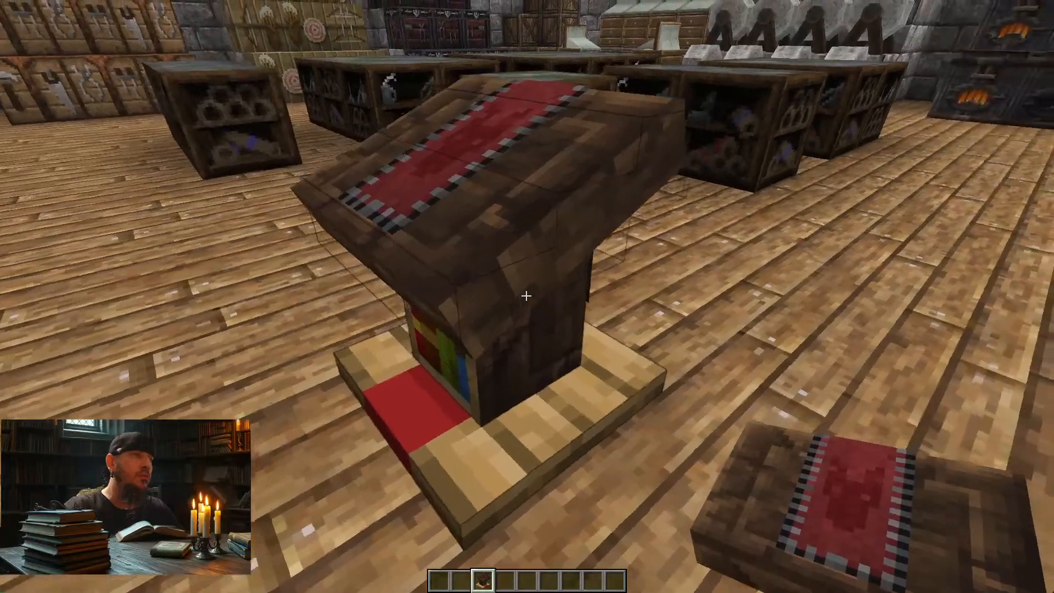
key("a")
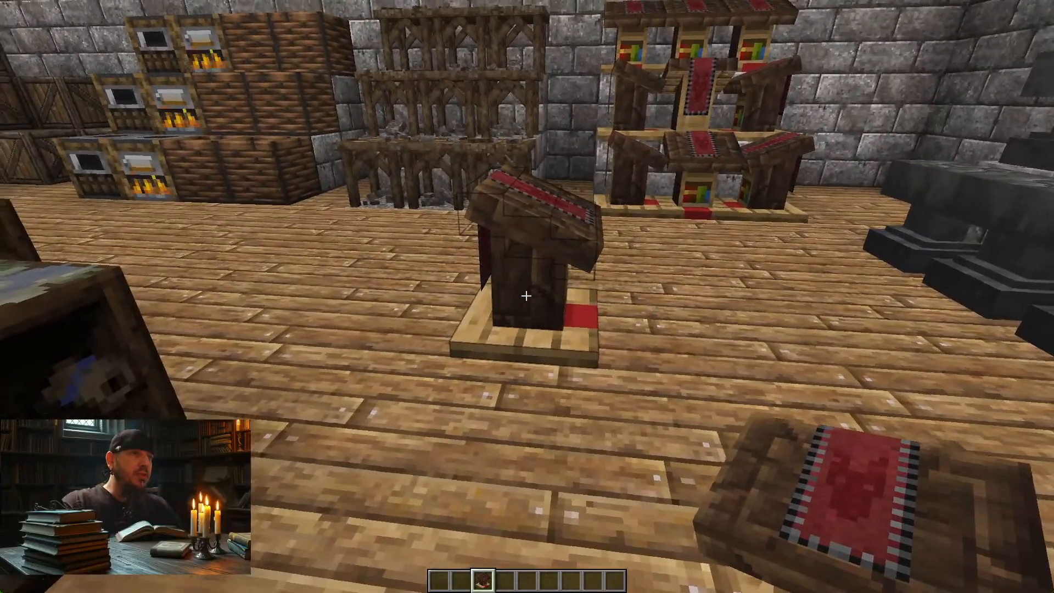
key("d")
key("d")
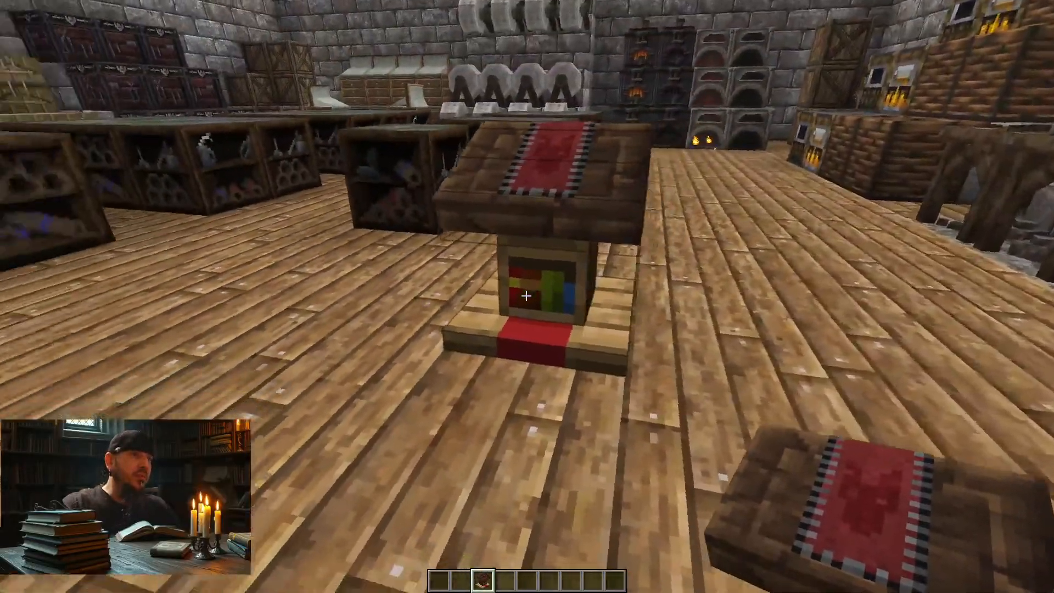
key("d")
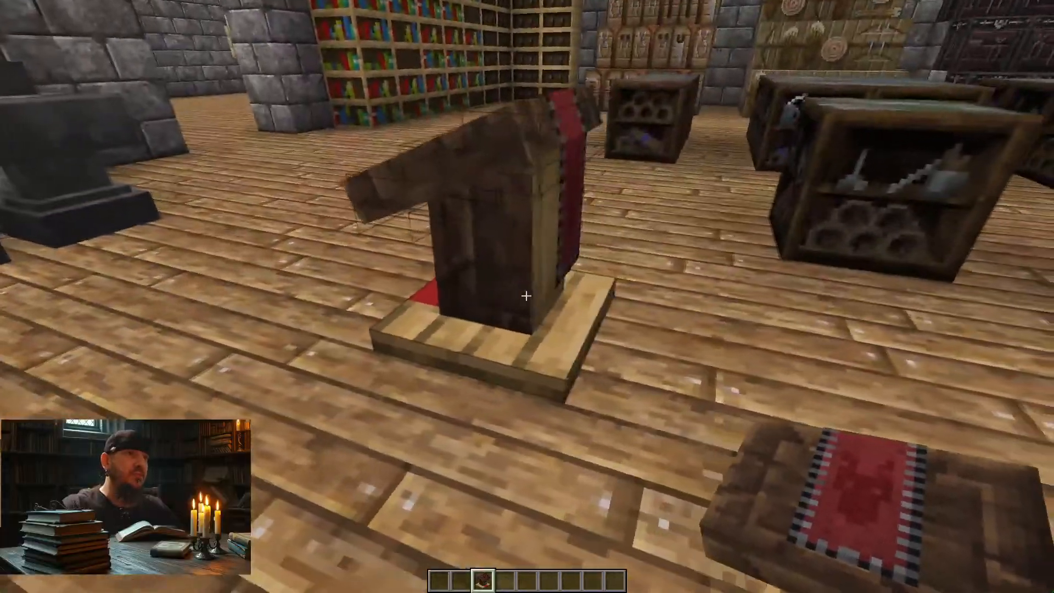
key("a")
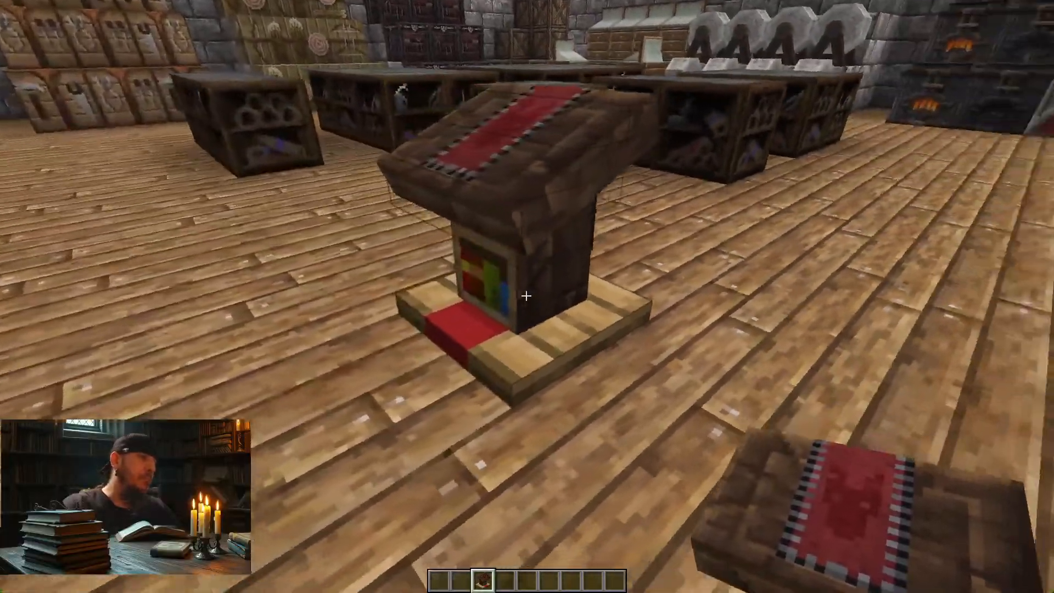
key("s")
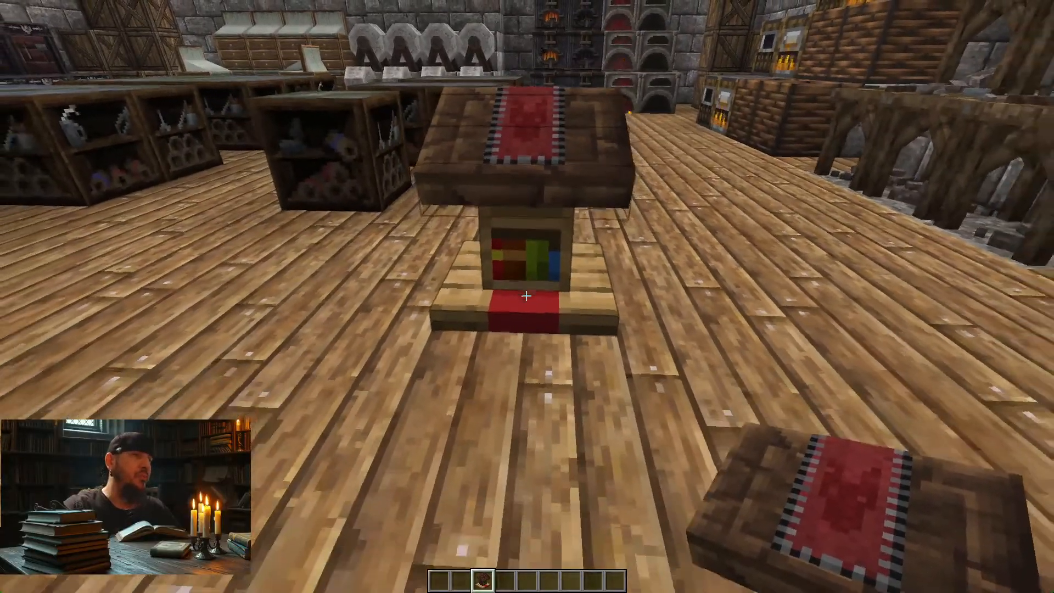
Step: Walk around the single lectern and examine its dark top and sides against the unpainted front and base, alongside the stacked lecterns
key("a")
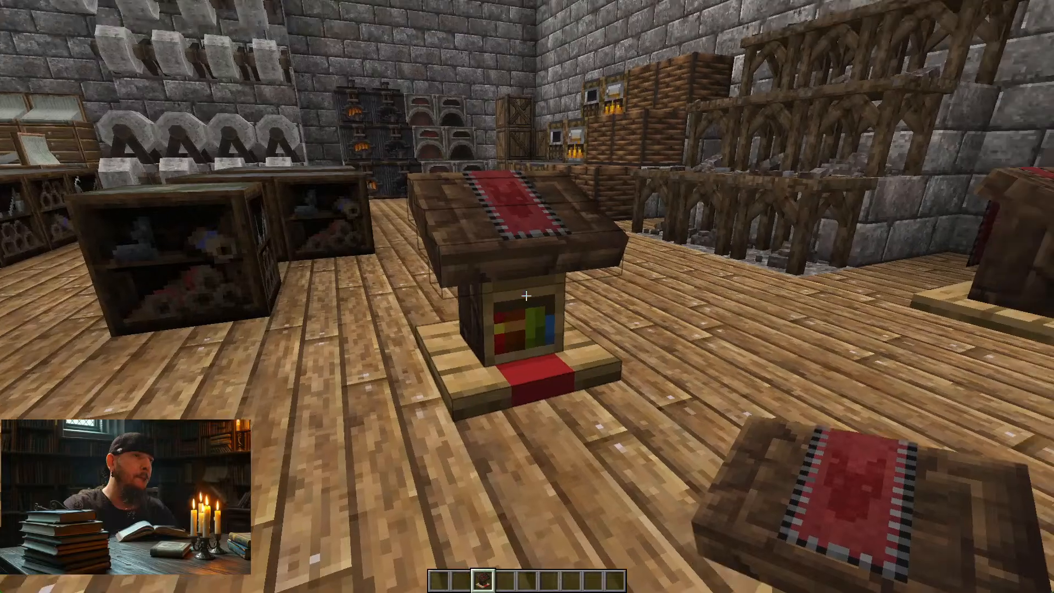
key("s")
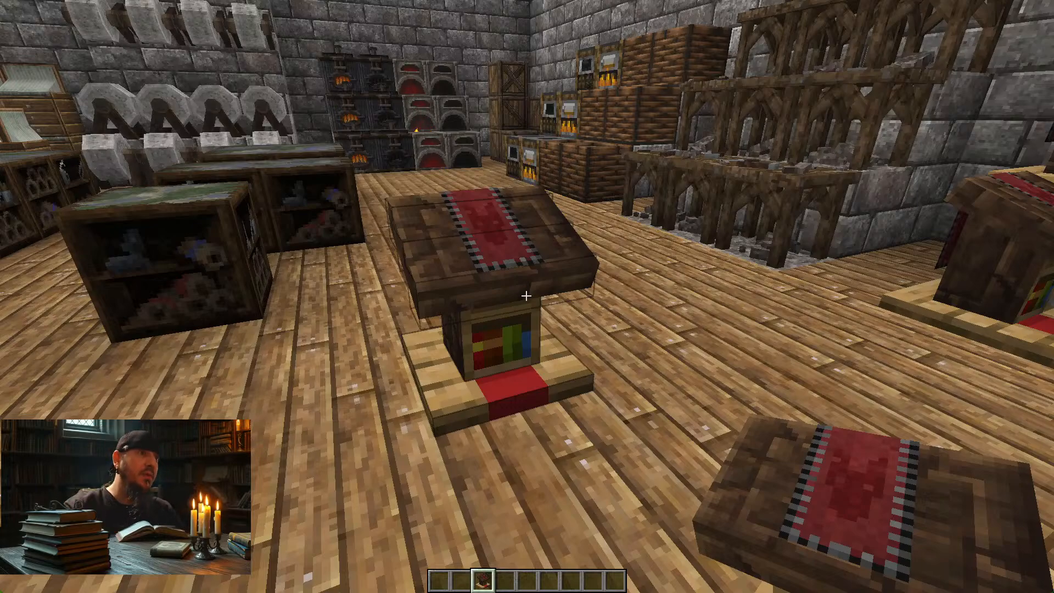
key("w")
key("a")
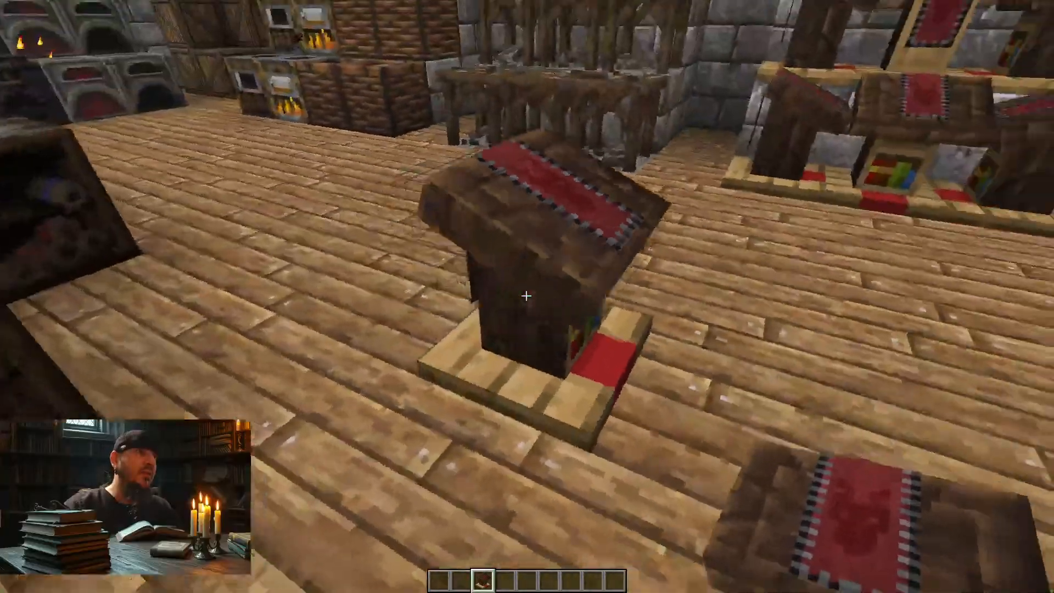
key("s")
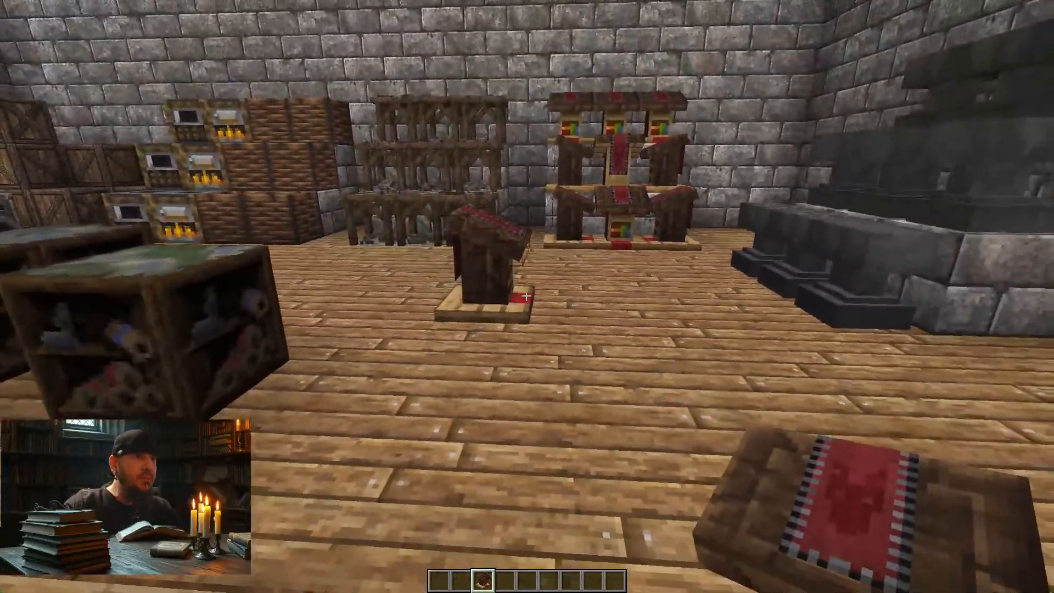
key("w")
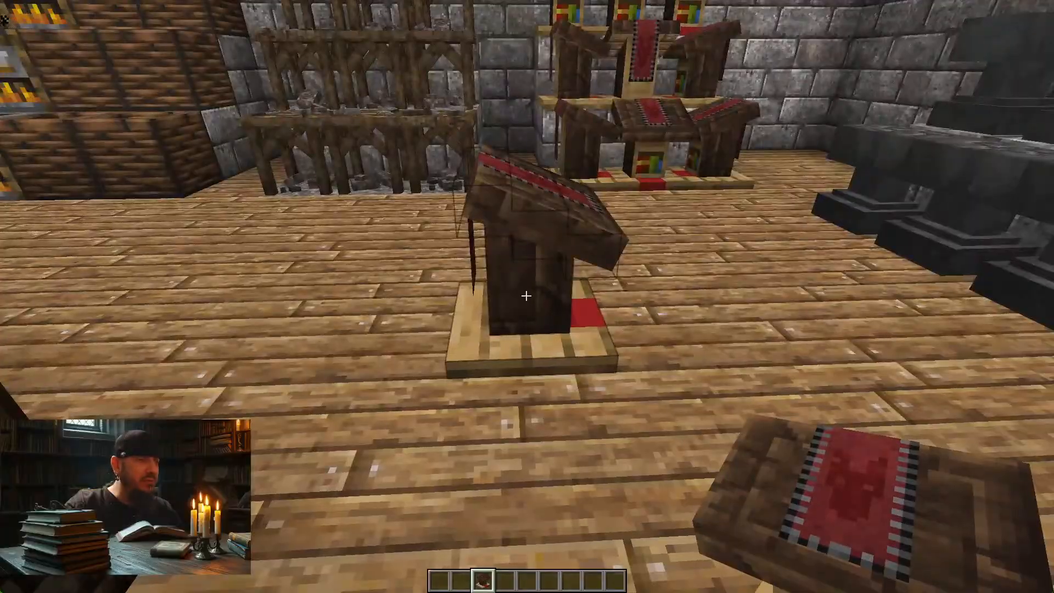
key("d")
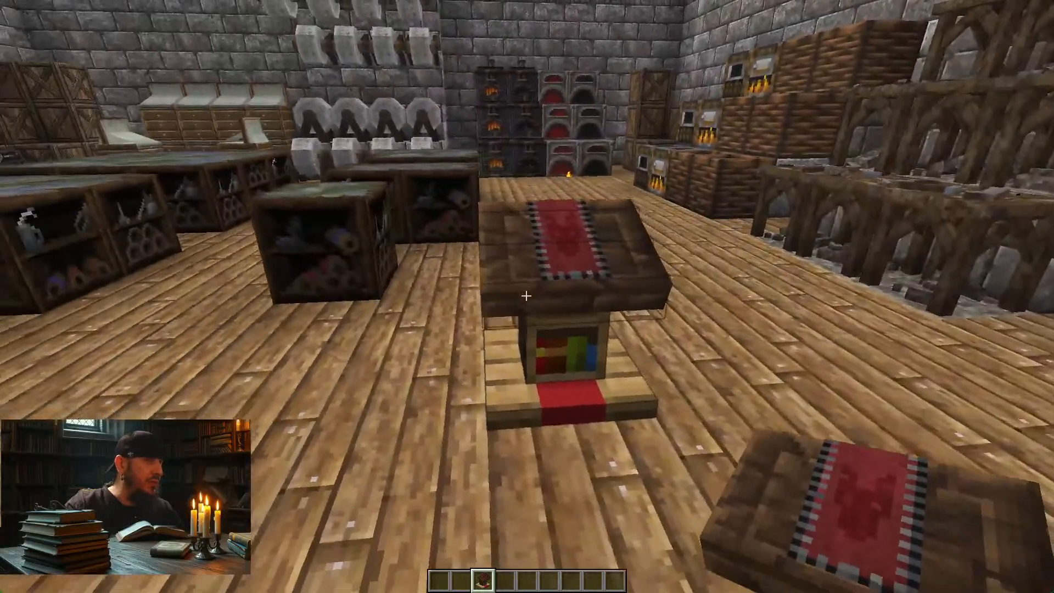
key("a")
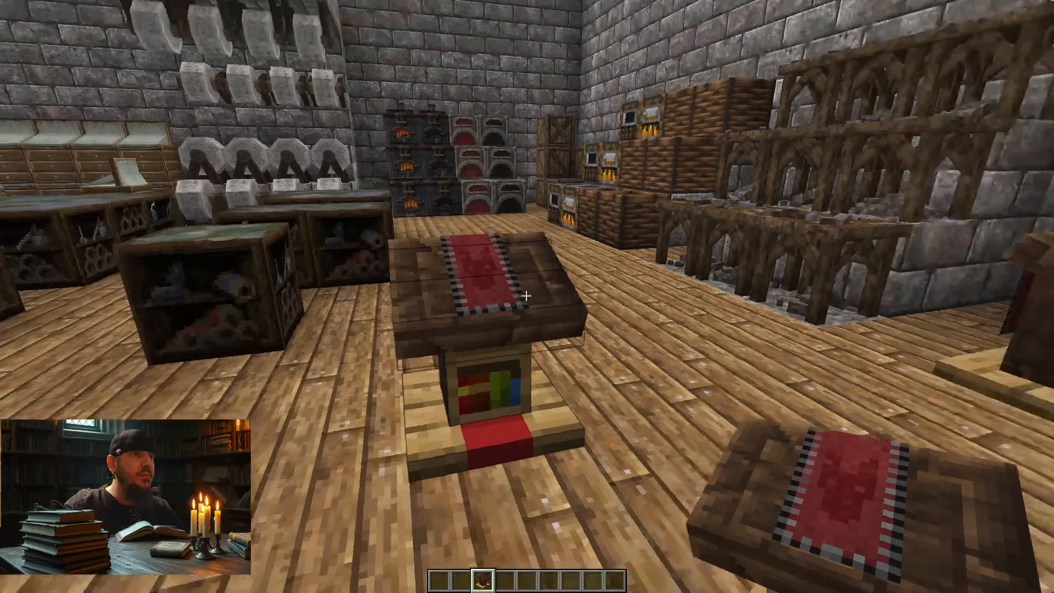
key("d")
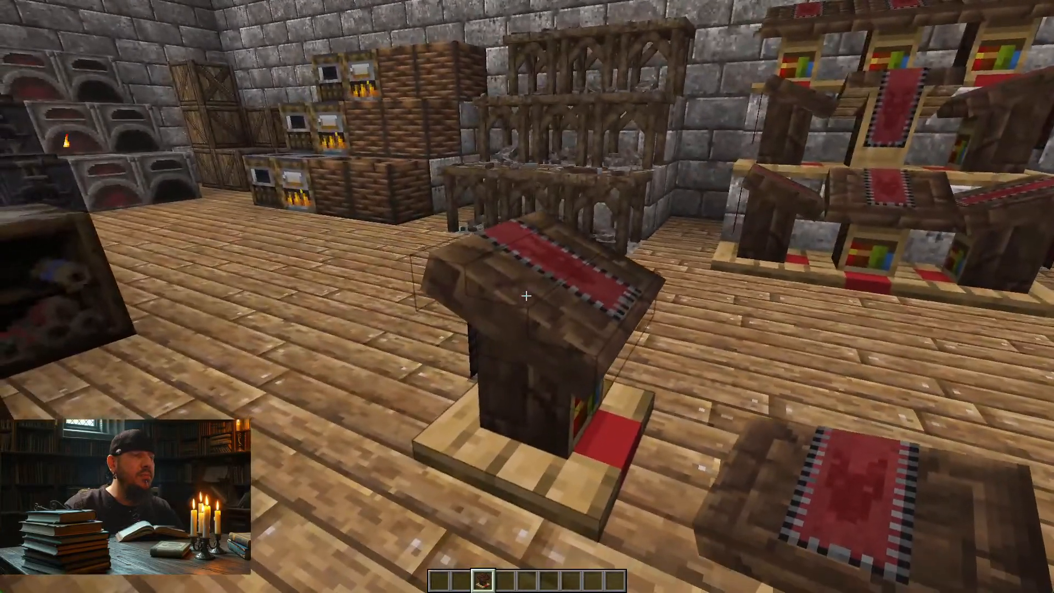
key("d")
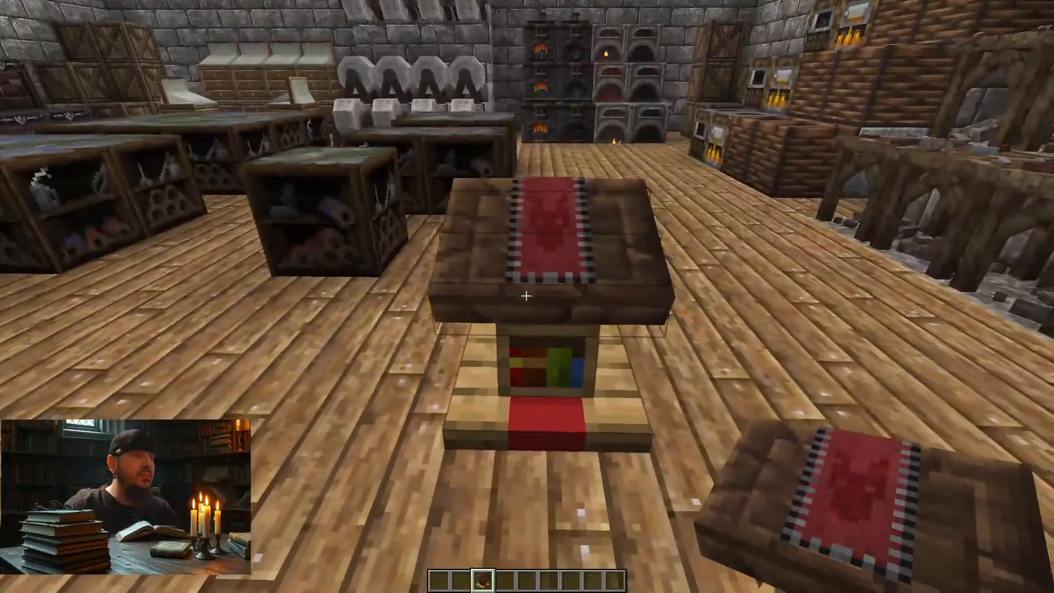
key("d")
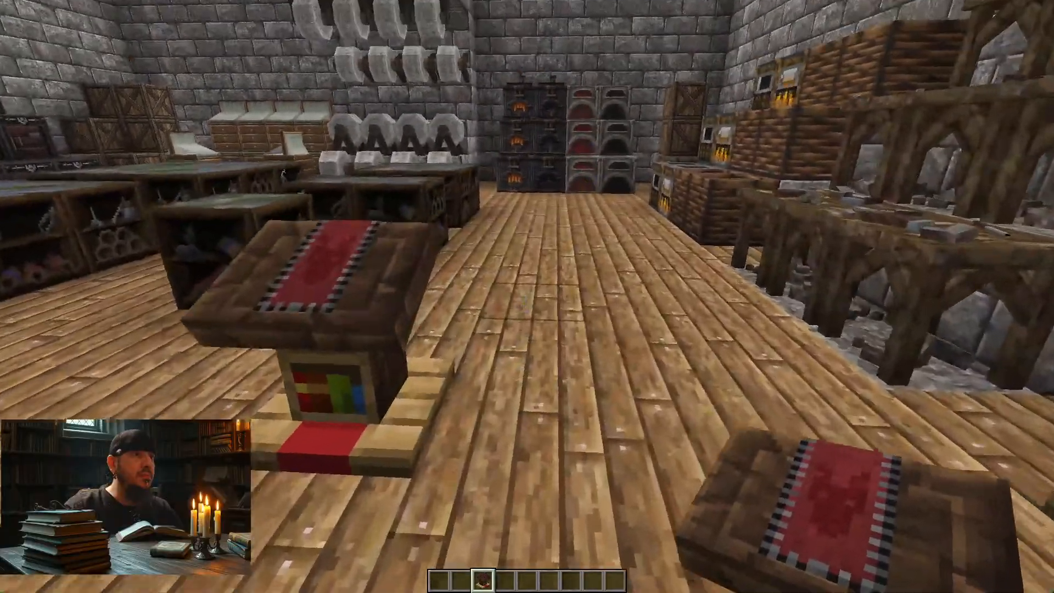
key("d")
key("s")
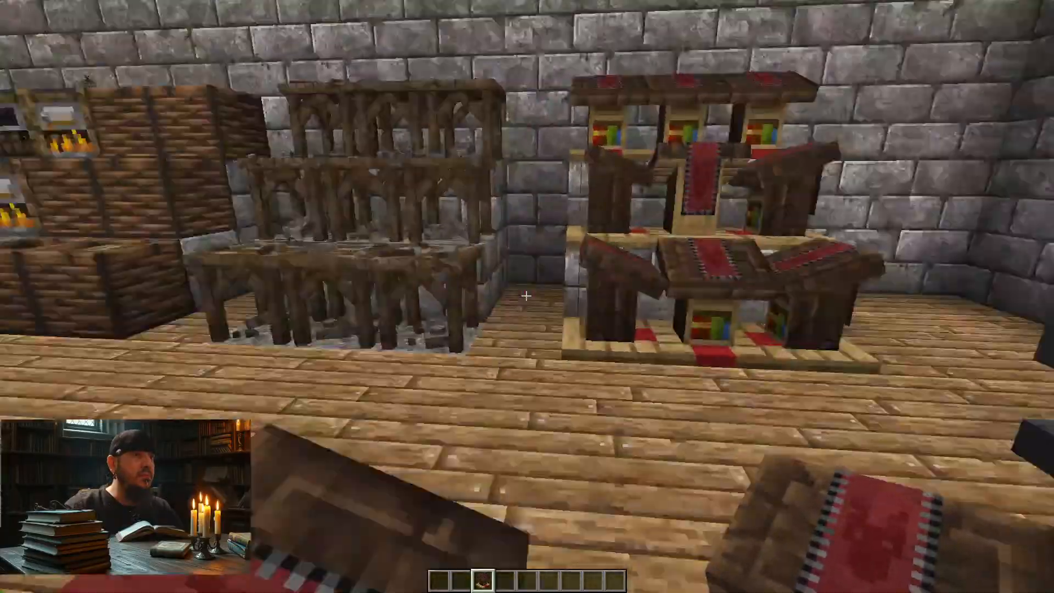
Step: Switch to the lectern model in Blockbench and examine the pedestal's west face and its UV area on the side texture
key("alt+Tab")
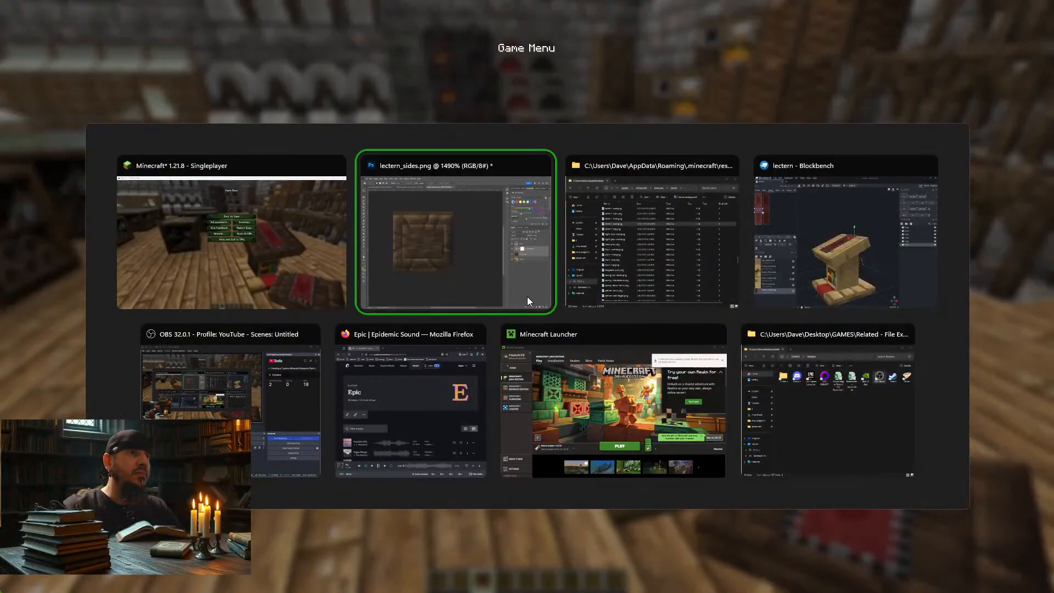
key("alt+Tab")
key("alt+Tab")
left_click_drag(650, 223, 806, 173)
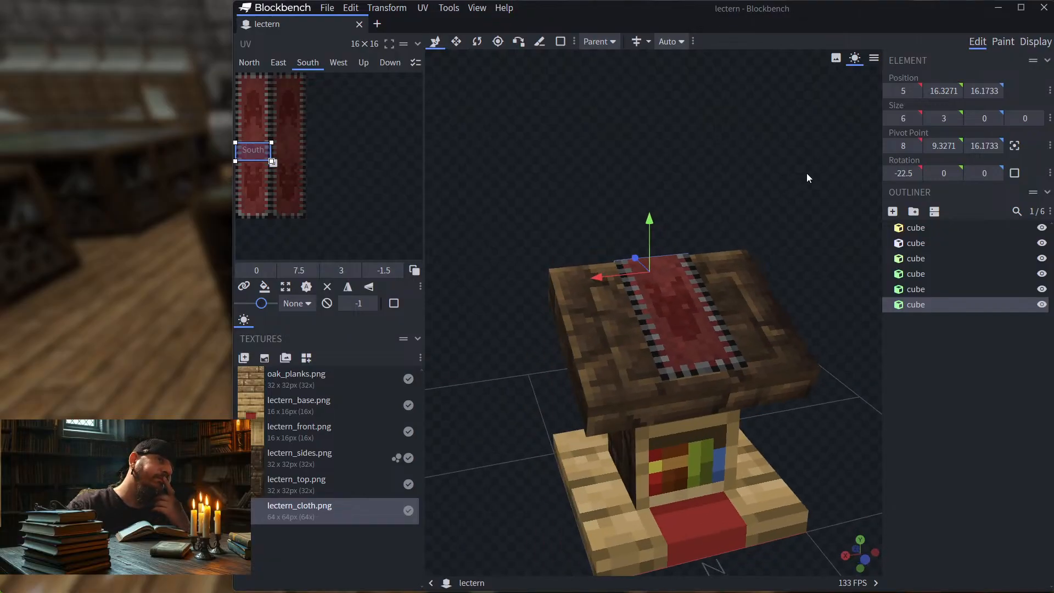
left_click_drag(806, 173, 677, 143)
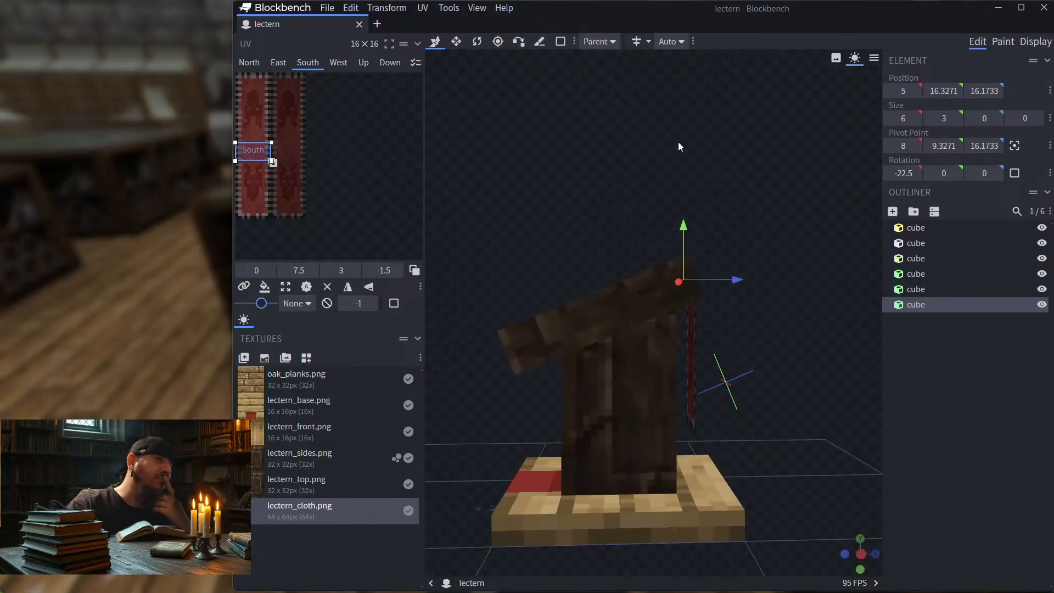
left_click_drag(813, 333, 912, 358)
left_click_drag(838, 387, 691, 368)
left_click_drag(831, 333, 690, 434)
left_click(670, 418)
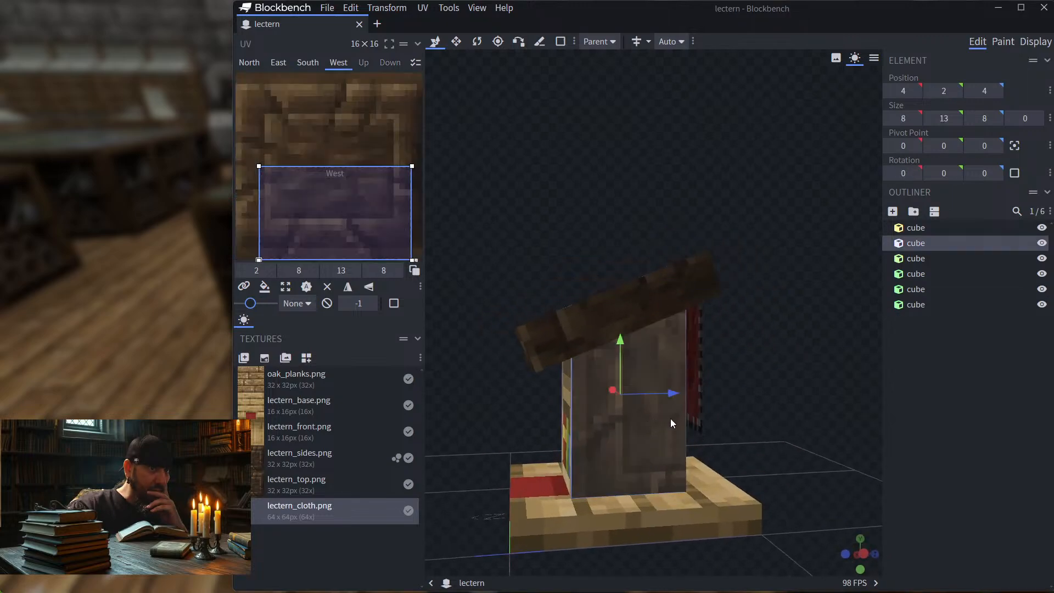
left_click_drag(721, 400, 827, 392)
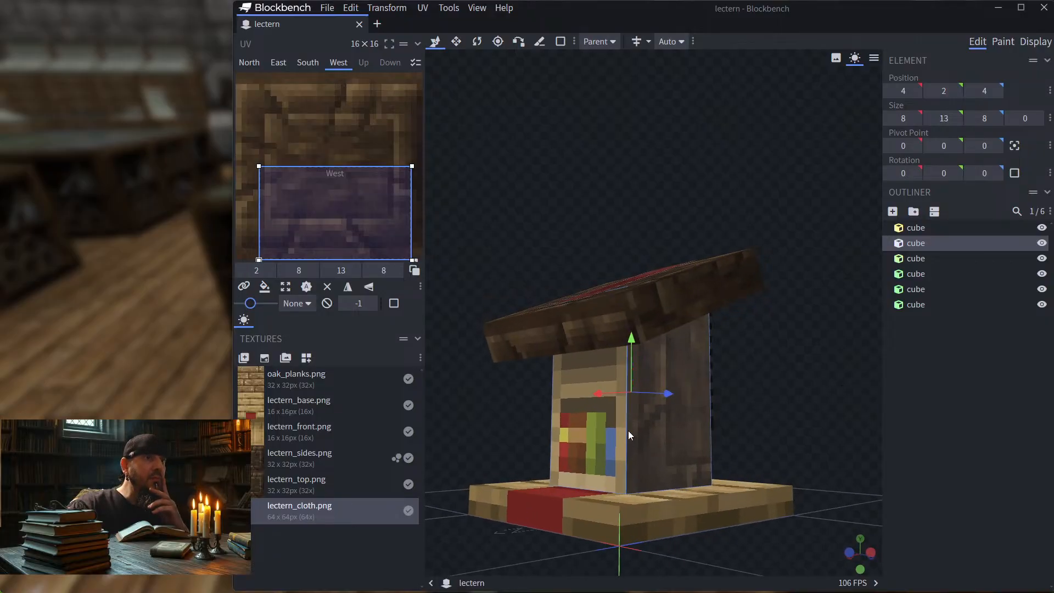
Step: Compare the UV mapping of the pedestal's north bookshelf face with that of its west side face
left_click(601, 435)
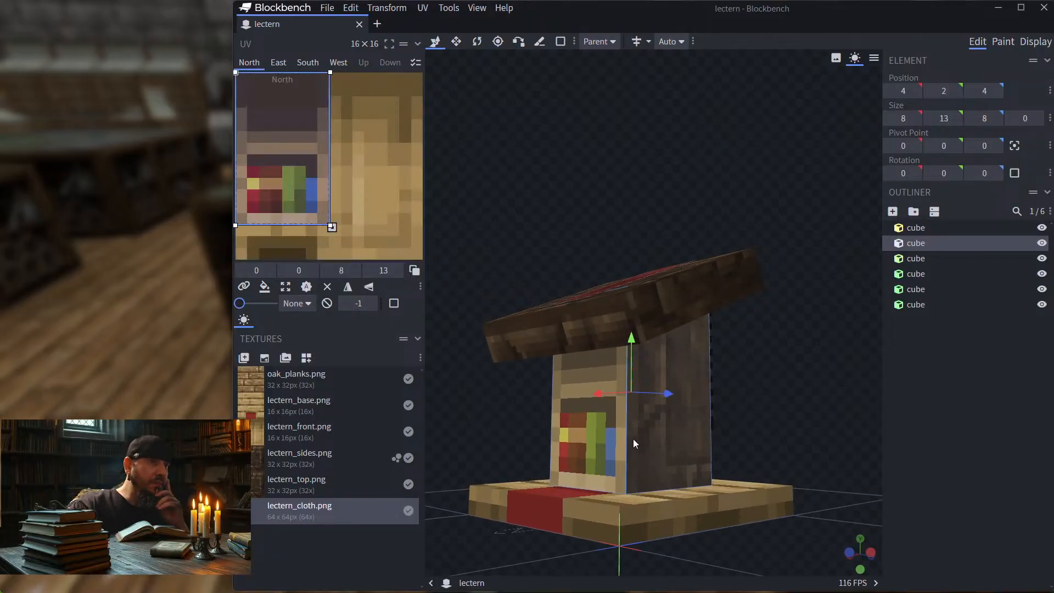
left_click(685, 426)
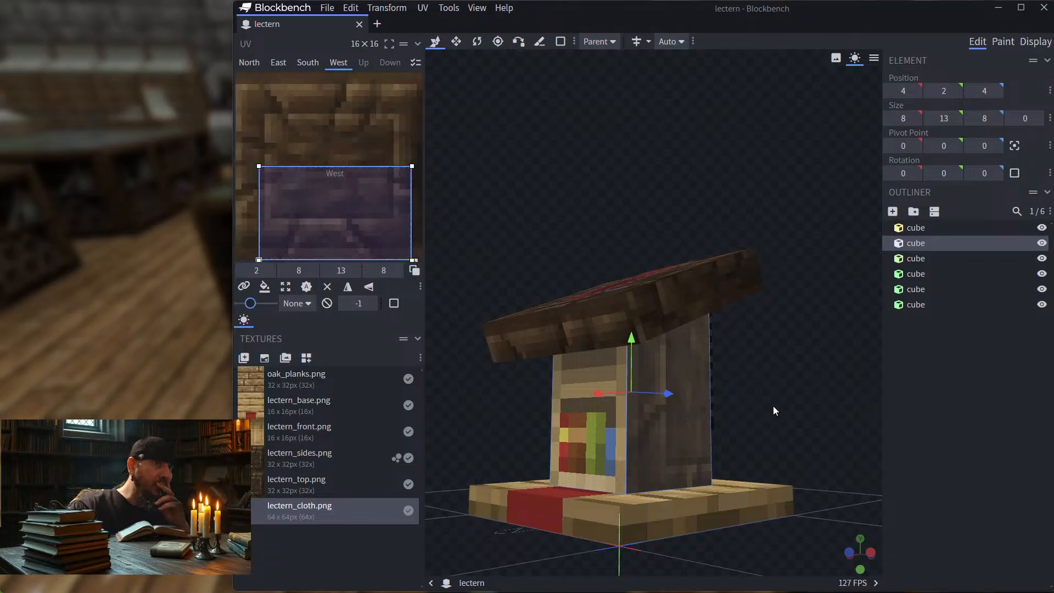
left_click_drag(769, 409, 844, 390)
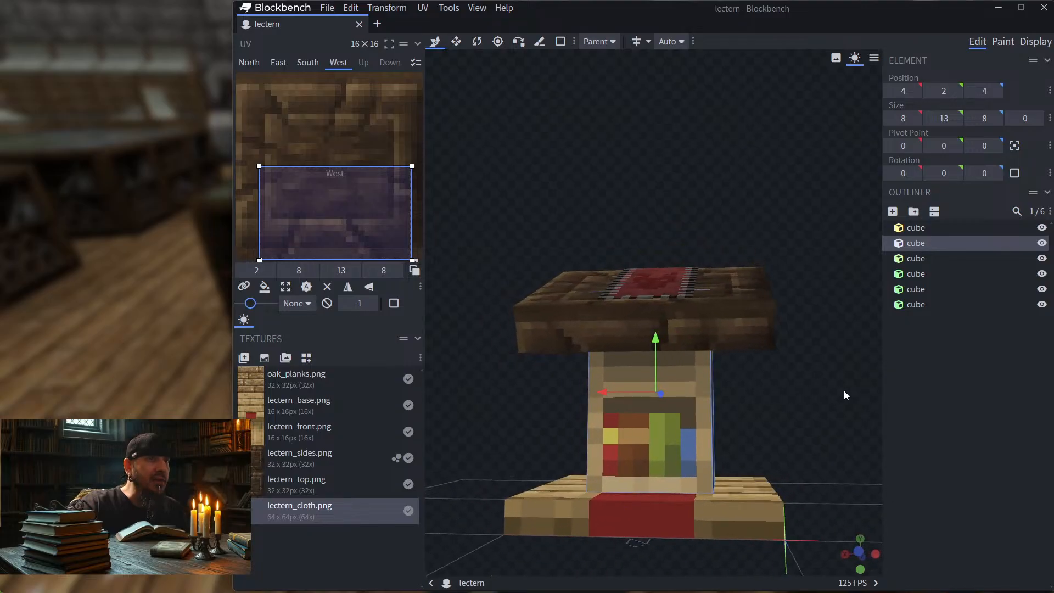
left_click(675, 442)
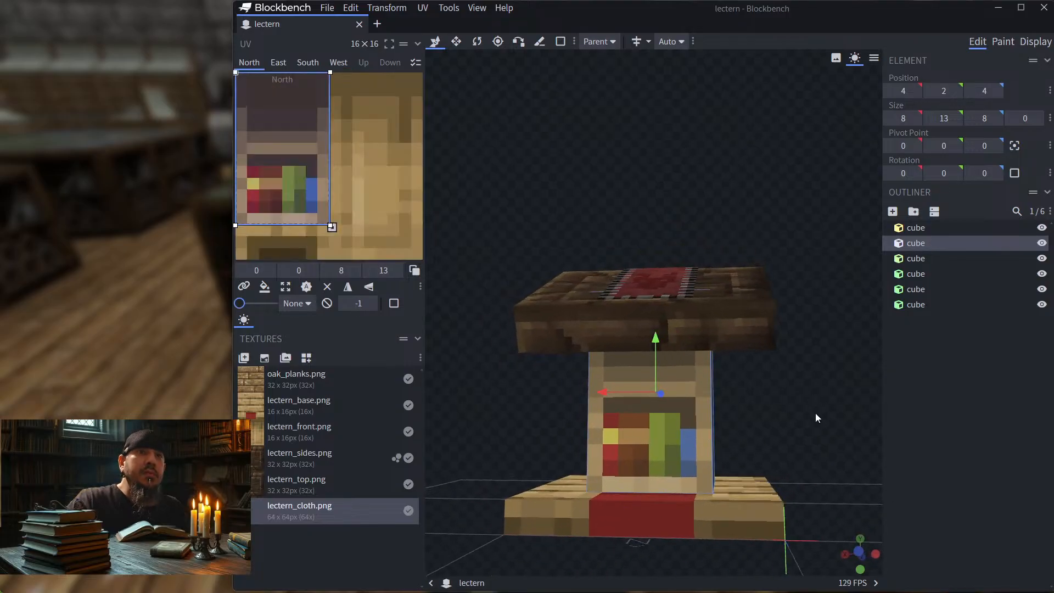
left_click_drag(815, 413, 746, 414)
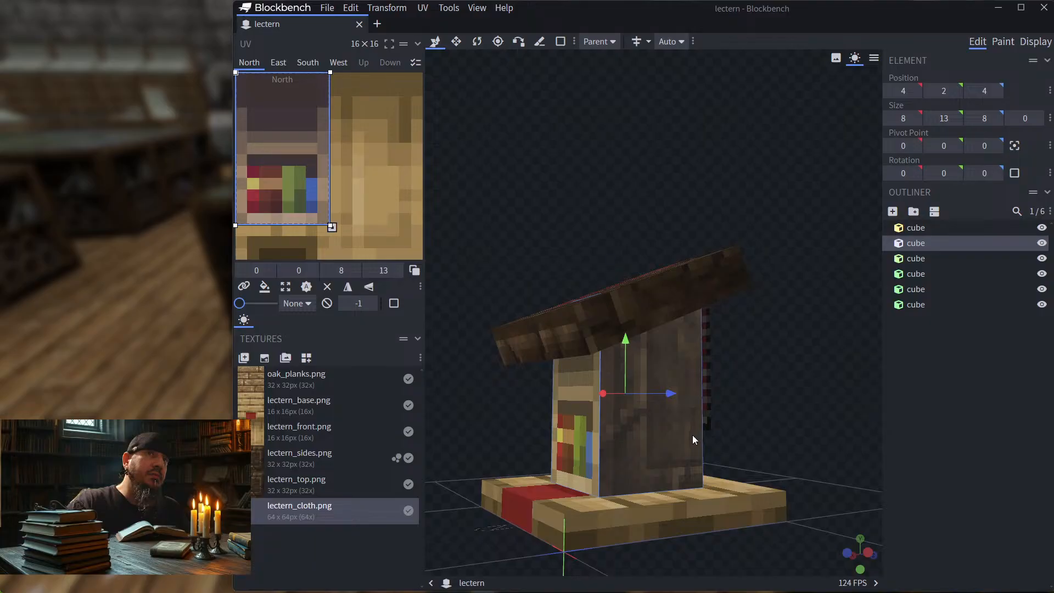
left_click(658, 438)
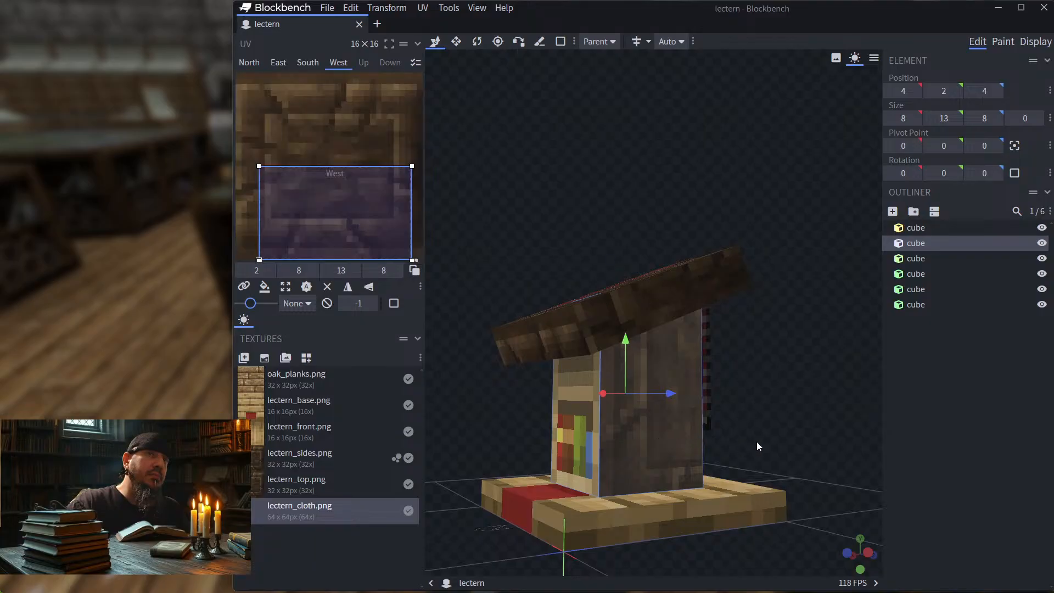
left_click_drag(766, 424, 827, 431)
left_click(700, 448)
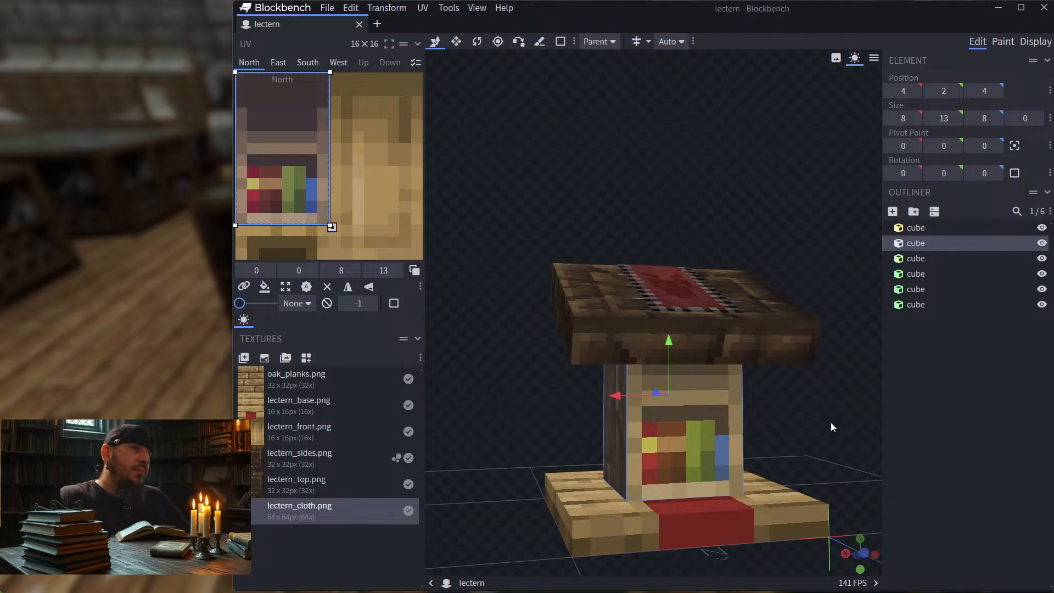
Step: Inspect the lectern_front.png, lectern_sides.png and lectern_top.png texture entries against the model's front and side, leaving lectern_sides.png selected
left_click_drag(831, 422, 805, 413)
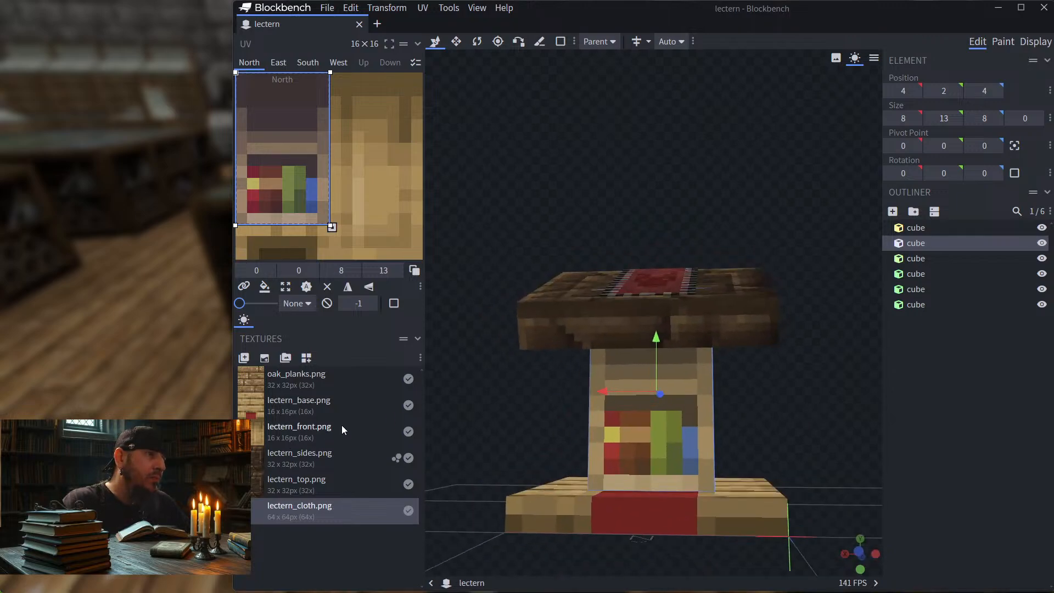
left_click(294, 432)
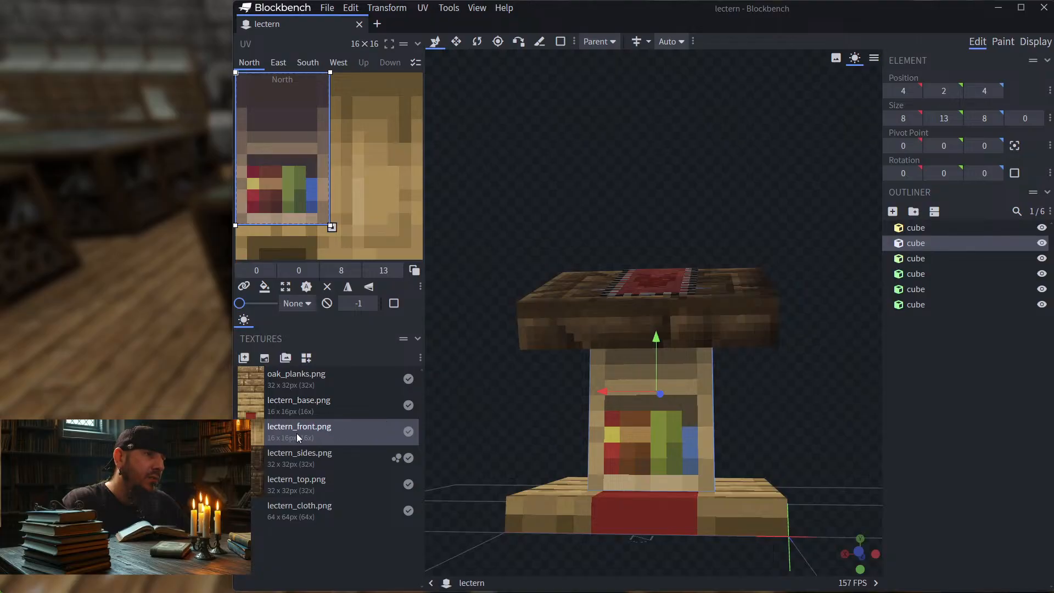
left_click_drag(478, 416, 565, 425)
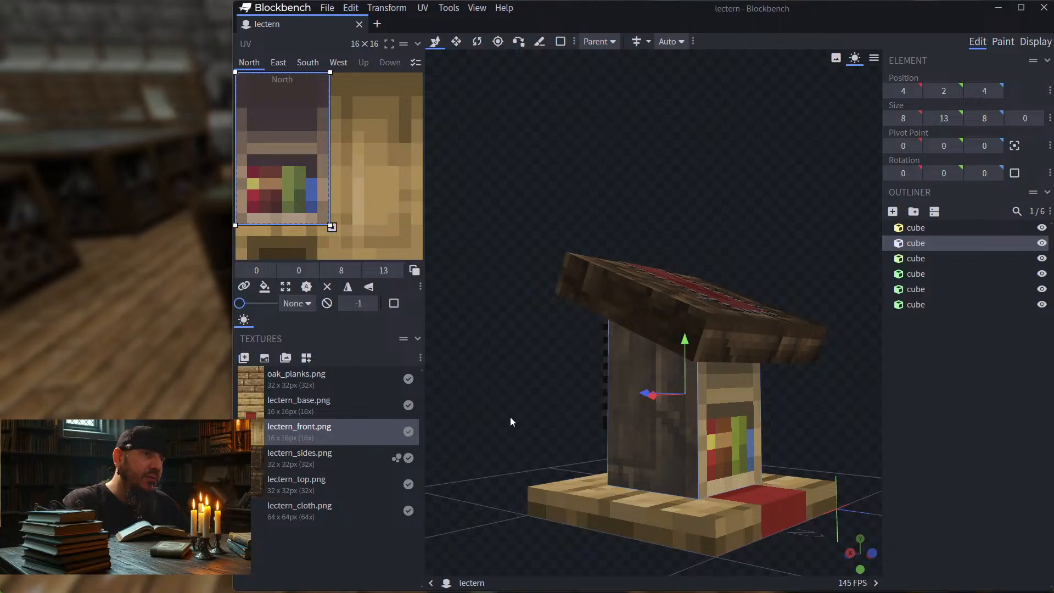
left_click_drag(509, 418, 469, 417)
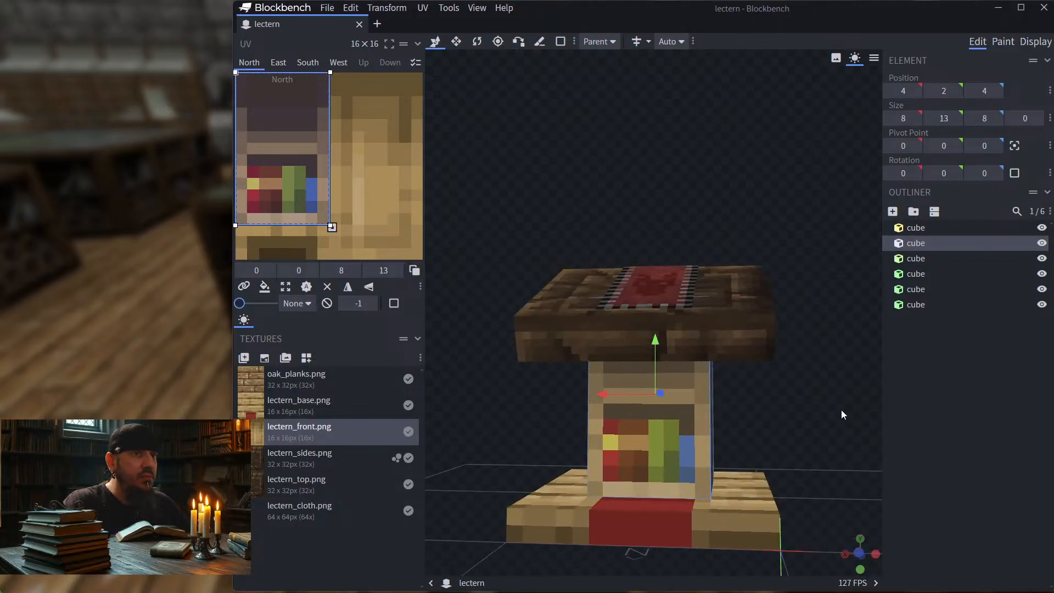
mouse_move(839, 414)
left_mouse_down()
mouse_move(760, 416)
mouse_move(807, 419)
mouse_move(823, 463)
mouse_move(901, 365)
mouse_move(835, 420)
left_mouse_up()
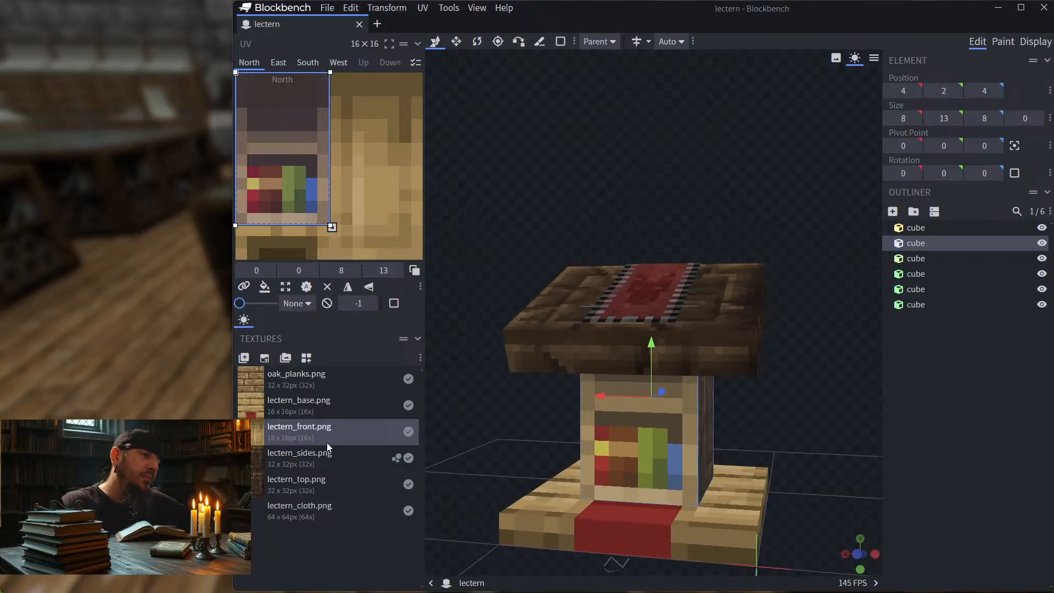
left_click(331, 457)
left_click(340, 484)
left_click(348, 460)
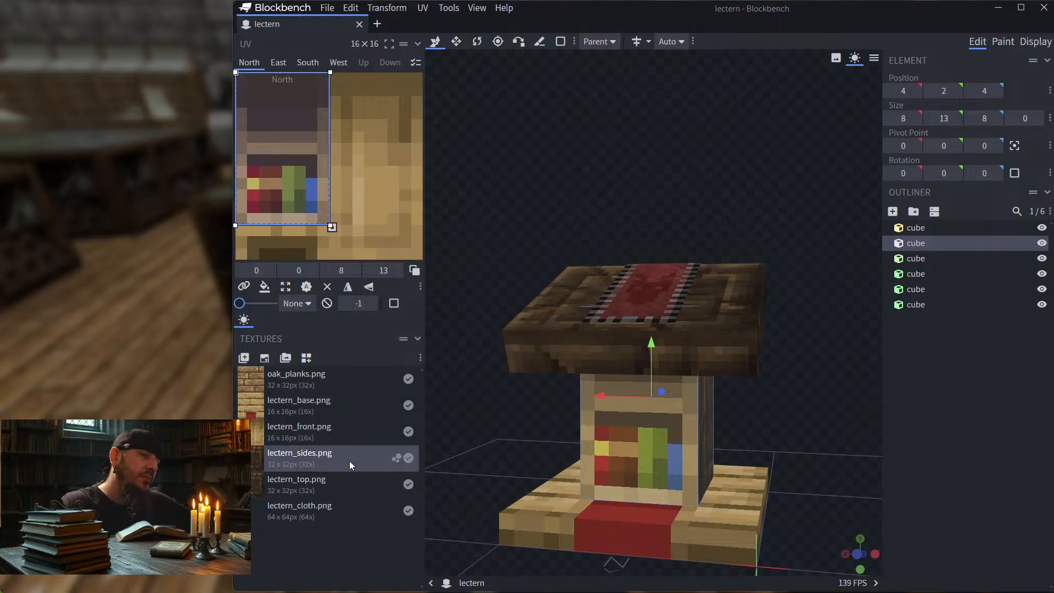
Step: Examine the textured lectern model from above, below, the front and both sides to judge how the wood meets the front
left_click_drag(794, 440, 838, 466)
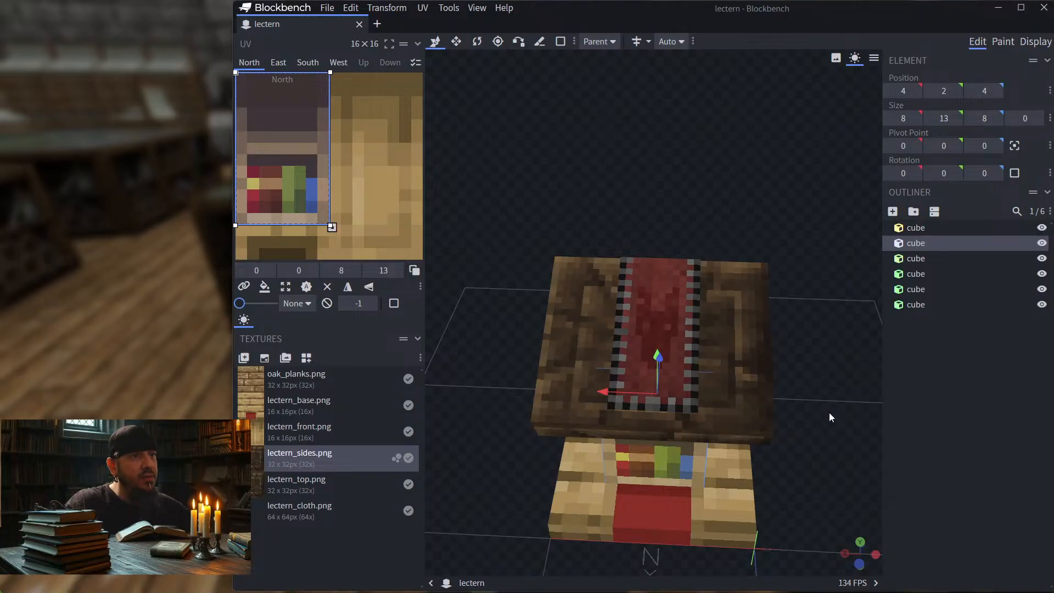
mouse_move(829, 417)
left_mouse_down()
mouse_move(720, 346)
mouse_move(713, 323)
mouse_move(718, 346)
mouse_move(822, 418)
mouse_move(894, 419)
mouse_move(828, 420)
left_mouse_up()
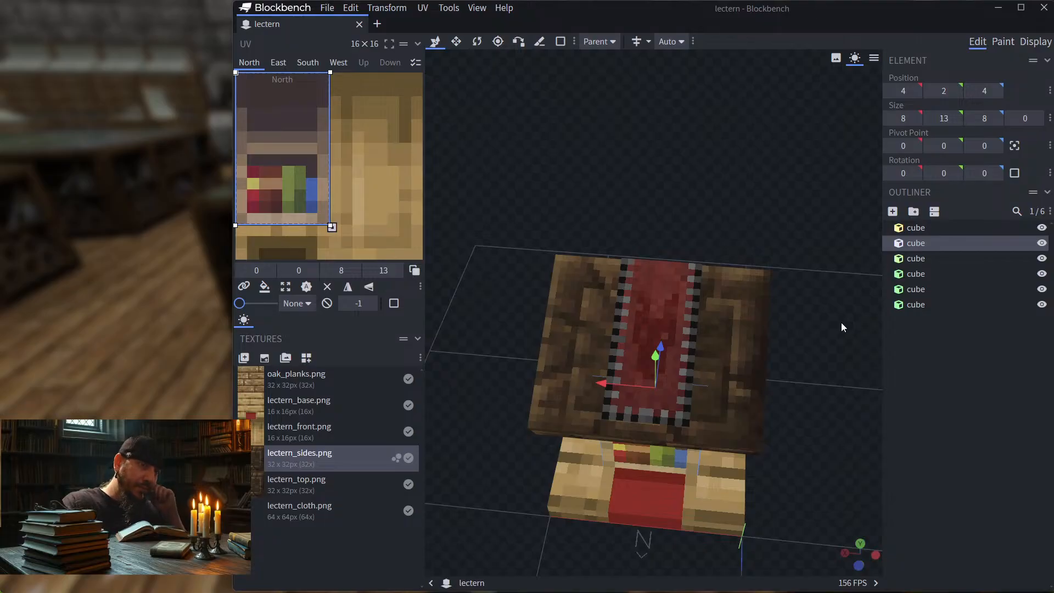
left_click_drag(841, 323, 756, 214)
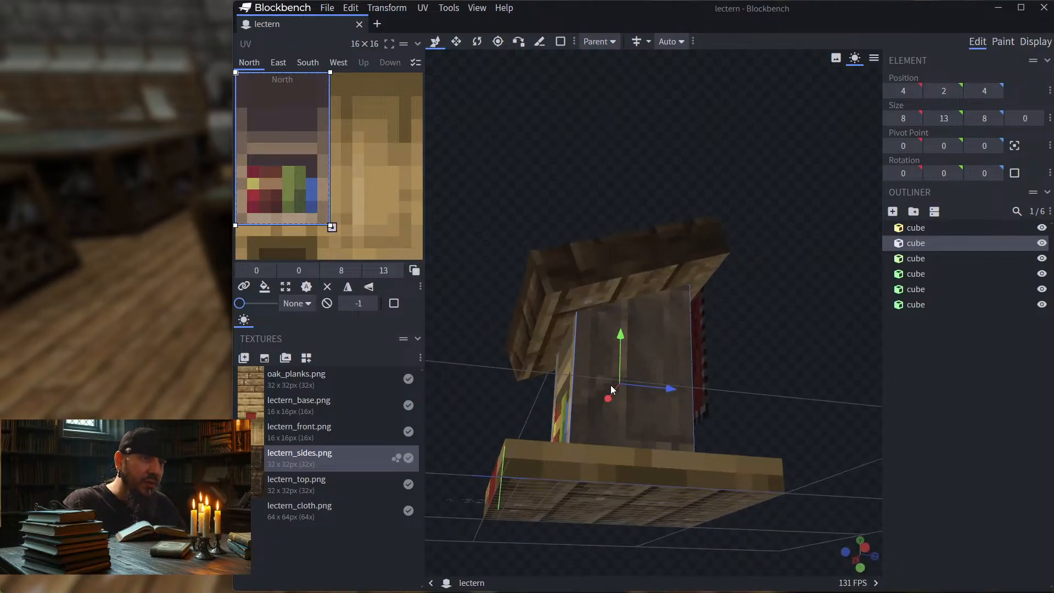
left_click_drag(610, 385, 743, 337)
left_click_drag(753, 340, 848, 347)
left_click_drag(837, 420, 725, 419)
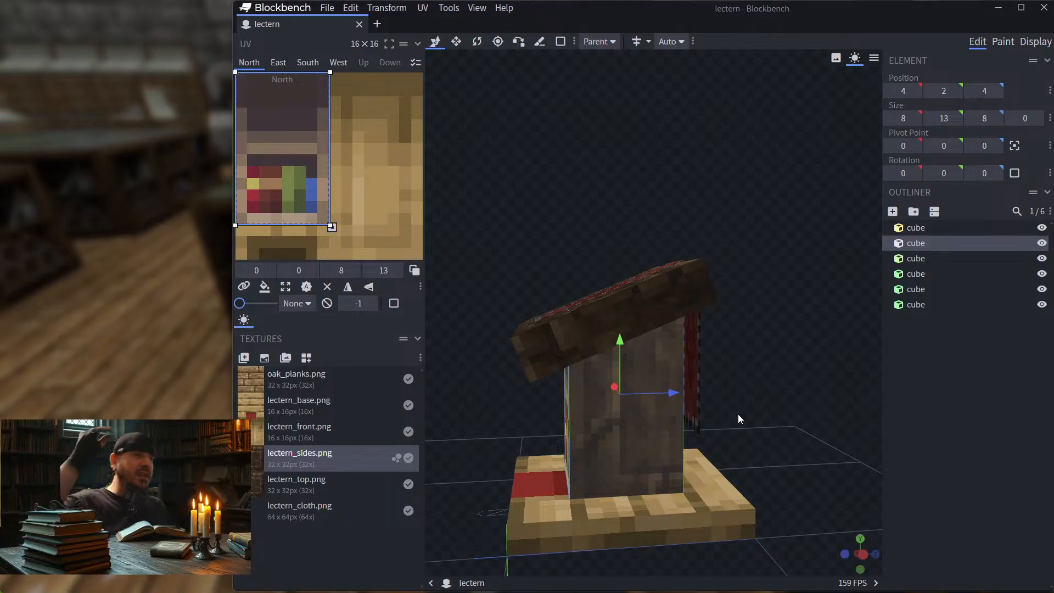
left_click_drag(737, 416, 817, 414)
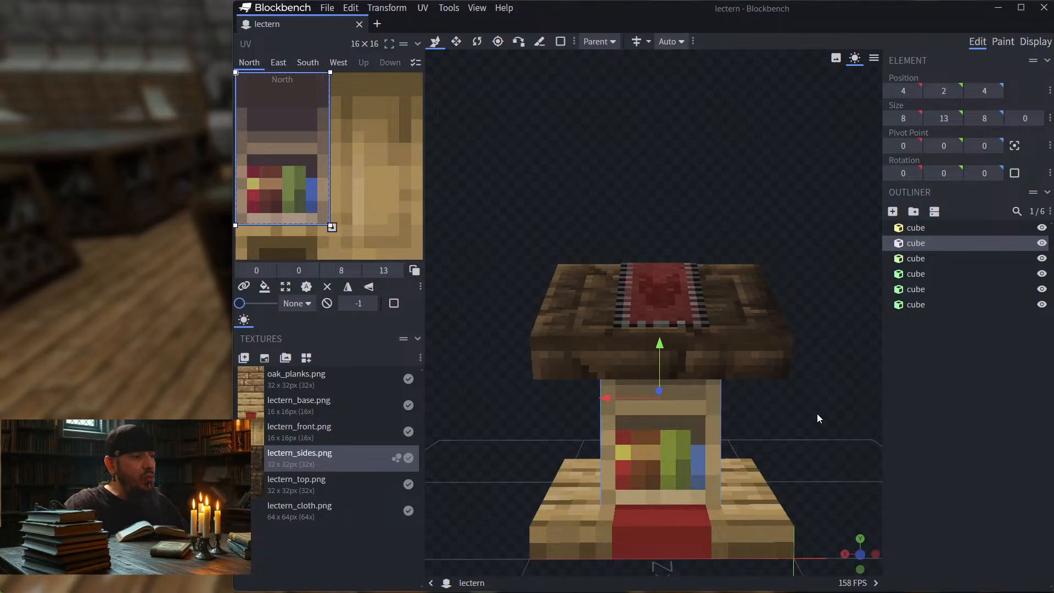
left_click_drag(817, 413, 697, 418)
left_click_drag(765, 424, 707, 429)
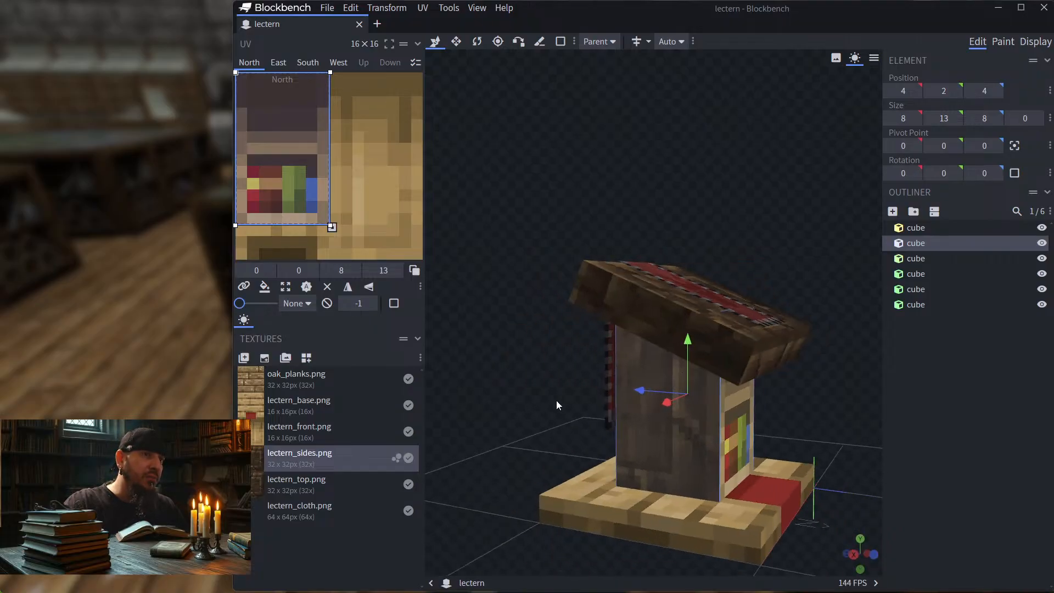
Step: Inspect the pedestal's sides and bookshelf front, and check the south face's UV area with the lectern_front.png texture selected
left_click_drag(557, 405, 567, 430)
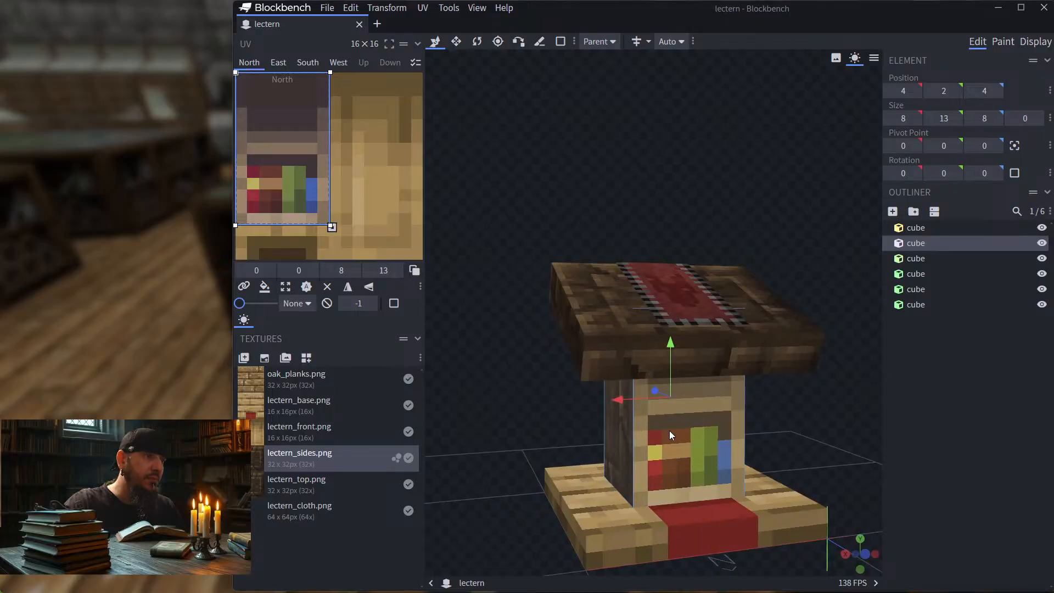
left_click_drag(753, 439, 709, 431)
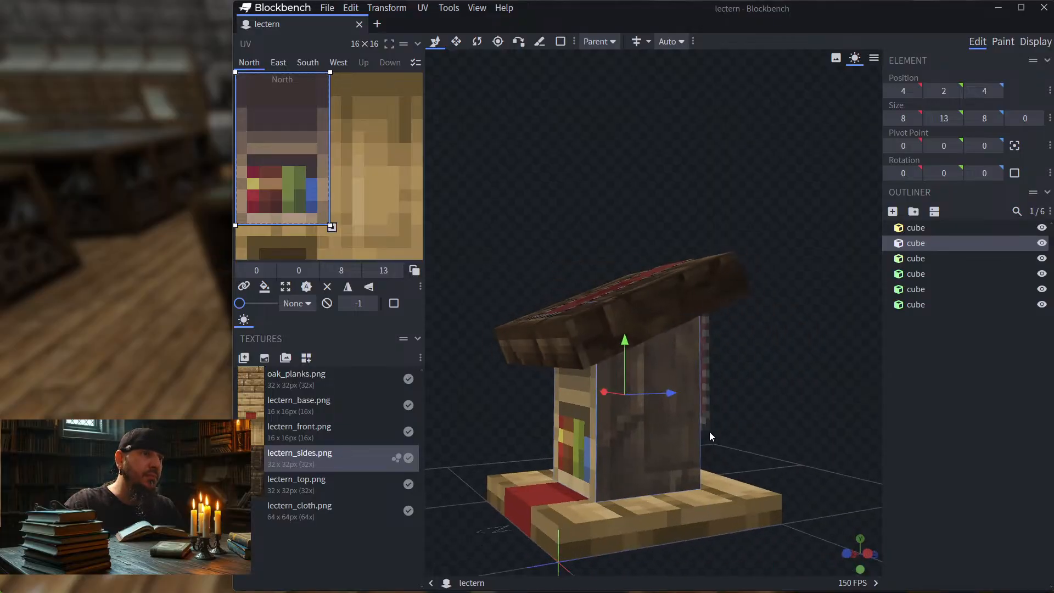
left_click(657, 437)
left_click(554, 439)
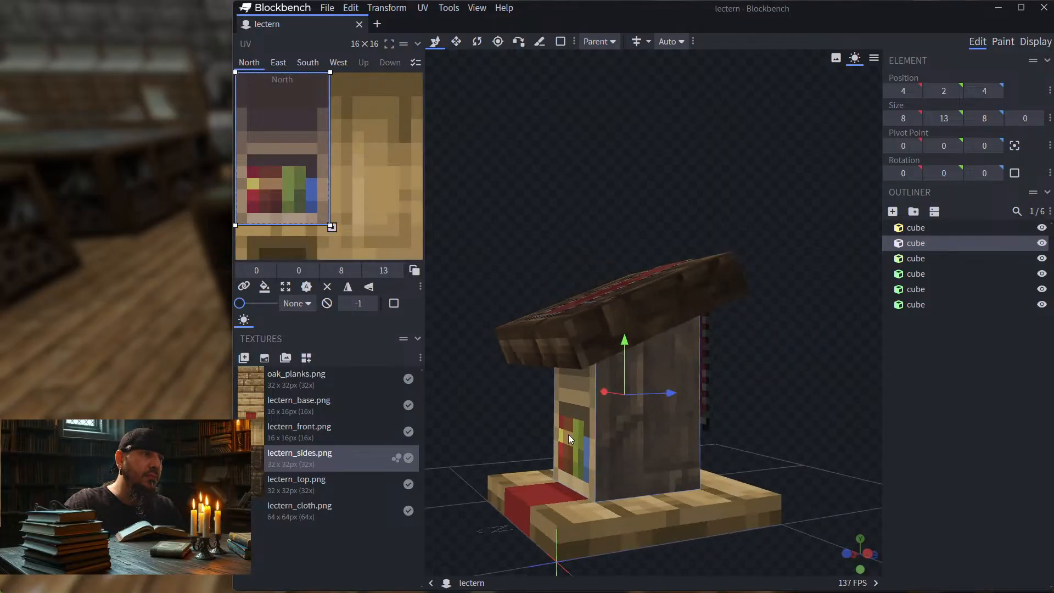
left_click(315, 426)
left_click_drag(483, 403, 669, 427)
left_click(648, 447)
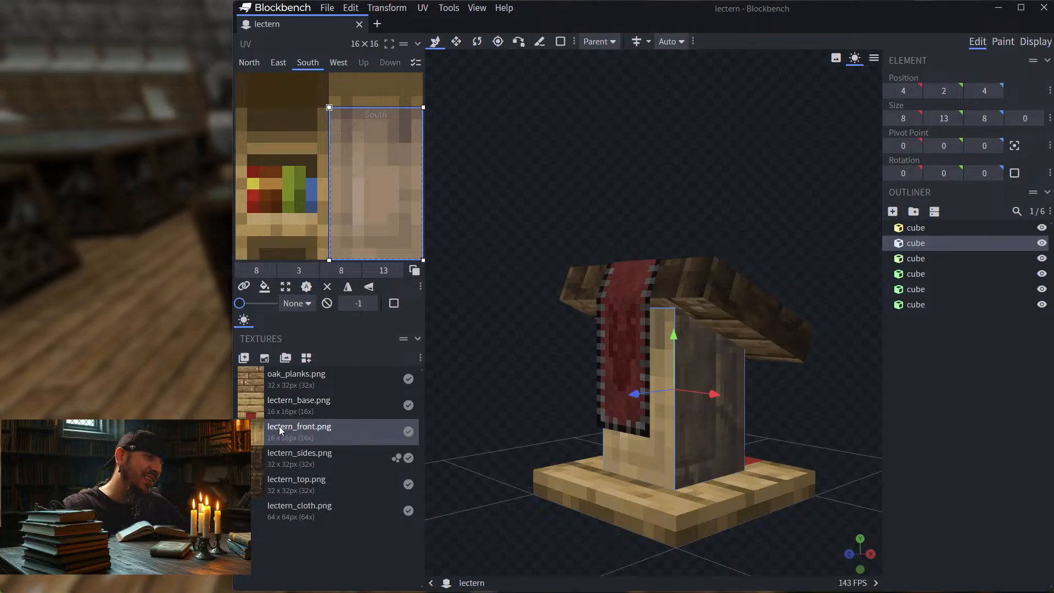
Step: Examine the lectern's bookshelf front, base and cloth-covered top from the front and from above
left_click_drag(528, 384, 399, 387)
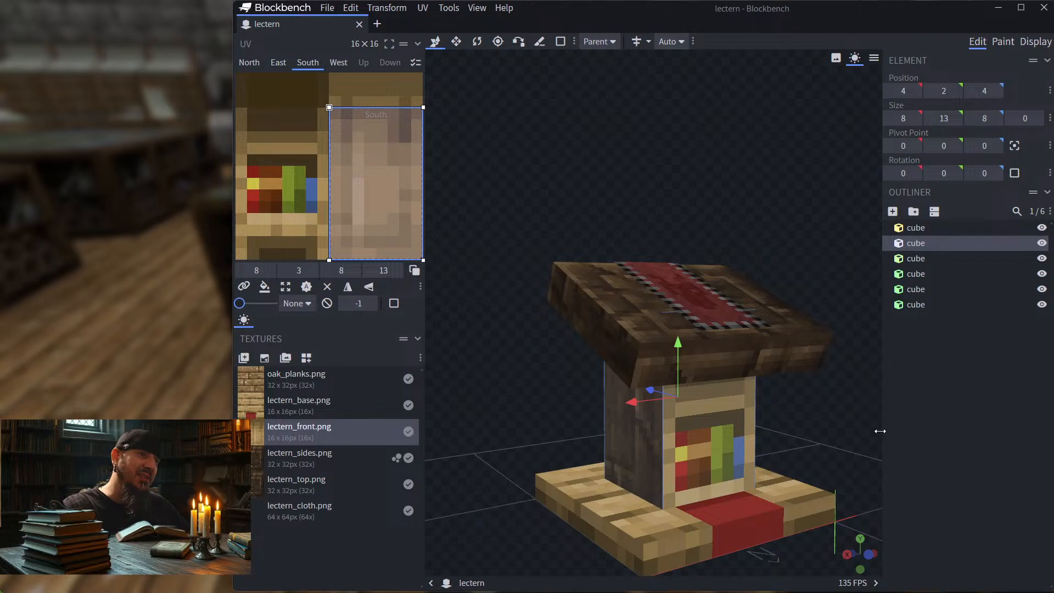
left_click_drag(873, 431, 823, 427)
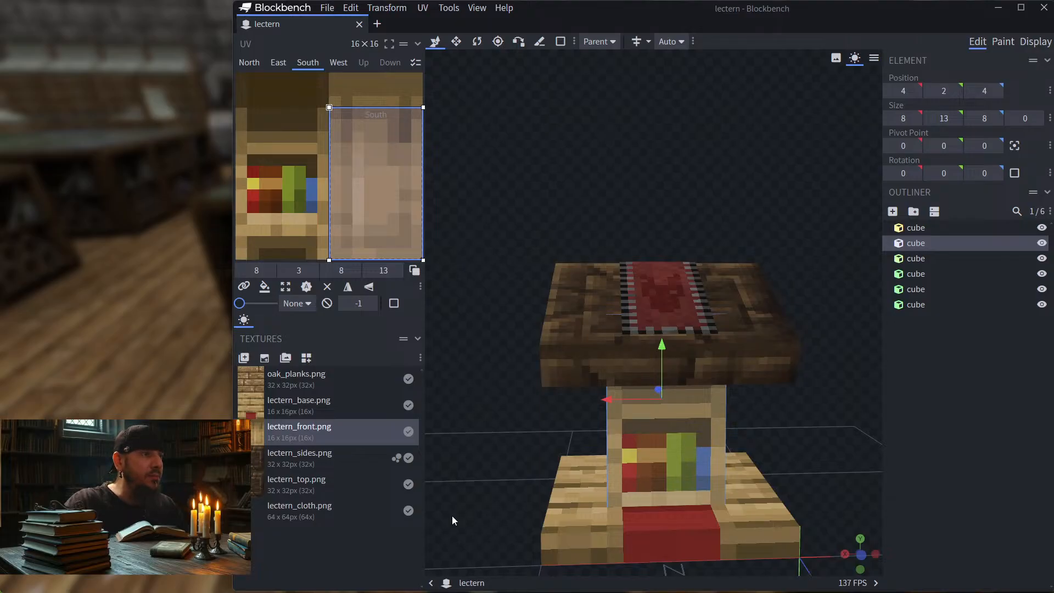
left_click_drag(504, 440, 503, 468)
mouse_move(486, 401)
left_mouse_down()
mouse_move(532, 413)
mouse_move(554, 444)
mouse_move(658, 406)
mouse_move(509, 390)
mouse_move(476, 367)
mouse_move(473, 332)
mouse_move(476, 412)
left_mouse_up()
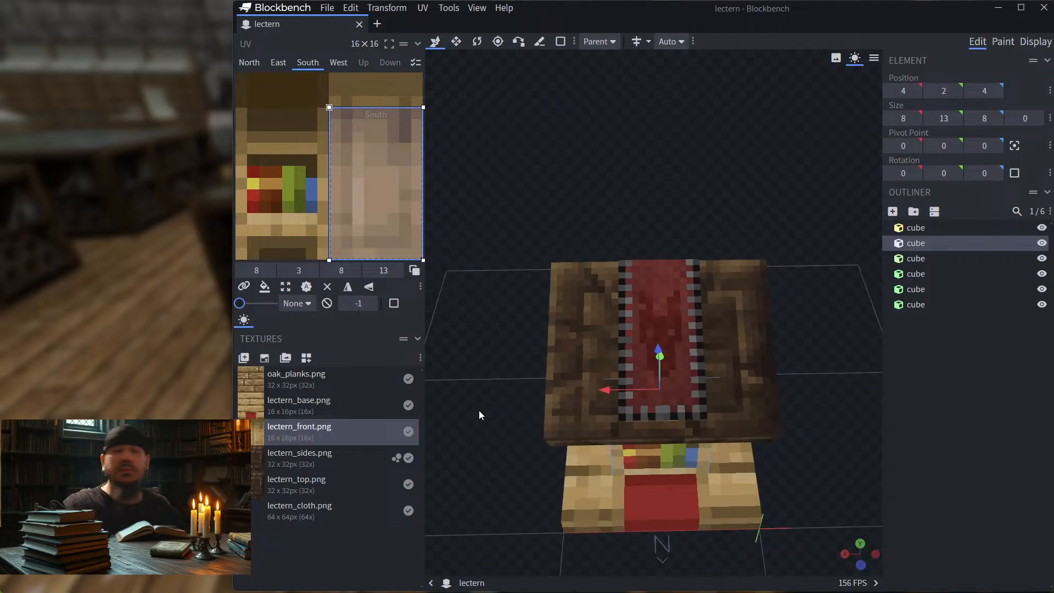
left_click_drag(472, 391, 472, 396)
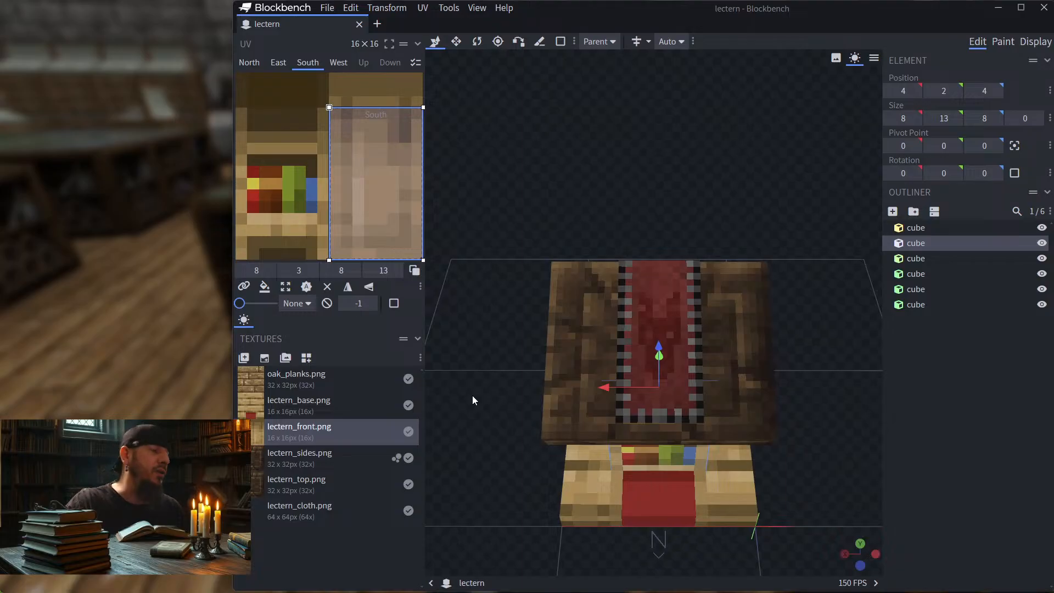